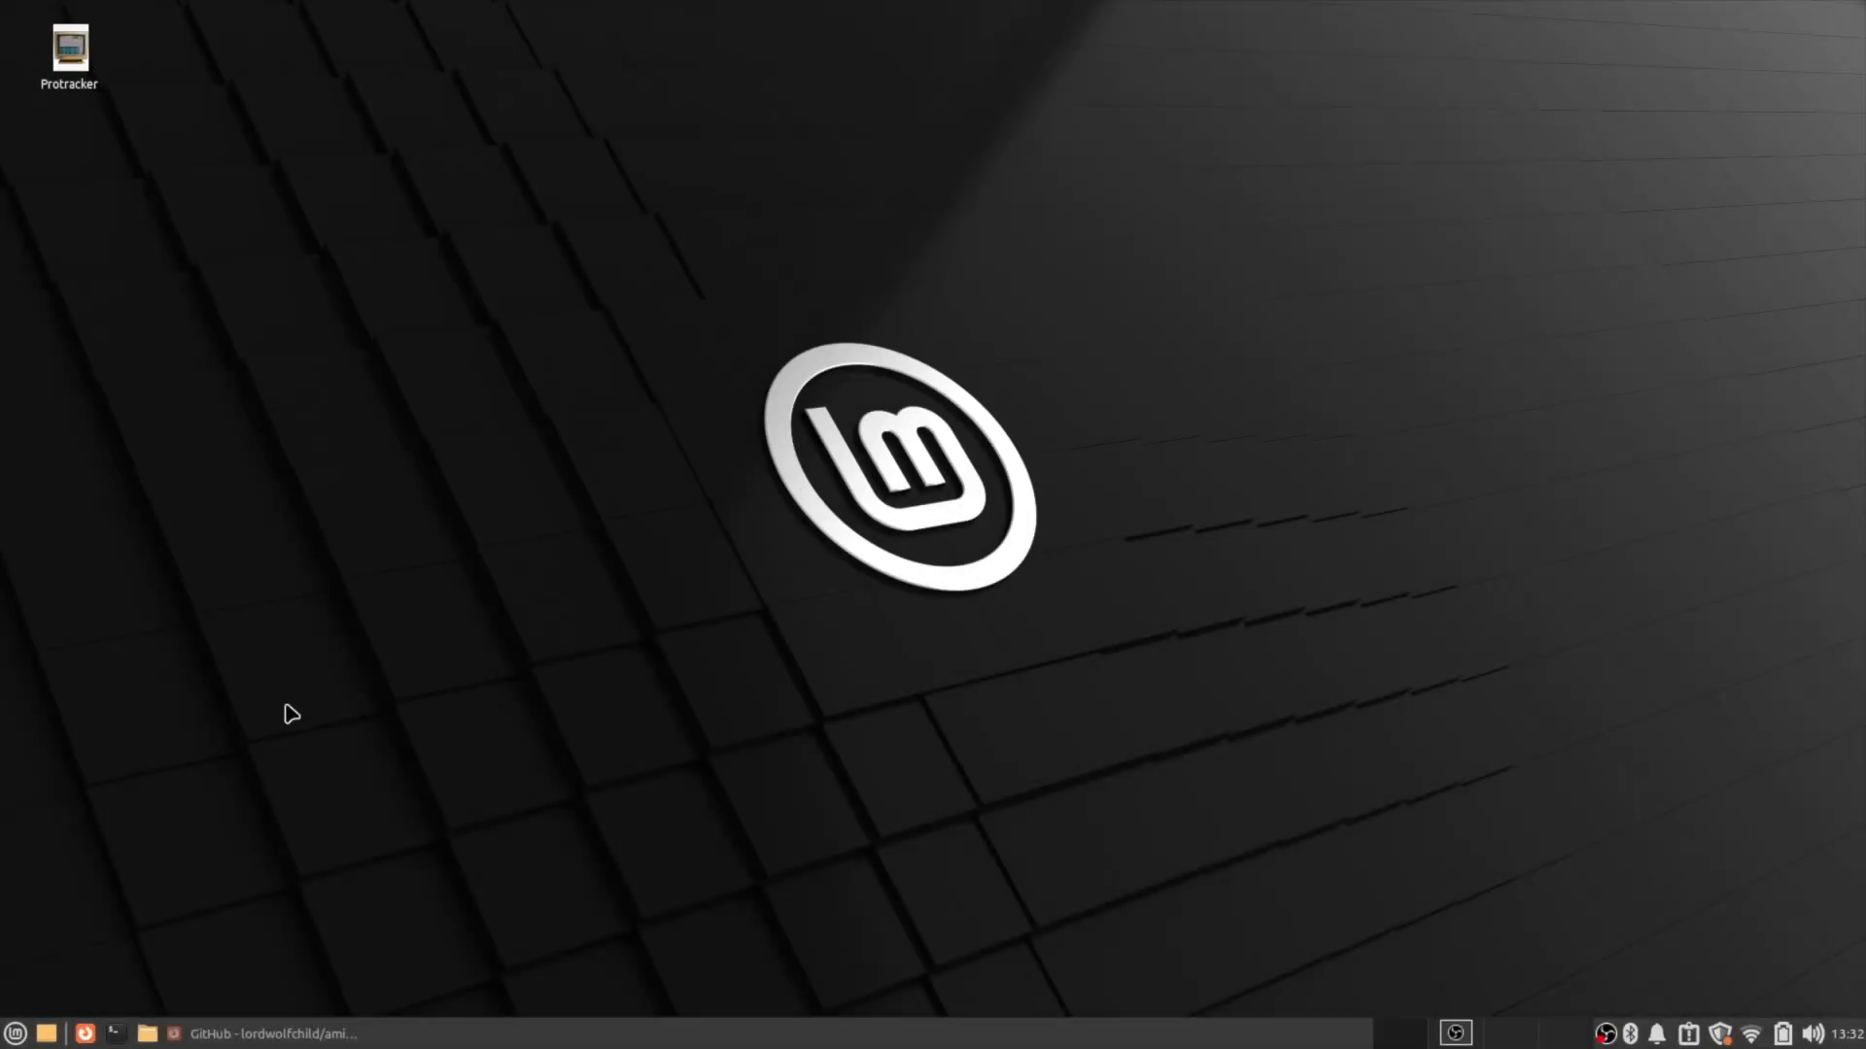
Switch to Firefox, review the amigaos_xfwm4_themes README and download the repository as a ZIP.
left_click(240, 1036)
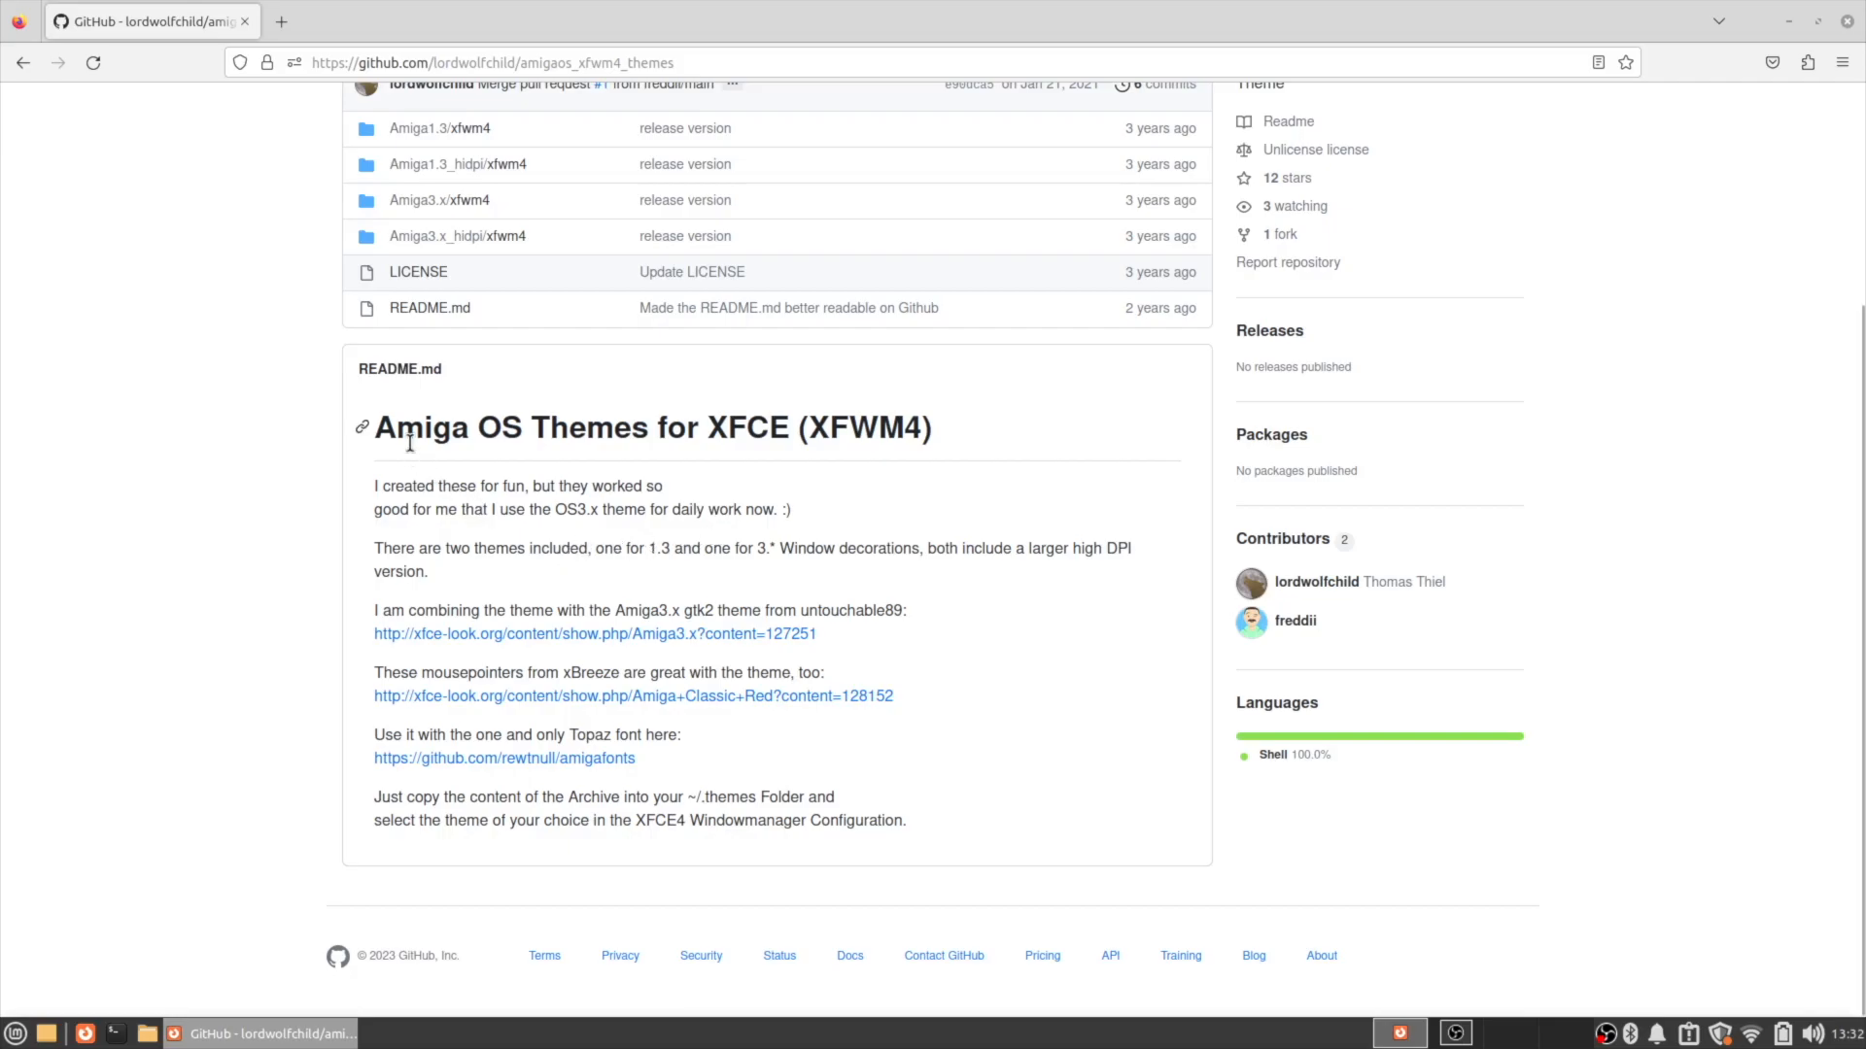
scroll(596, 558, "up", 3)
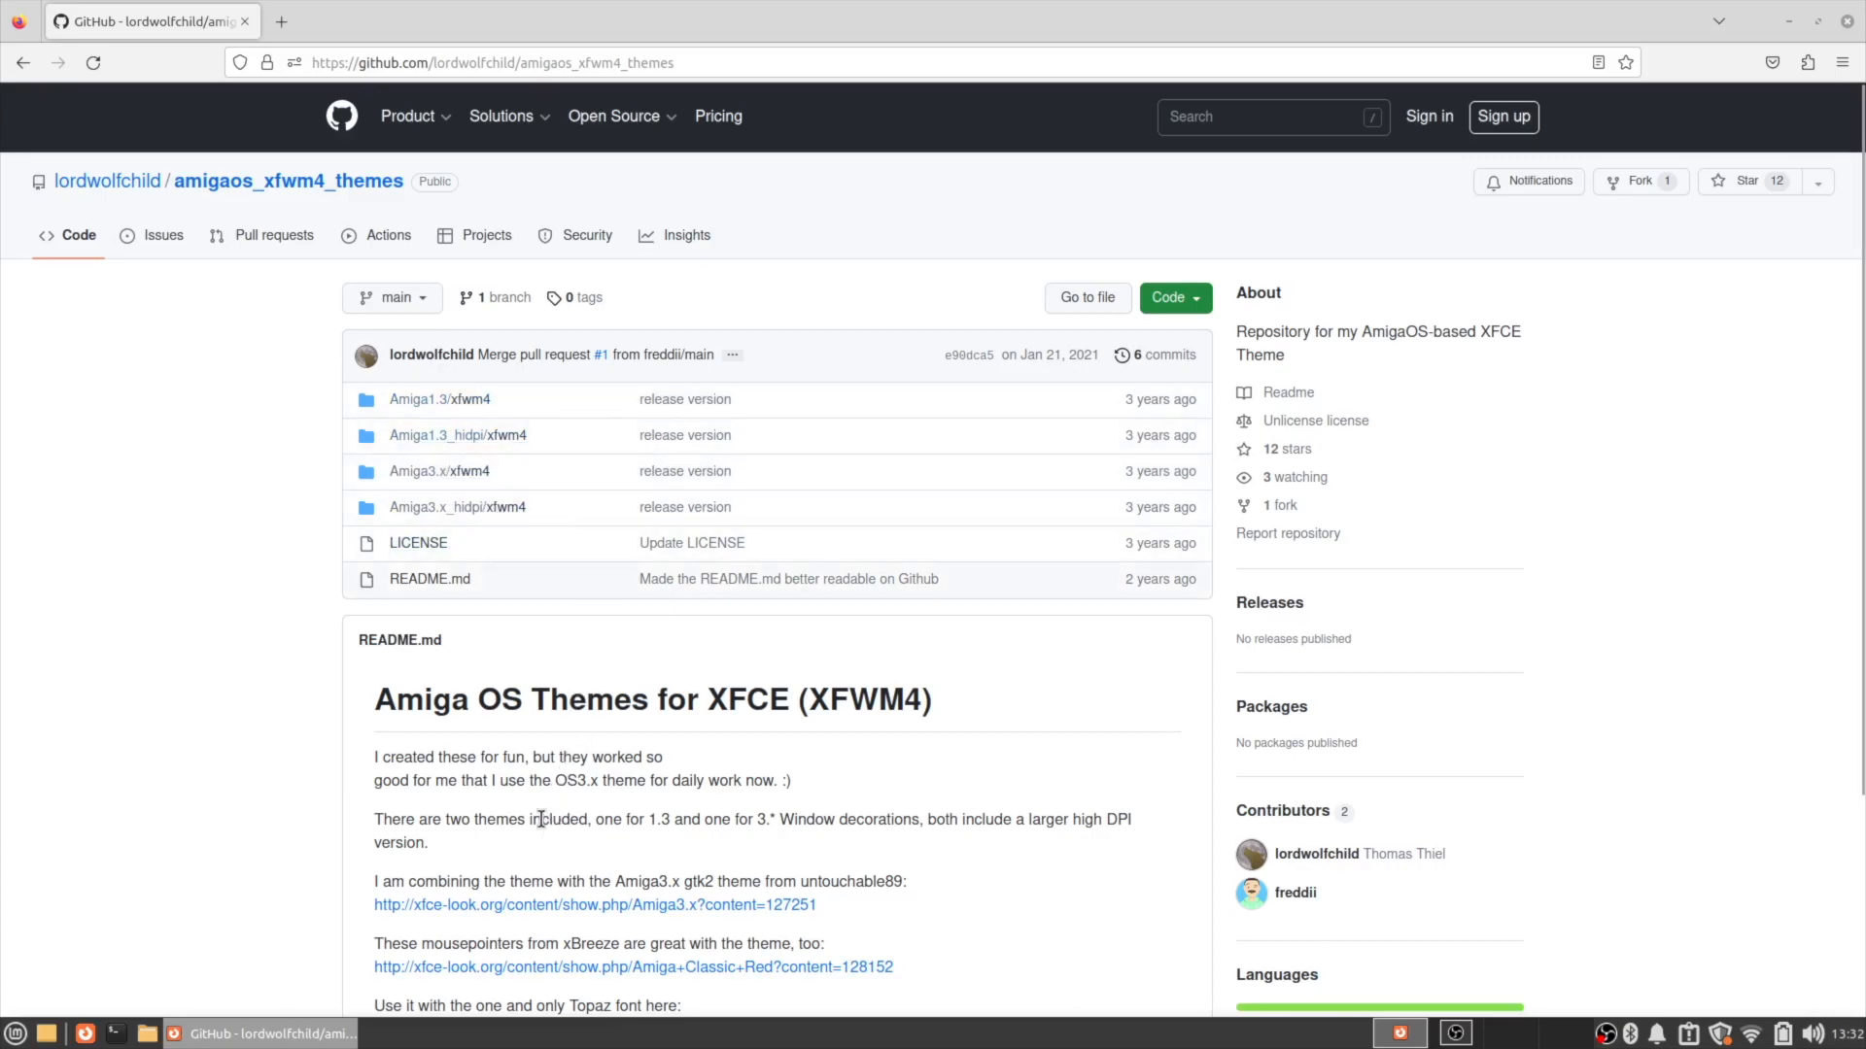
scroll(541, 819, "down", 3)
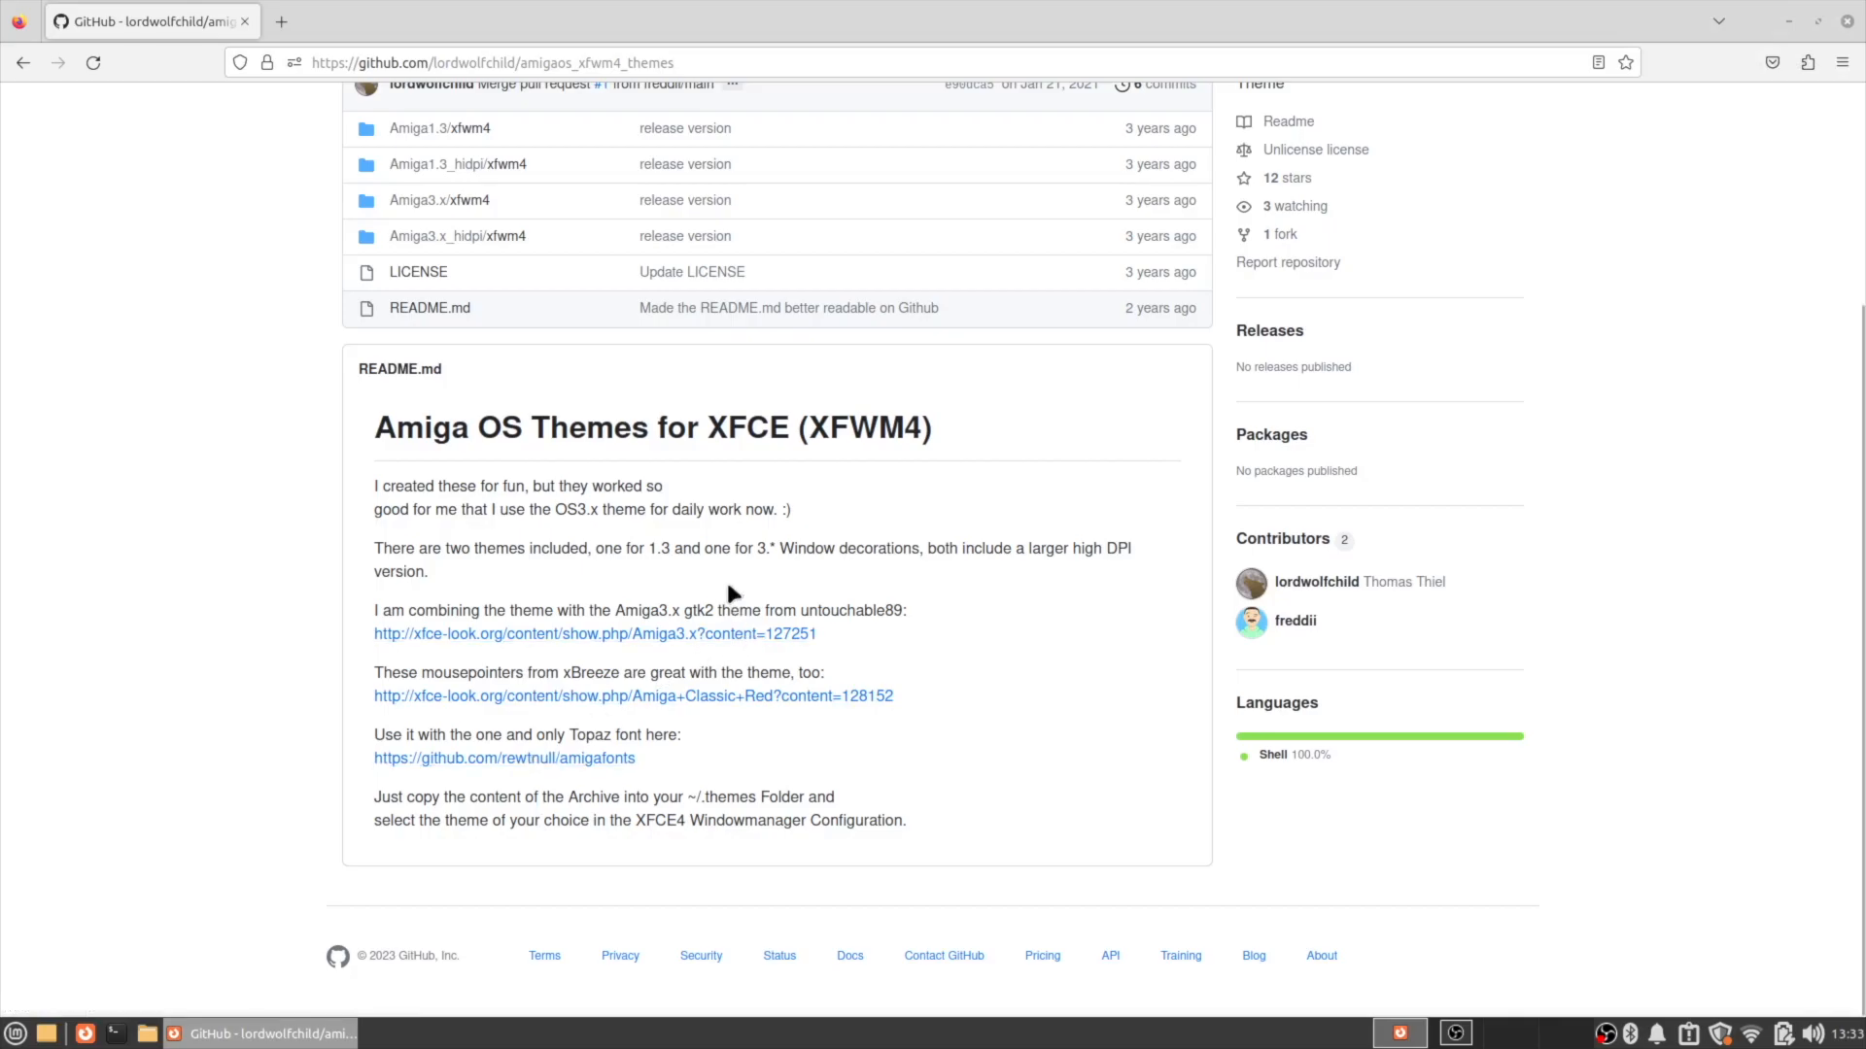
scroll(729, 586, "up", 3)
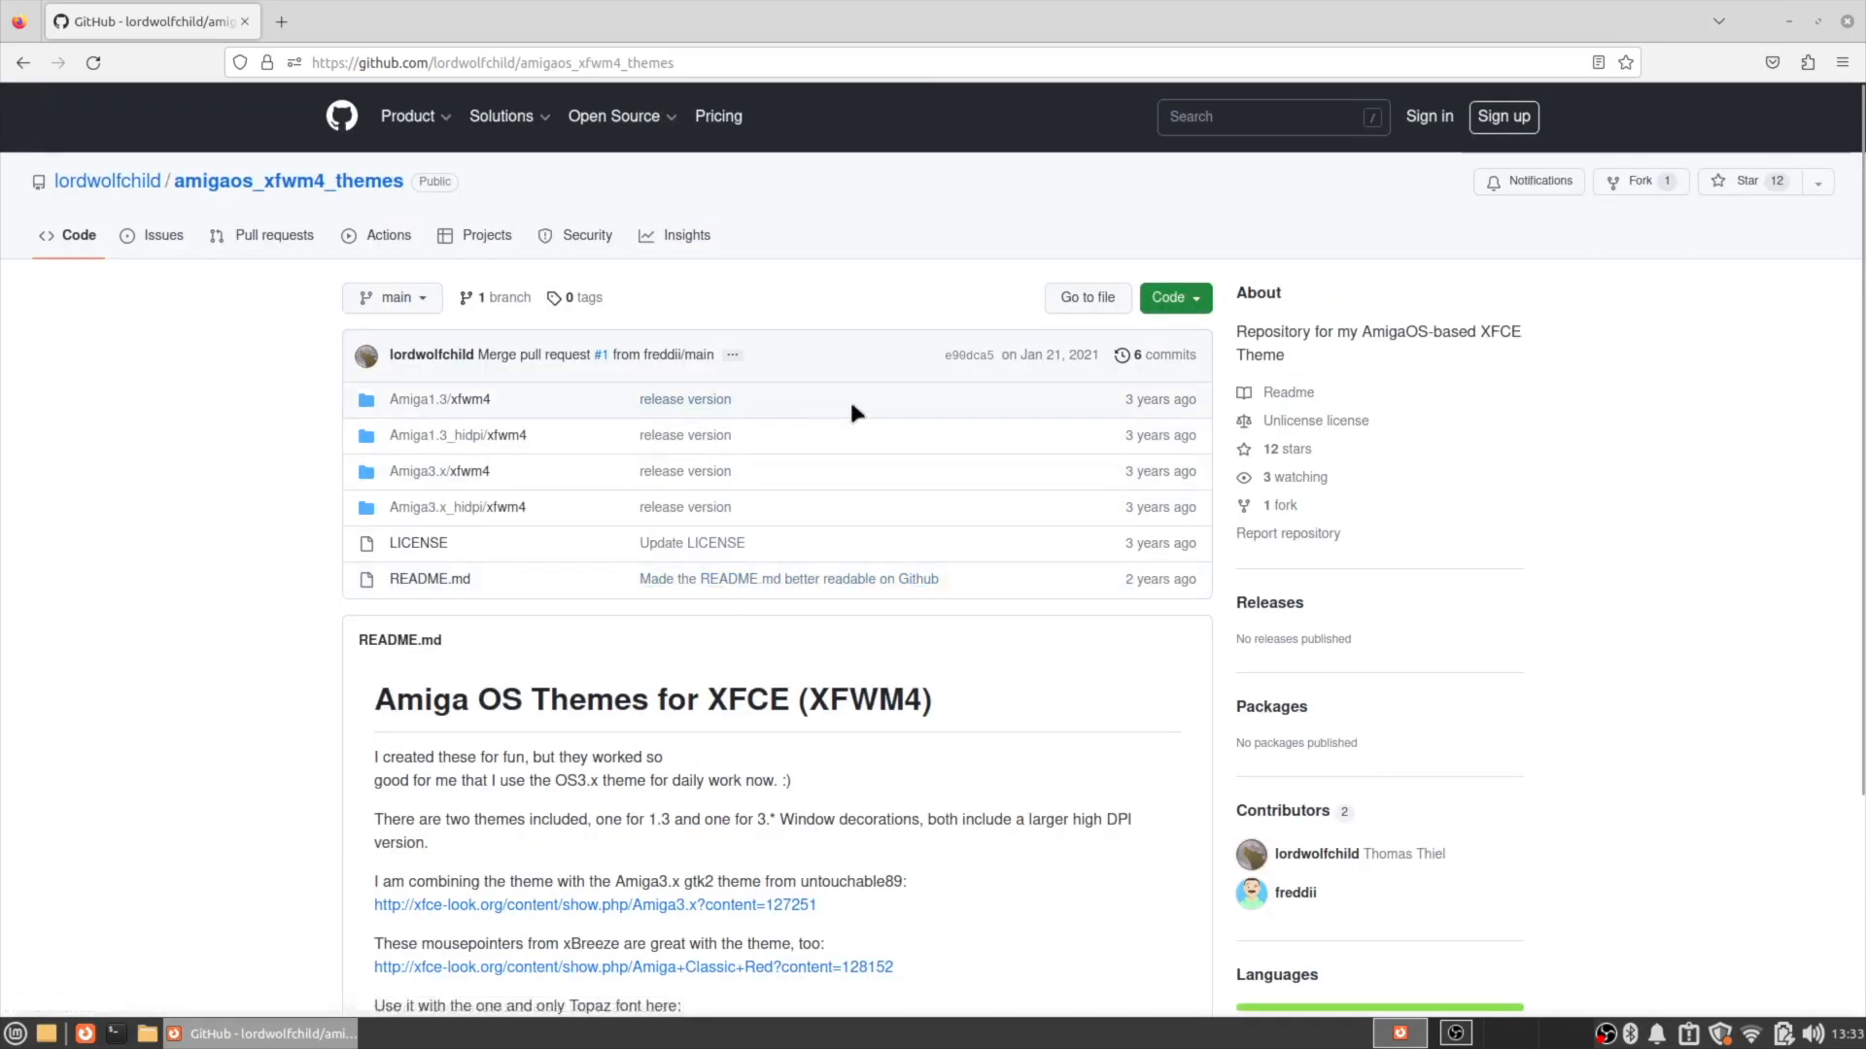
left_click(1196, 304)
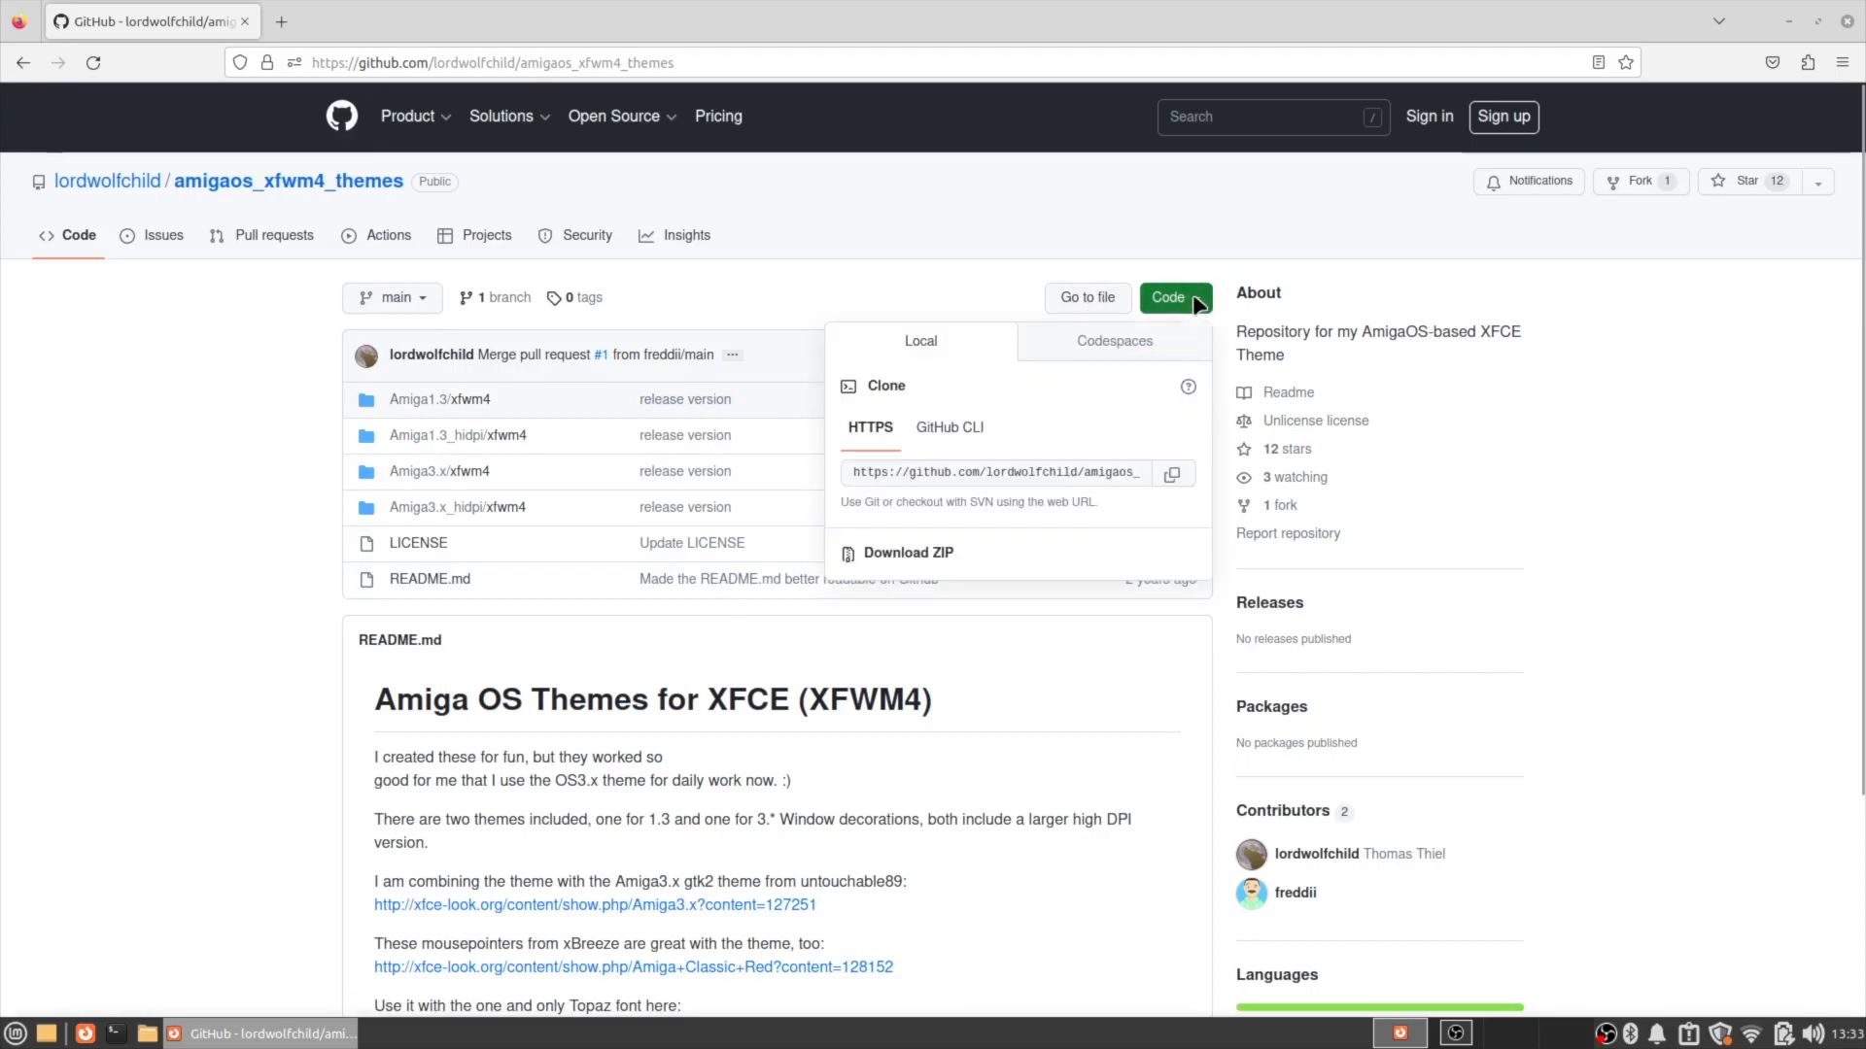
left_click(901, 554)
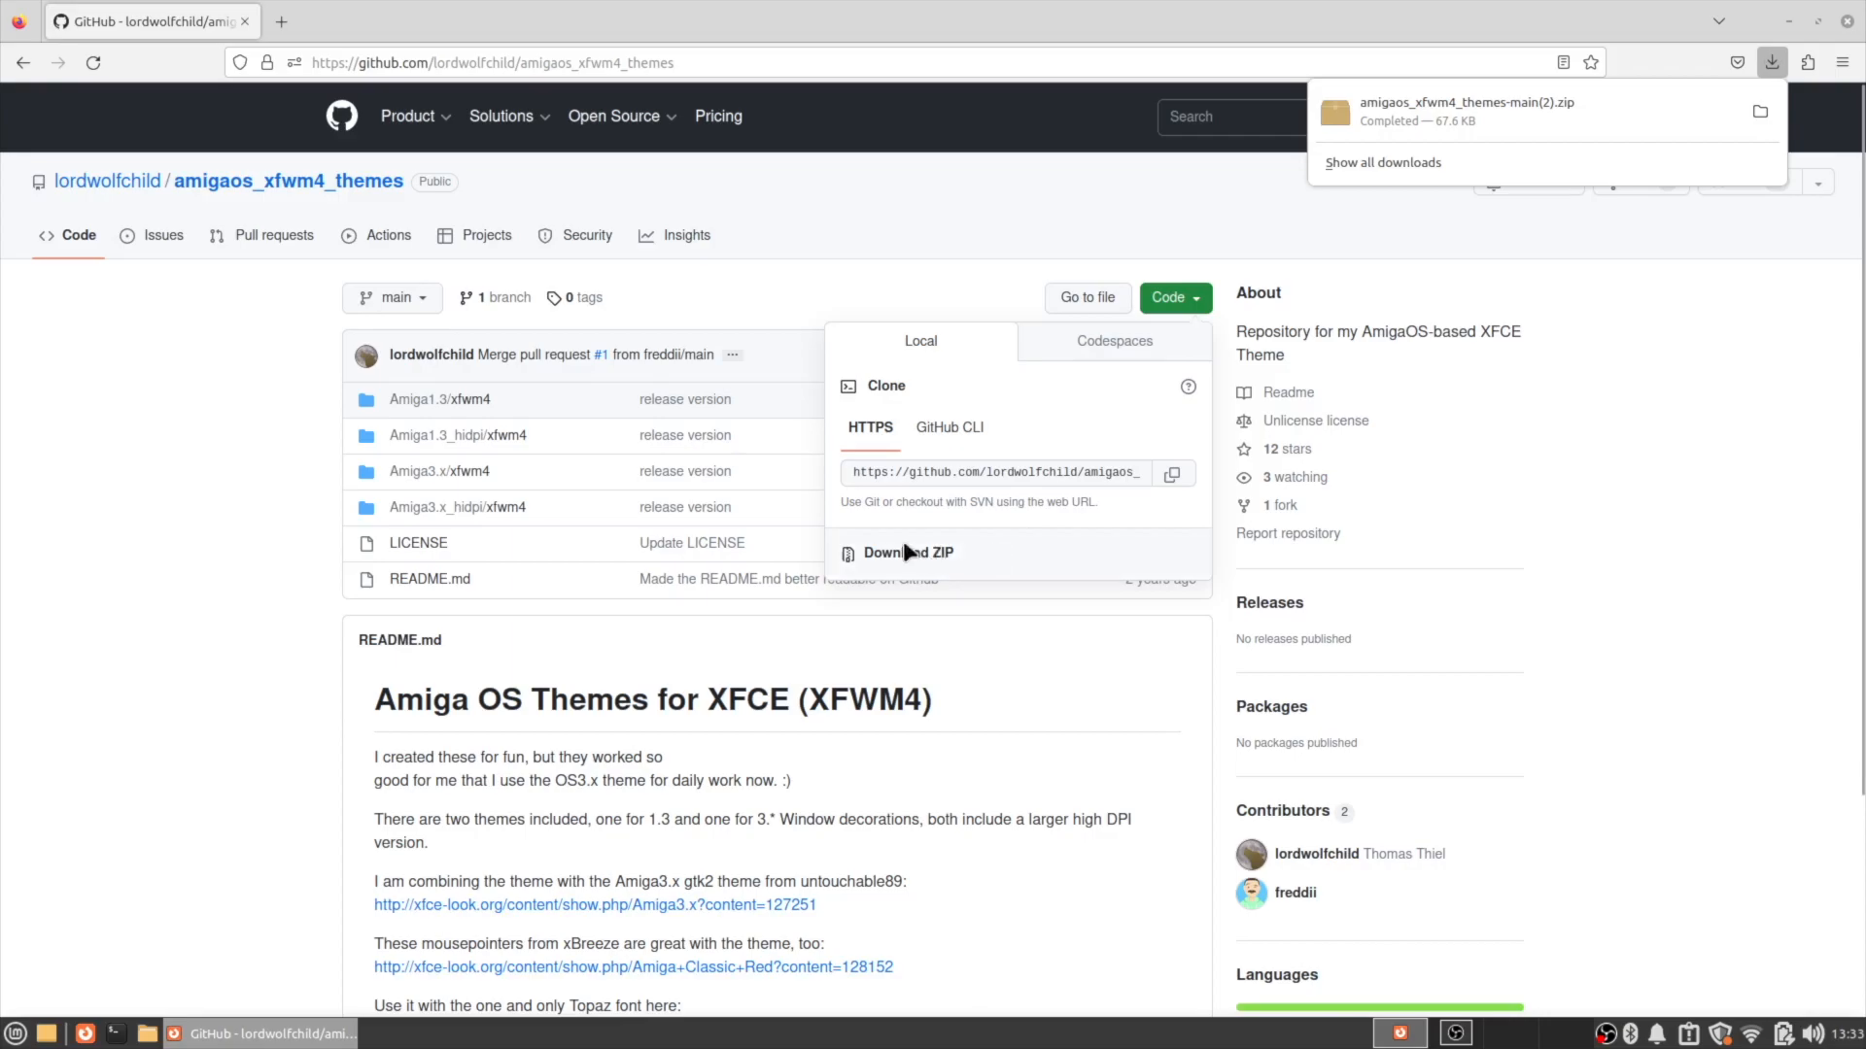
Open the downloaded archive and select the Amiga1.3, Amiga1.3_hidpi, Amiga3.x and Amiga3.x_hidpi folders inside amigaos_xfwm4_themes-main.
left_click(1473, 101)
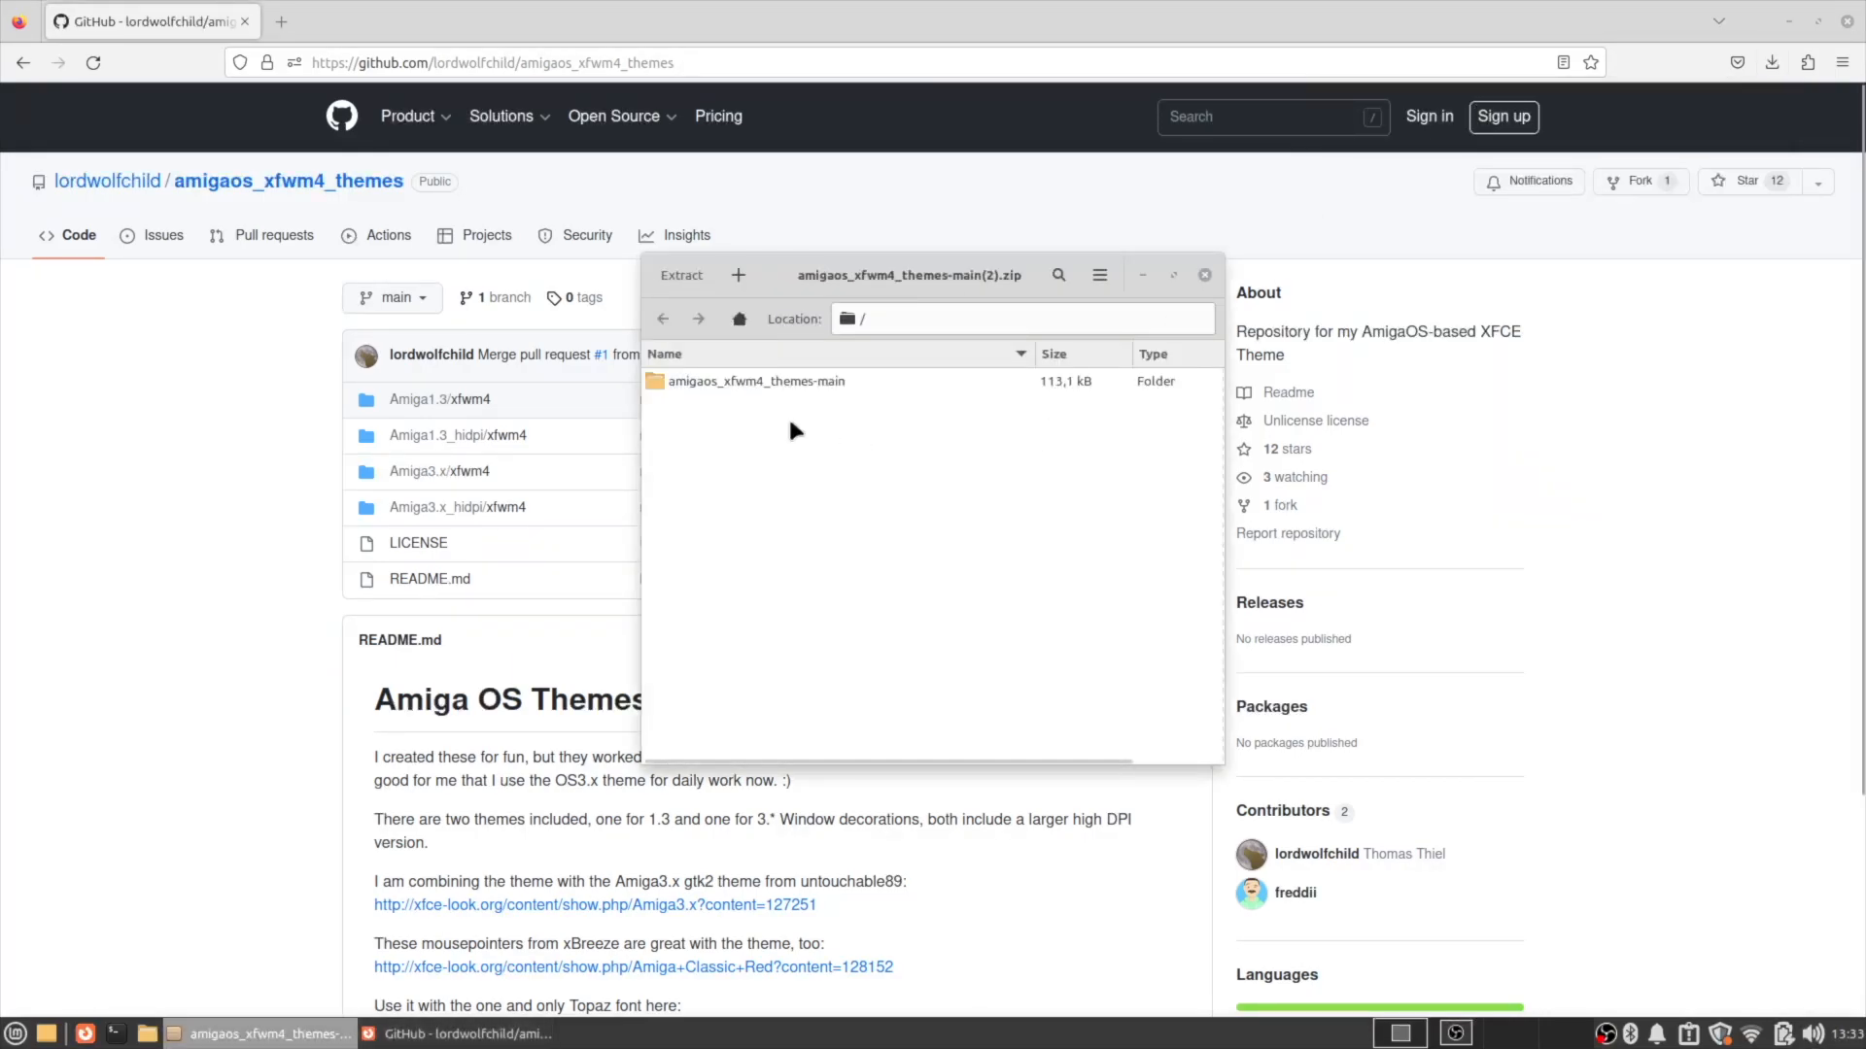
double_click(708, 375)
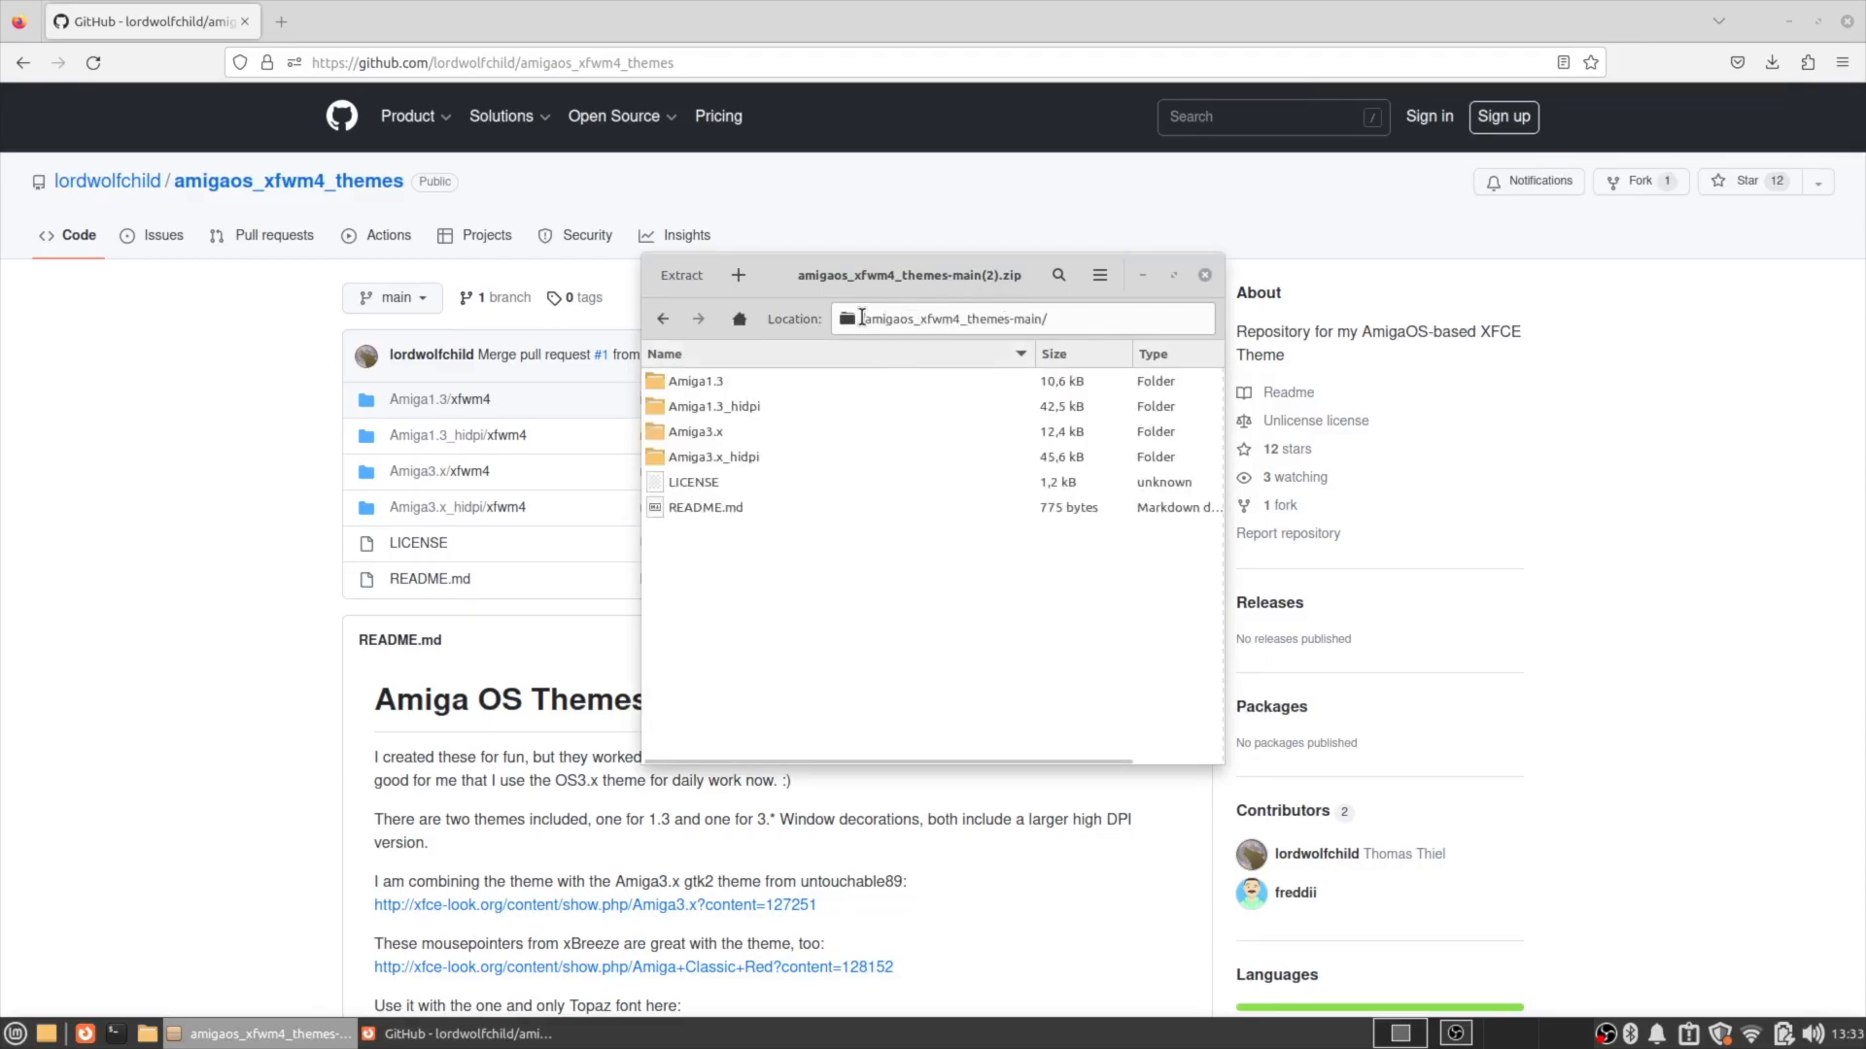
left_click(726, 455)
left_click(702, 379, "shift")
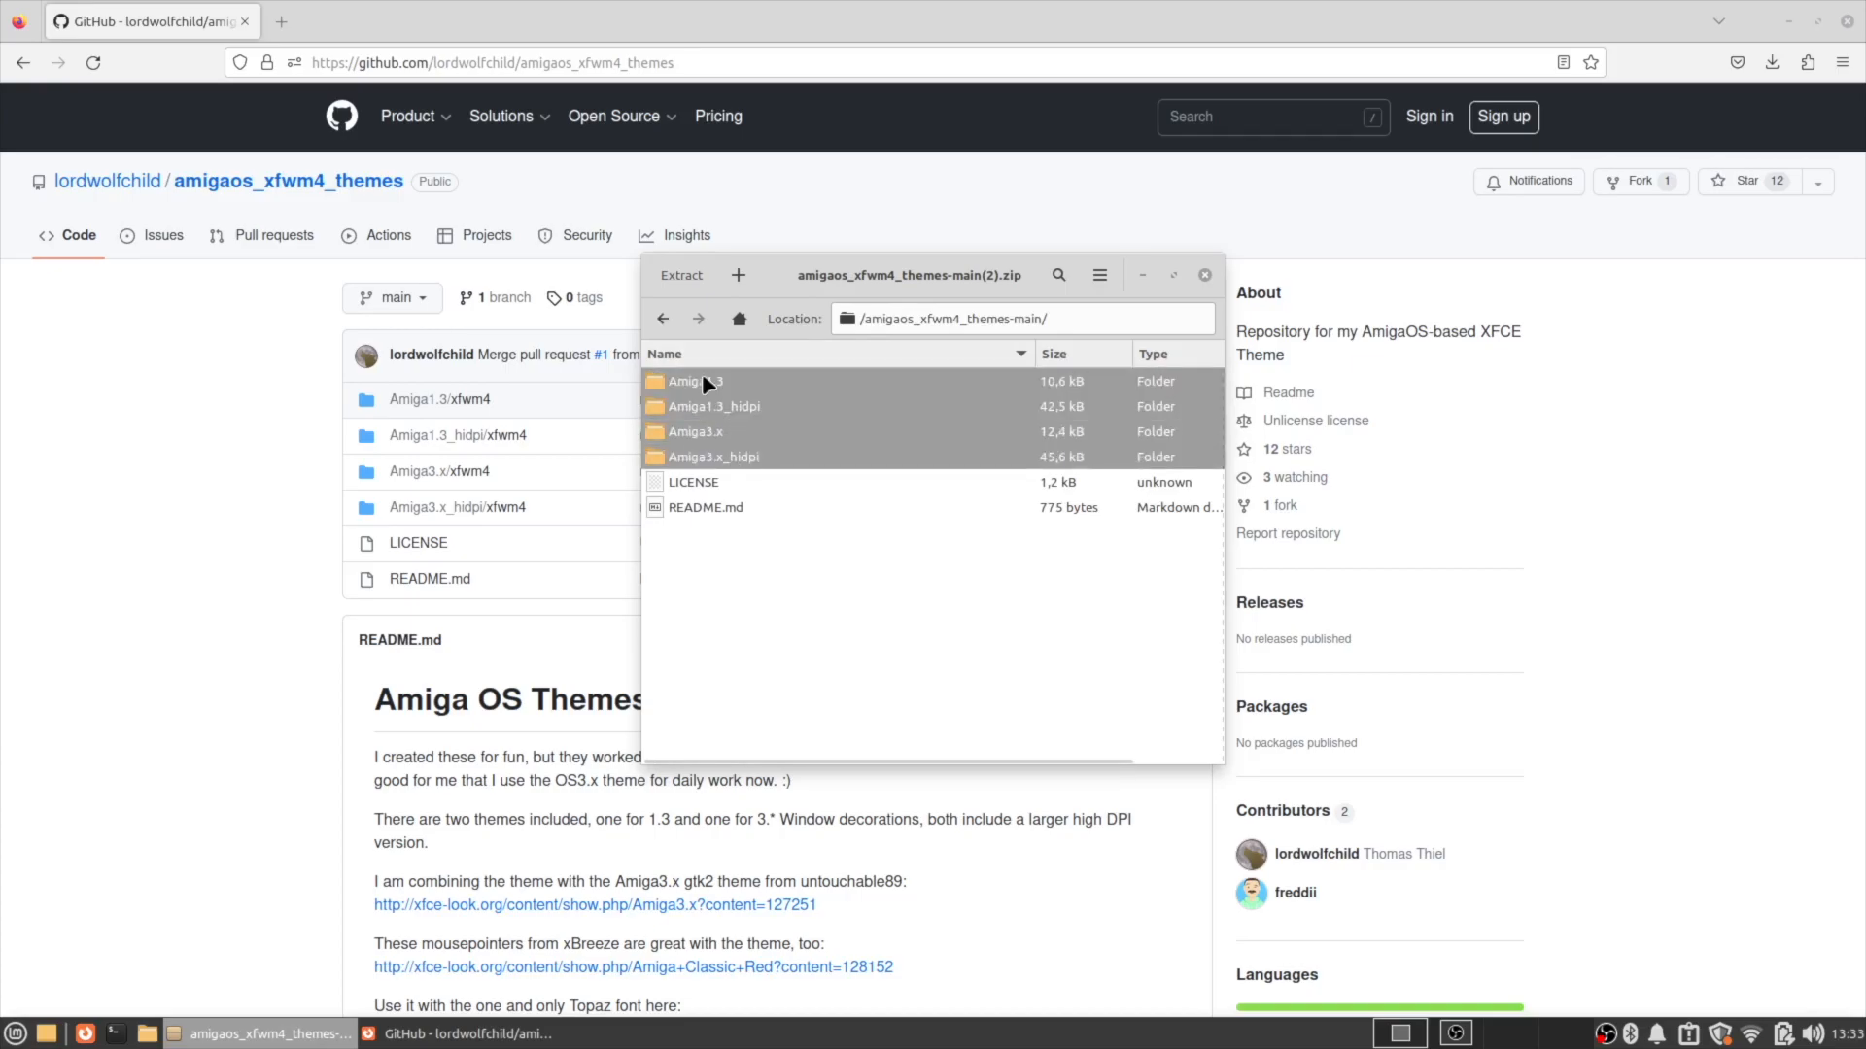
Open a file manager window beside the archive and go to the .themes folder in the home directory.
left_click(148, 1034)
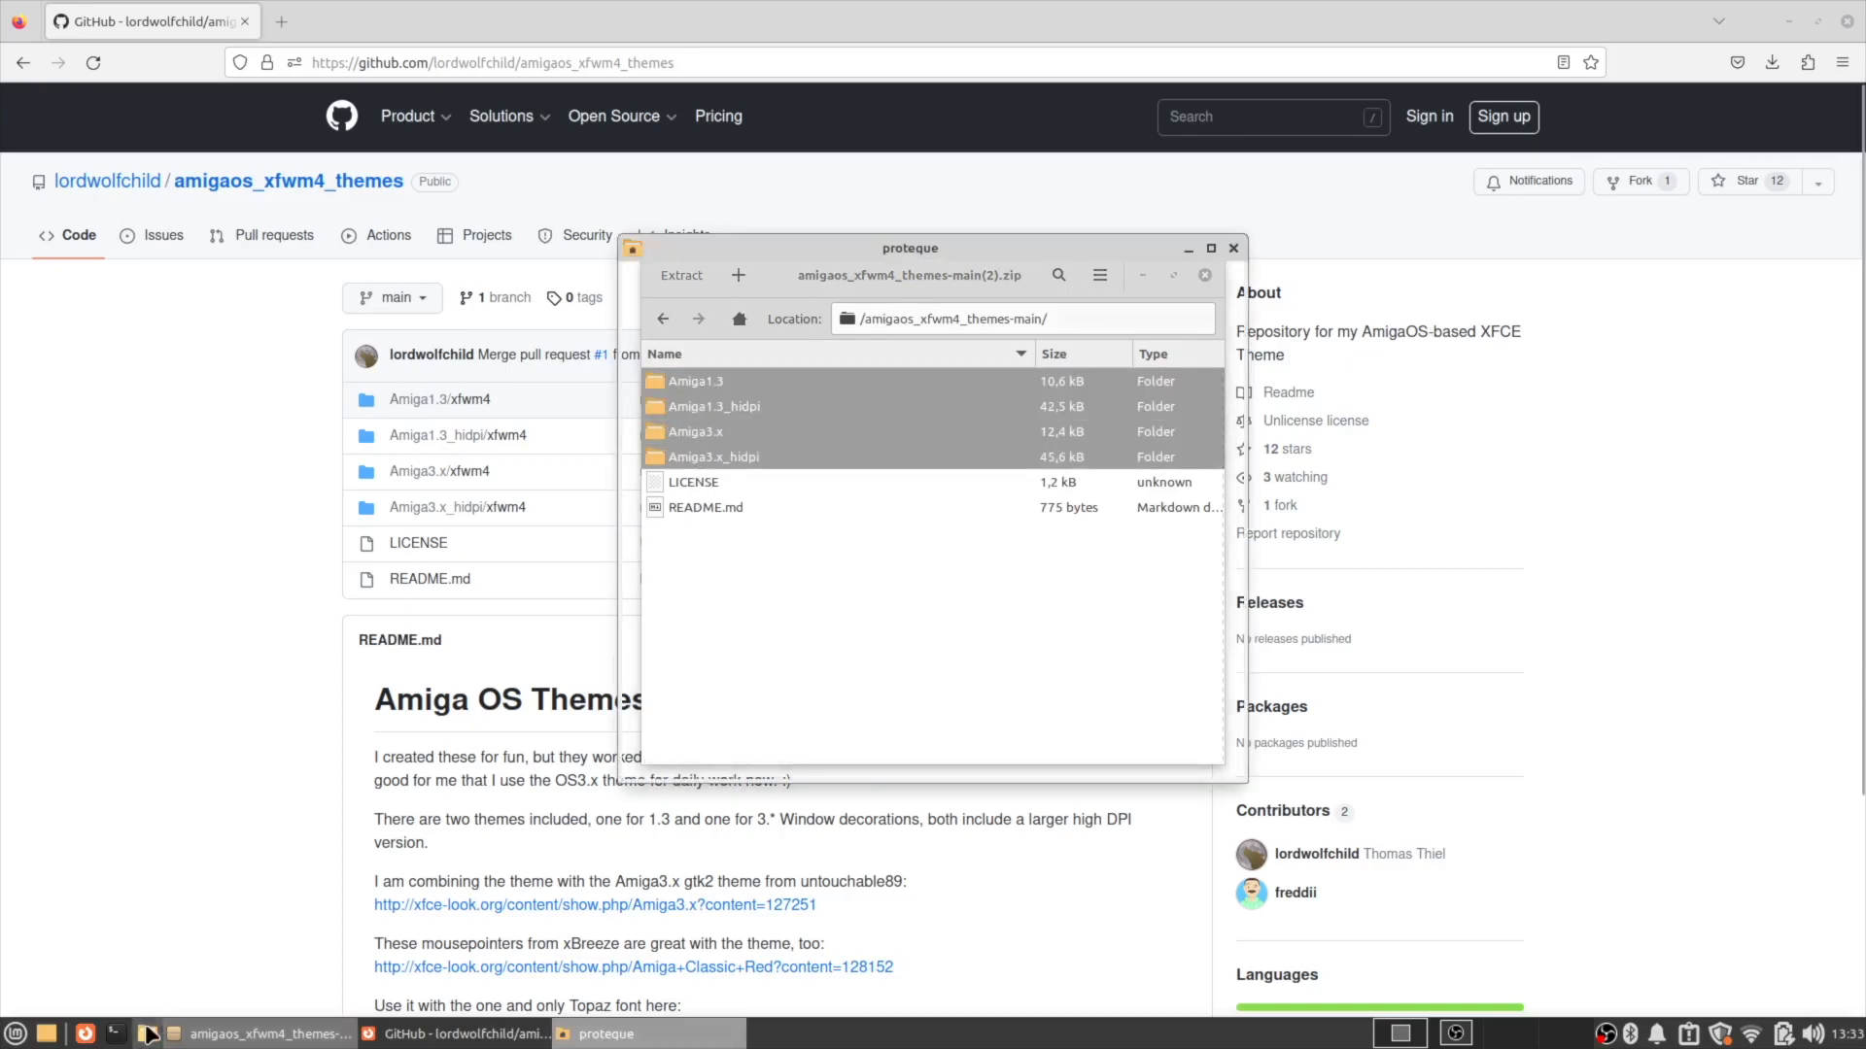
left_click_drag(981, 244, 1415, 309)
left_click(1380, 367)
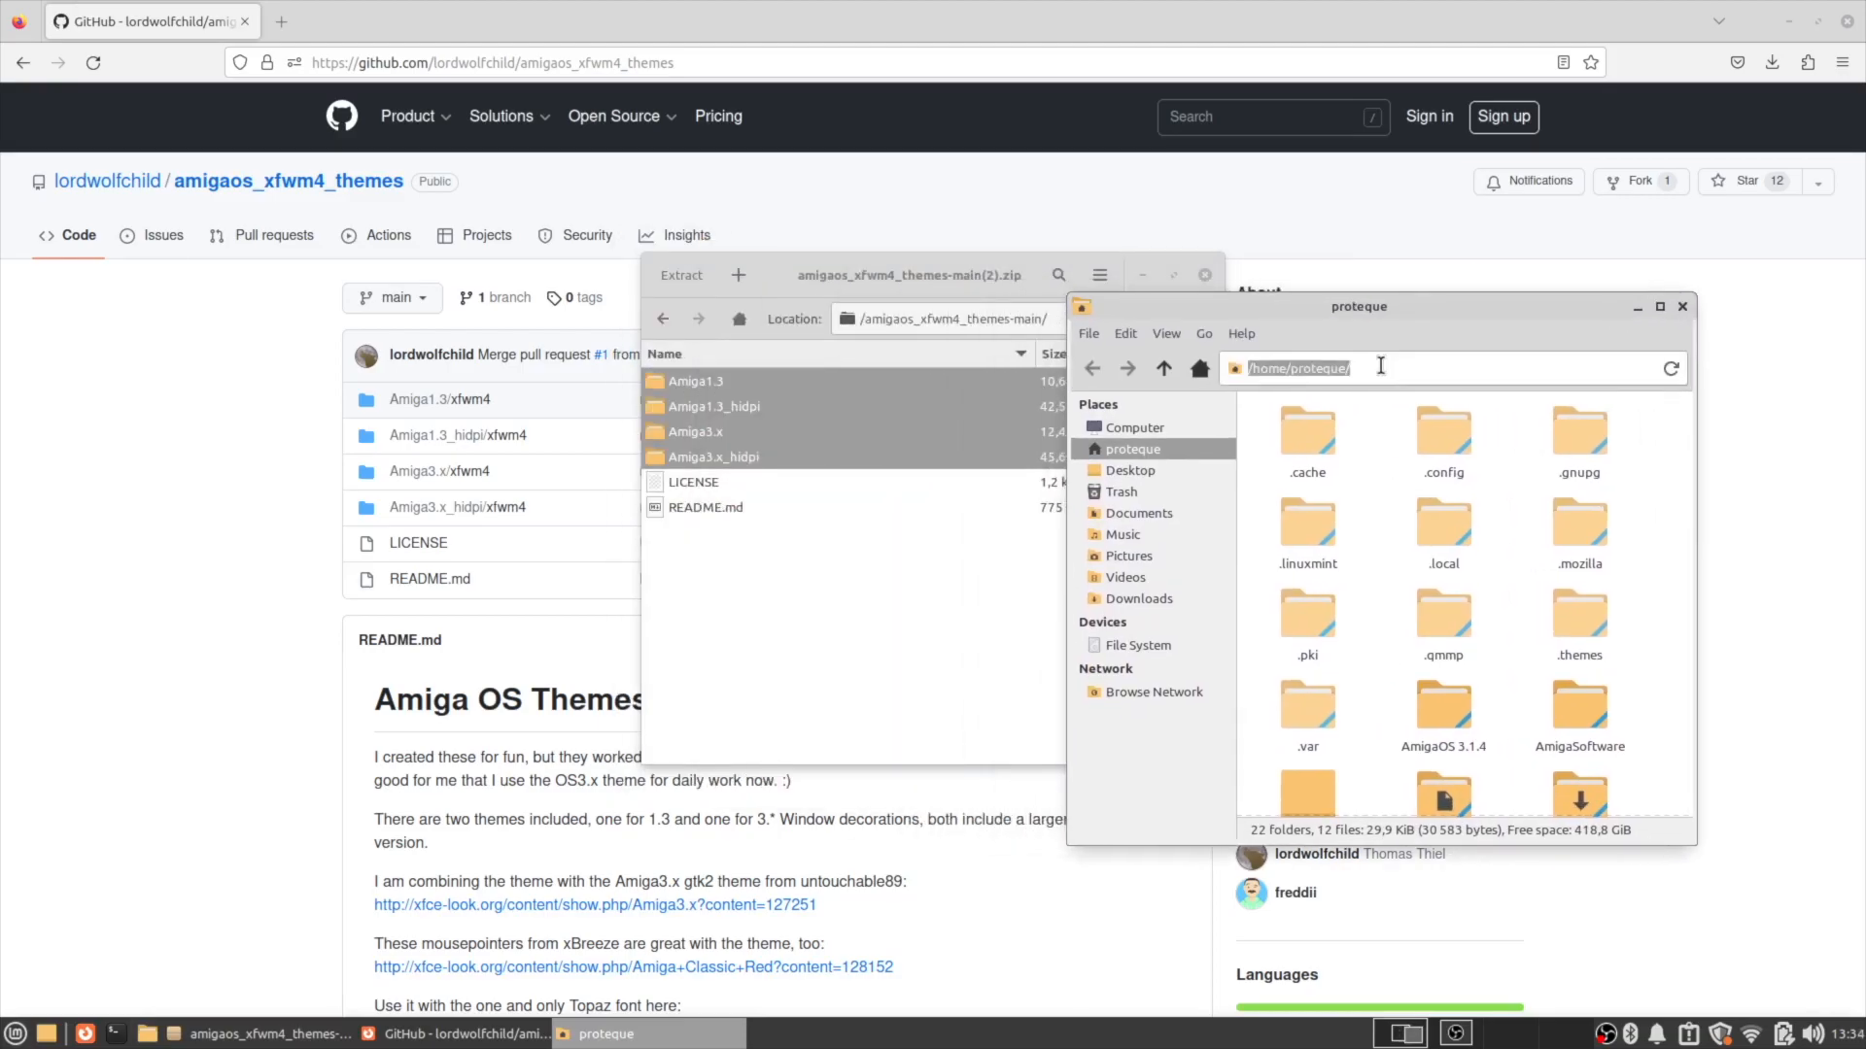
left_click(1381, 367)
type(".")
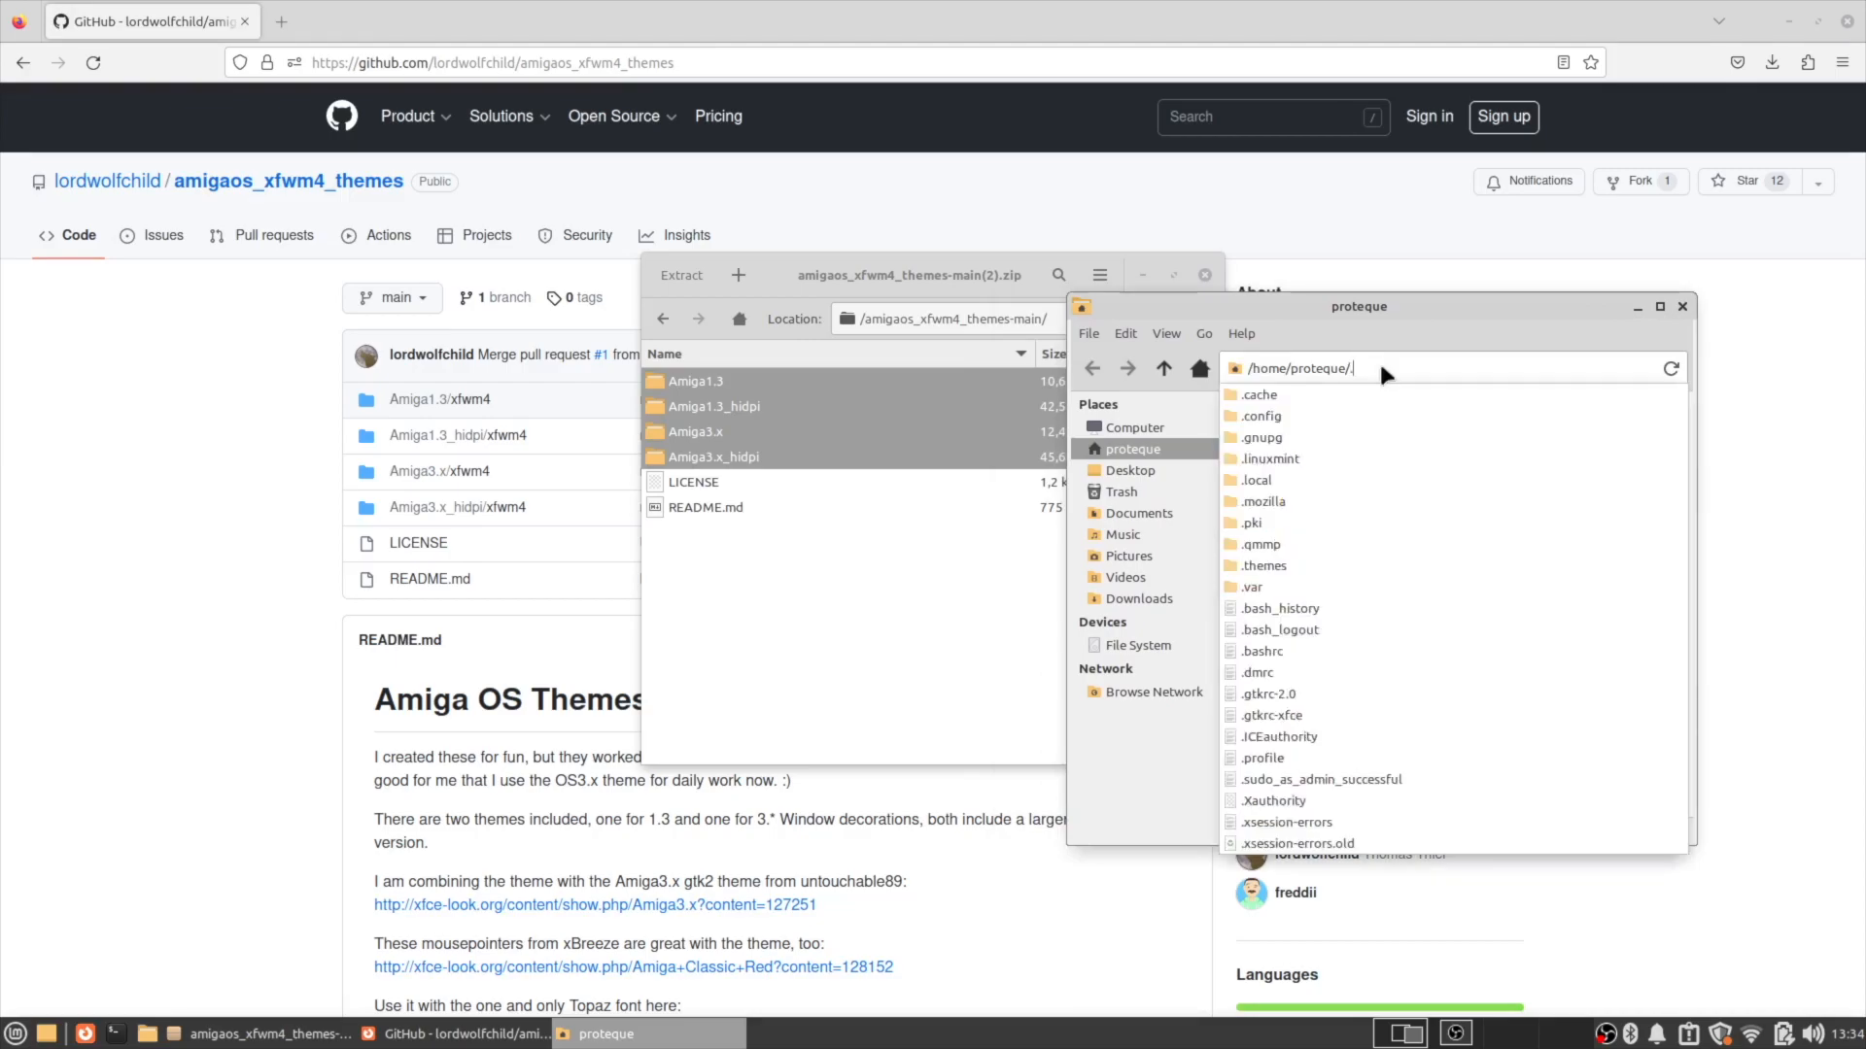
type("t")
key("Tab")
key("Return")
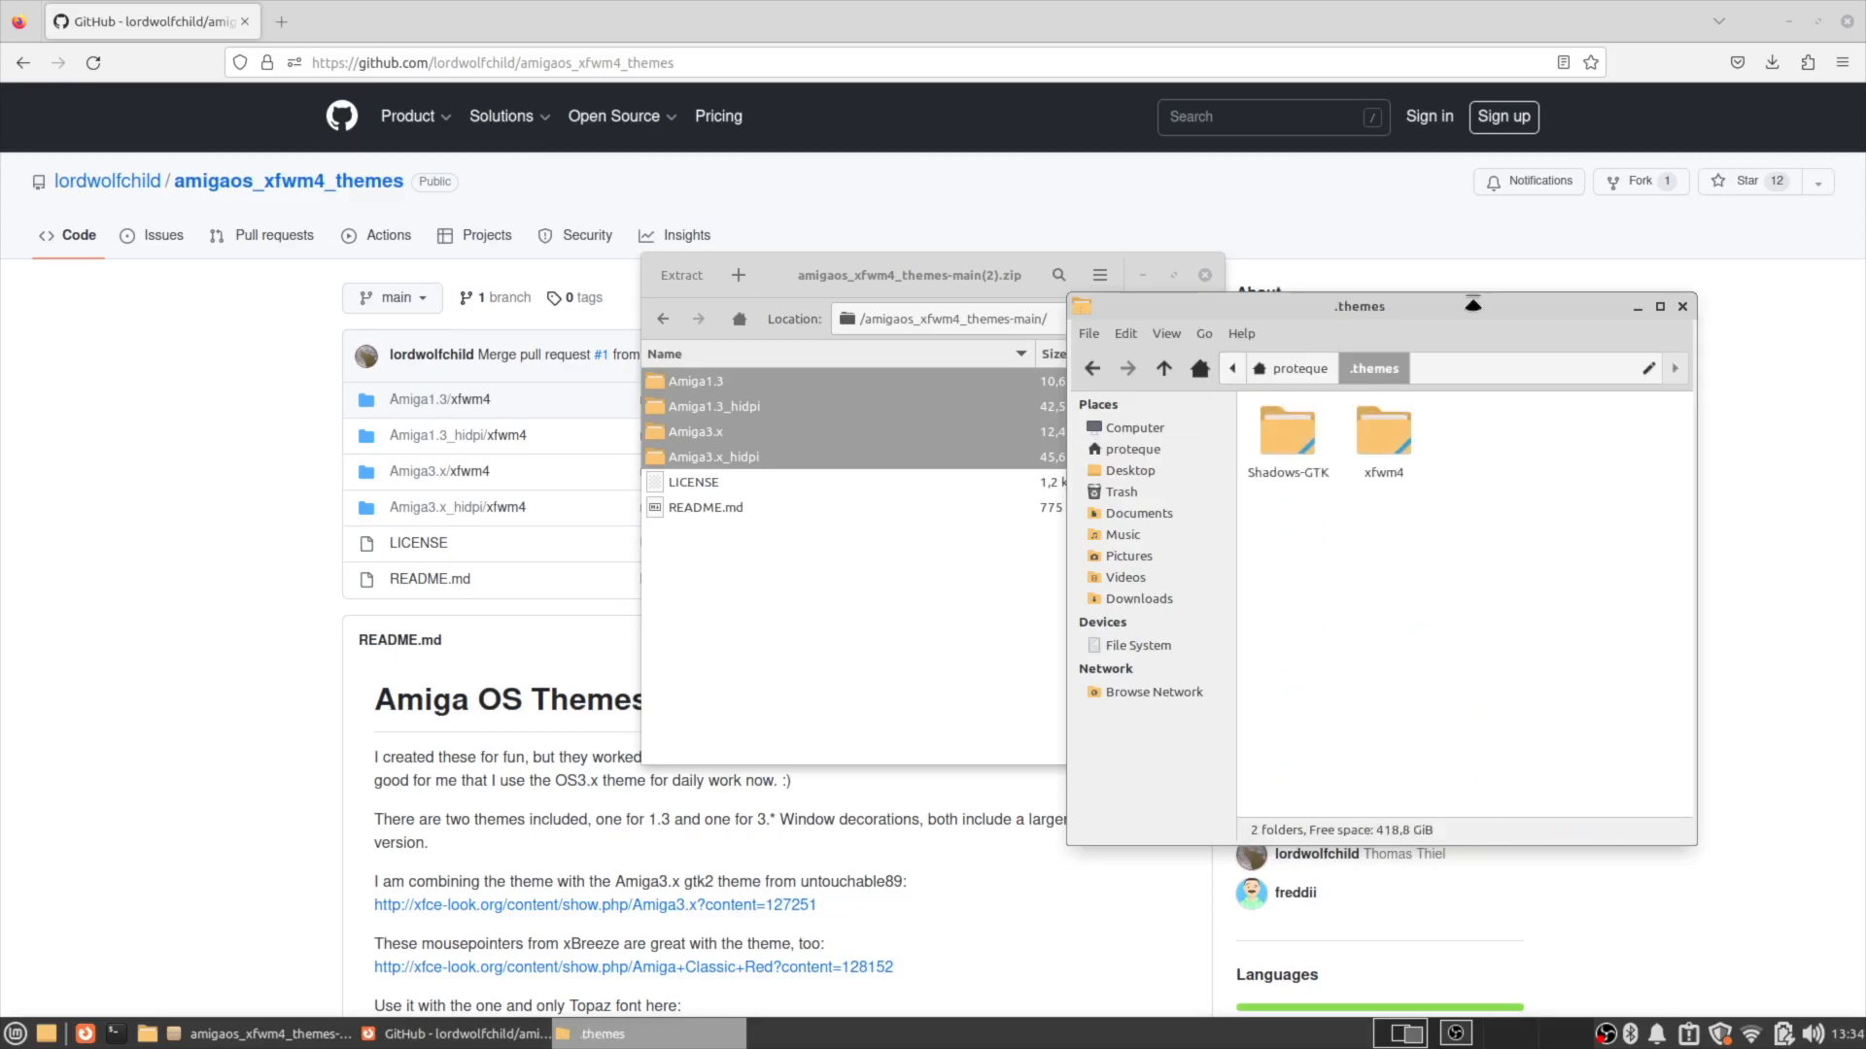
Extract the four selected Amiga theme folders into .themes, and minimize the browser to bring the .themes window forward.
left_click(684, 379)
left_click_drag(691, 382, 1306, 525)
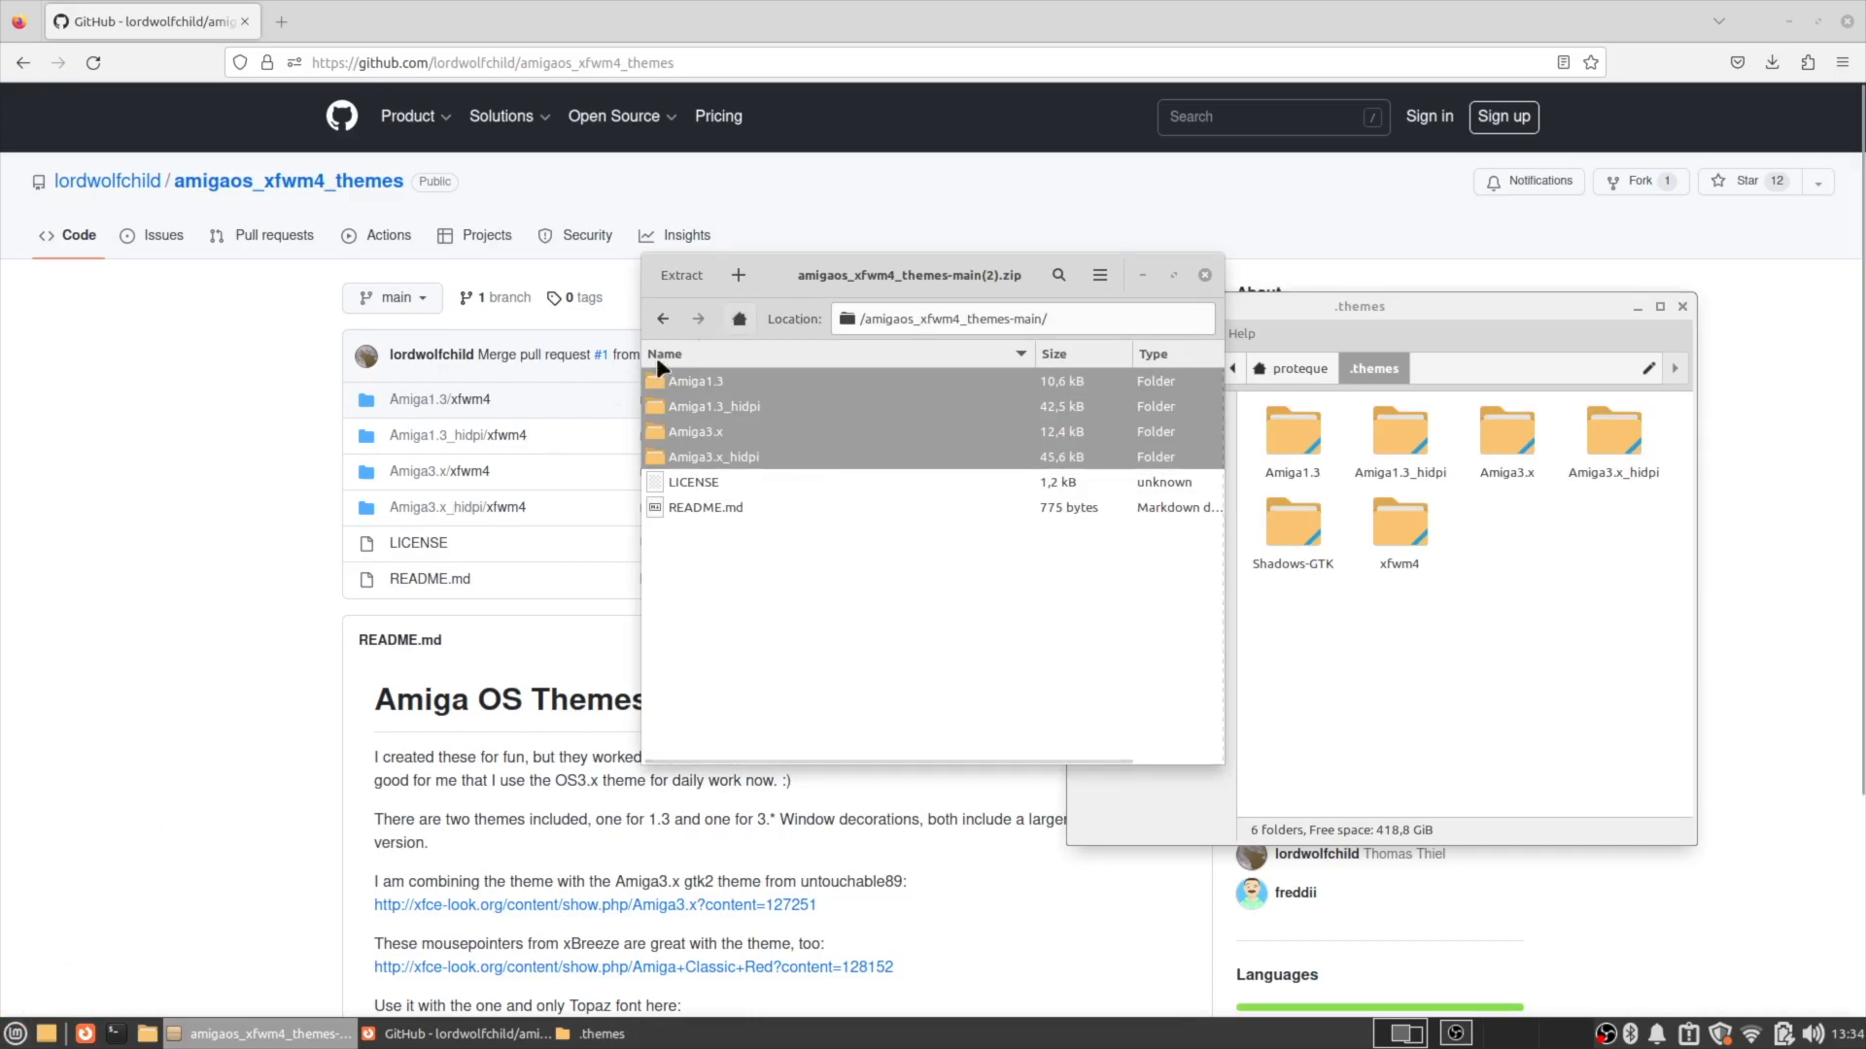
left_click(1787, 21)
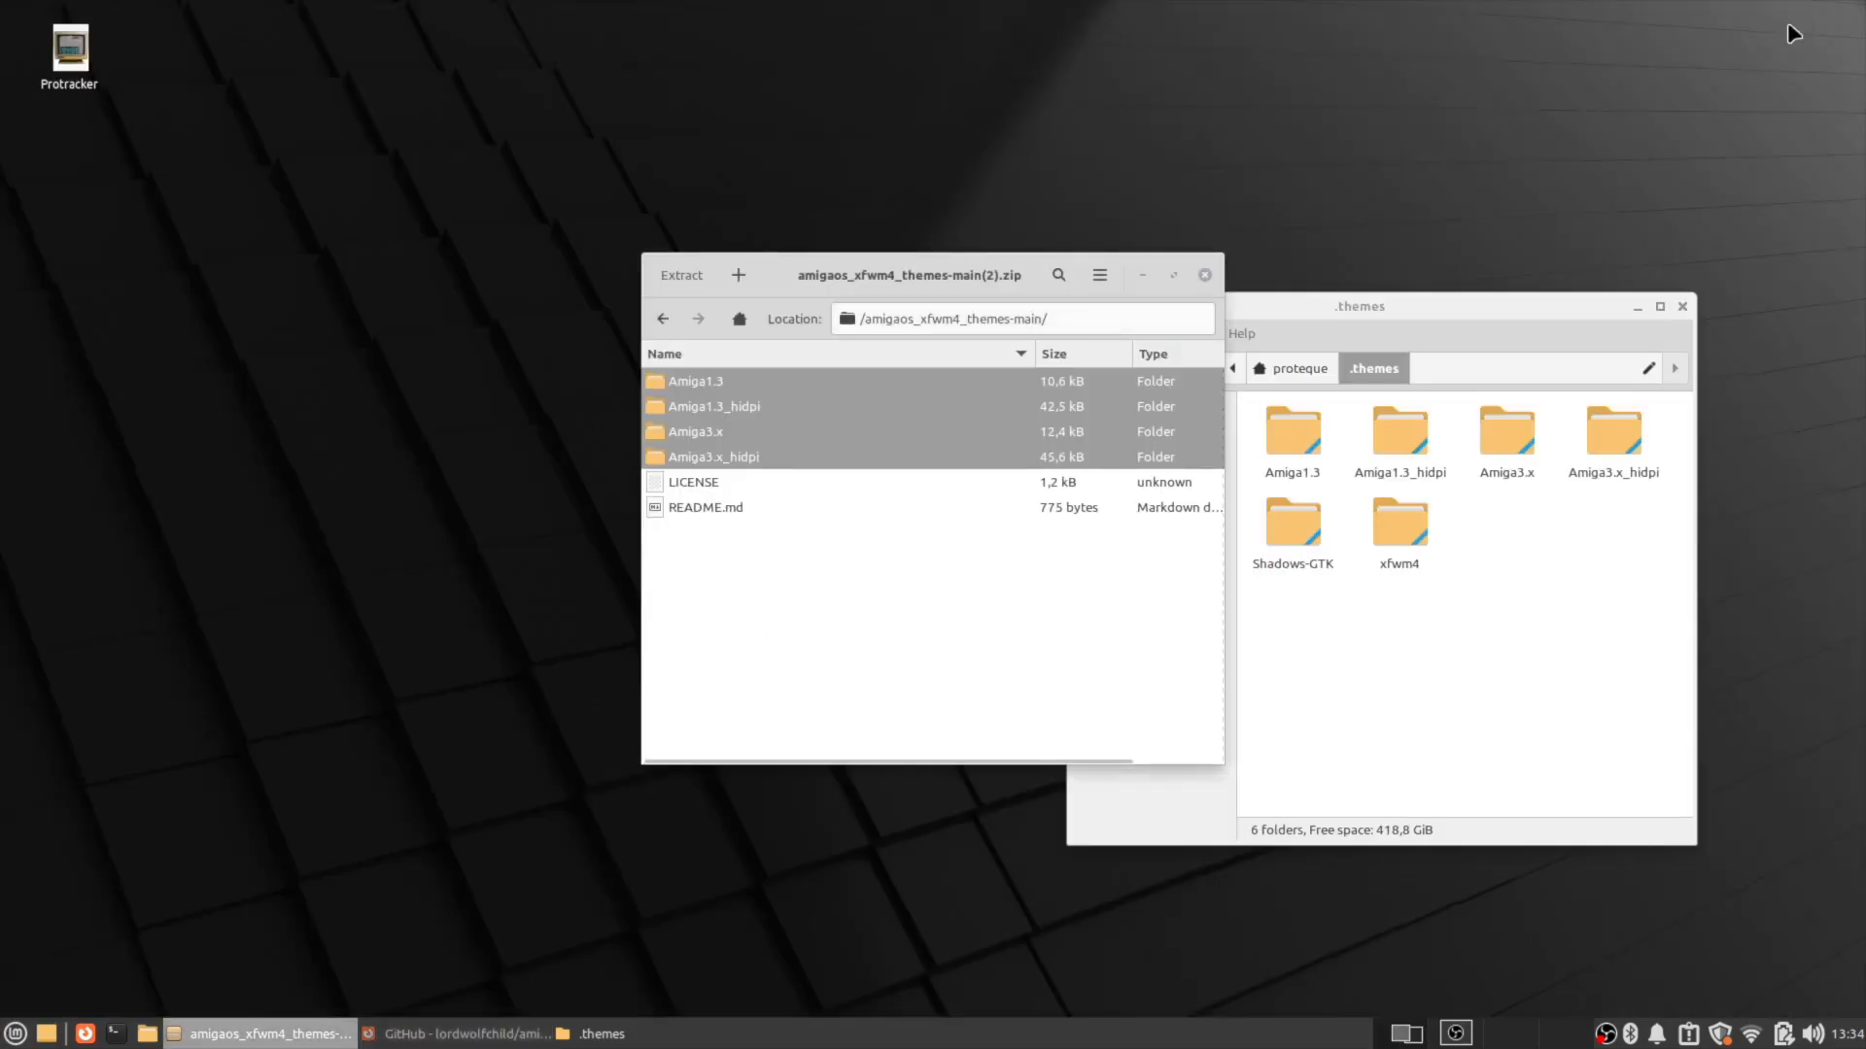
left_click(1362, 309)
left_click_drag(1360, 306, 1088, 233)
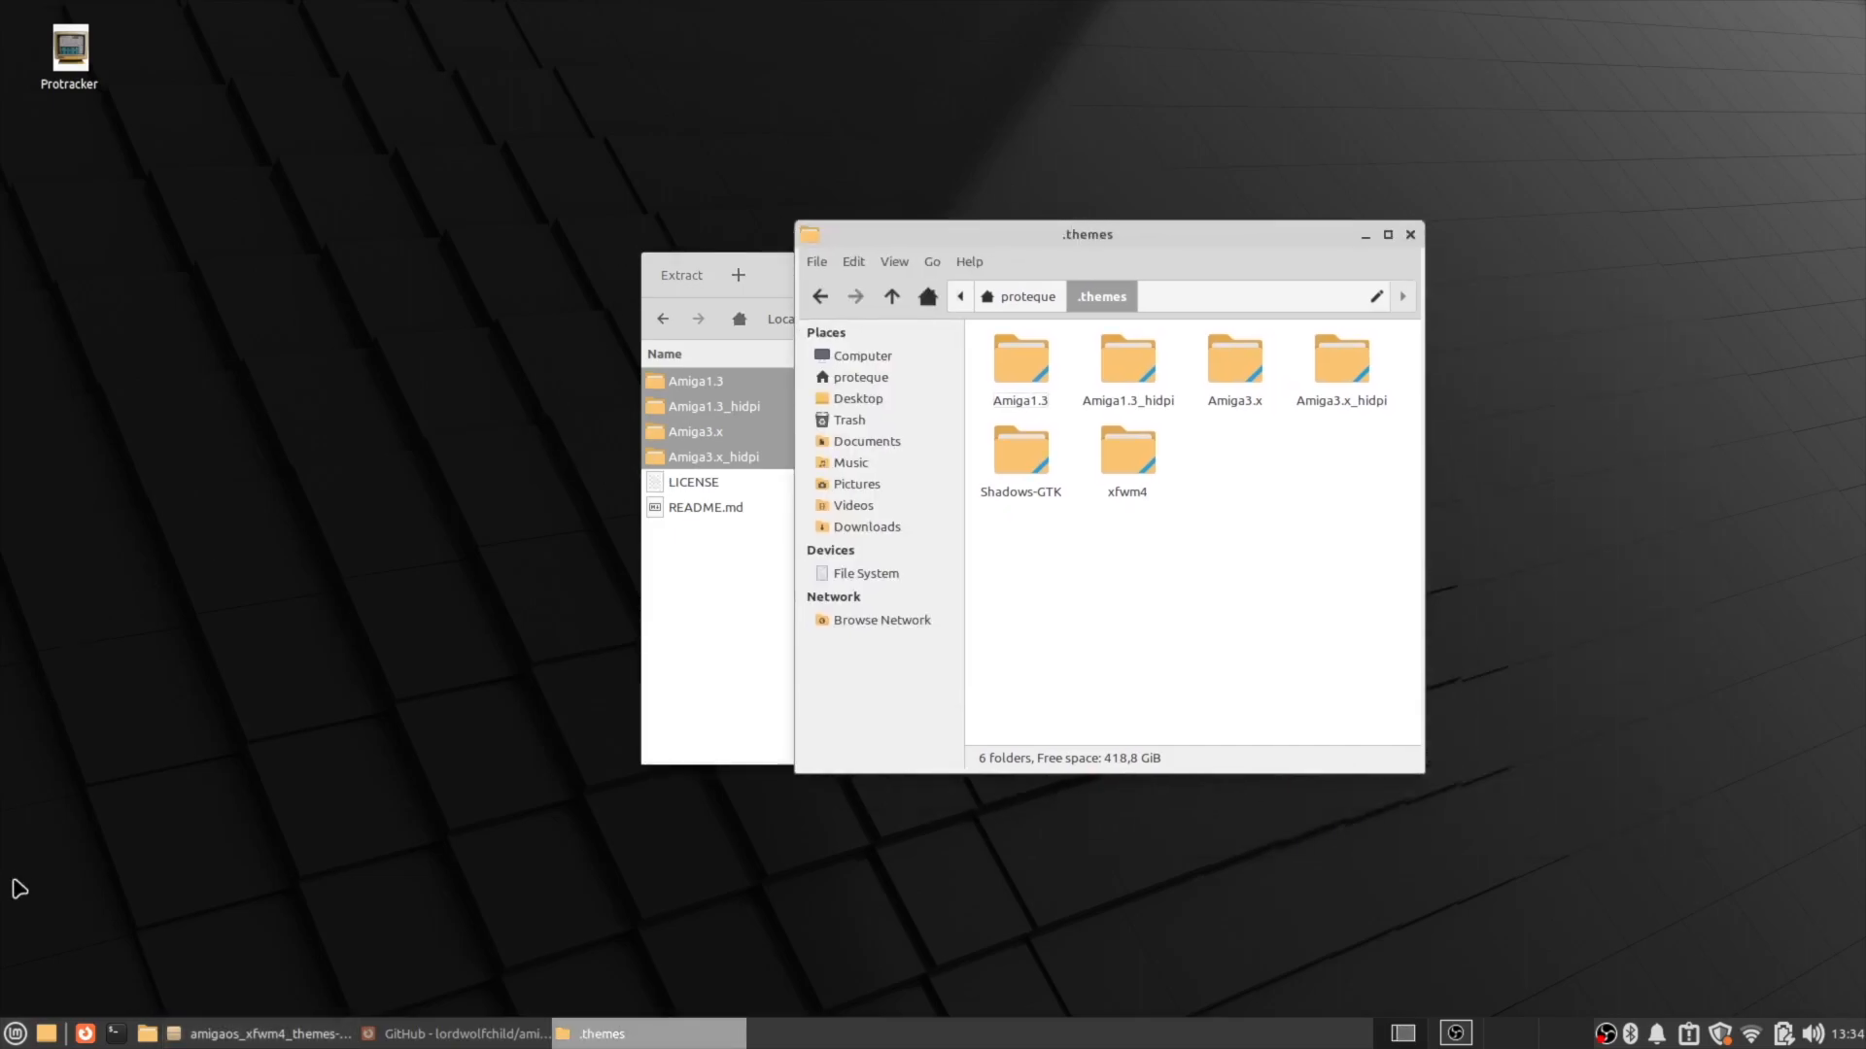
Search for and open the Window Manager settings, placing the dialog clear of the .themes window.
left_click(17, 1032)
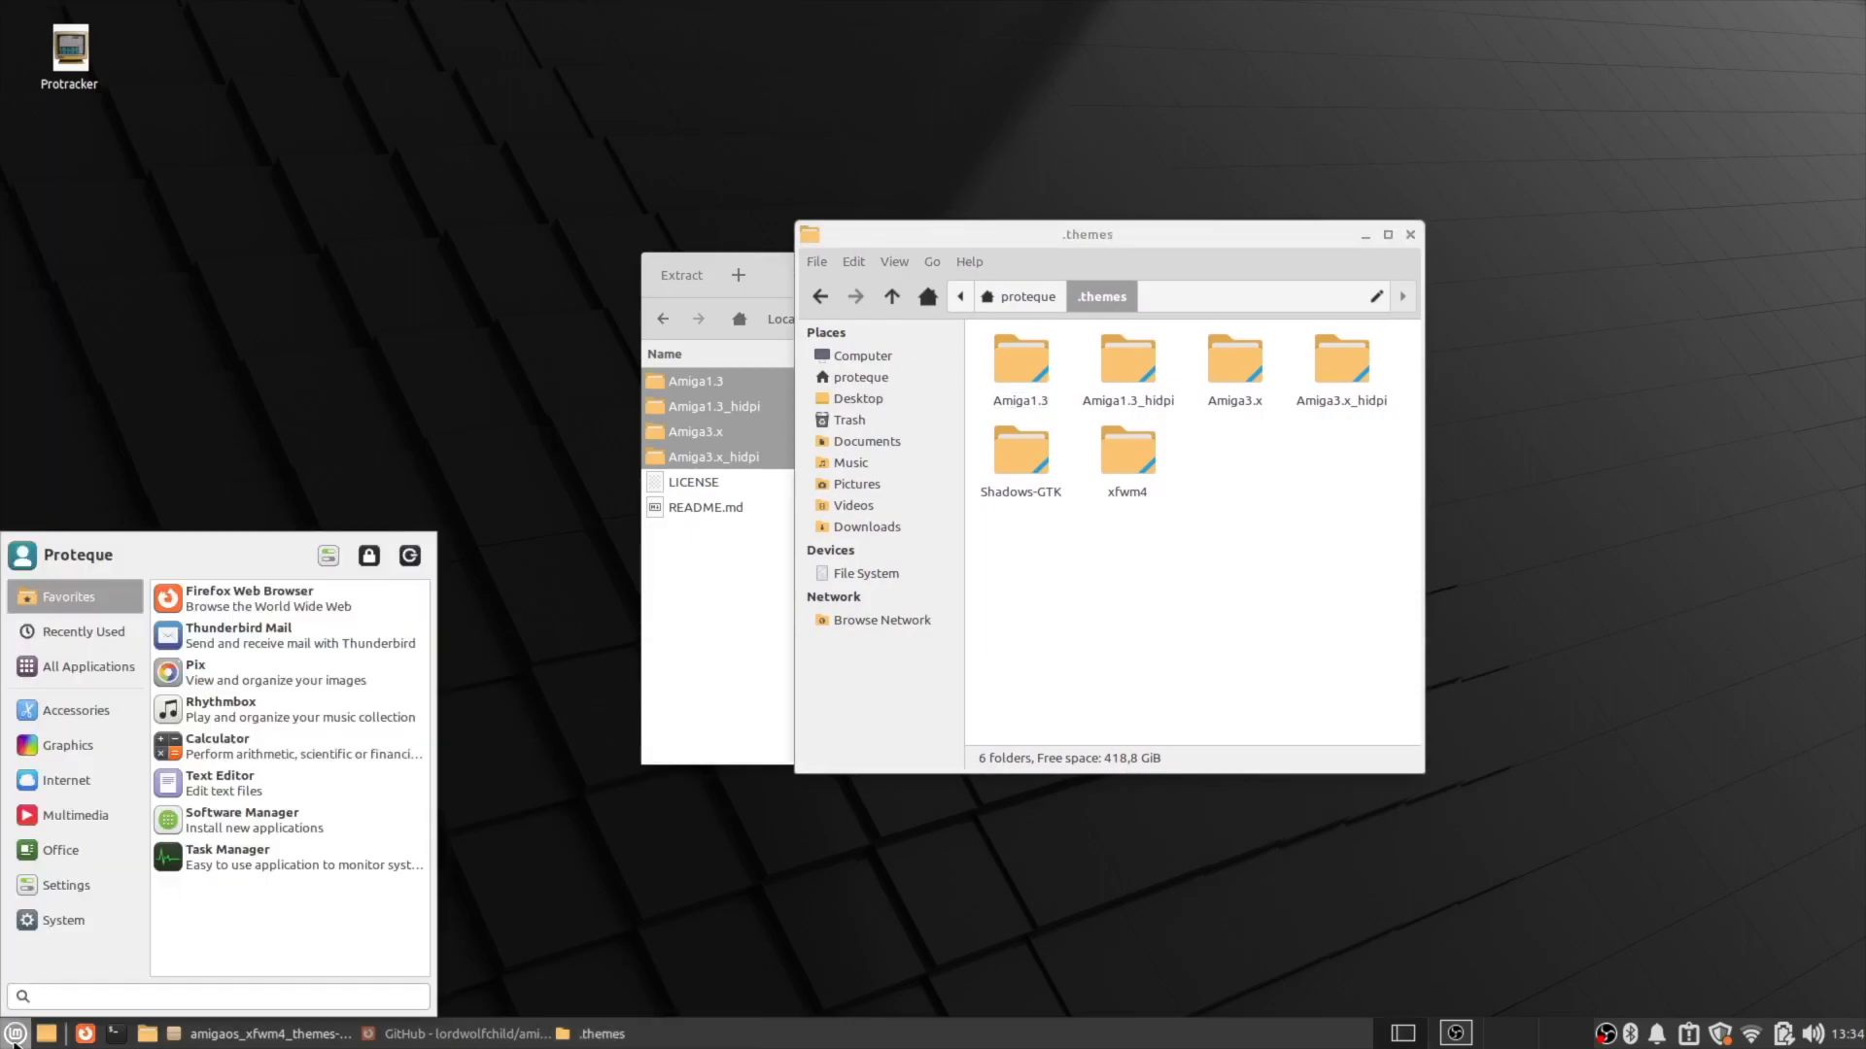
type("wind")
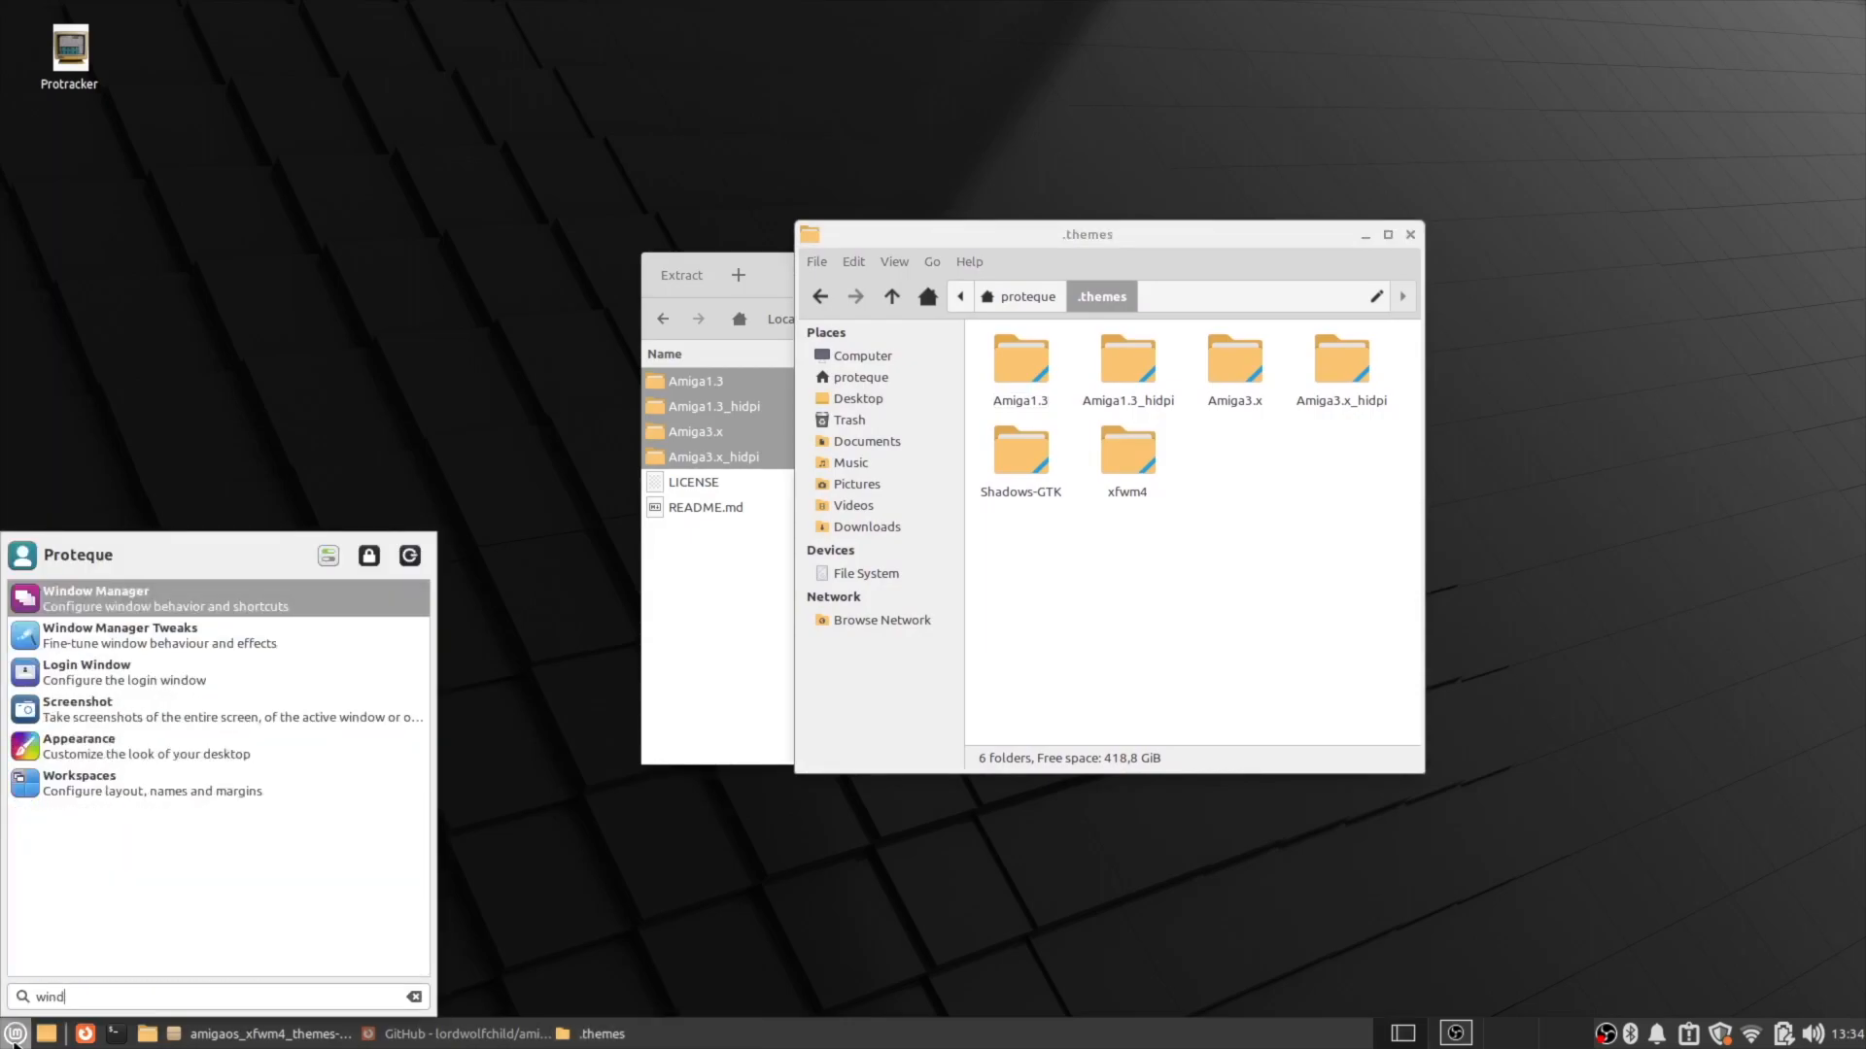
left_click(125, 598)
left_click_drag(1062, 300, 720, 230)
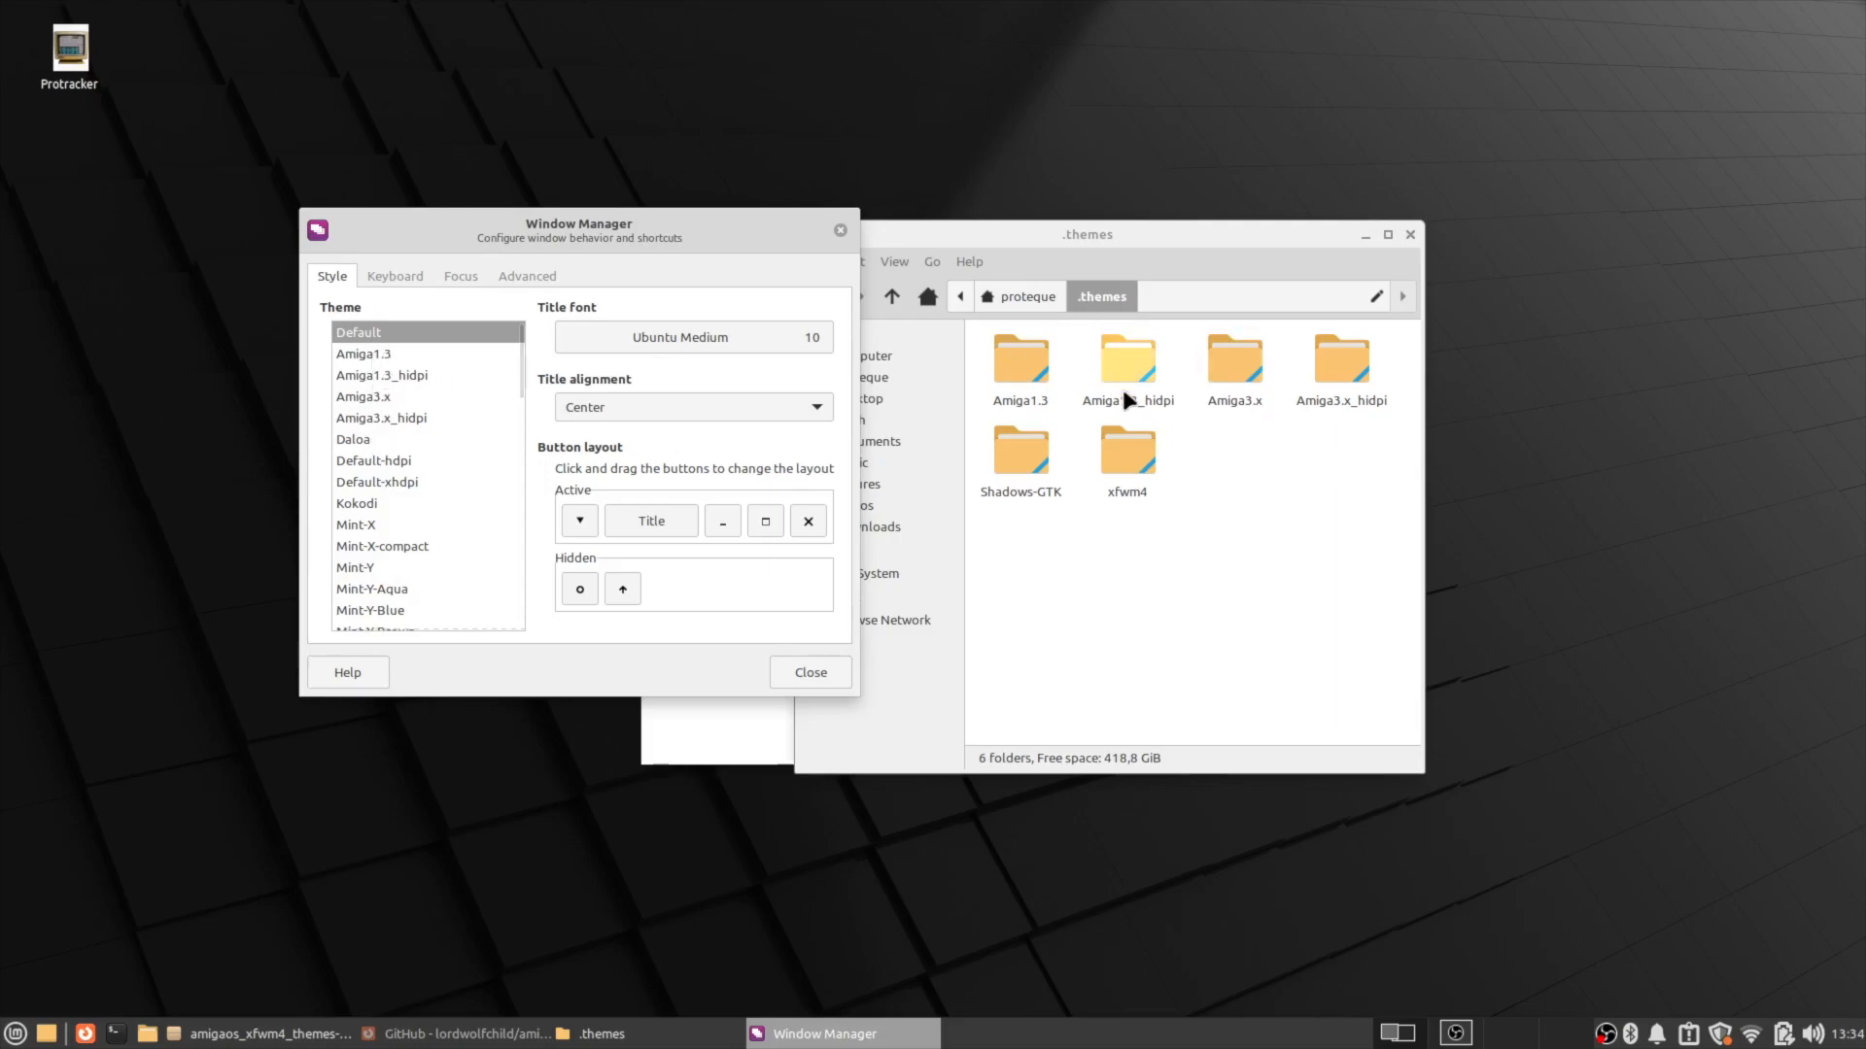
left_click_drag(733, 224, 541, 182)
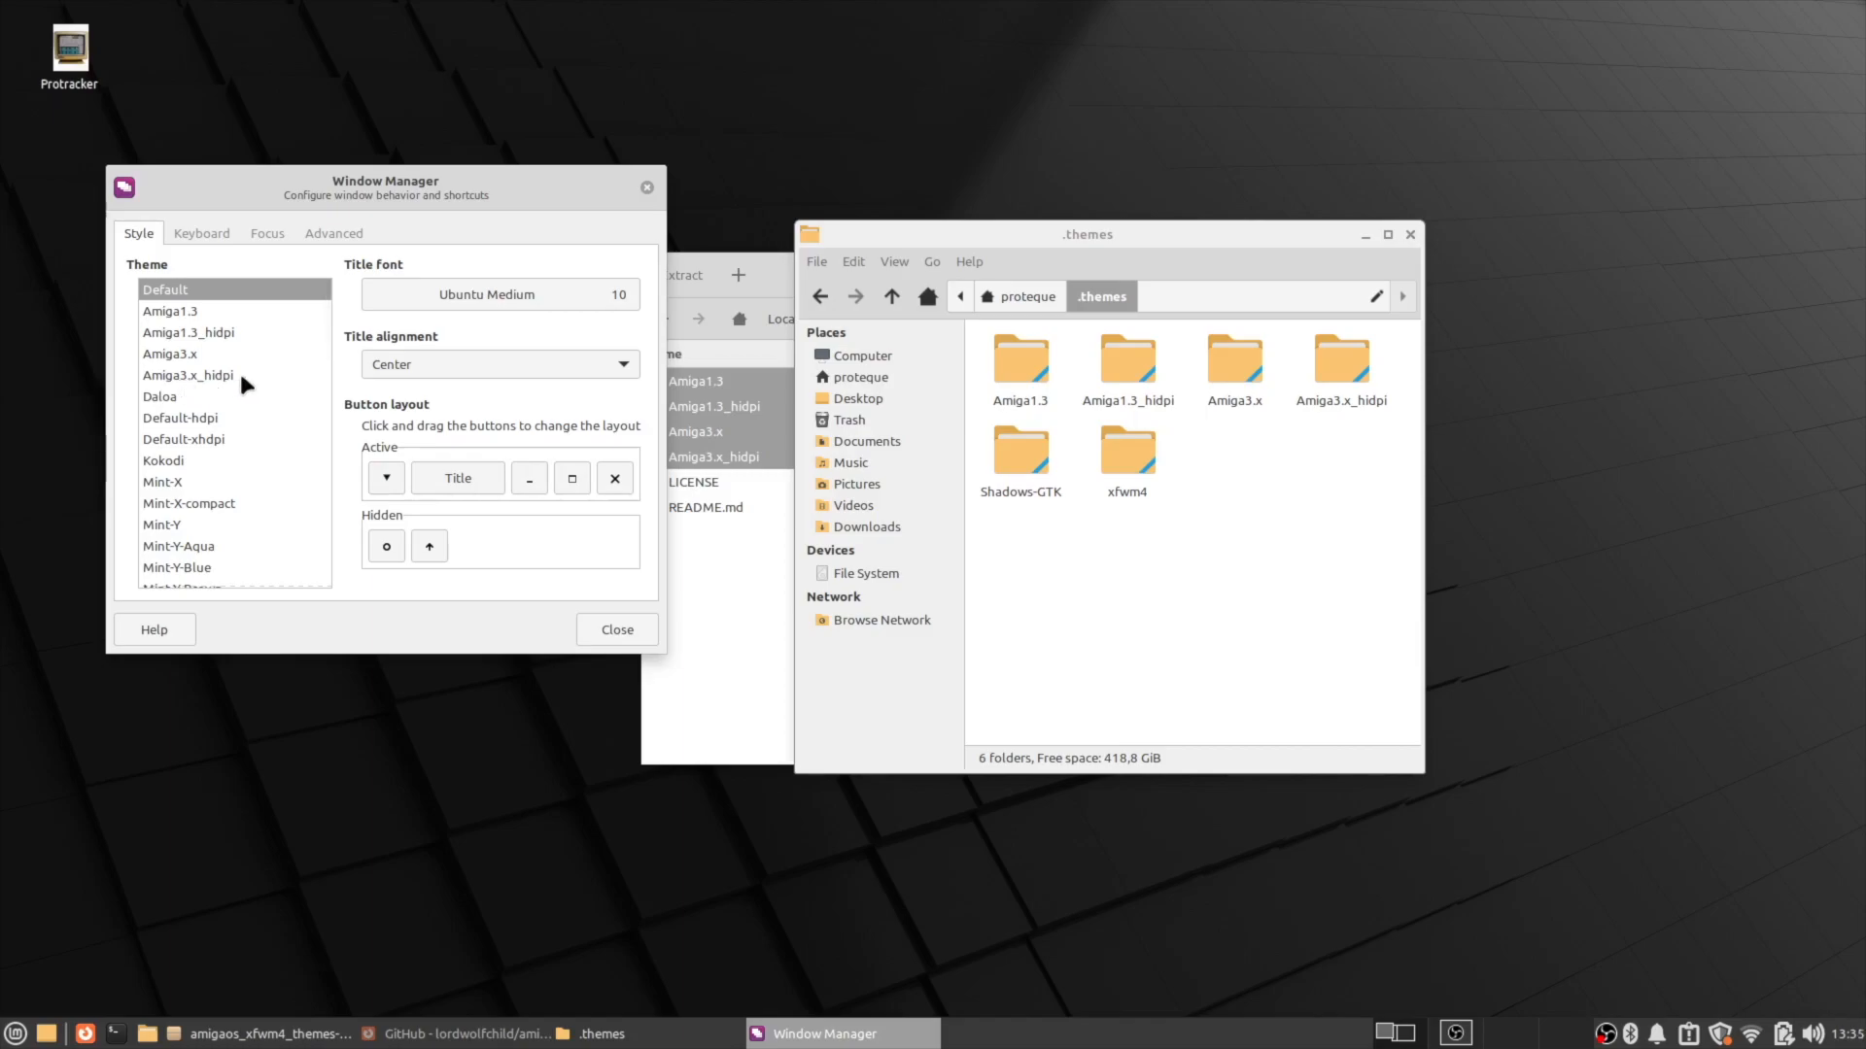
Try the Amiga1.3 and Amiga3.x window themes, moving the .themes window to check each title bar.
left_click(197, 312)
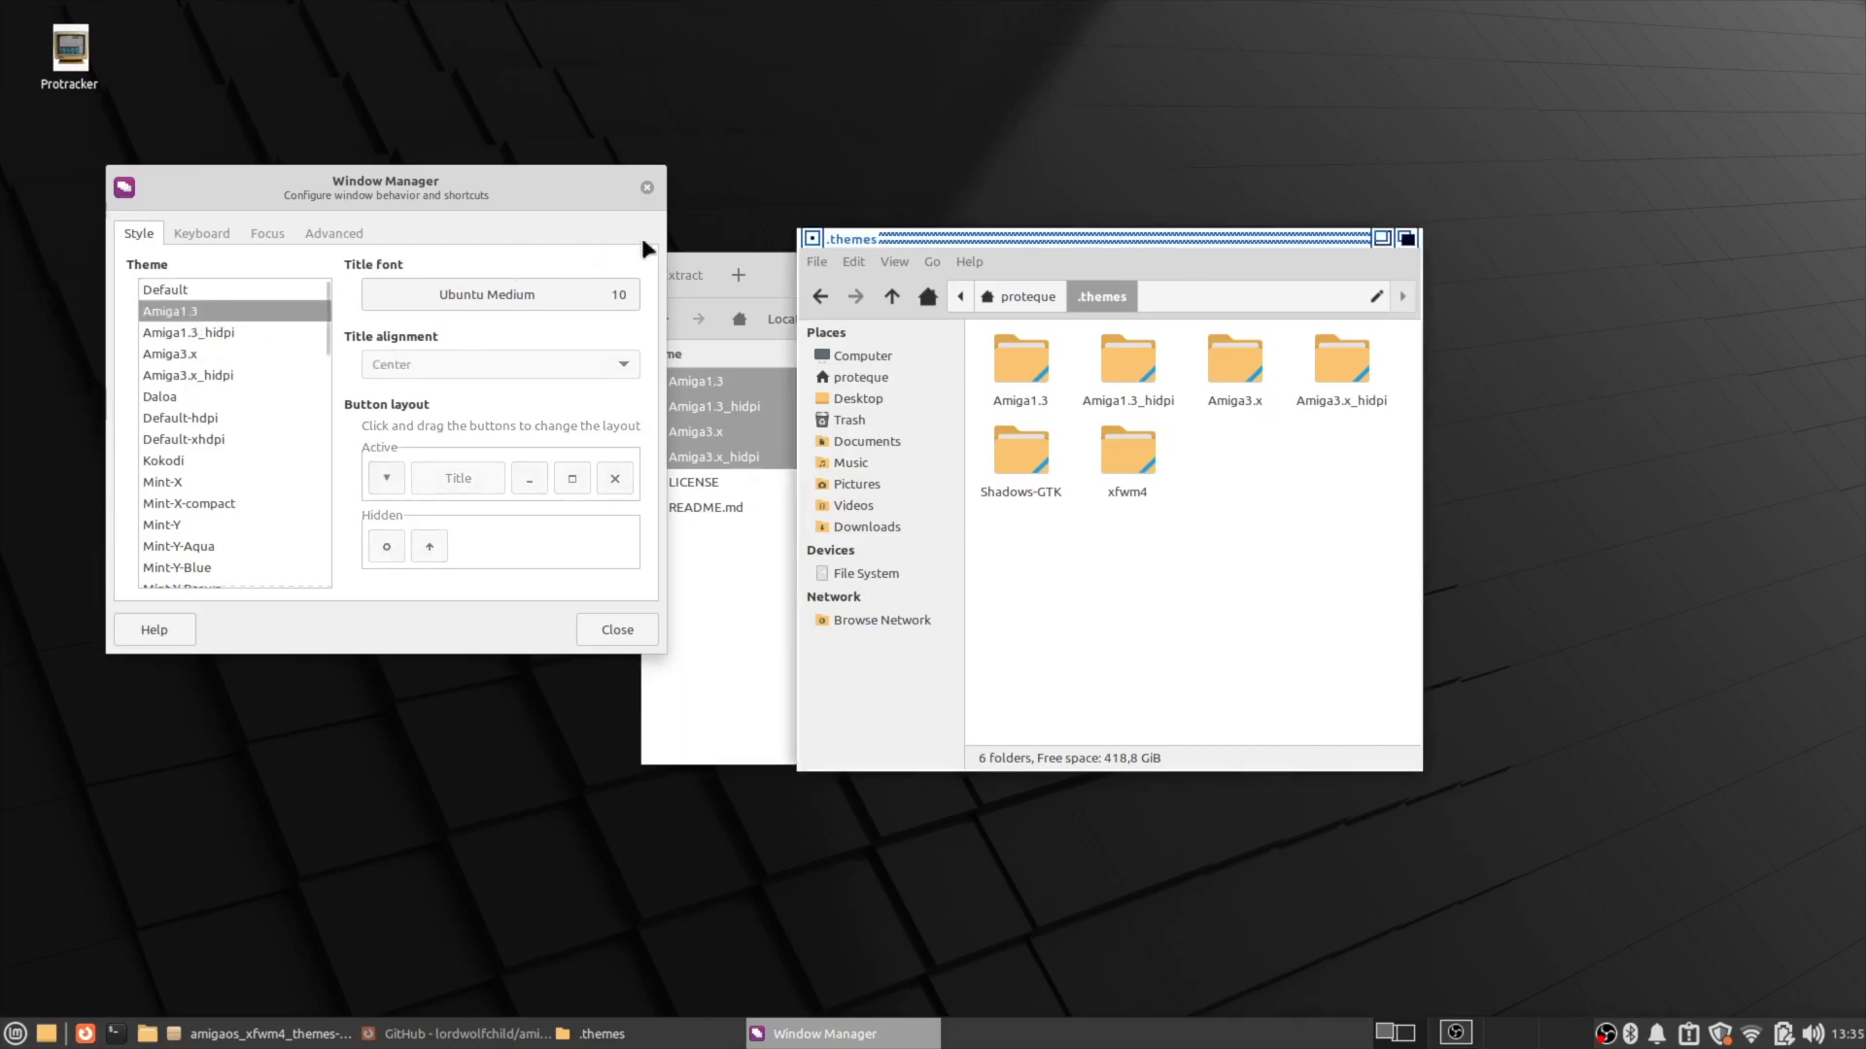
left_click_drag(1004, 249, 1154, 154)
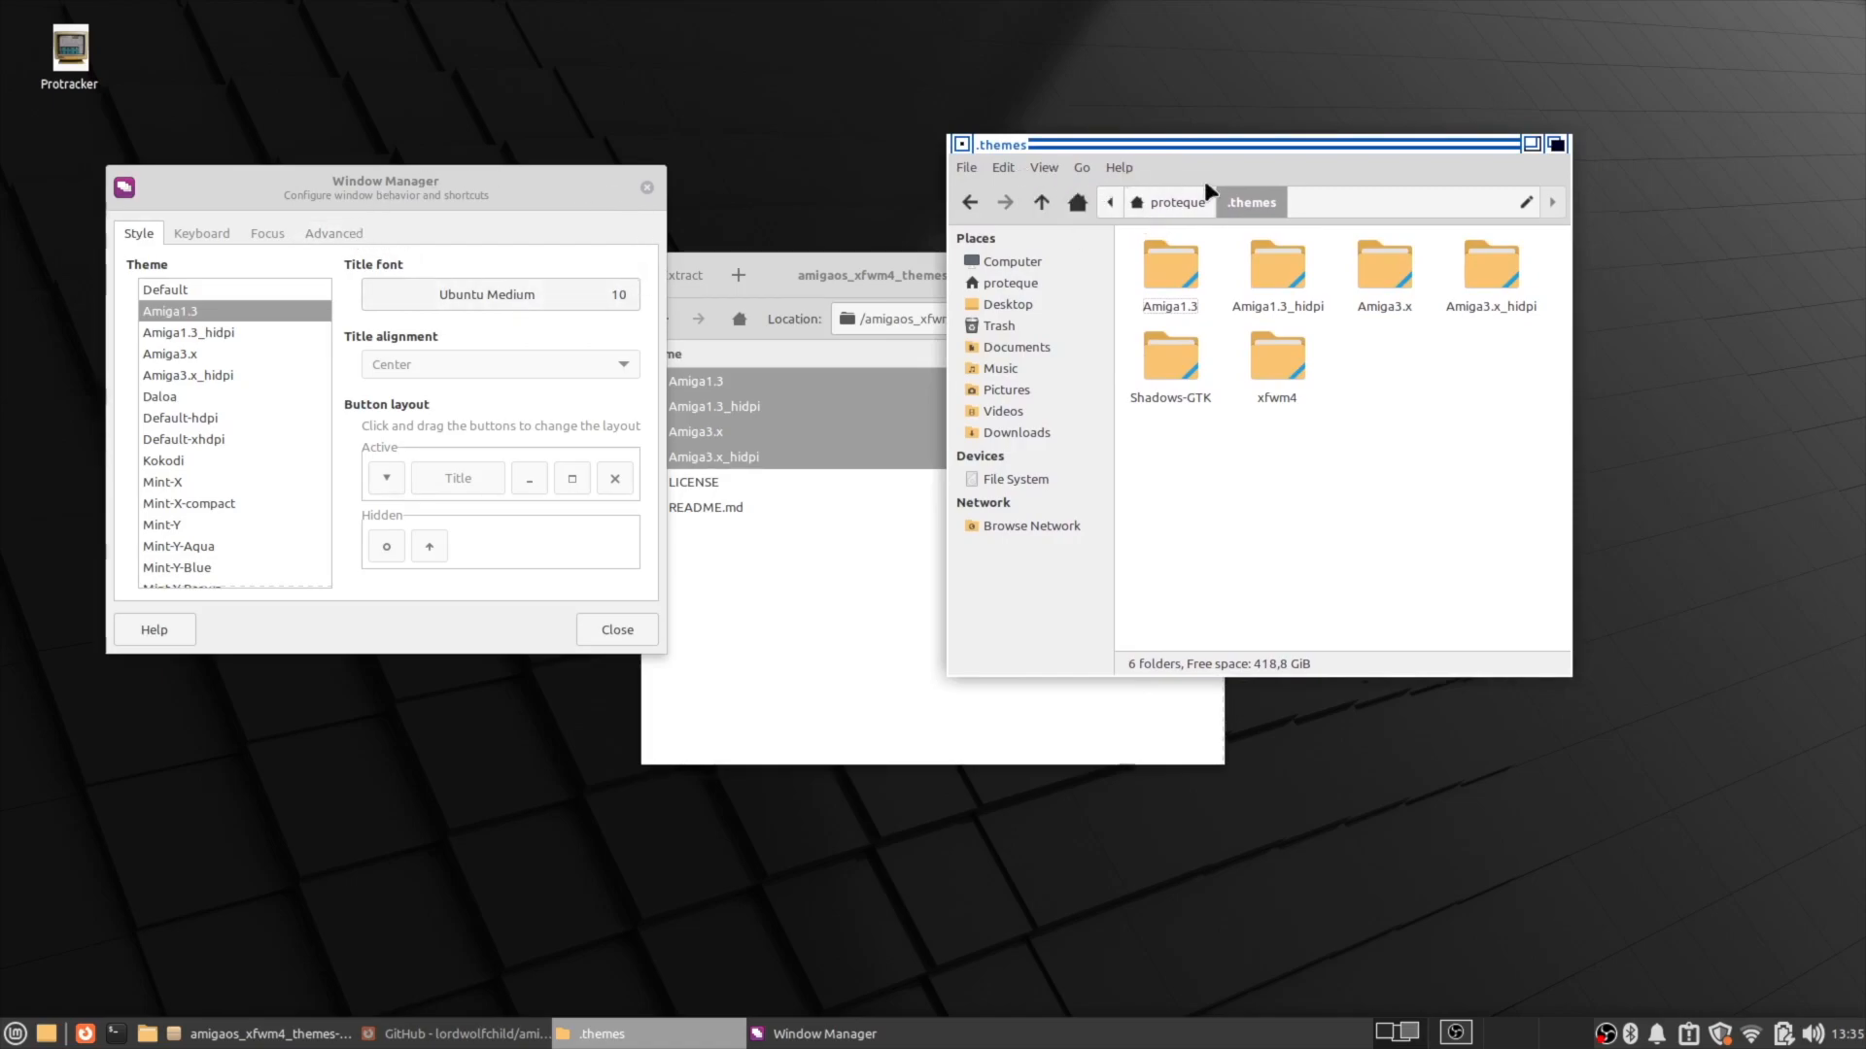
left_click(170, 353)
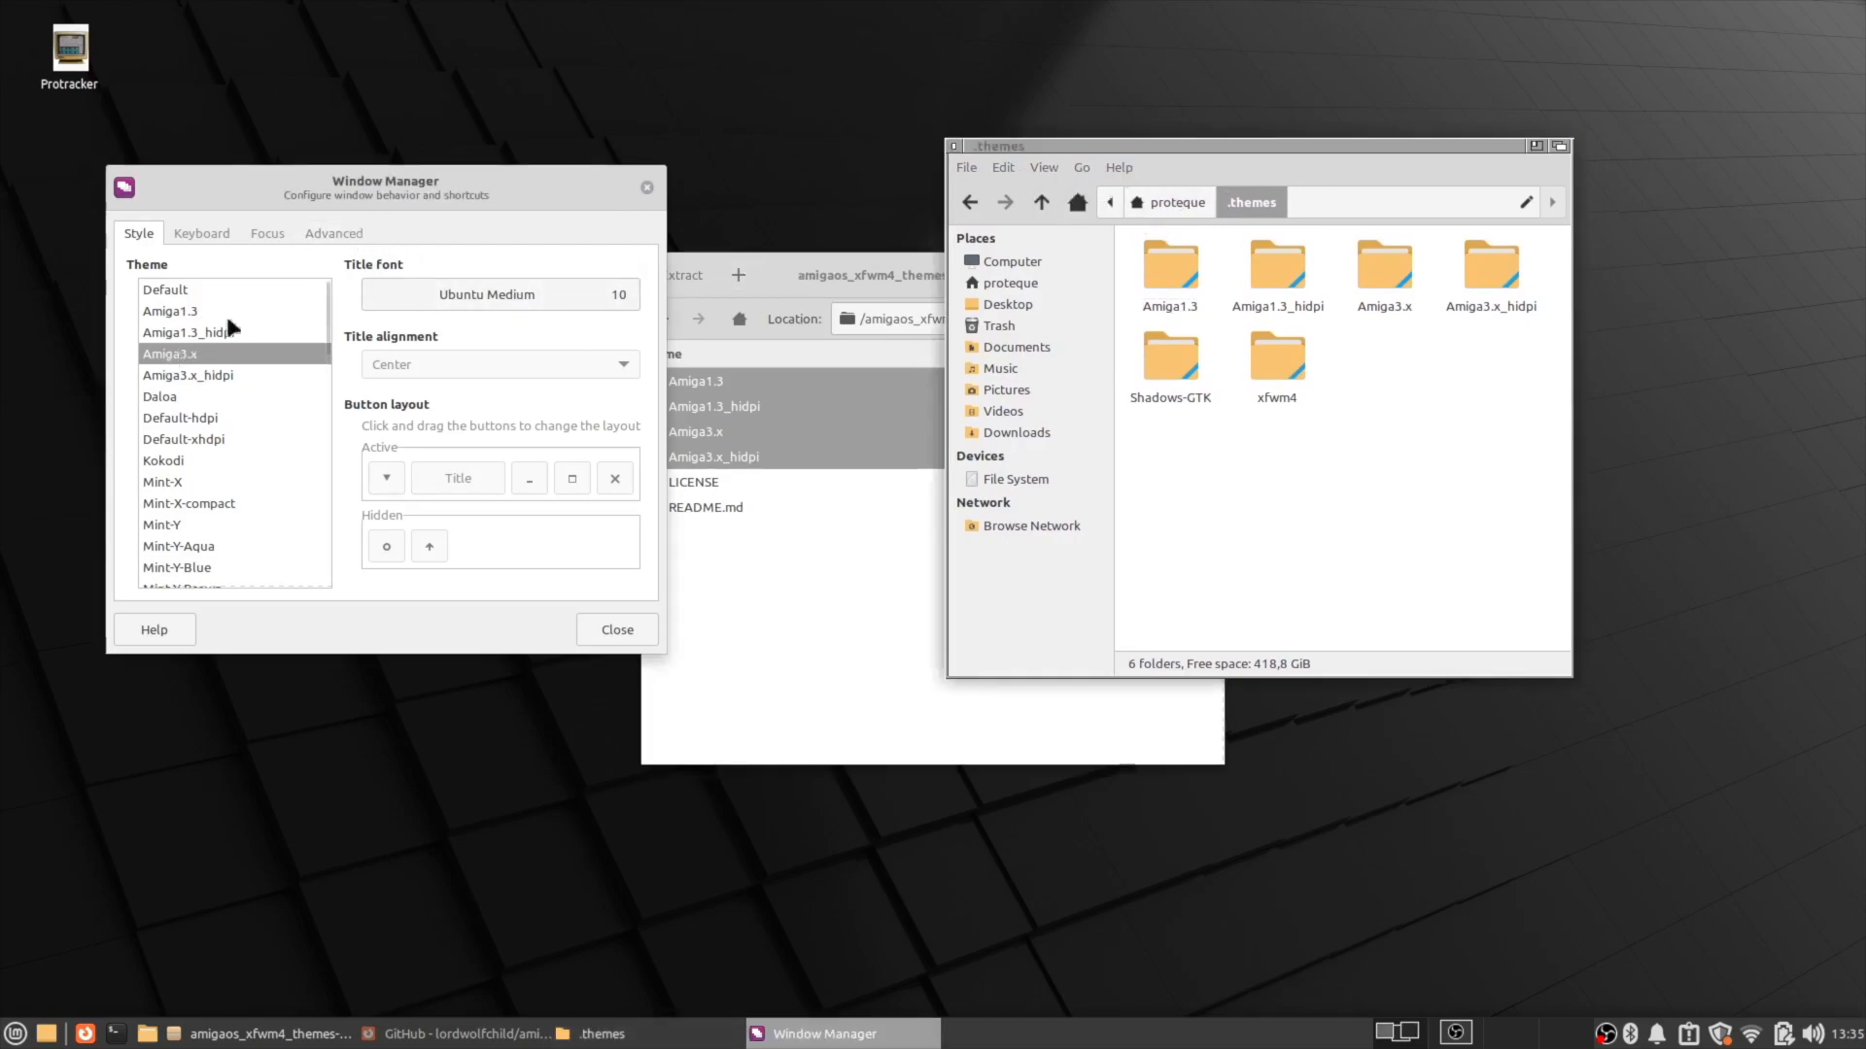
left_click_drag(1227, 143, 1355, 26)
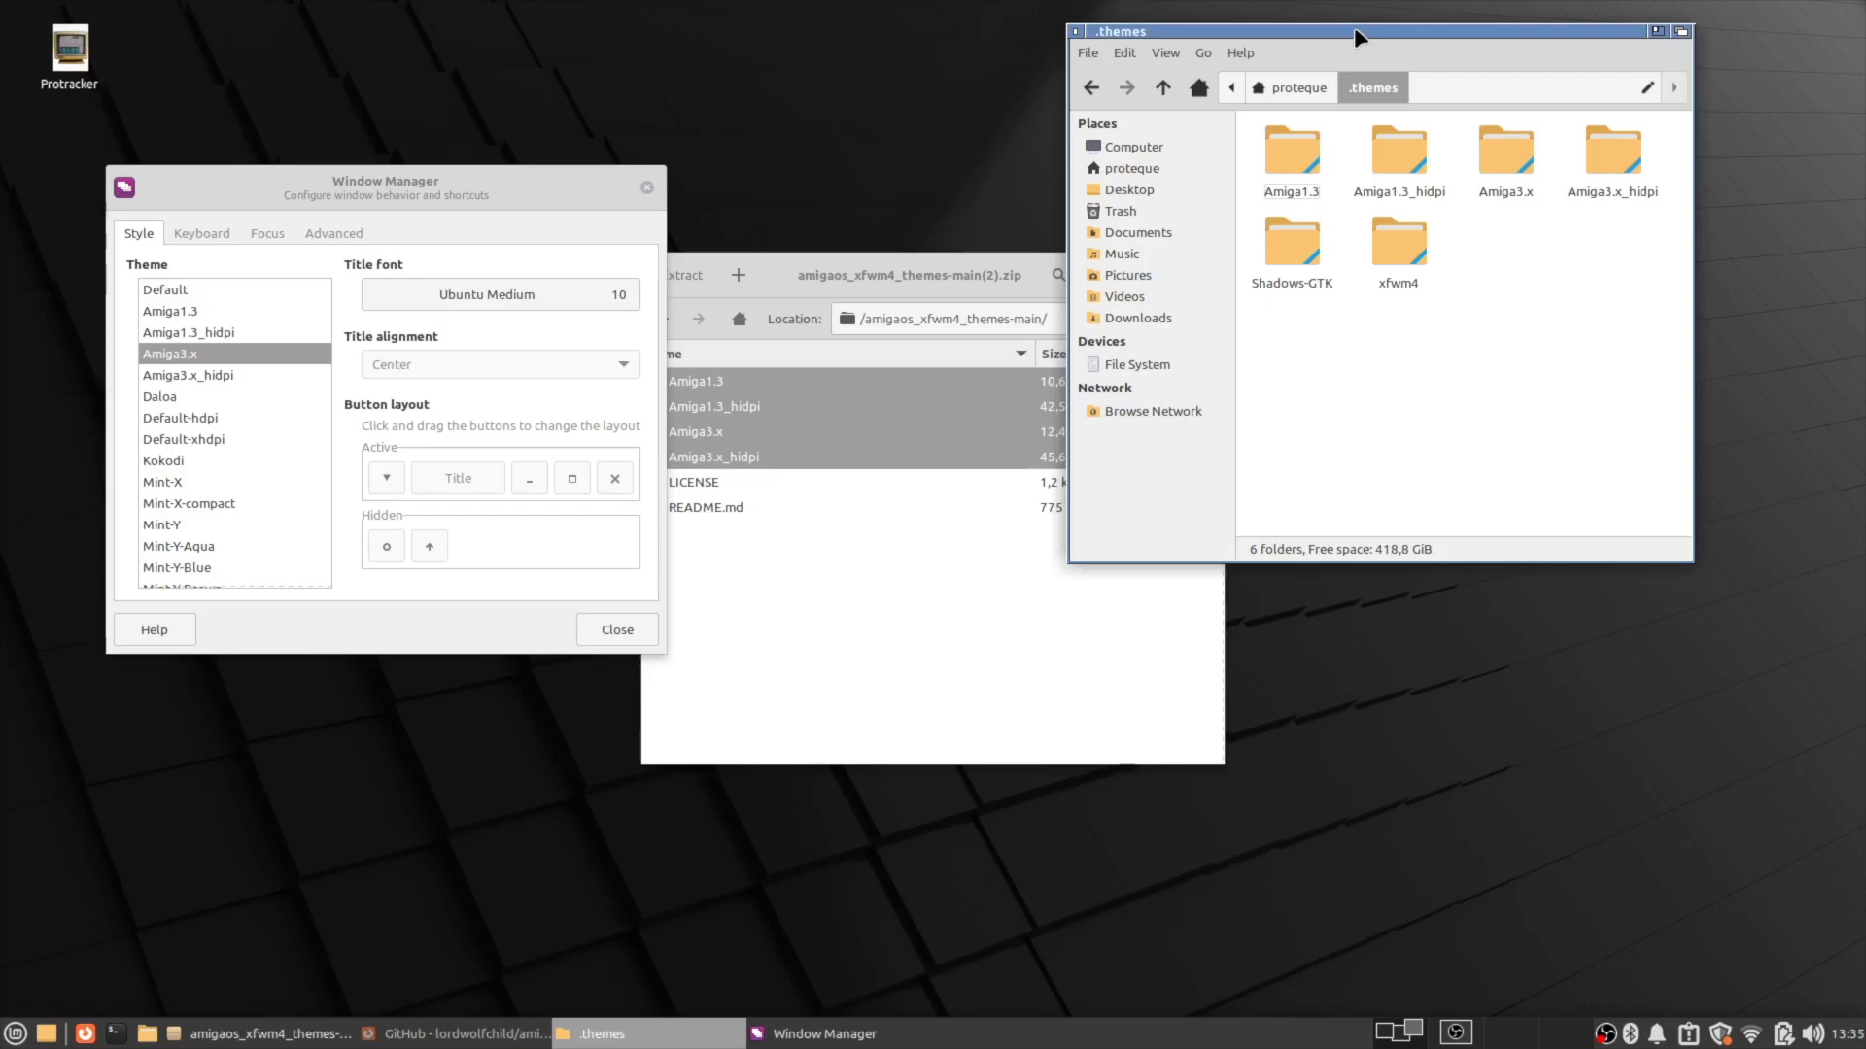
Apply the Amiga3.x_hidpi window theme, check it on the .themes window and close the Window Manager settings.
left_click(212, 376)
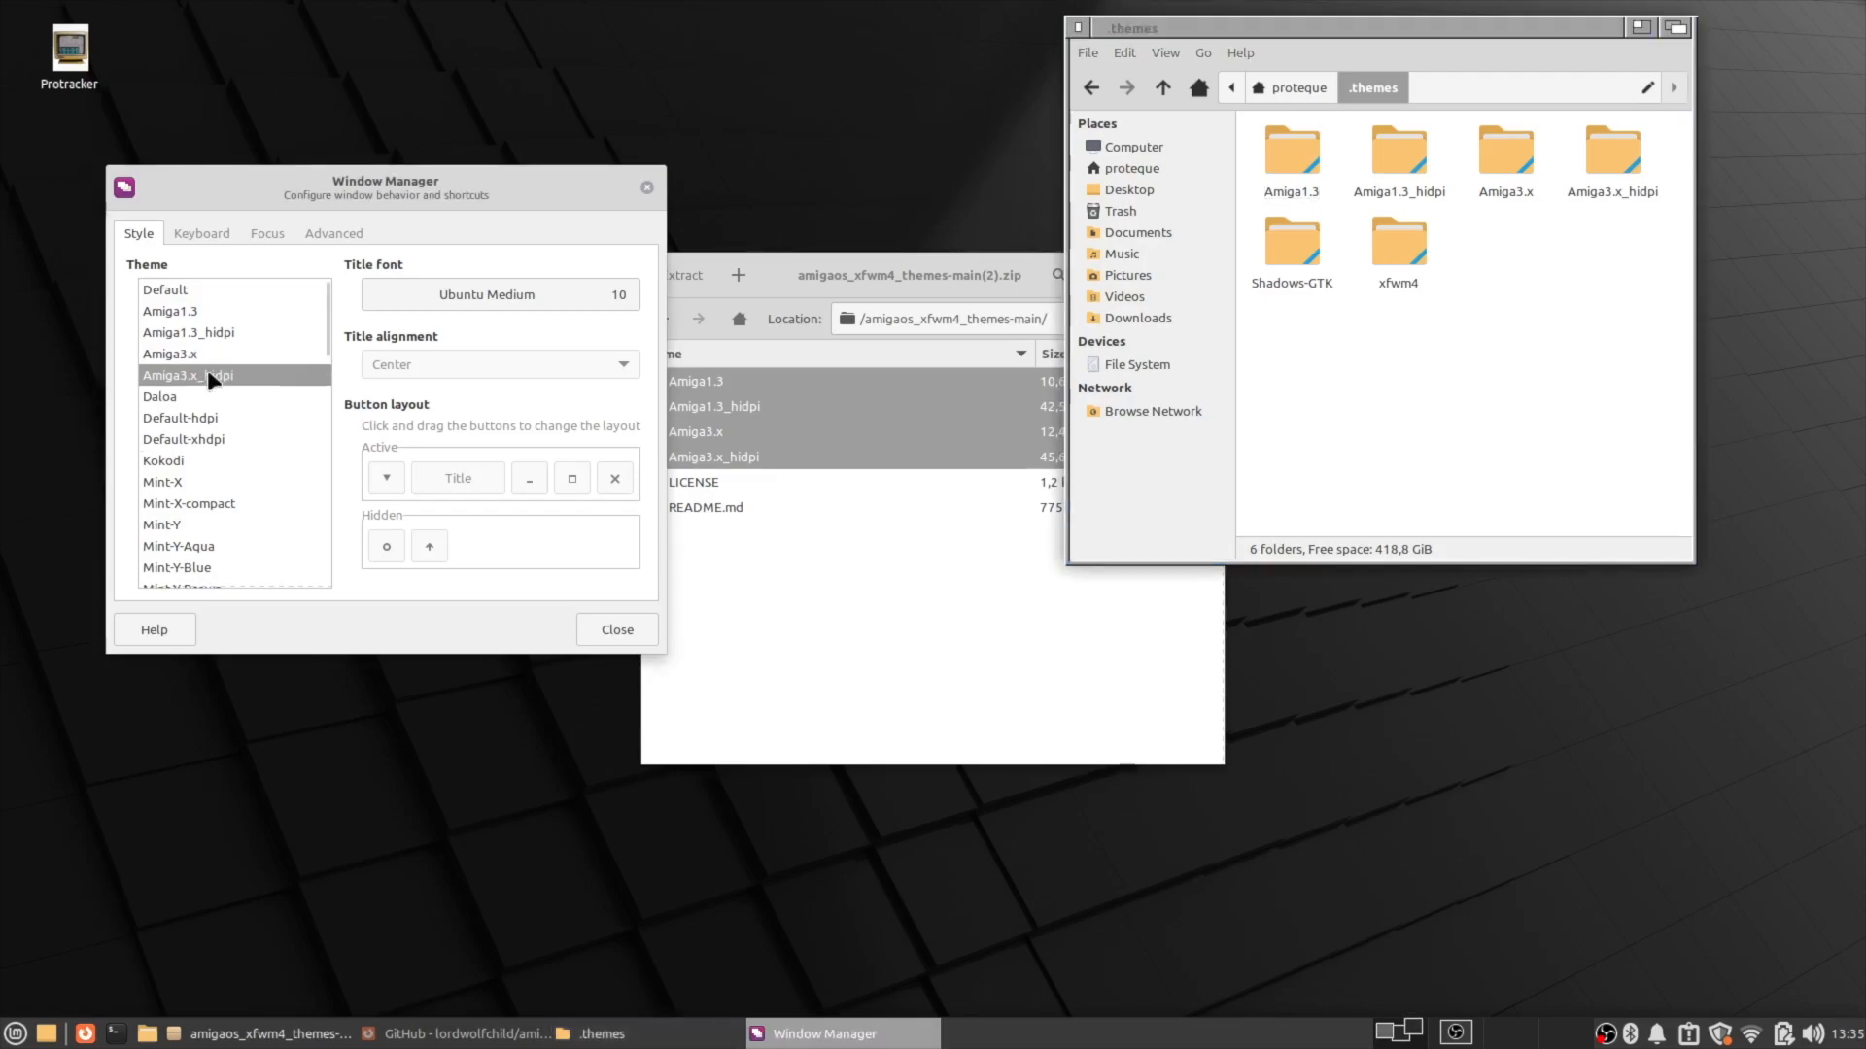
left_click_drag(1503, 29, 1555, 172)
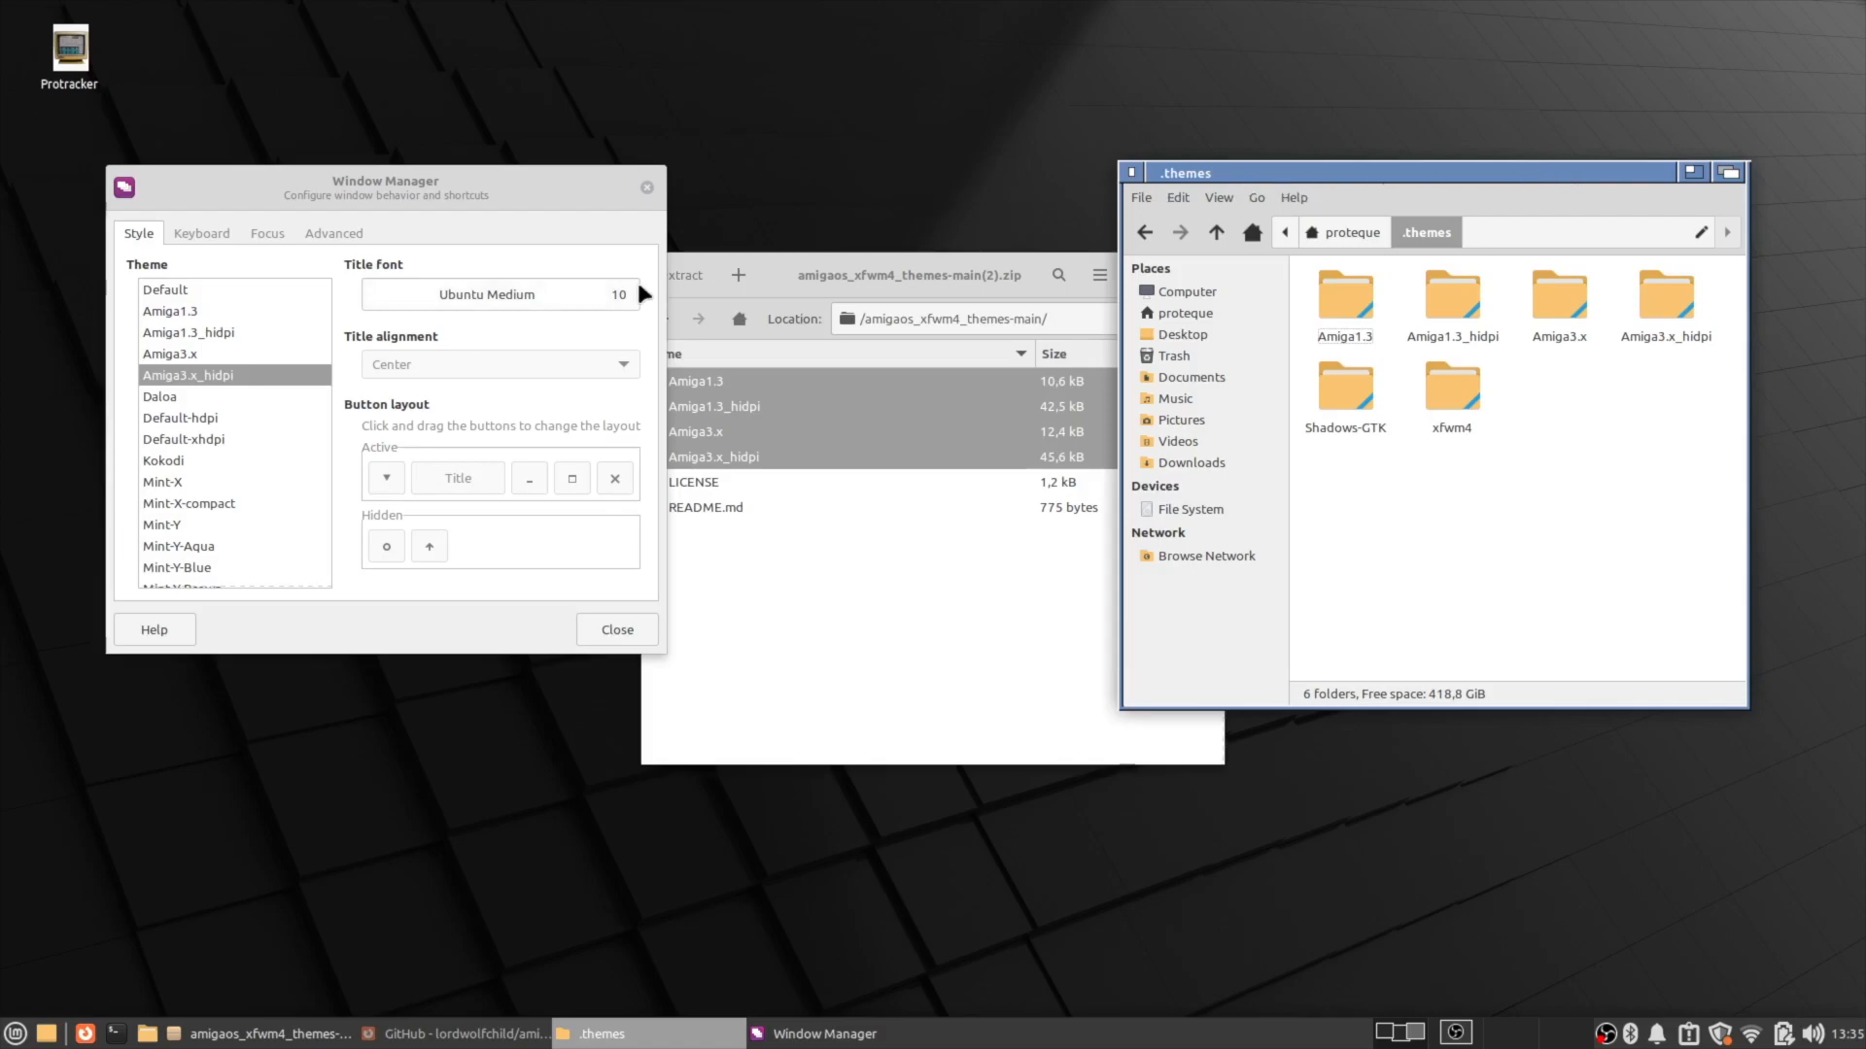
left_click(616, 630)
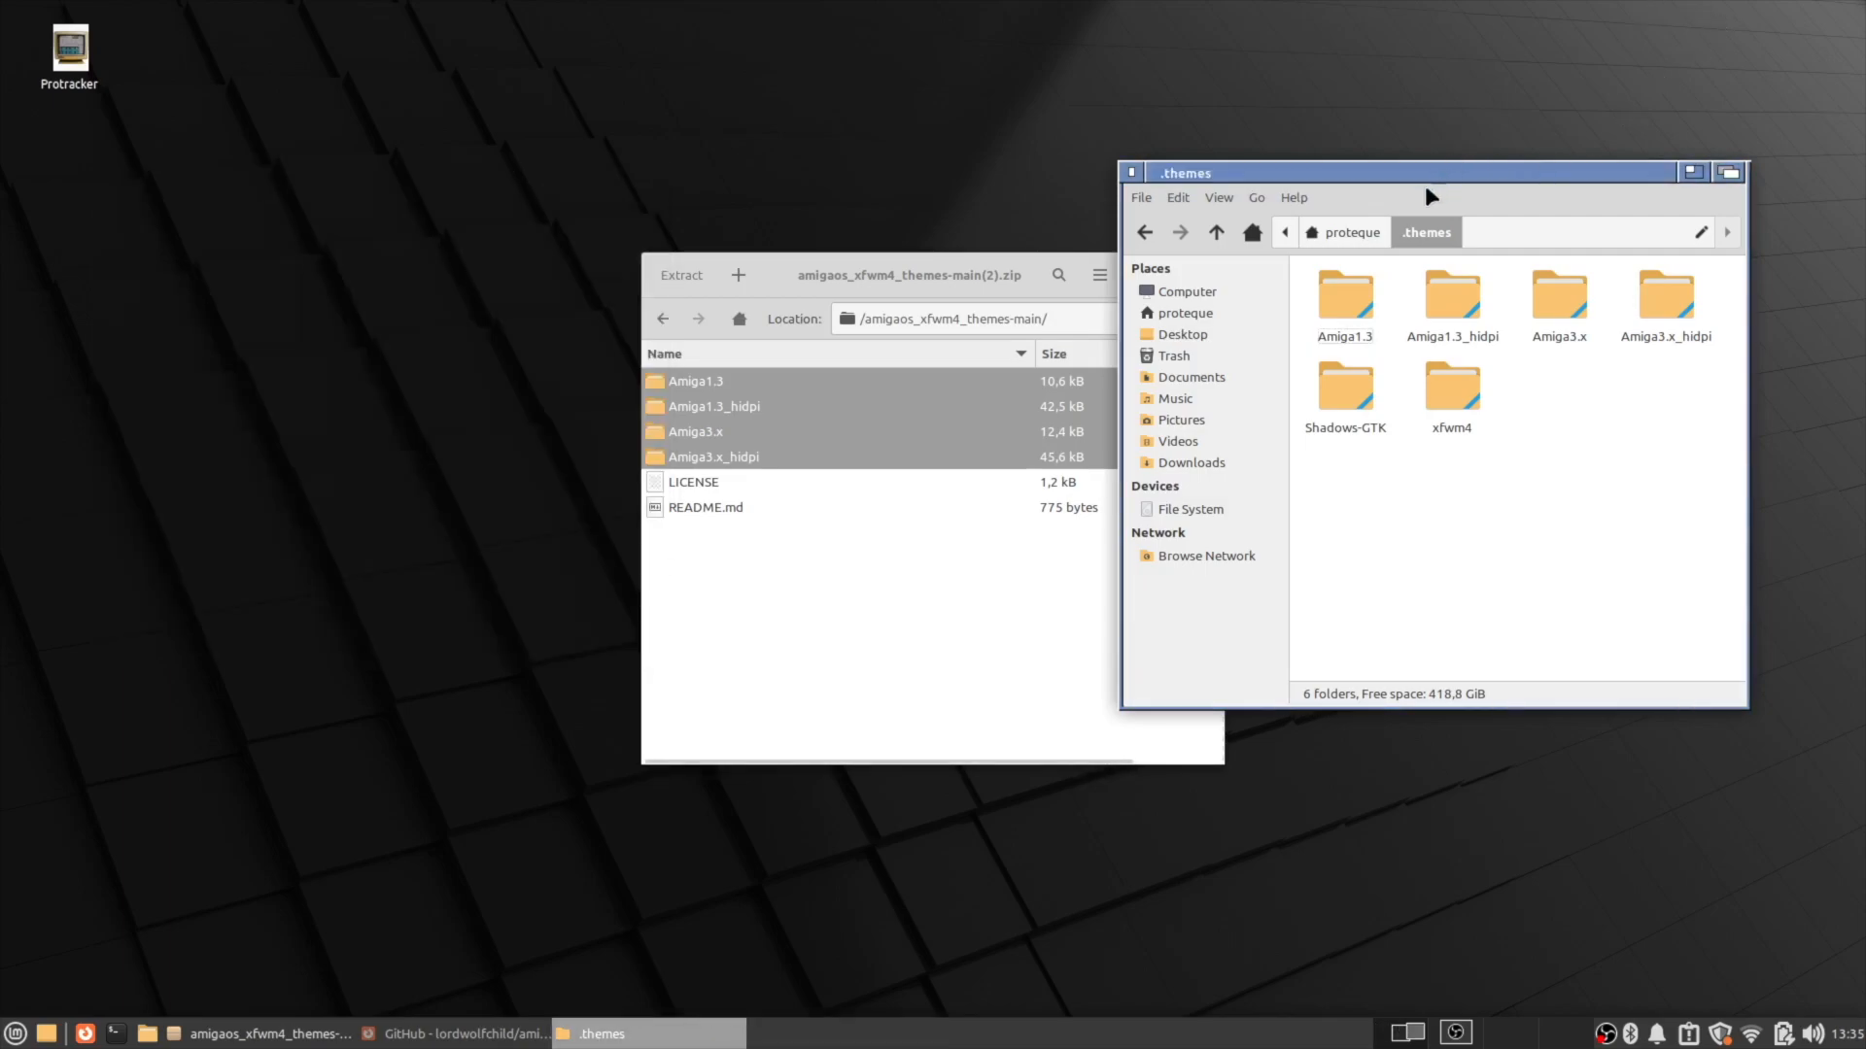
left_click_drag(1431, 175, 1231, 89)
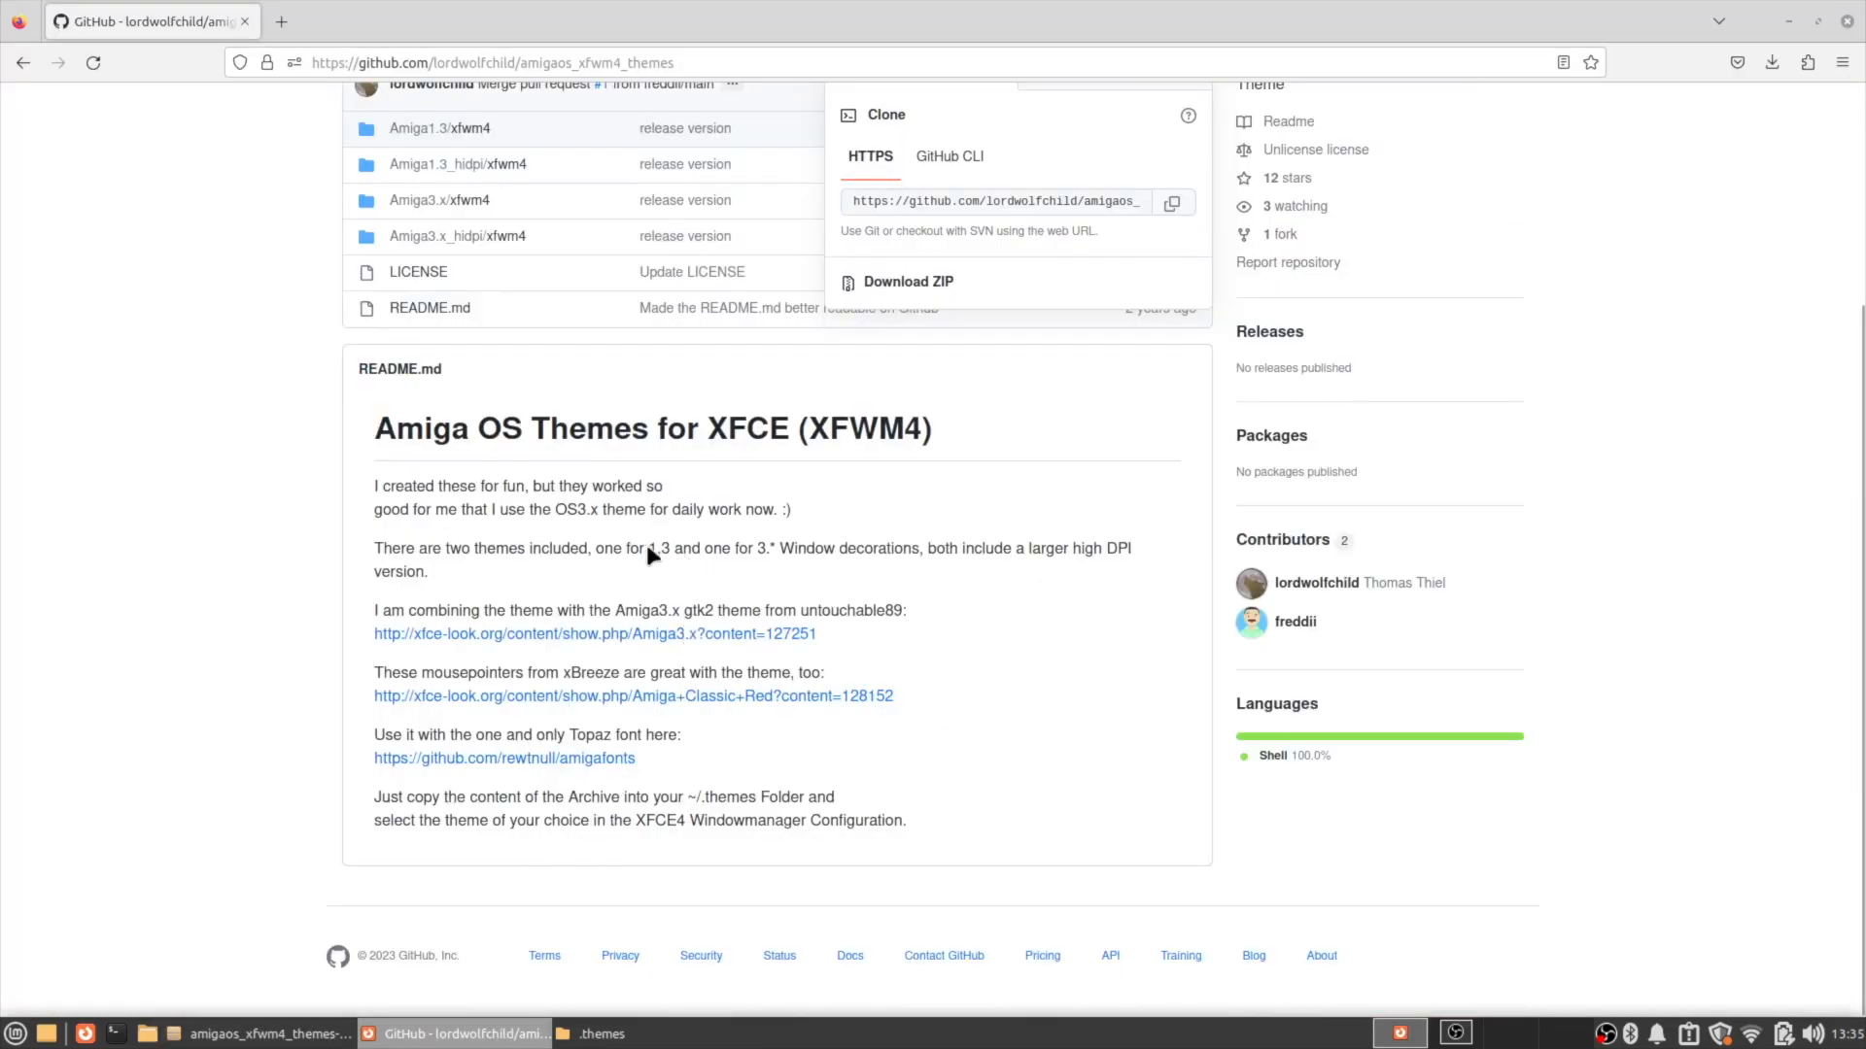
Dismiss the clone popup on the themes page and open the README's amigafonts repository link in a new tab.
left_click(659, 552)
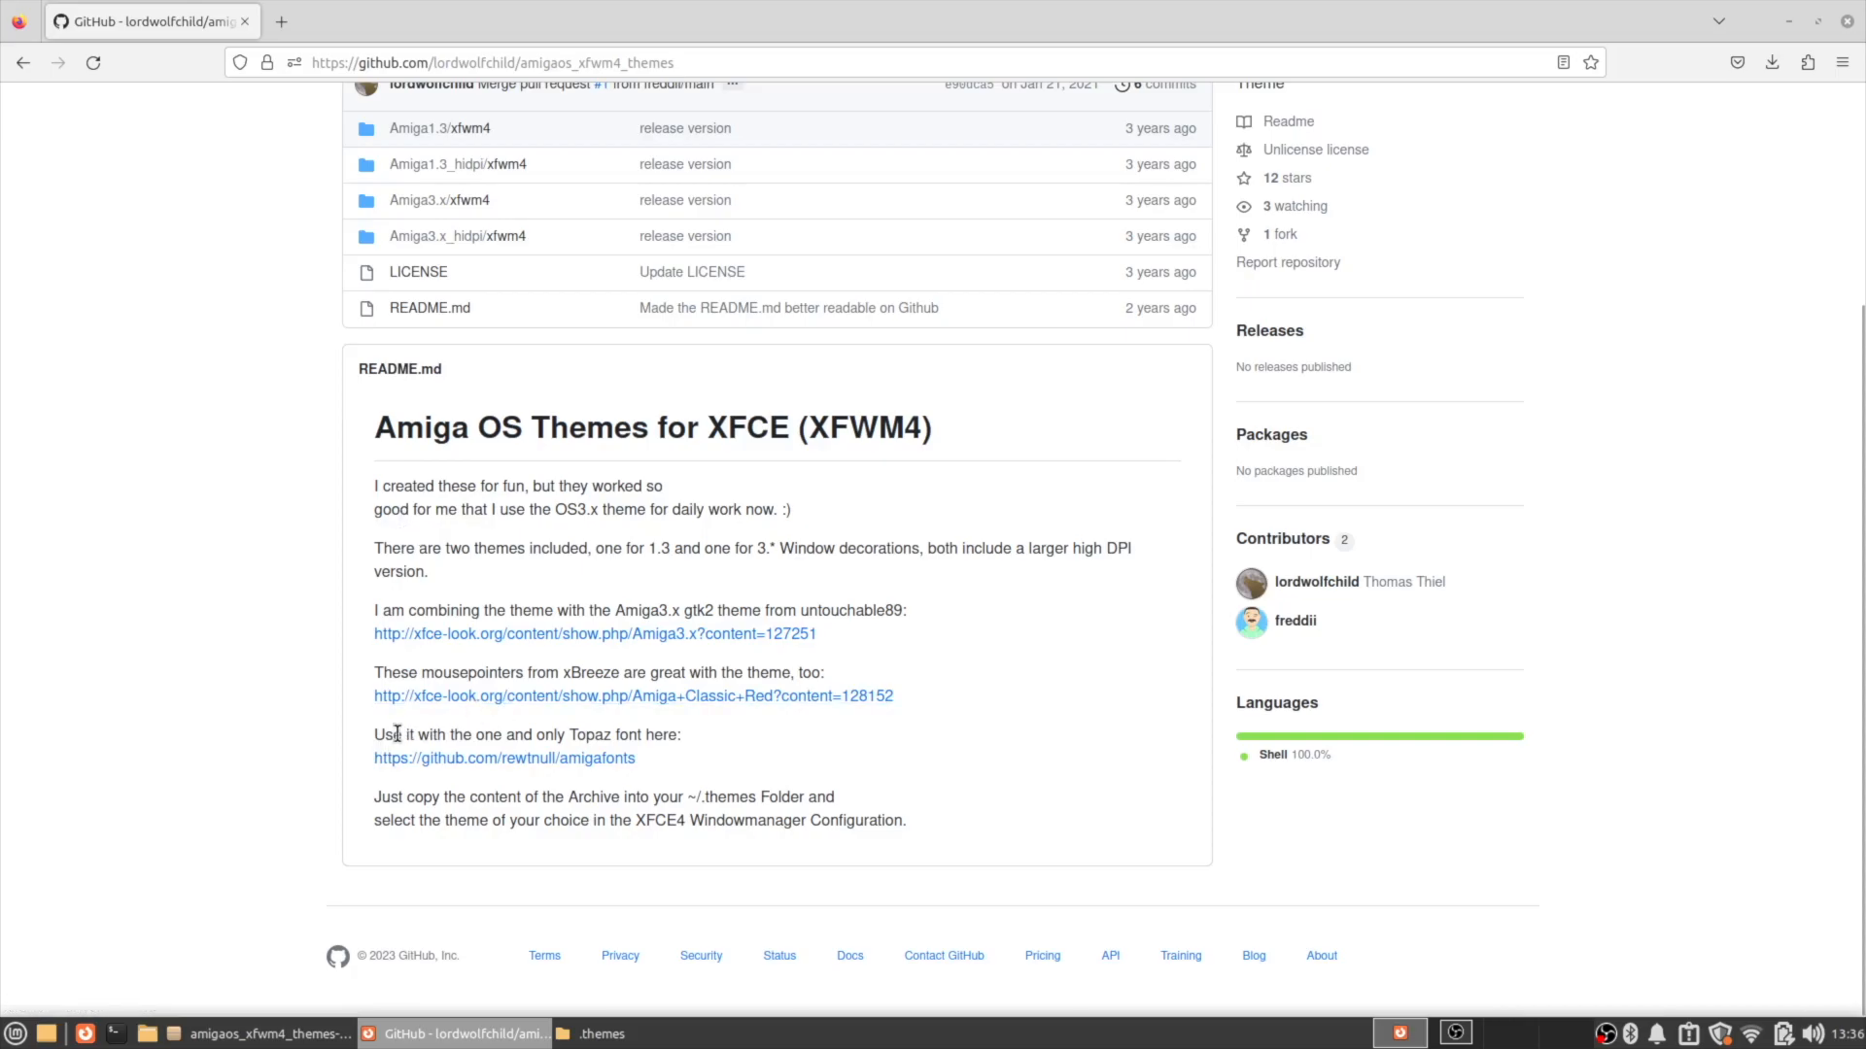
right_click(452, 770)
left_click(533, 782)
left_click(355, 18)
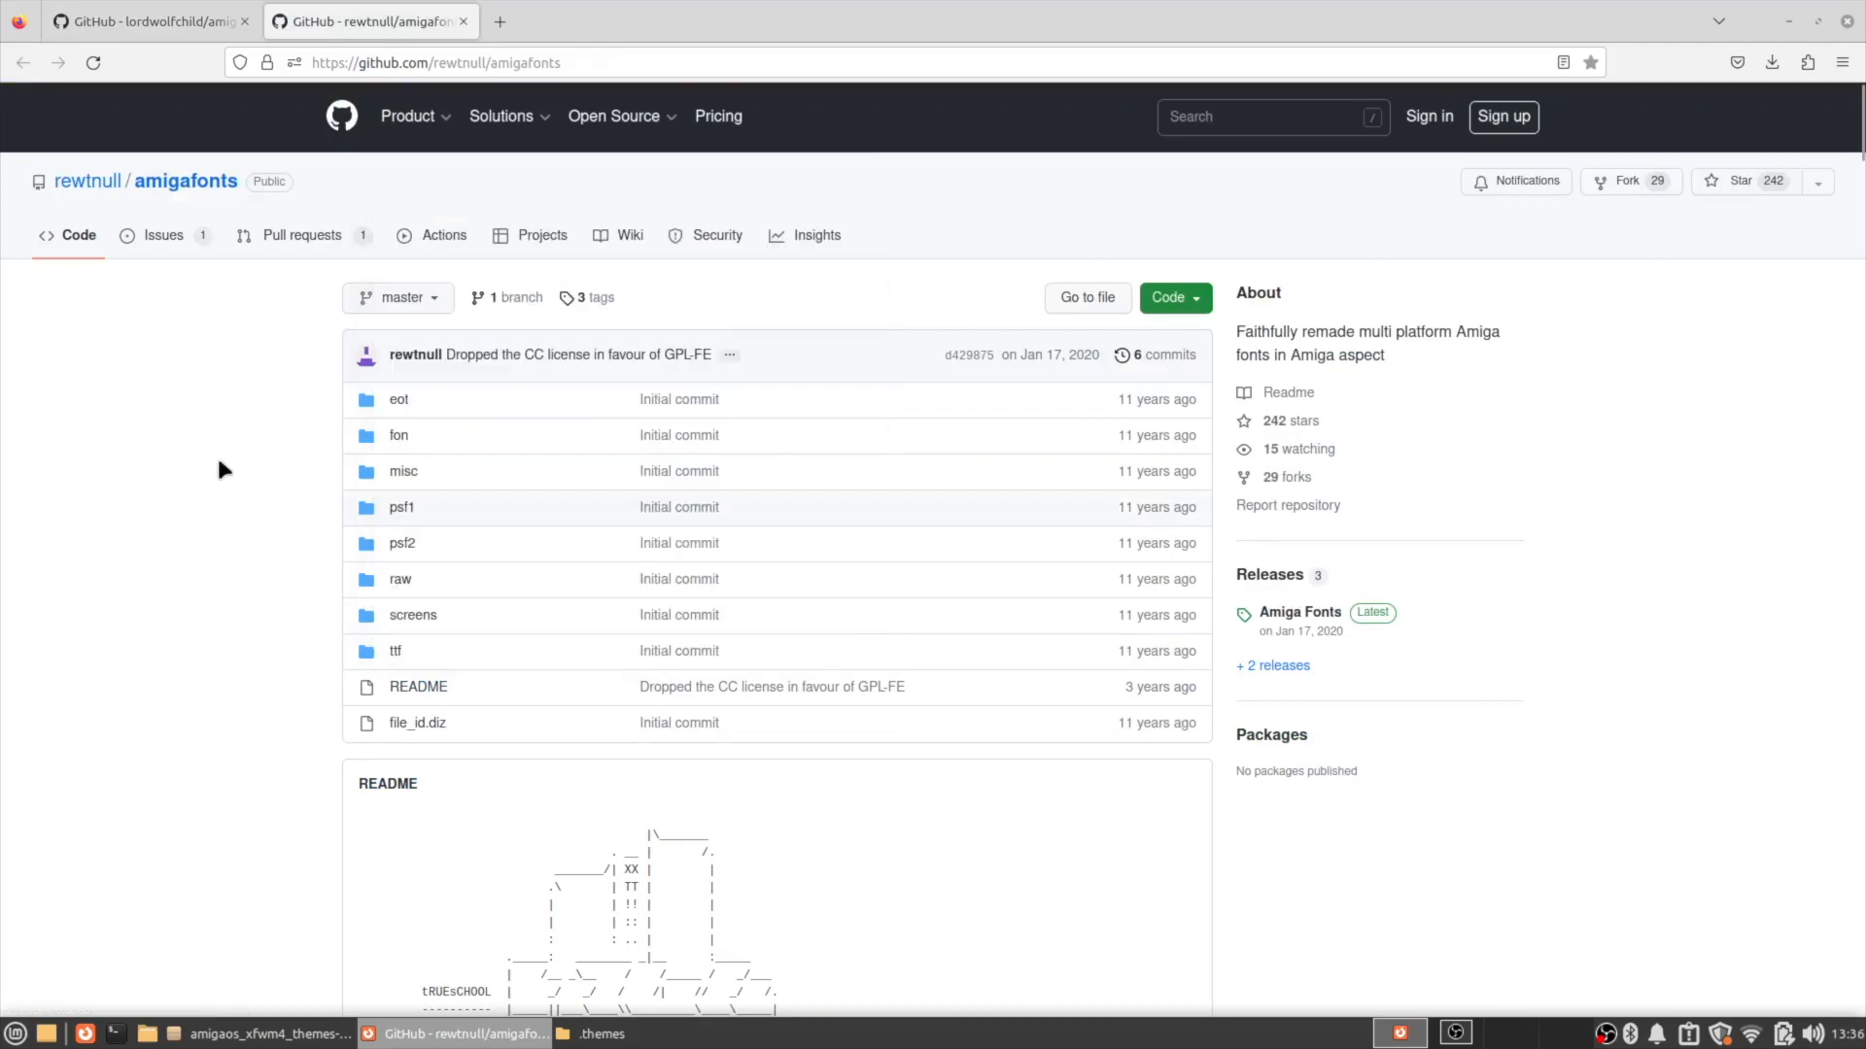
Download TopazPlus_a1200_v1.0.ttf from the repository's ttf folder.
left_click(394, 653)
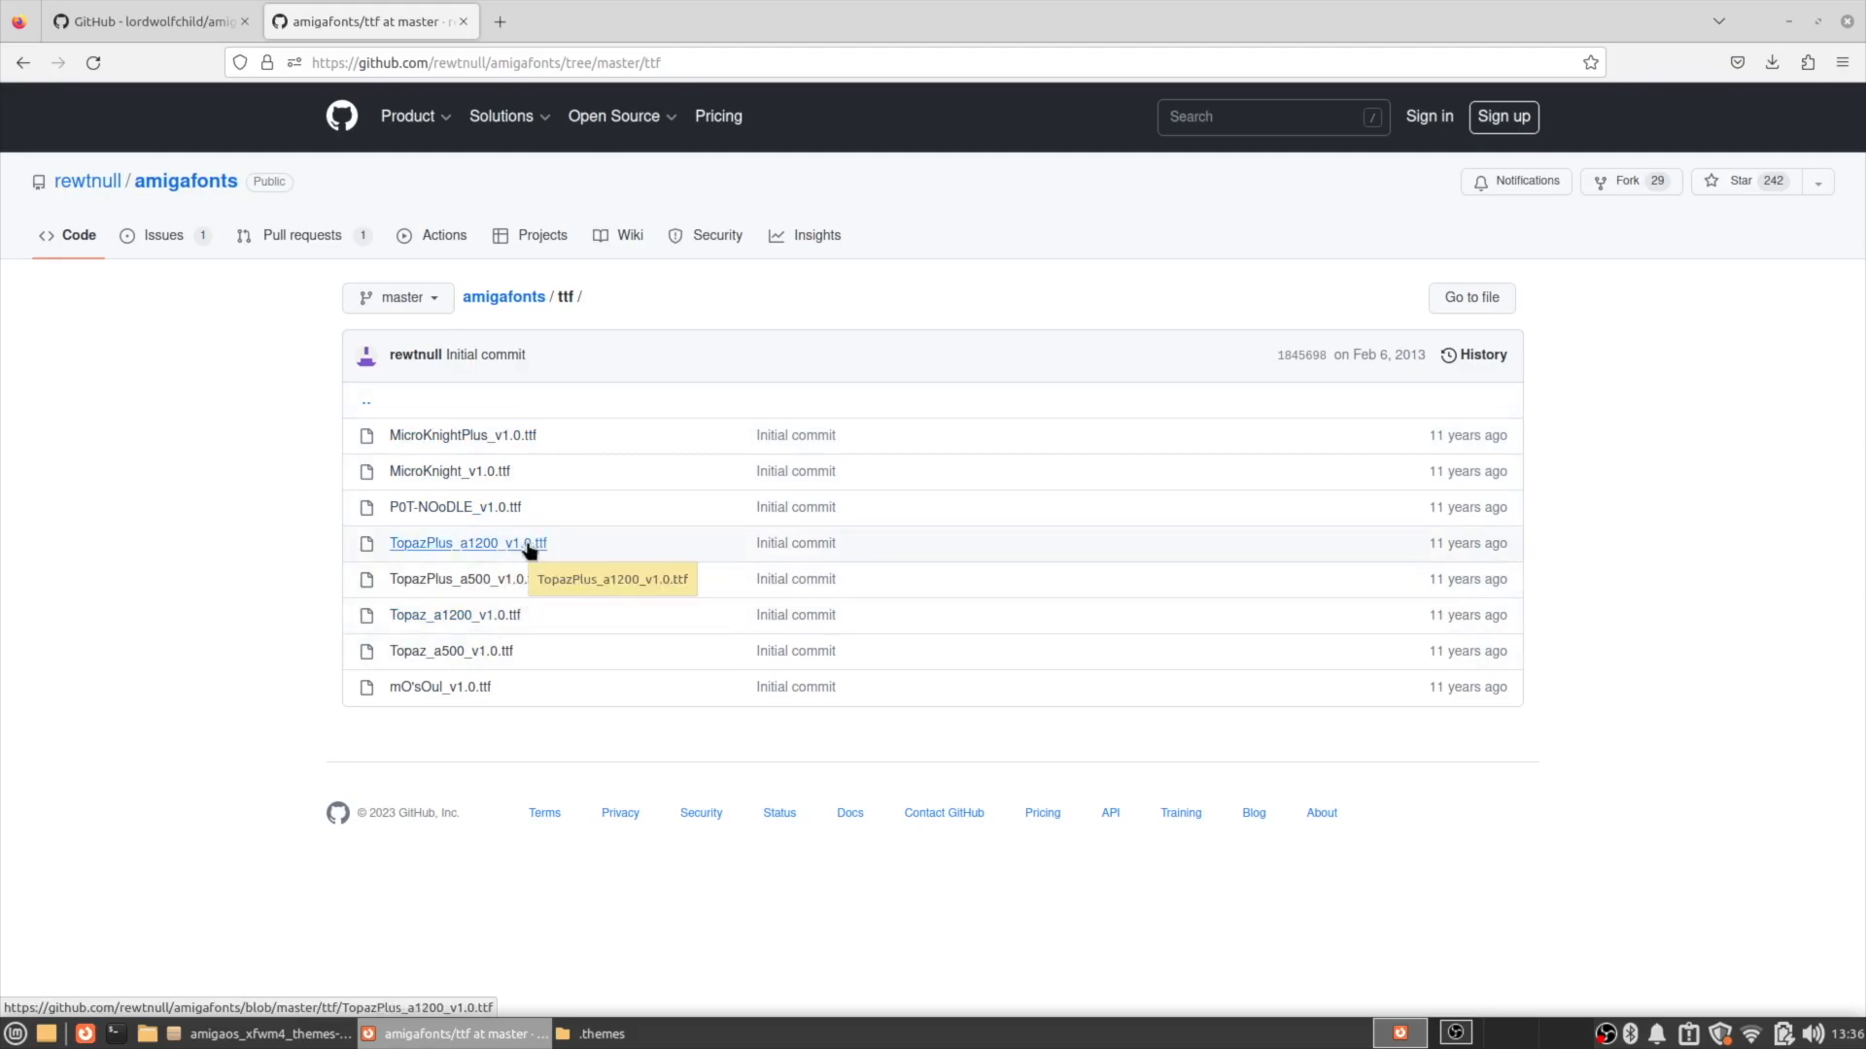
left_click(465, 546)
left_click(1460, 474)
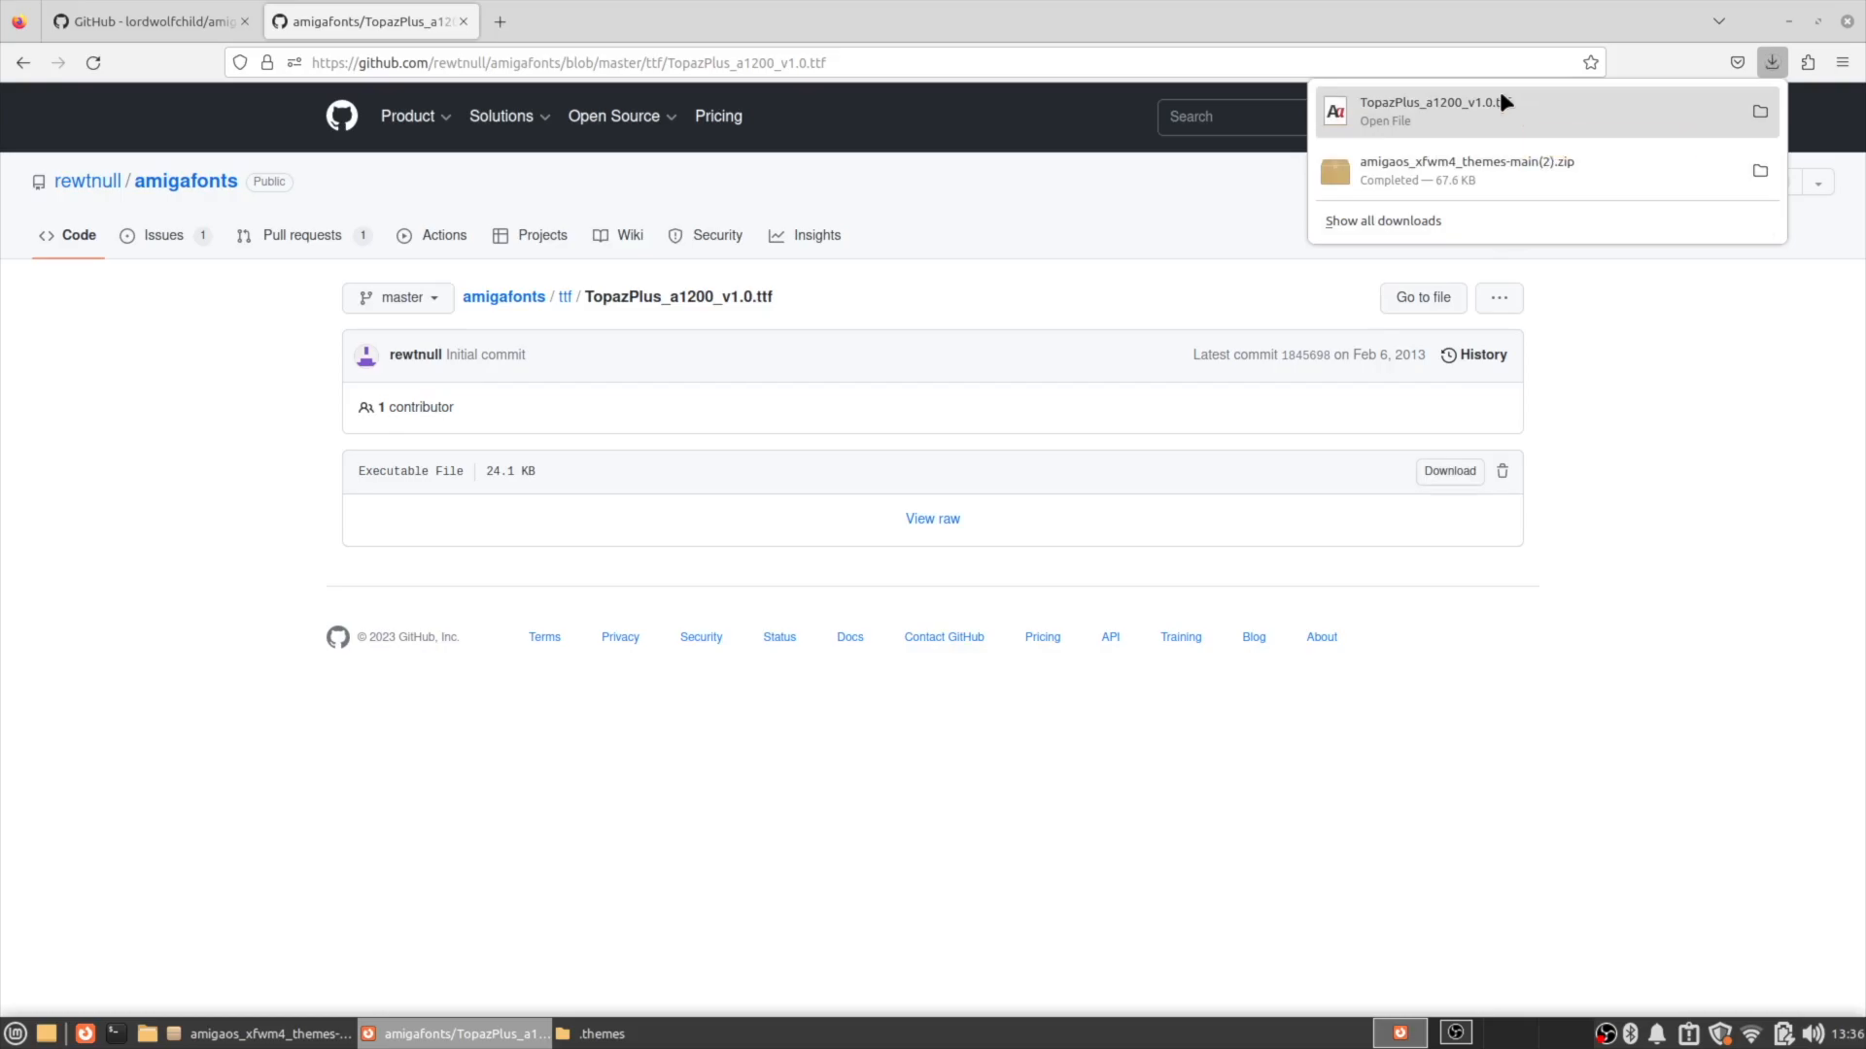
Open the downloaded TopazPlus font in the font viewer and close the extra GitHub tab.
left_click(1547, 97)
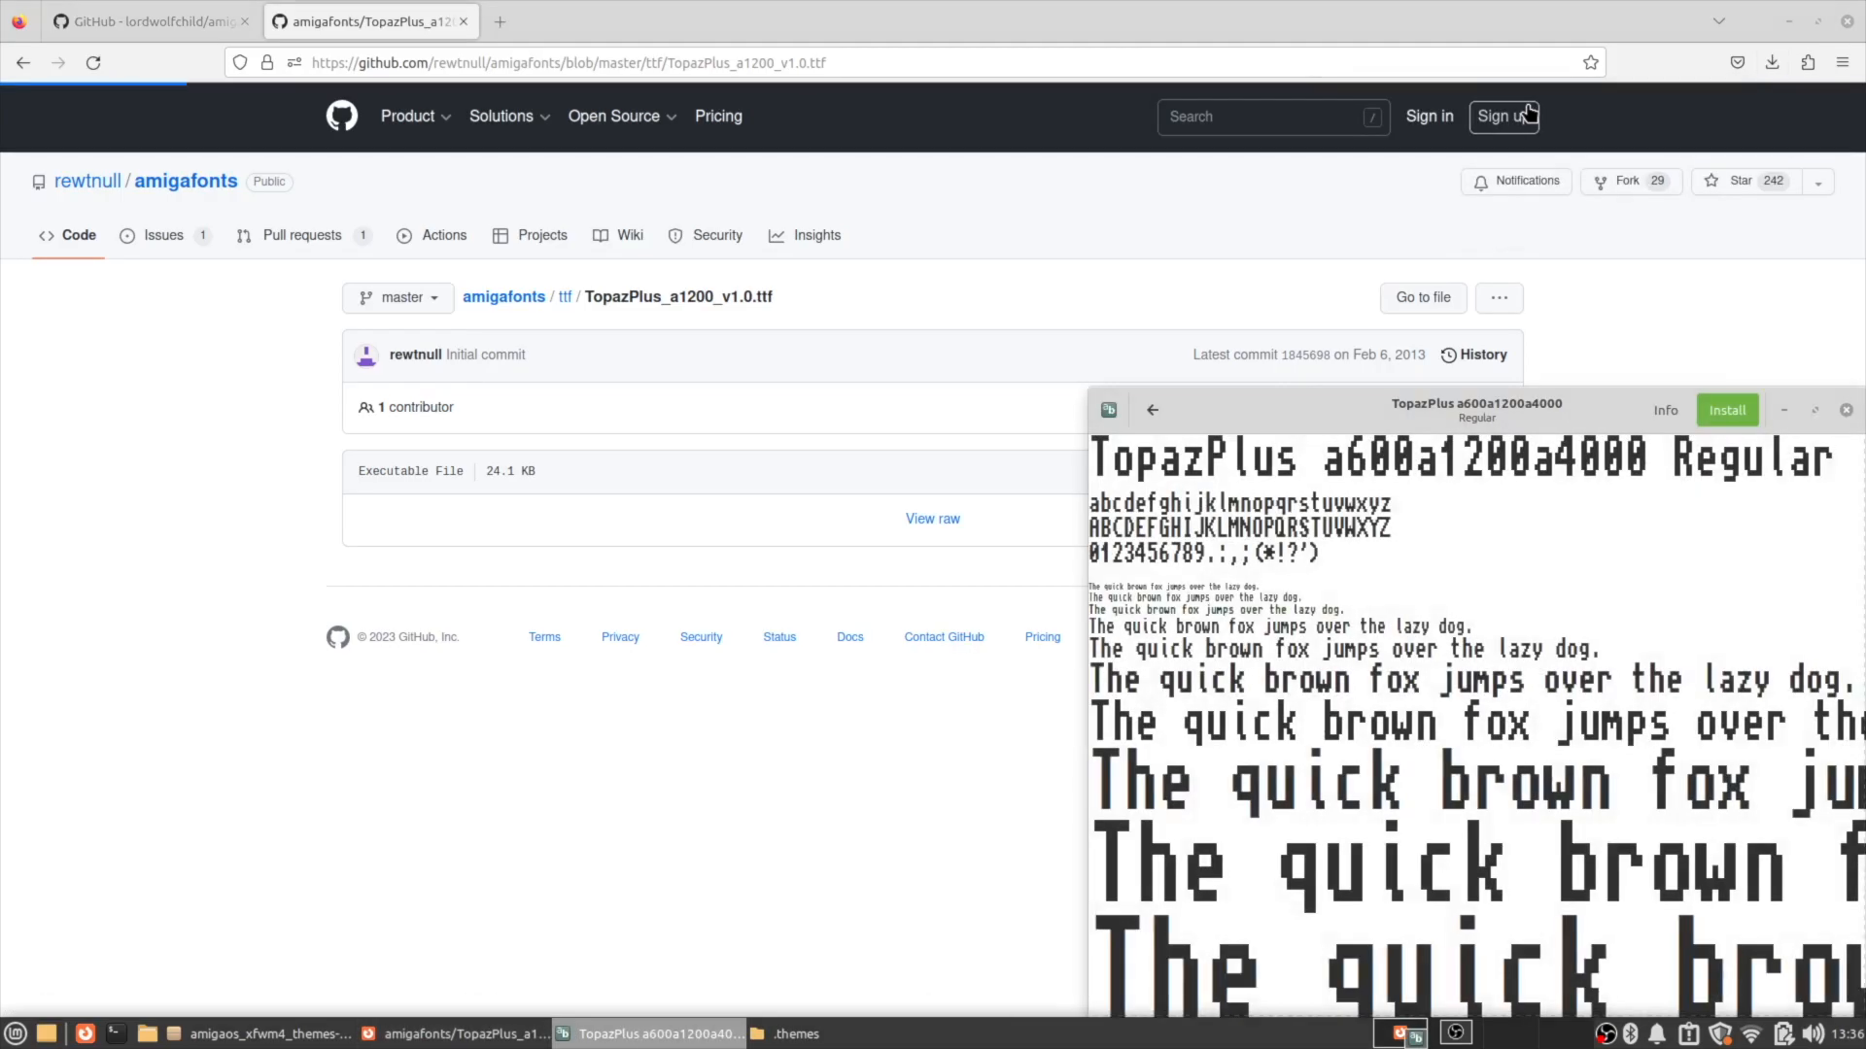
left_click_drag(1524, 423, 1280, 241)
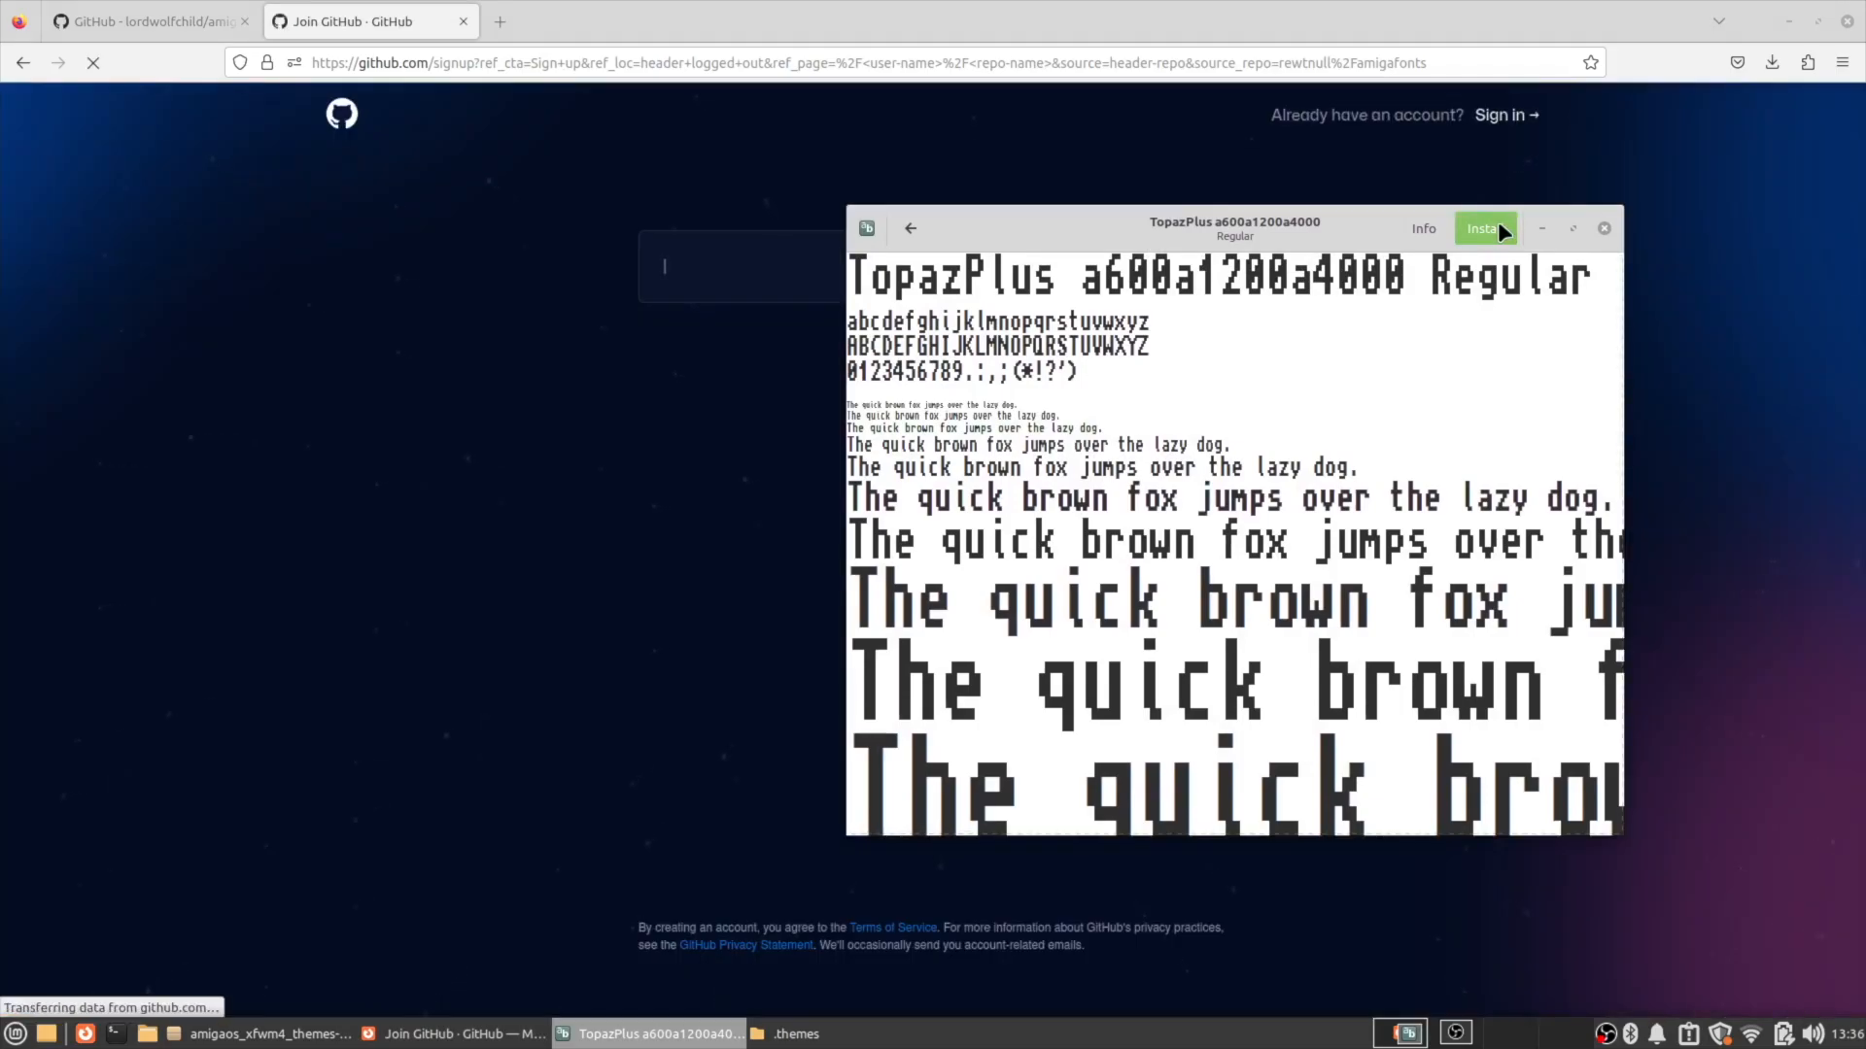
left_click(612, 17)
left_click(462, 22)
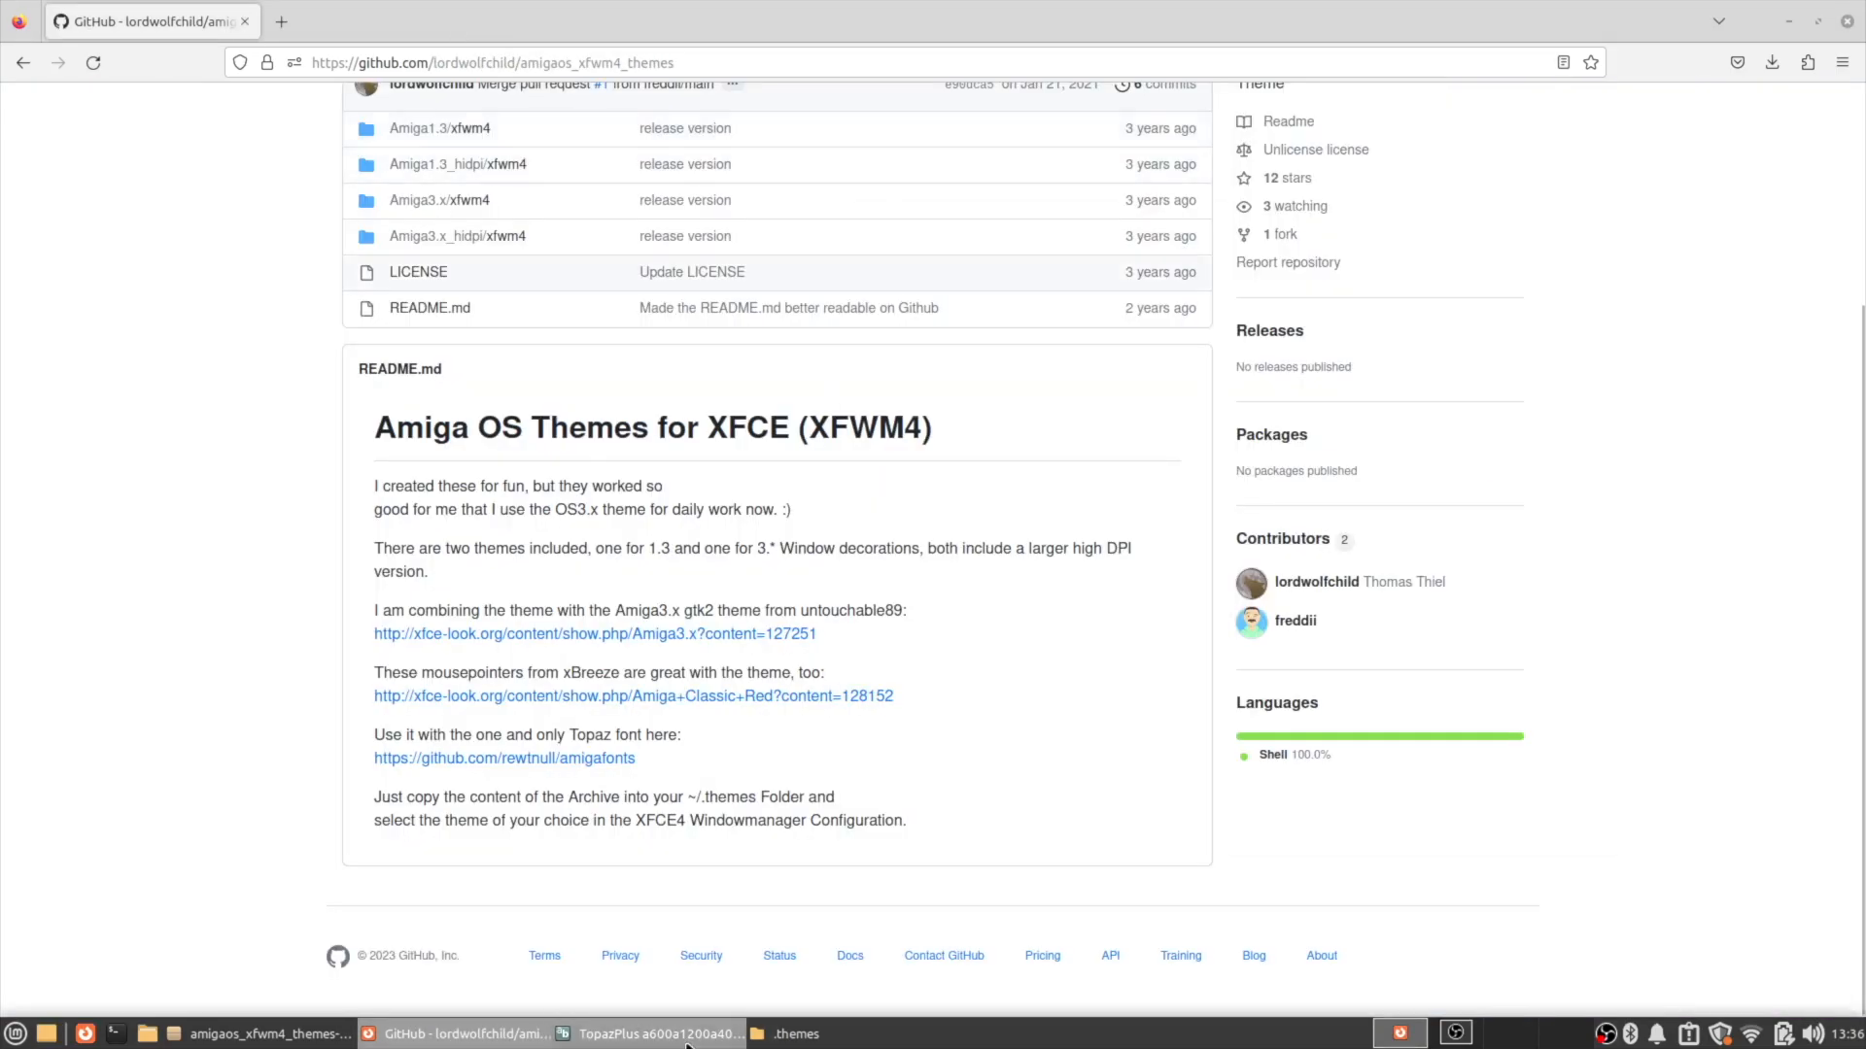
Close the TopazPlus font preview and minimise the browser window.
left_click(1484, 229)
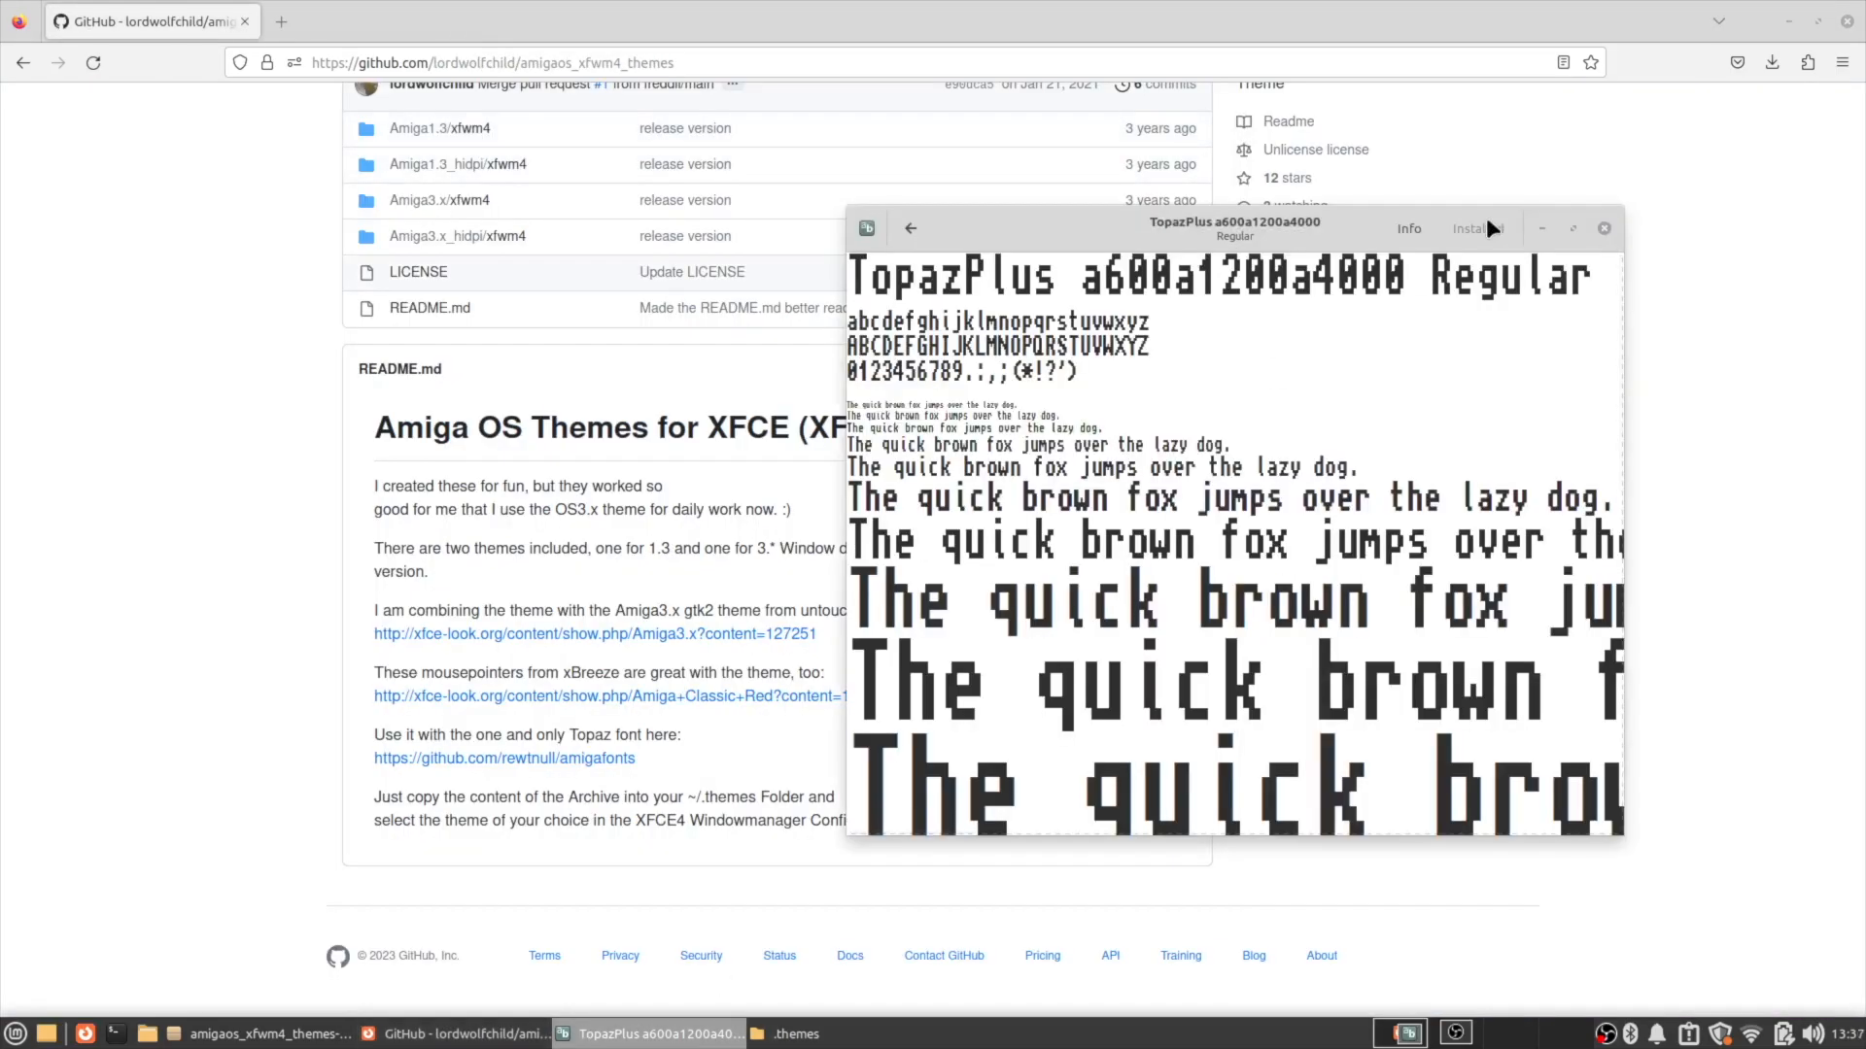
left_click(1603, 229)
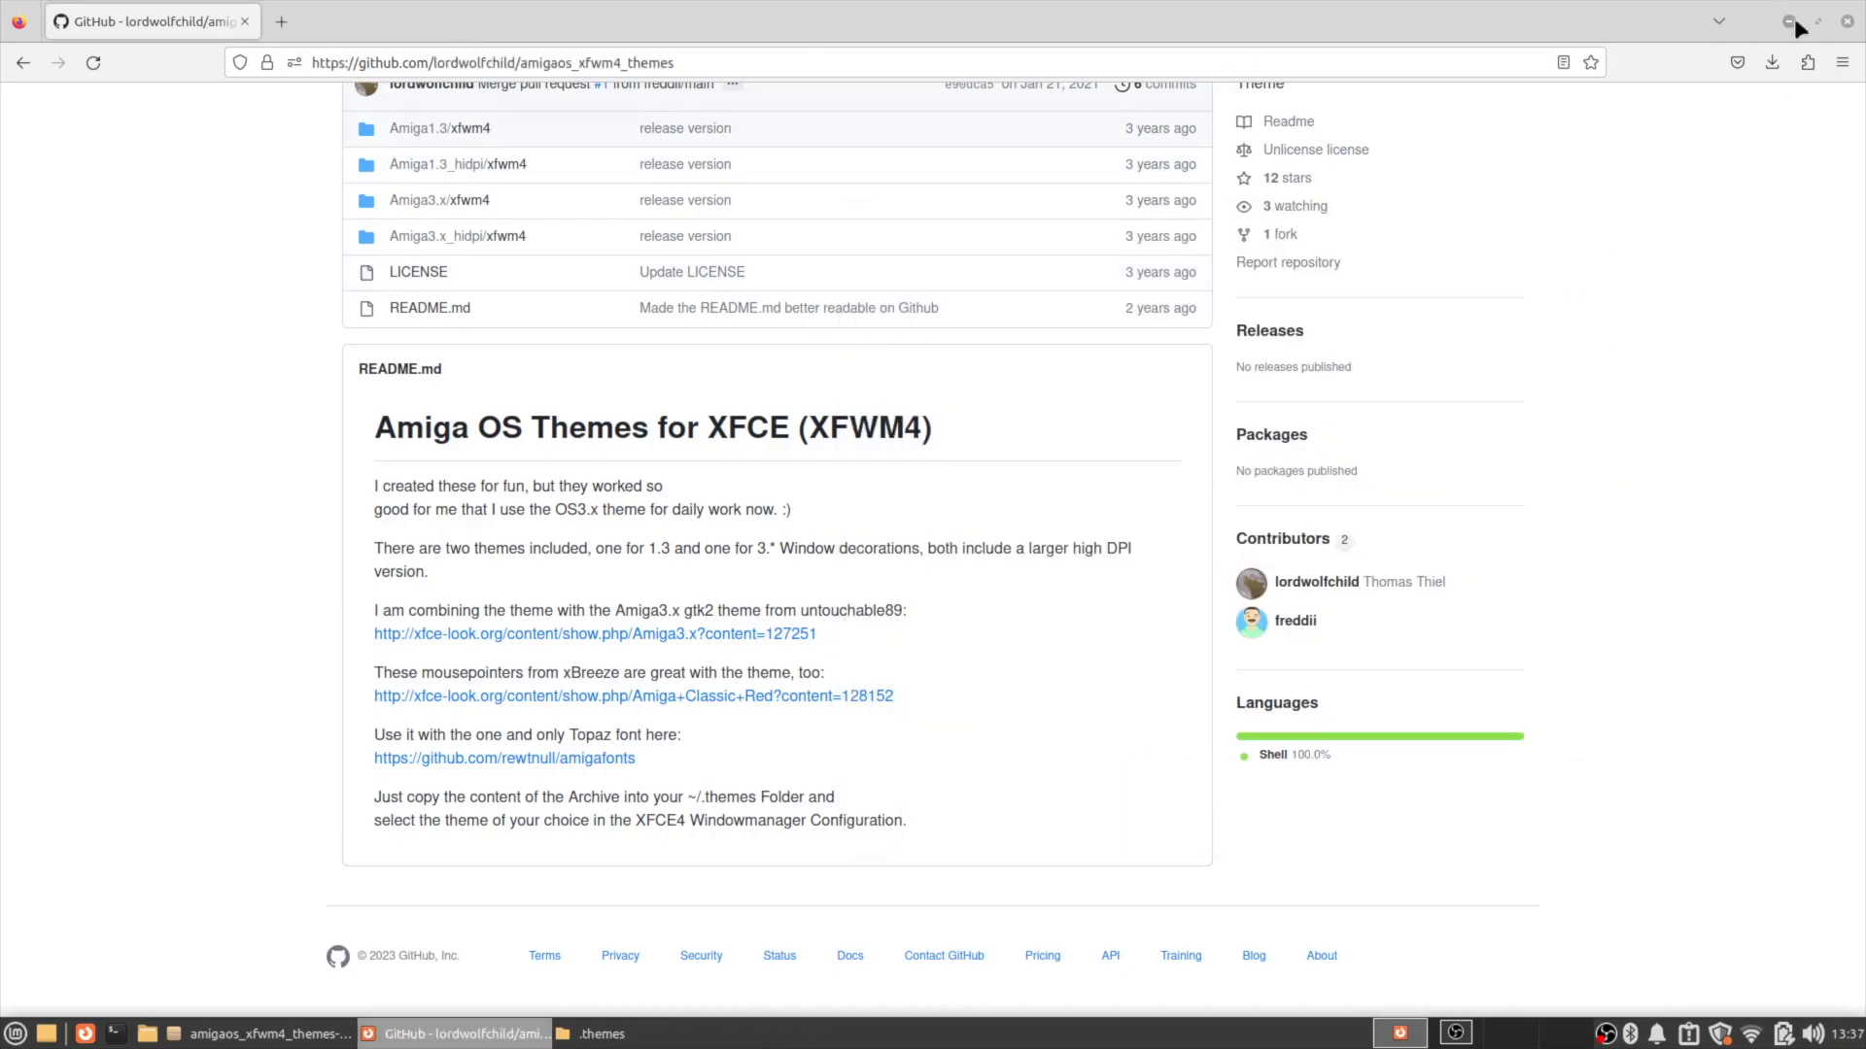
left_click(1789, 19)
Set the desktop's default font to TopazPlus a600a1200a4000 Regular at size 10 in the Appearance settings.
left_click(15, 1035)
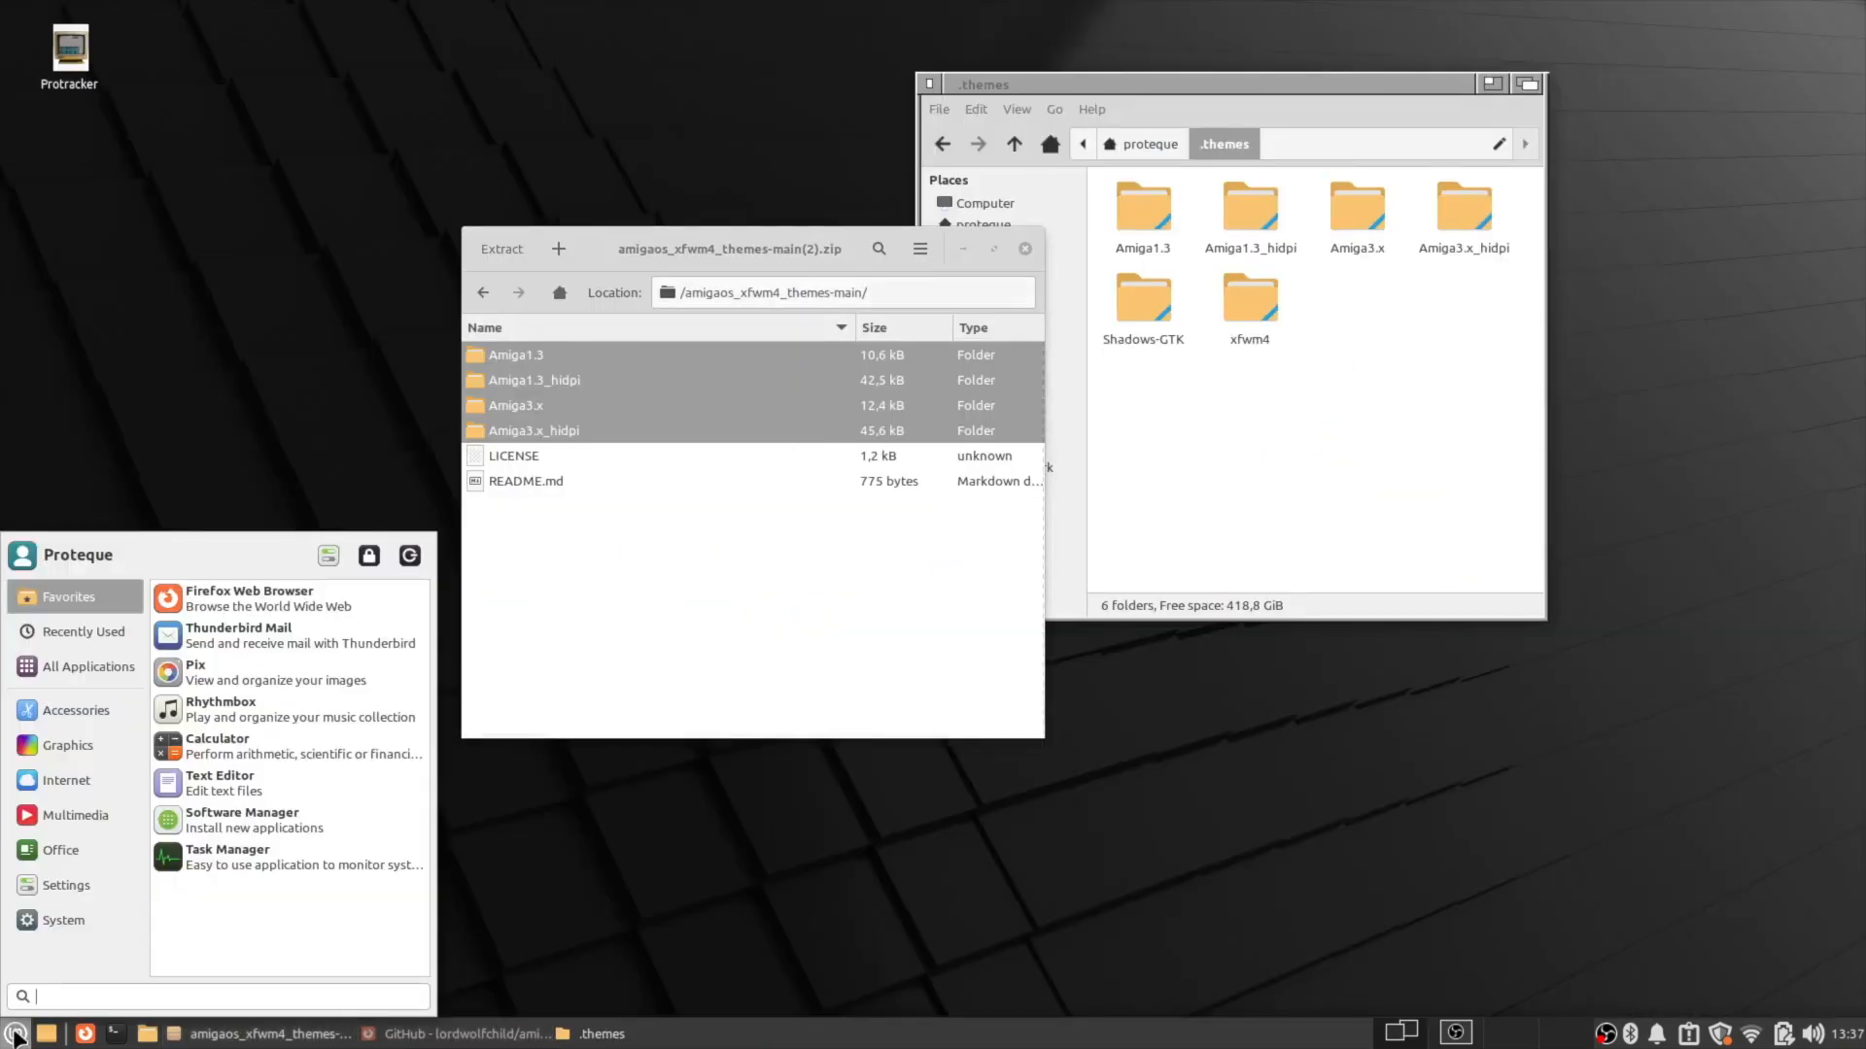
mouse_move(72, 877)
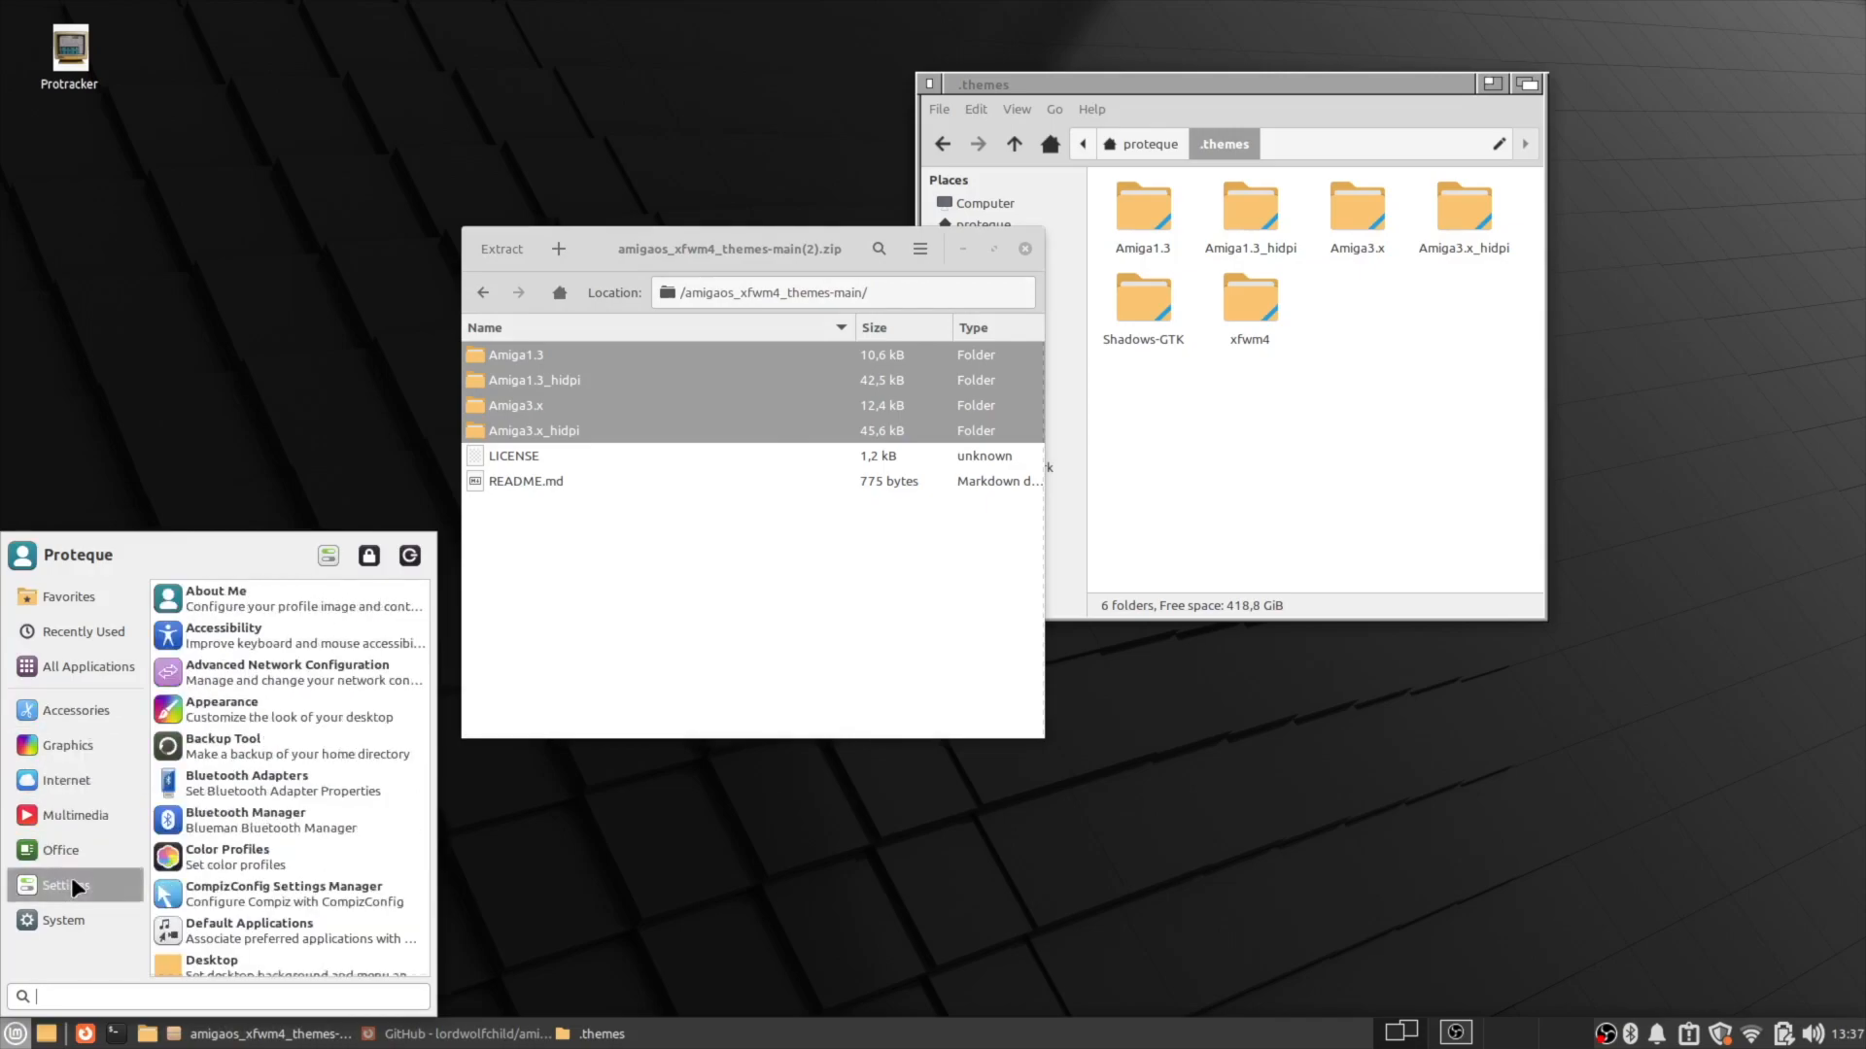
left_click(297, 719)
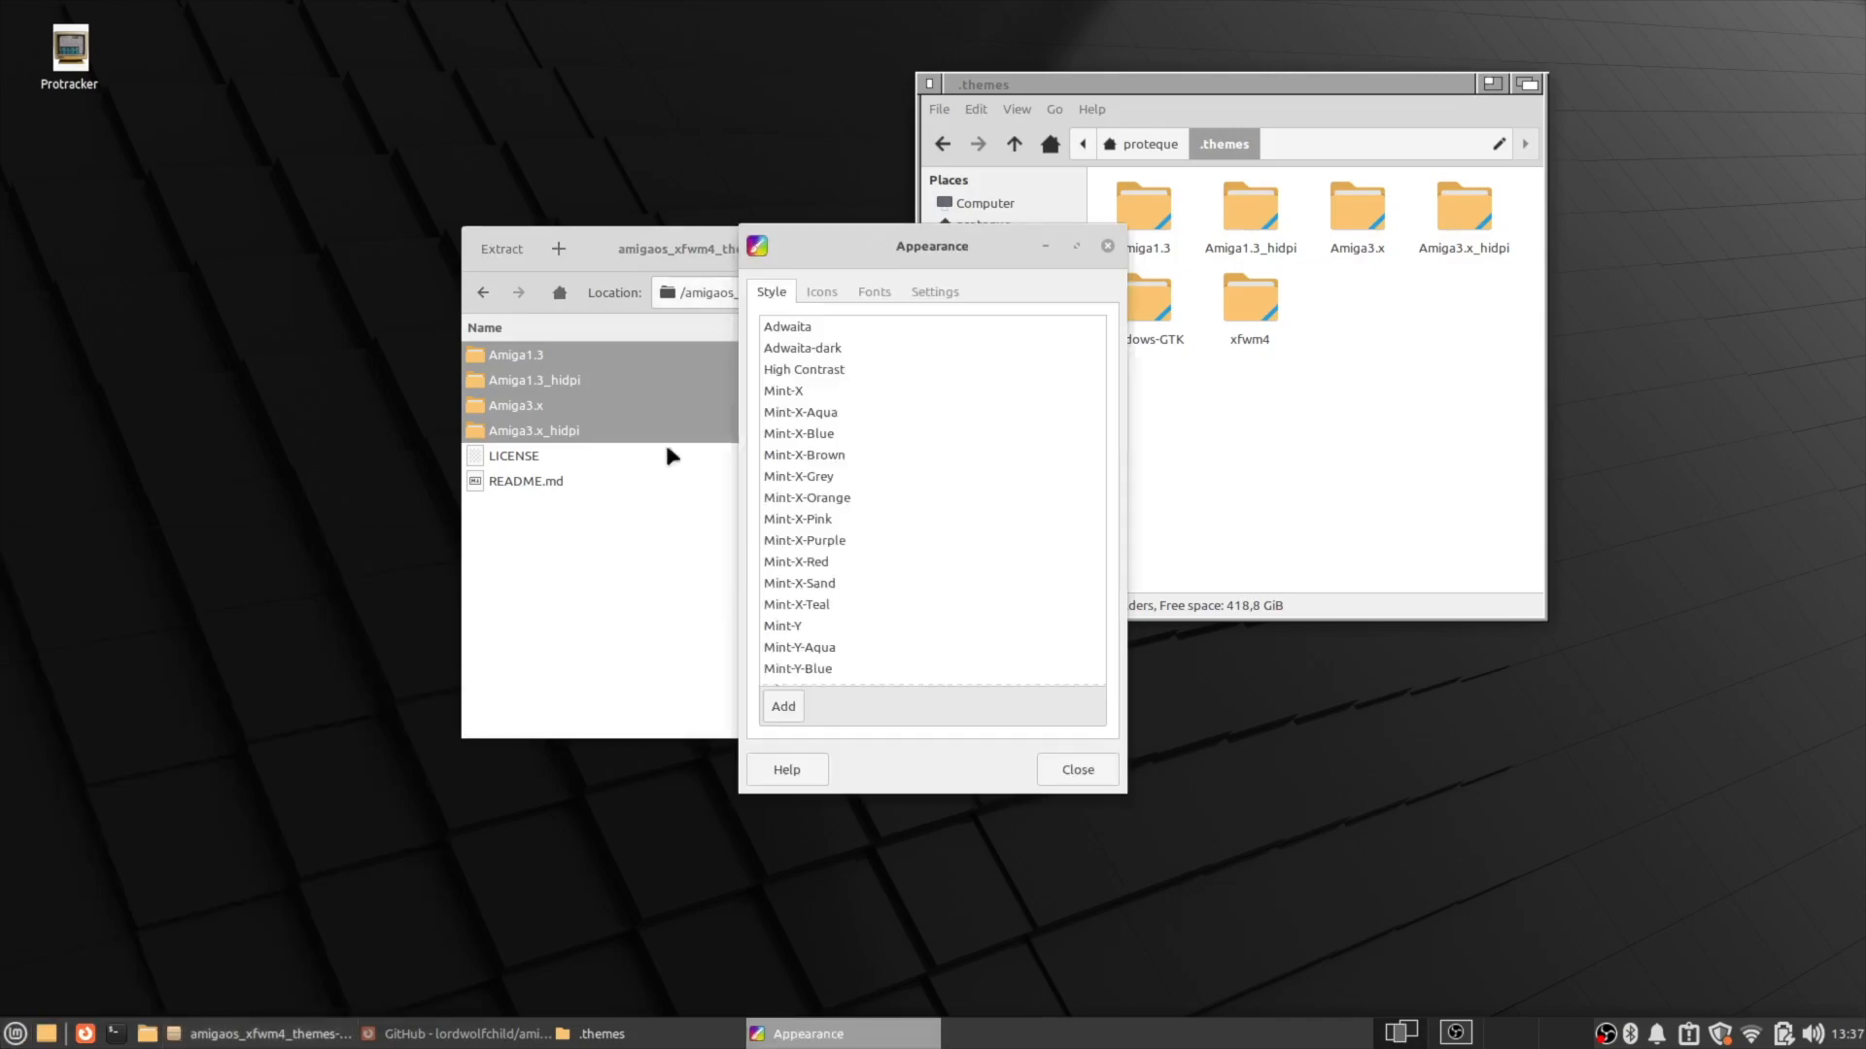
left_click(872, 291)
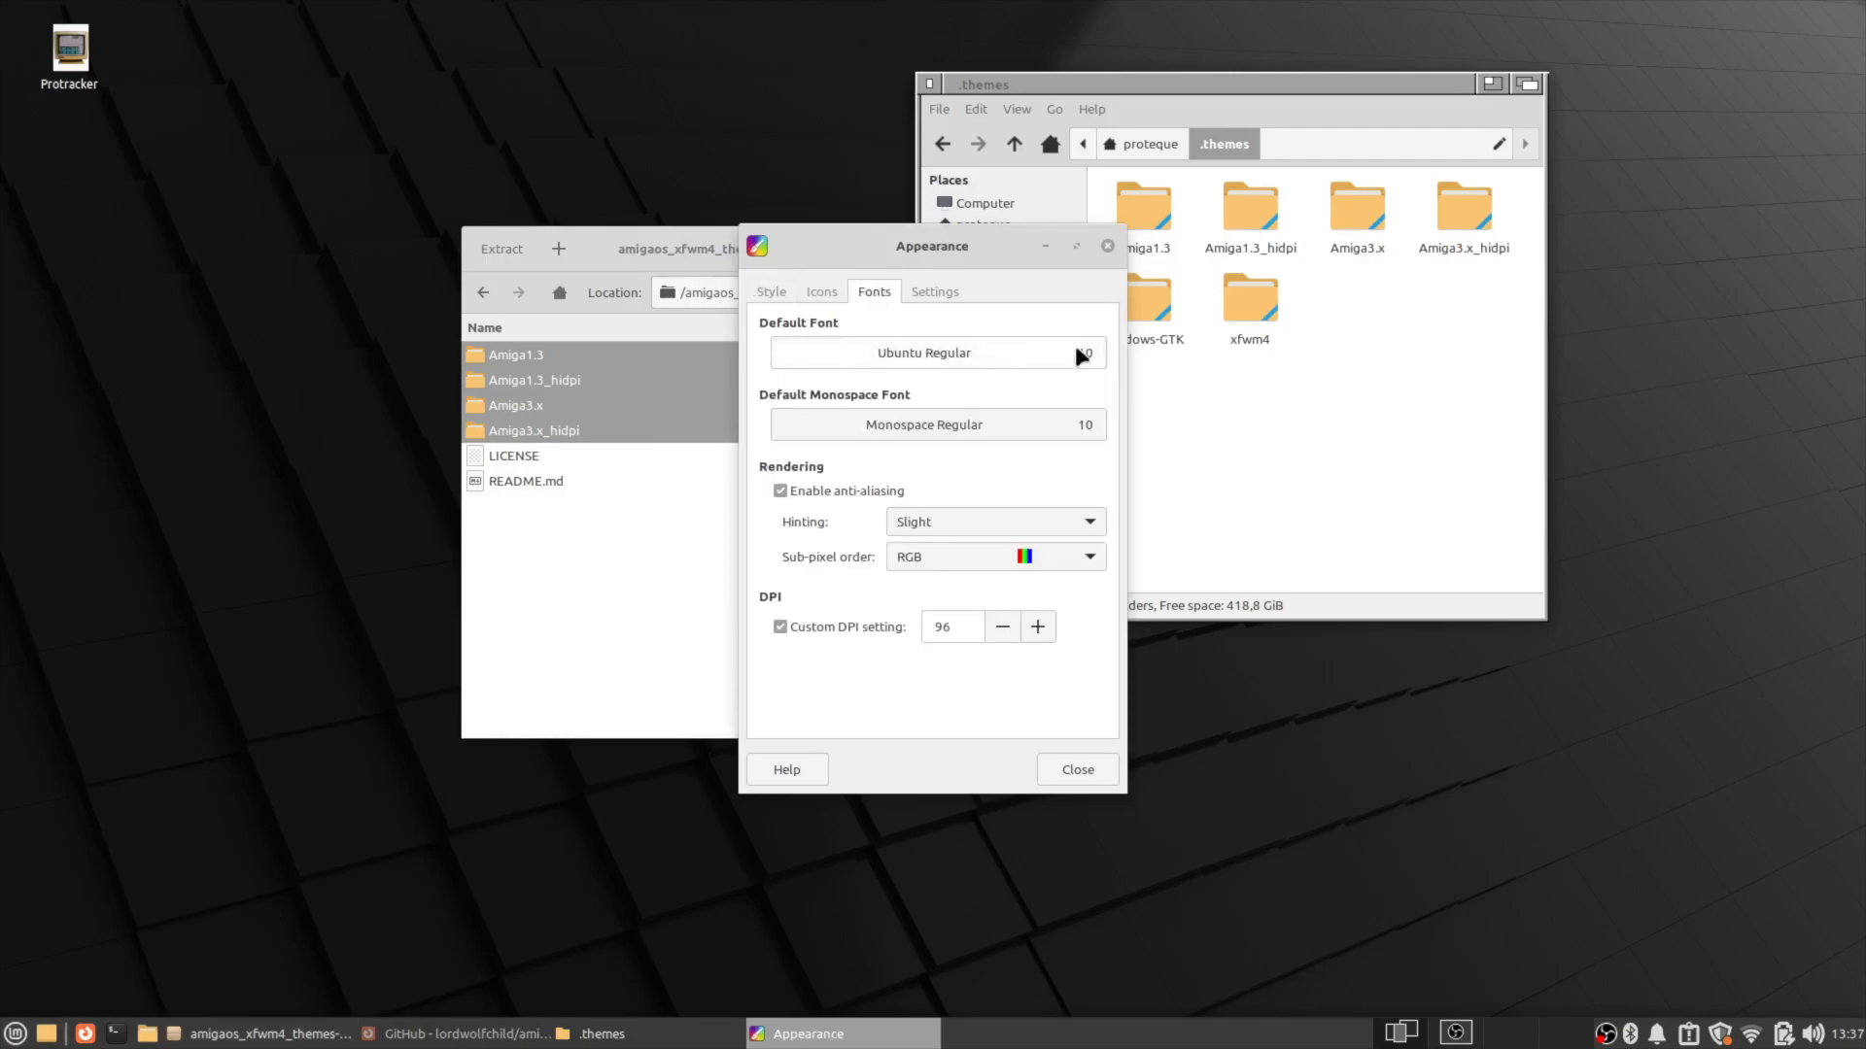
left_click(991, 346)
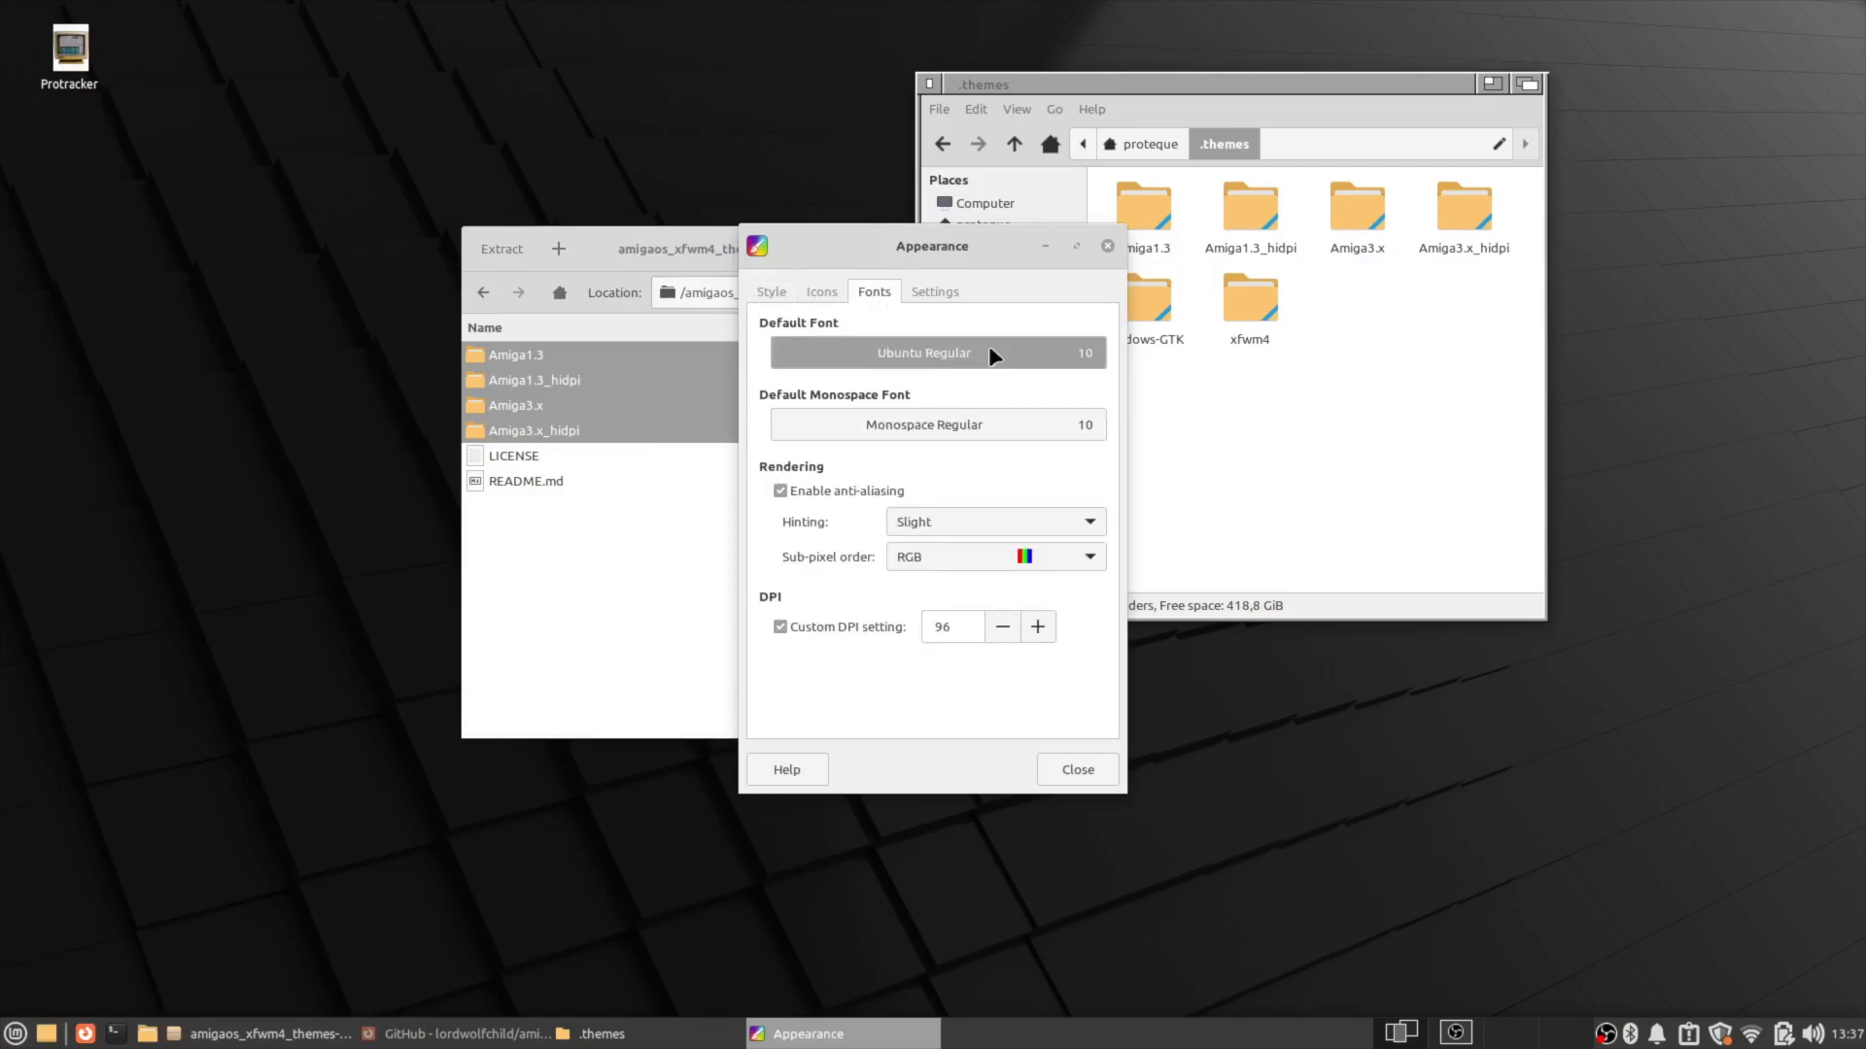
type("top")
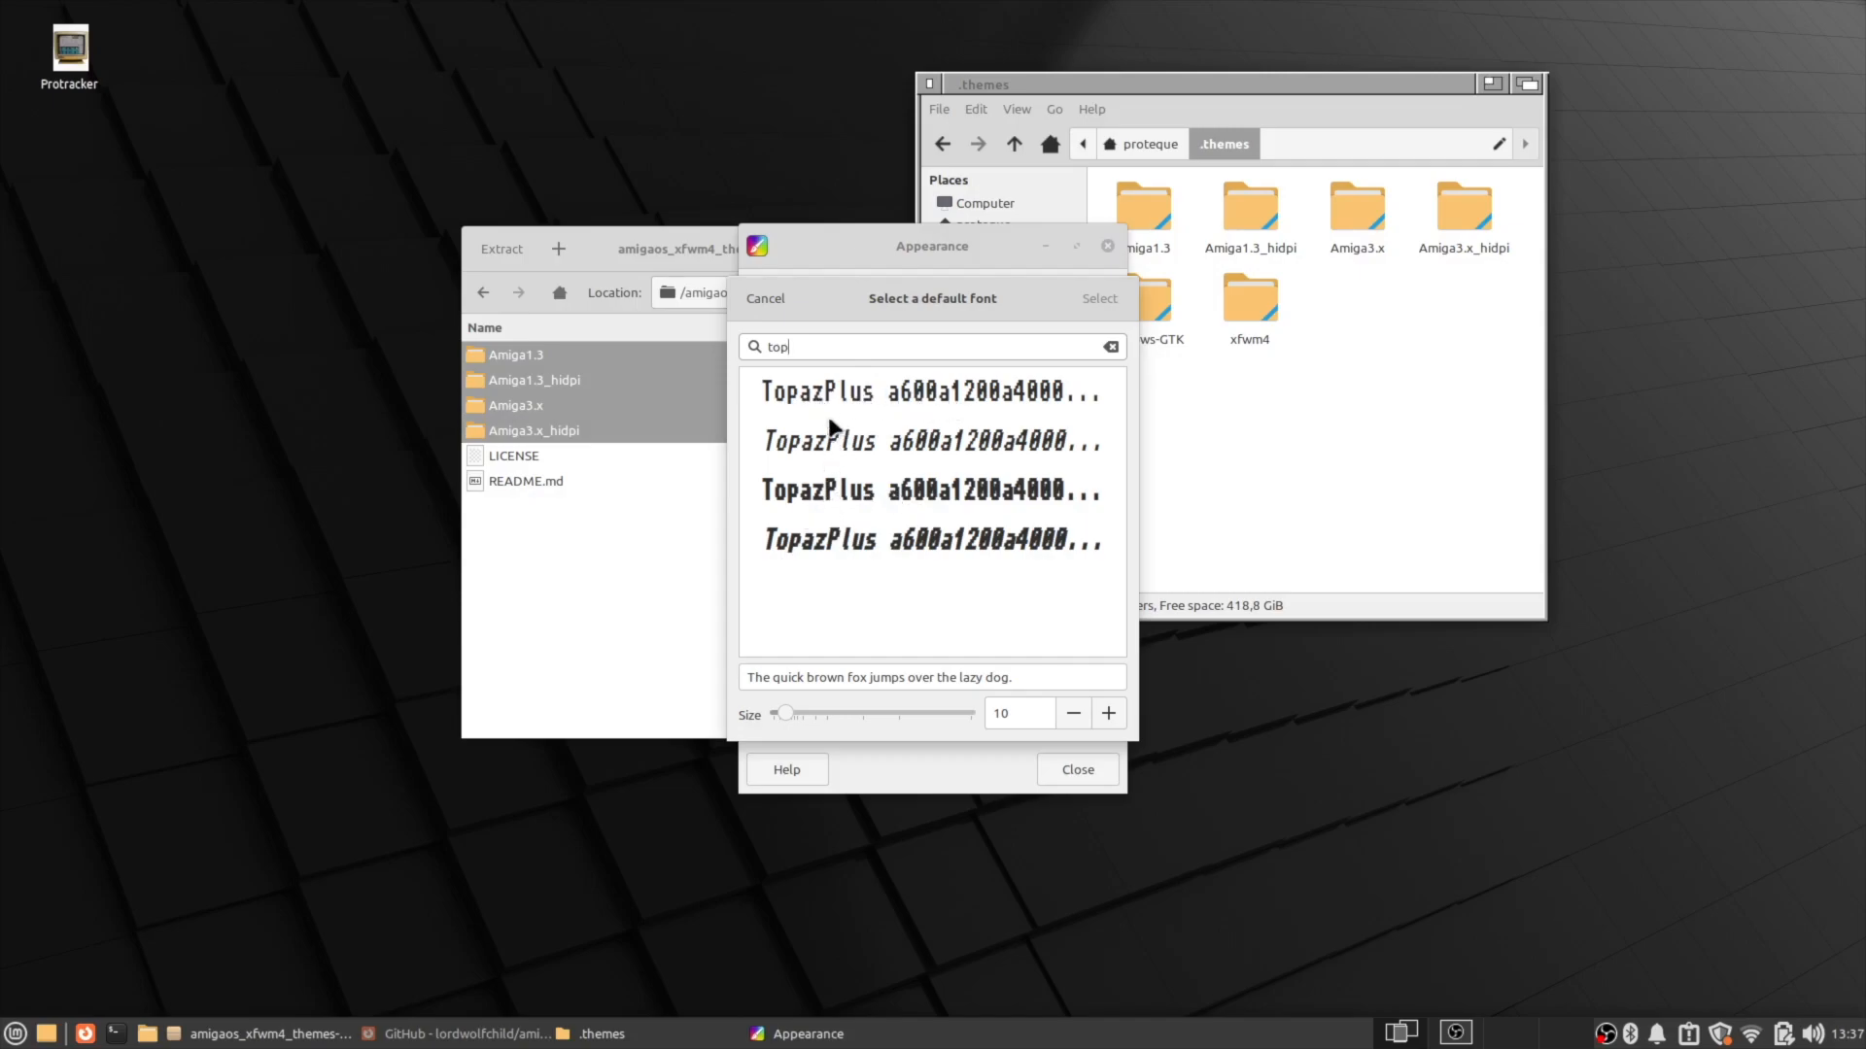
left_click(847, 396)
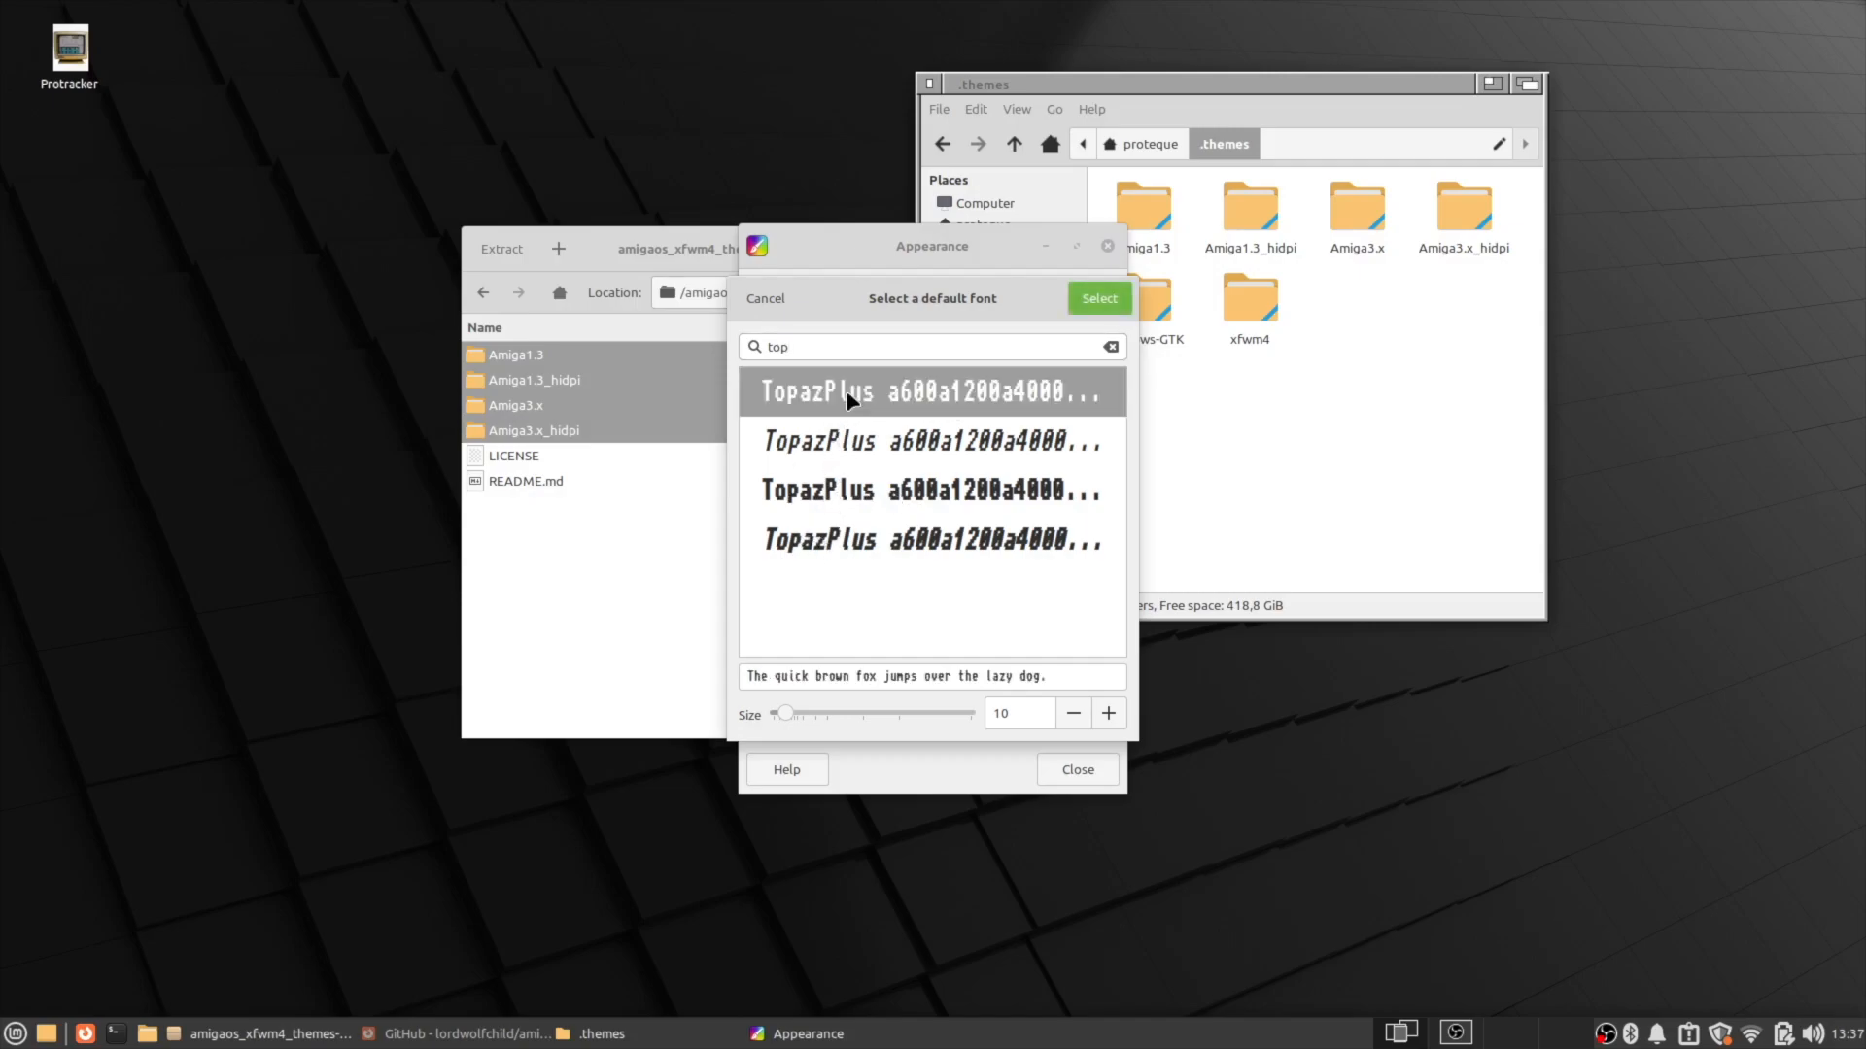
left_click(1092, 300)
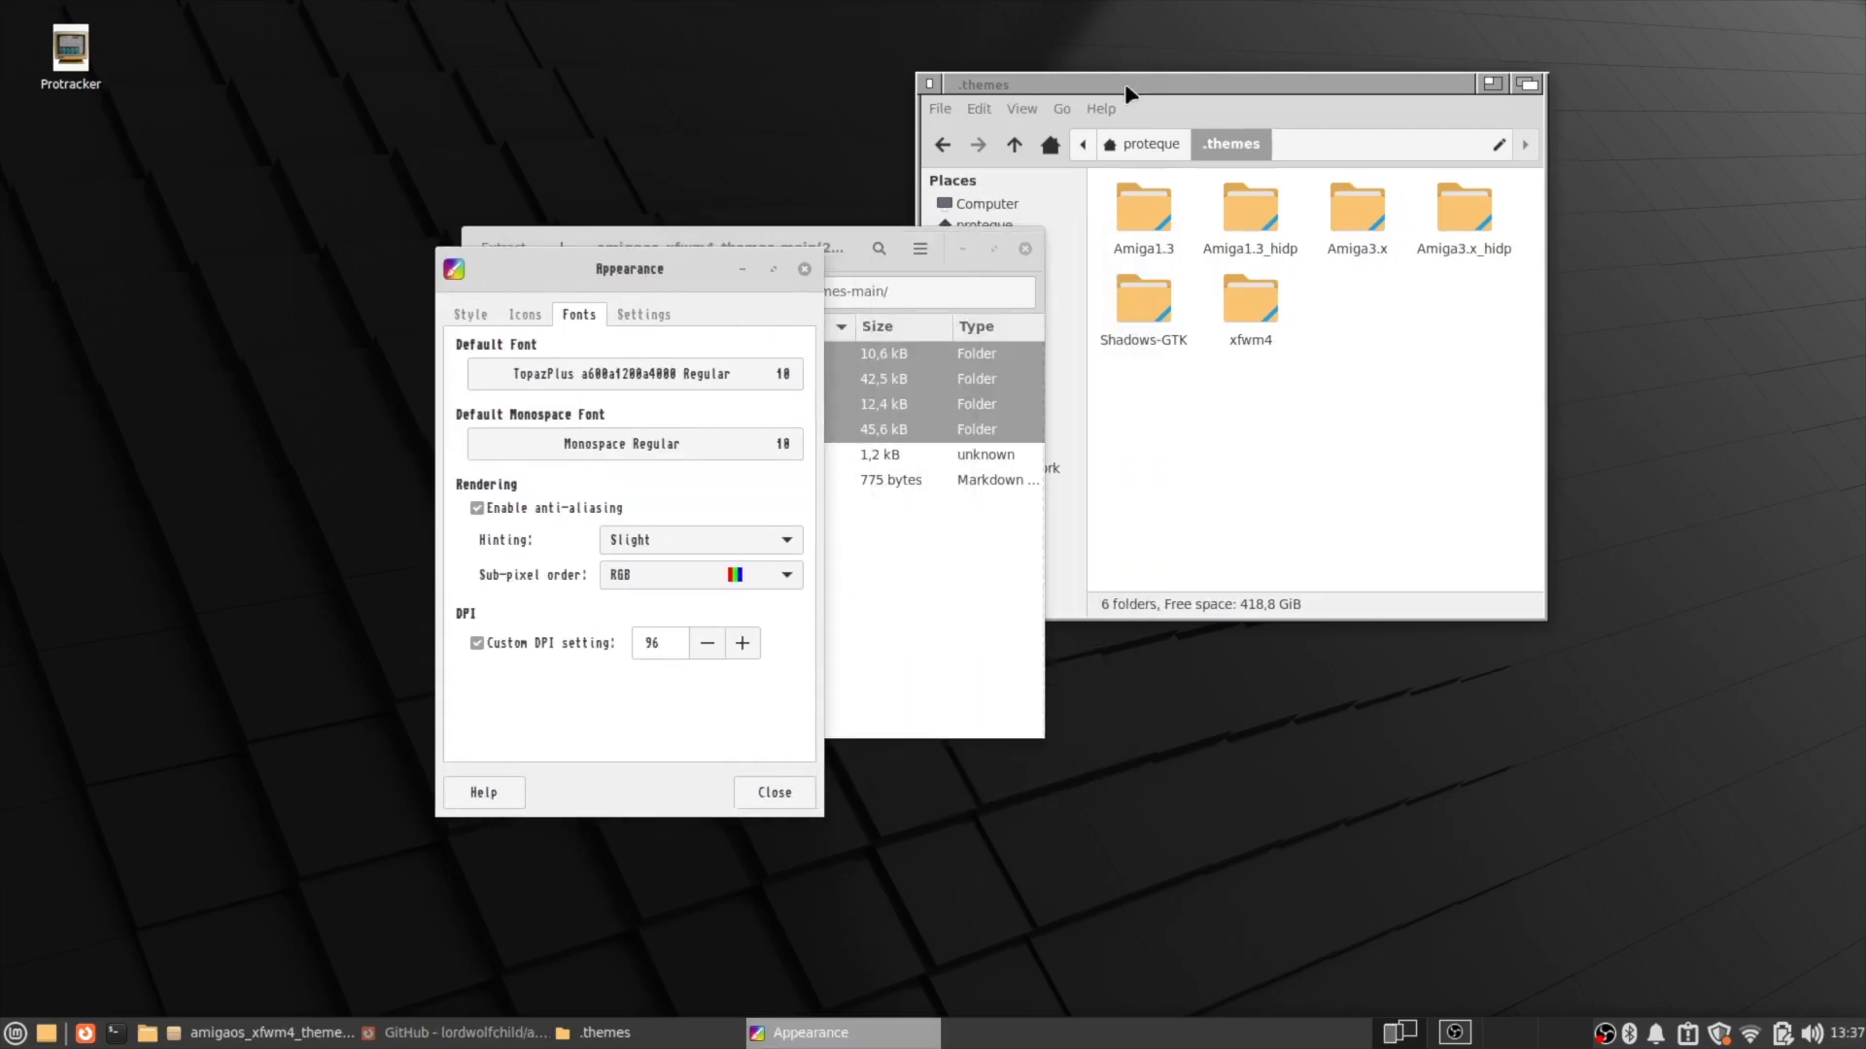
Rearrange the .themes and Appearance windows, set the default monospace font to TopazPlus and close the Appearance settings.
left_click_drag(1127, 83, 1290, 97)
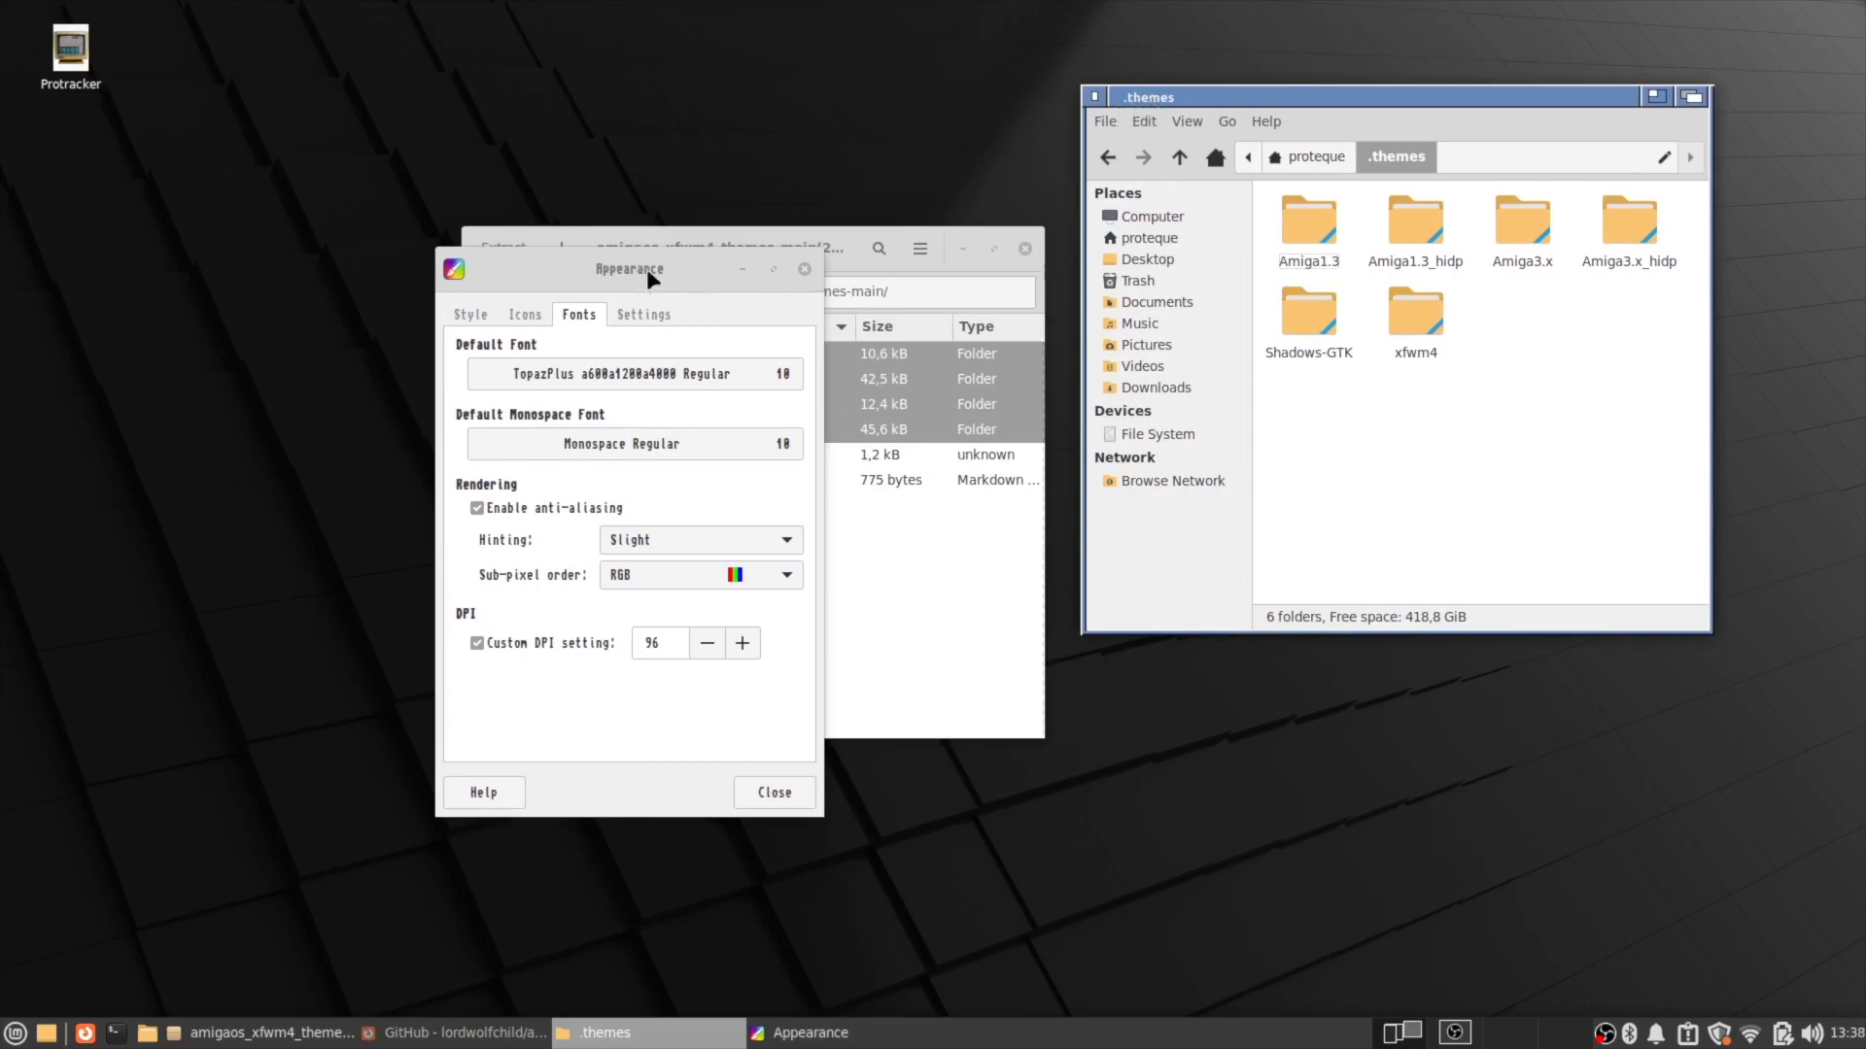
left_click_drag(680, 271, 855, 177)
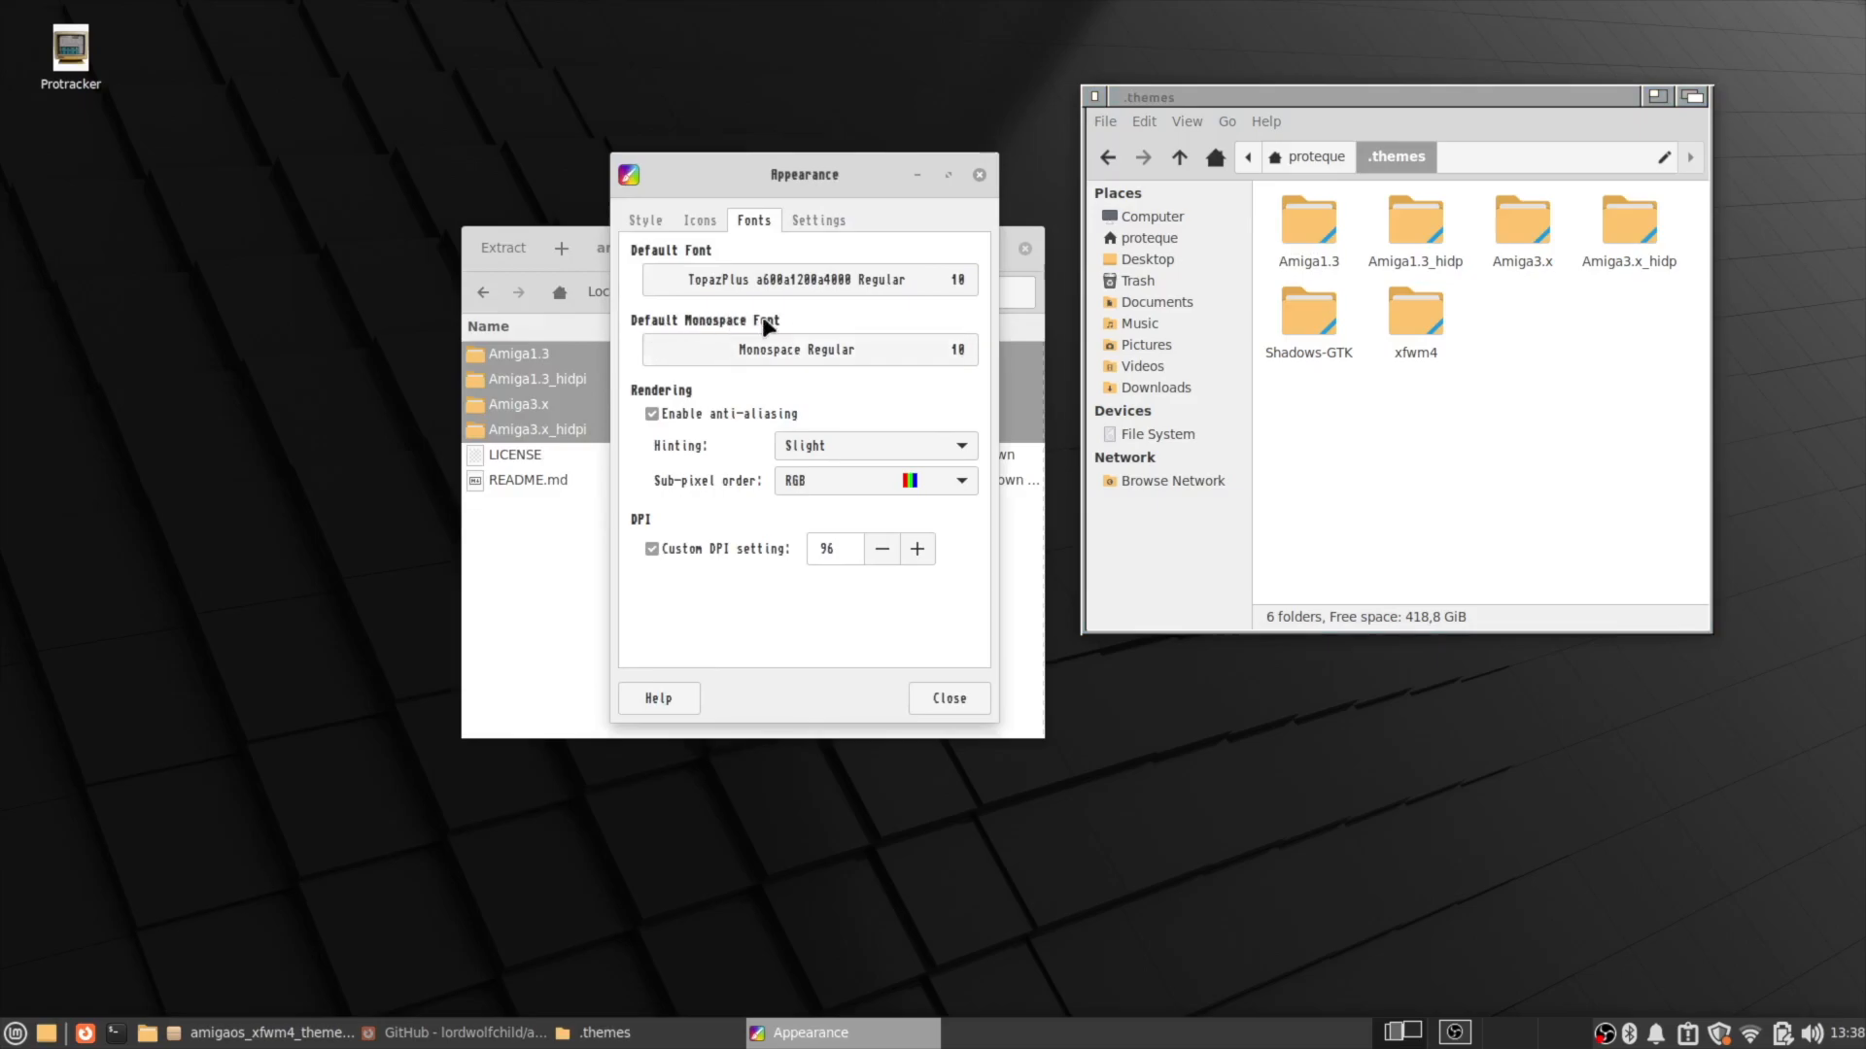
left_click(823, 351)
type("top")
double_click(727, 311)
left_click(946, 693)
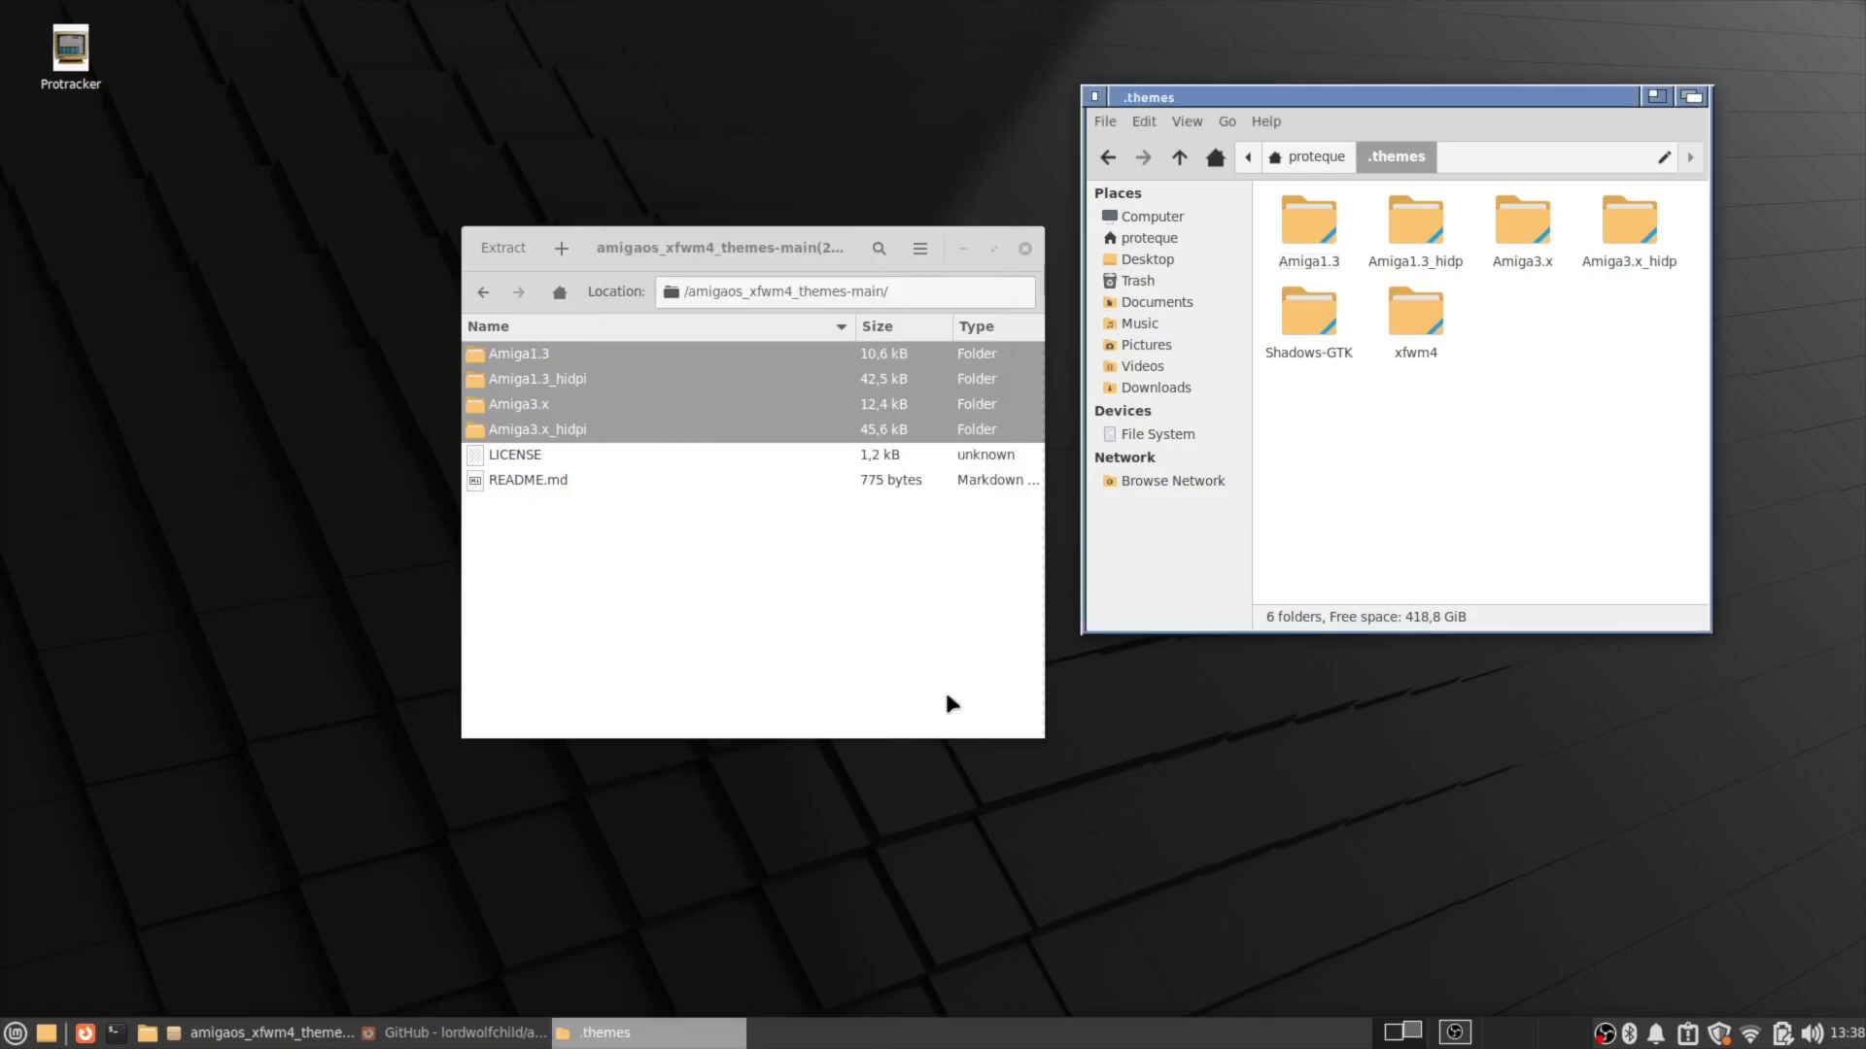
Launch a terminal and open its color preferences, placing the preferences window beside the terminal.
left_click(117, 1034)
left_click_drag(937, 272, 547, 119)
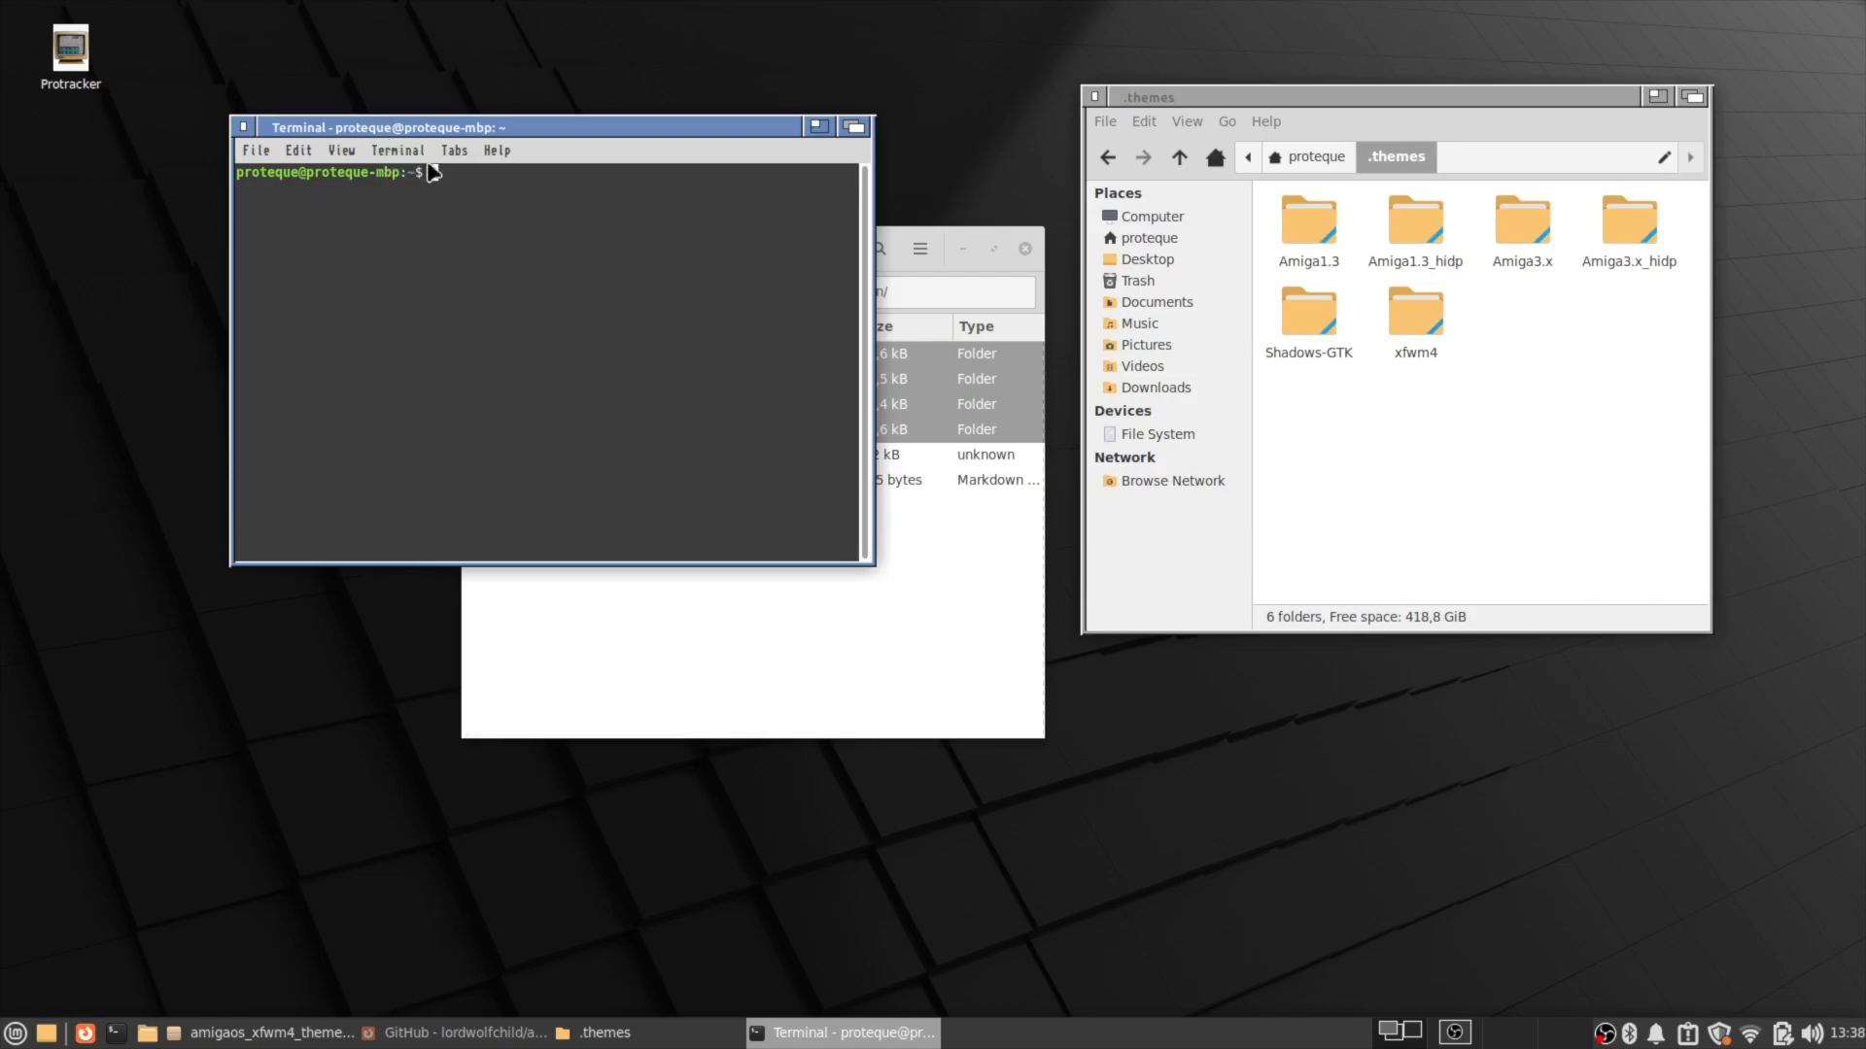
left_click(390, 152)
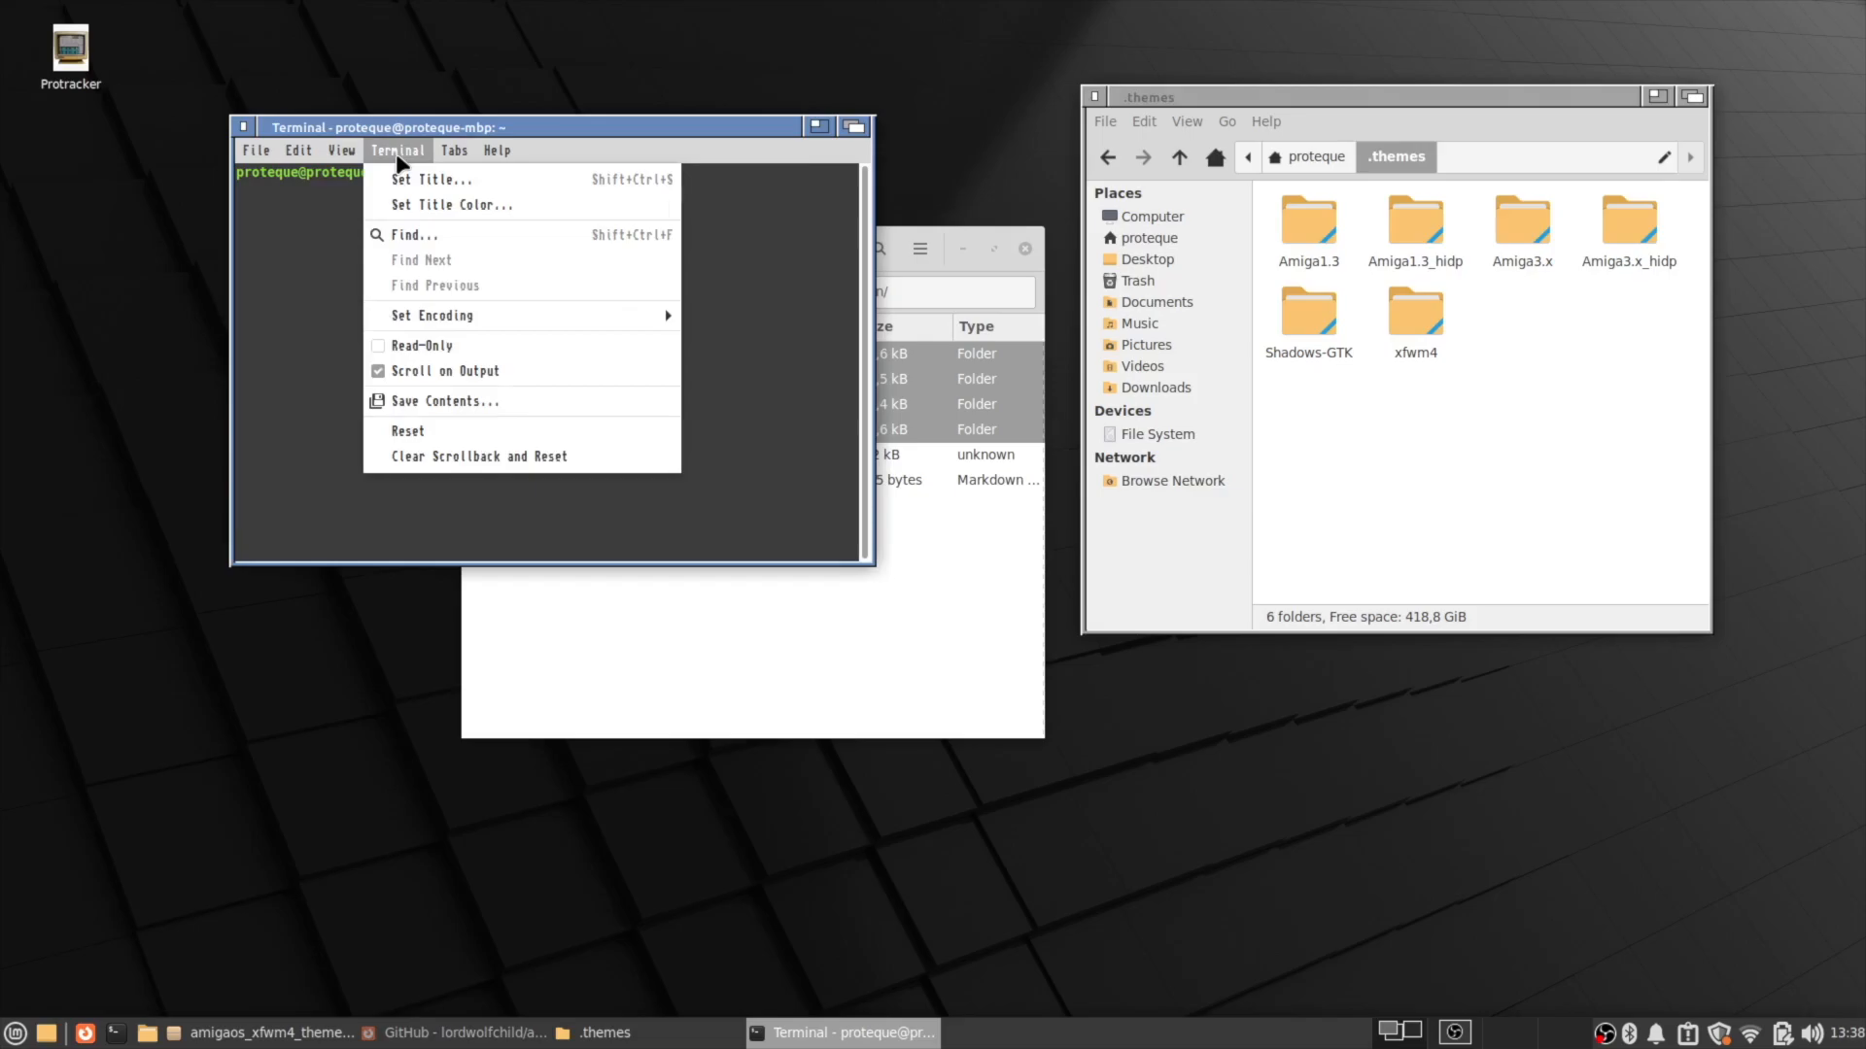
mouse_move(295, 149)
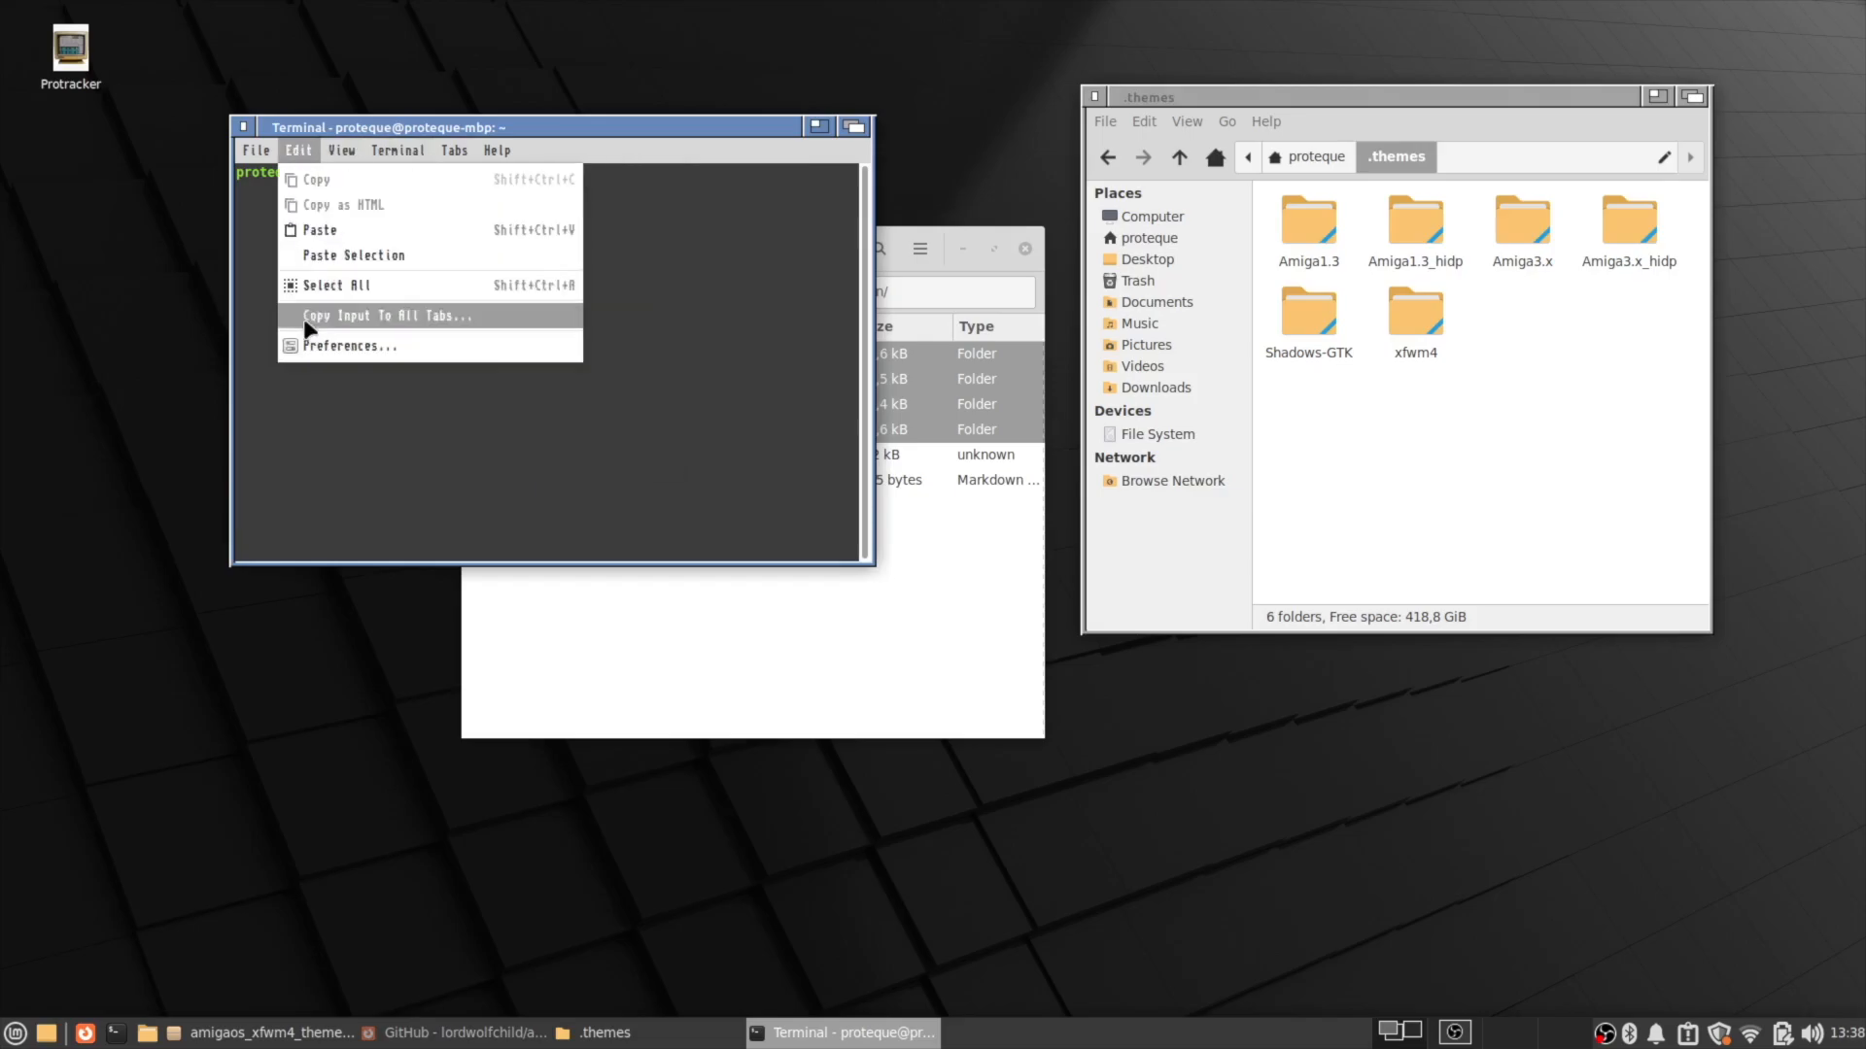
left_click(327, 348)
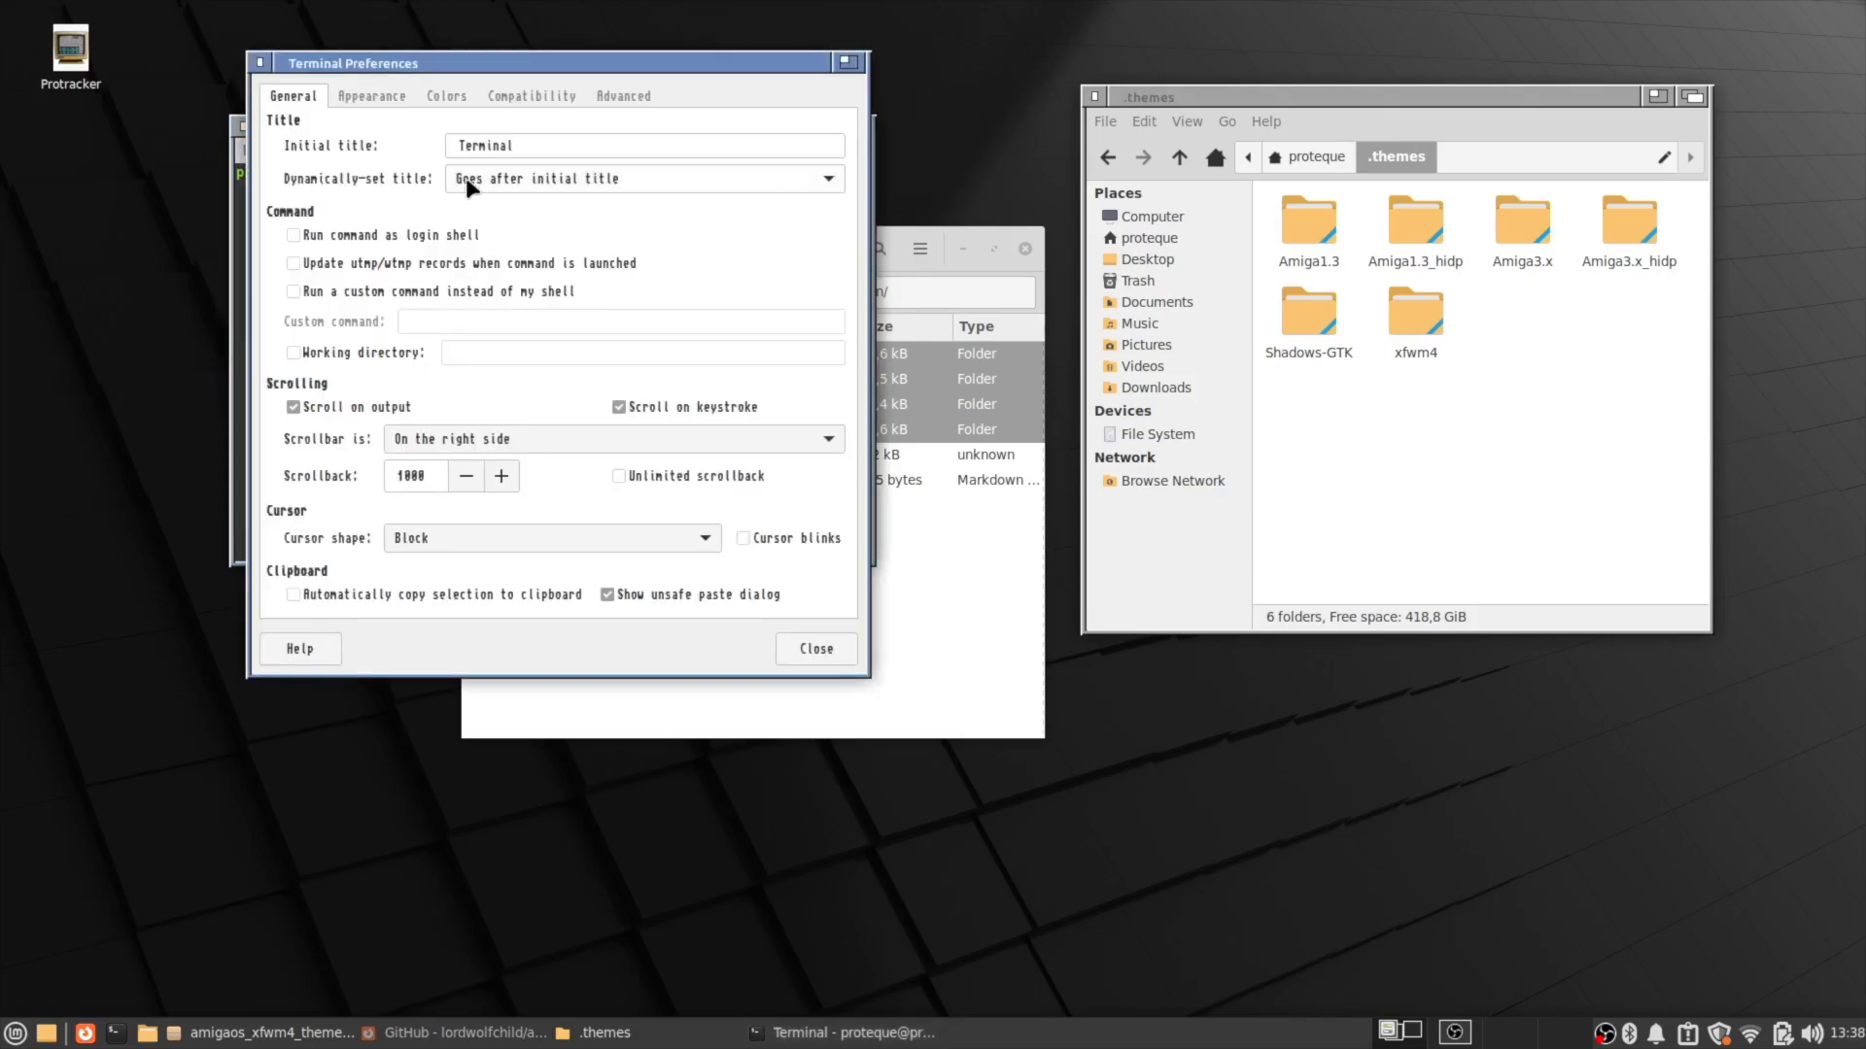
left_click(452, 96)
left_click_drag(473, 58, 1056, 132)
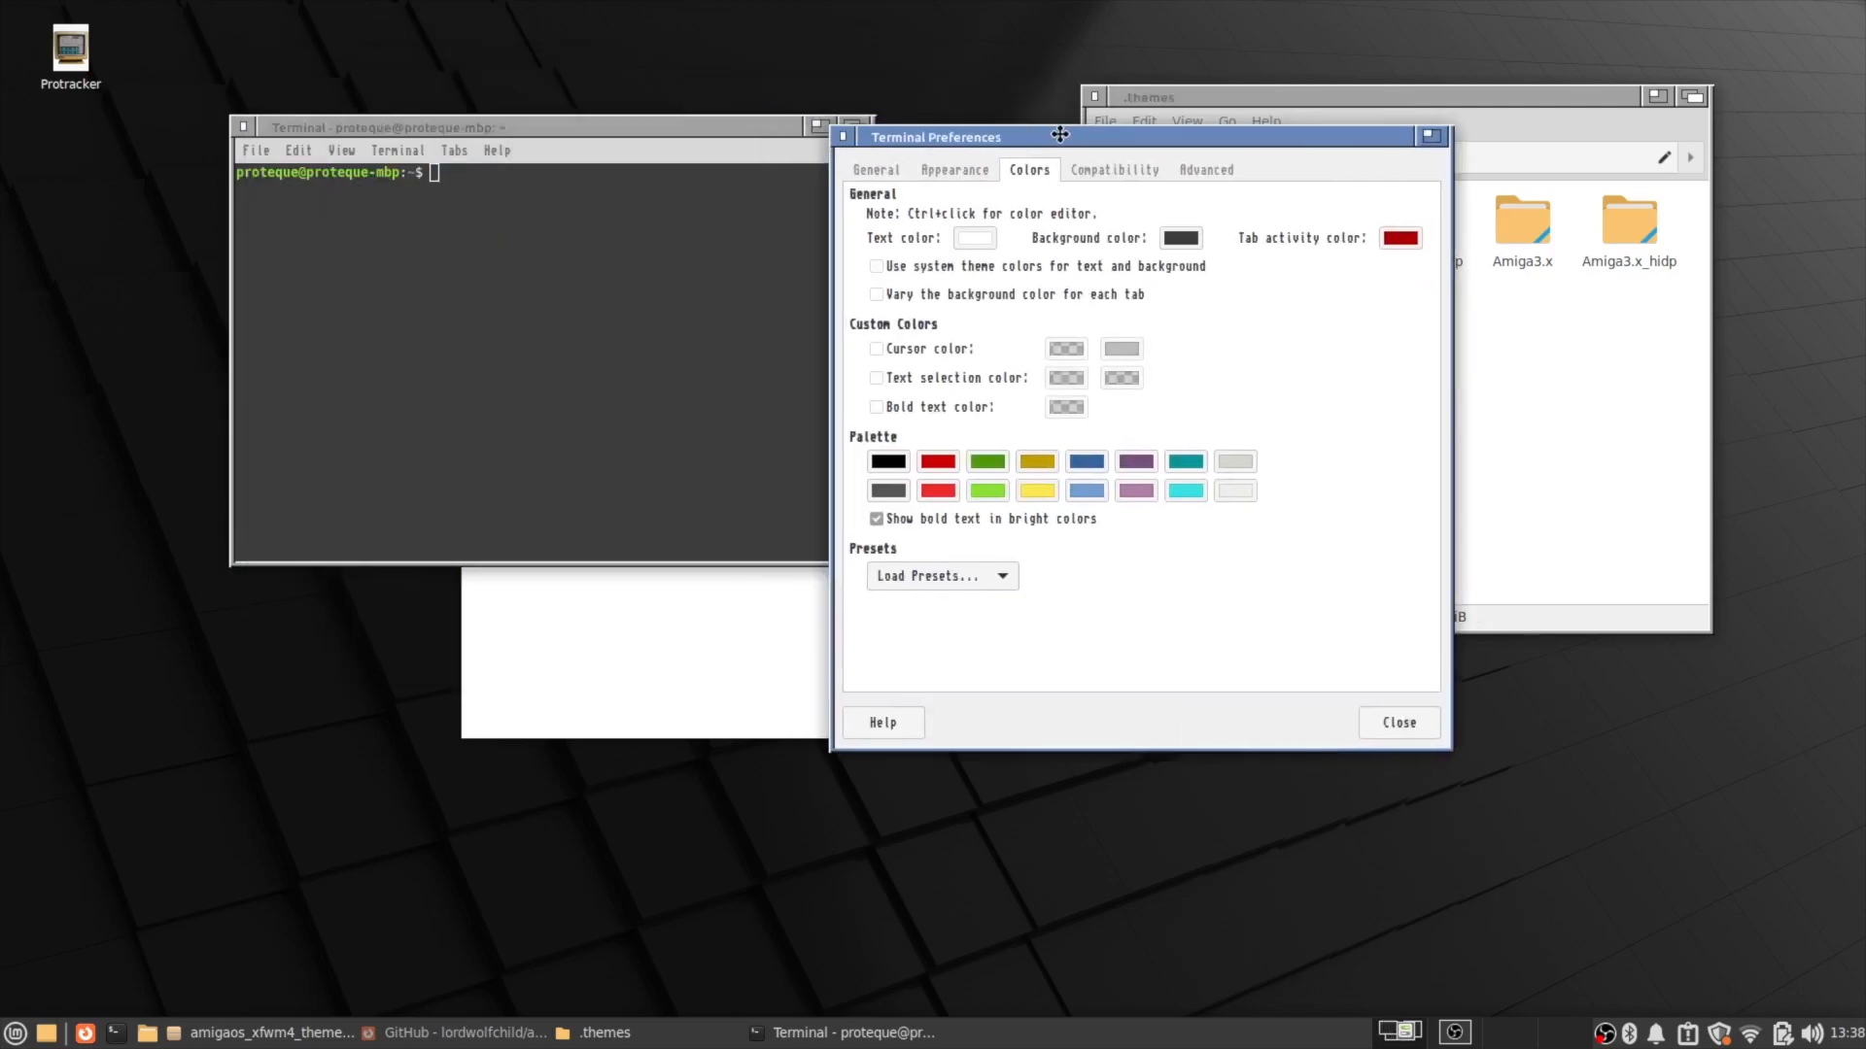
Set the terminal's text color to black and its background color to light grey.
left_click(977, 239)
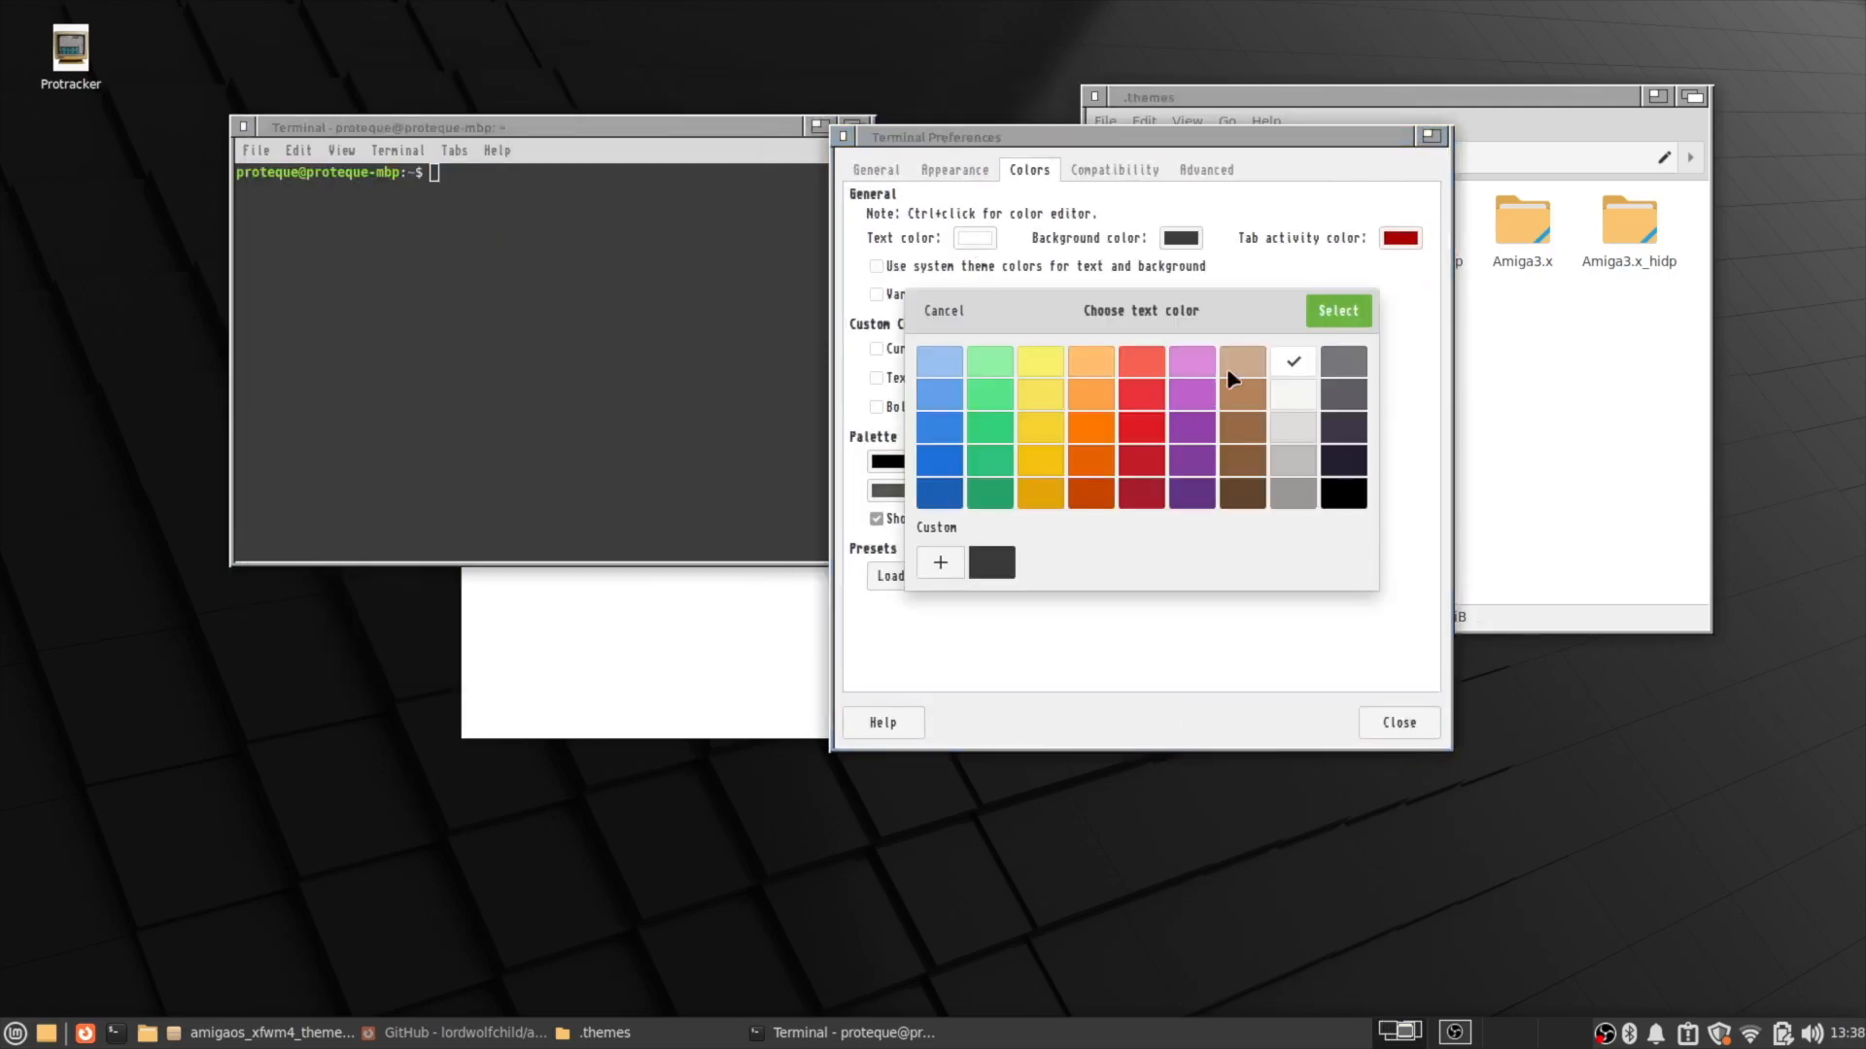
left_click(1344, 494)
left_click(1344, 311)
left_click(1181, 238)
left_click(1299, 465)
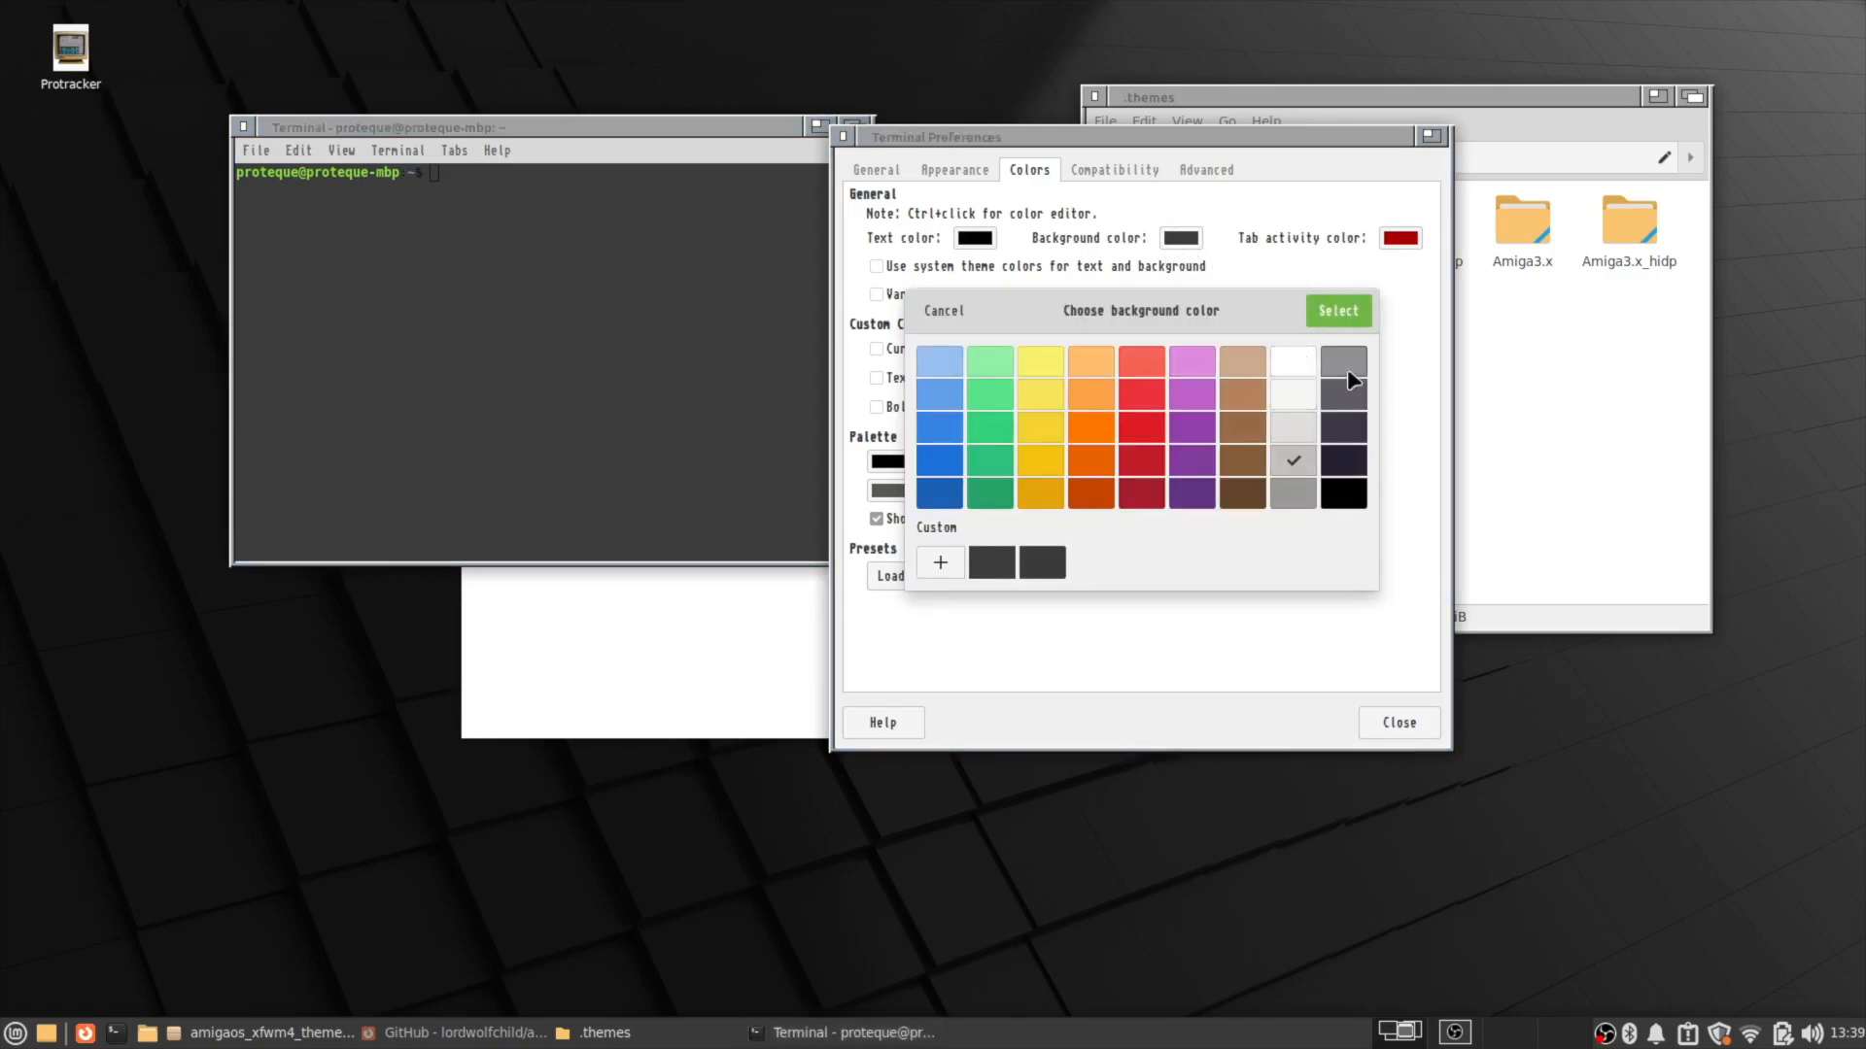
left_click(1337, 311)
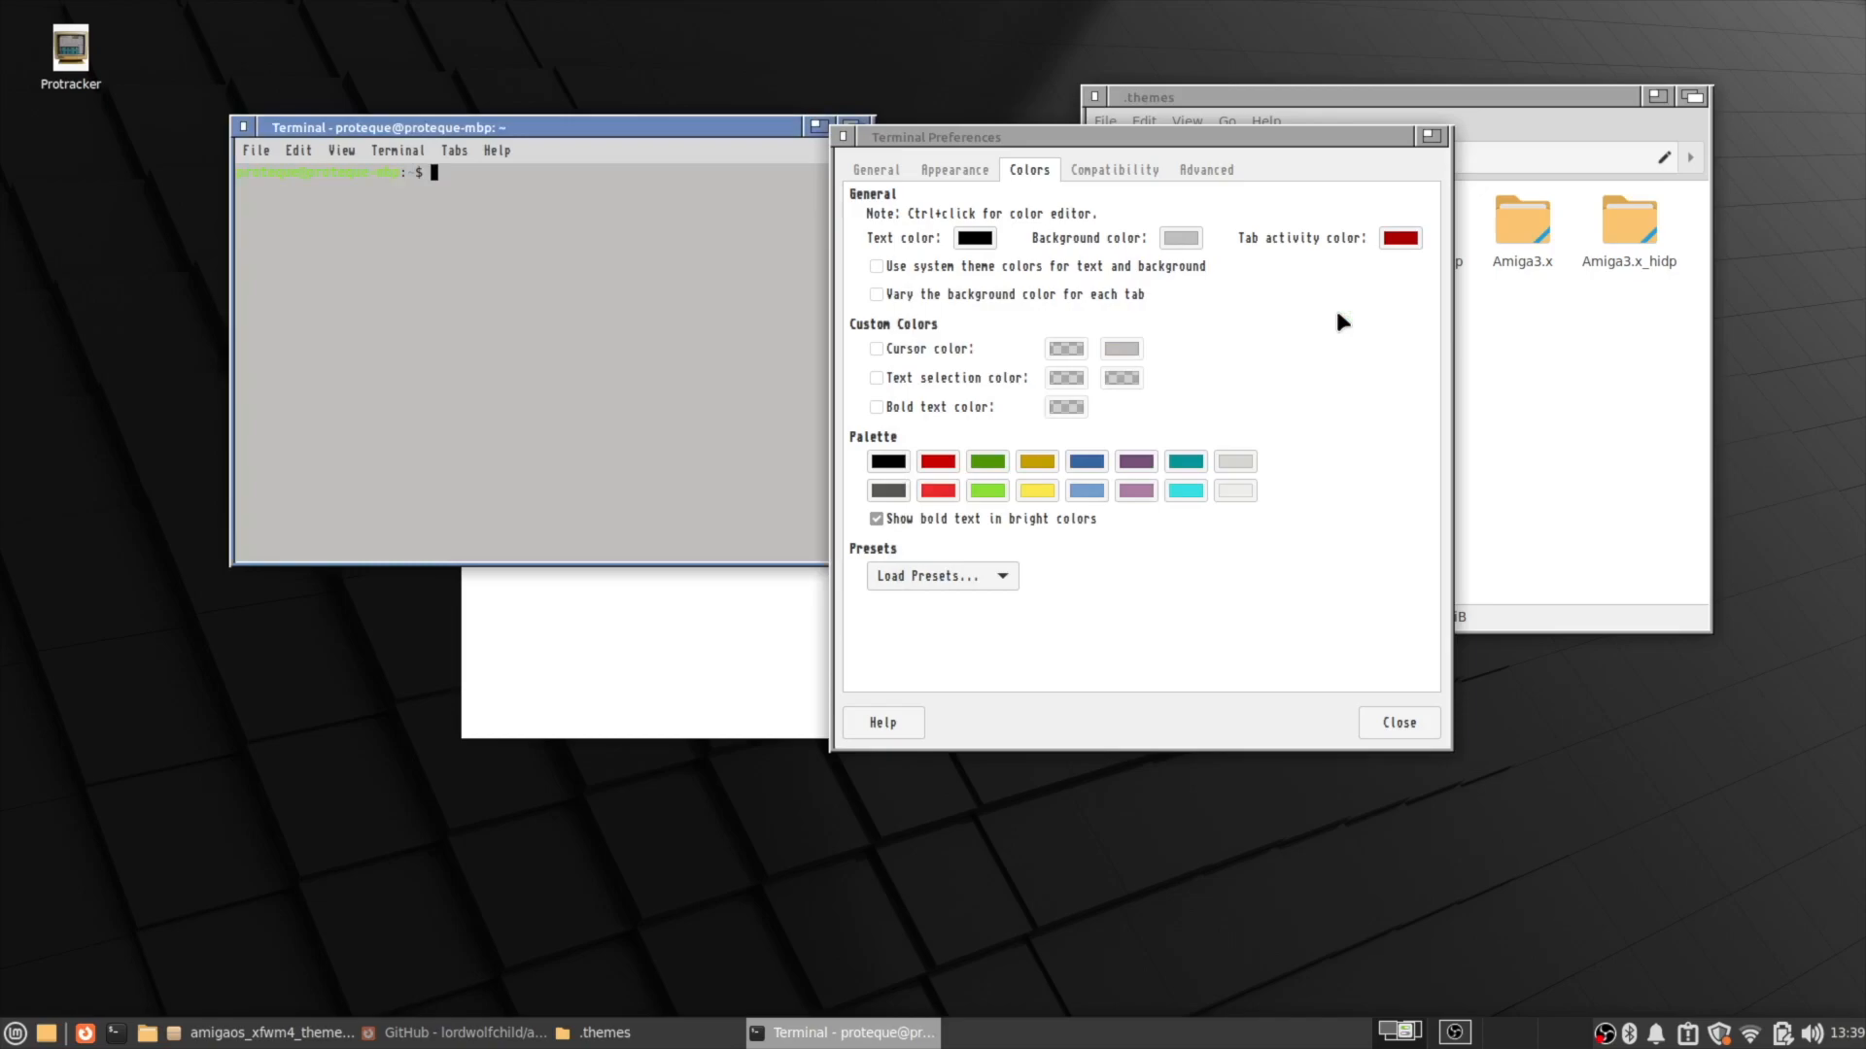
left_click(1180, 240)
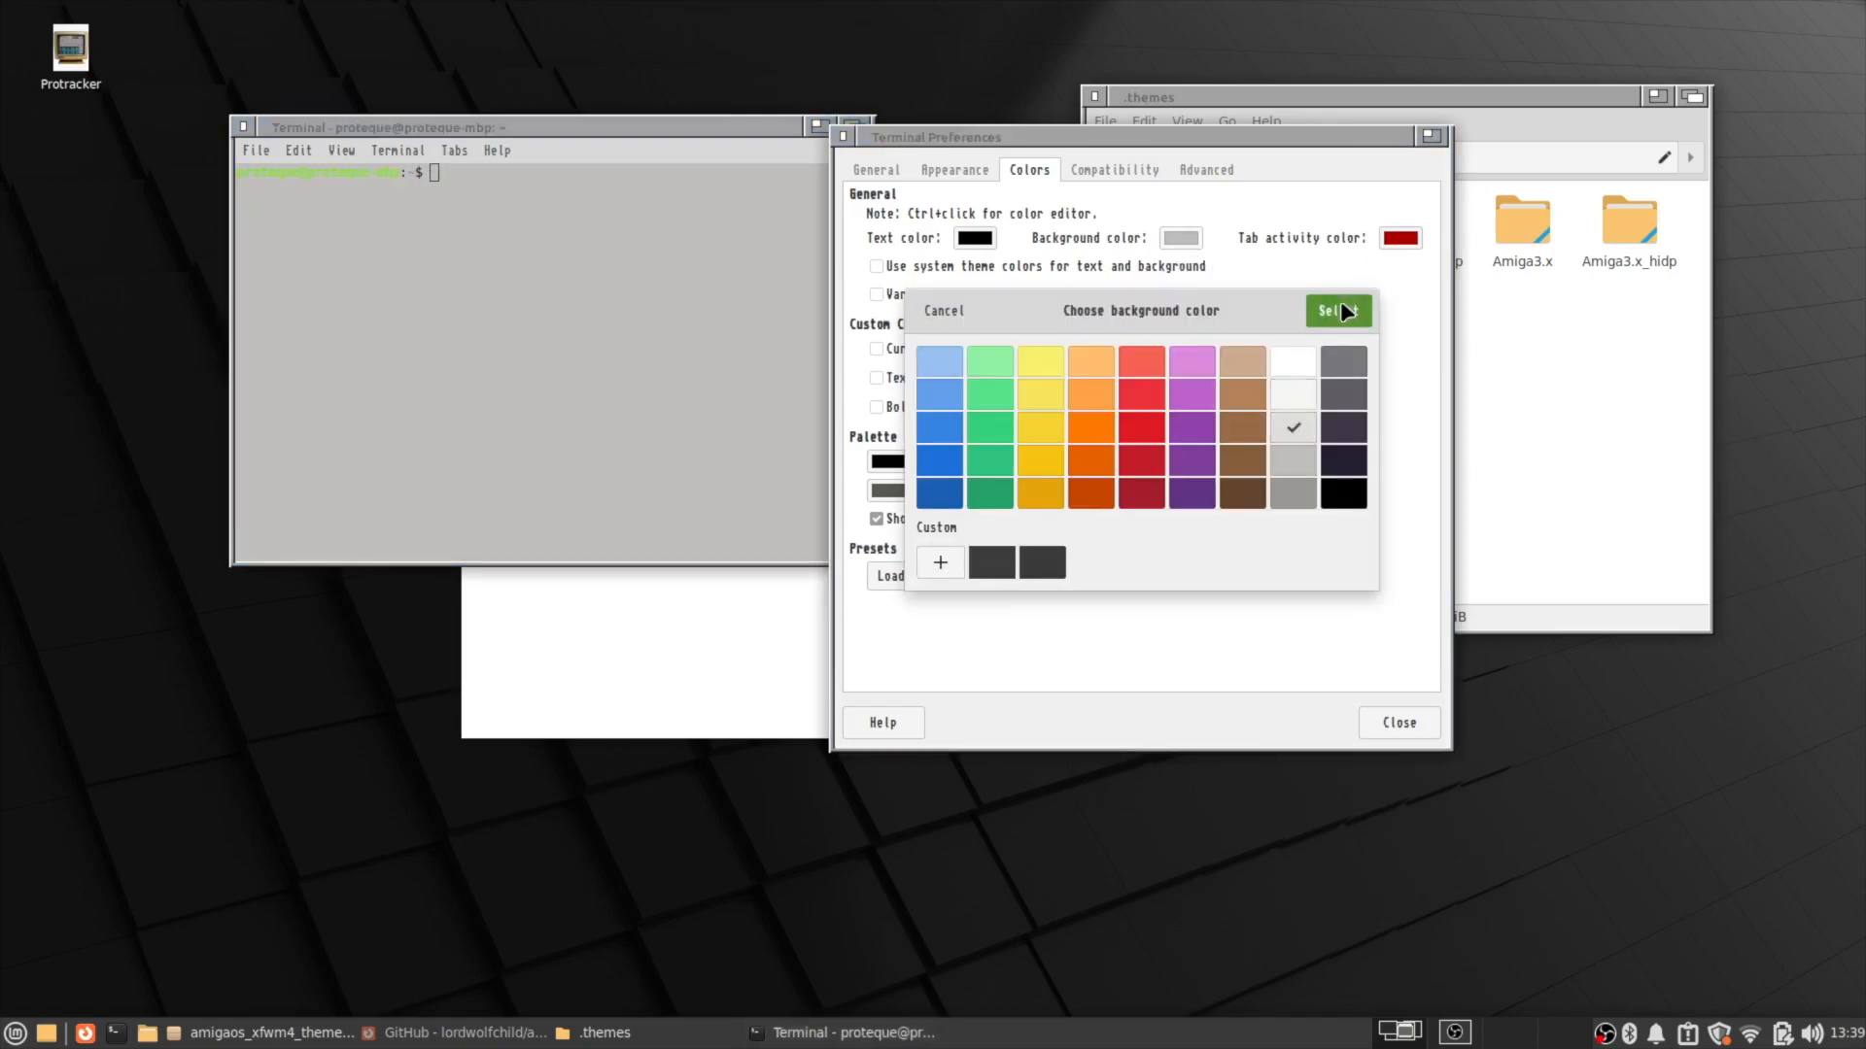
left_click(1346, 311)
Turn off bright colors for bold text and set the palette's dark green color to black.
left_click_drag(595, 126, 441, 84)
left_click(988, 463, "ctrl")
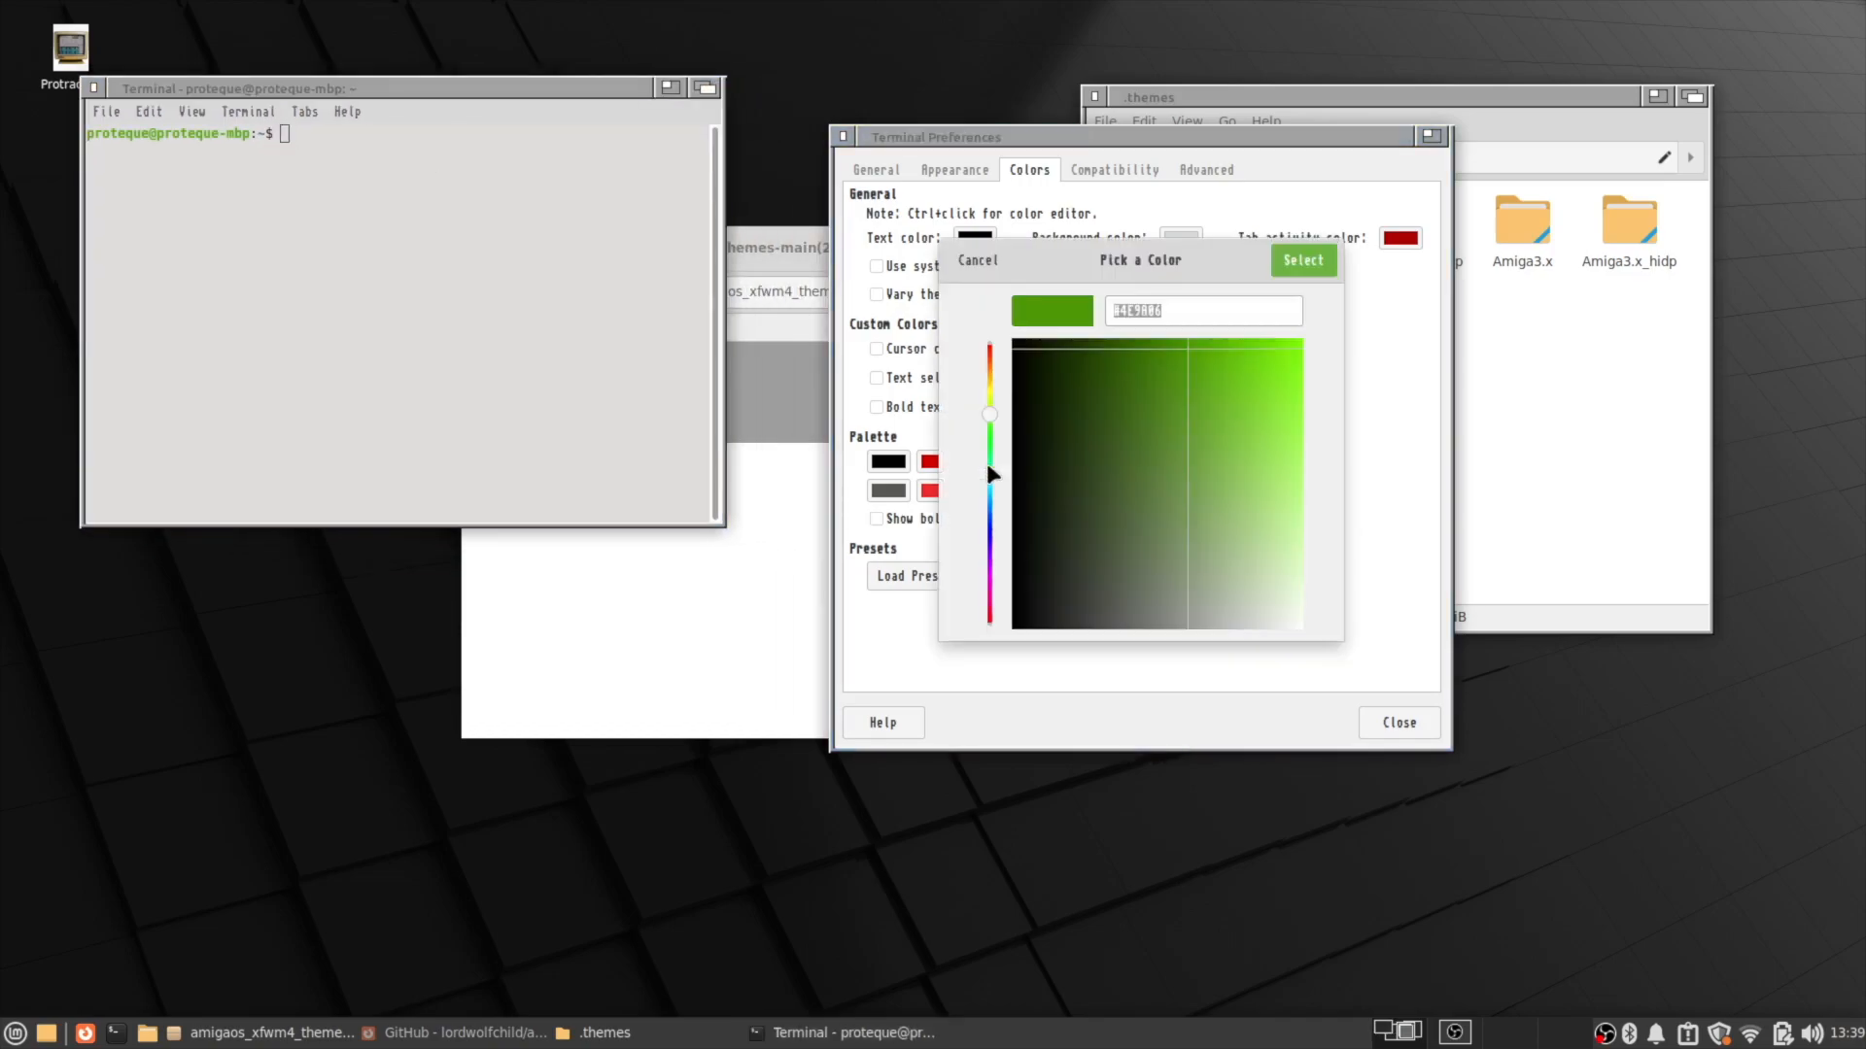
left_click_drag(1057, 381, 997, 330)
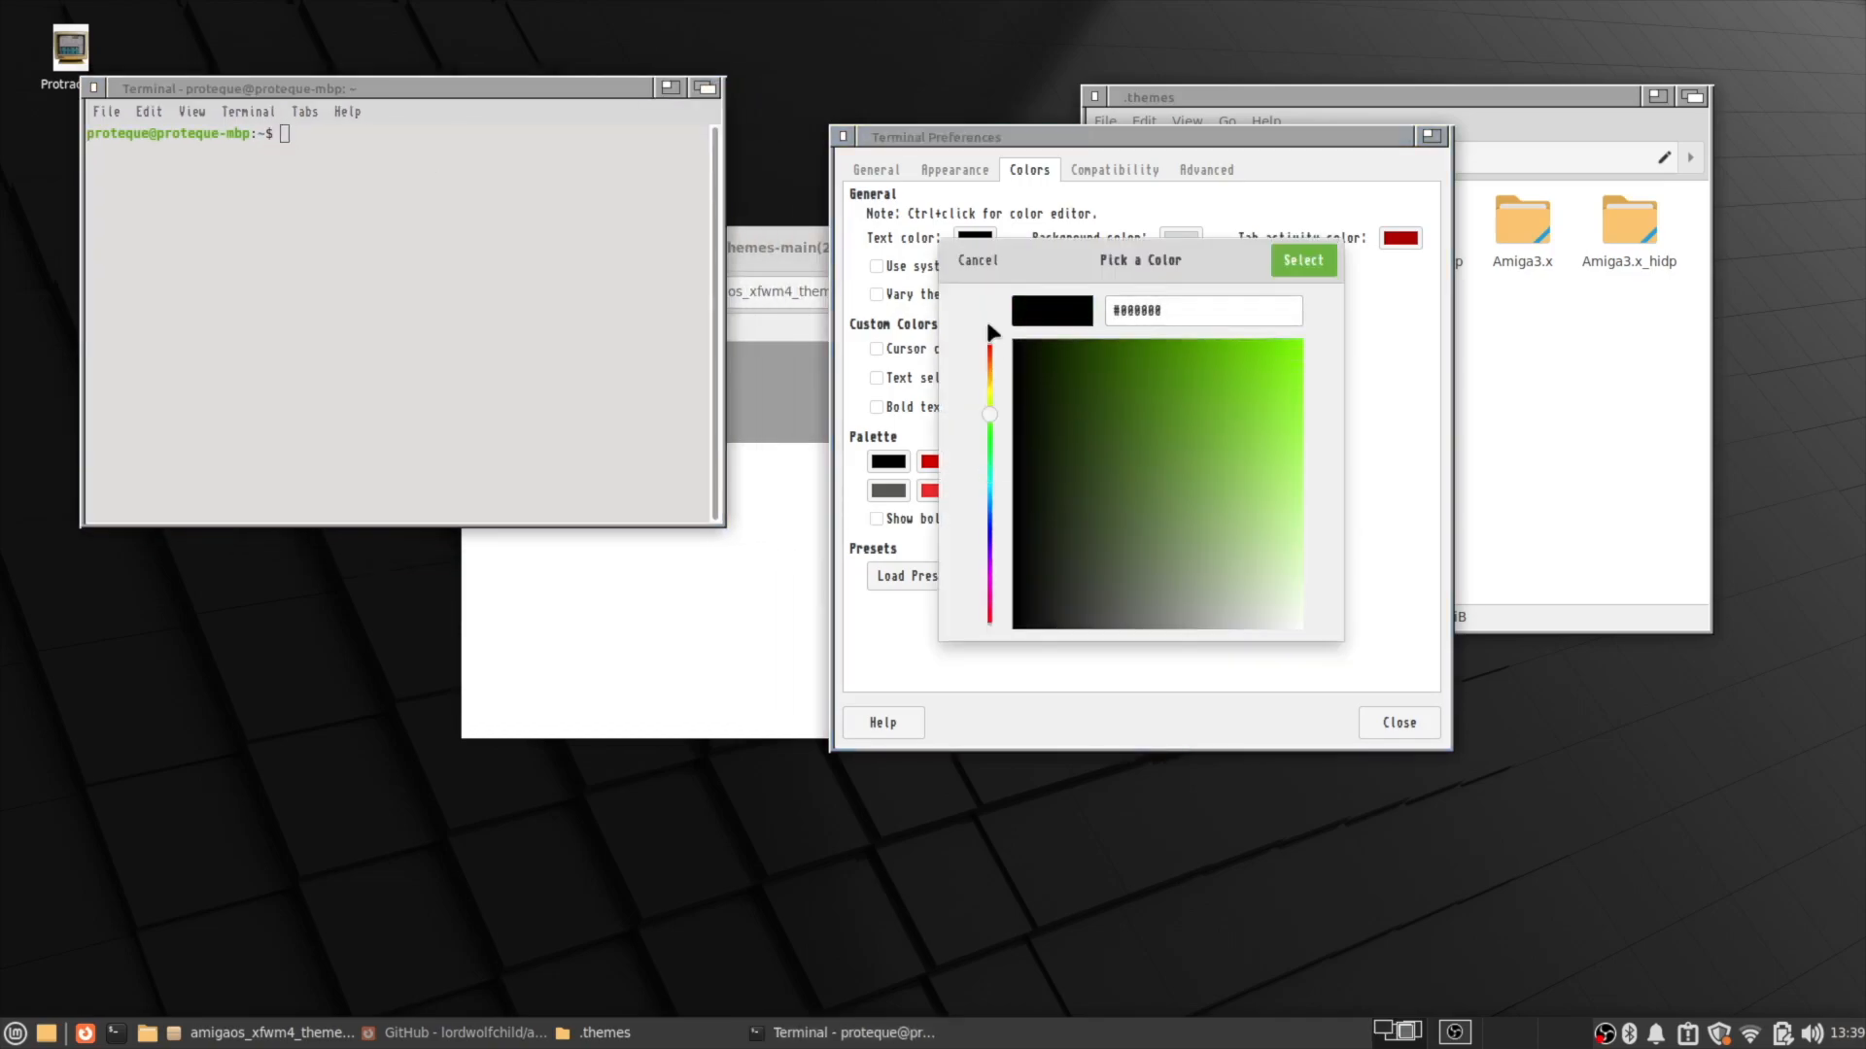
left_click(1320, 257)
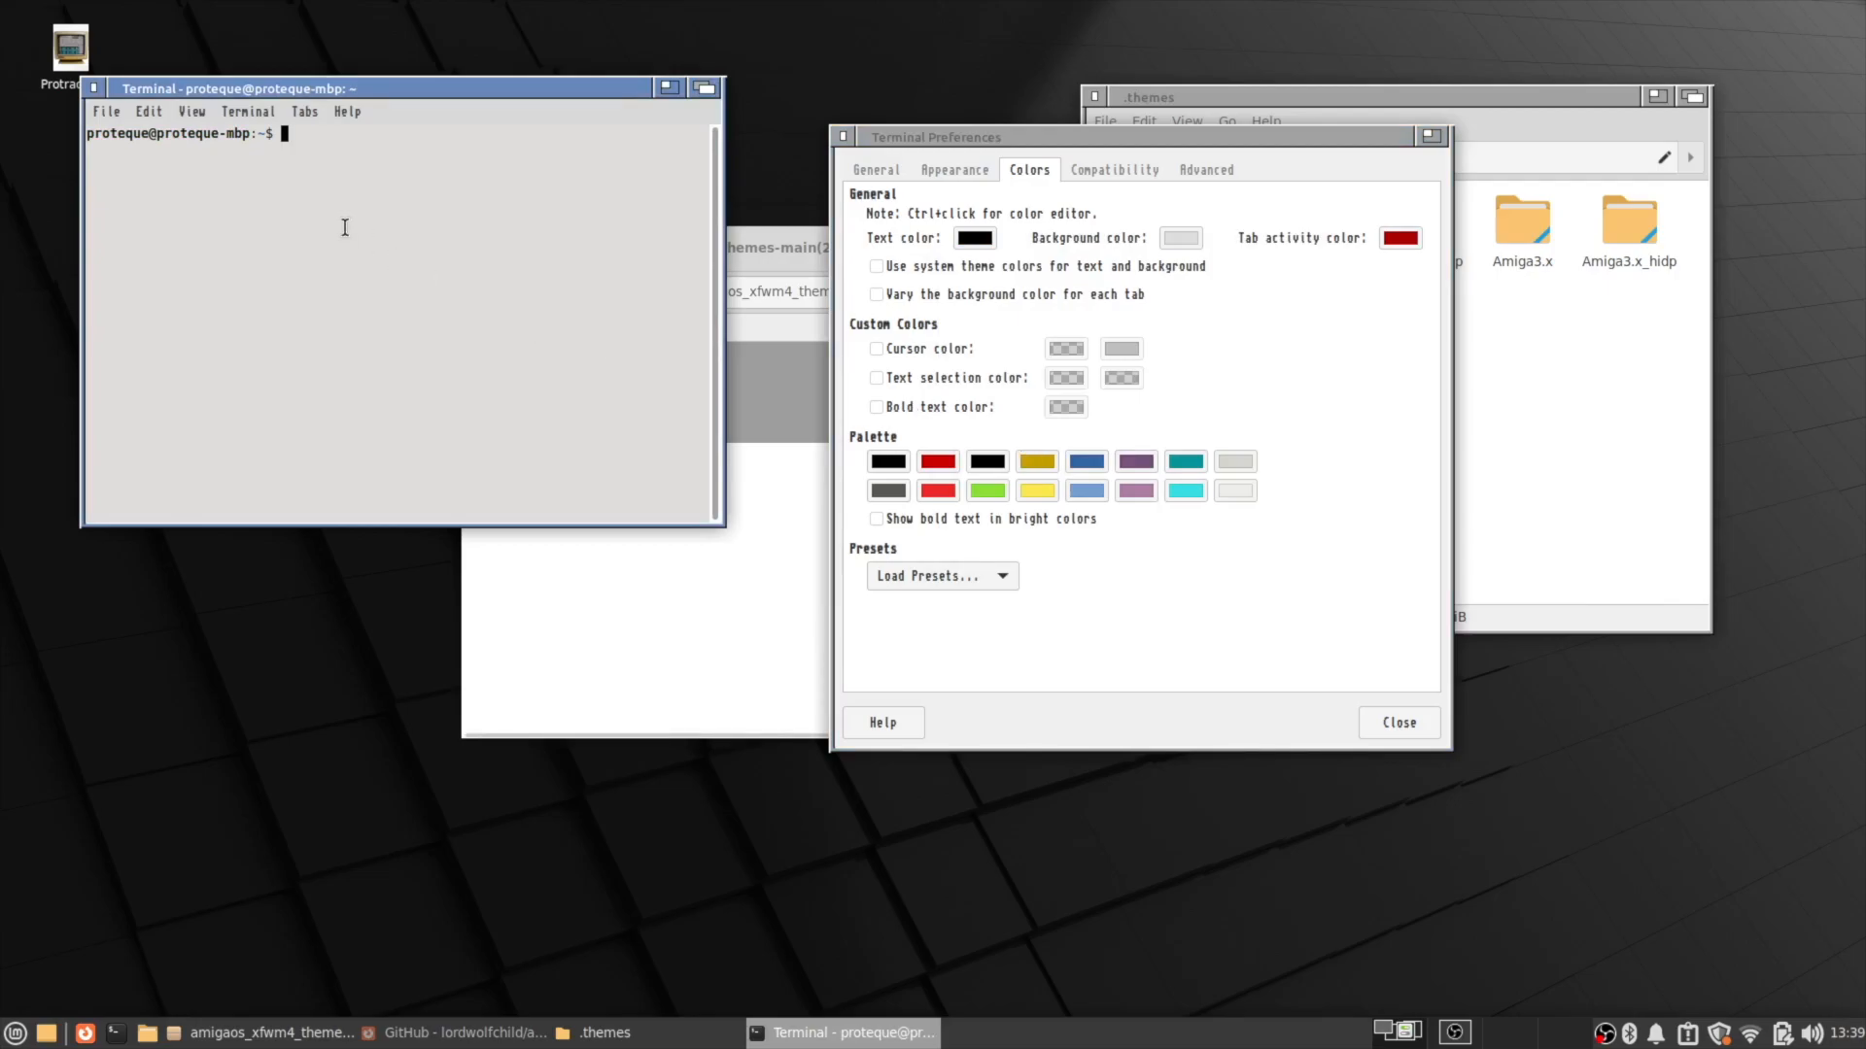
Set the terminal font to TopazPlus a600a1200a4000 Regular at size 10 and disallow bold text.
left_click(955, 171)
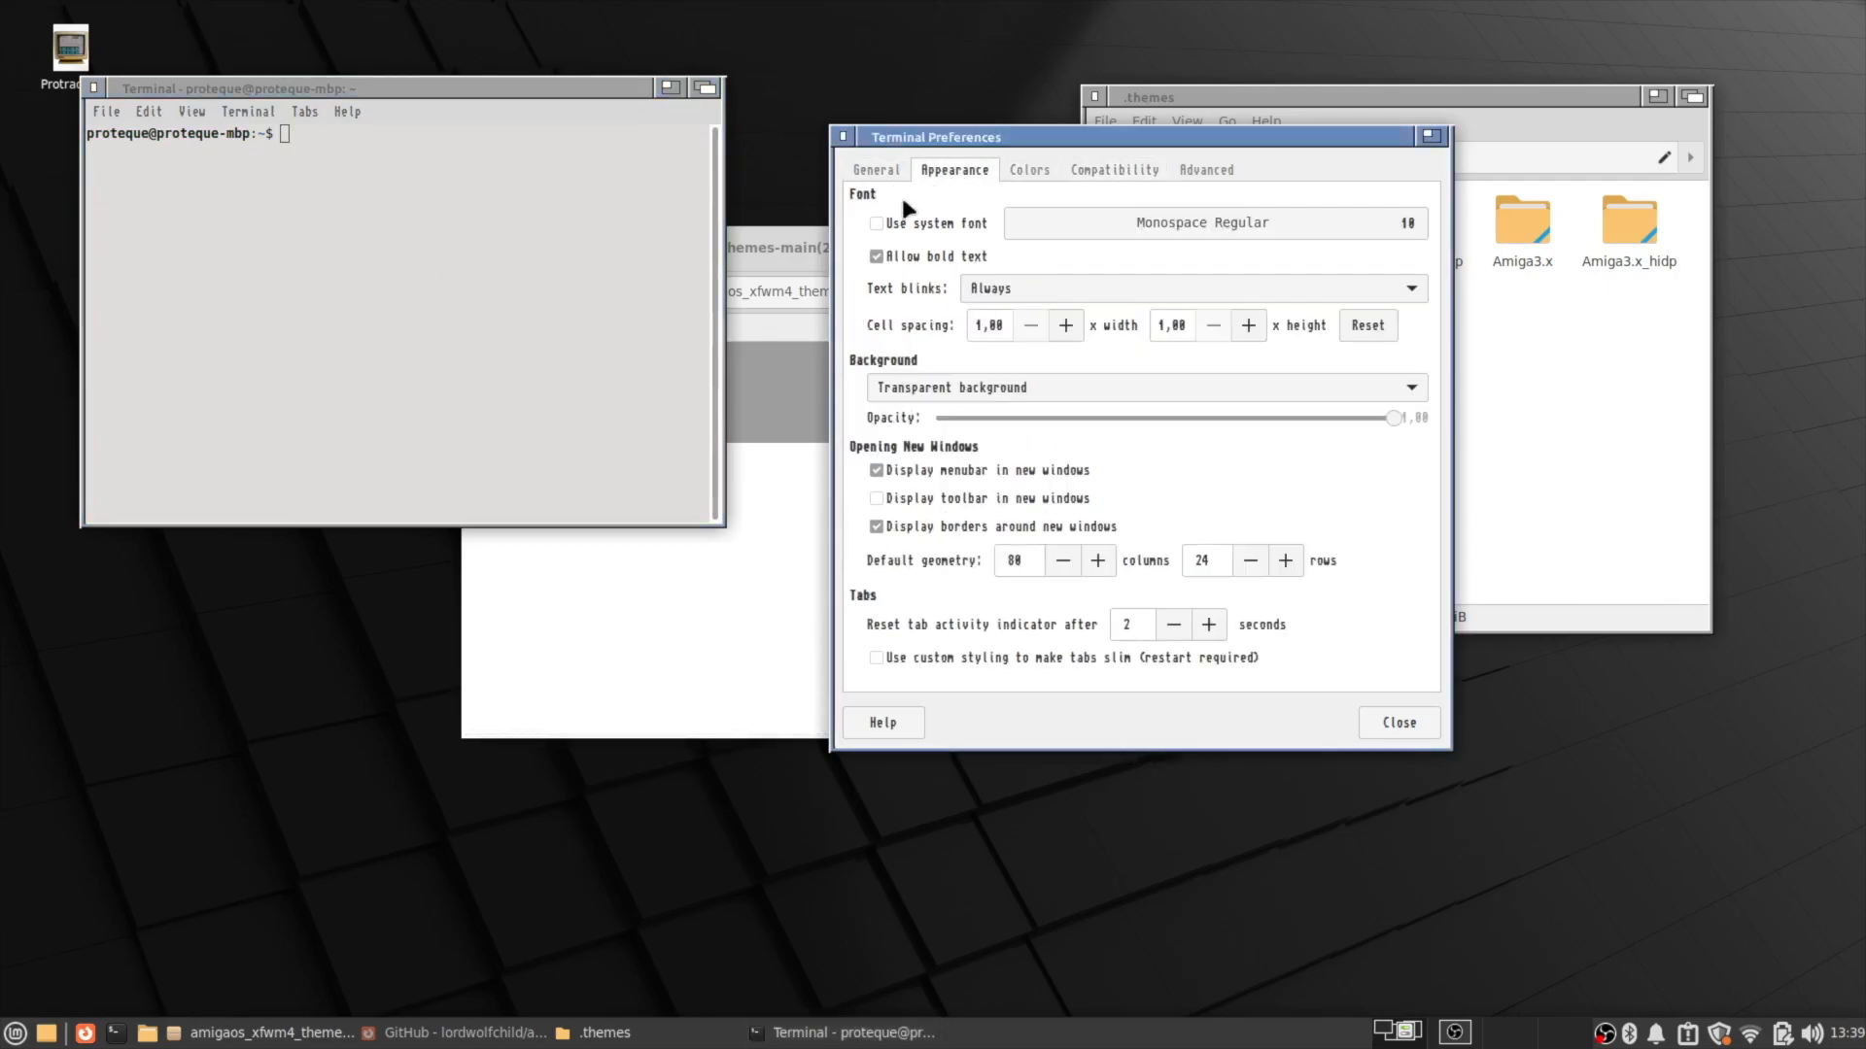
left_click(1088, 221)
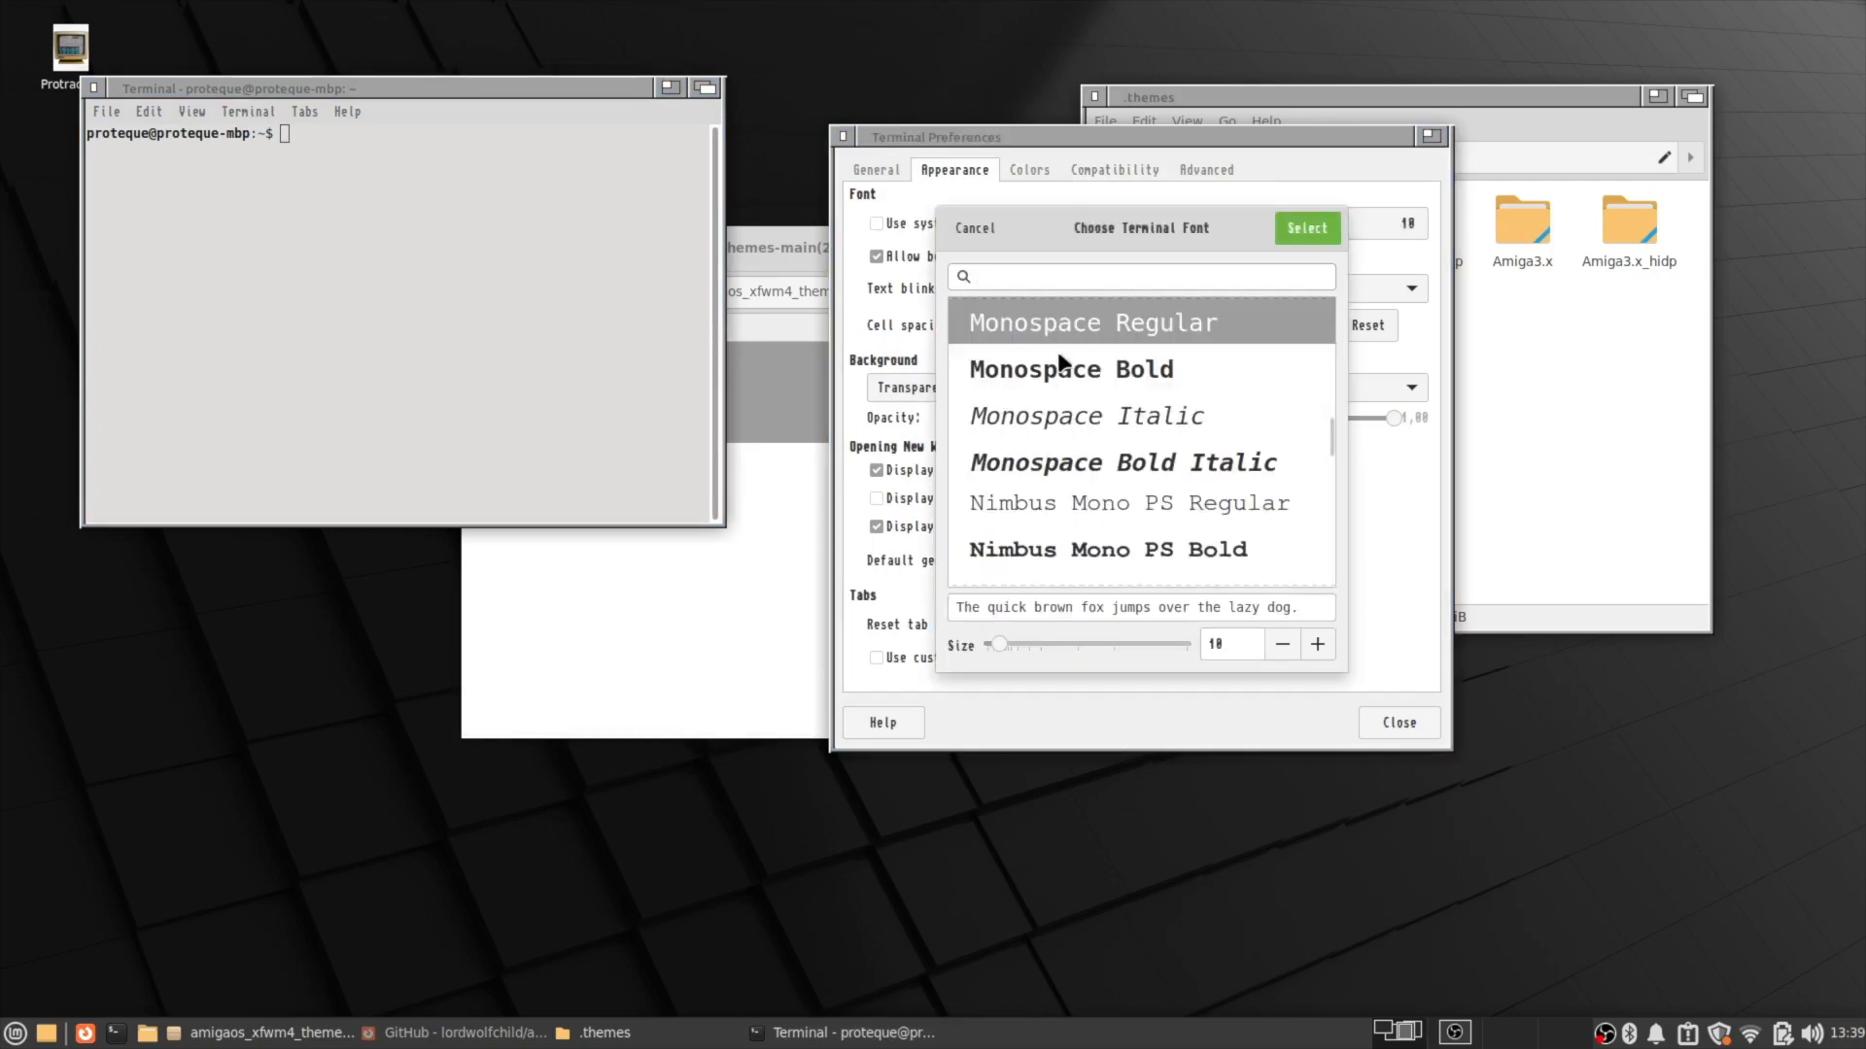
type("topaz")
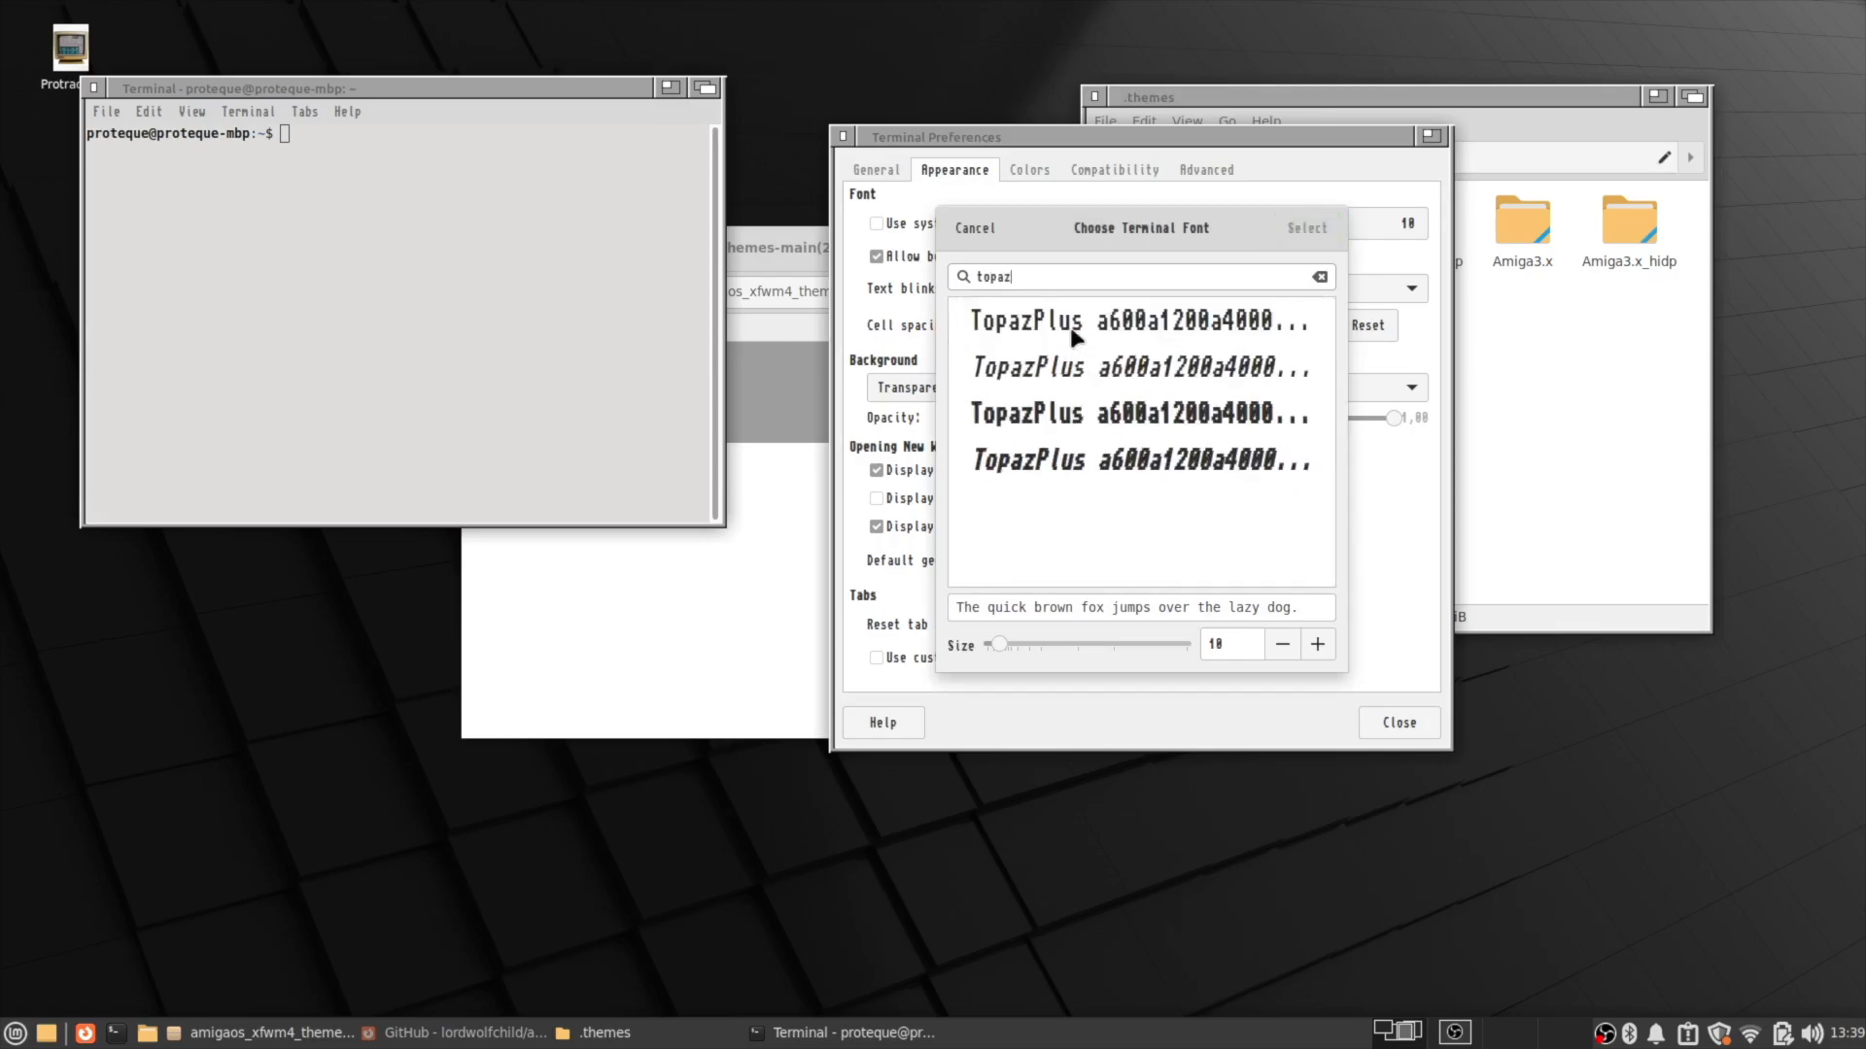
left_click(1308, 227)
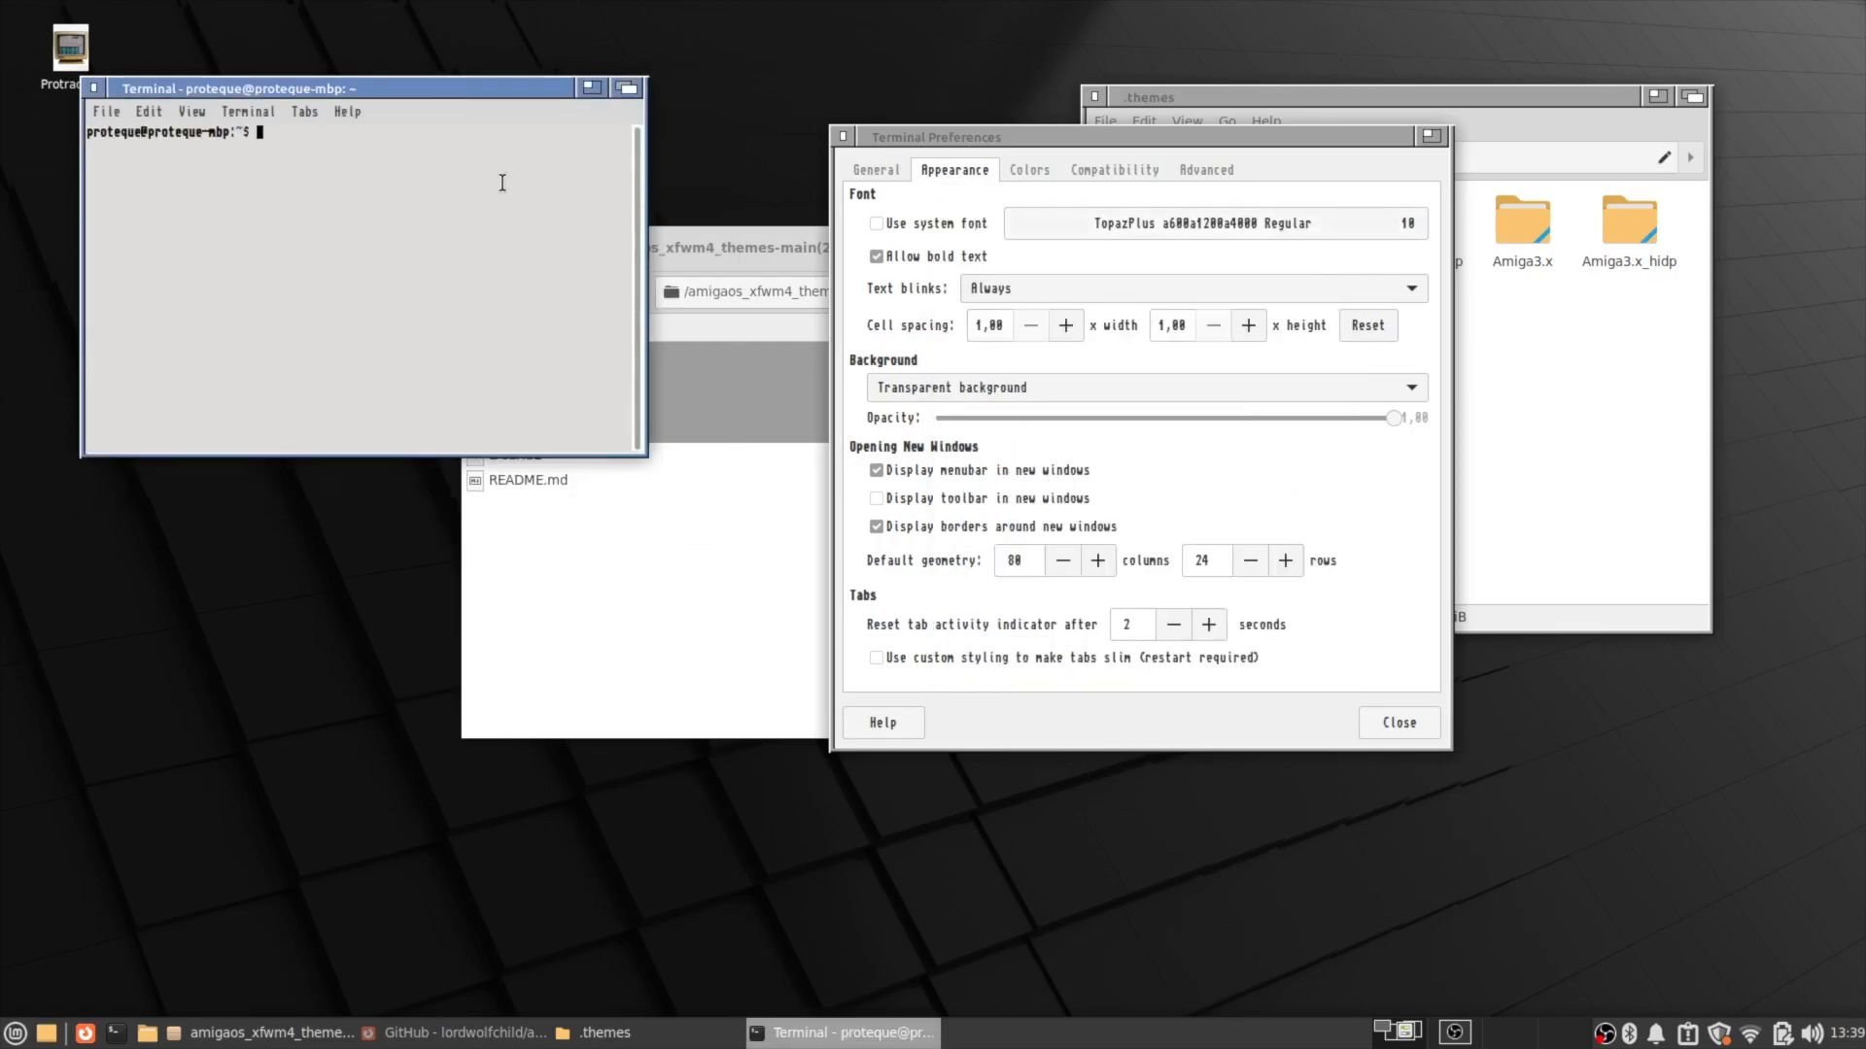
left_click(891, 256)
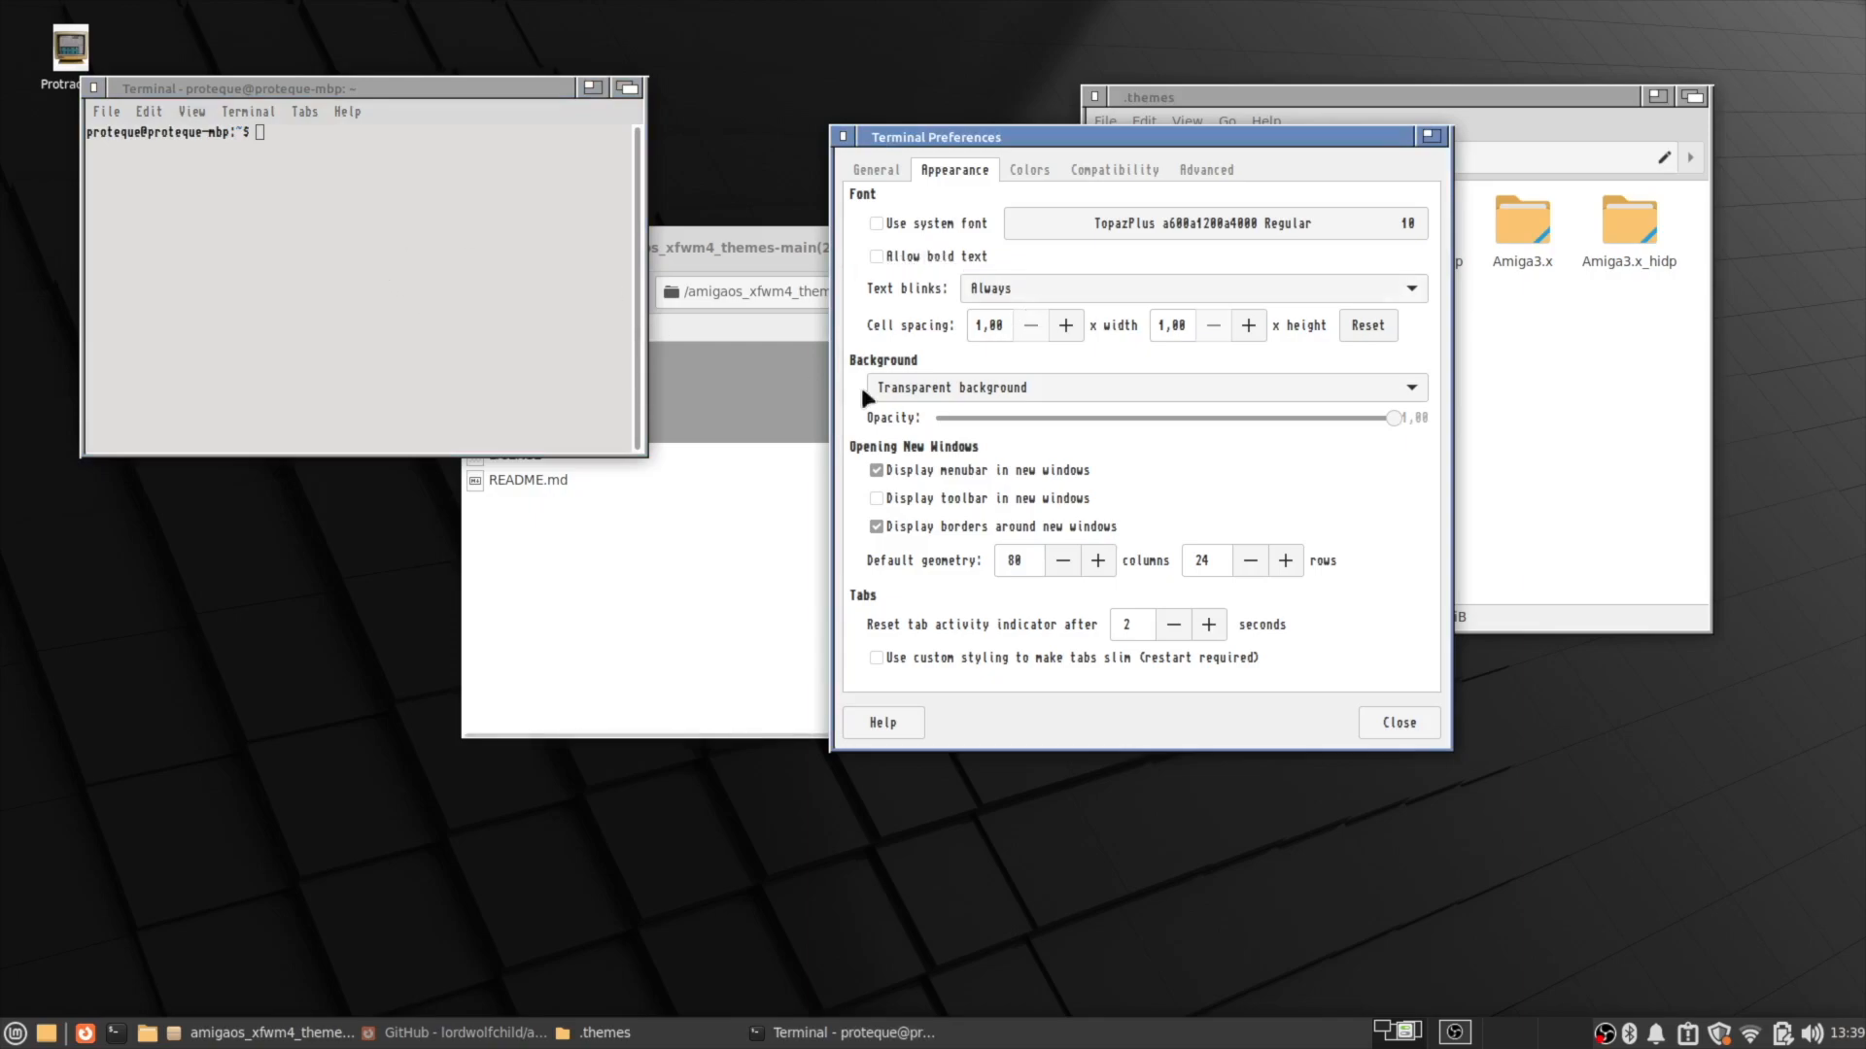
Change the third color in the palette's upper row to the near-black #0B0808.
left_click(1032, 169)
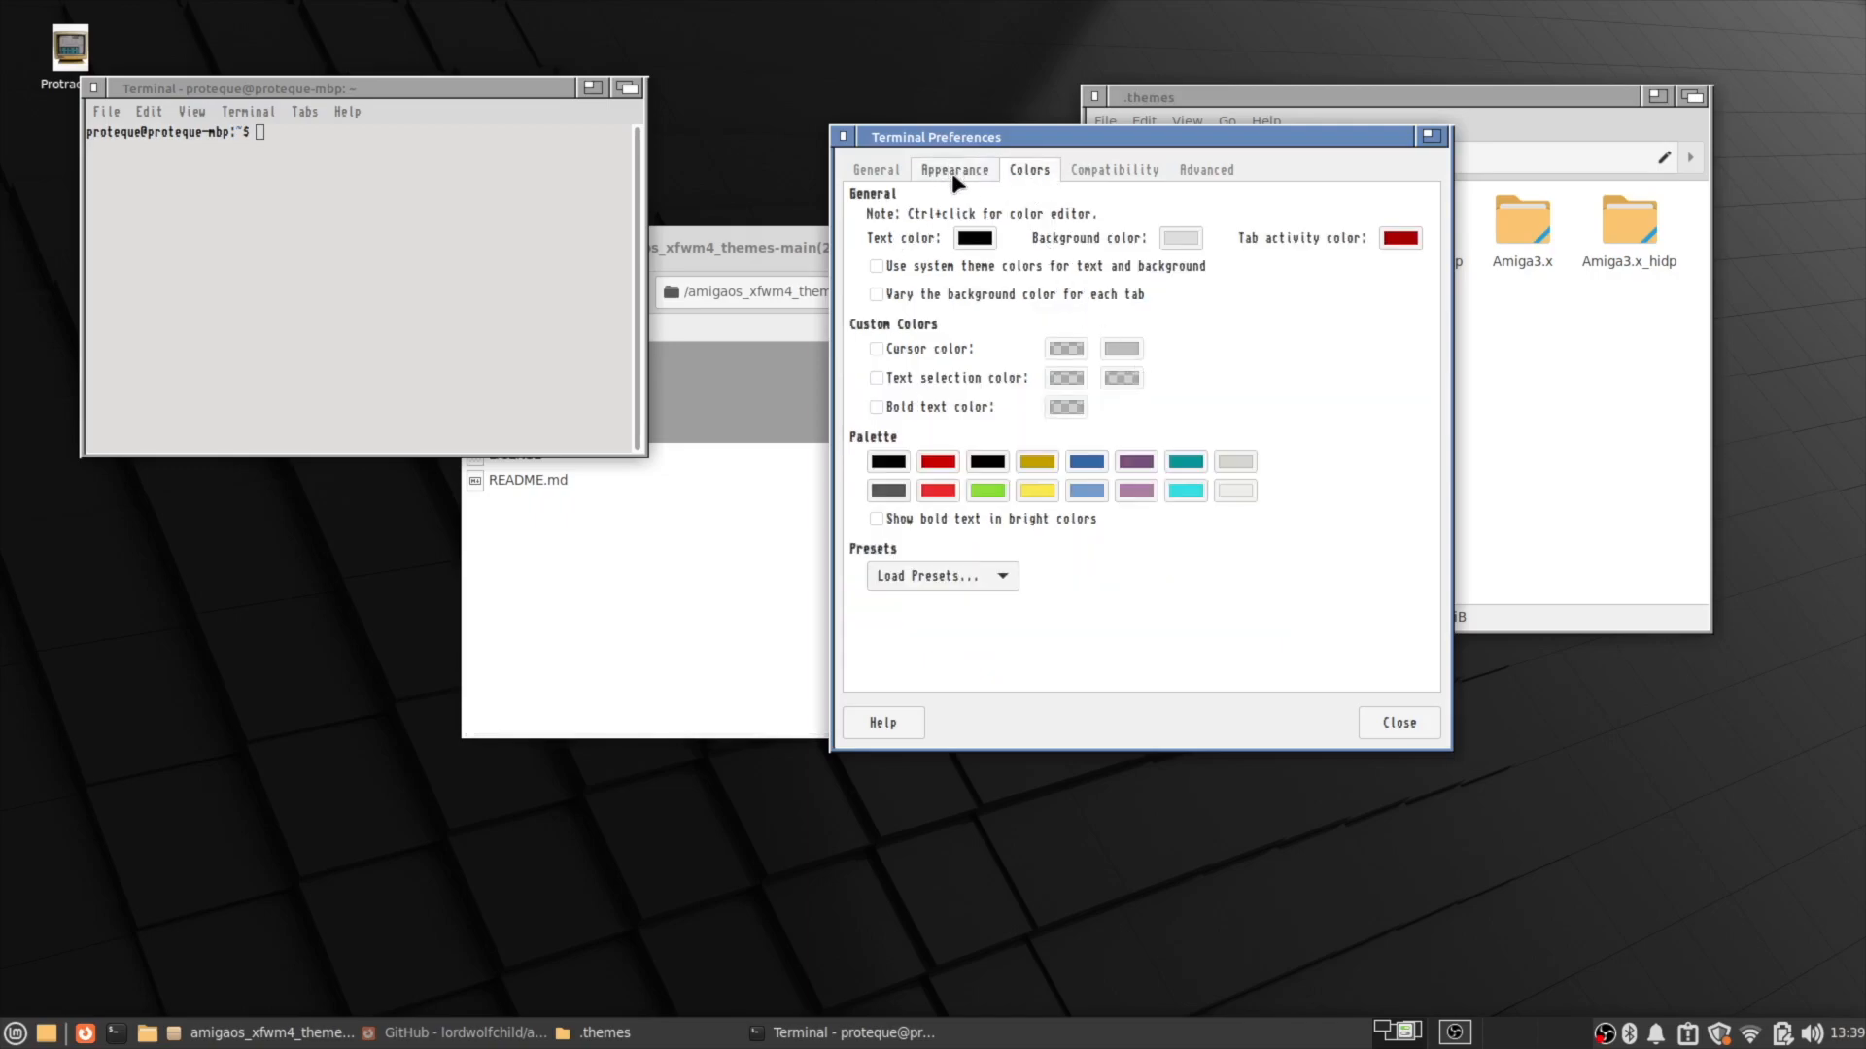
left_click(996, 463, "ctrl")
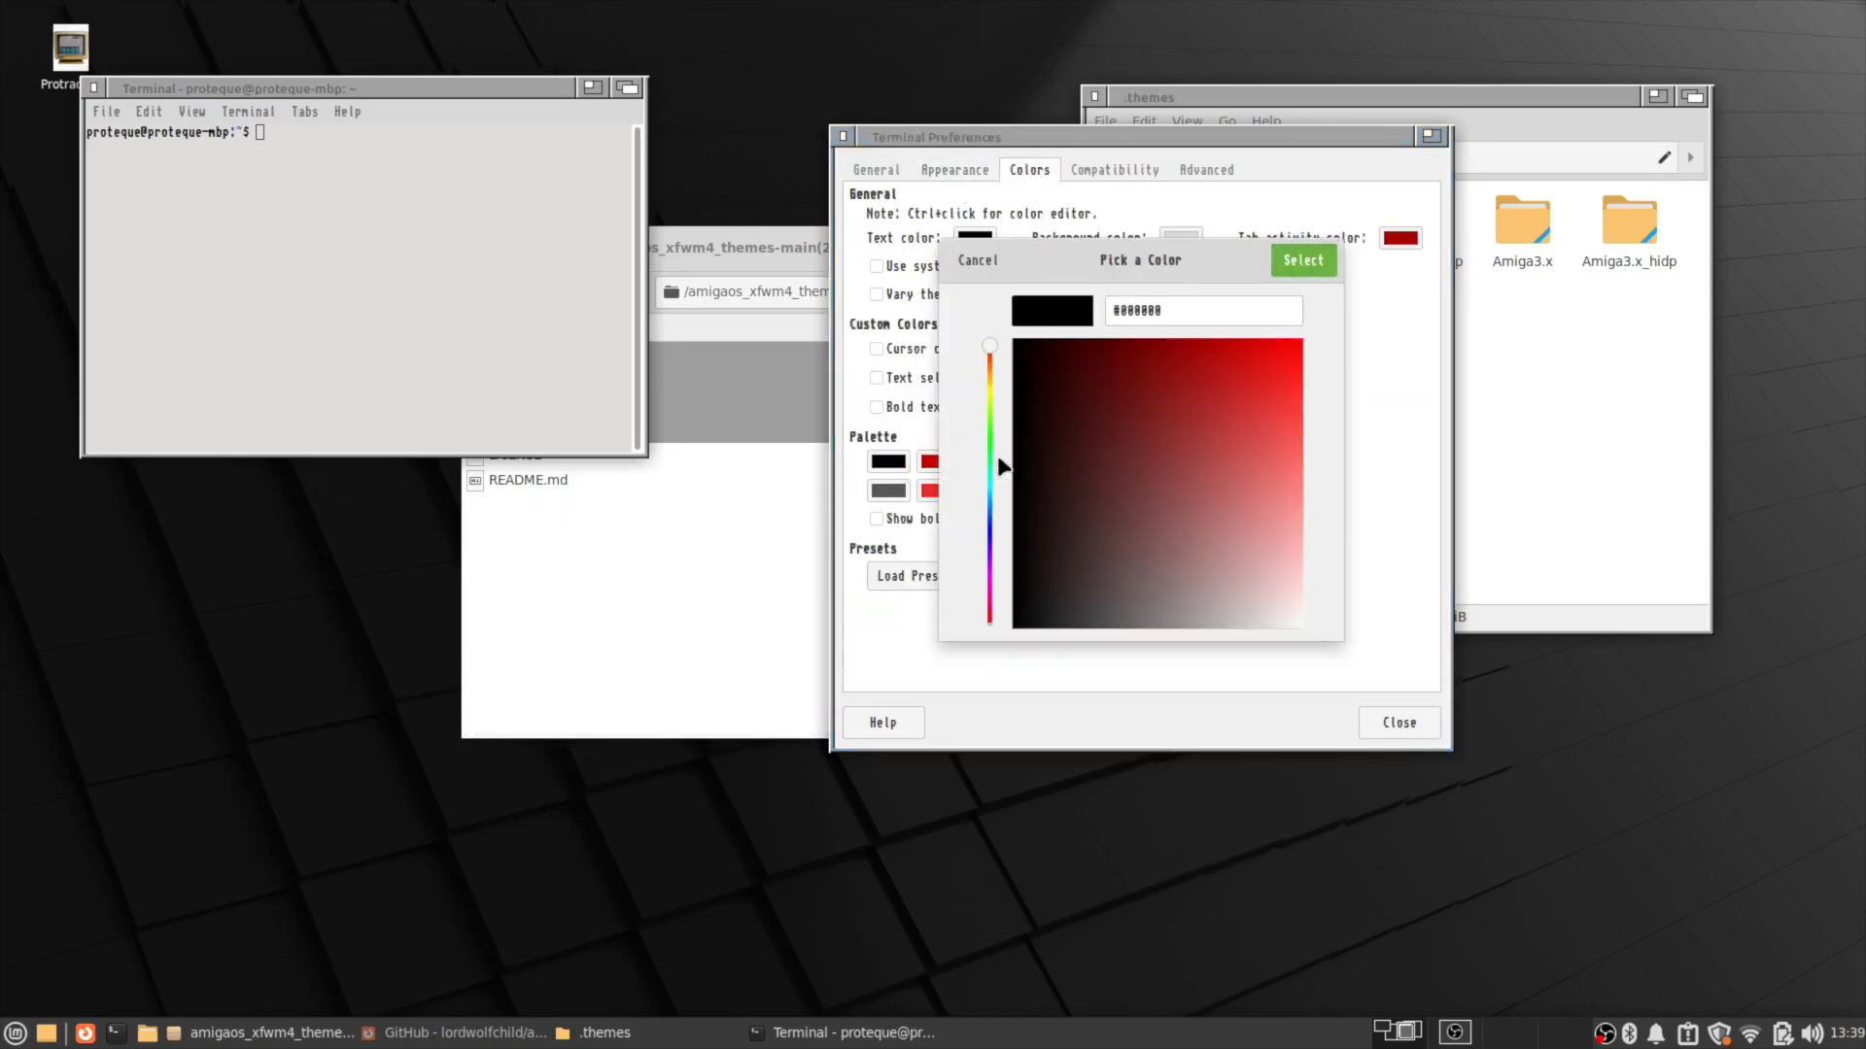
left_click_drag(1037, 609, 1023, 552)
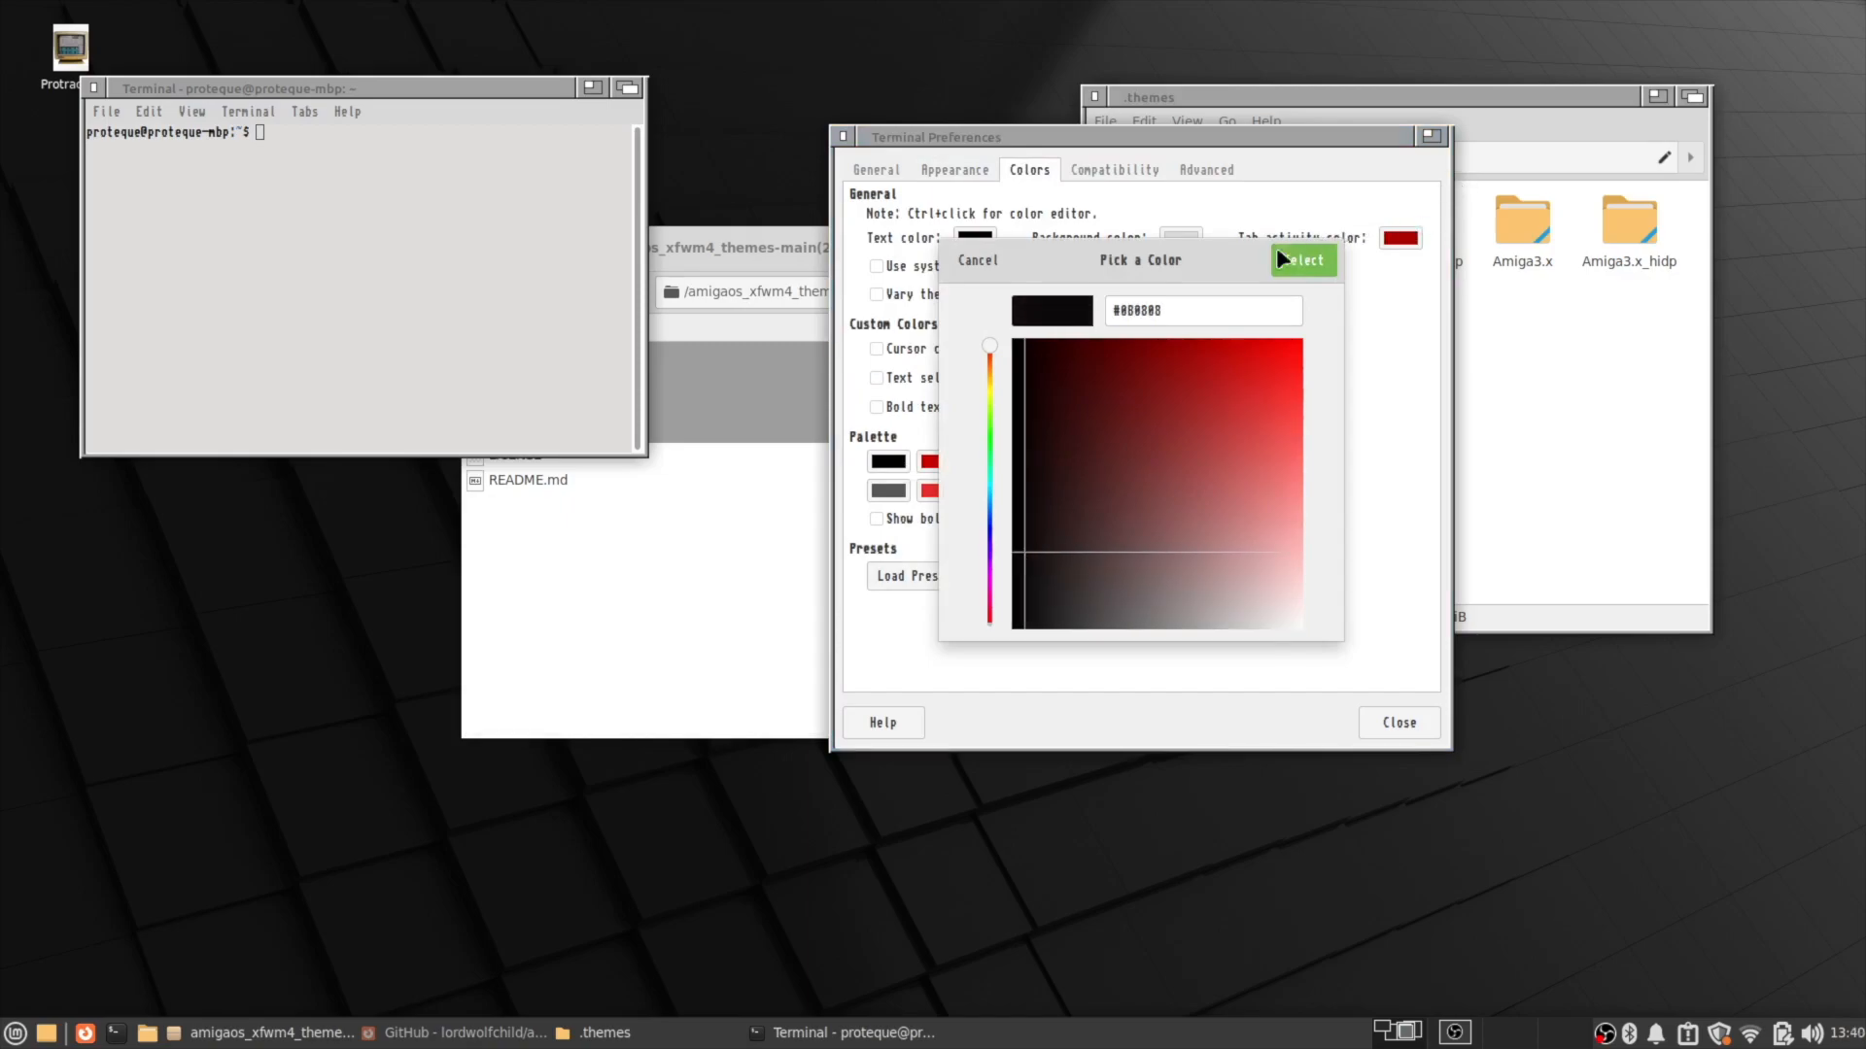
left_click(1298, 258)
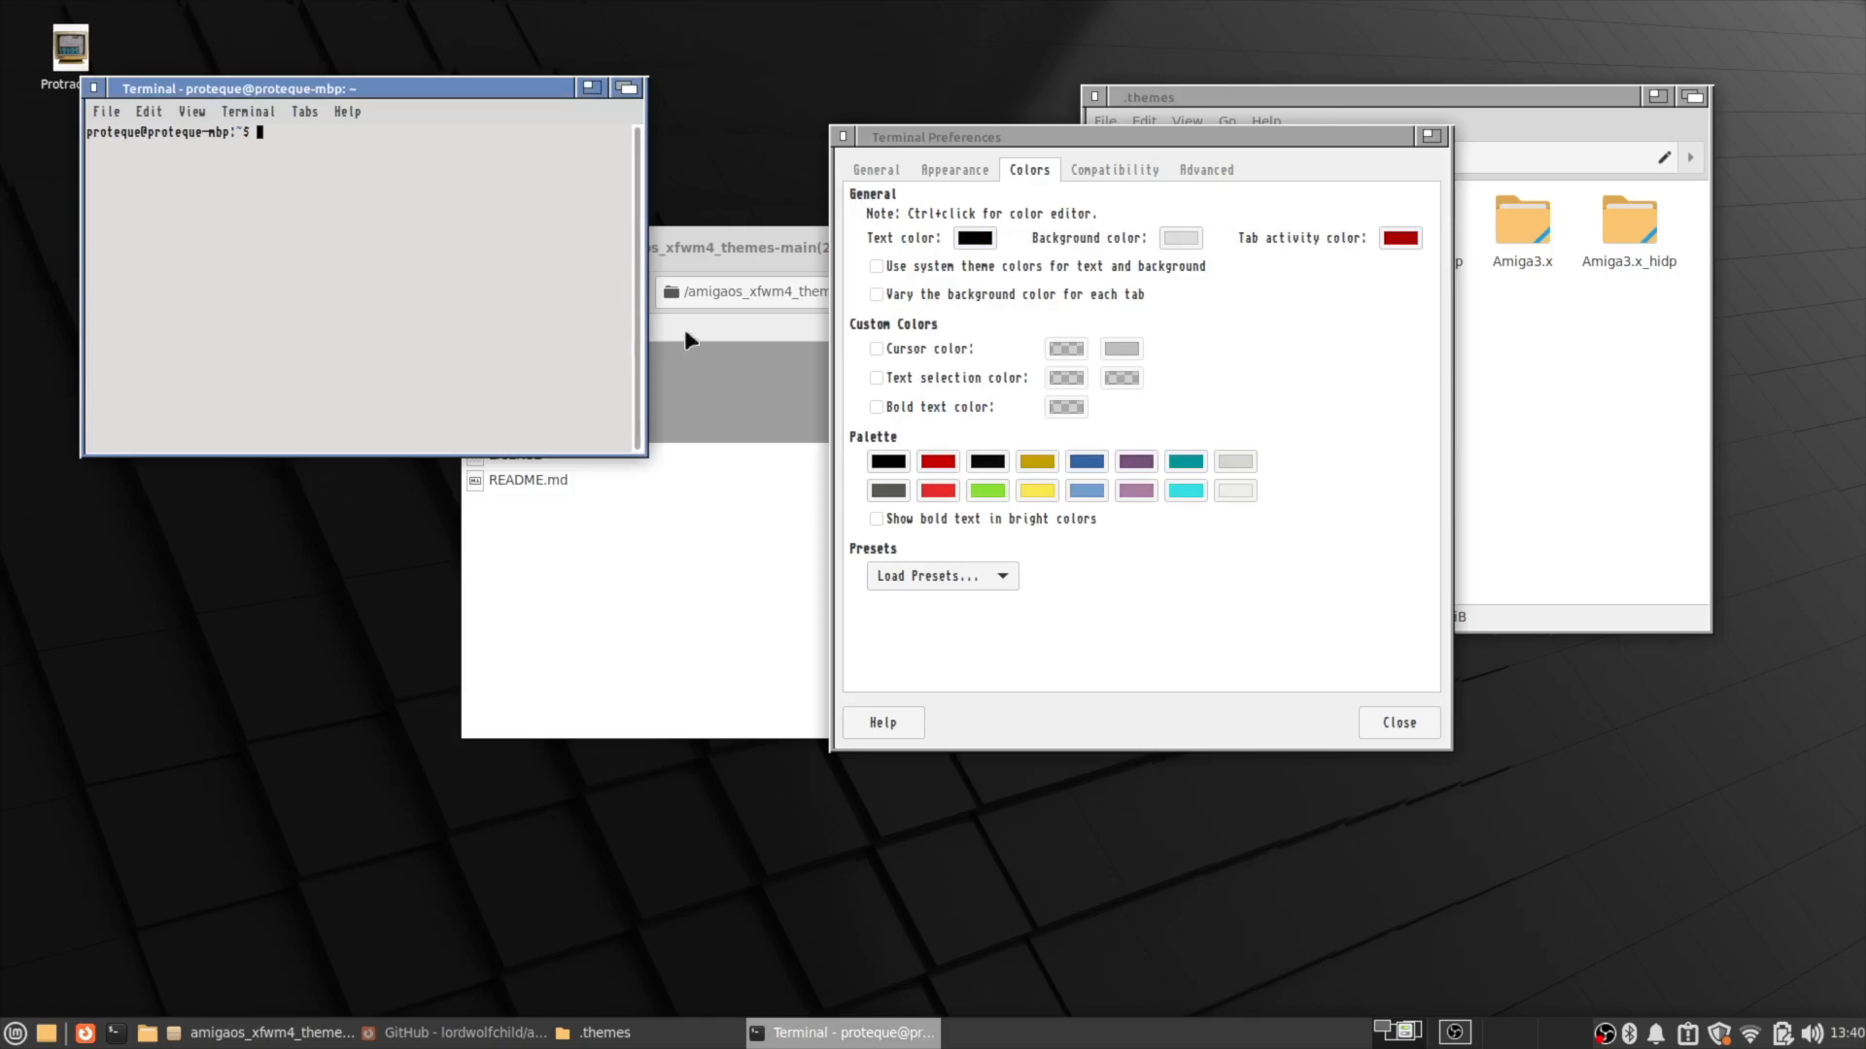
Set the terminal's text color to the very dark shade just above black and open the advanced terminal preferences.
left_click(975, 238)
left_click(1346, 463)
left_click(1368, 307)
left_click(1206, 170)
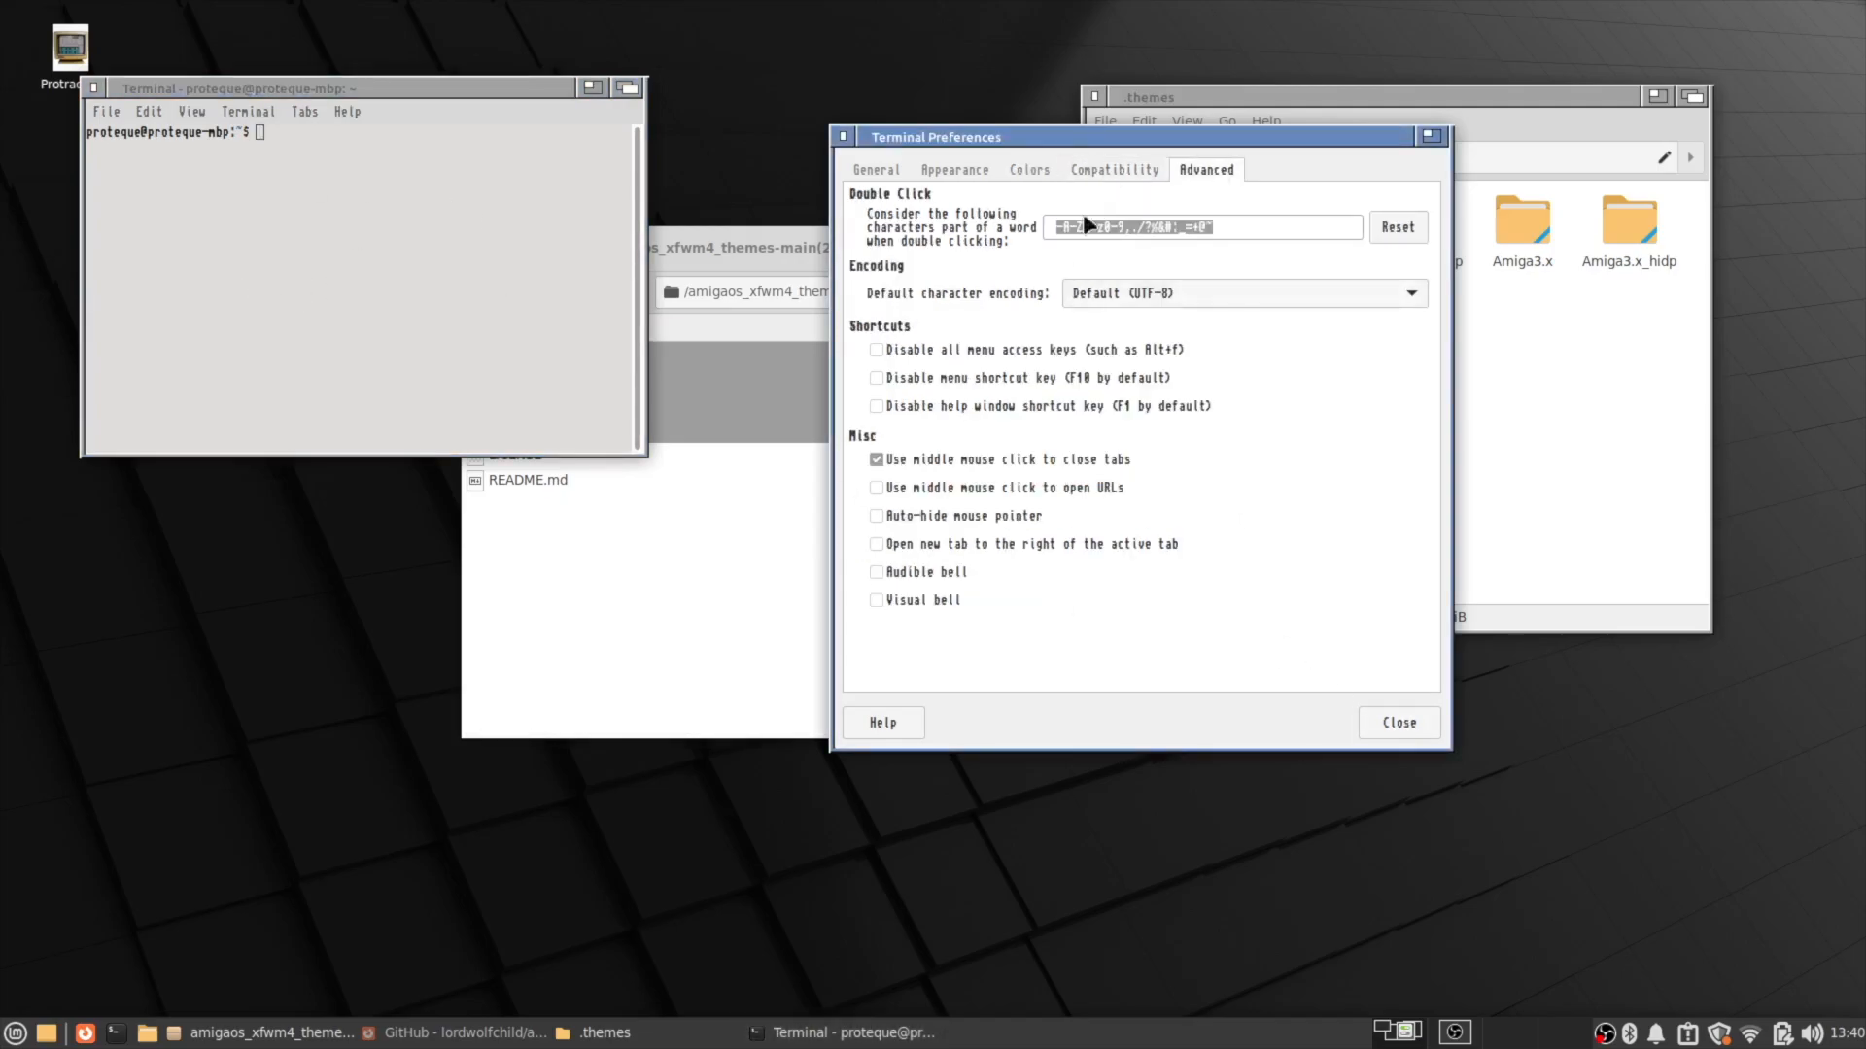
Disable the terminal's scrollbar in its general preferences, reposition the terminal window and close the preferences.
left_click(1125, 171)
left_click(1033, 167)
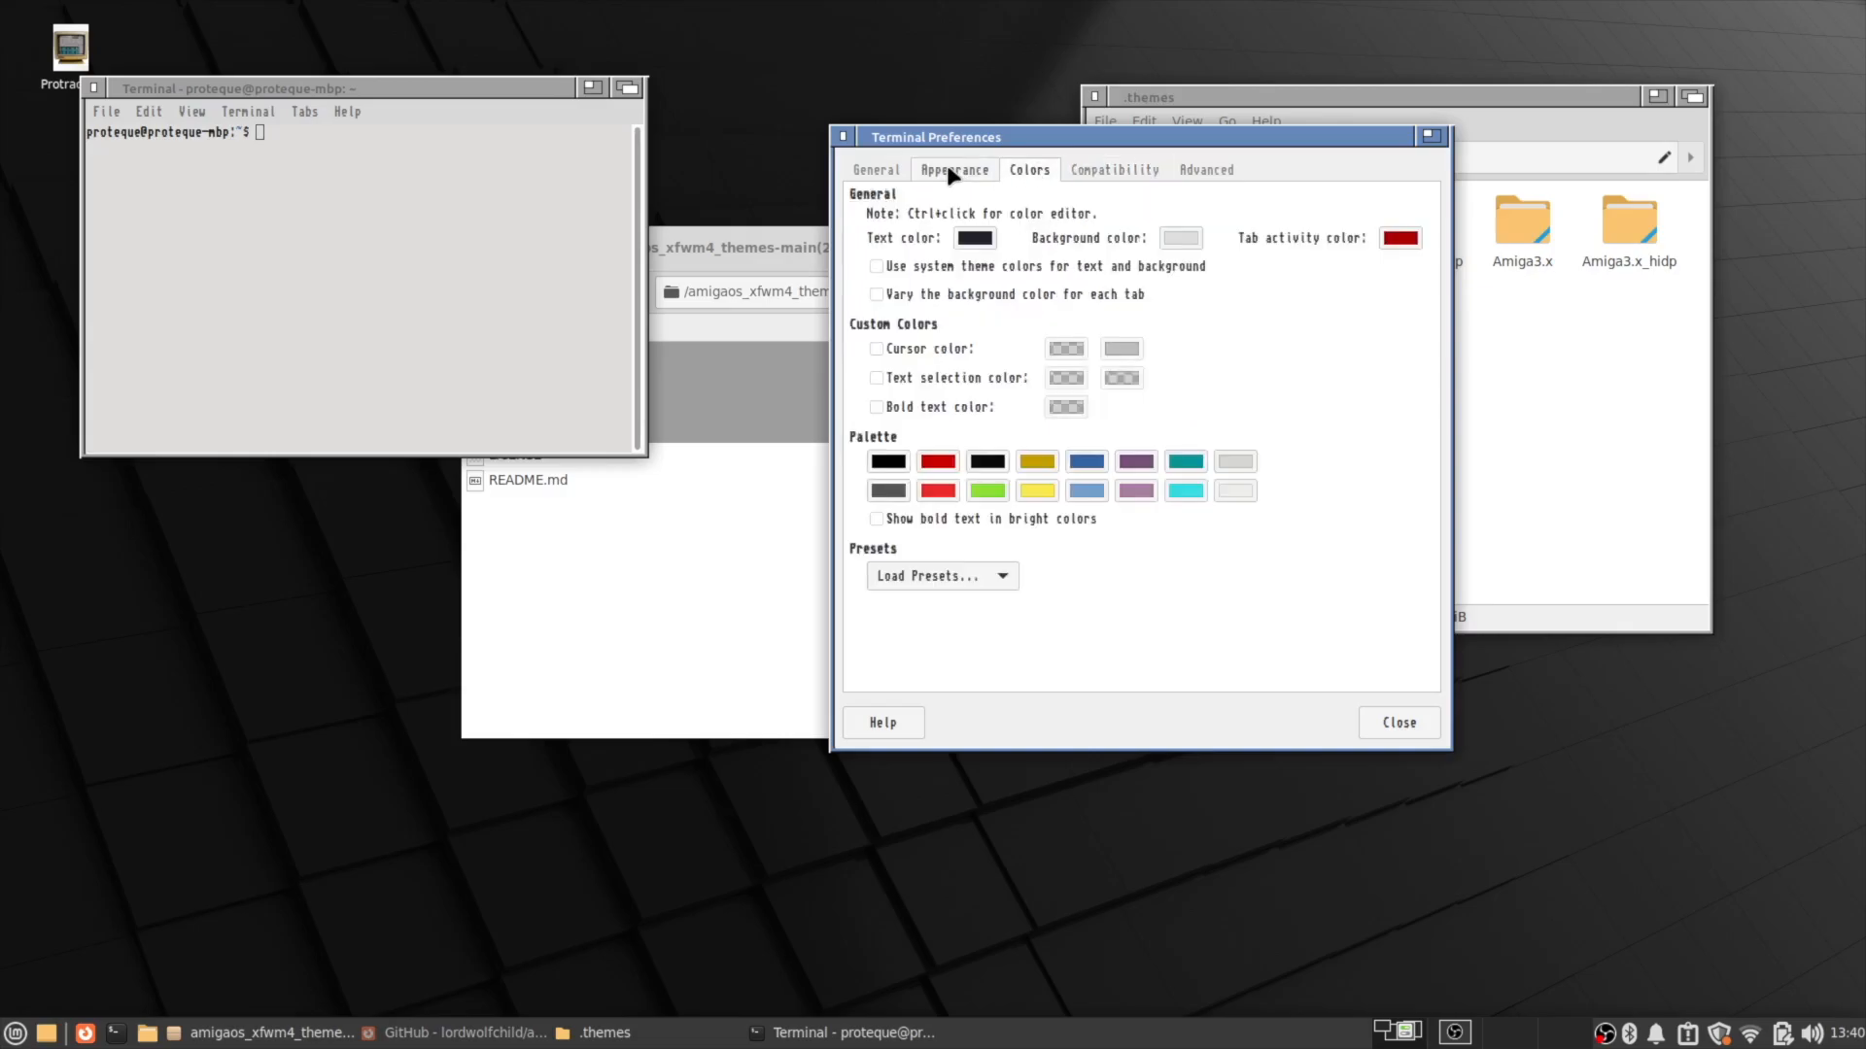
left_click(952, 173)
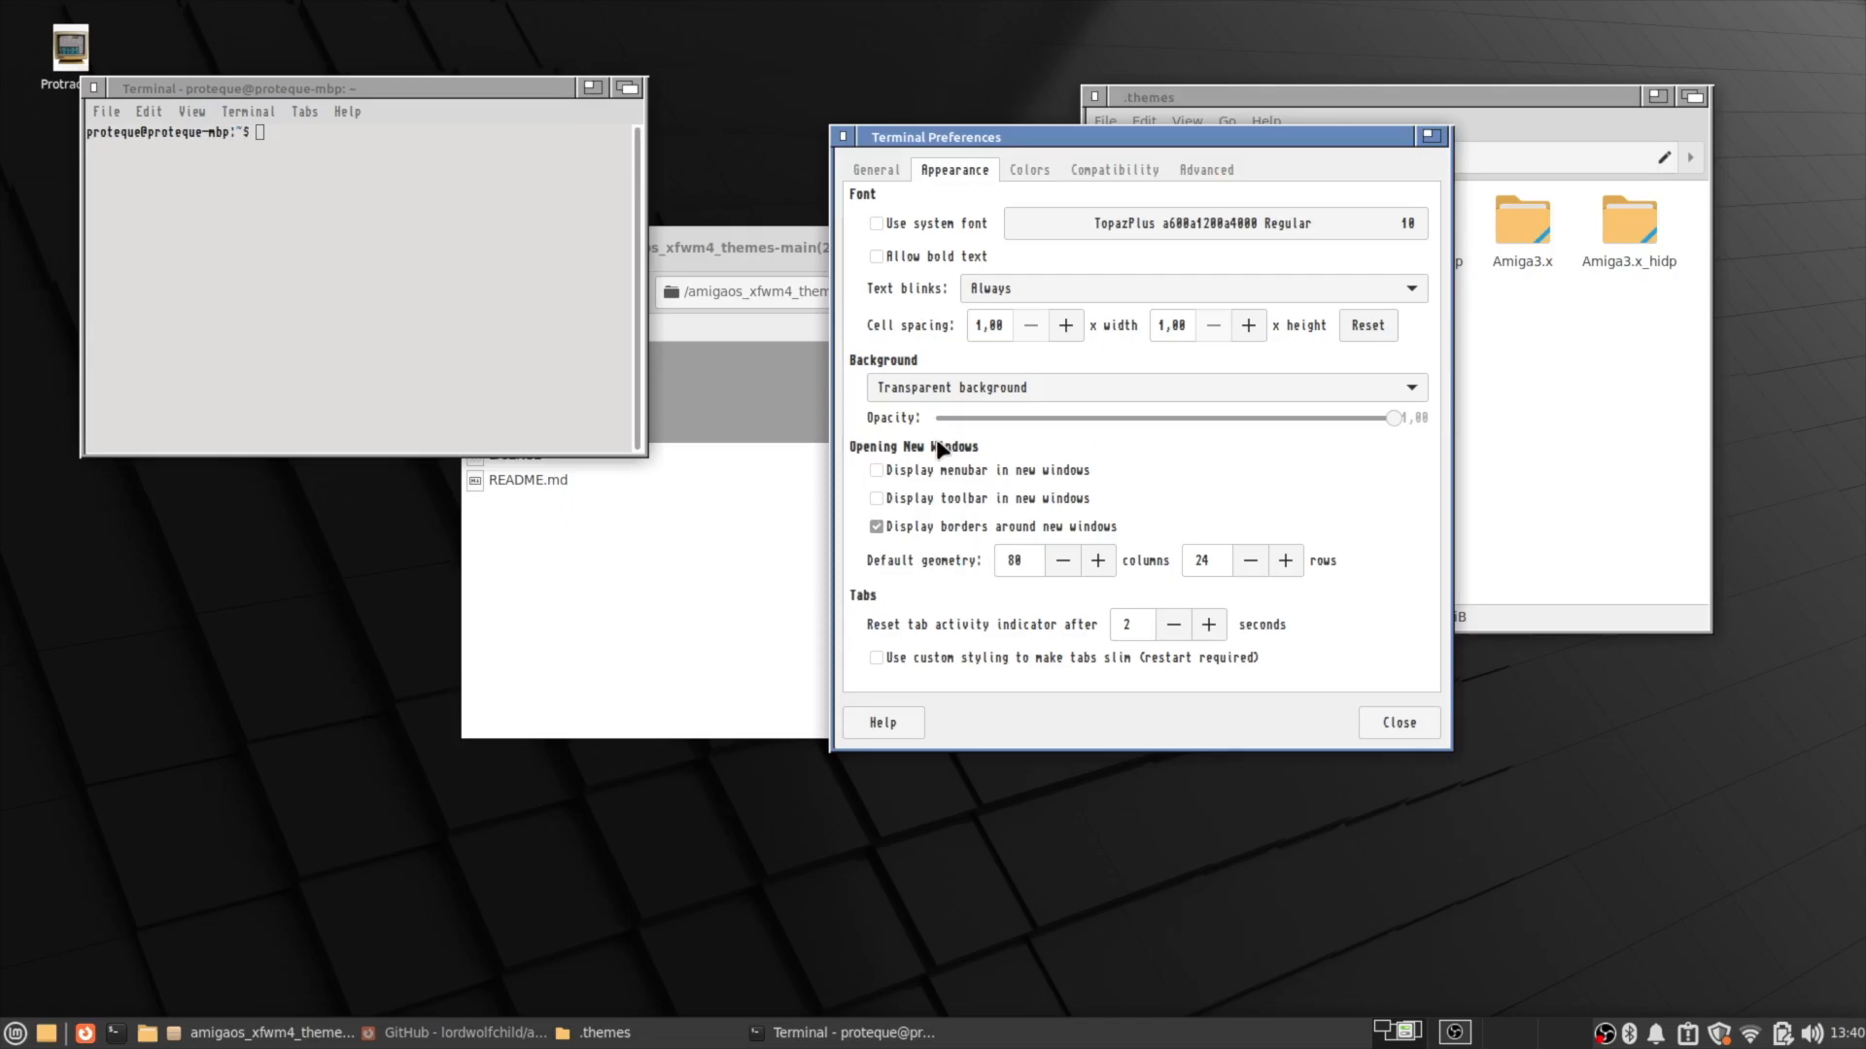
left_click(876, 171)
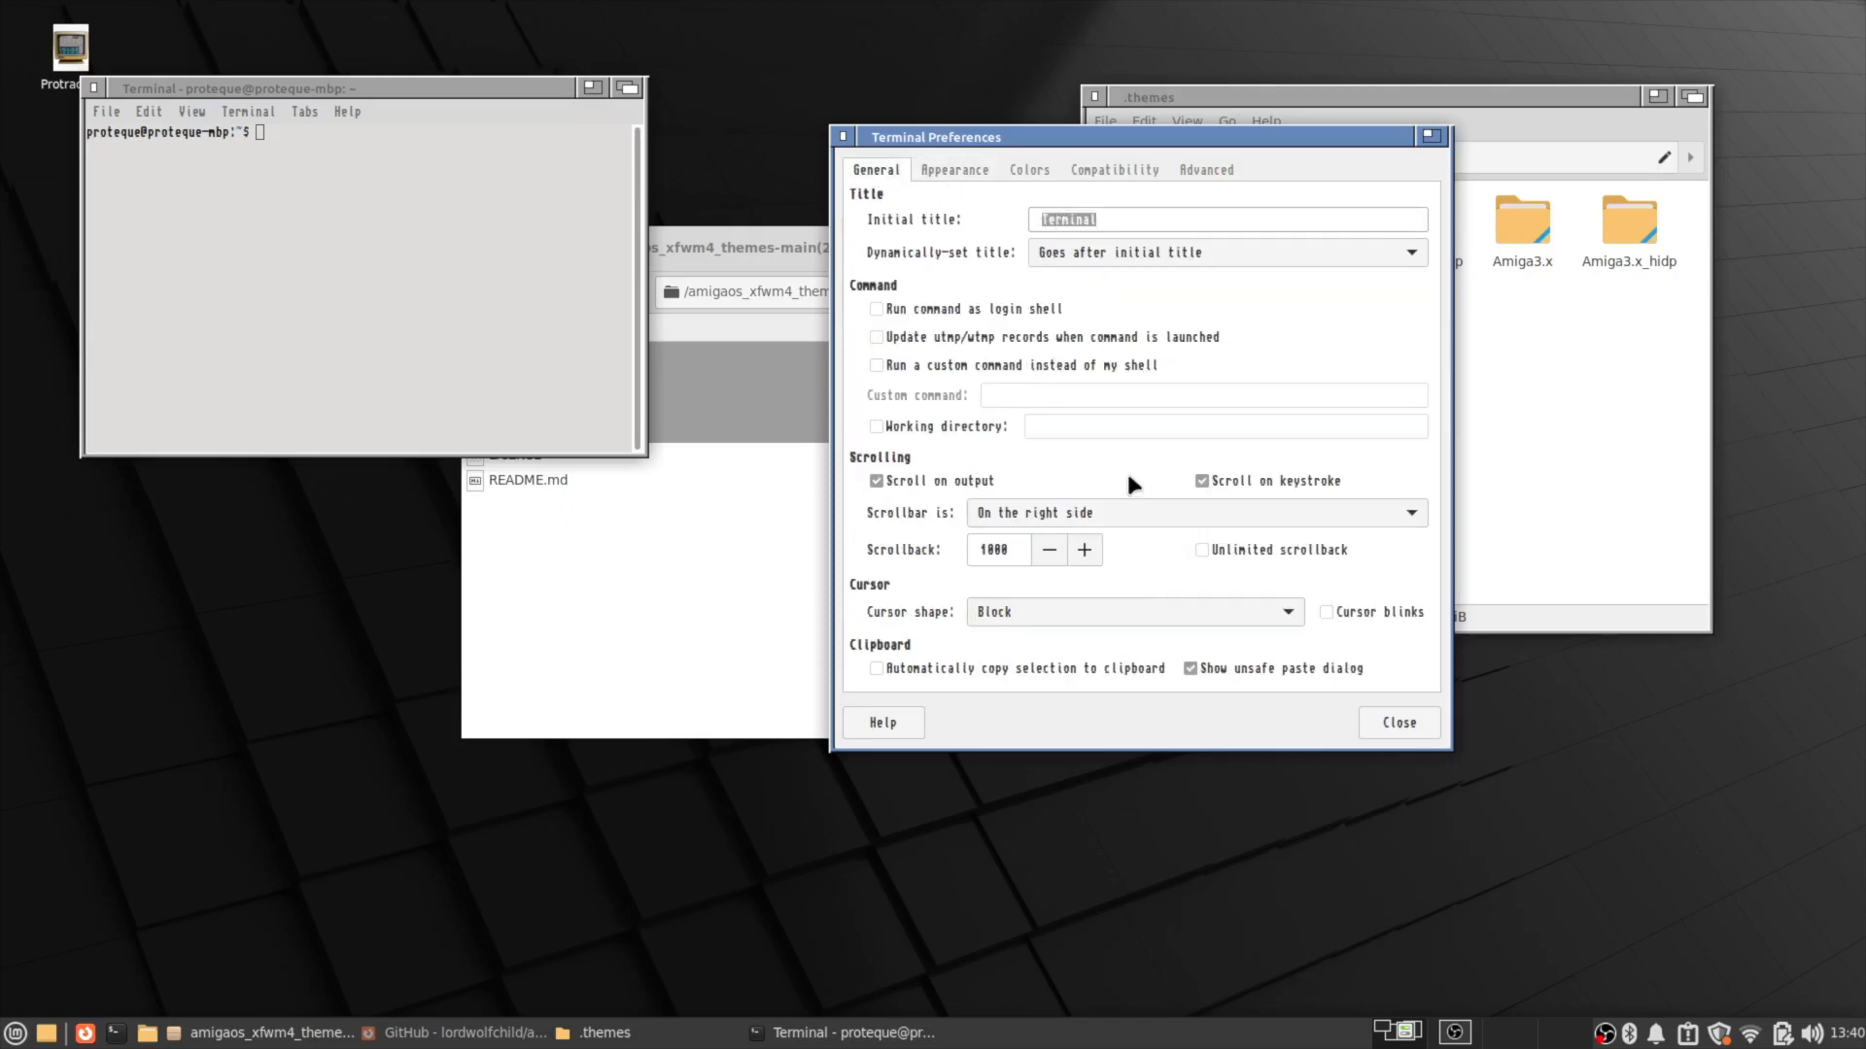
left_click(1006, 507)
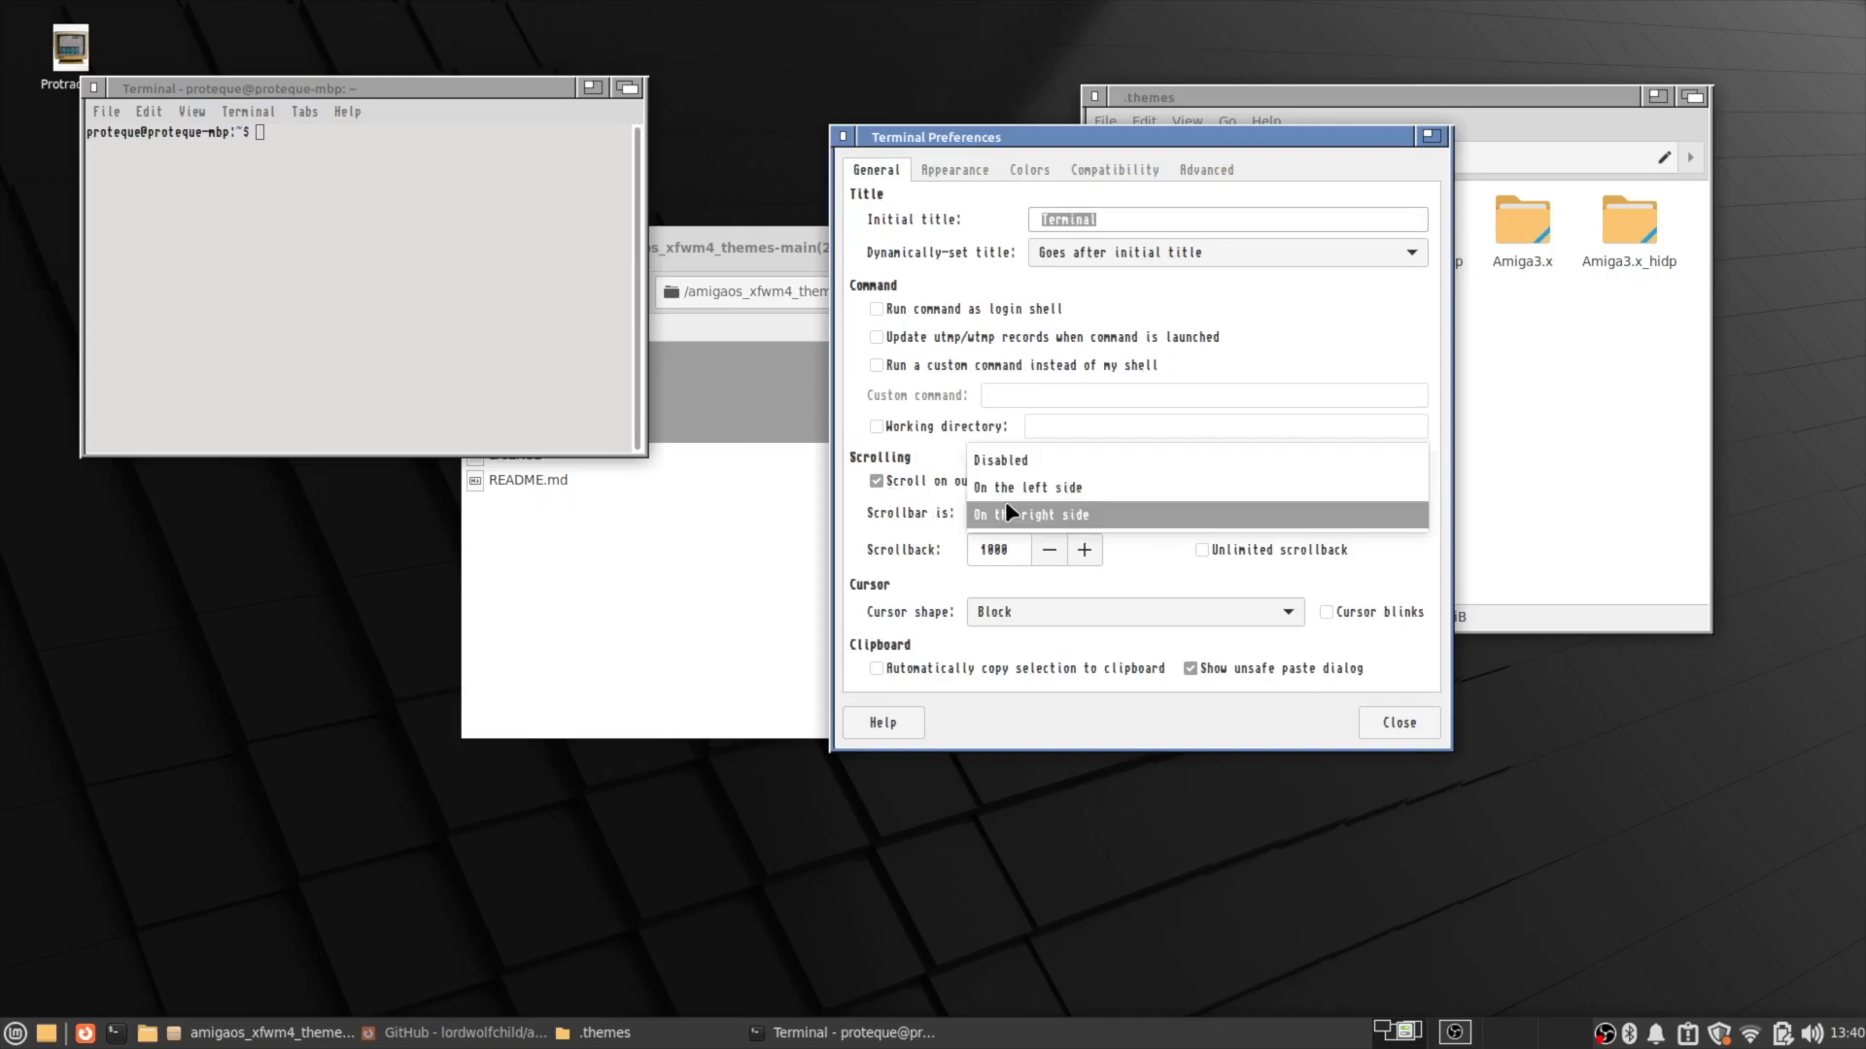
left_click(1013, 457)
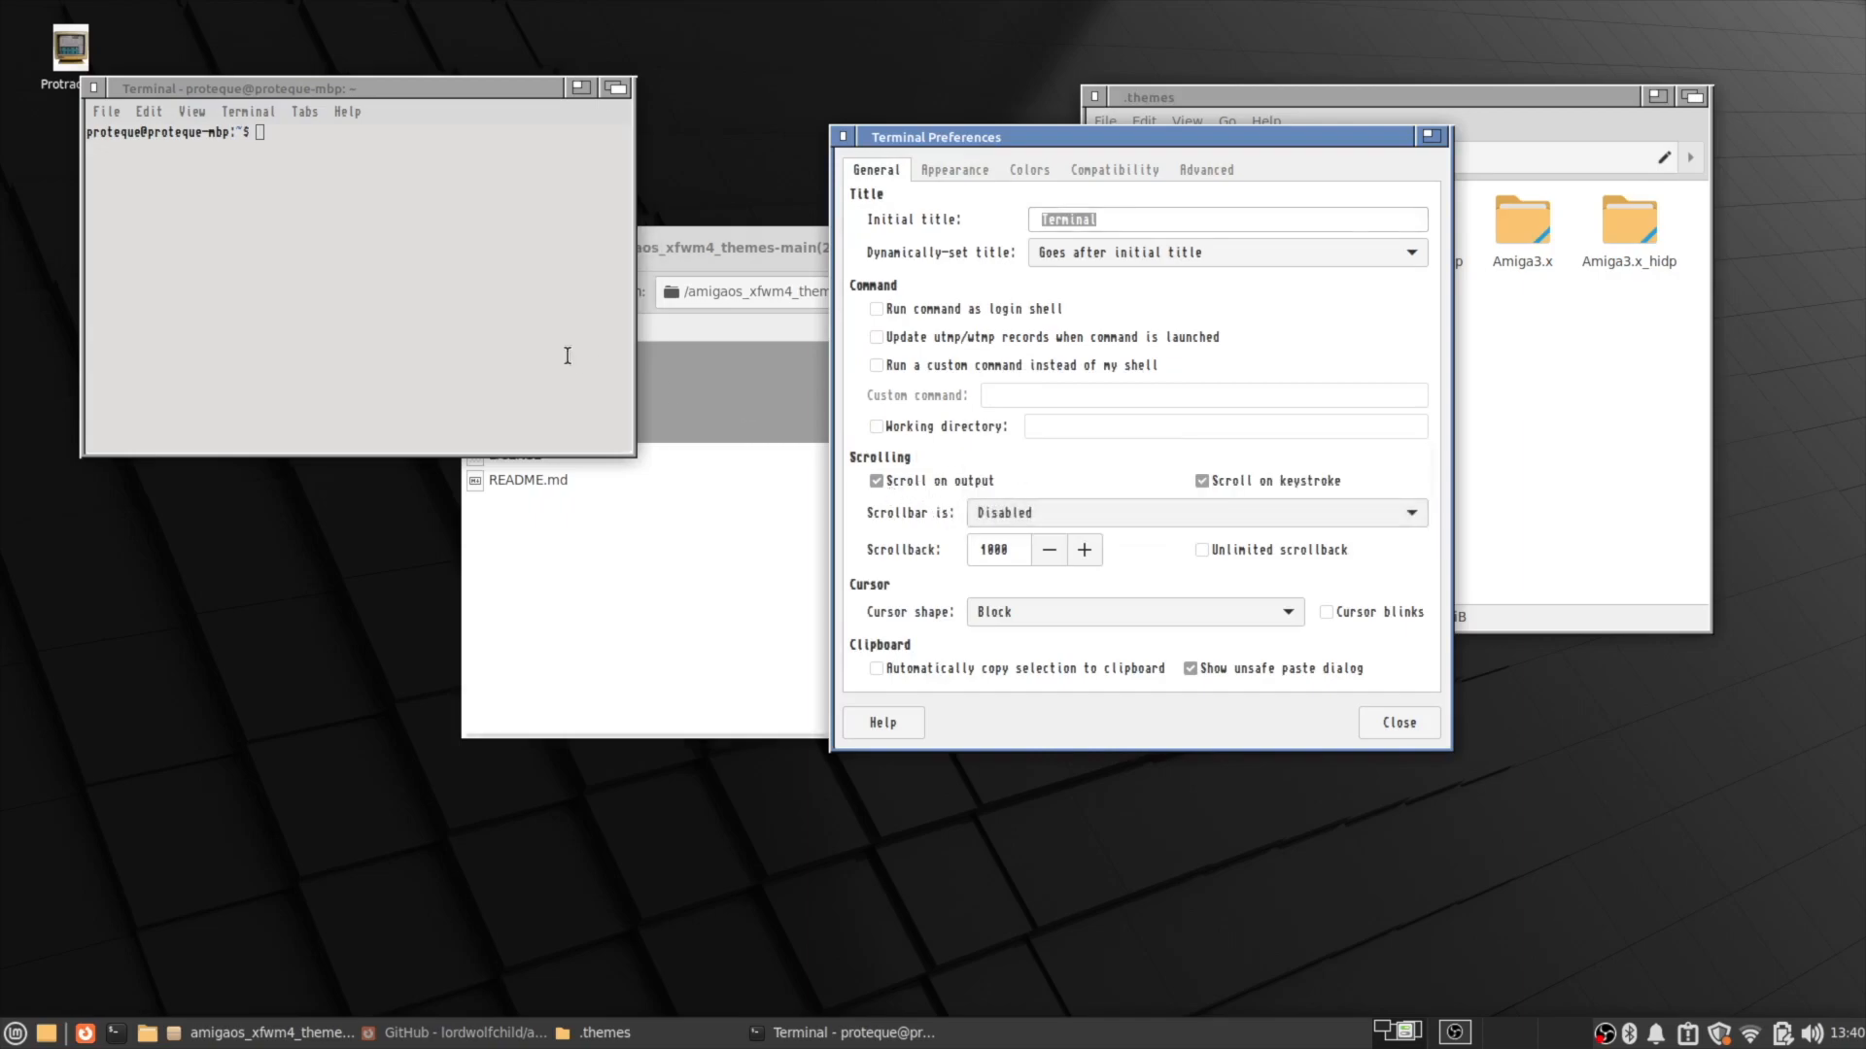
left_click_drag(623, 53, 624, 53)
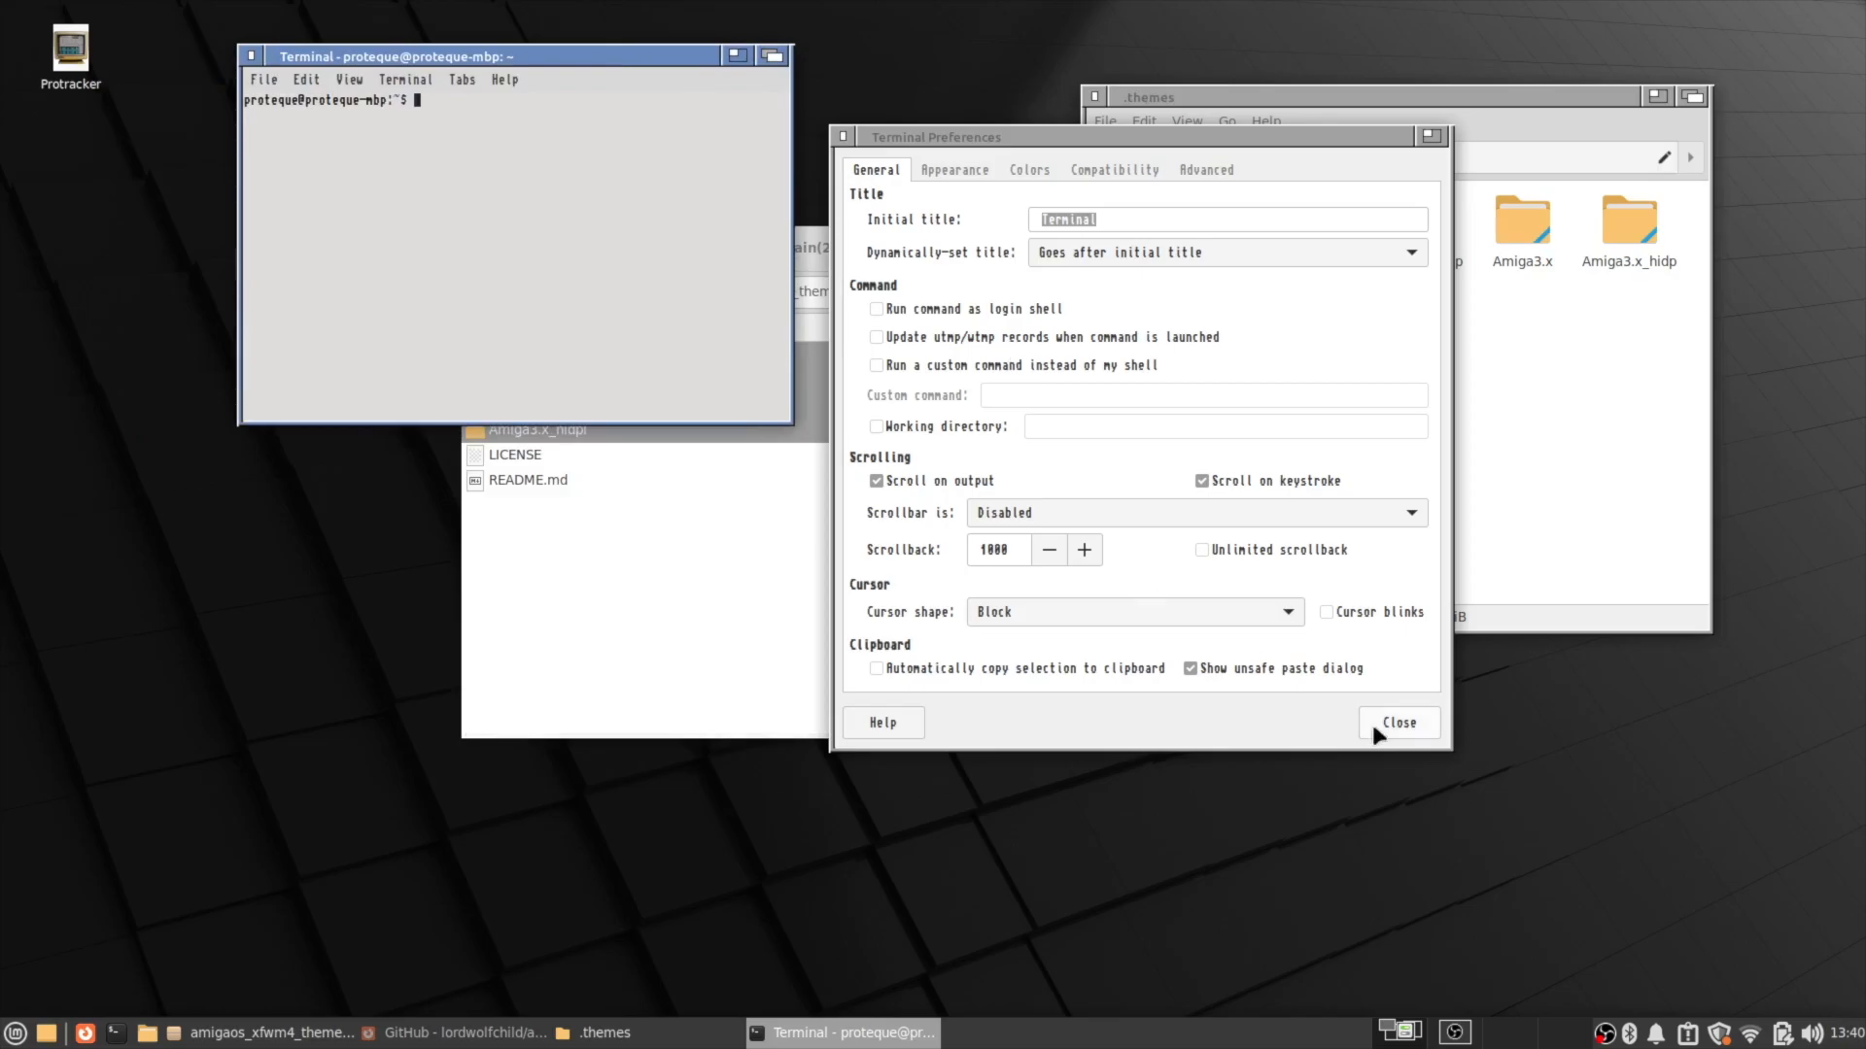
left_click(1399, 722)
Hide the terminal's menubar and open a second terminal window placed below the first one.
left_click(360, 80)
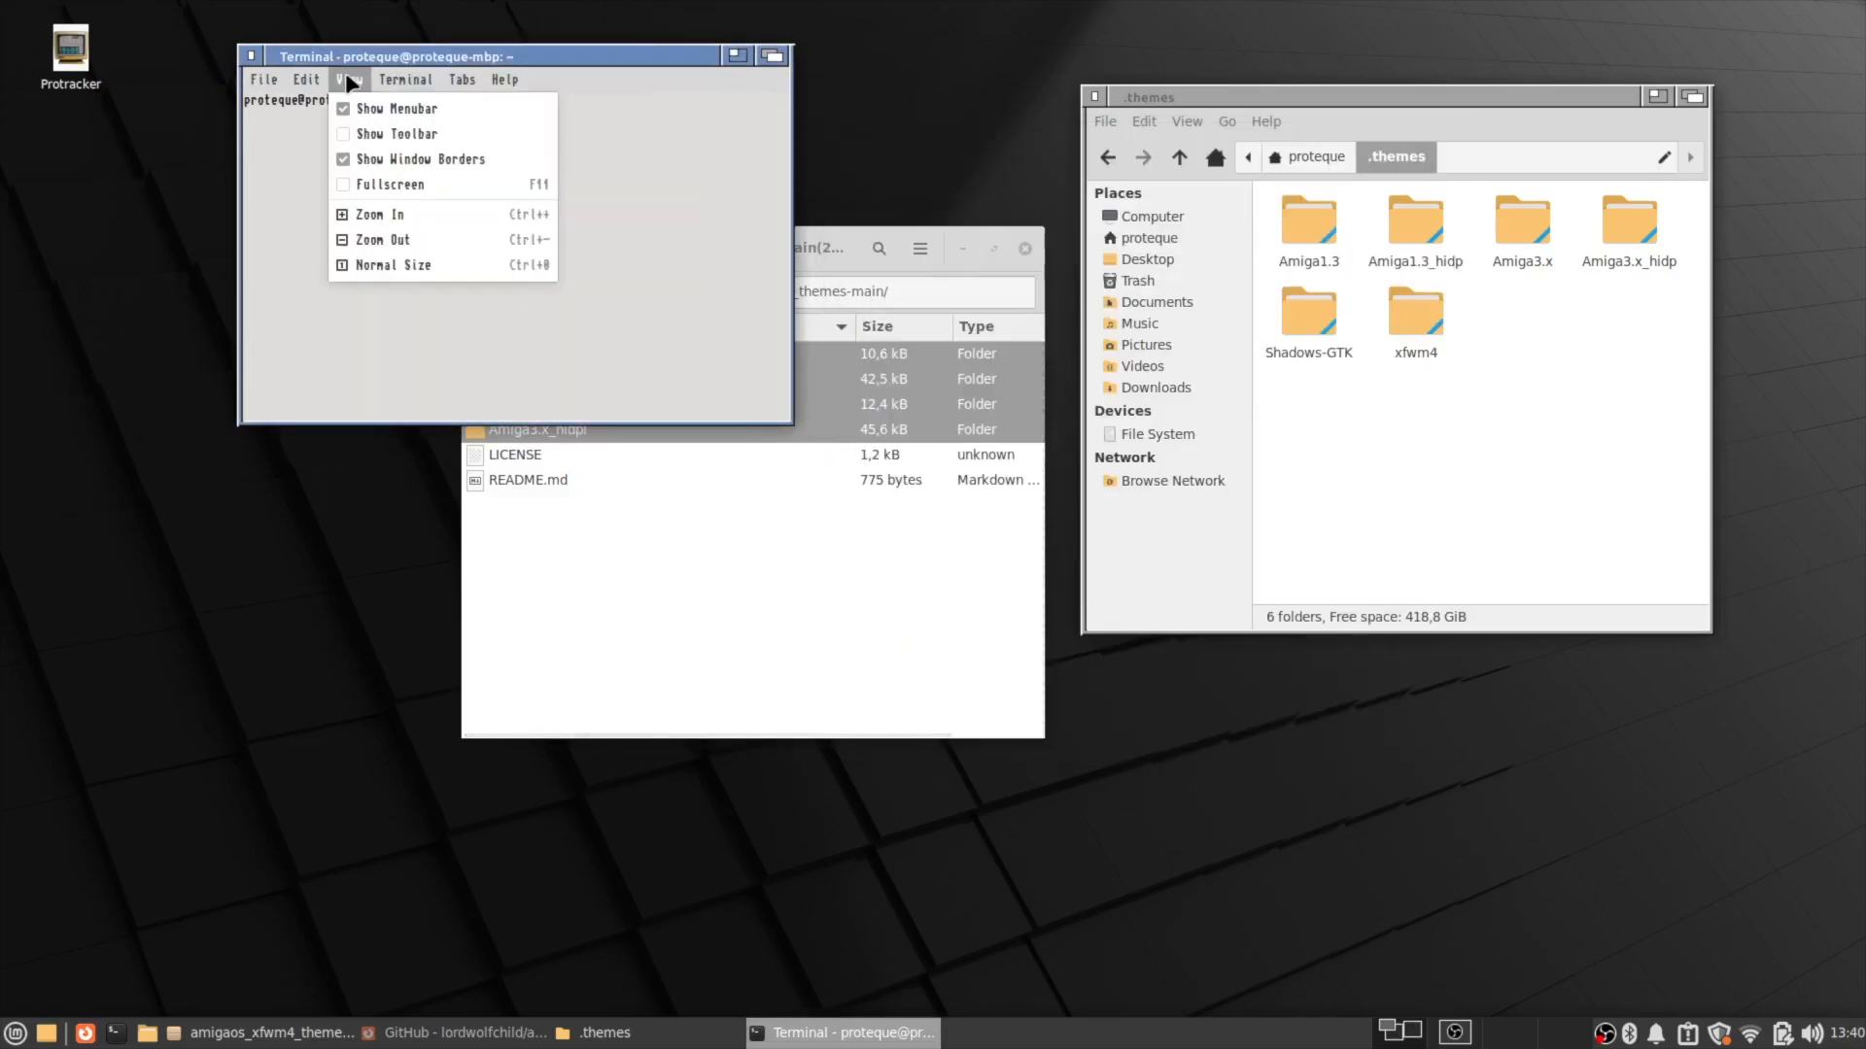
left_click(370, 109)
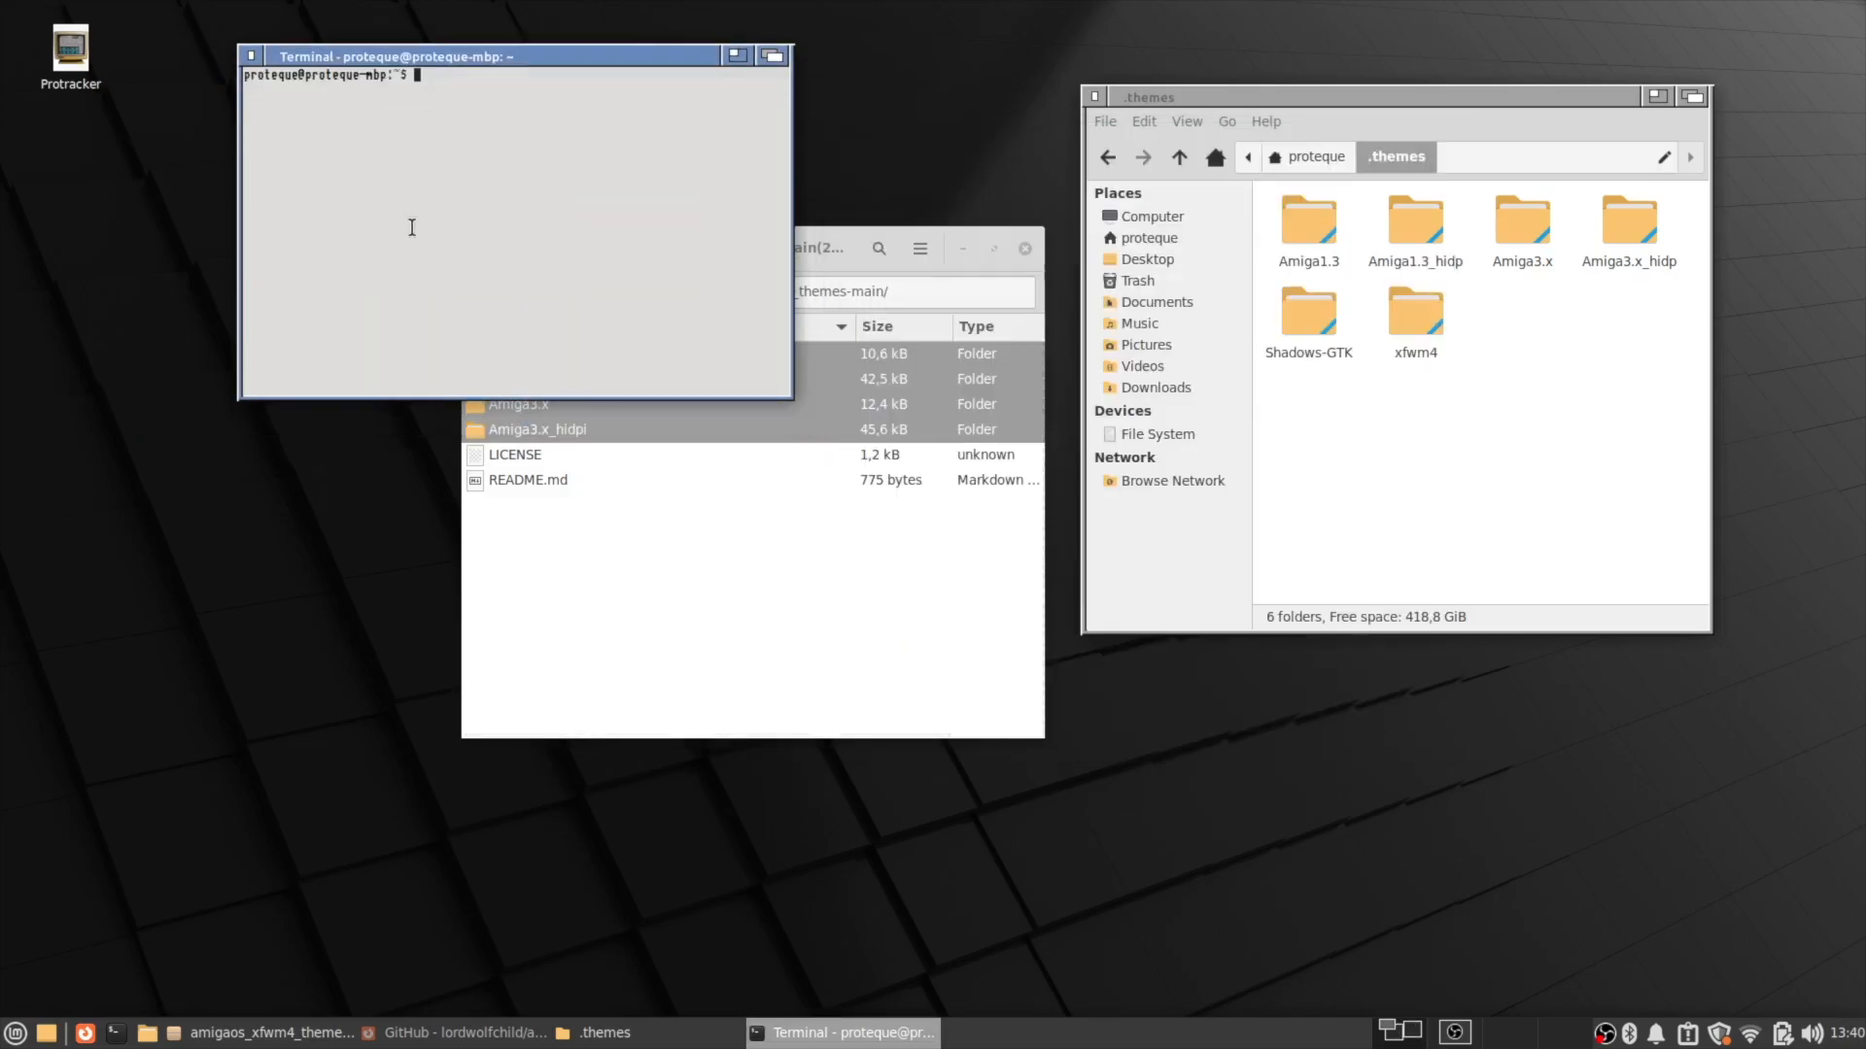
left_click_drag(570, 56, 493, 141)
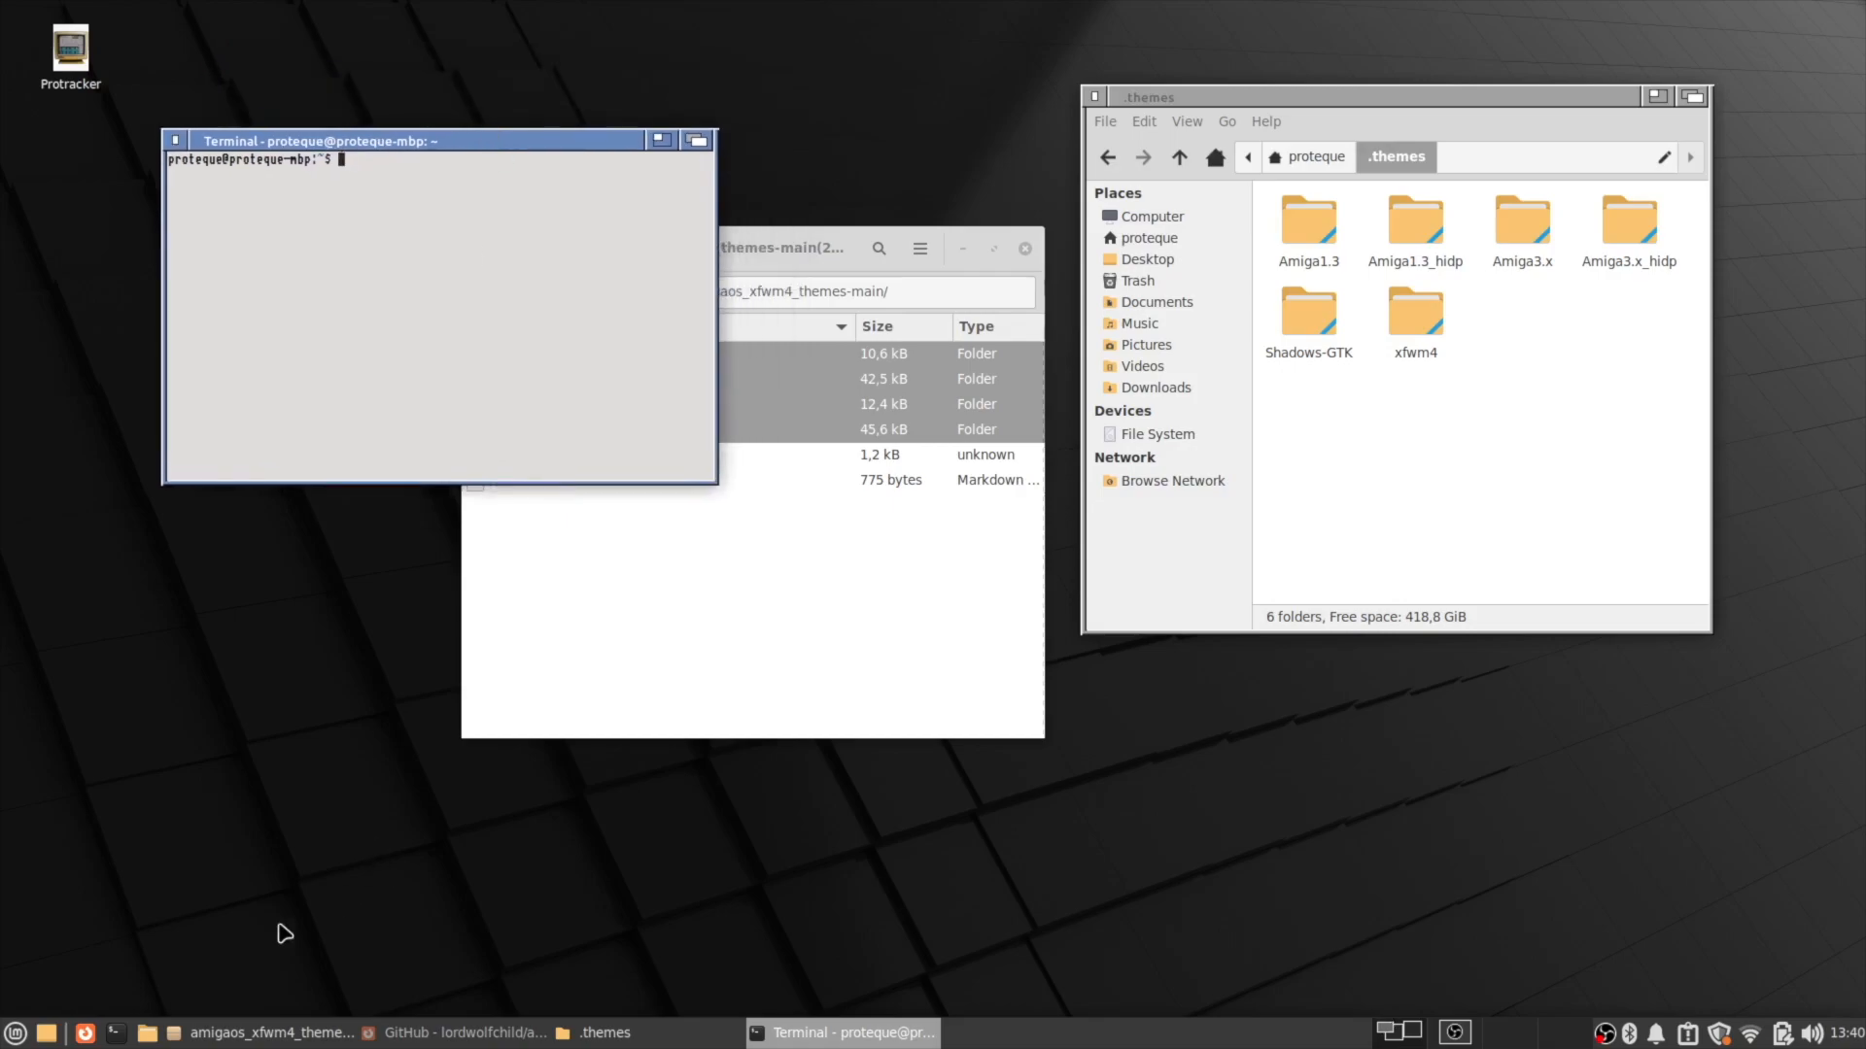
left_click(116, 1032)
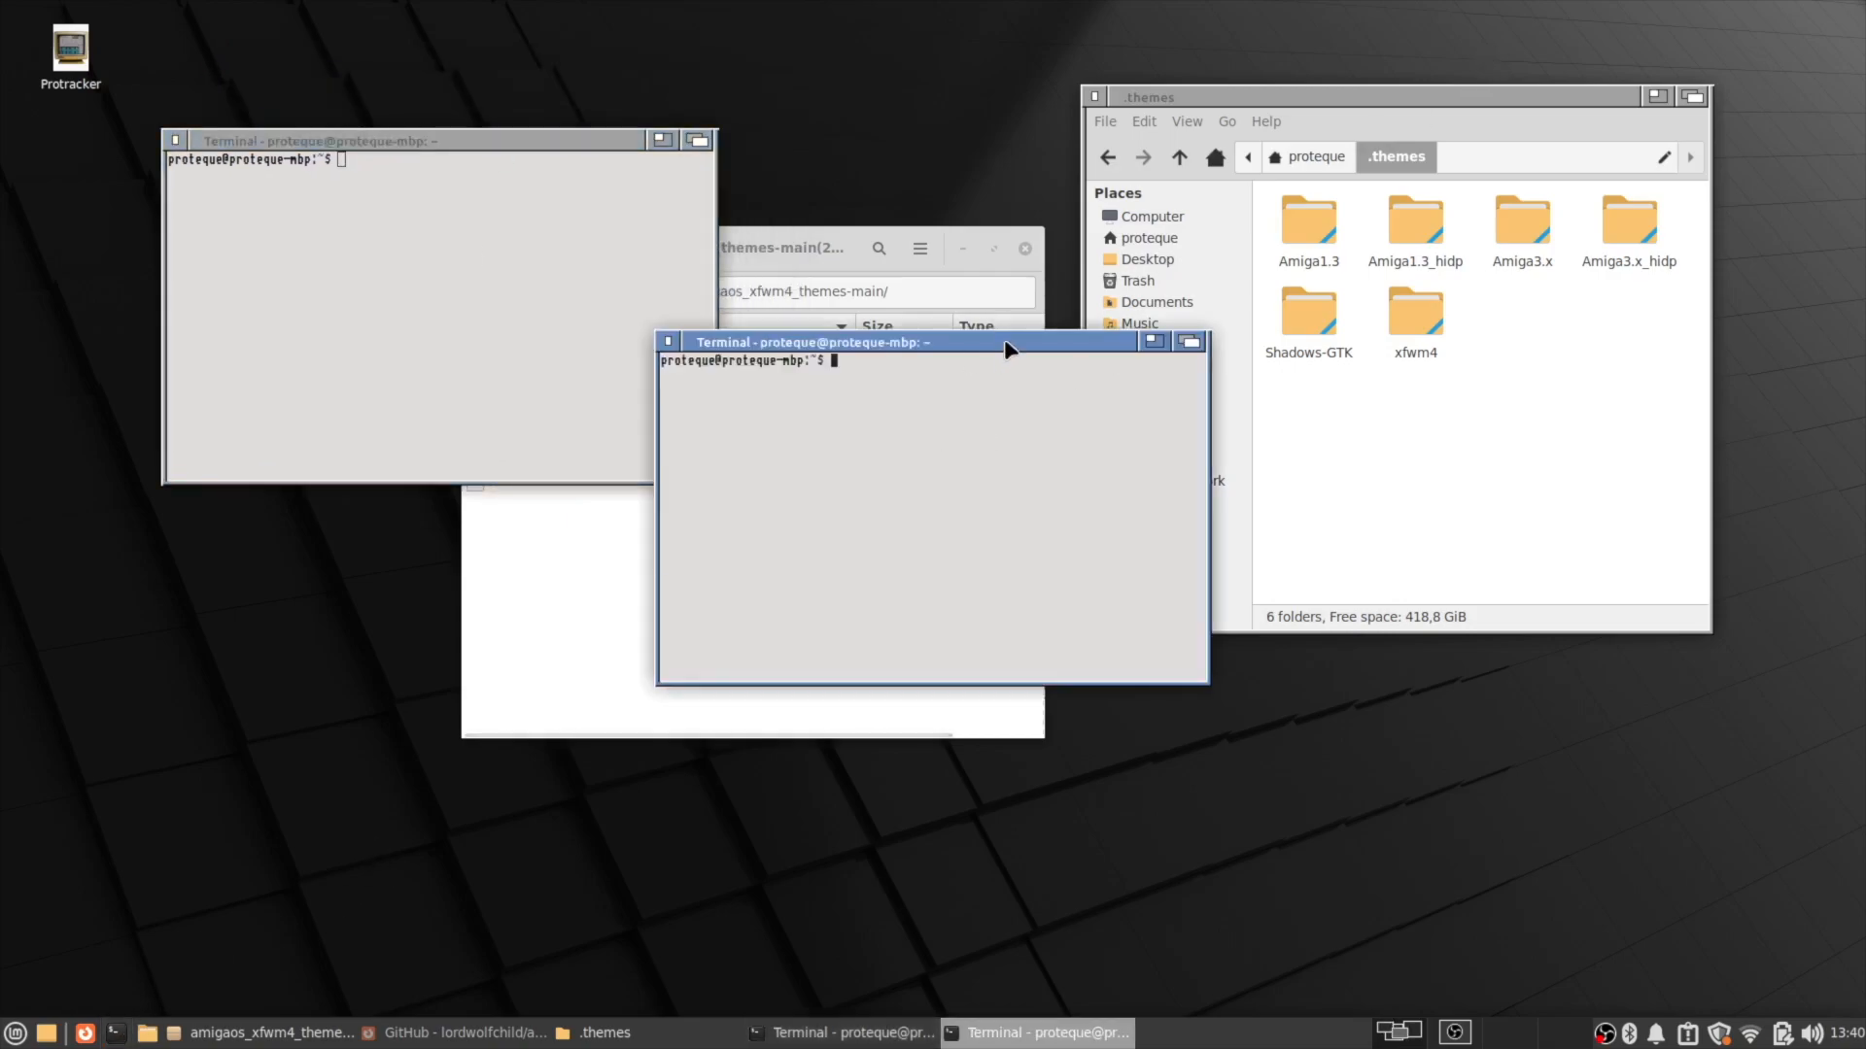
left_click_drag(1006, 348, 554, 578)
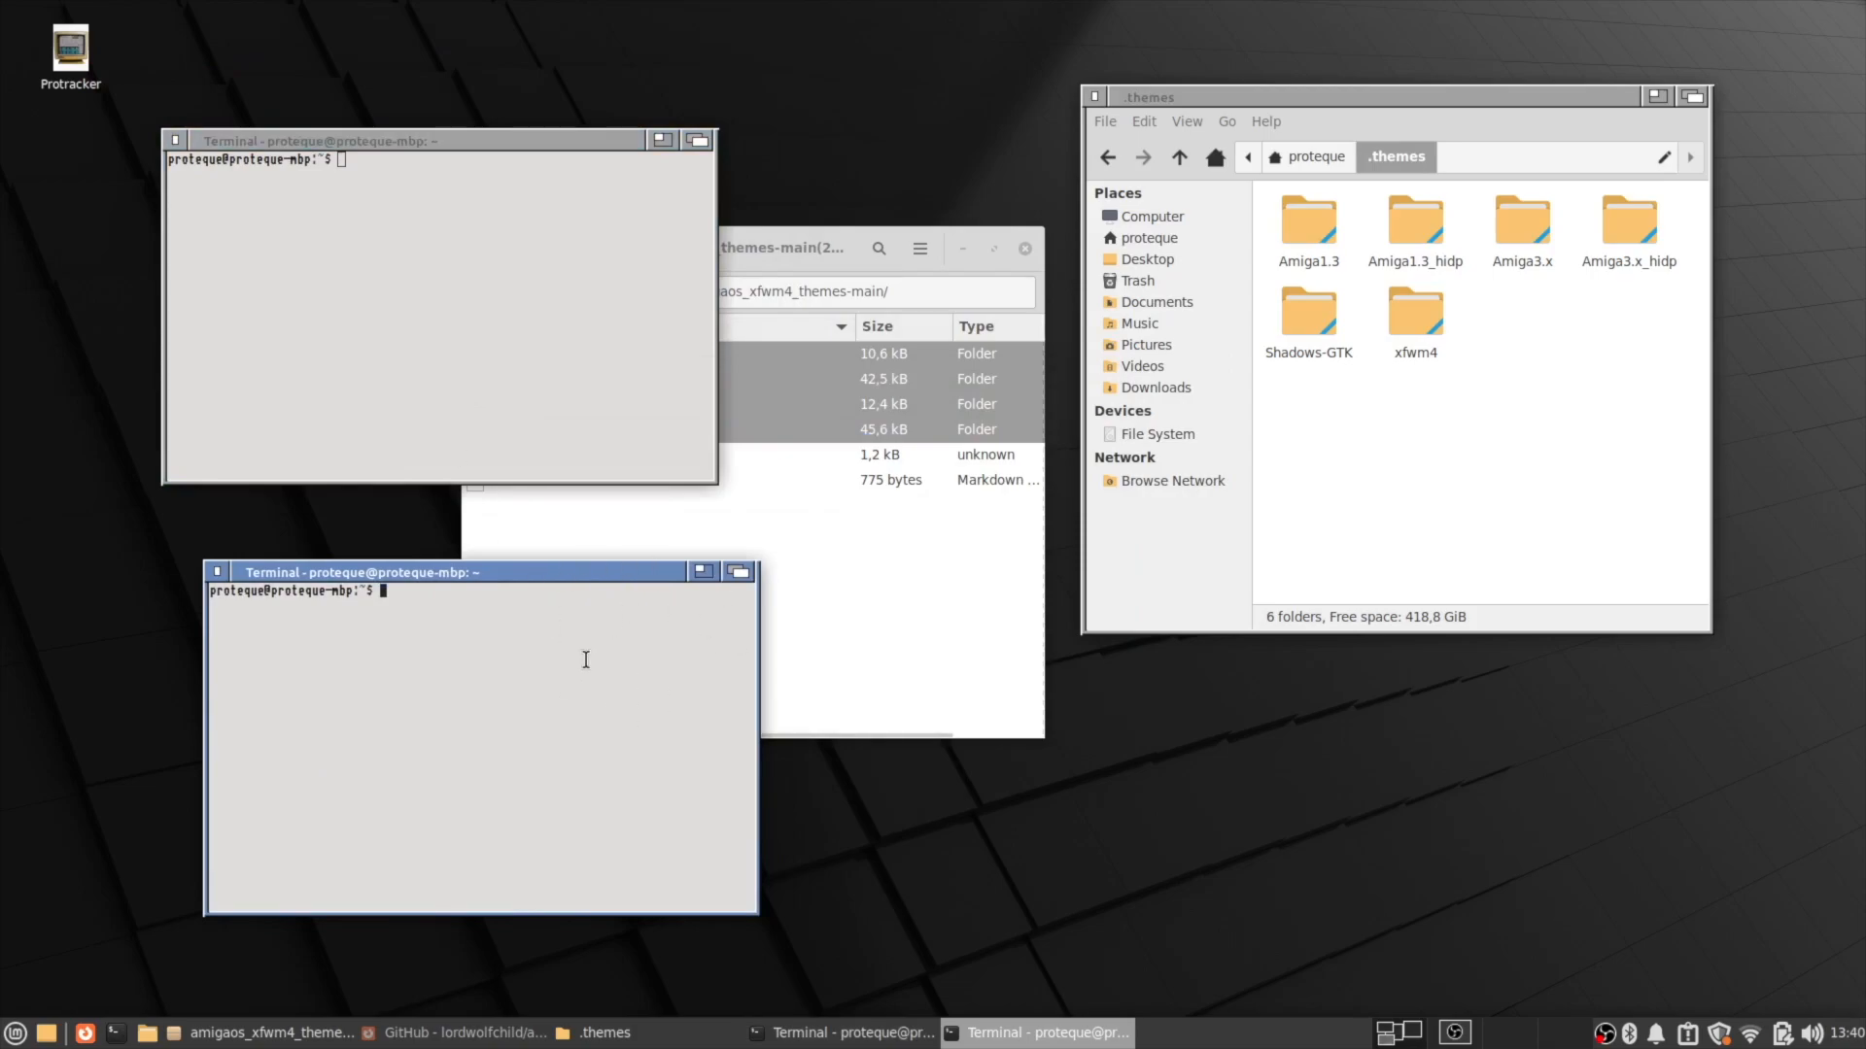
Switch to Firefox, open the Amiga Classic Red mouse pointer page linked in the README and review its enlarged preview and description.
left_click(425, 1036)
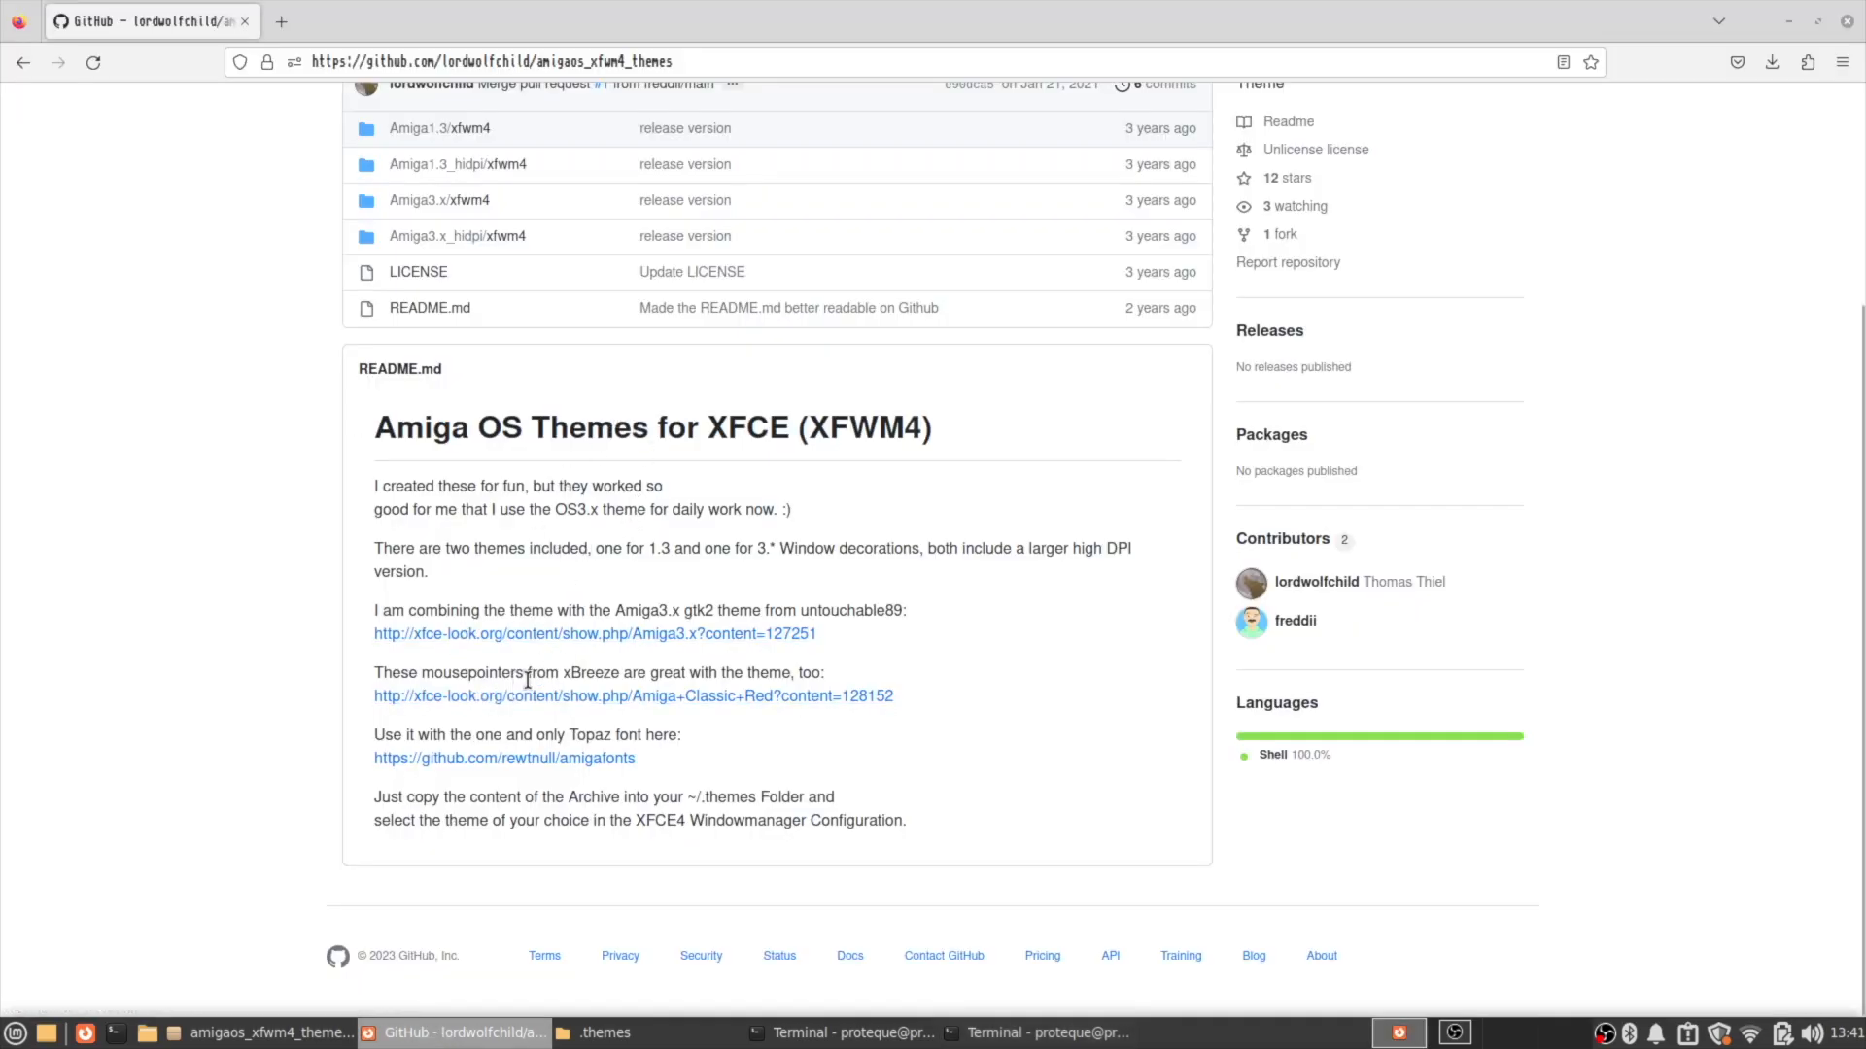
left_click(485, 700)
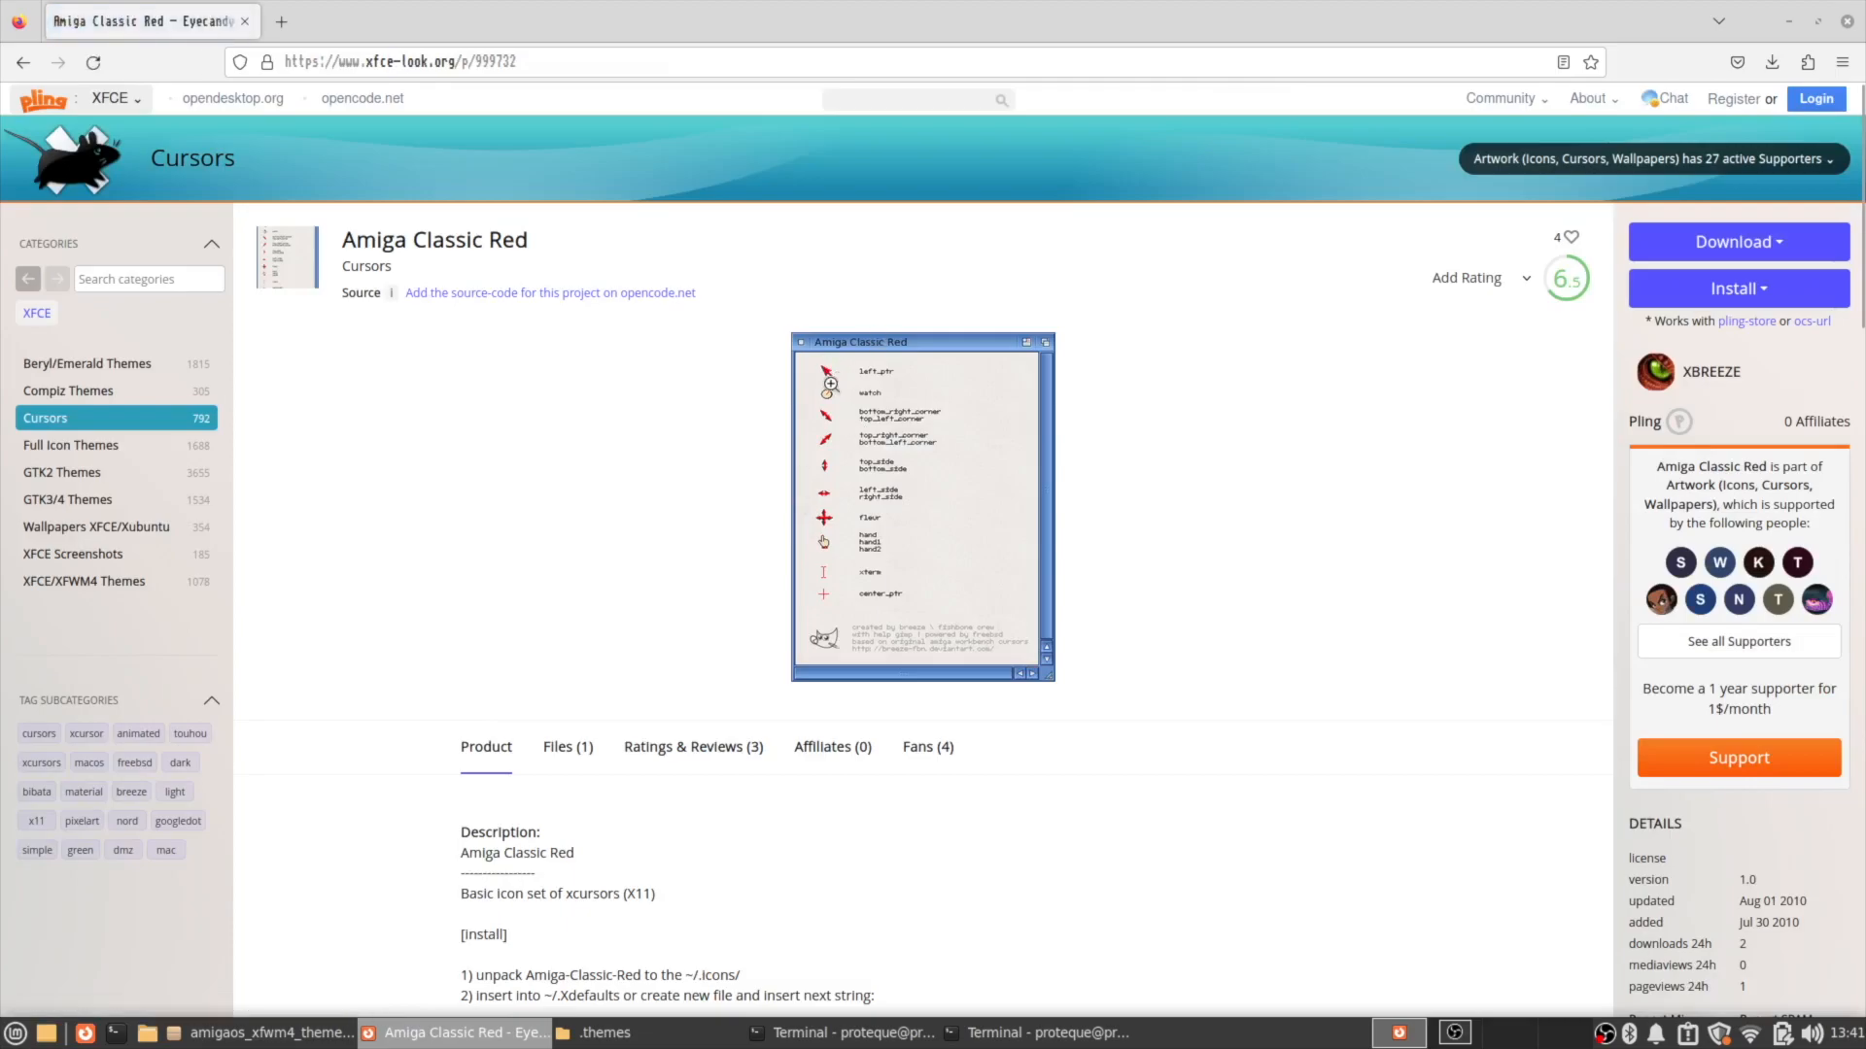
left_click(827, 373)
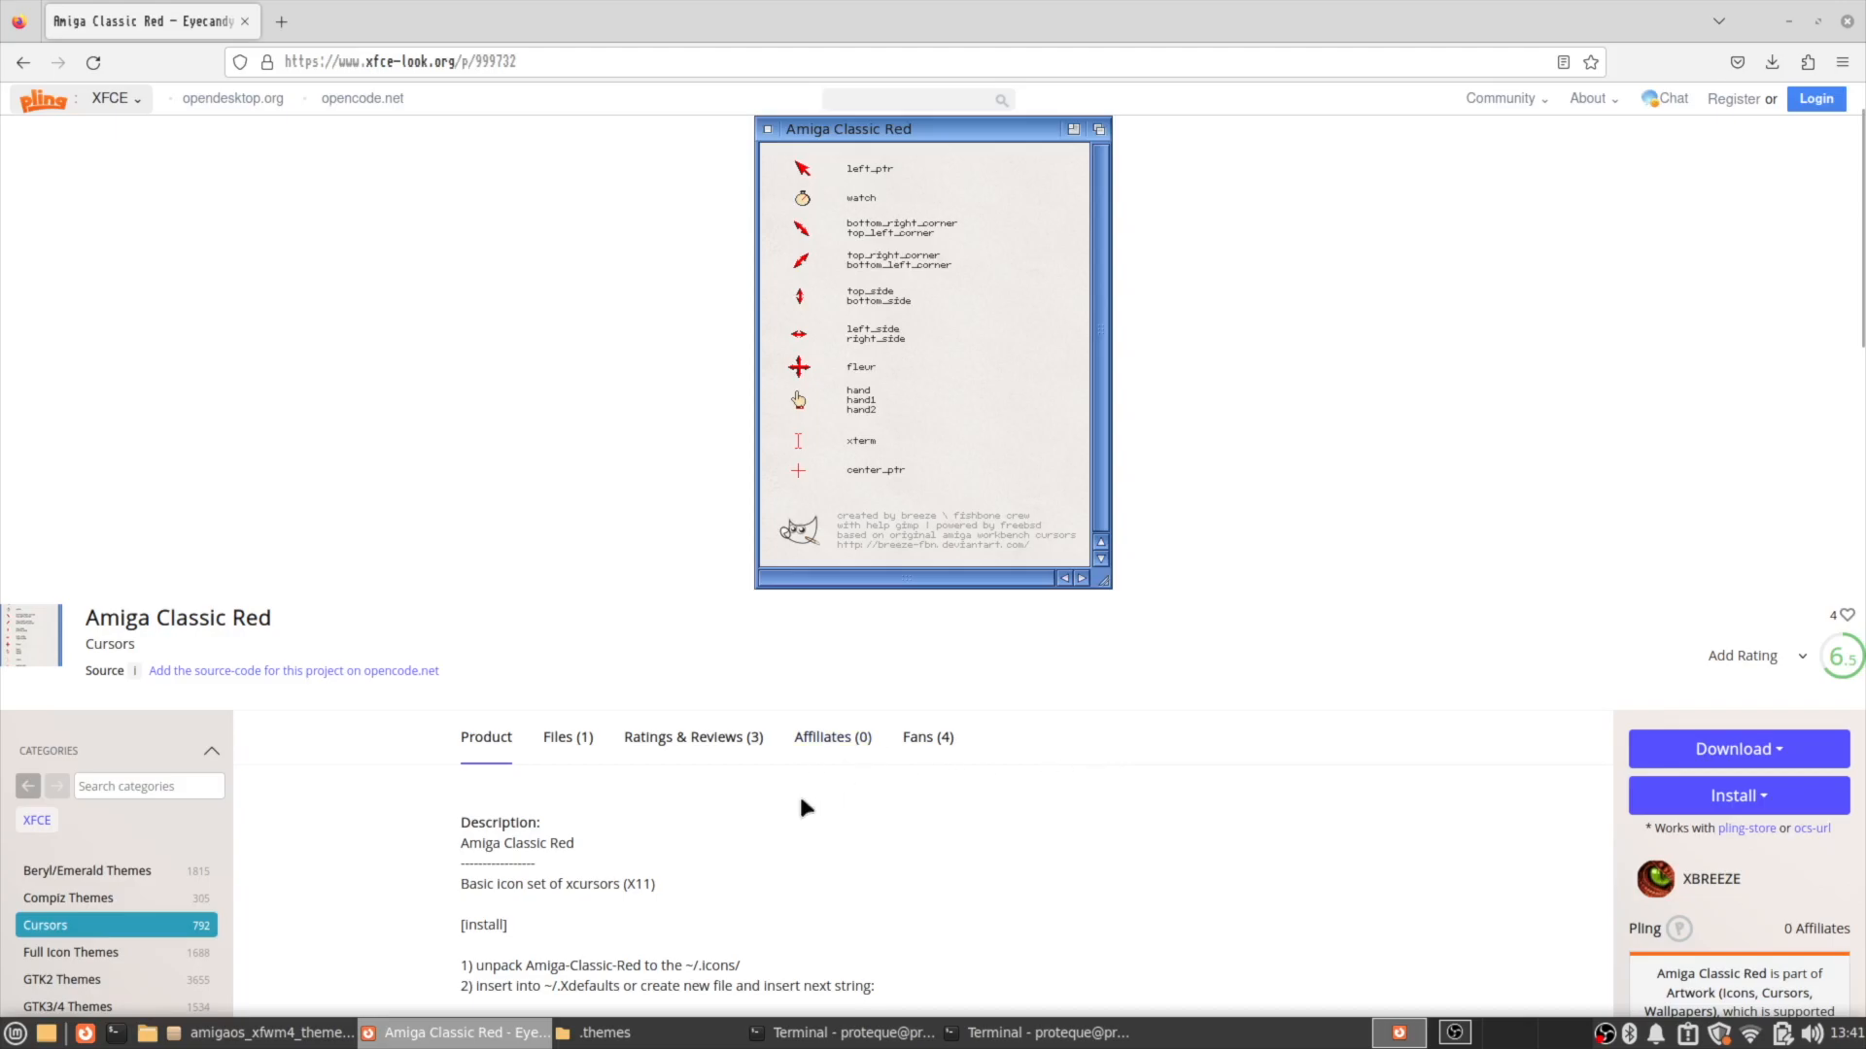
scroll(801, 801, "up", 1)
scroll(801, 798, "down", 10)
scroll(801, 798, "up", 4)
scroll(799, 789, "down", 2)
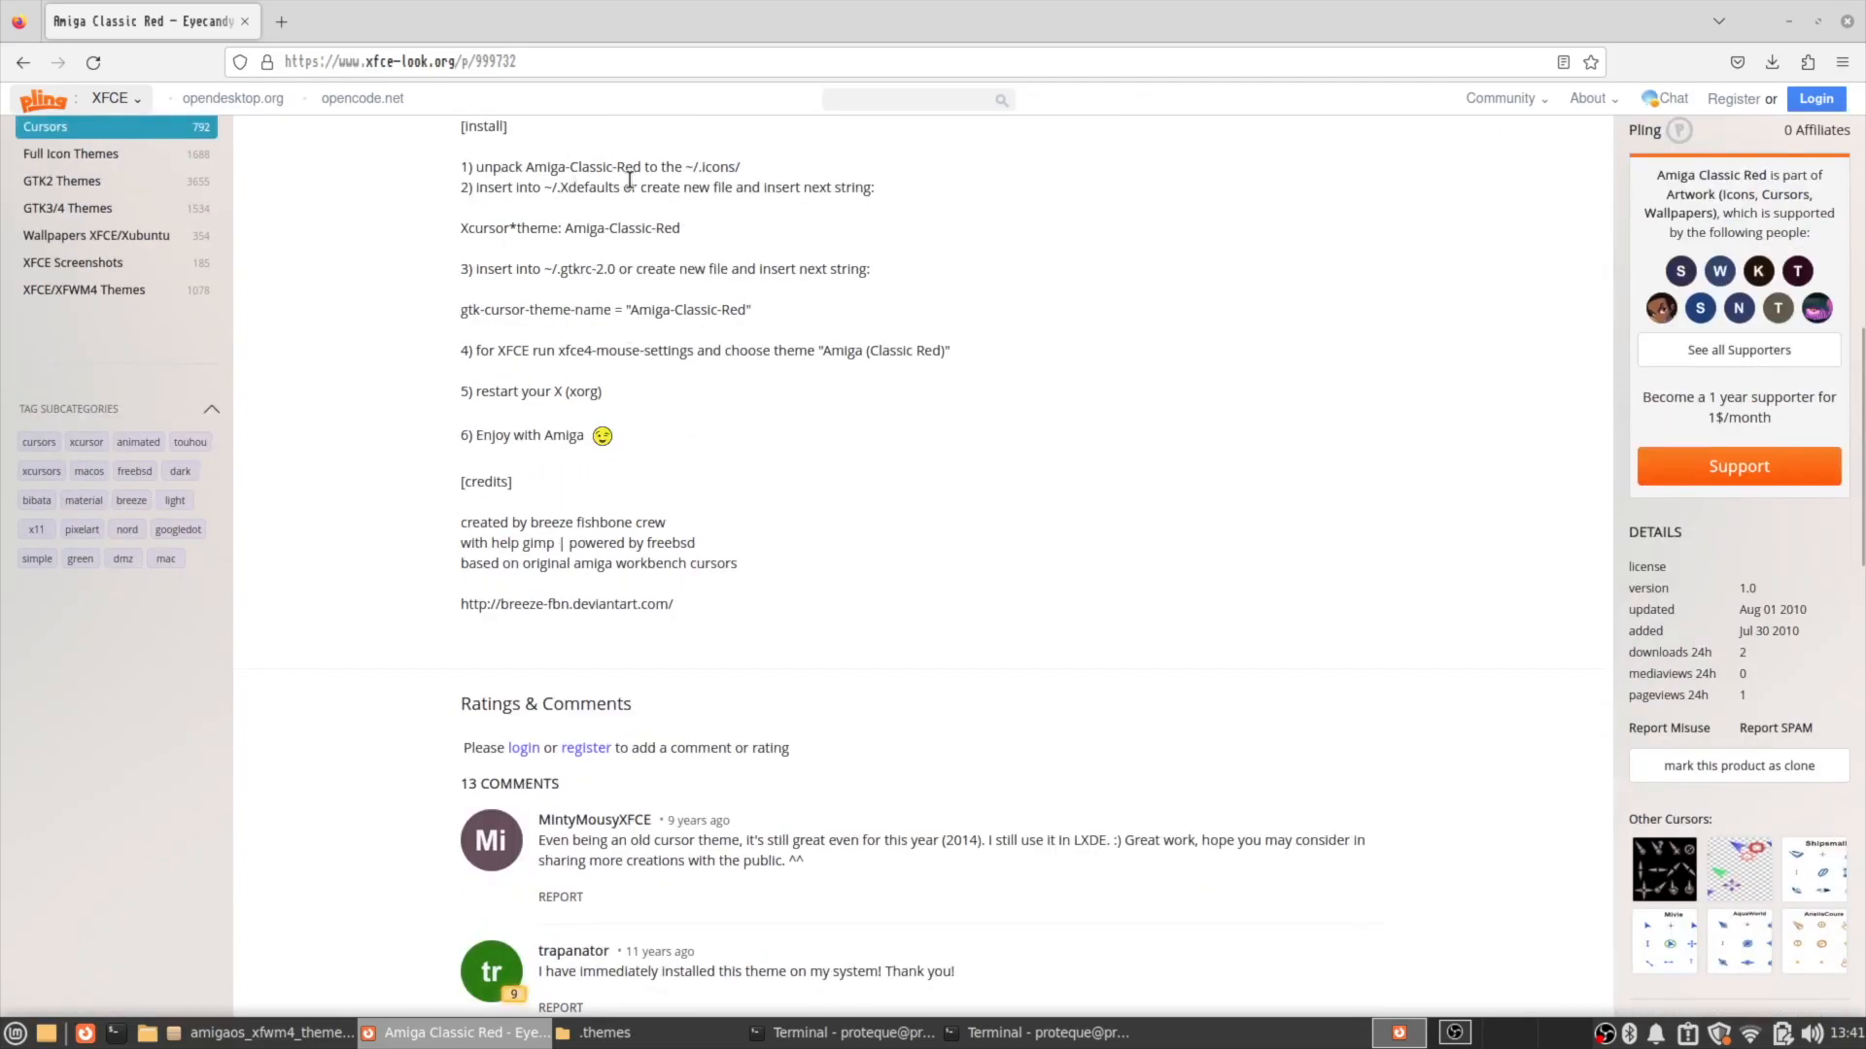
scroll(1572, 218, "up", 4)
scroll(1575, 224, "up", 5)
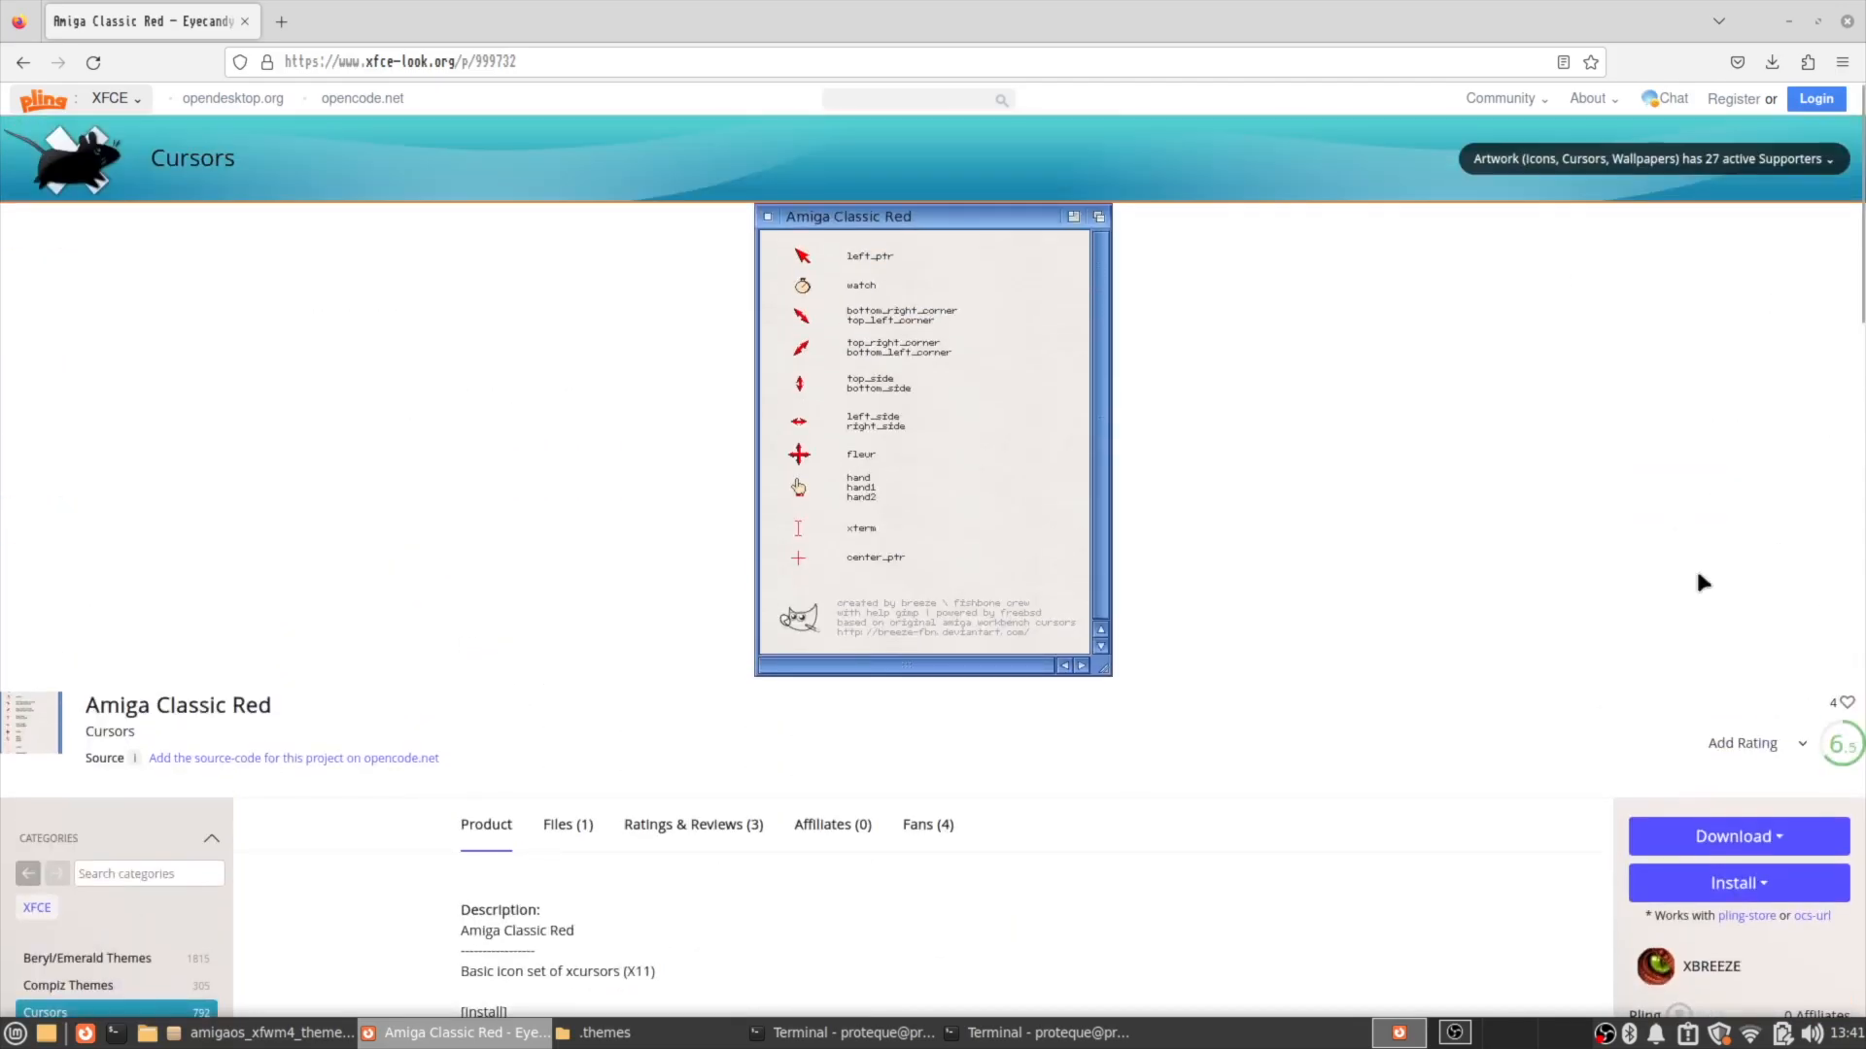
Download 128152-AmigaClassicRed.zip from the cursor page and open the archive.
left_click(1703, 843)
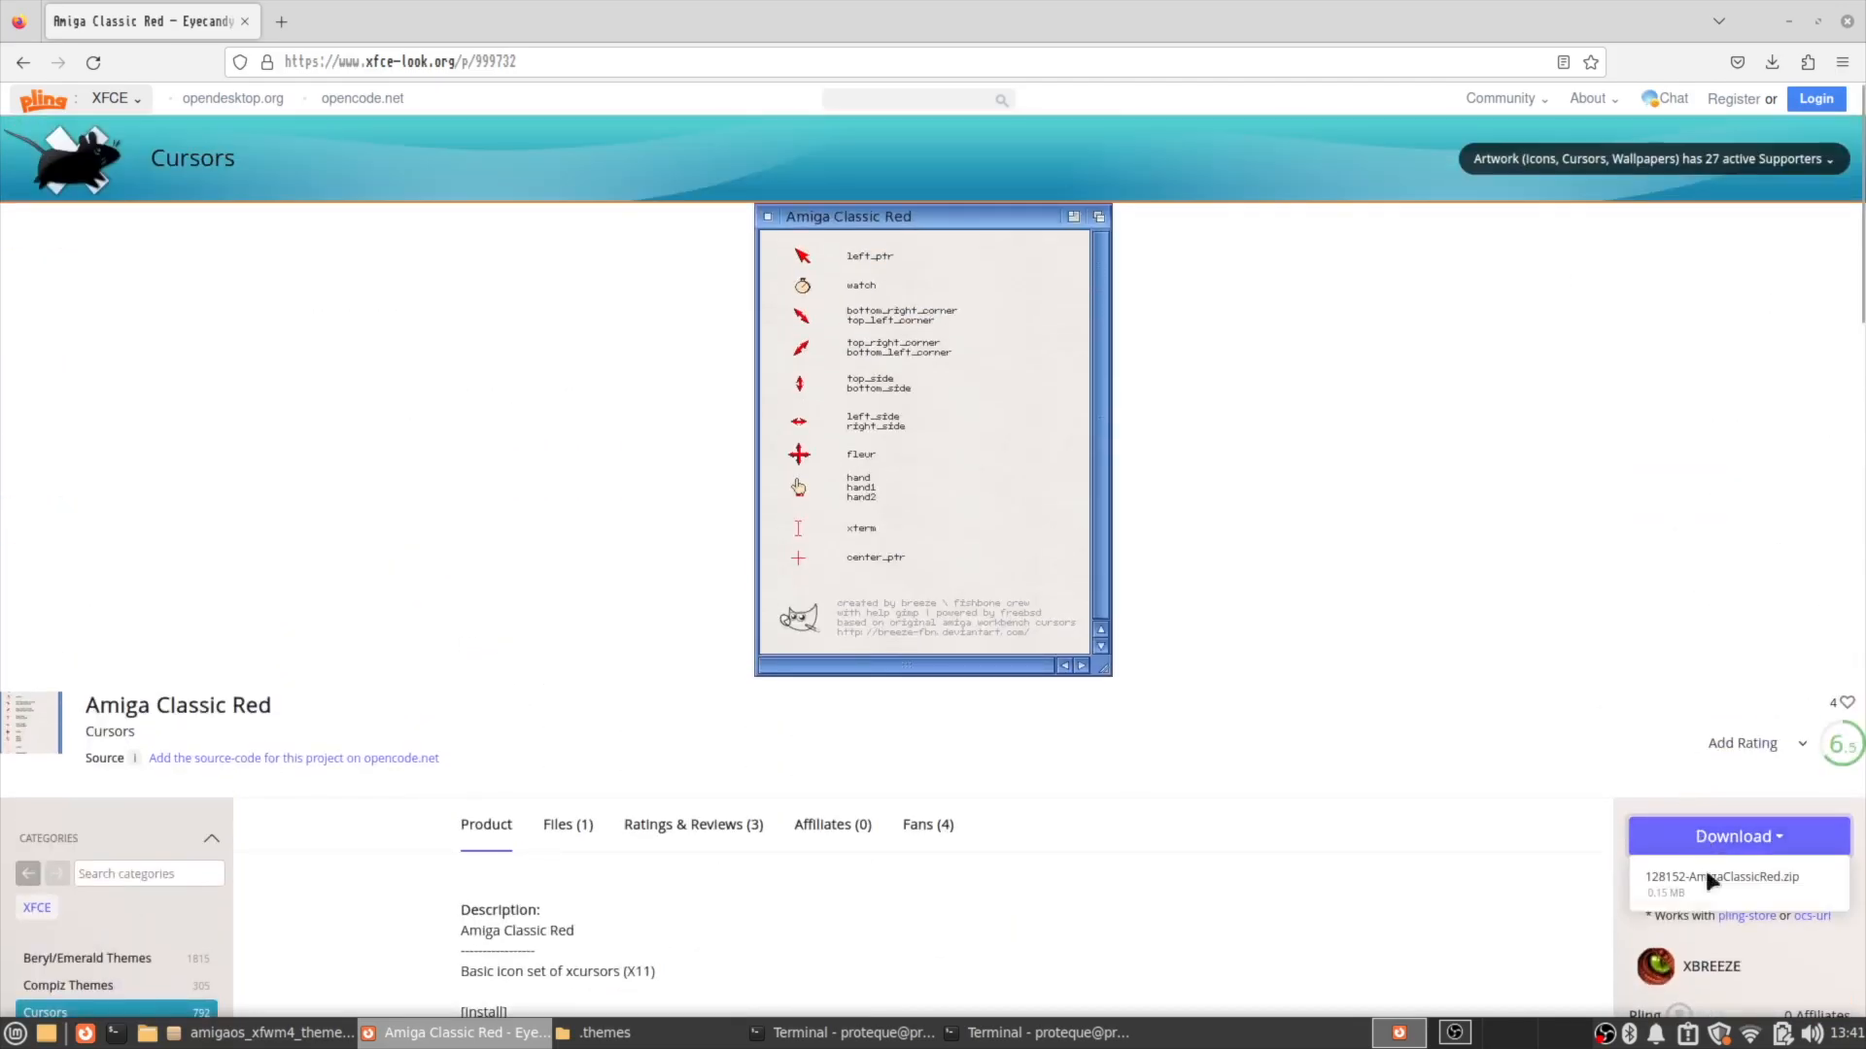
left_click(1737, 877)
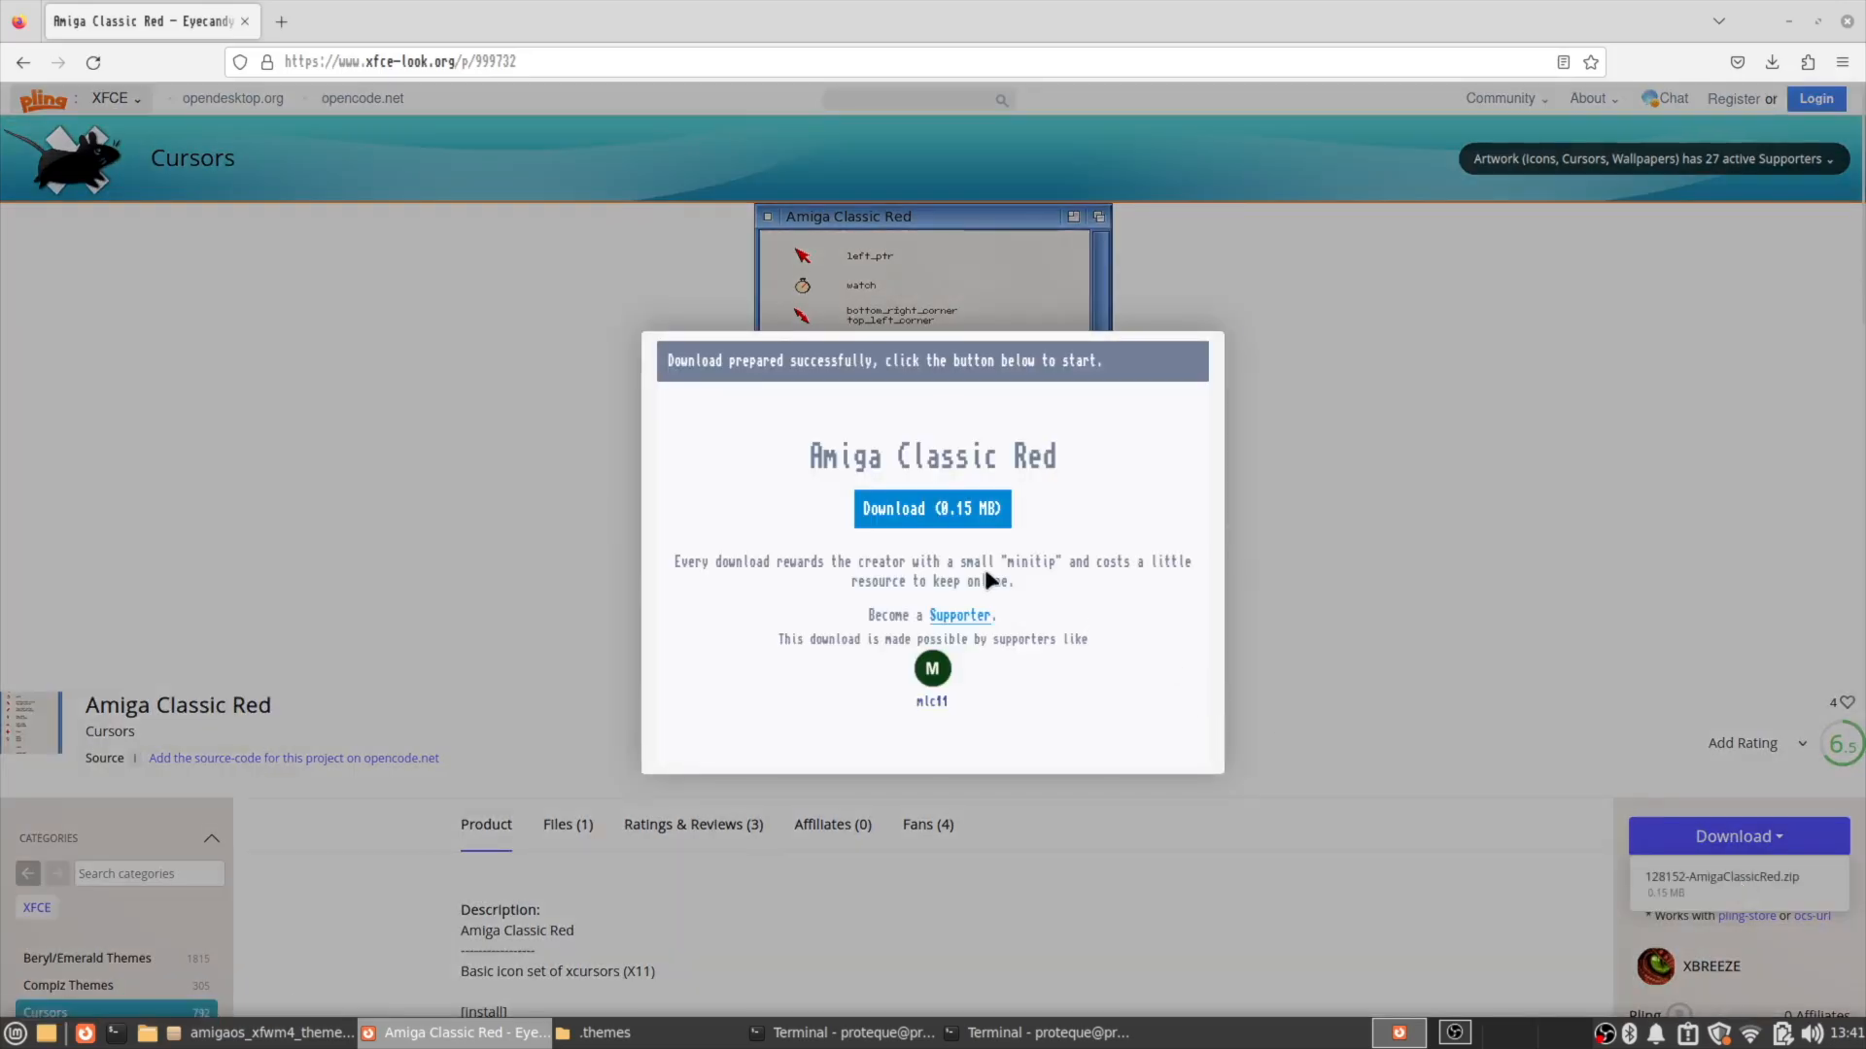
left_click(928, 510)
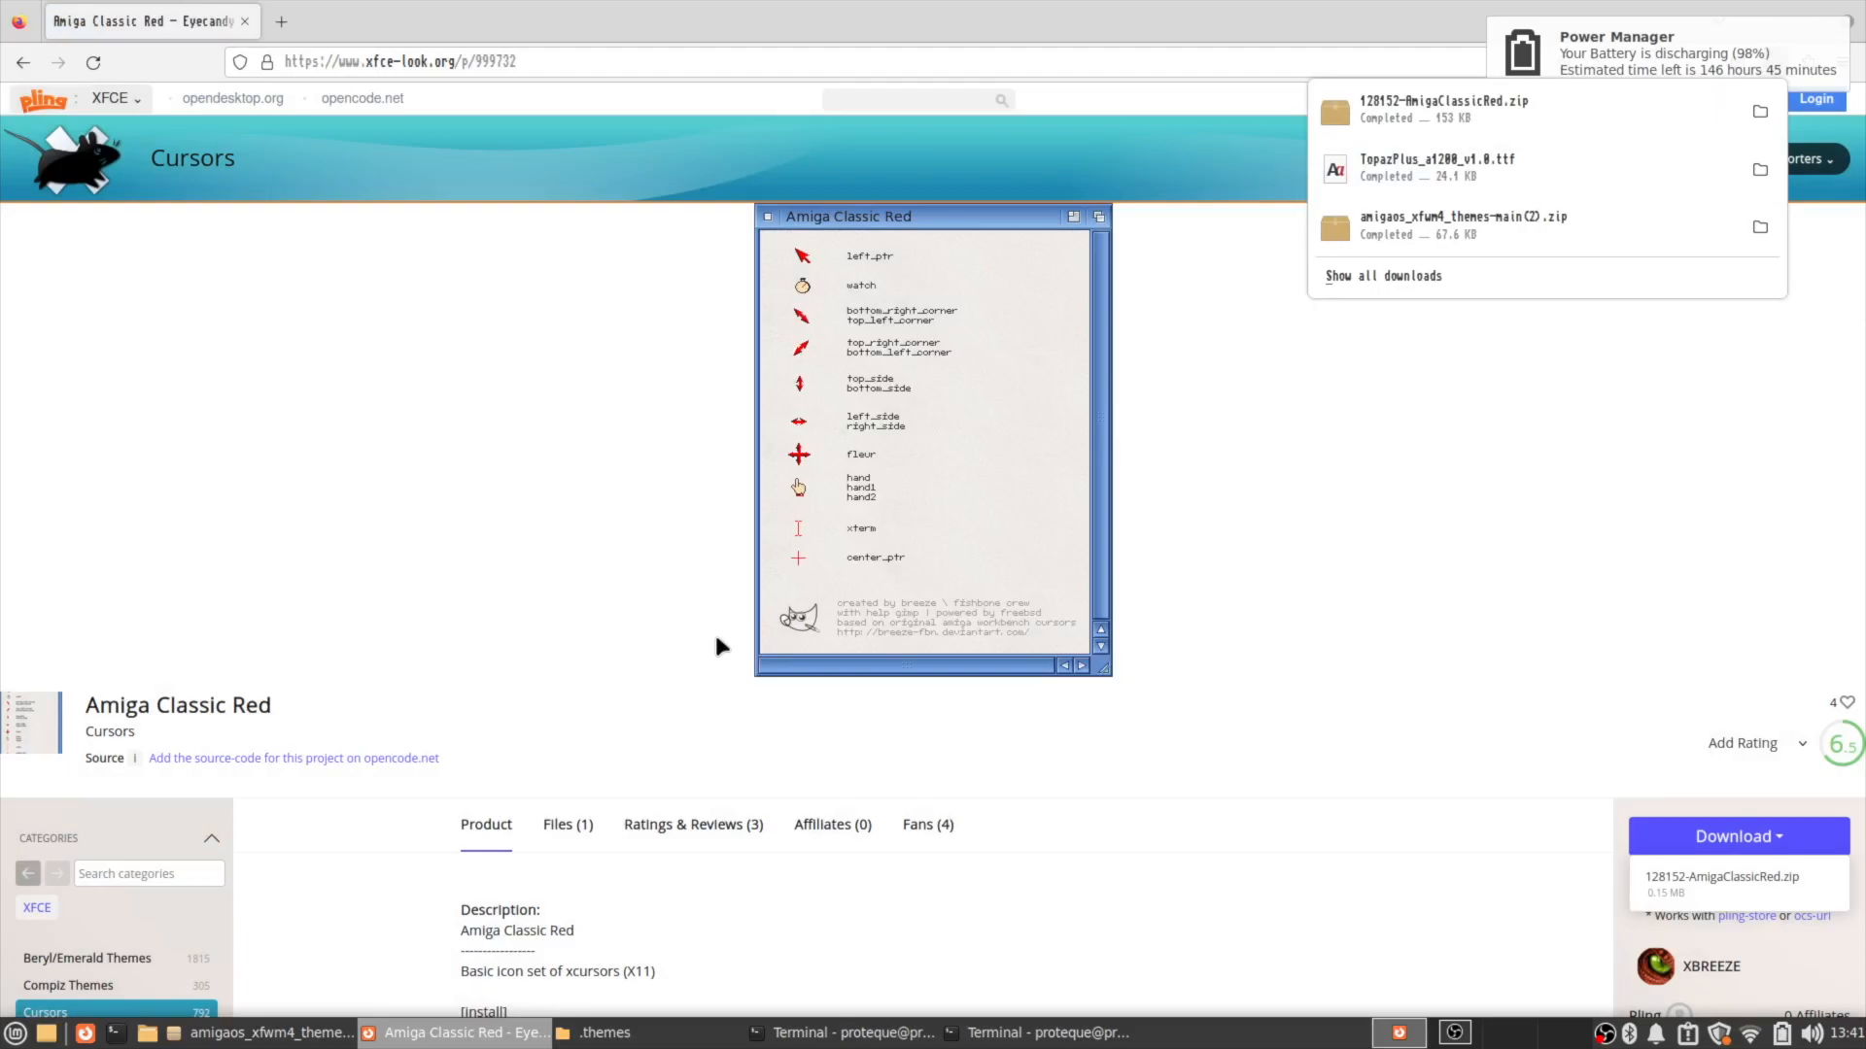
left_click(1543, 101)
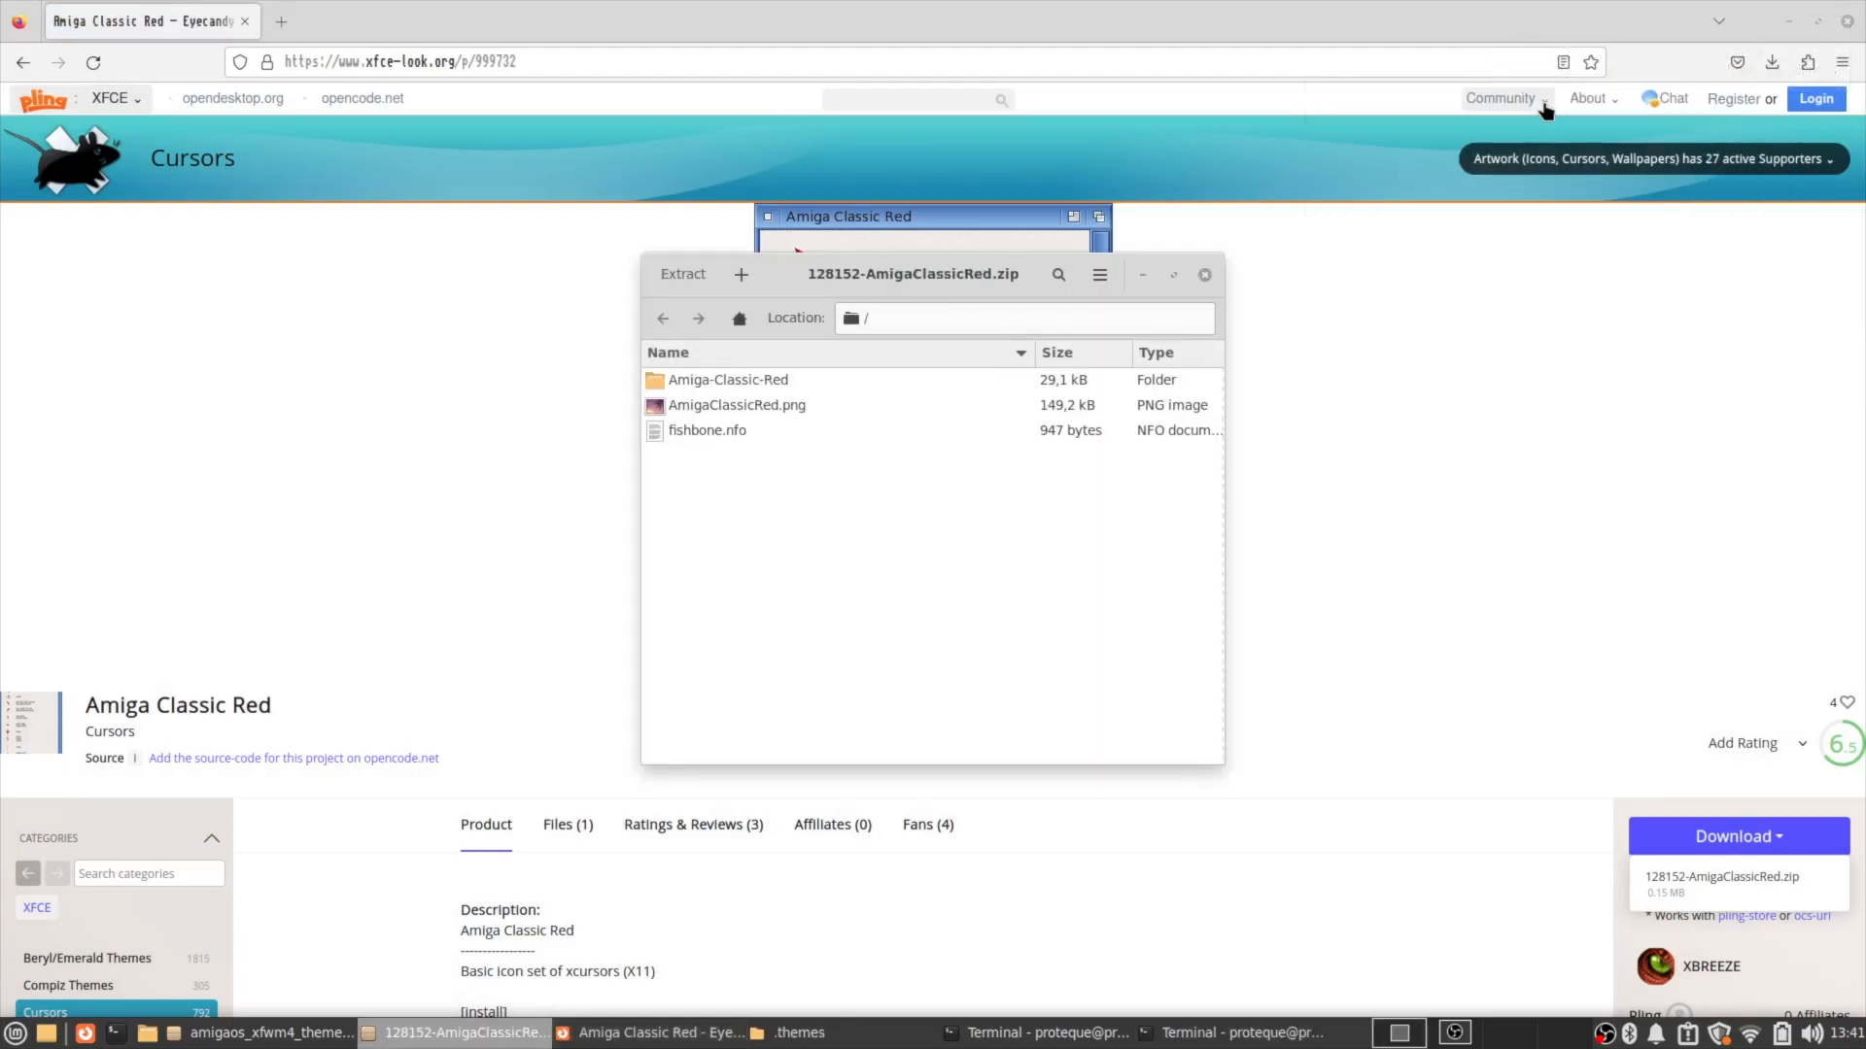
Read the cursor theme's install instructions on the web page, highlighting the ~/.icons/ target folder.
left_click(603, 846)
scroll(603, 848, "down", 5)
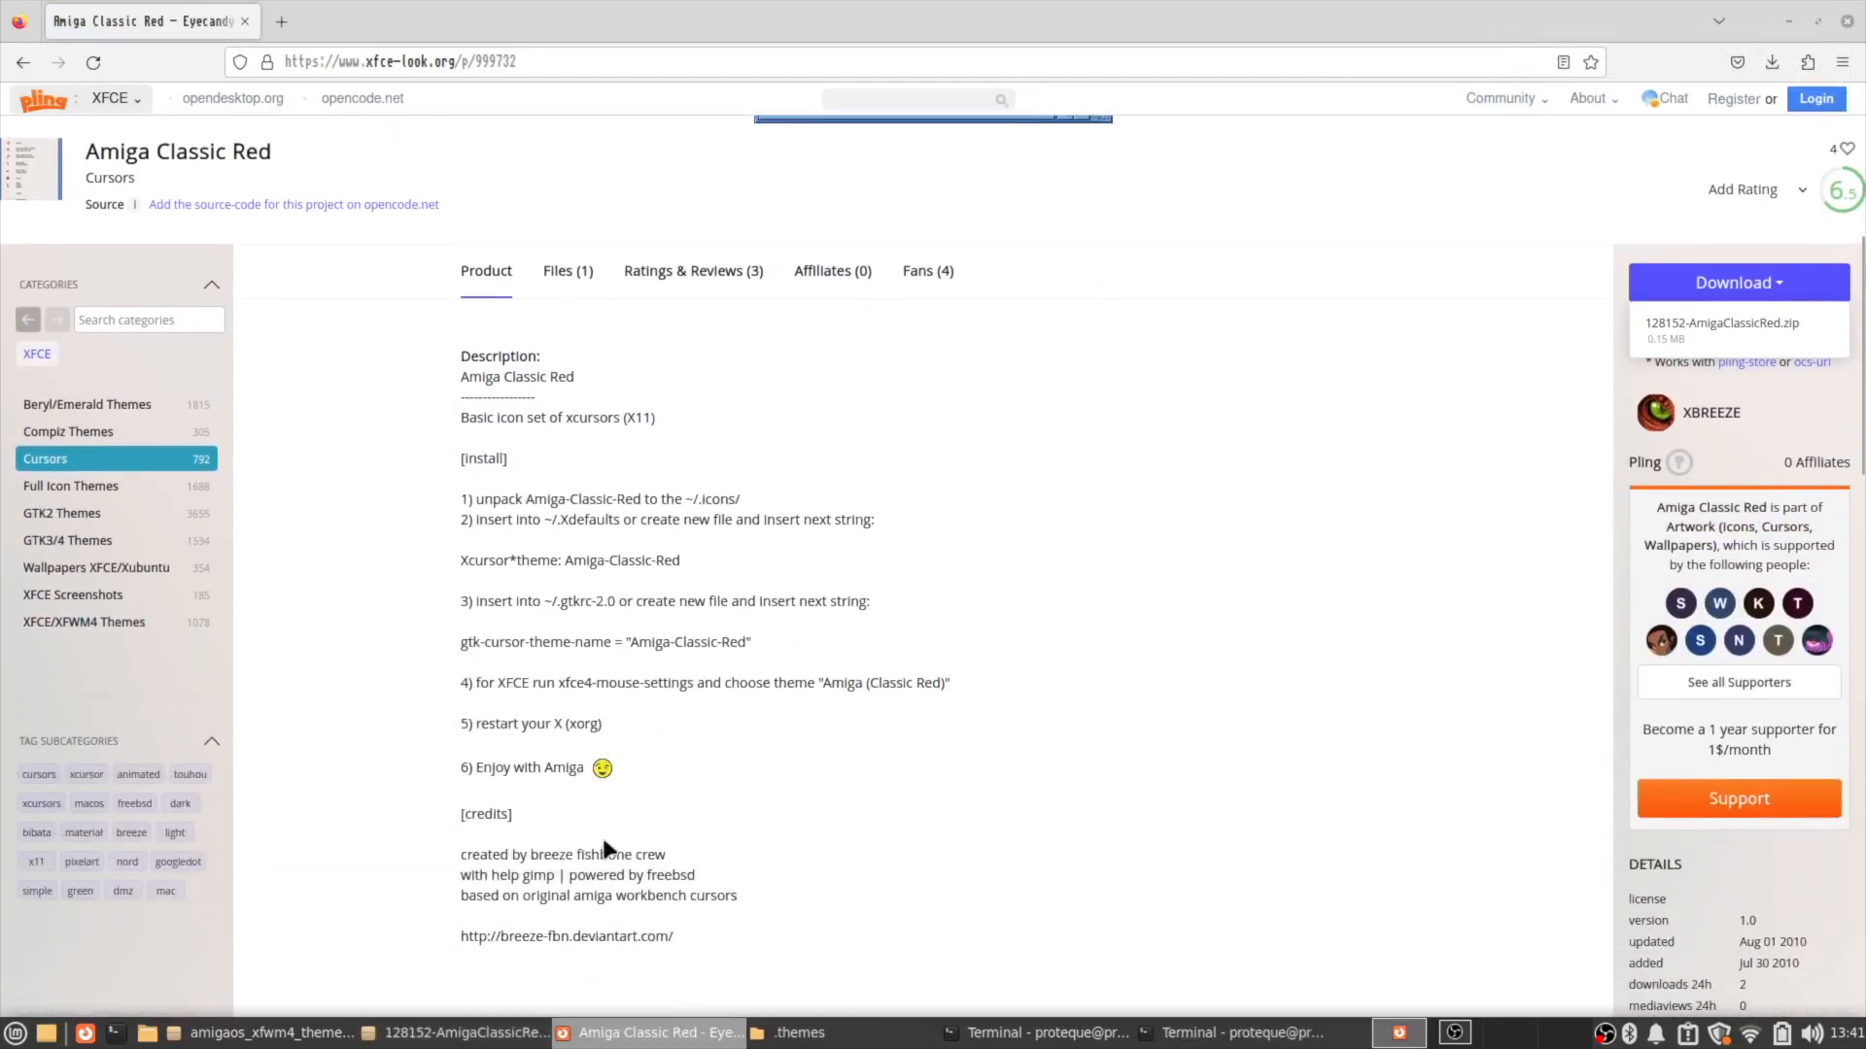
left_click_drag(460, 498, 842, 560)
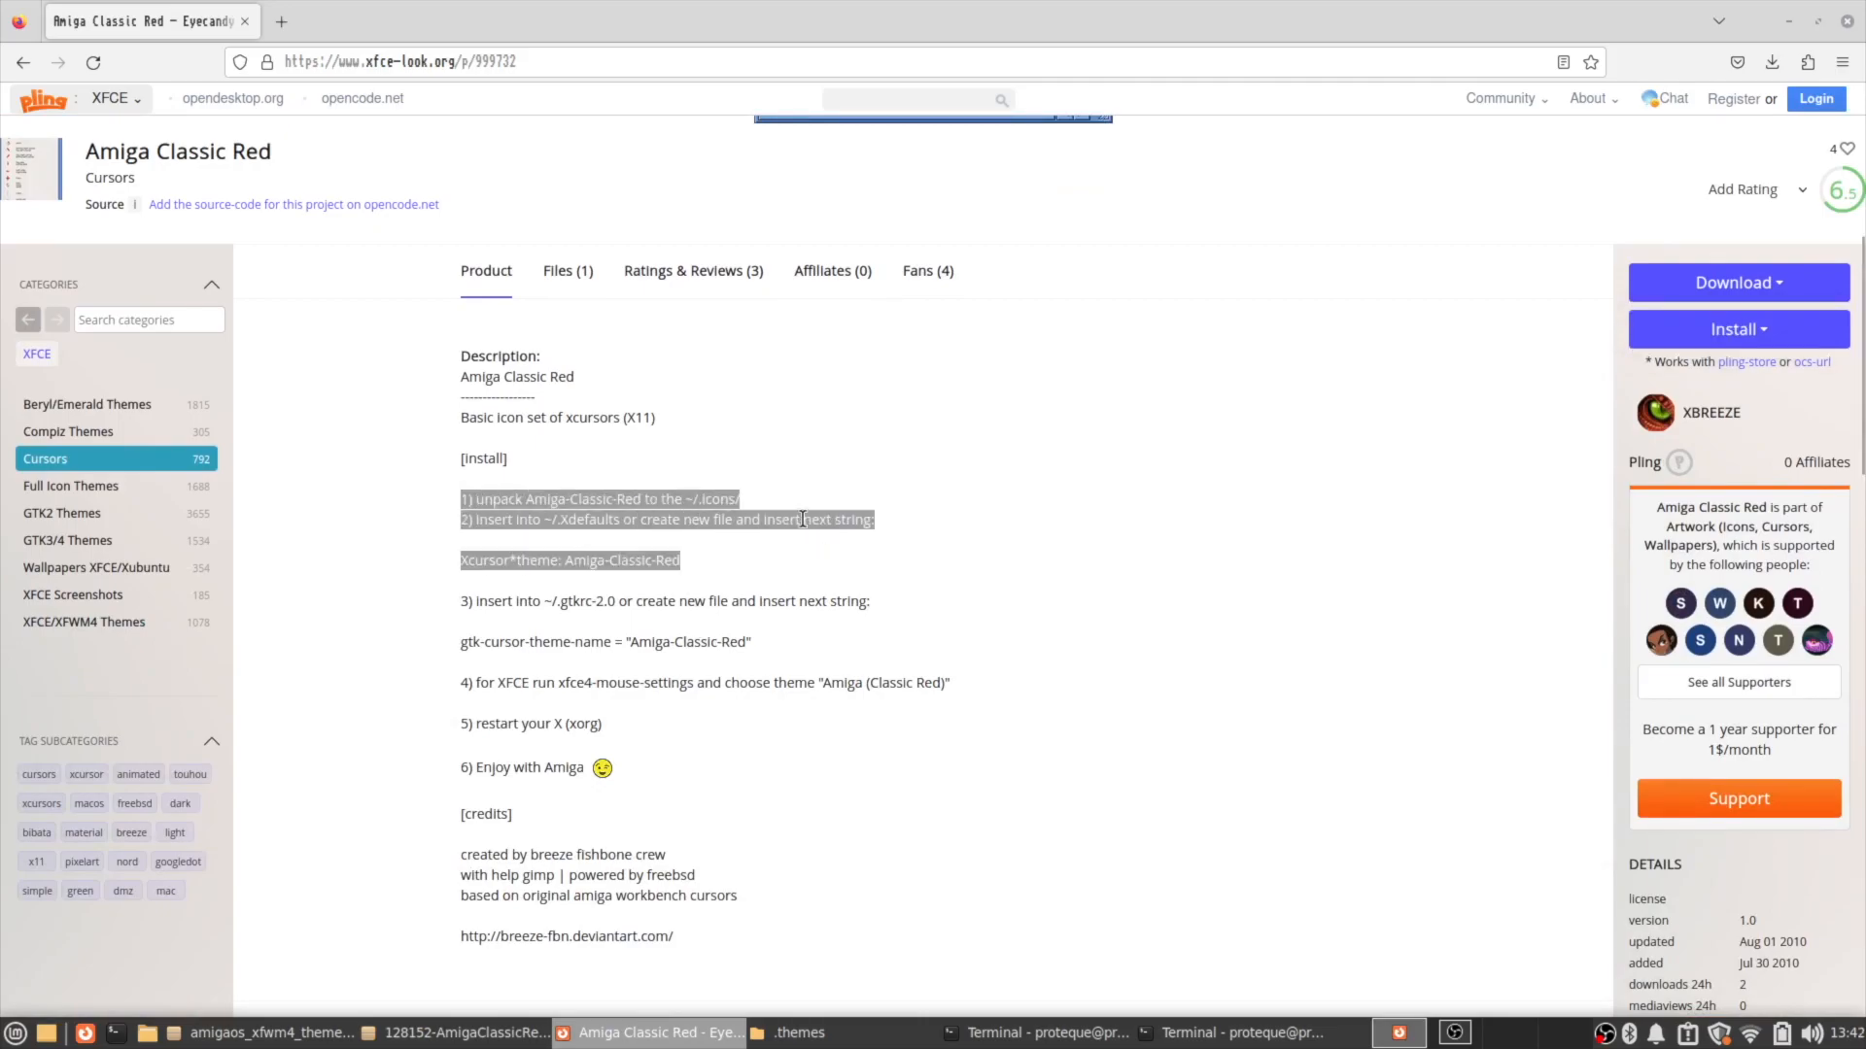
left_click(658, 442)
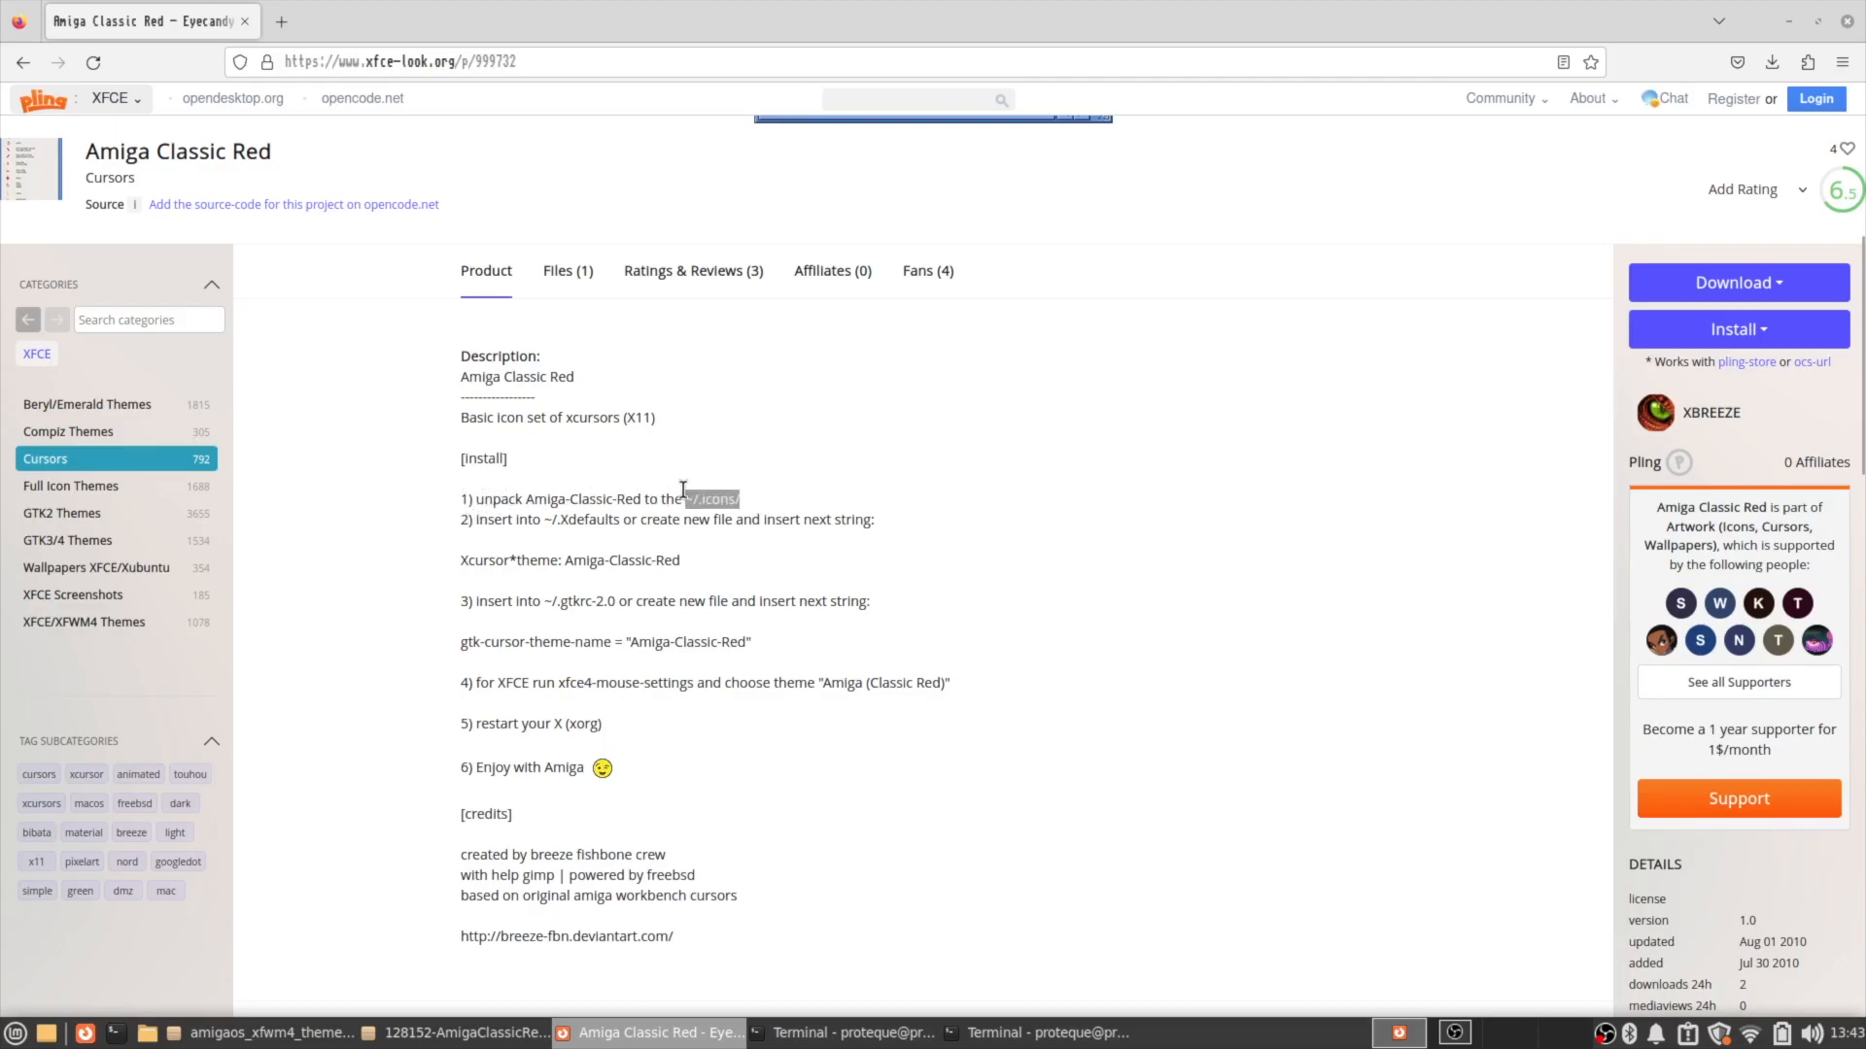
Switch to the terminal and create the .icons directory in the home folder with mkdir .icons.
left_click(853, 1038)
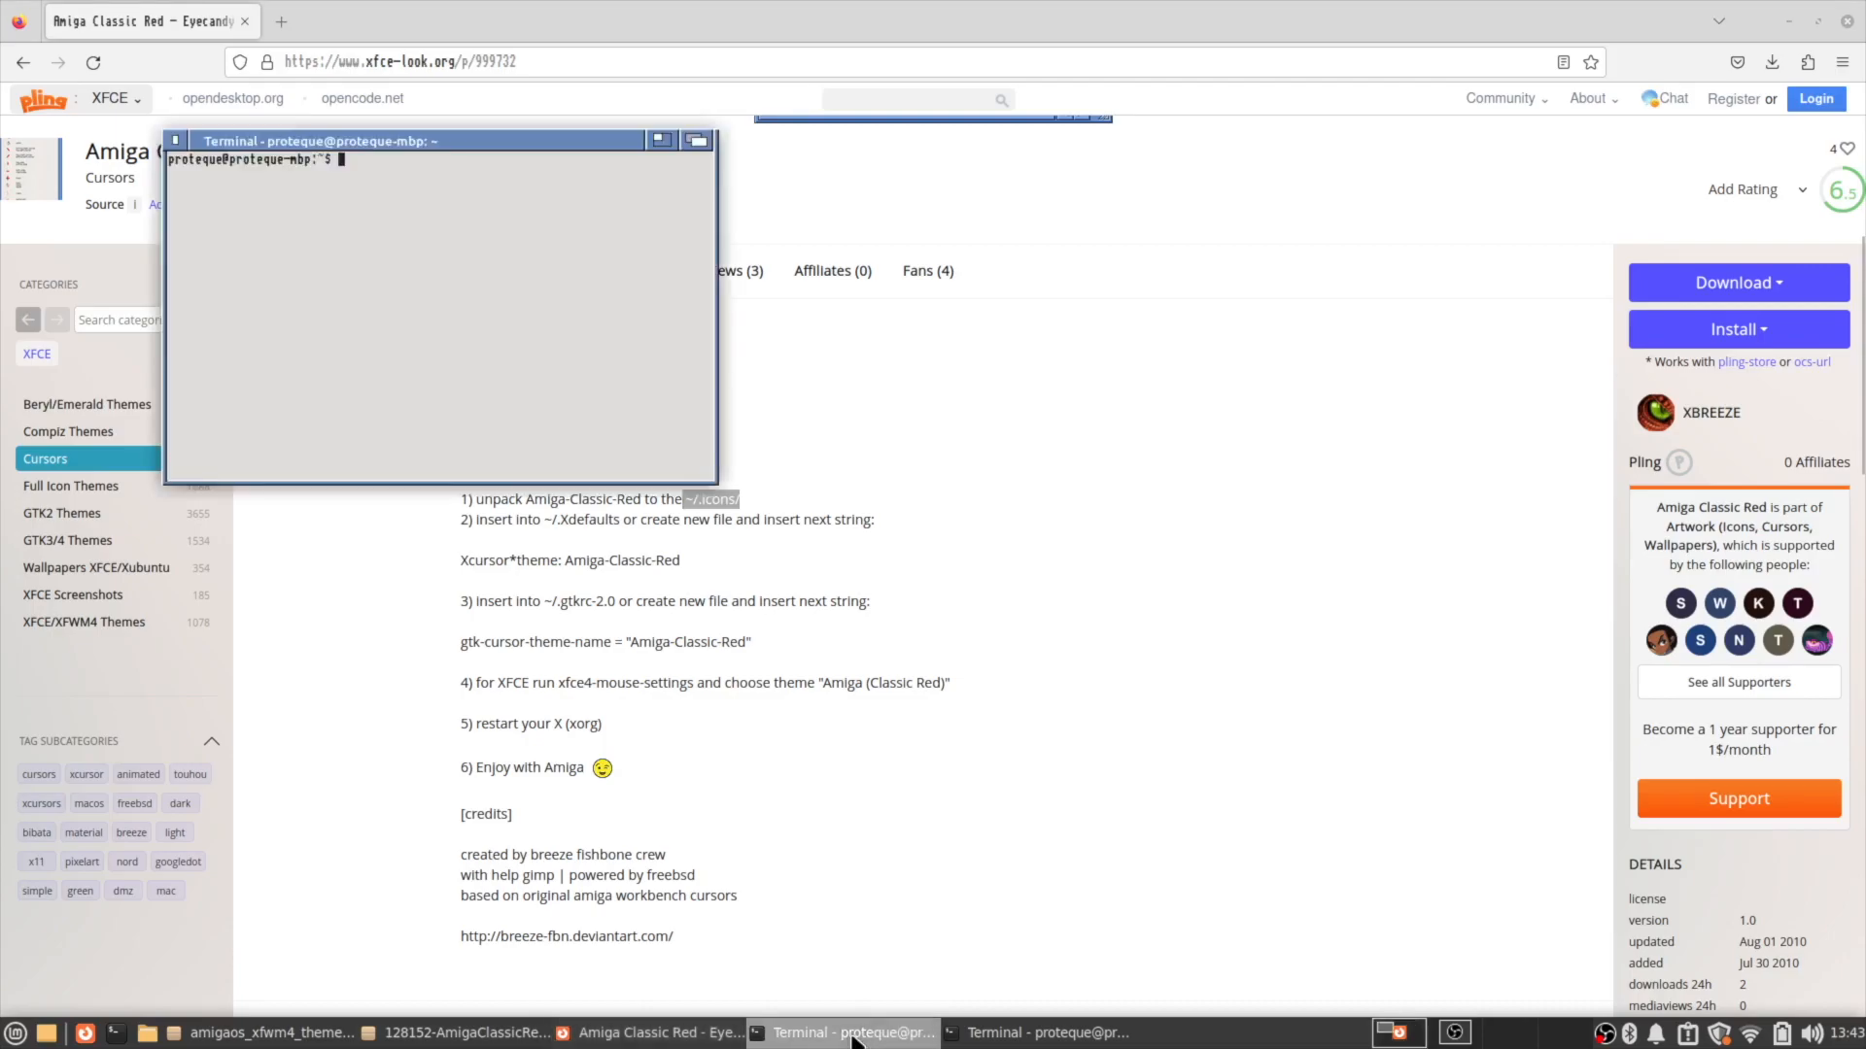
type("ls .")
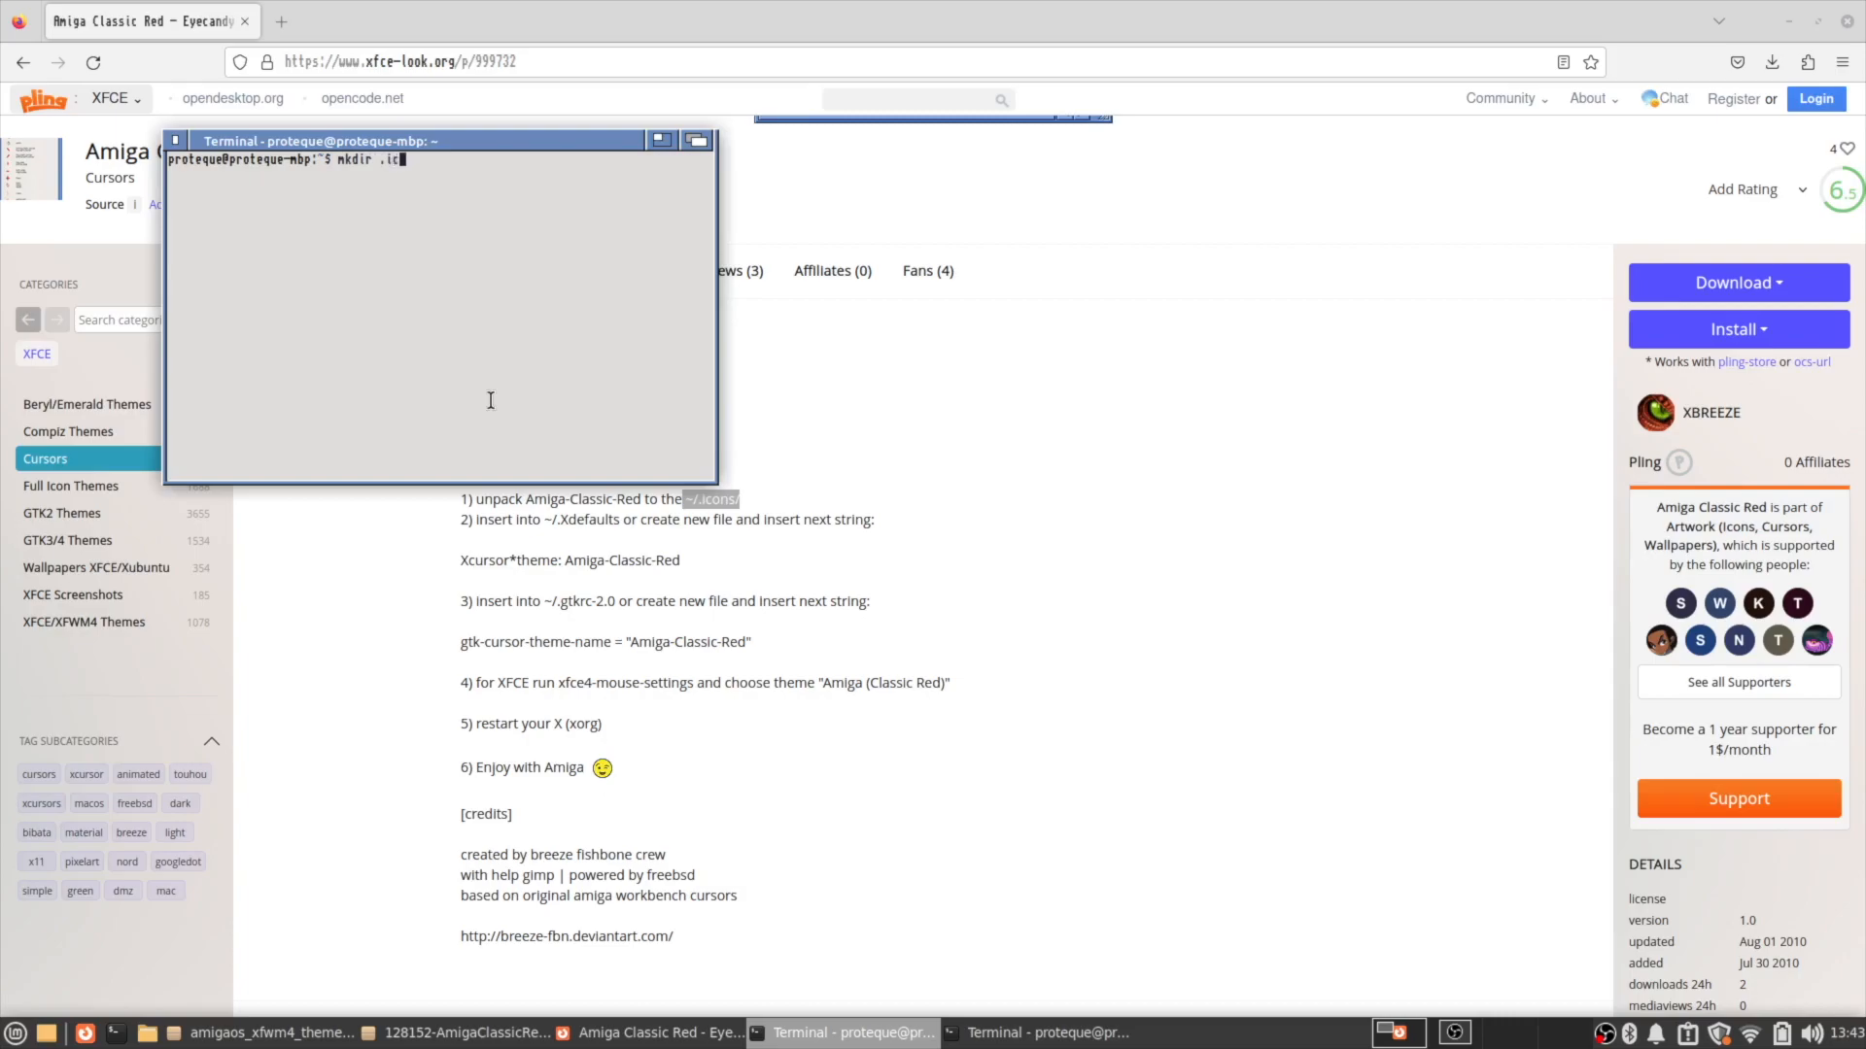
type("s")
key("Return")
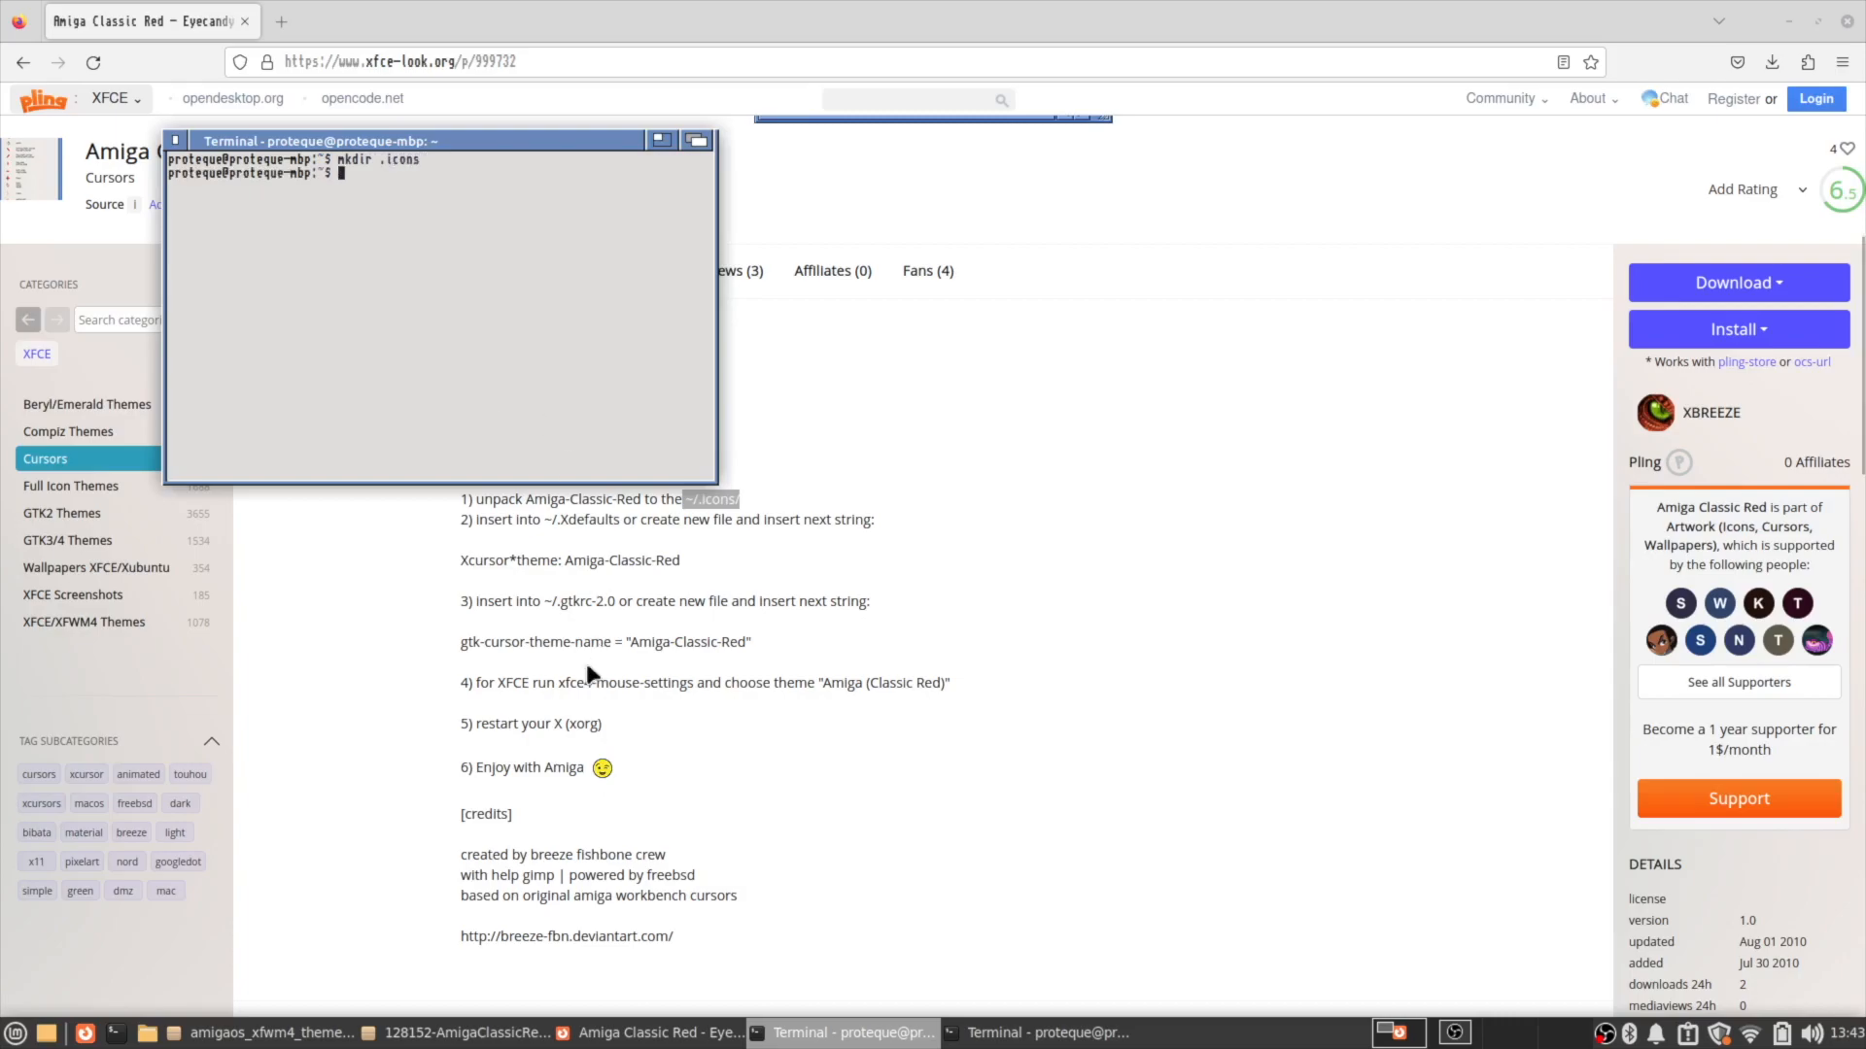
Close the amigaos_xfwm4_themes archive window and reopen 128152-AmigaClassicRed.zip from the browser's downloads.
left_click(260, 1033)
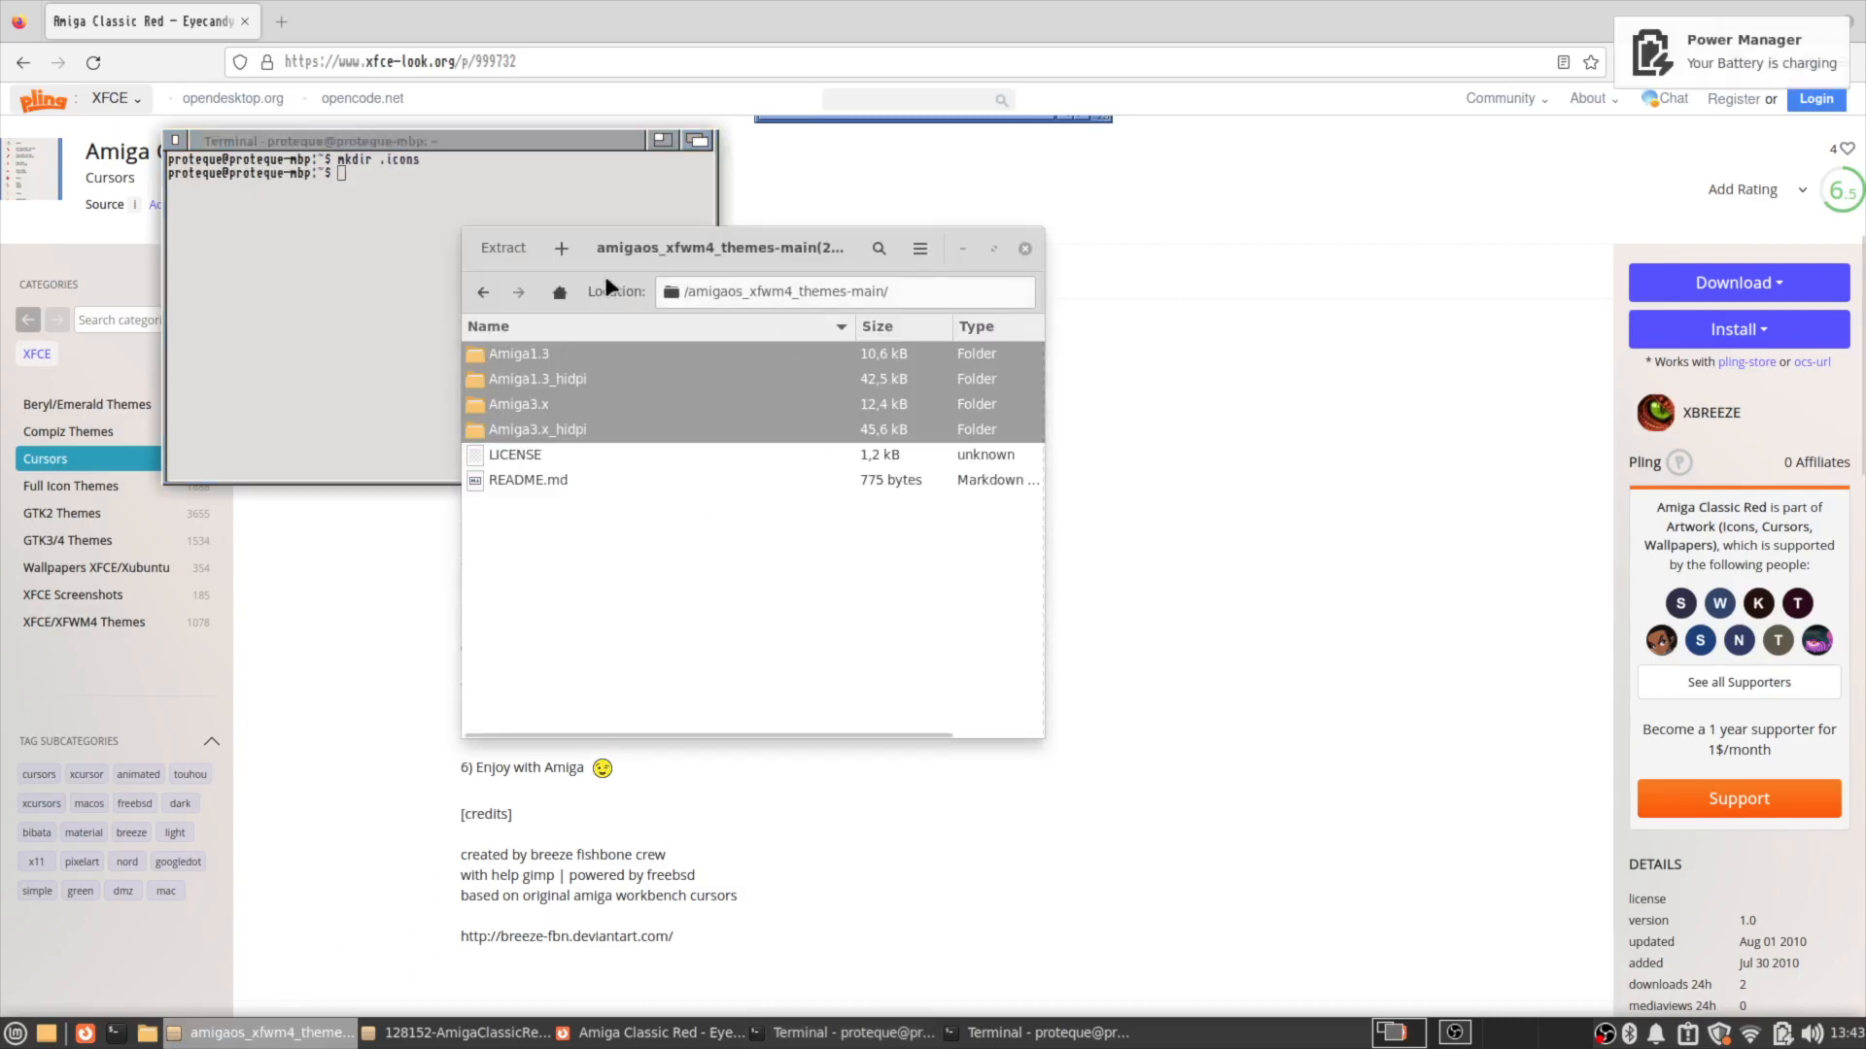
left_click(1024, 246)
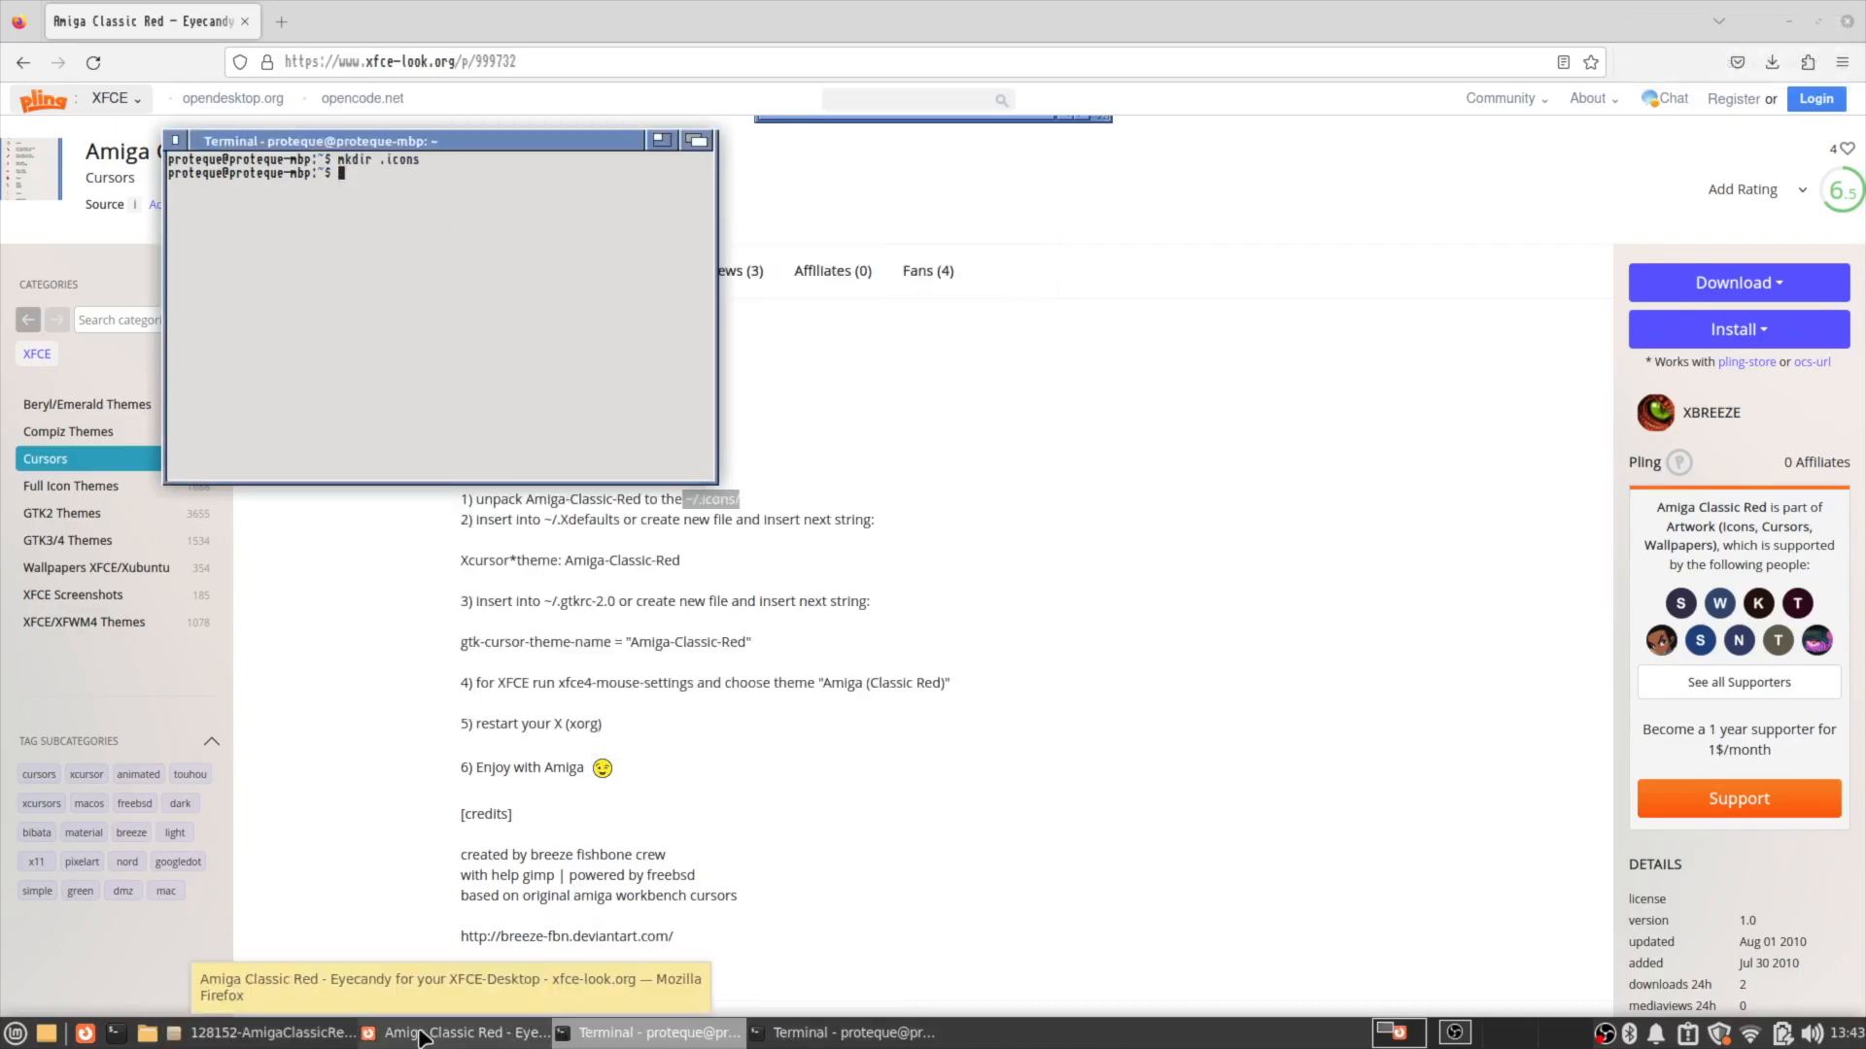
left_click(1768, 62)
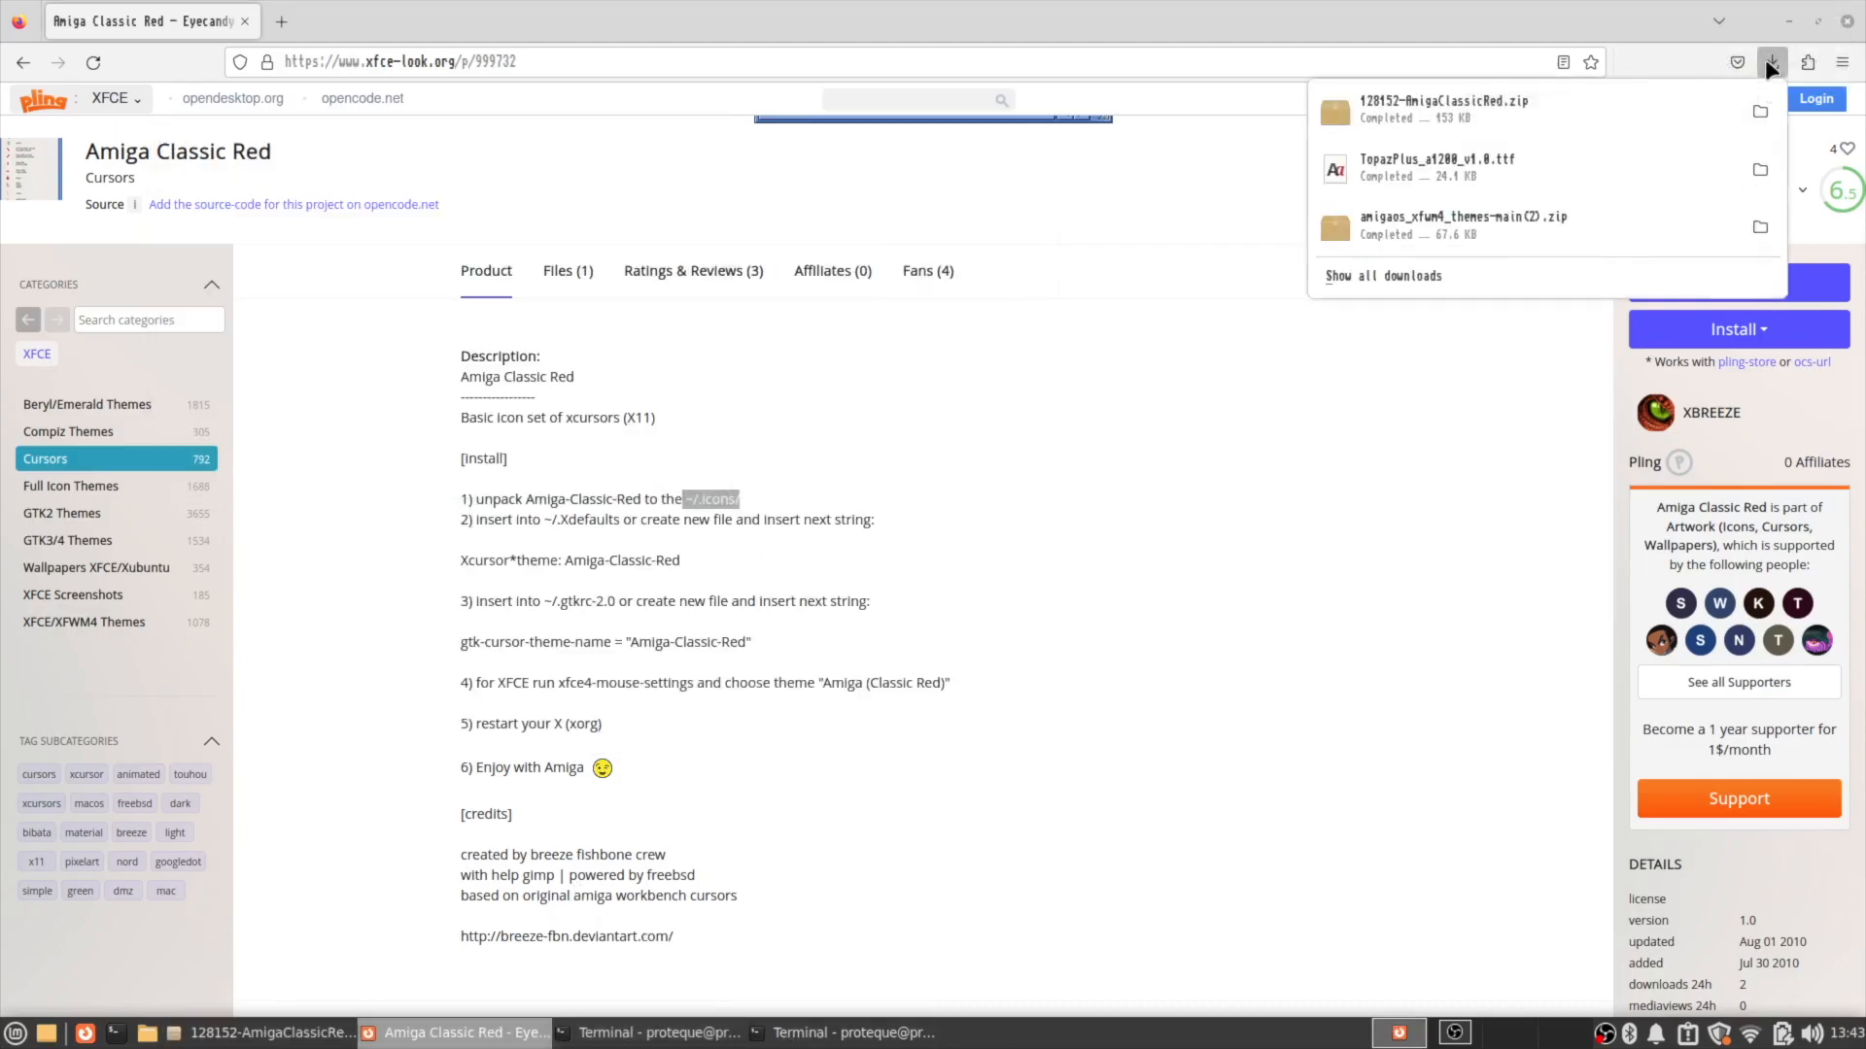
left_click(1461, 97)
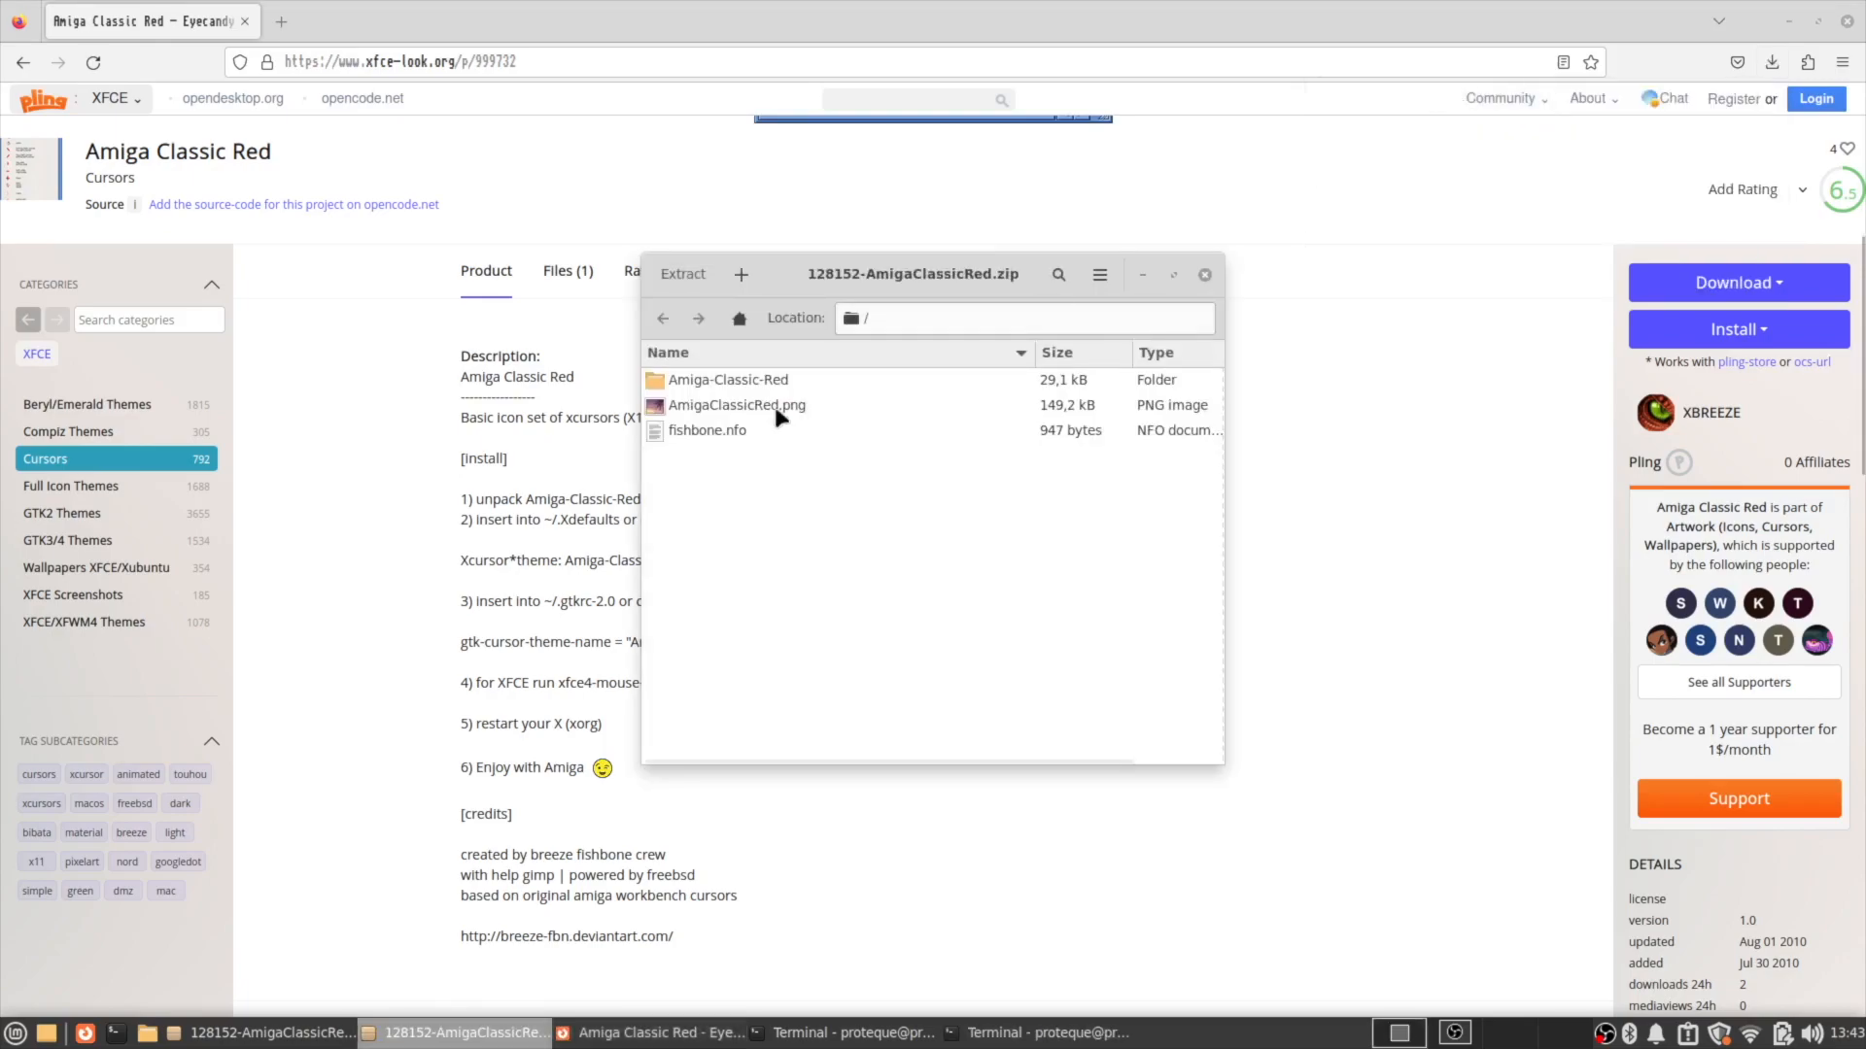
left_click(279, 1040)
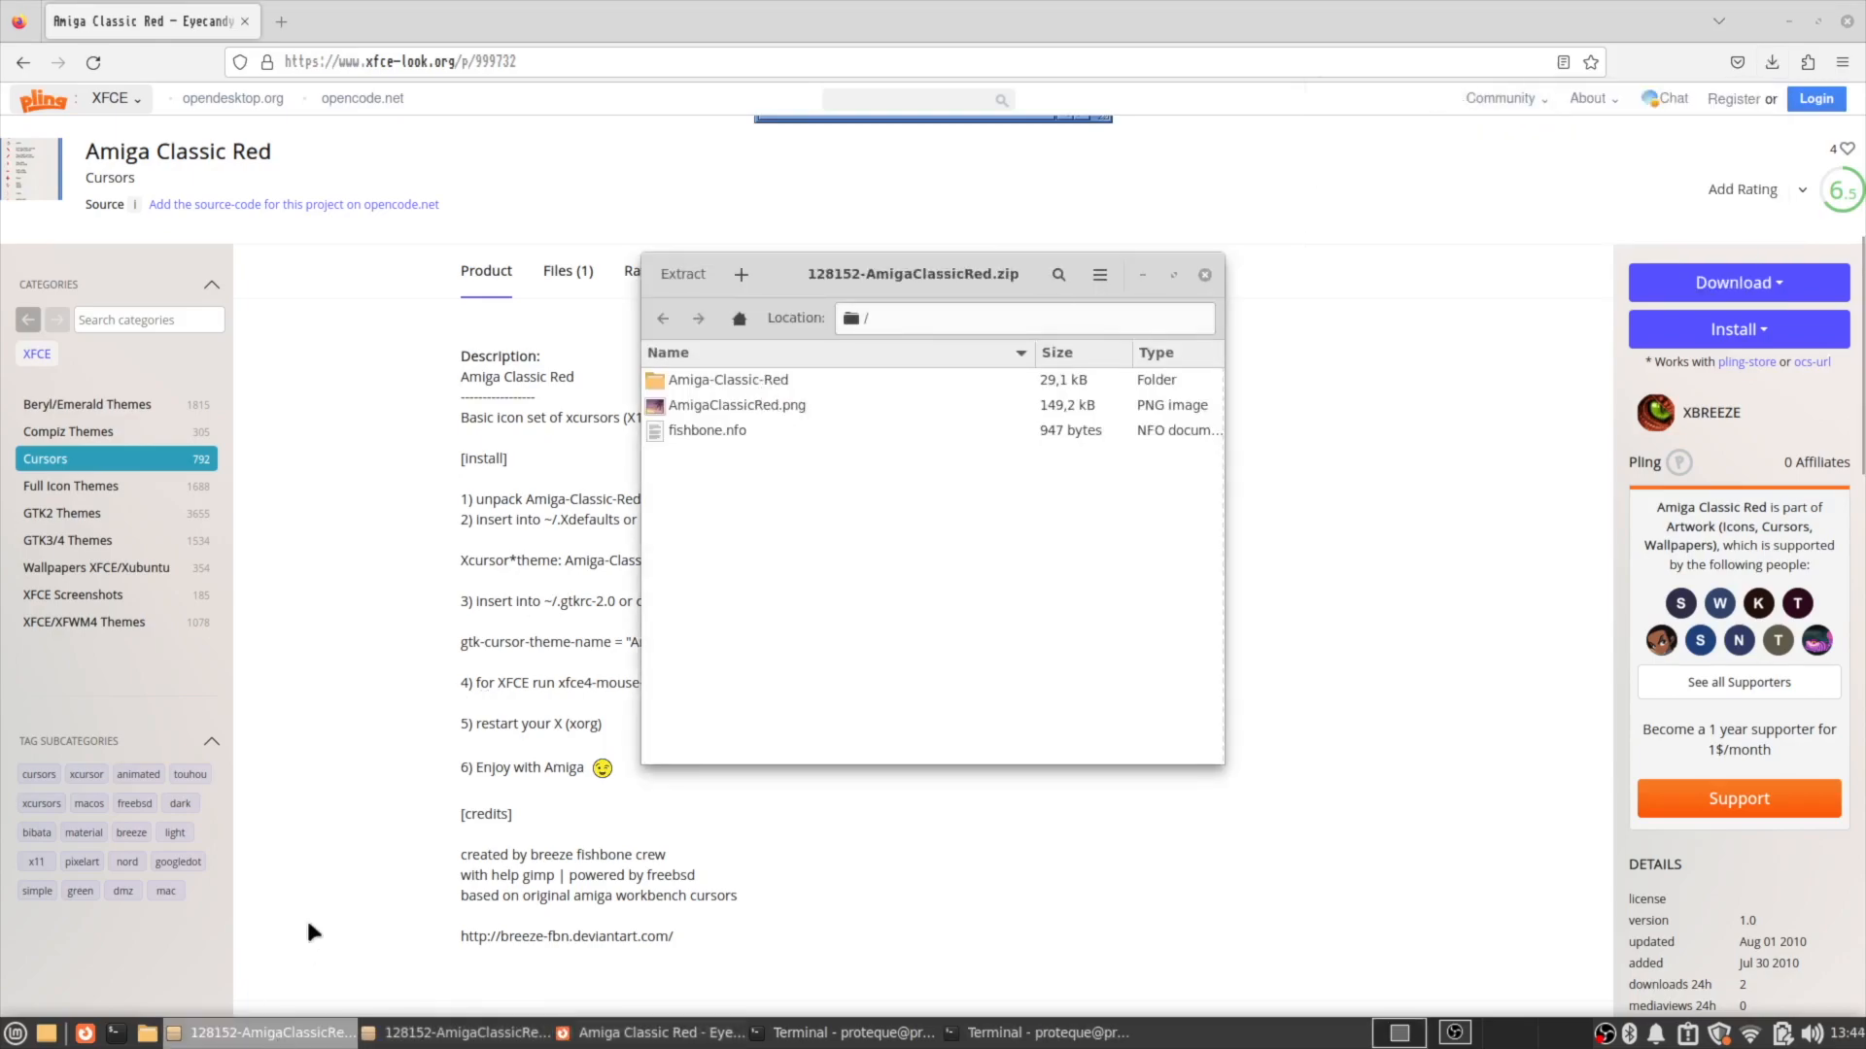
Open the home directory's .icons folder in the file manager, with the AmigaClassicRed archive window placed beside it.
left_click(47, 1033)
left_click(147, 1033)
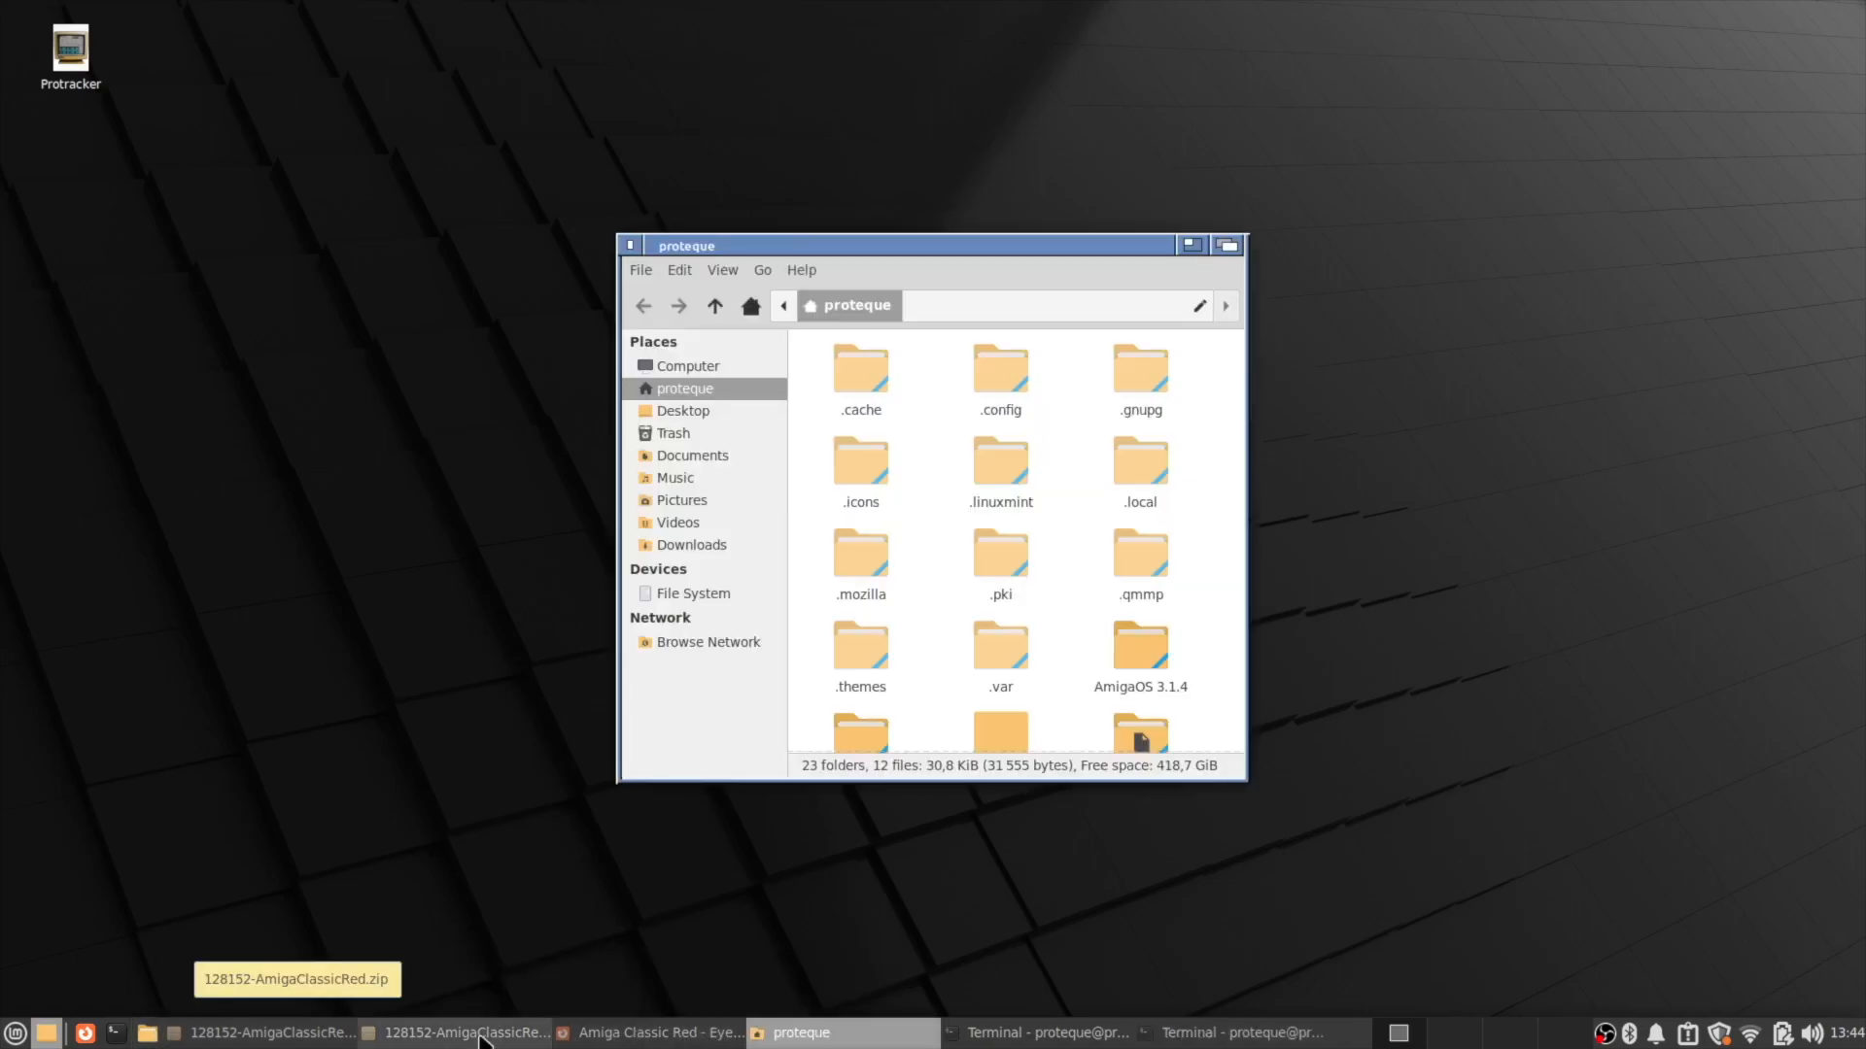
left_click(479, 1033)
left_click_drag(771, 267, 1372, 250)
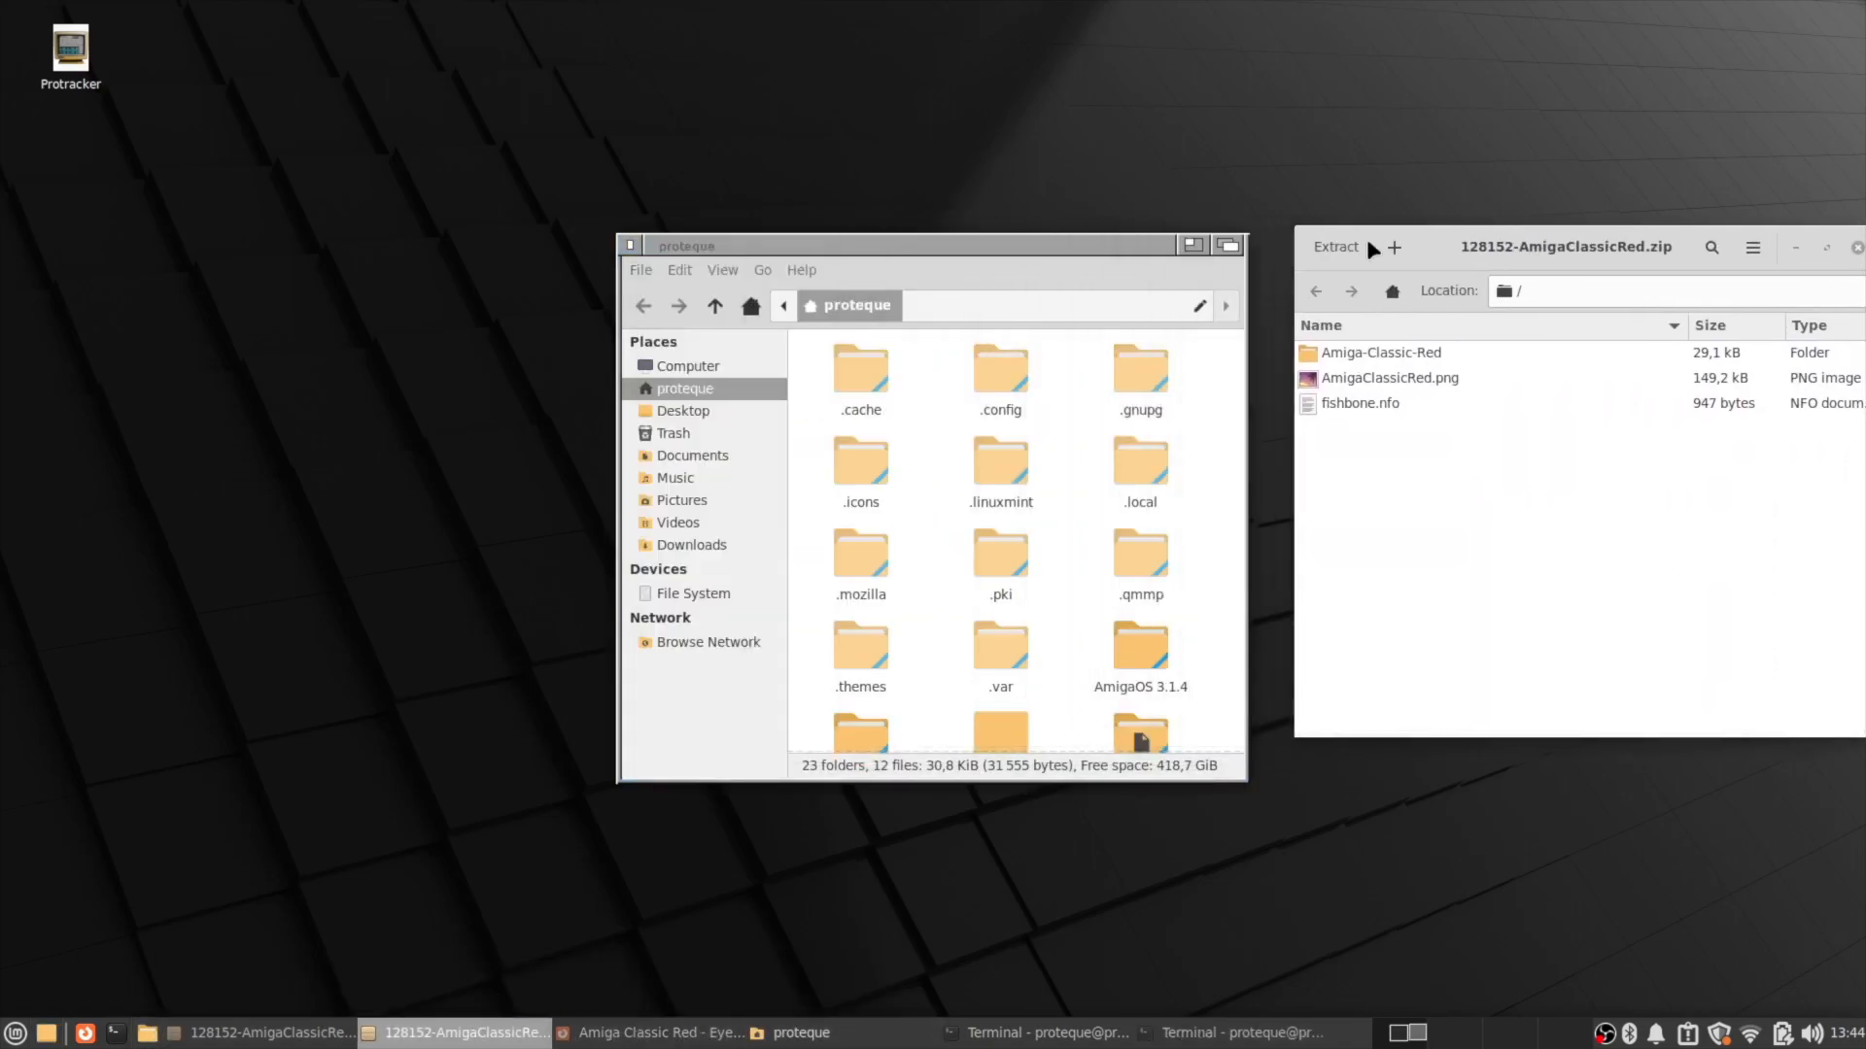
left_click(1002, 308)
left_click(988, 309)
type(".icons")
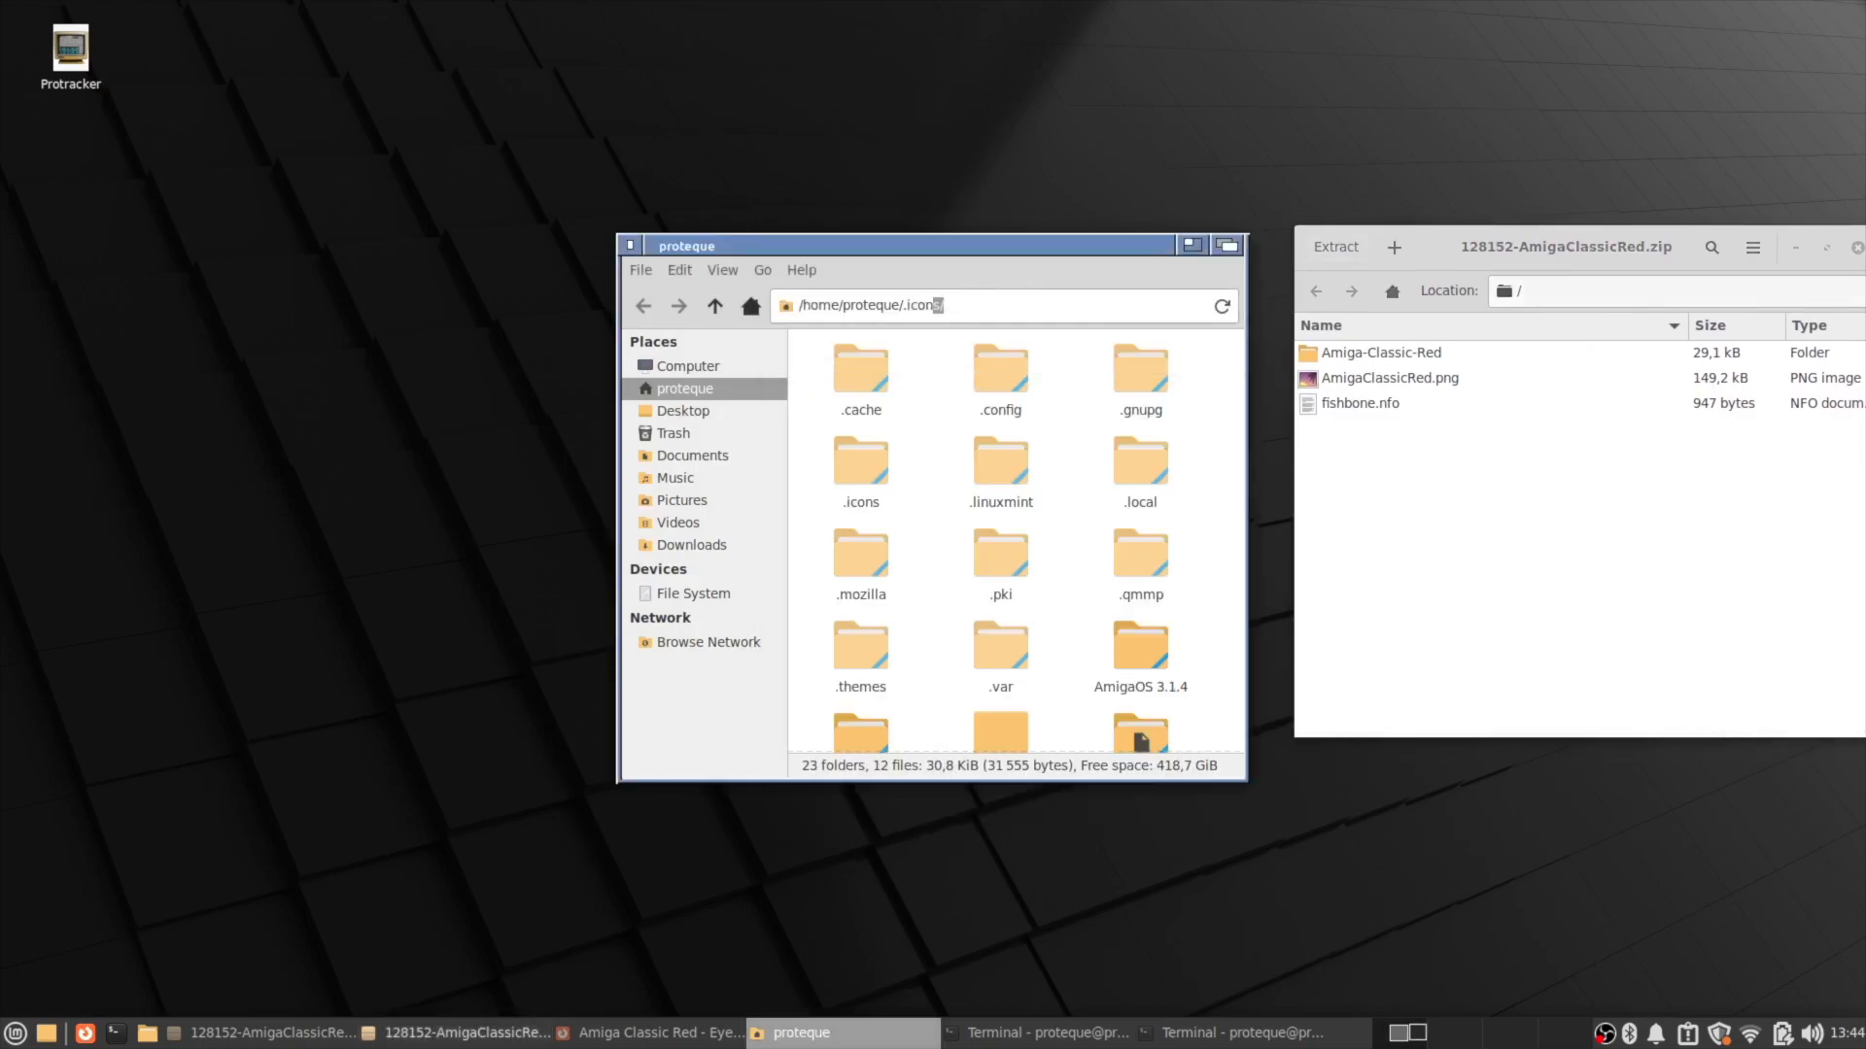
key("Return")
Extract the Amiga-Classic-Red folder, AmigaClassicRed.png and fishbone.nfo from the archive into the .icons folder.
left_click(1371, 416)
key("ctrl+a")
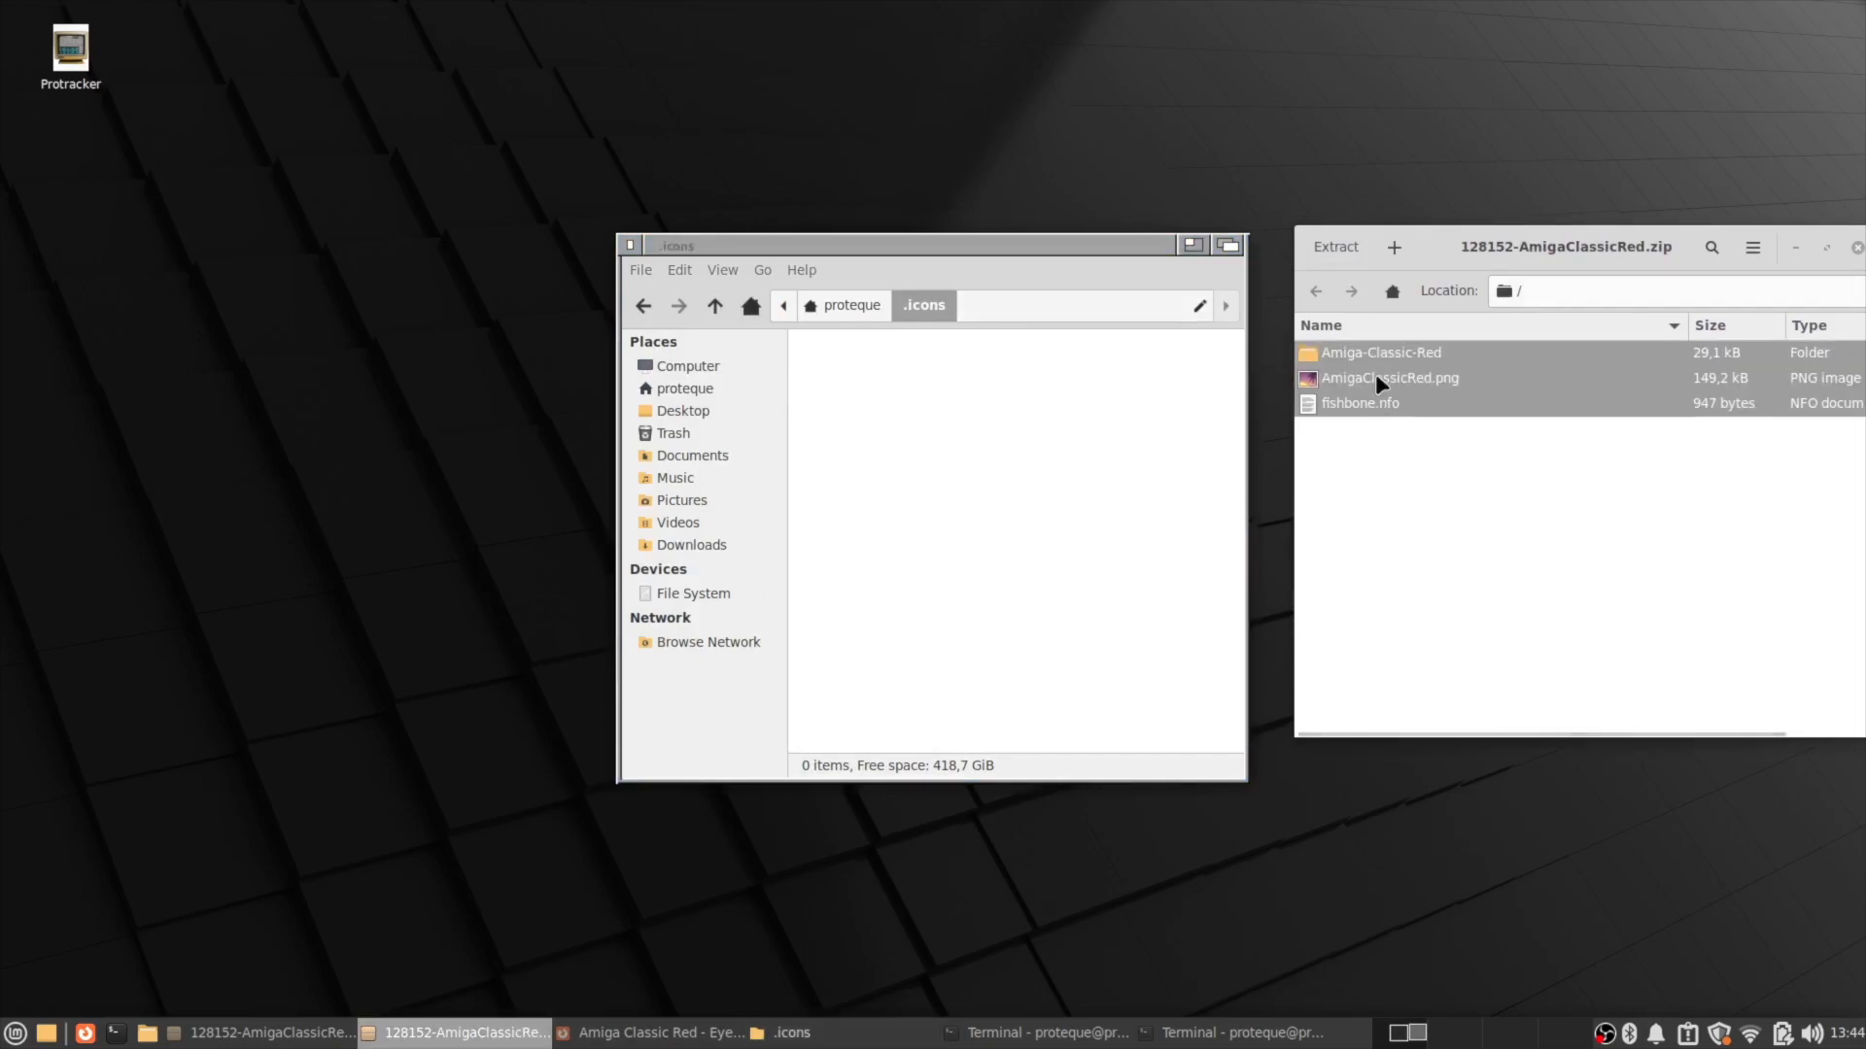
left_click_drag(1368, 350, 966, 466)
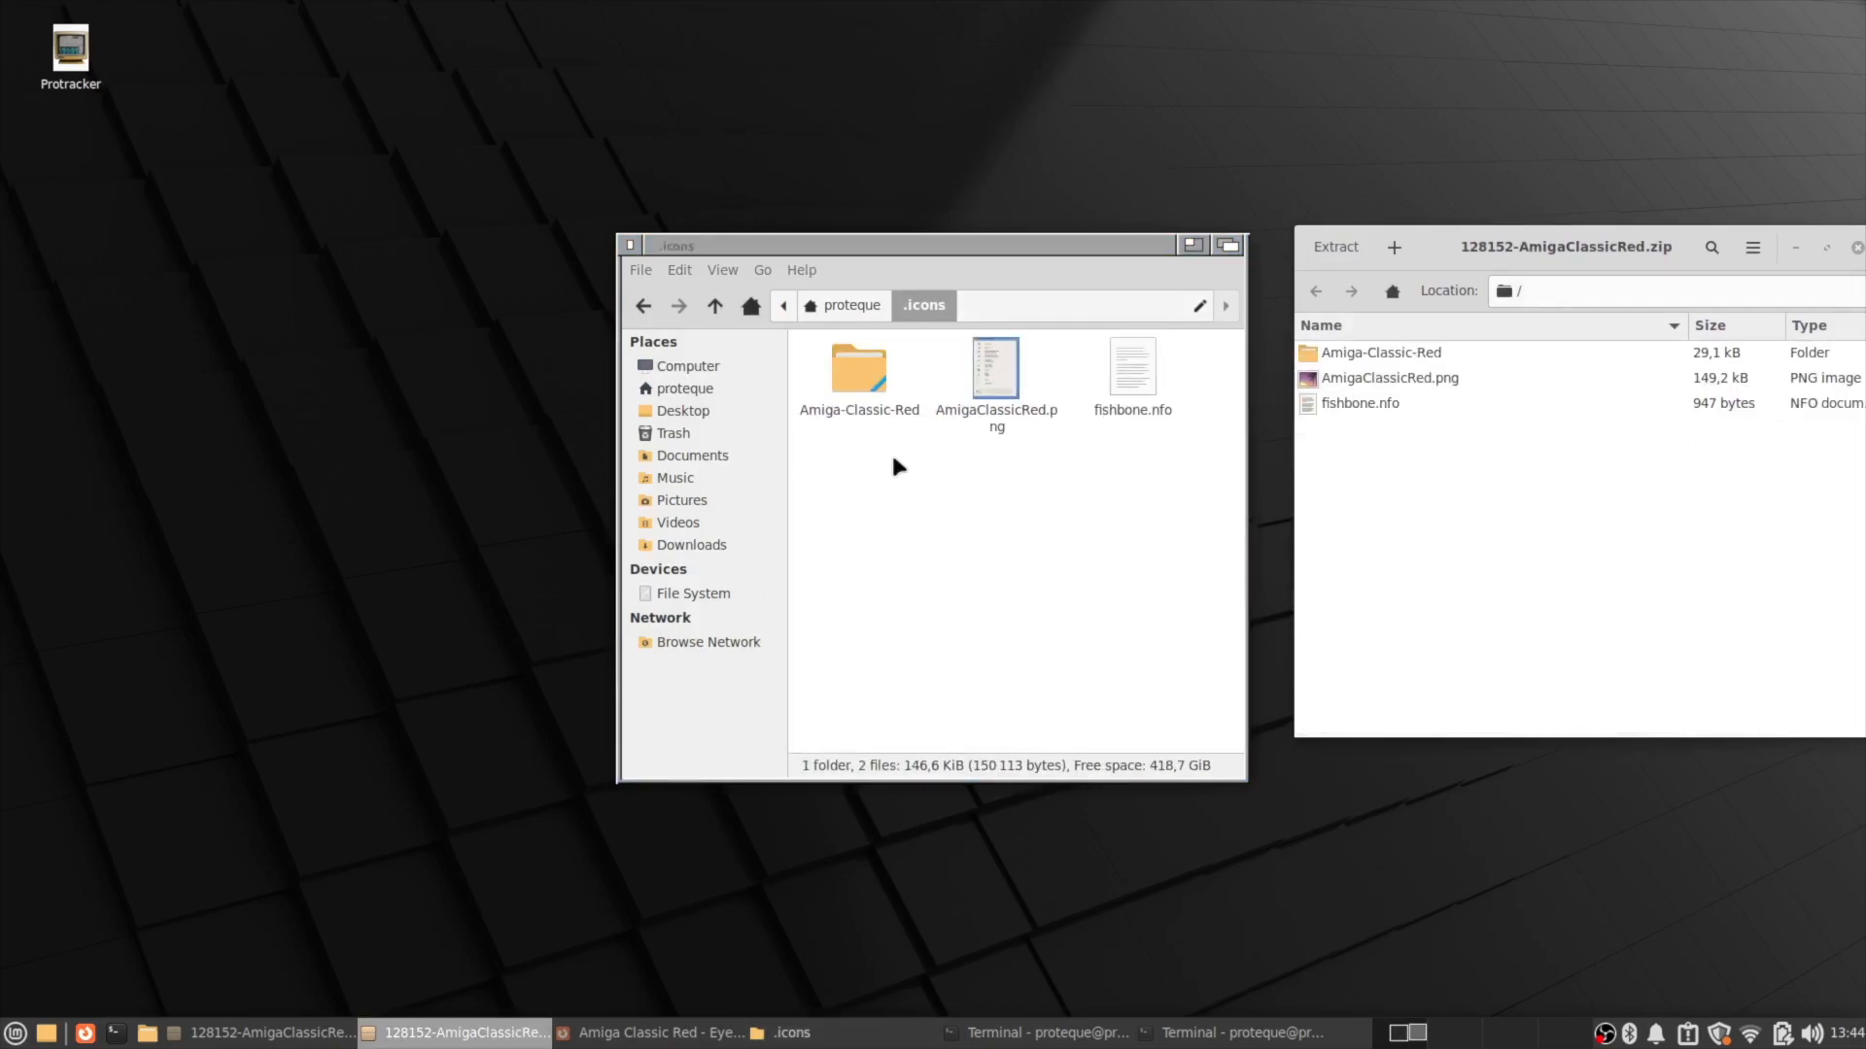
Find the Mouse and Touchpad settings and apply the red Amiga cursor theme.
left_click(15, 1034)
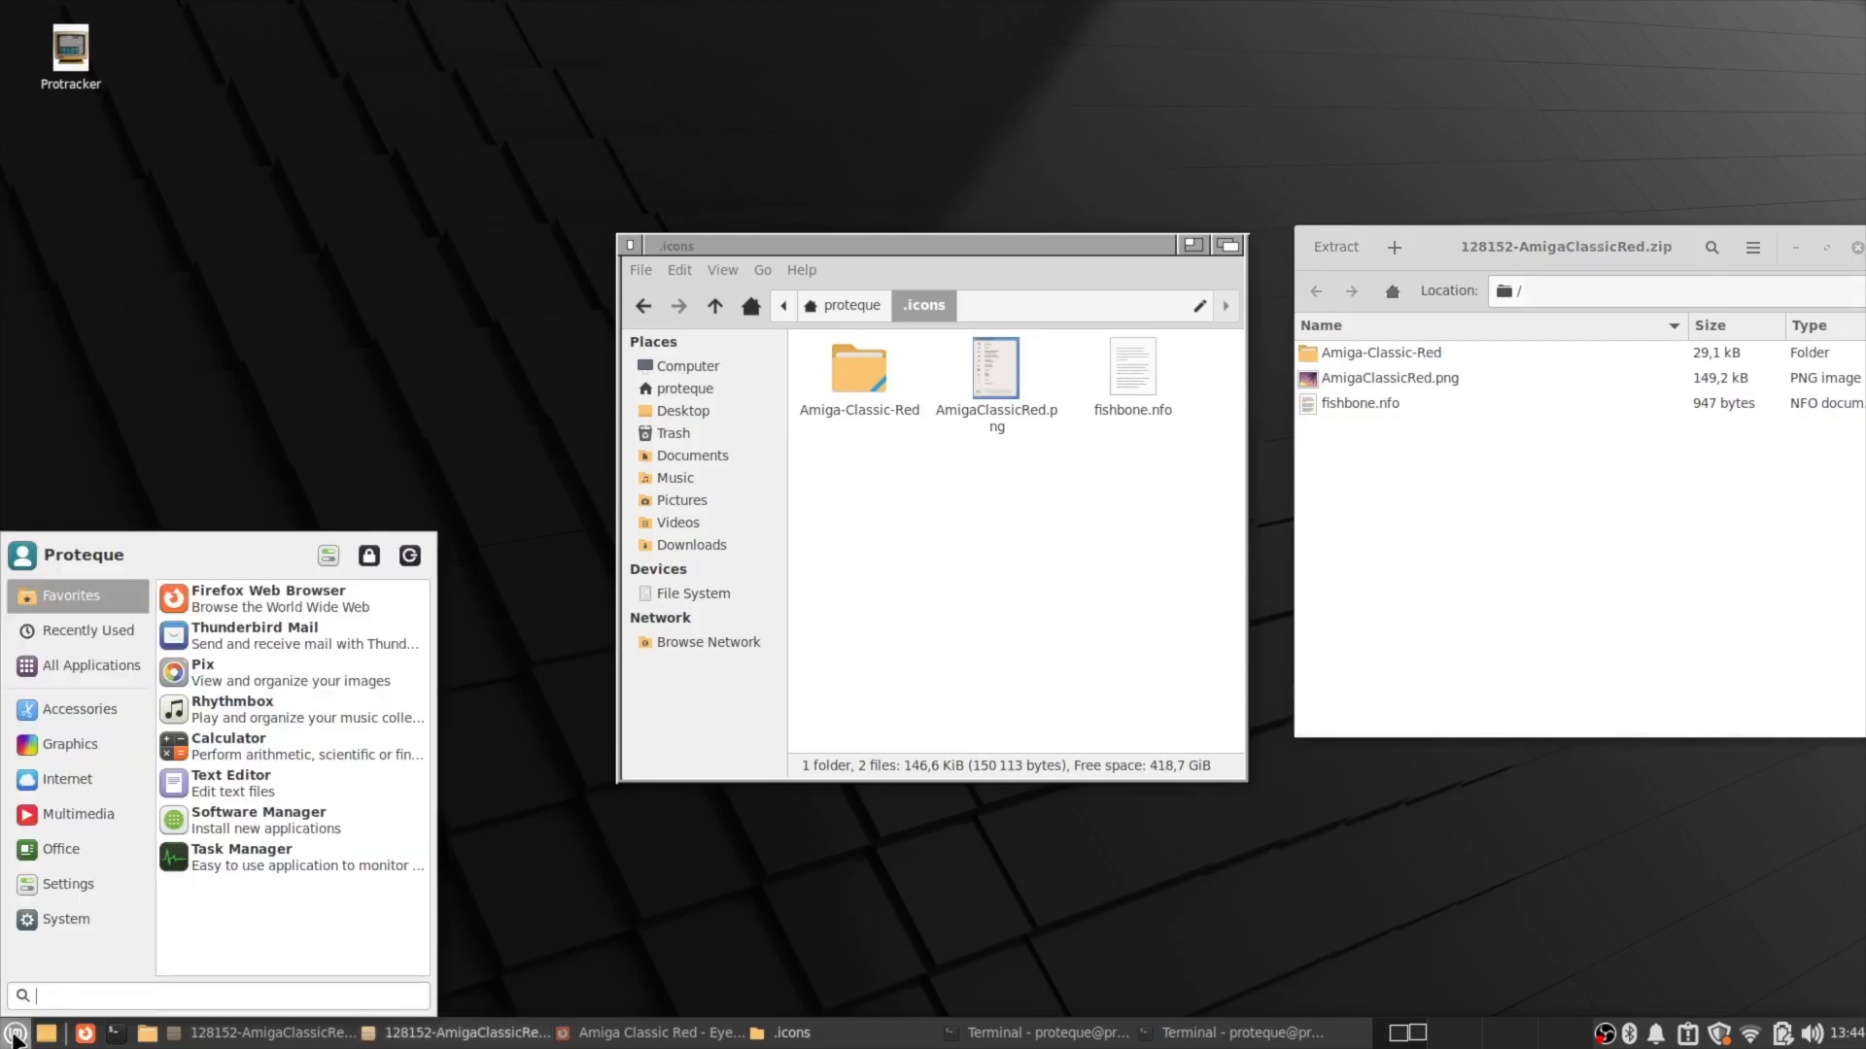
type("mouse")
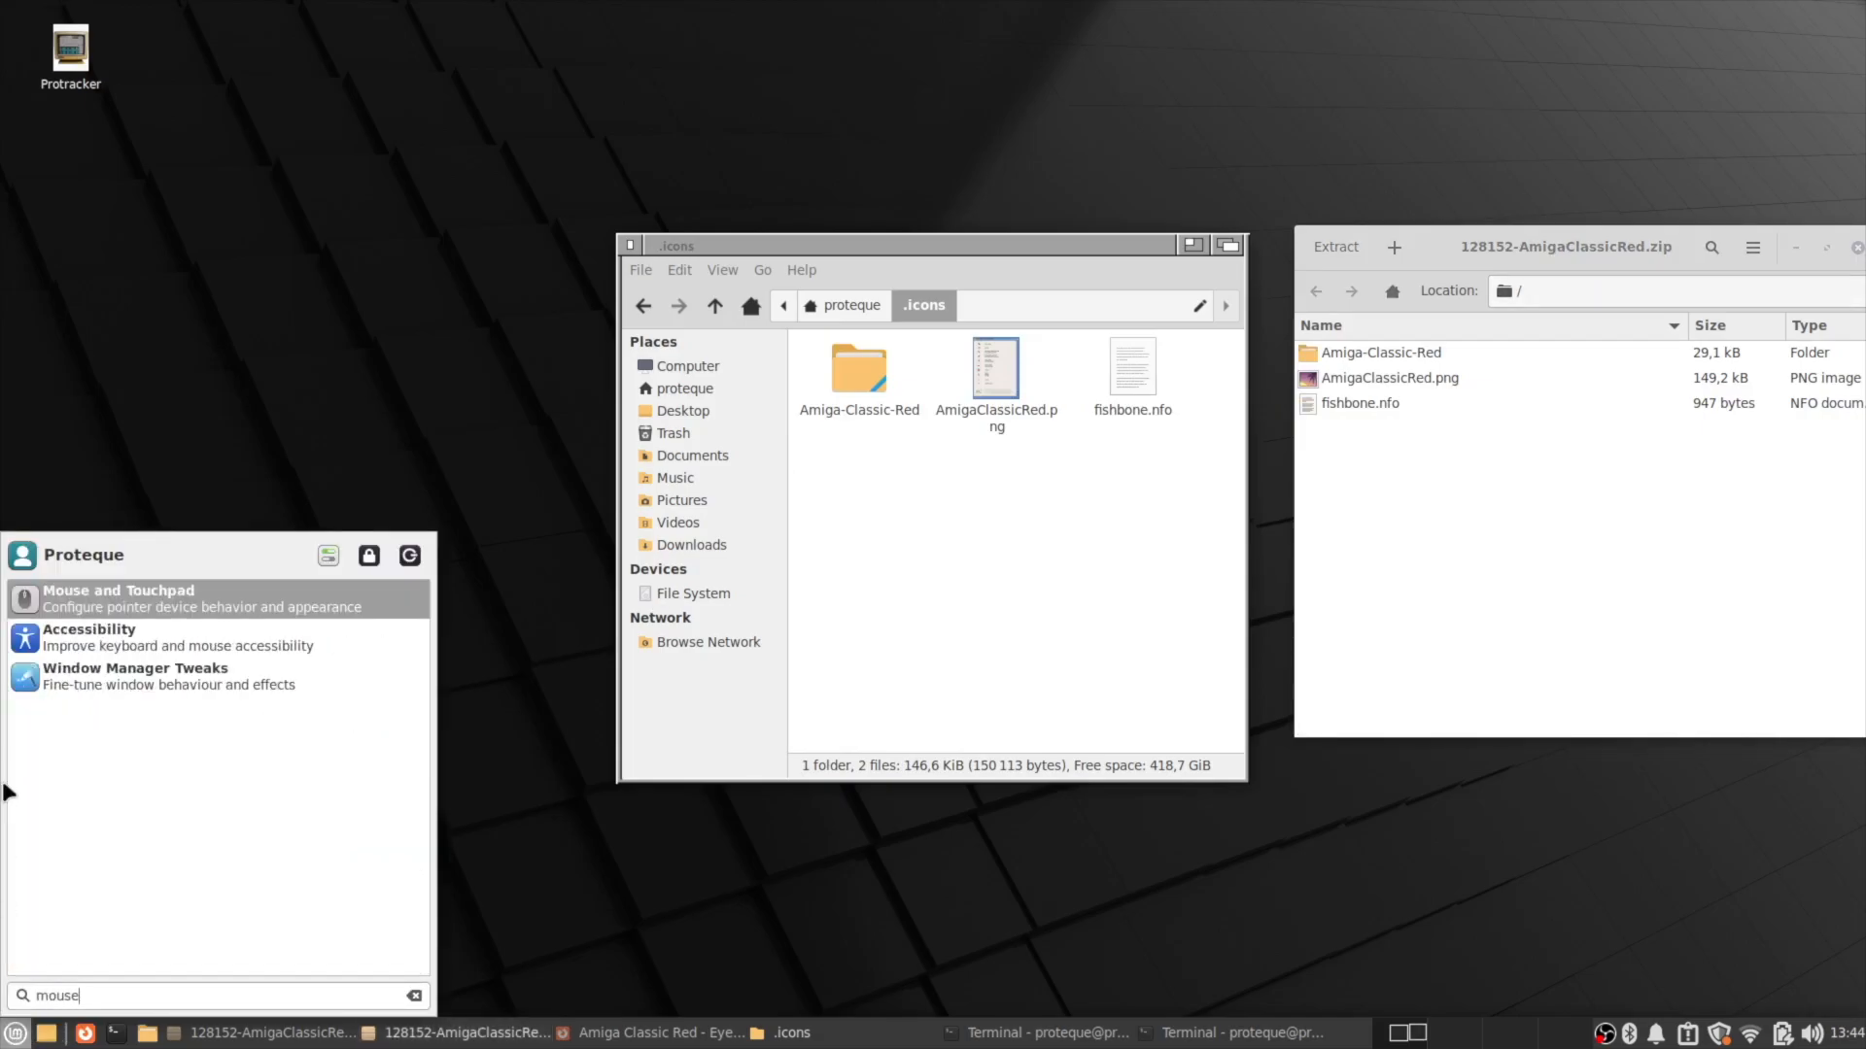
left_click(118, 613)
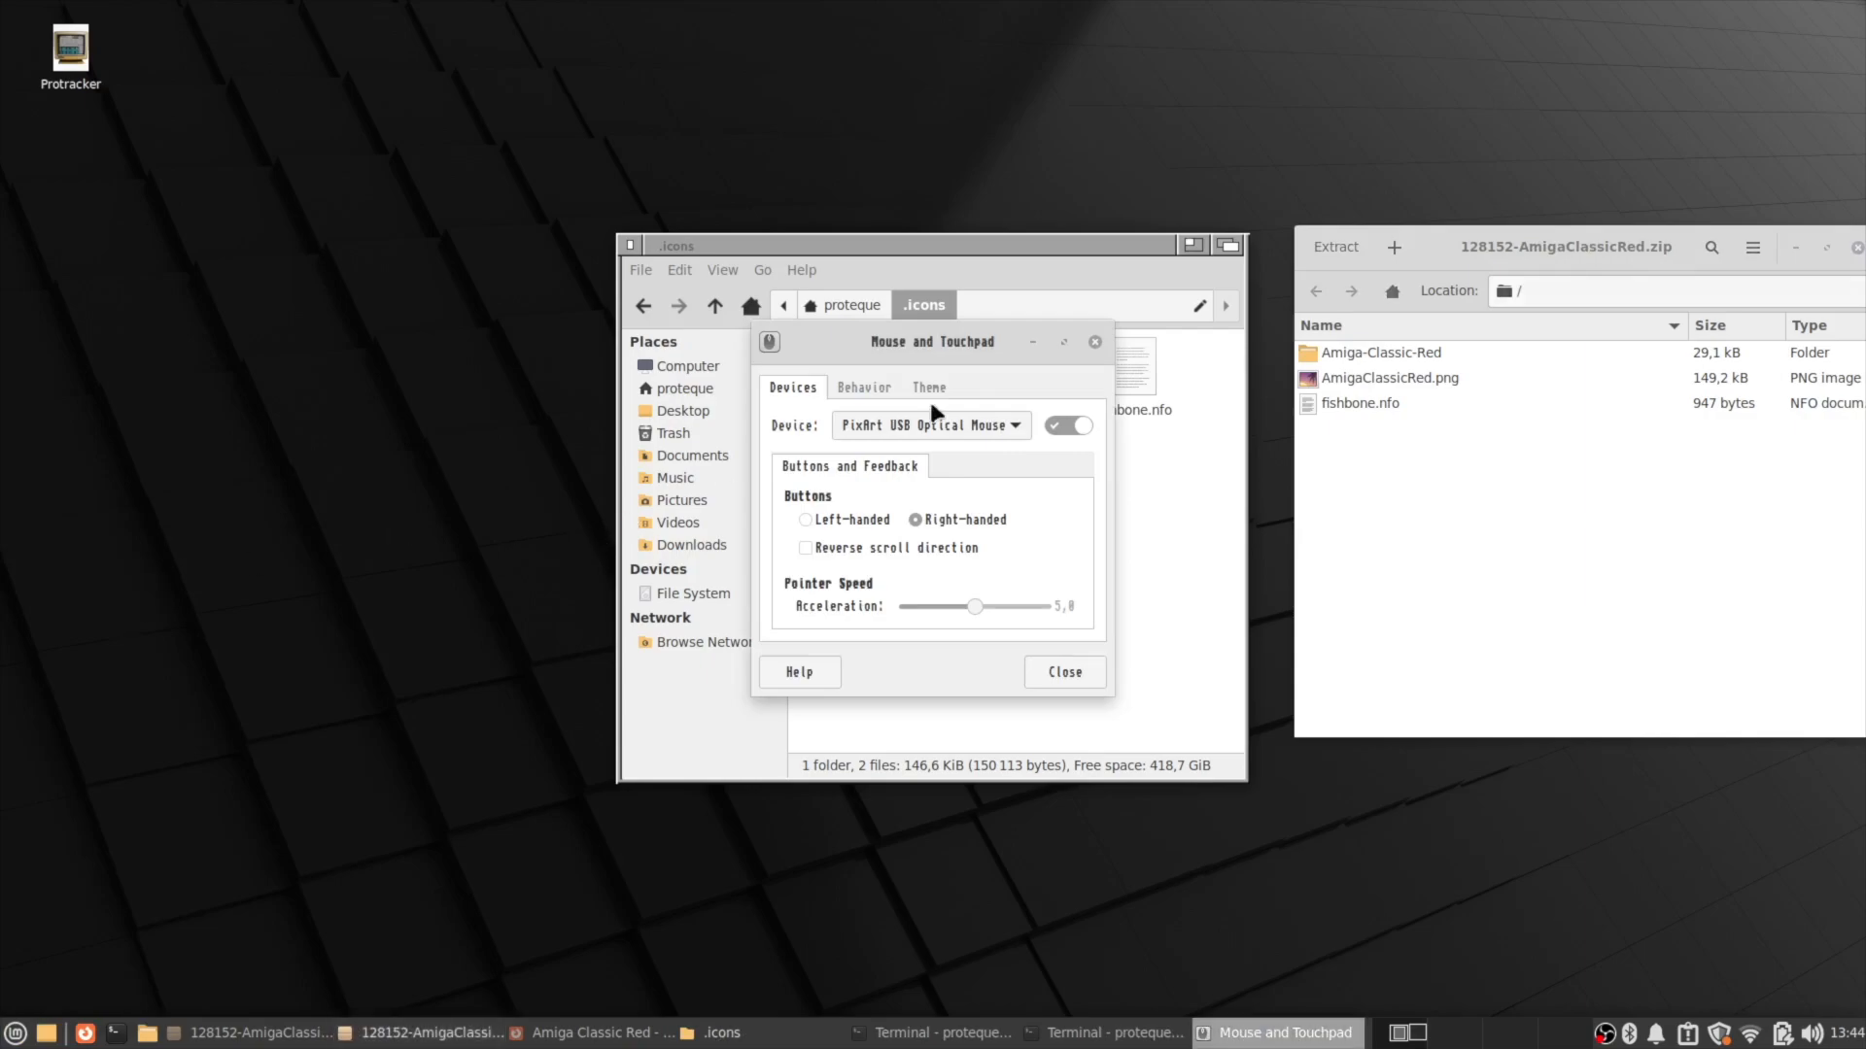
left_click(933, 389)
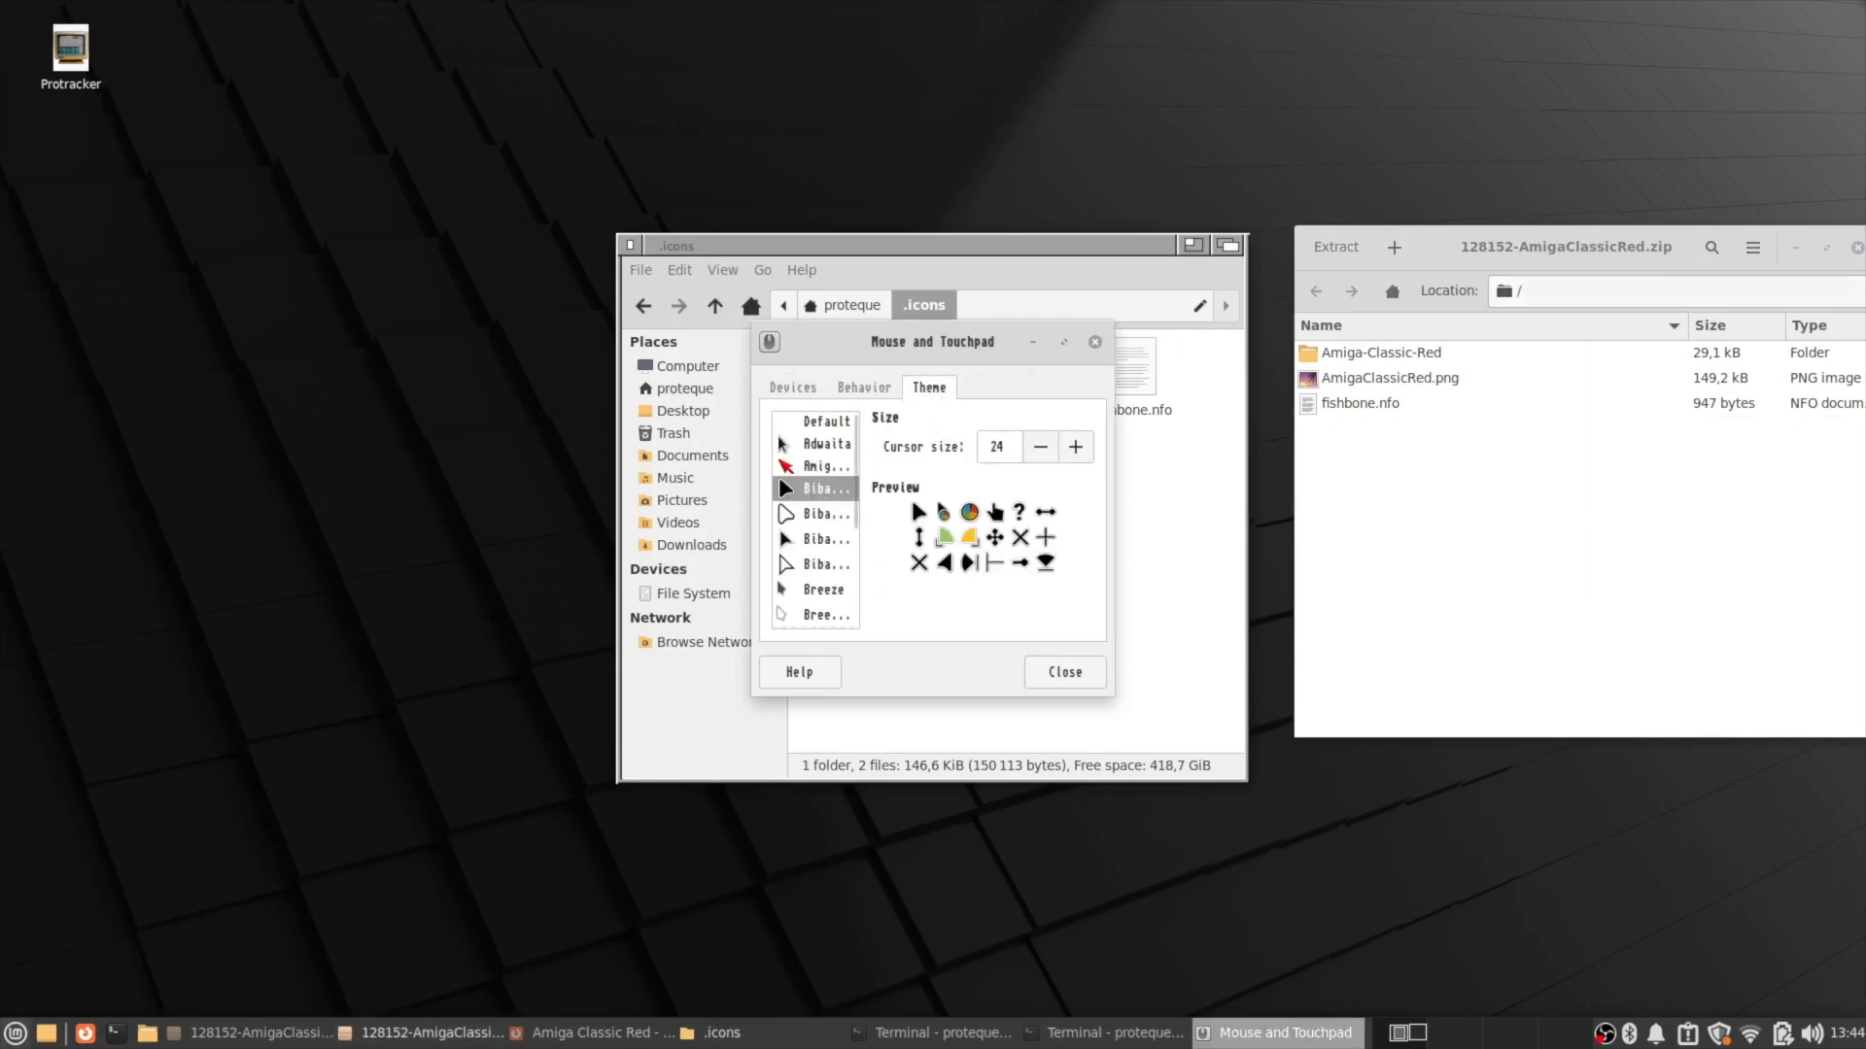
left_click(16, 1033)
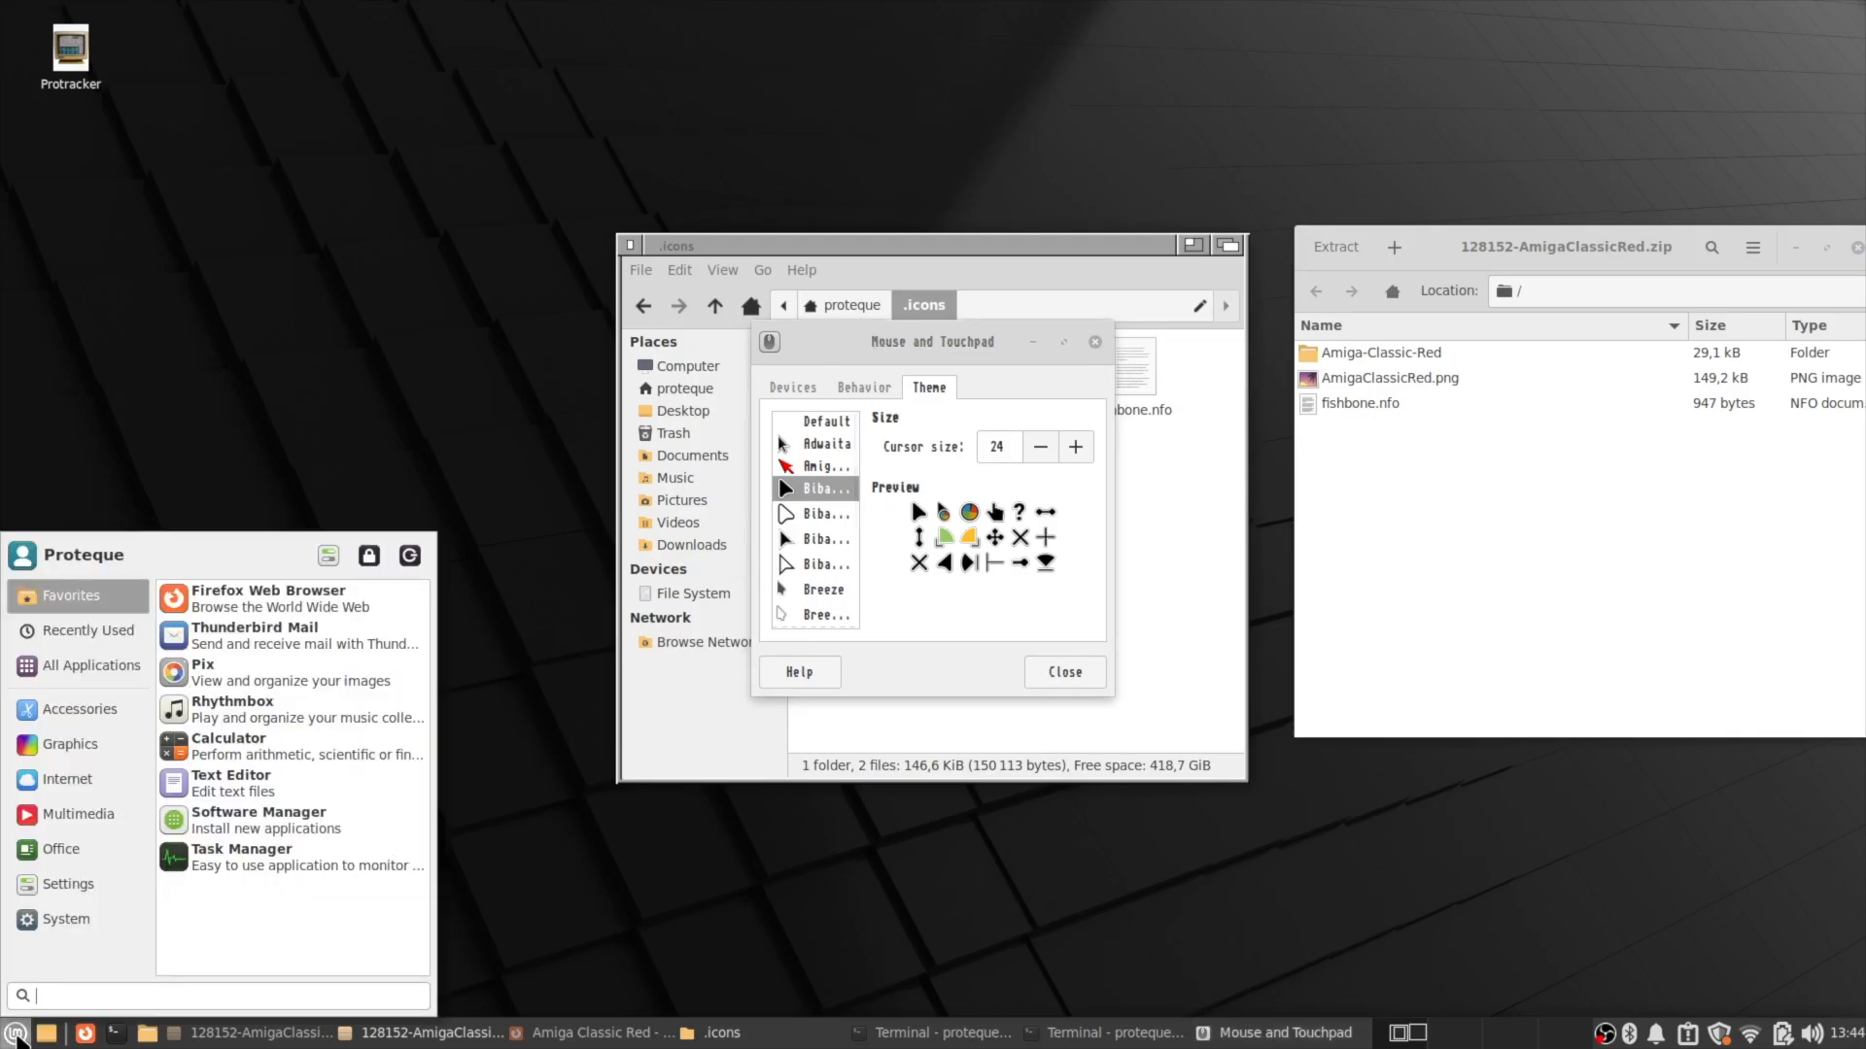
type("mo")
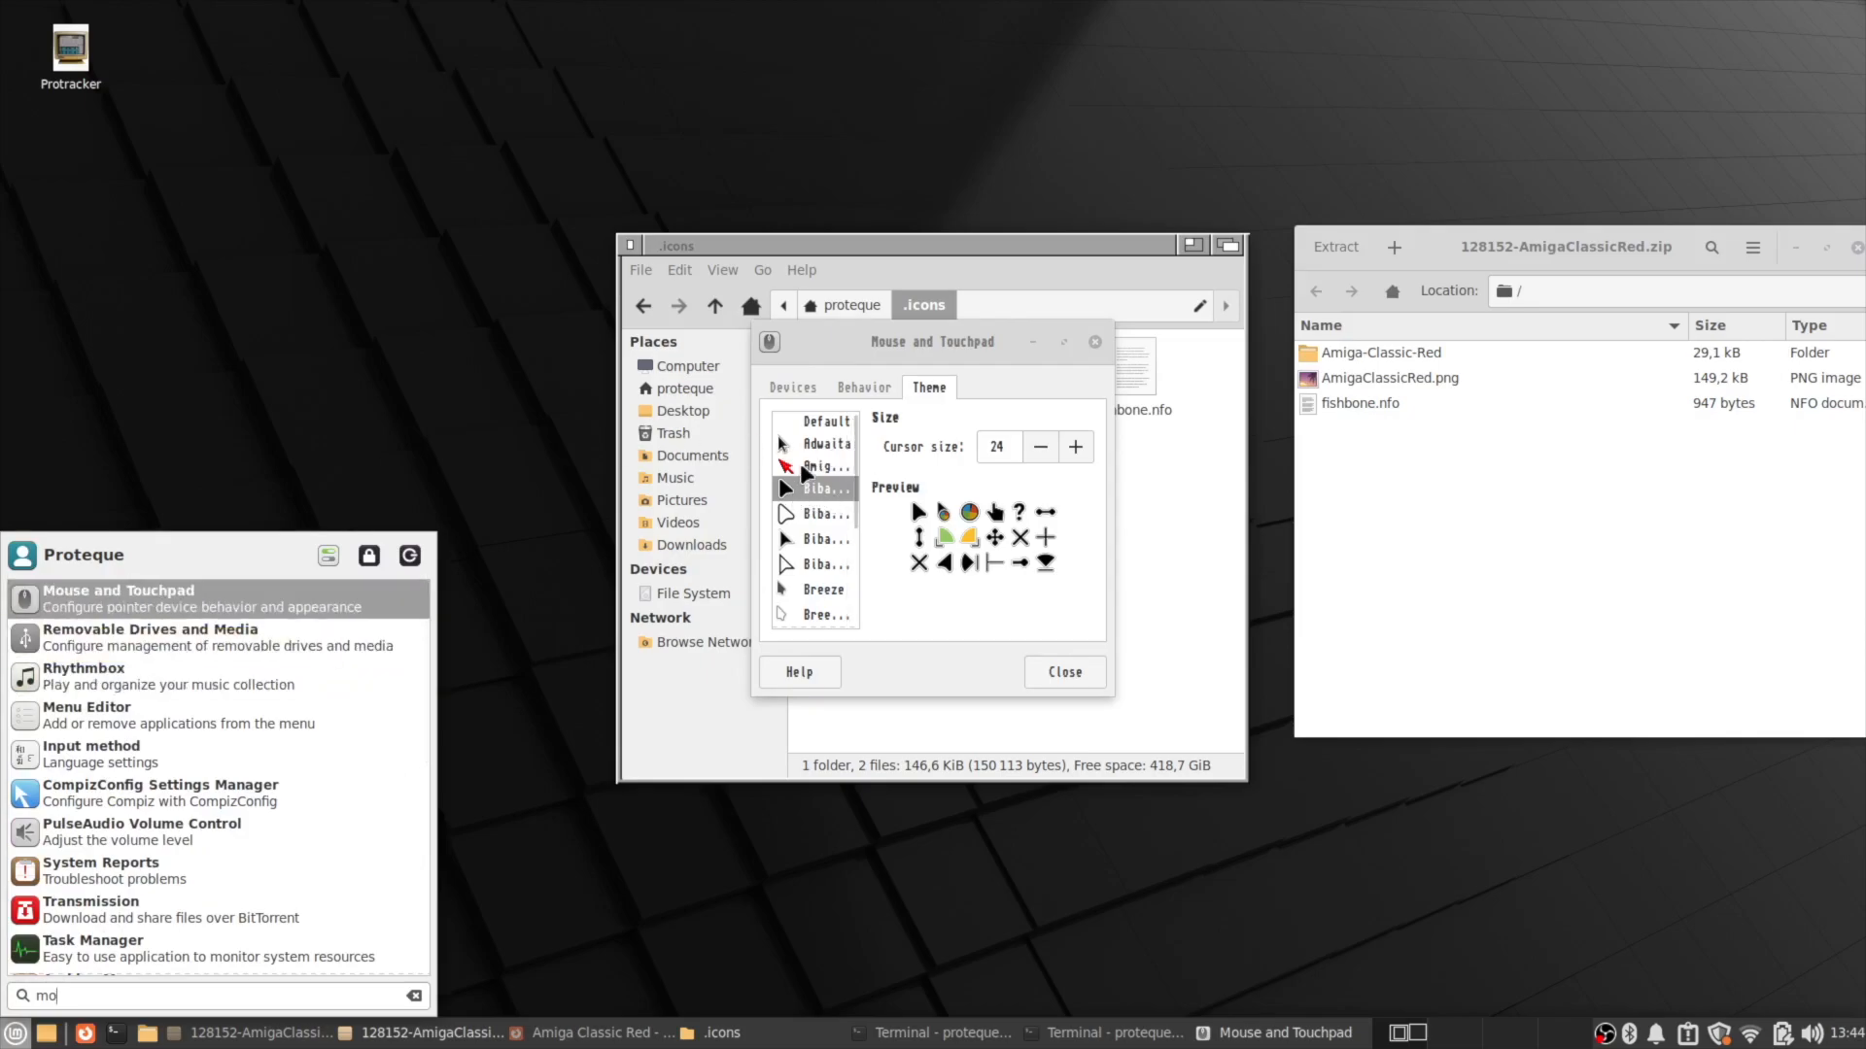
left_click(826, 466)
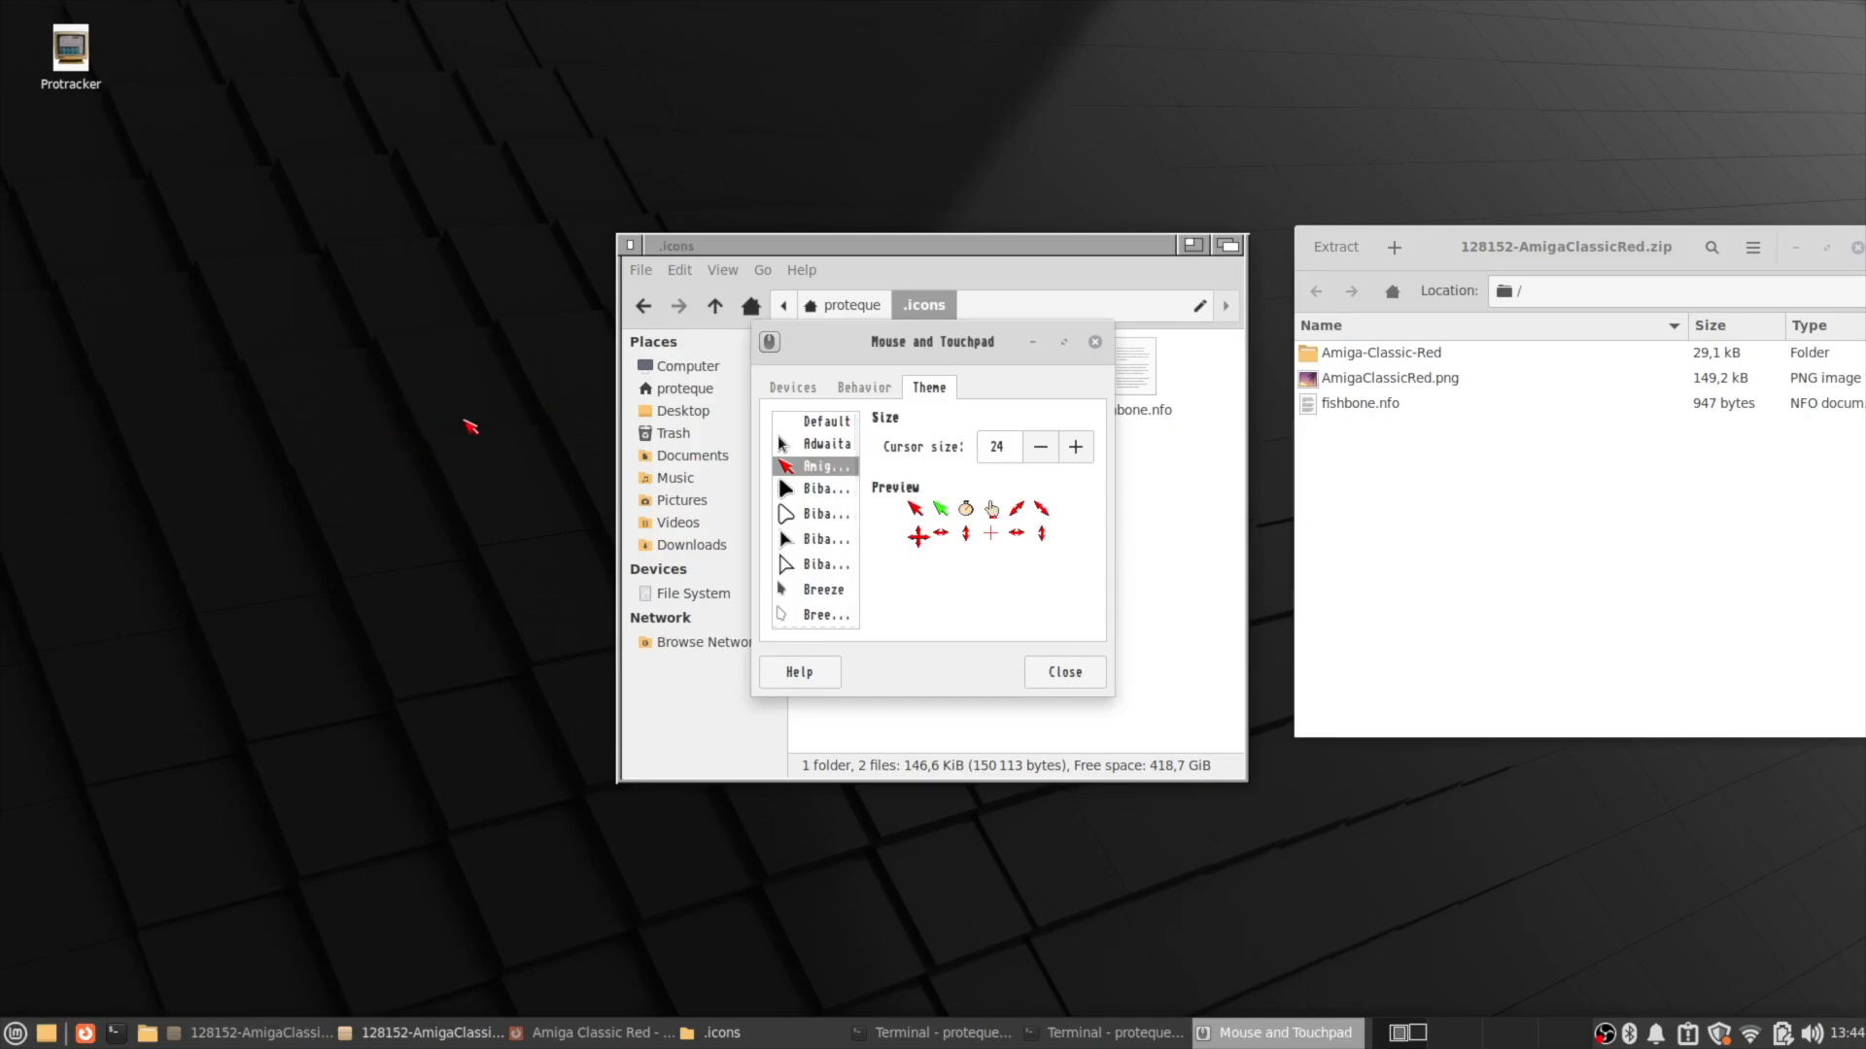
Close the mouse settings, the .icons folder window and the 128152-AmigaClassicRed.zip archive window.
left_click(1065, 673)
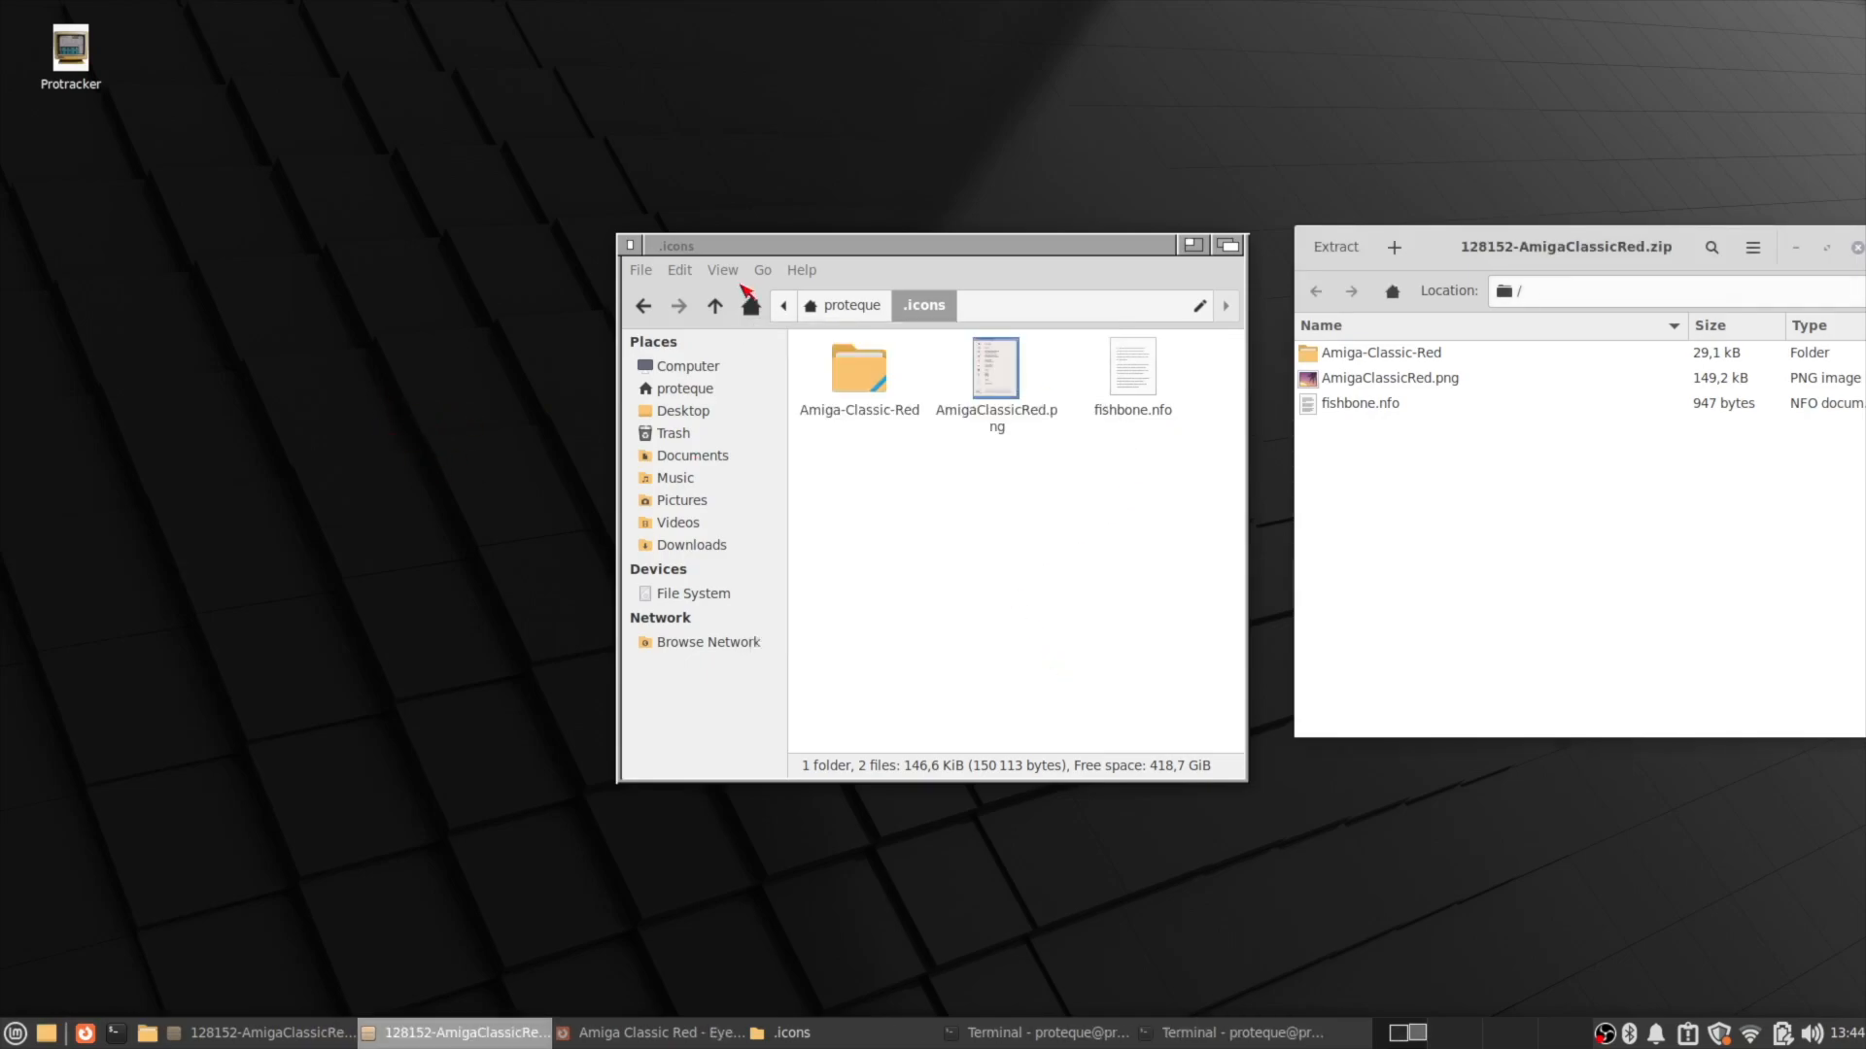
left_click(630, 245)
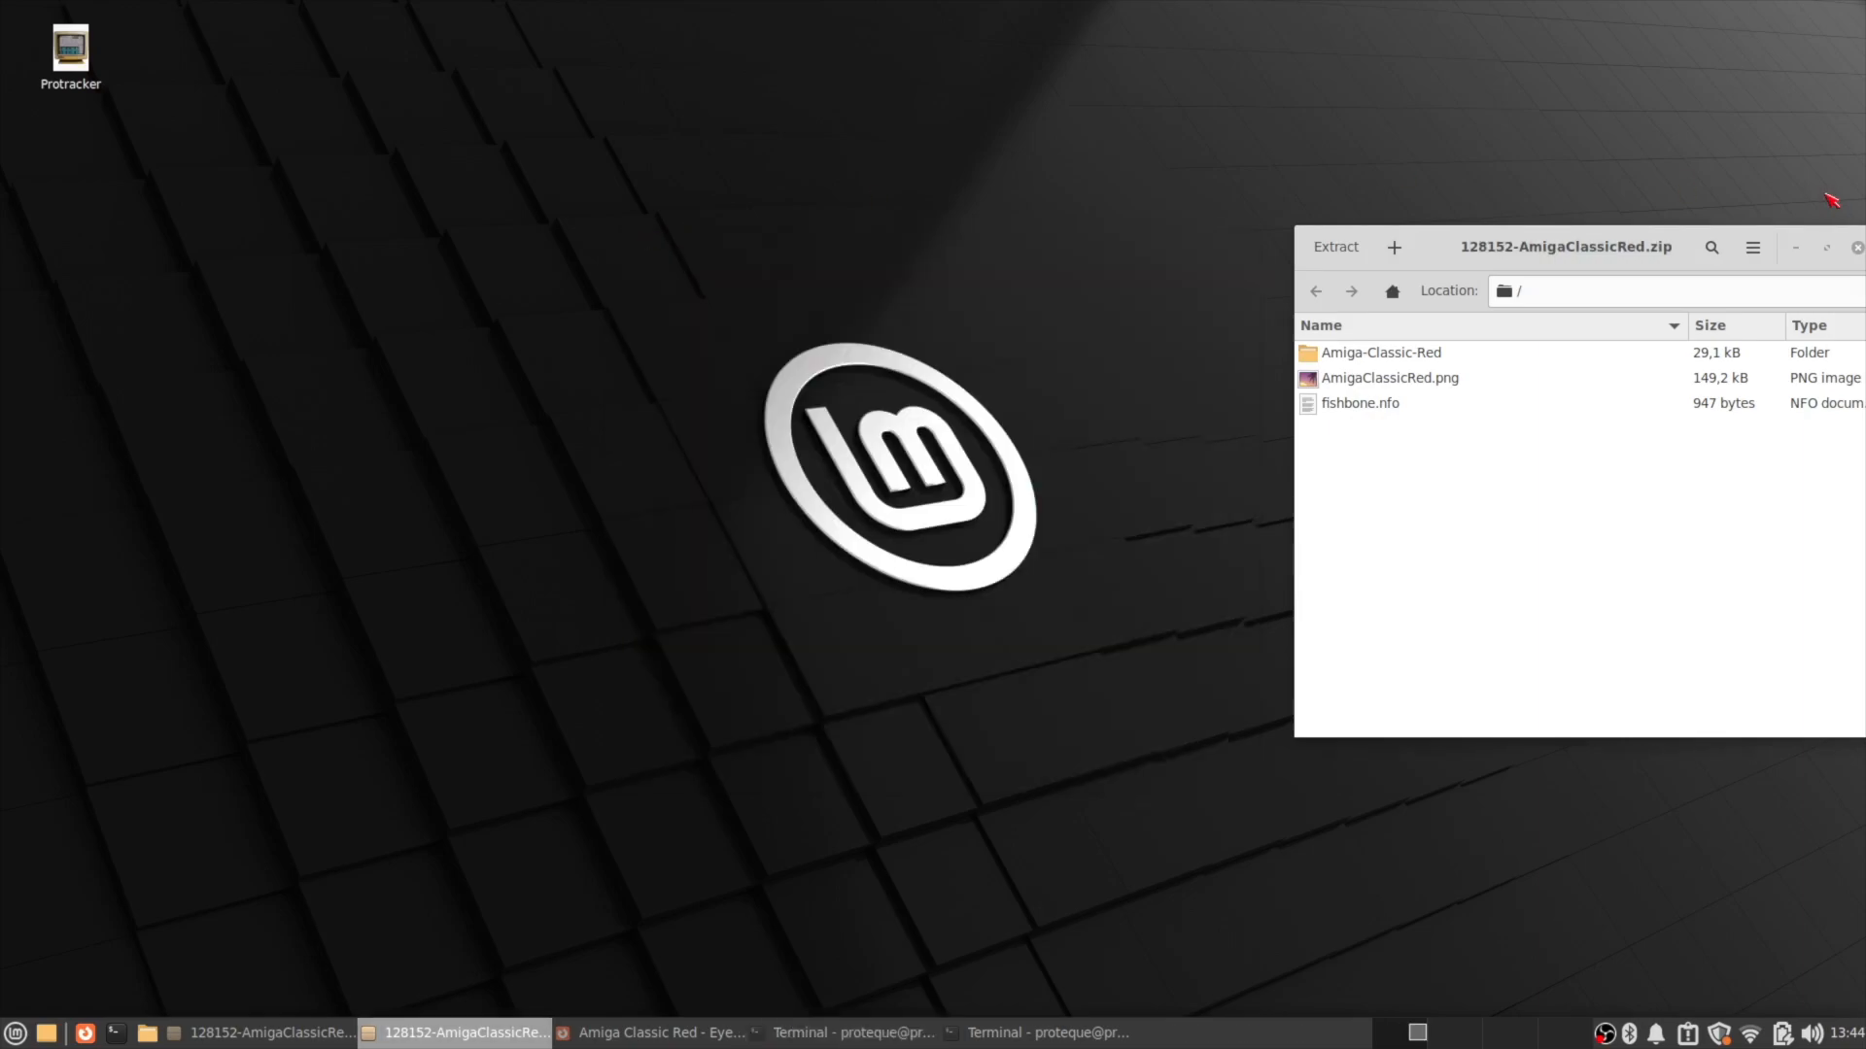
left_click(1857, 249)
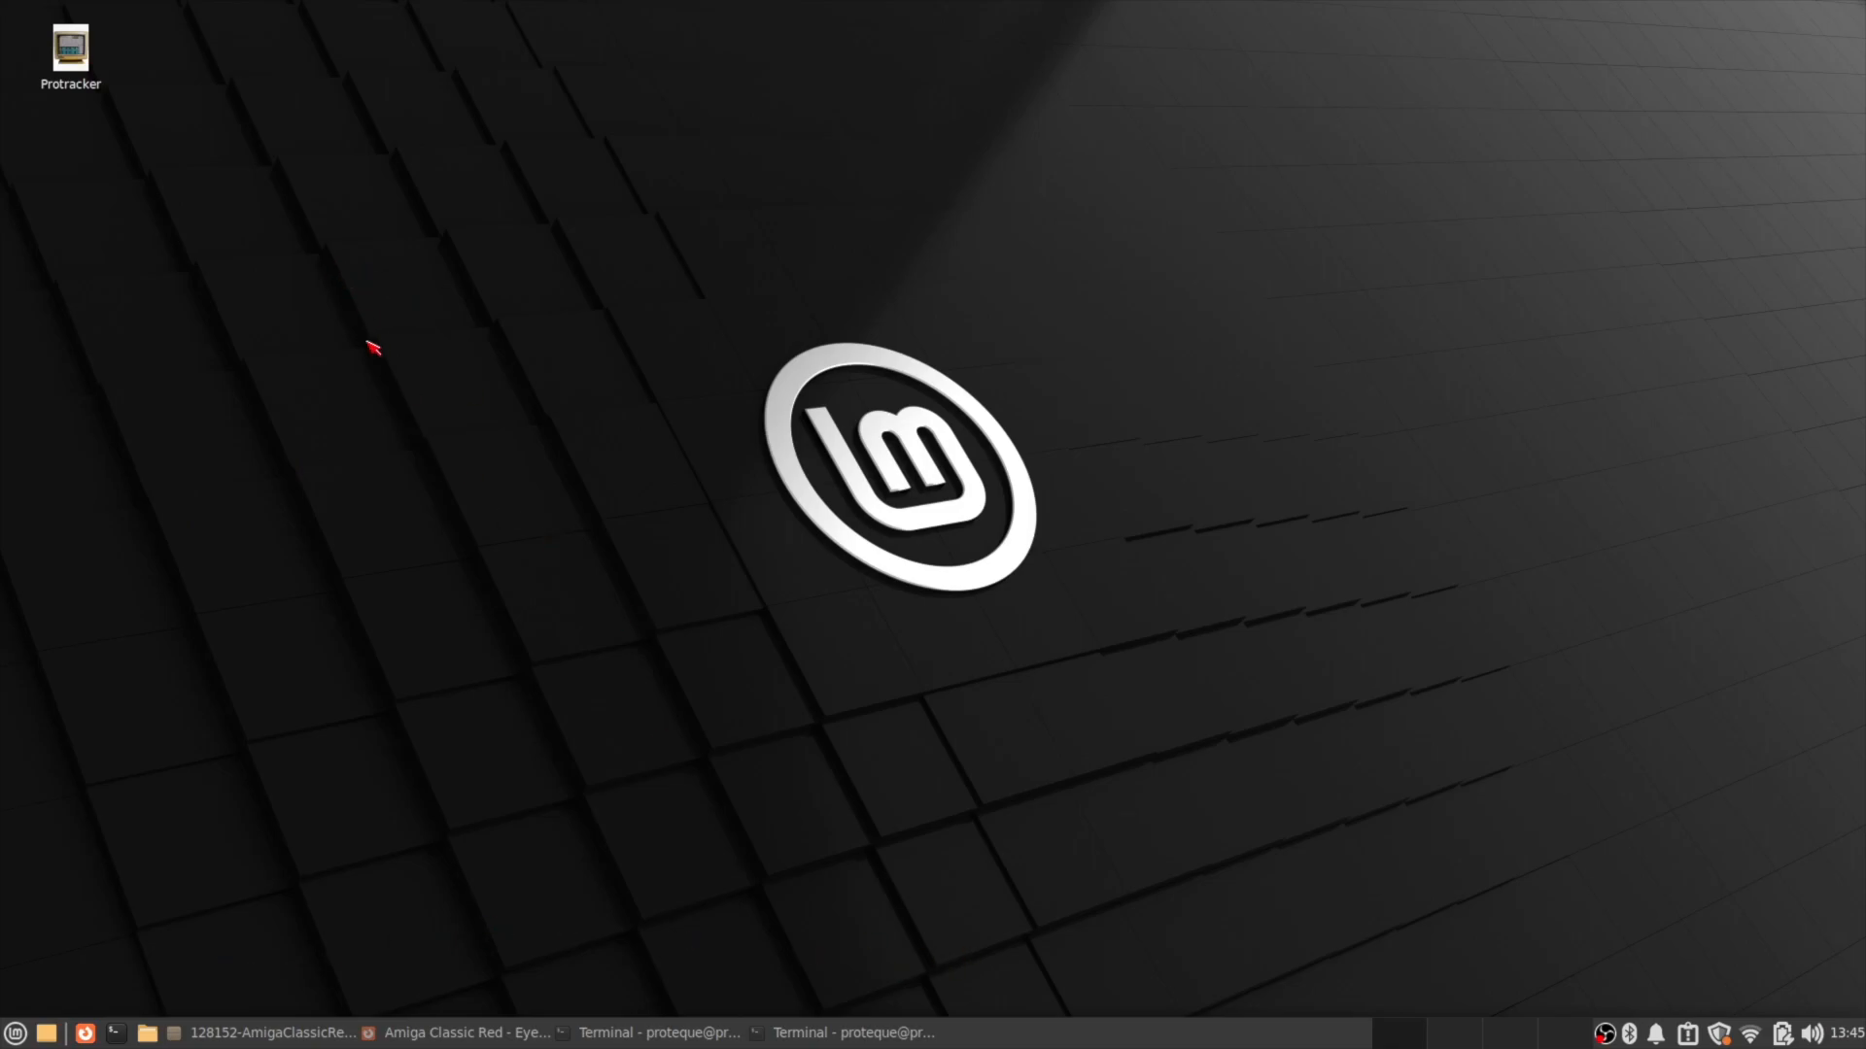
right_click(430, 372)
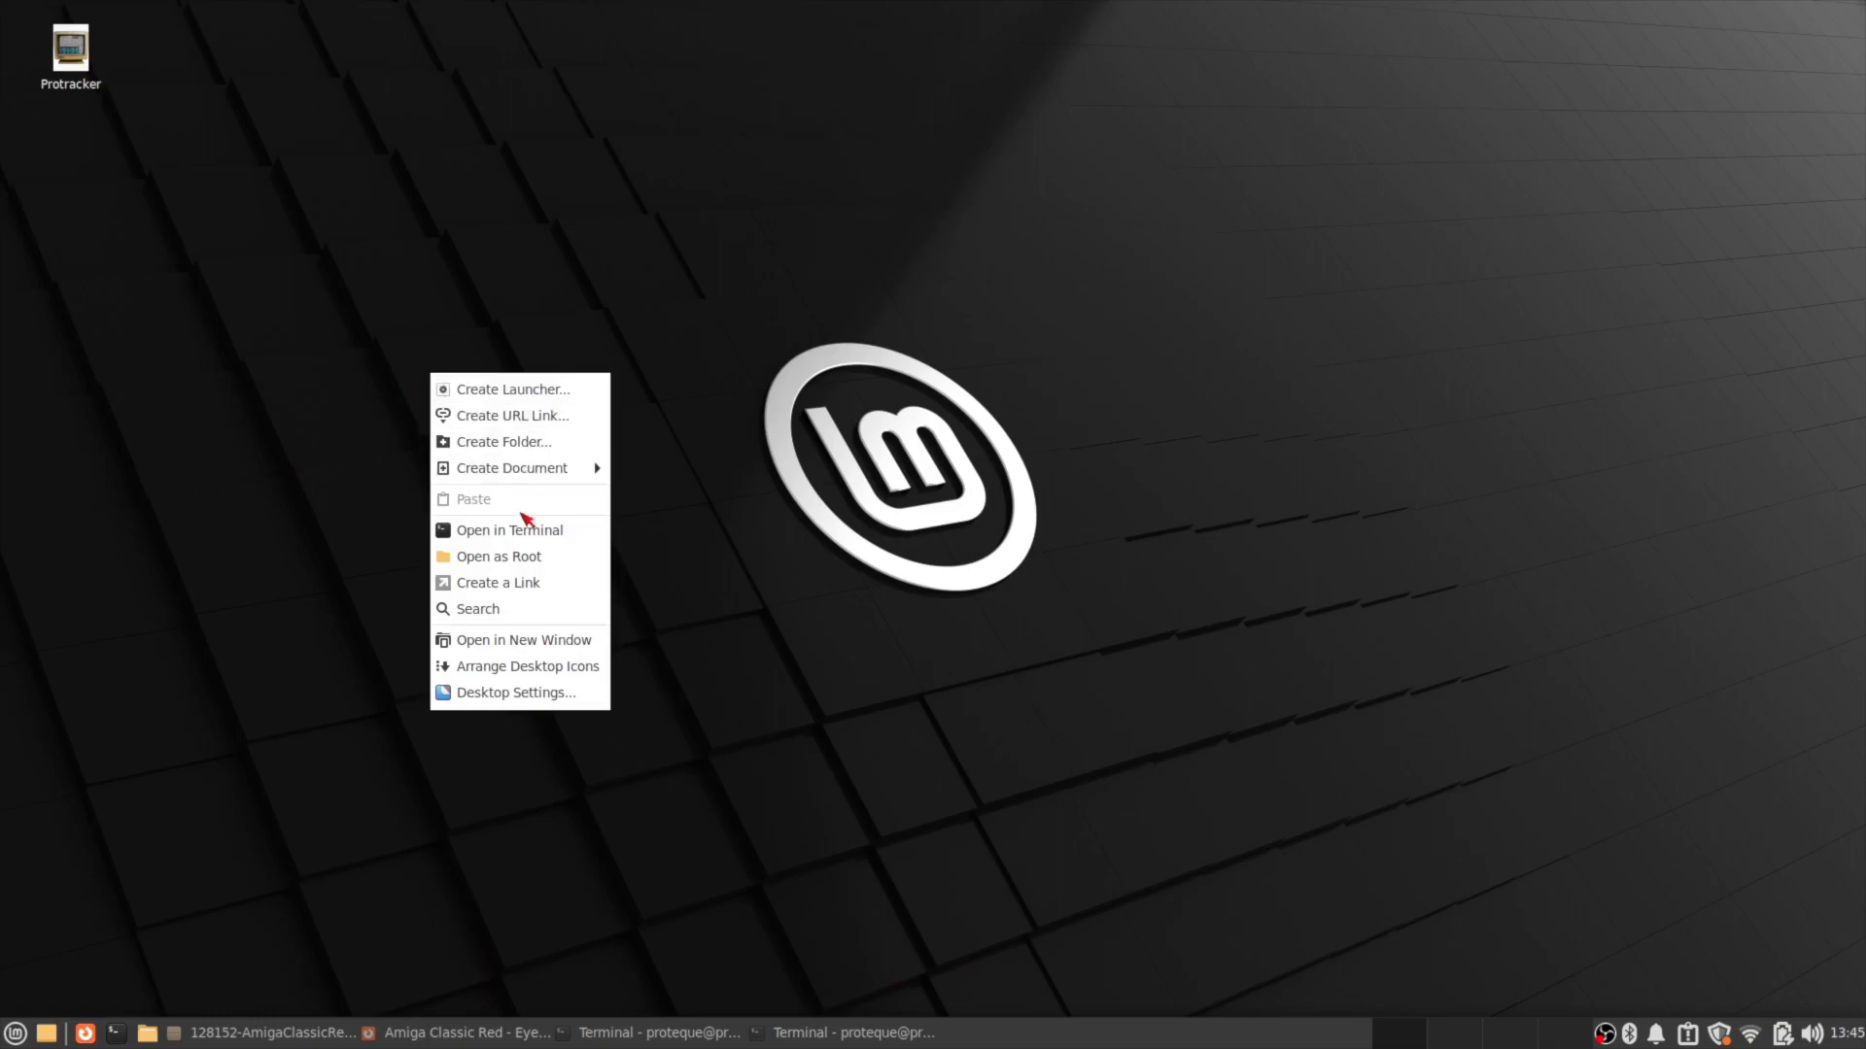
mouse_move(515, 468)
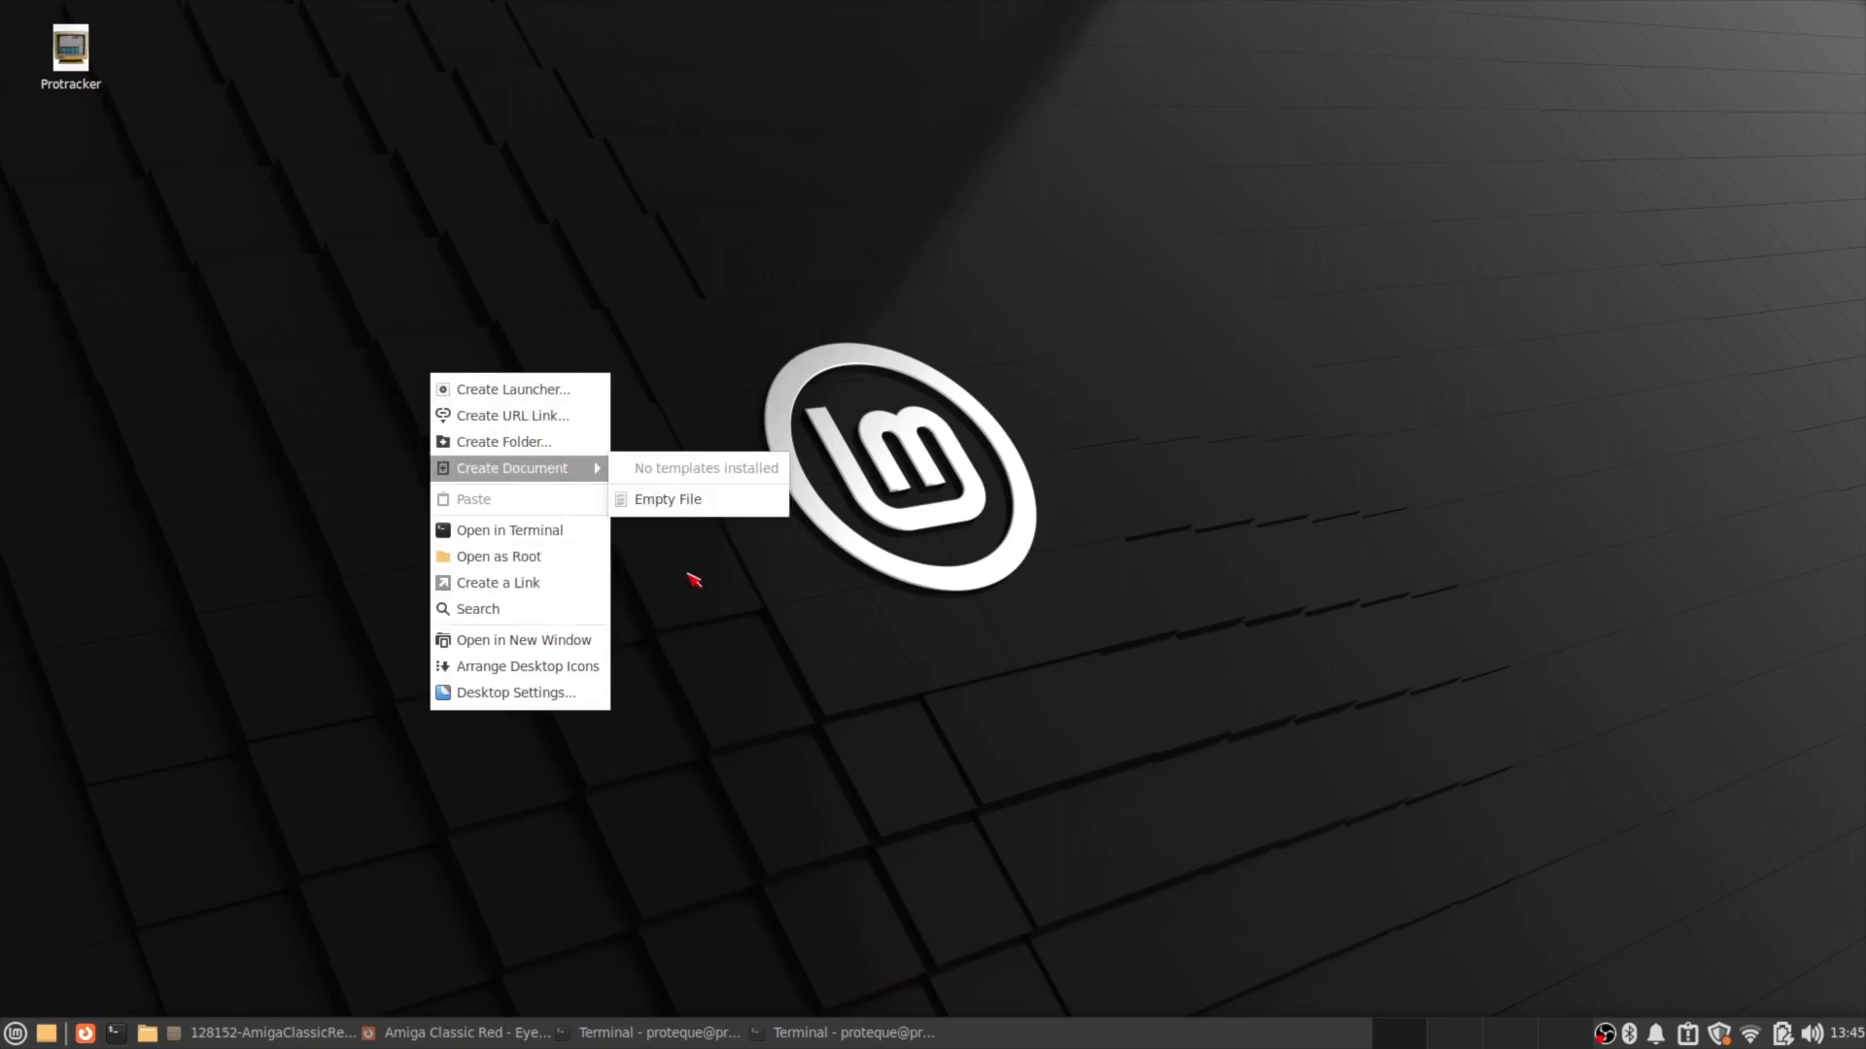
left_click(764, 657)
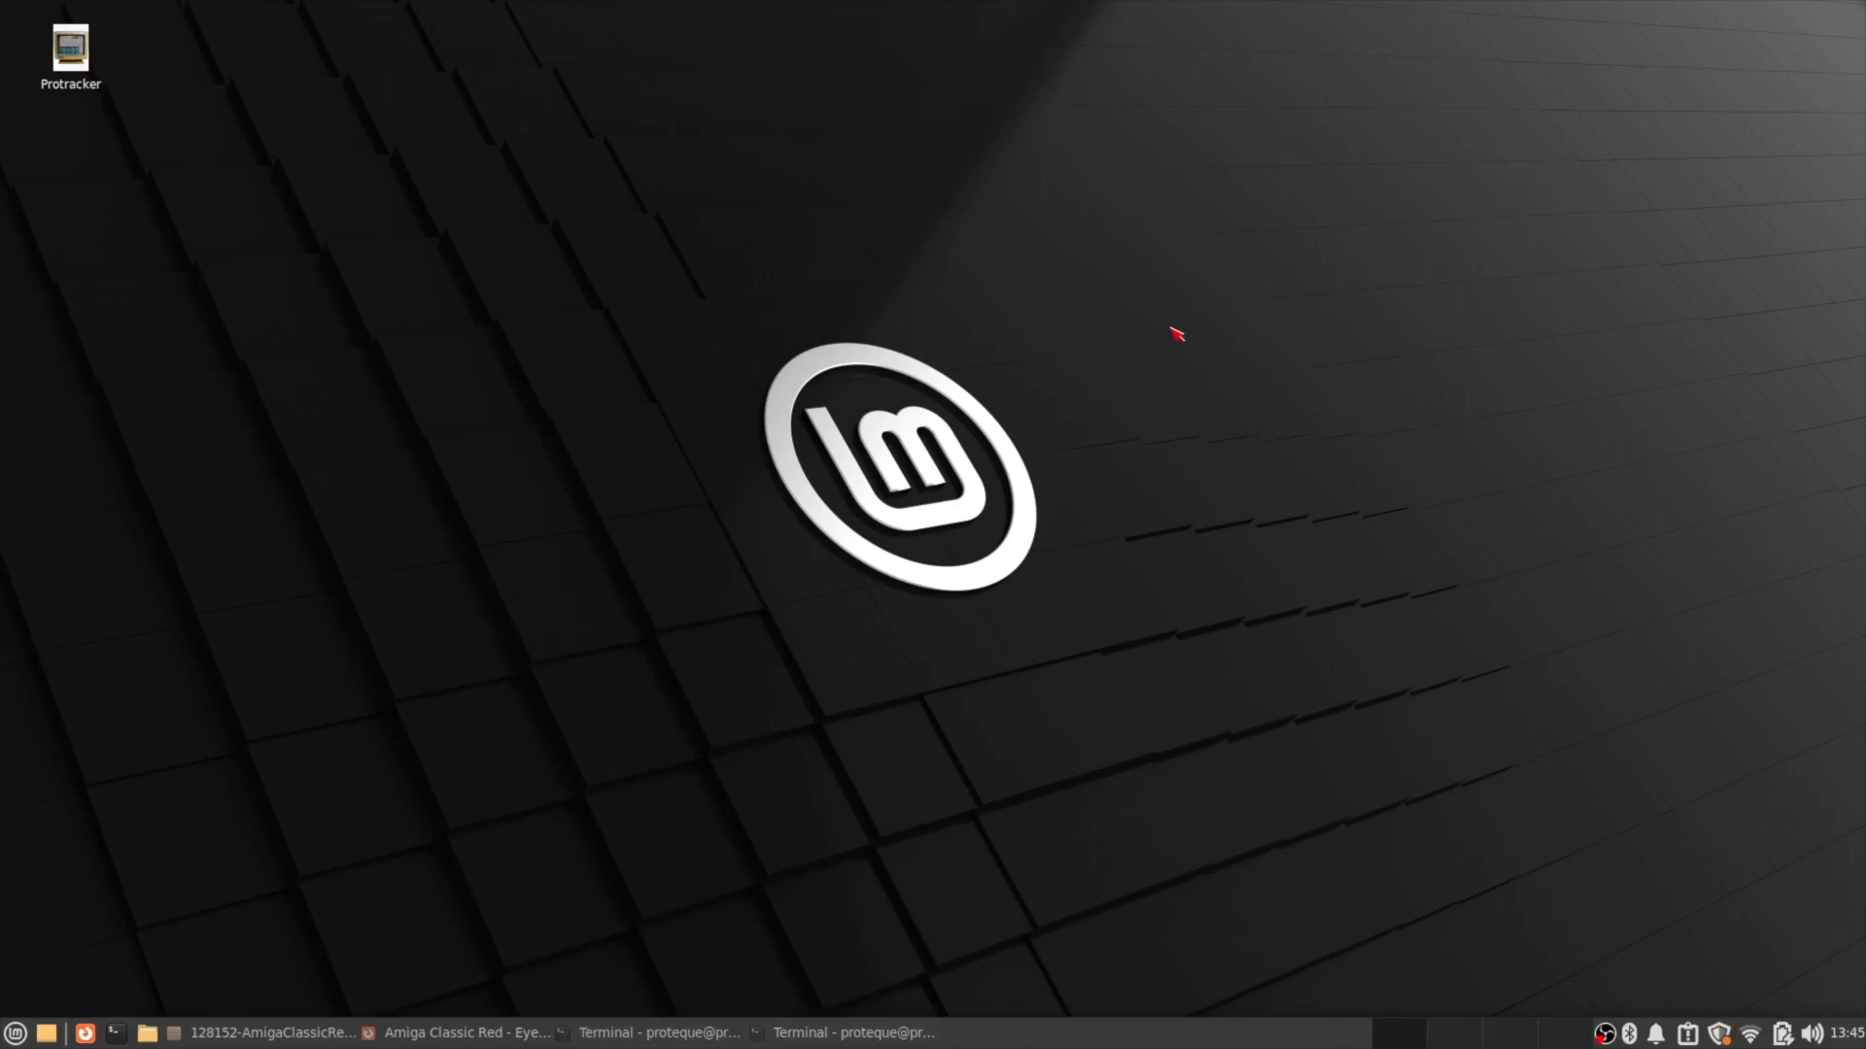
right_click(874, 257)
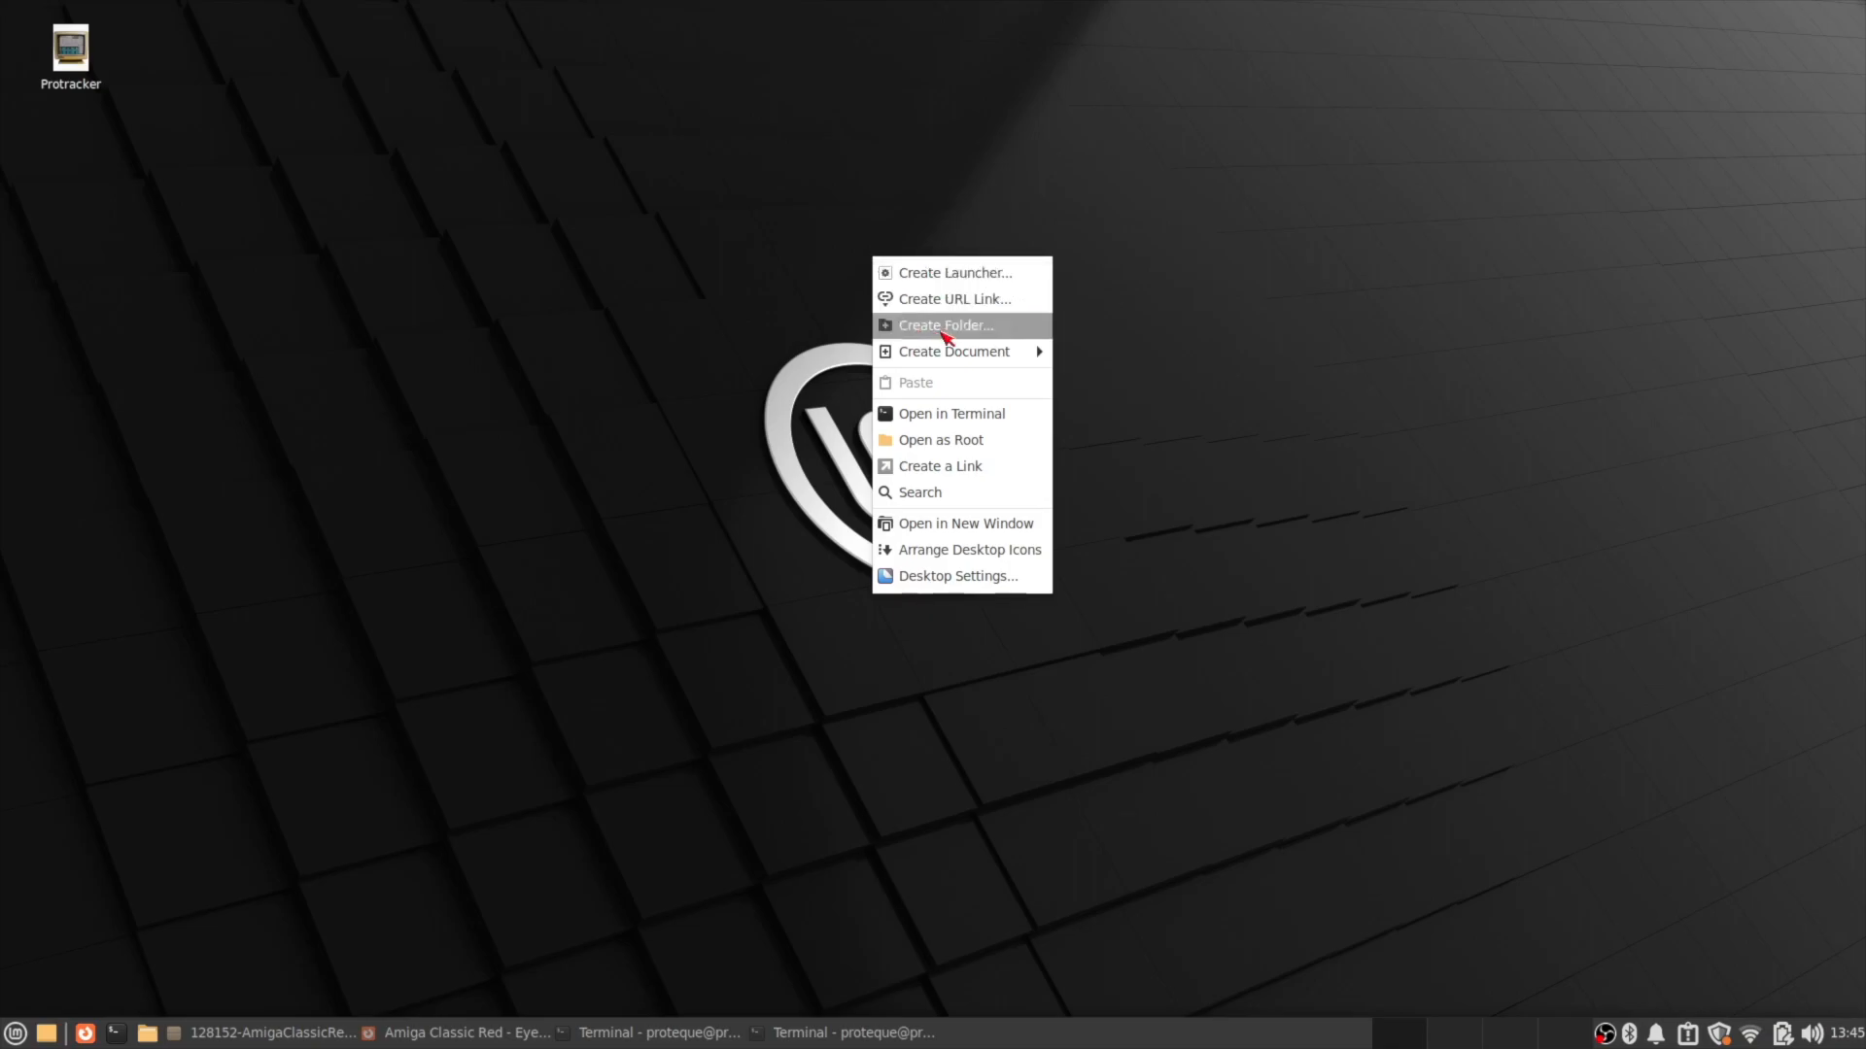
left_click(602, 425)
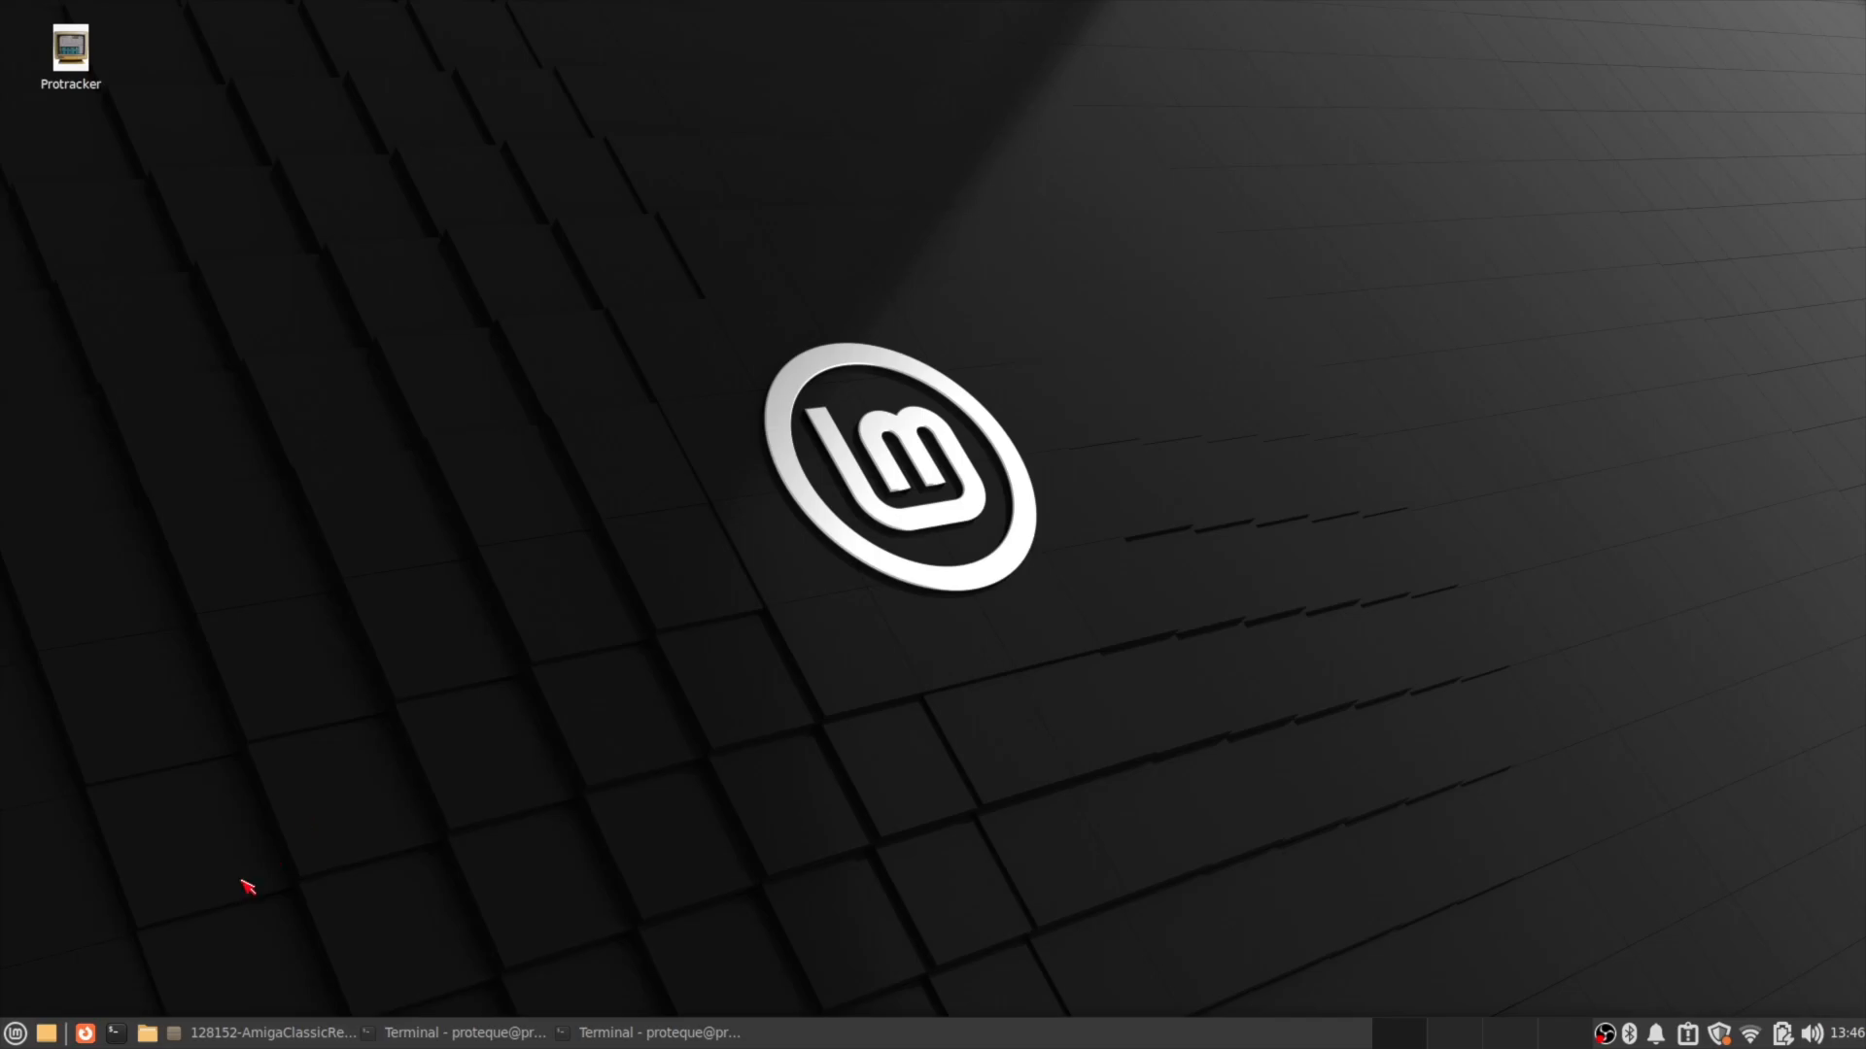
Open Firefox and search Google for "amiga desktop image", showing only image results.
left_click(85, 1033)
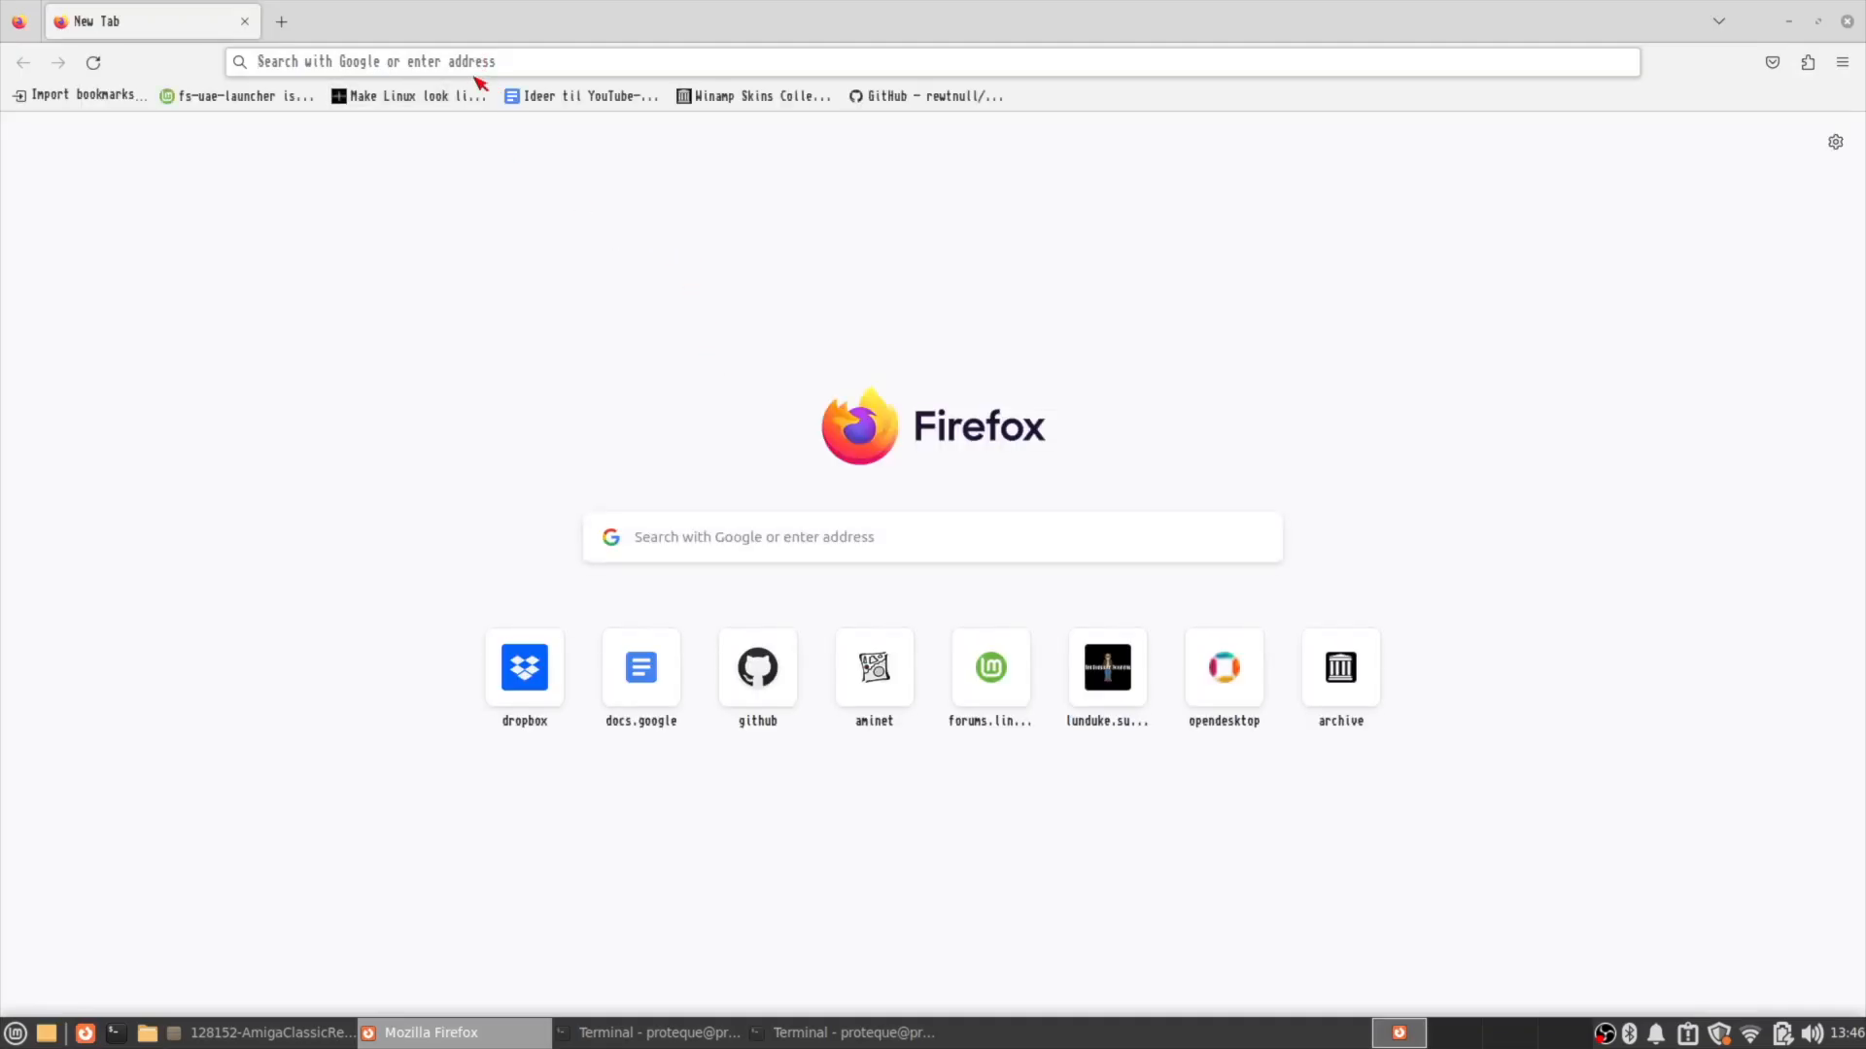
type("amiga de")
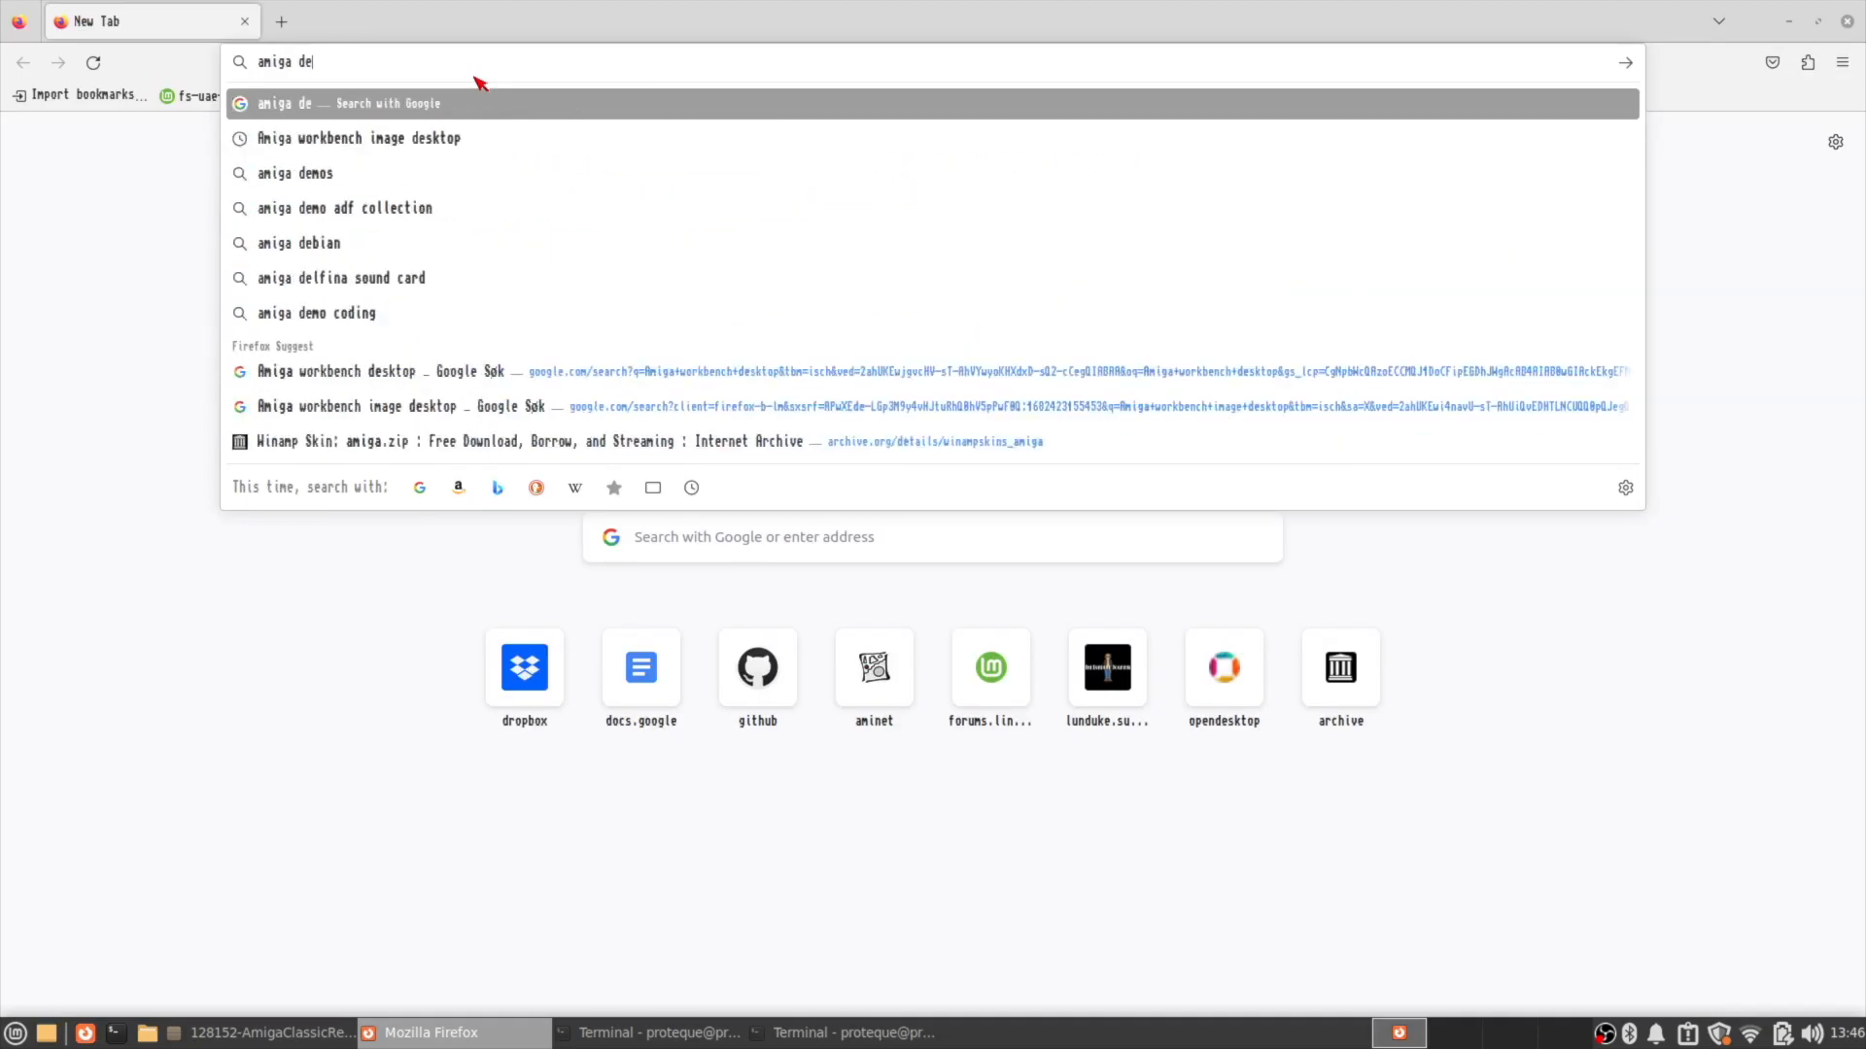
type("sktop image")
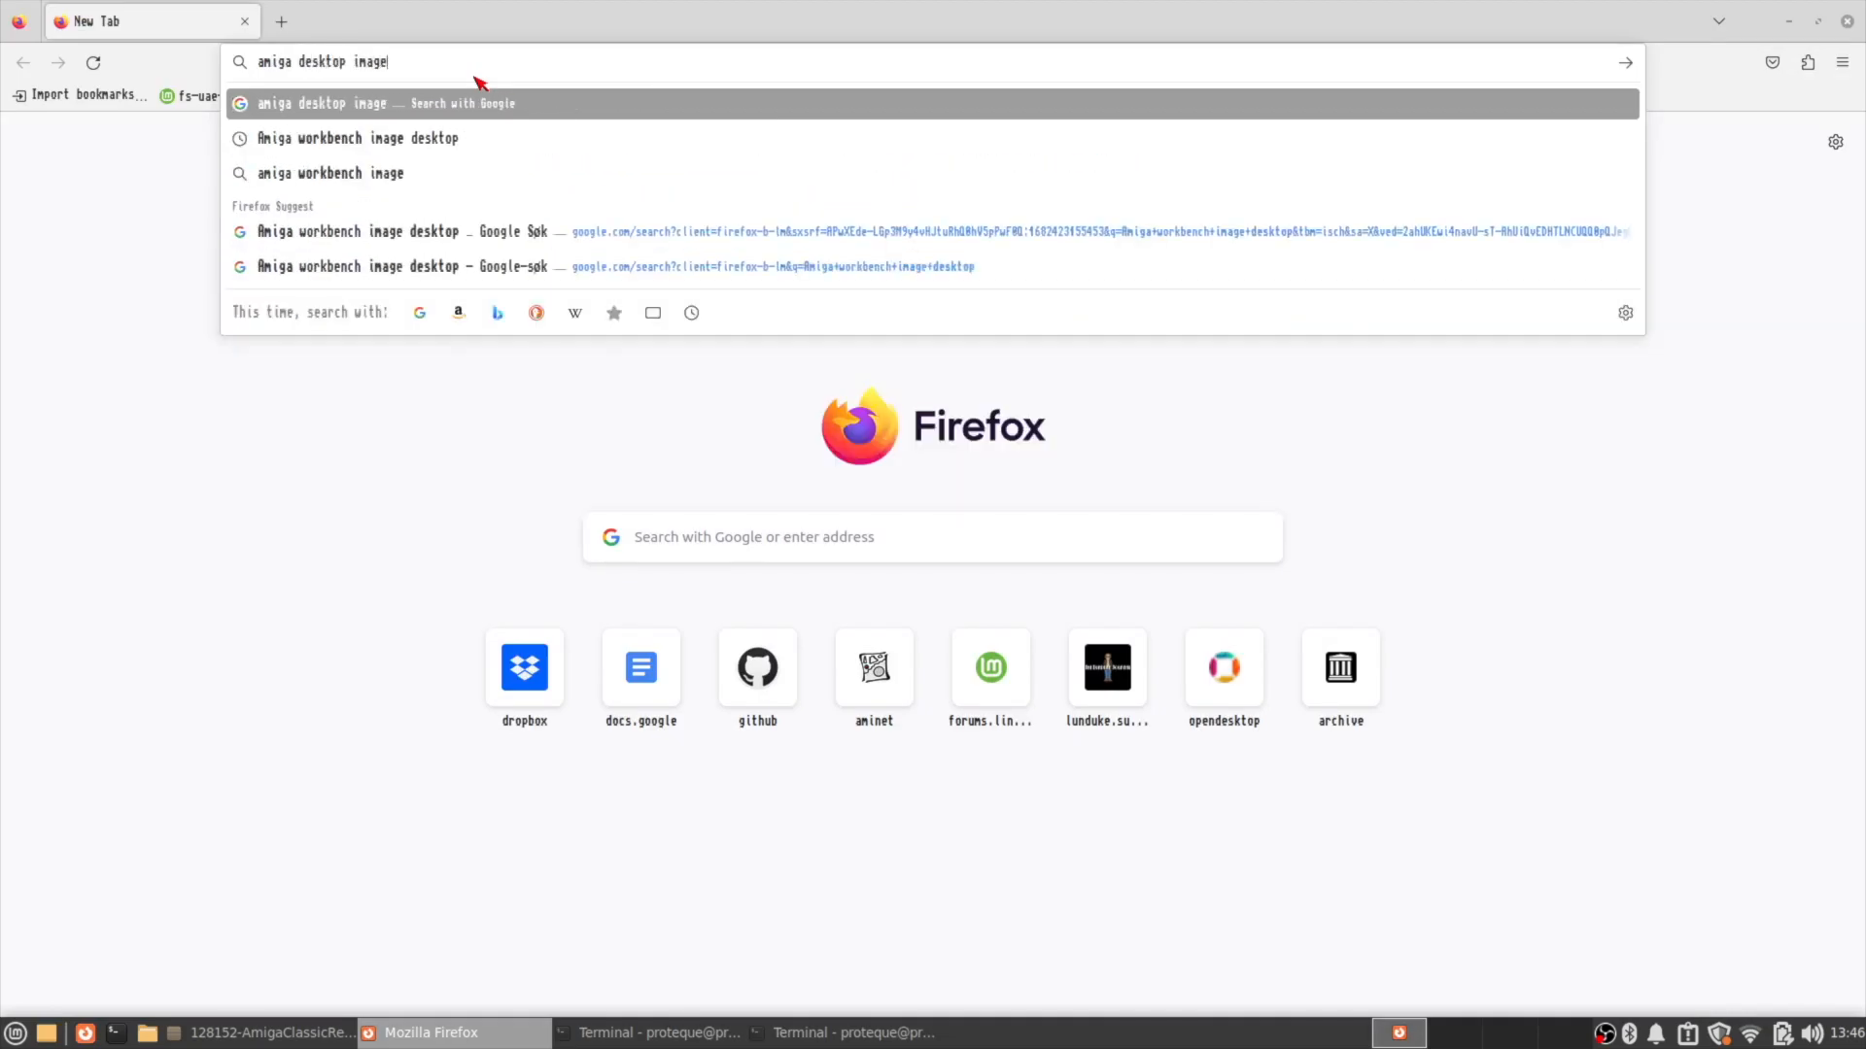
key("Return")
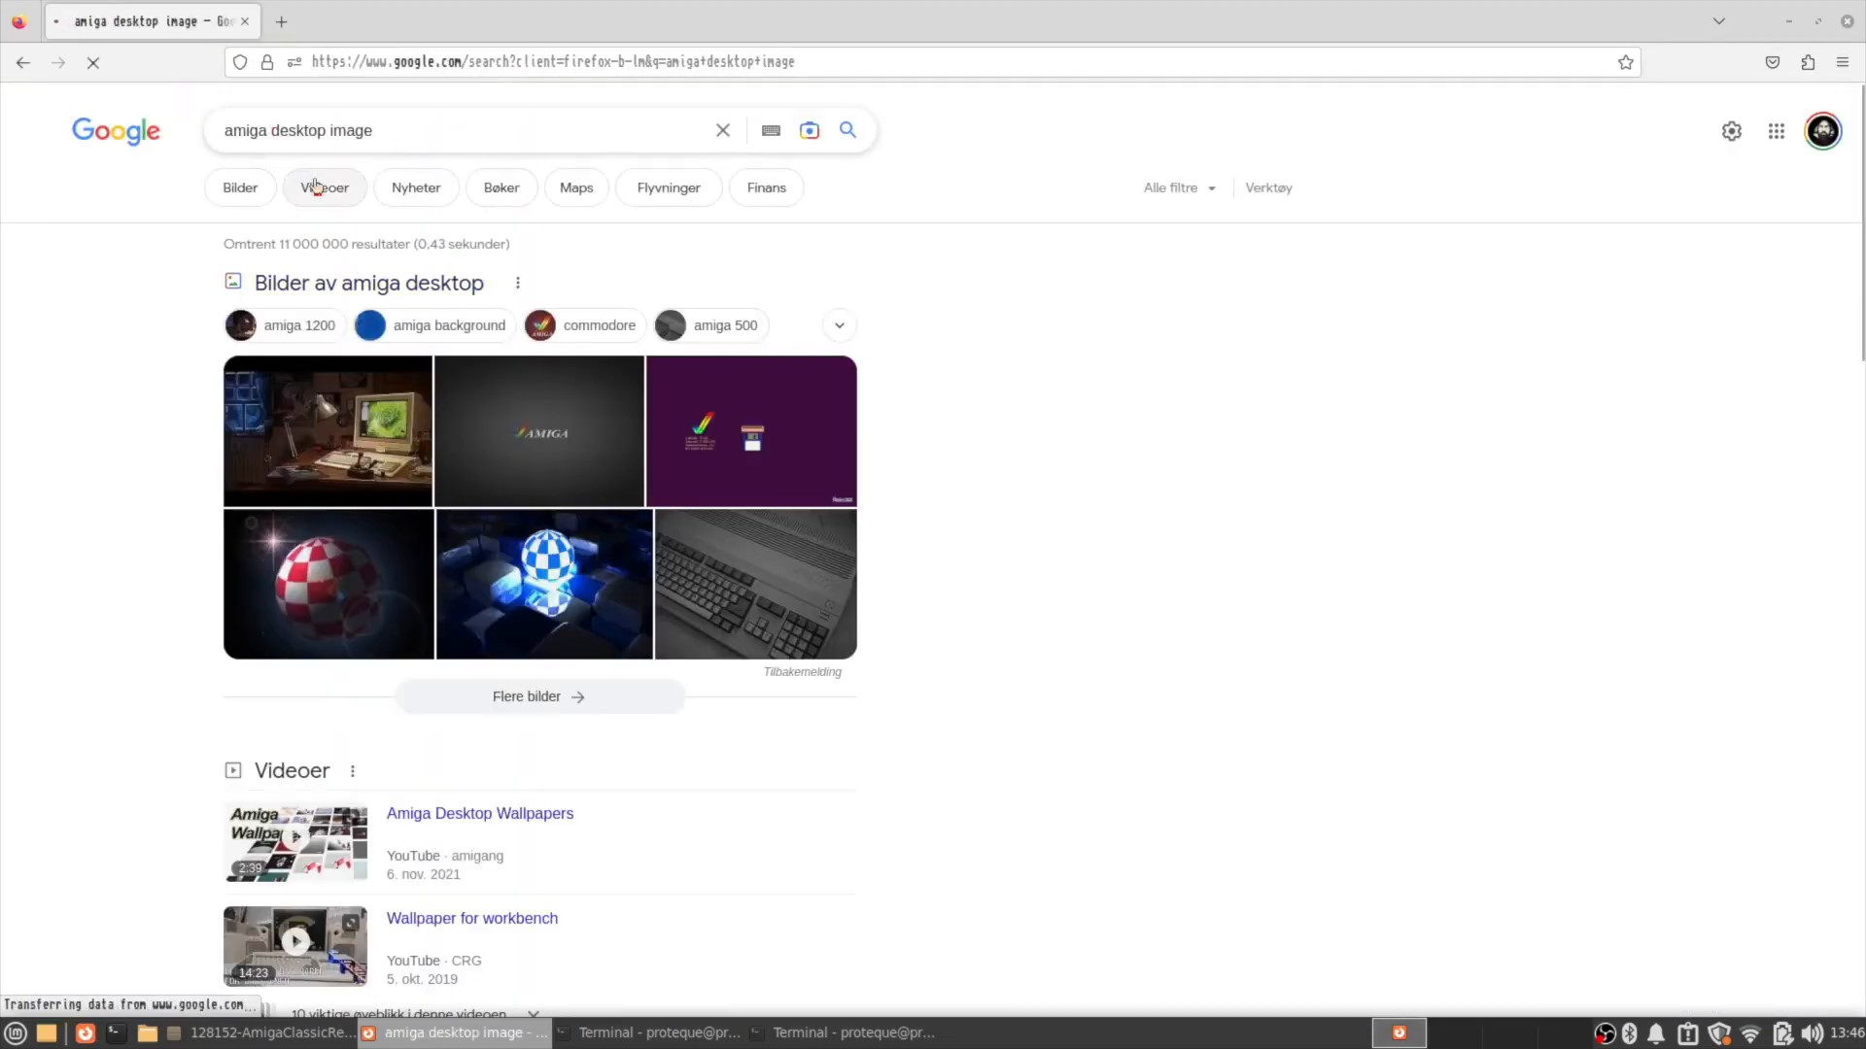
left_click(247, 191)
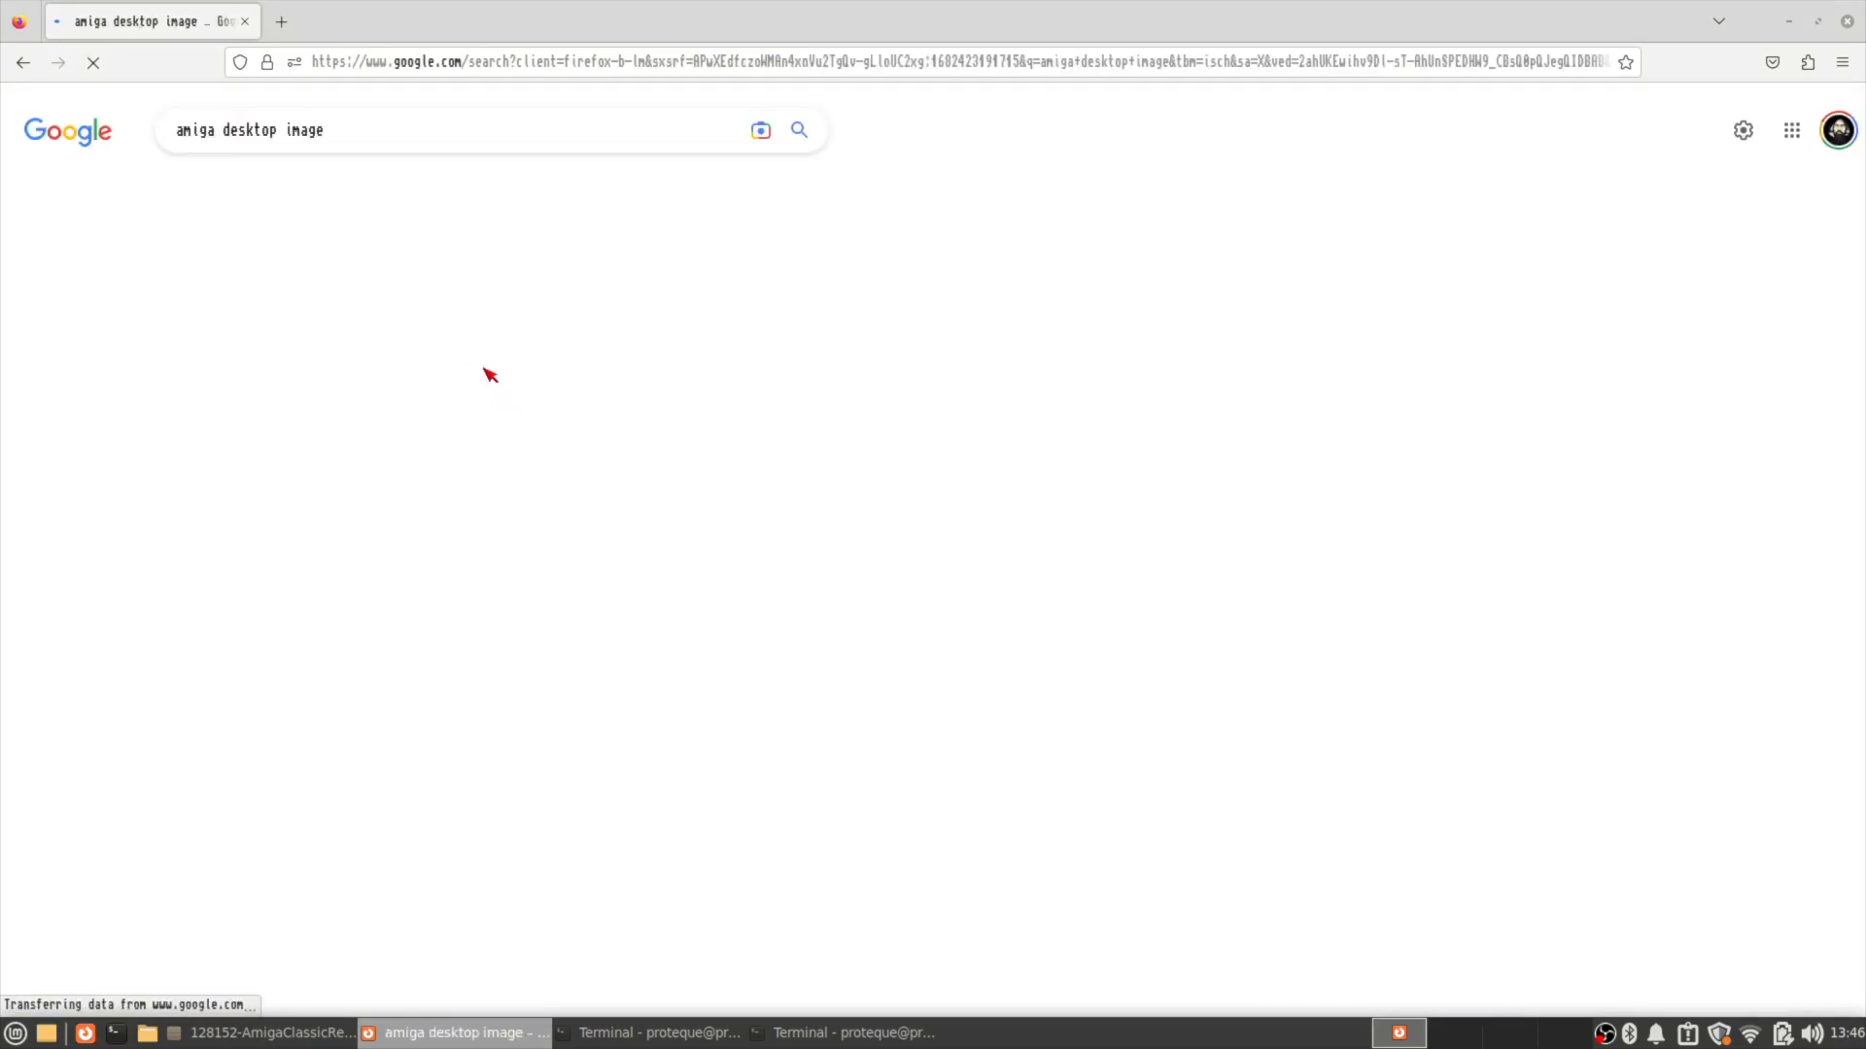
Browse the image results to WallpaperSafari's small red-ball picture and open its related blue wallpaper with the large pale checkered ball.
scroll(669, 444, "down", 10)
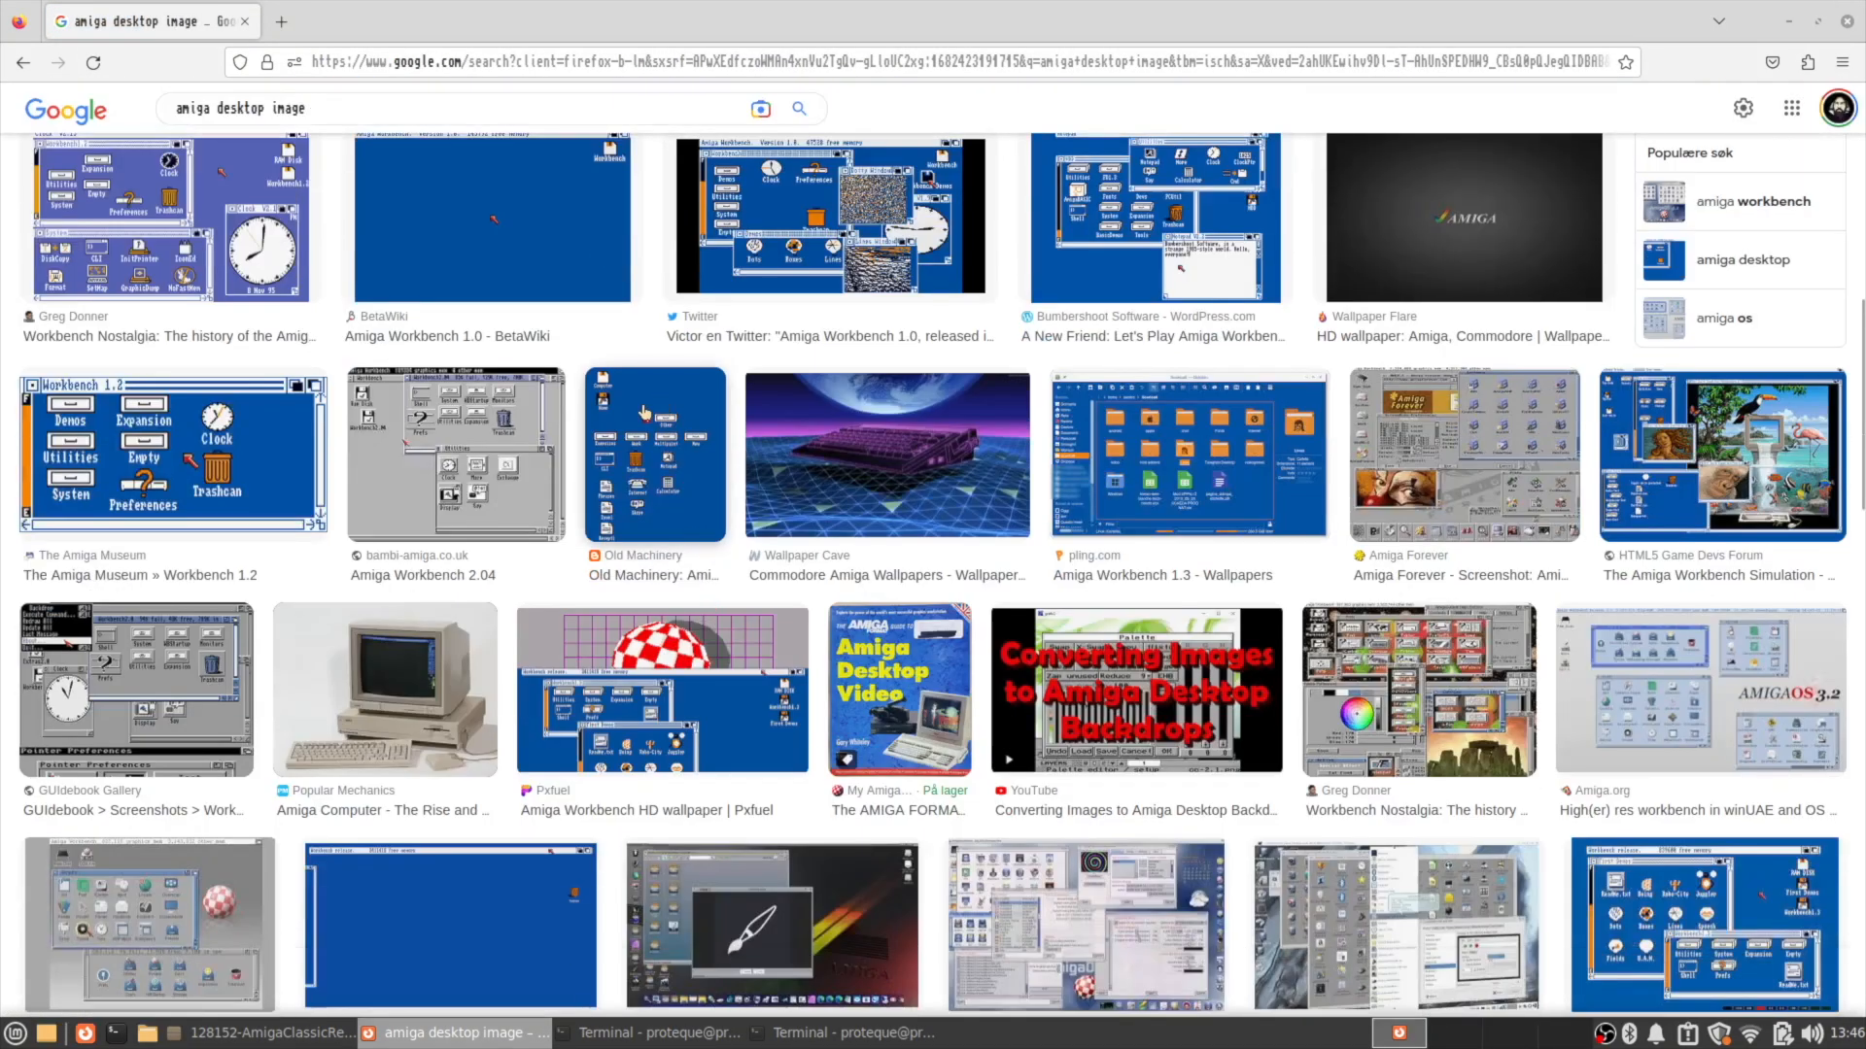
scroll(642, 411, "down", 10)
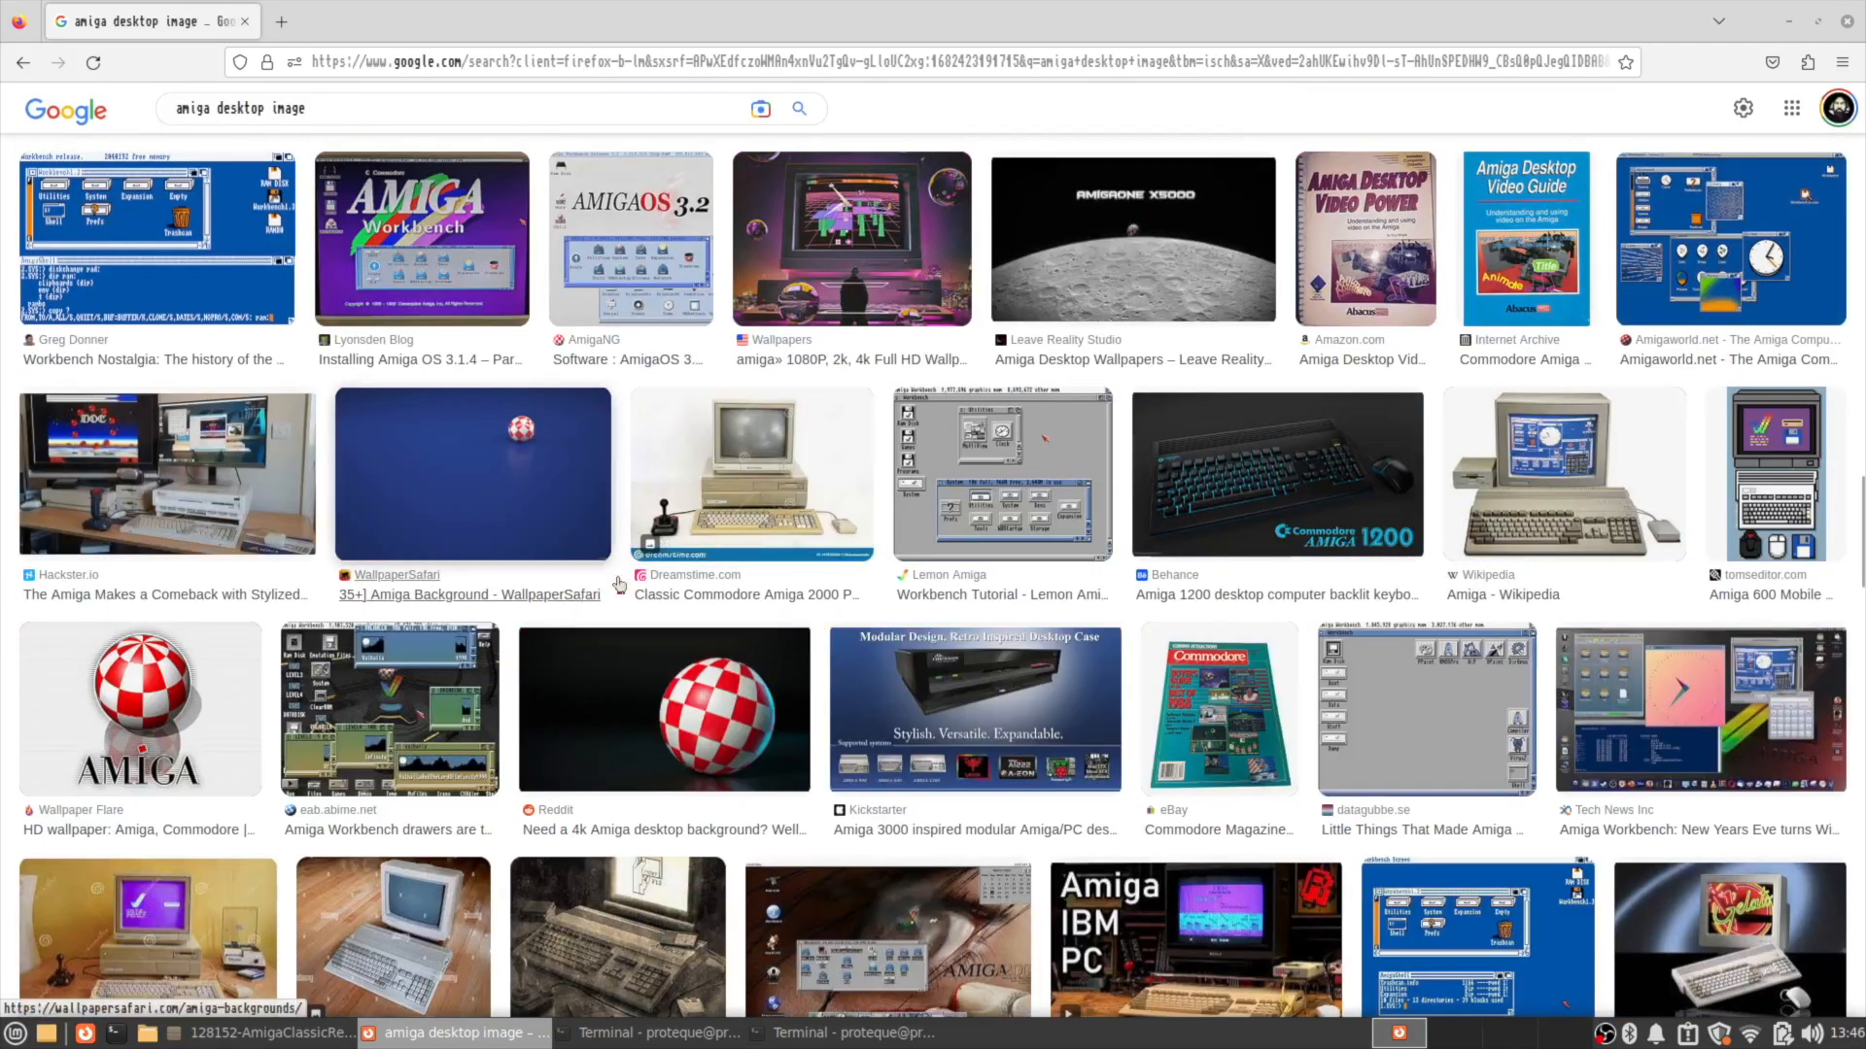
scroll(632, 675, "up", 3)
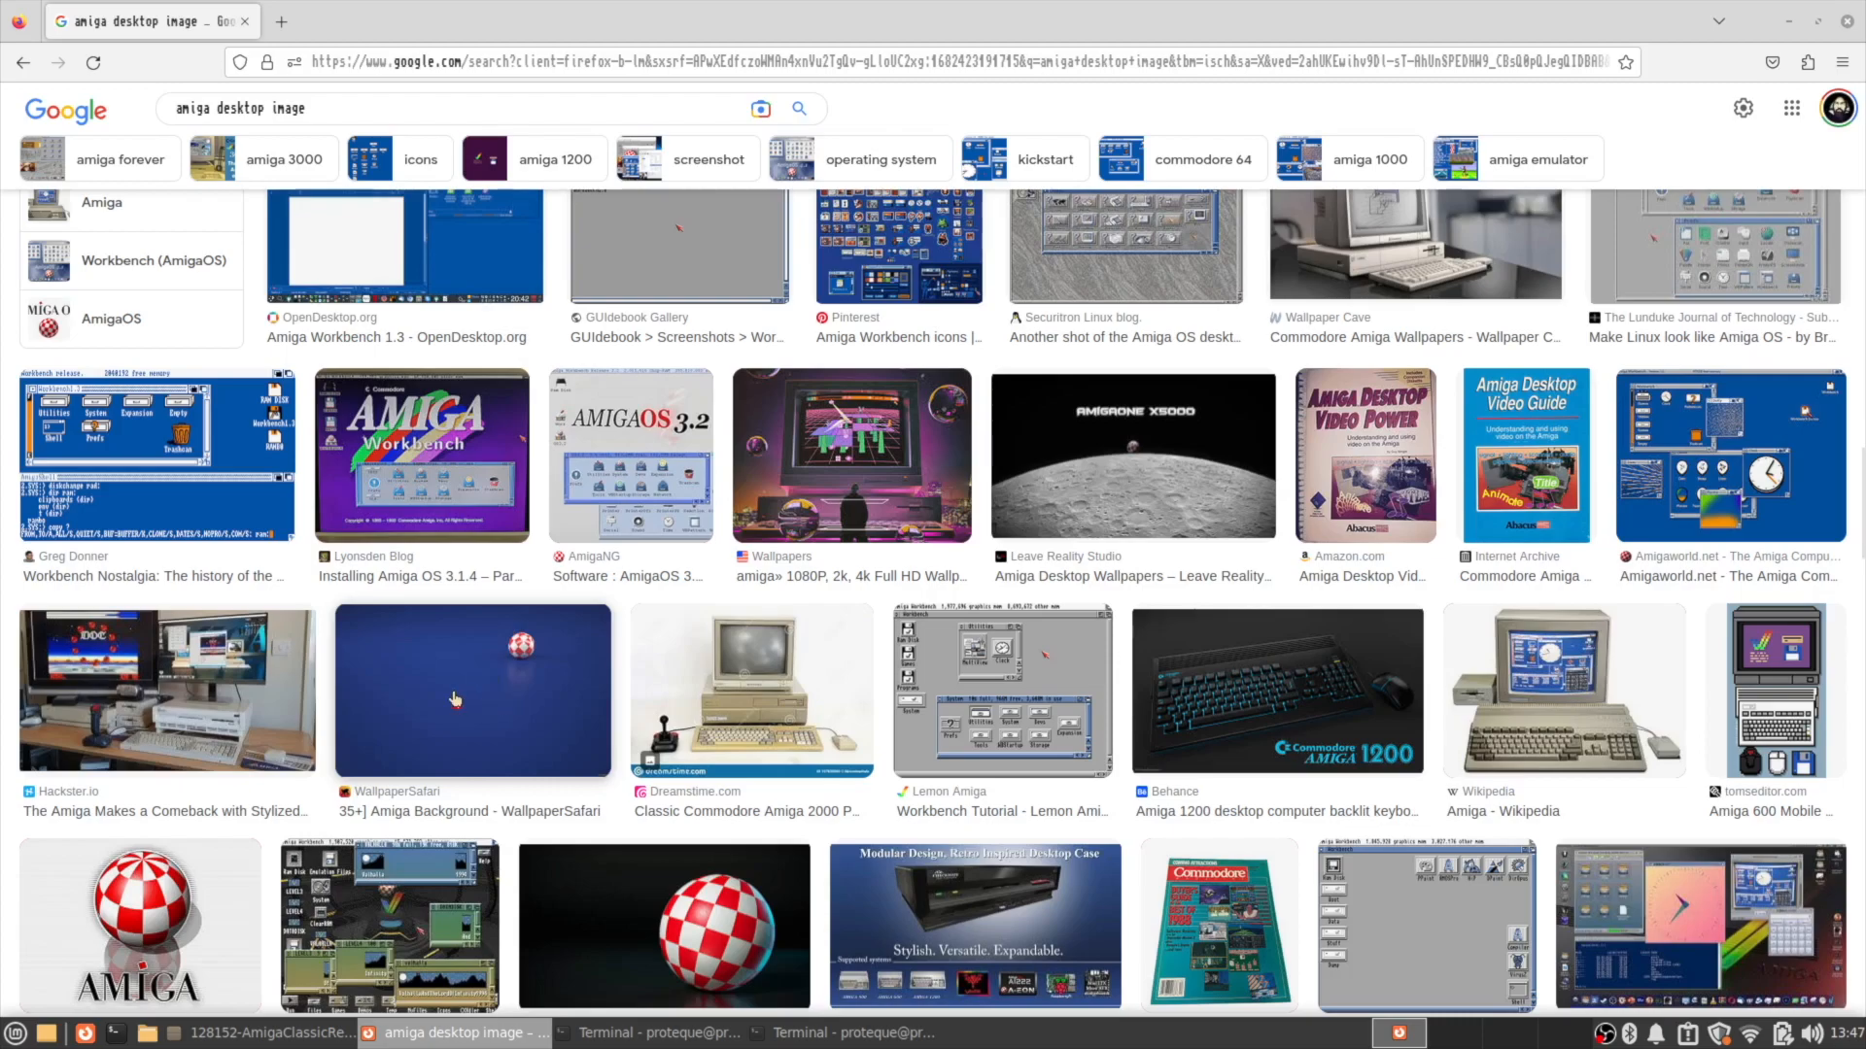
scroll(455, 699, "up", 3)
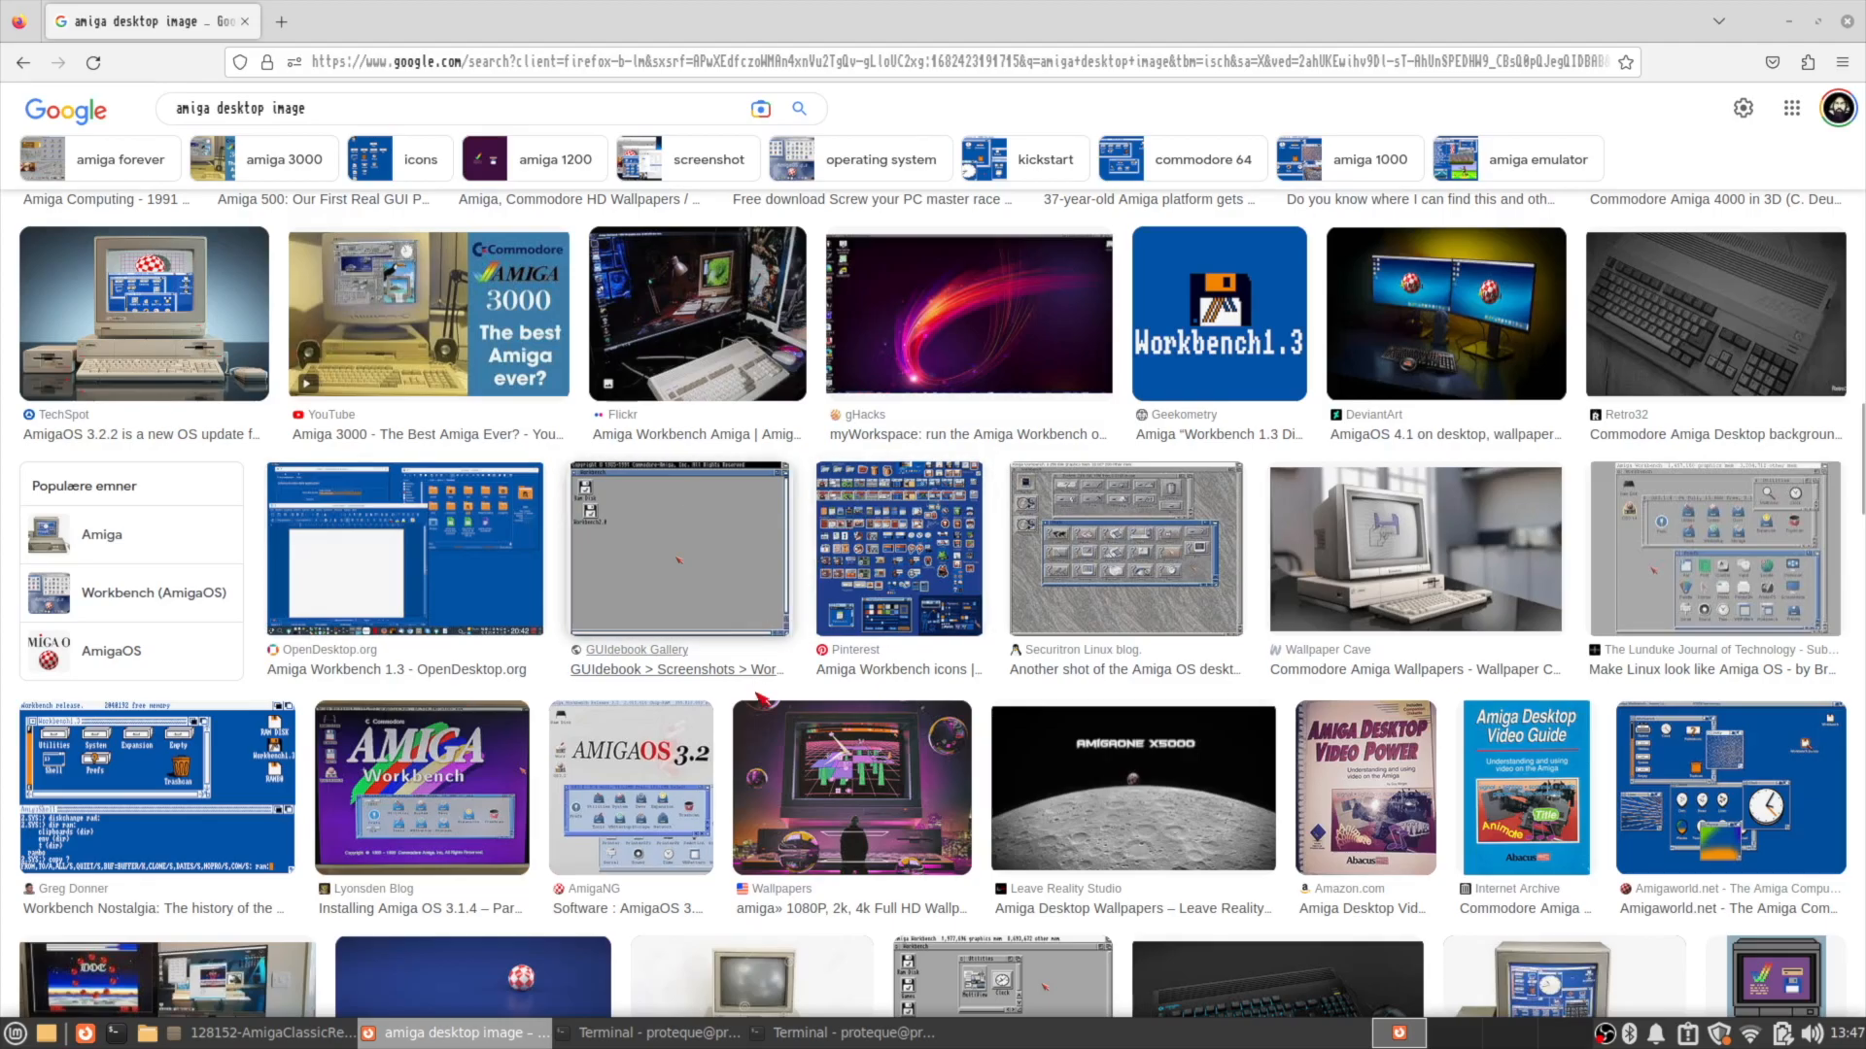
scroll(754, 687, "up", 5)
scroll(757, 700, "down", 10)
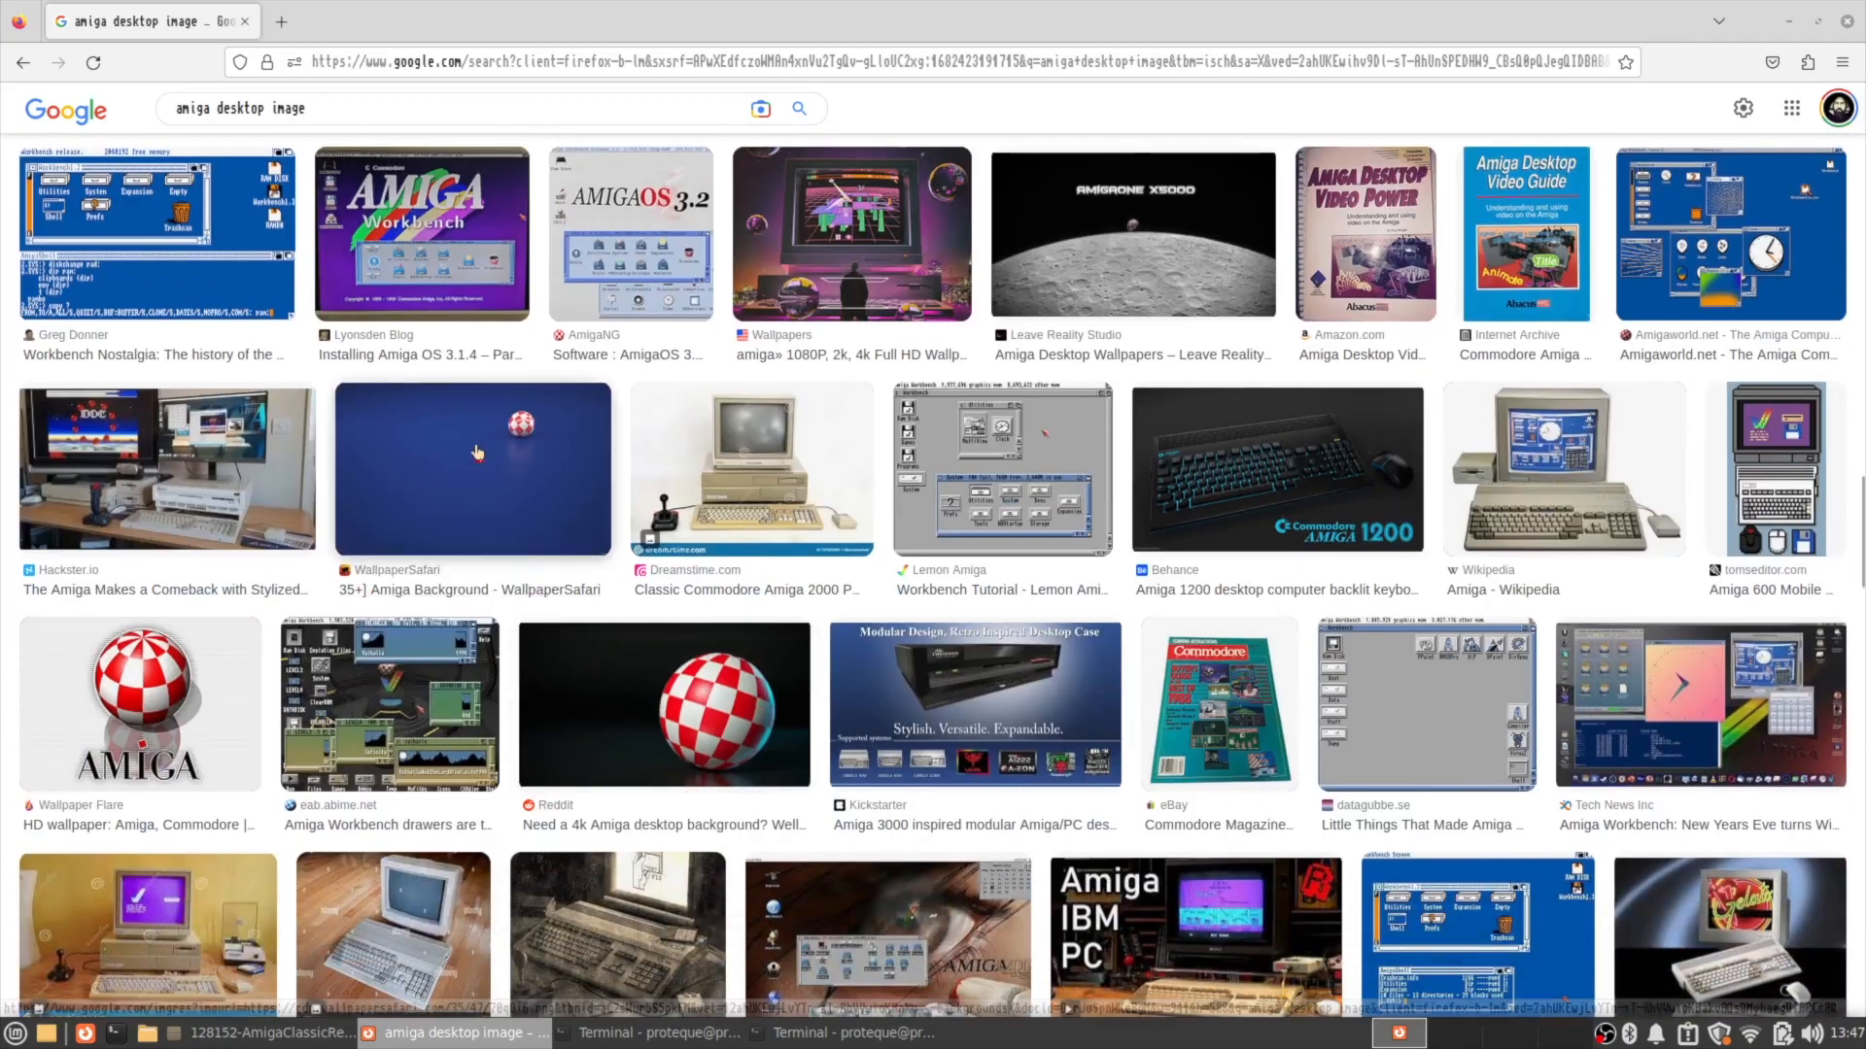
left_click(477, 451)
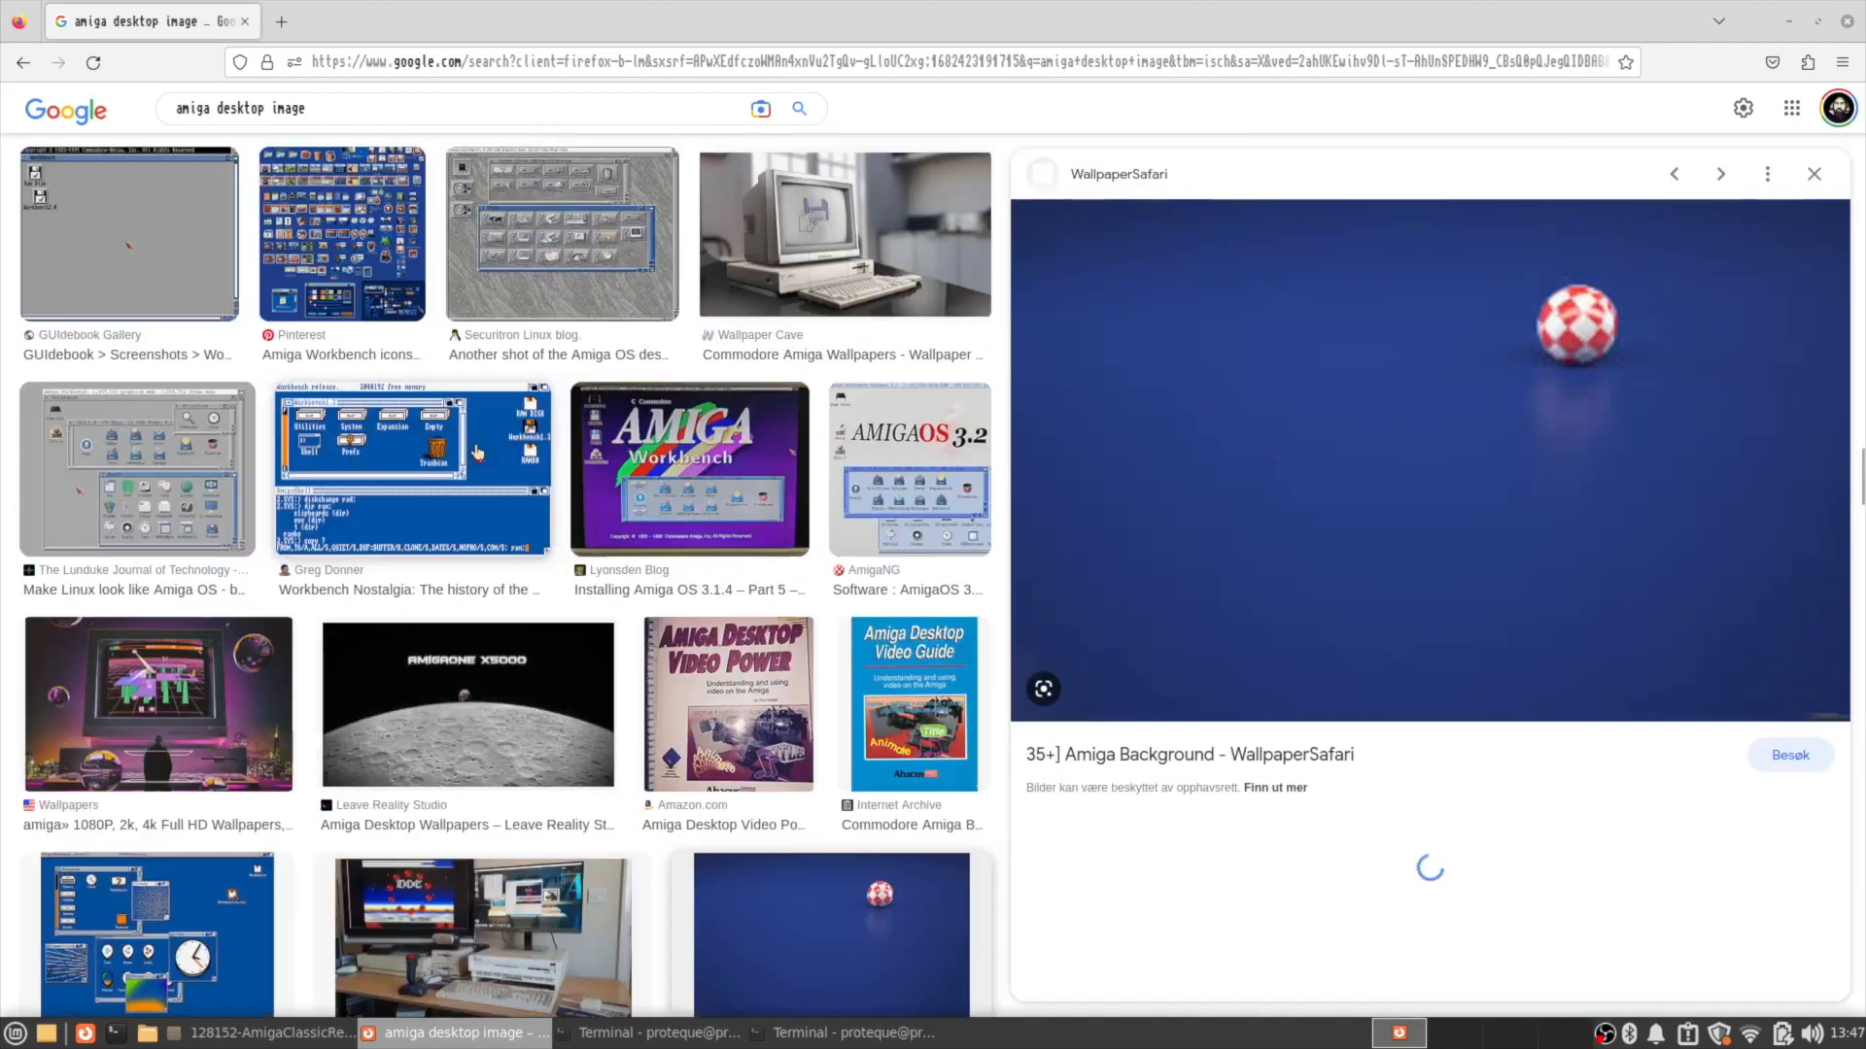
scroll(1337, 521, "down", 5)
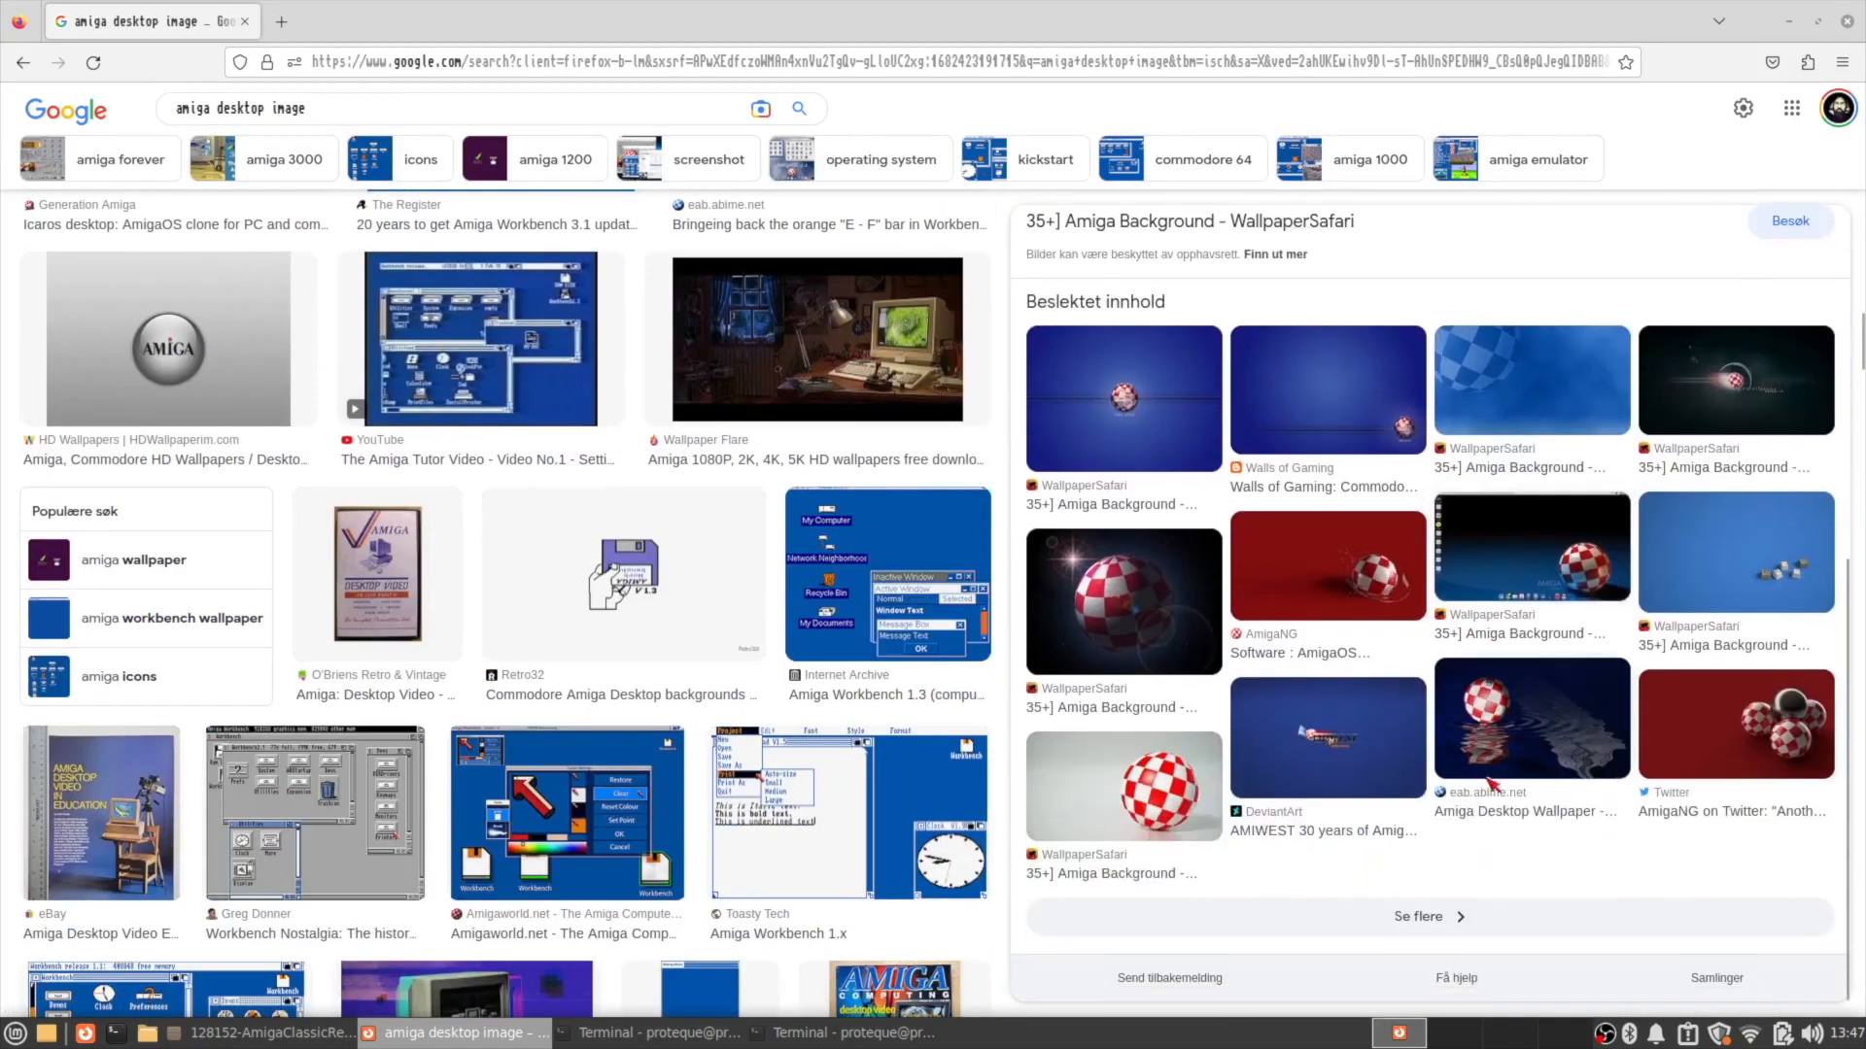
left_click(1510, 391)
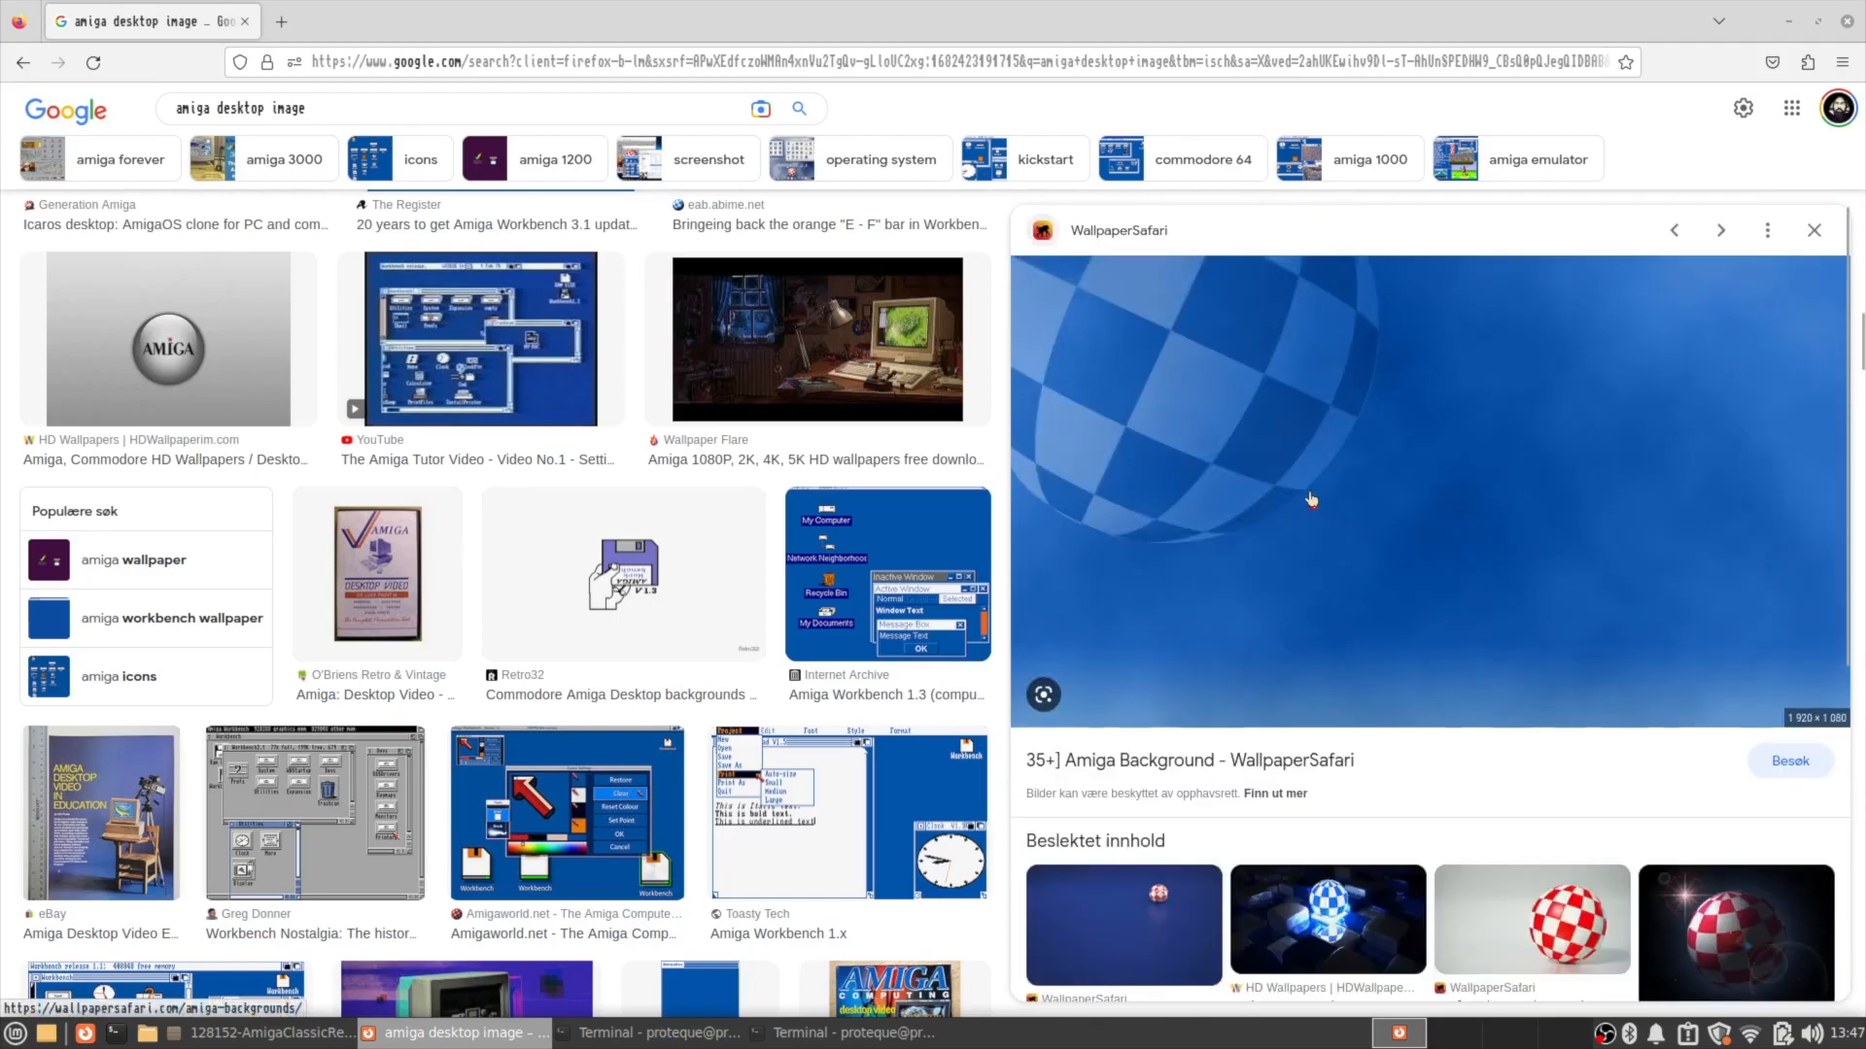
Save the blue checkered-ball wallpaper as a PNG image in the Pictures folder.
right_click(1295, 457)
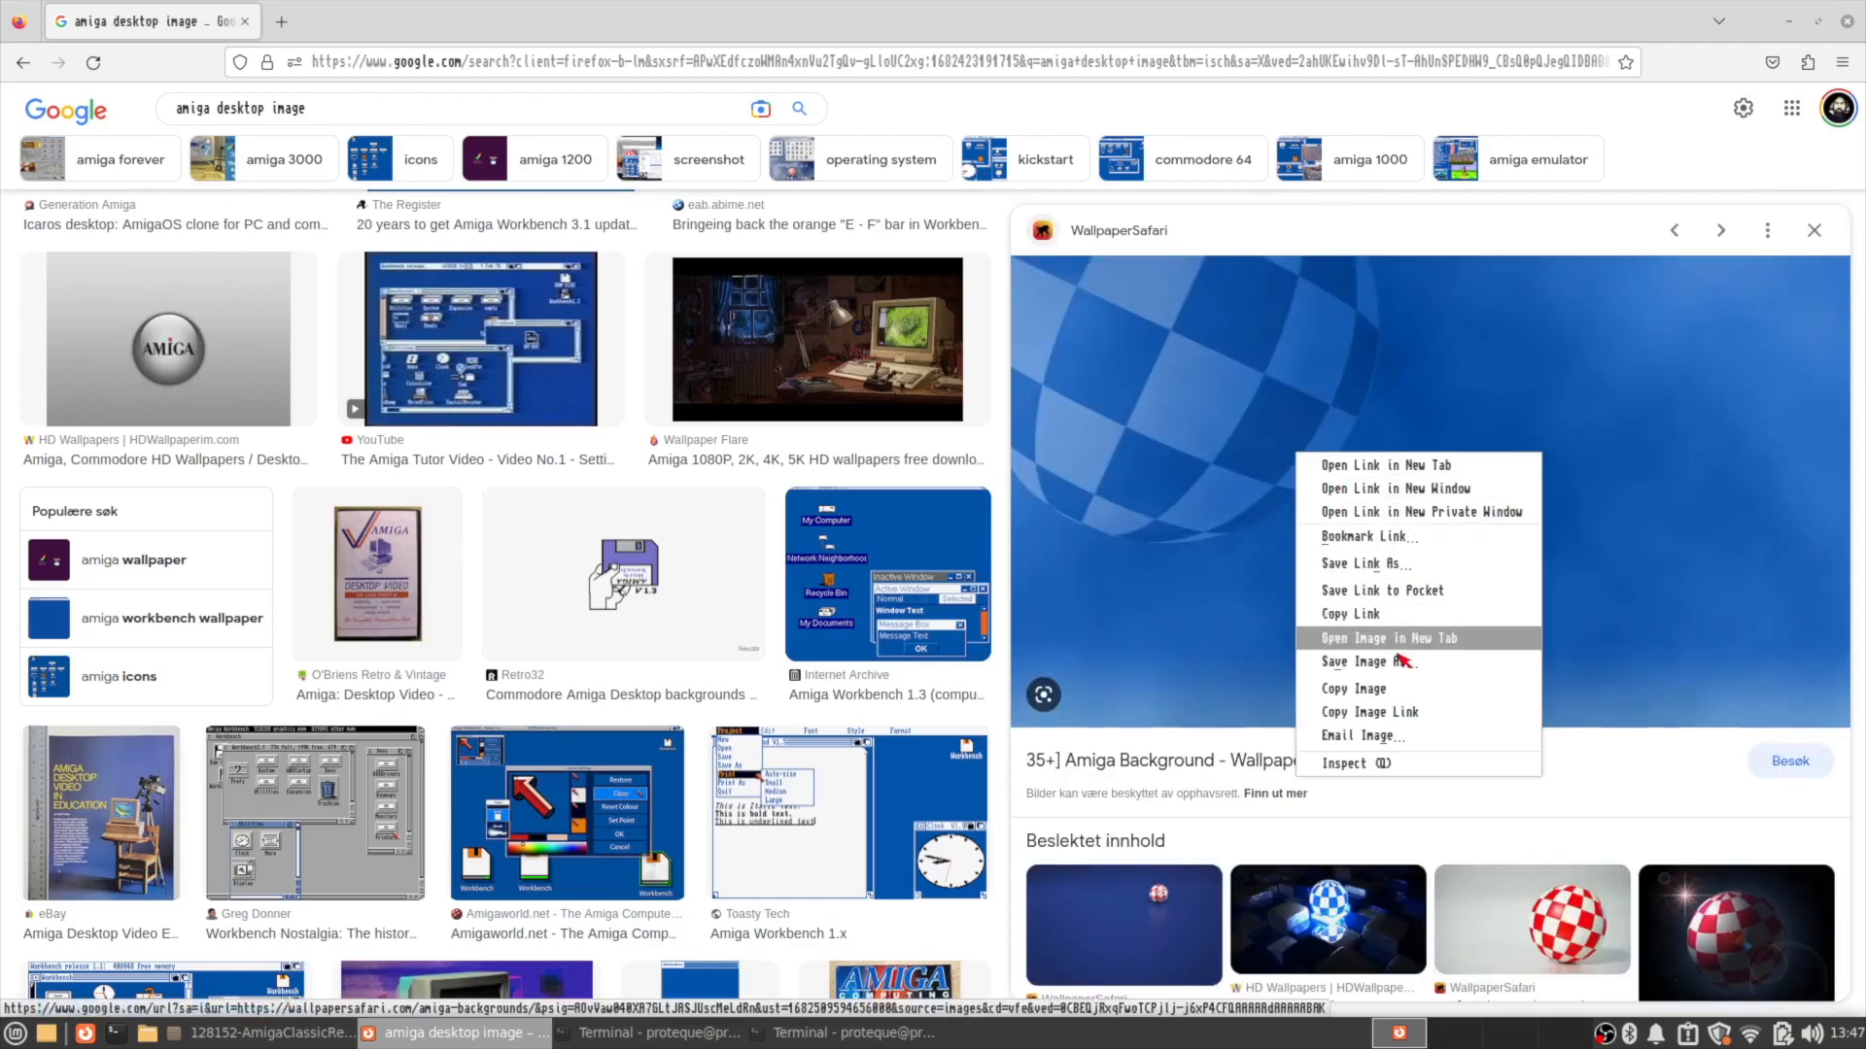
left_click(1360, 661)
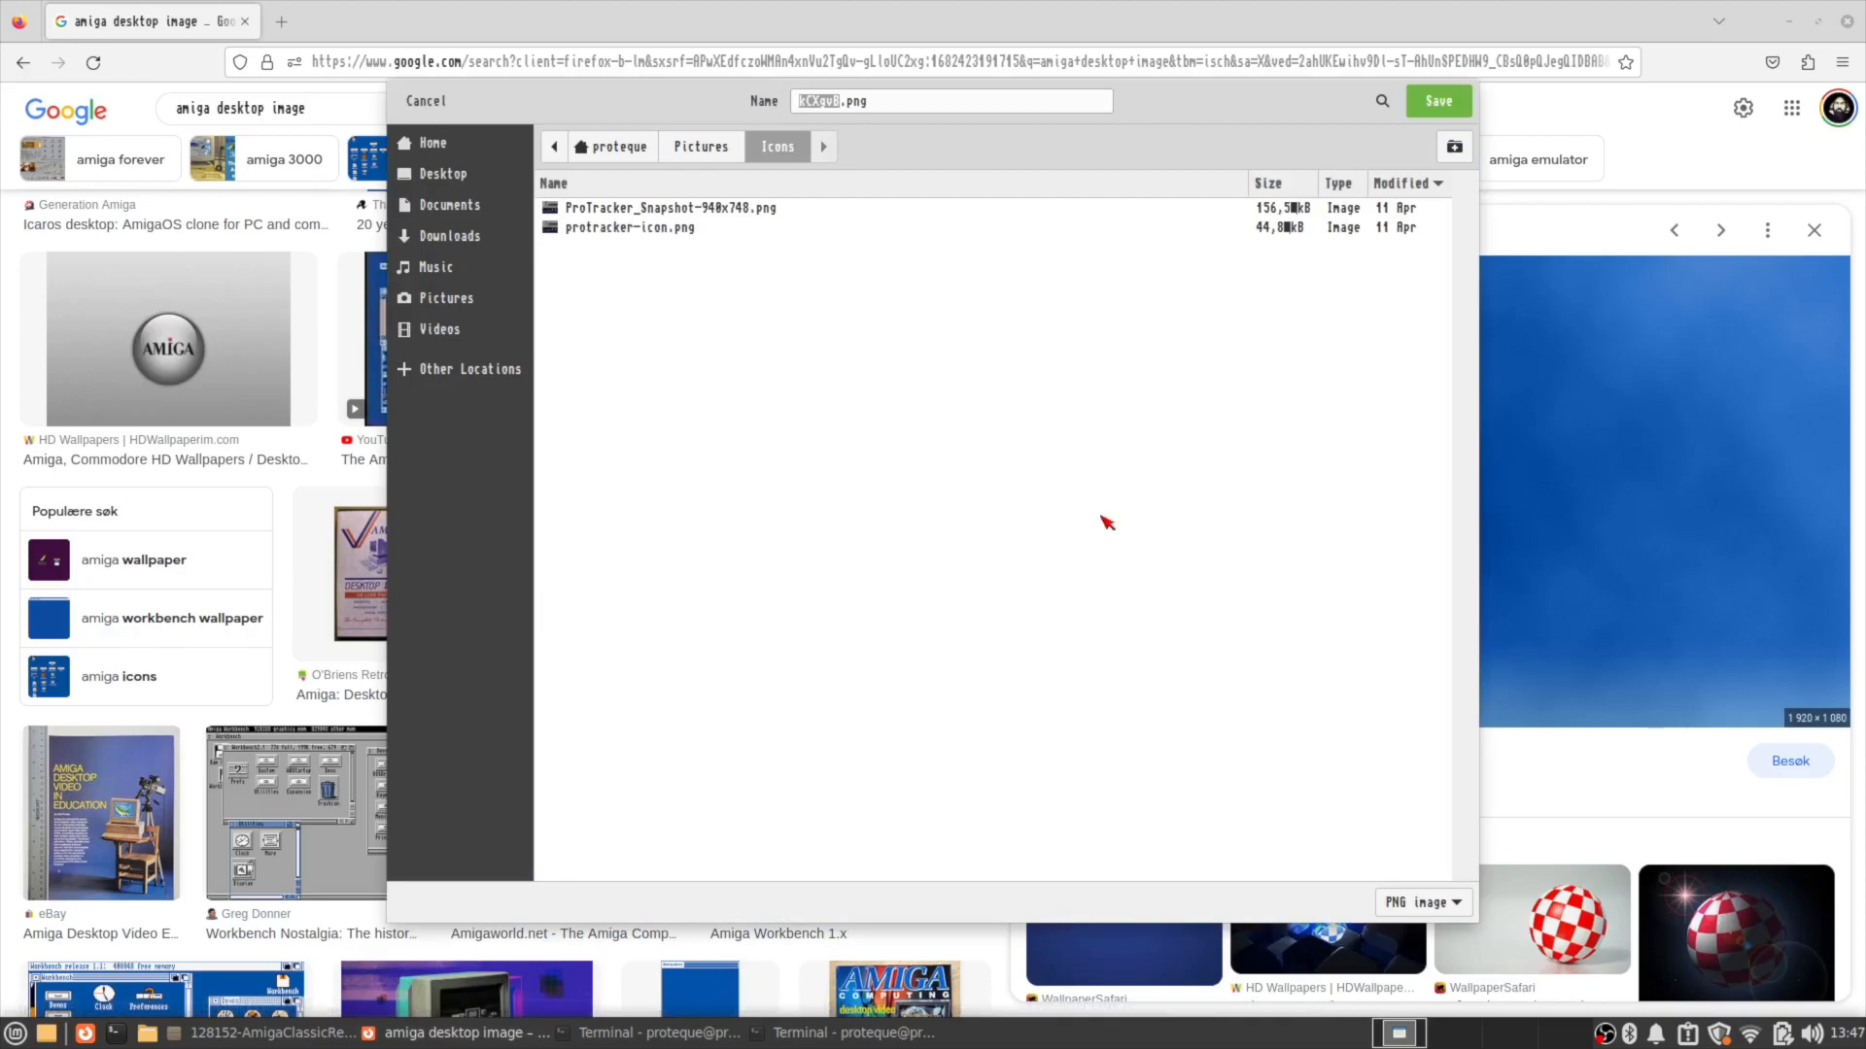
left_click(707, 149)
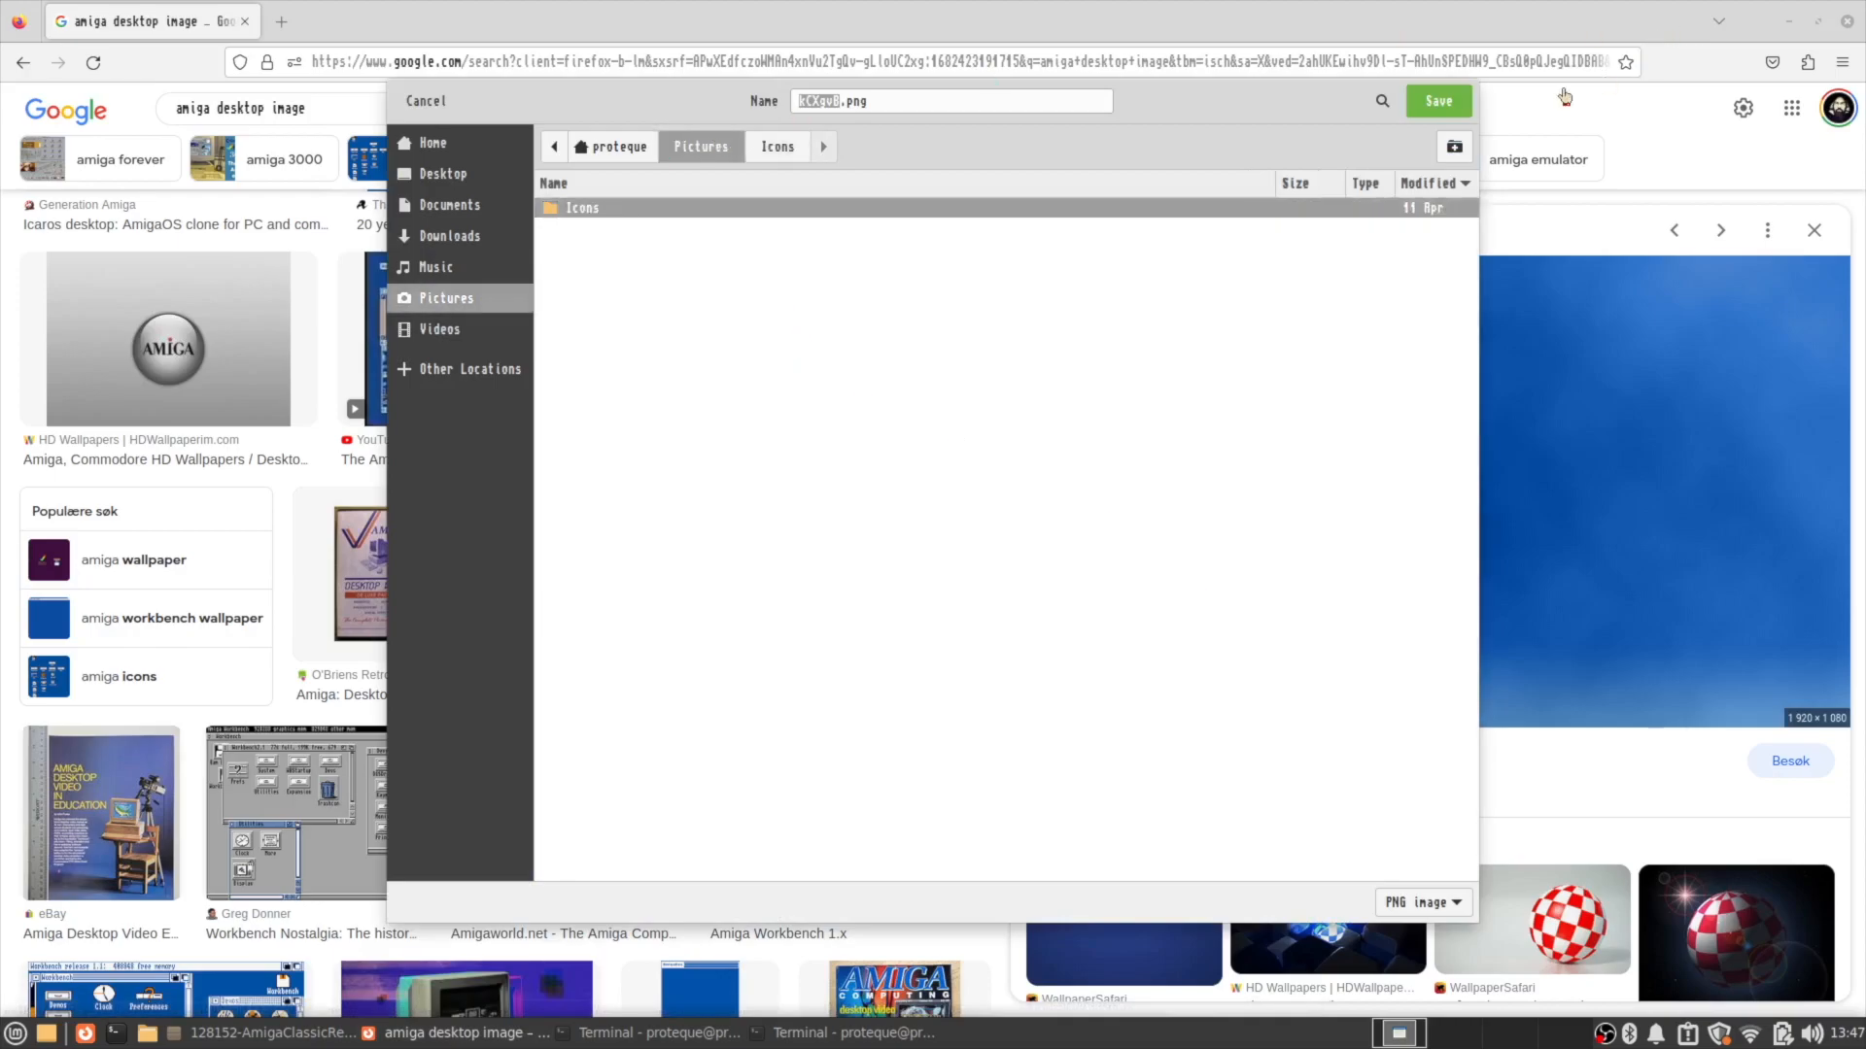
left_click(1469, 99)
Set the desktop background to the blue checkered-ball image from the Pictures folder and close the desktop settings.
key("super+d")
right_click(448, 338)
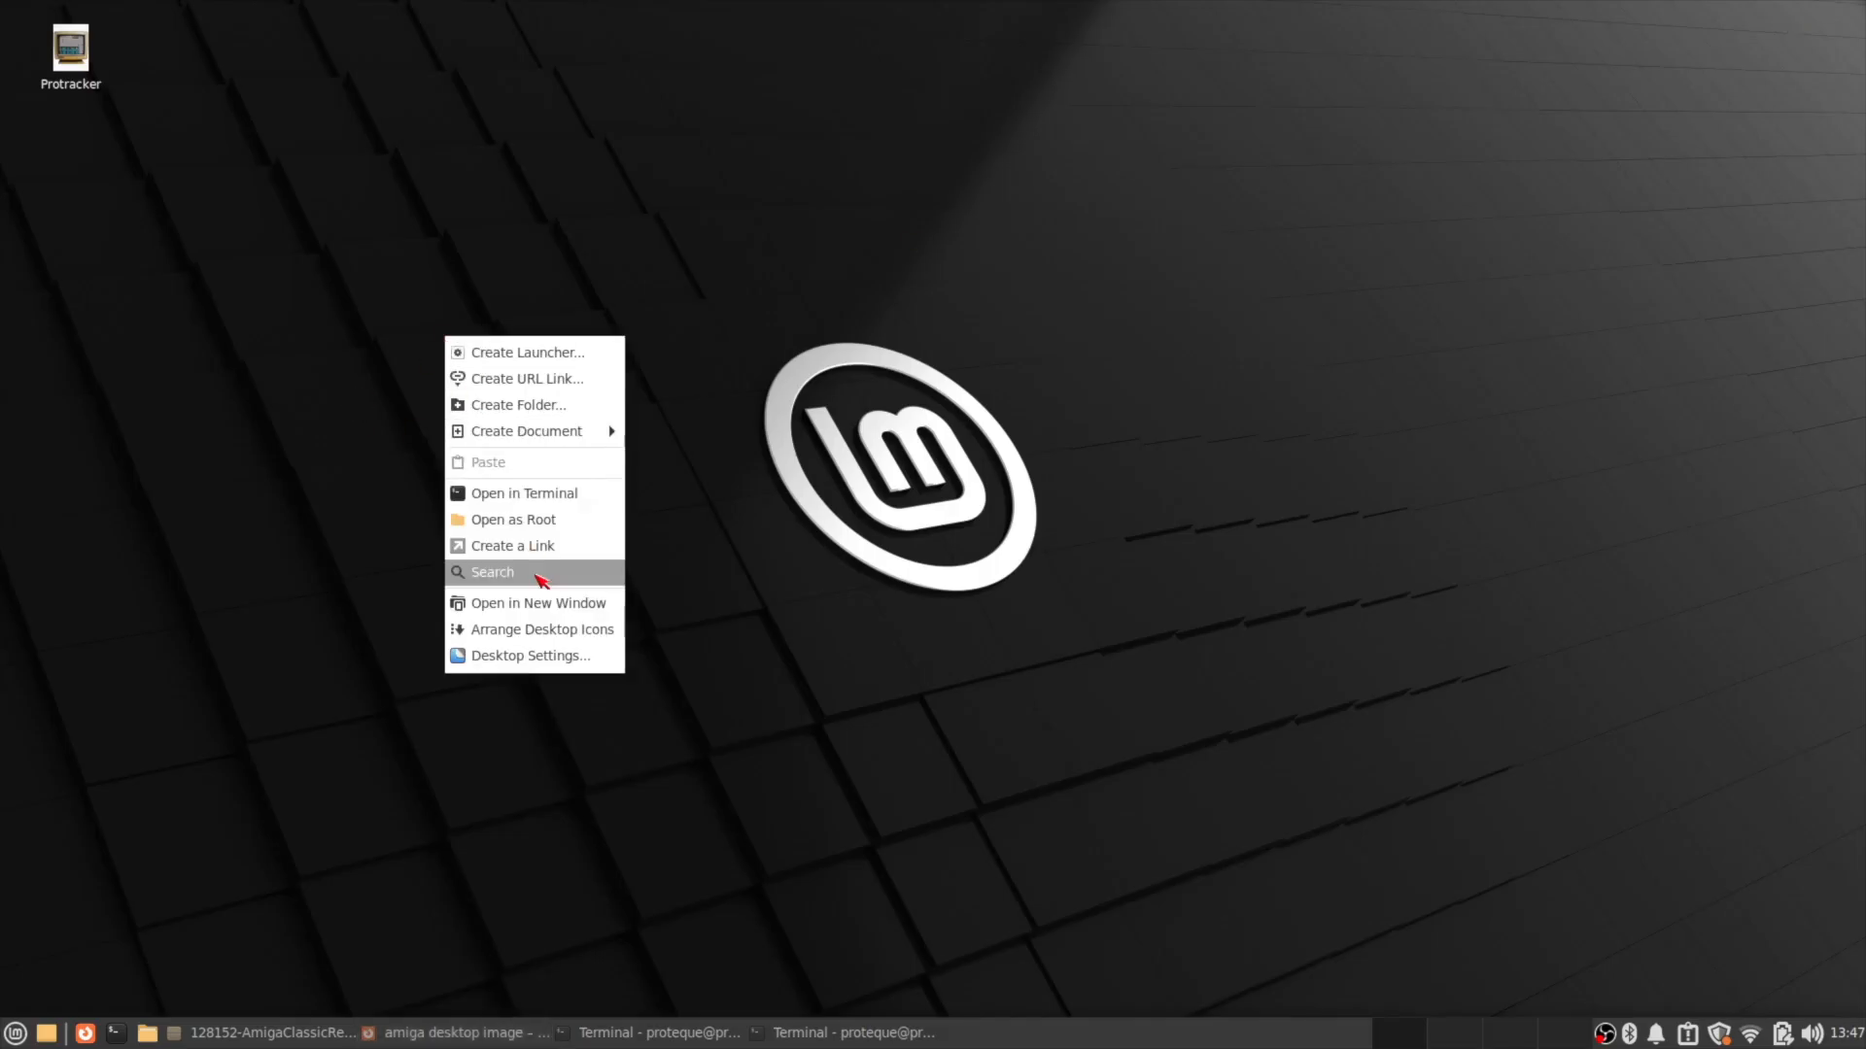
left_click(530, 656)
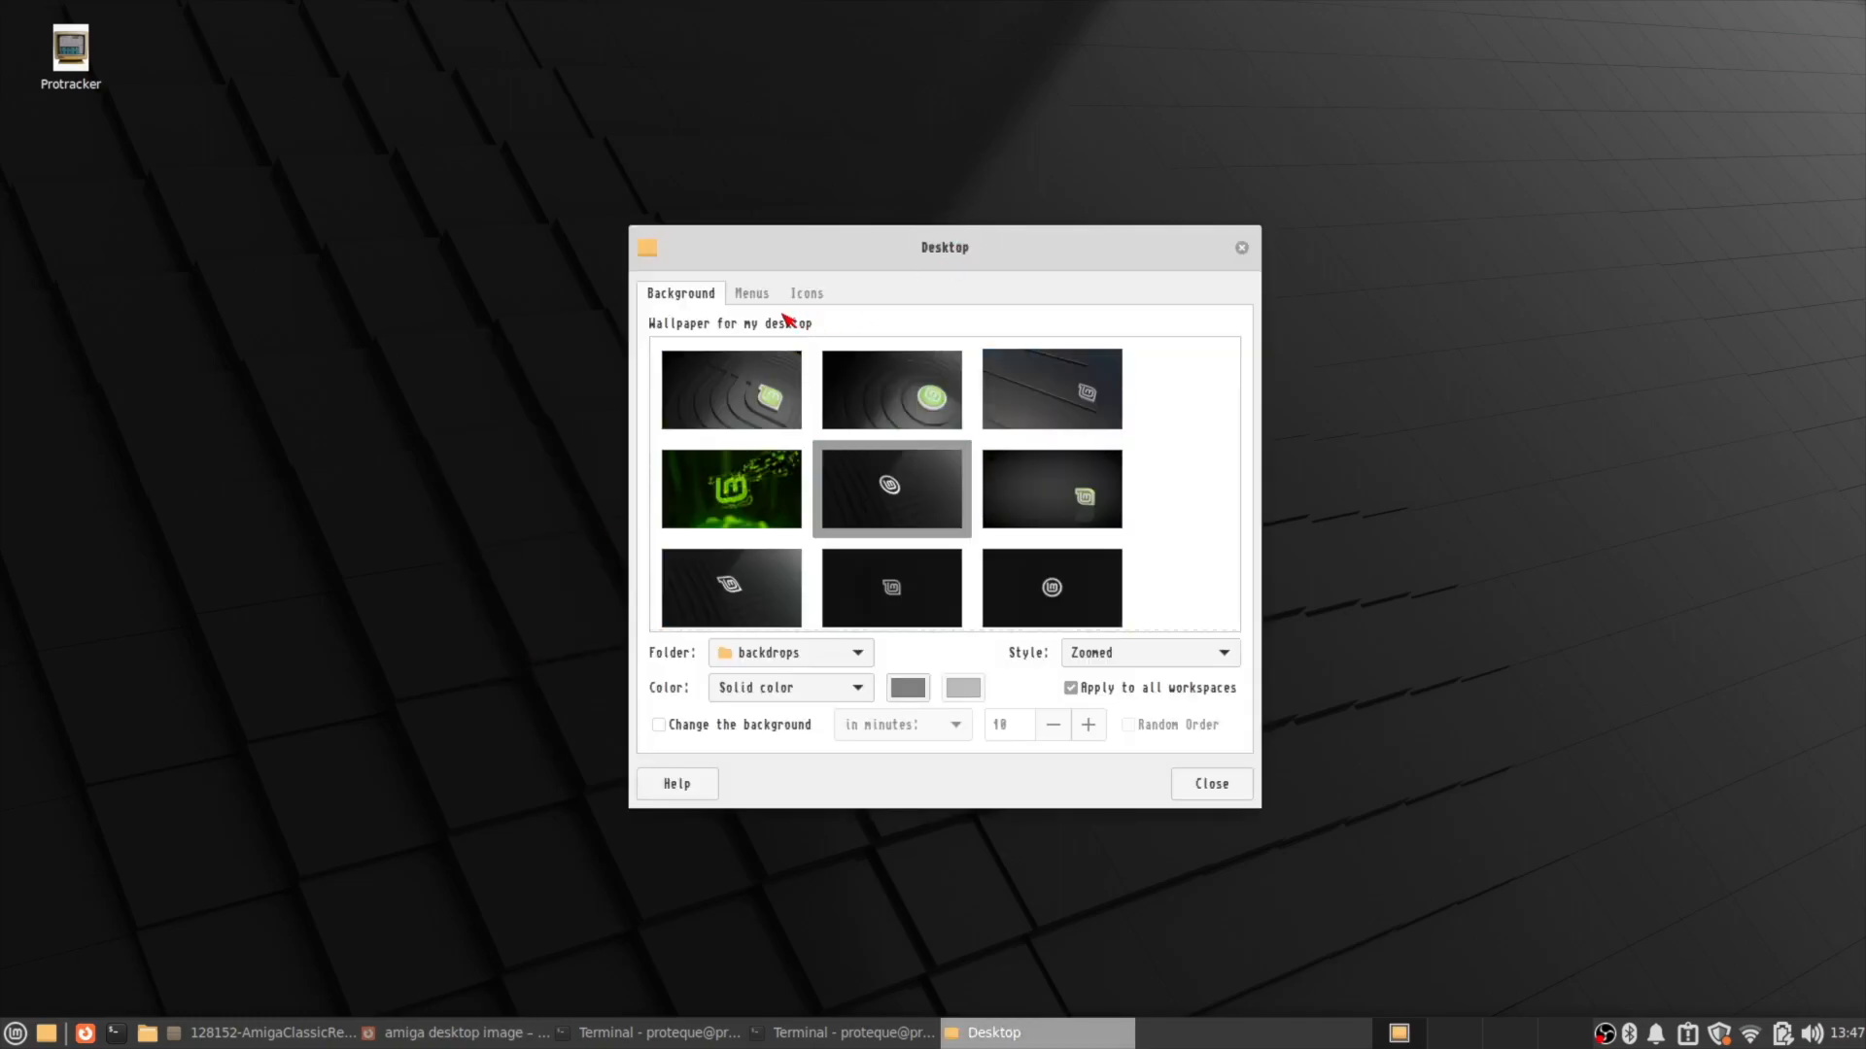
left_click(785, 654)
left_click(791, 567)
left_click(767, 397)
left_click(1231, 788)
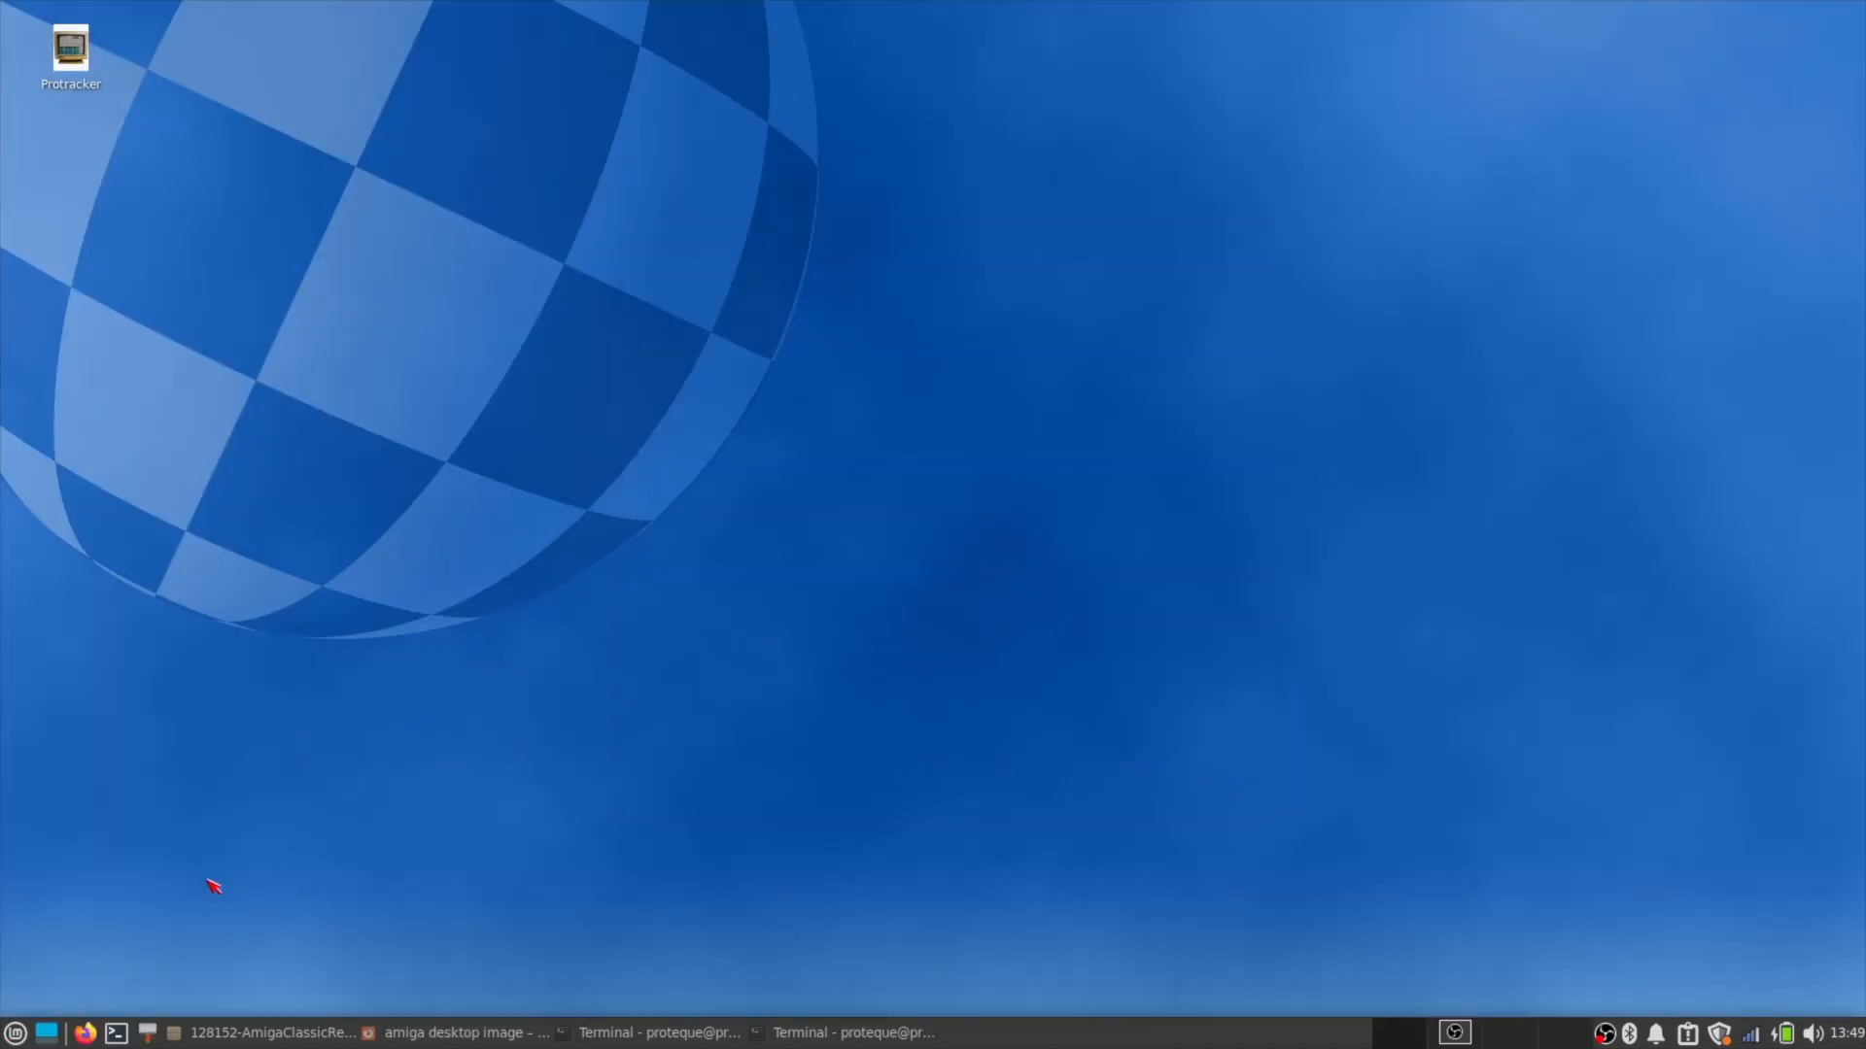
Return to Firefox, search Google for "xfce icons amiga" and open the Tweaks Amiga Icons result on xfce-look.org.
left_click(411, 1036)
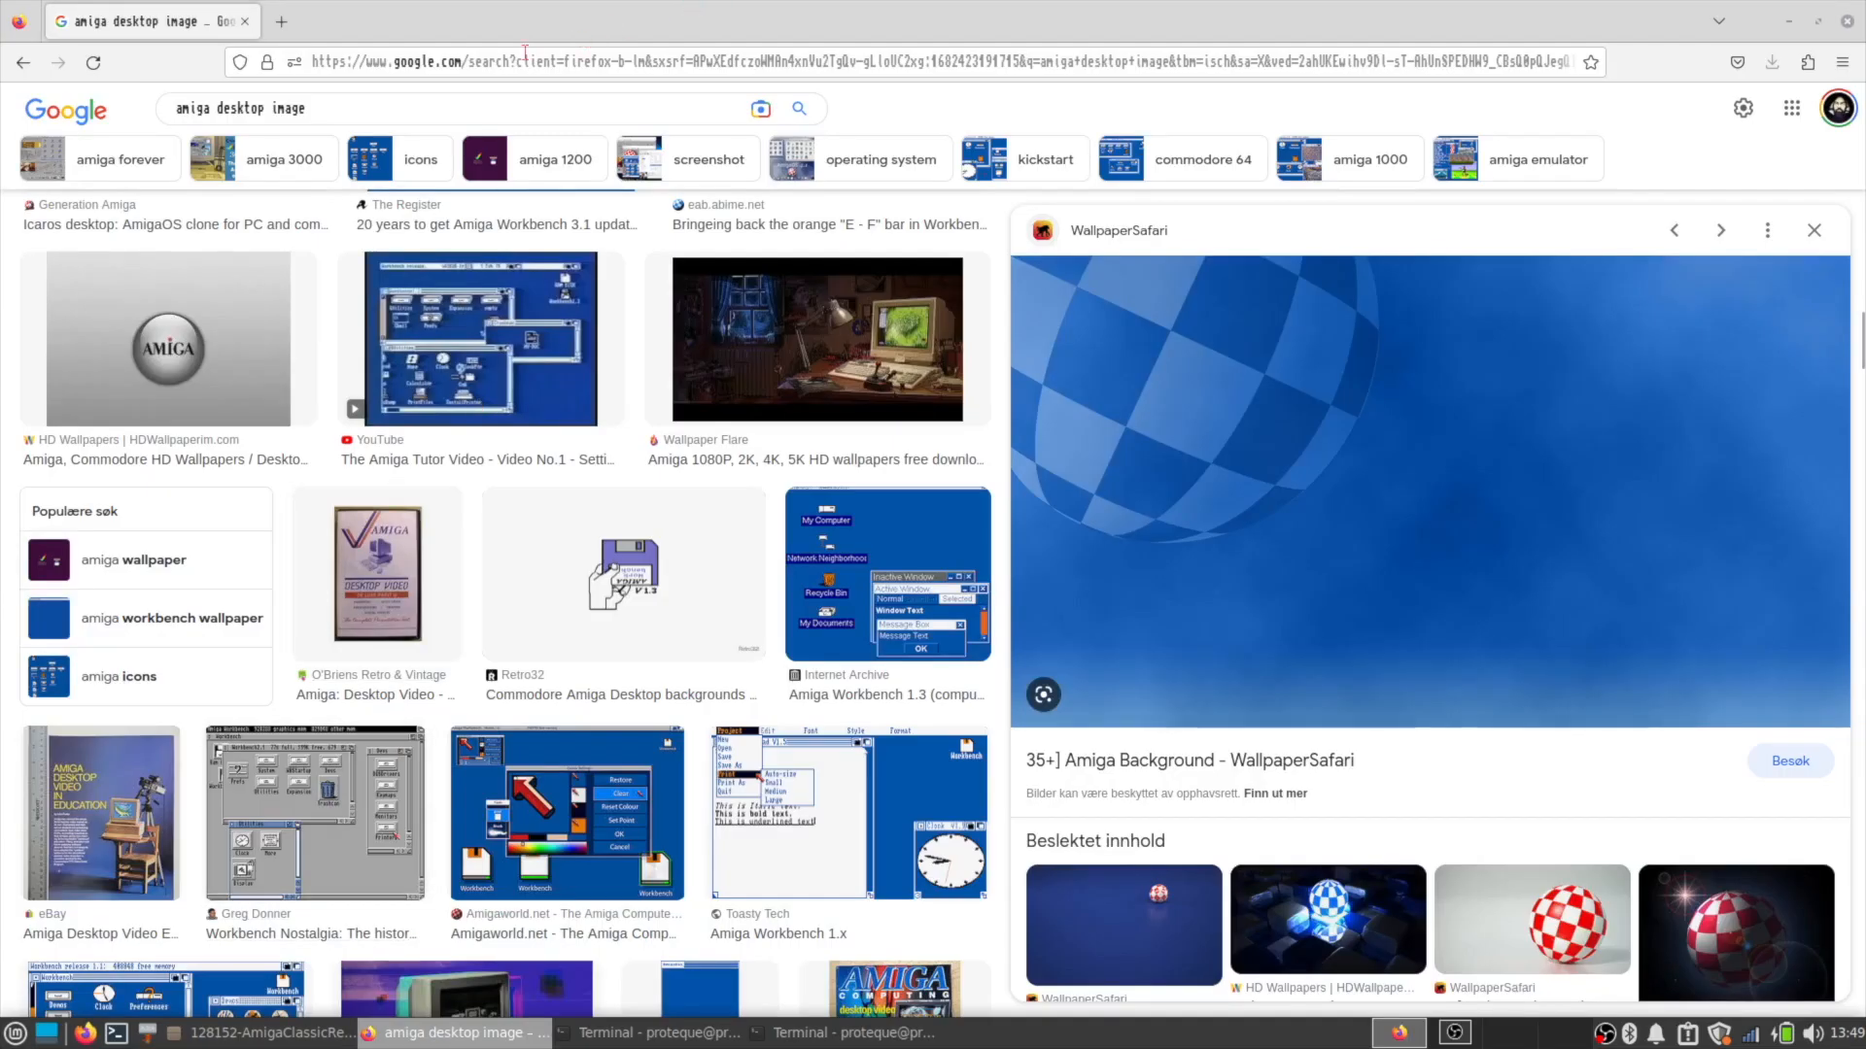
left_click(516, 60)
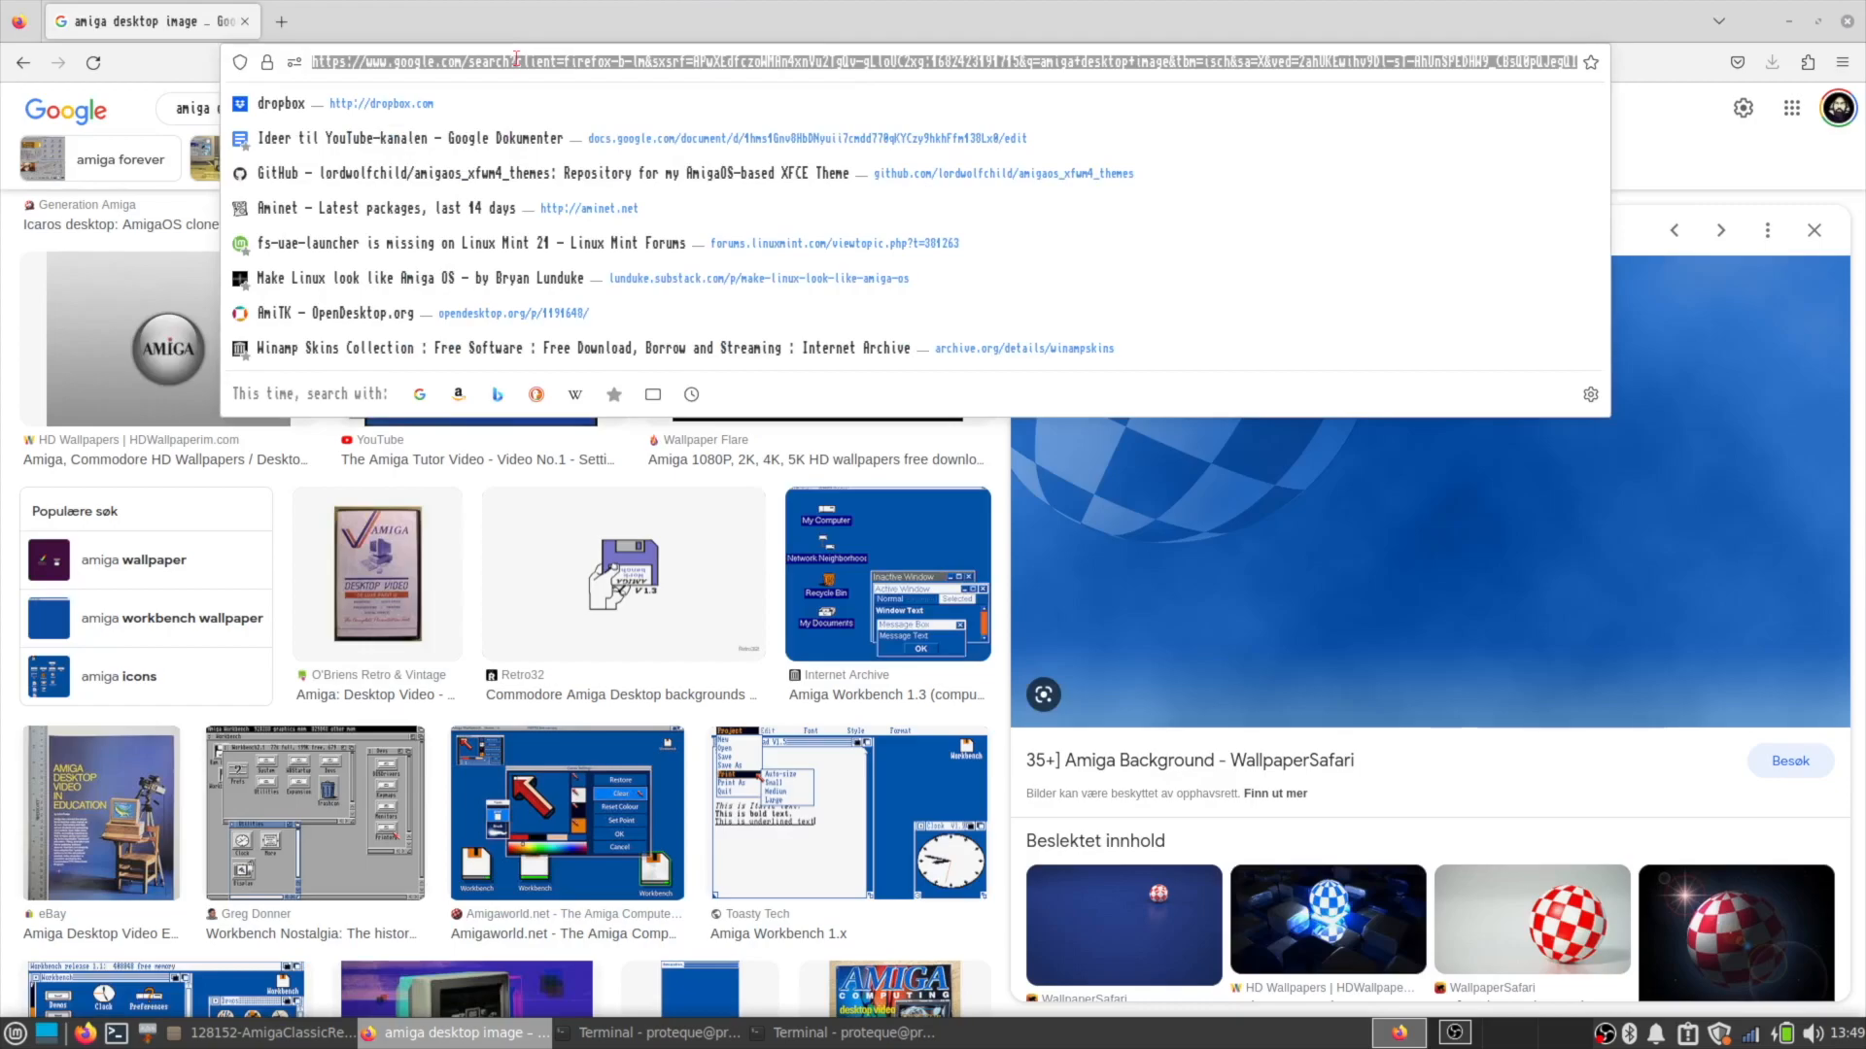
type("xf")
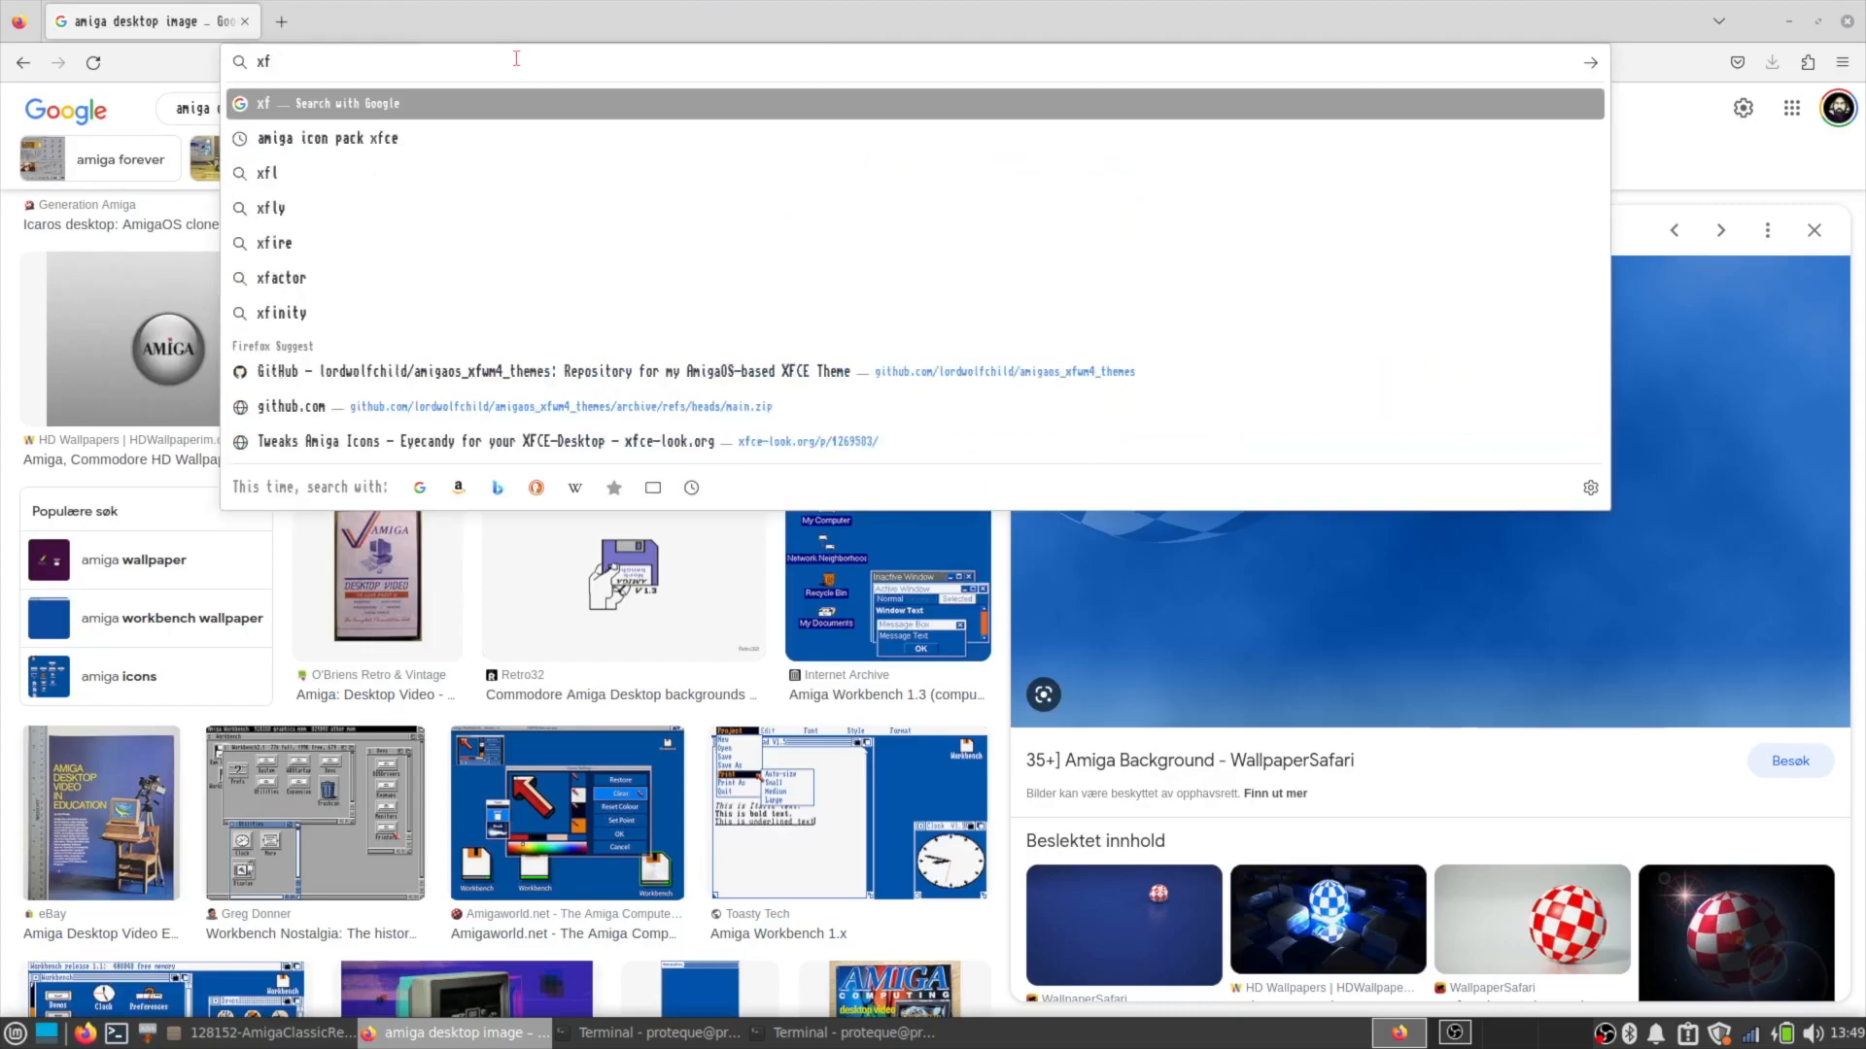
type("ce icons amiga")
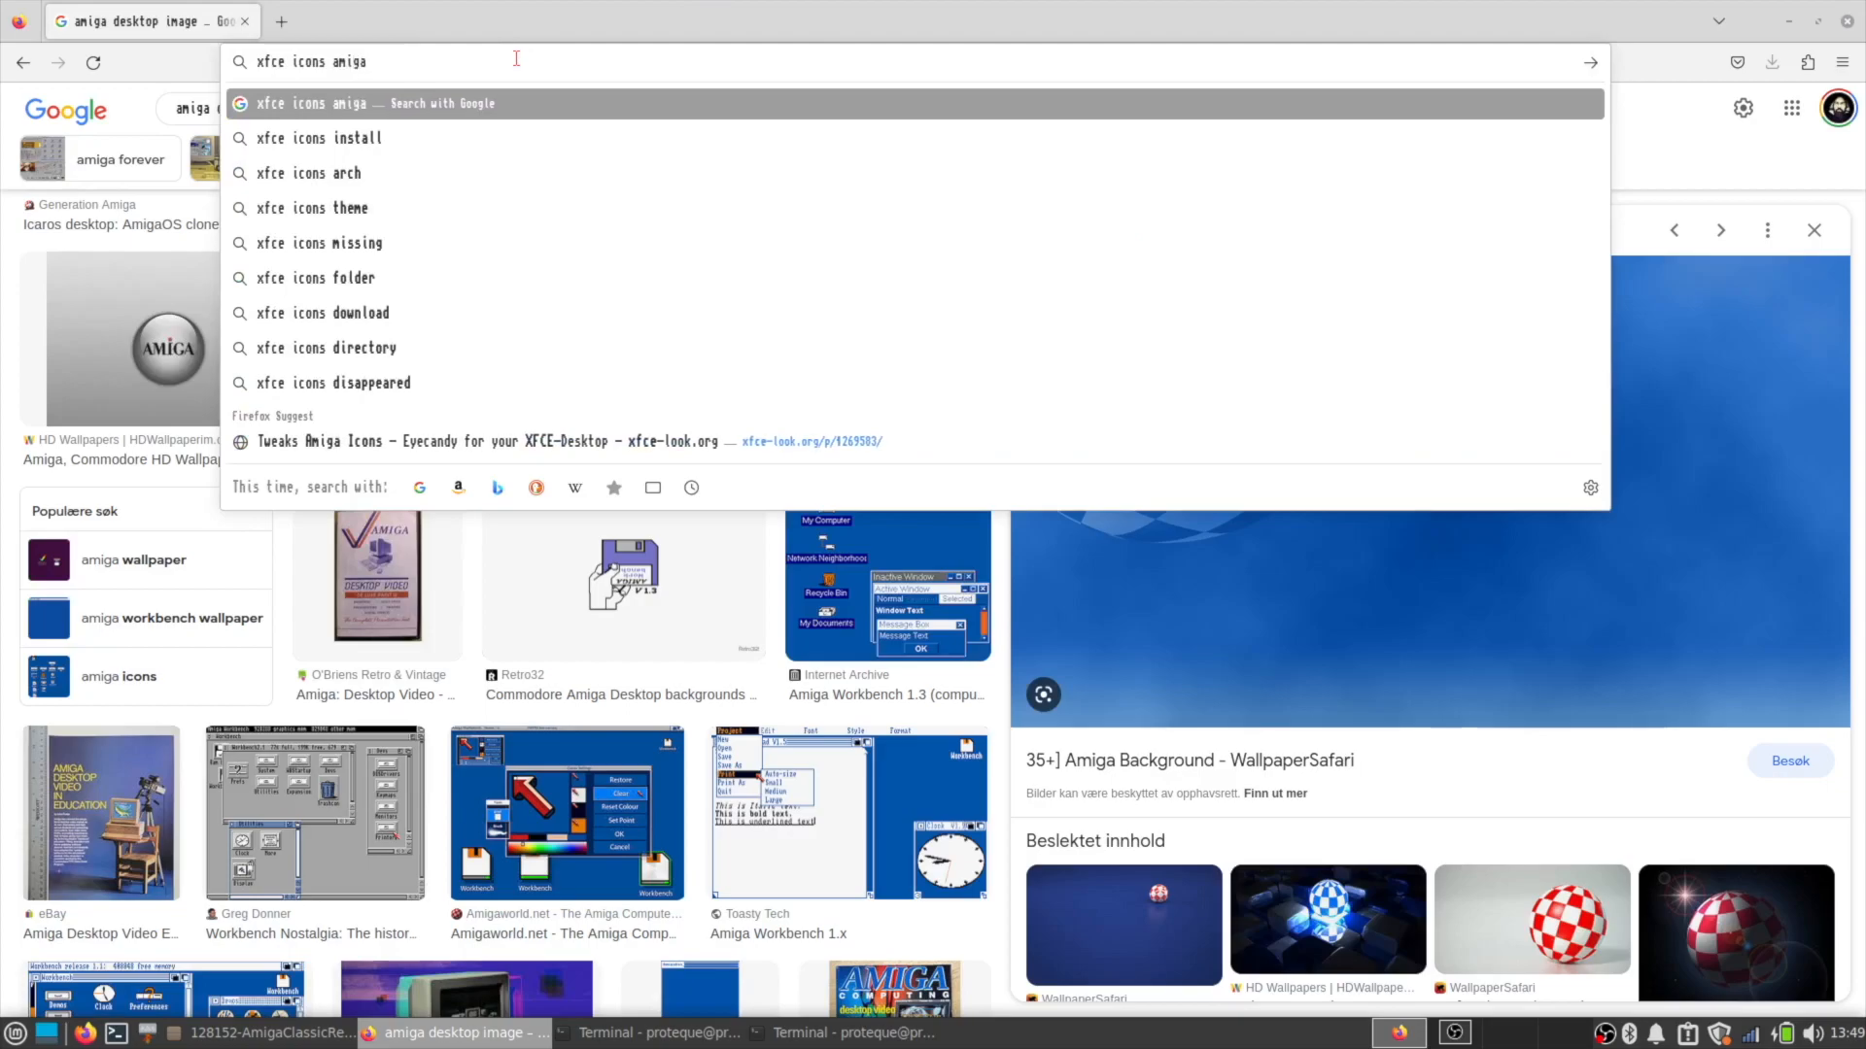
key("Return")
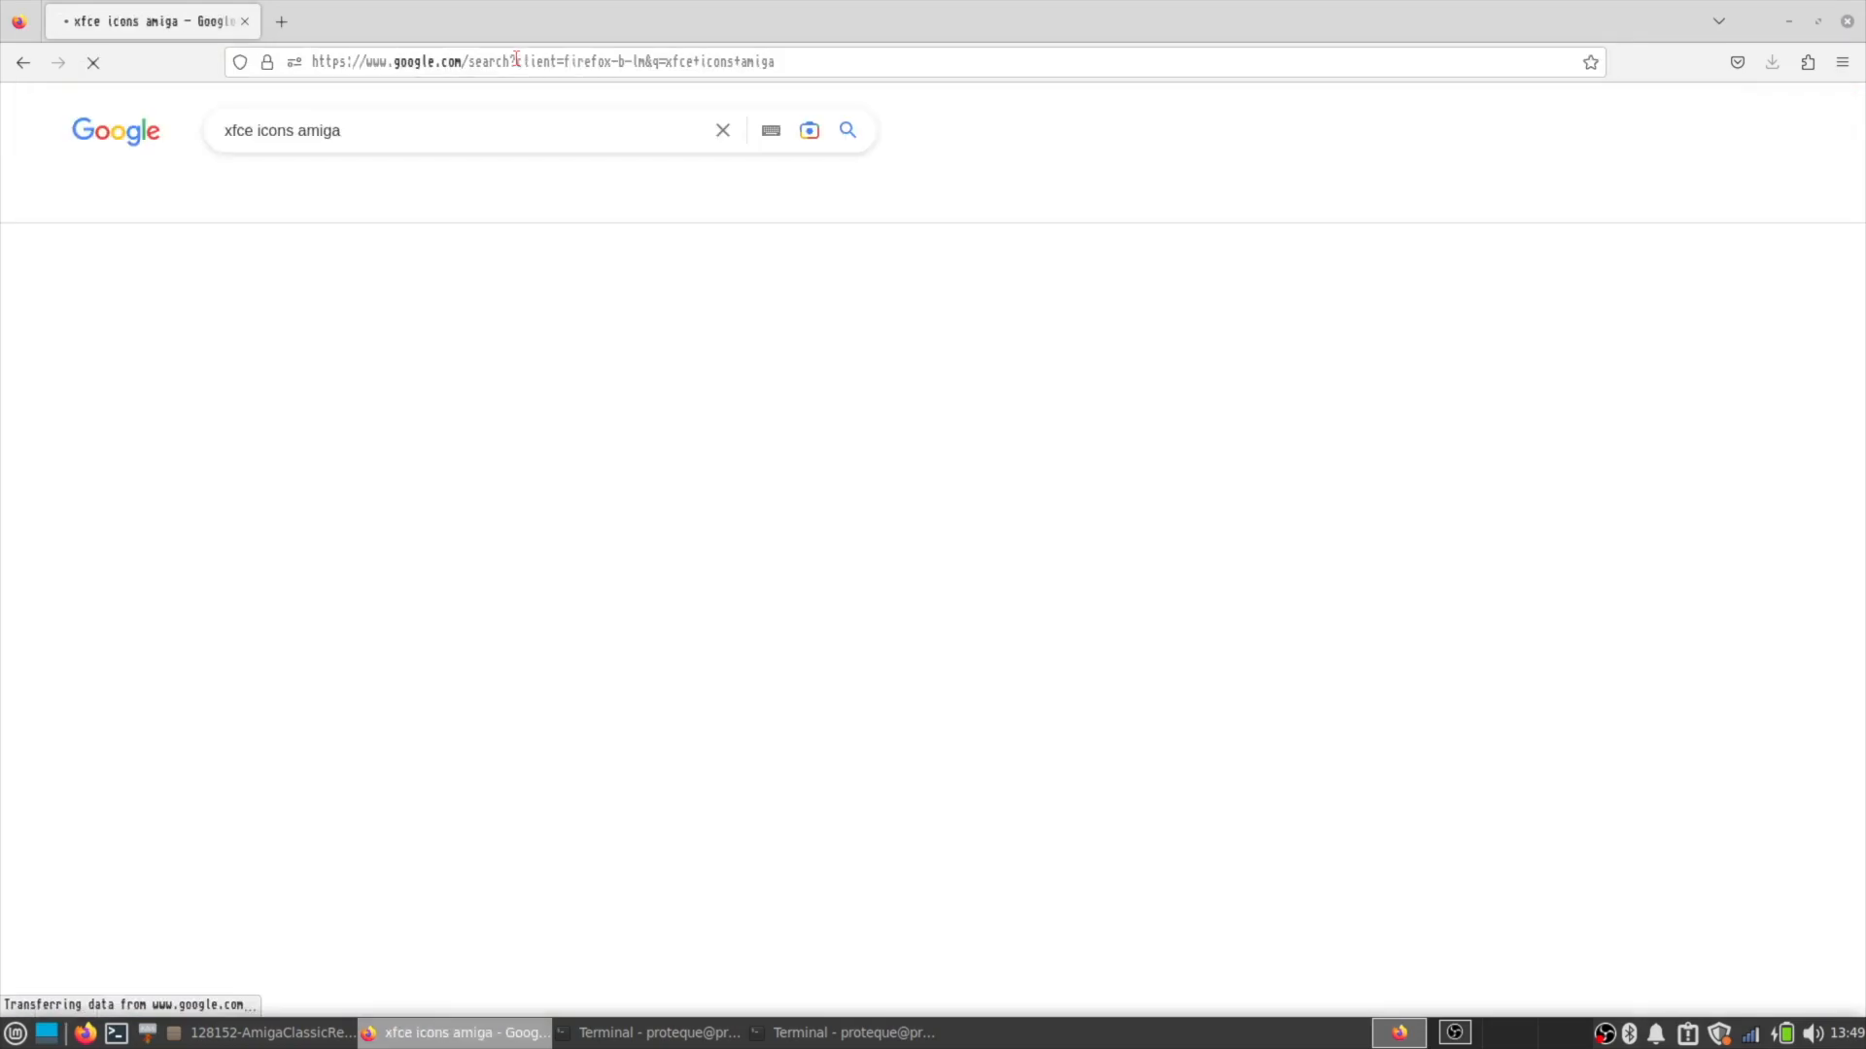
left_click(314, 326)
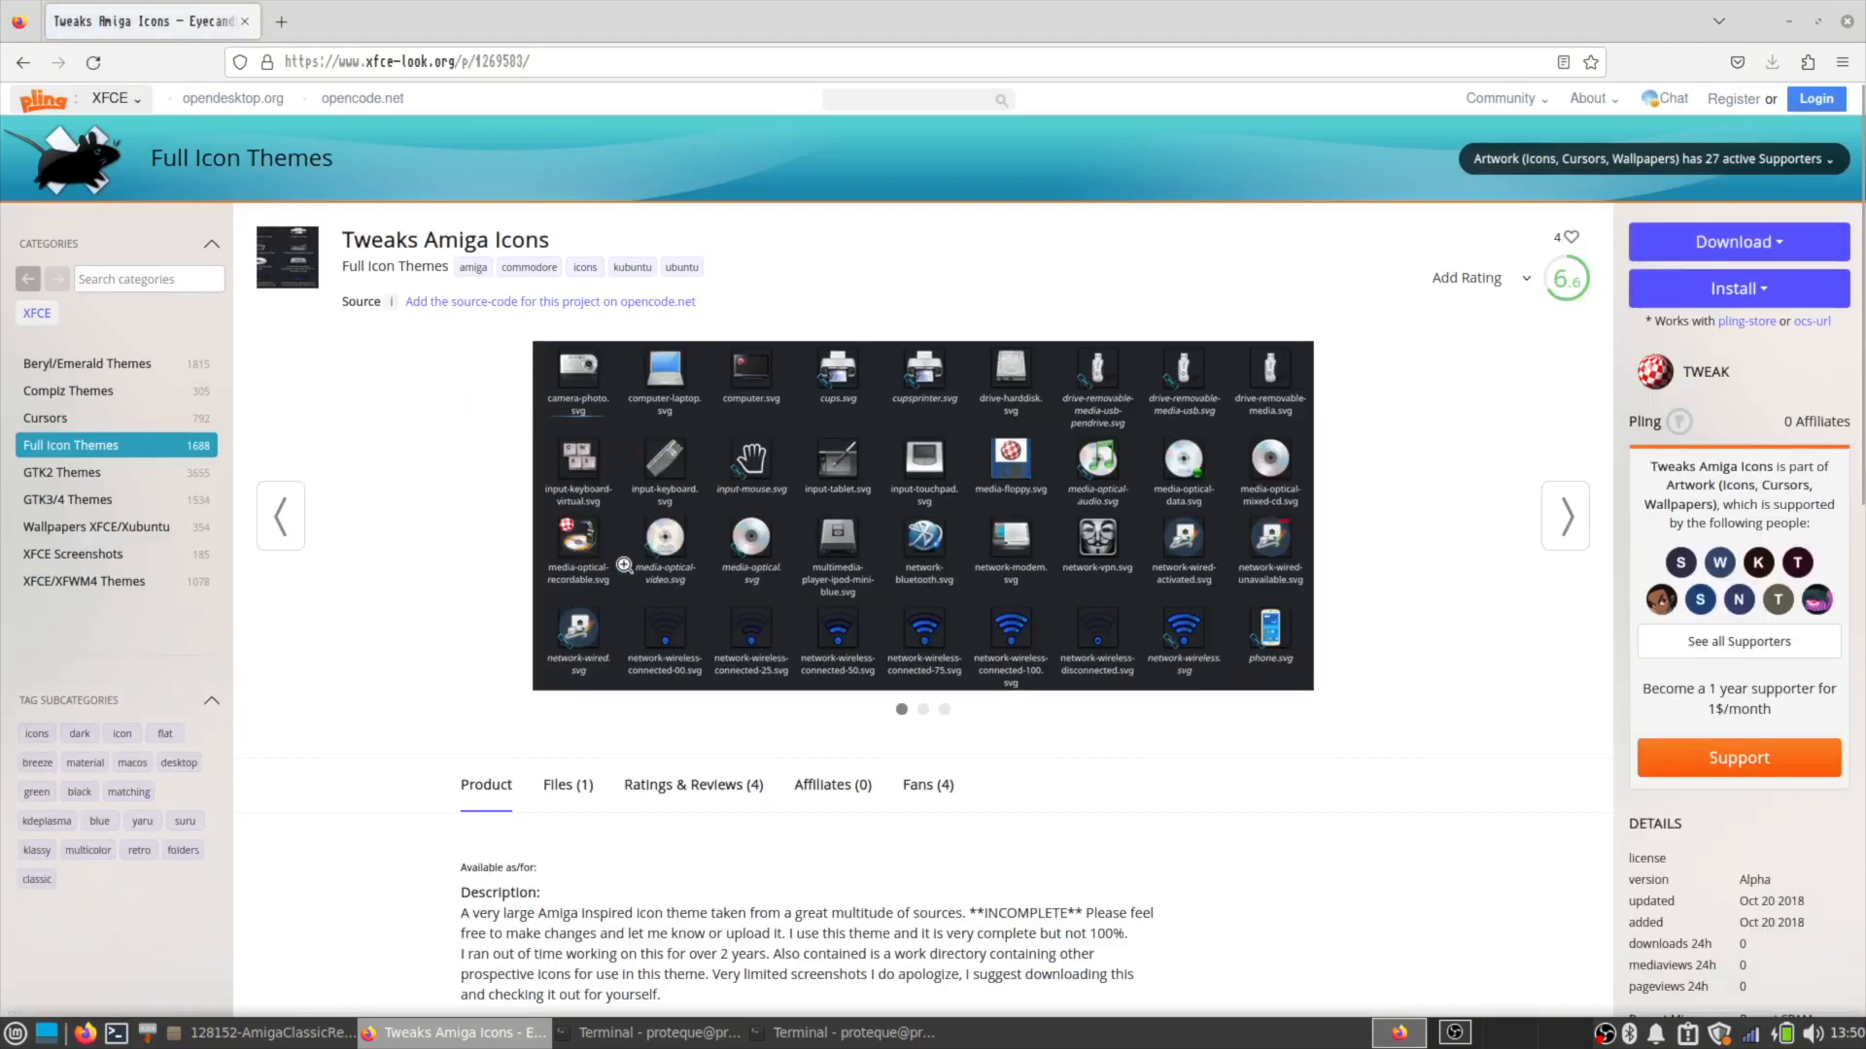
Download Tweak's Amiga Icons Alpha.tar.gz and open the downloaded archive from its folder.
left_click(1715, 244)
left_click(1735, 285)
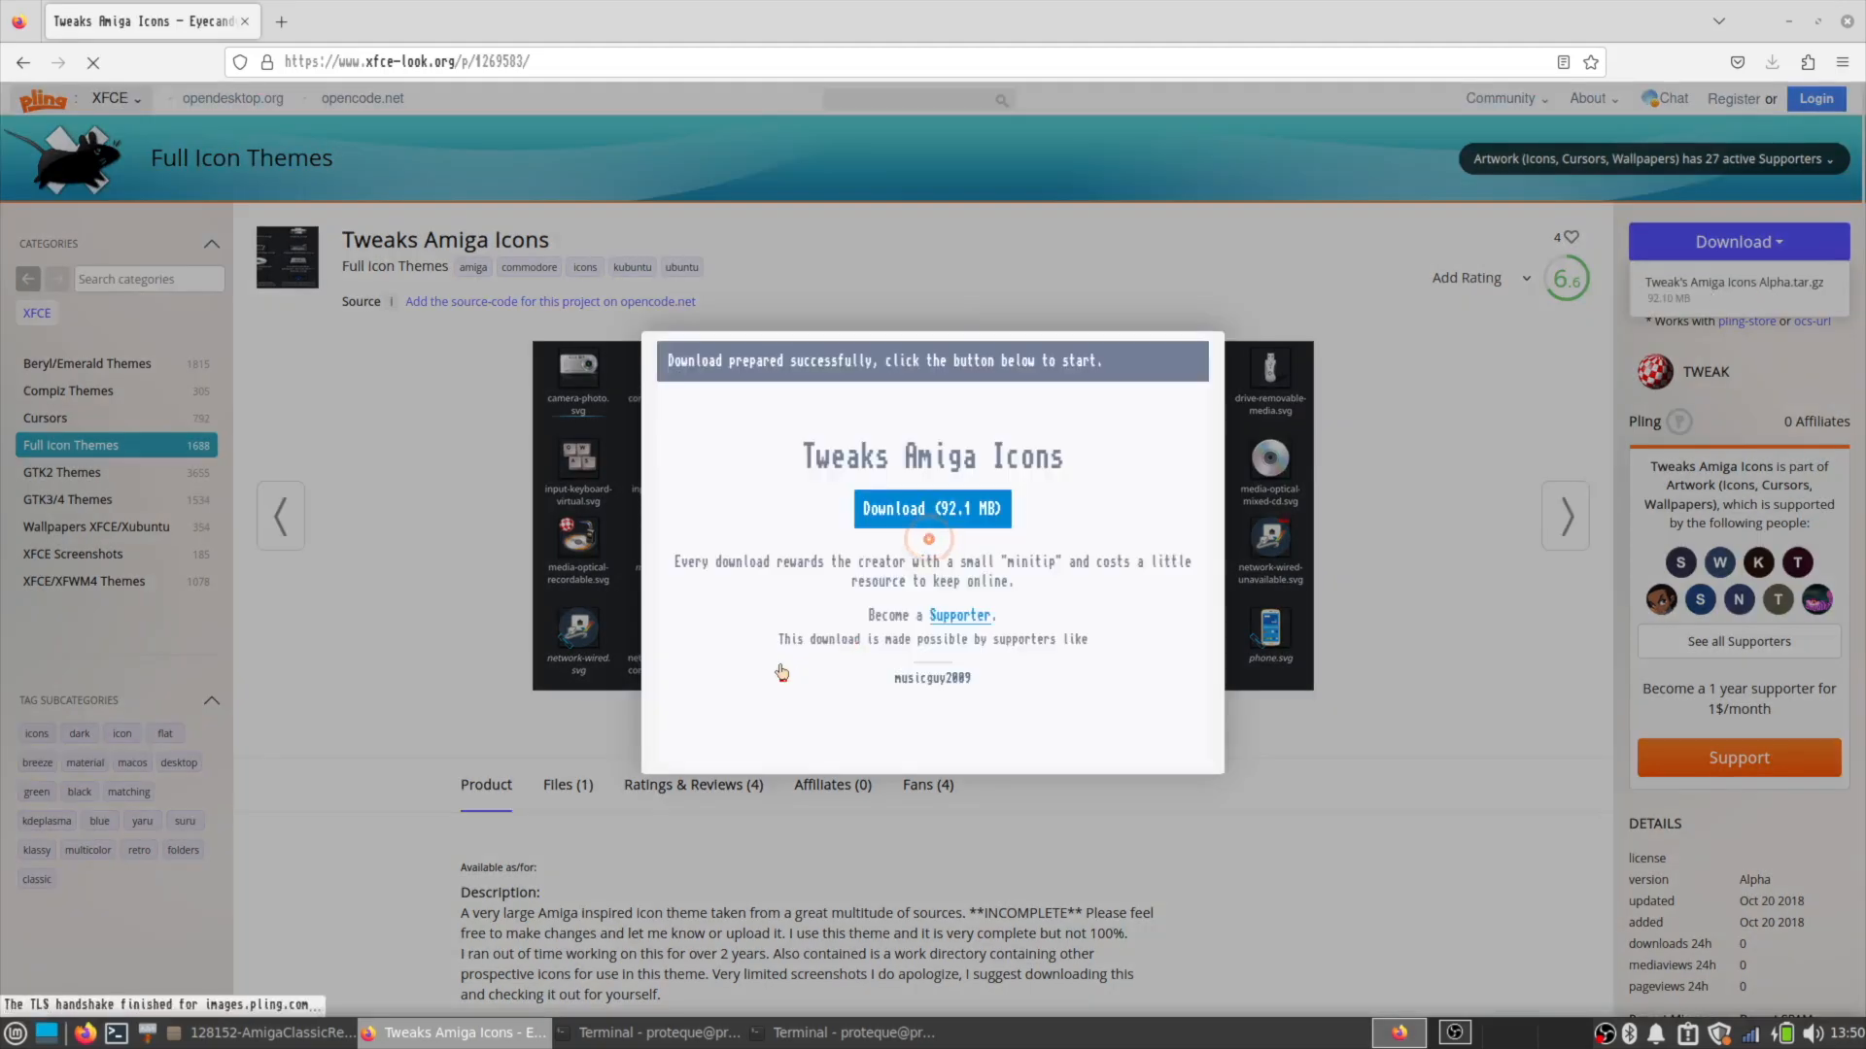
left_click(930, 529)
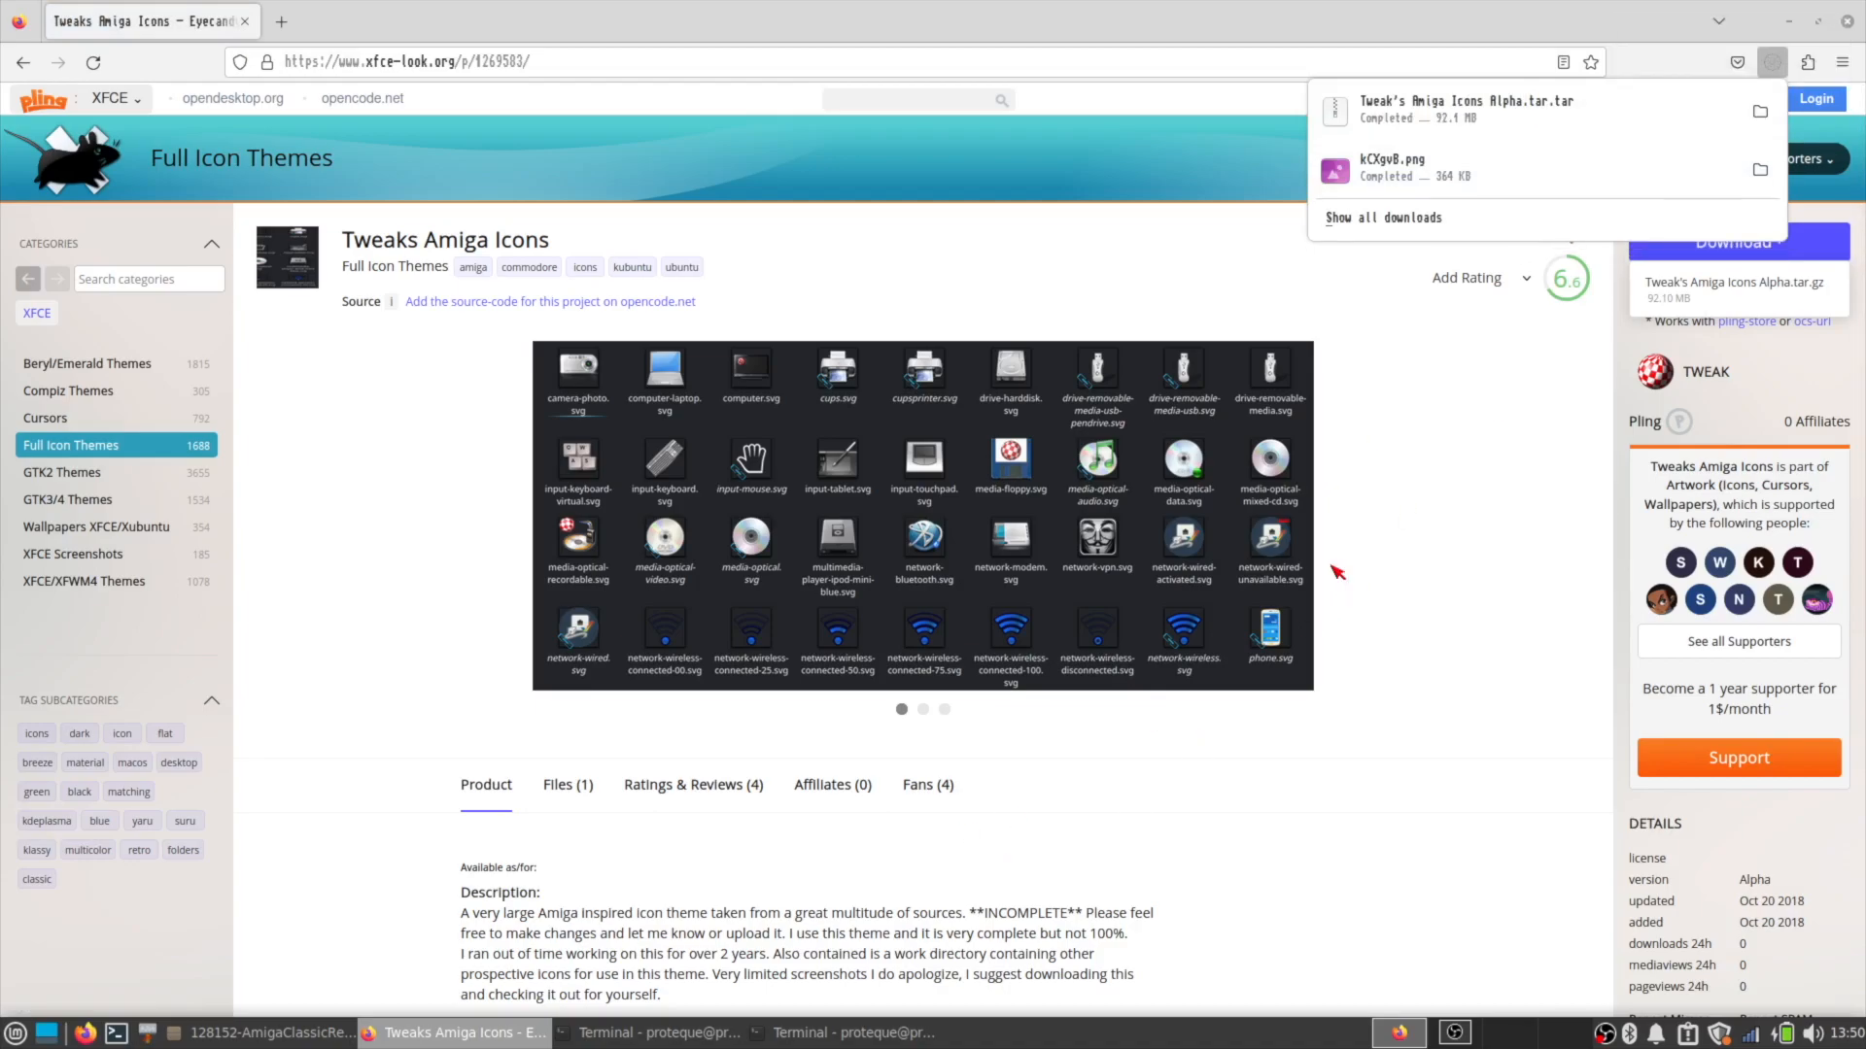
left_click(1758, 116)
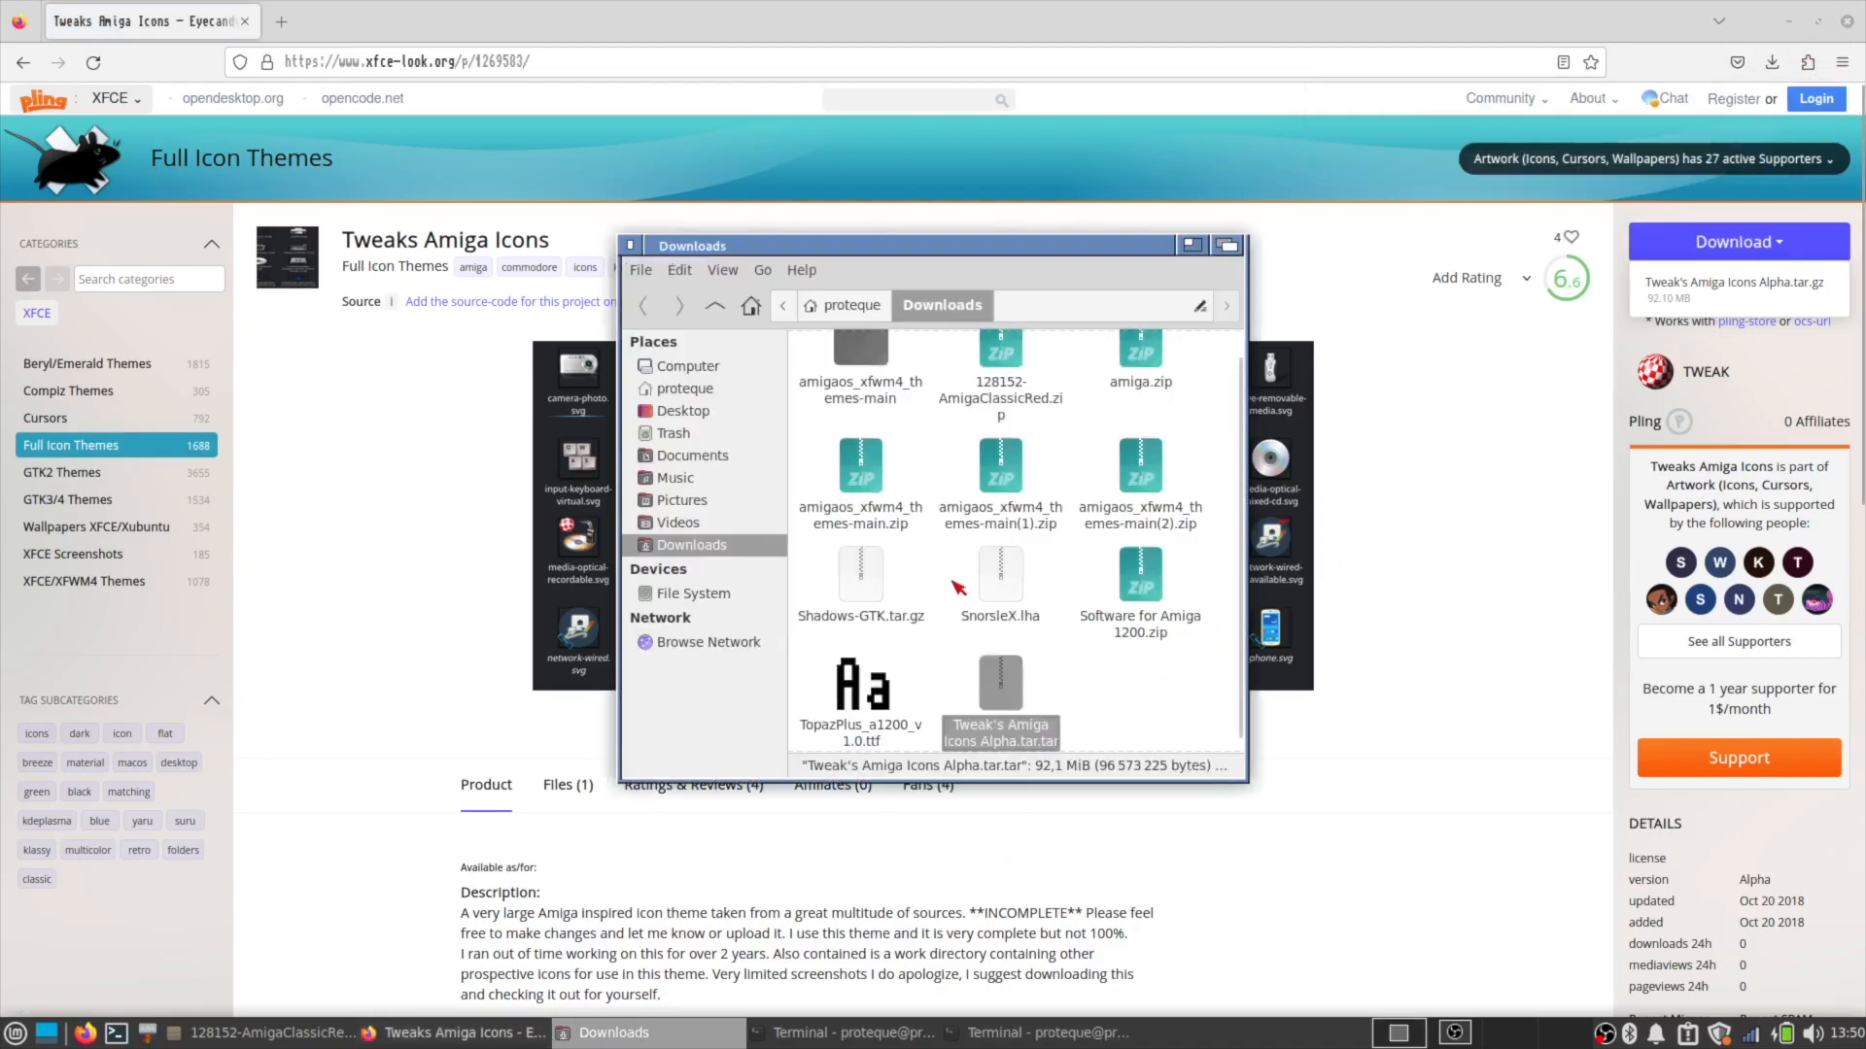
double_click(1013, 683)
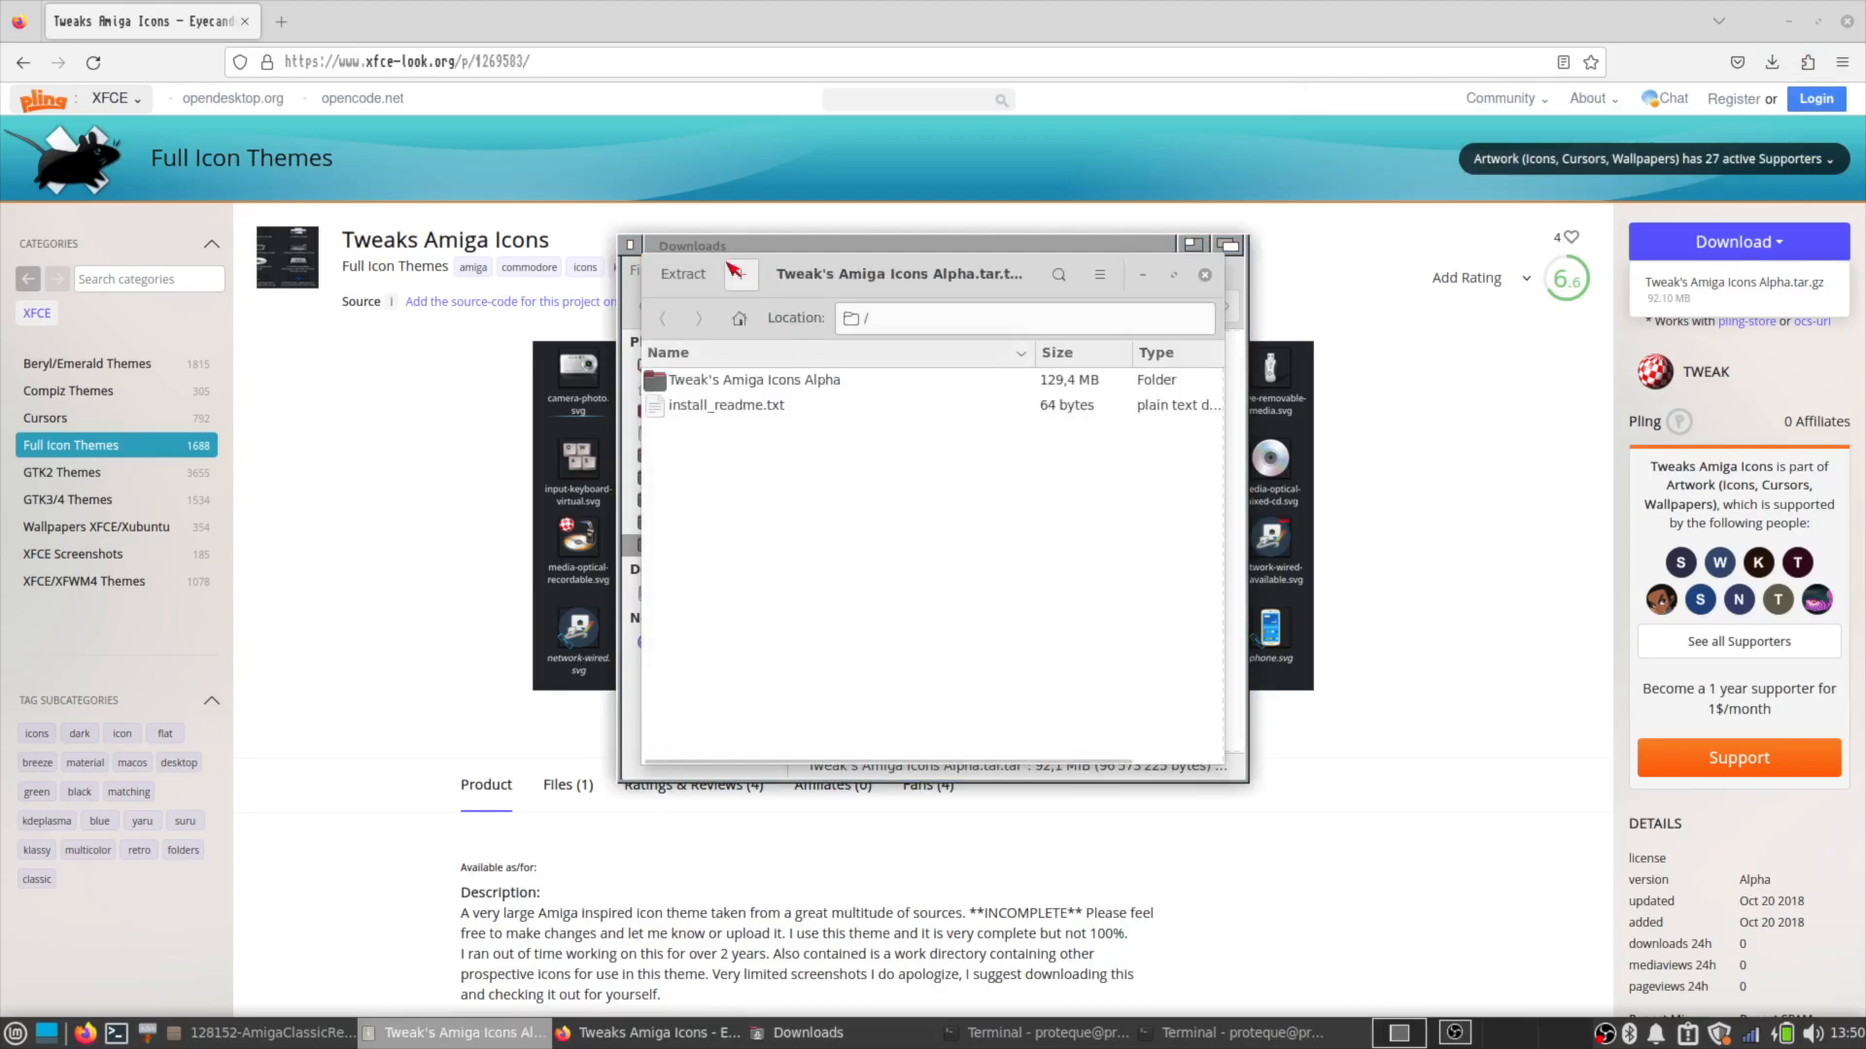
Extract the Tweak's Amiga Icons Alpha folder from the archive into the Icons folder inside Pictures.
left_click_drag(768, 271, 987, 241)
left_click_drag(921, 352, 682, 503)
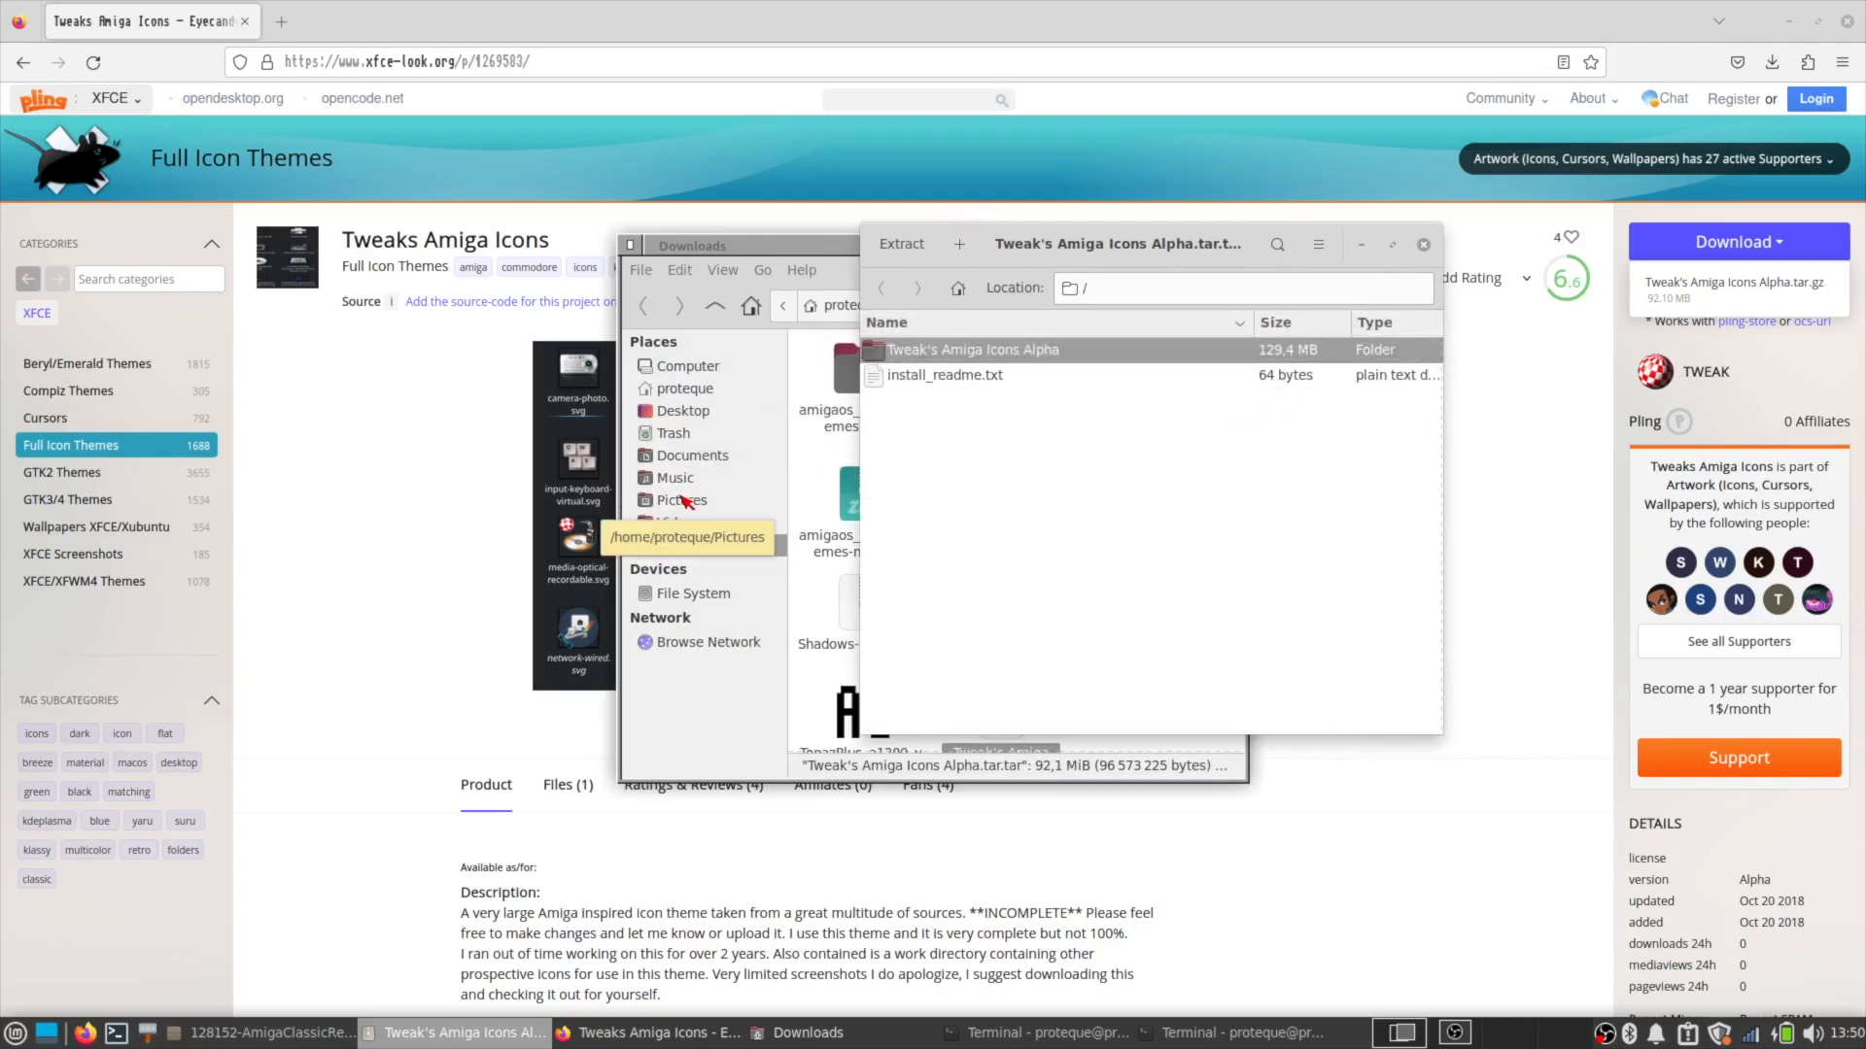
left_click(682, 500)
double_click(554, 413)
left_click(1137, 515)
left_click_drag(986, 359, 724, 568)
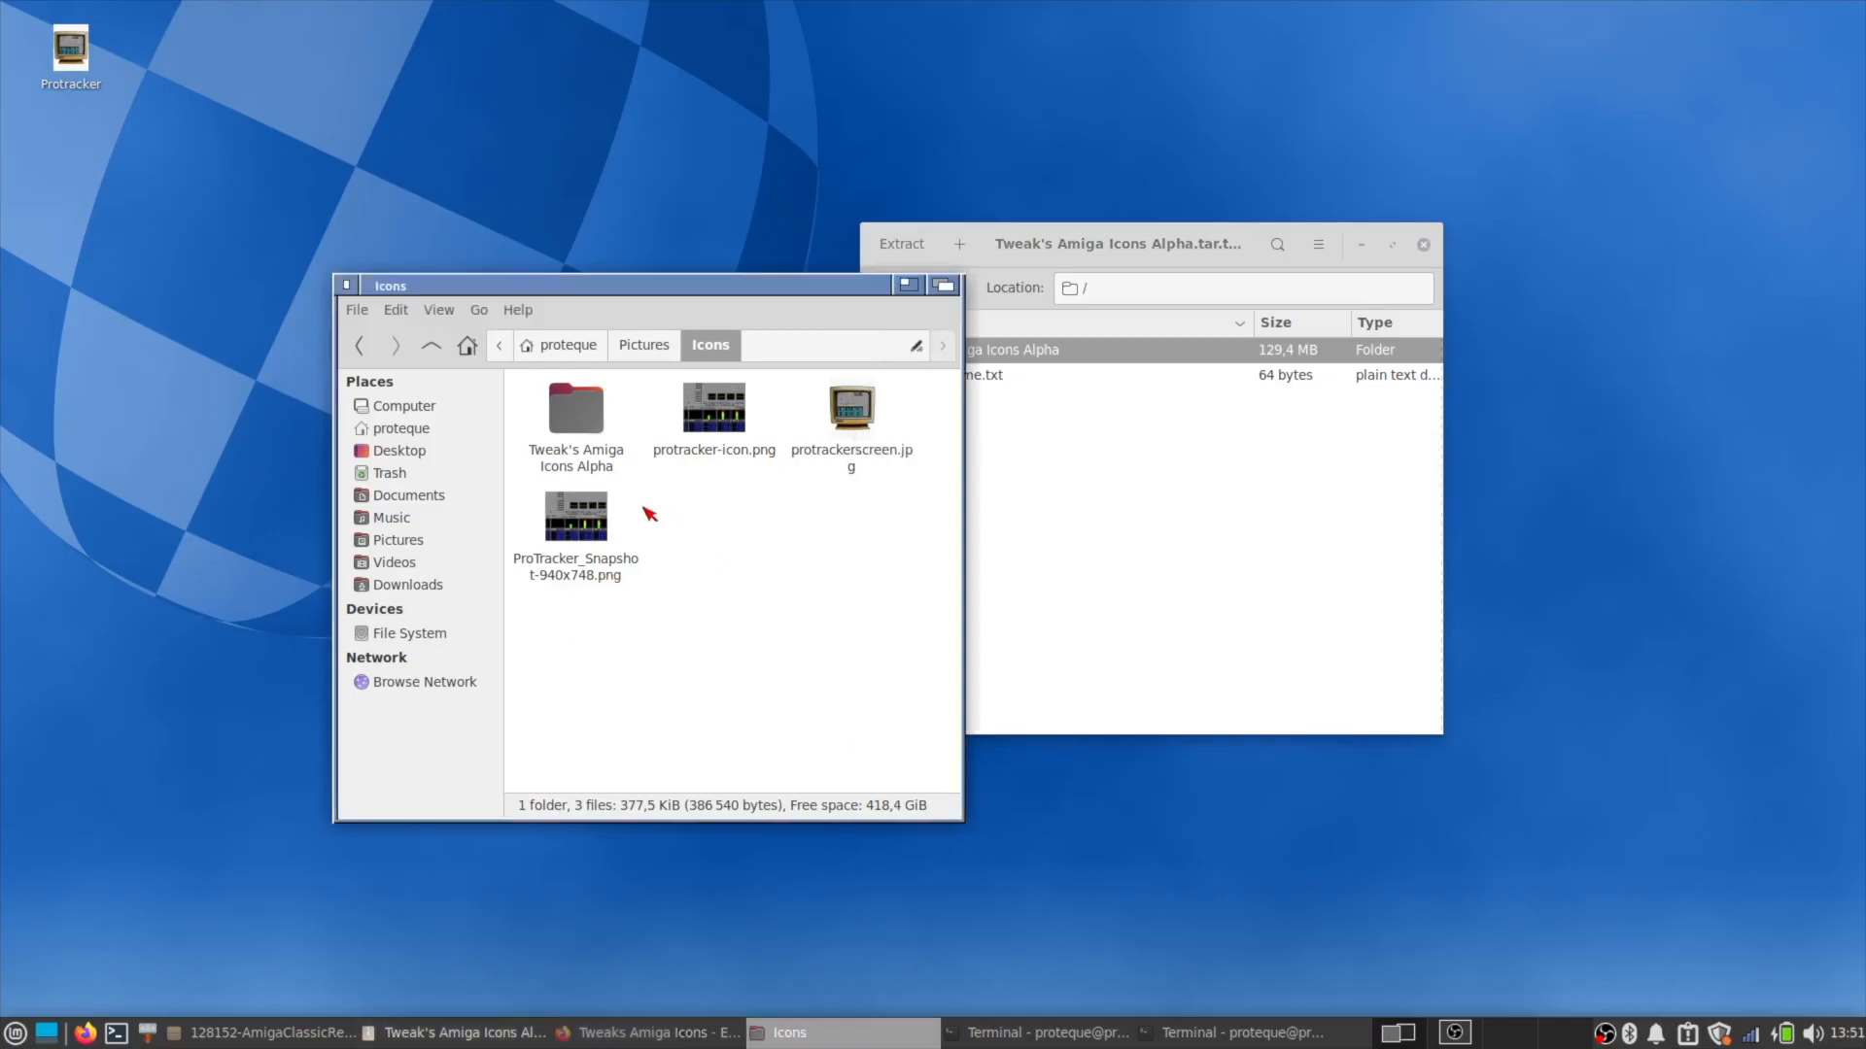
Examine the application icons in the apps/64 subfolder of Tweak's Amiga Icons Alpha in Pictures.
double_click(575, 408)
left_click(614, 345)
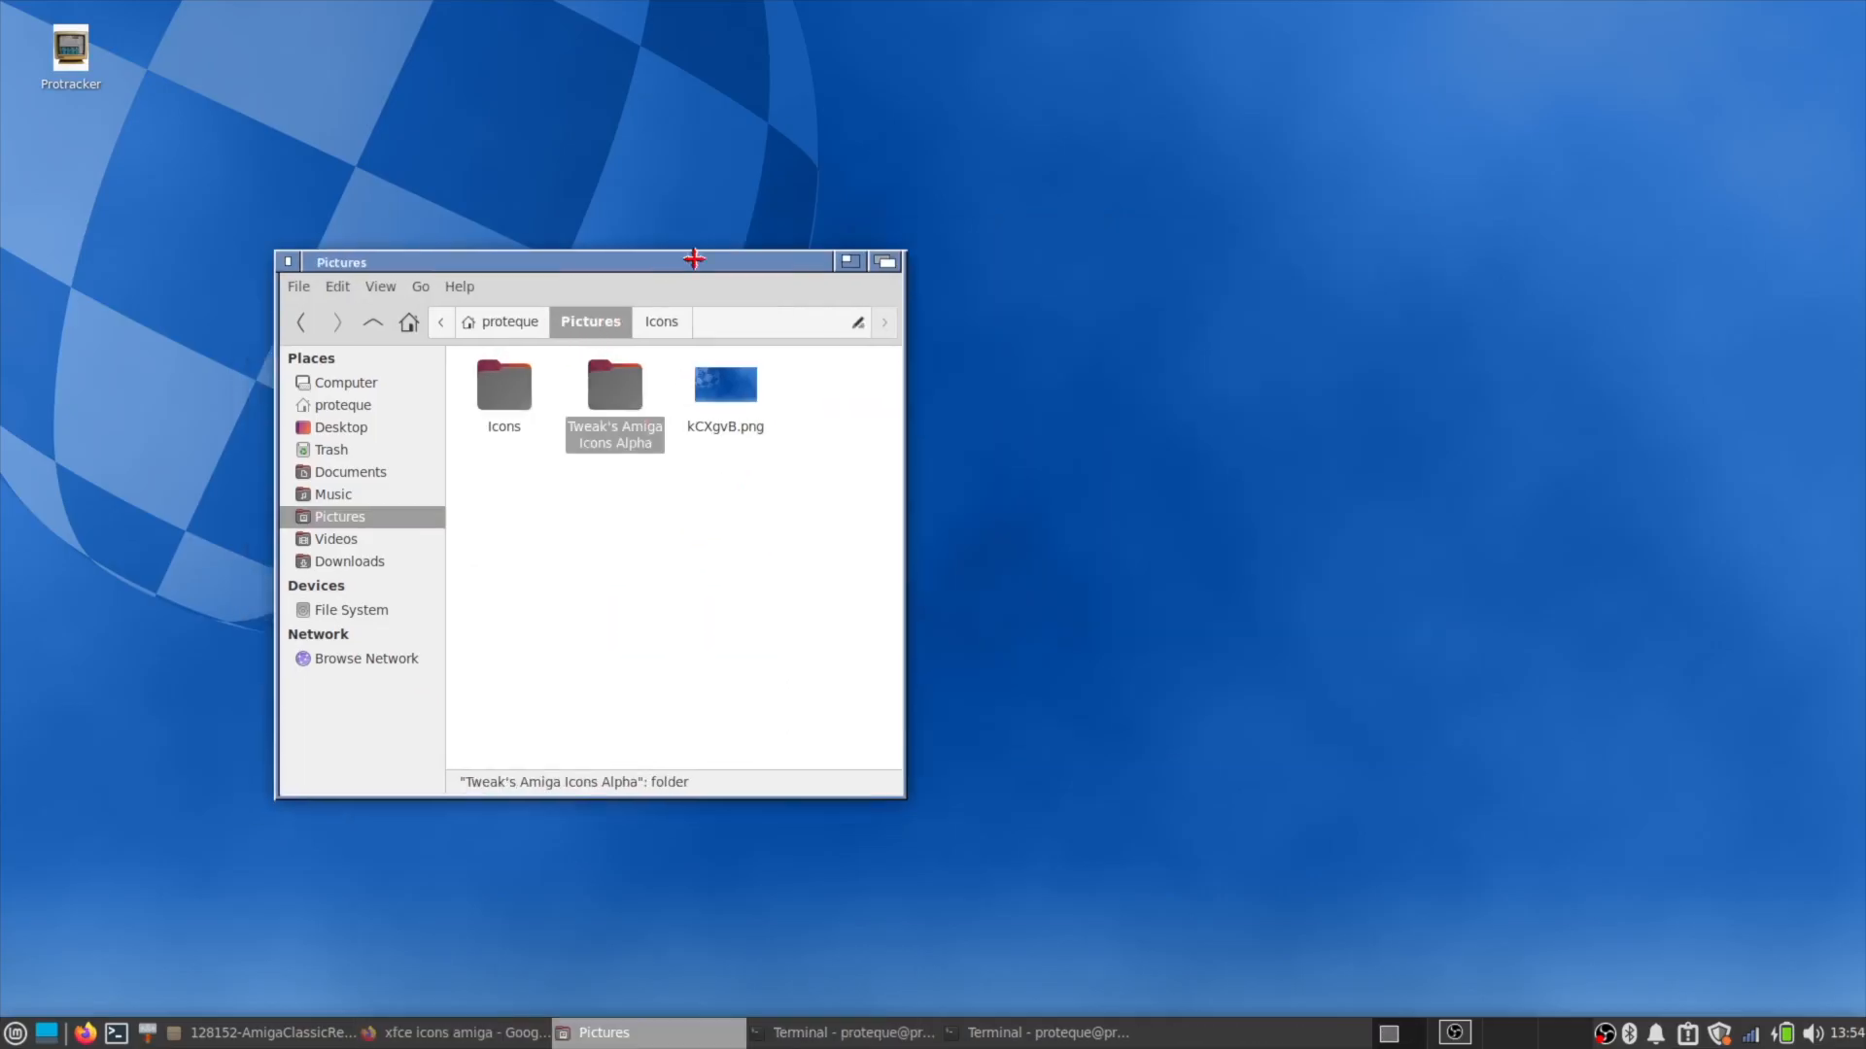
left_click_drag(694, 258, 823, 235)
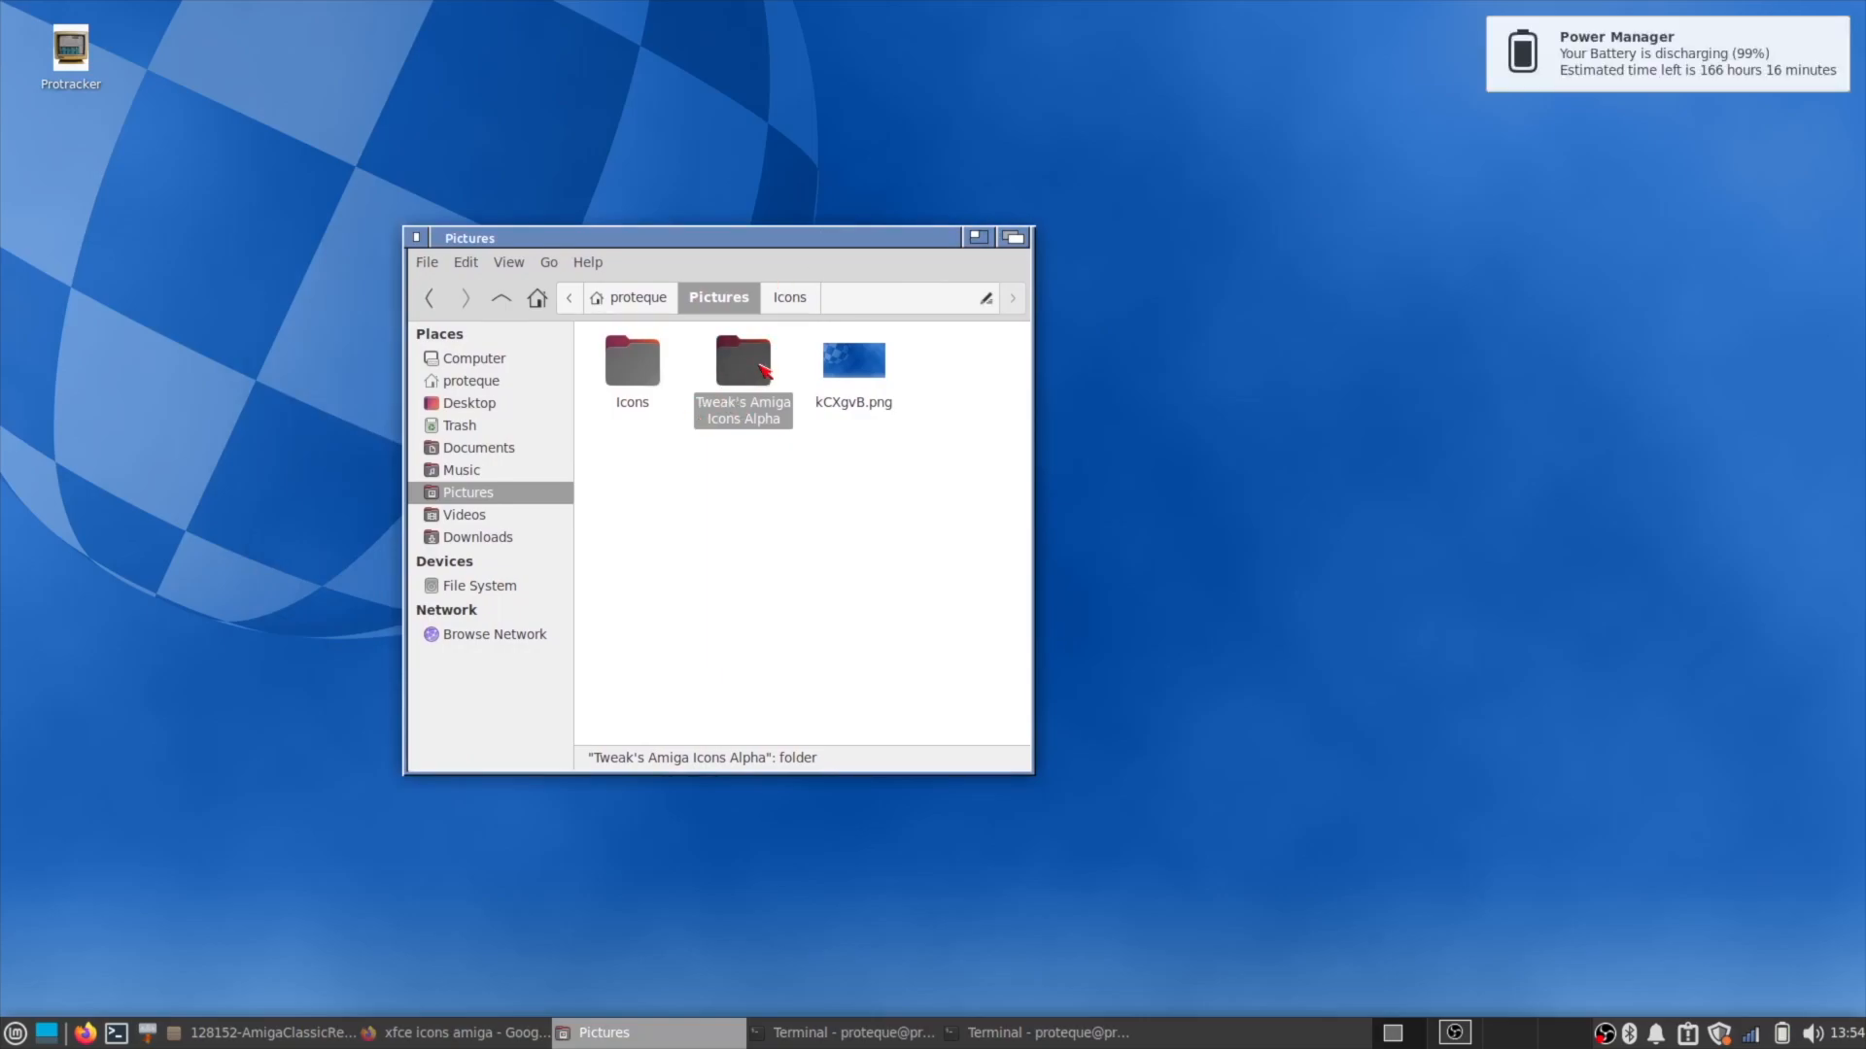
double_click(745, 366)
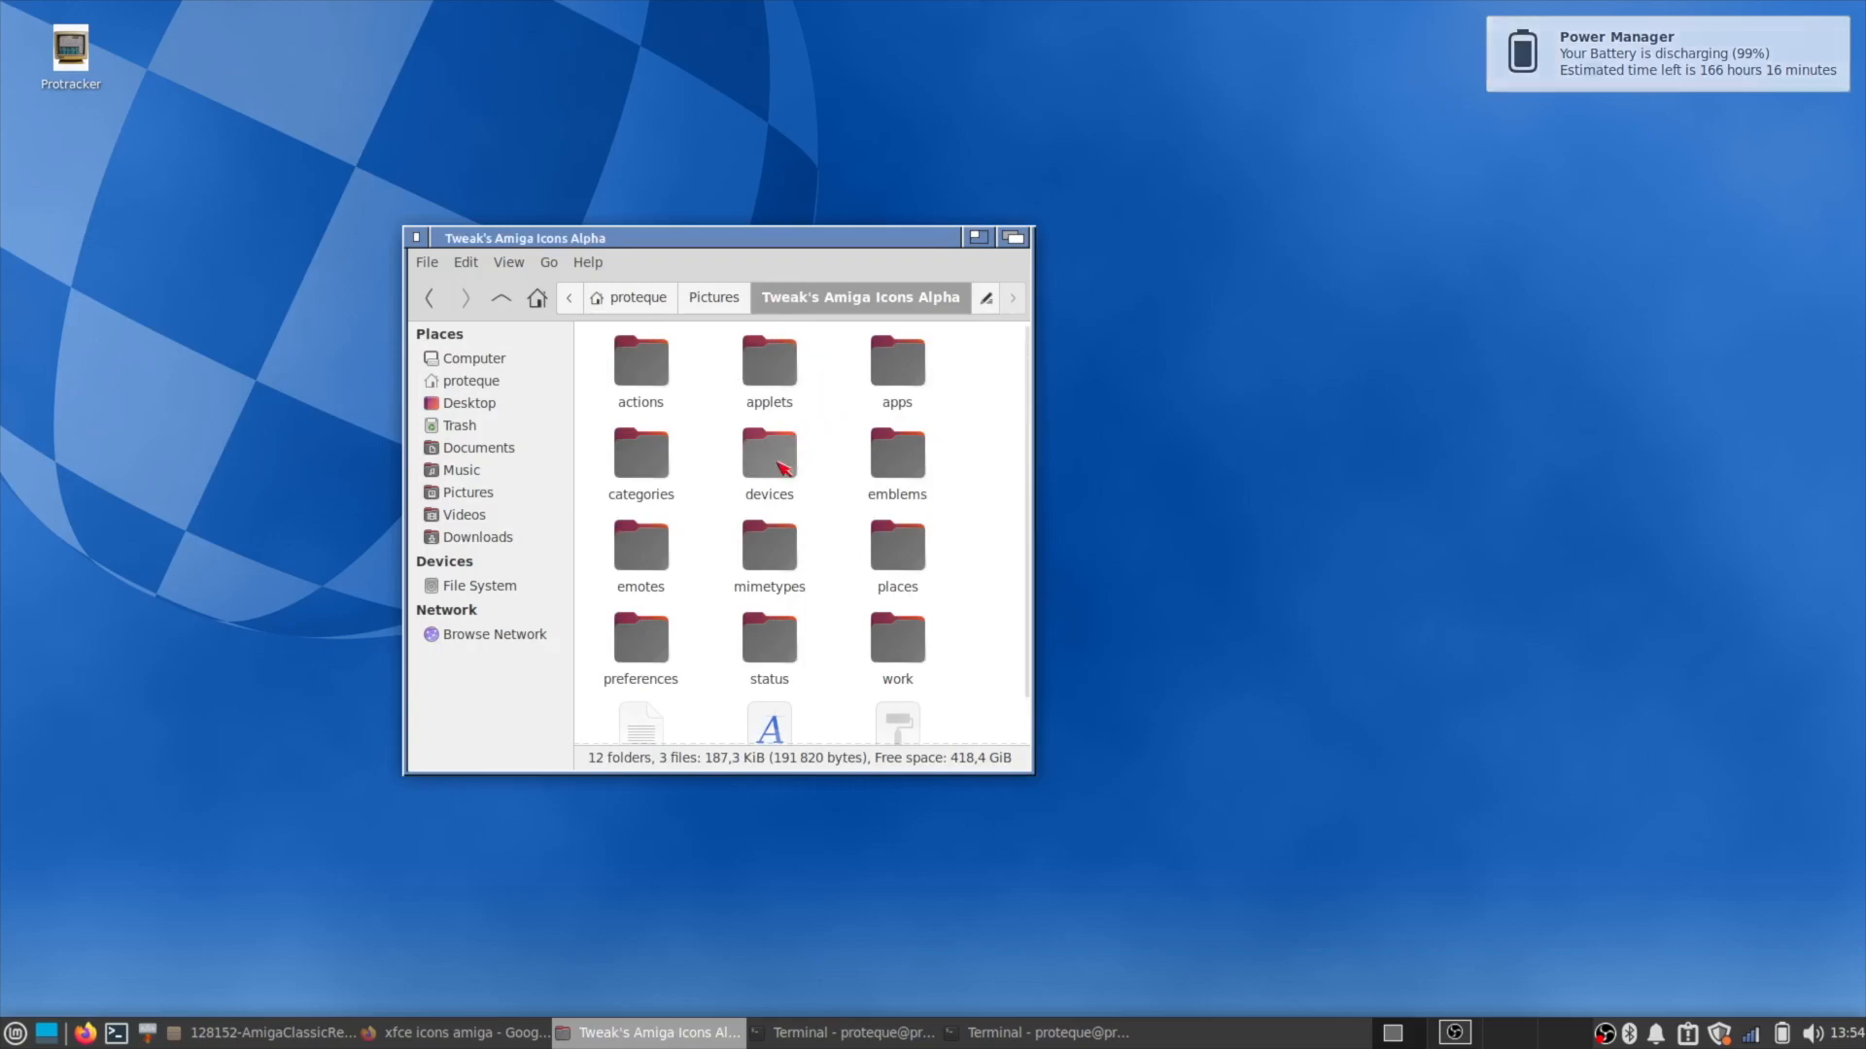
double_click(889, 366)
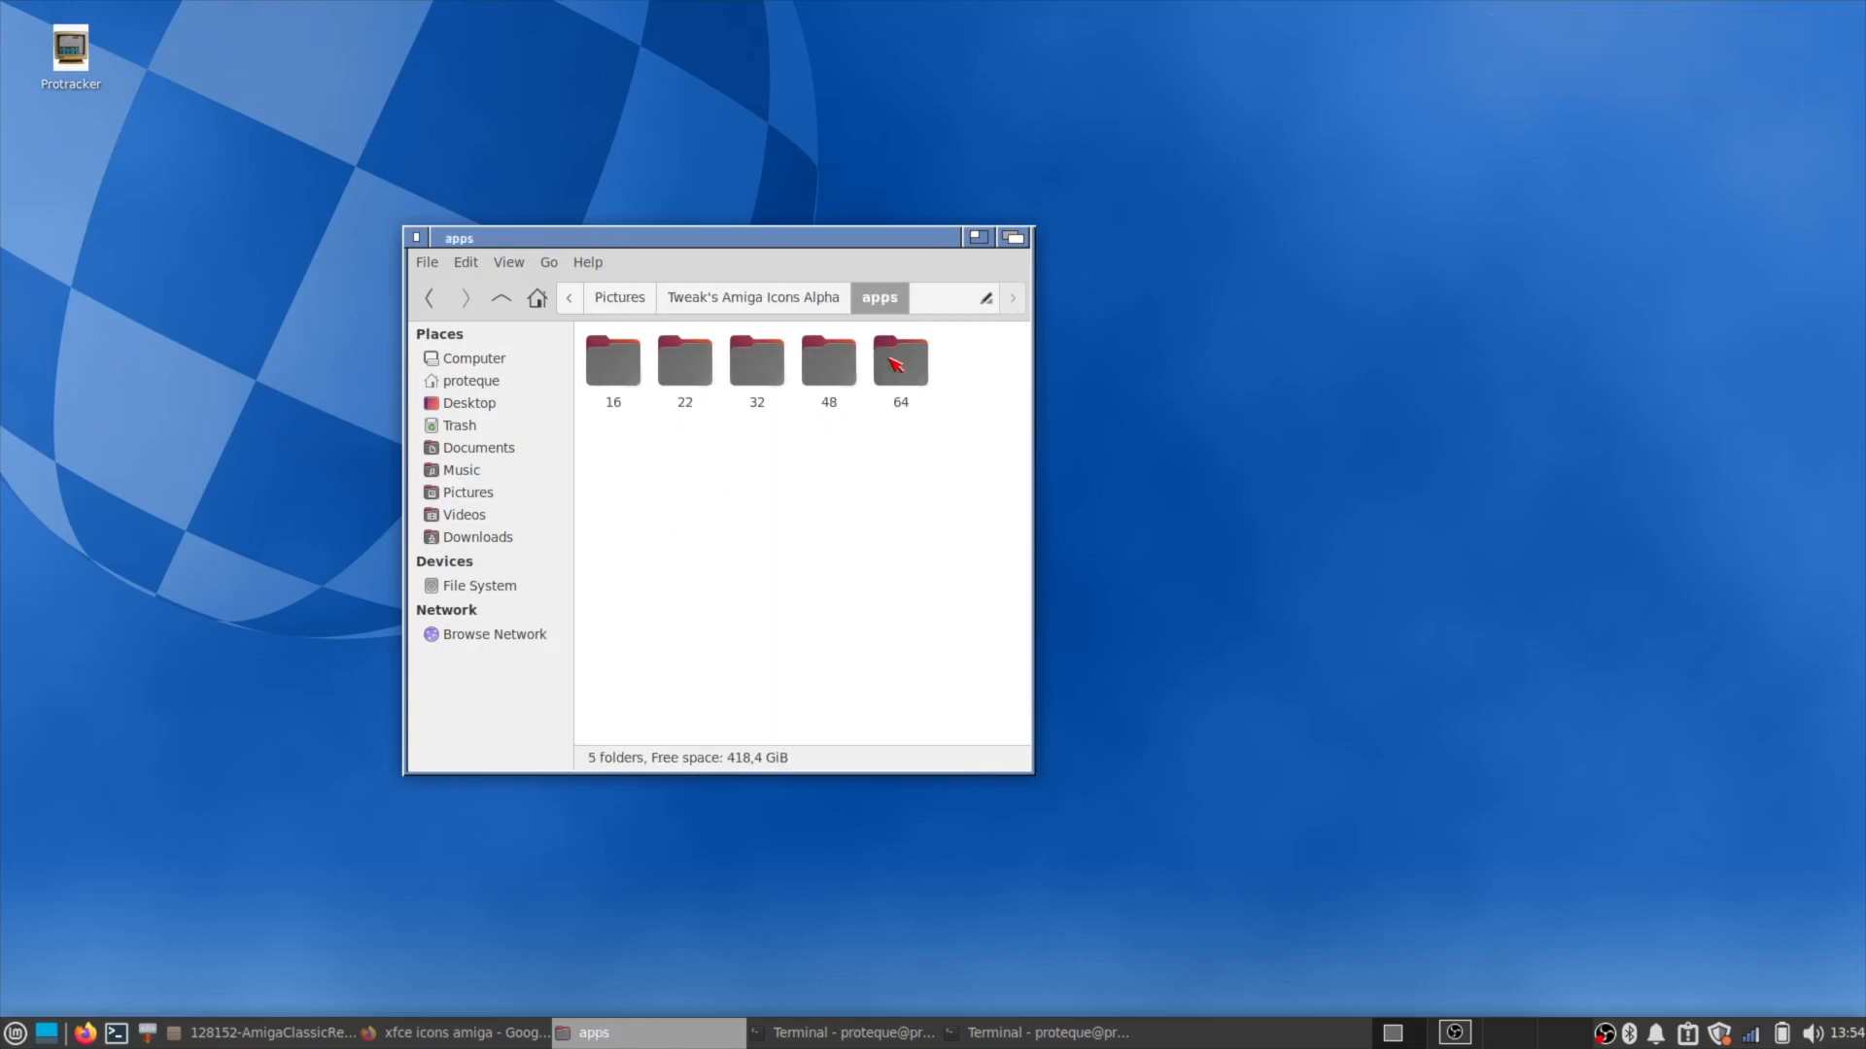
double_click(877, 371)
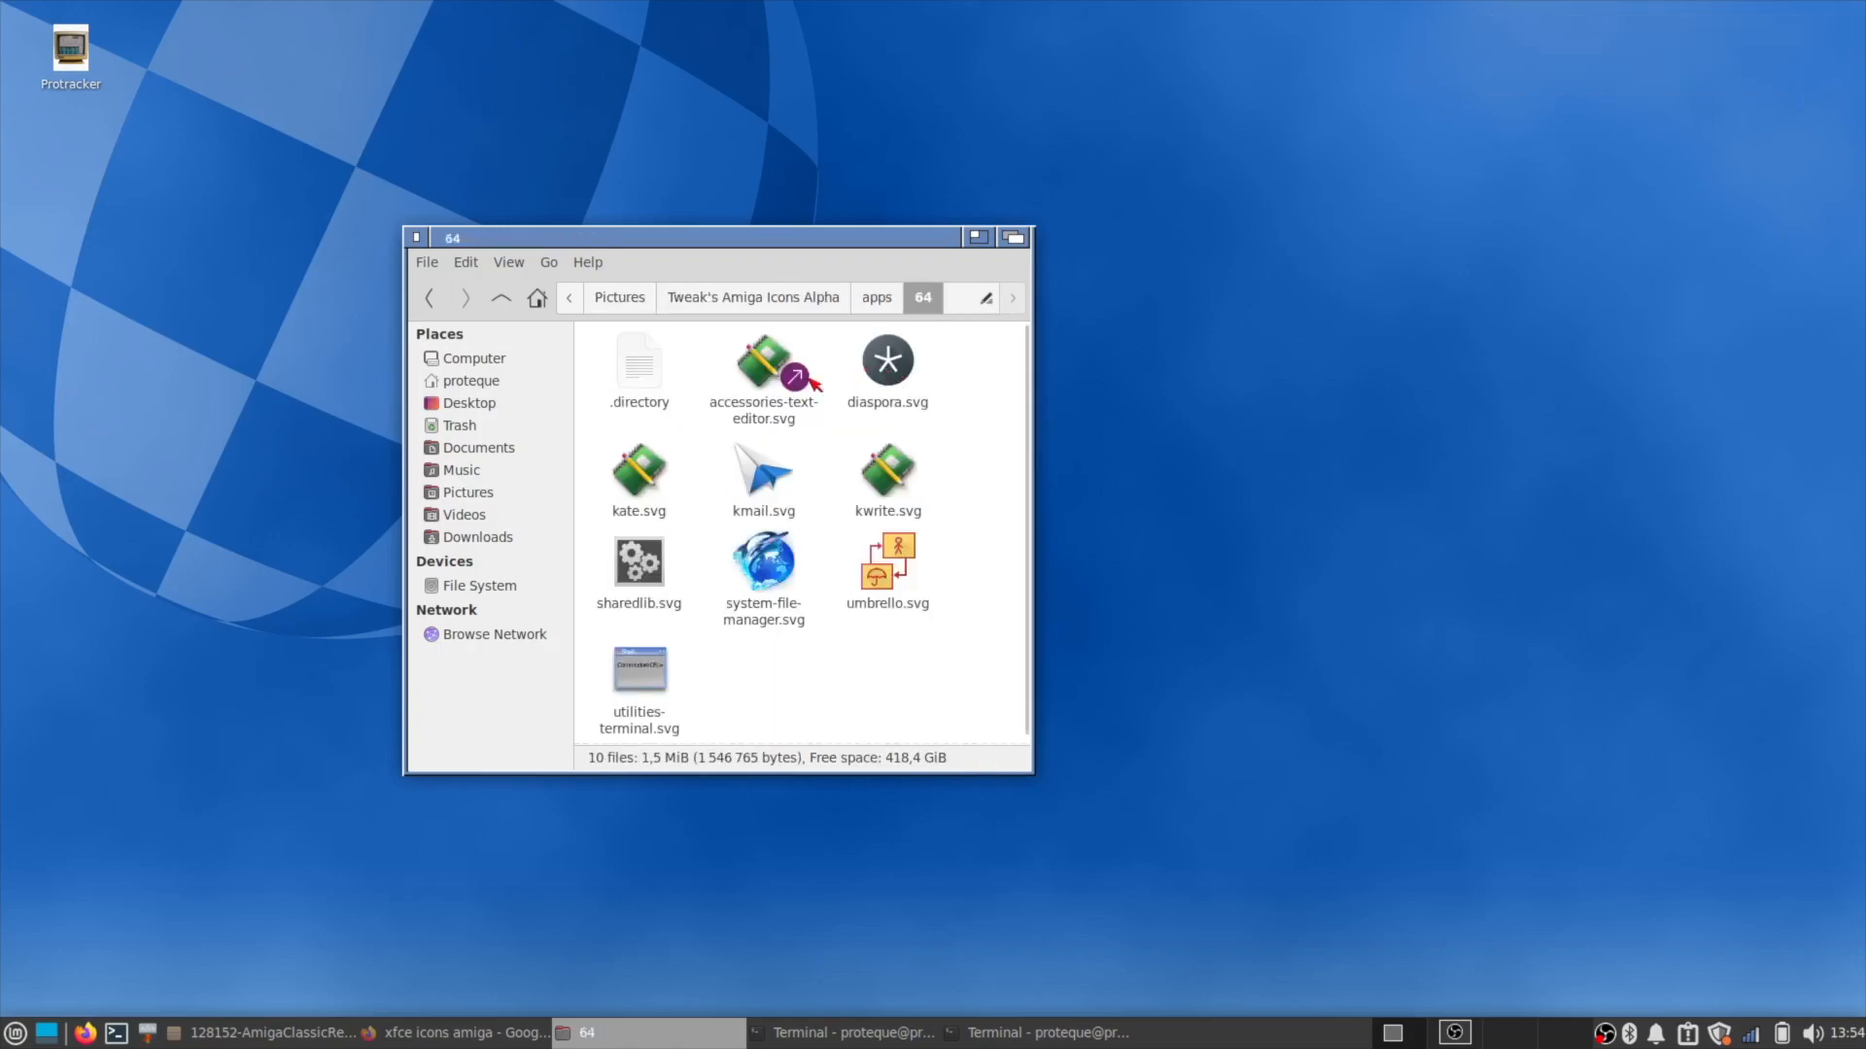
left_click(647, 680)
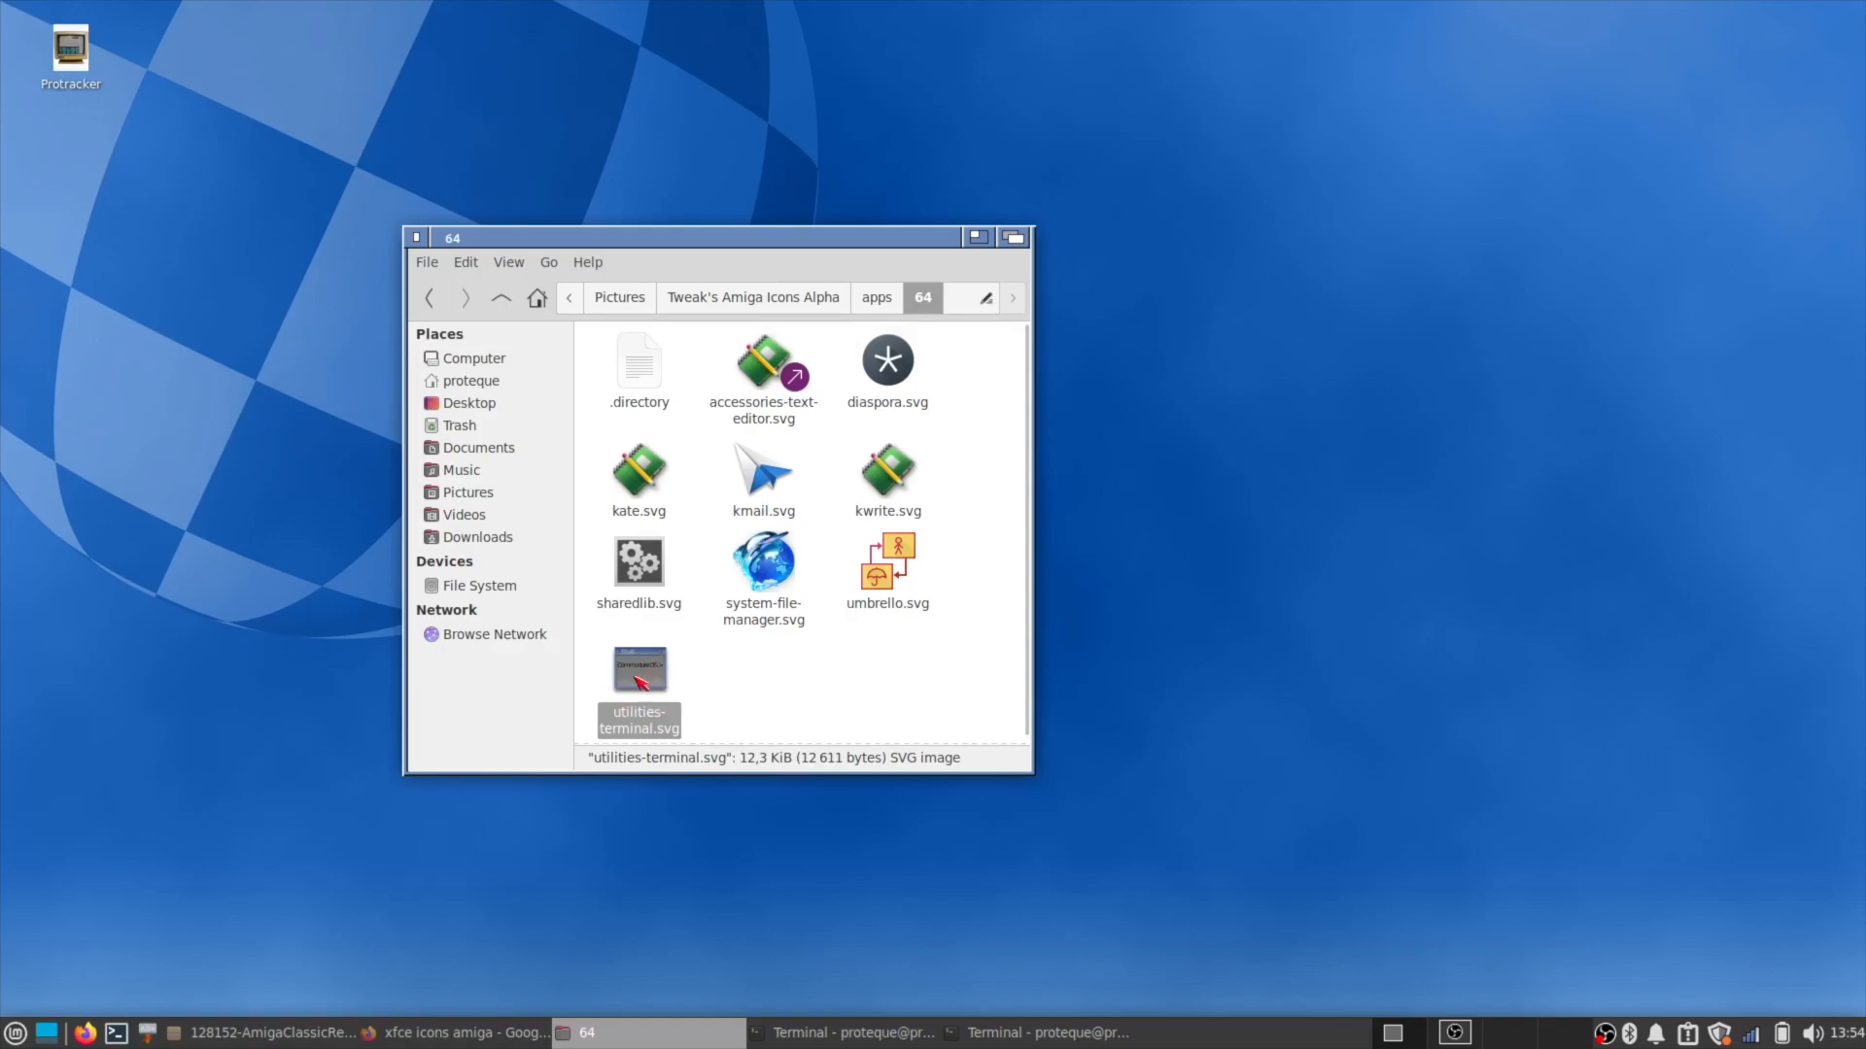
left_click(720, 683)
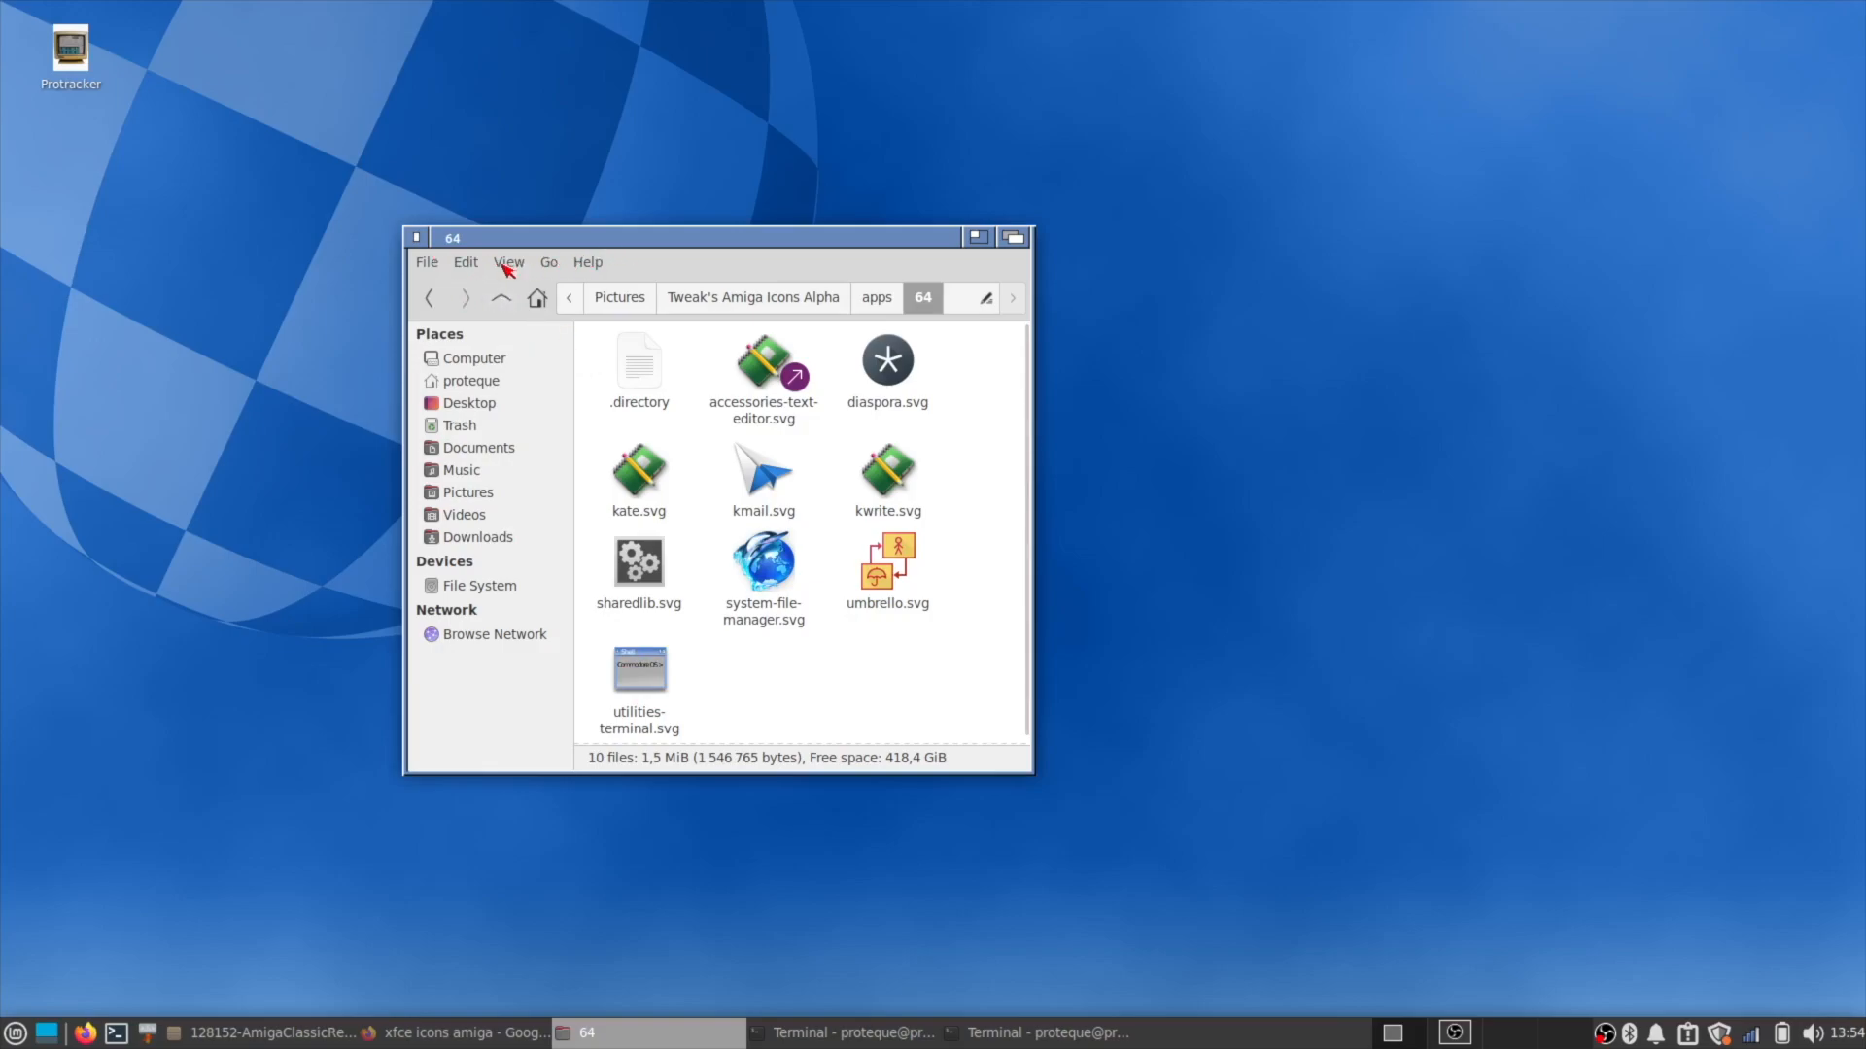
left_click_drag(626, 245, 499, 181)
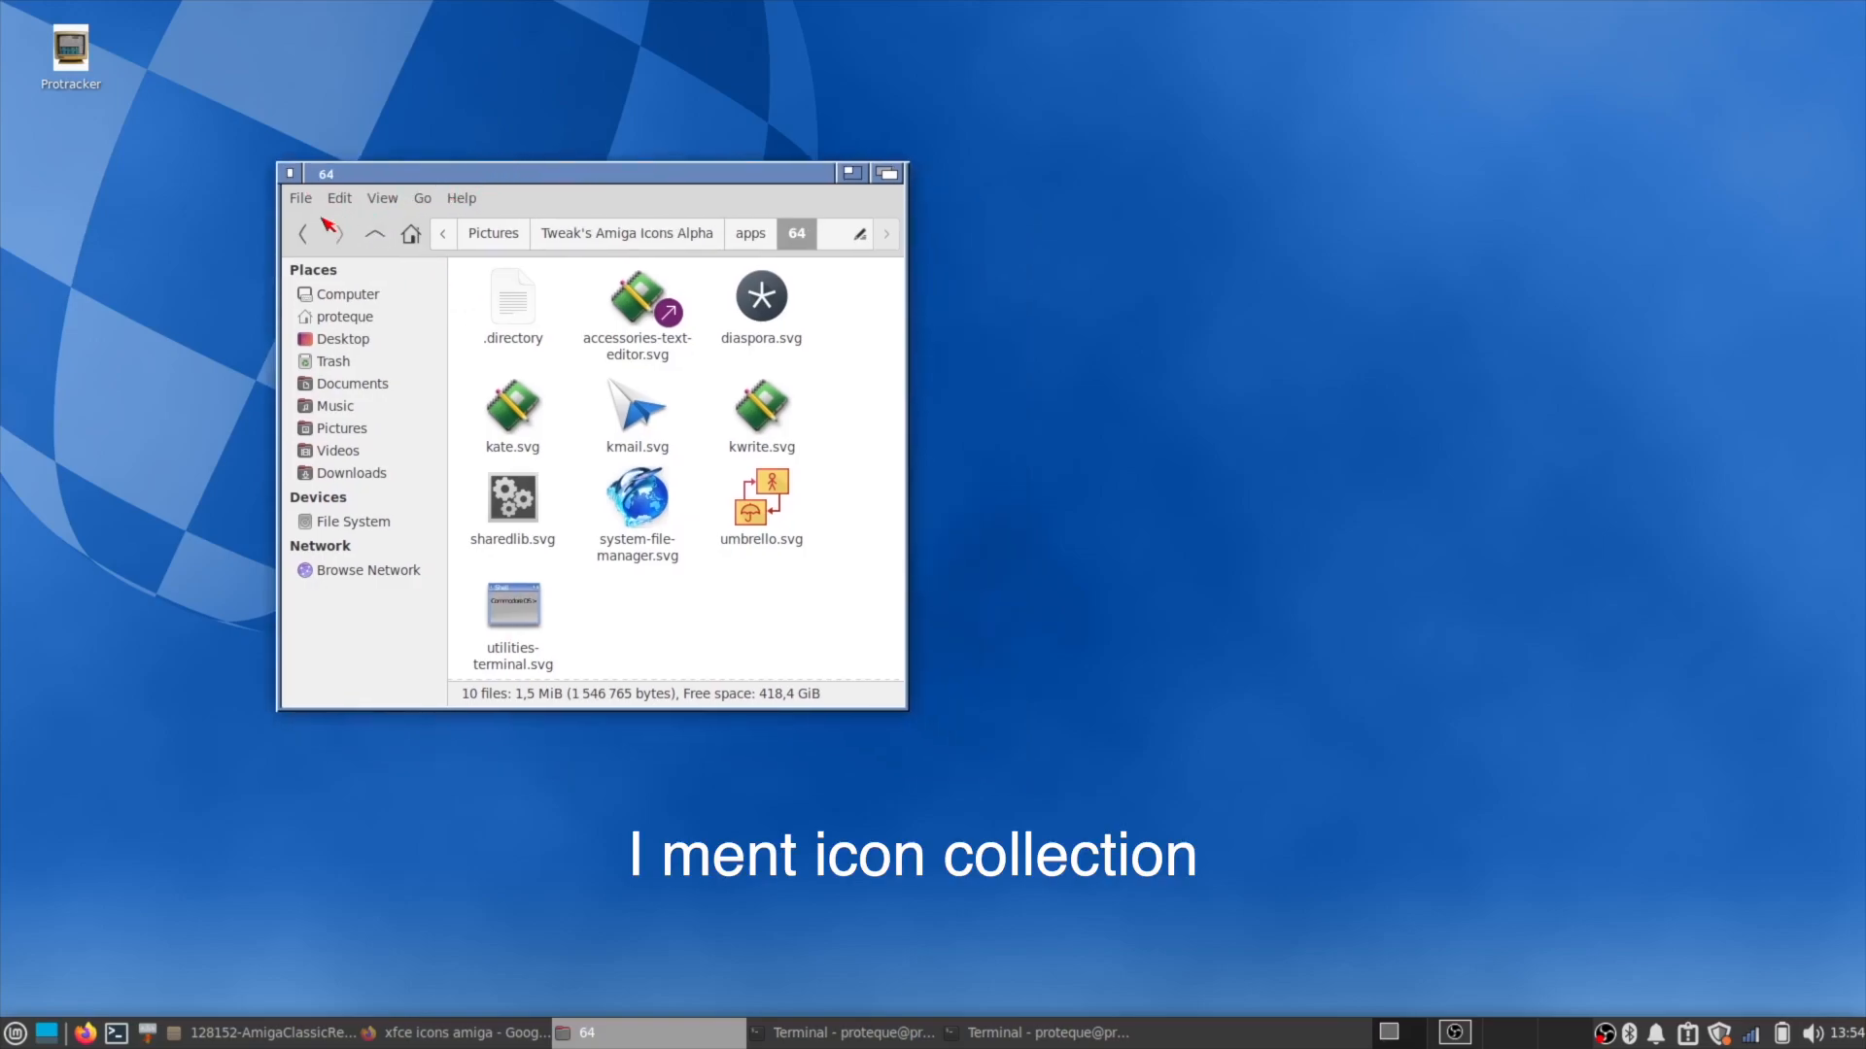
Go back to the Firefox search results, open the Amiga OSX icon theme page and download AMIGAOSLINUX.tar.xz.
left_click(442, 1032)
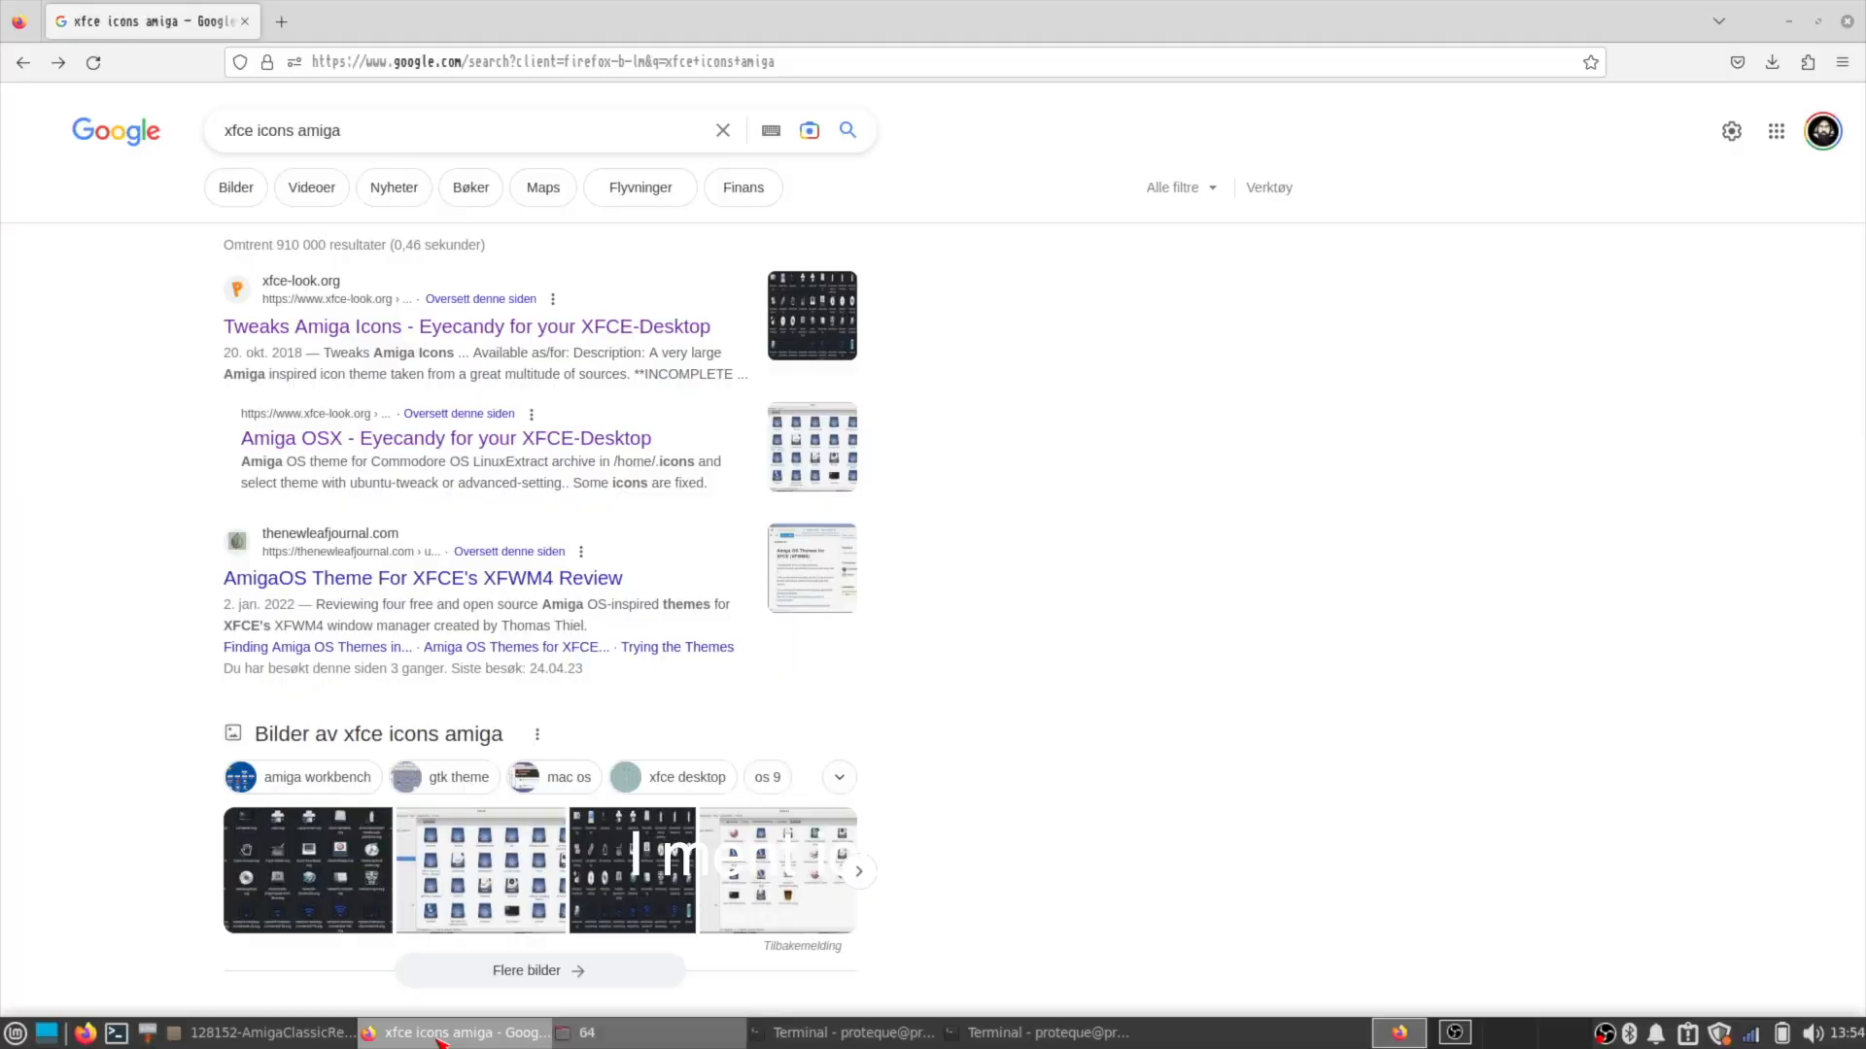
left_click(457, 442)
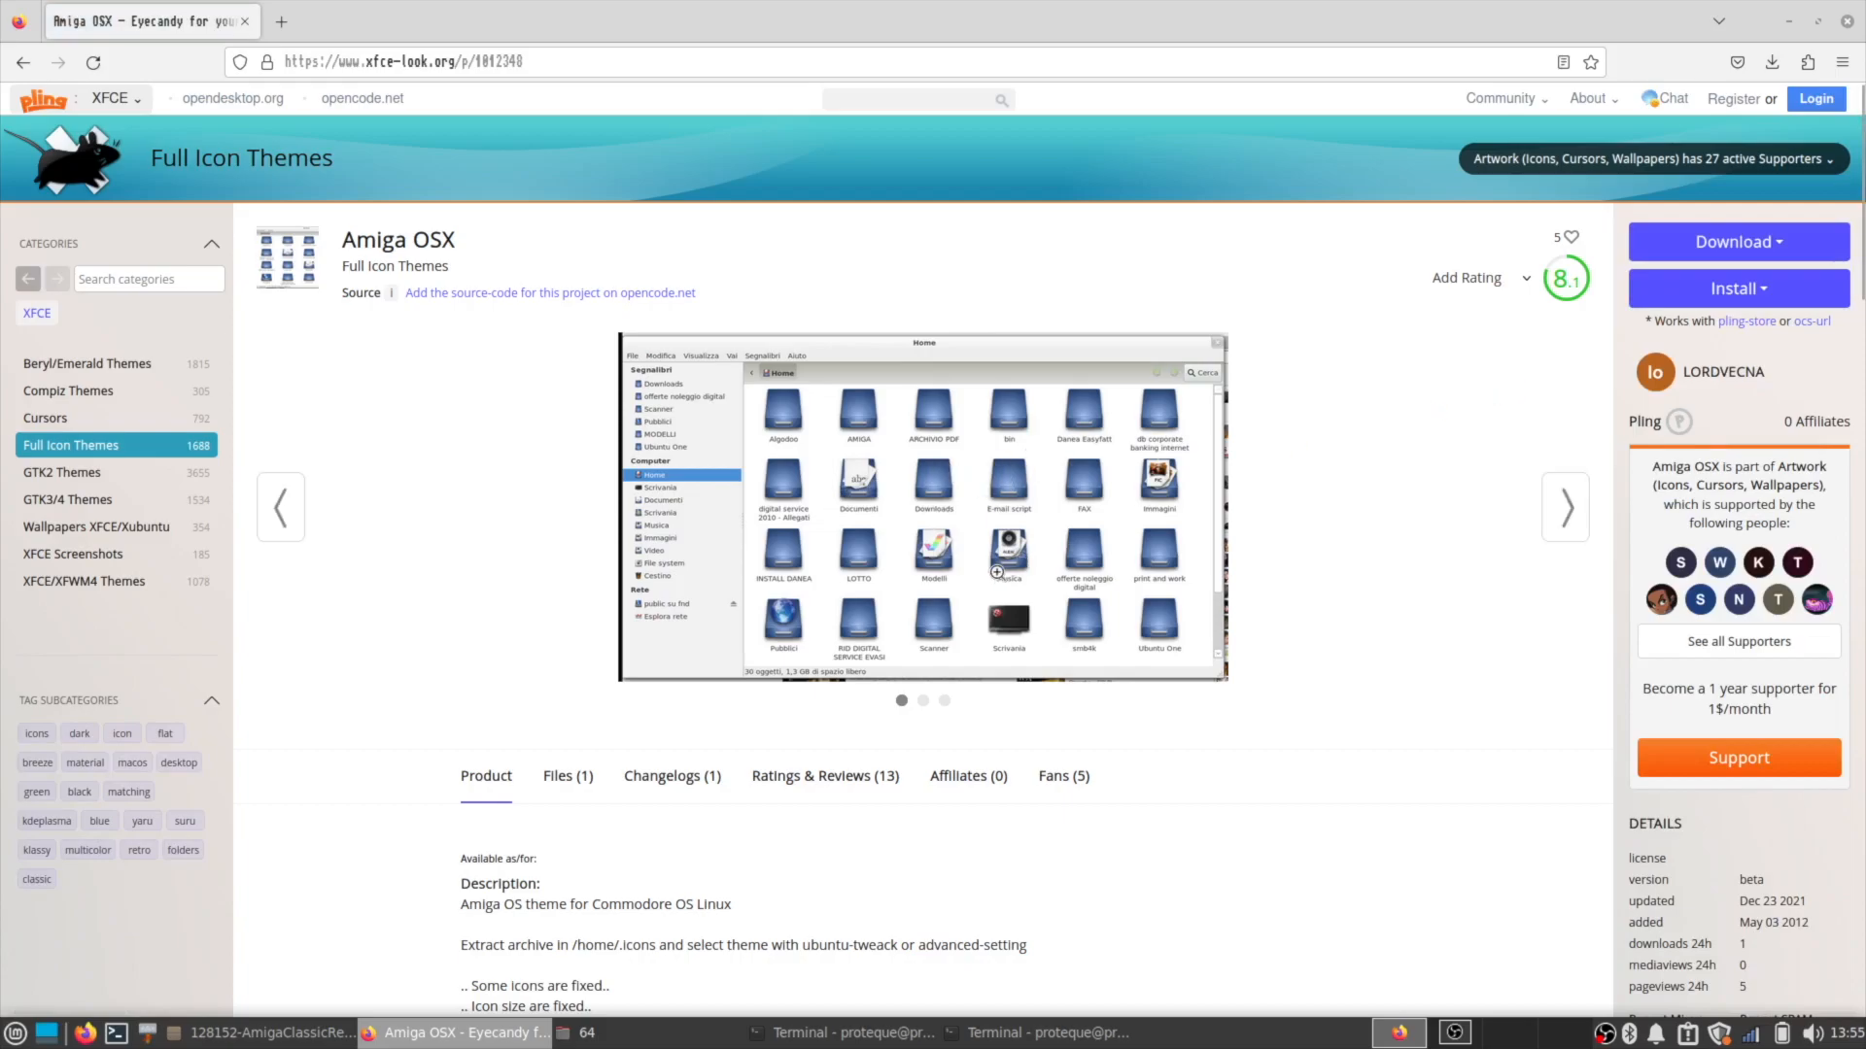
left_click(1739, 242)
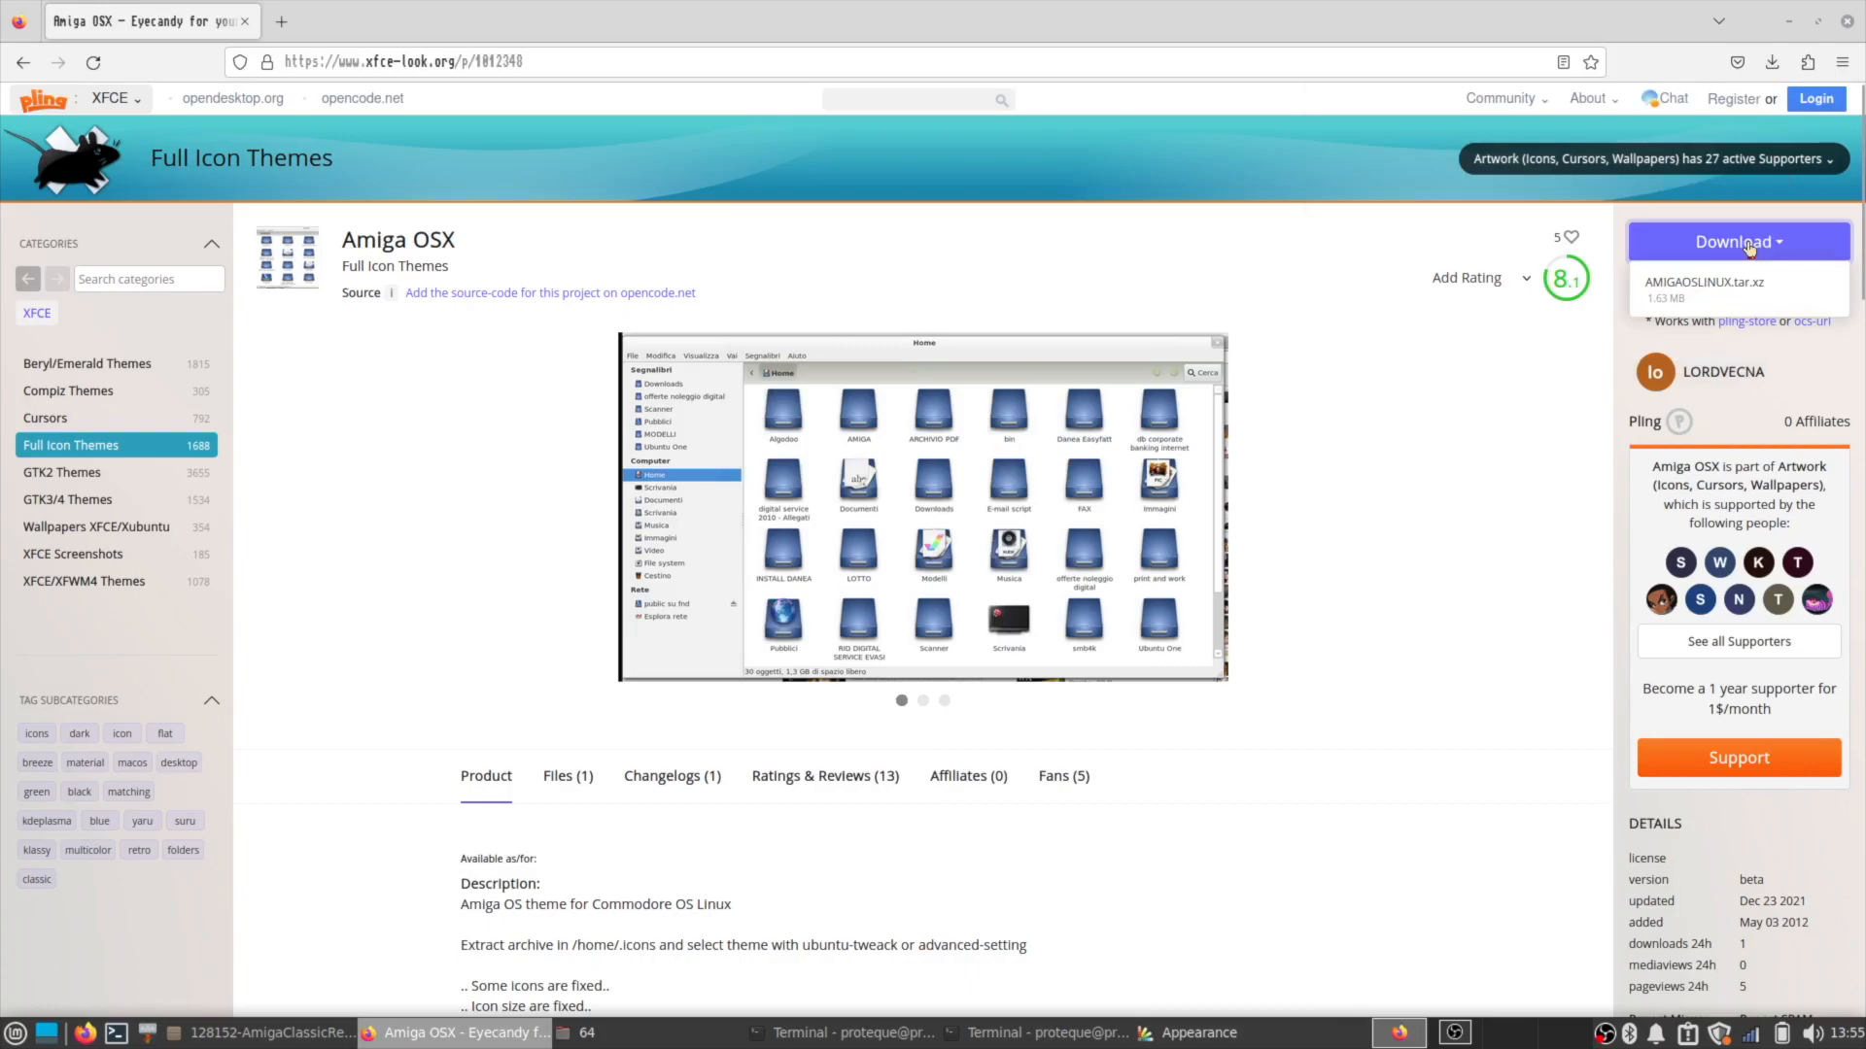
left_click(1694, 287)
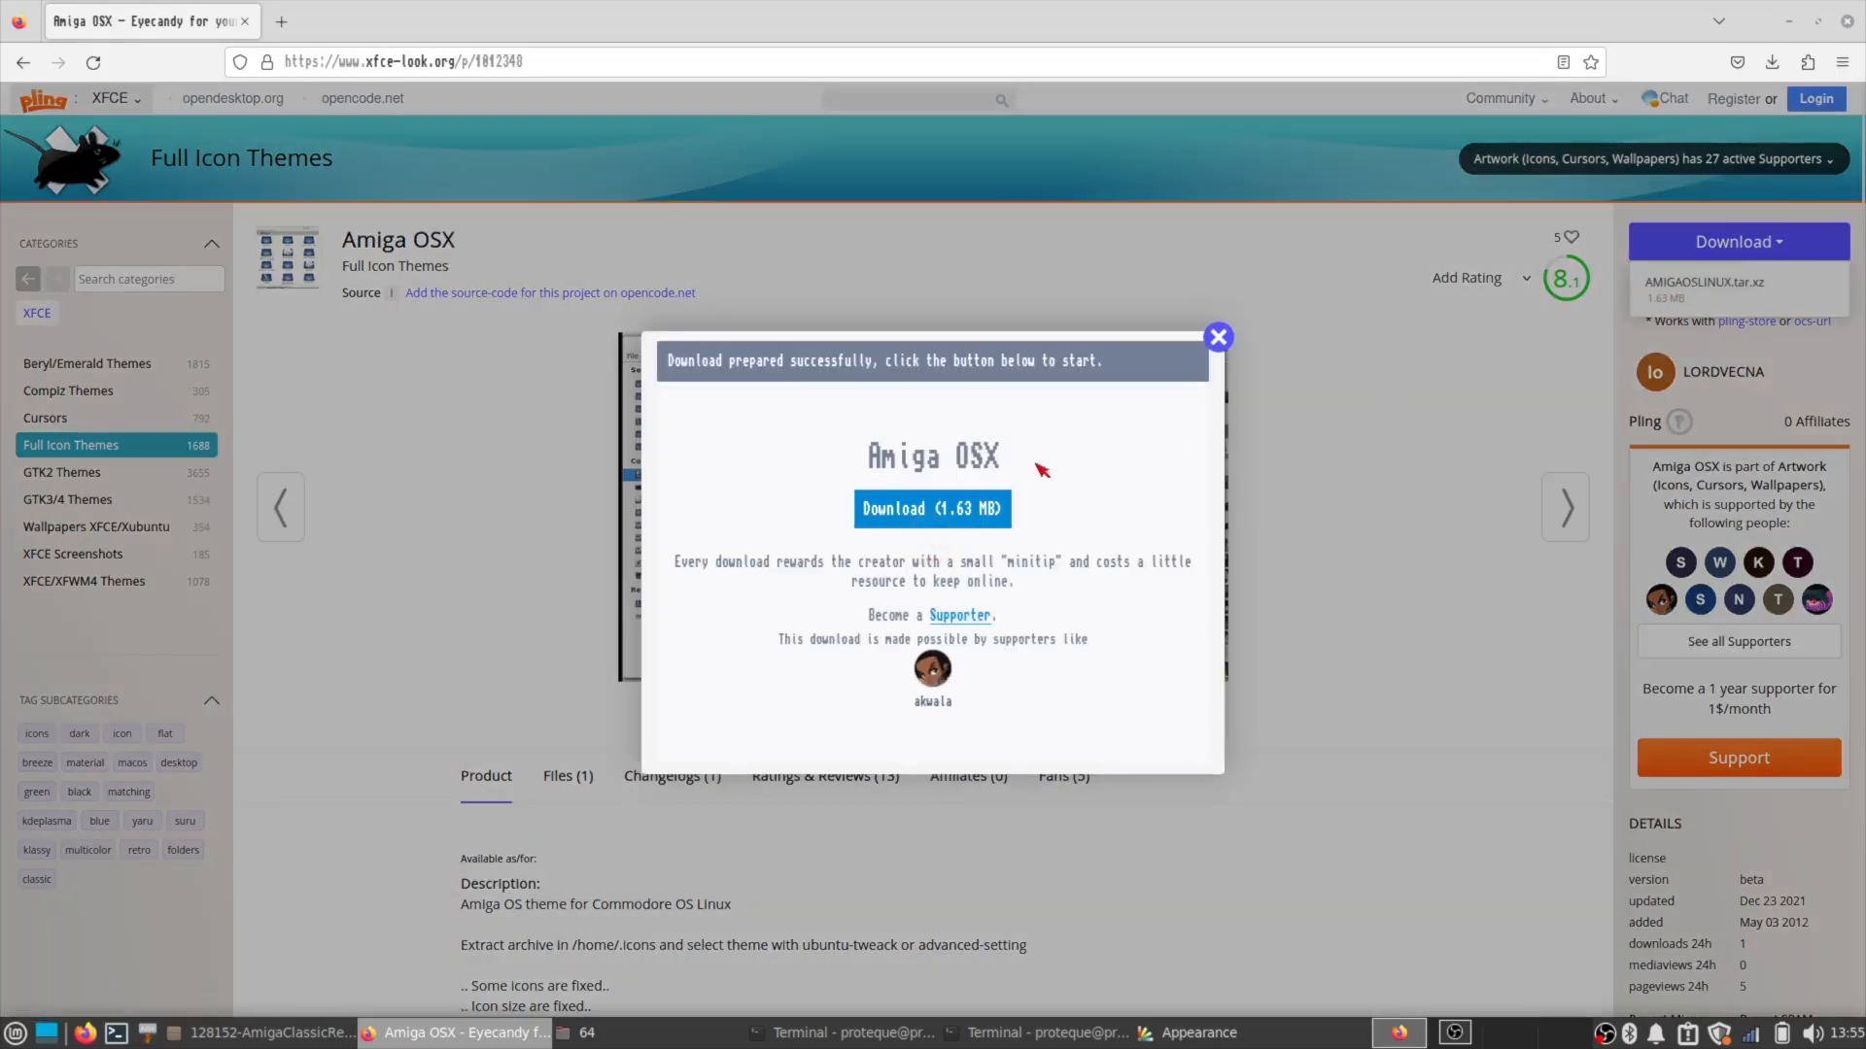
left_click(925, 509)
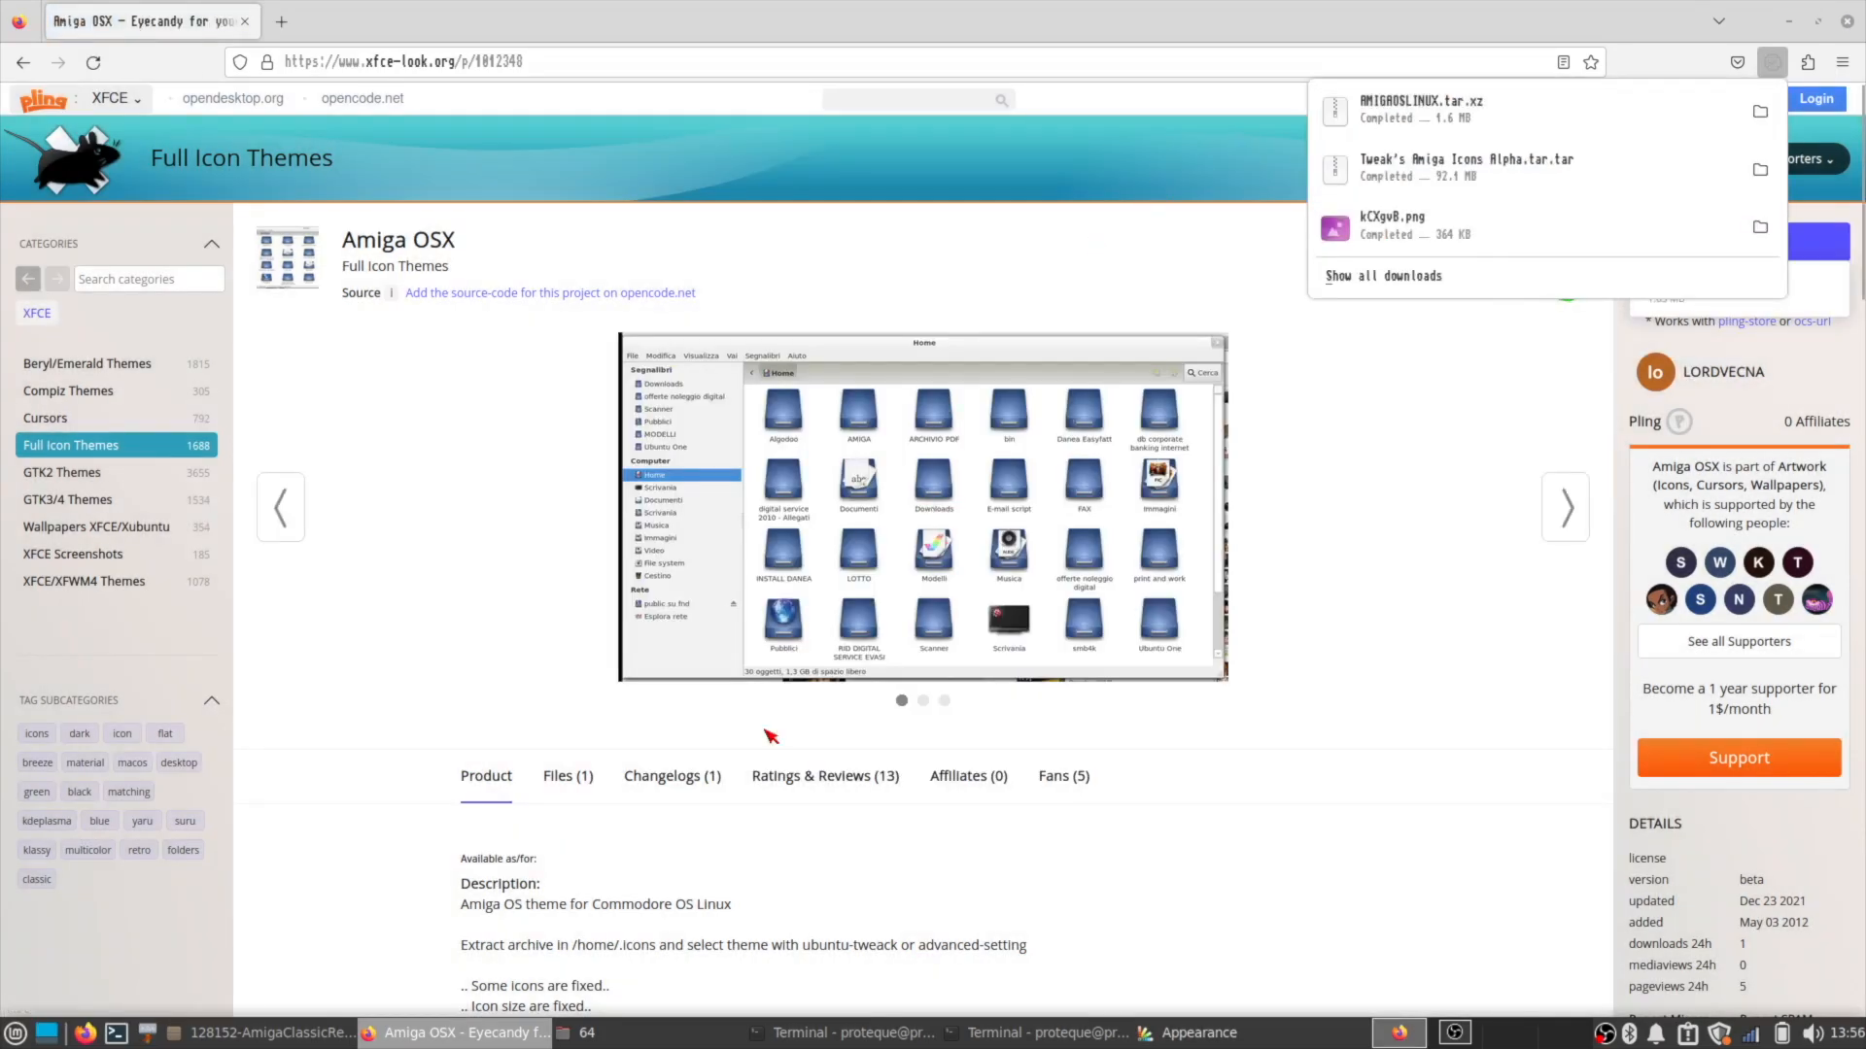
Install AMIGAOSLINUX.tar.xz from Downloads as an icon theme in the Appearance settings and apply the AMIGAOSLINUX theme.
left_click(1173, 1038)
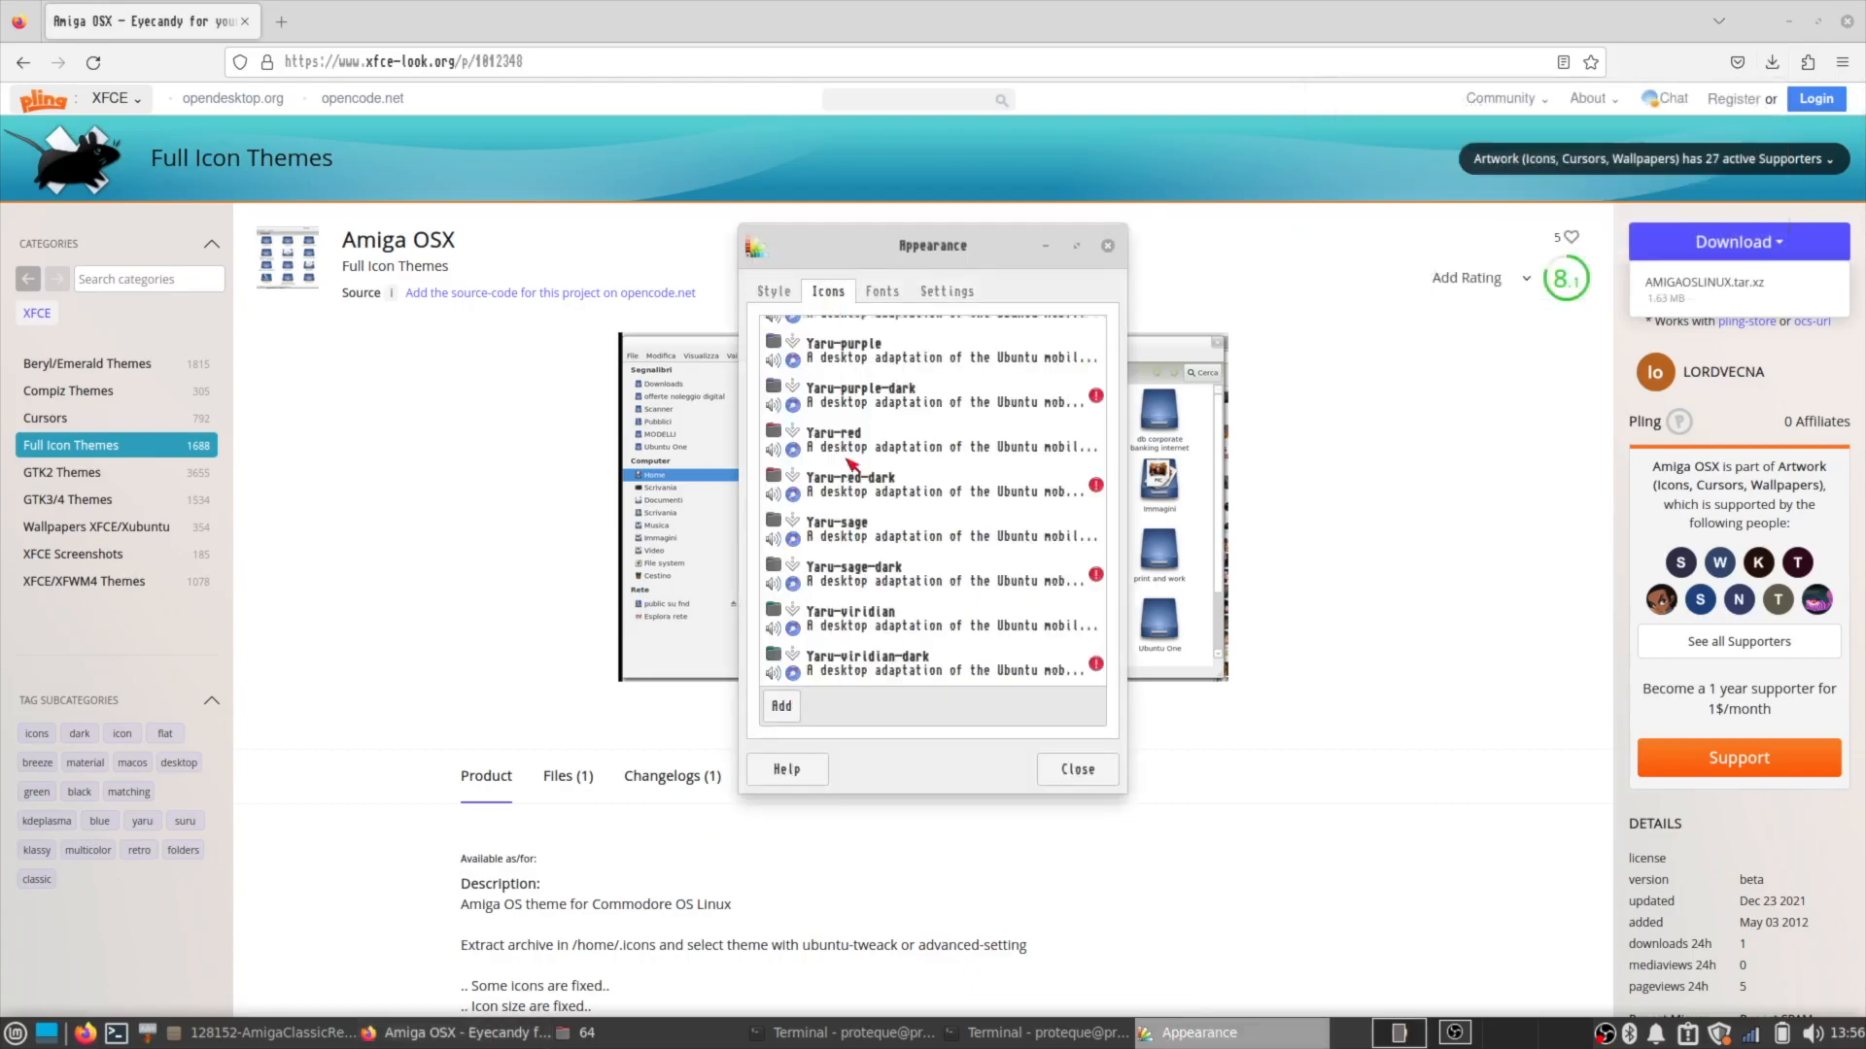
left_click(782, 706)
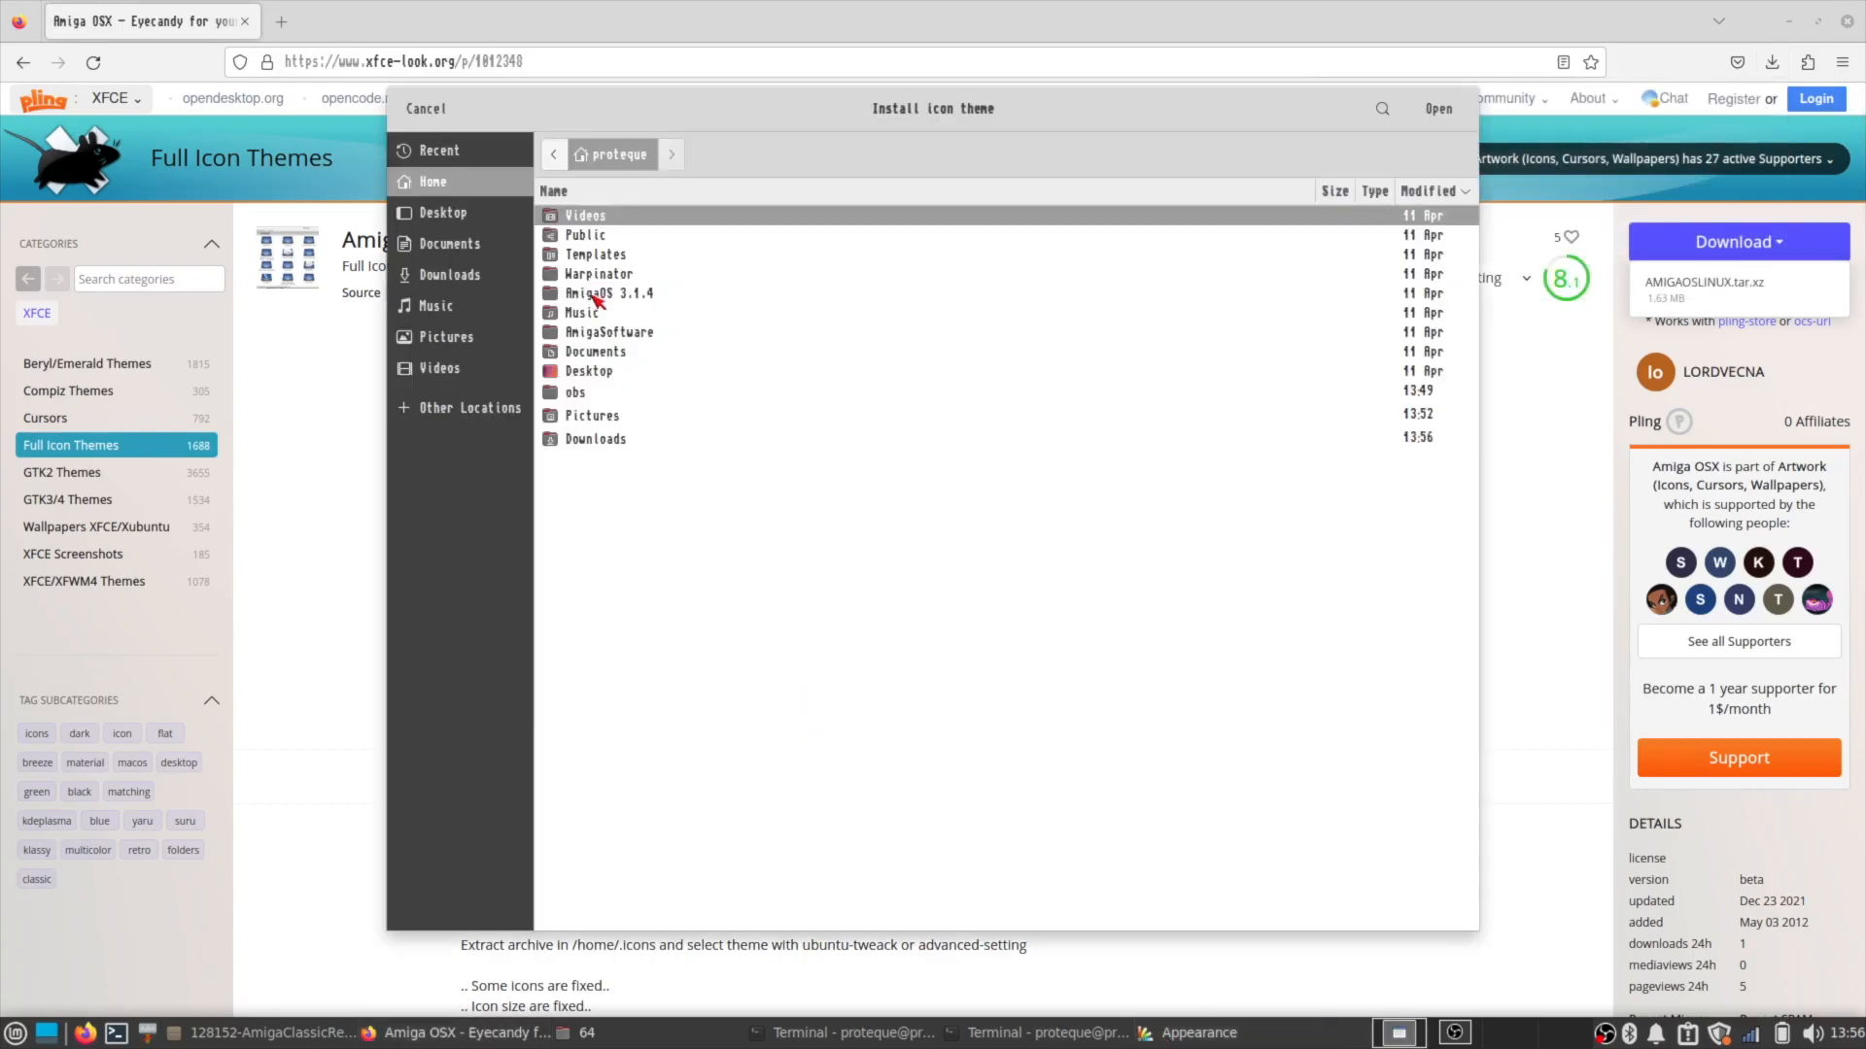
left_click(457, 274)
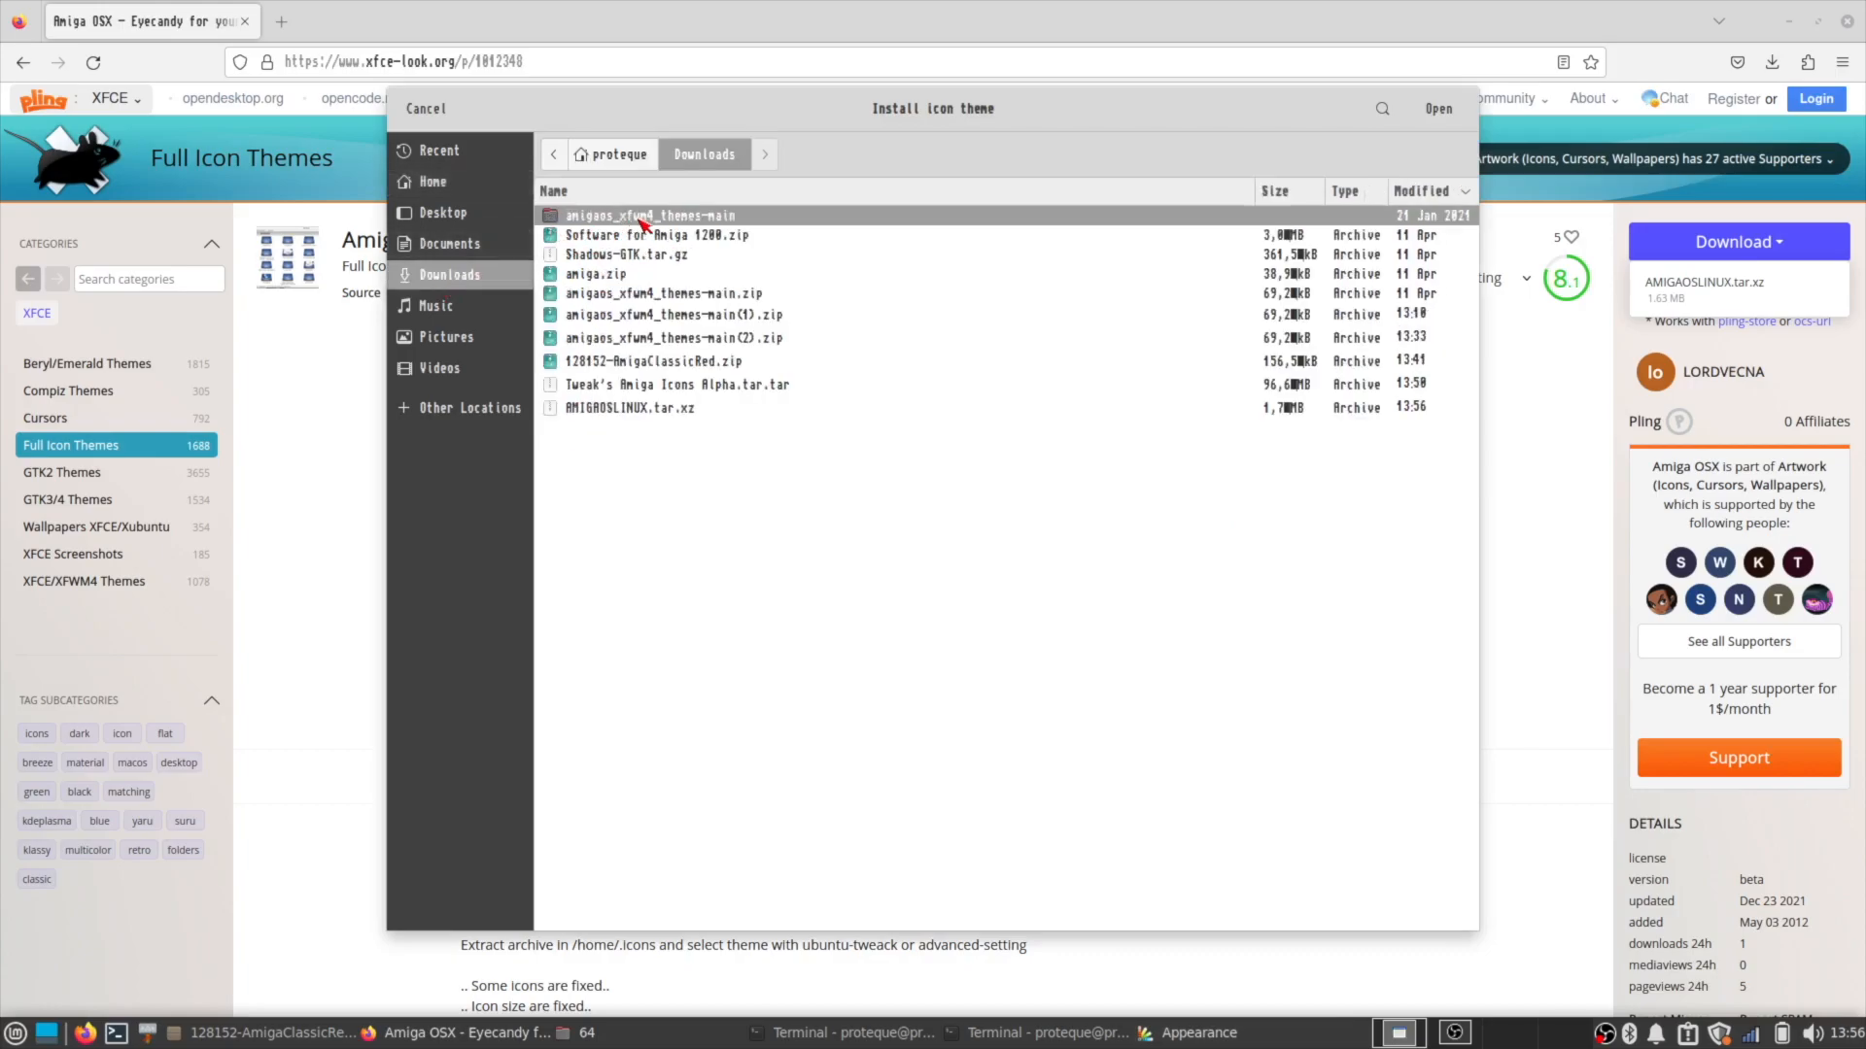
left_click_drag(651, 114, 716, 119)
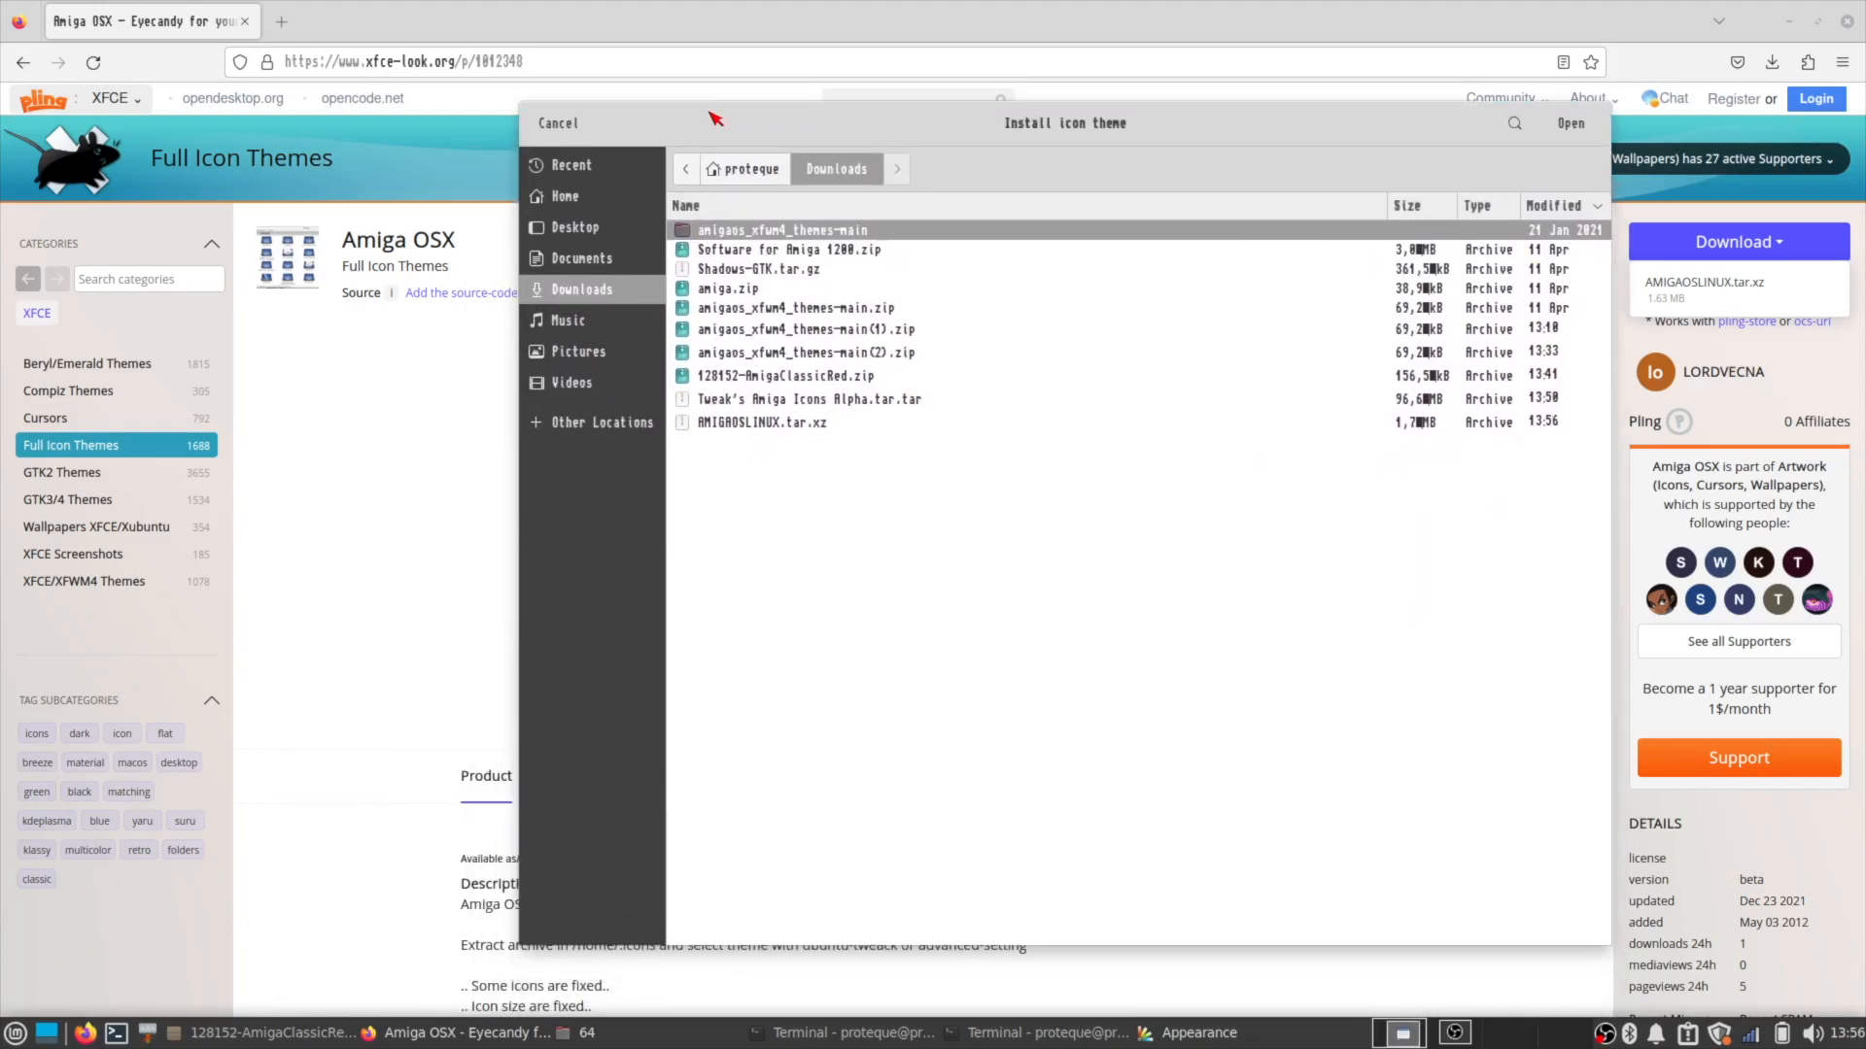
double_click(765, 424)
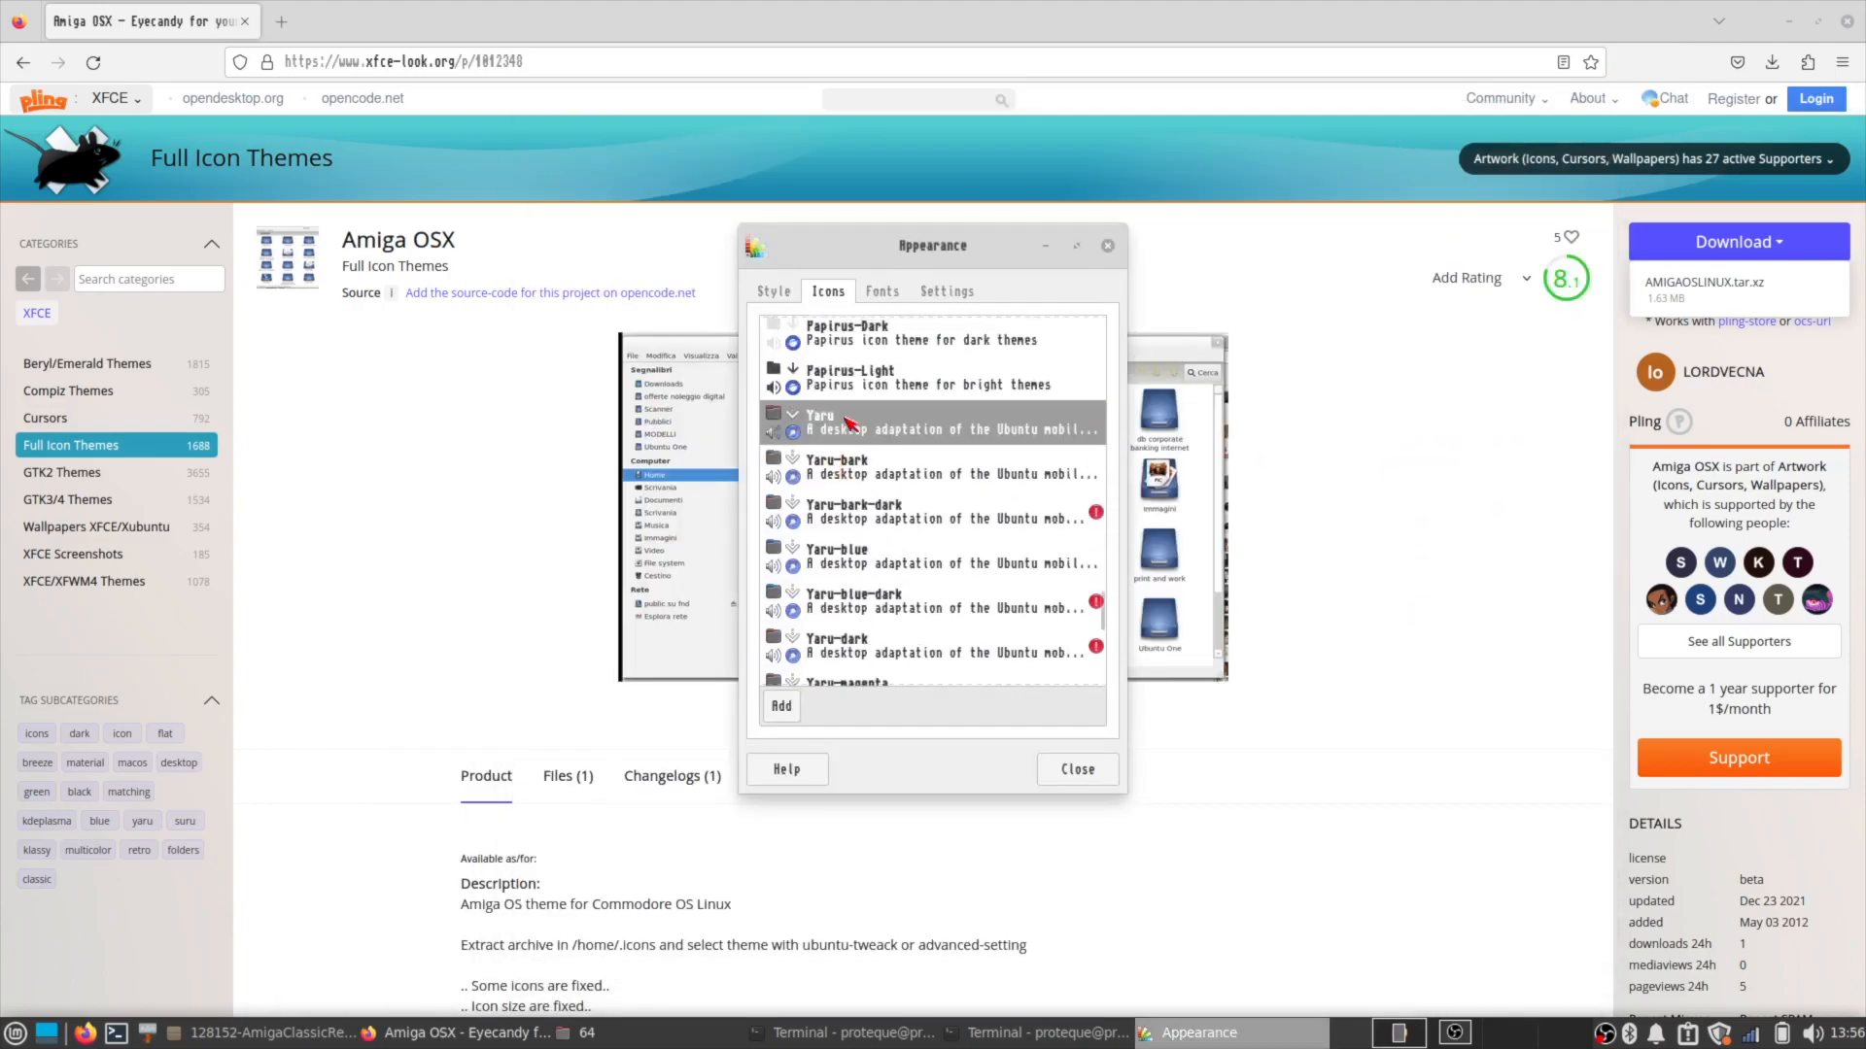
scroll(849, 423, "up", 15)
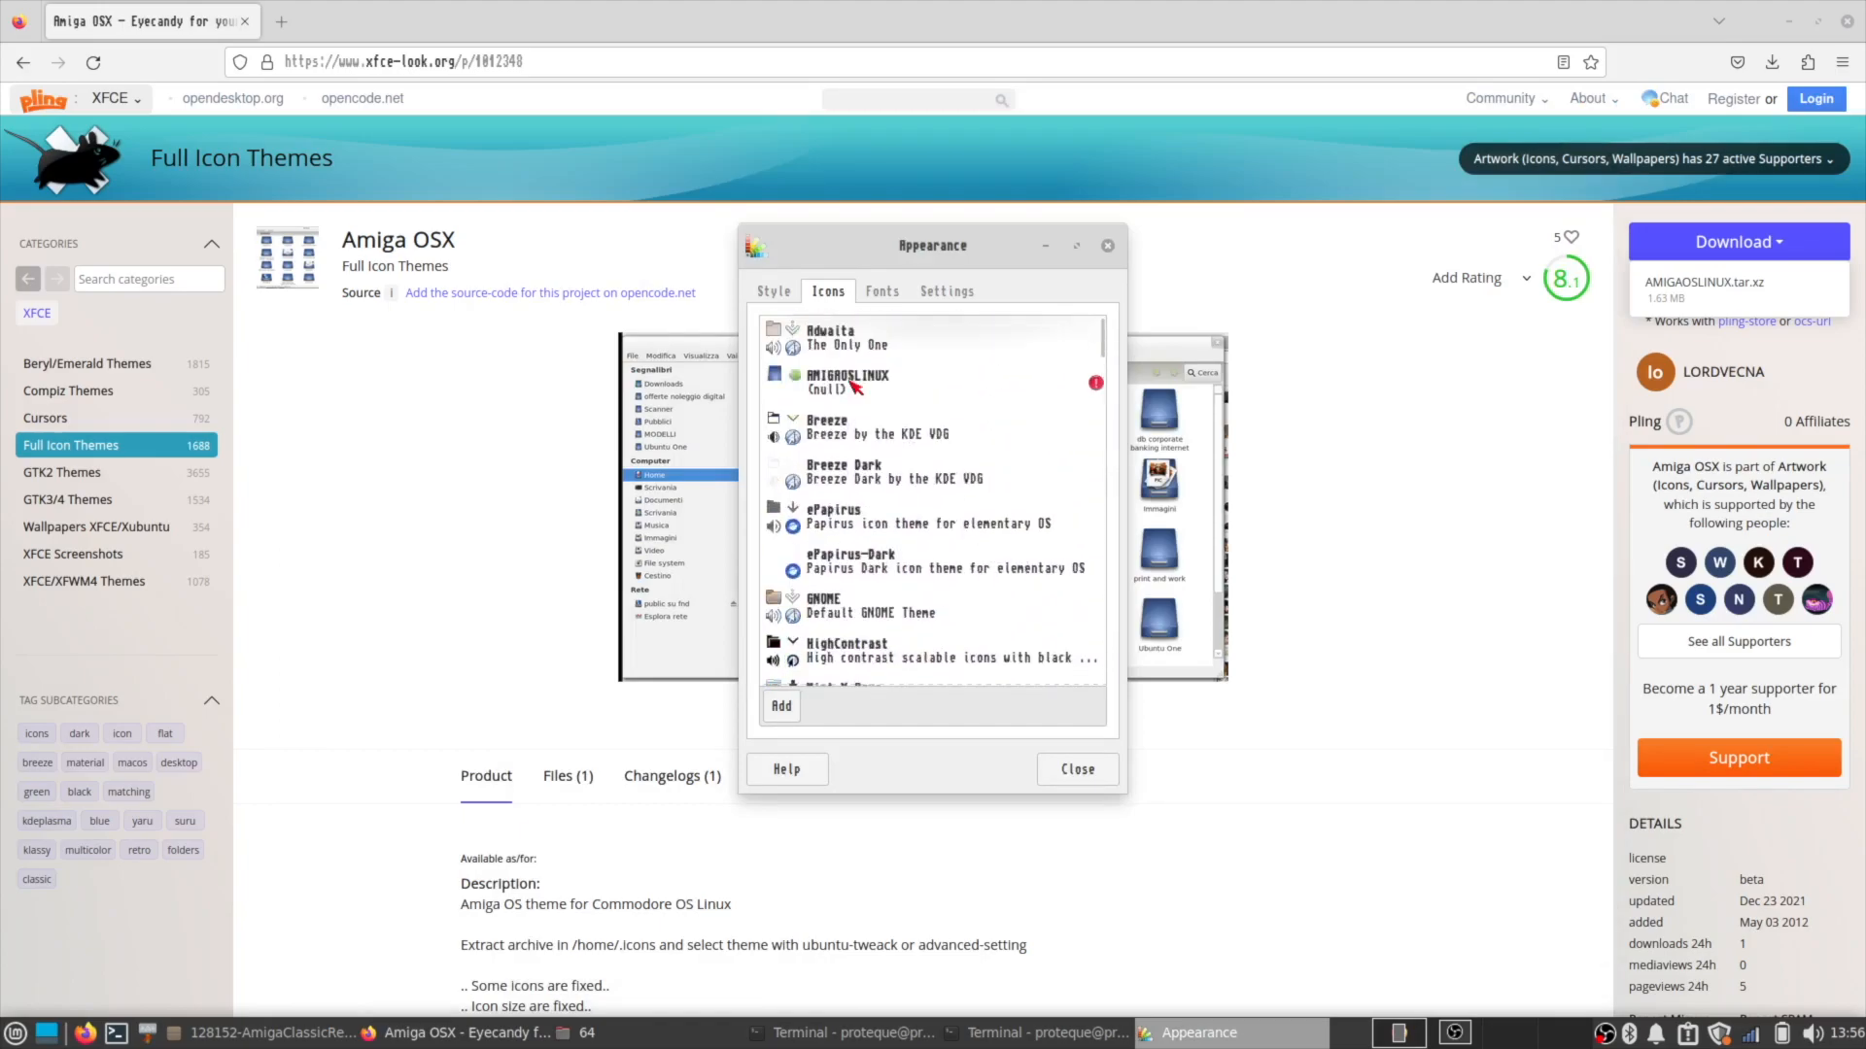
left_click(879, 386)
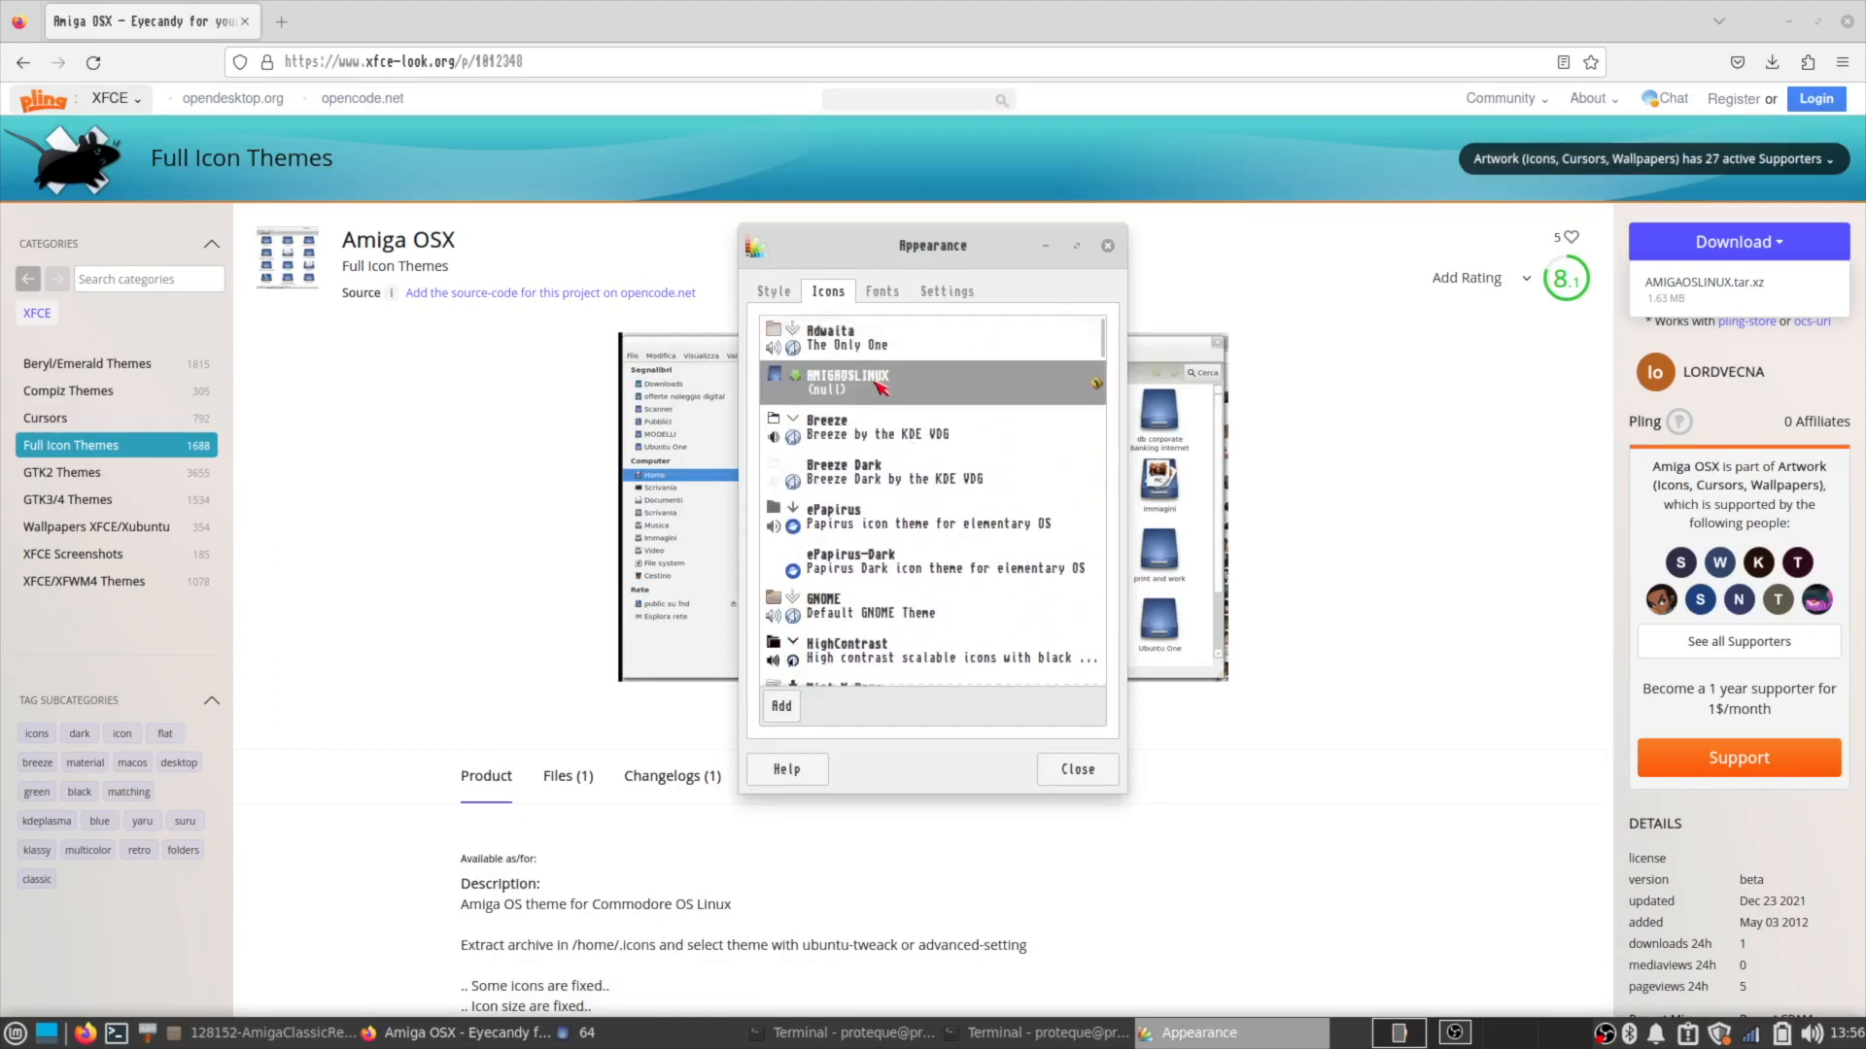
Minimize the browser and examine the new icons in the application menu's Office, Settings and System categories.
left_click(1786, 23)
left_click(1788, 22)
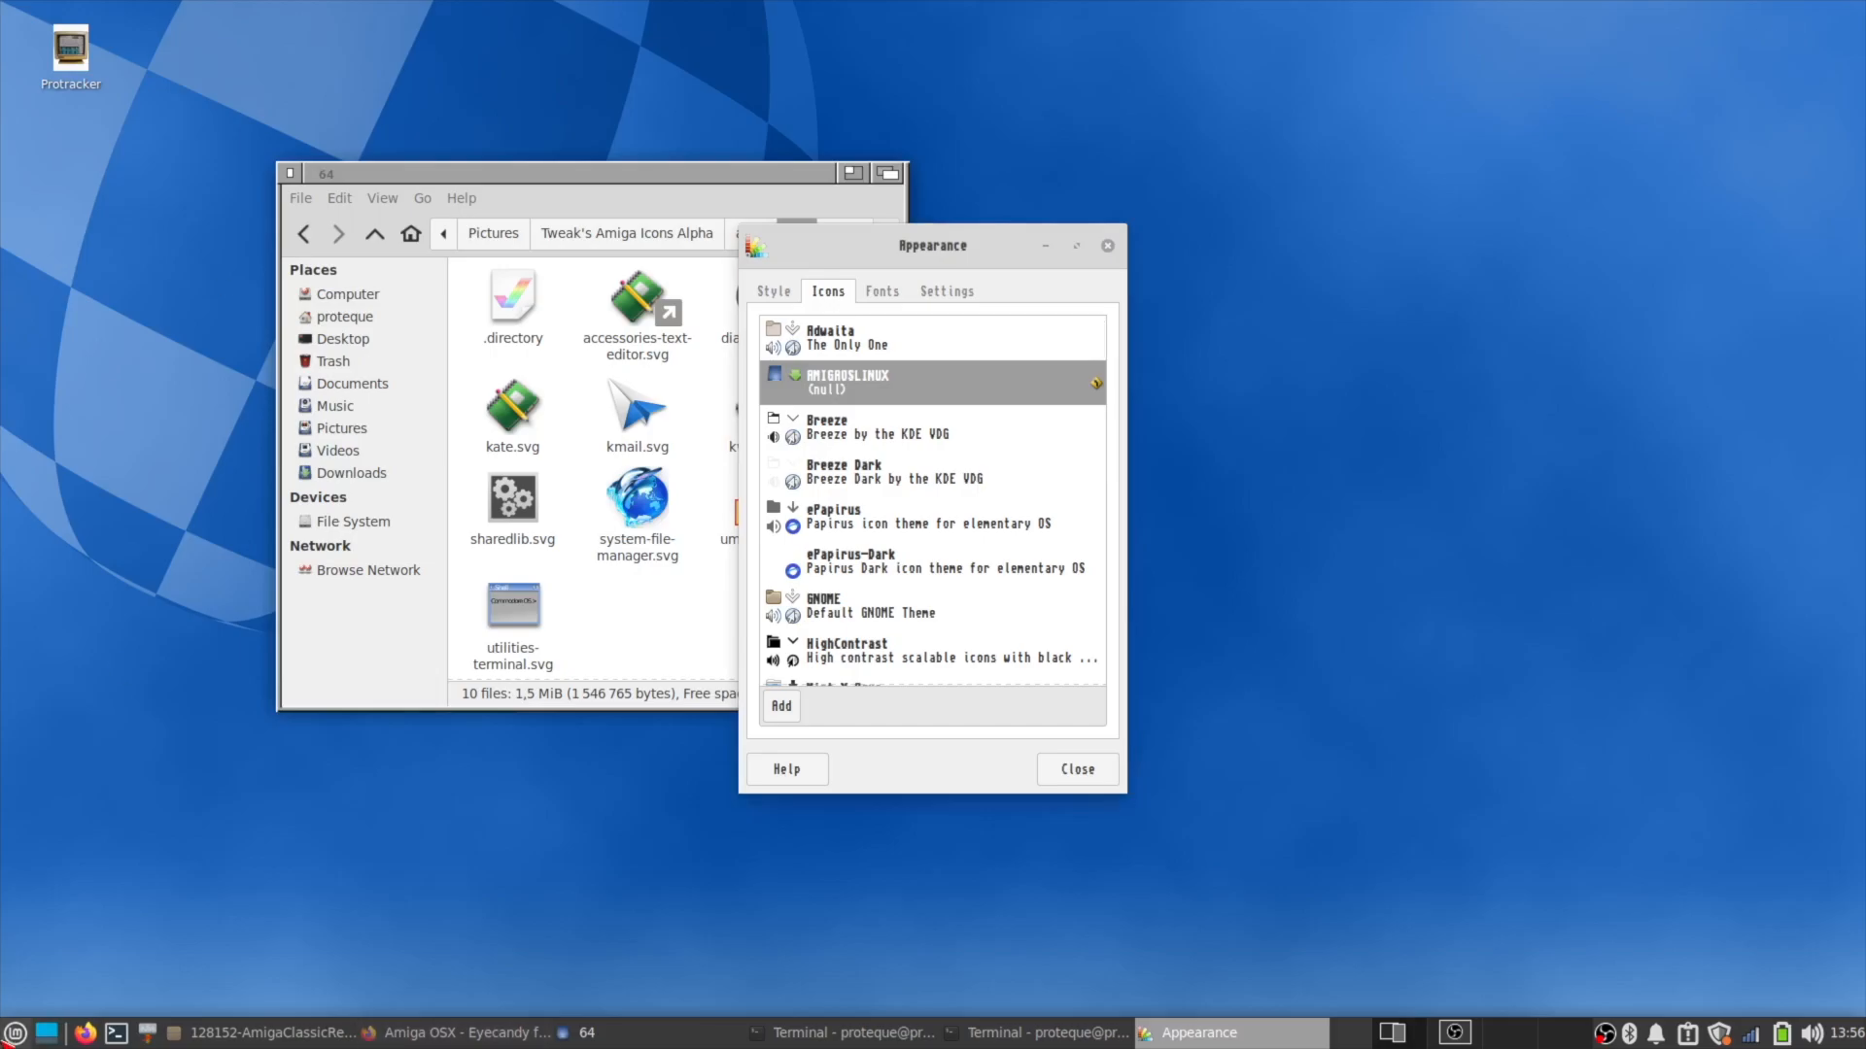
left_click(15, 1032)
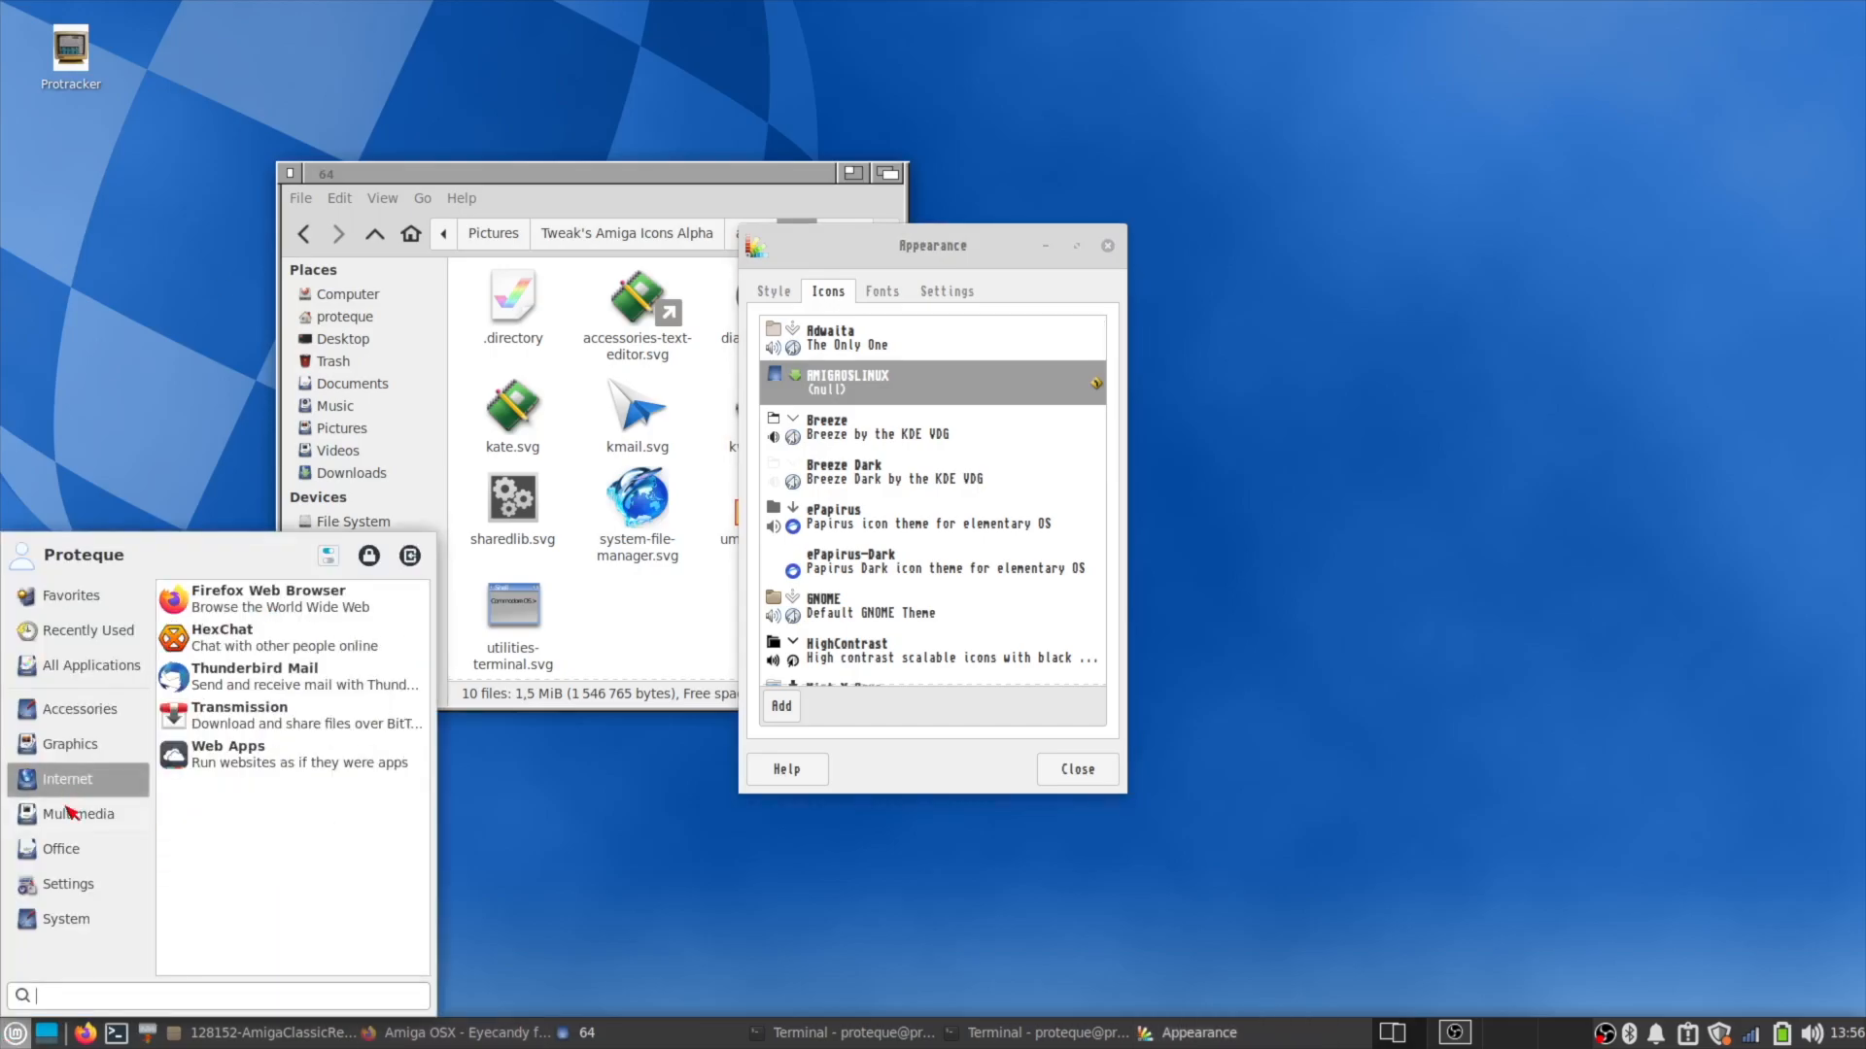
left_click(70, 855)
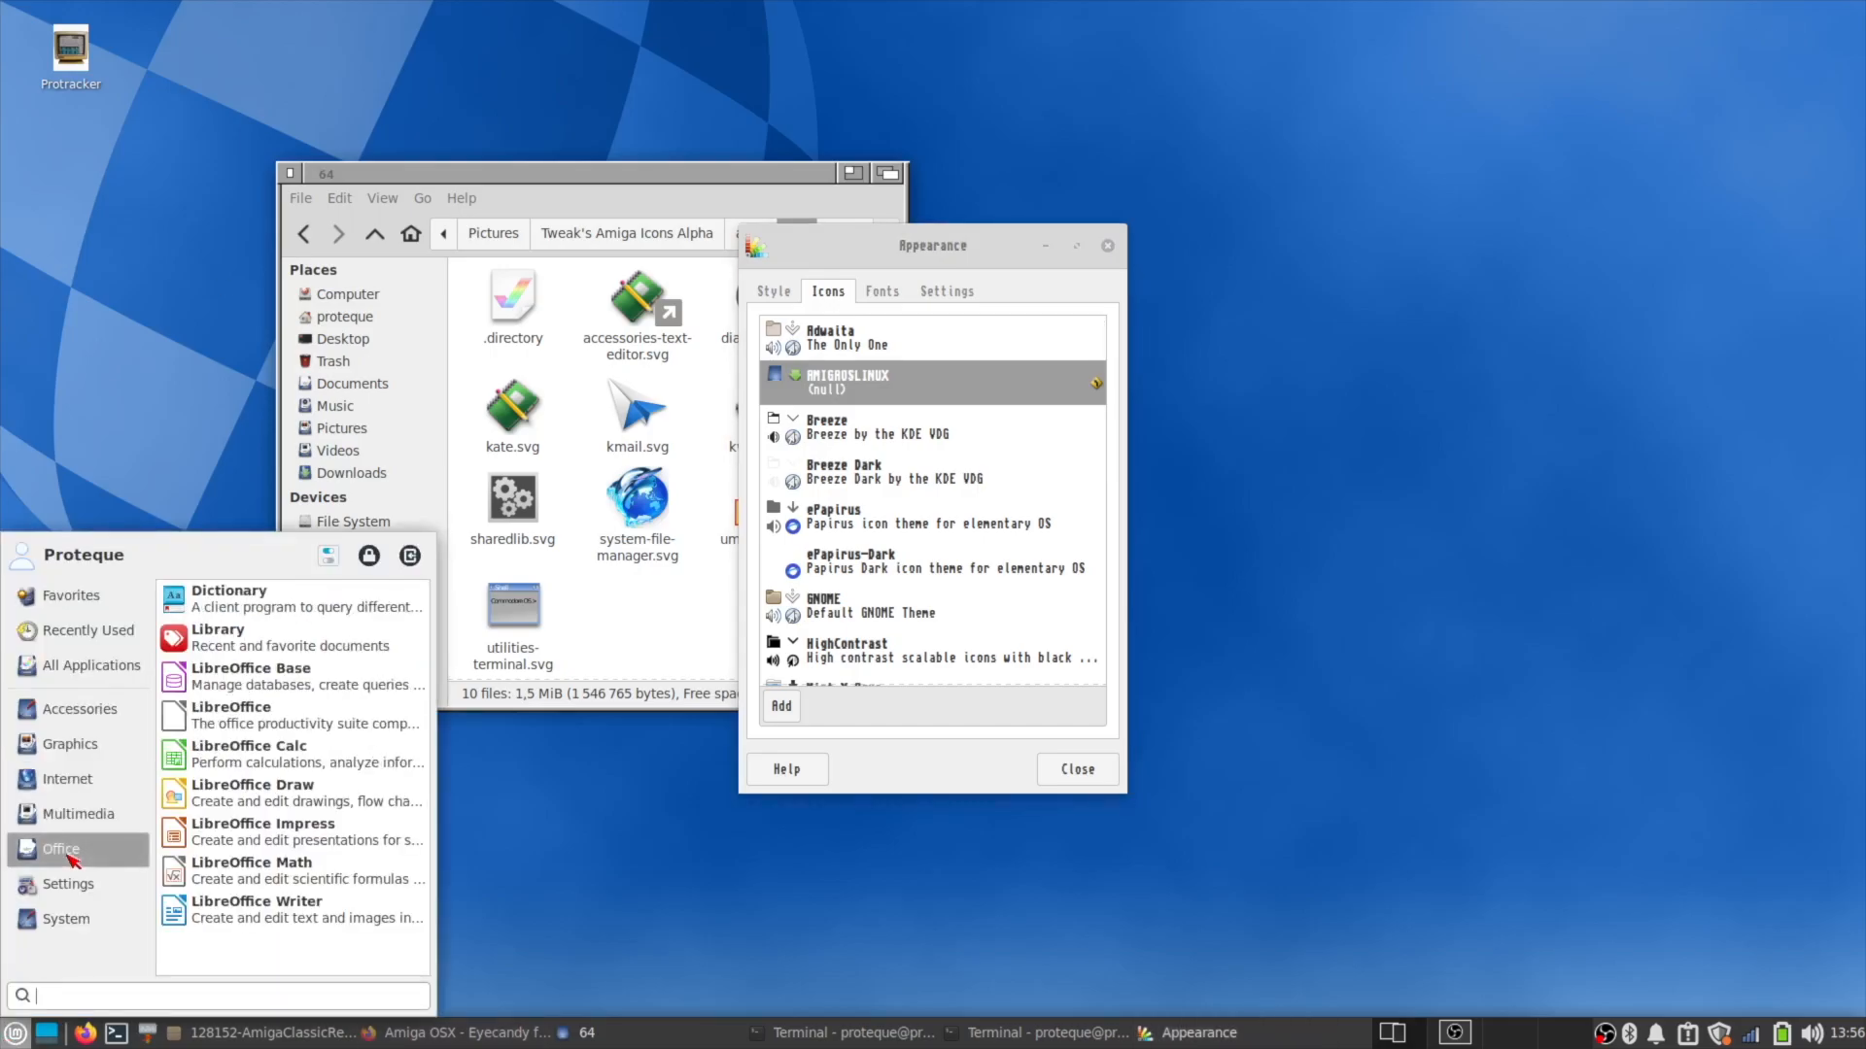
left_click(66, 887)
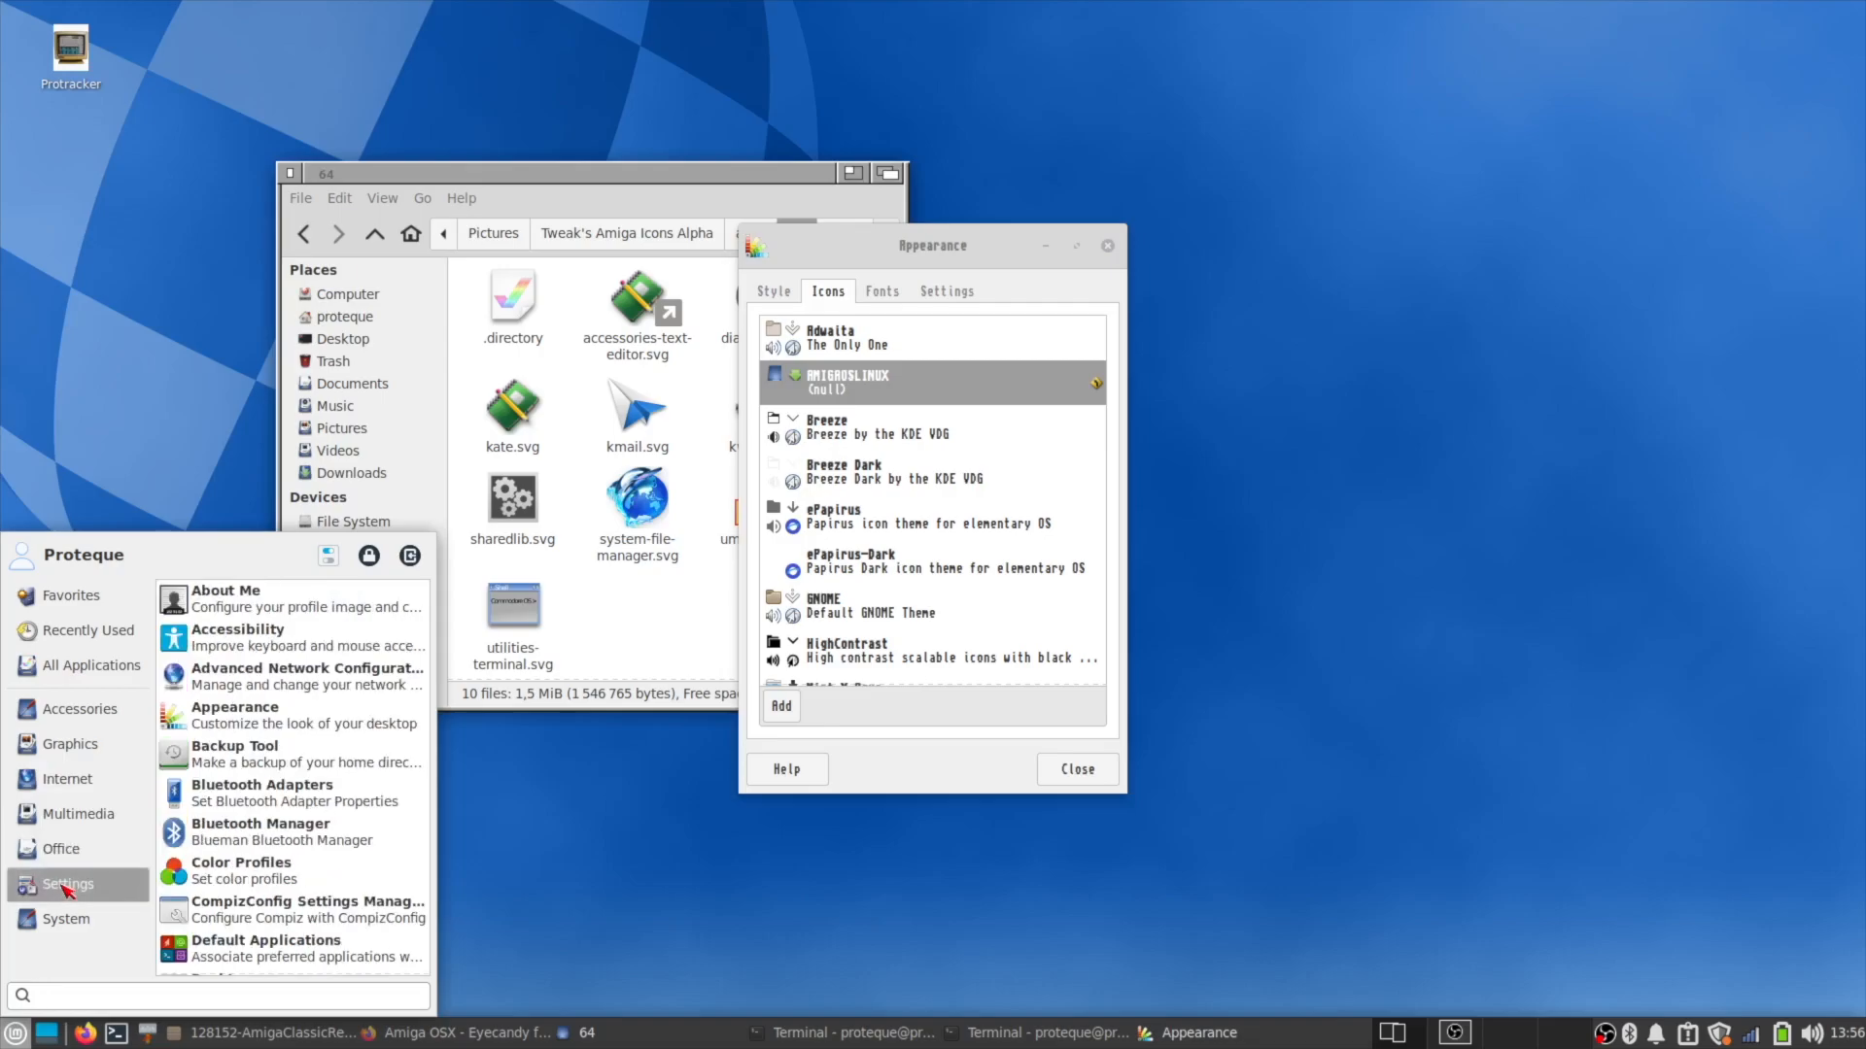
left_click(68, 919)
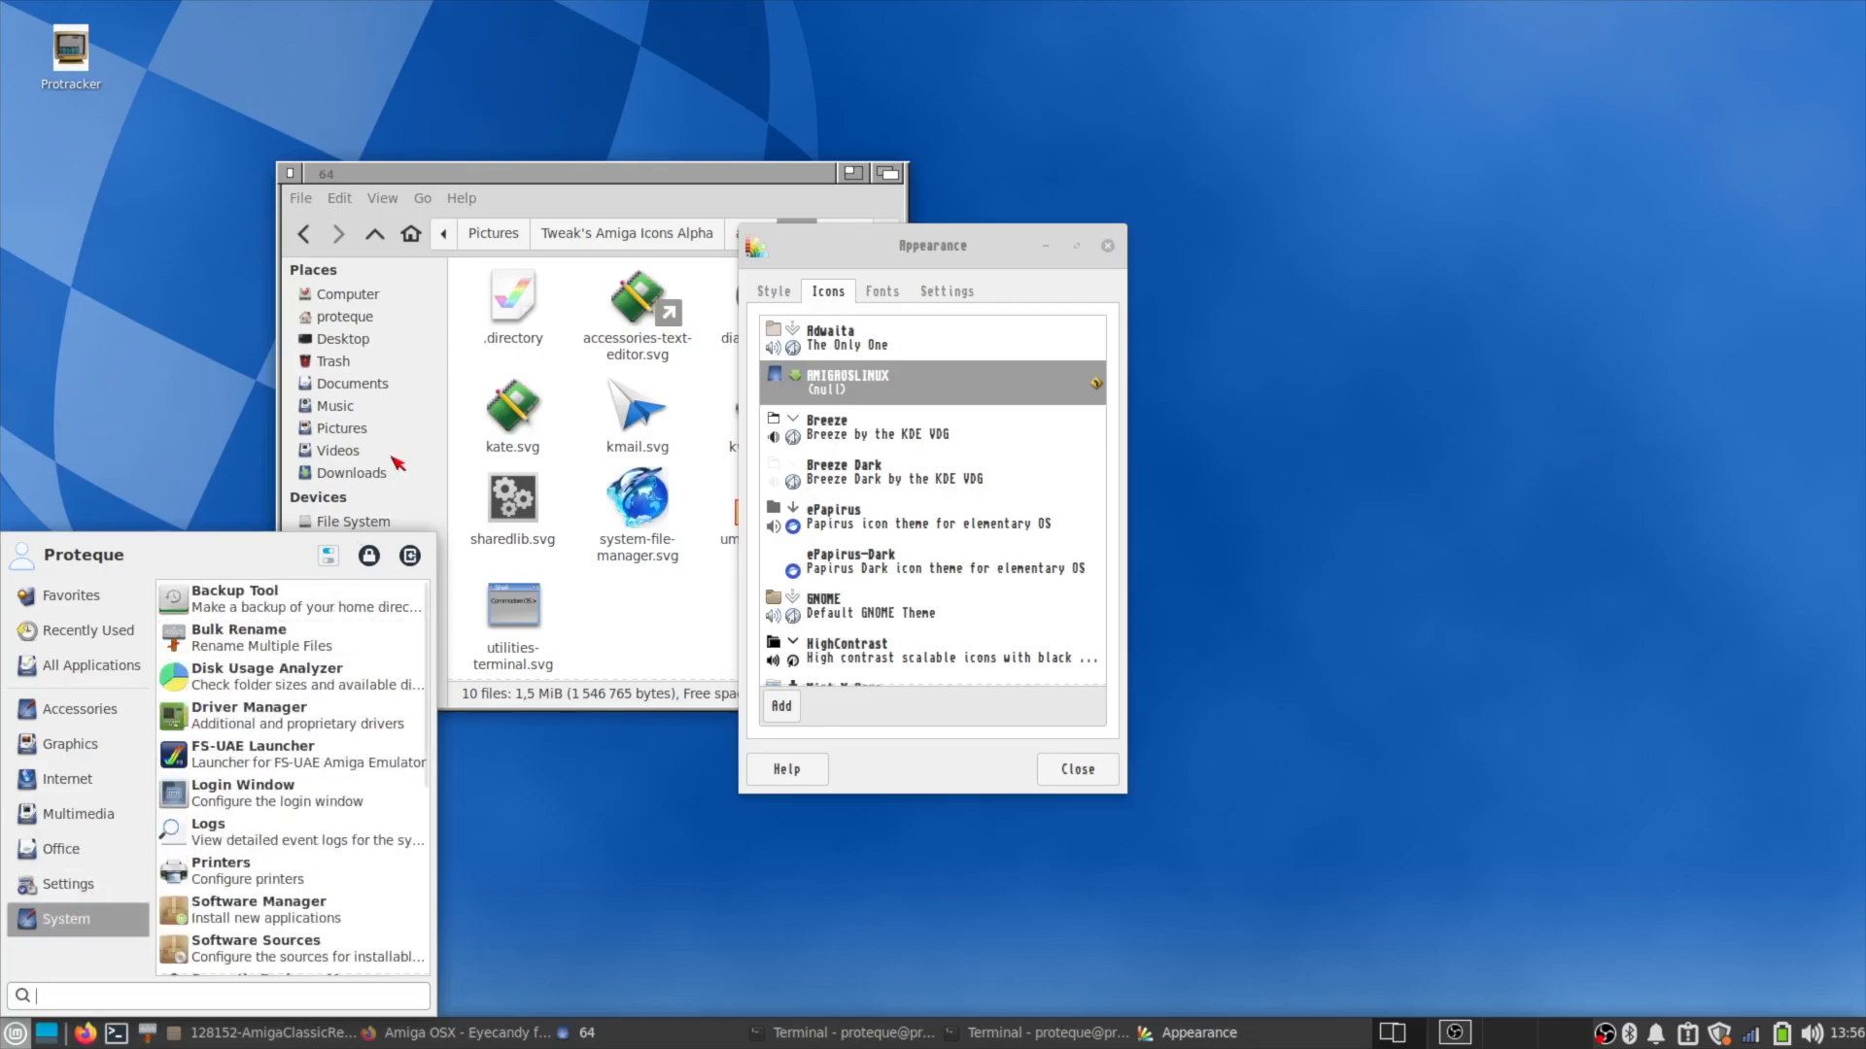
Move the 64 folder window aside and close the Appearance settings, the terminals and that folder window.
left_click(472, 161)
left_click_drag(471, 161, 166, 157)
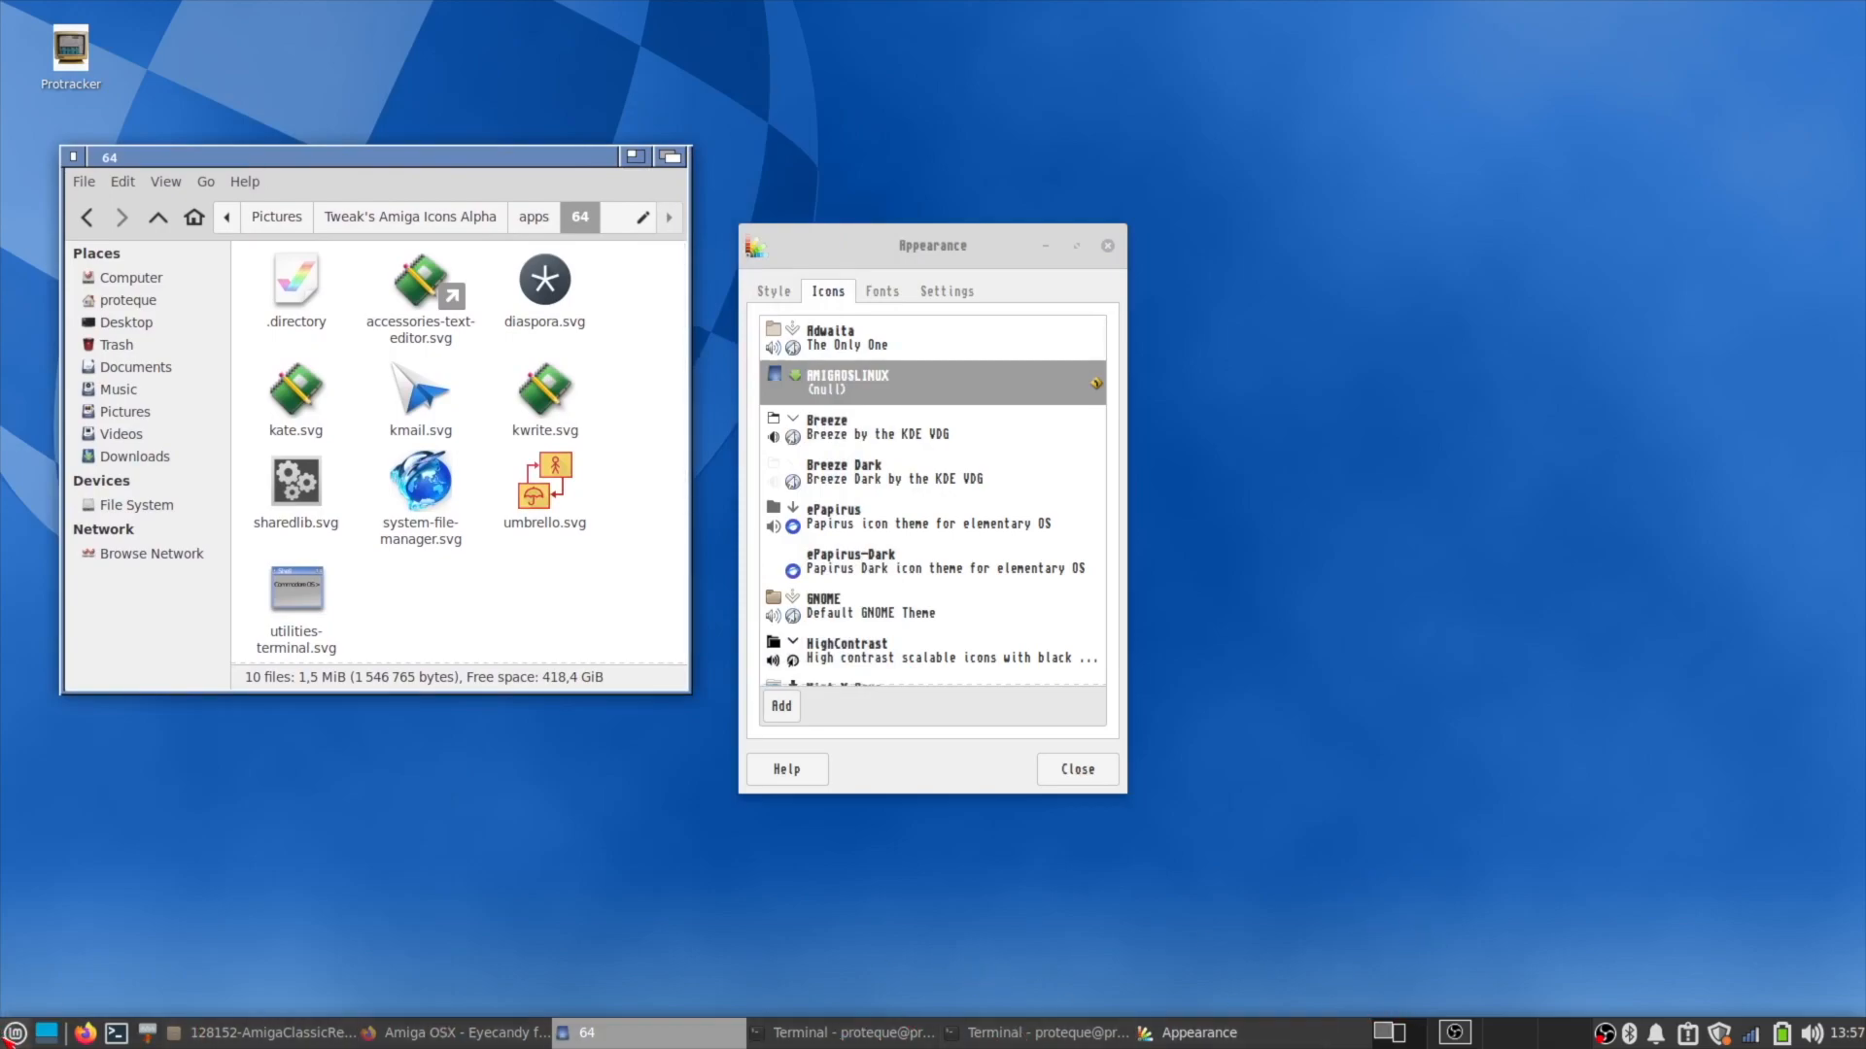
left_click(1106, 245)
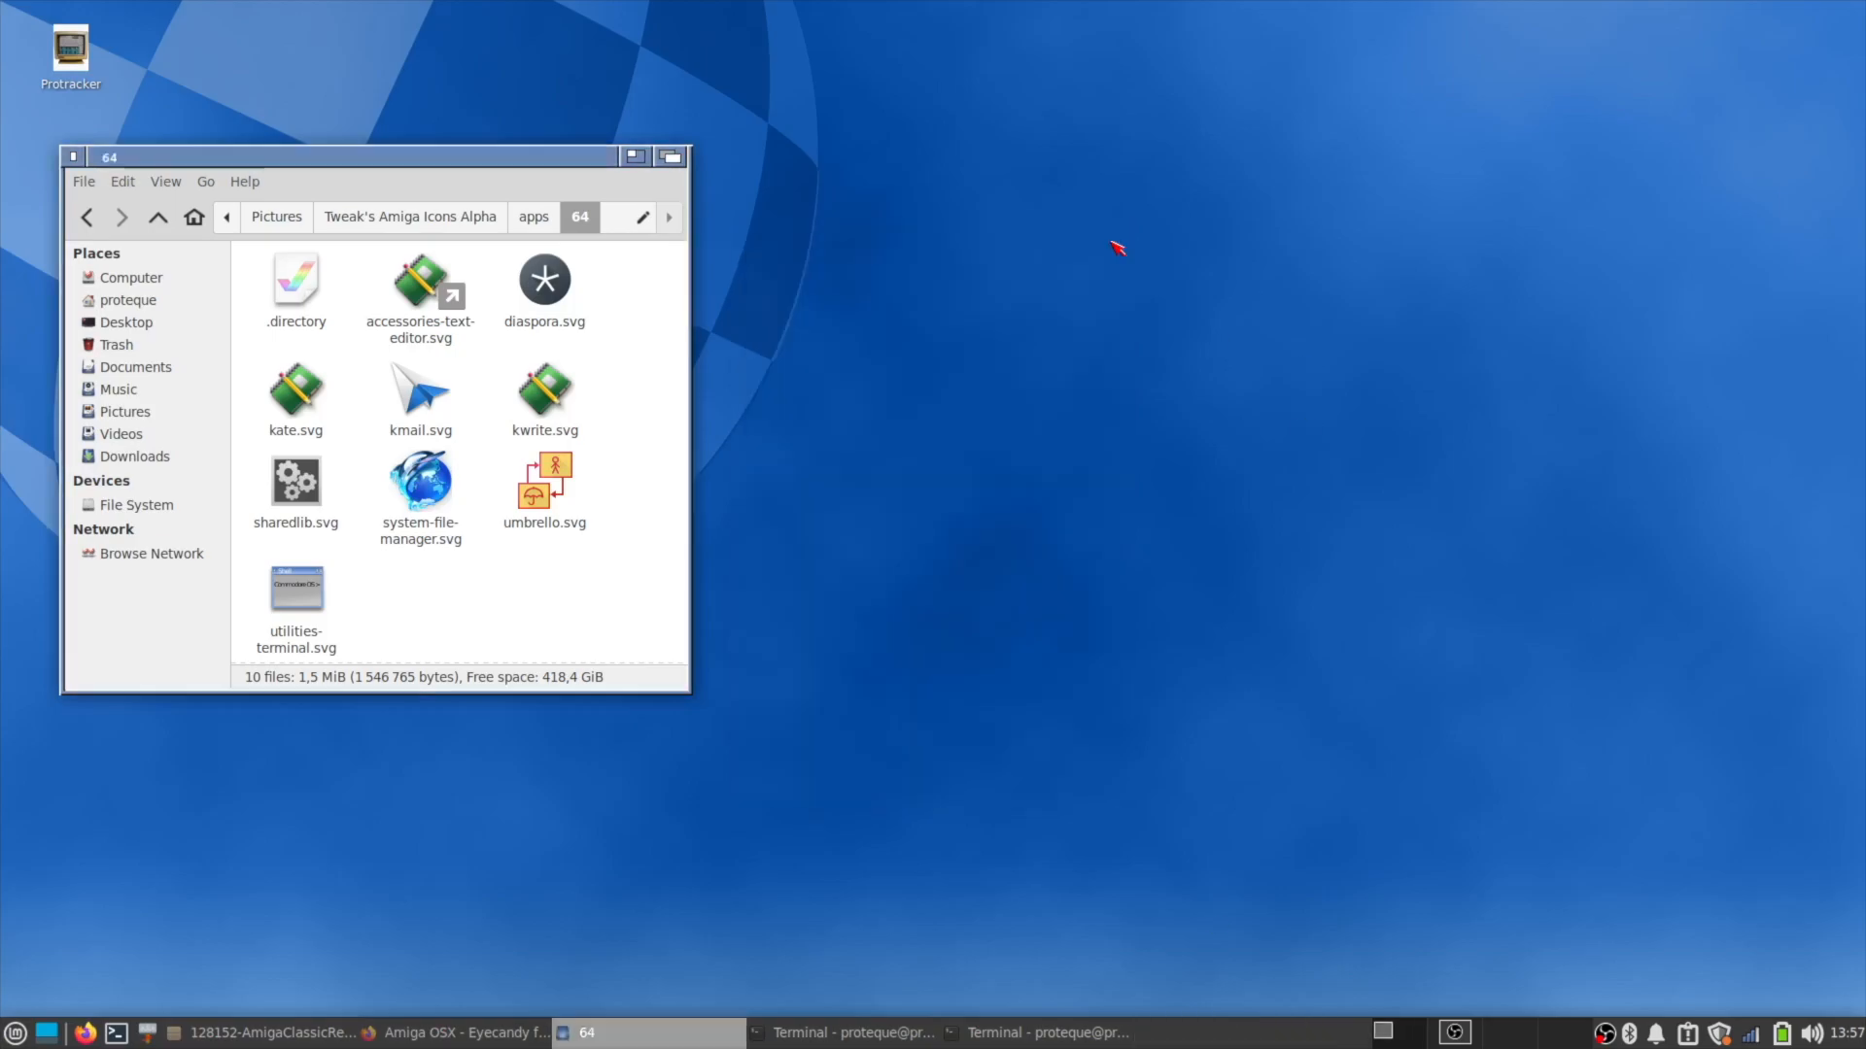
left_click(630, 1034)
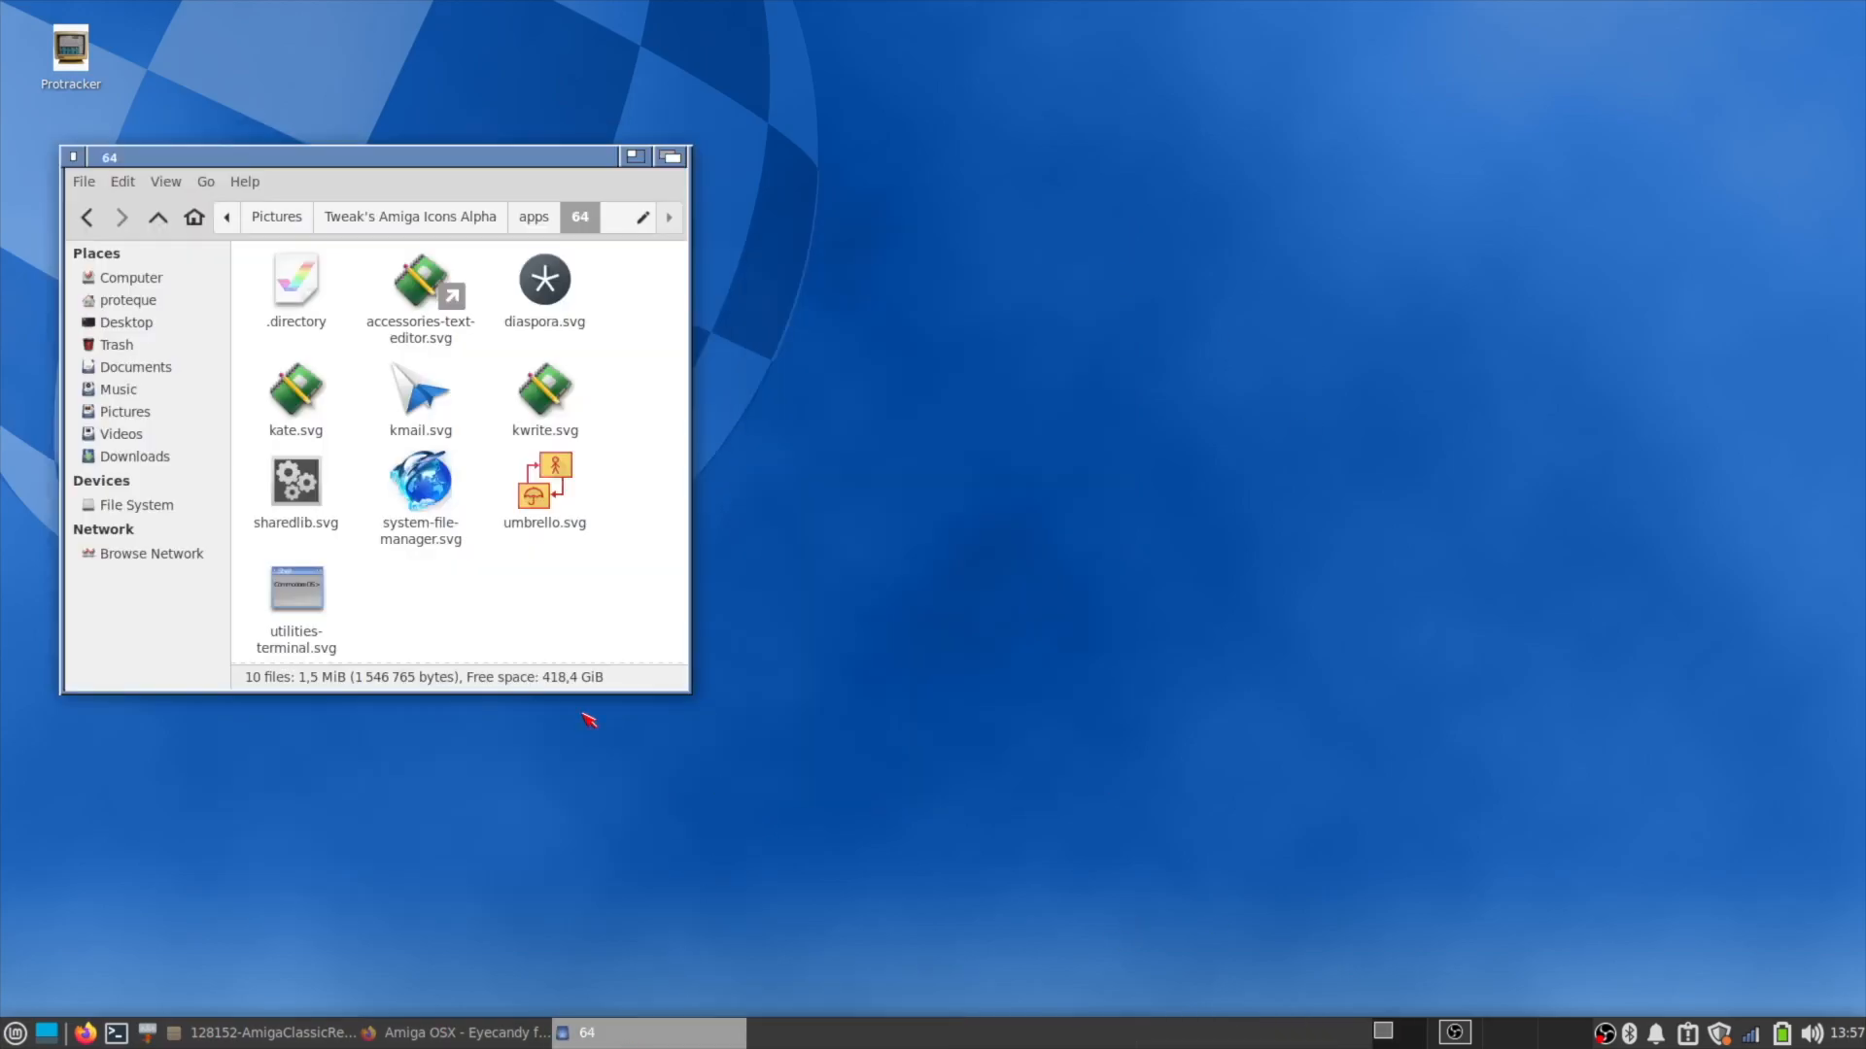
left_click(73, 157)
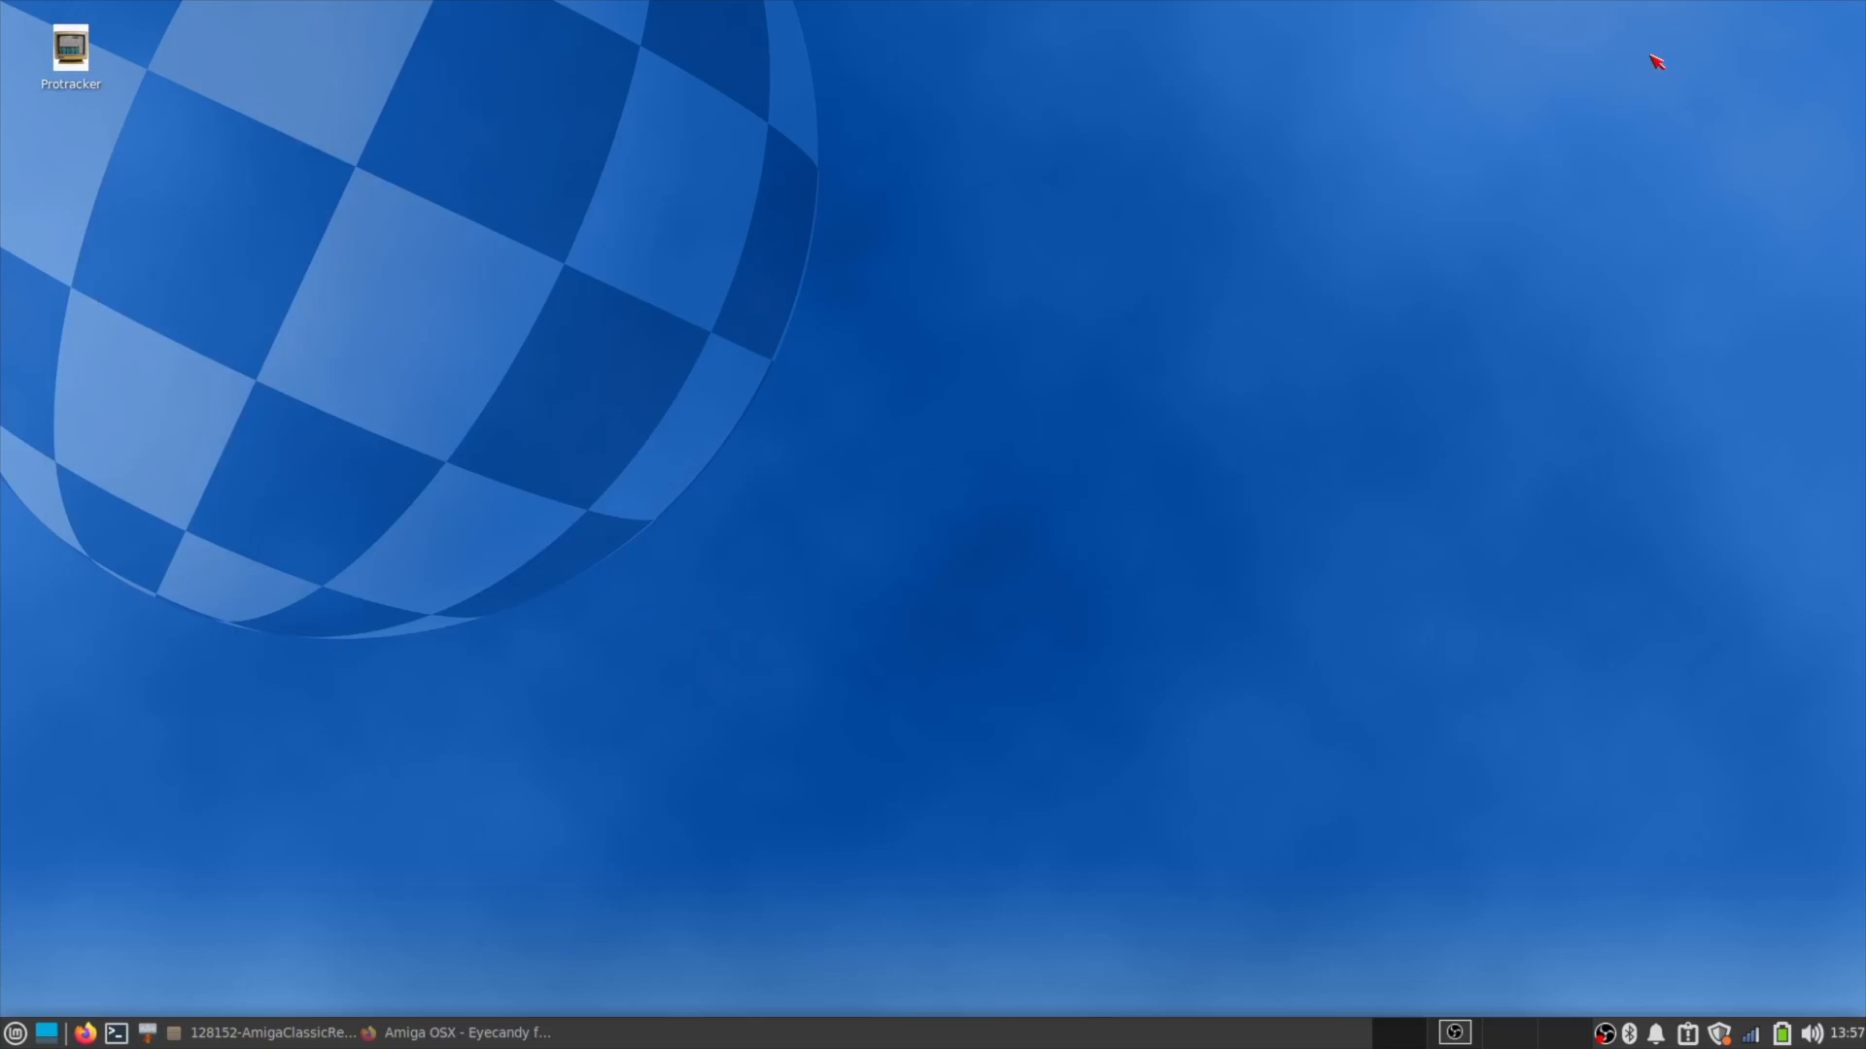
Open the panel preferences, add a second panel and move it to the upper-right area of the desktop.
right_click(836, 1038)
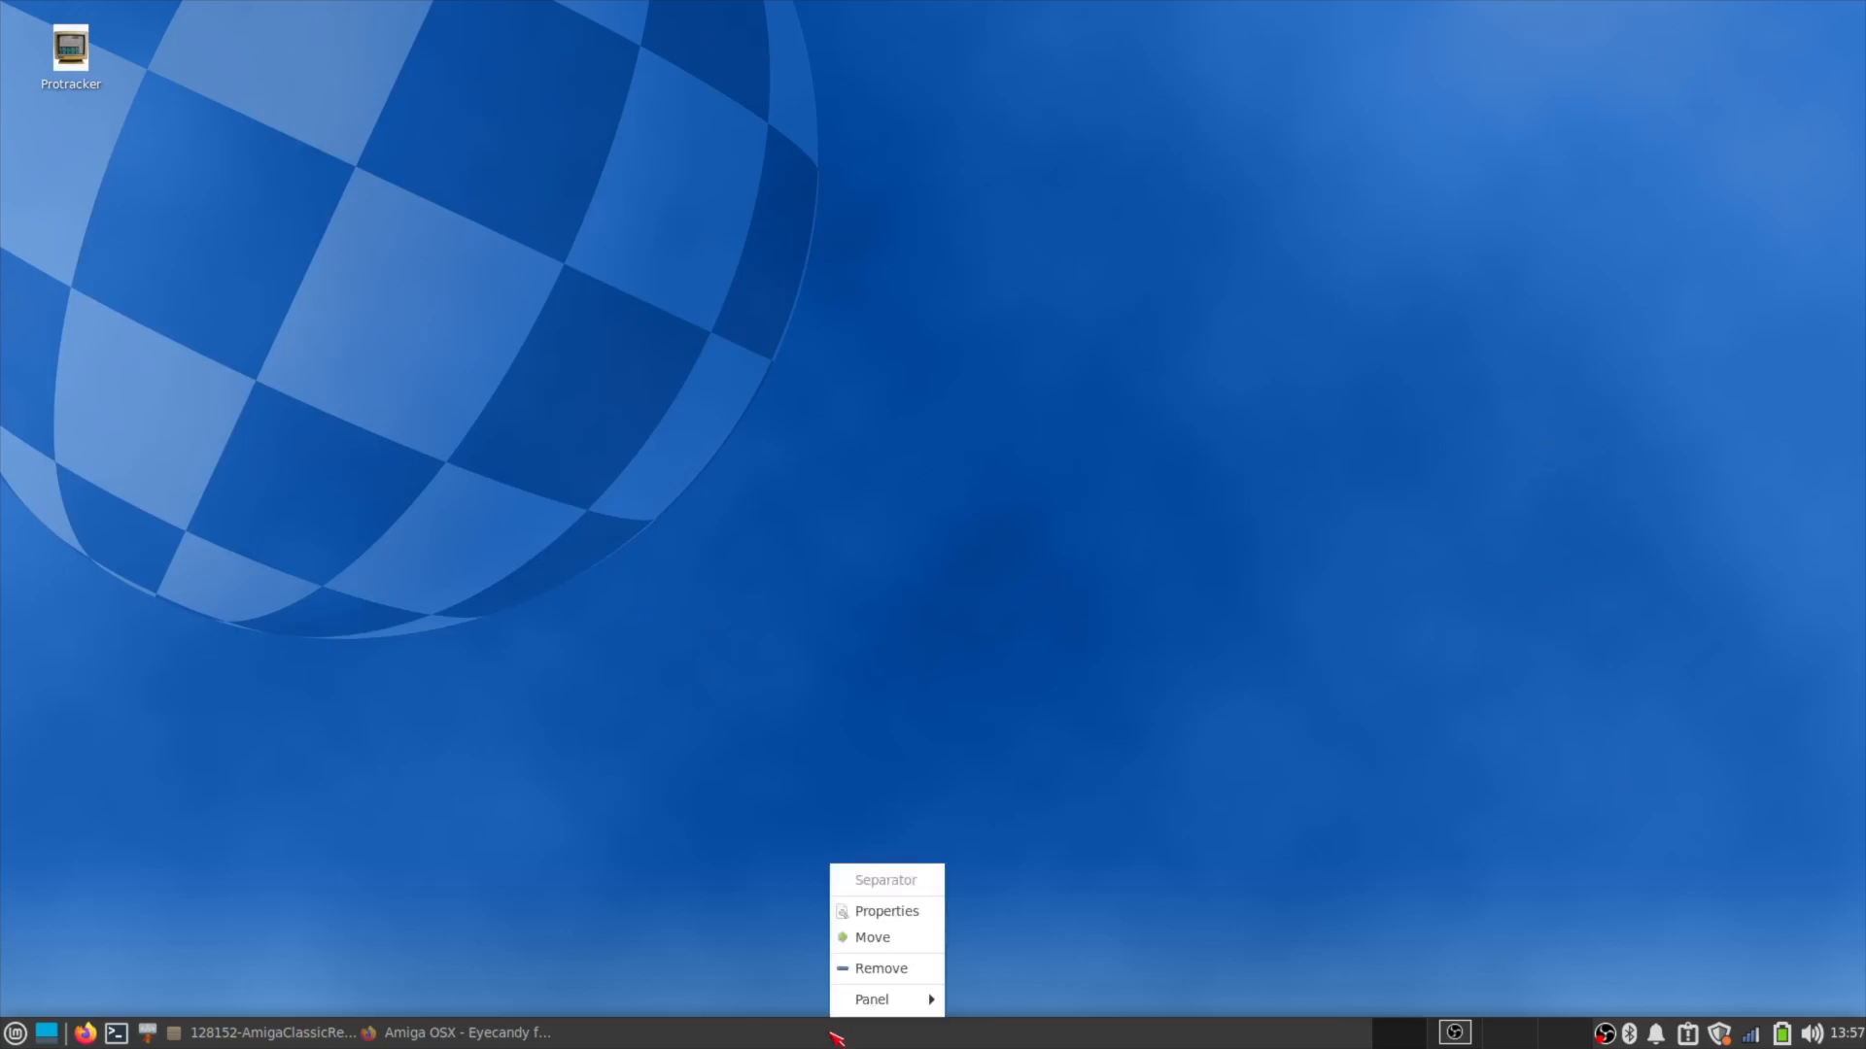
mouse_move(892, 999)
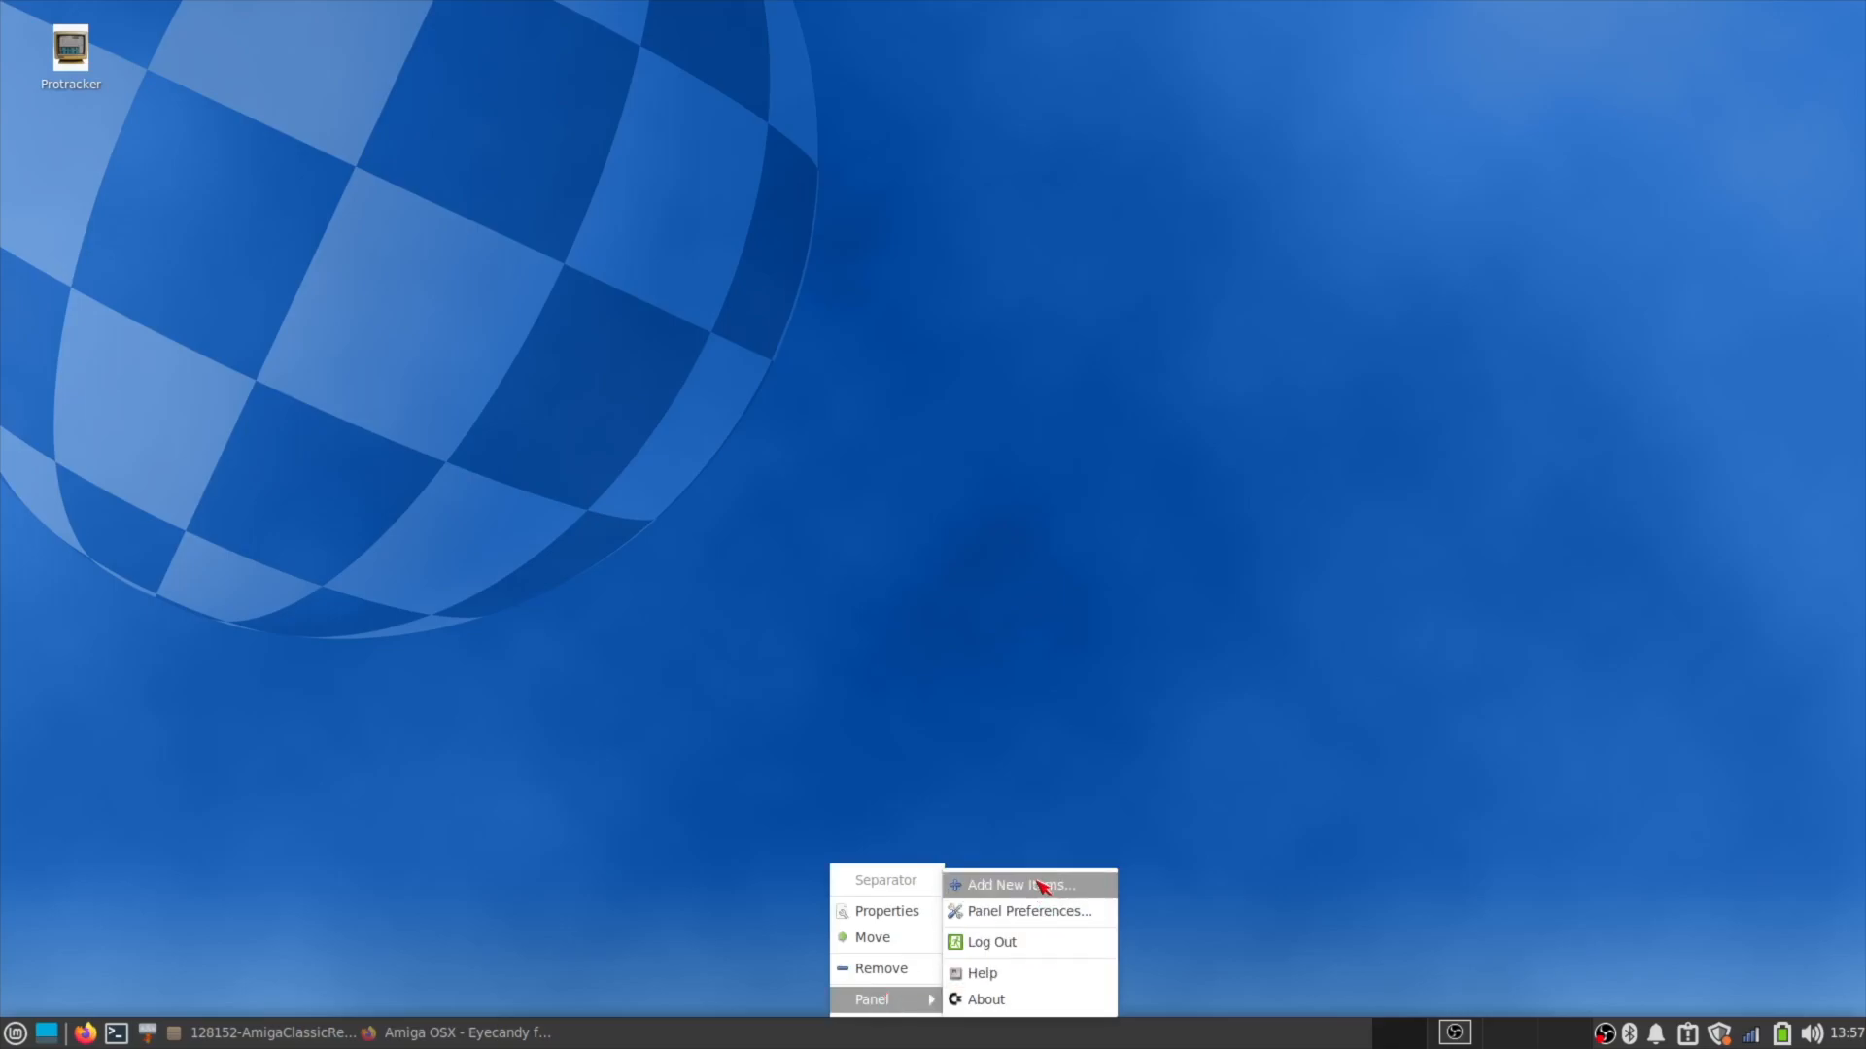
left_click(1021, 914)
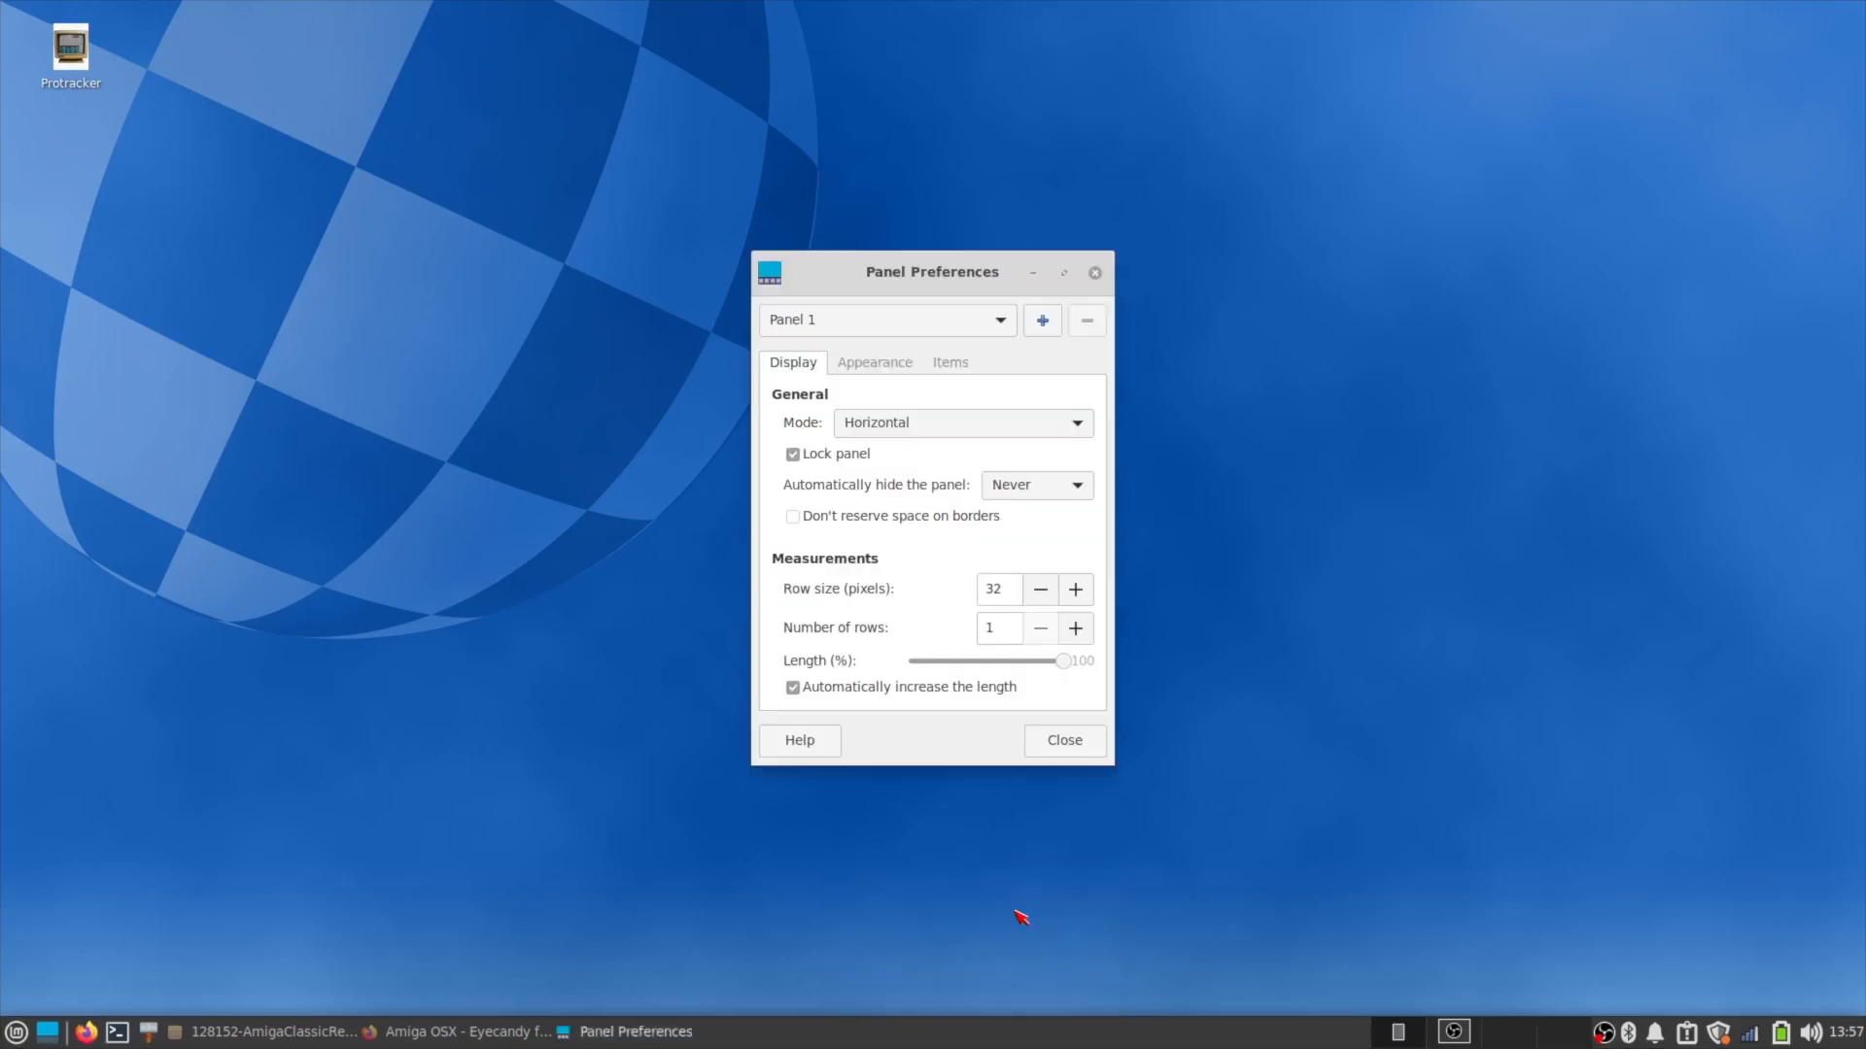
left_click(1000, 324)
left_click(923, 323)
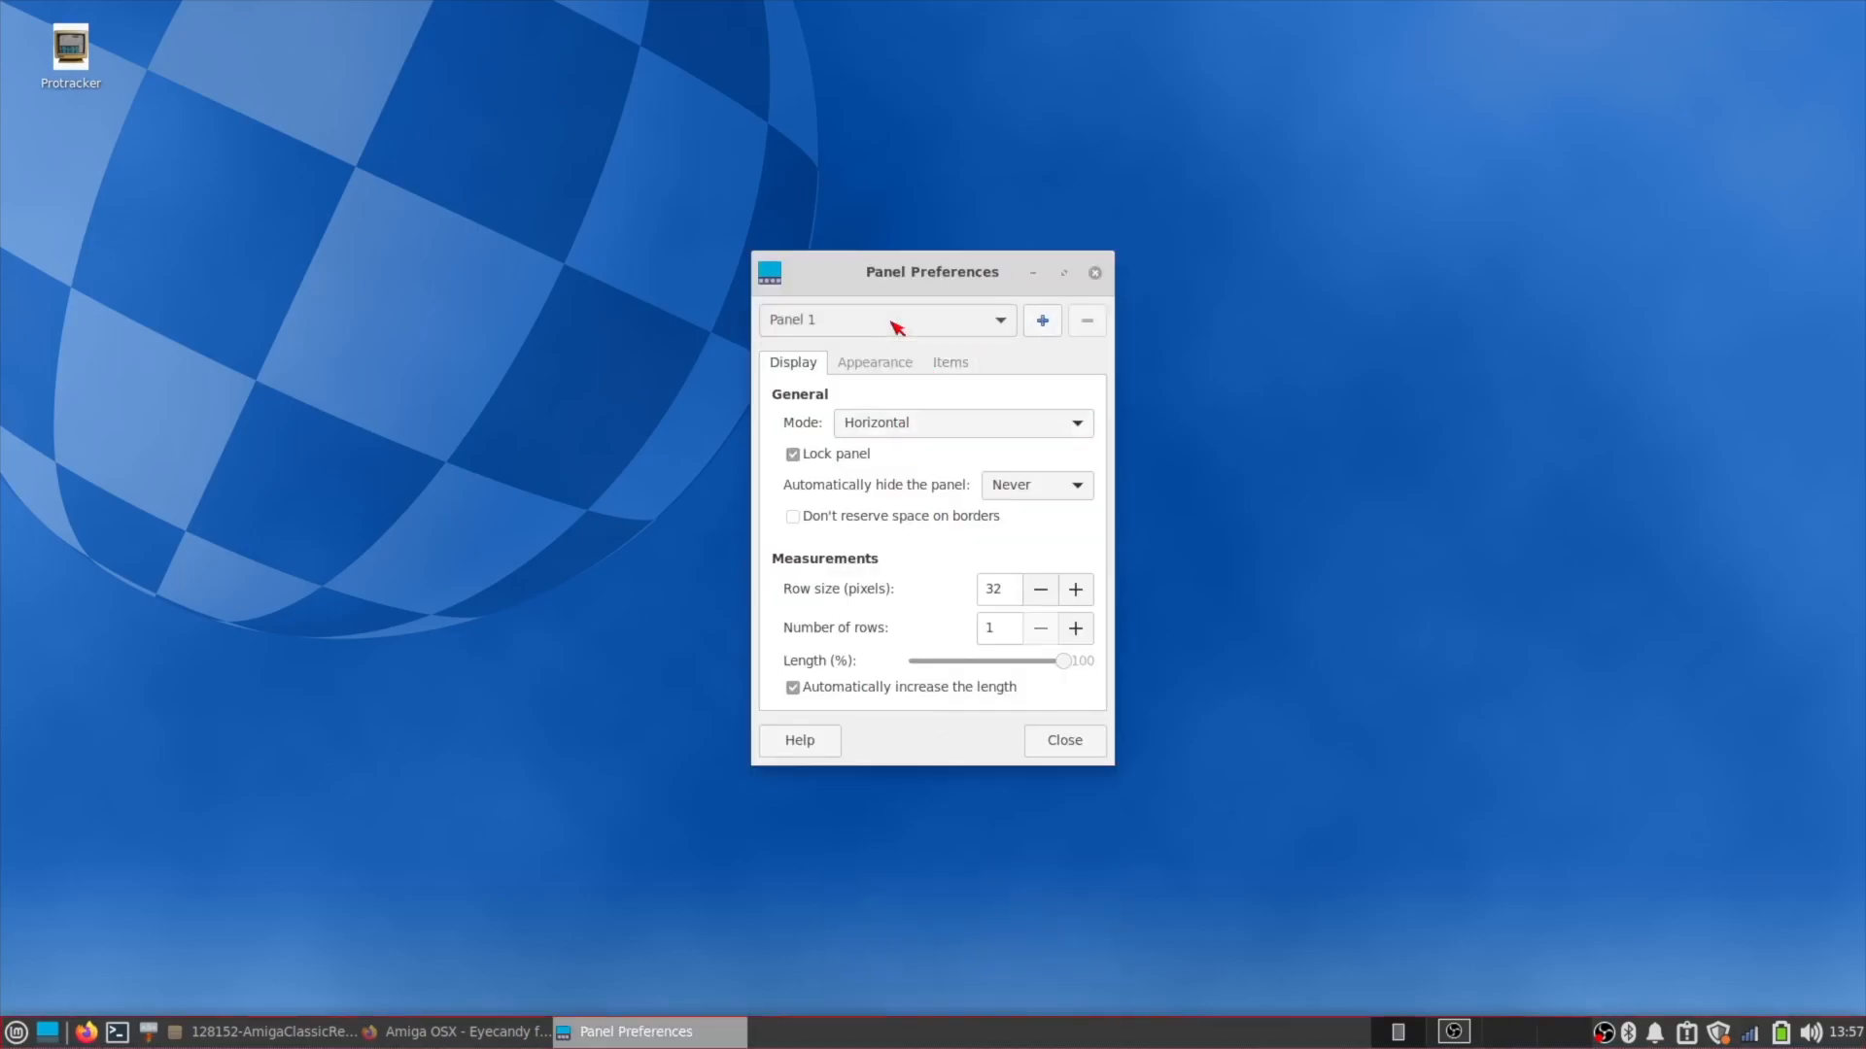
left_click(1043, 321)
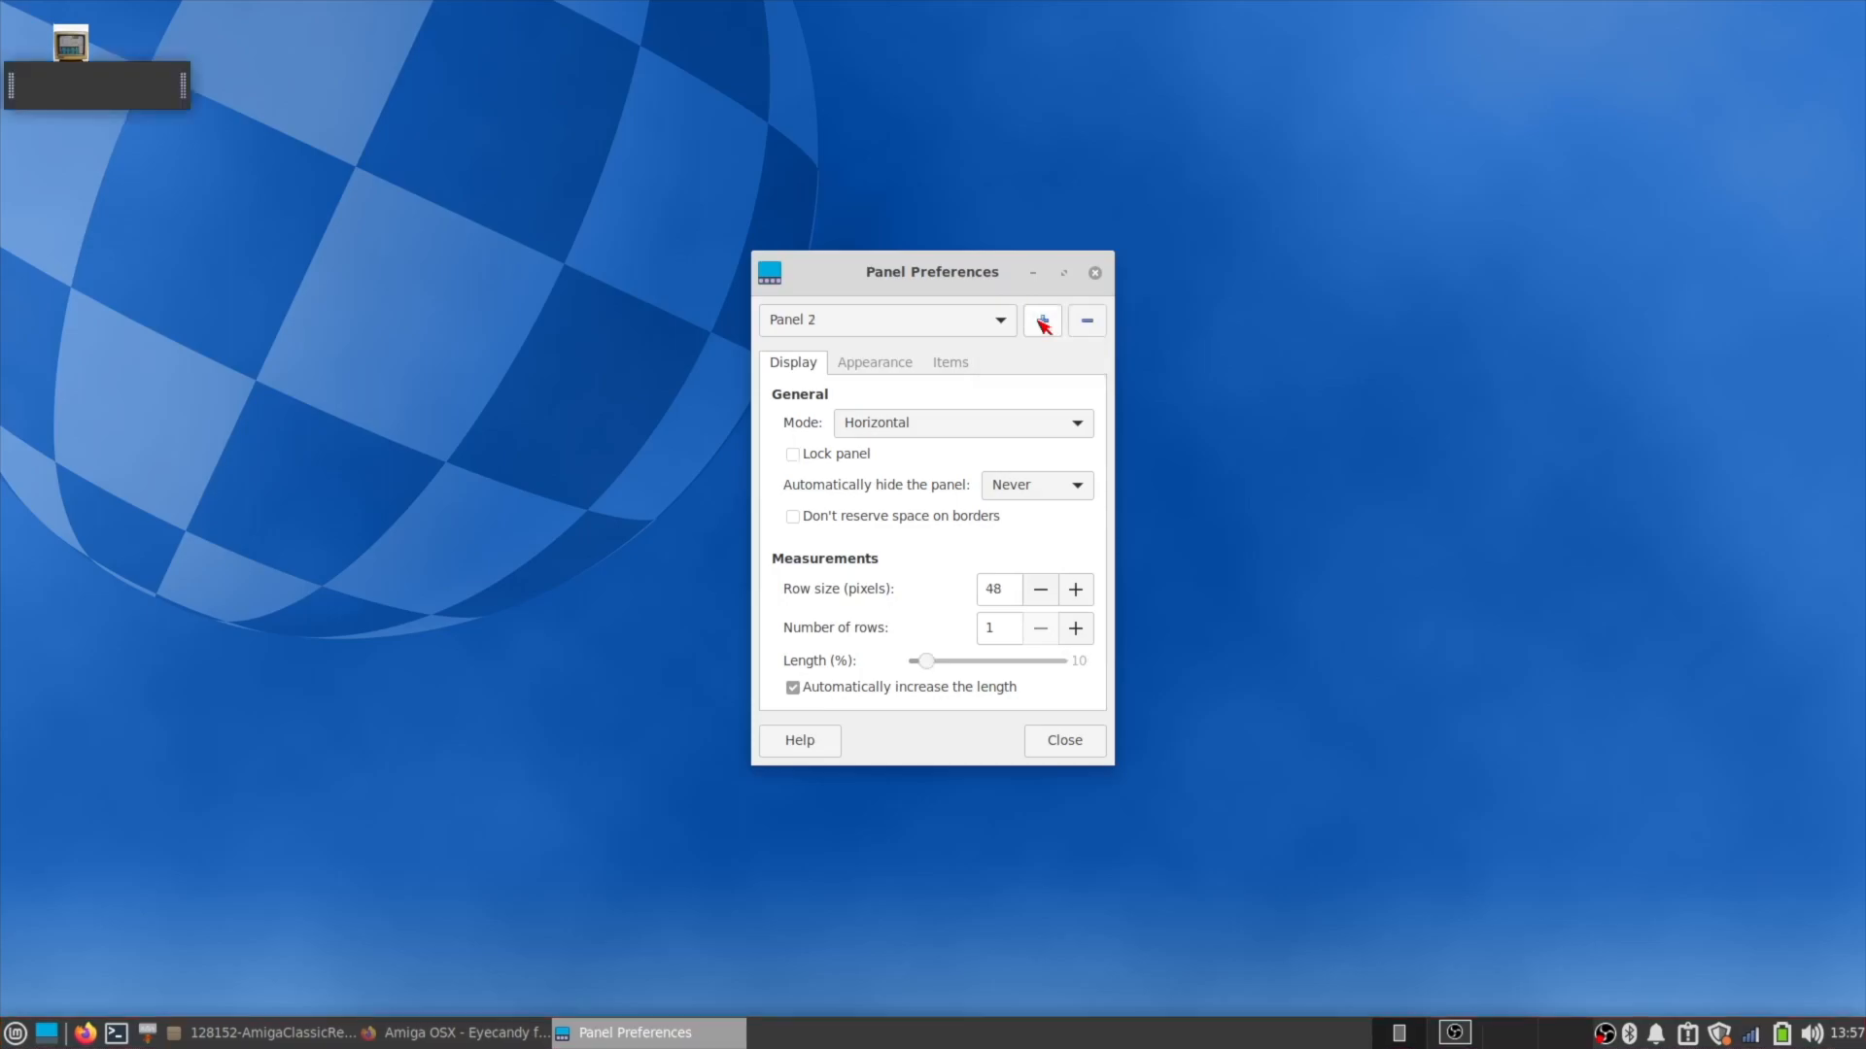
left_click_drag(992, 176, 1584, 136)
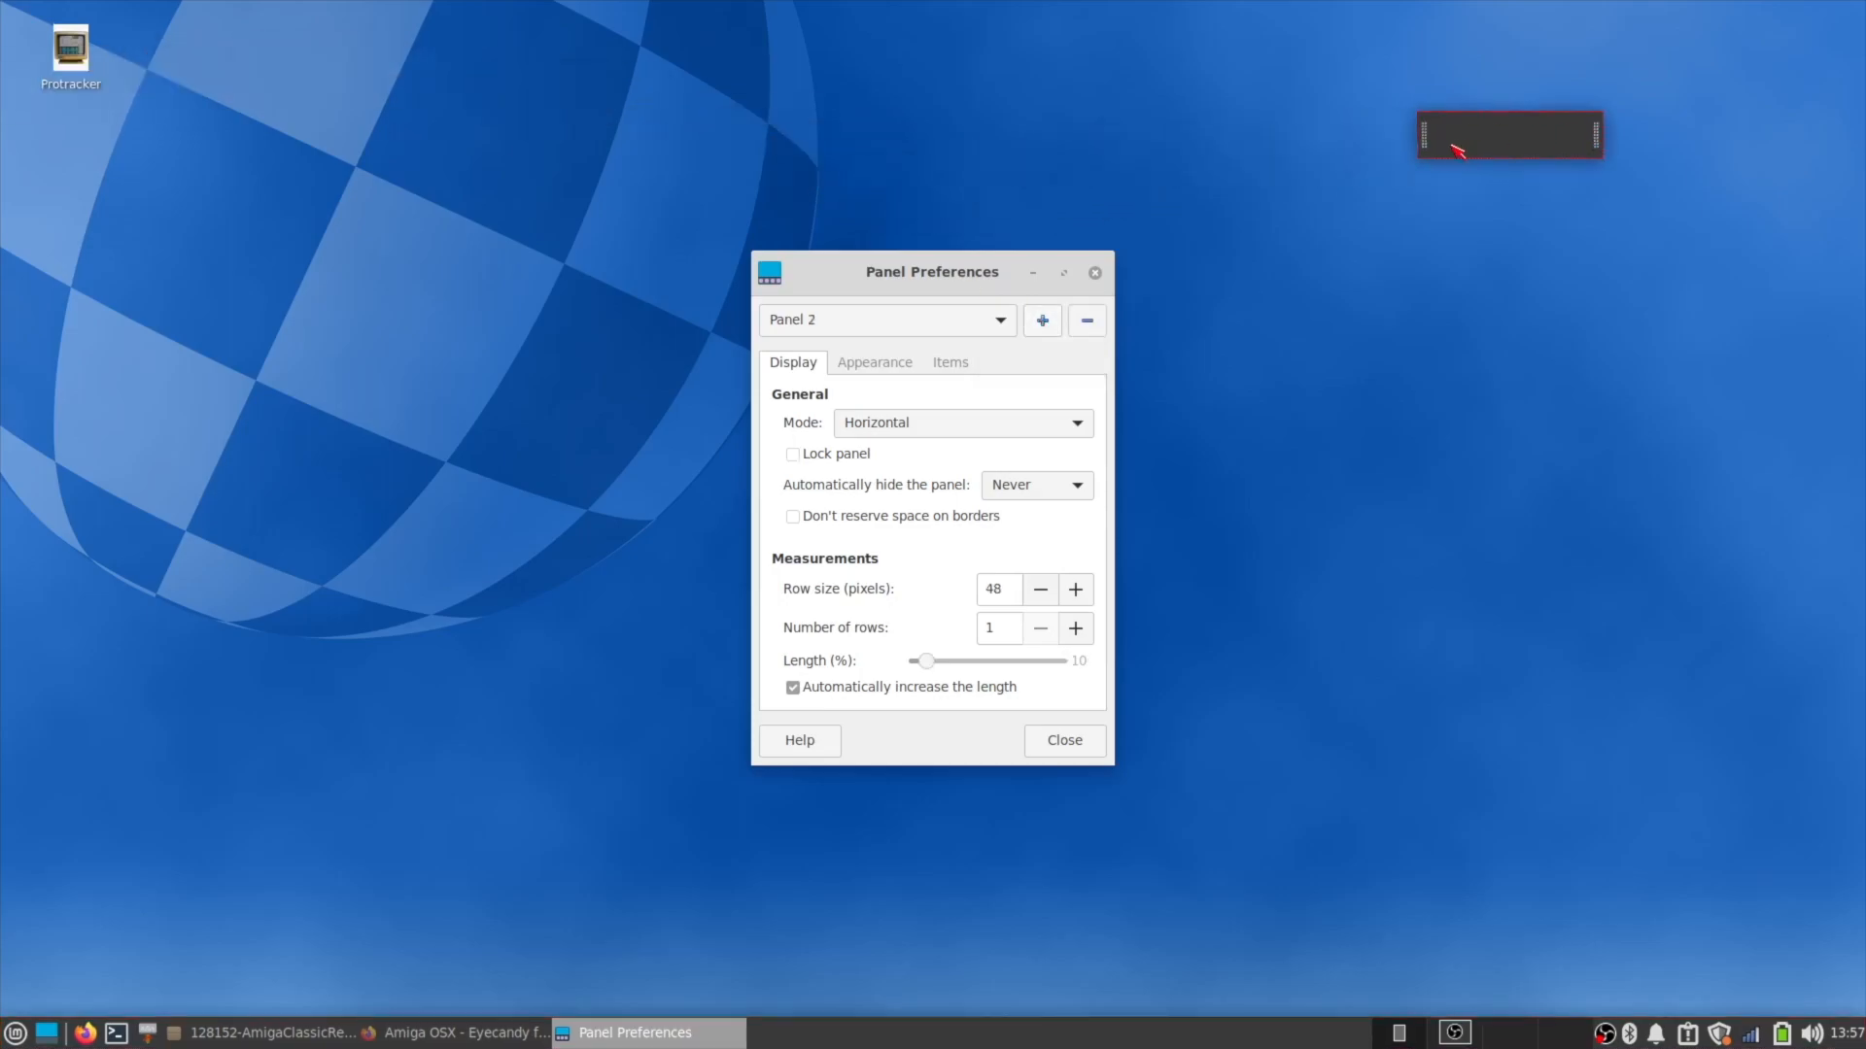
Set Panel 2's background style to Solid color with a light grey color.
left_click(876, 370)
left_click(921, 491)
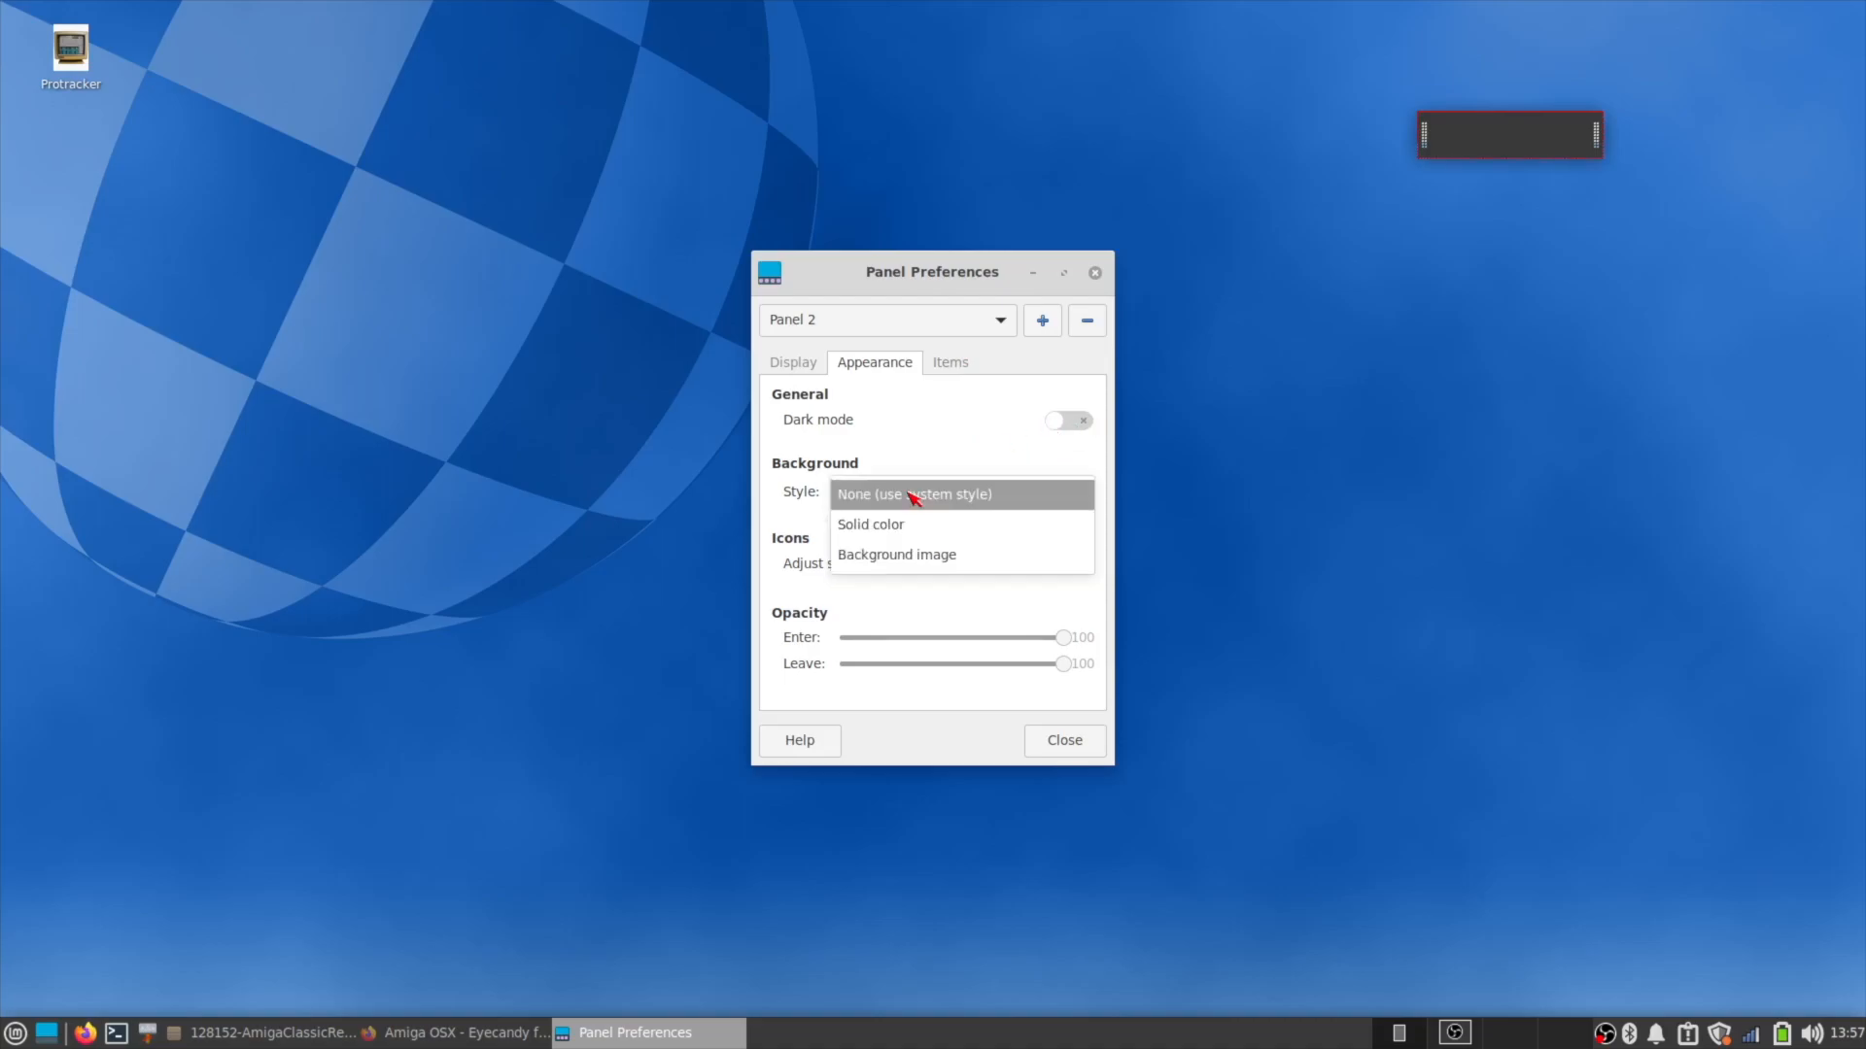
left_click(916, 526)
left_click(1069, 530)
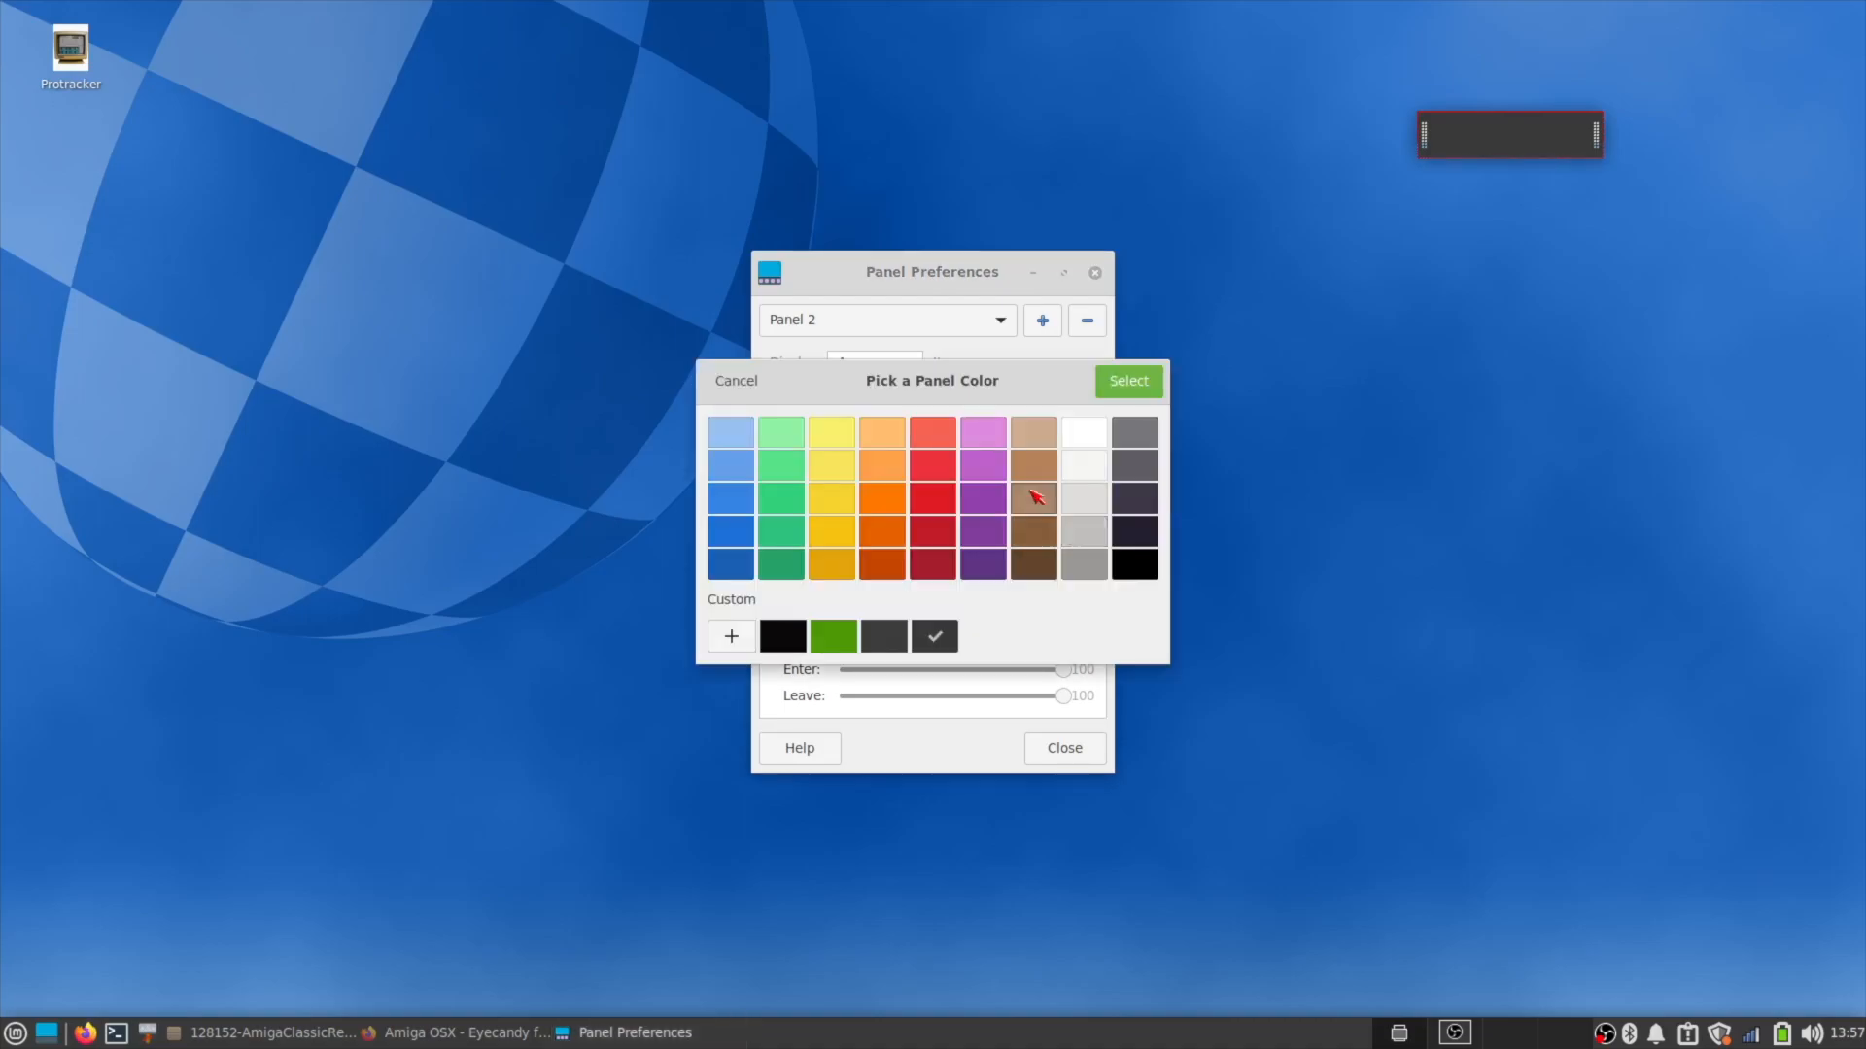
left_click(1129, 381)
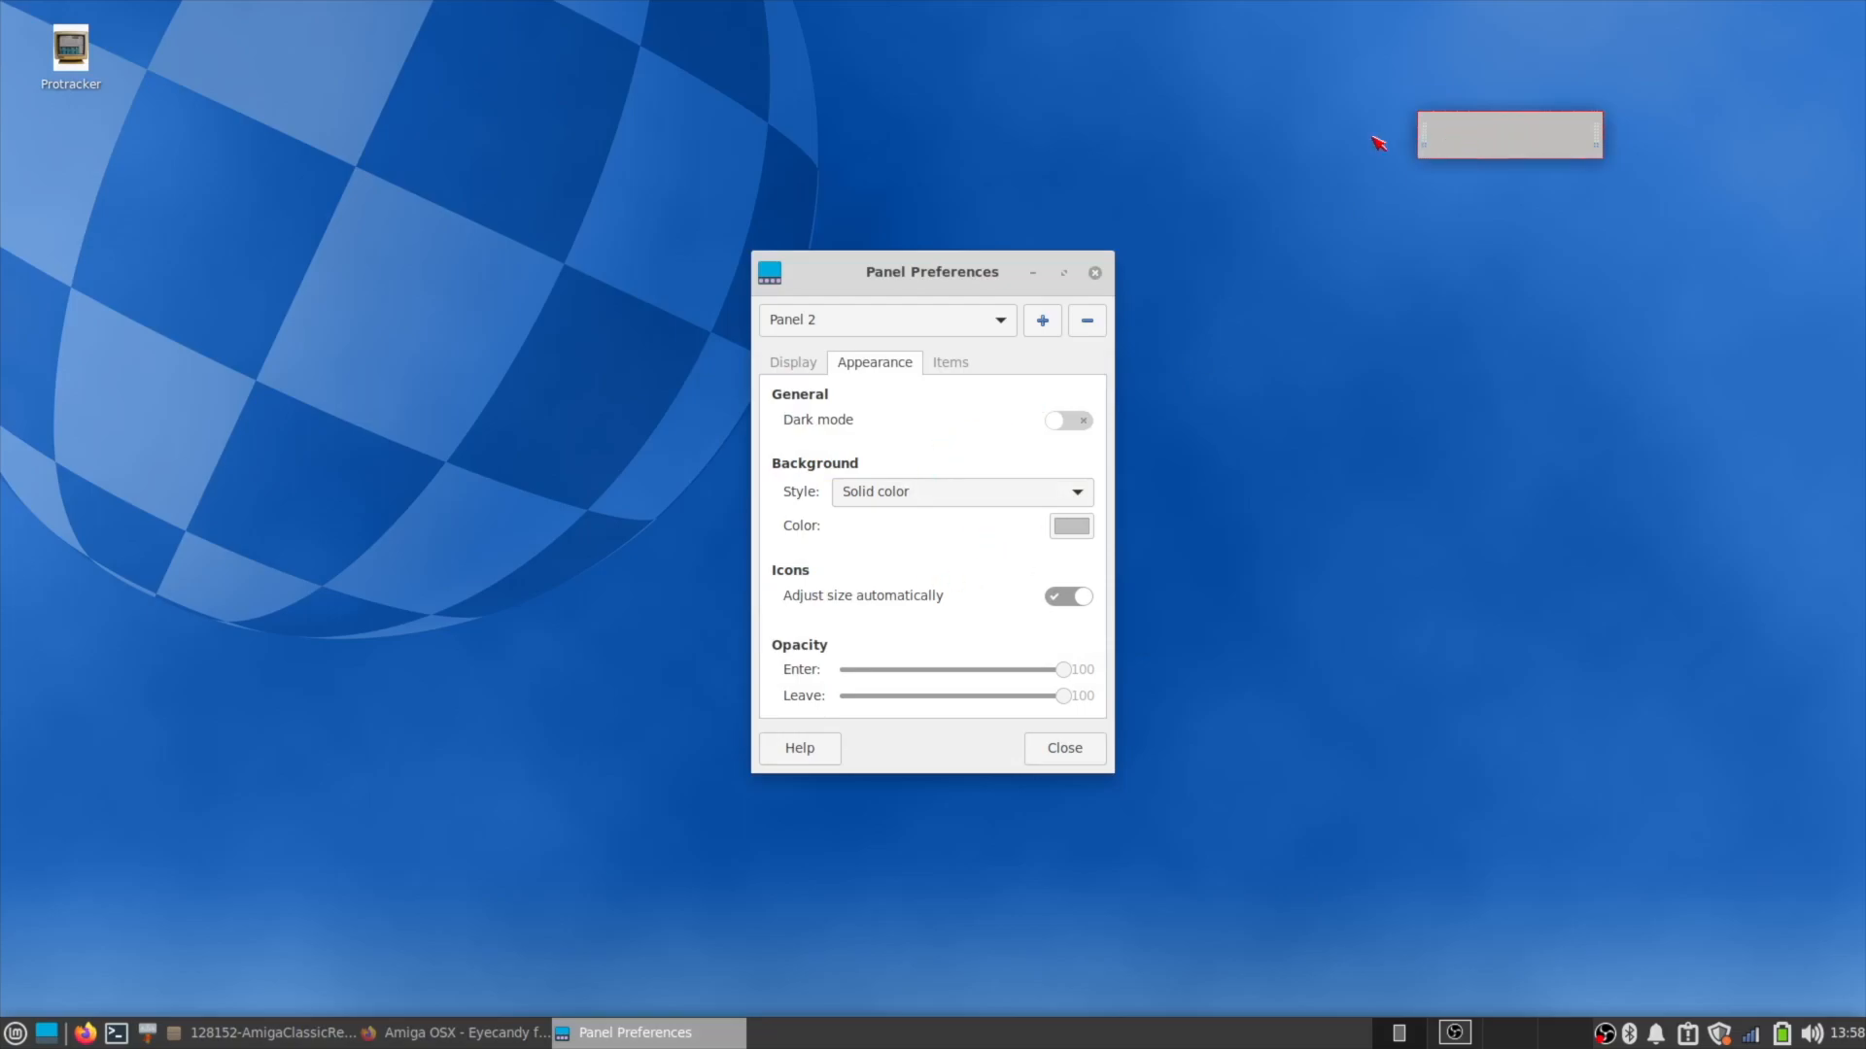
Move the Panel Preferences window aside and open the selection of new items for Panel 2.
left_click_drag(834, 278, 207, 58)
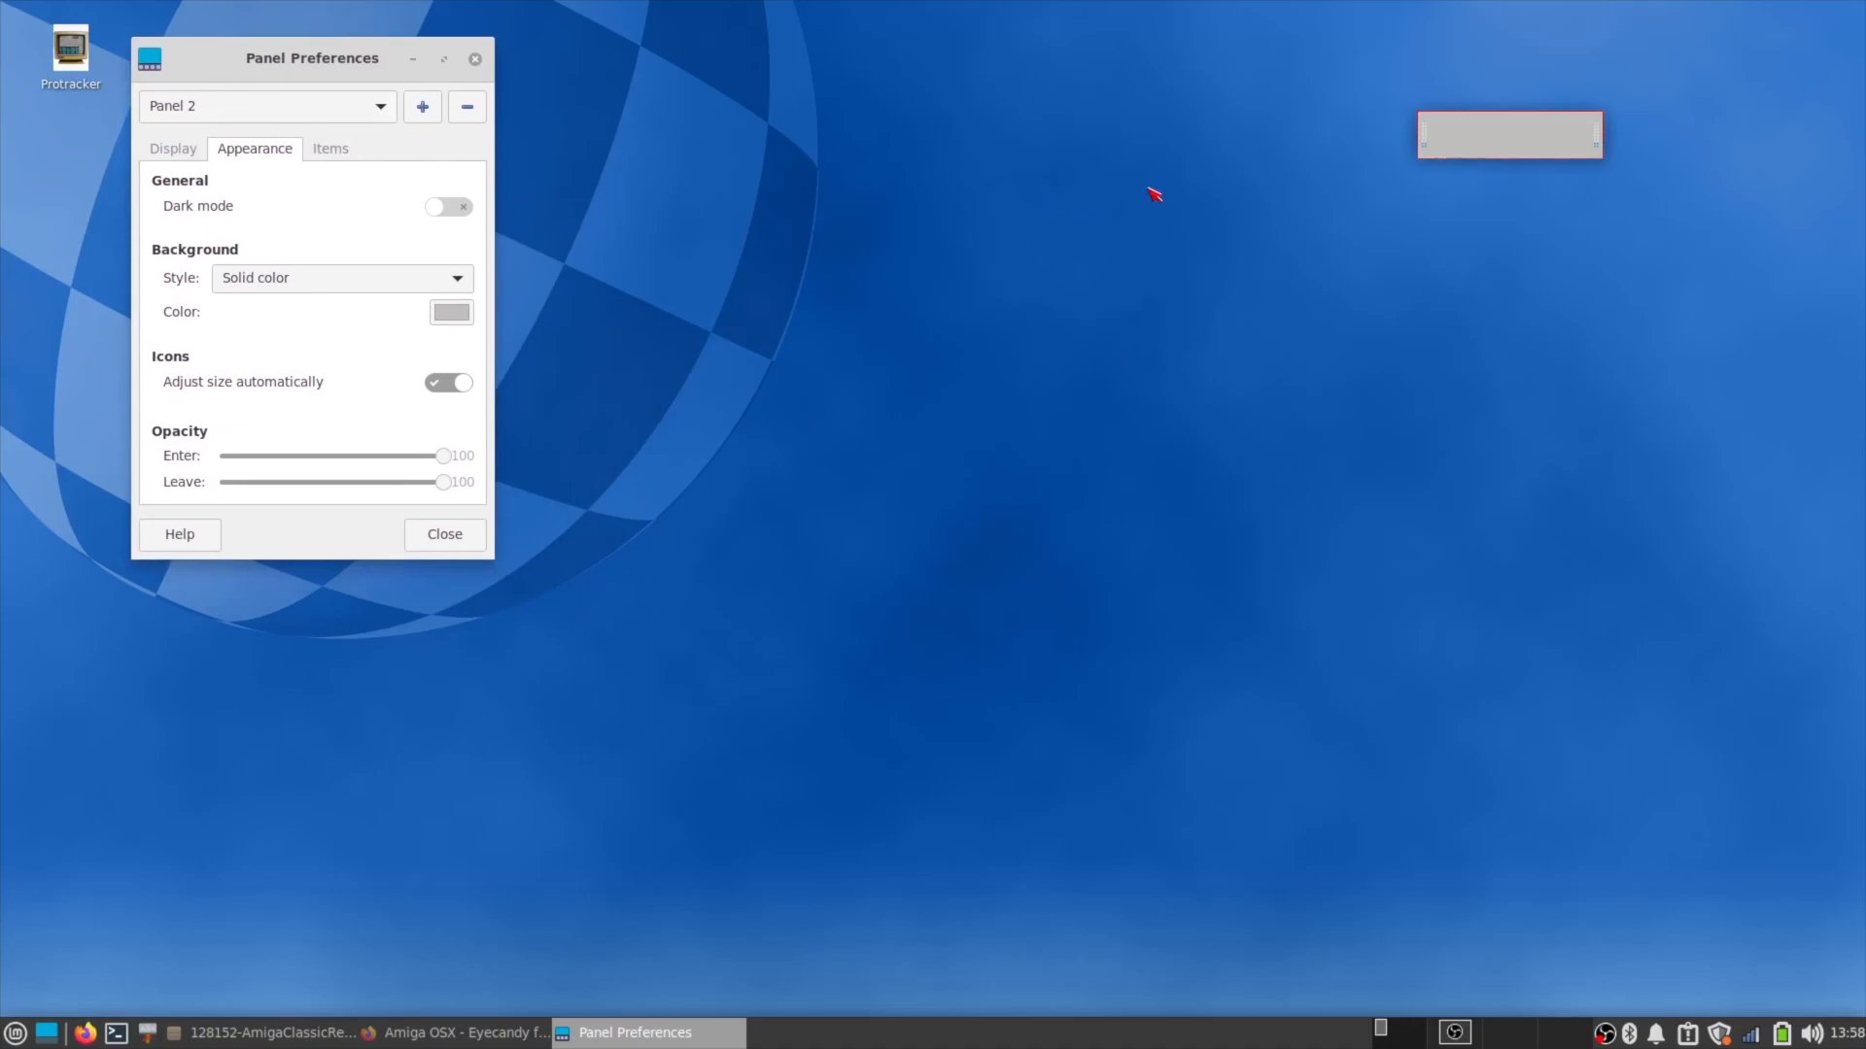
left_click(329, 151)
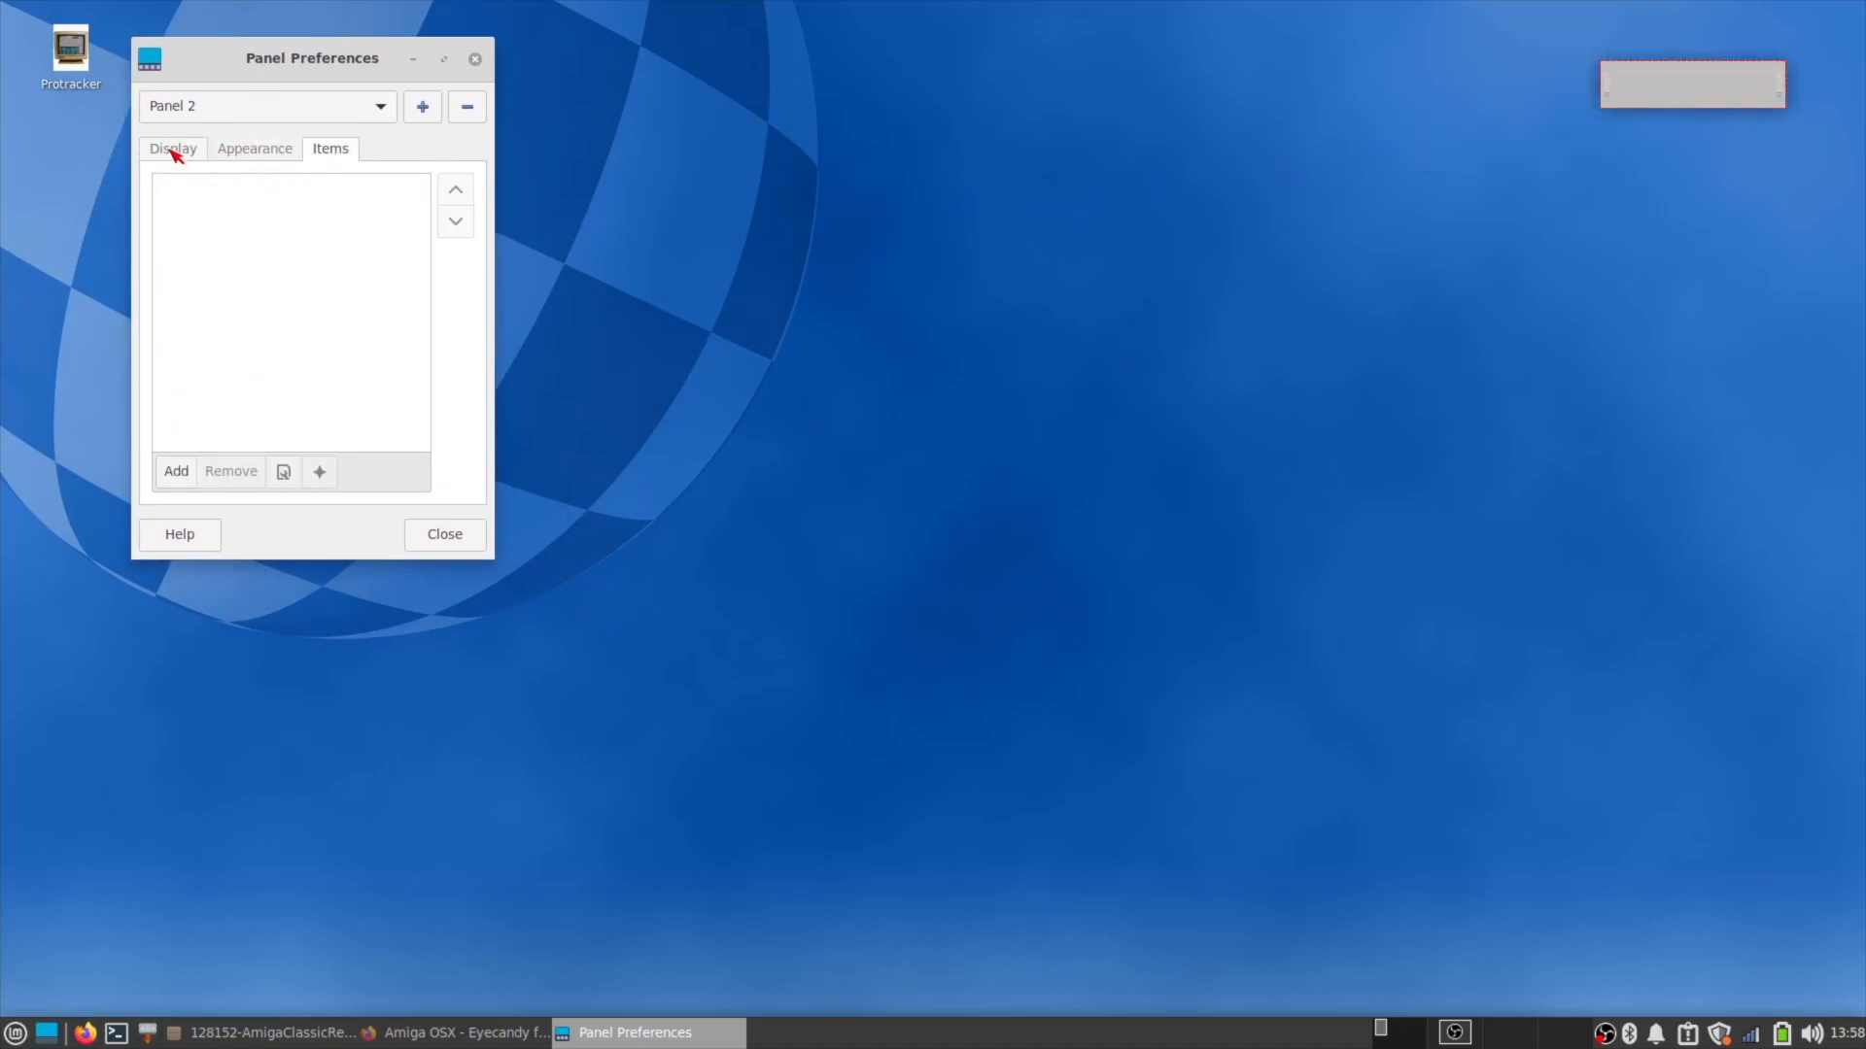
left_click(176, 472)
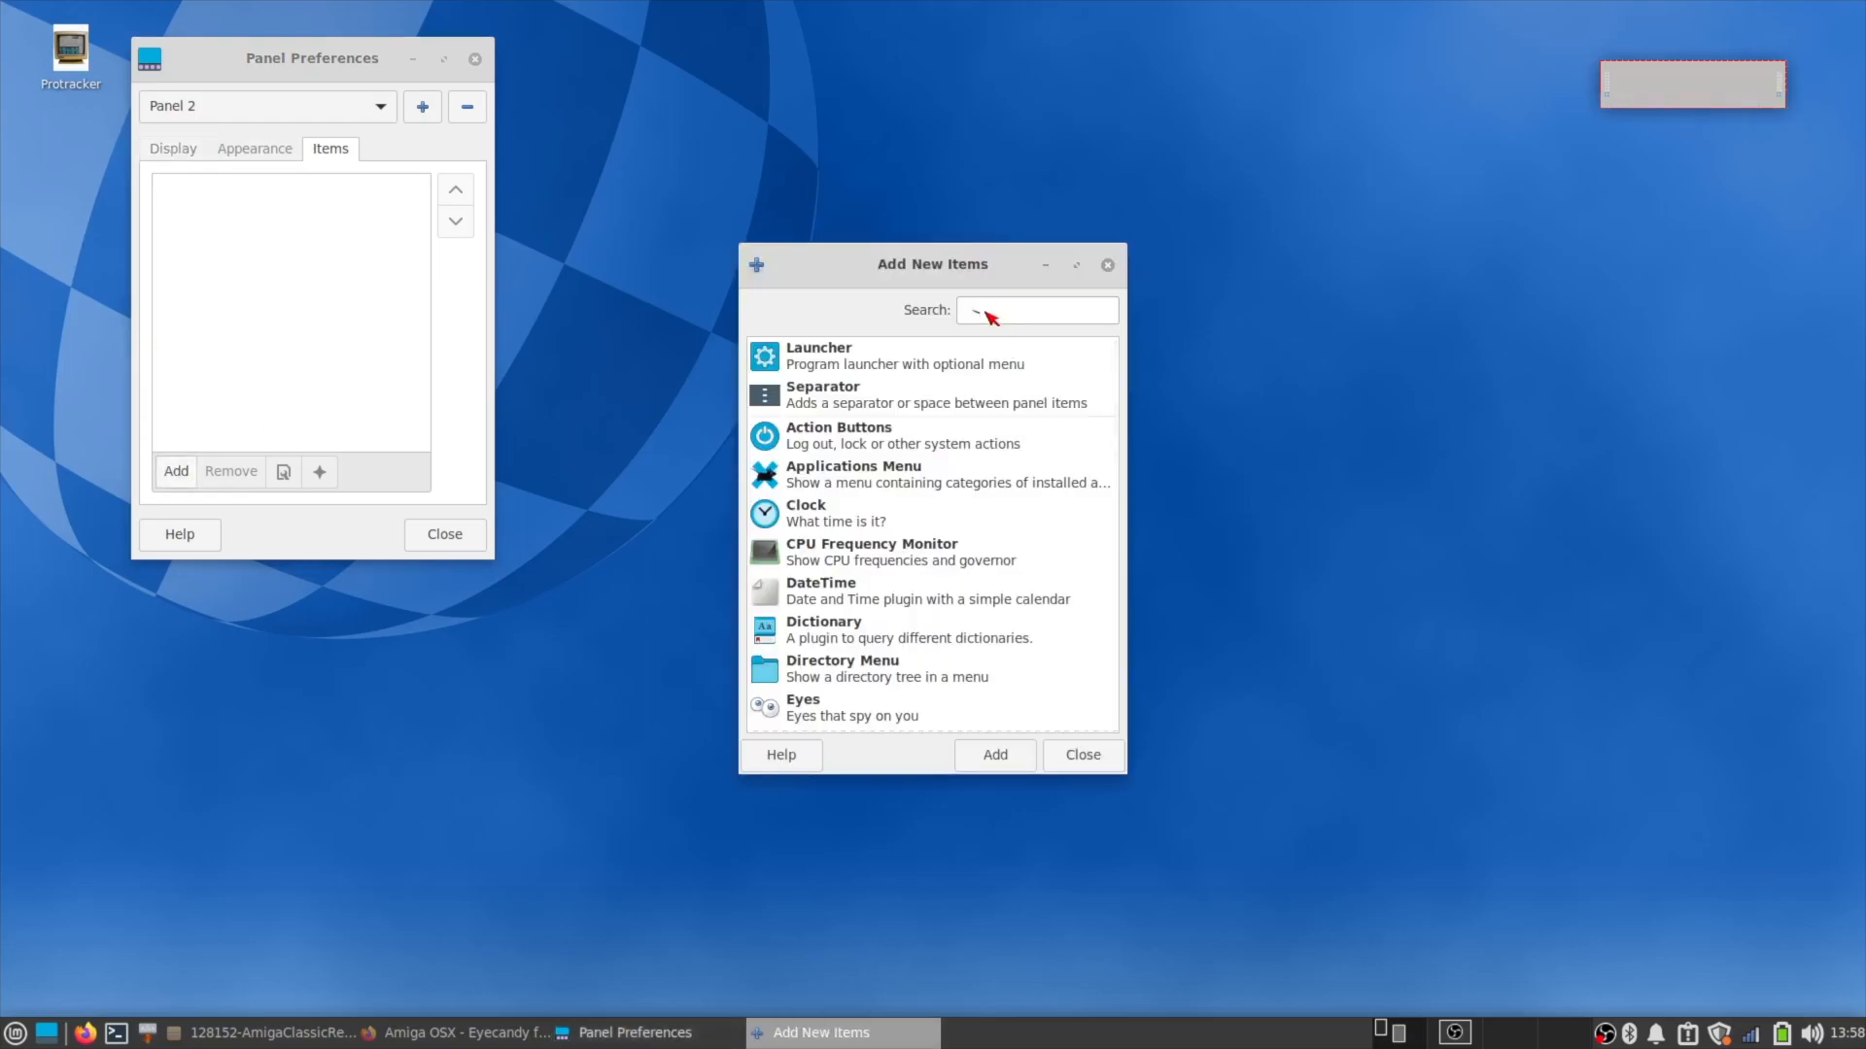
type("terminal")
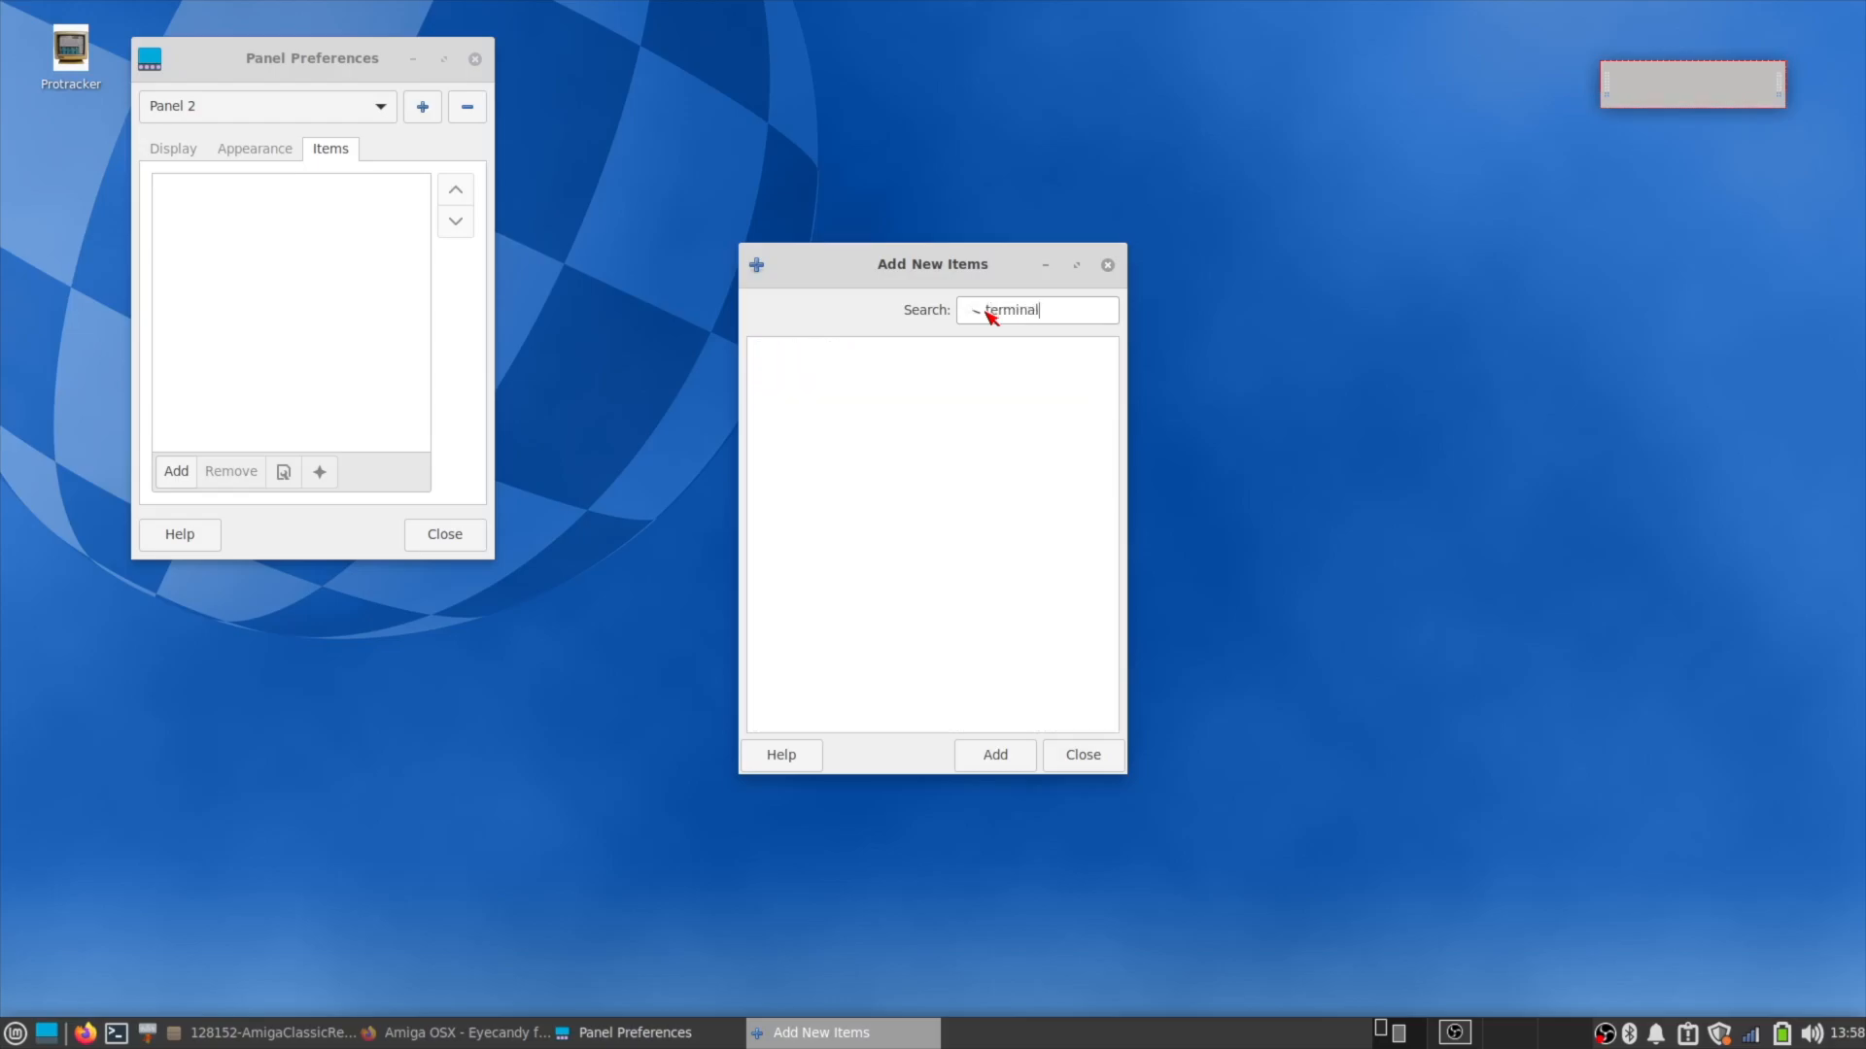
key("BackSpace")
key("BackSpace")
key("BackSpace")
key("BackSpace")
key("BackSpace")
key("BackSpace")
key("BackSpace")
key("BackSpace")
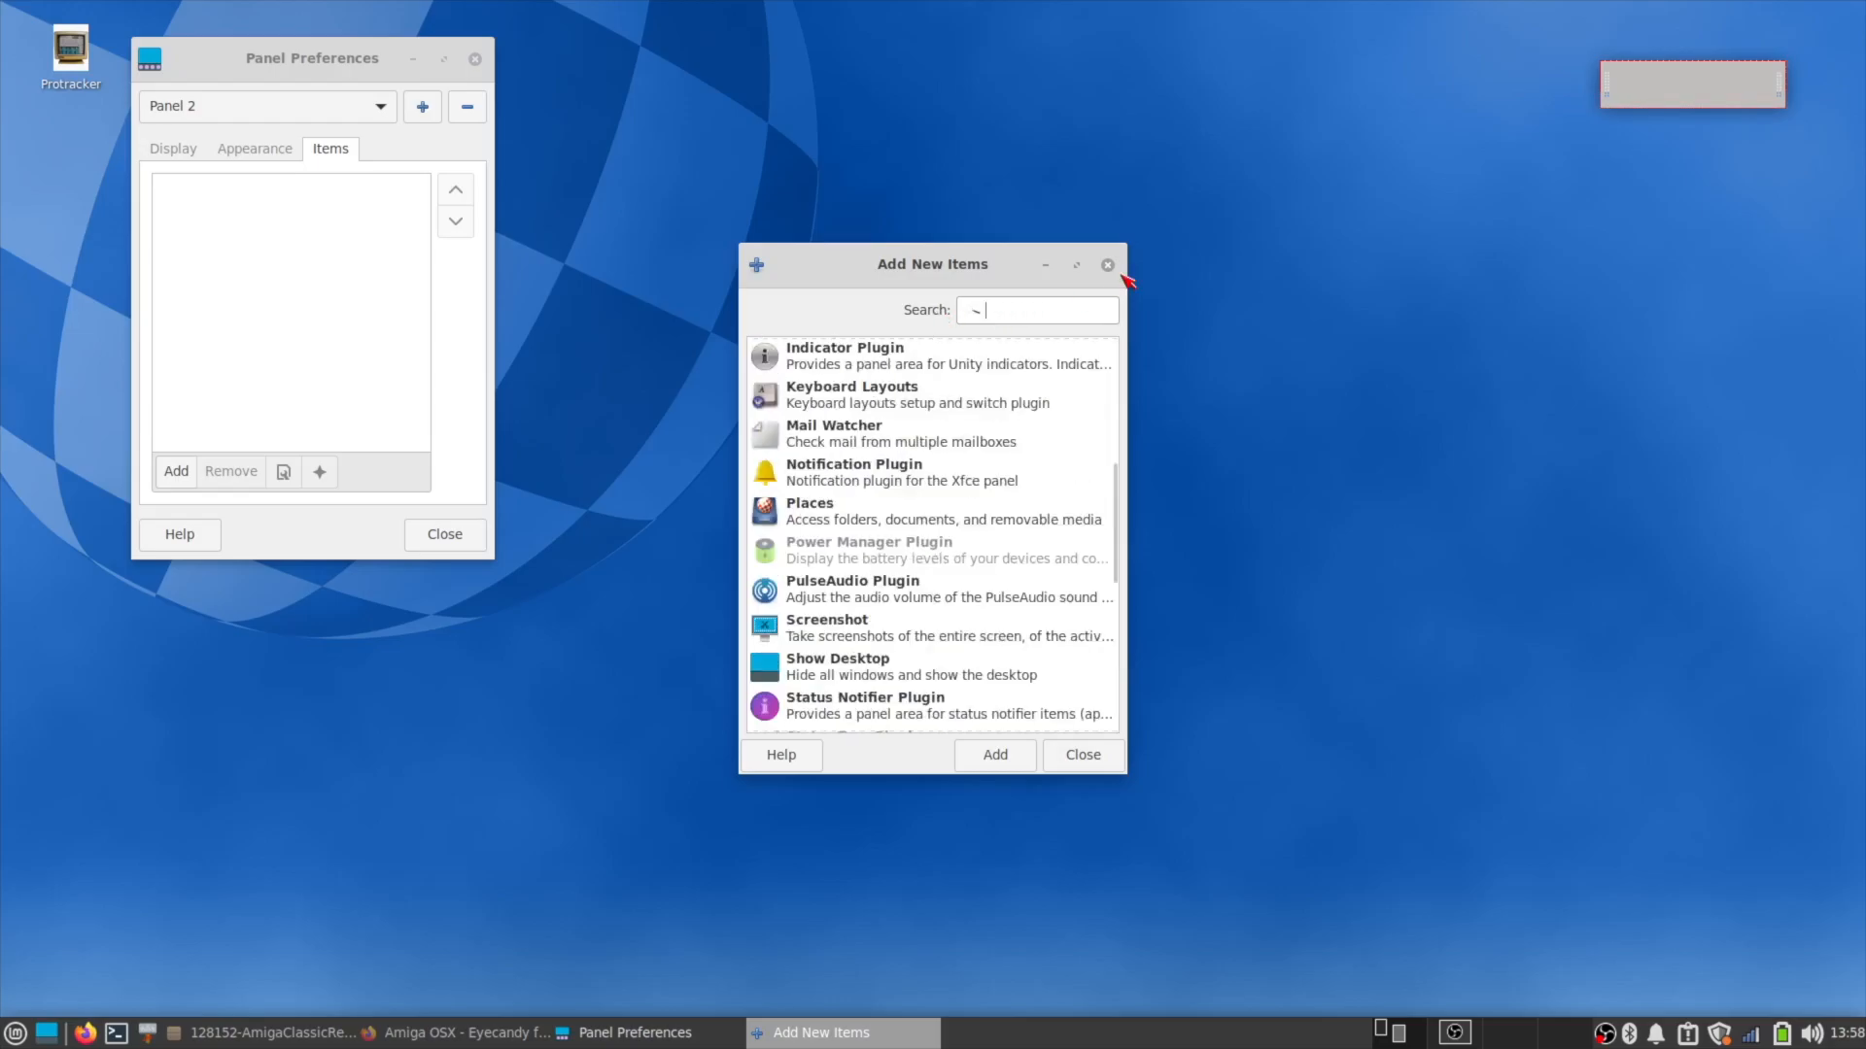
type("xfc")
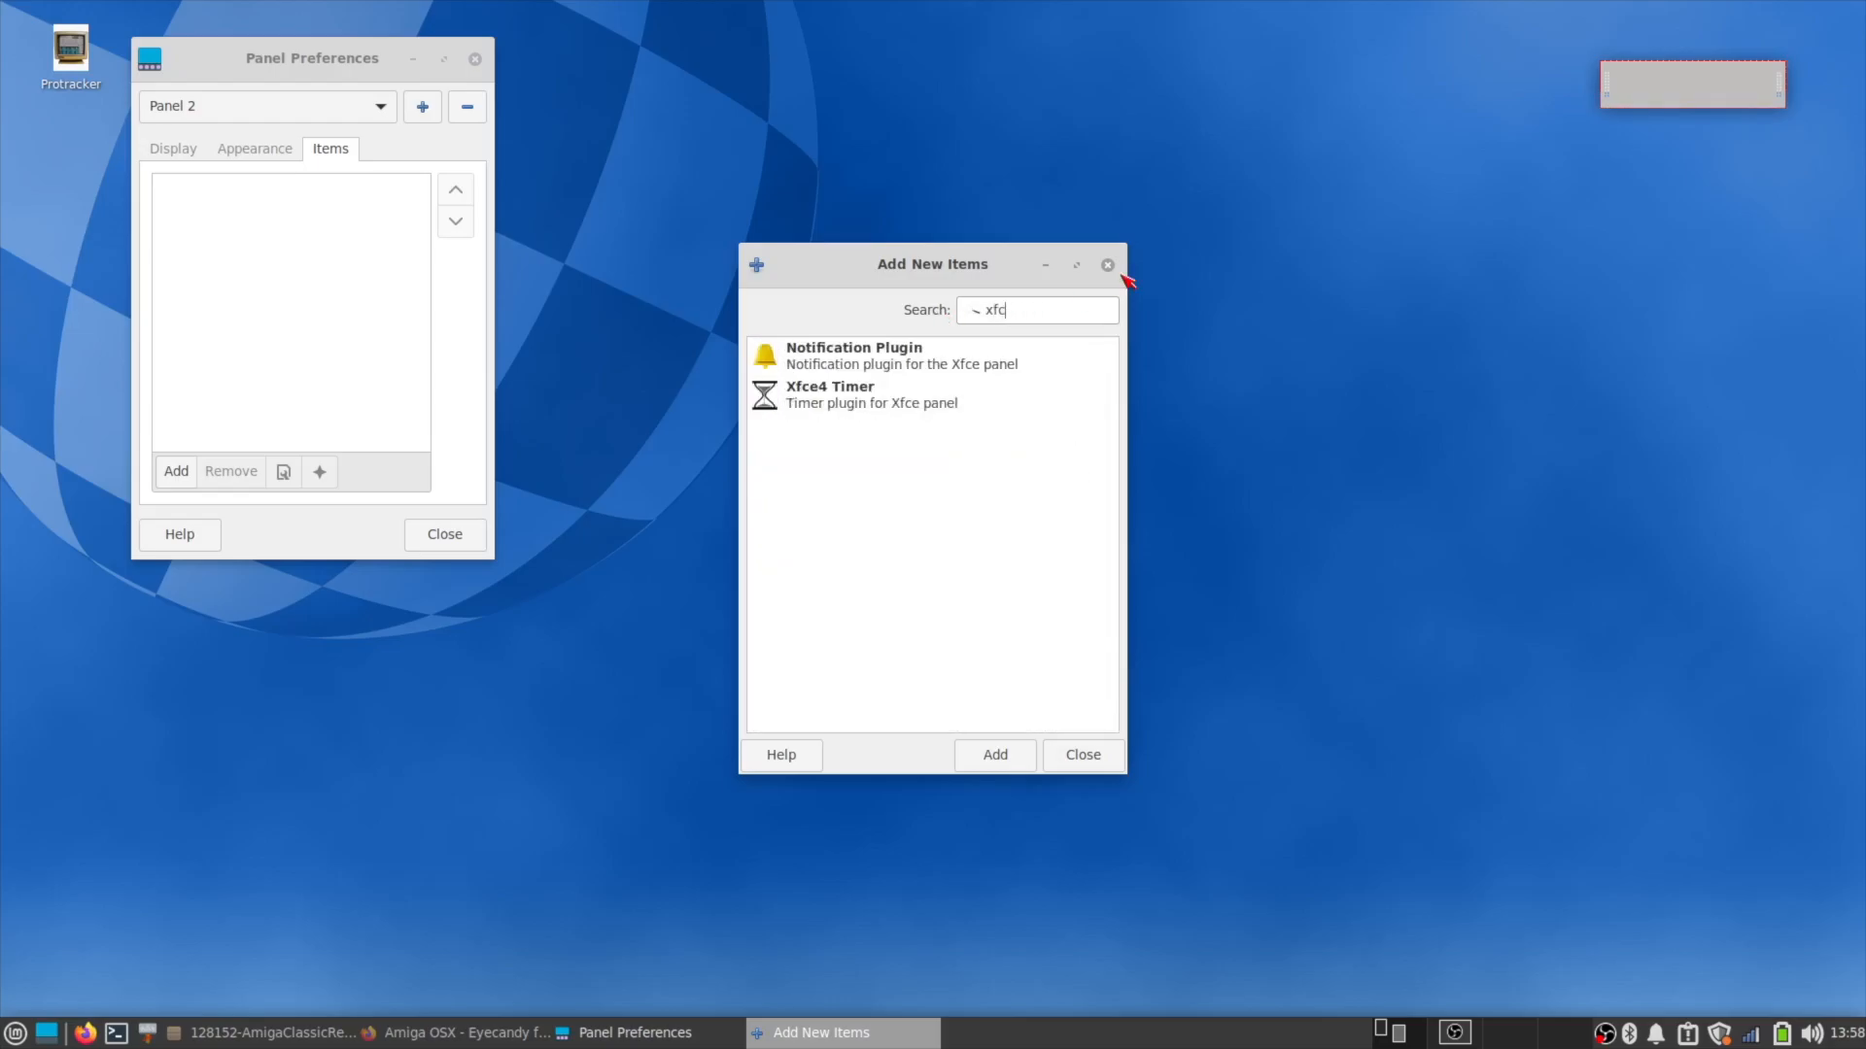
key("BackSpace")
key("BackSpace")
key("BackSpace")
Find the Launcher item by searching for "lau" and add it to Panel 2.
type("lau")
left_click(909, 372)
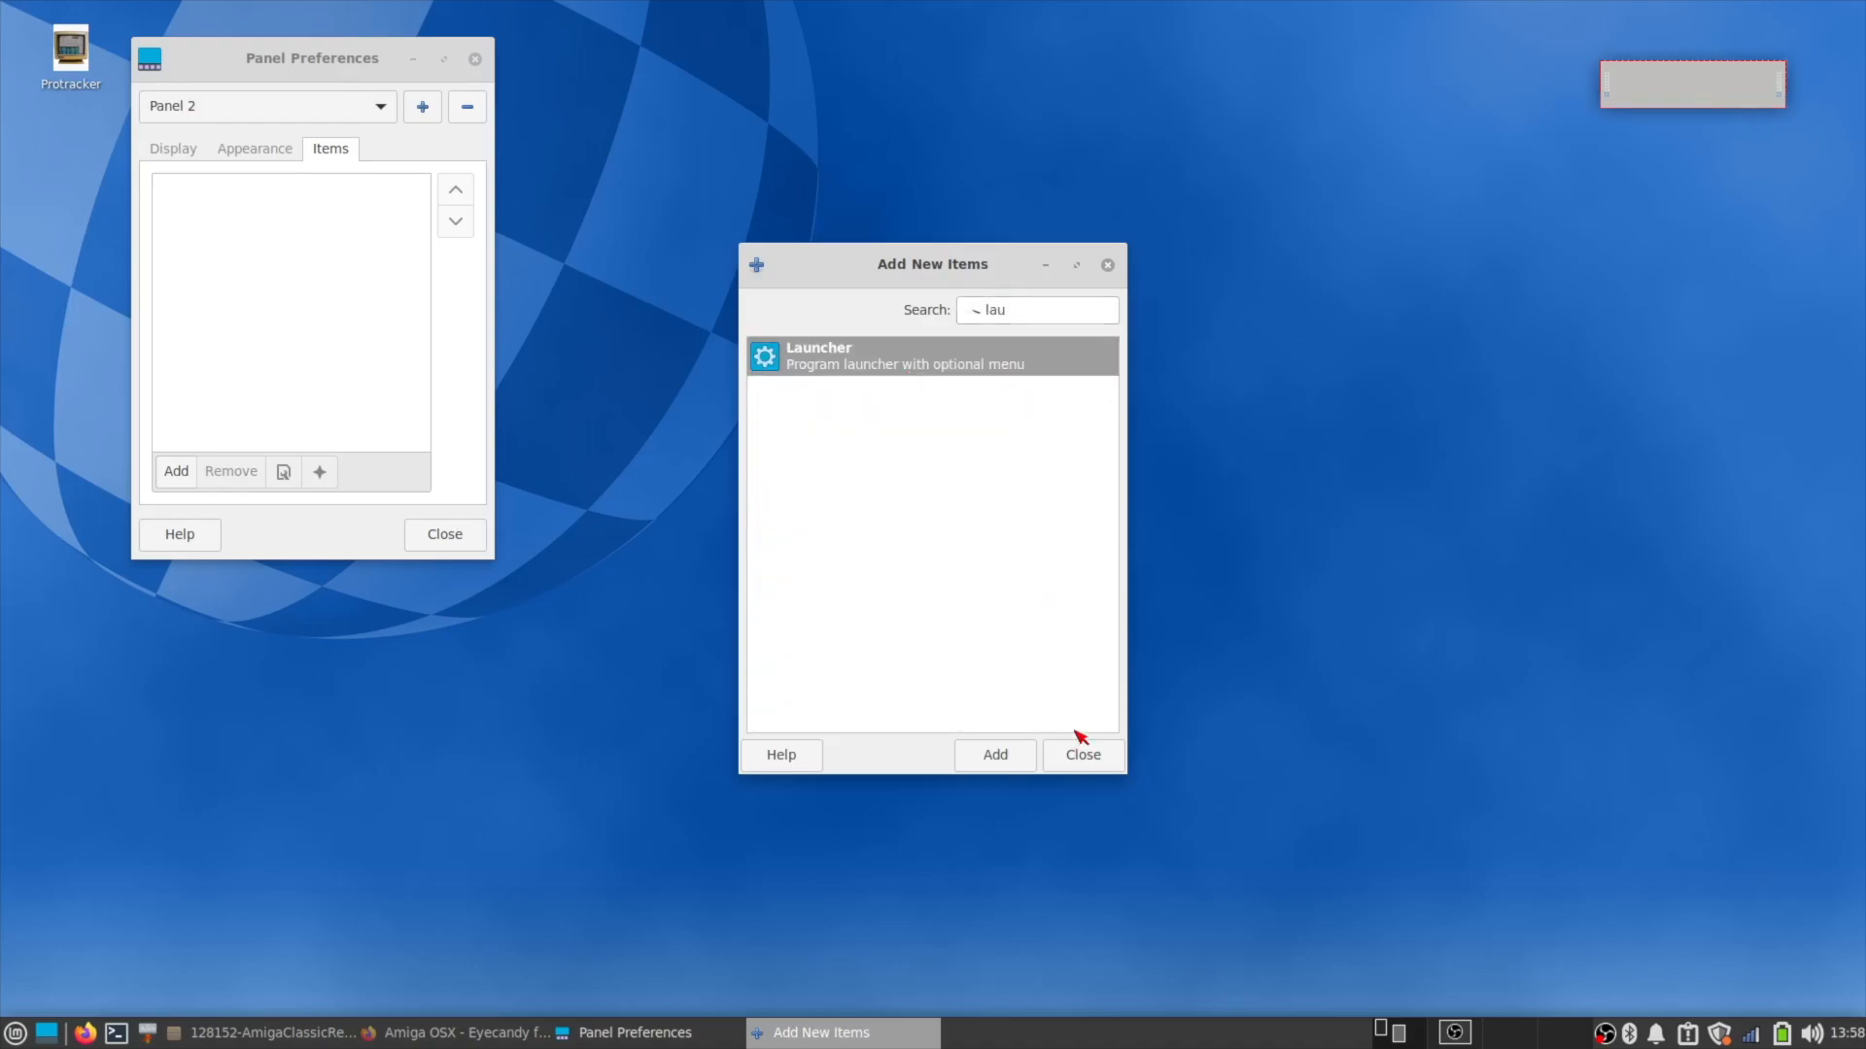
left_click(996, 758)
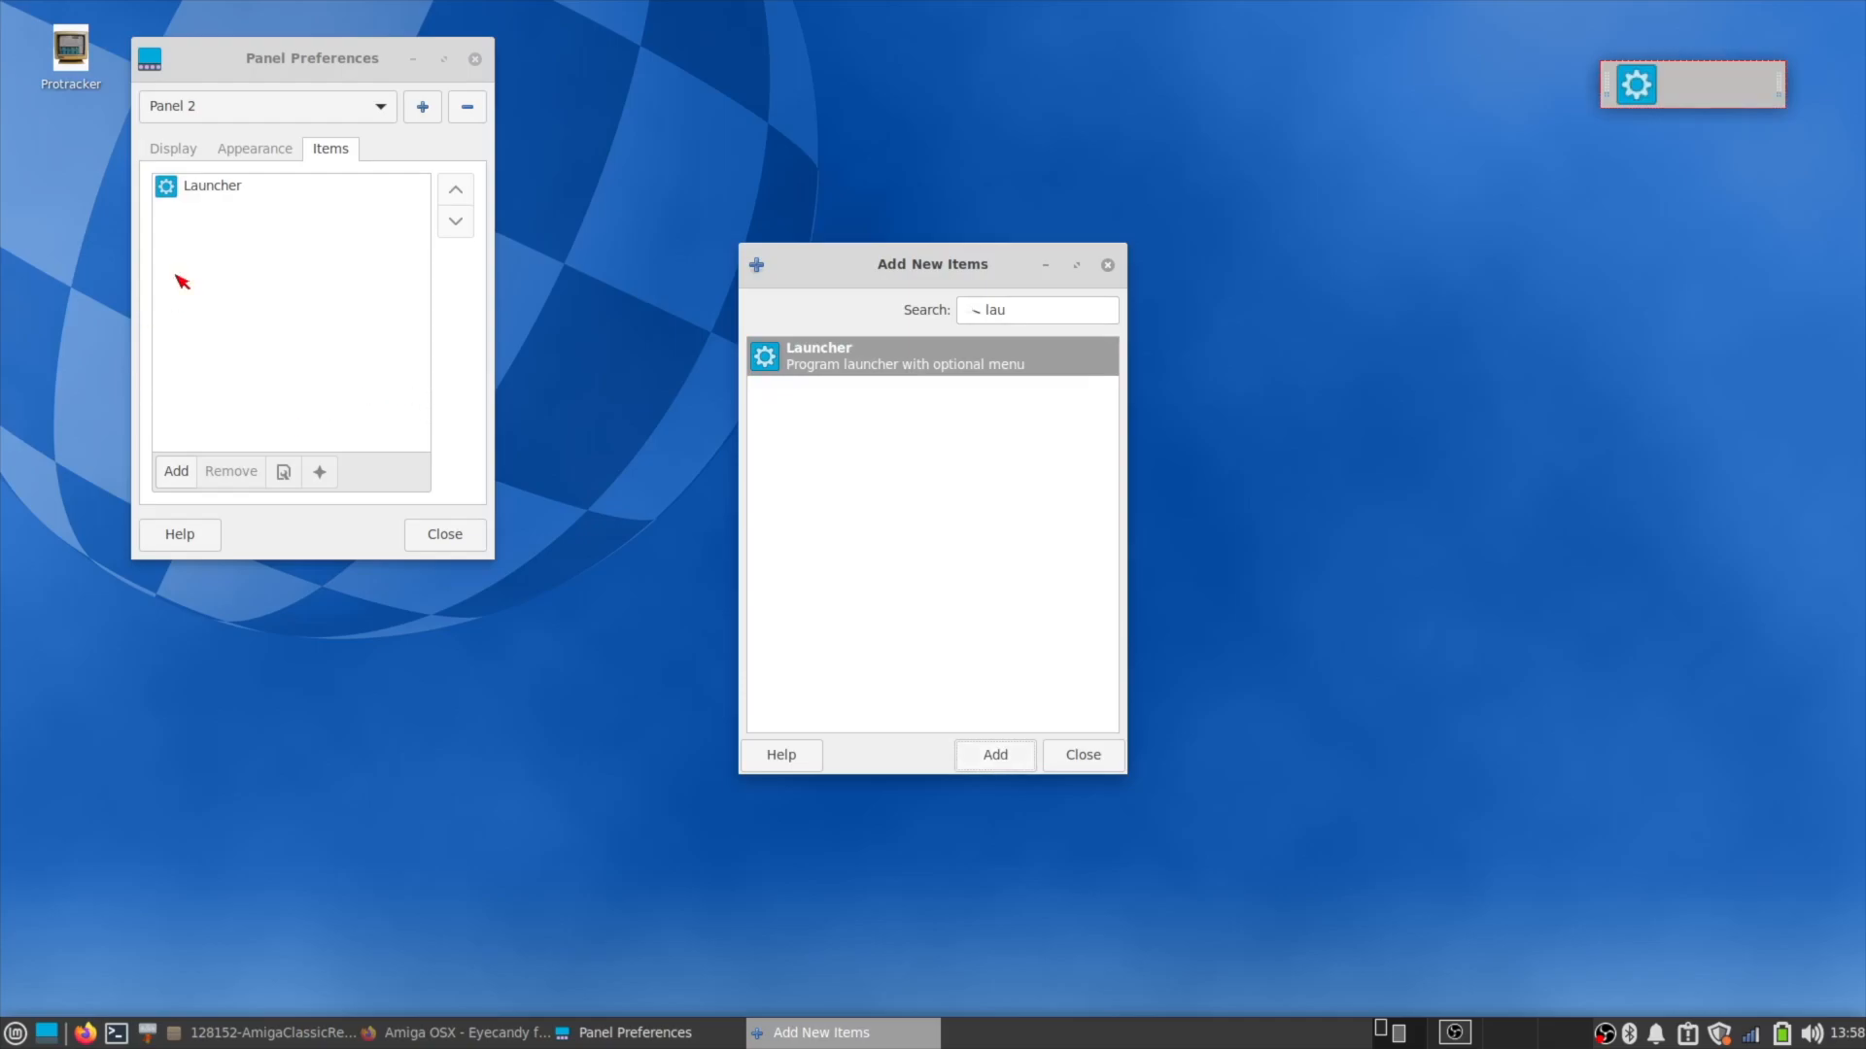
Open the new launcher's properties, search the applications for "xfce" and add Xfce Terminal to the launcher.
double_click(214, 184)
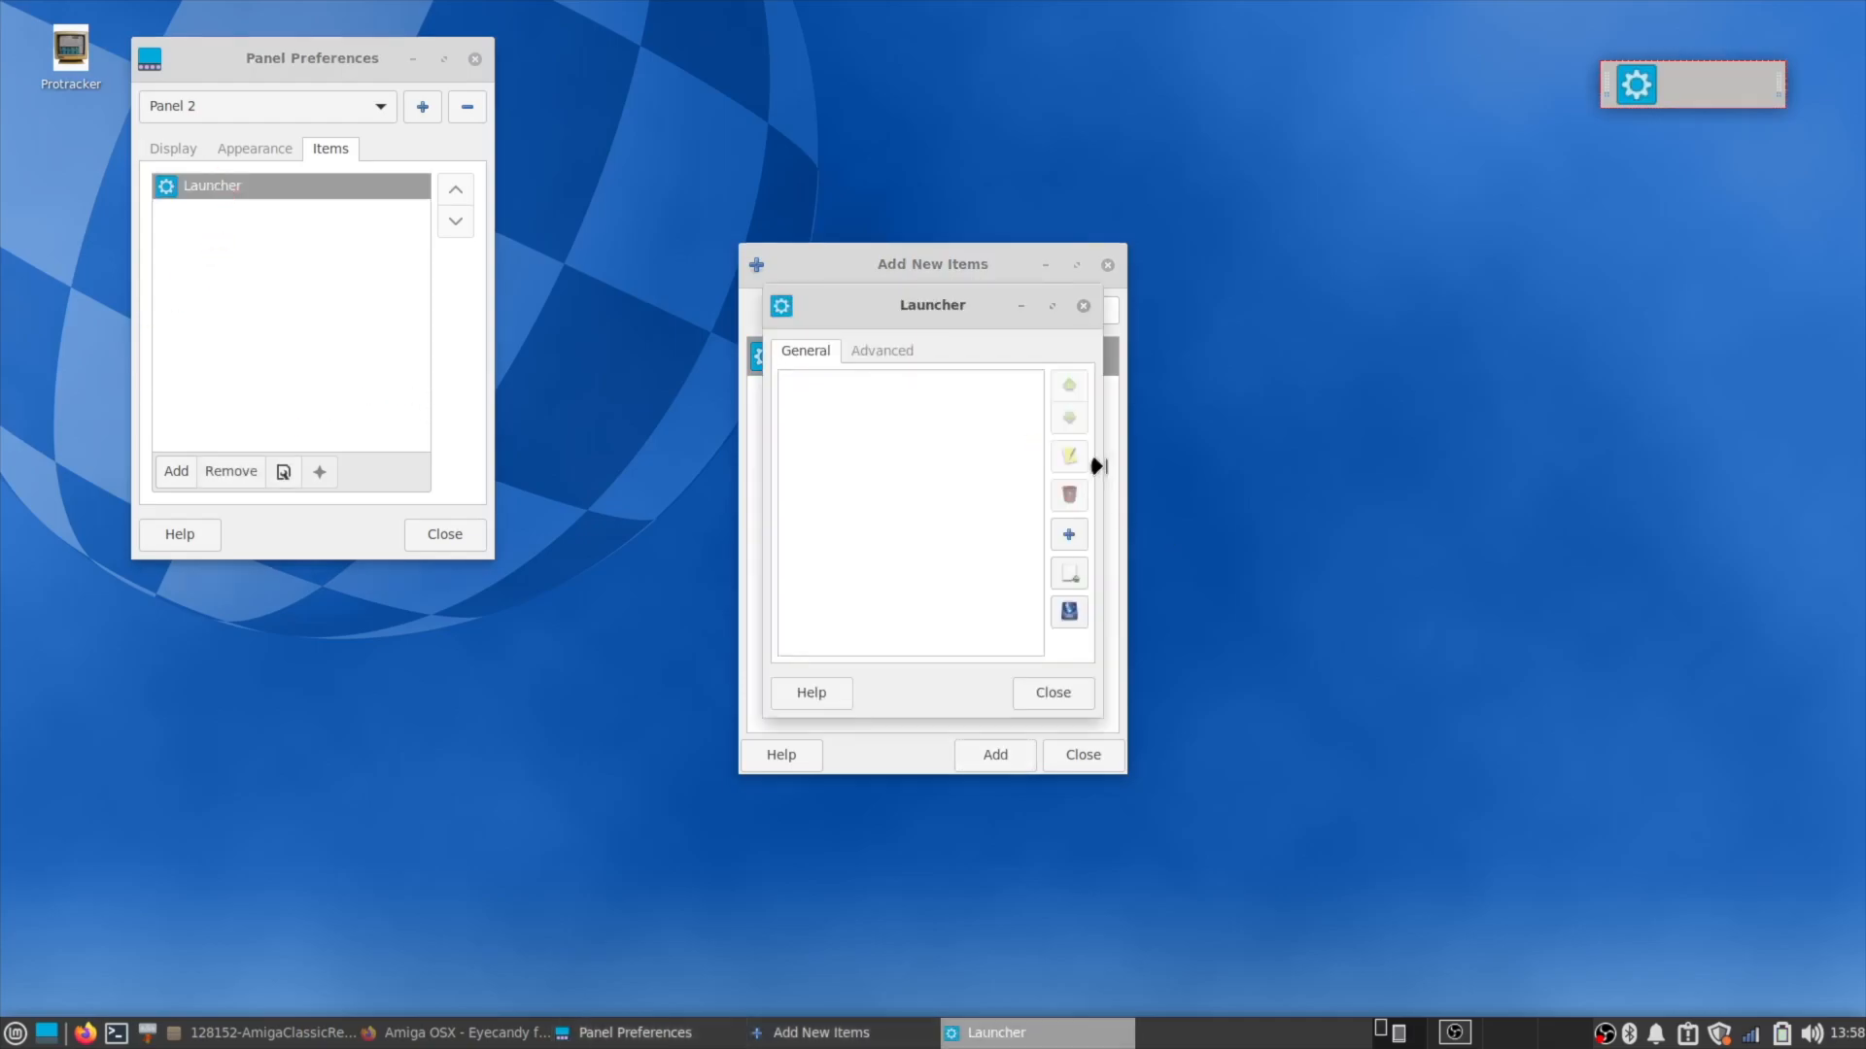
left_click(1069, 535)
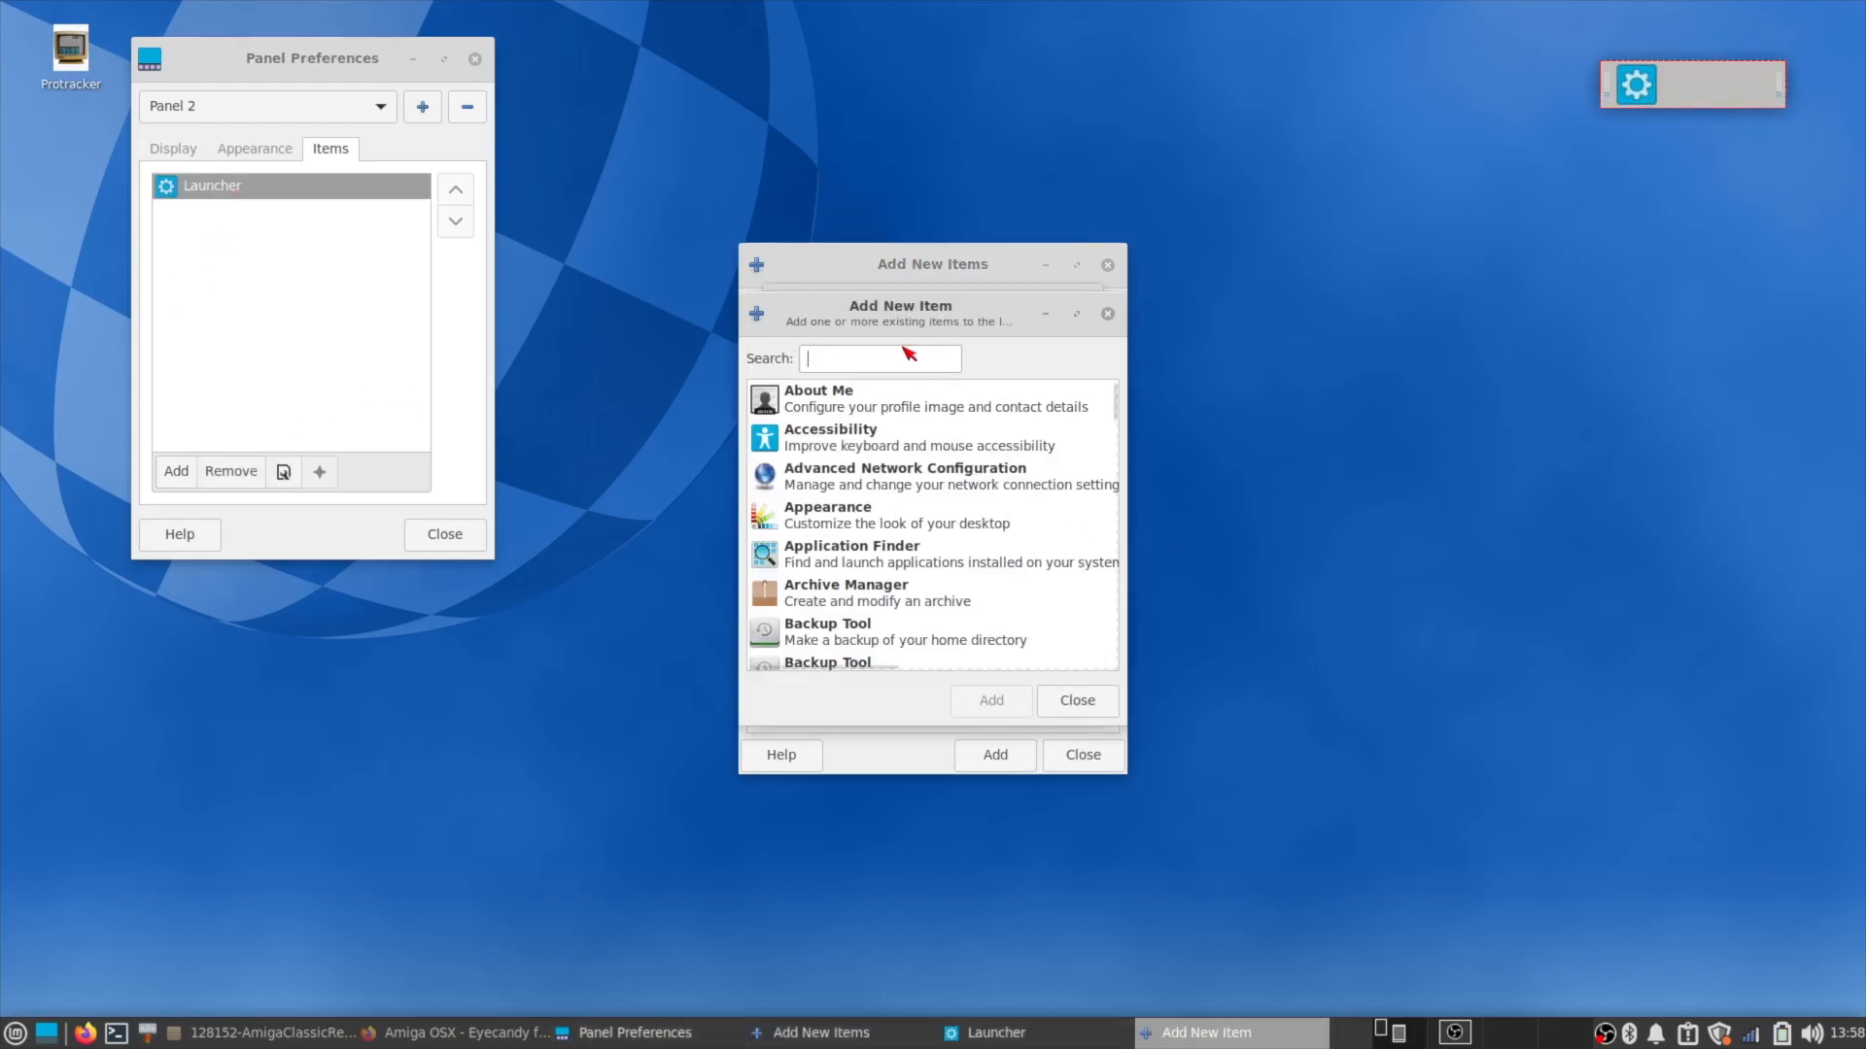
type("xfce")
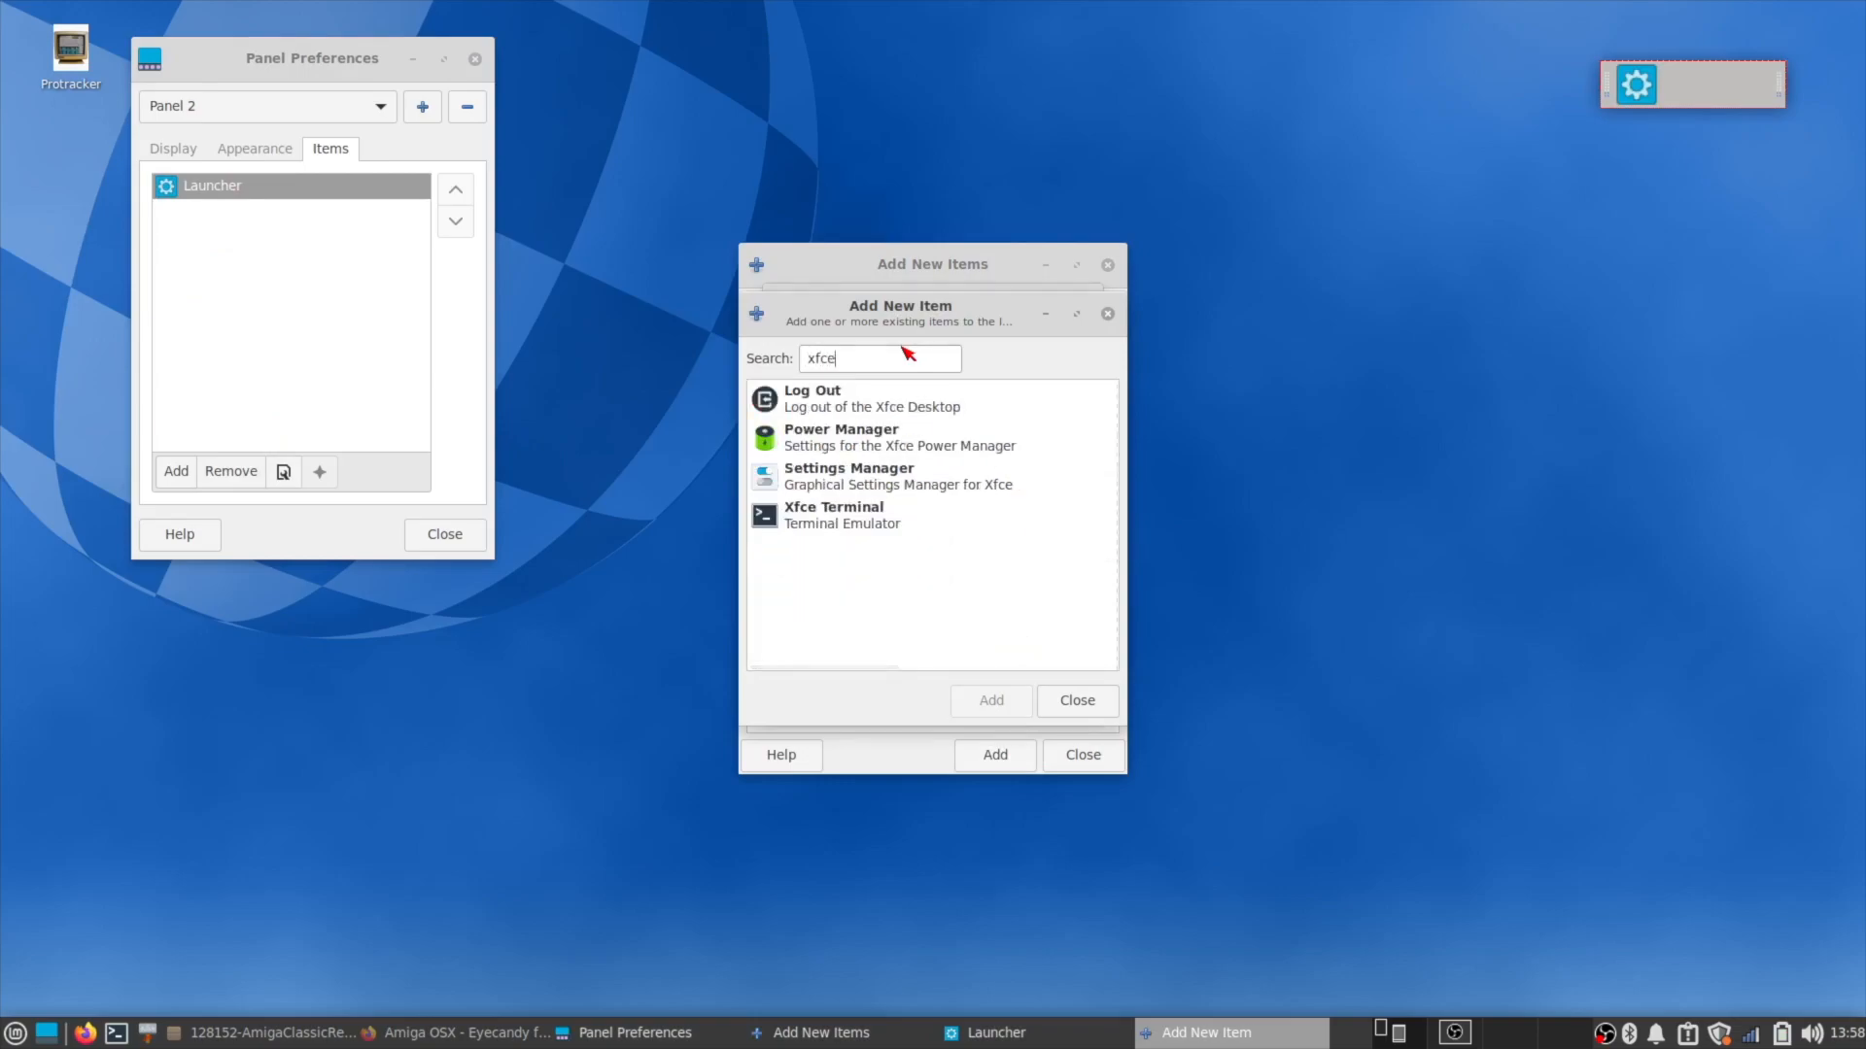
double_click(852, 517)
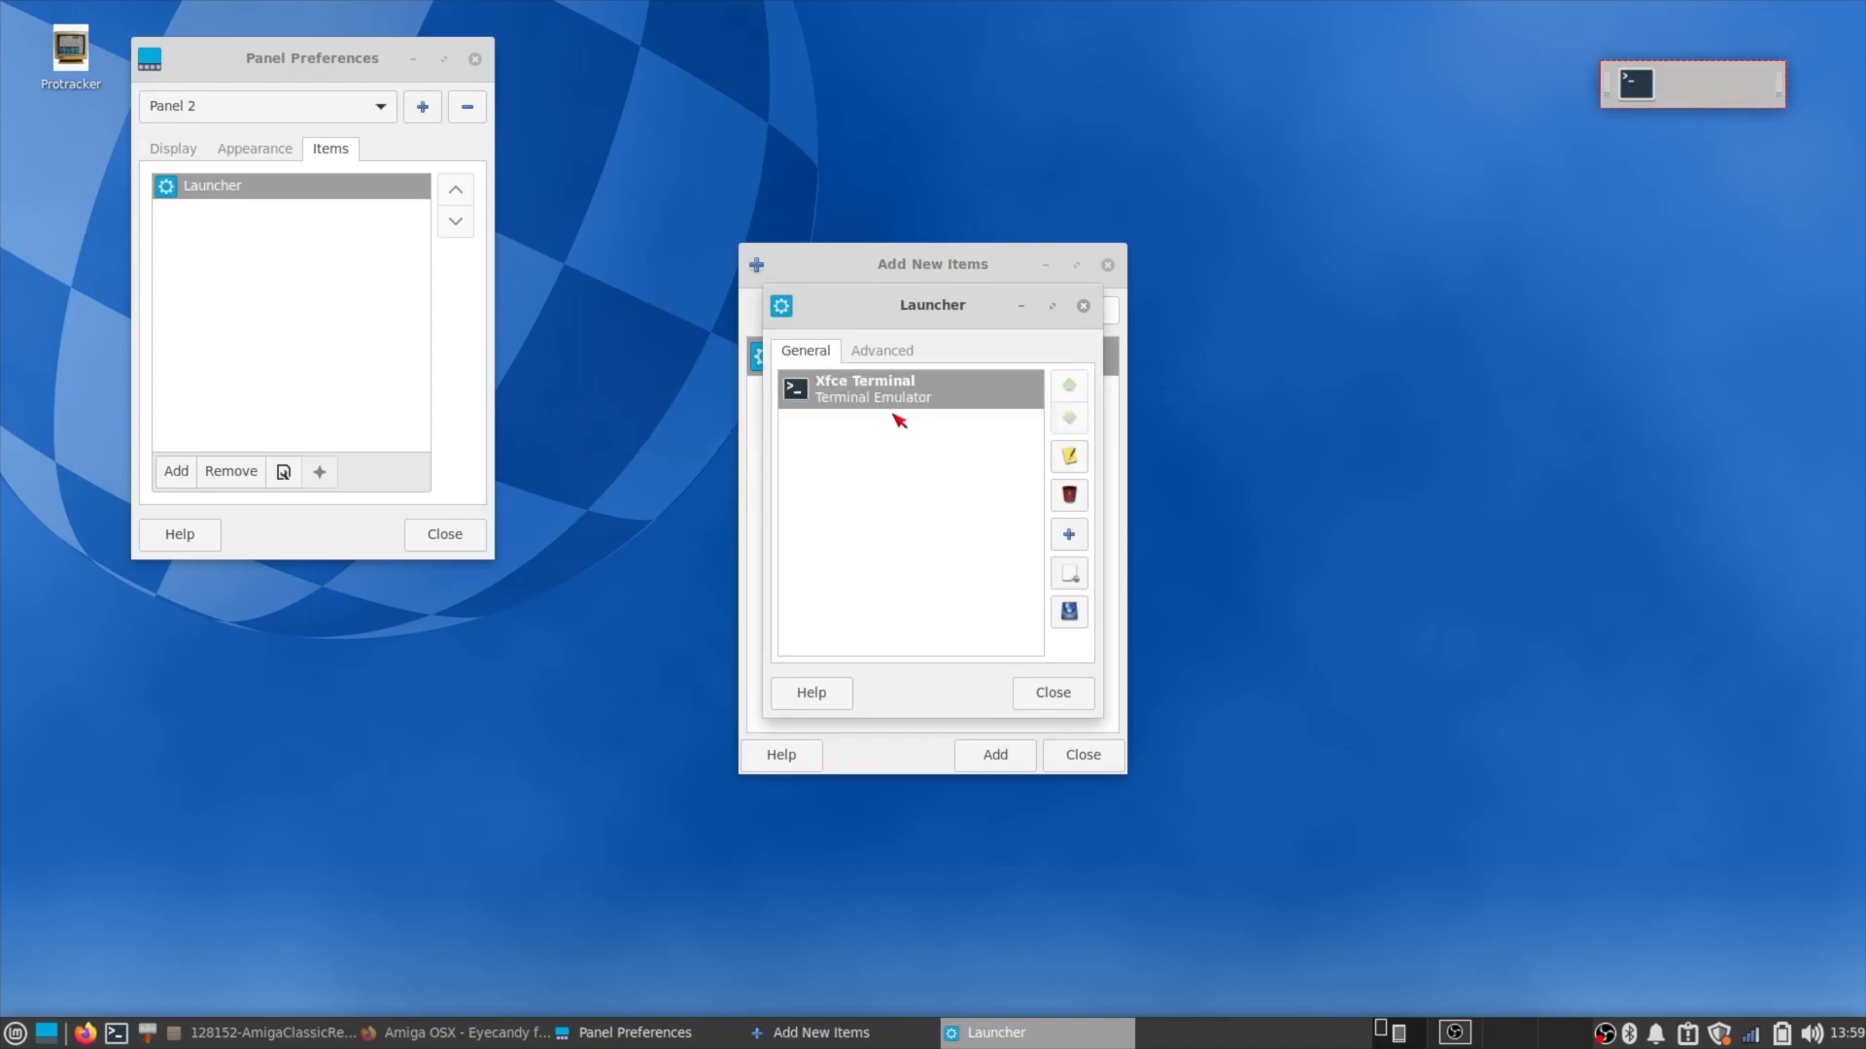
Edit the launcher's Xfce Terminal item and switch its icon selection to Image Files.
right_click(825, 392)
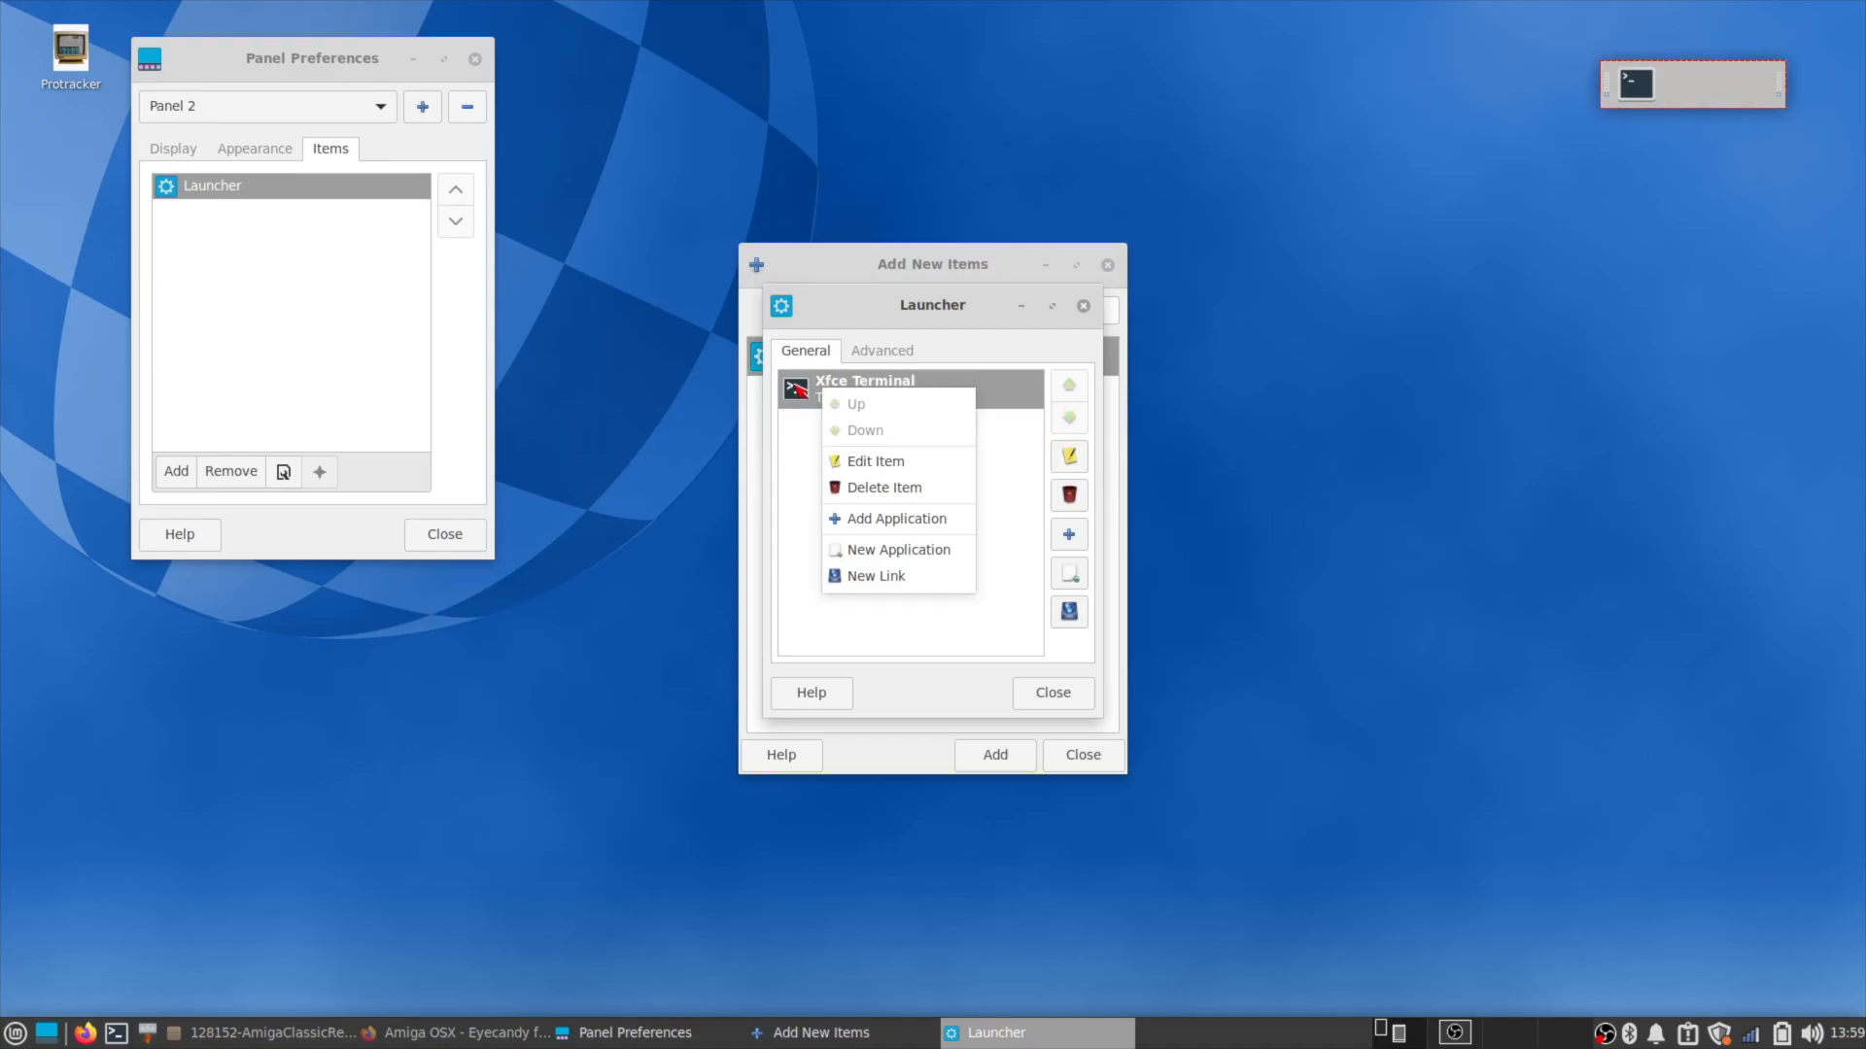
left_click(913, 473)
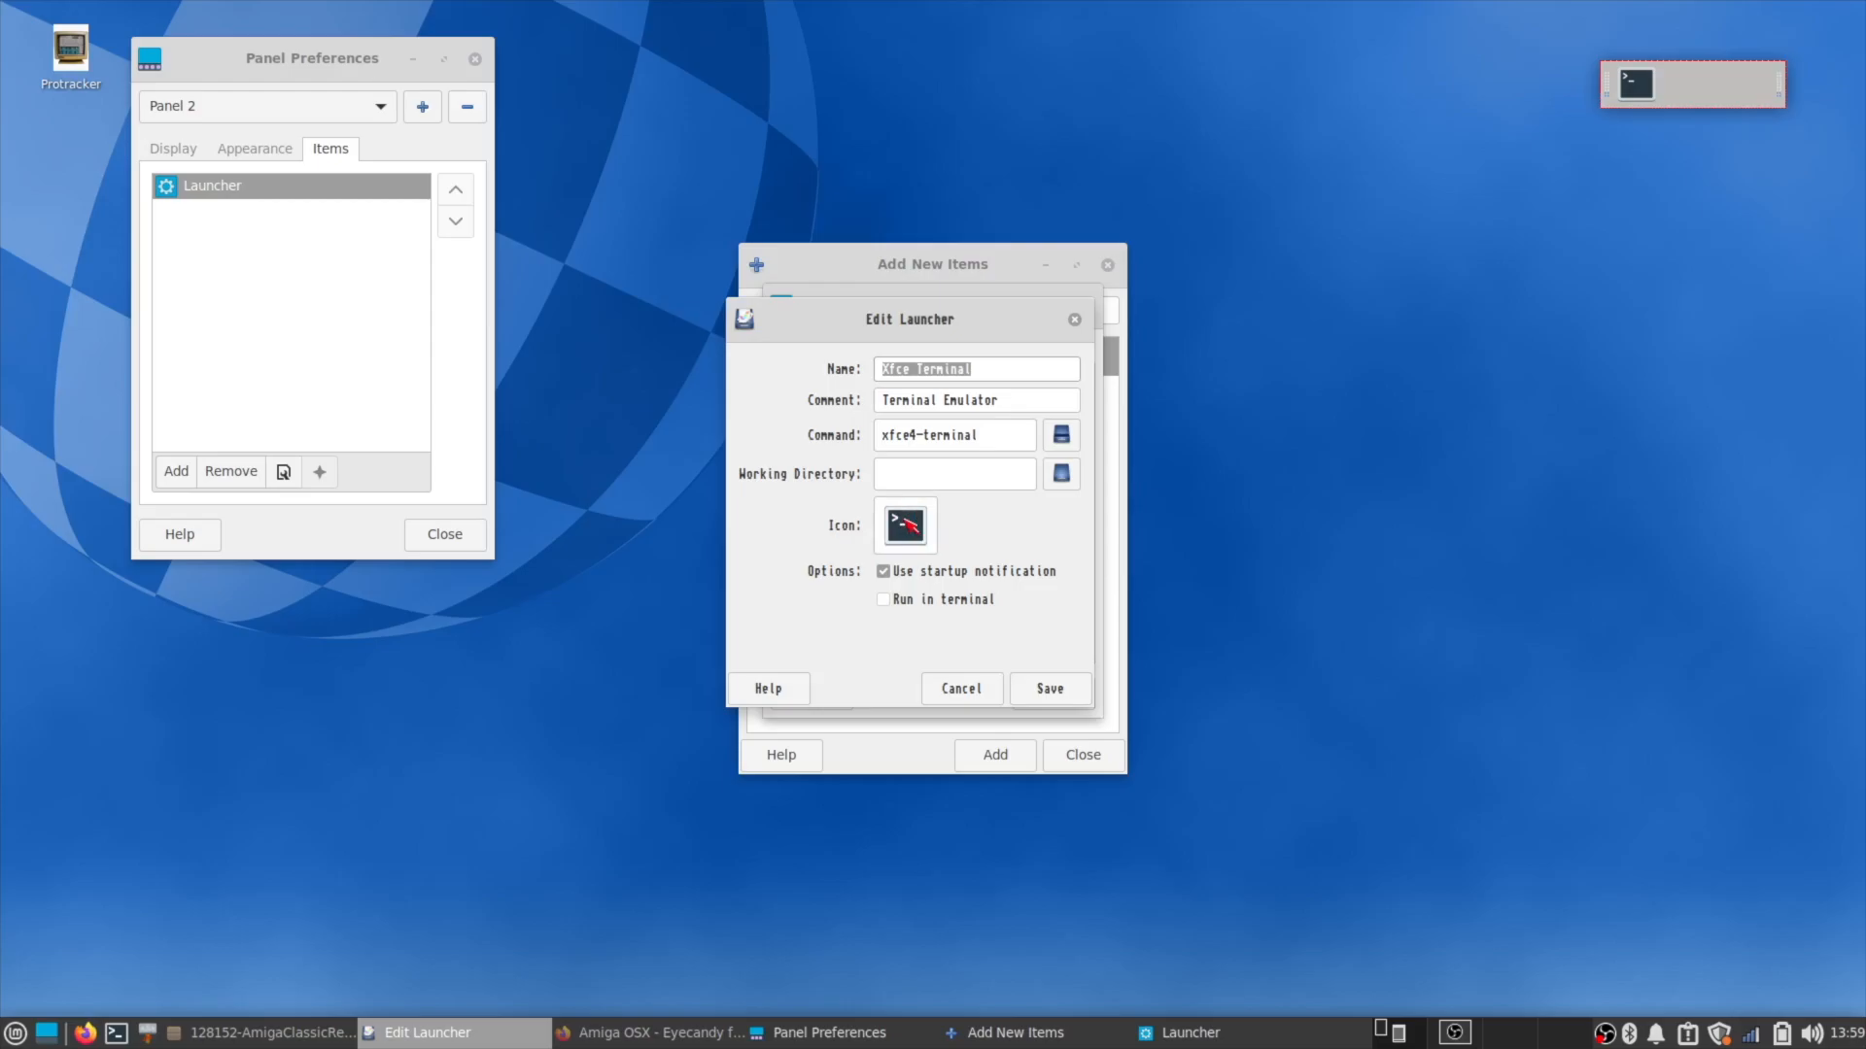
left_click(899, 520)
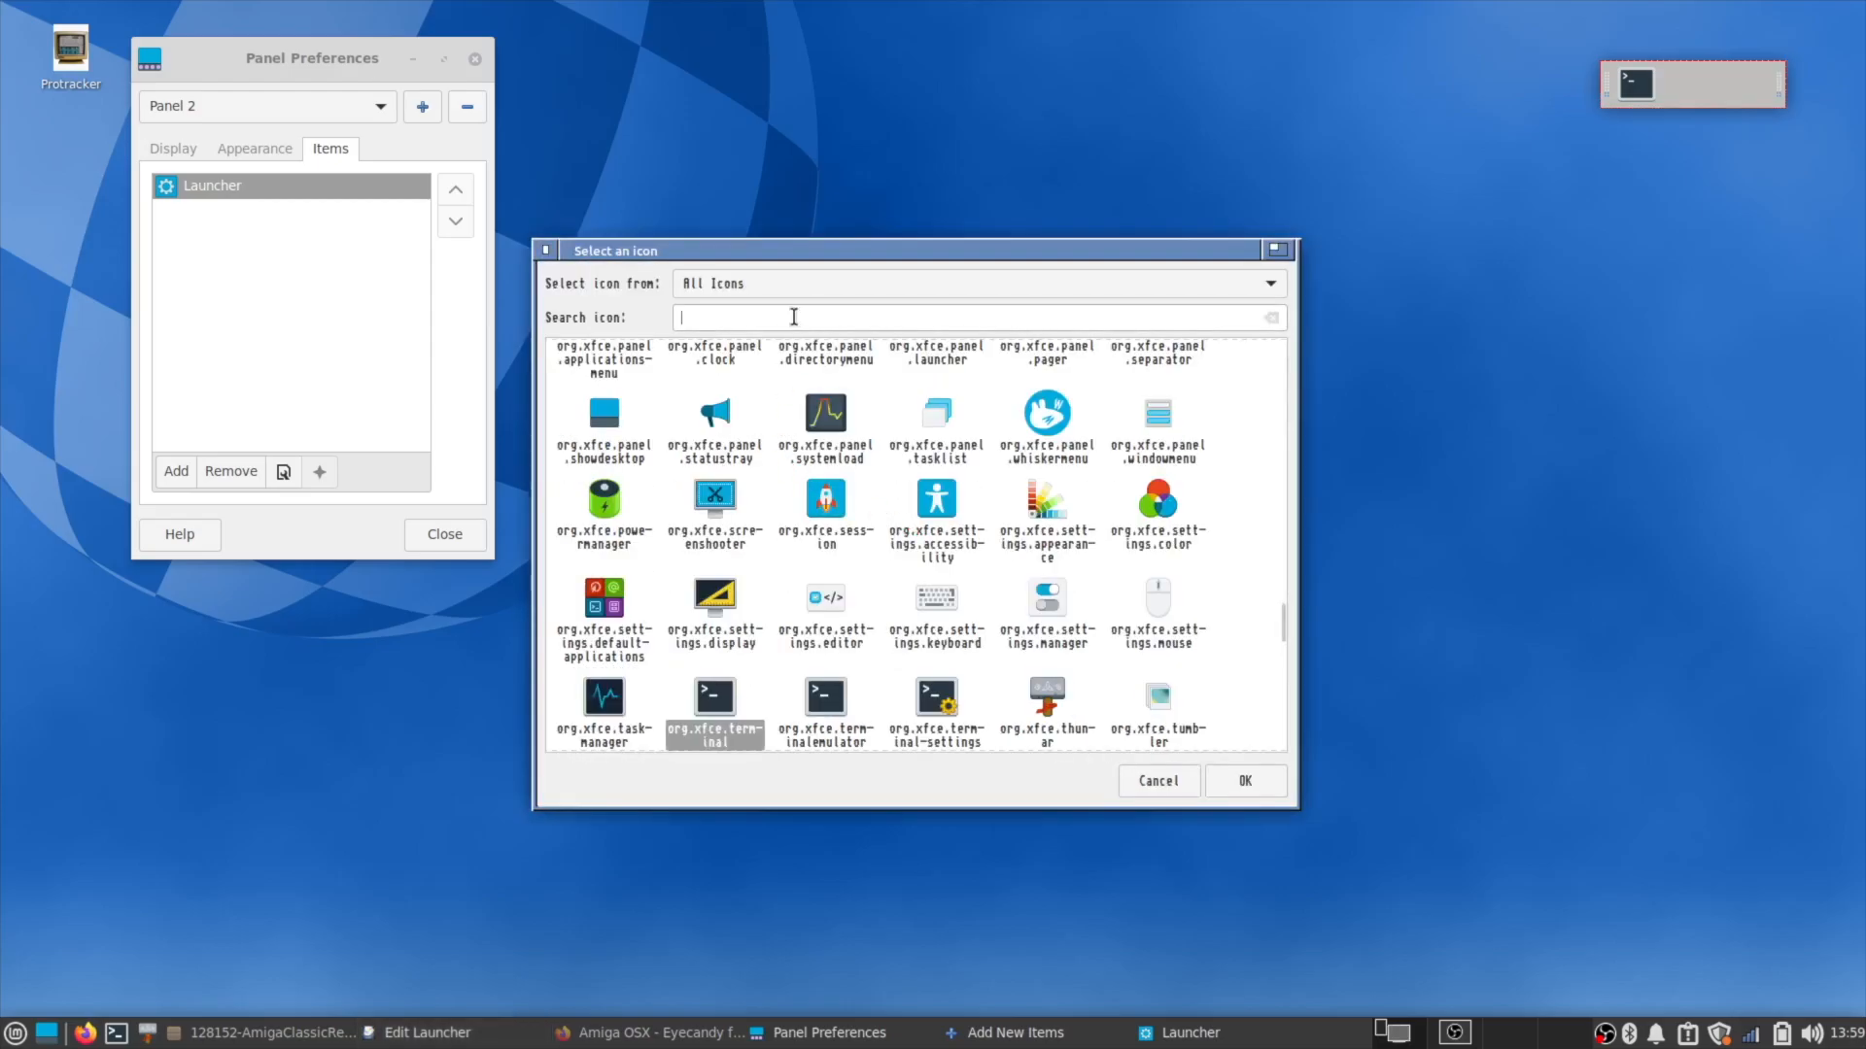
left_click(746, 286)
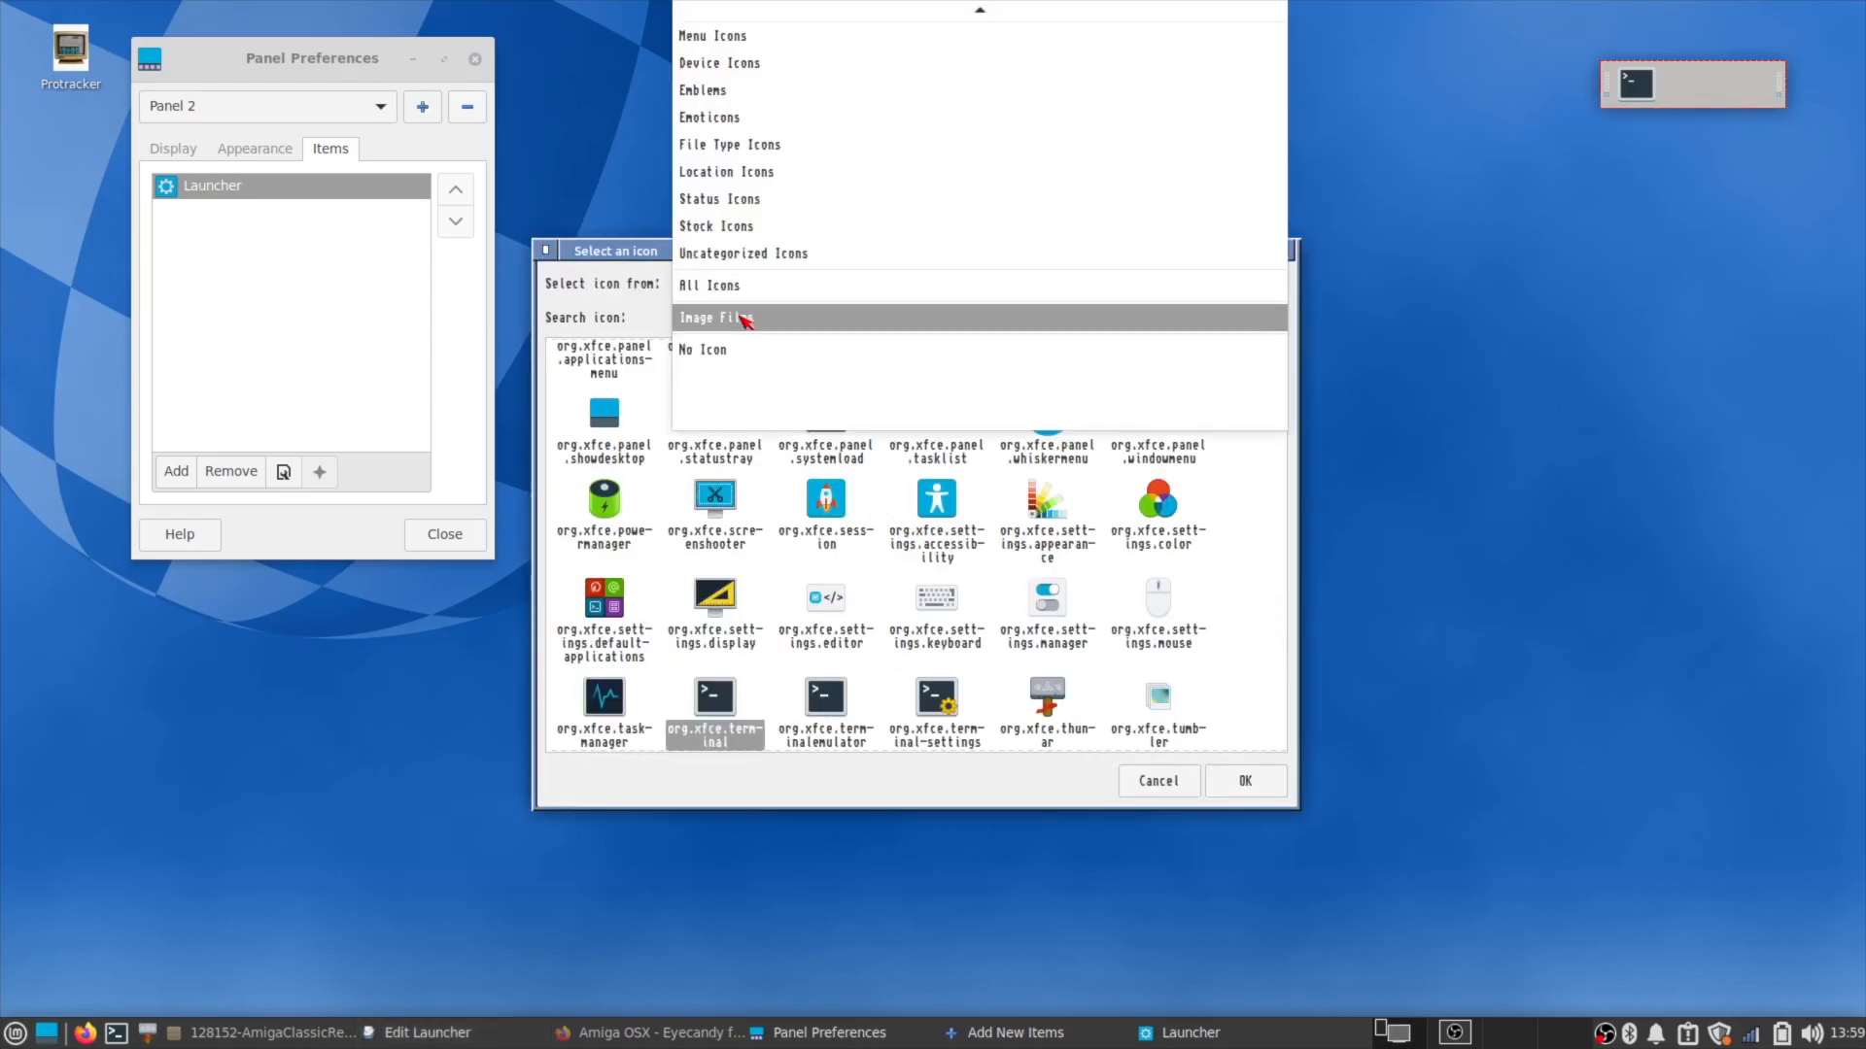
left_click(745, 319)
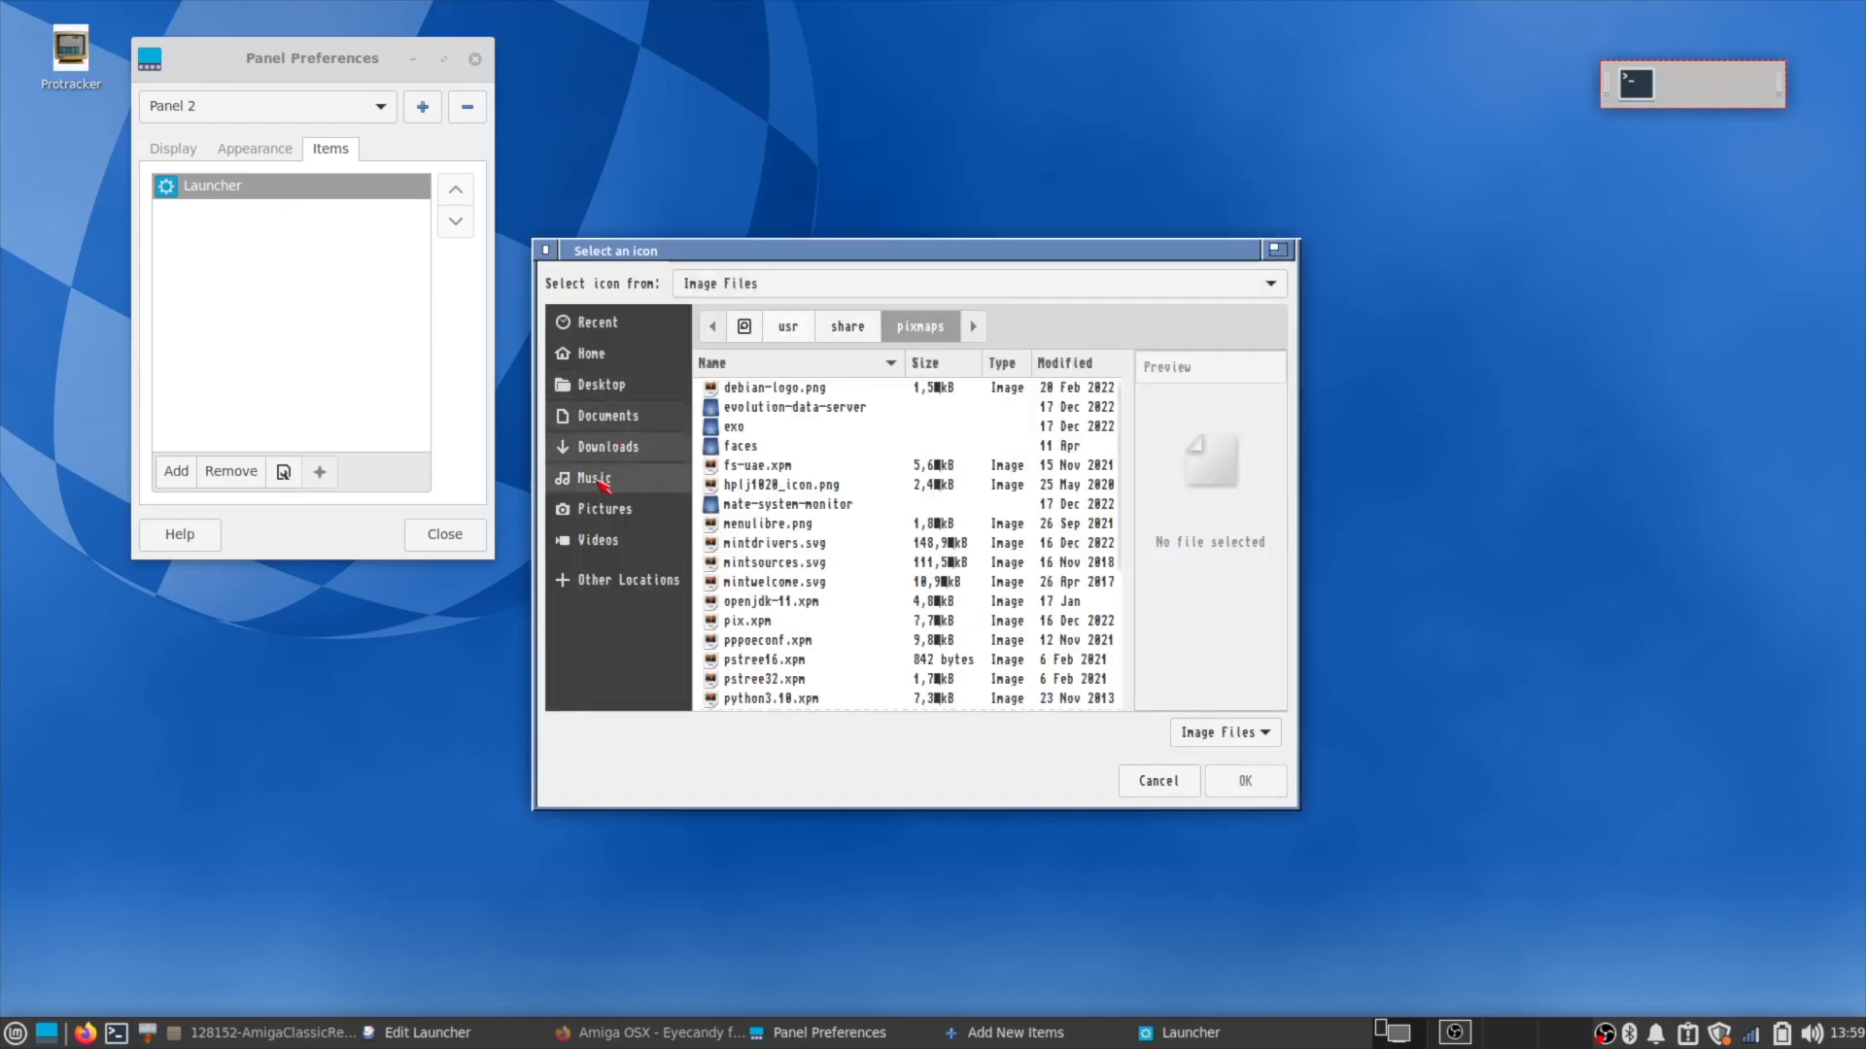
Choose utilities-terminal.svg from Pictures > Tweak's Amiga Icons Alpha > apps > 64 as the icon, save the item and close the launcher properties.
left_click(612, 507)
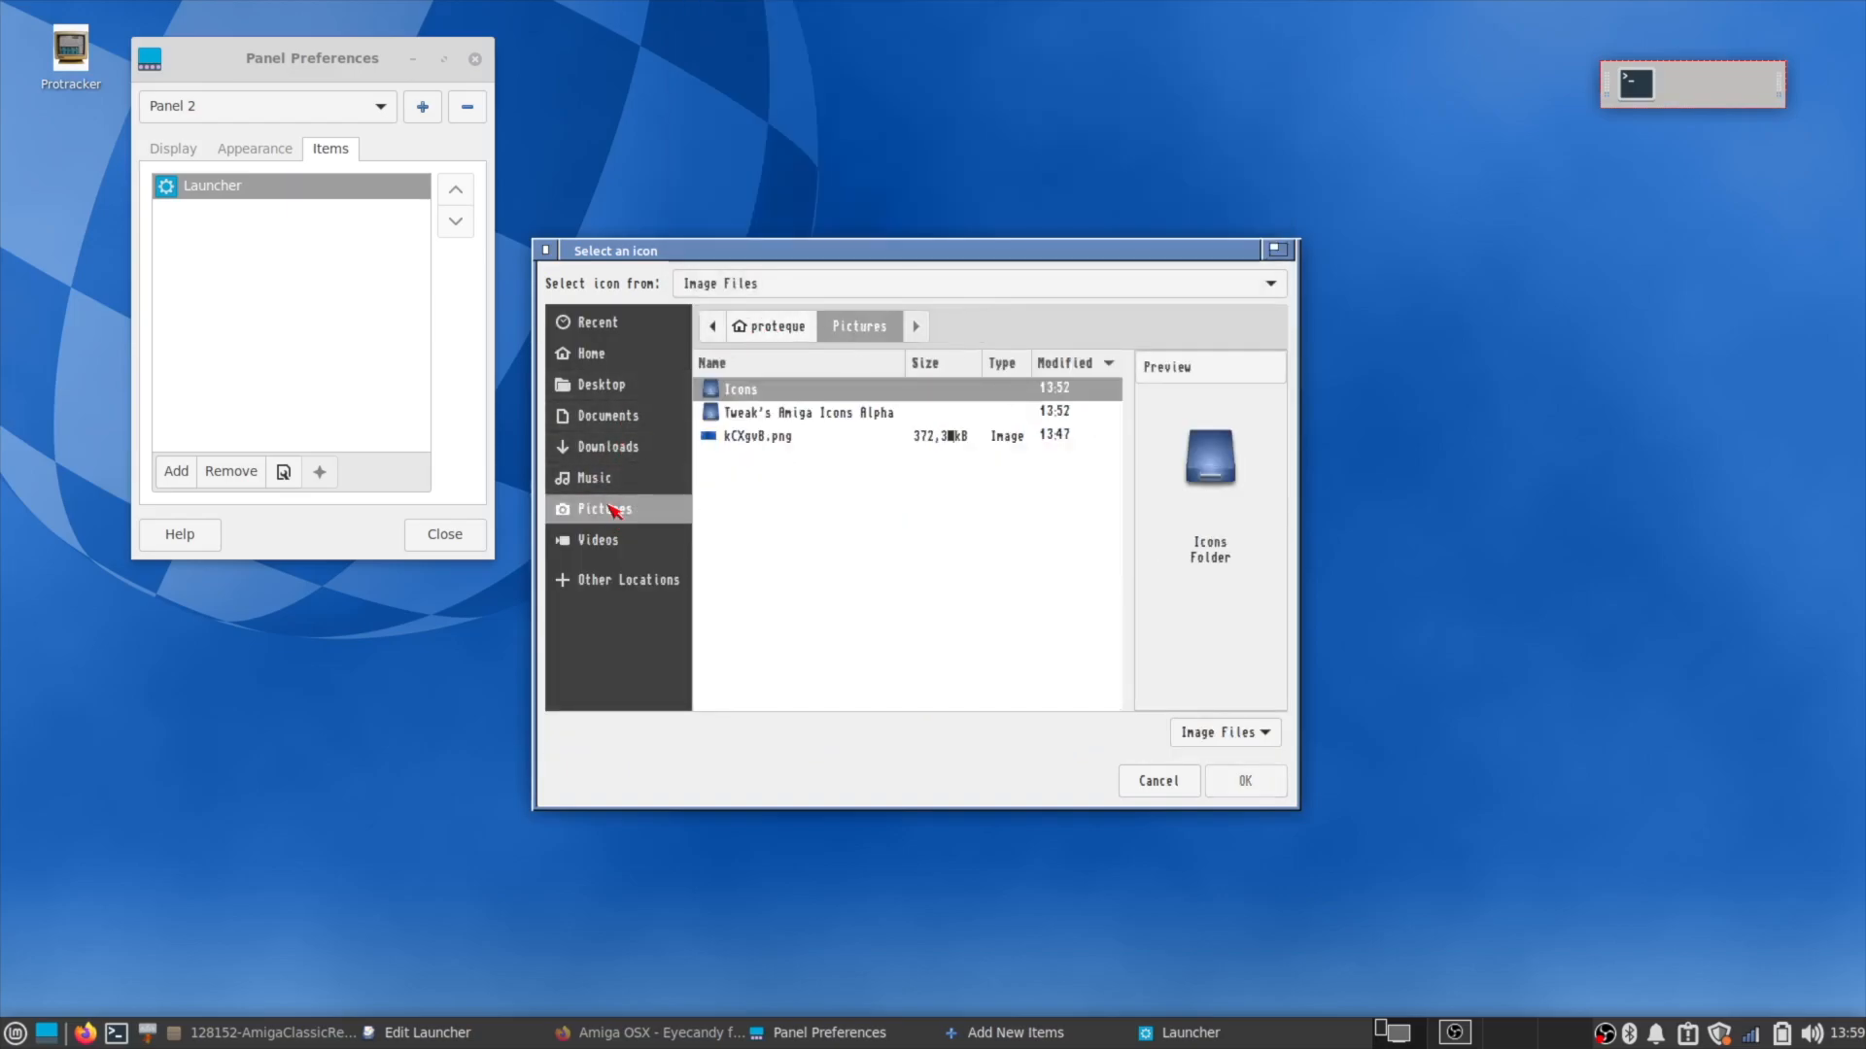
double_click(787, 416)
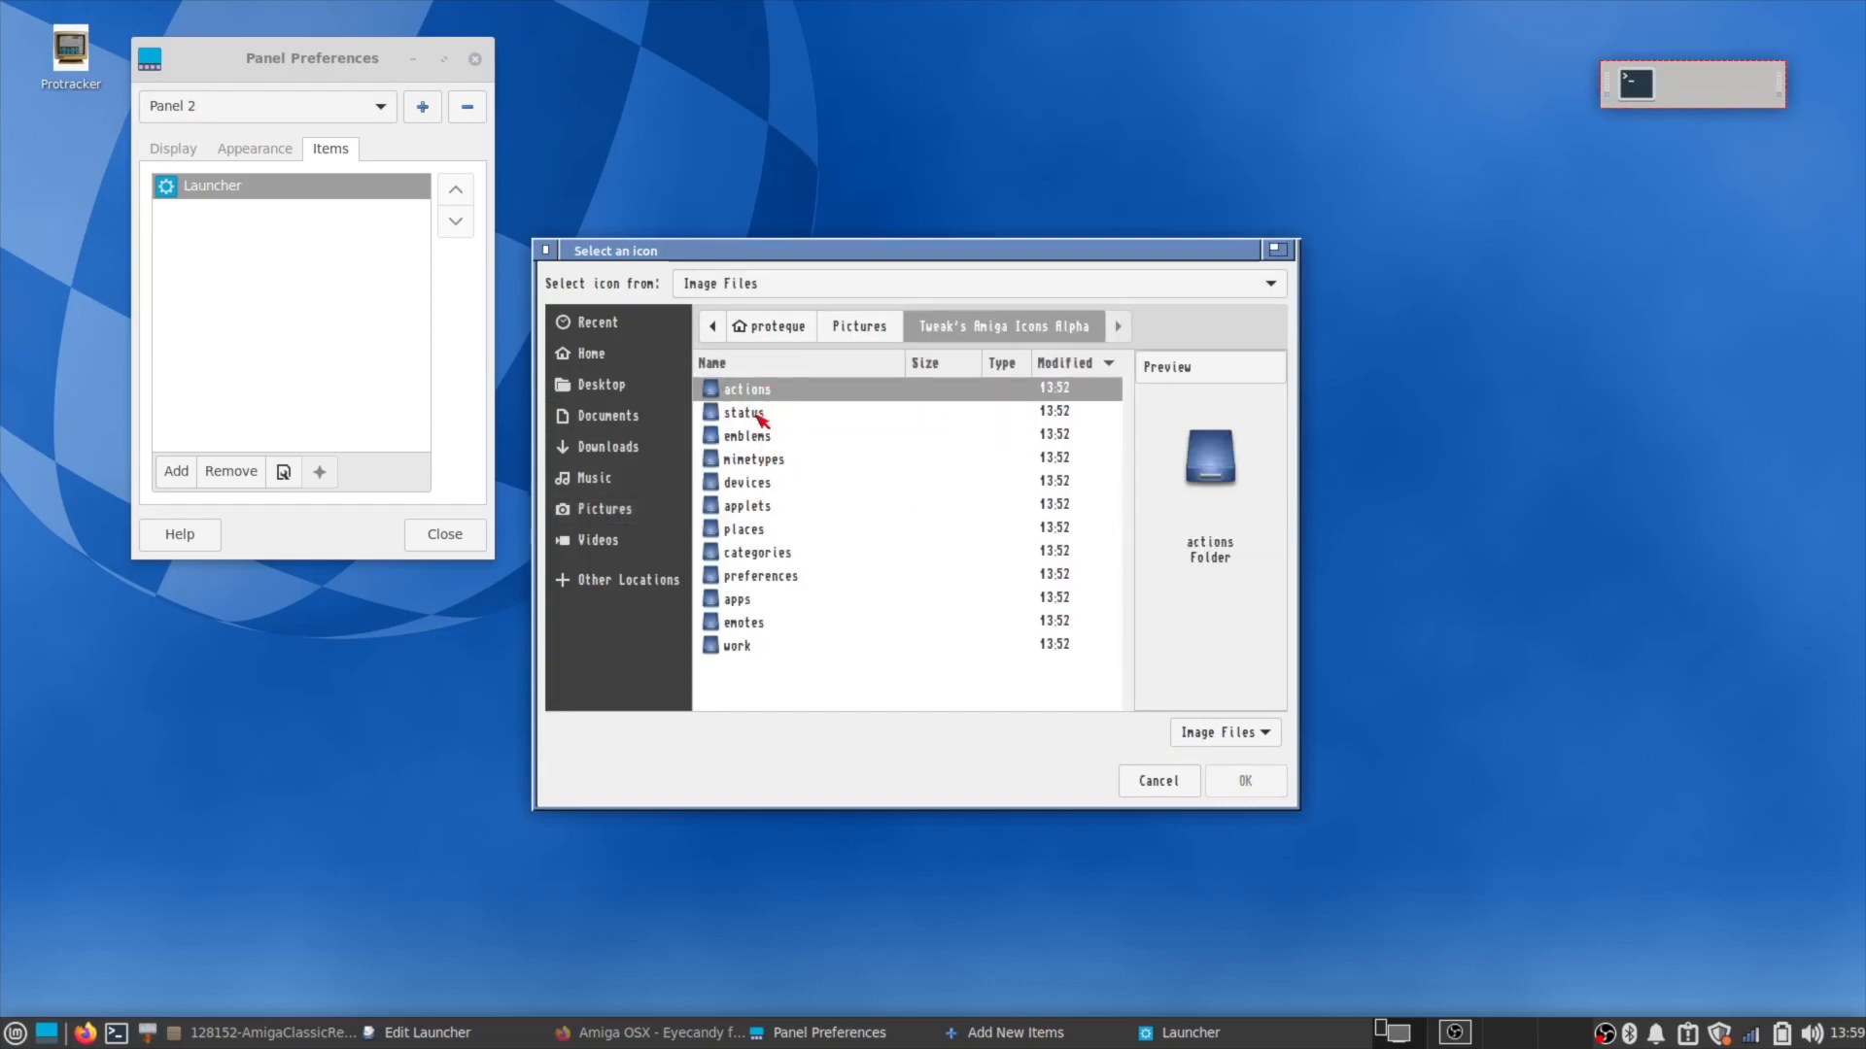
double_click(736, 602)
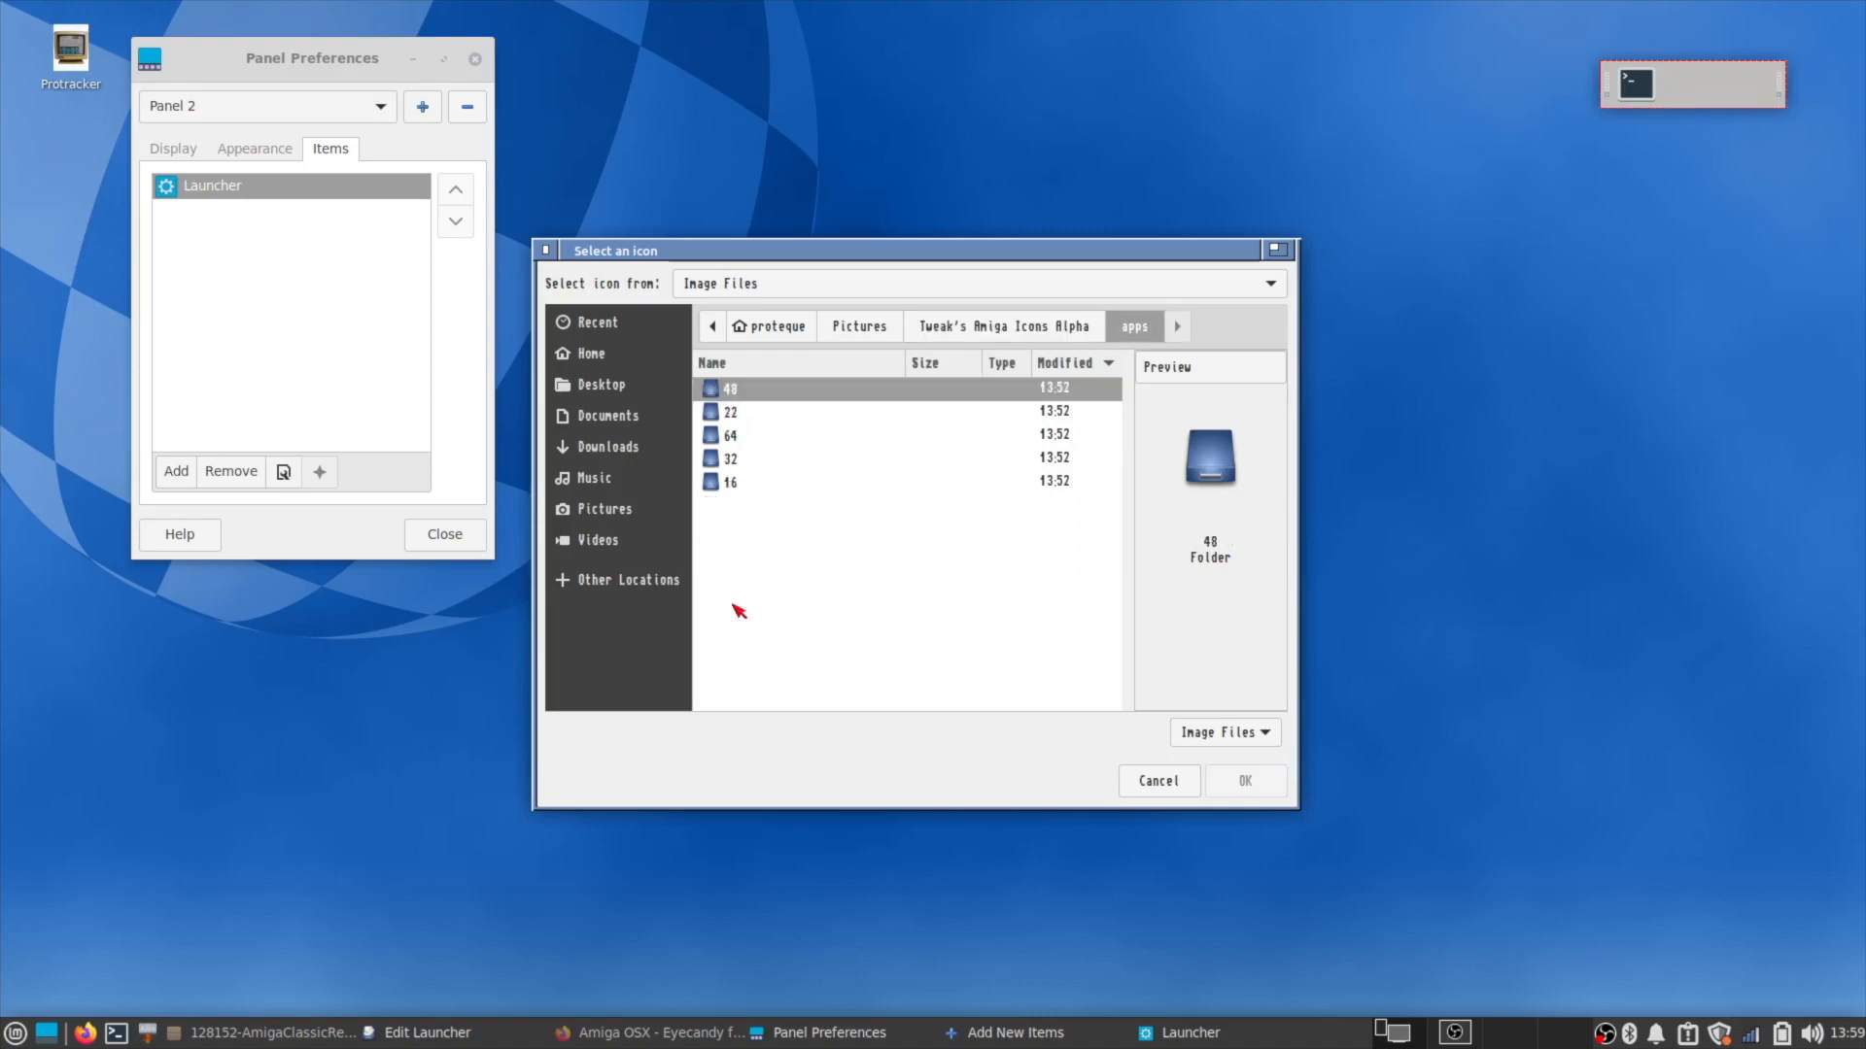
double_click(730, 436)
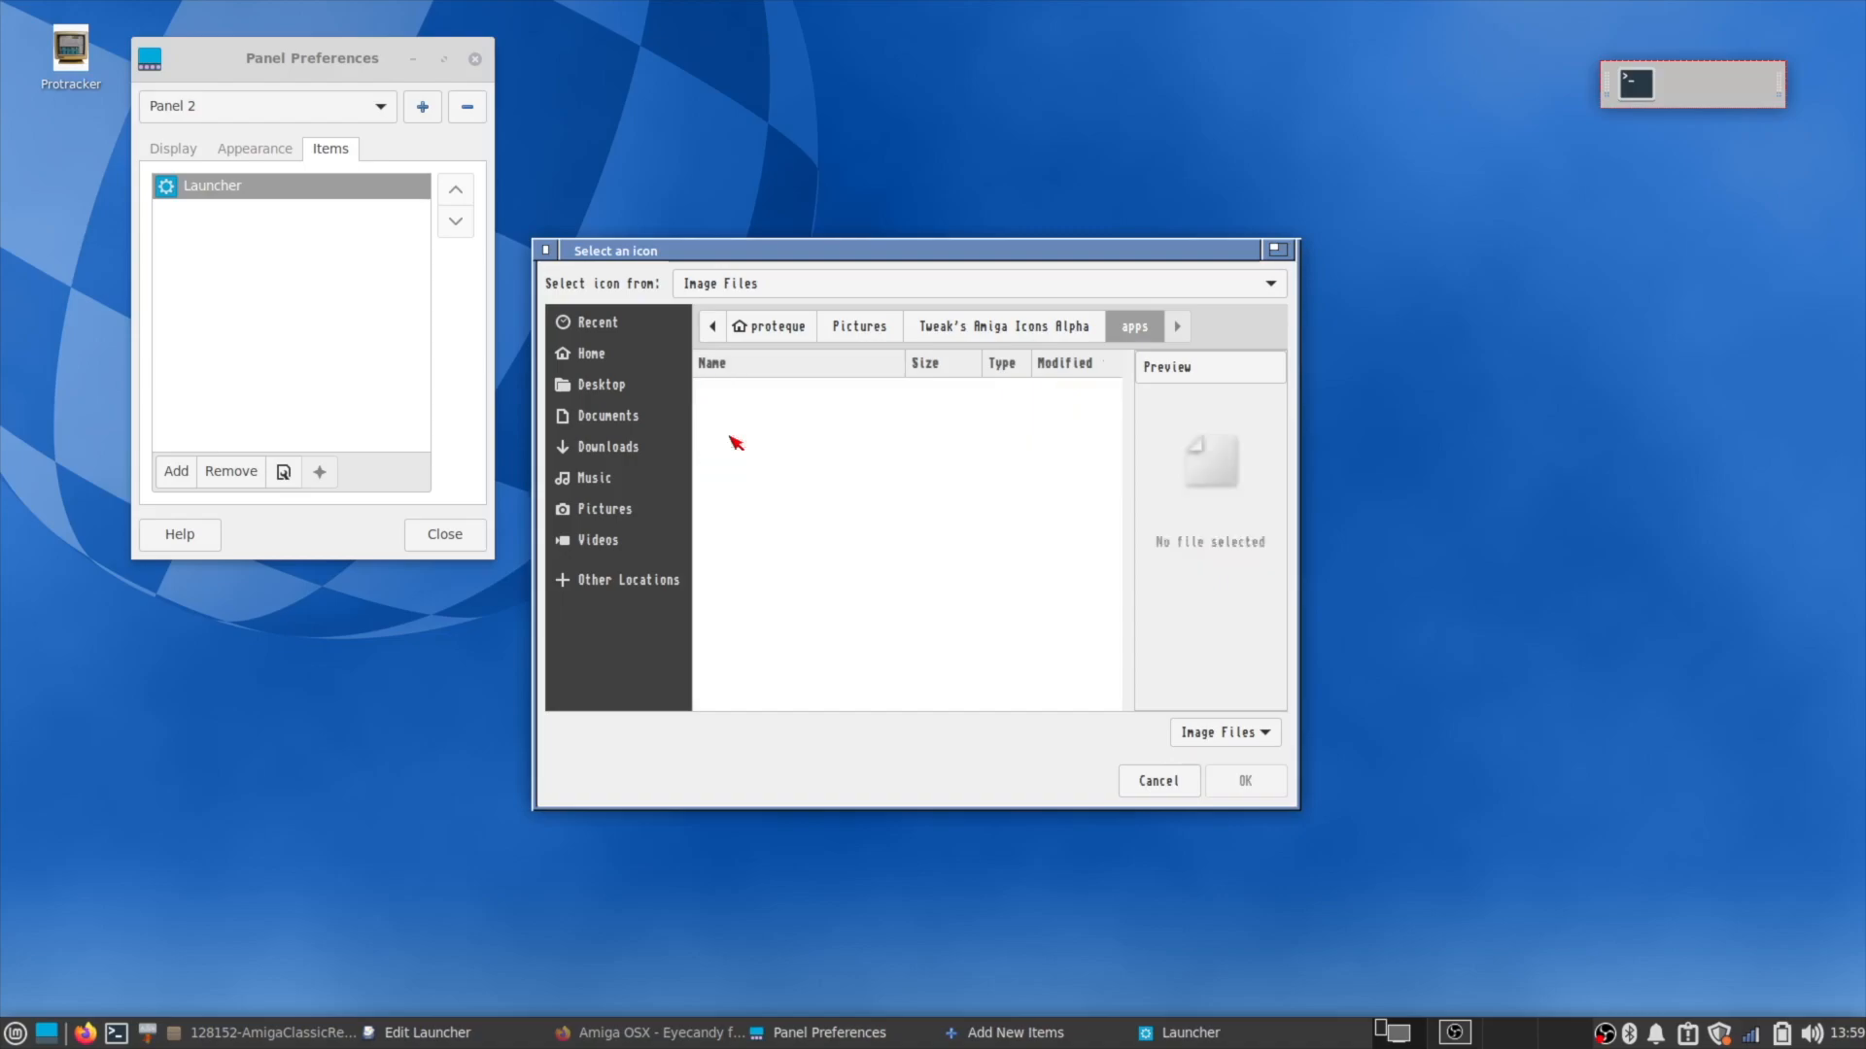
left_click(789, 467)
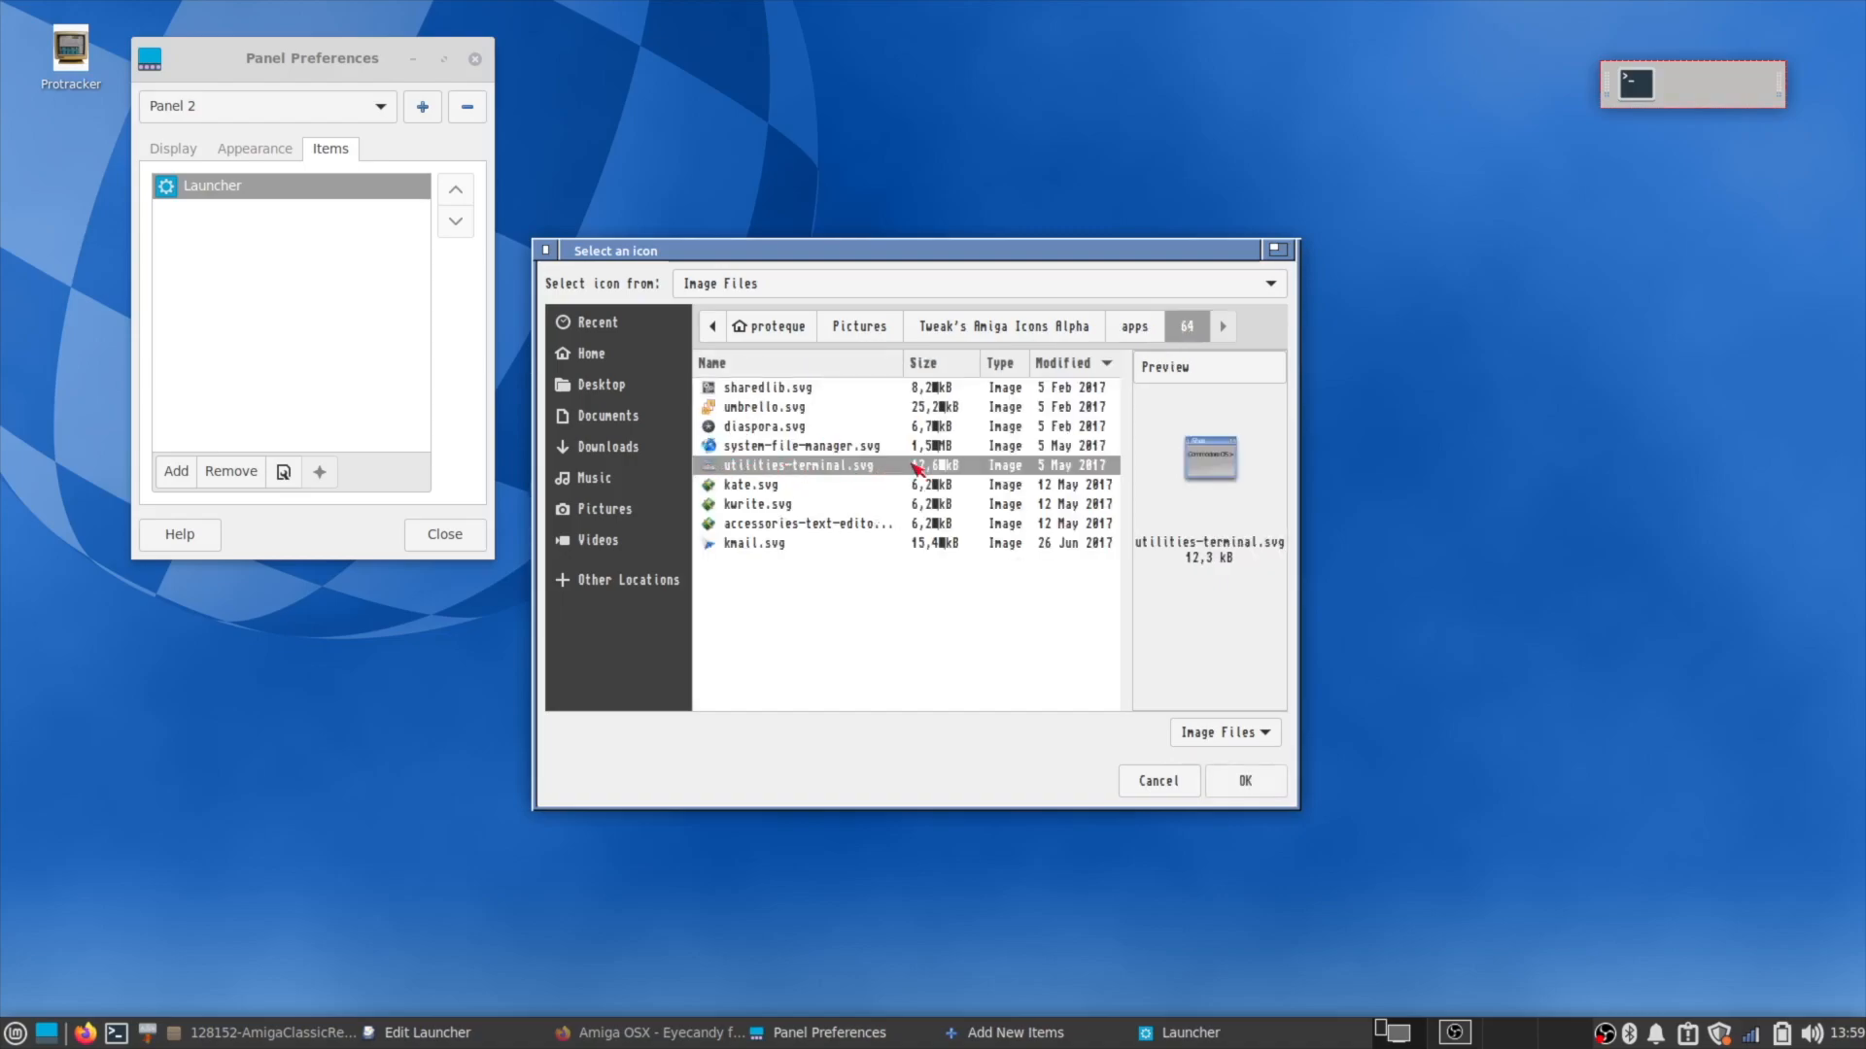
left_click(1247, 779)
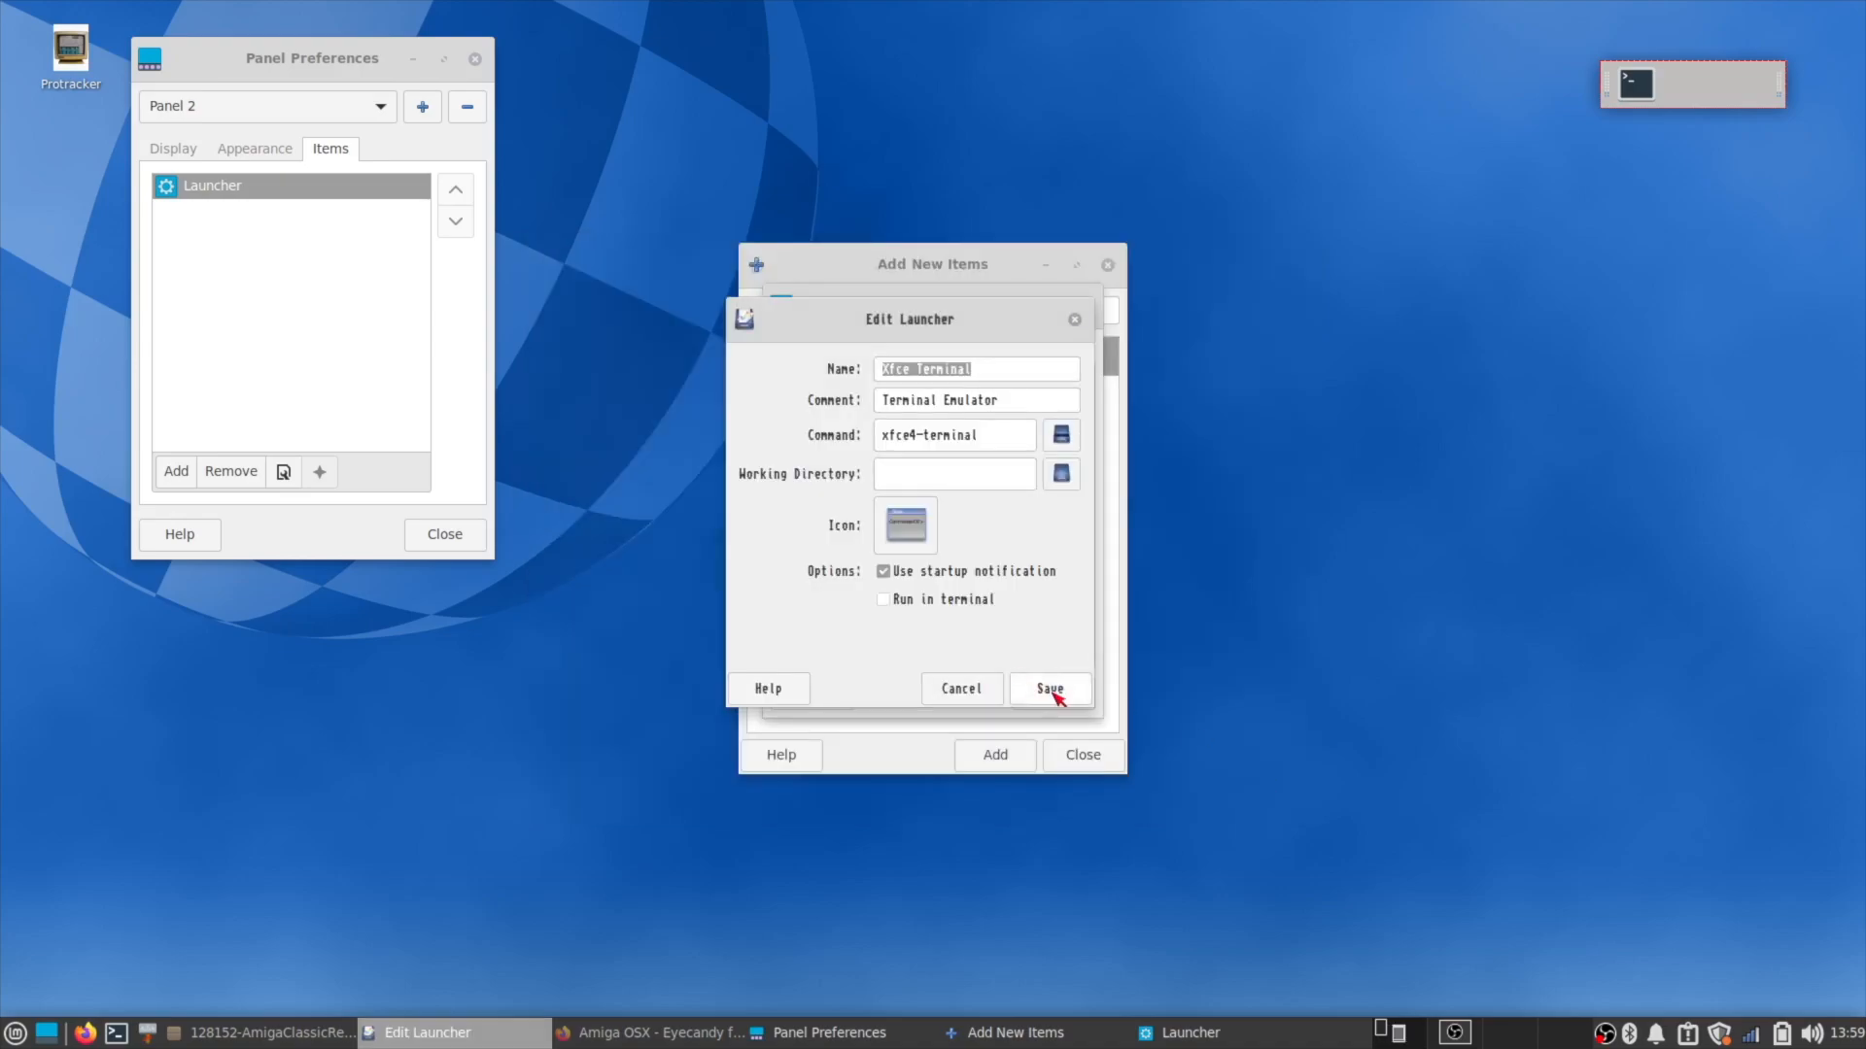
left_click(1054, 692)
left_click(1053, 694)
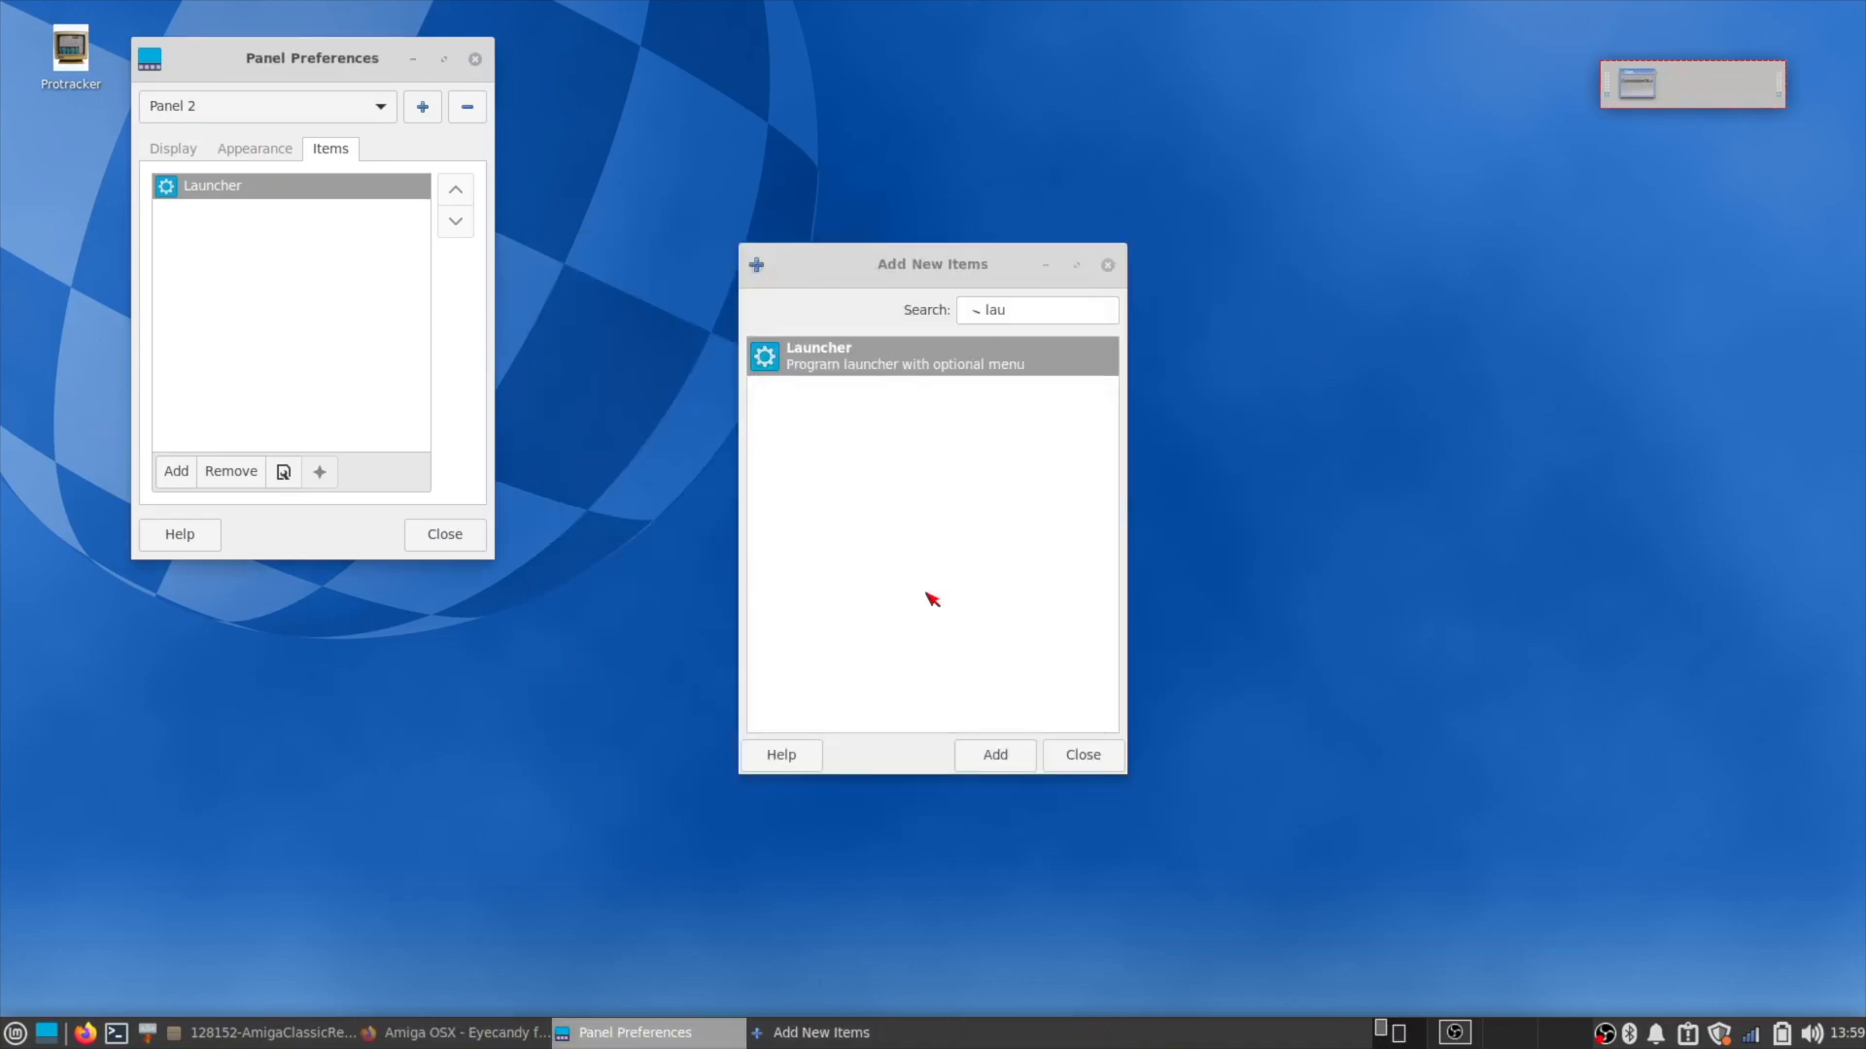
Turn off automatic icon sizing for Panel 2 and set a fixed icon size of 64 pixels.
left_click(261, 152)
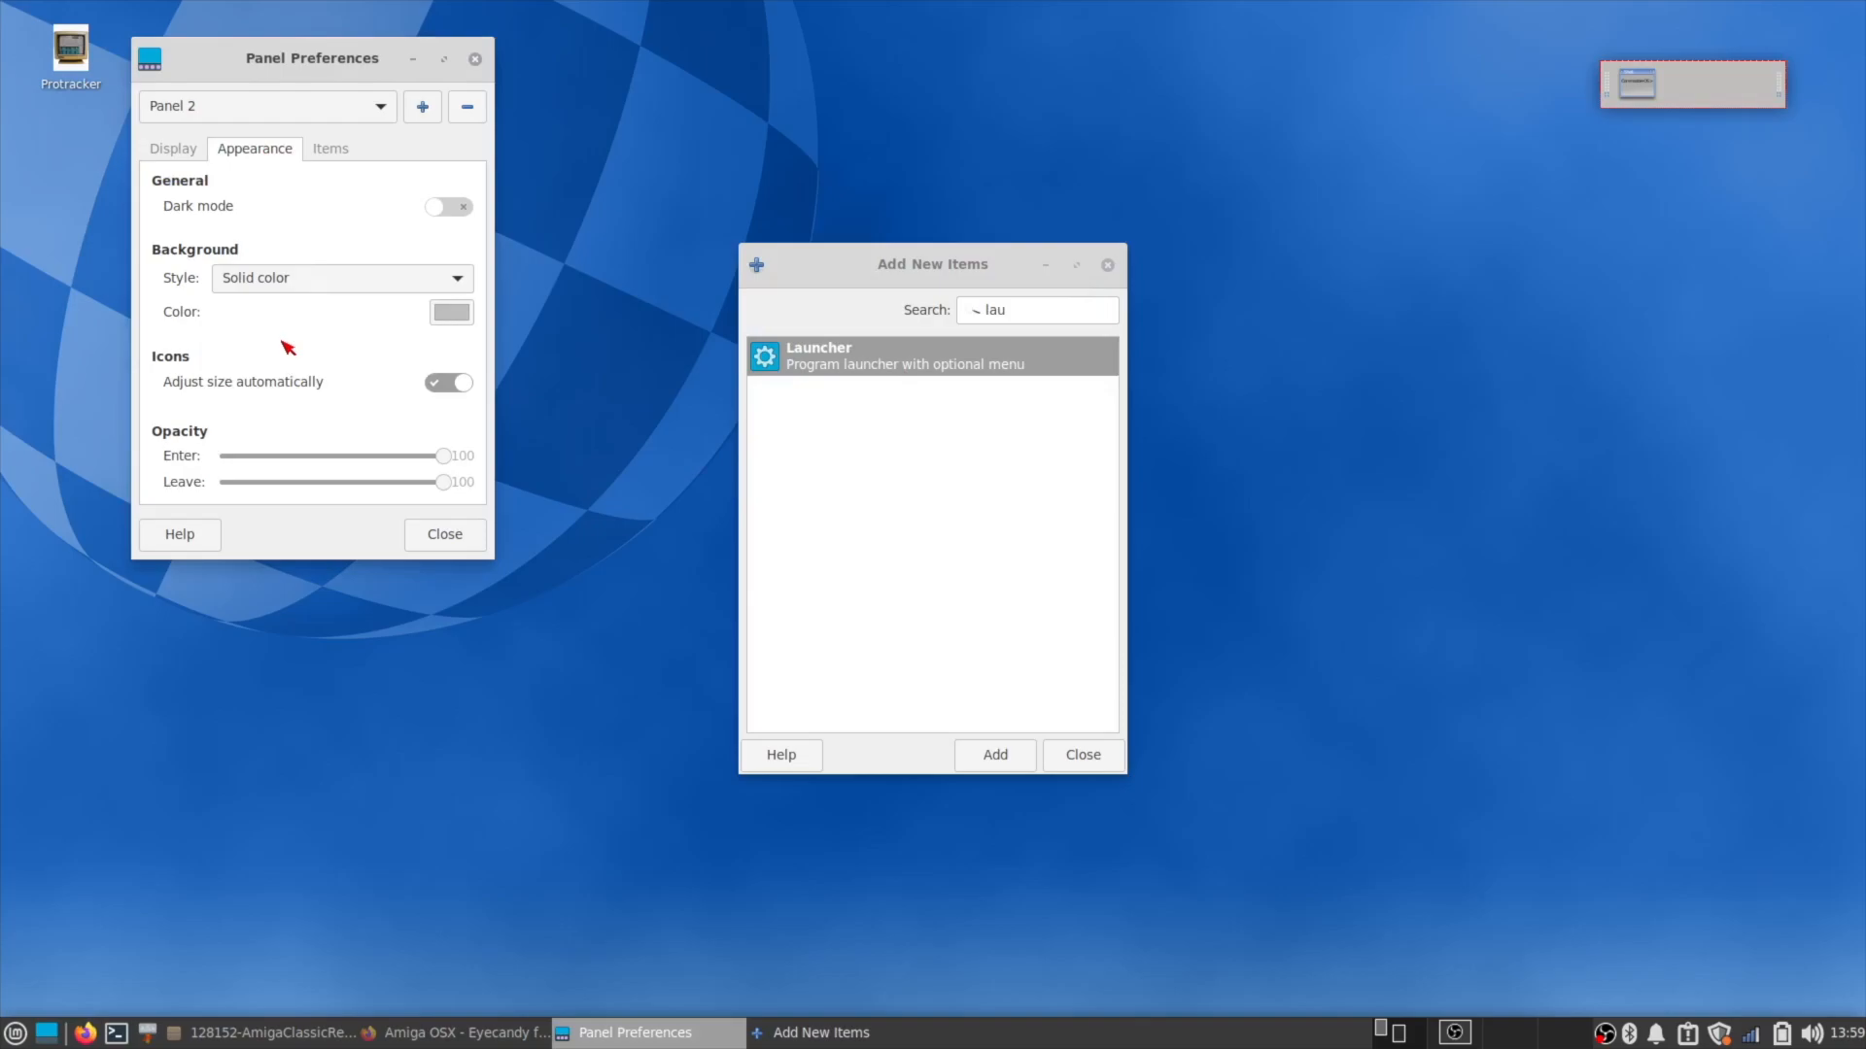
left_click(453, 385)
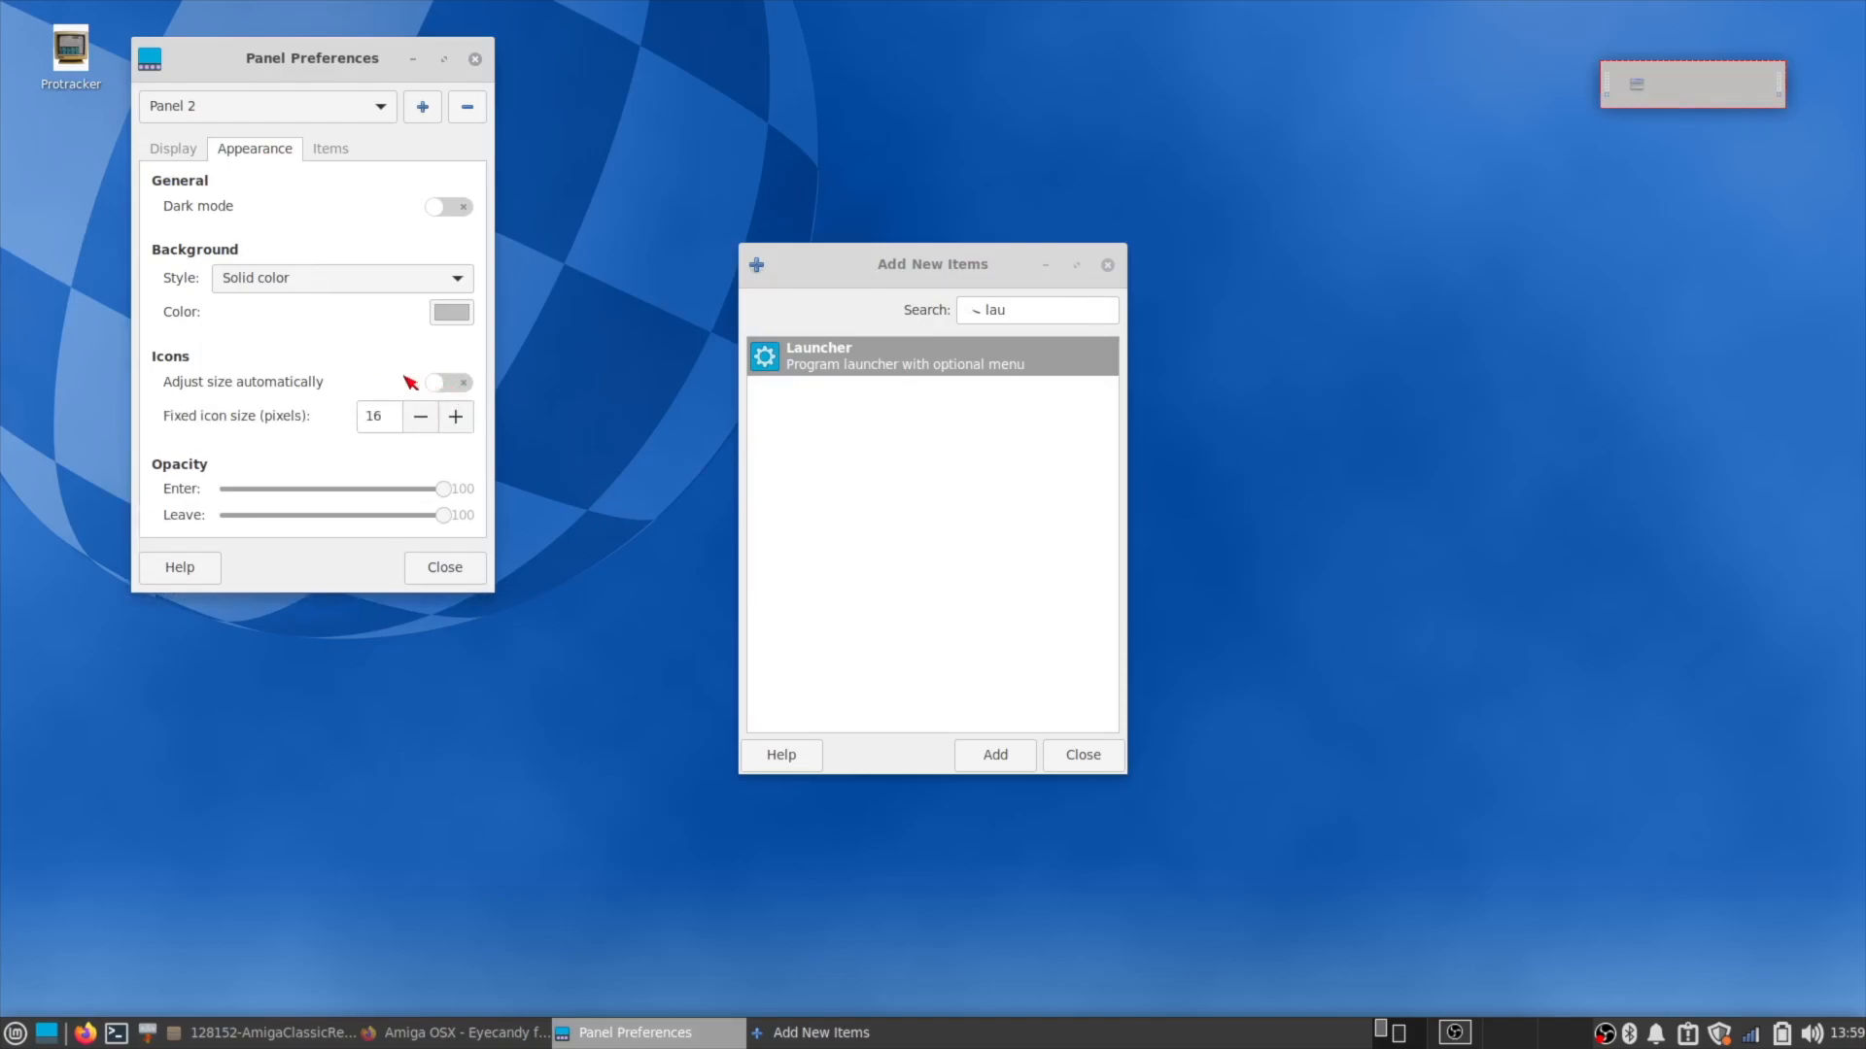
left_click(457, 420)
left_click(457, 420)
left_click(456, 419)
double_click(367, 419)
type("64")
key("Return")
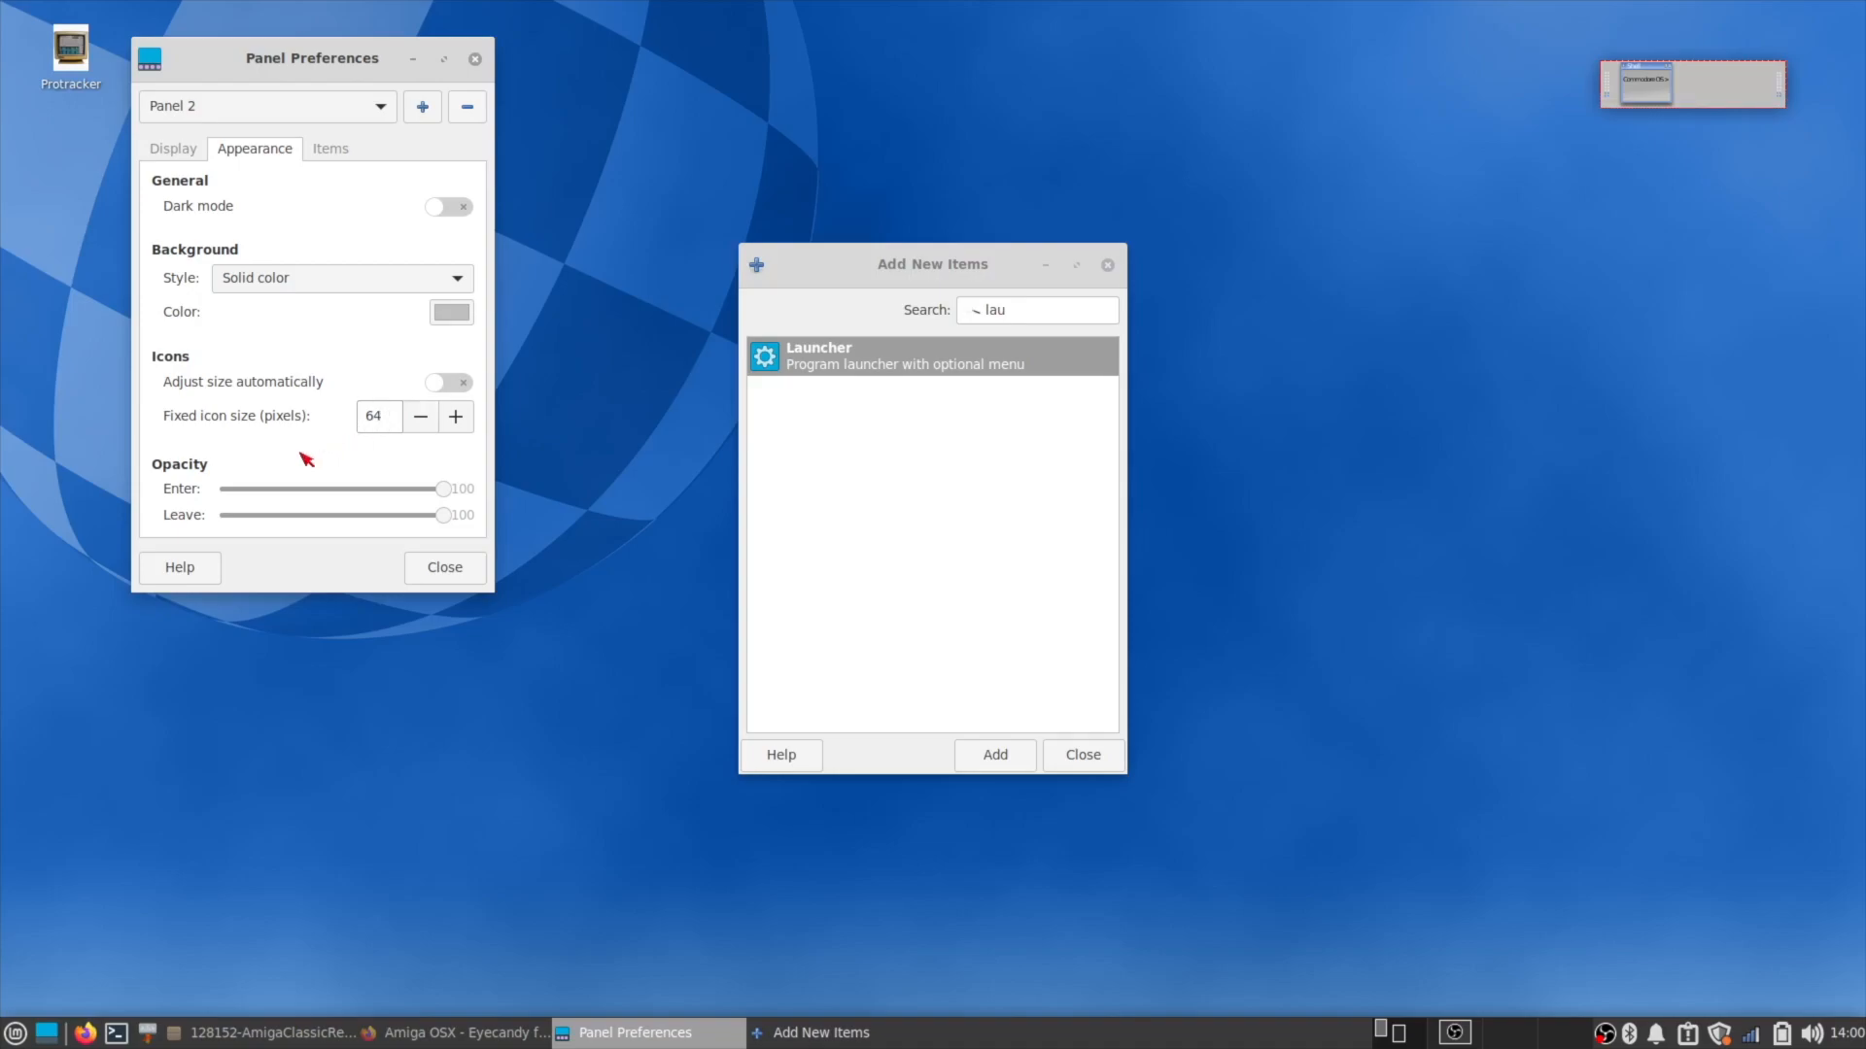
Switch Panel 2 to Vertical mode and move the panel closer to the desktop's right edge, slightly lower.
left_click(171, 156)
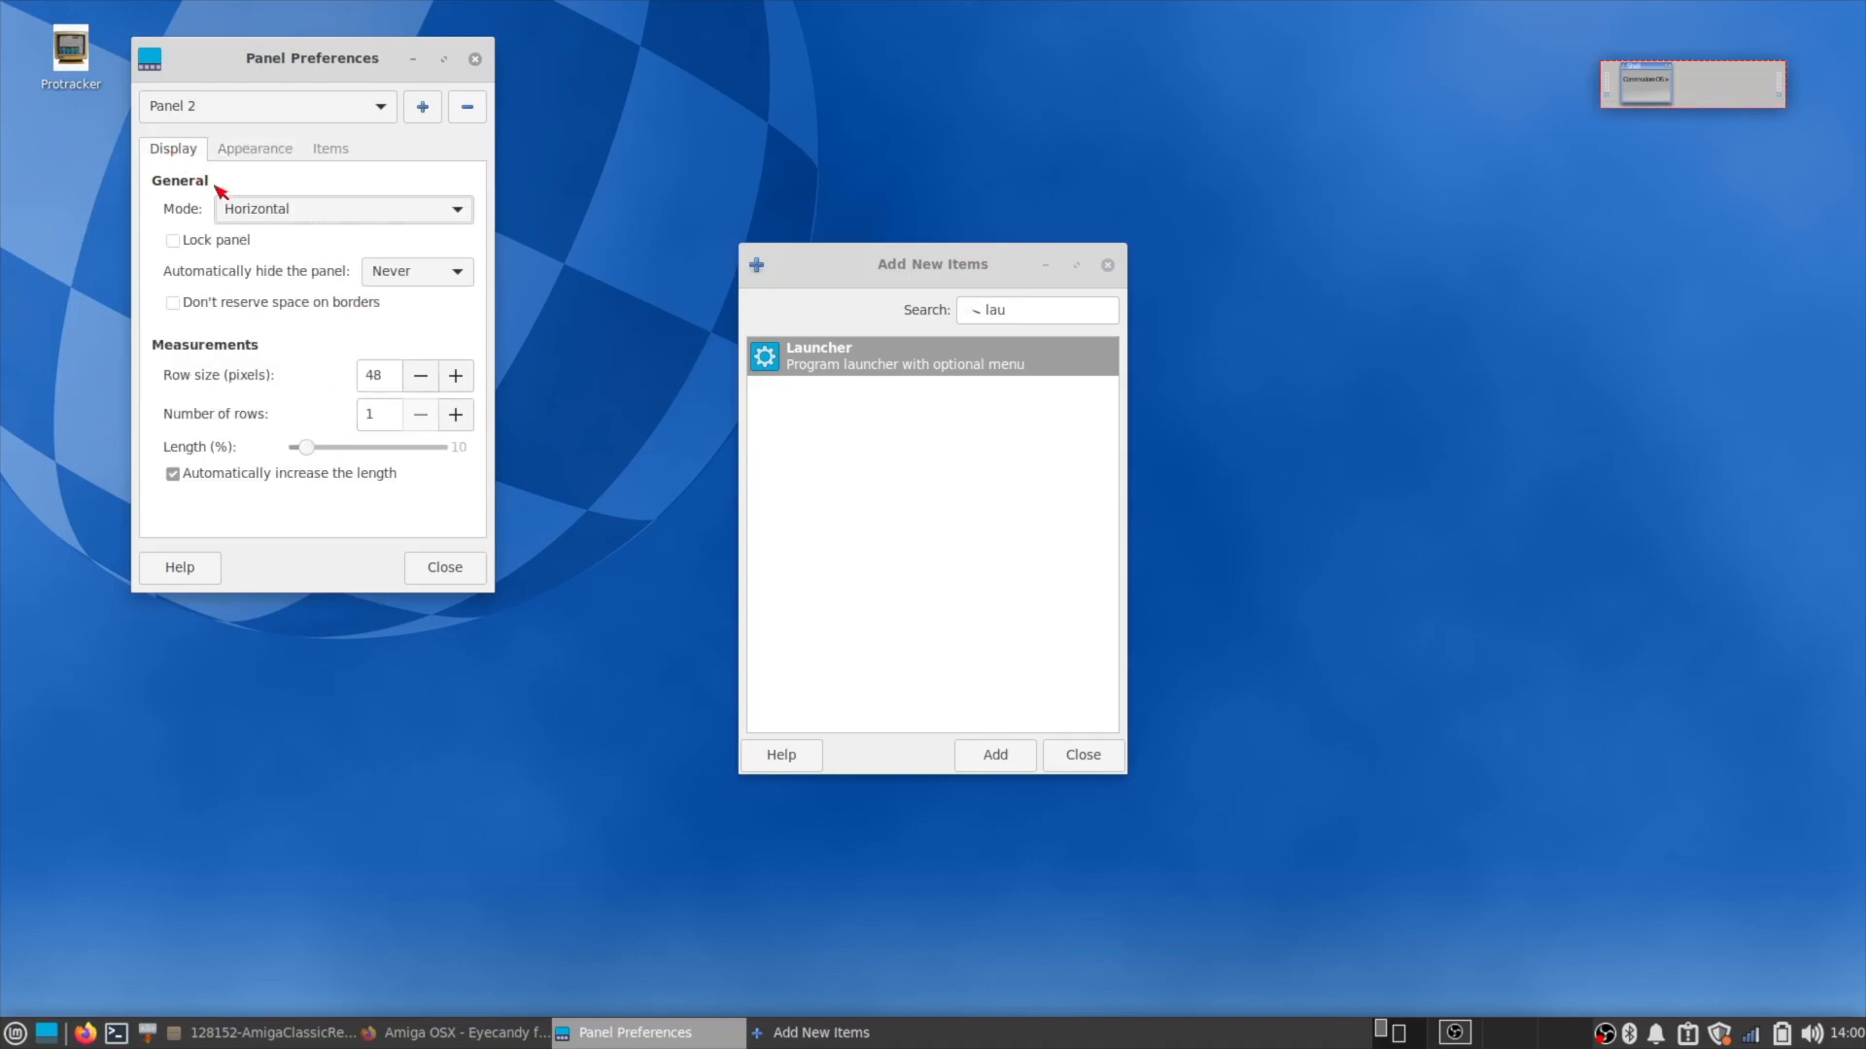
left_click(308, 213)
left_click(297, 245)
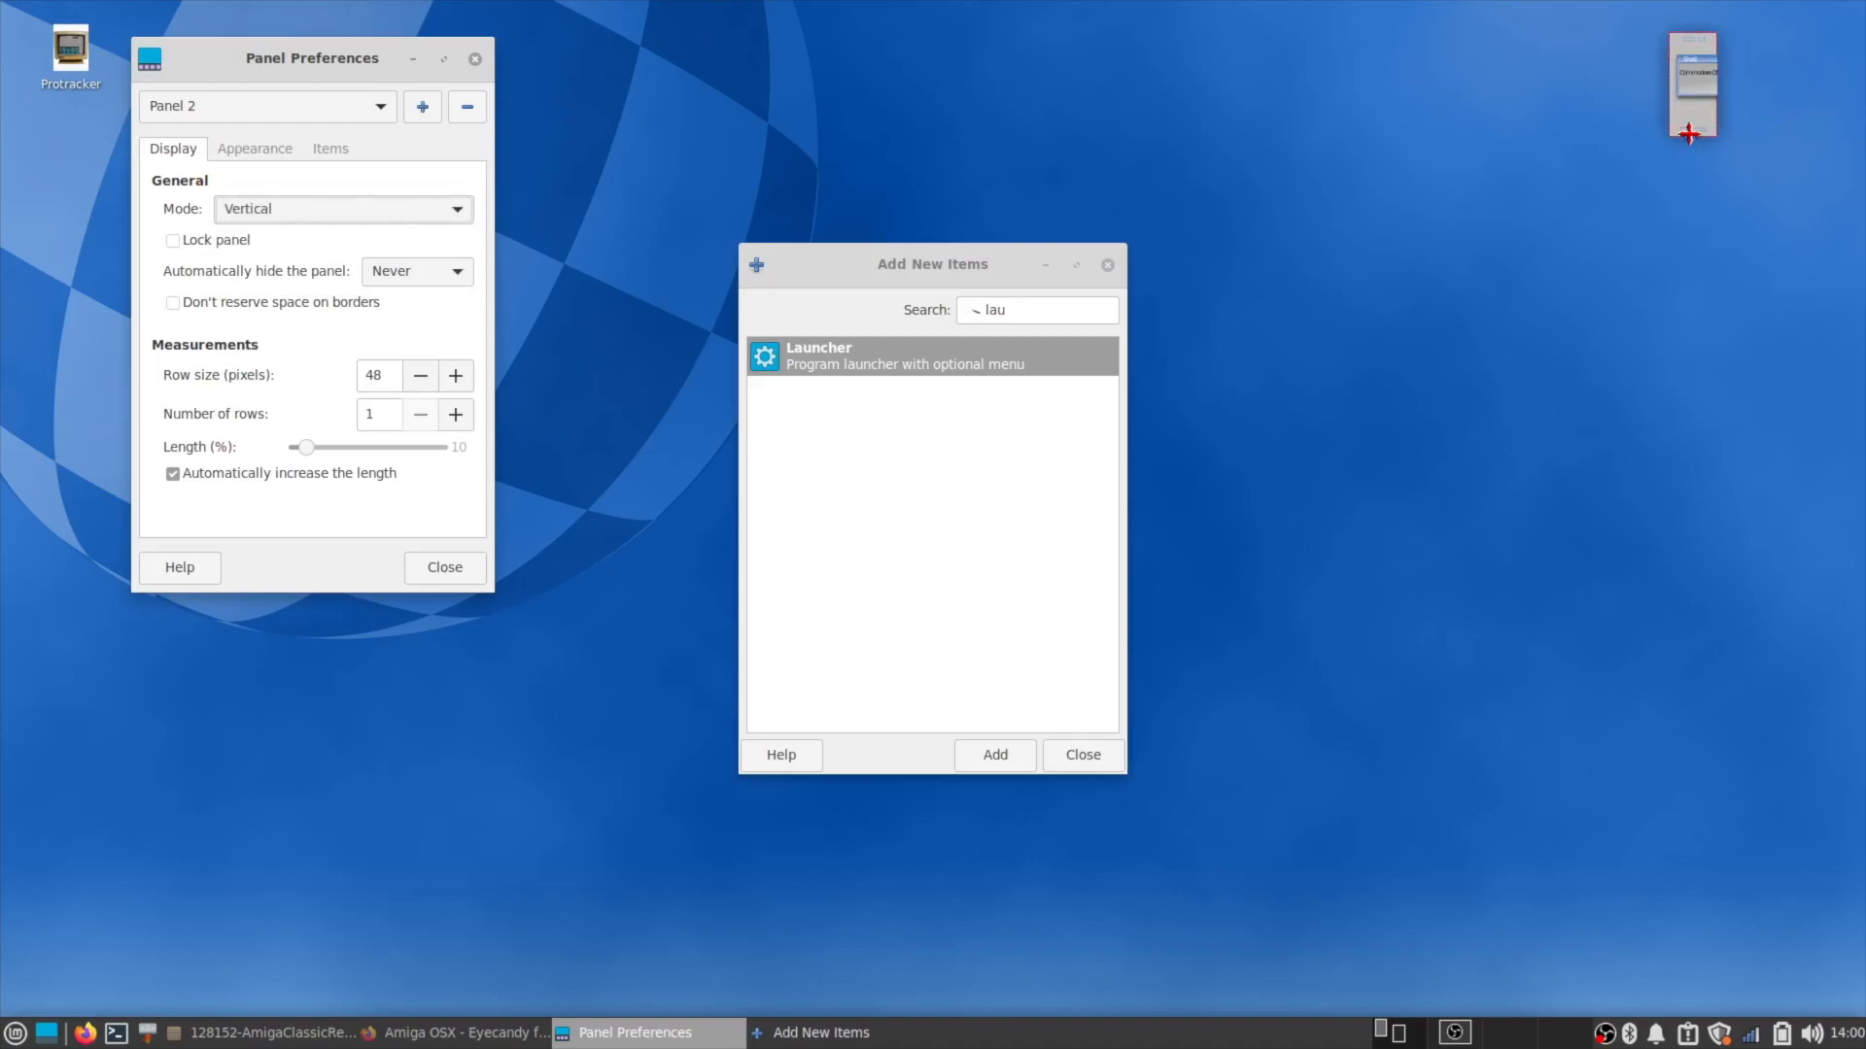
left_click_drag(1691, 132, 1768, 202)
Set Panel 2's row size to 70 pixels and reposition the Panel Preferences and Add New Items windows.
left_click(456, 376)
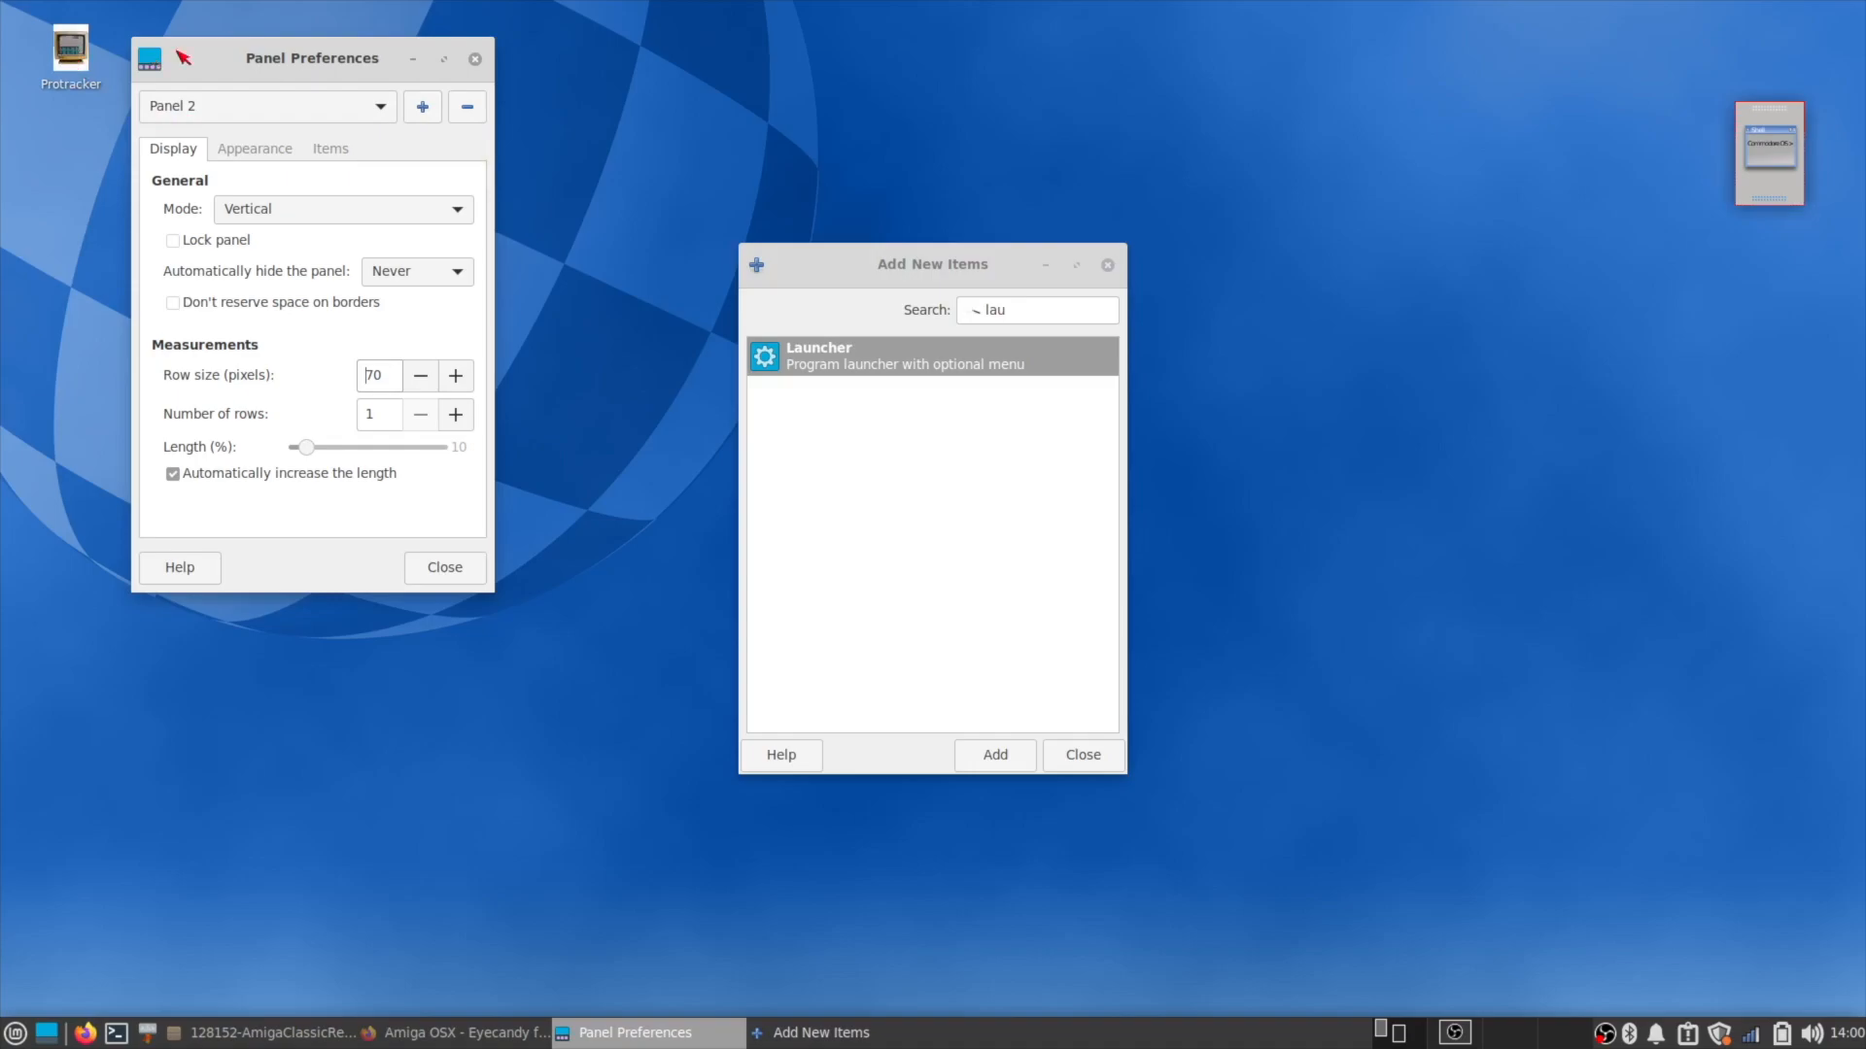
left_click_drag(186, 55, 368, 93)
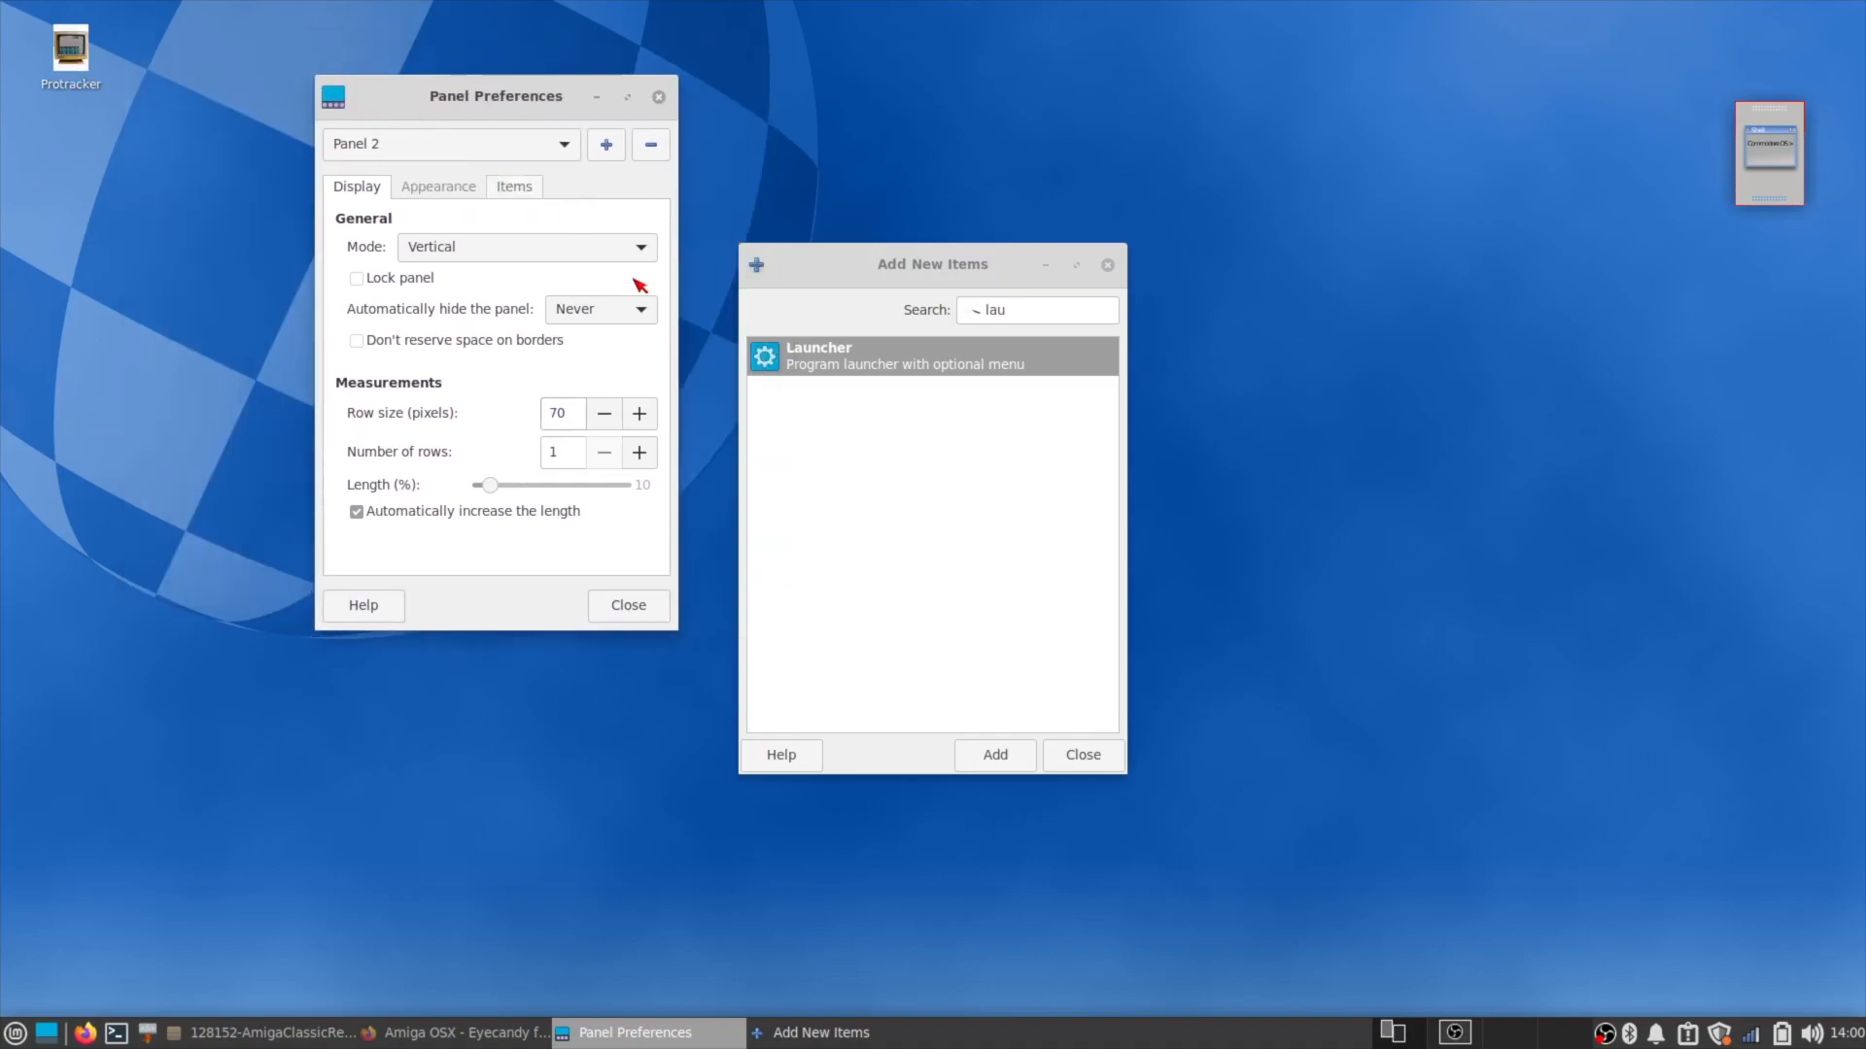
left_click_drag(986, 286, 1106, 249)
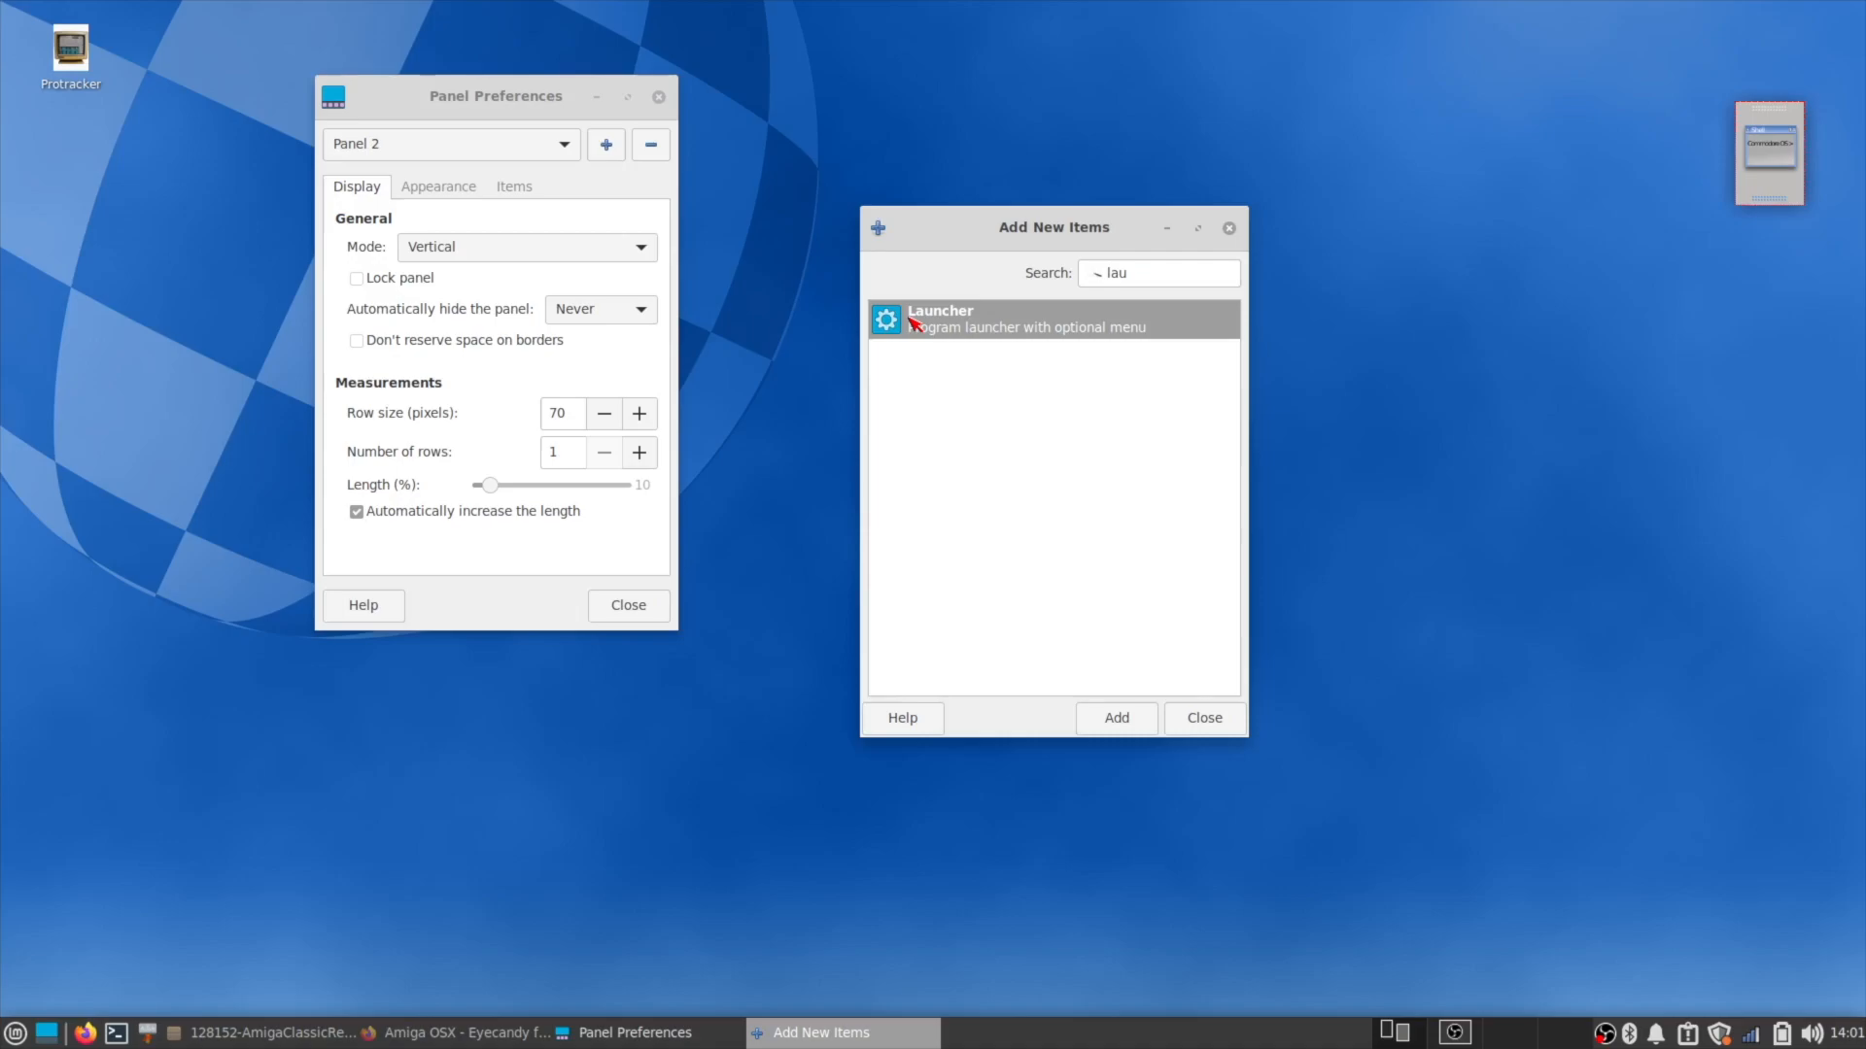
Add a second Launcher to Panel 2 and assign Run Program... to it, searching the applications for "run".
double_click(914, 321)
right_click(1771, 187)
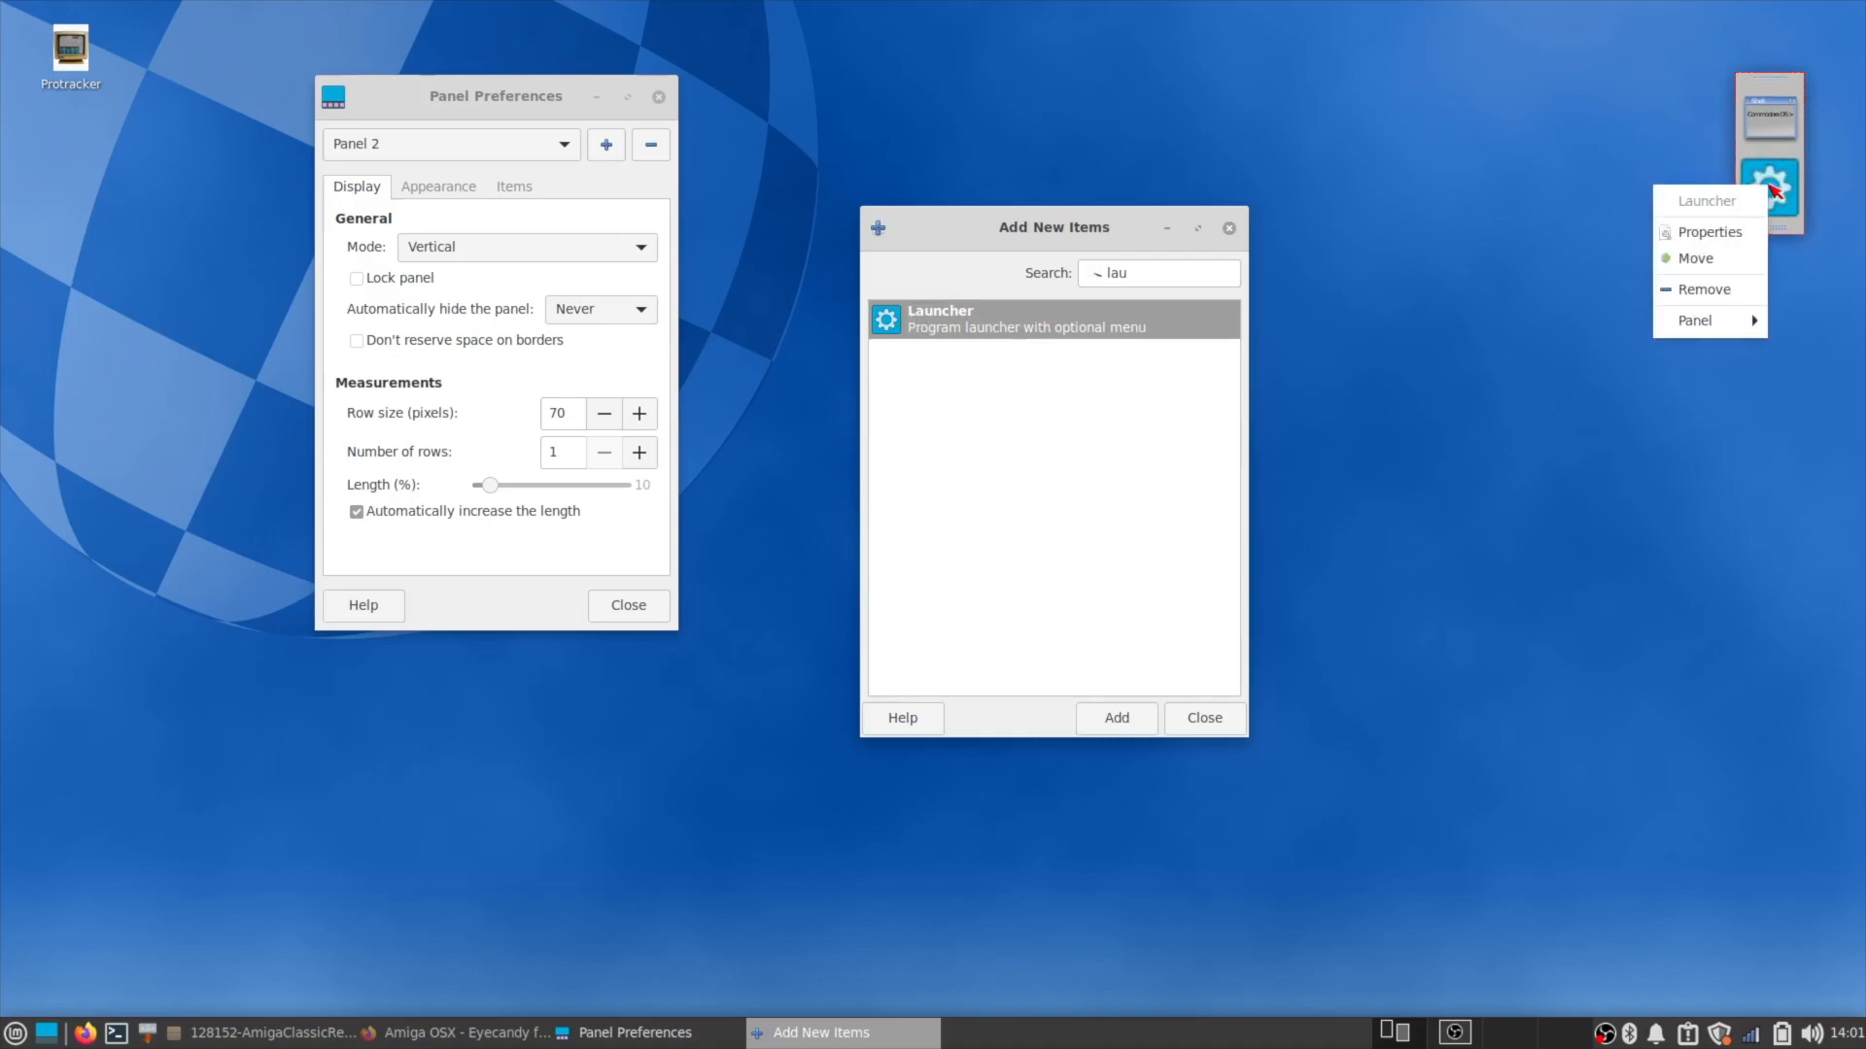
left_click(1707, 235)
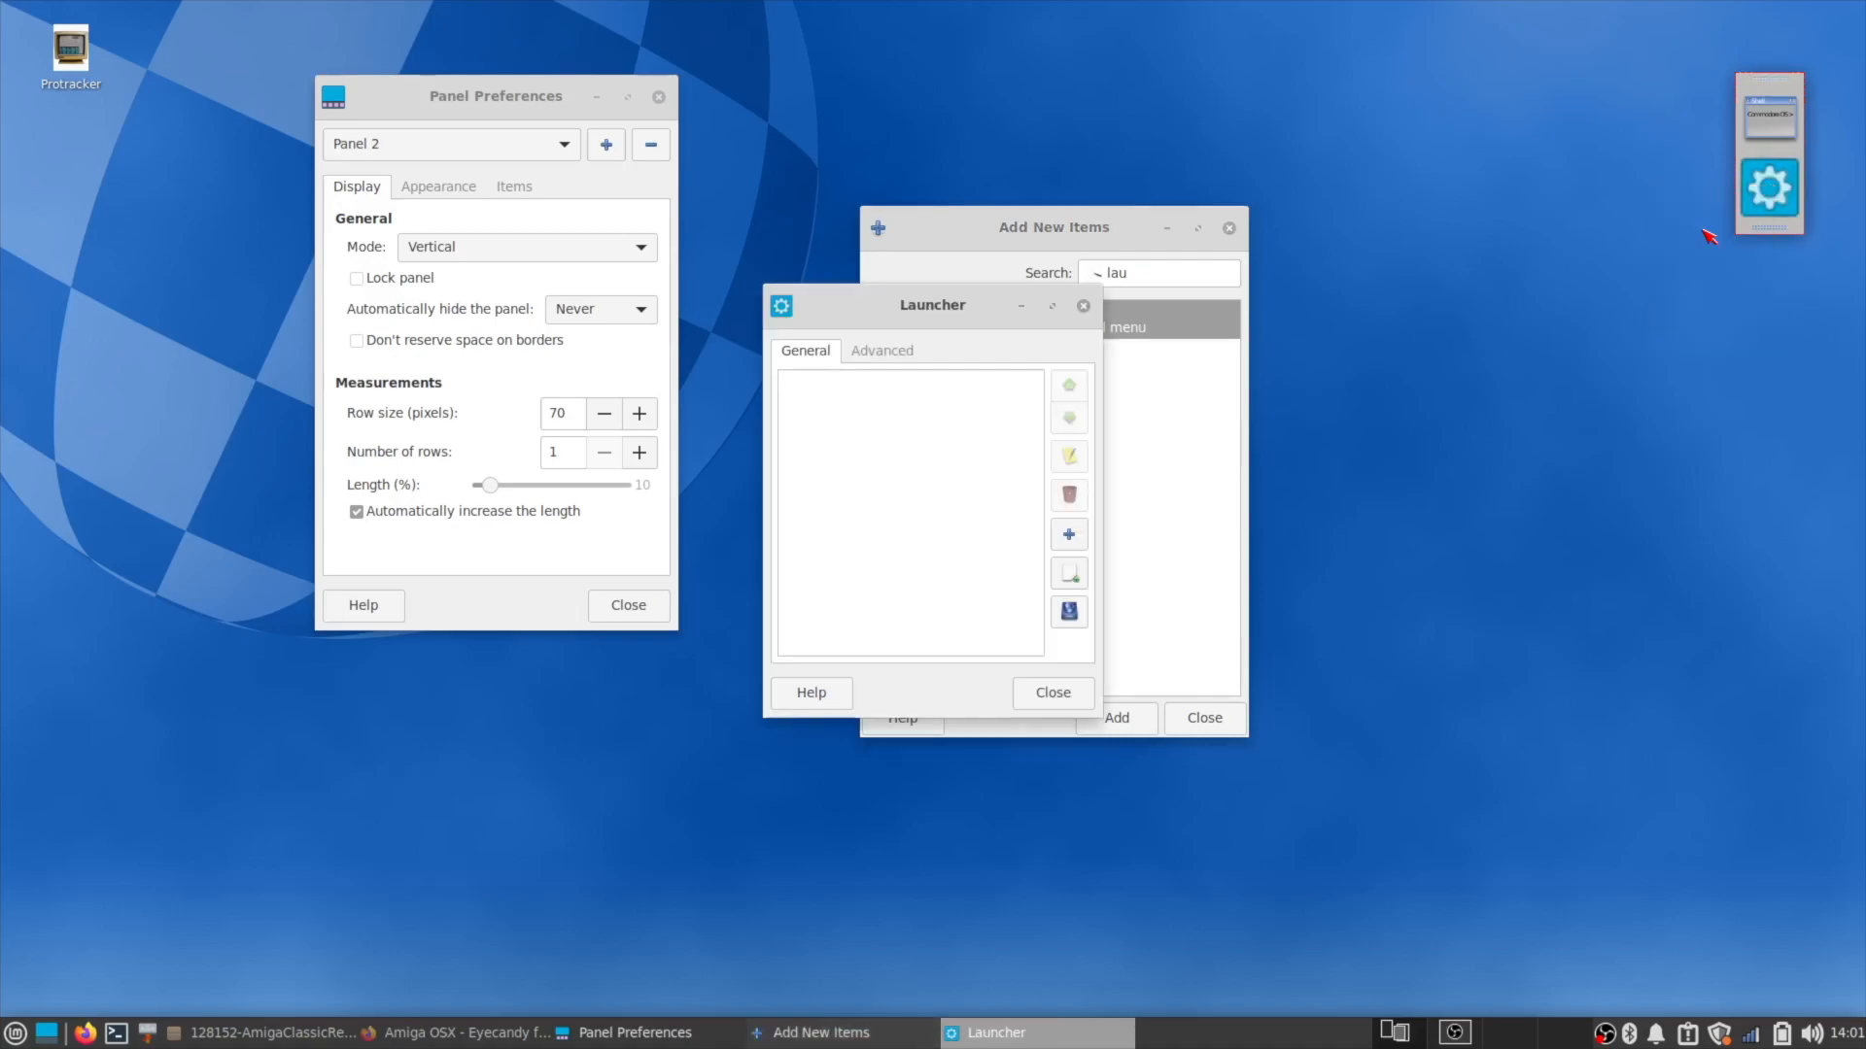
left_click(1077, 537)
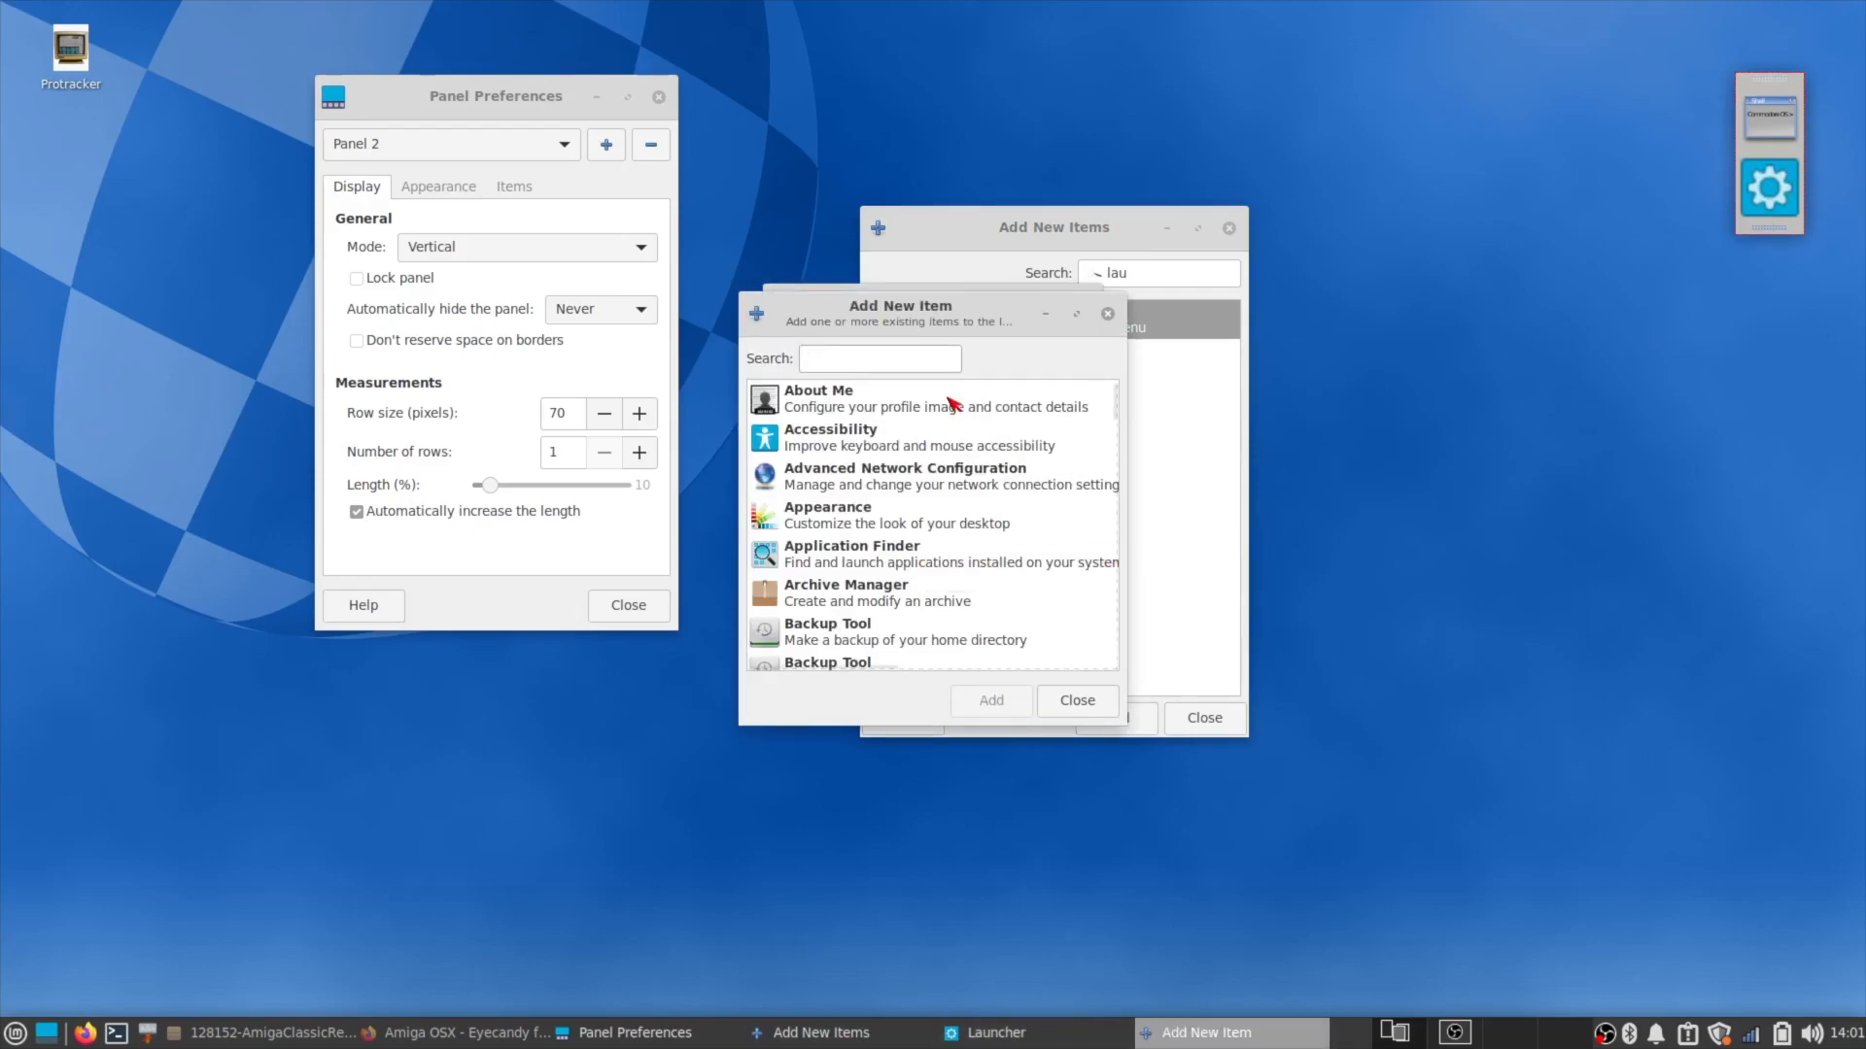
type("run")
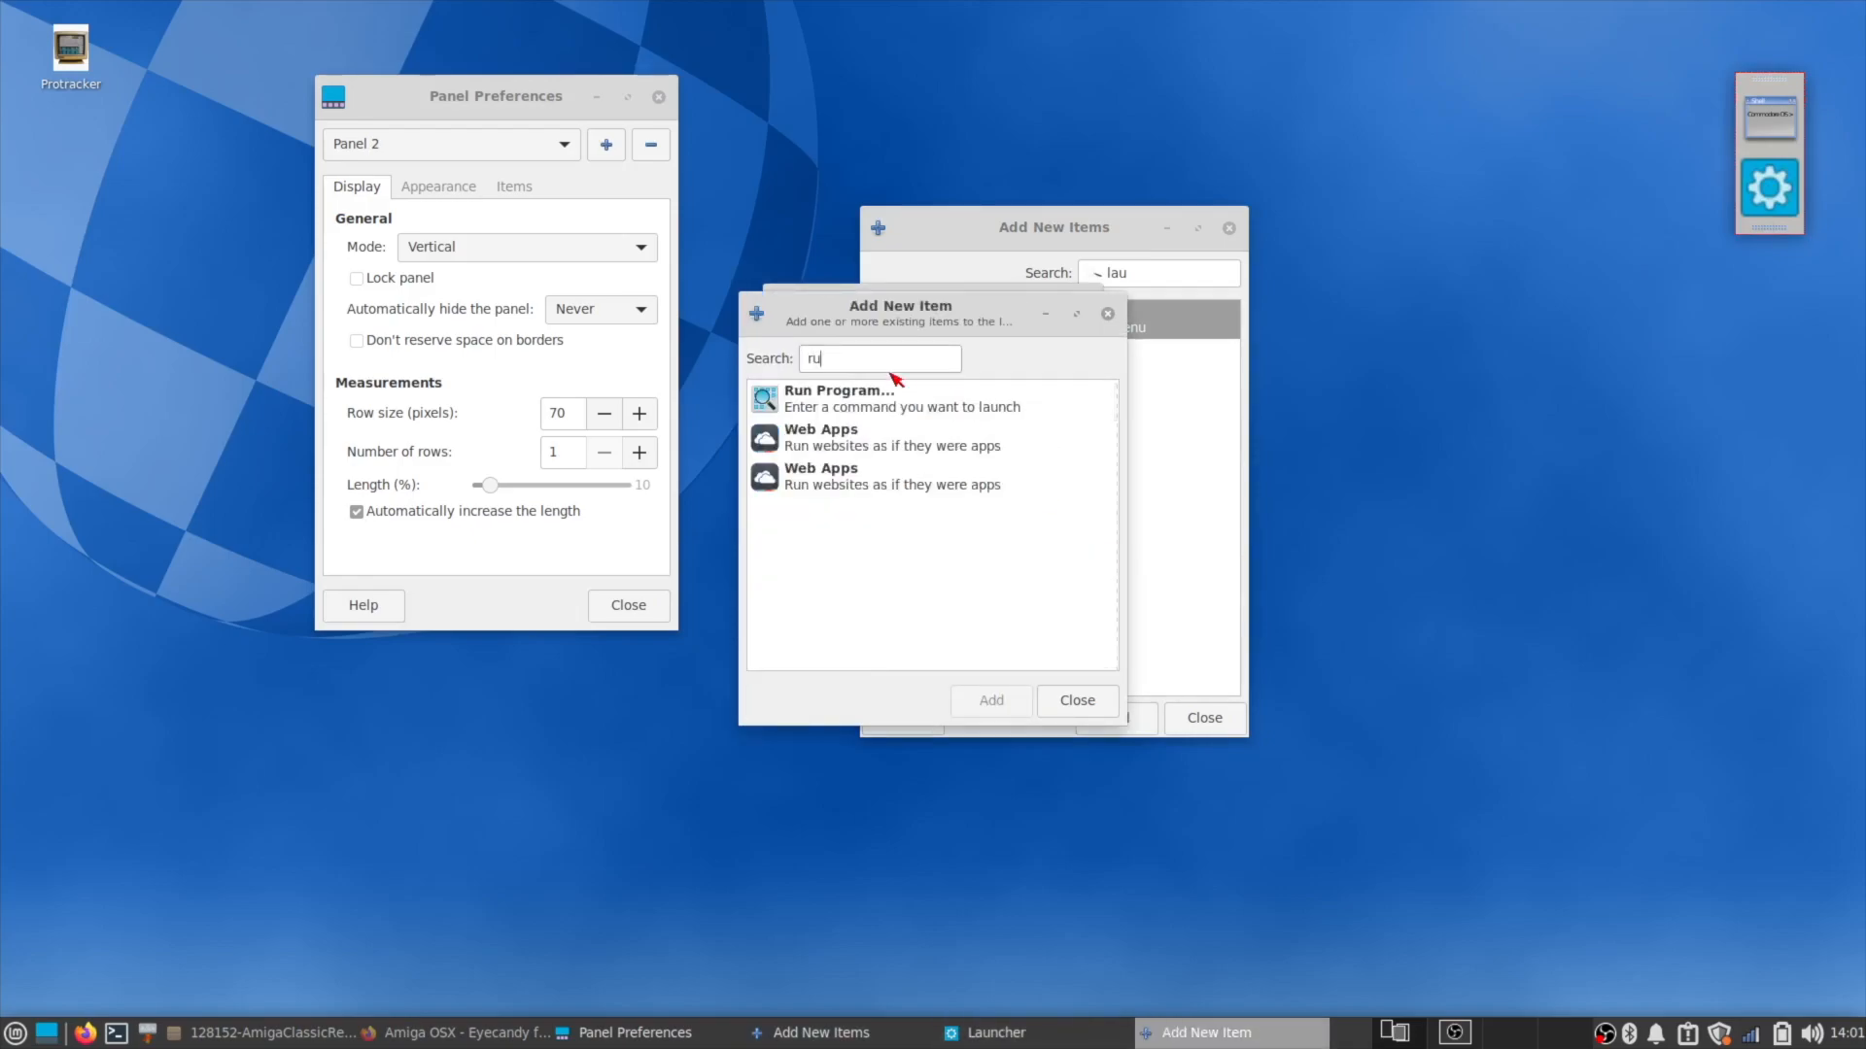
left_click(788, 407)
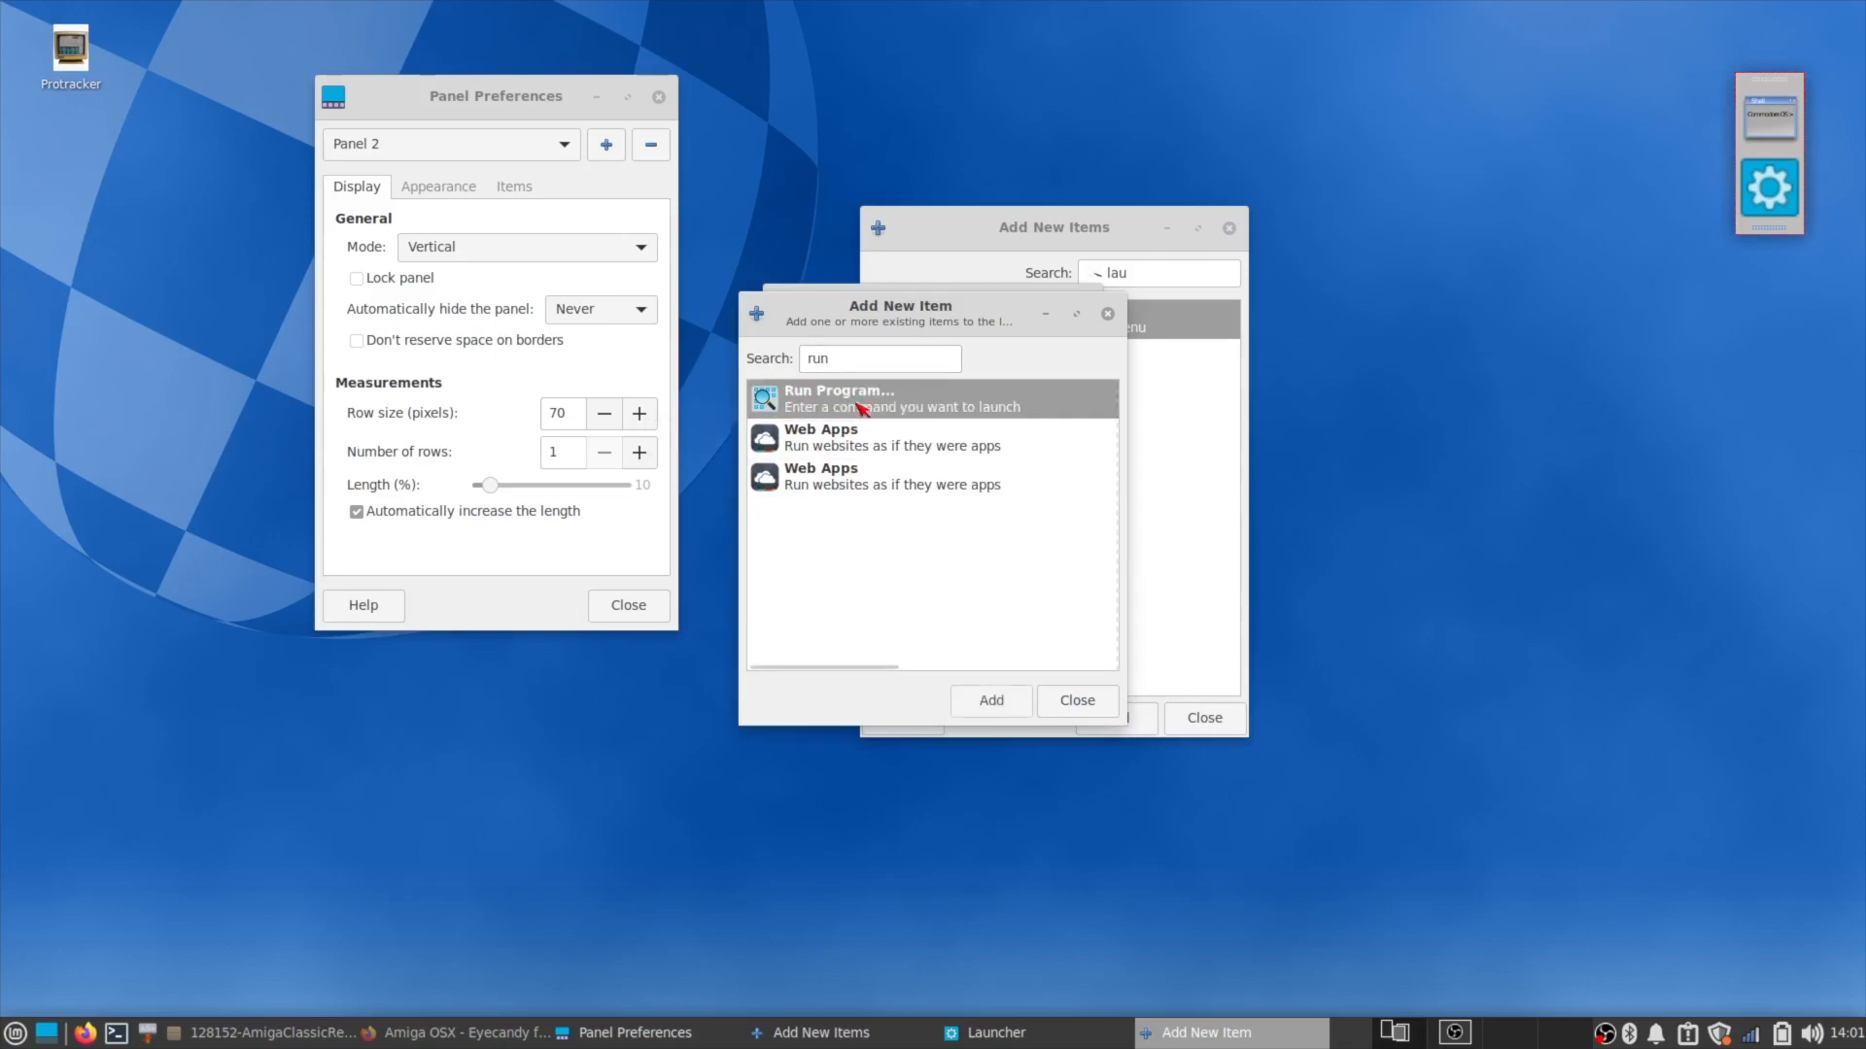
left_click(987, 701)
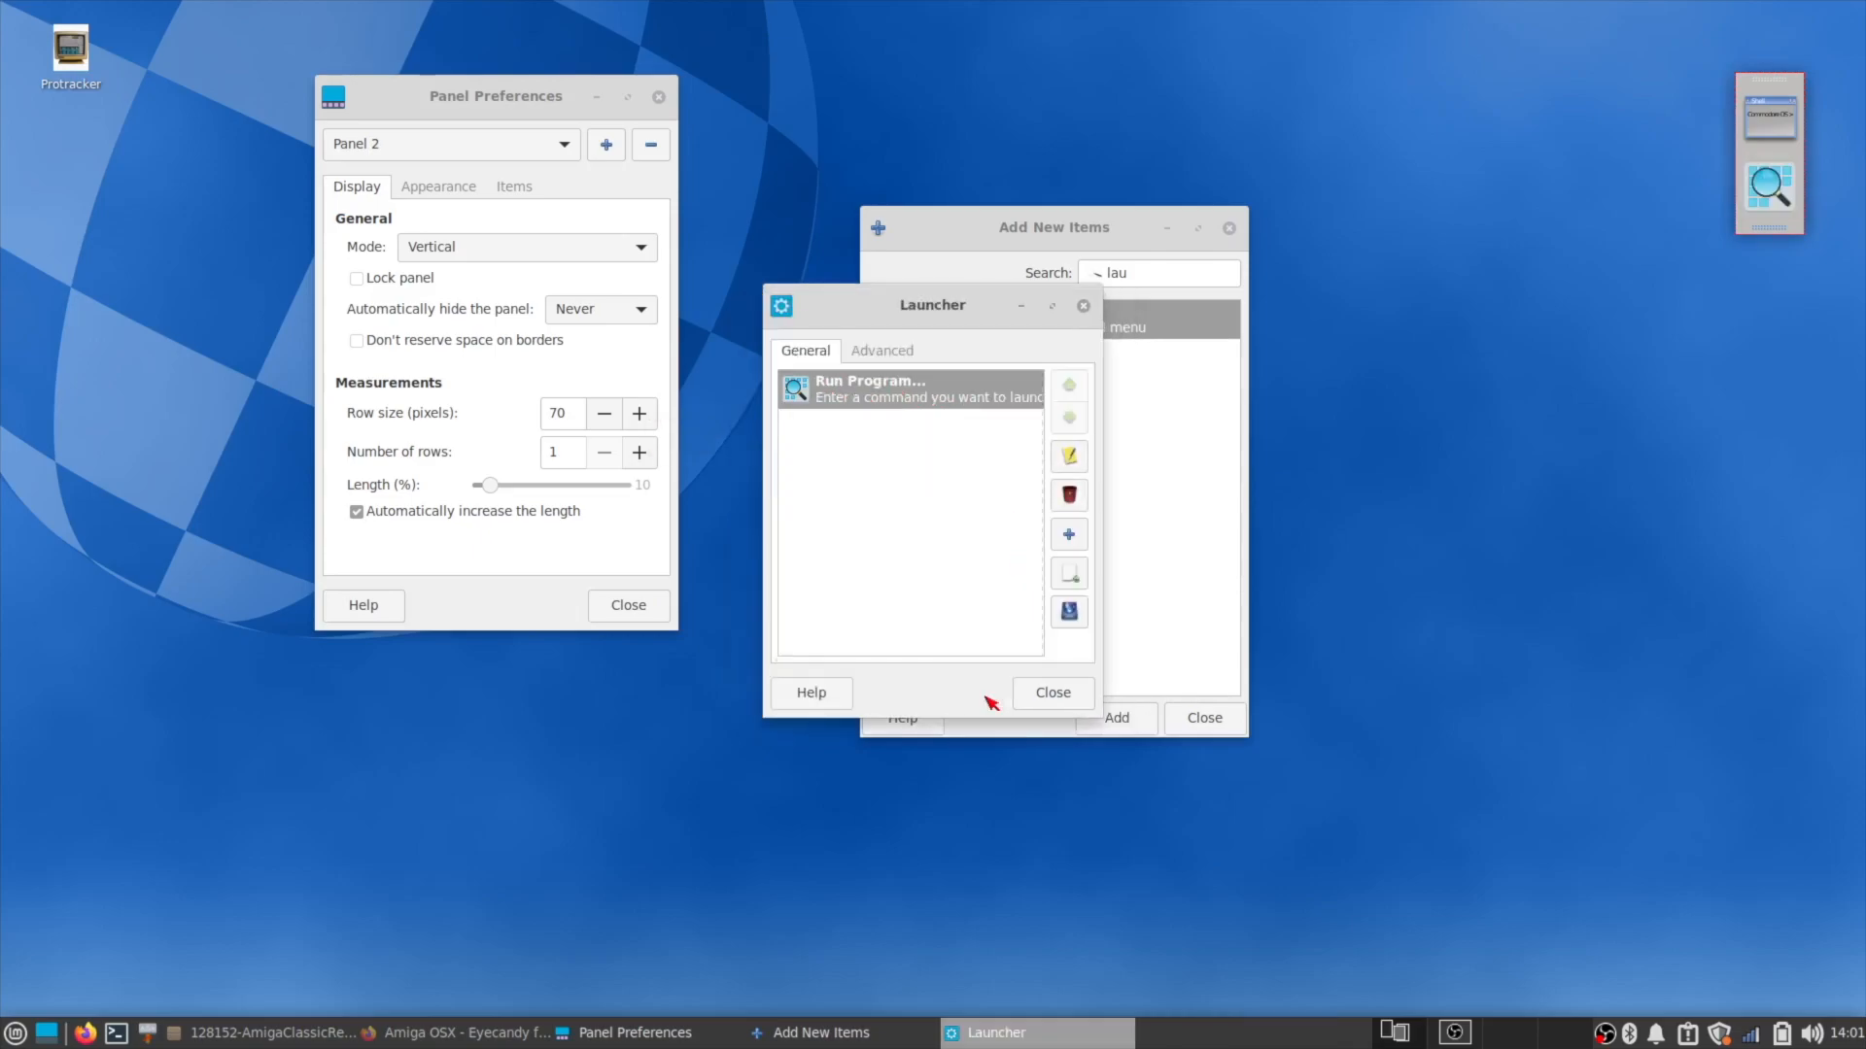
Open the new launcher's Run Program... item for editing.
right_click(855, 394)
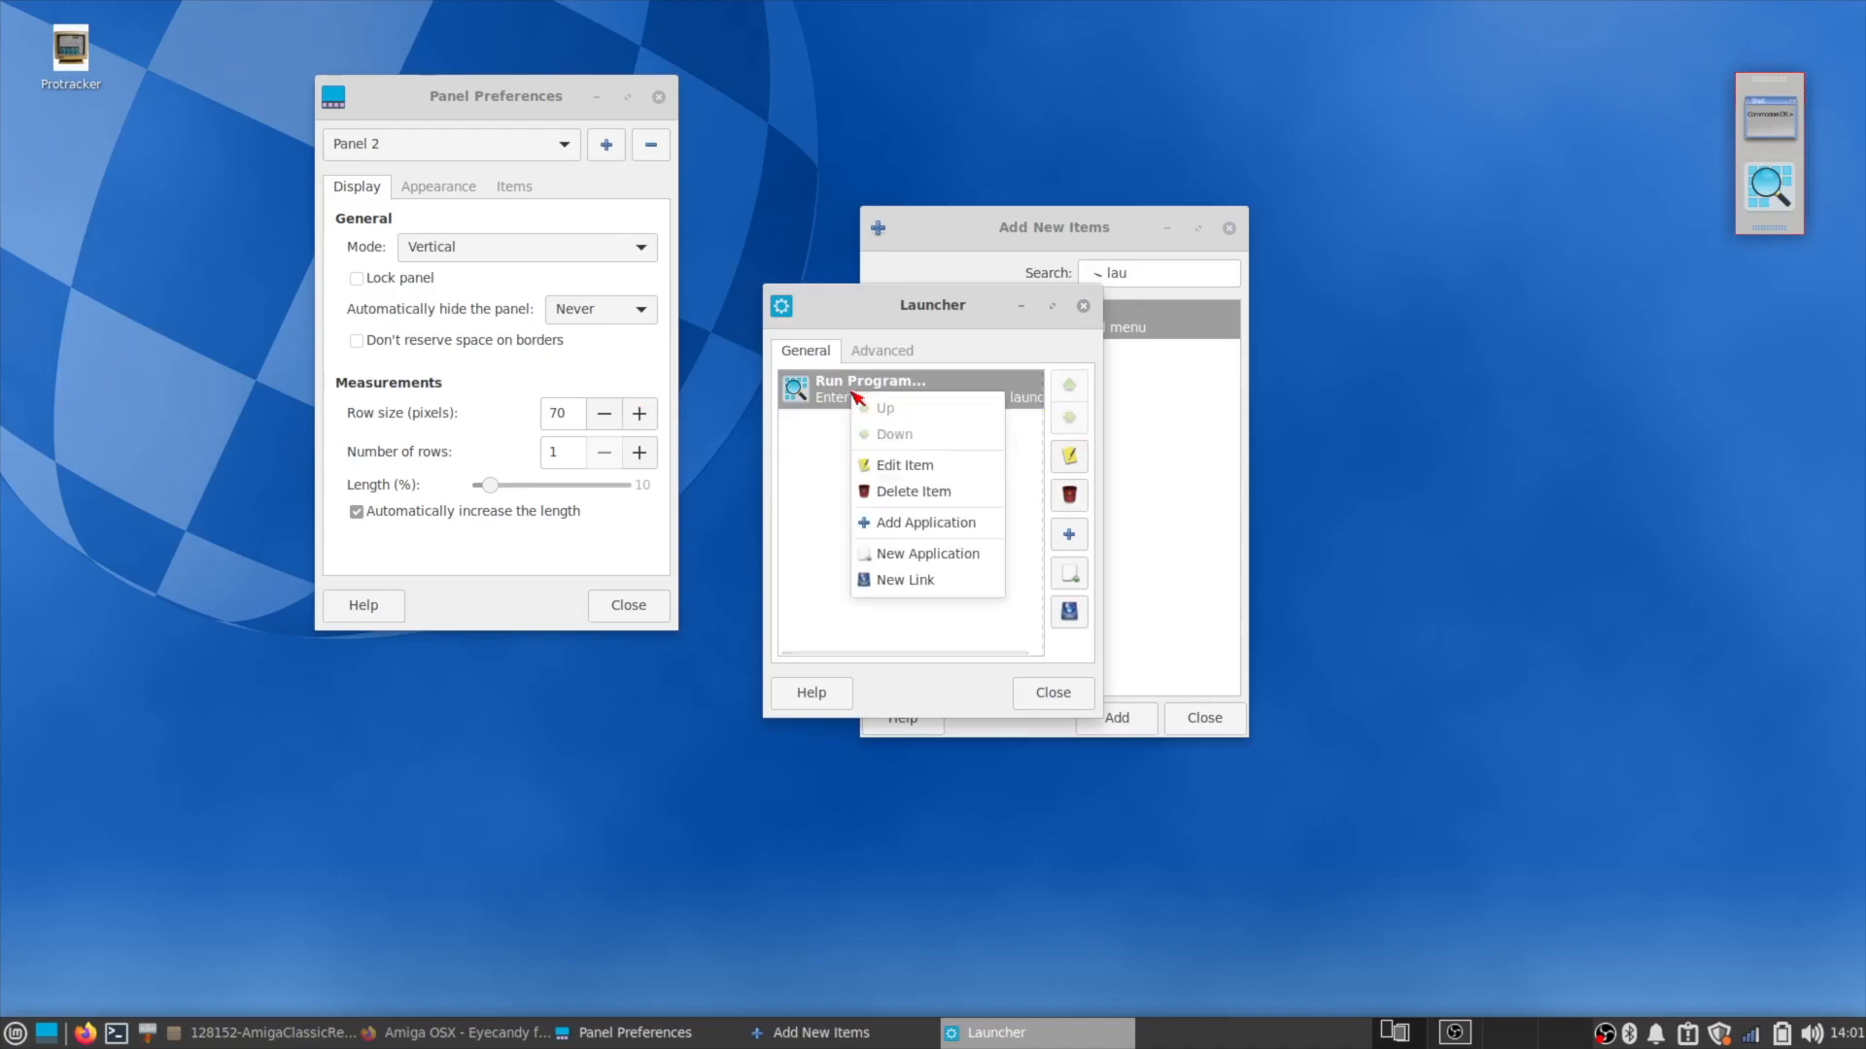
left_click(908, 466)
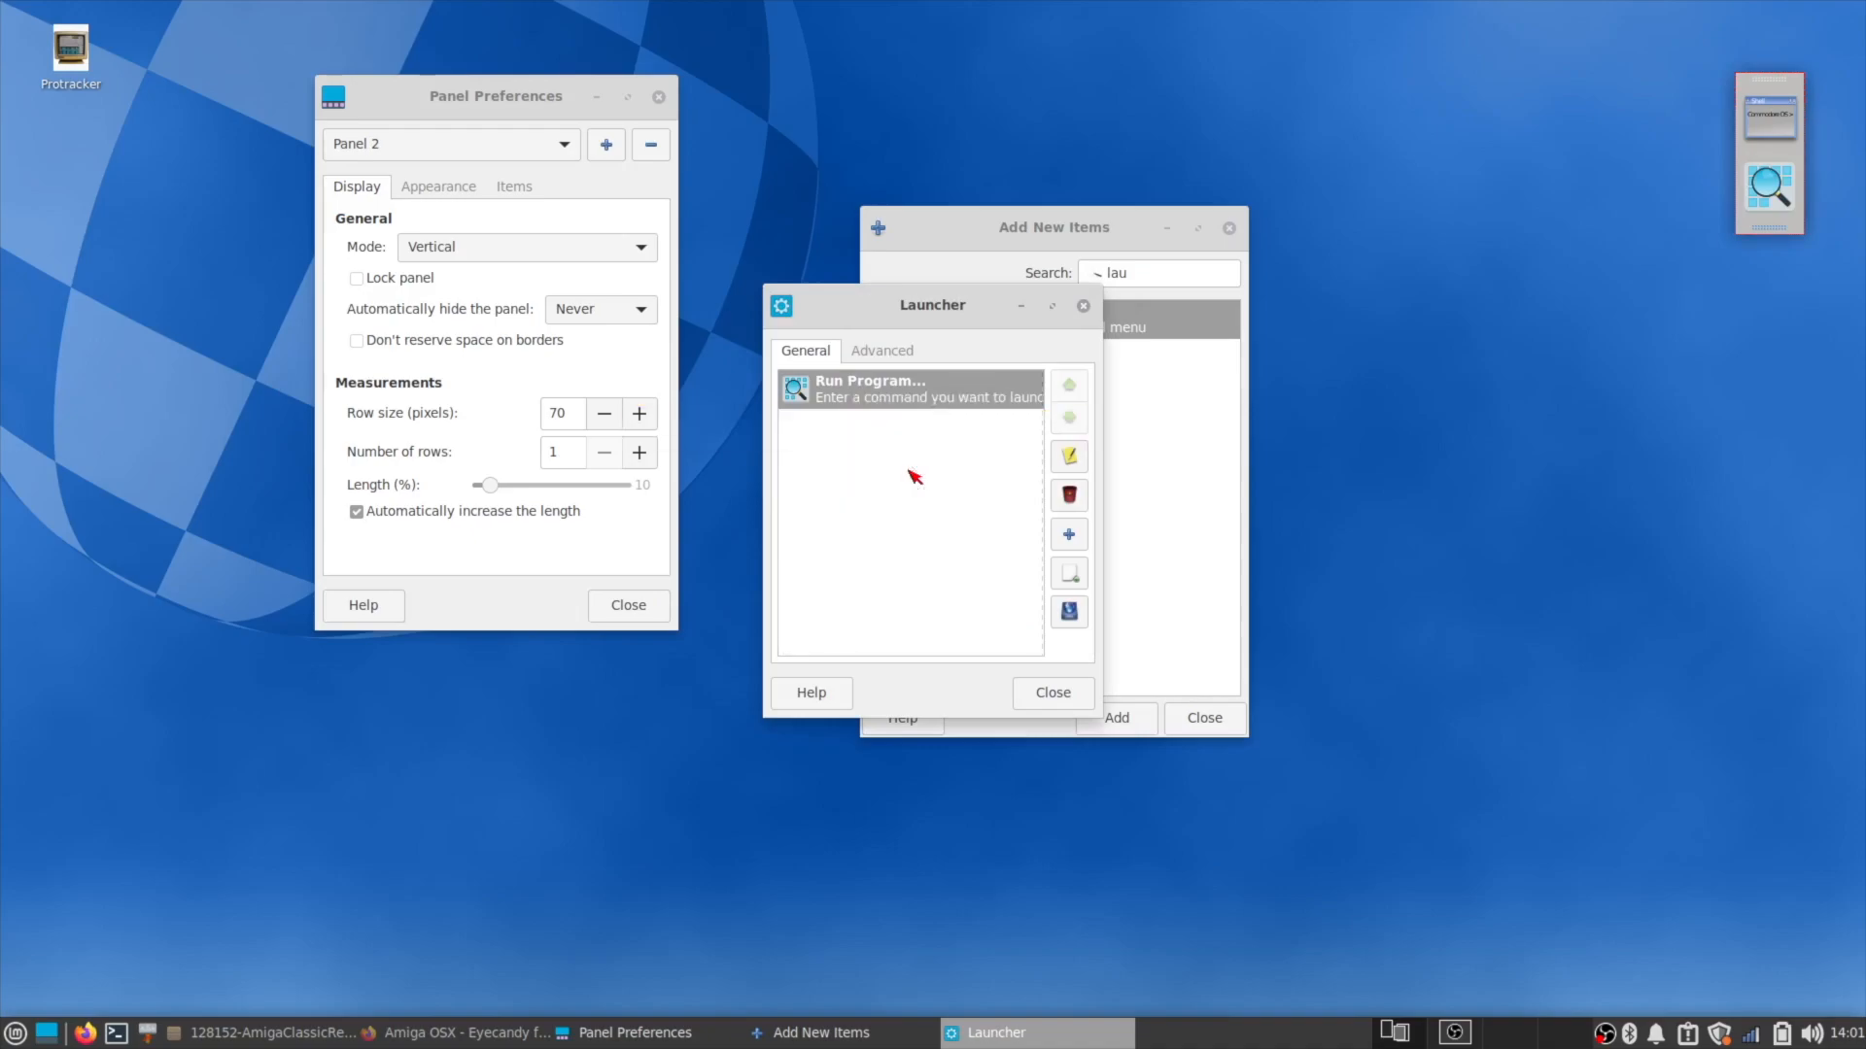
Copy the full command of the desktop Protracker launcher into the command of the panel's Run Program launcher.
right_click(79, 57)
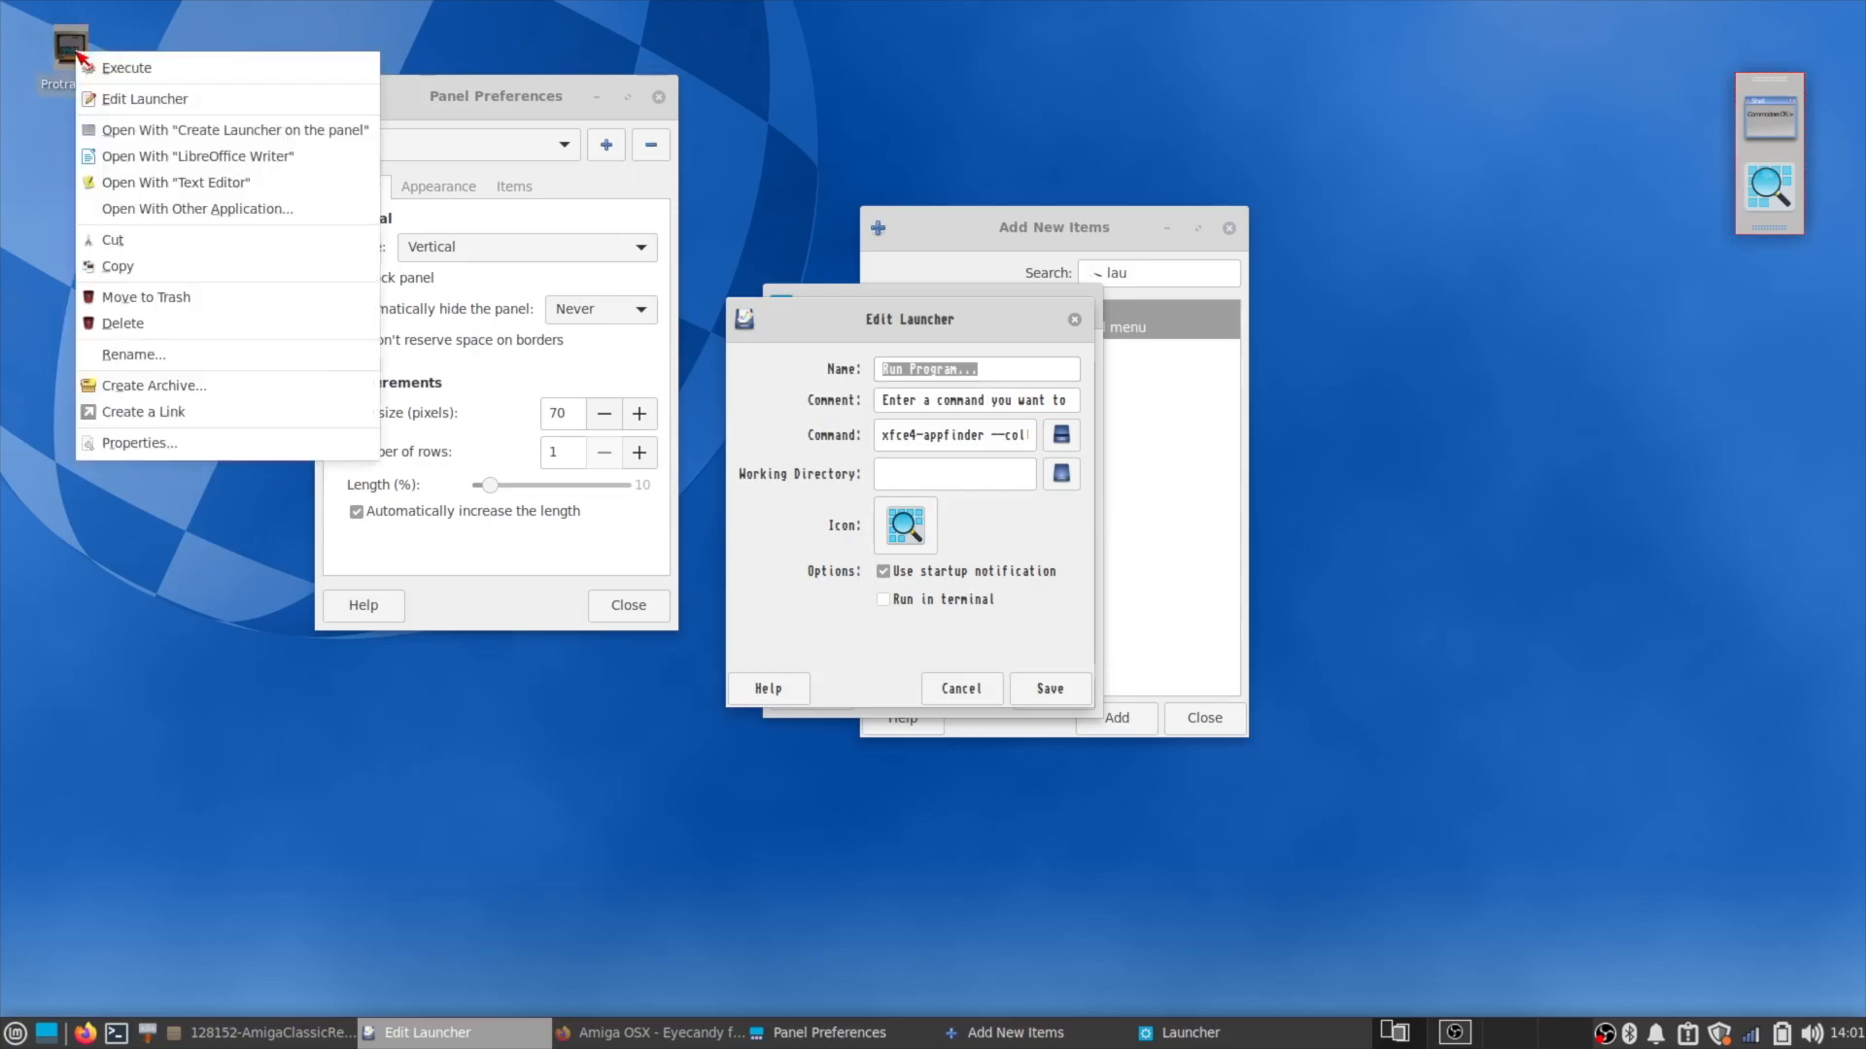
left_click(136, 100)
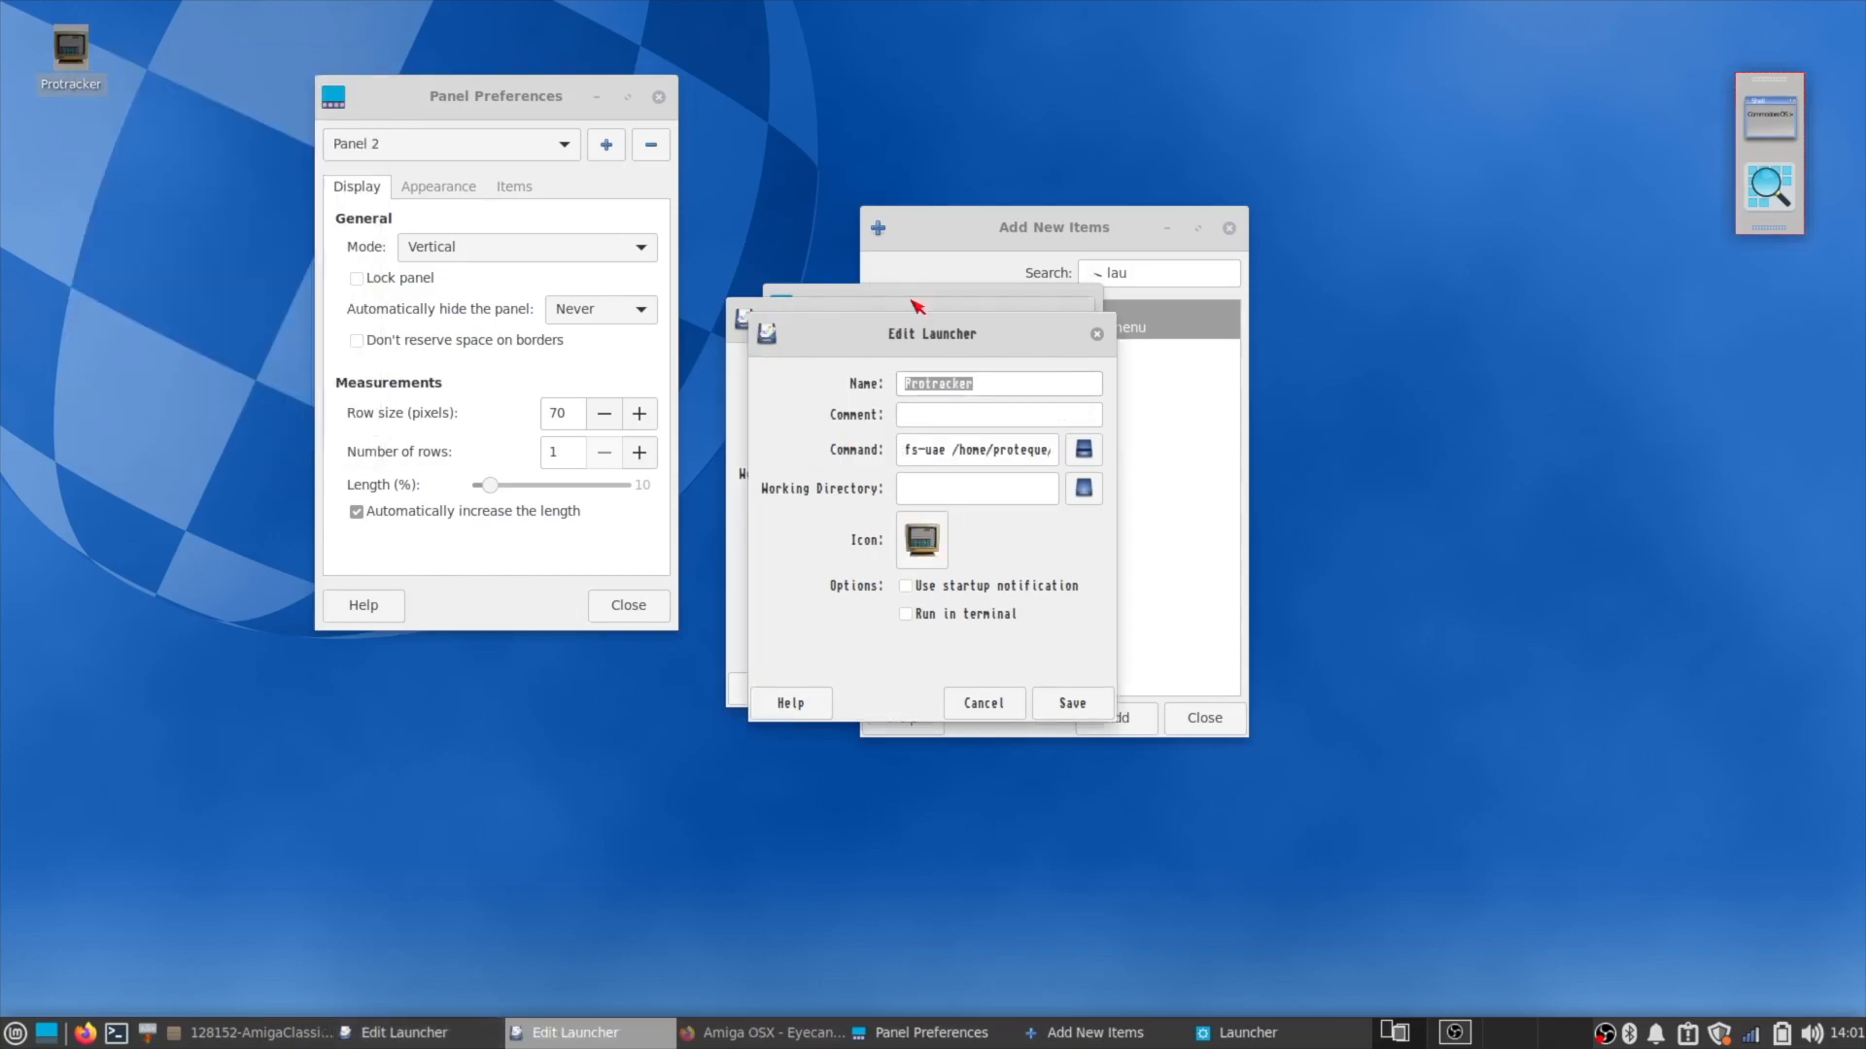
left_click_drag(360, 391, 268, 405)
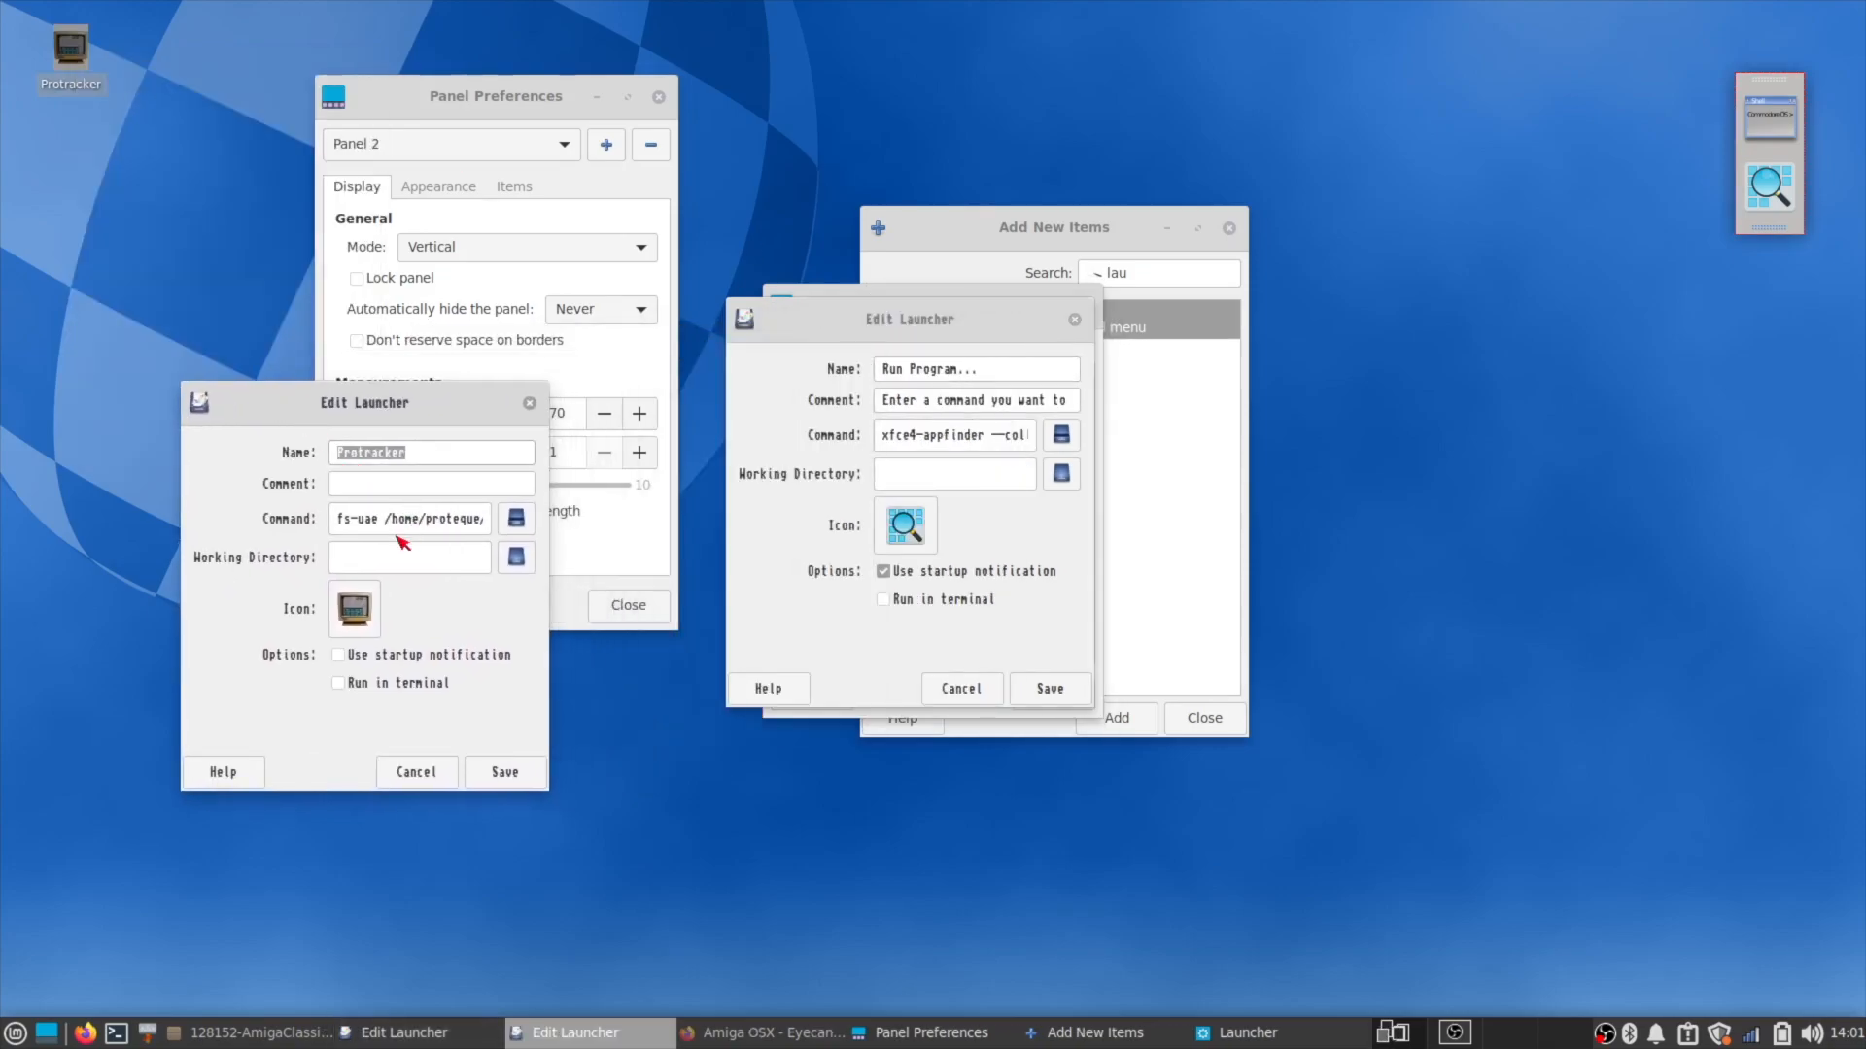
left_click_drag(339, 518, 623, 518)
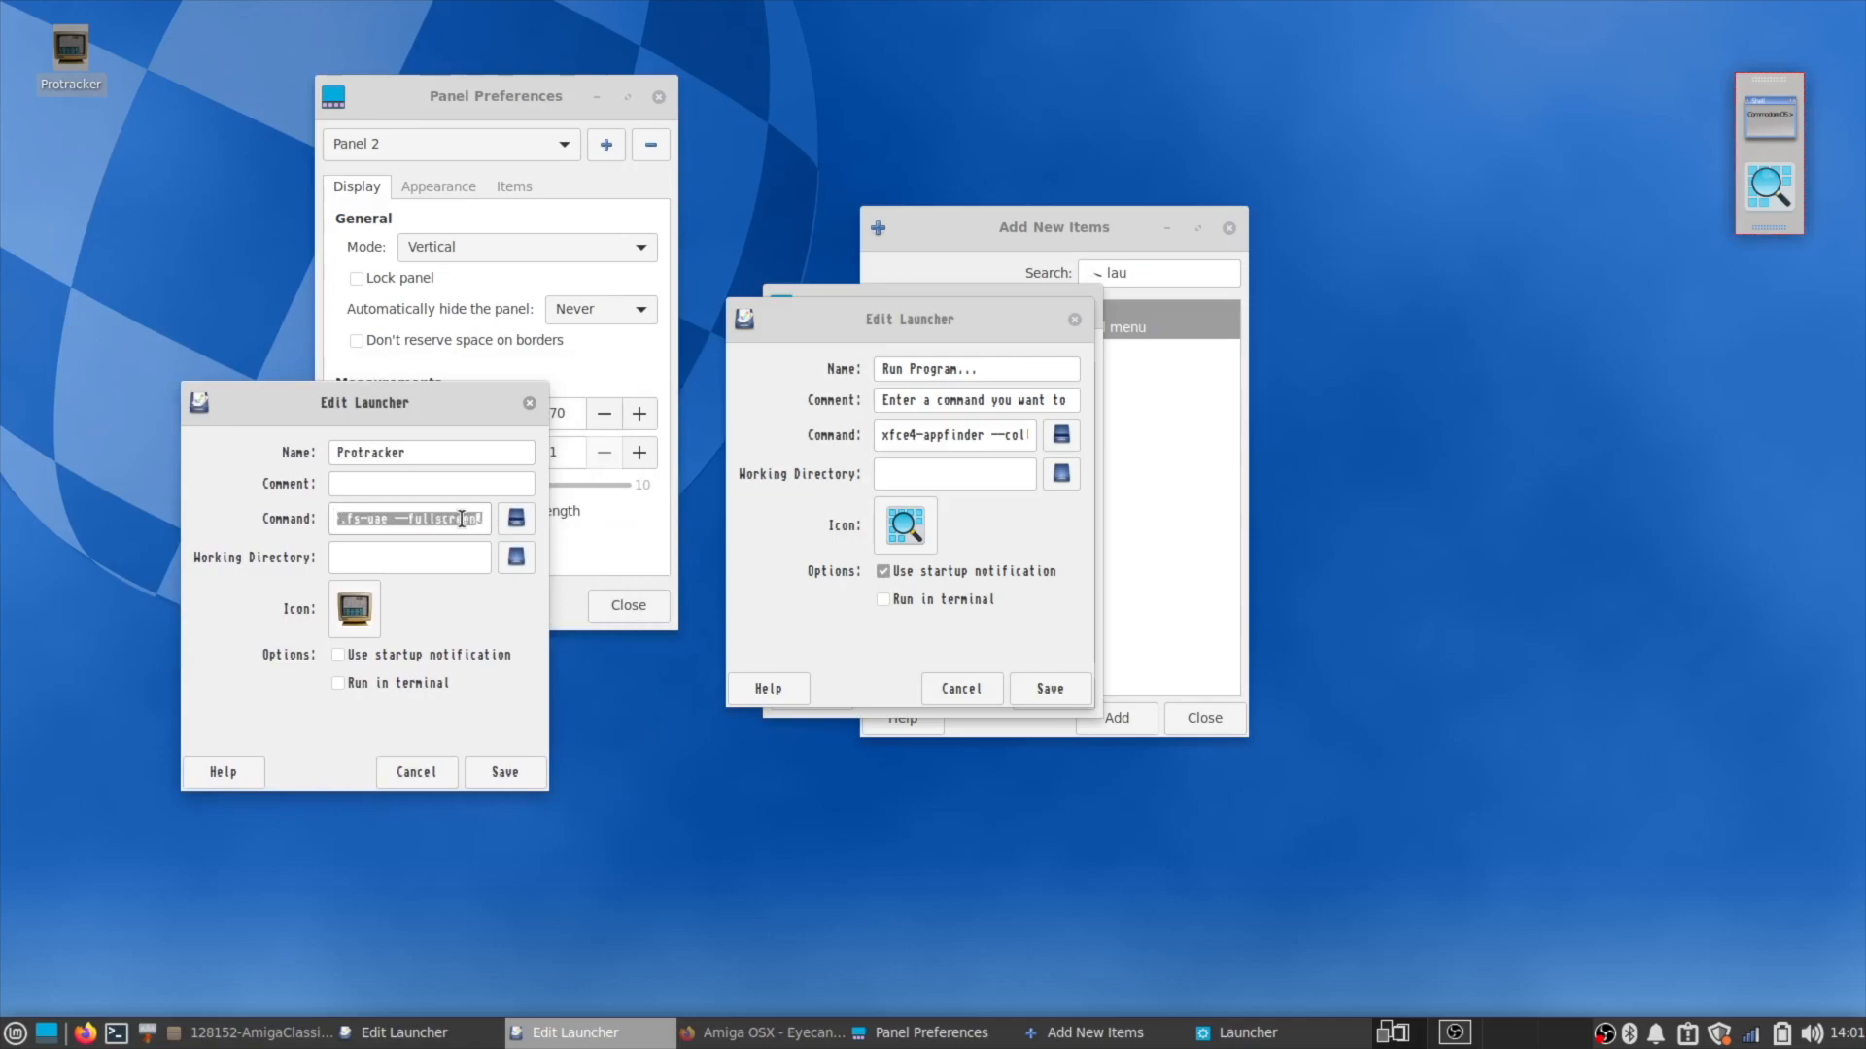
triple_click(921, 438)
key("ctrl+v")
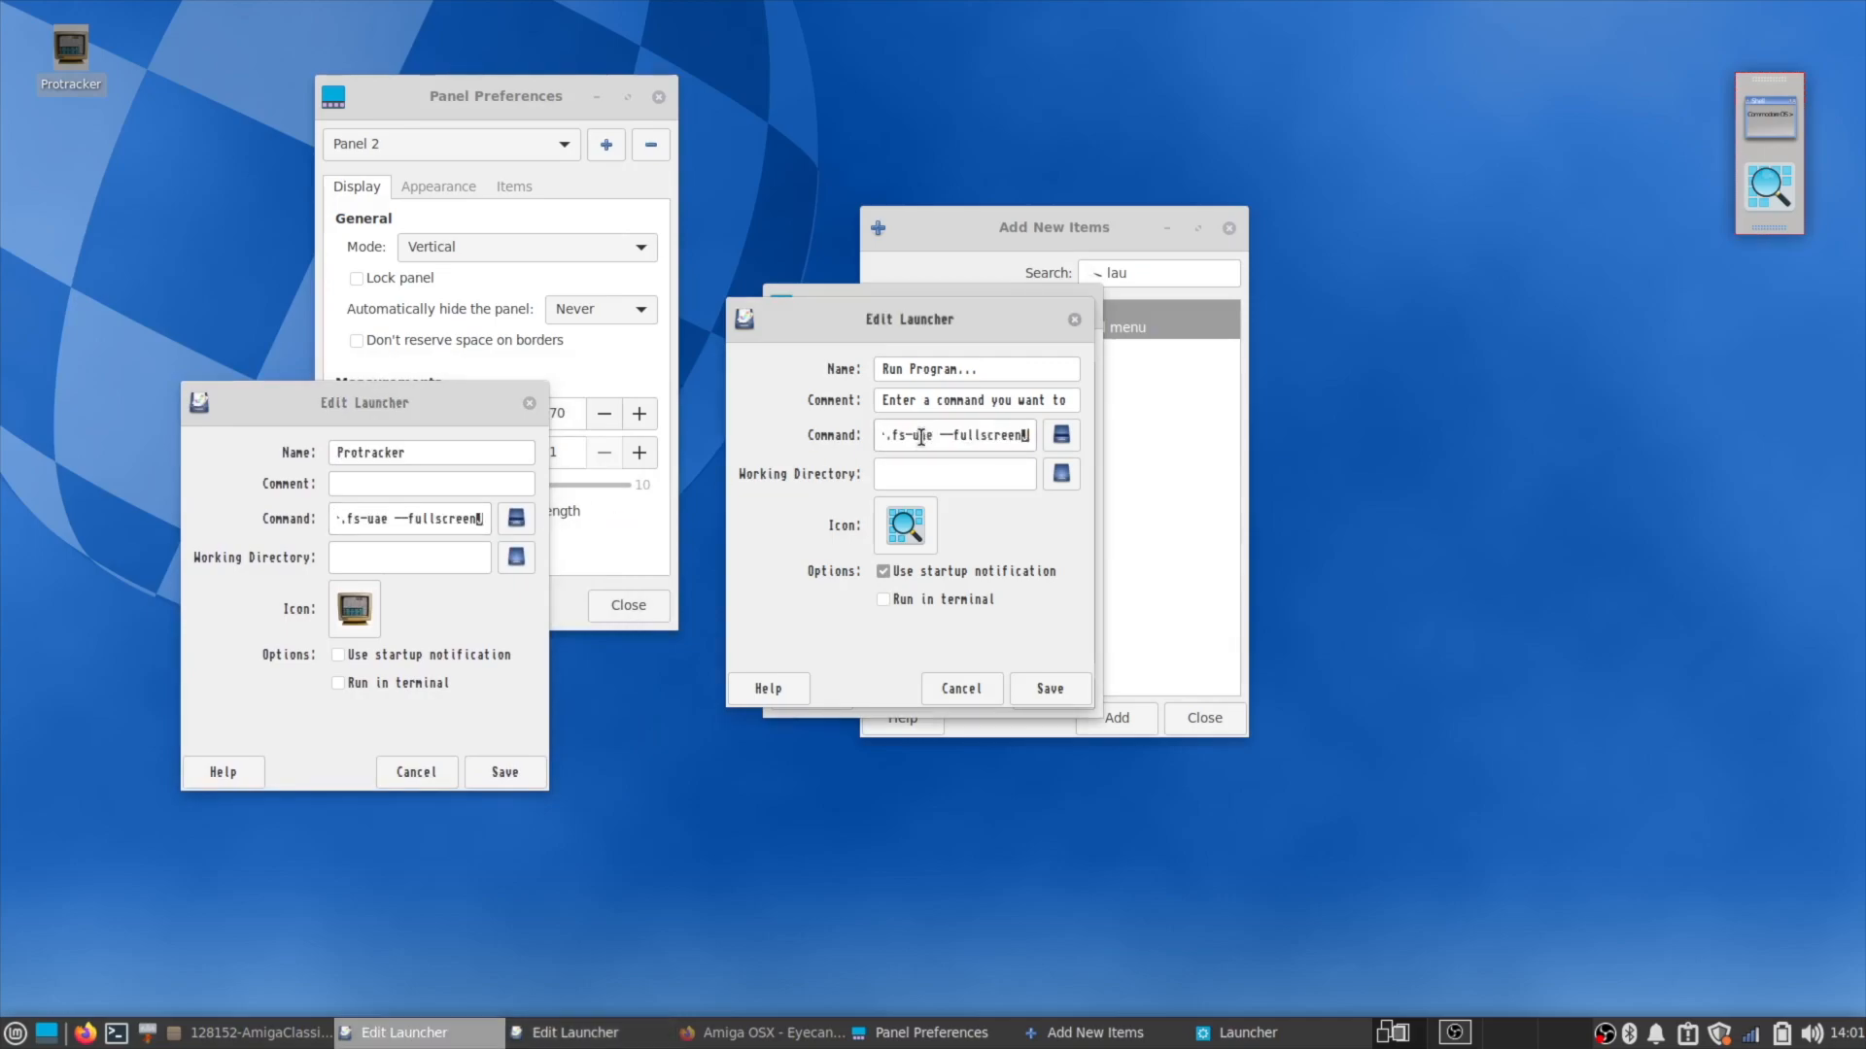
Name the panel launcher Protracker, clear its comment and turn off startup notification.
triple_click(990, 368)
type("Protr")
triple_click(990, 401)
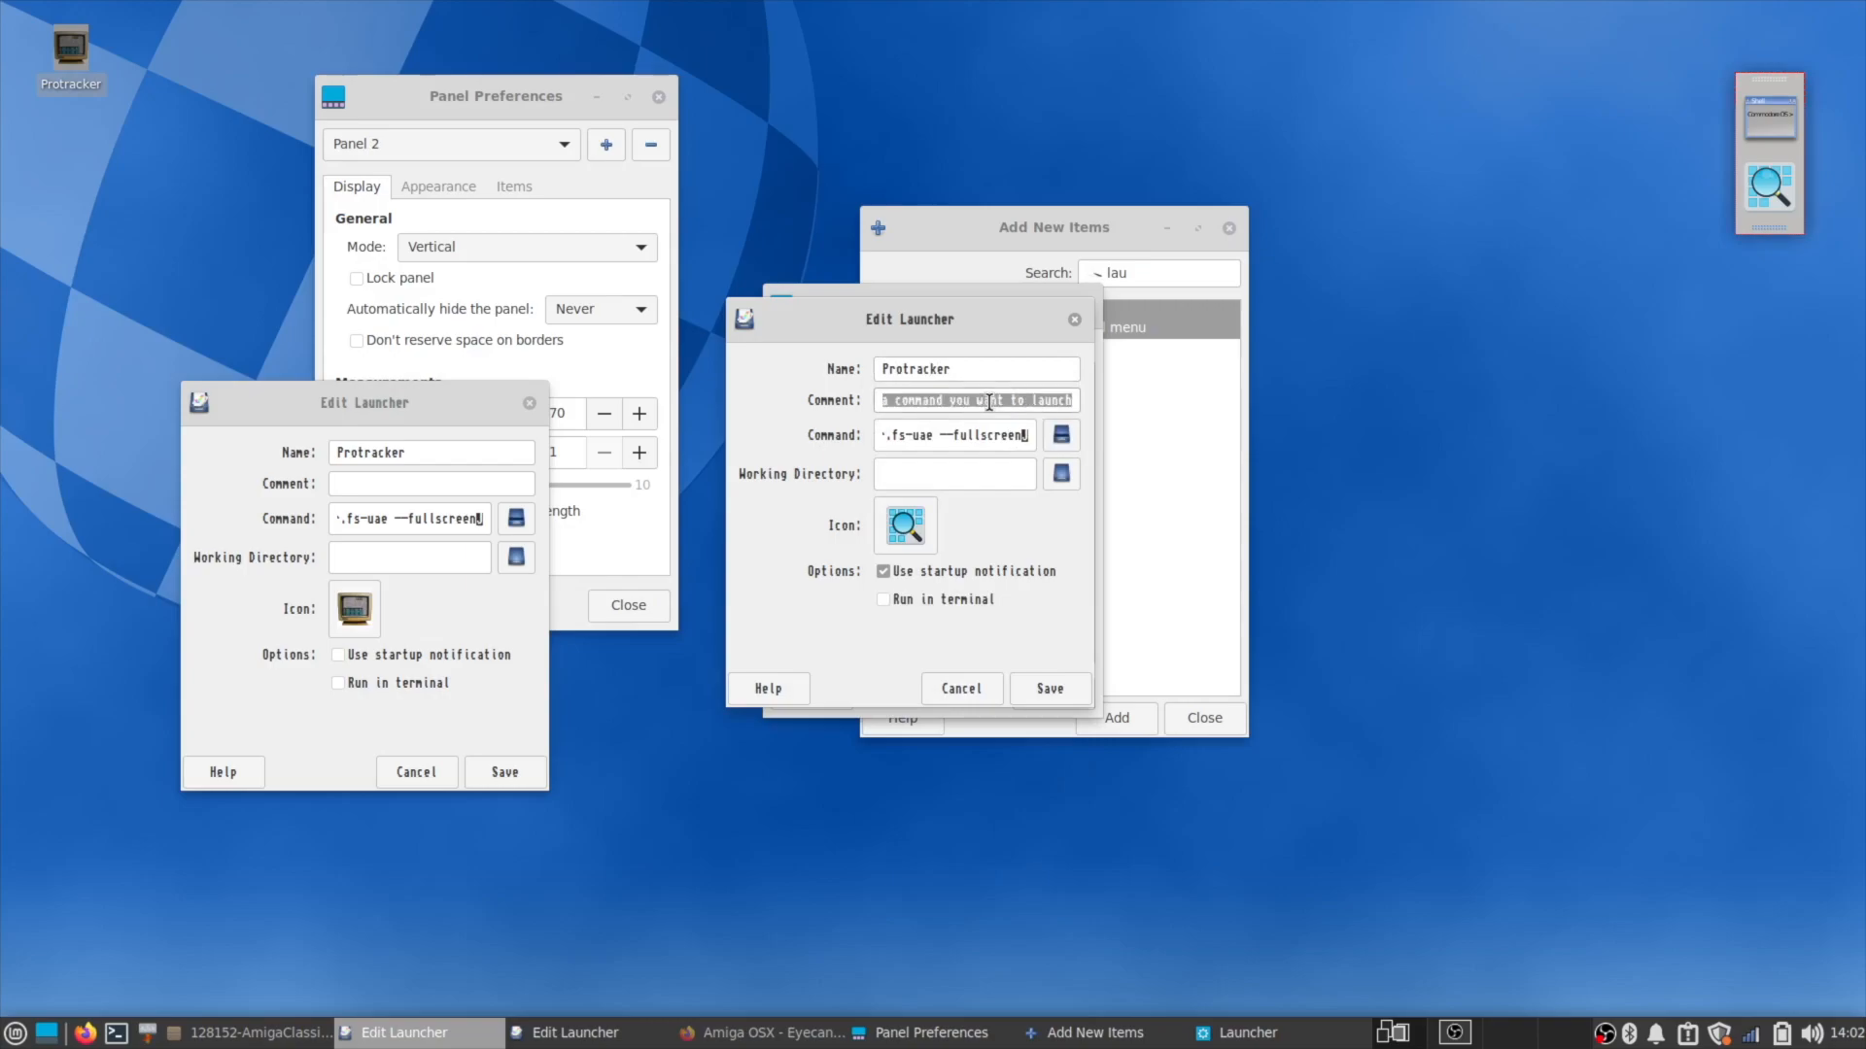
key("BackSpace")
left_click(883, 571)
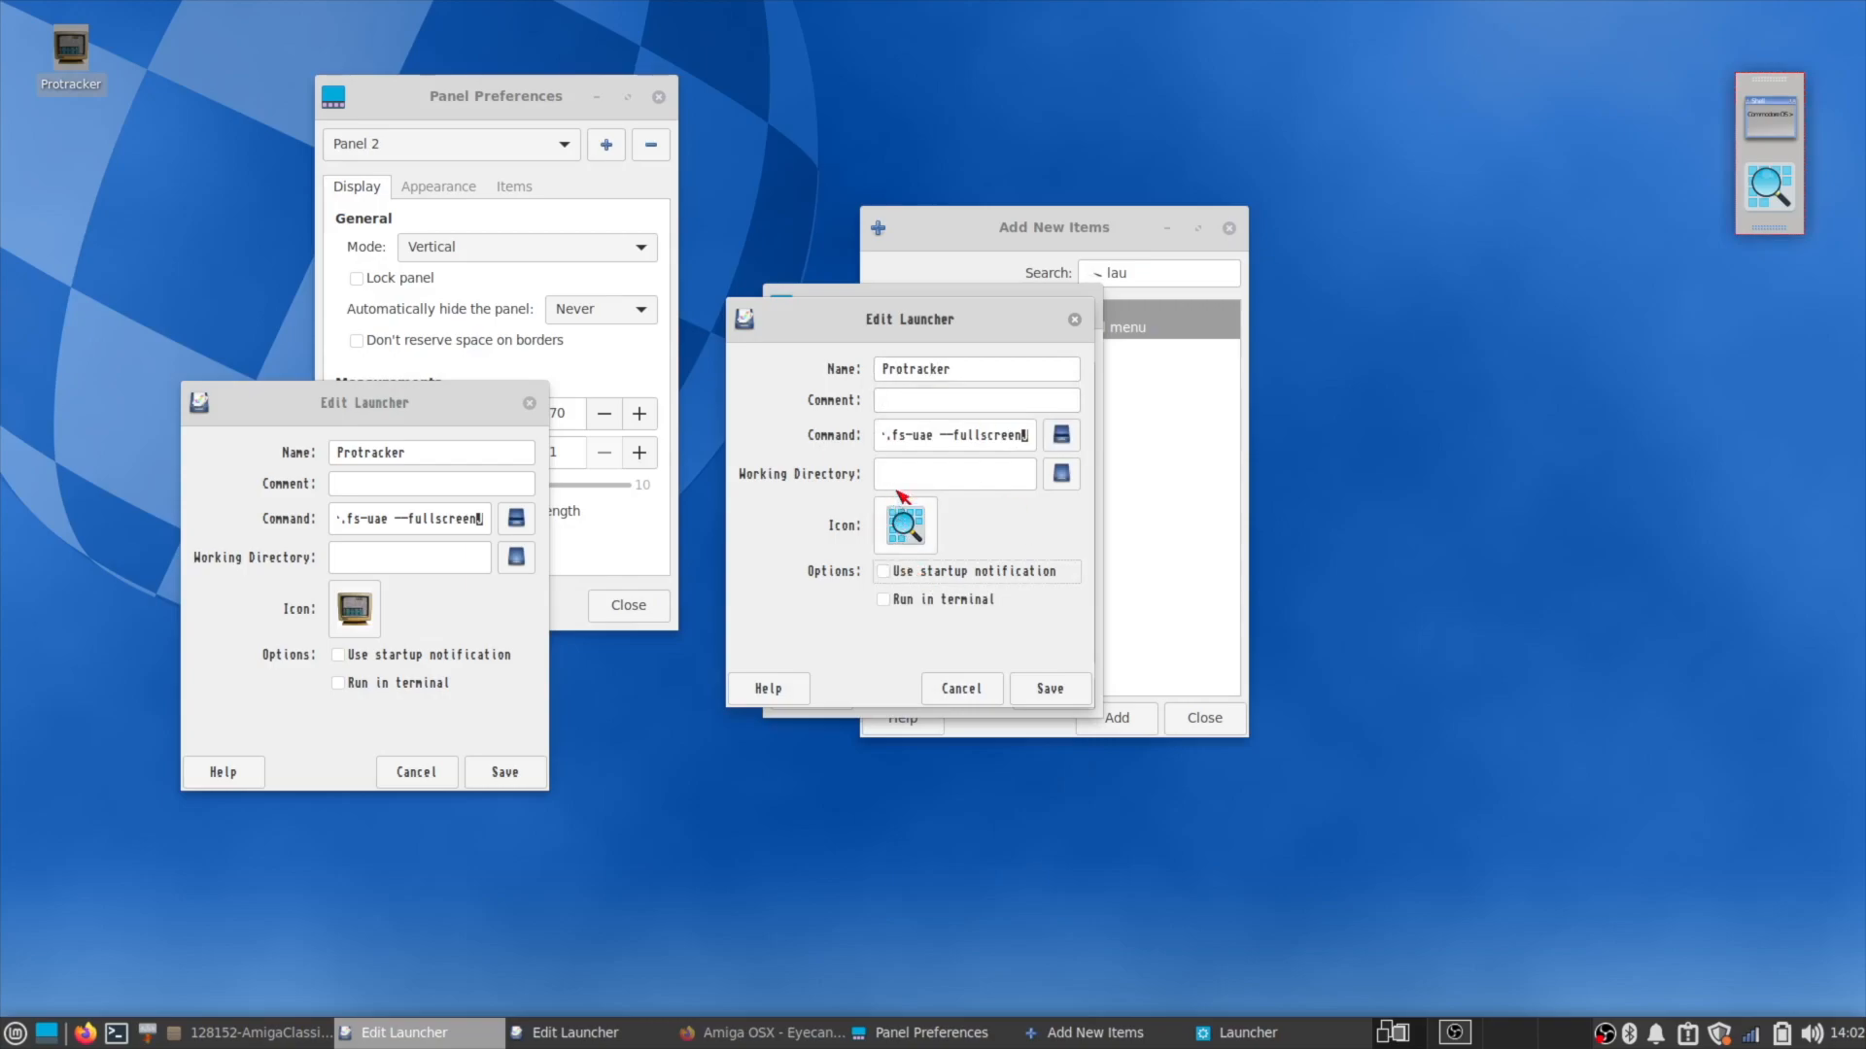
Search the Location Icons for "musi" as a possible icon for the panel launcher.
left_click(905, 525)
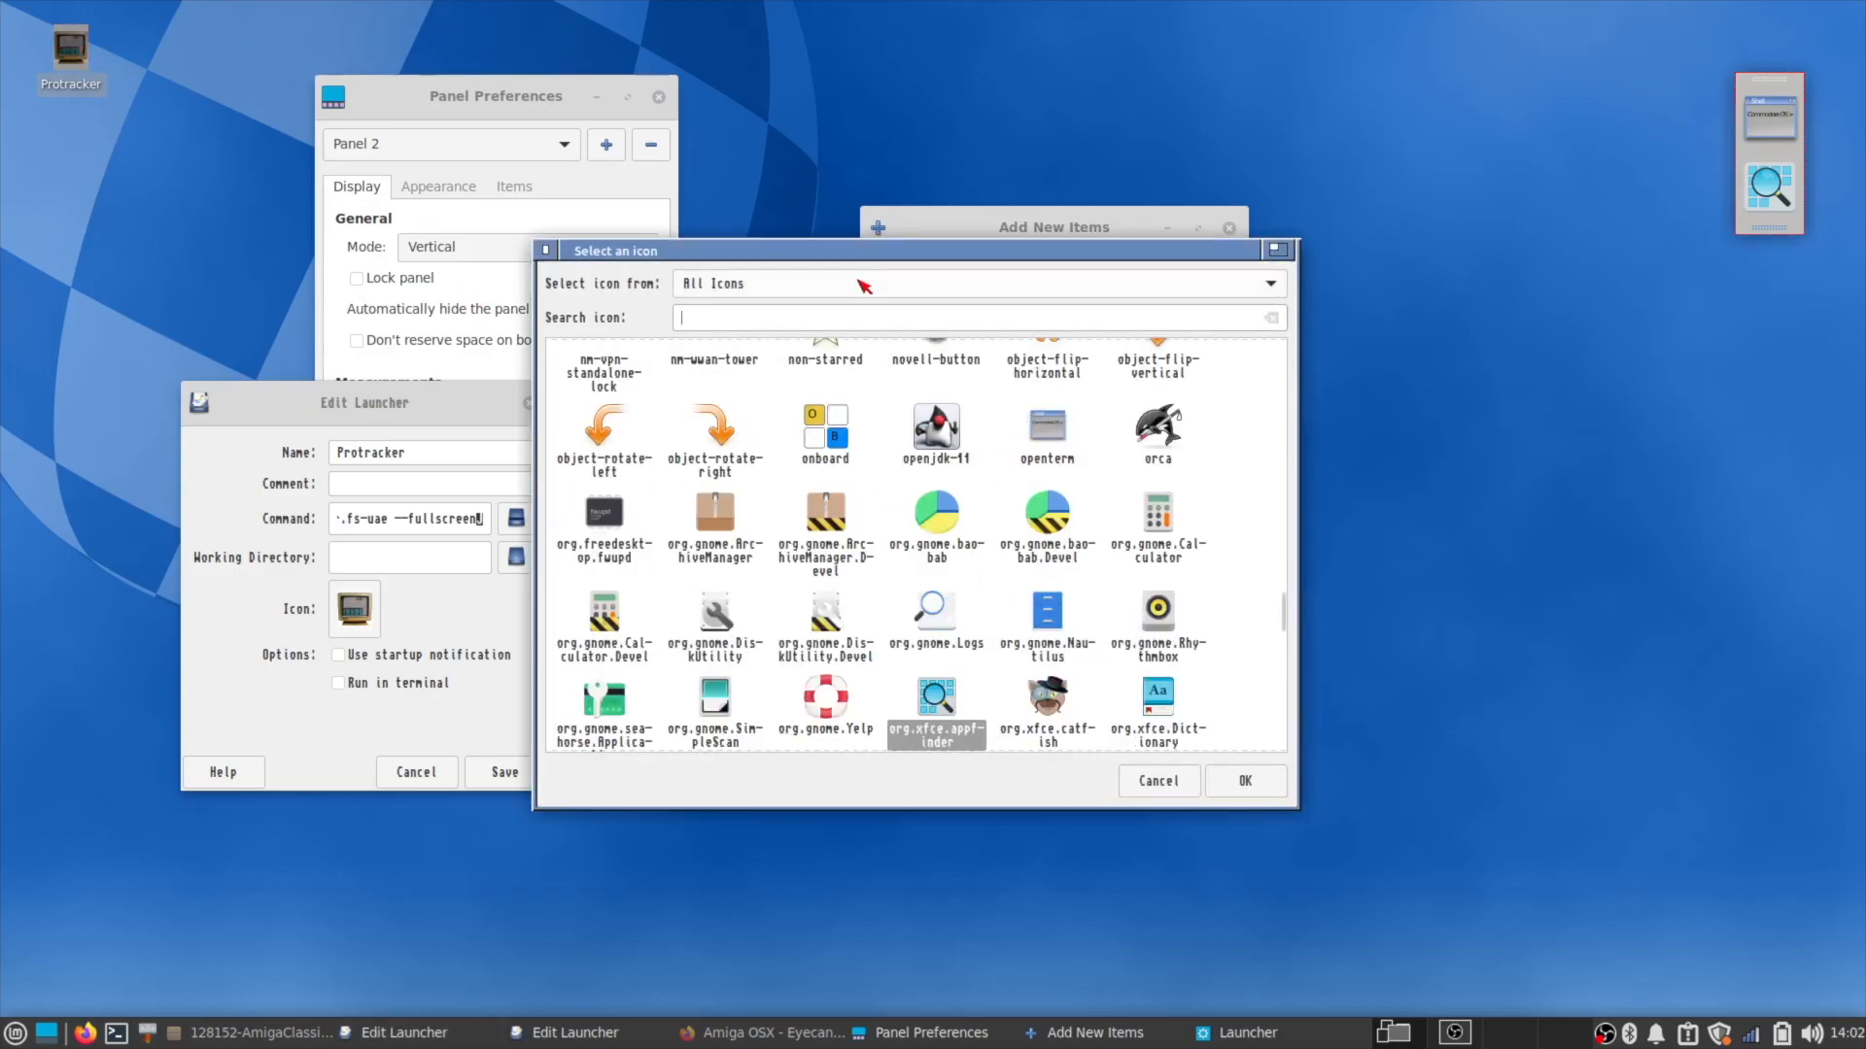
left_click(860, 284)
left_click(757, 175)
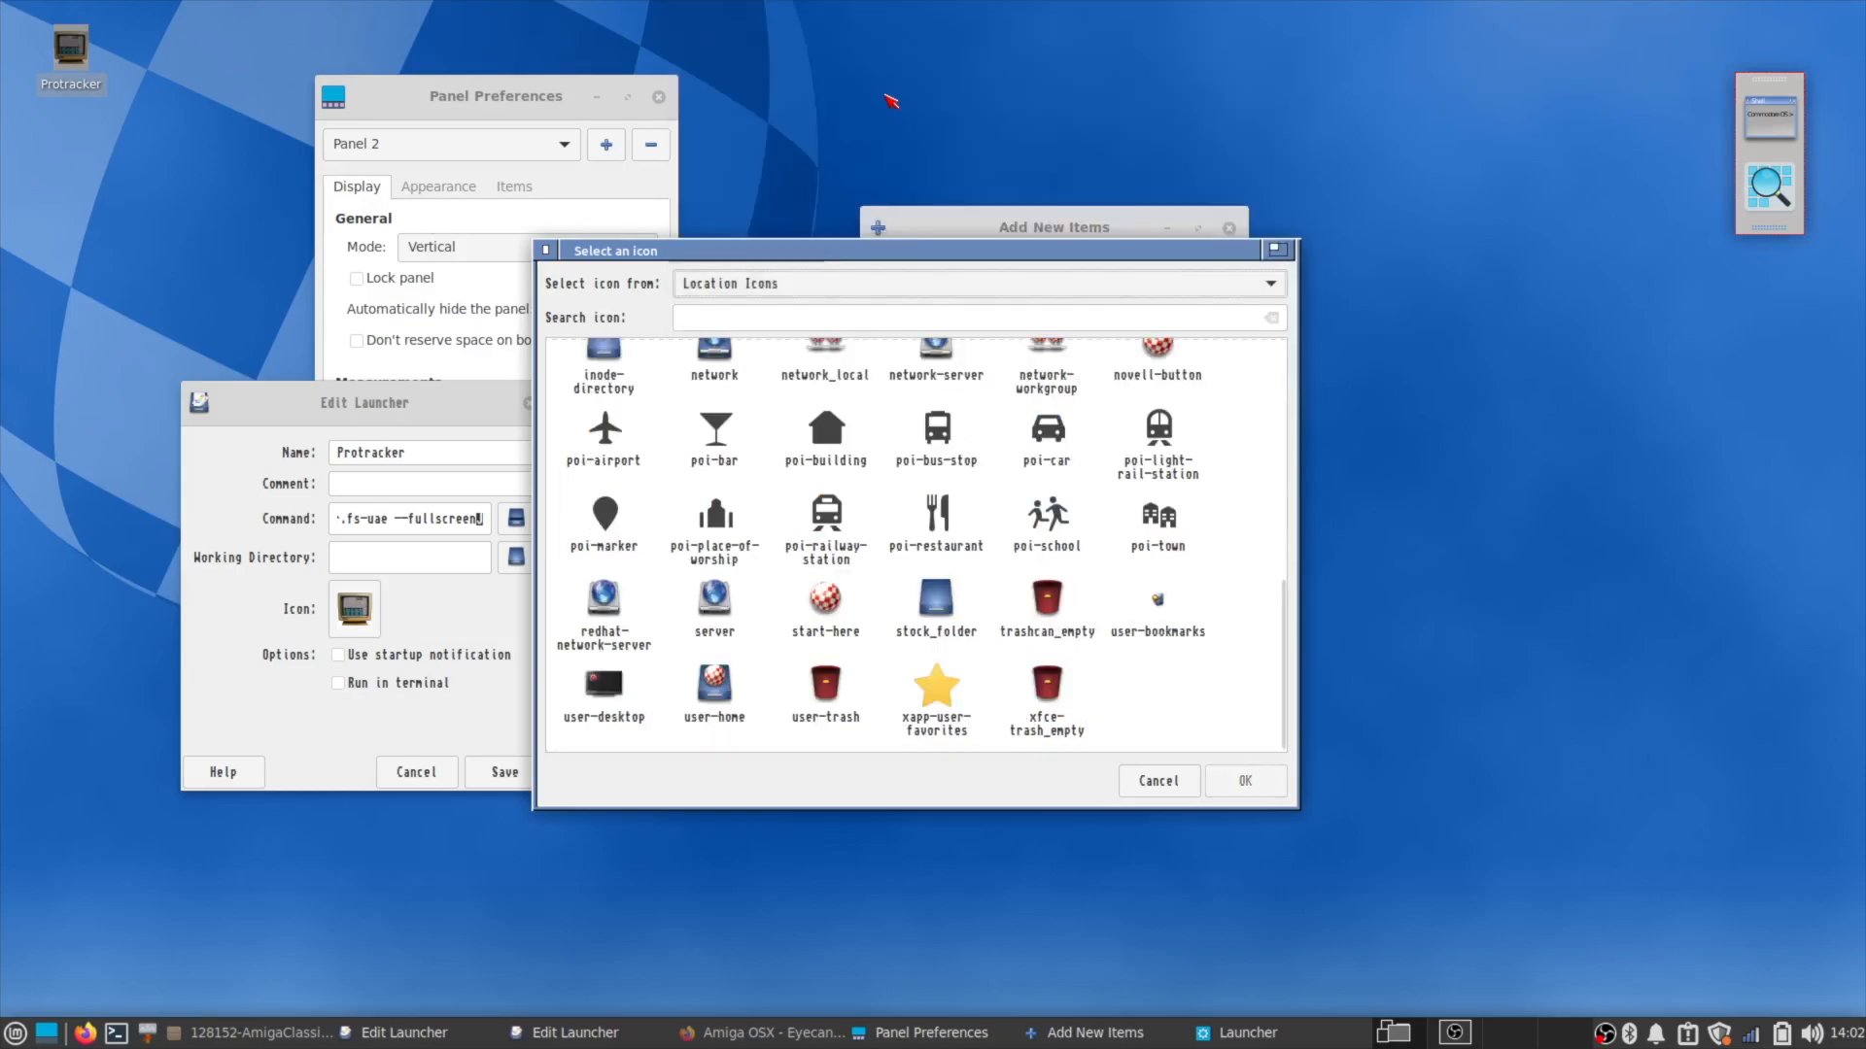
left_click(767, 283)
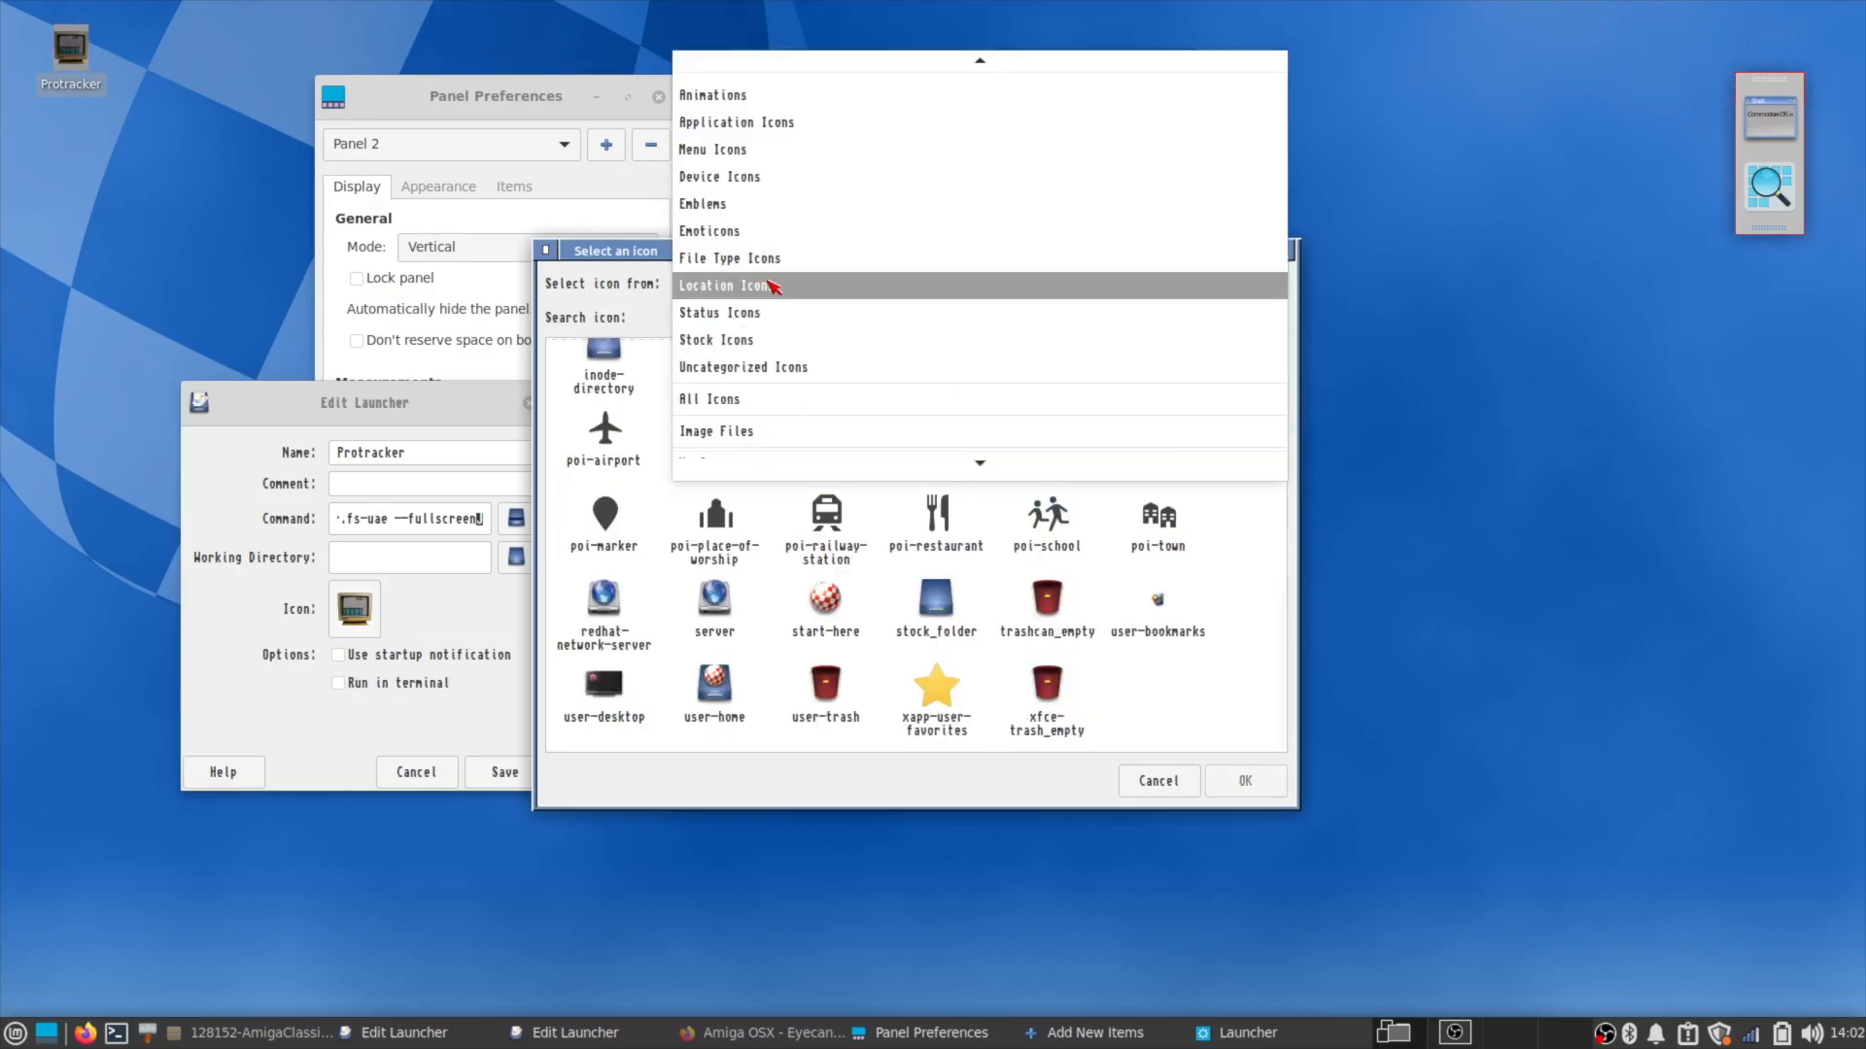
left_click(622, 260)
left_click(707, 317)
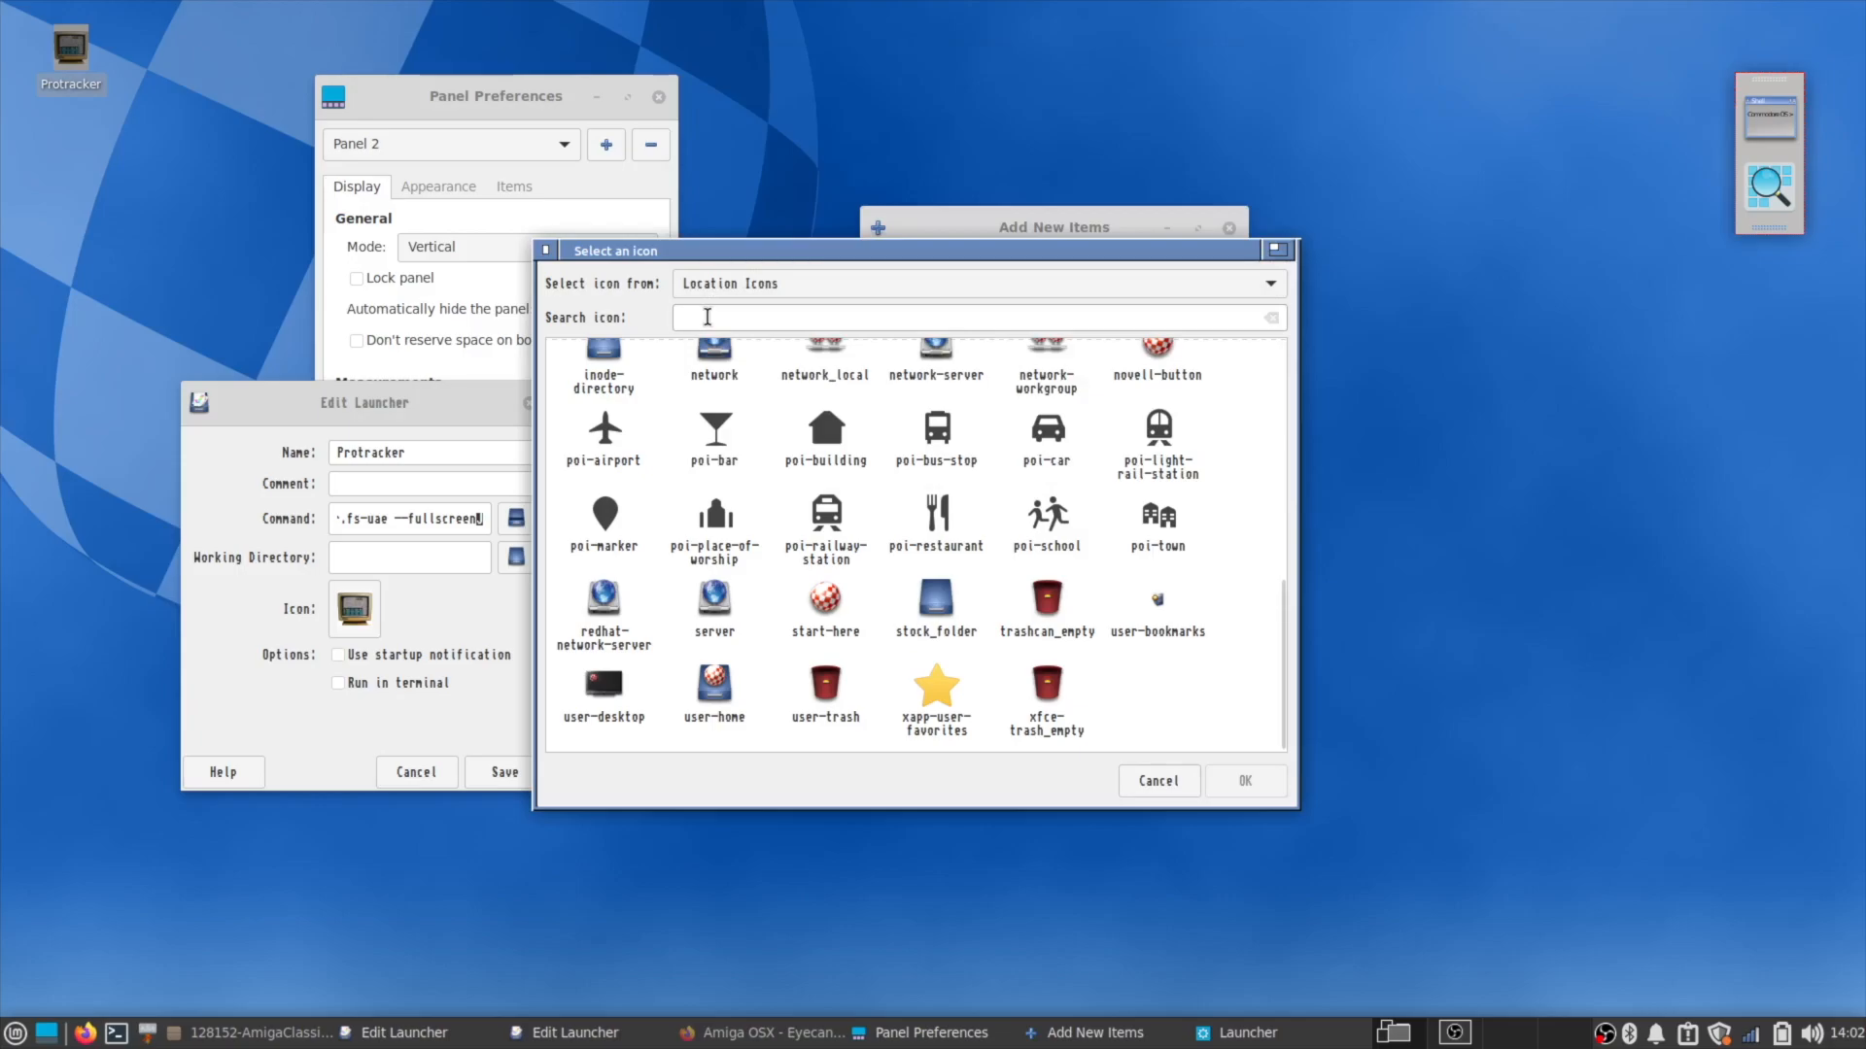
type("musi")
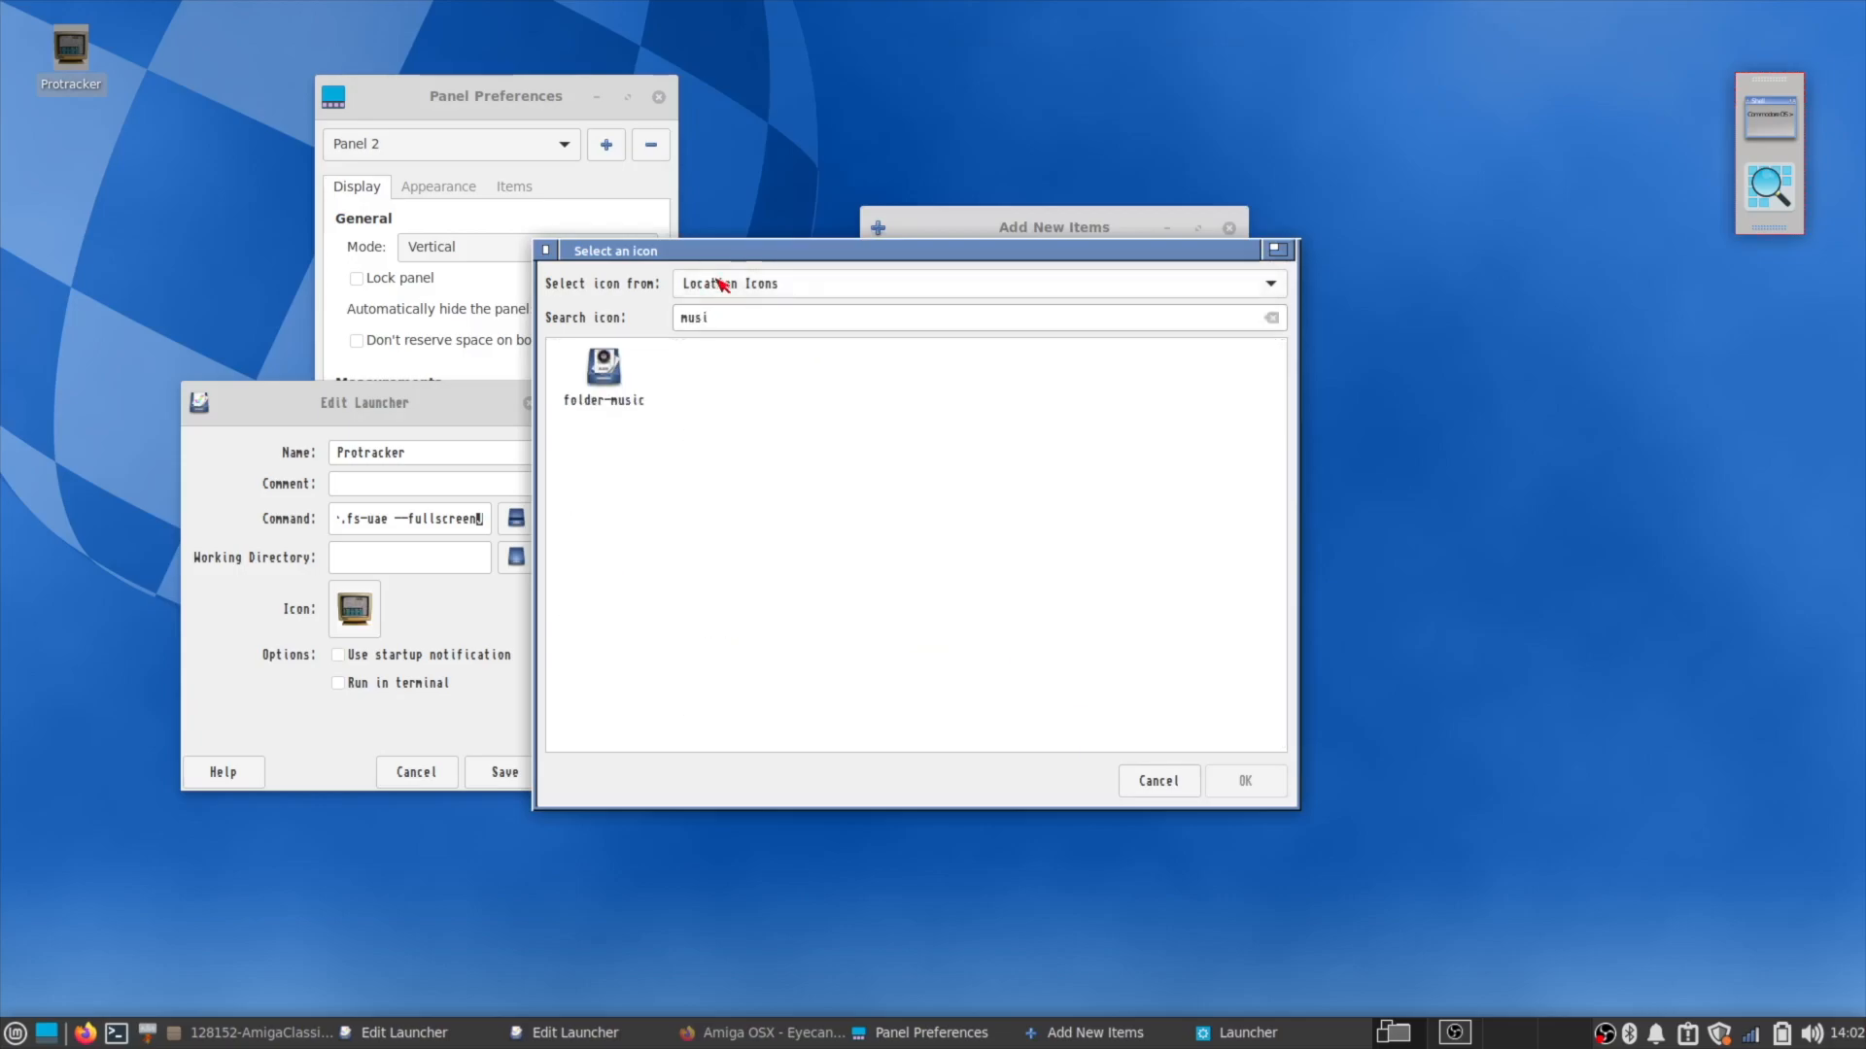
Switch the icon source to image files and browse Pictures to the apps/48 folder of Tweak's Amiga Icons Alpha.
left_click(756, 285)
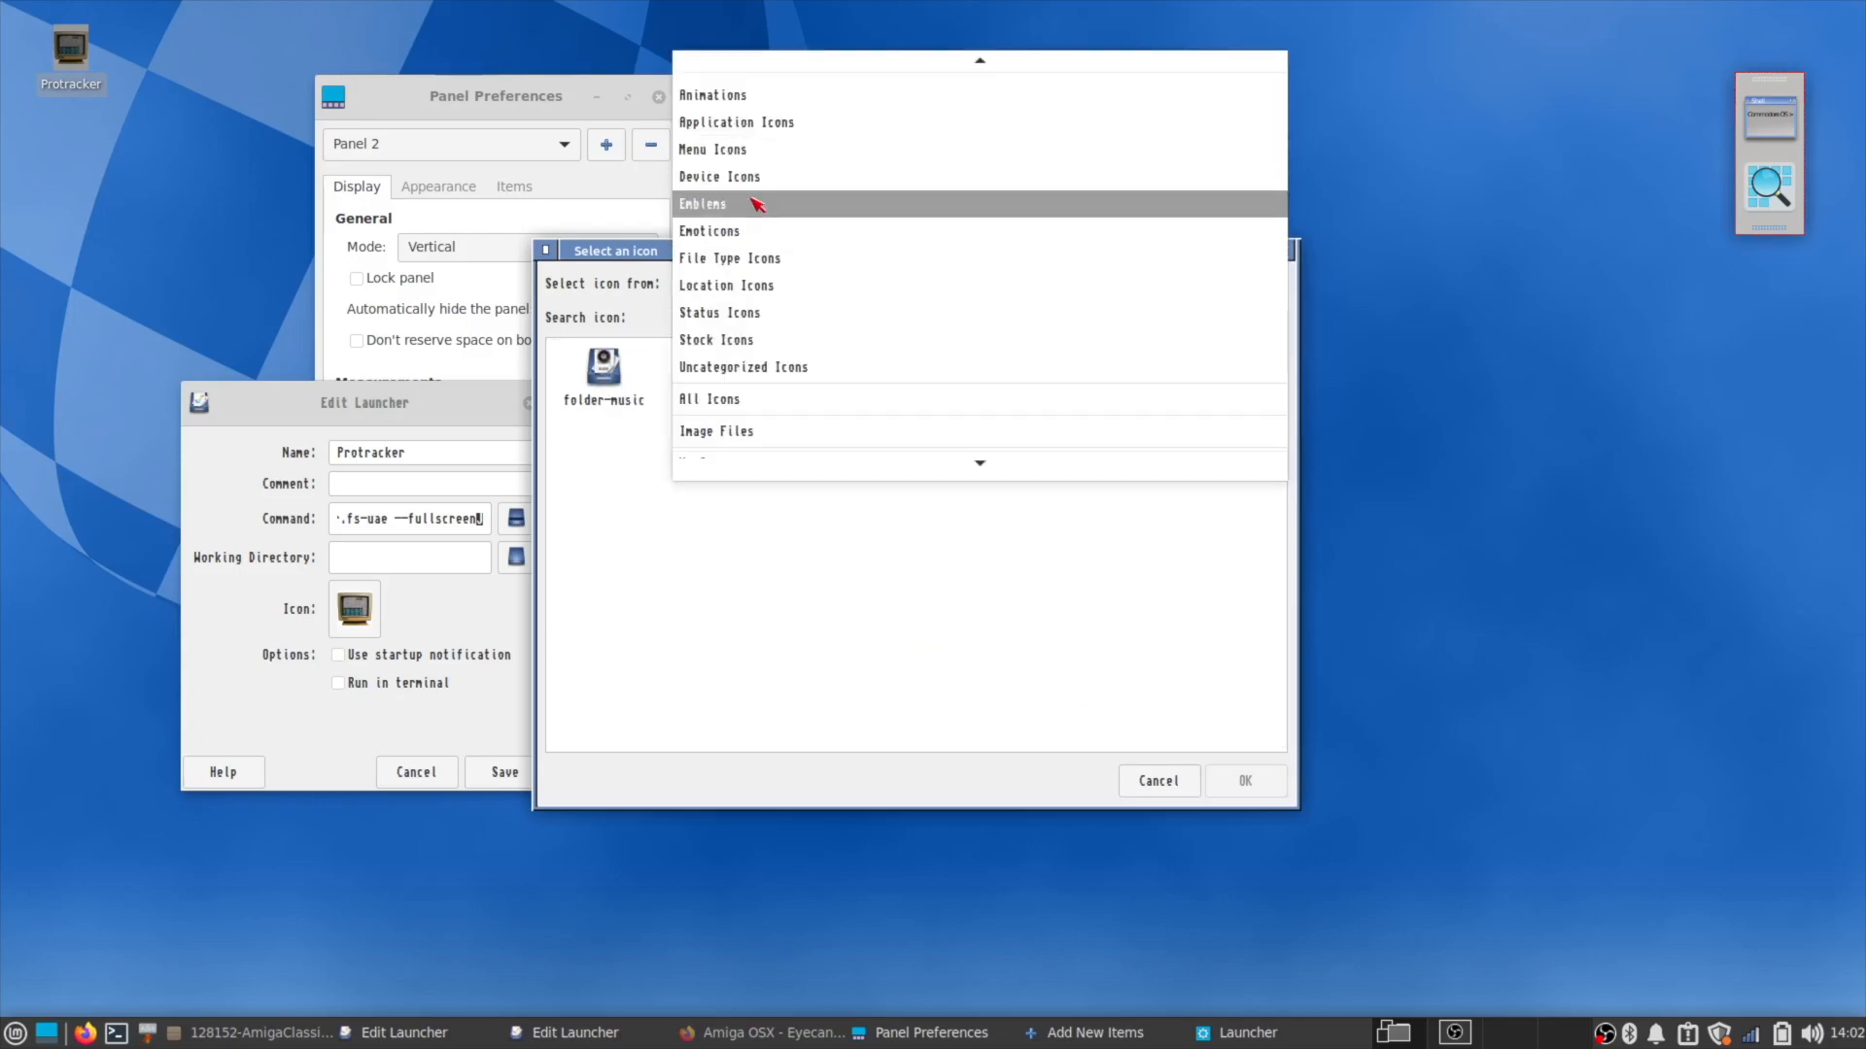
left_click(875, 431)
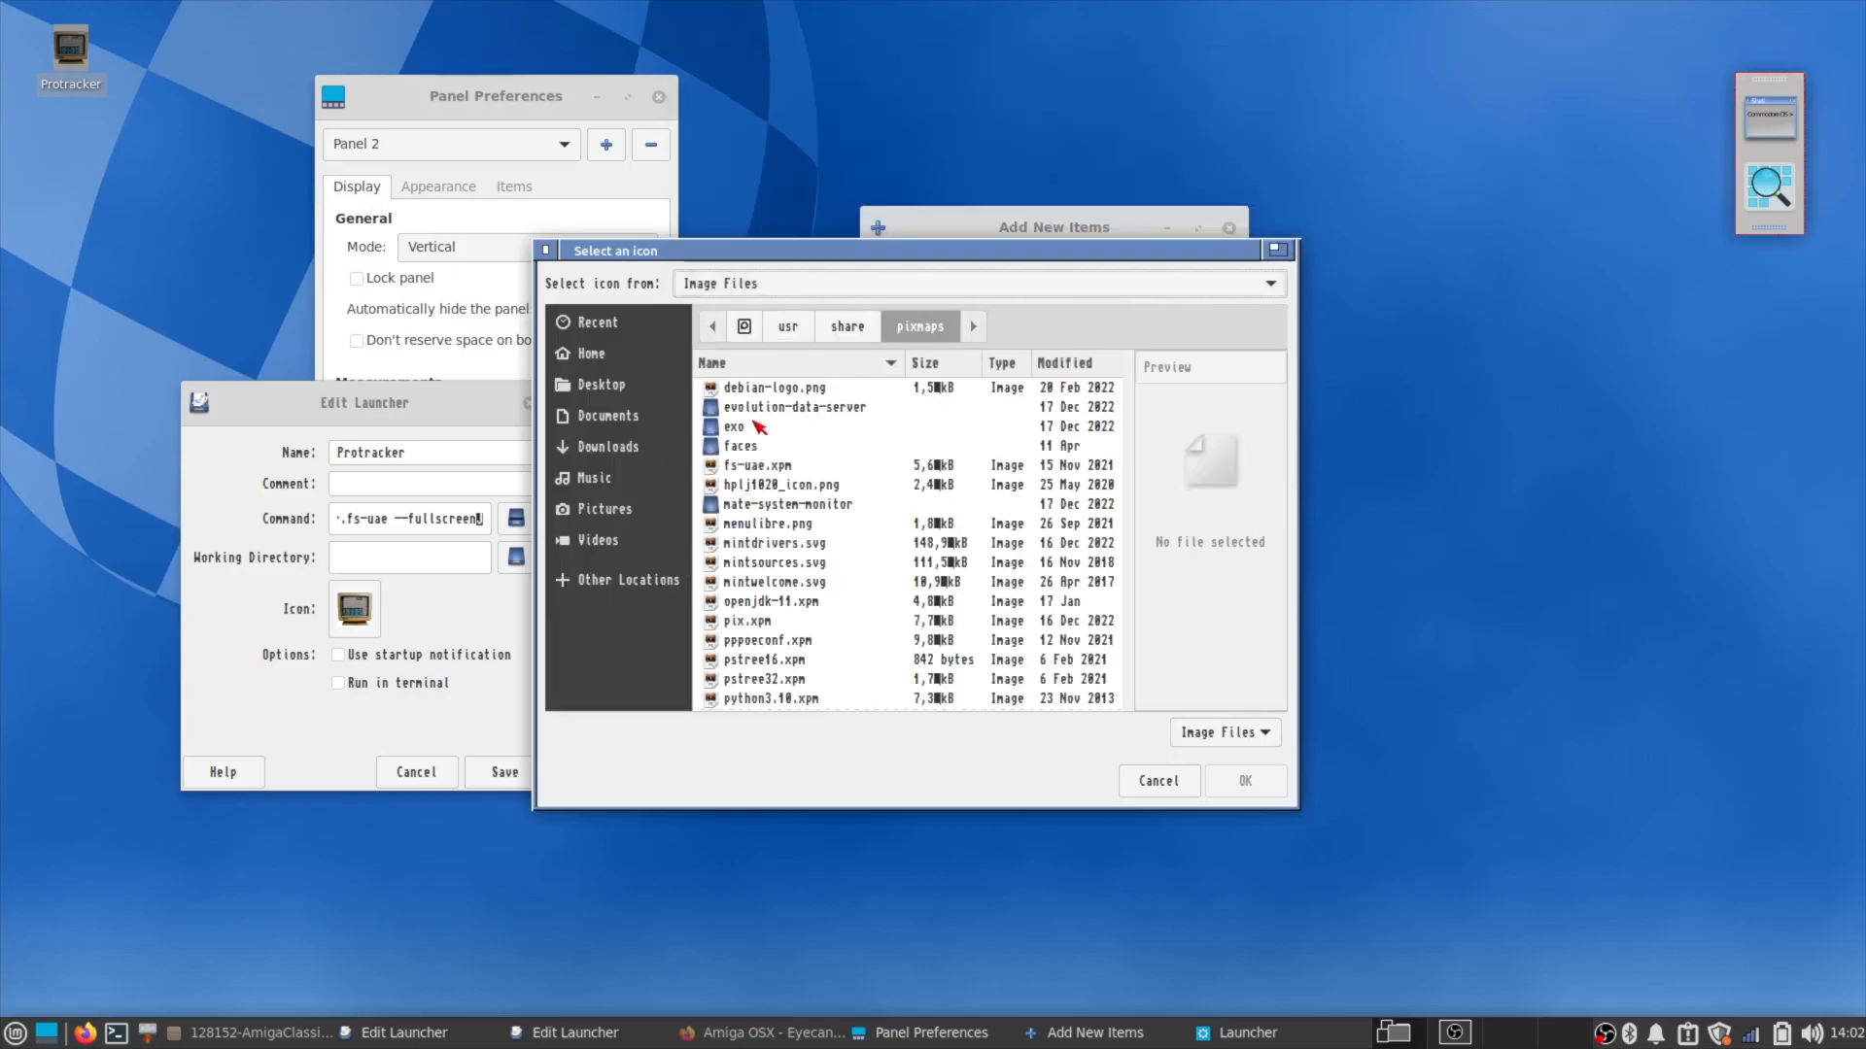
left_click(600, 508)
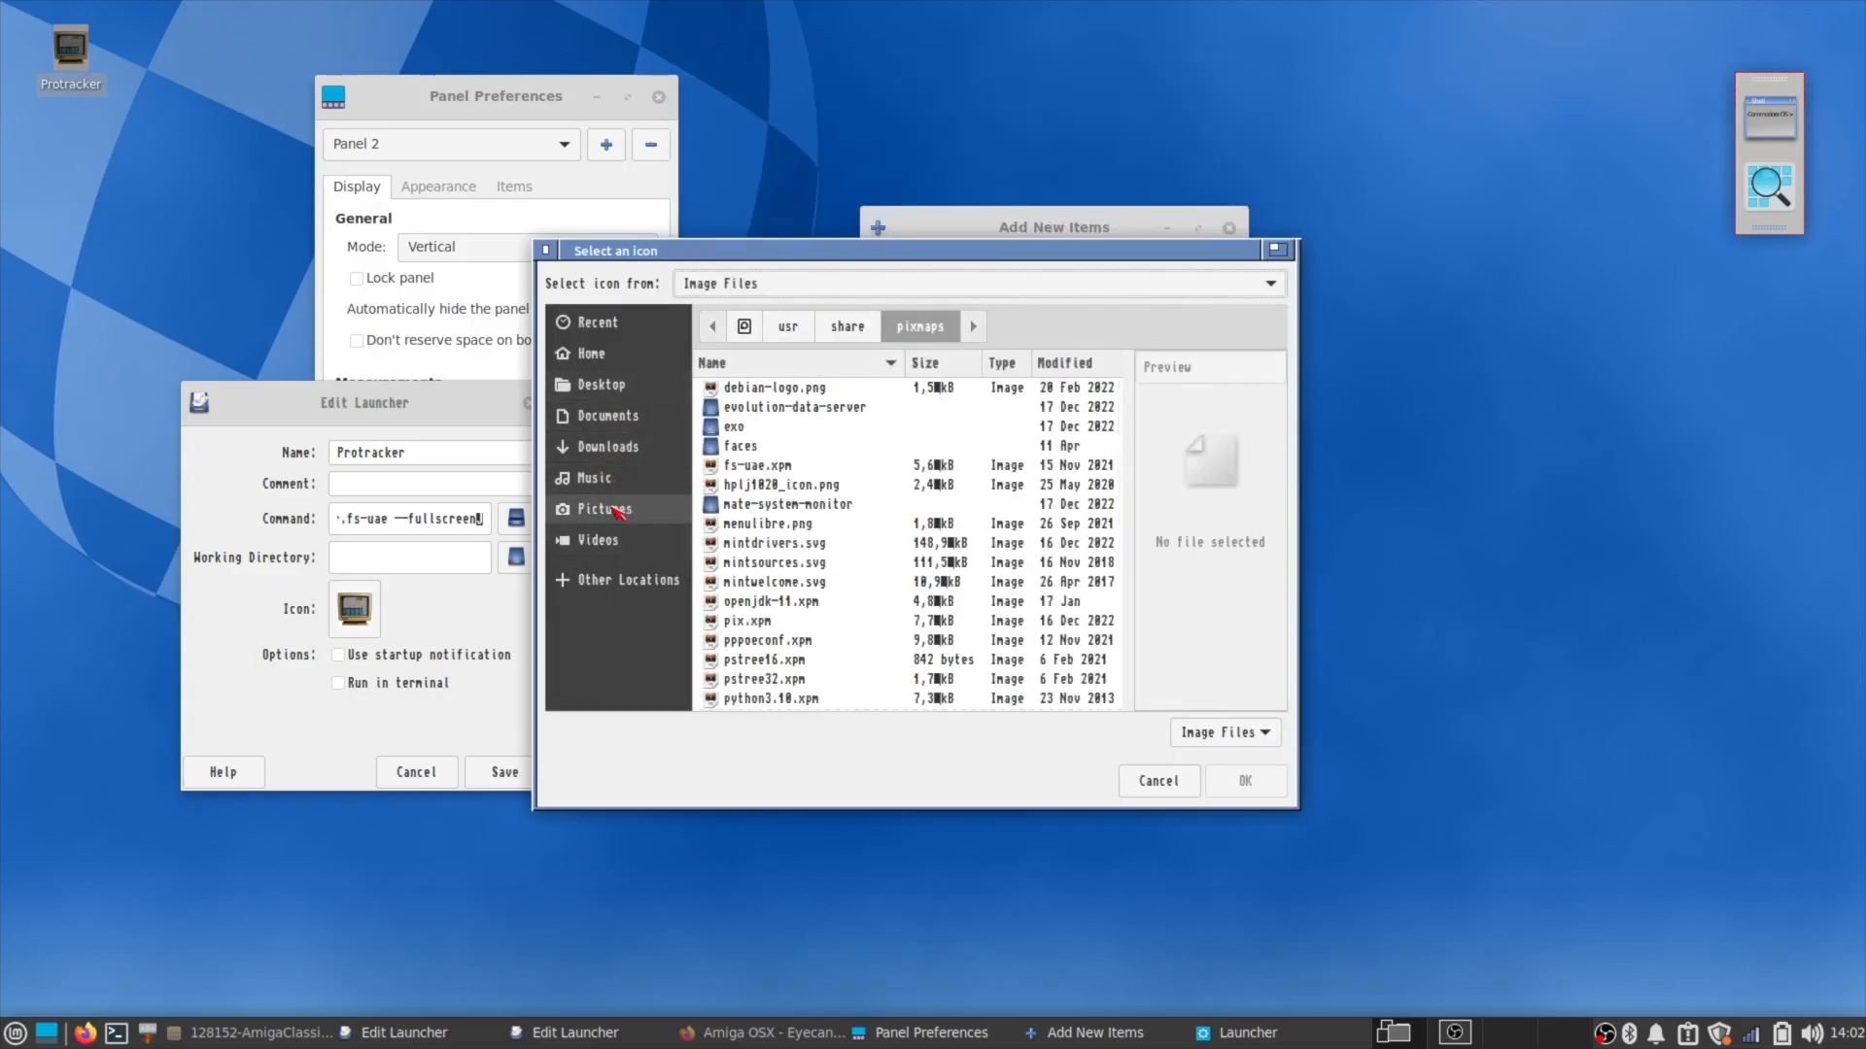
double_click(777, 415)
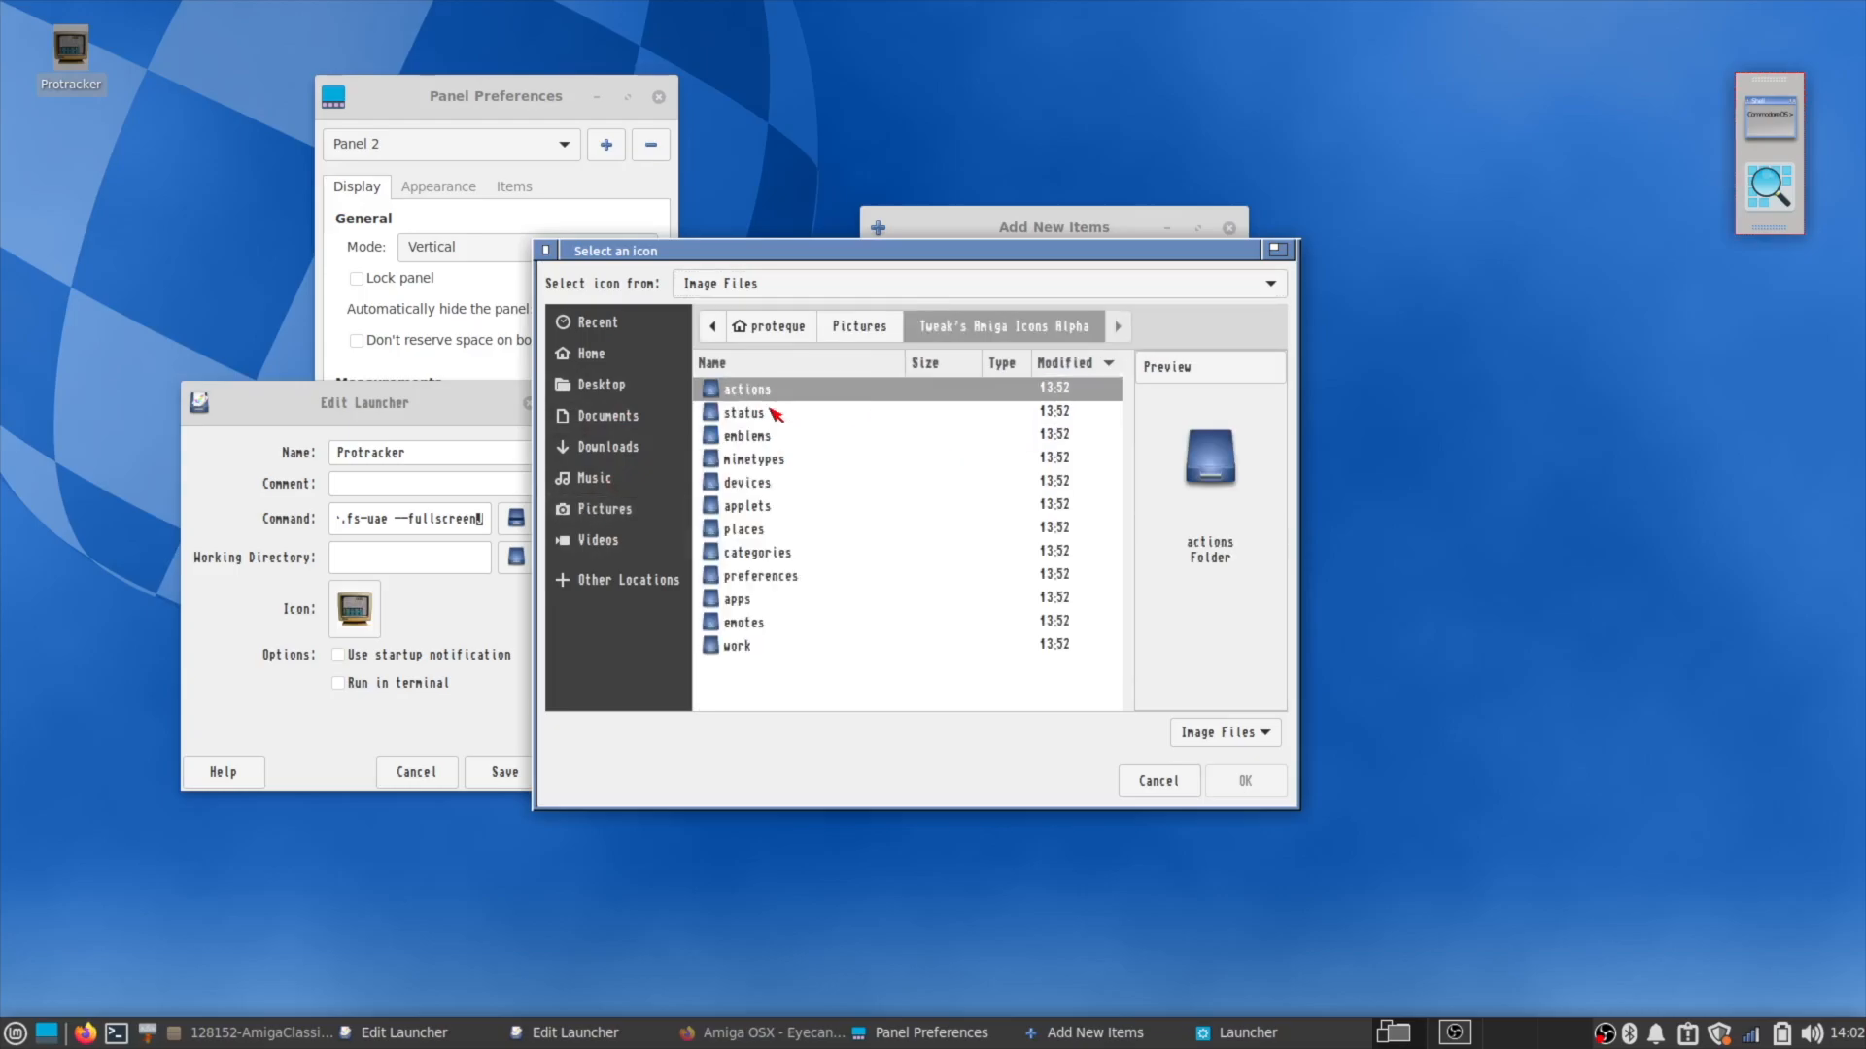
double_click(743, 599)
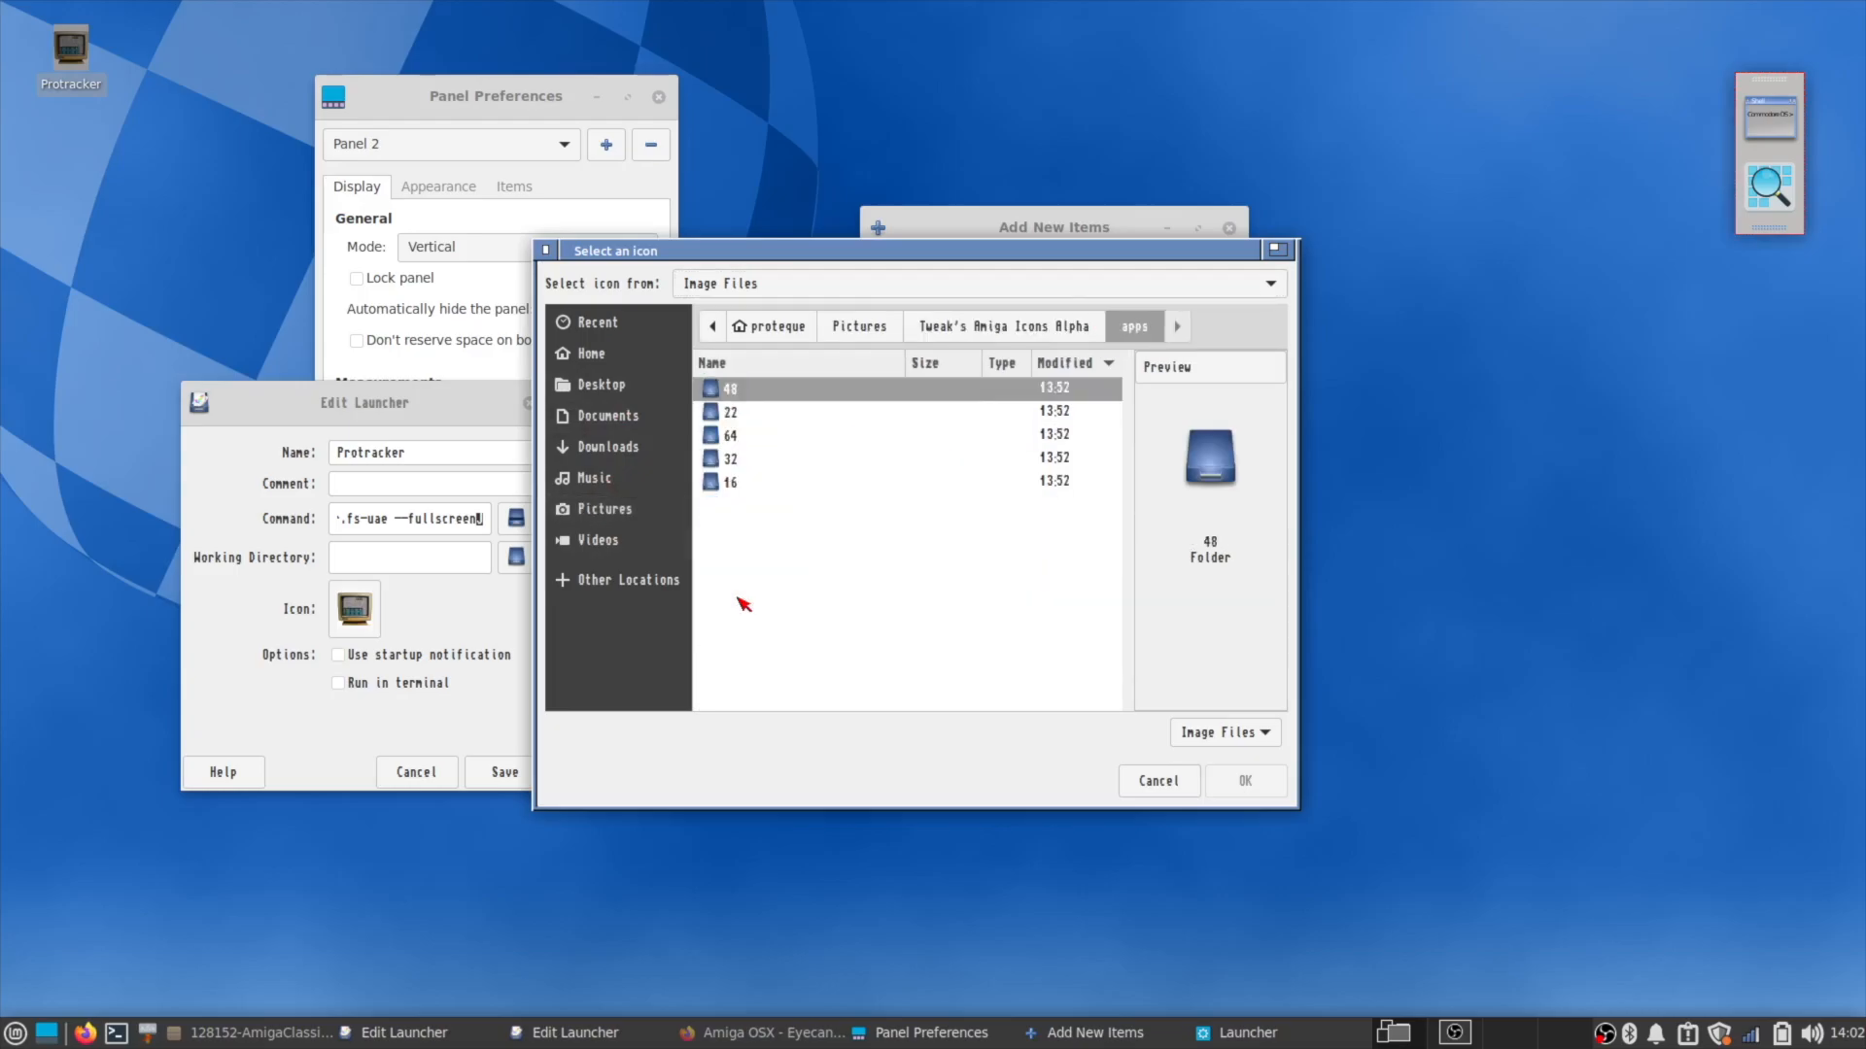
double_click(744, 435)
Examine the previews of the icons in the apps/48 folder for one that suits Protracker.
left_click(763, 447)
key("Down")
key("Down")
key("Down")
key("Down")
key("Down")
key("Down")
key("Down")
key("Down")
key("Down")
key("Down")
key("Down")
key("Down")
key("Down")
key("Down")
key("Down")
key("Down")
key("Down")
key("Down")
key("Down")
key("Down")
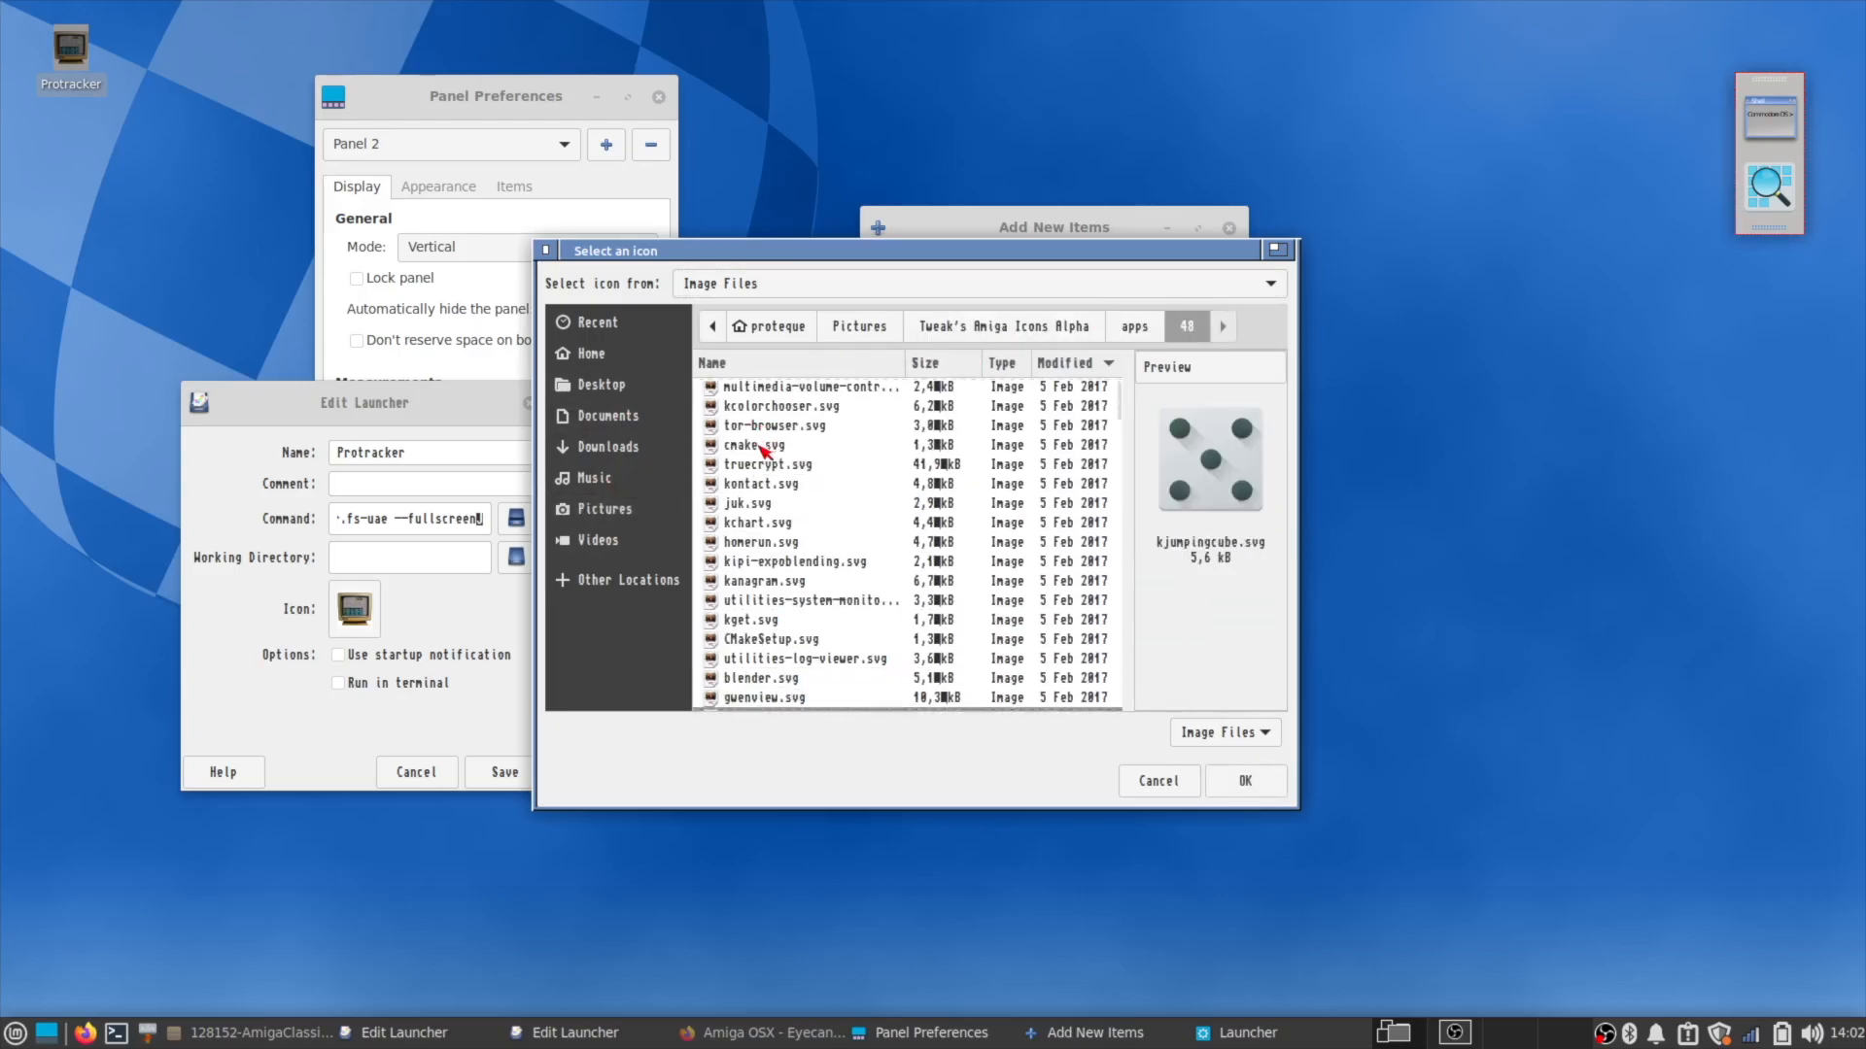
key("Down")
key("Down")
key("Down")
key("Down")
key("Down")
key("Down")
key("Down")
key("Down")
key("Down")
key("Down")
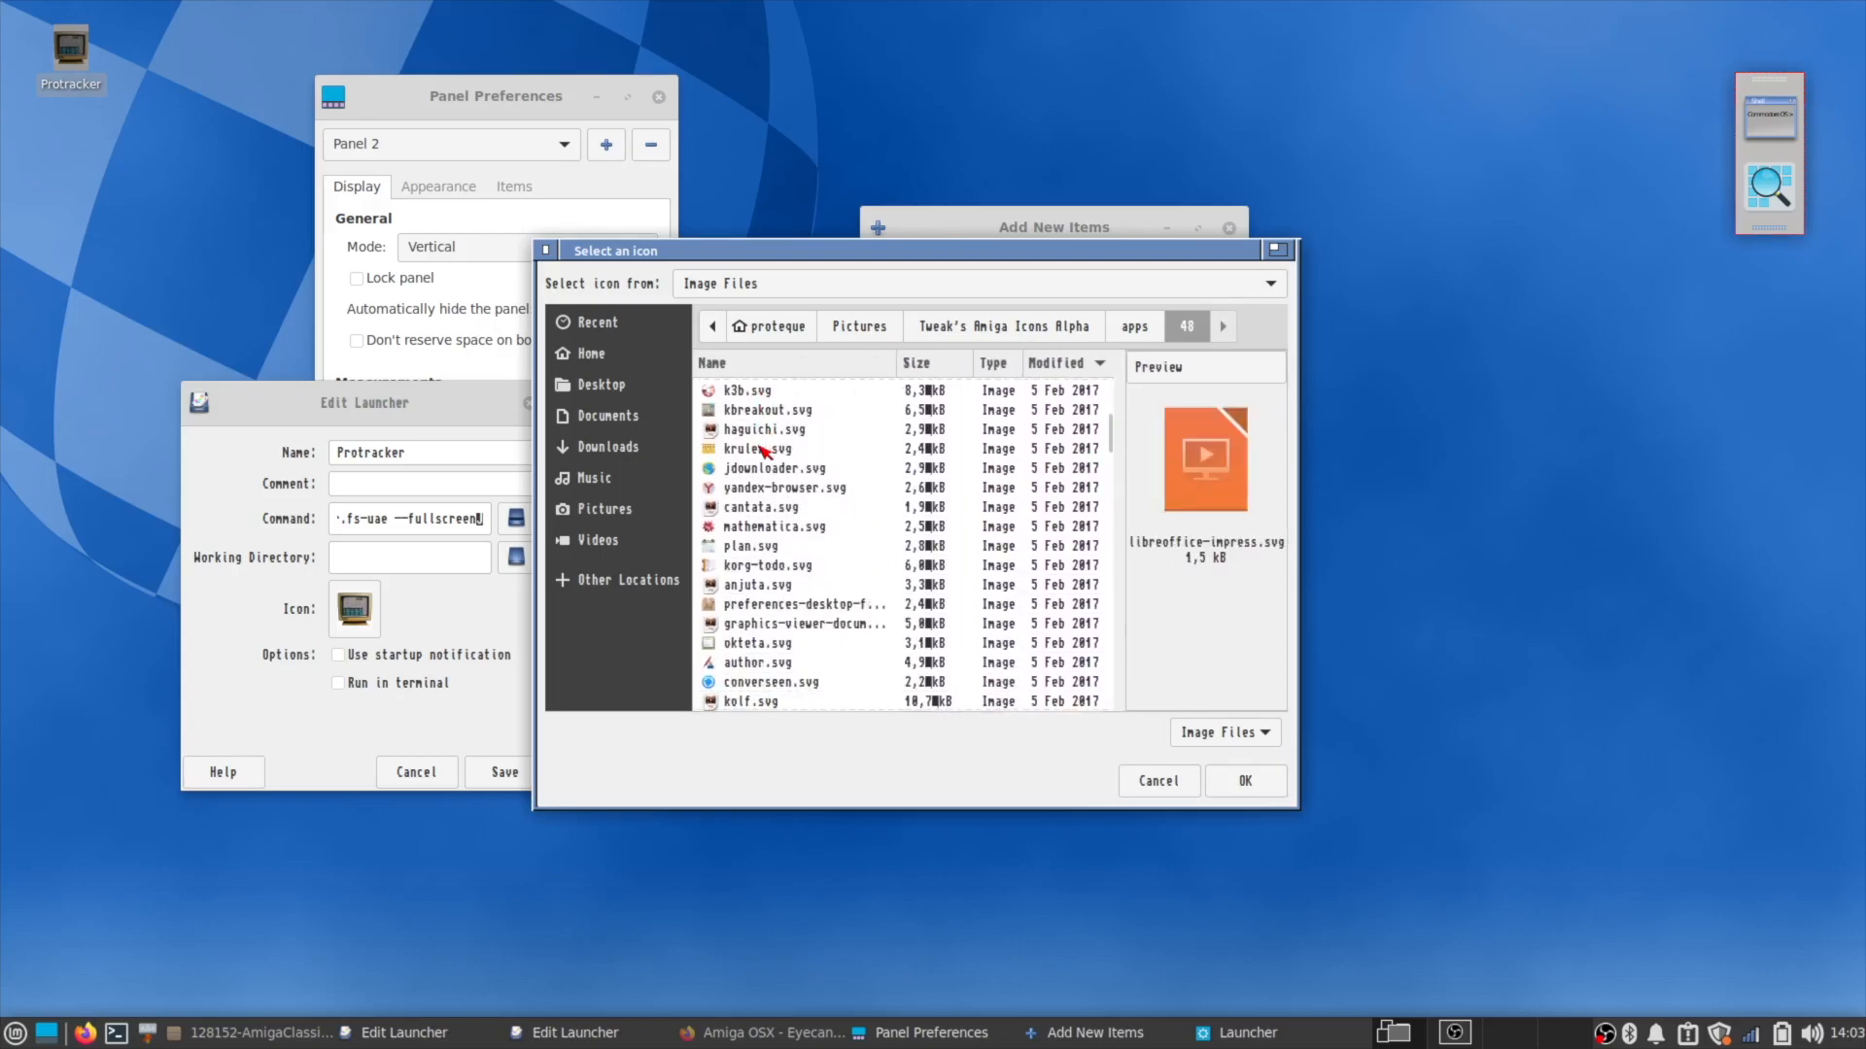
Launch Protracker from the desktop and quit the tracker to reach the Amiga Workbench.
left_click_drag(837, 250, 872, 309)
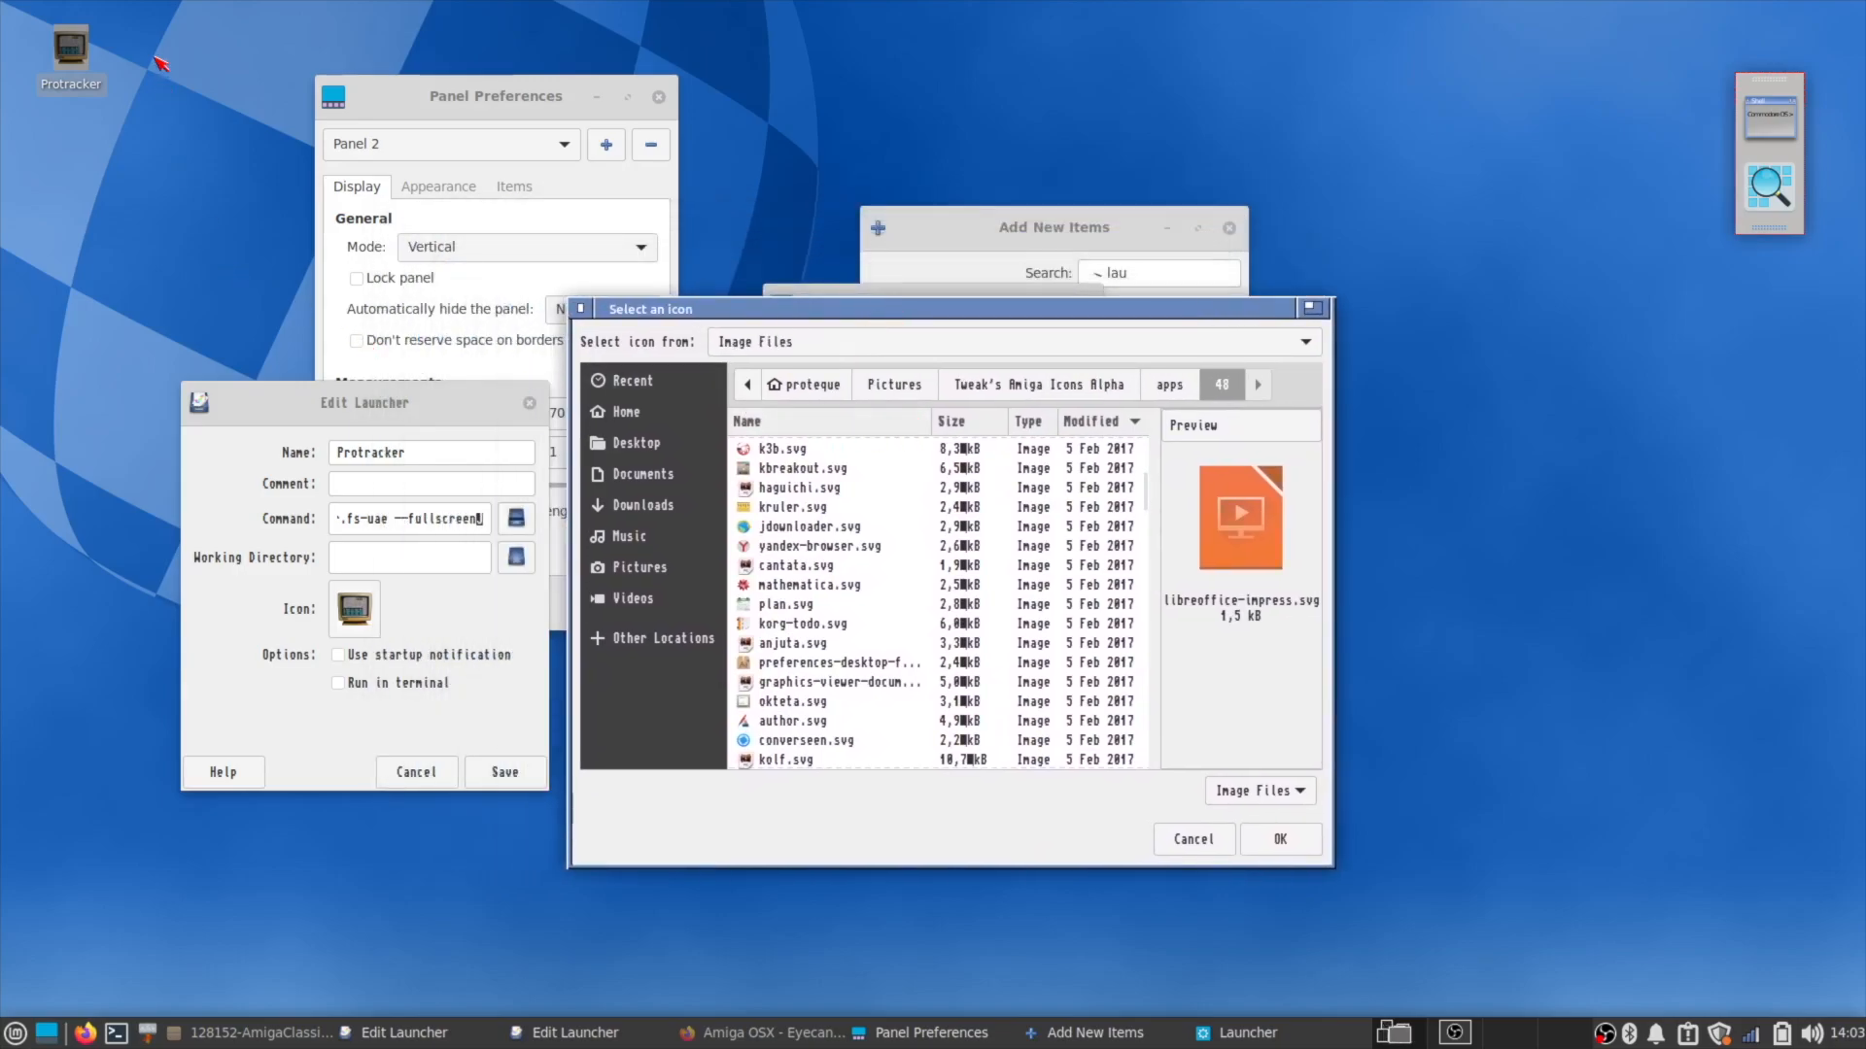
left_click(66, 47)
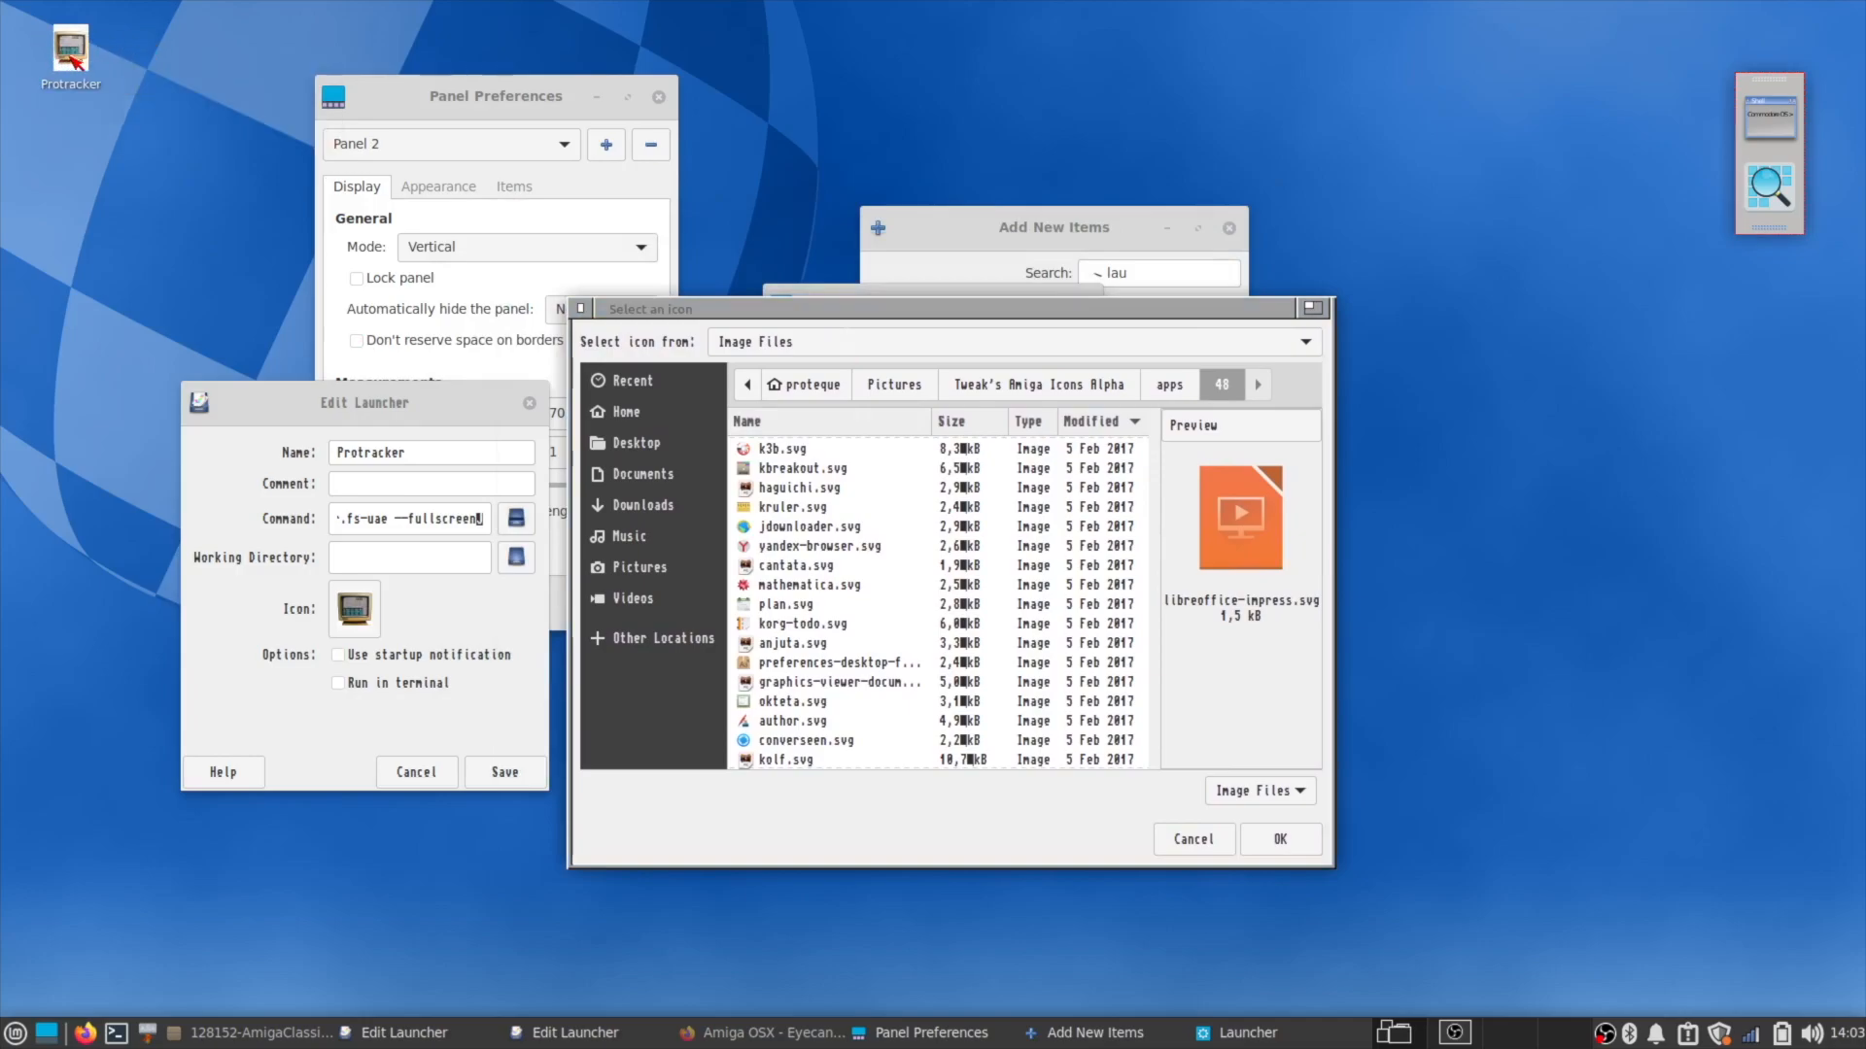
double_click(70, 54)
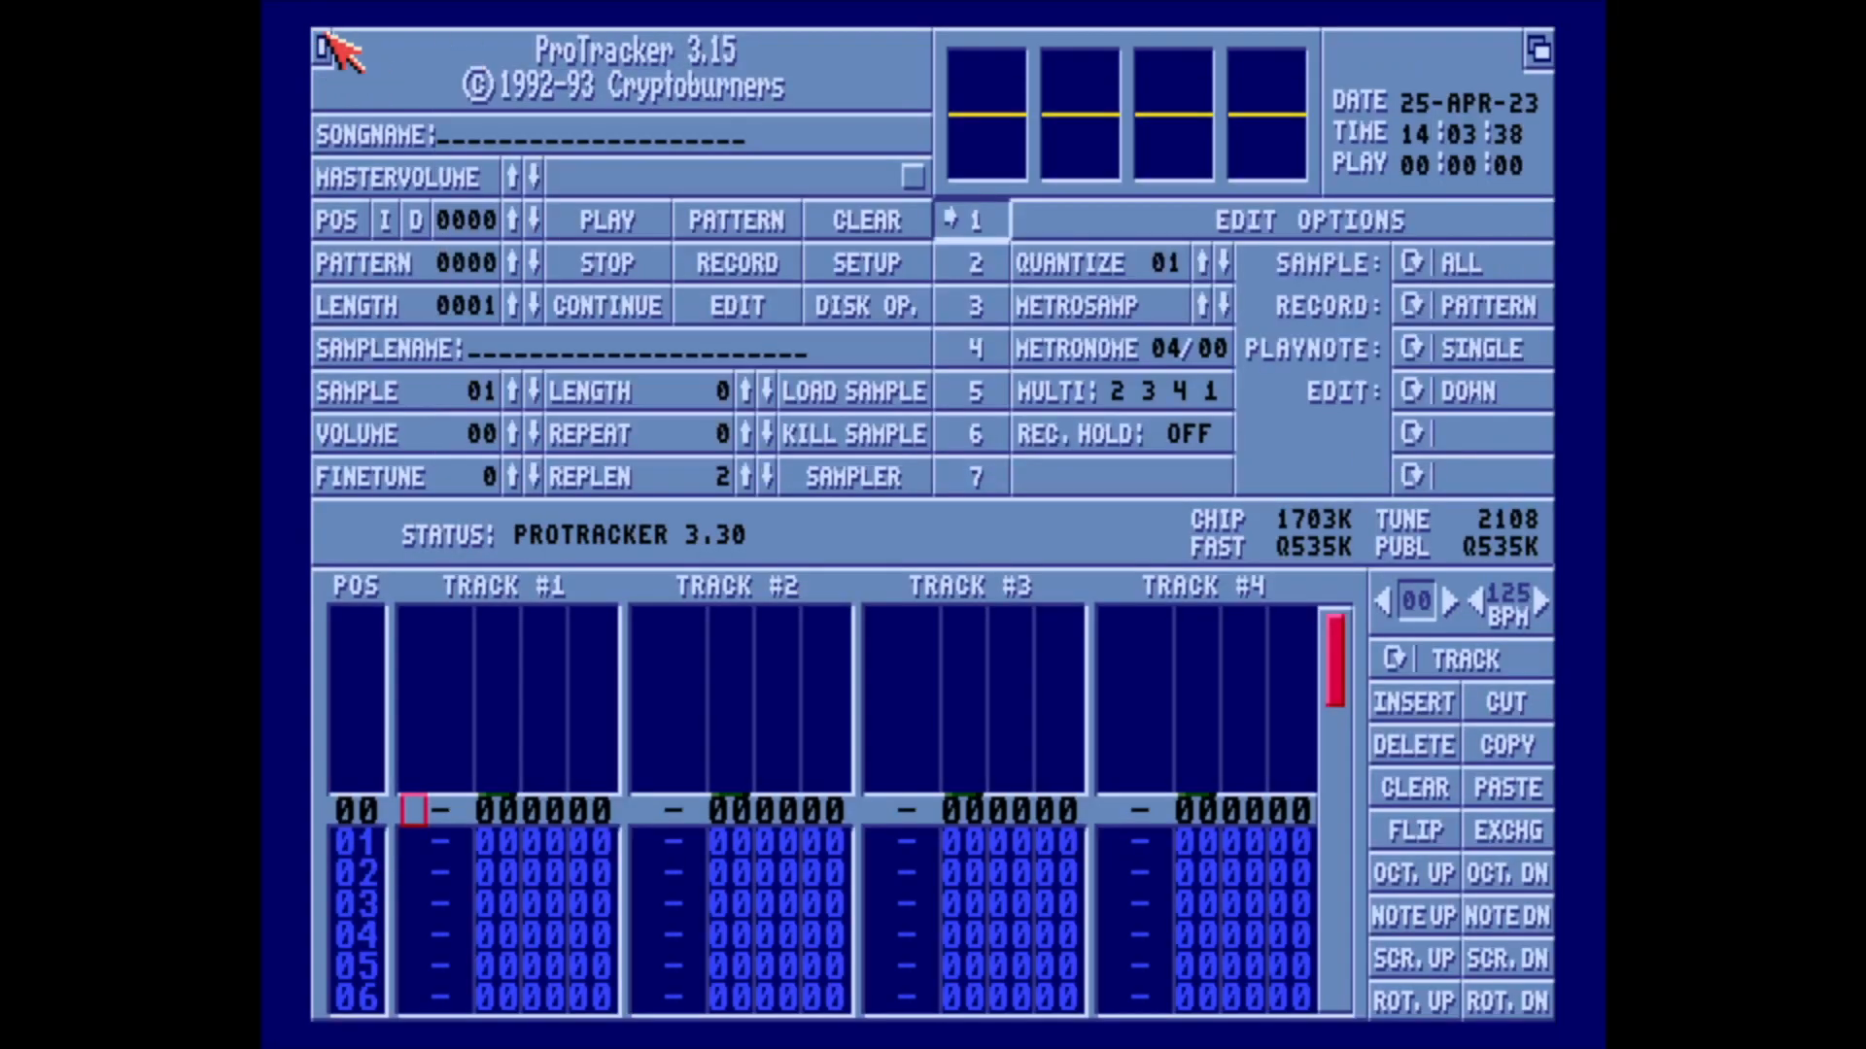
left_click(322, 46)
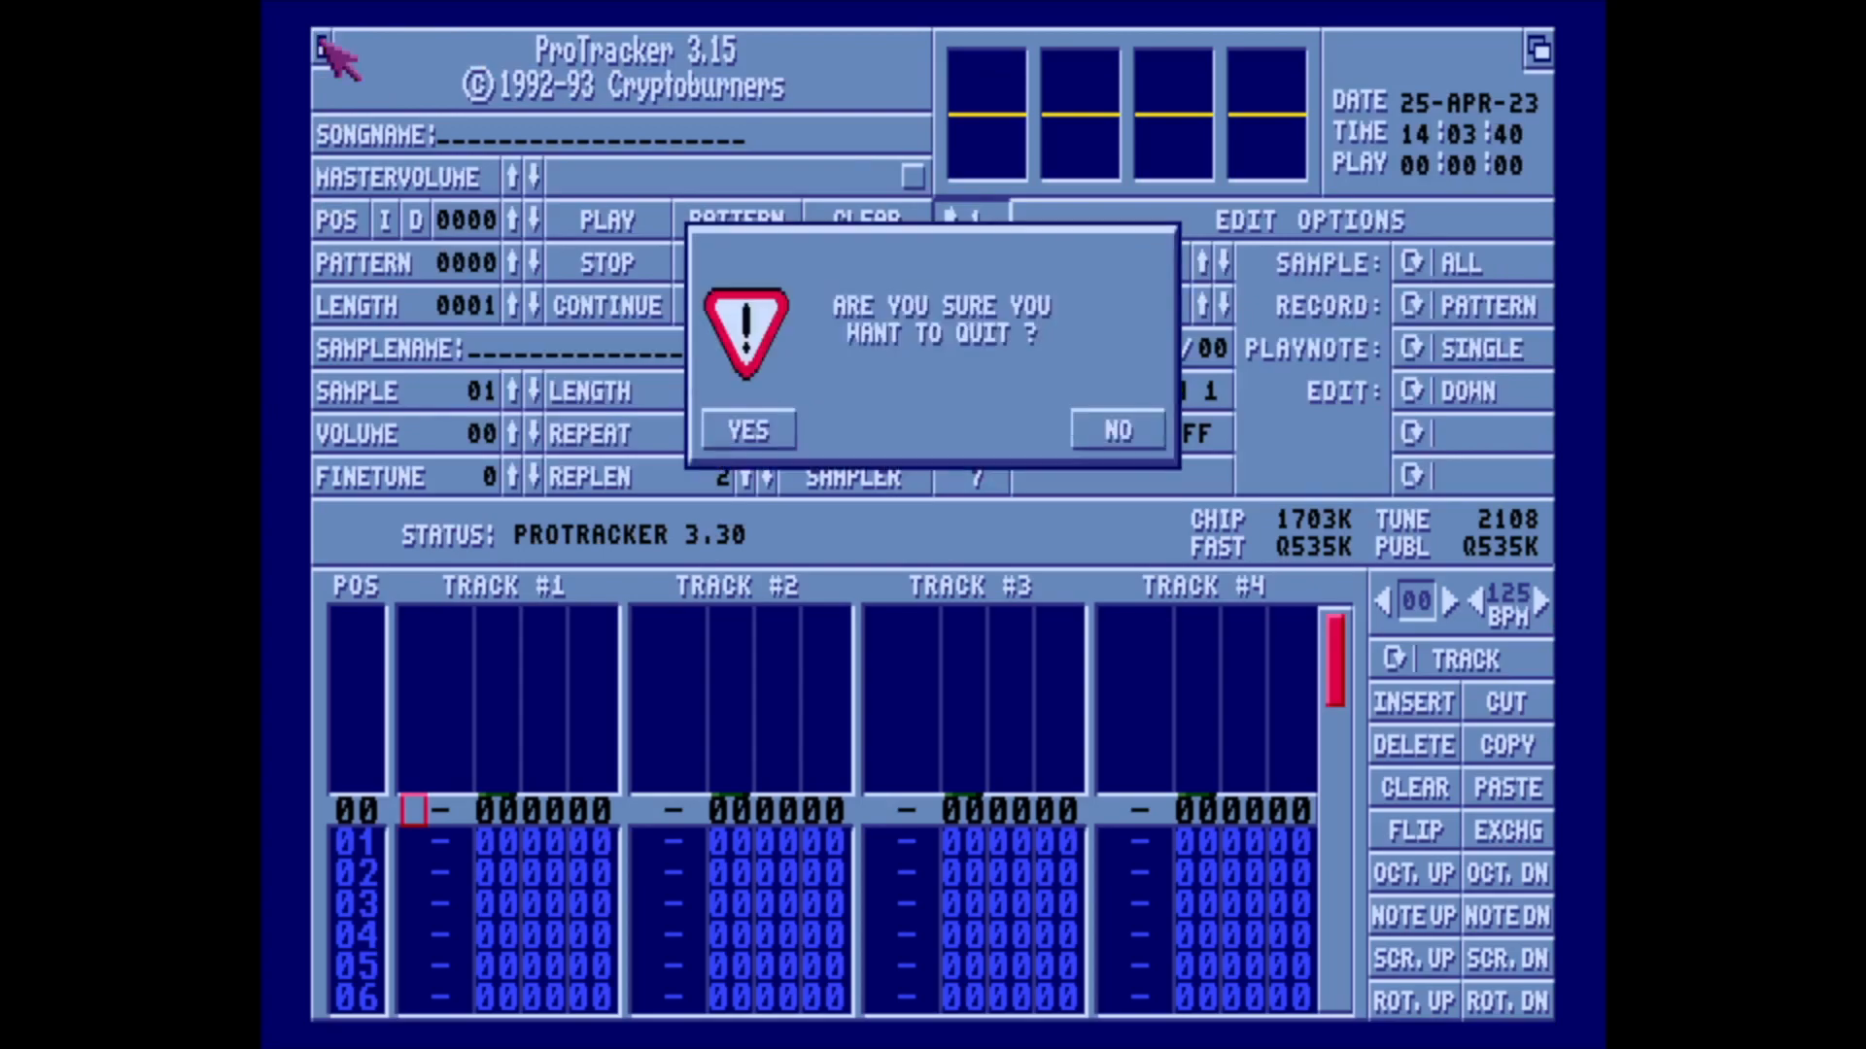
left_click(750, 430)
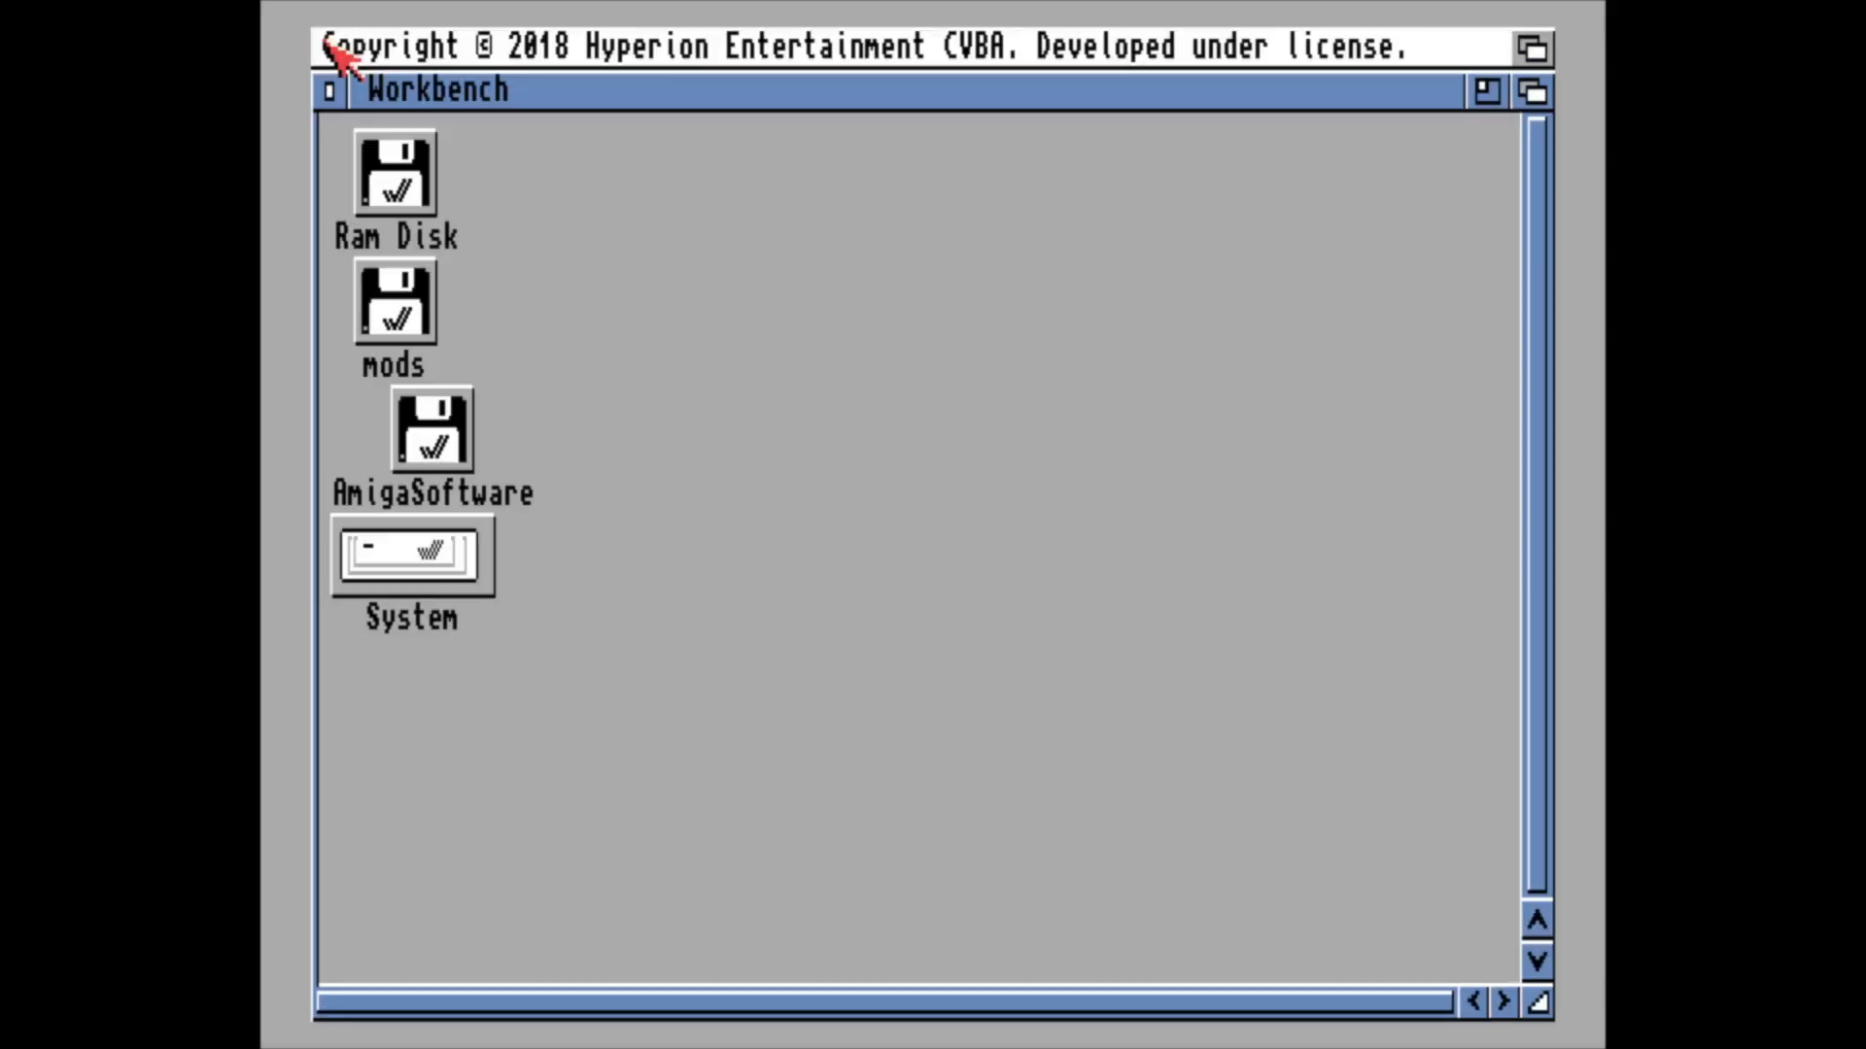
Open the System disk and its protracker drawer in Workbench to show the ProTracker_fix icon.
double_click(456, 446)
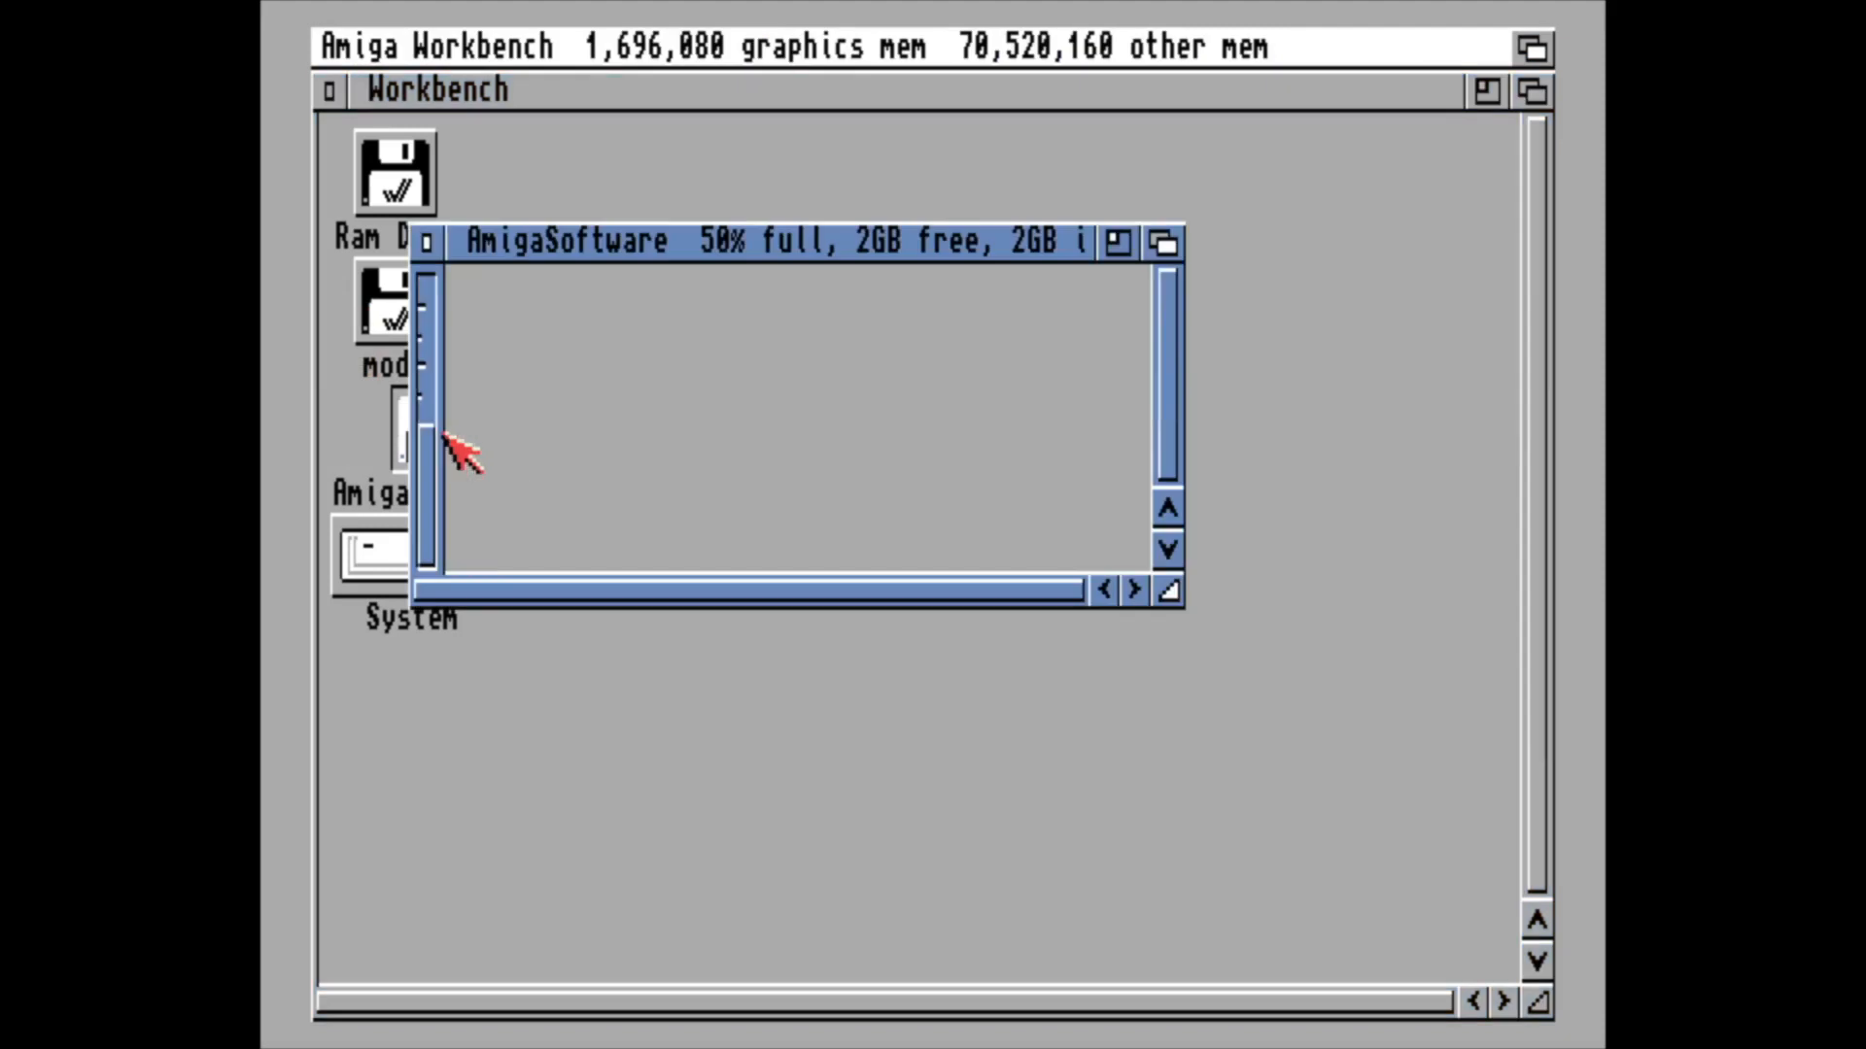
left_click(426, 242)
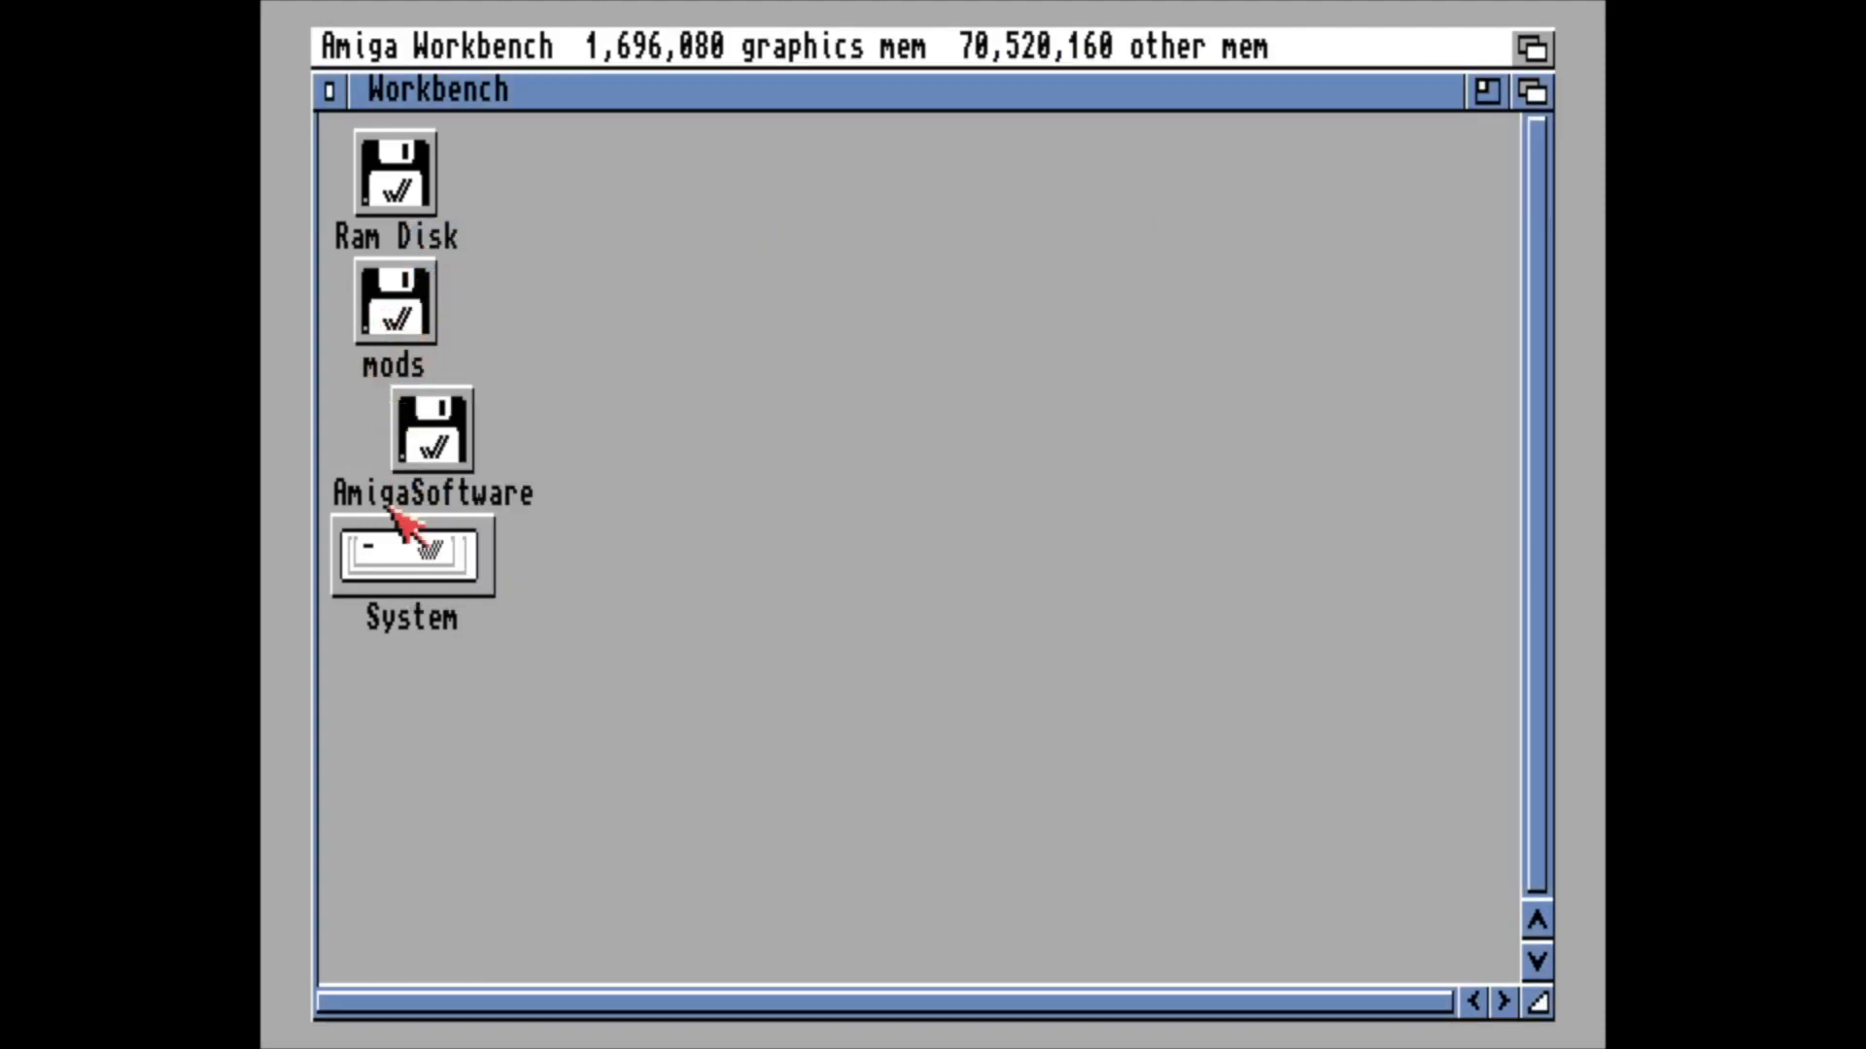
double_click(394, 552)
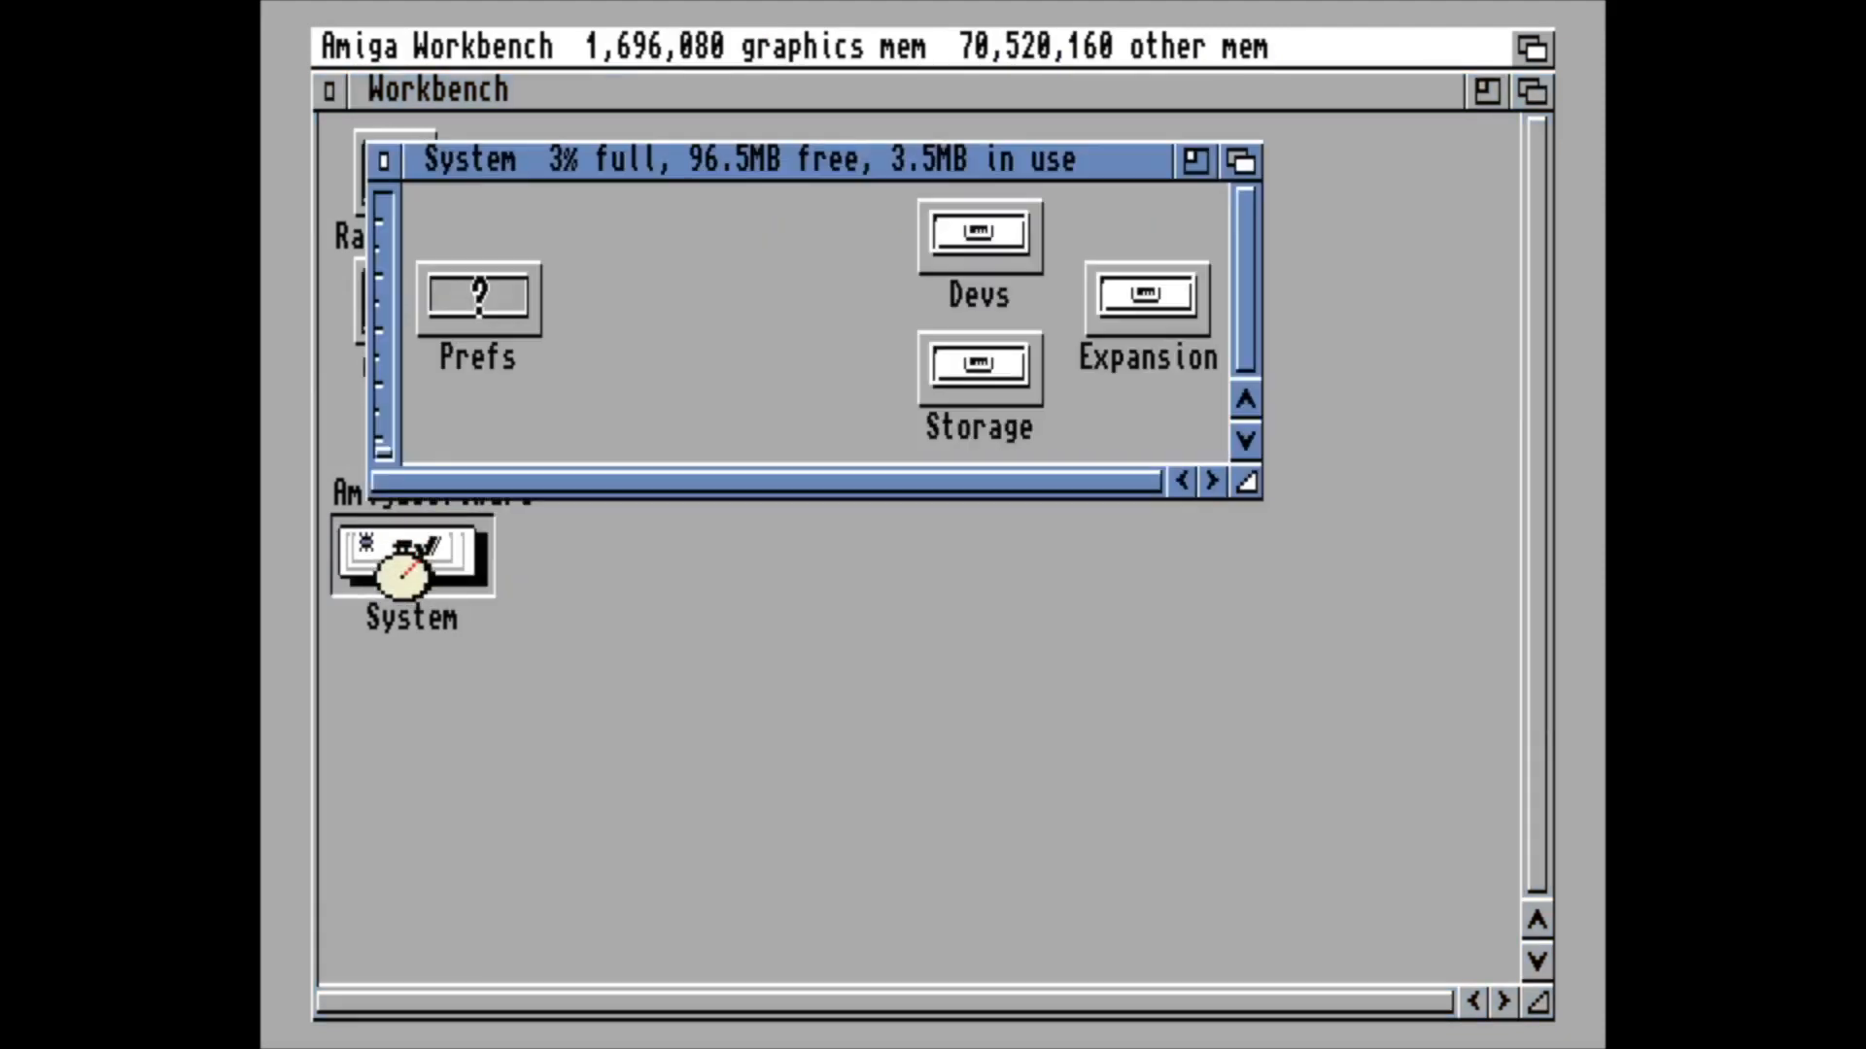
left_click(1032, 490)
double_click(1151, 247)
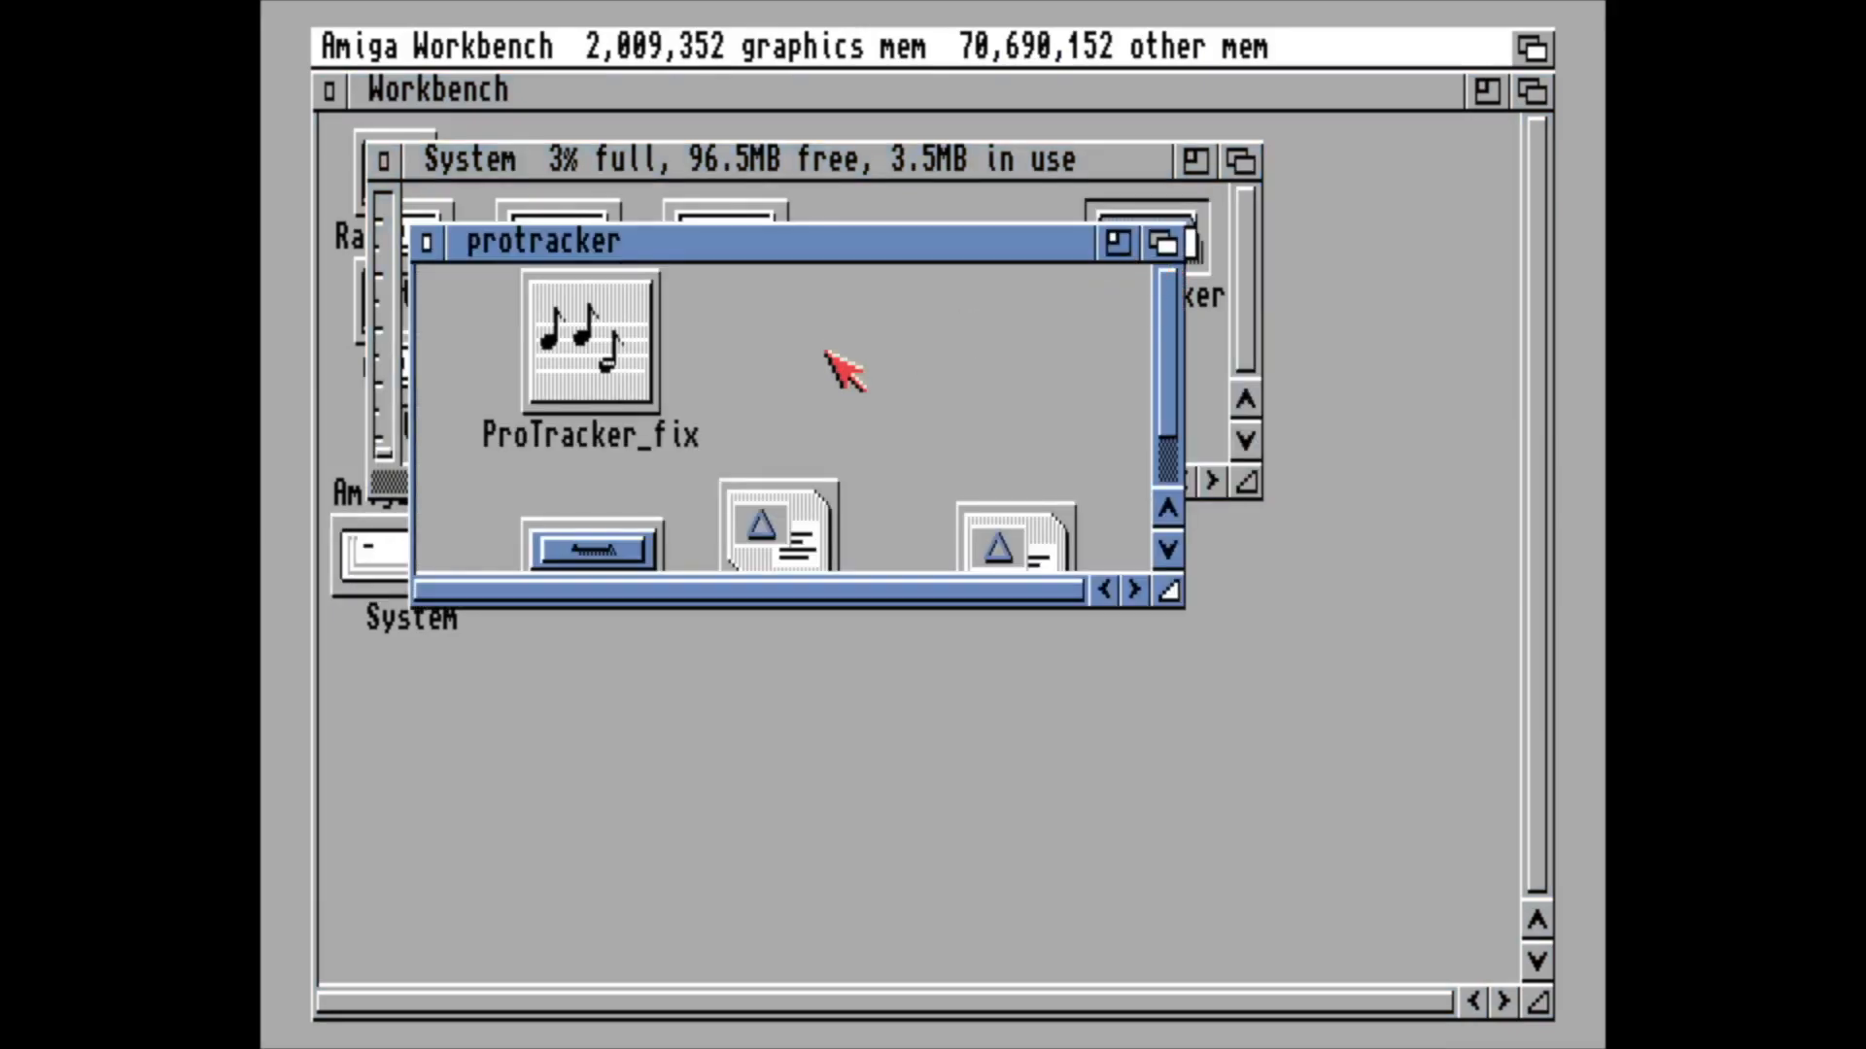
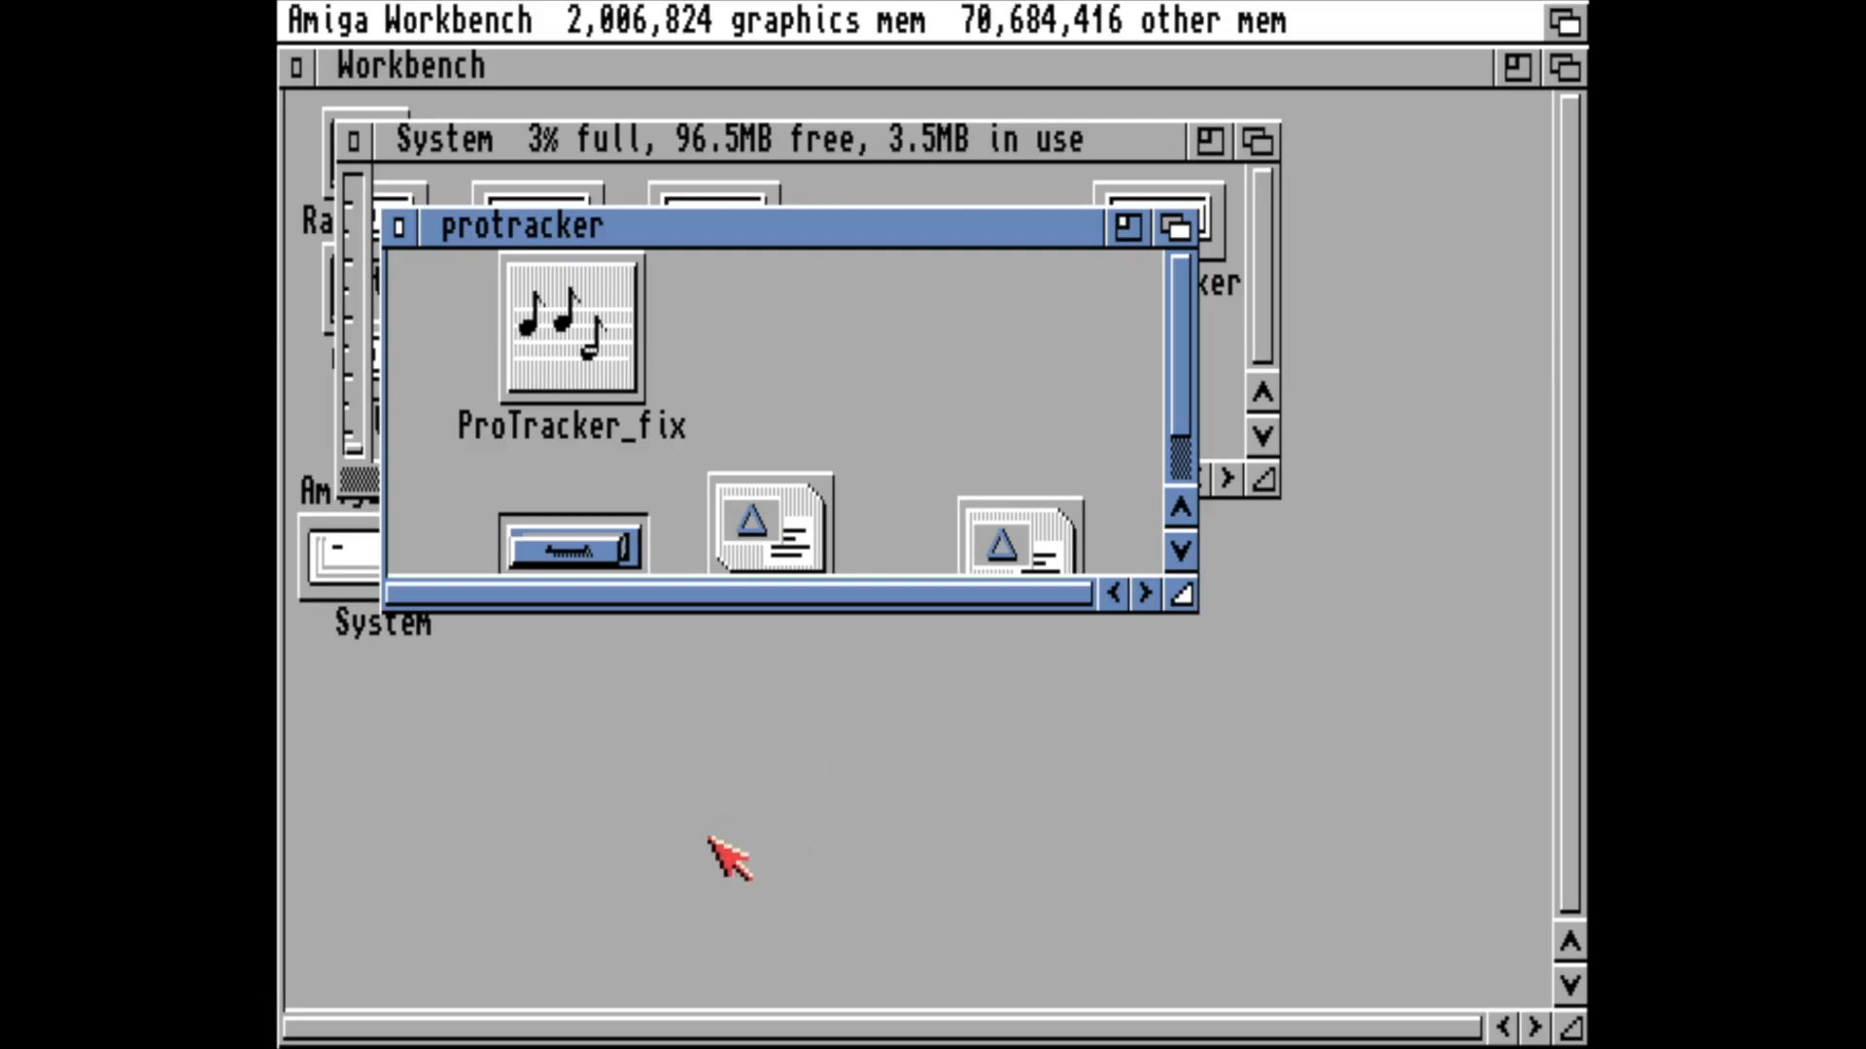
Take a screenshot of the open protracker drawer, exiting the emulator to check the fs-uae-full image from the desktop.
key("F12")
key("alt+F4")
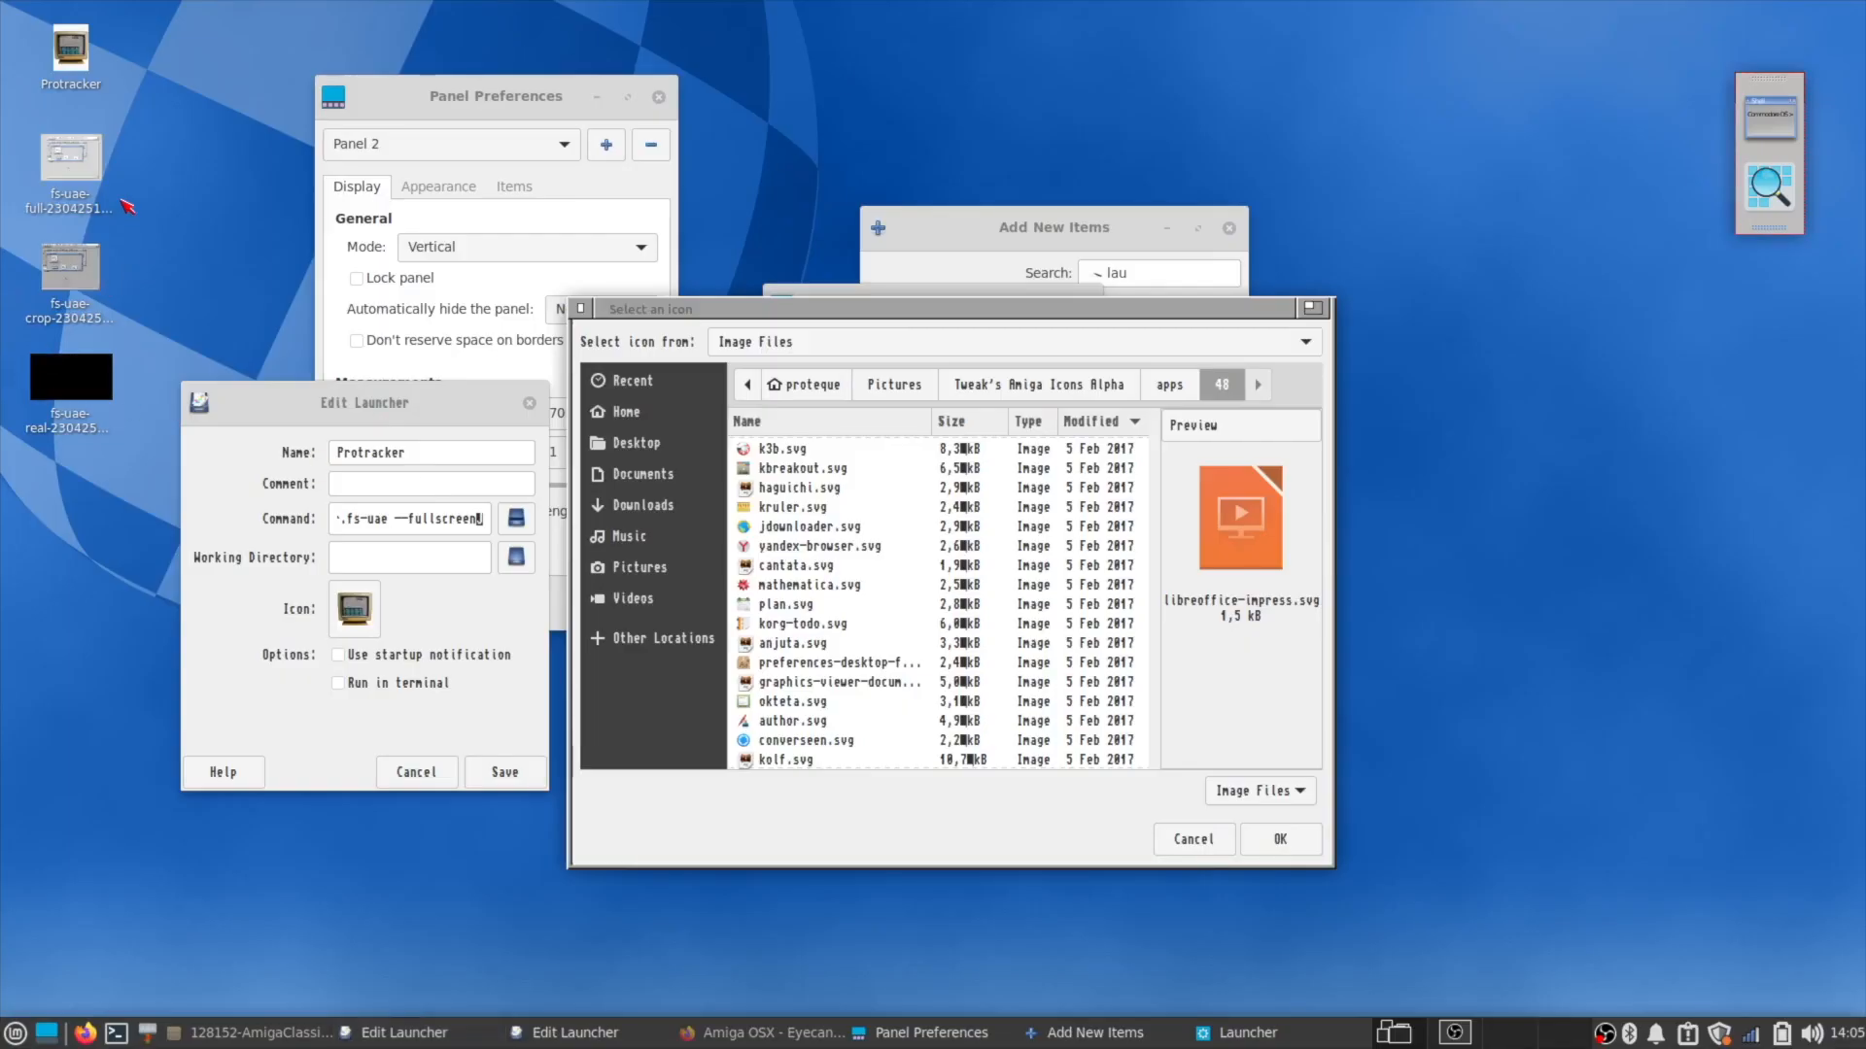
double_click(88, 167)
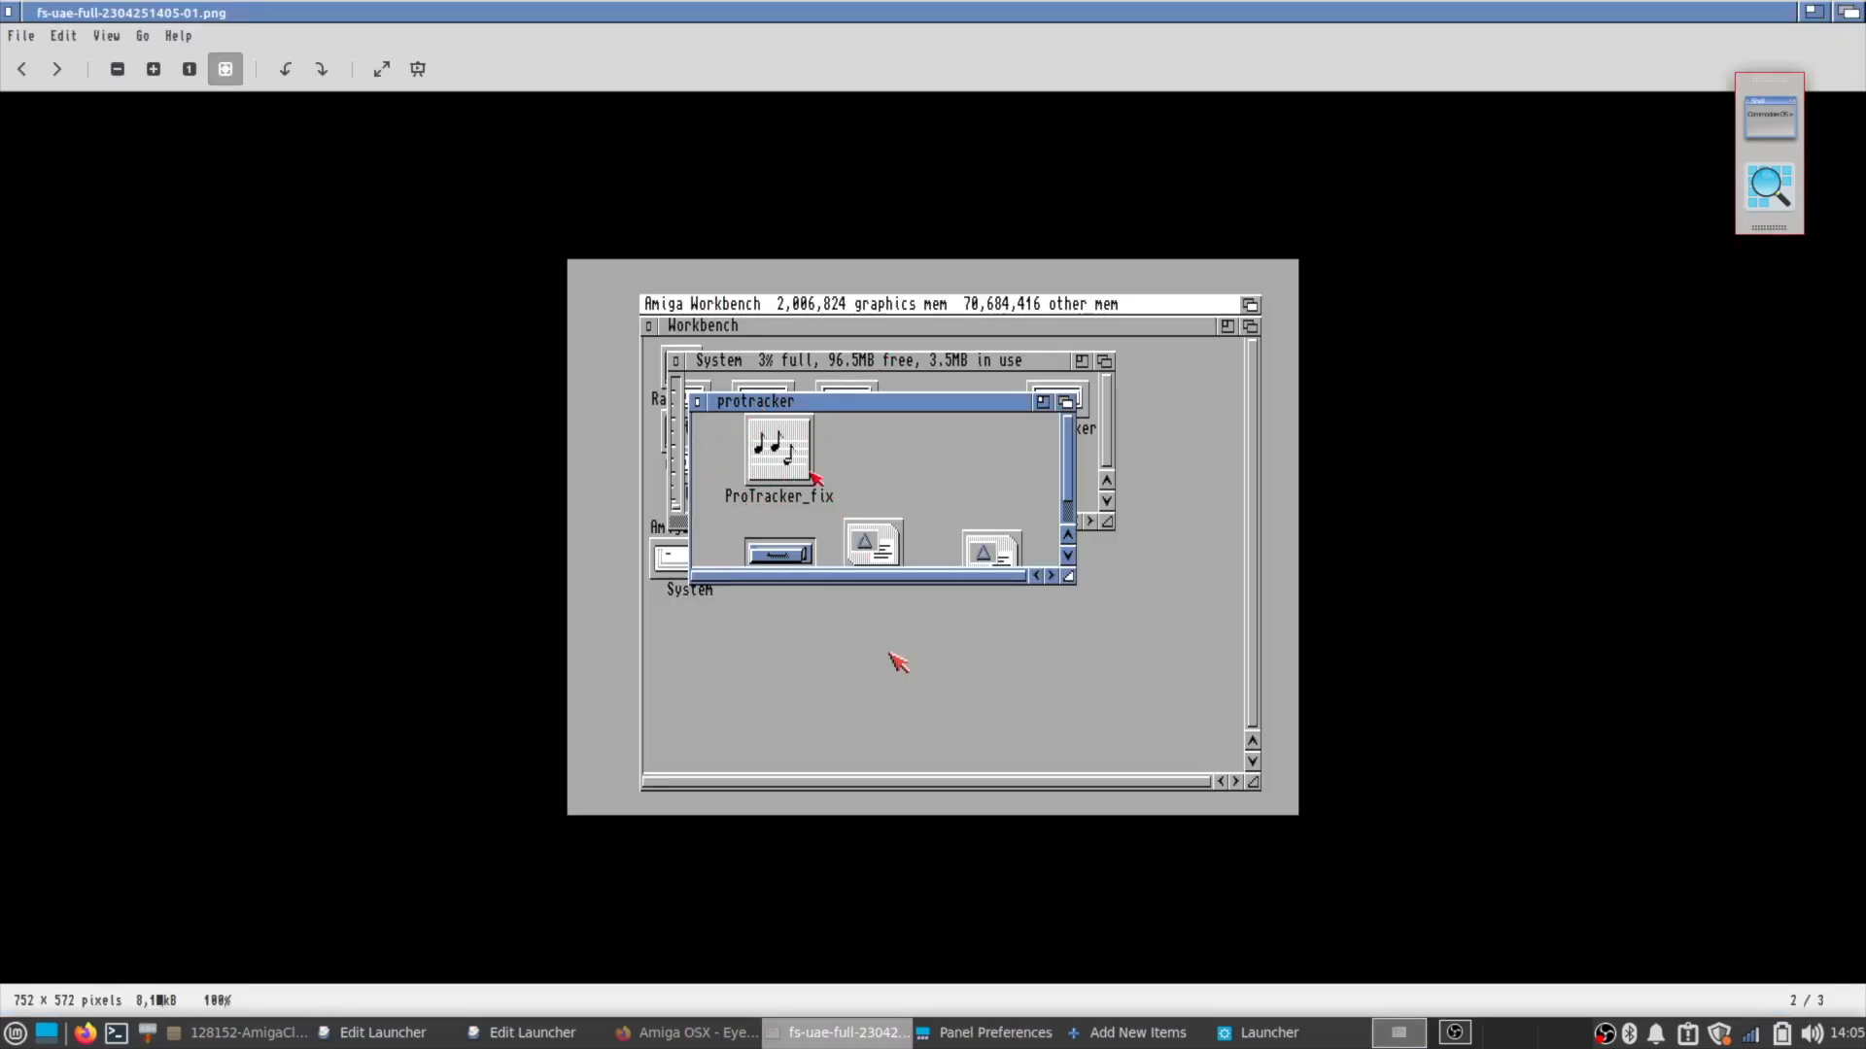
left_click(8, 11)
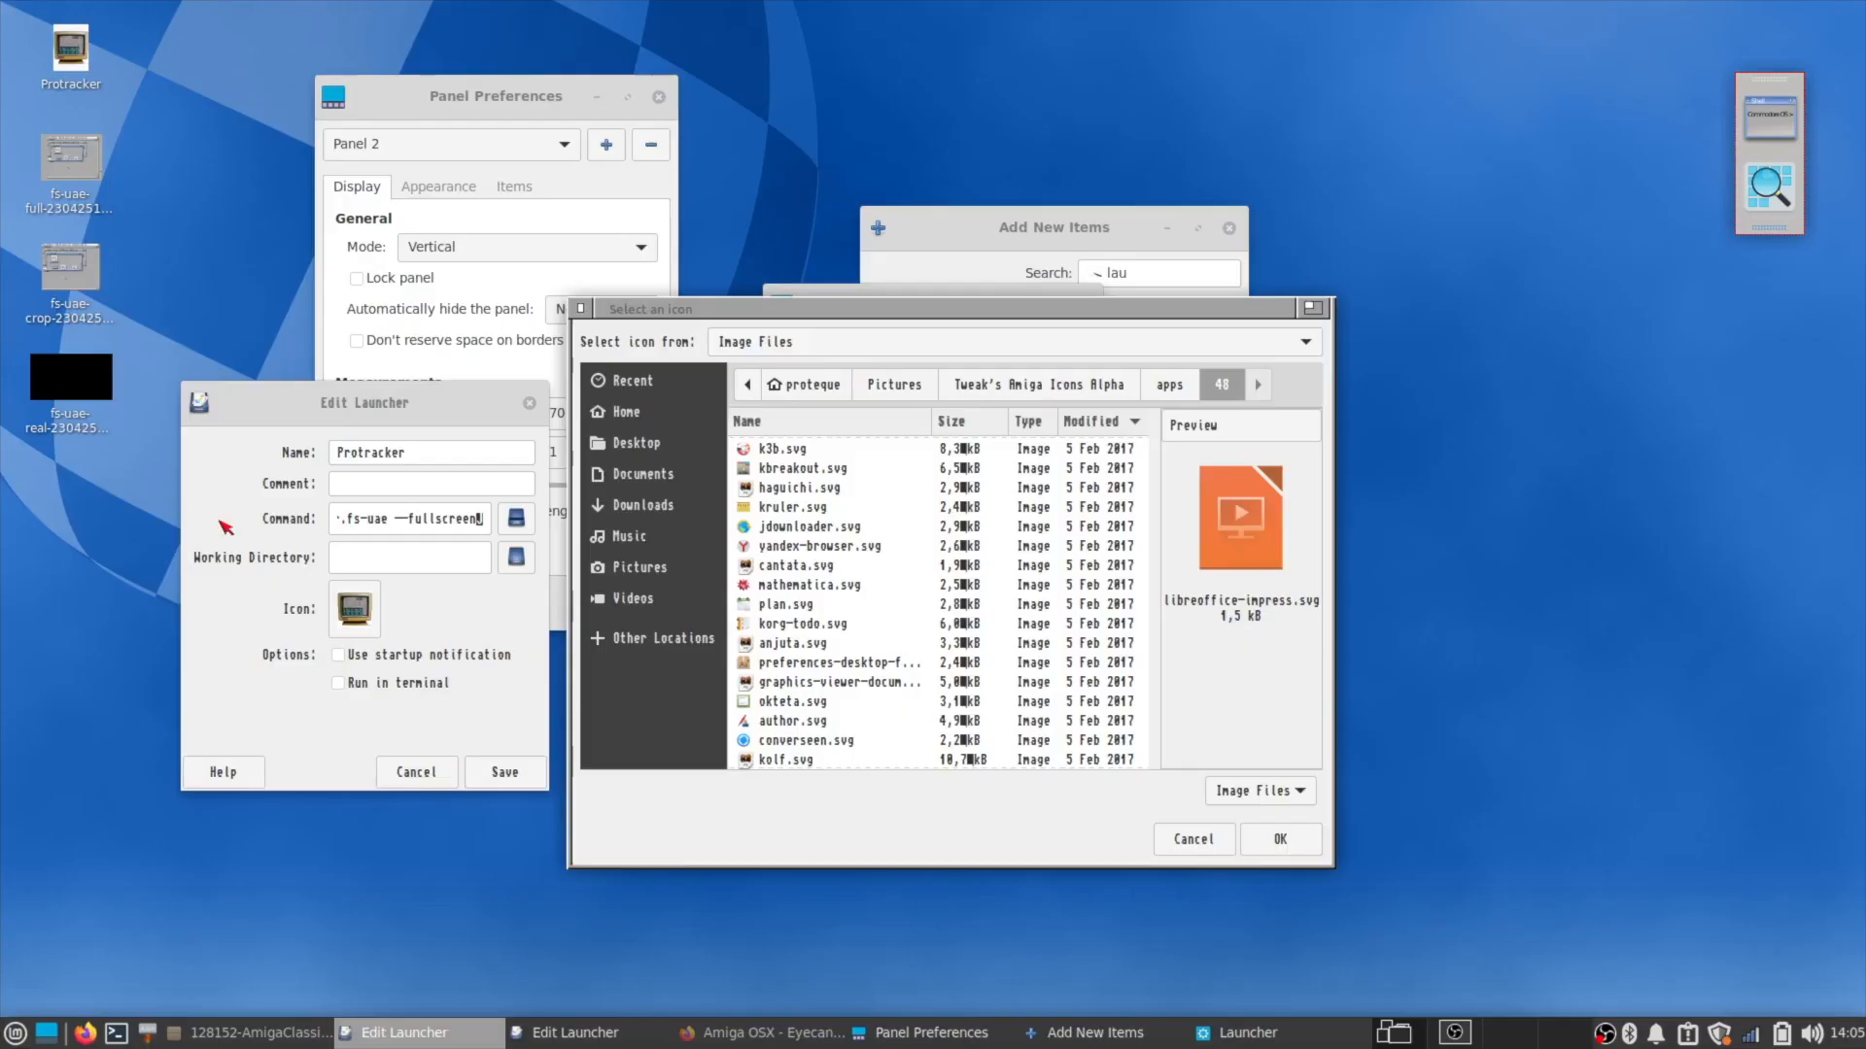
right_click(59, 157)
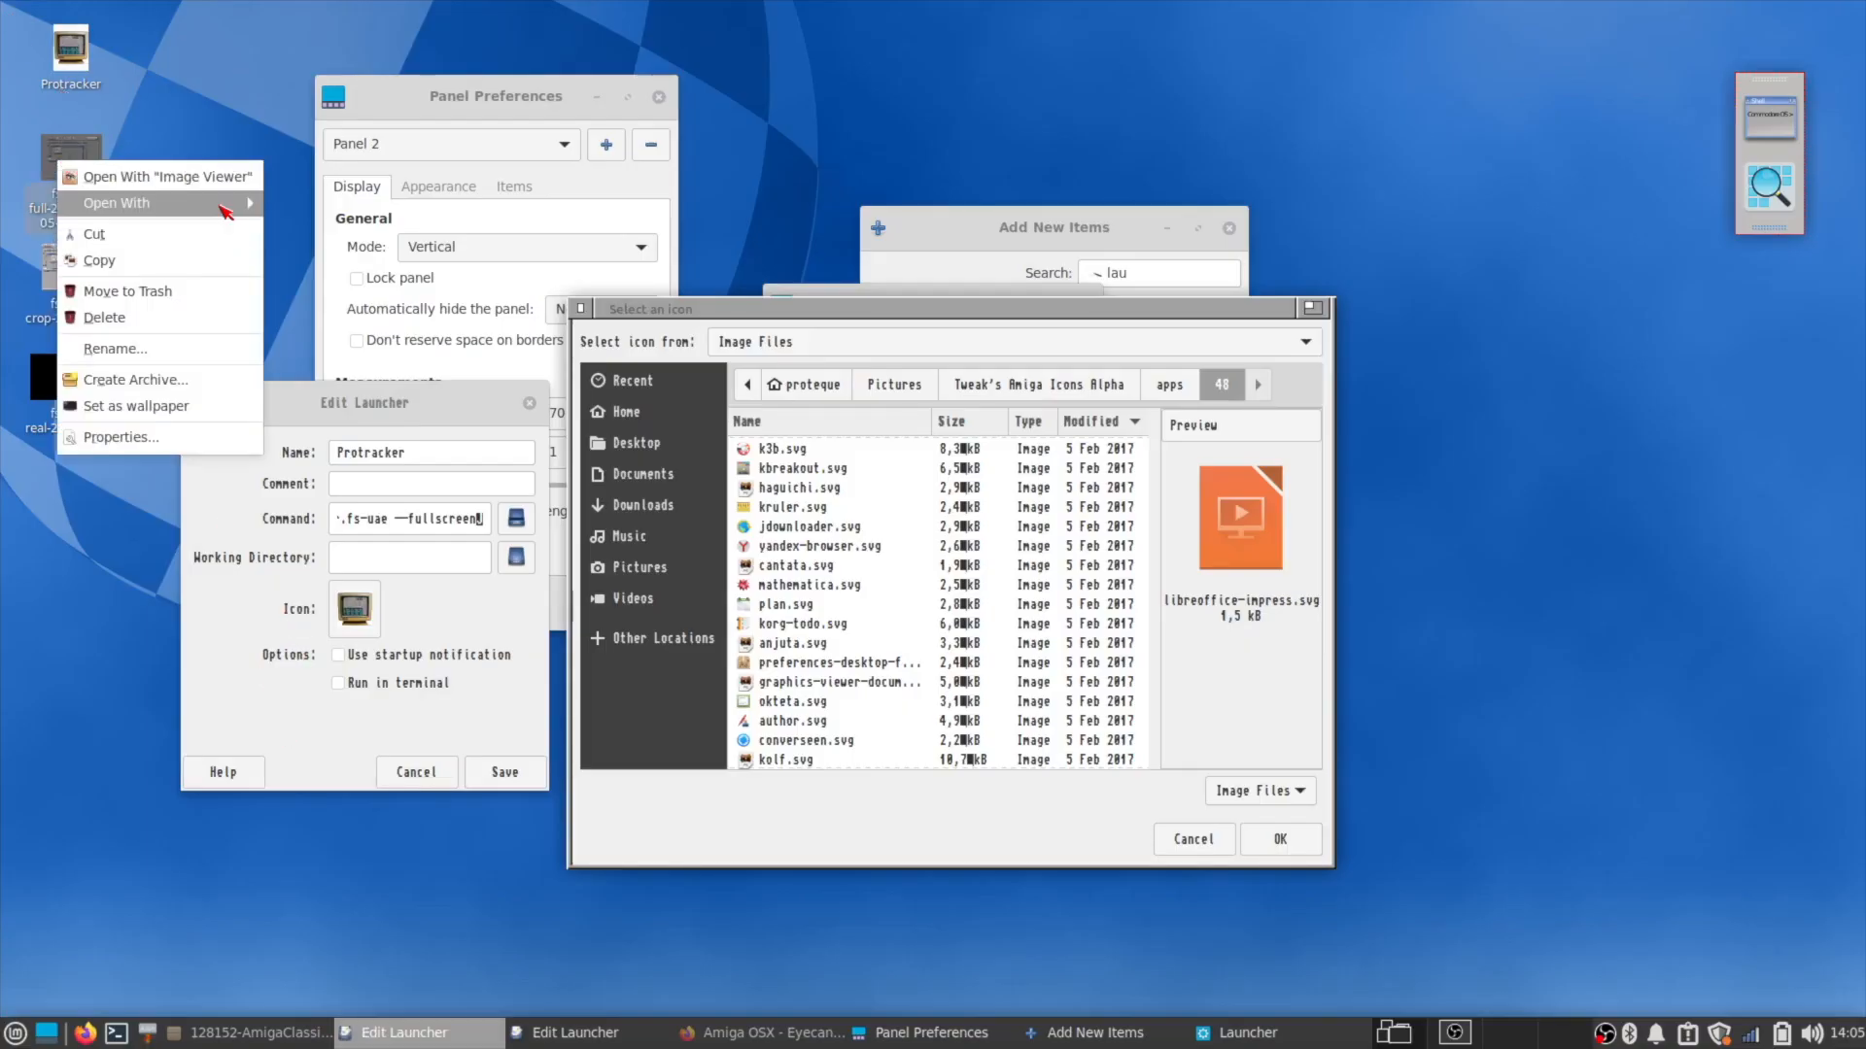
left_click(49, 590)
right_click(72, 474)
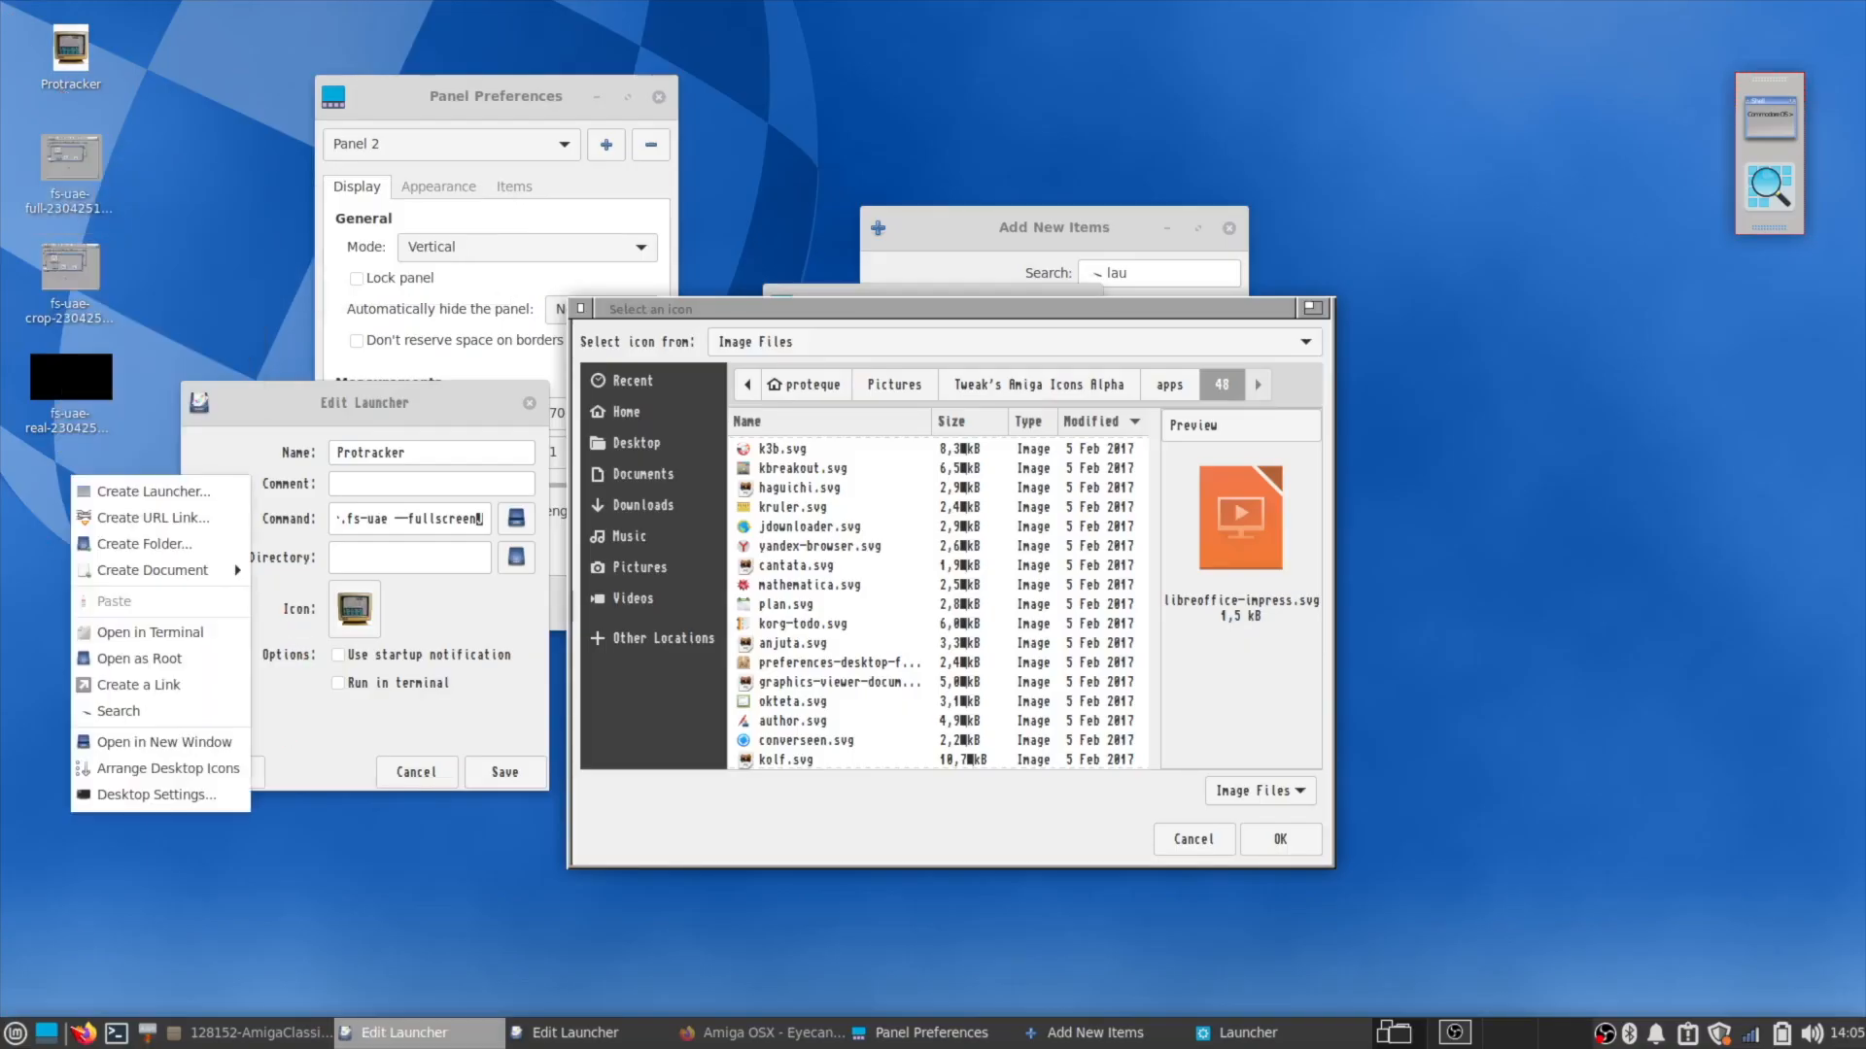
left_click(29, 958)
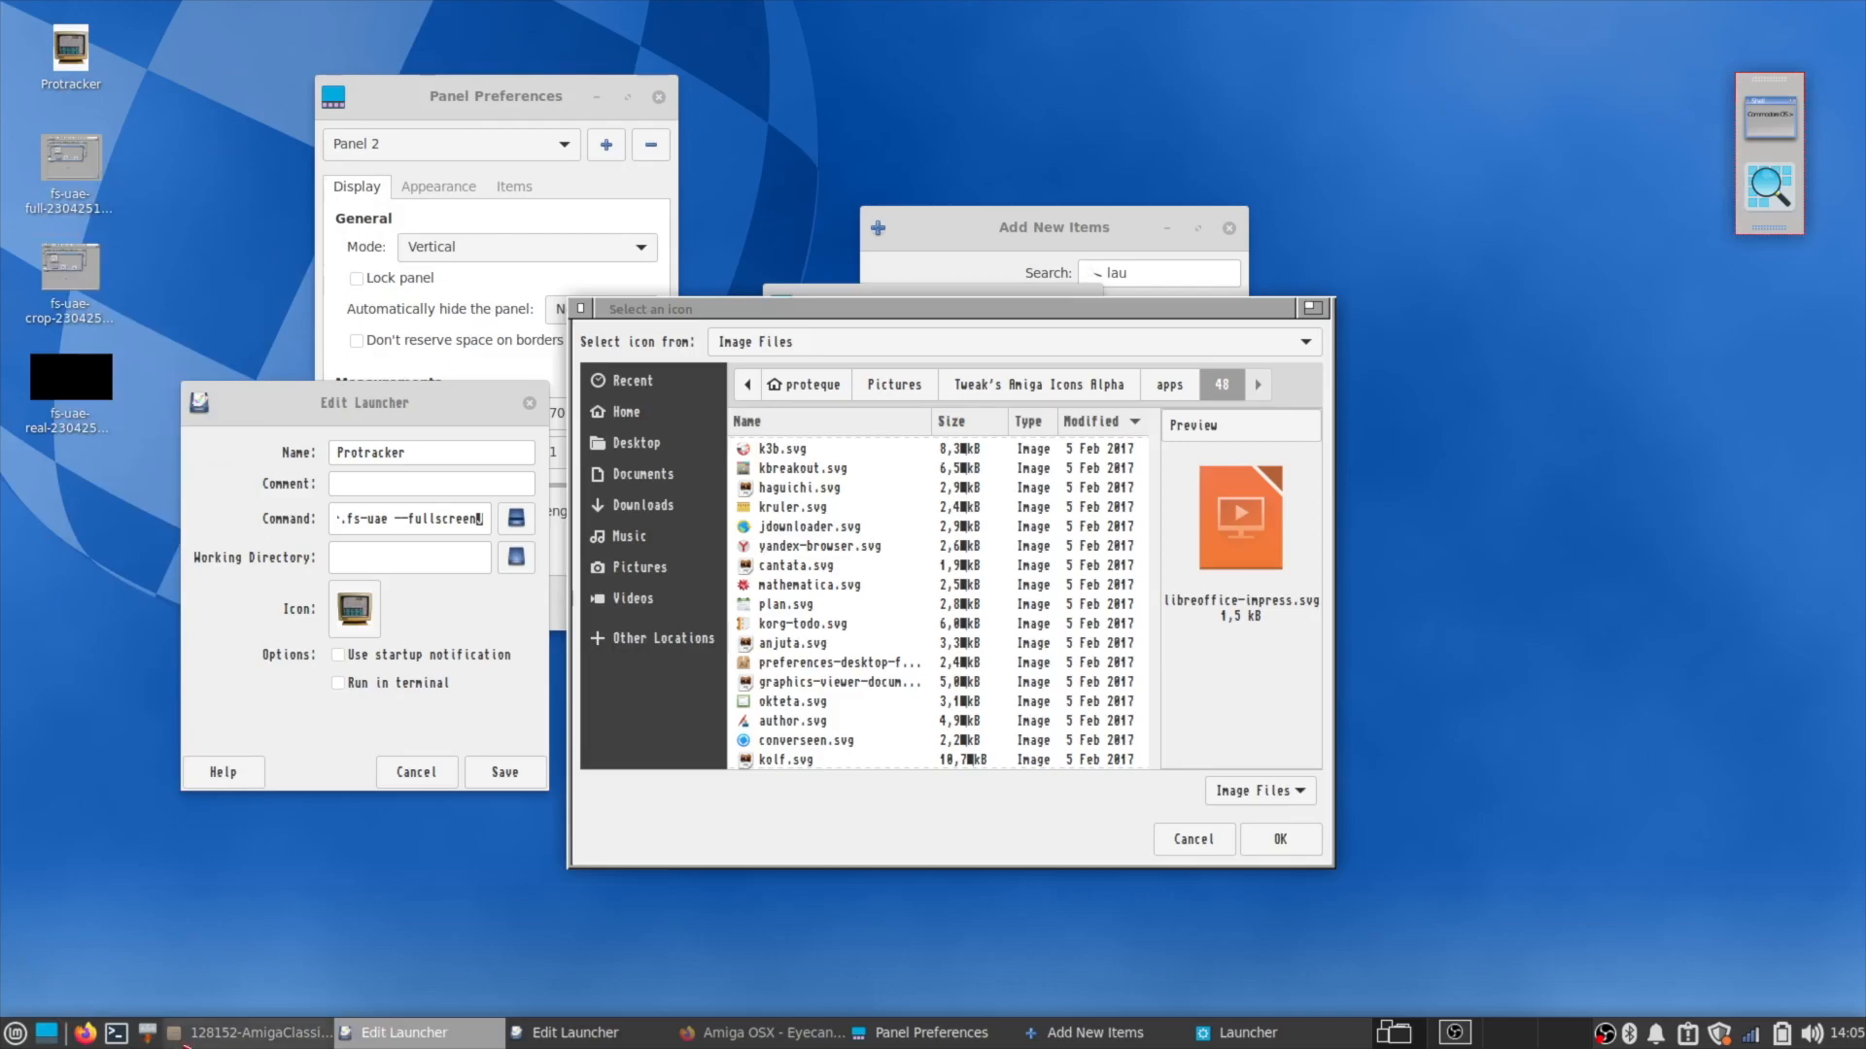
In a terminal, install GIMP with "sudo apt install gimp", entering the account password and accepting the installation.
left_click(121, 1036)
type("sudo")
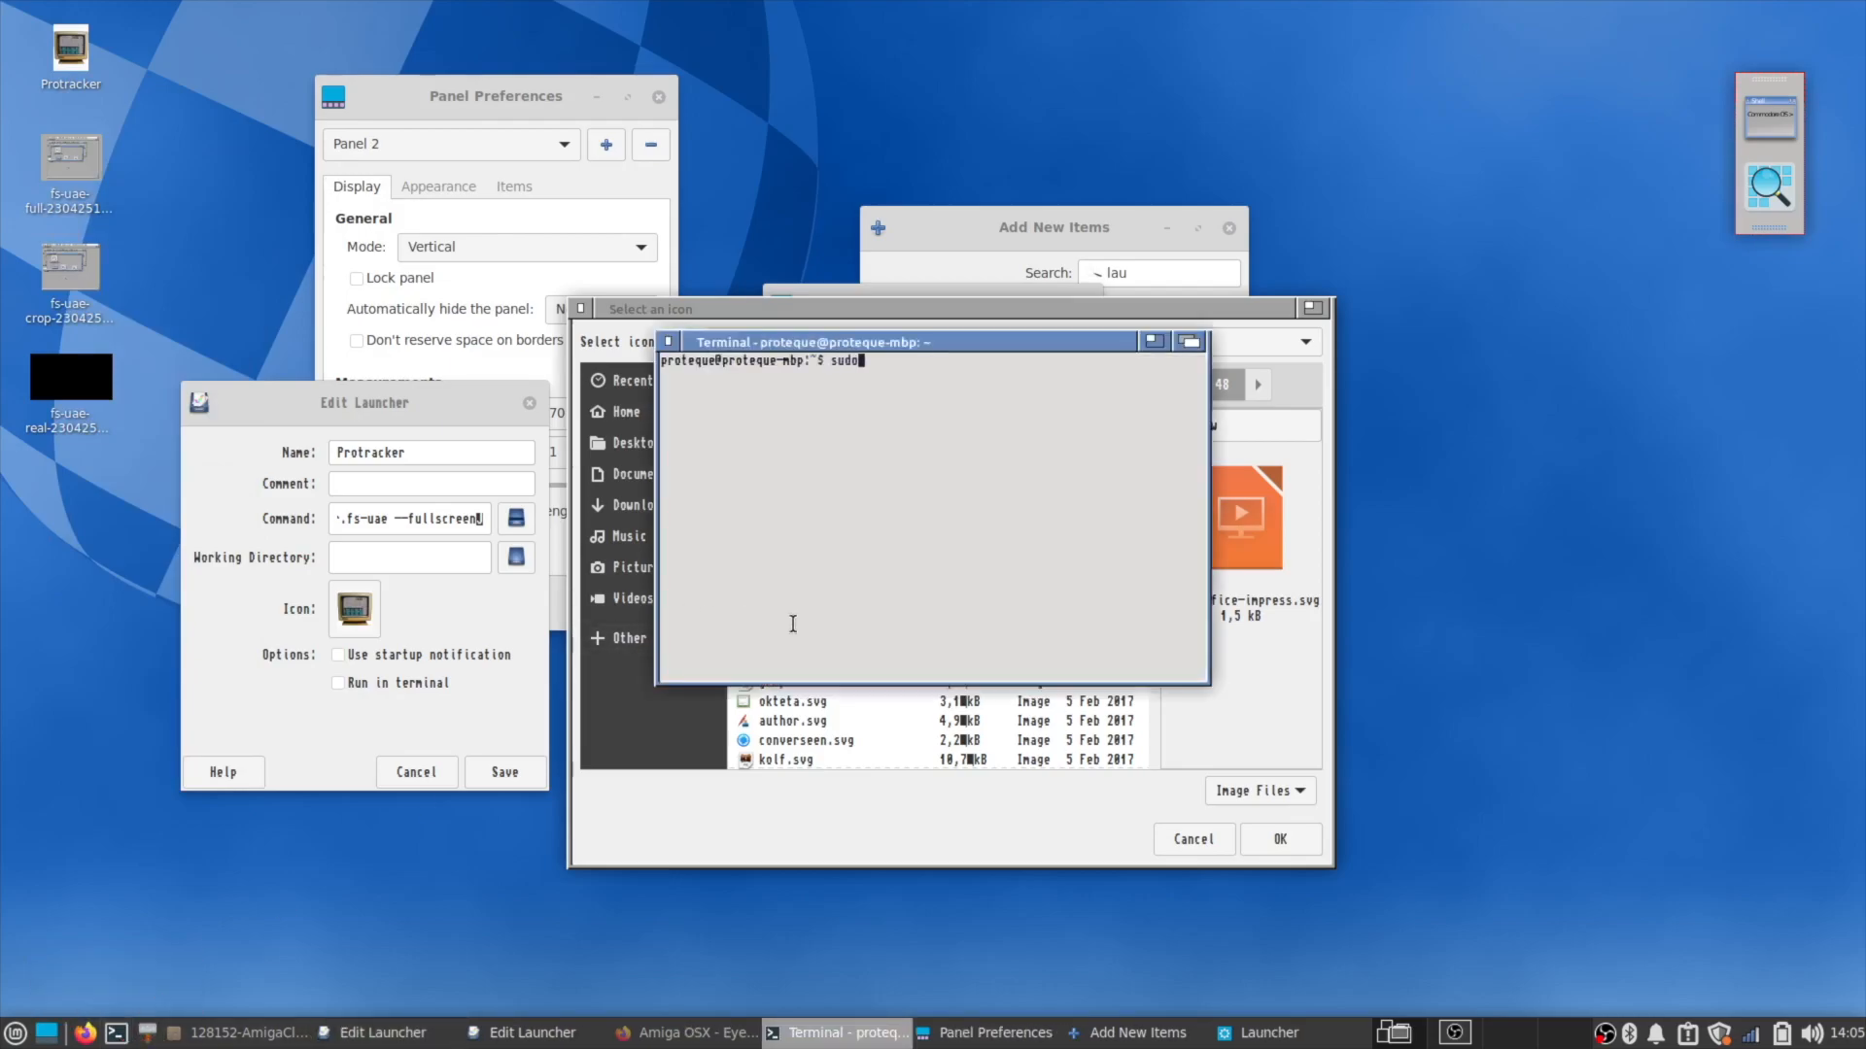
type(" apt install gimp")
key("Return")
type("********")
key("Return")
key("Return")
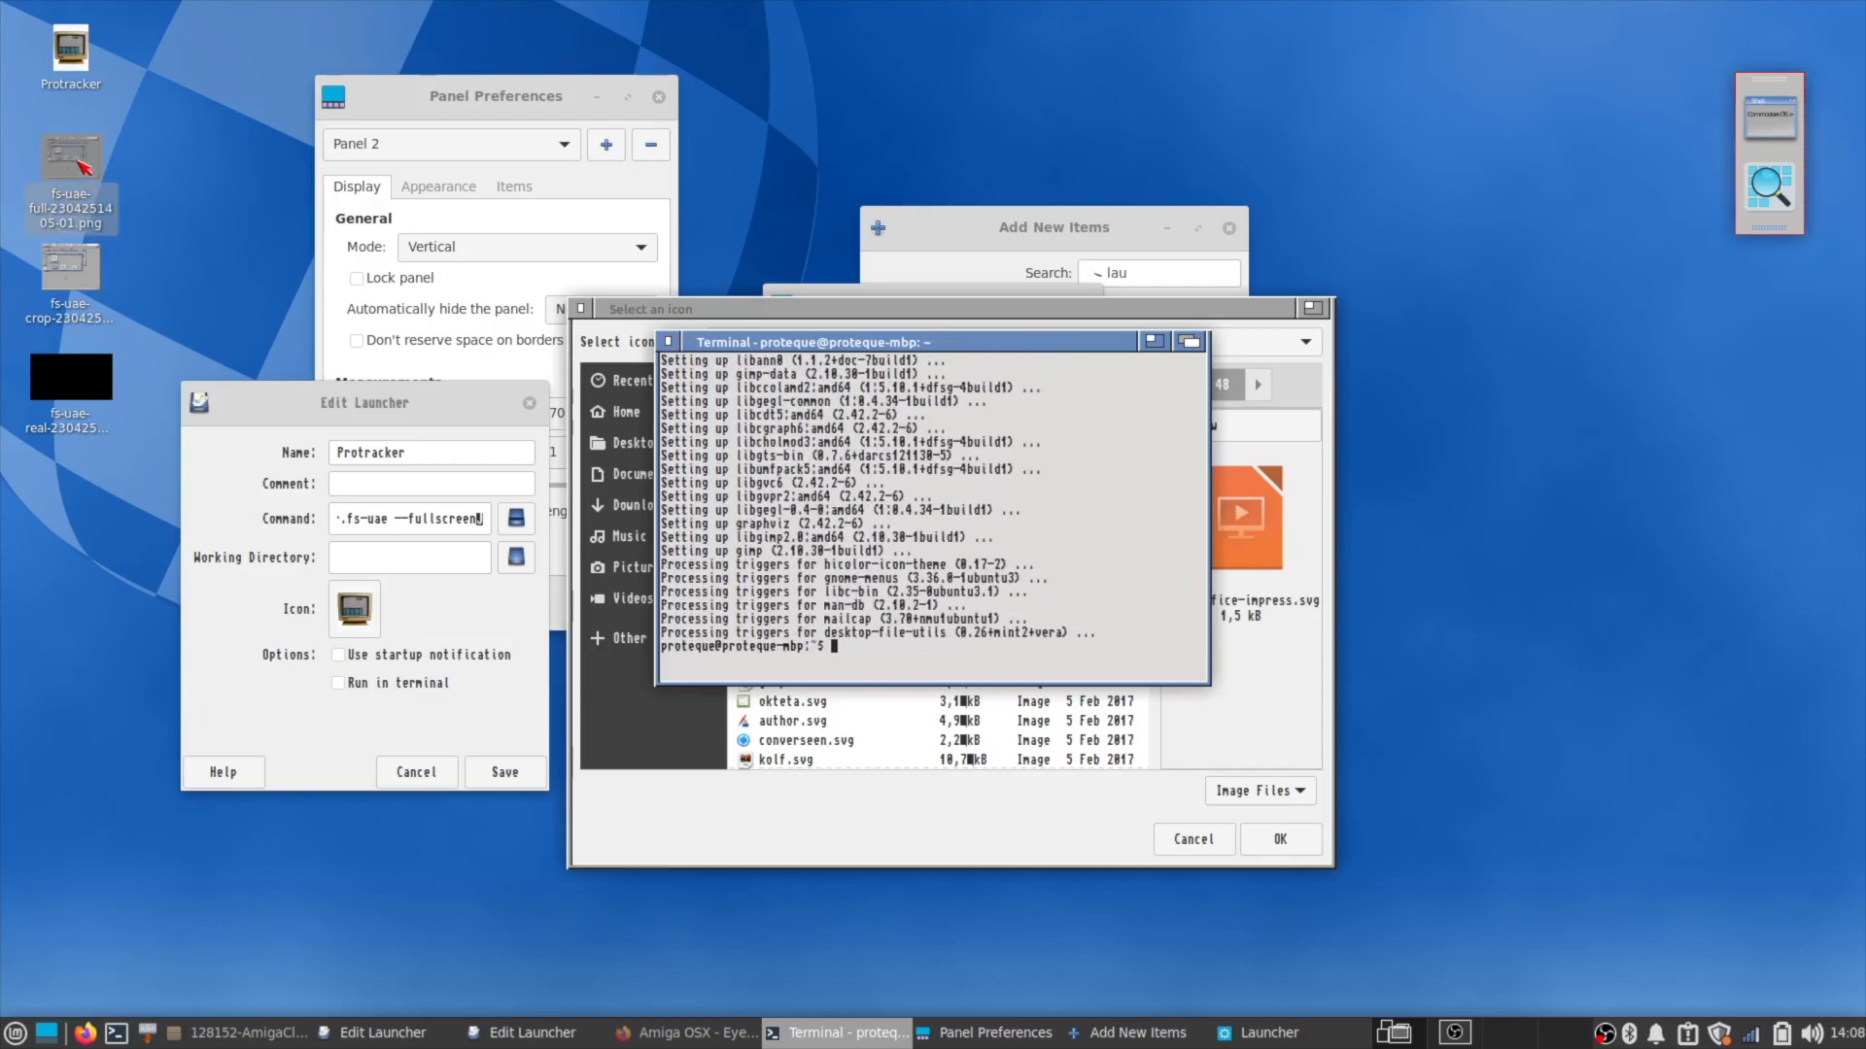
Open the fs-uae-full screenshot from the desktop in GNU Image Manipulation Program.
right_click(80, 163)
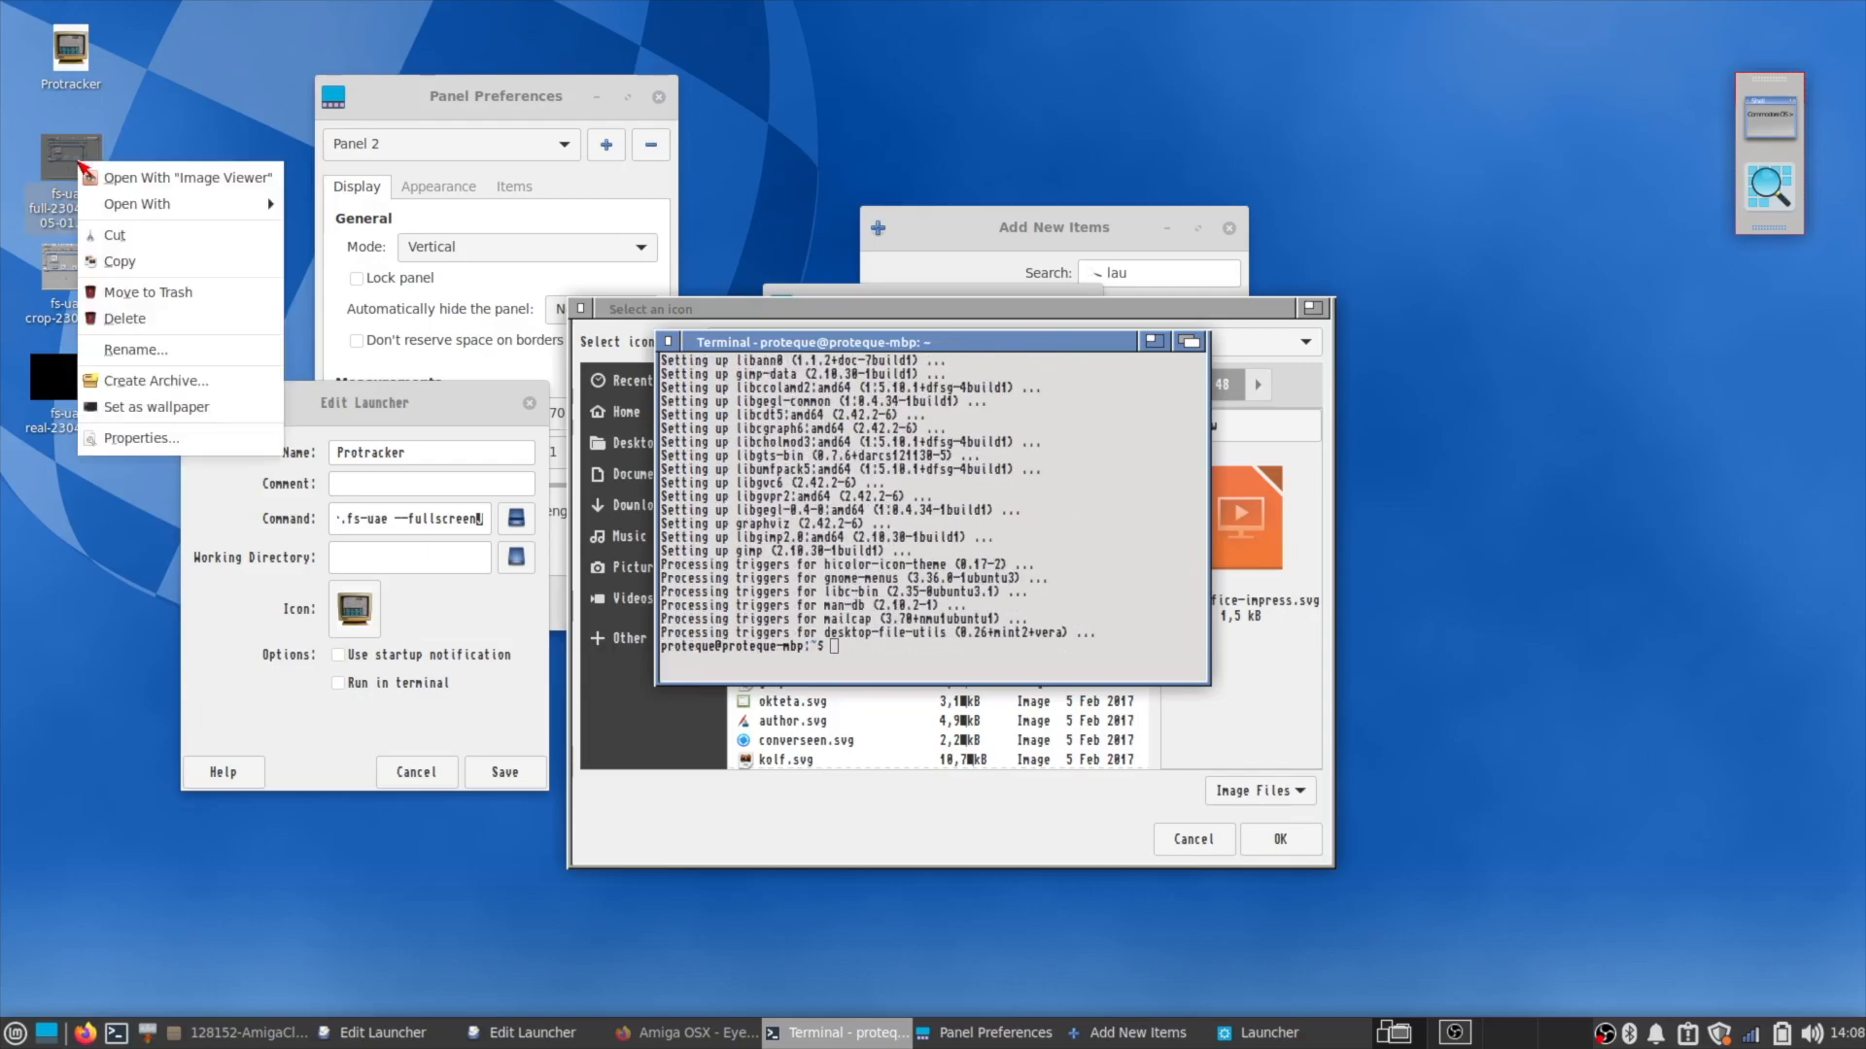
mouse_move(146, 204)
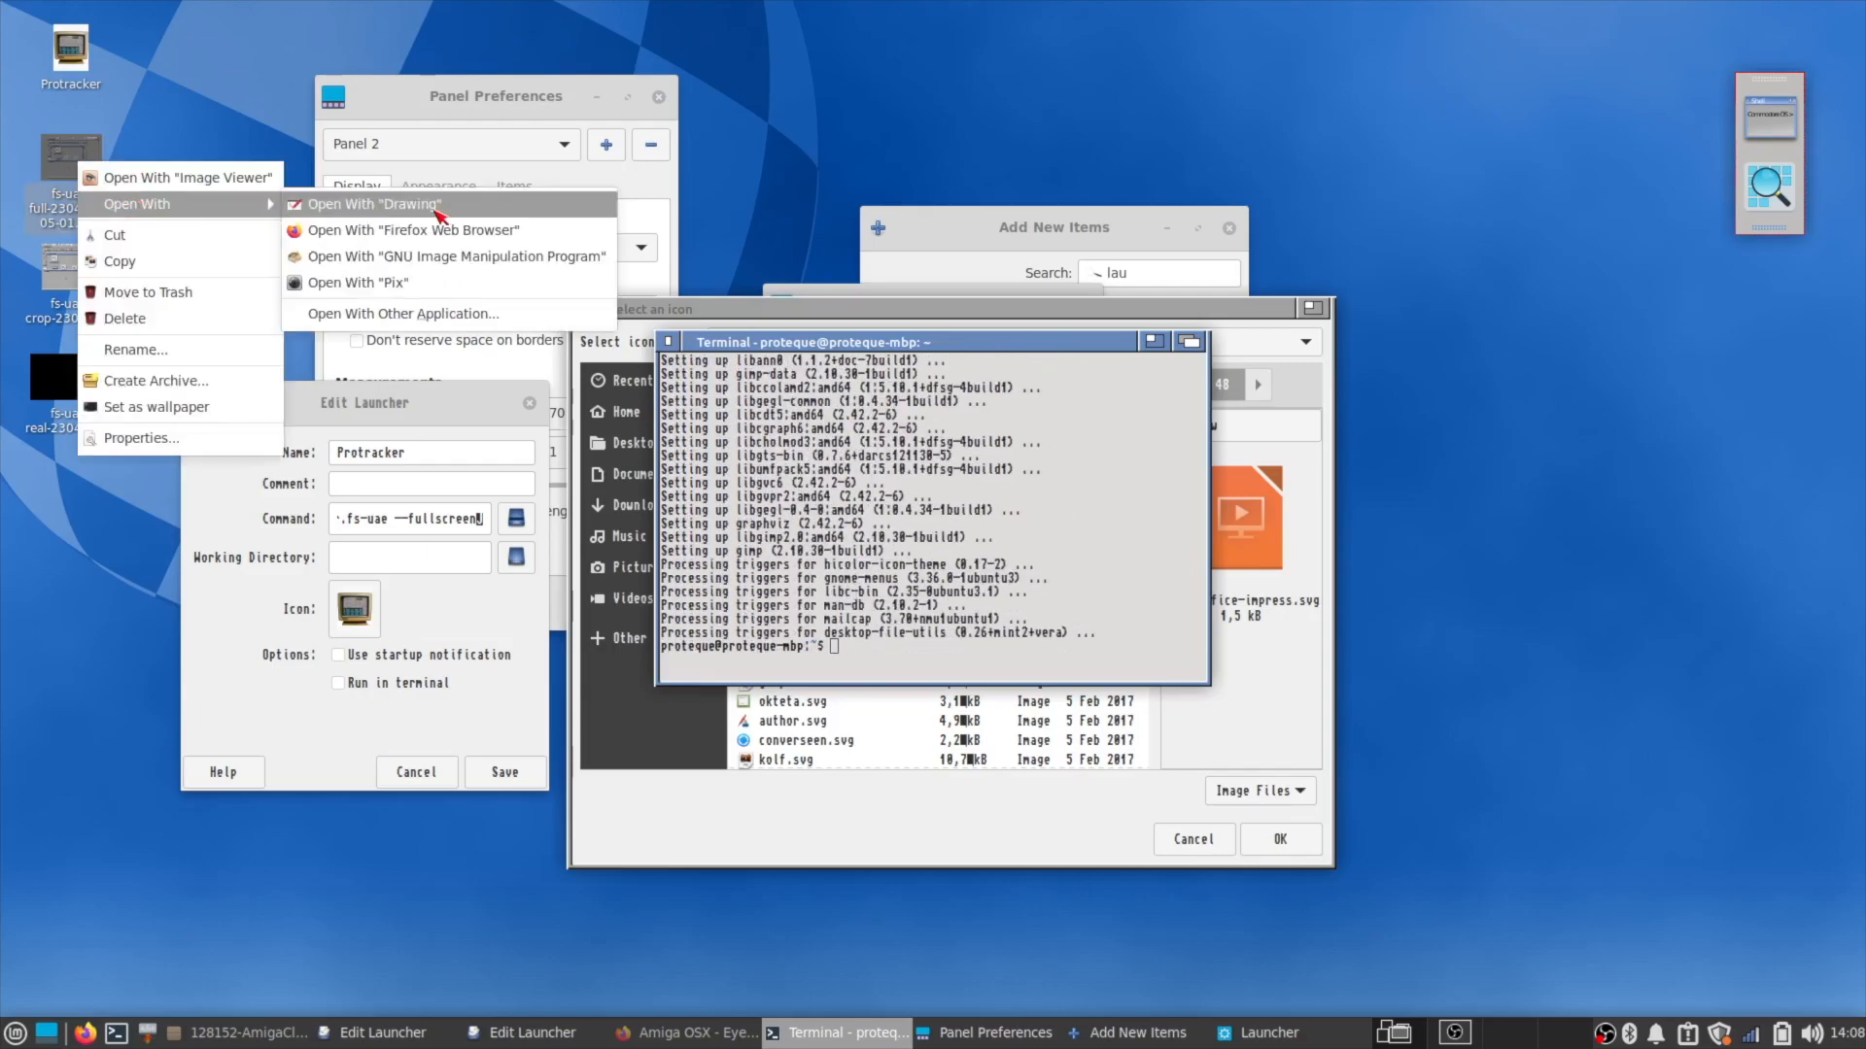
left_click(445, 256)
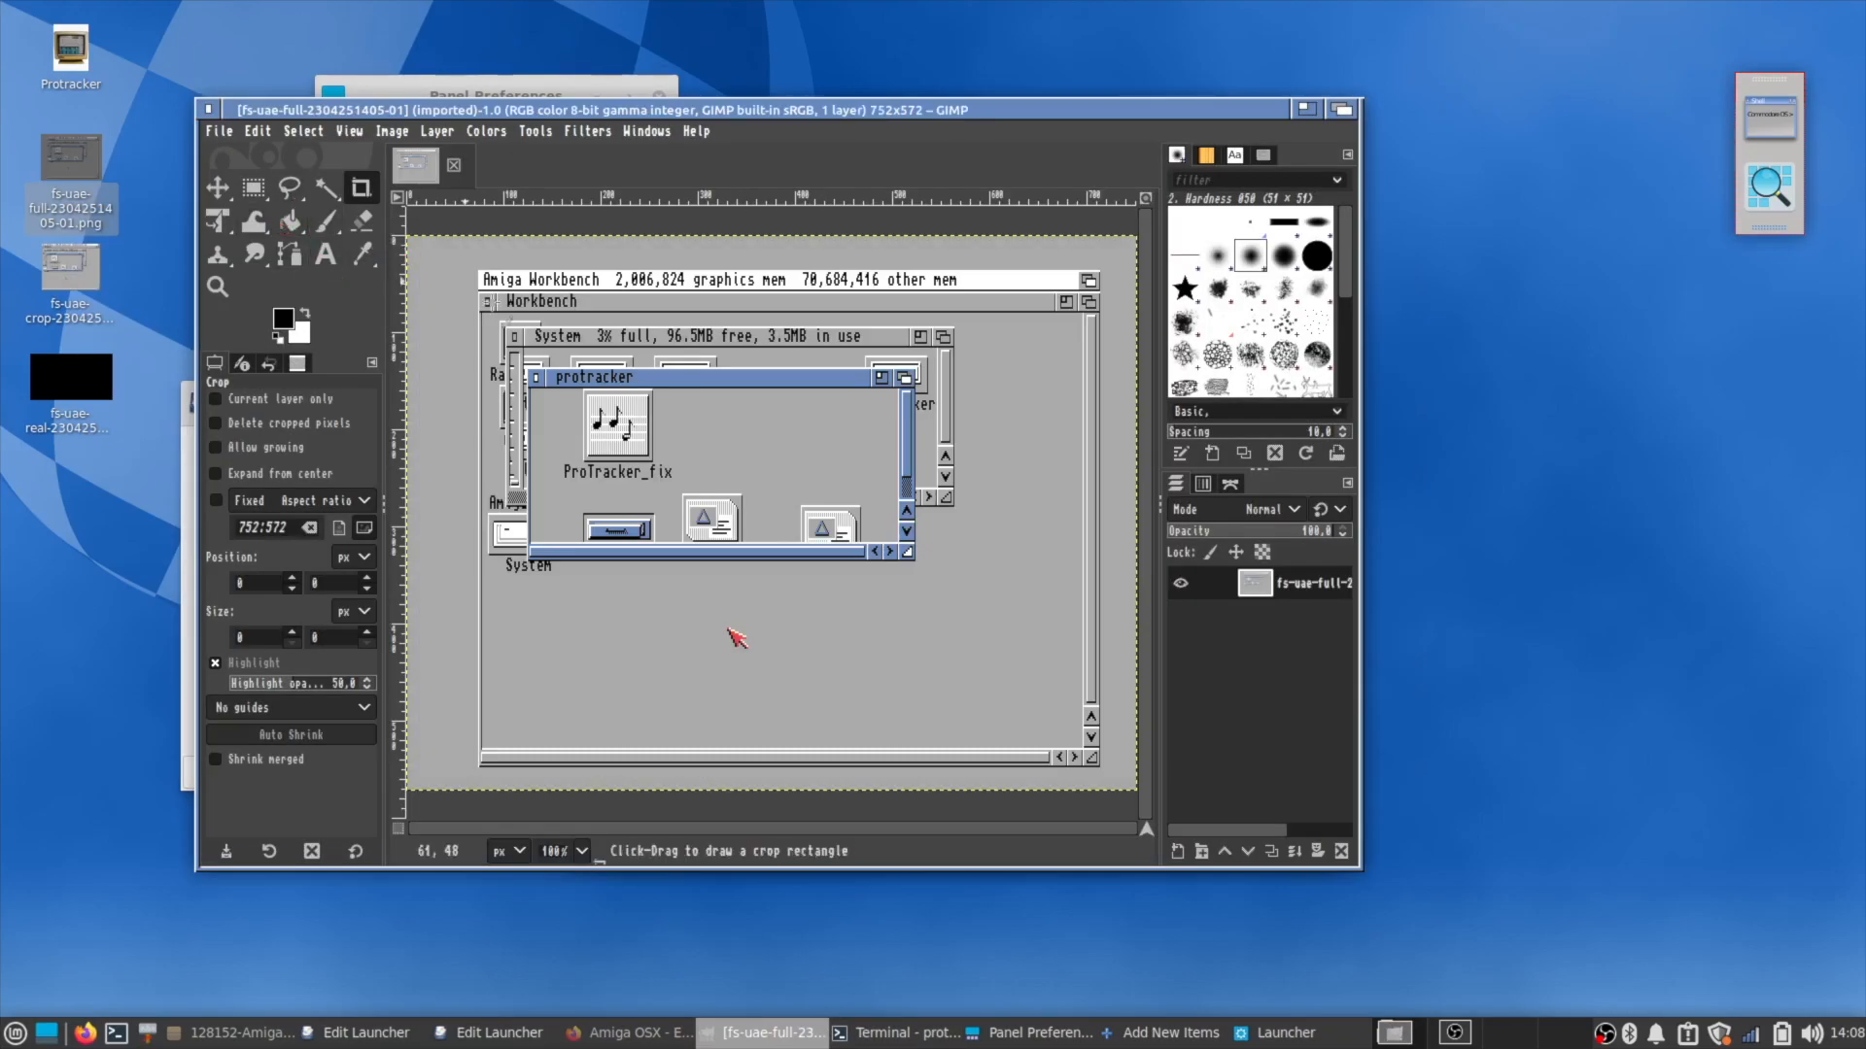
Crop the screenshot at 200% zoom to just the ProTracker_fix music-note icon, about 72 × 75 px.
left_click(583, 852)
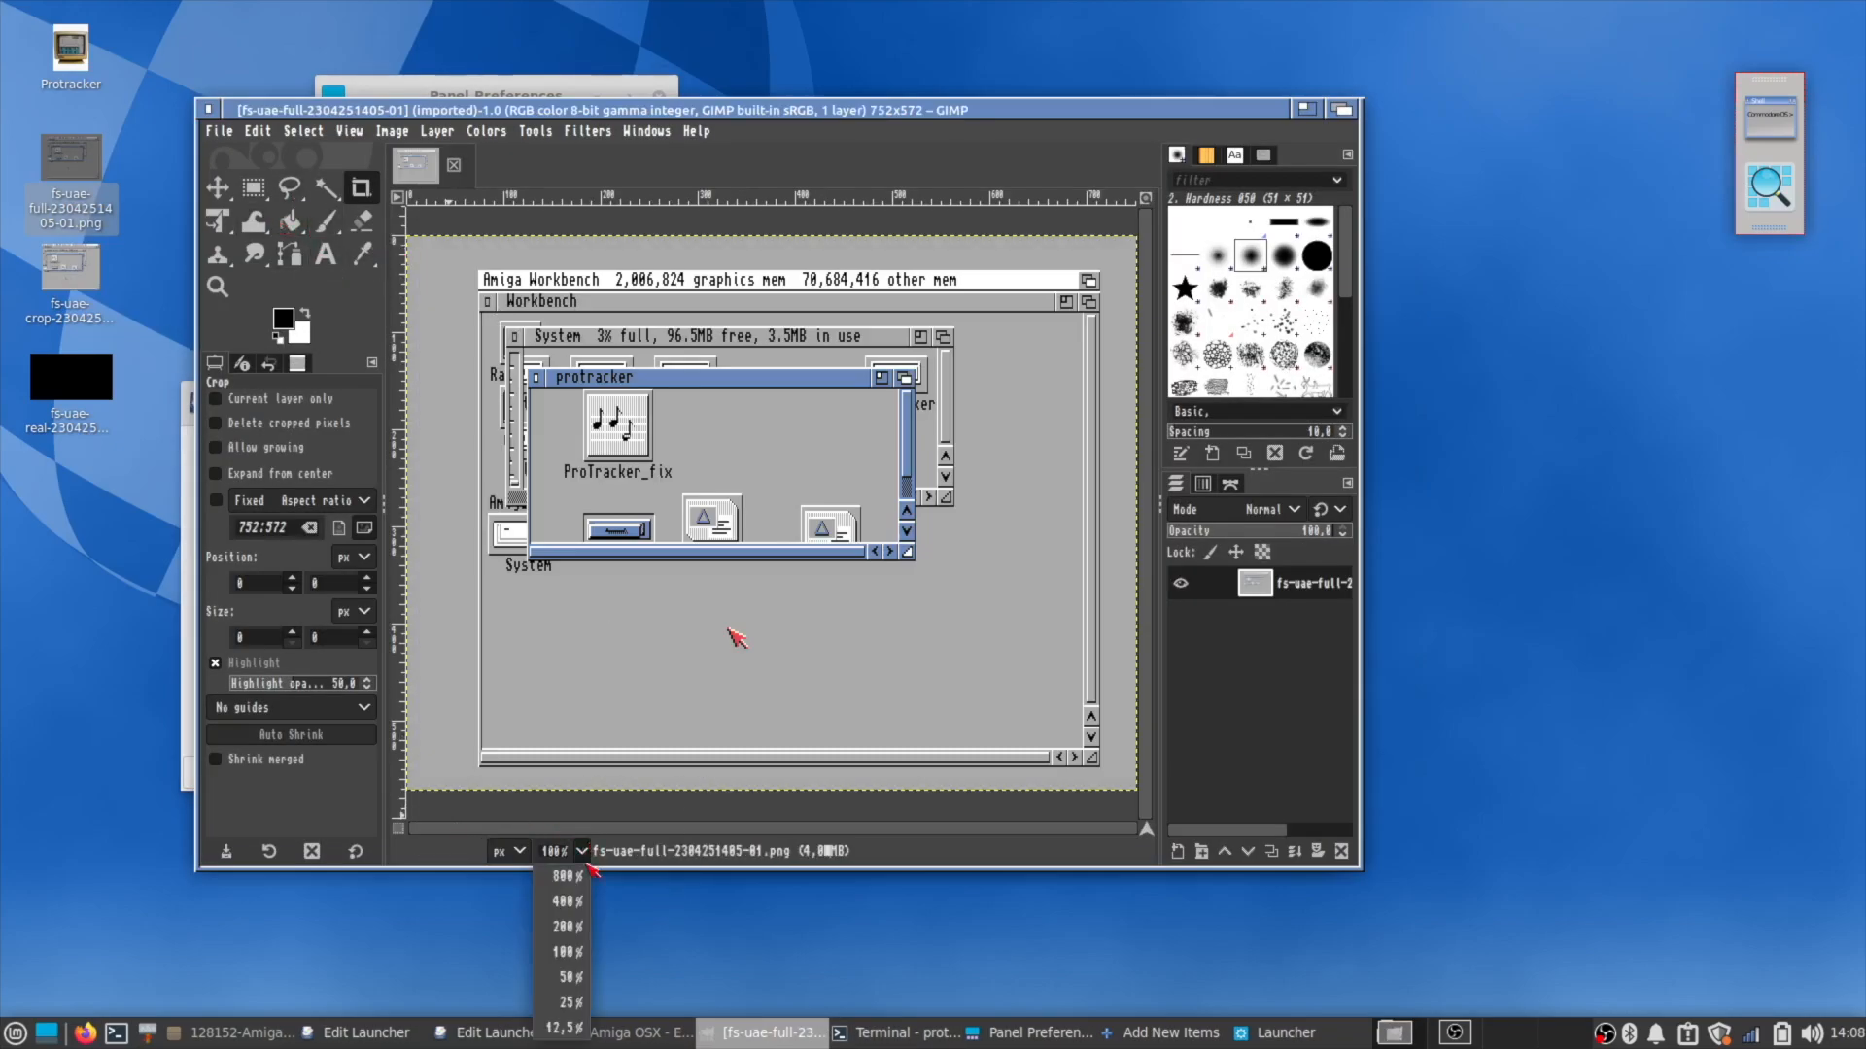
left_click(588, 928)
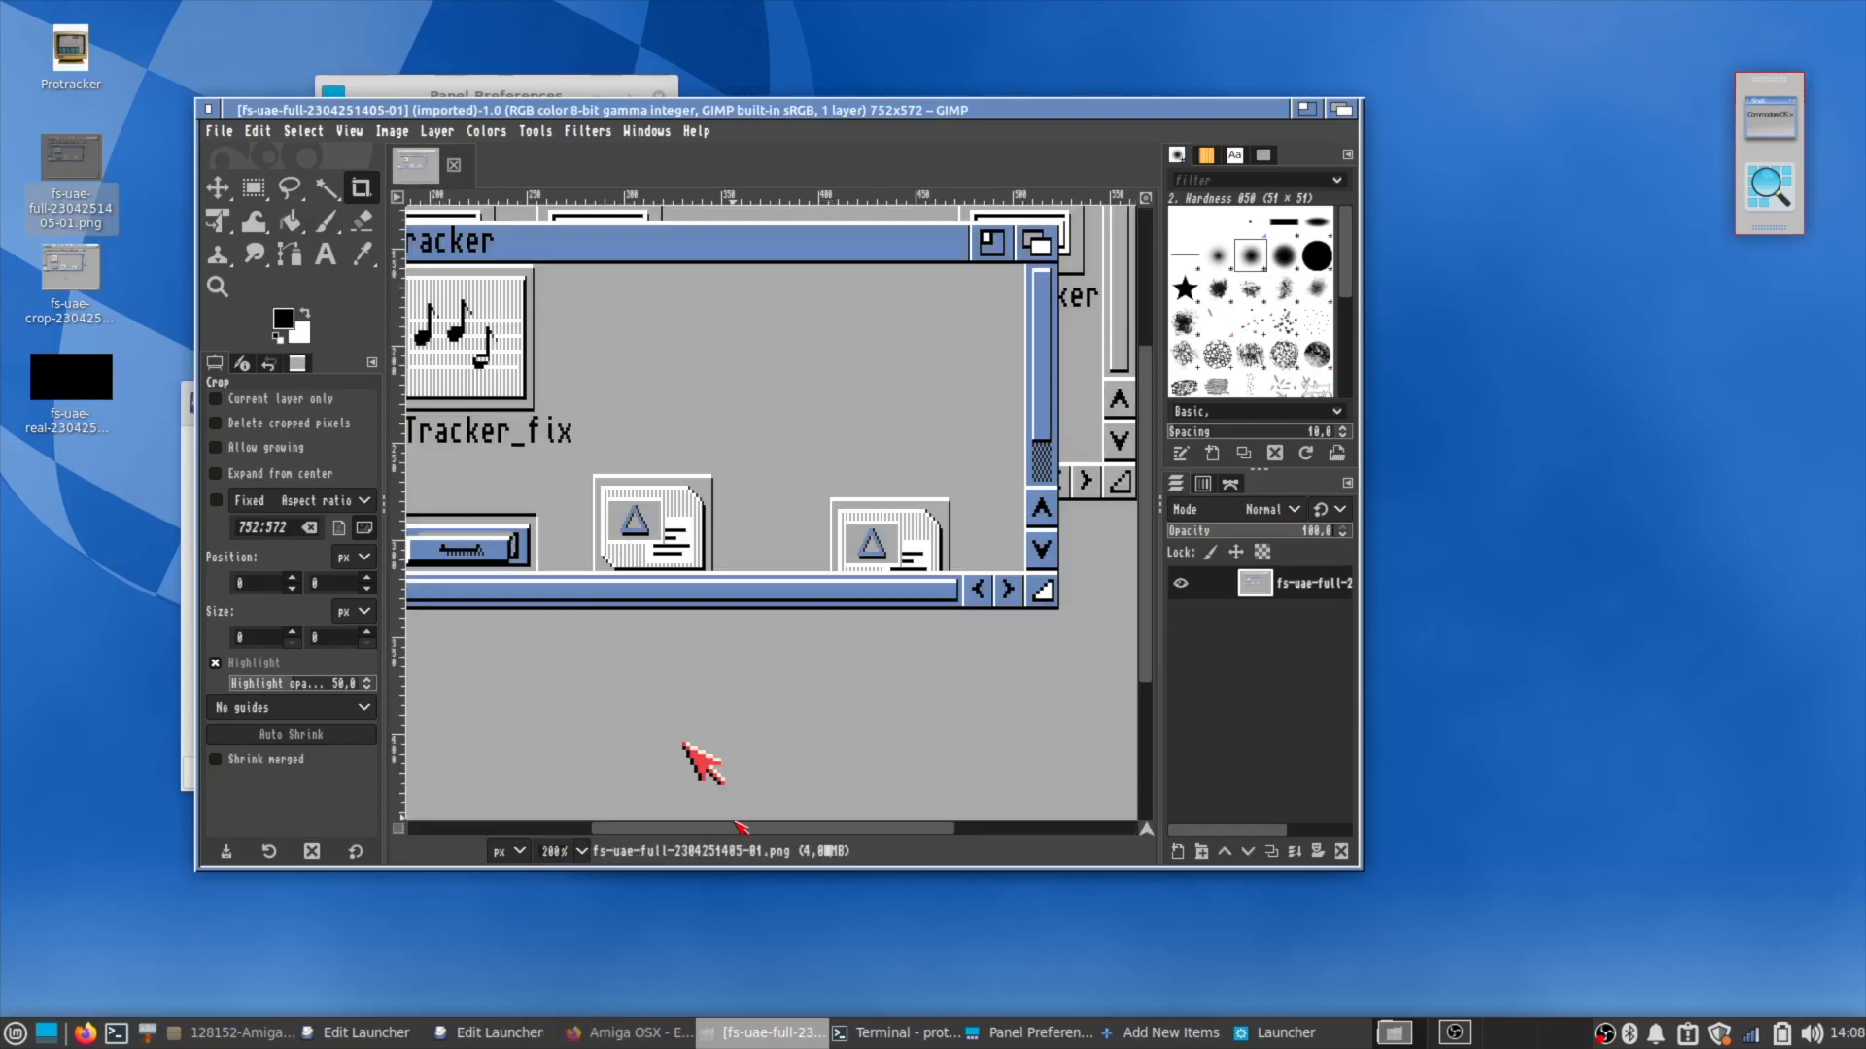
scroll(799, 774, "left", 3)
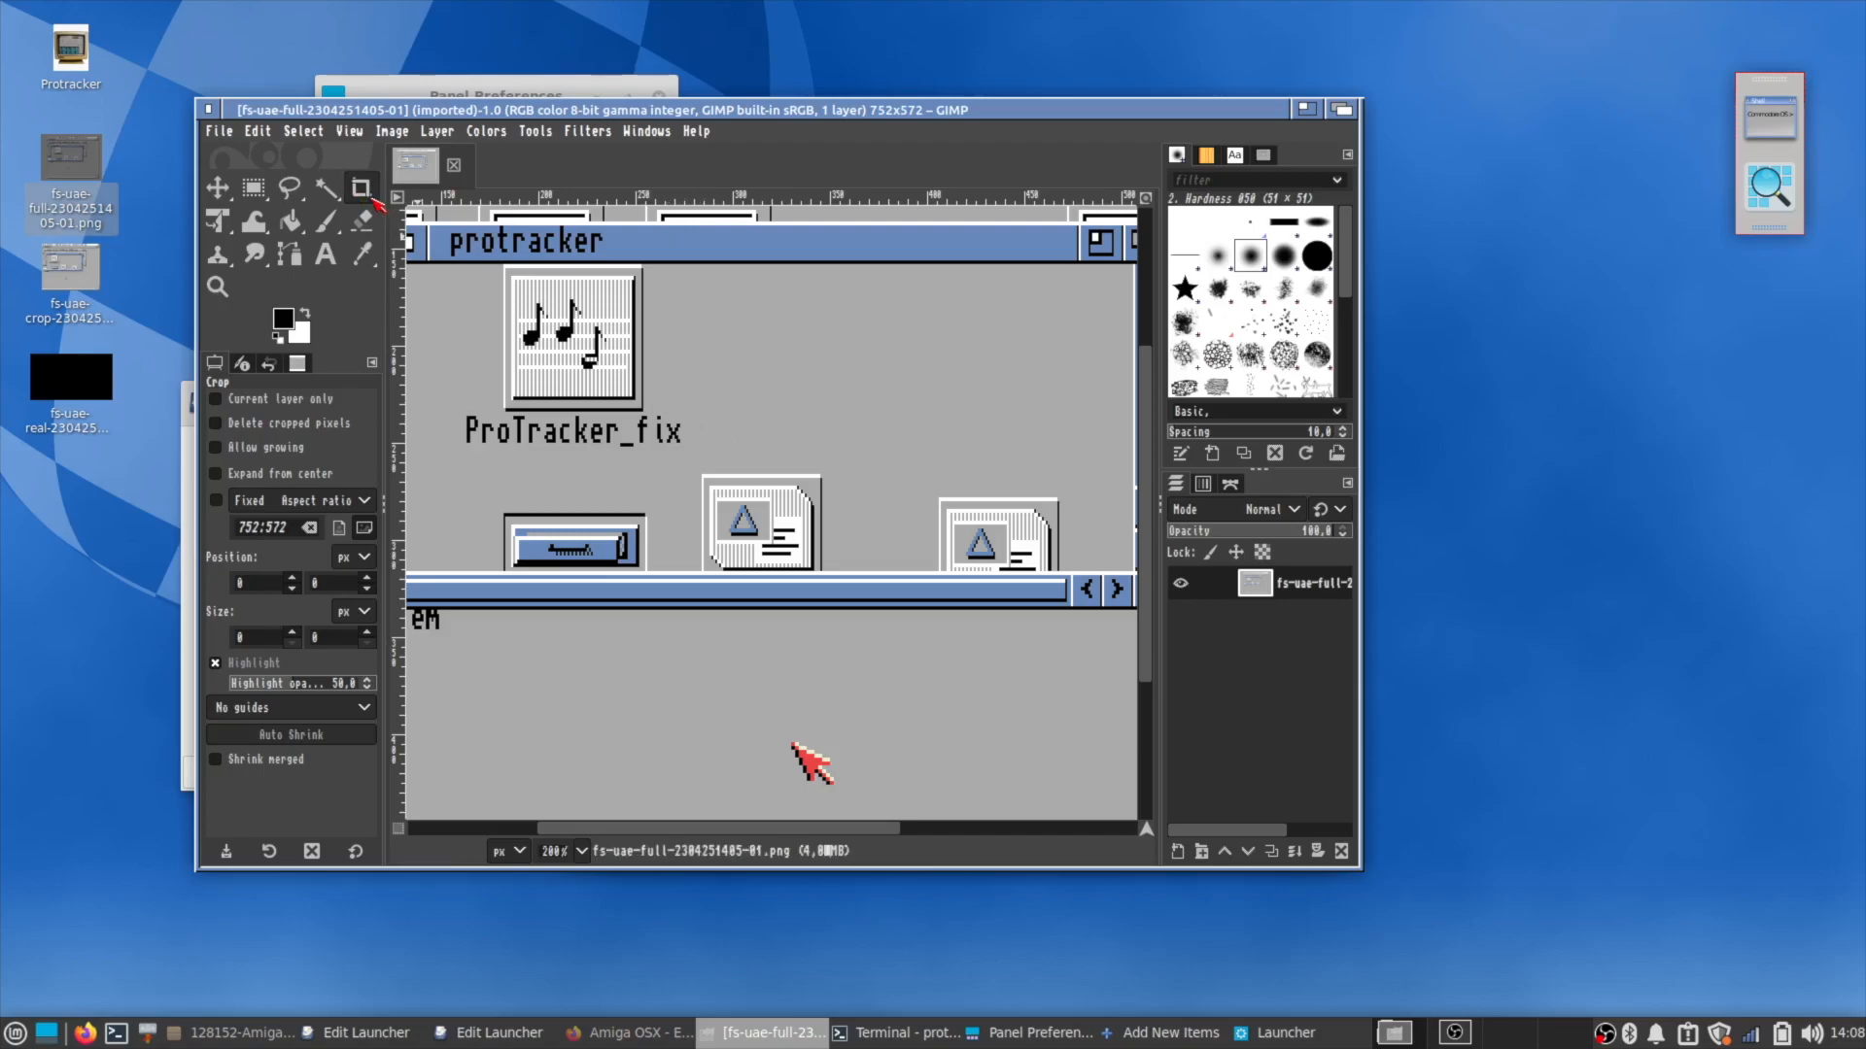
left_click_drag(642, 409, 504, 265)
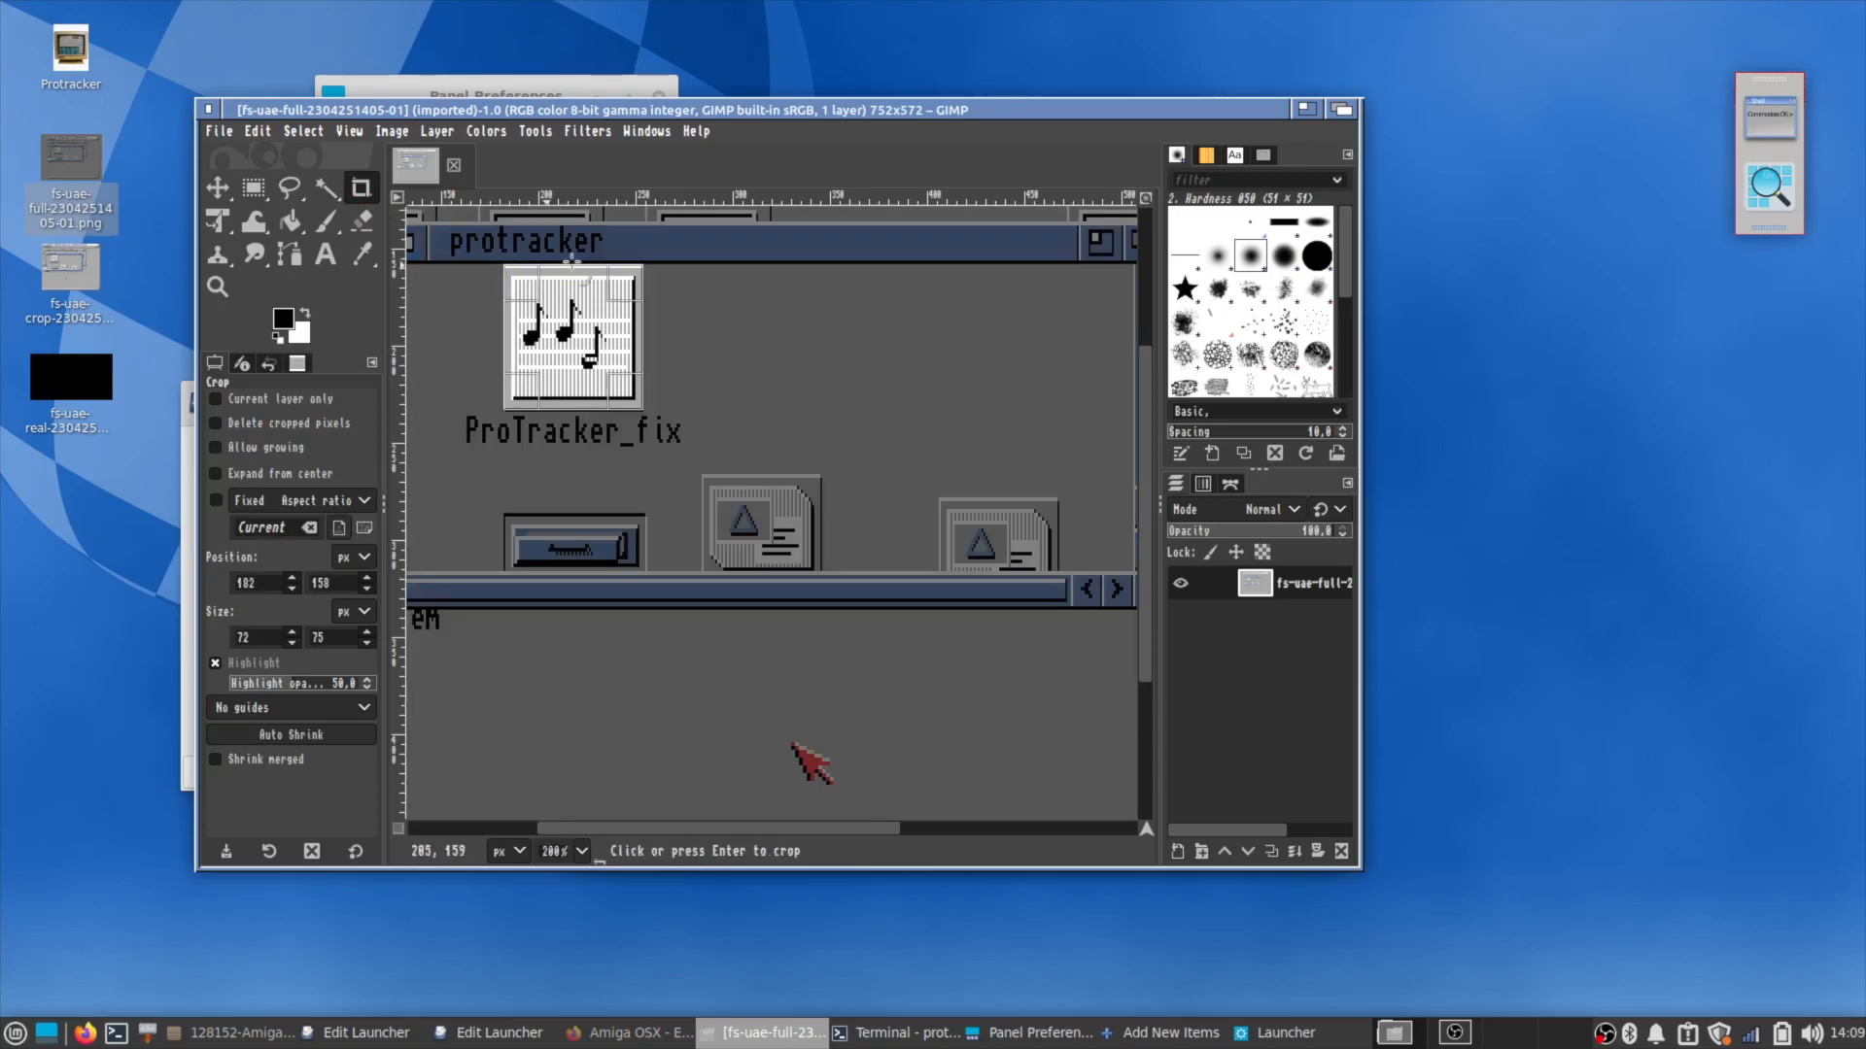
key("Return")
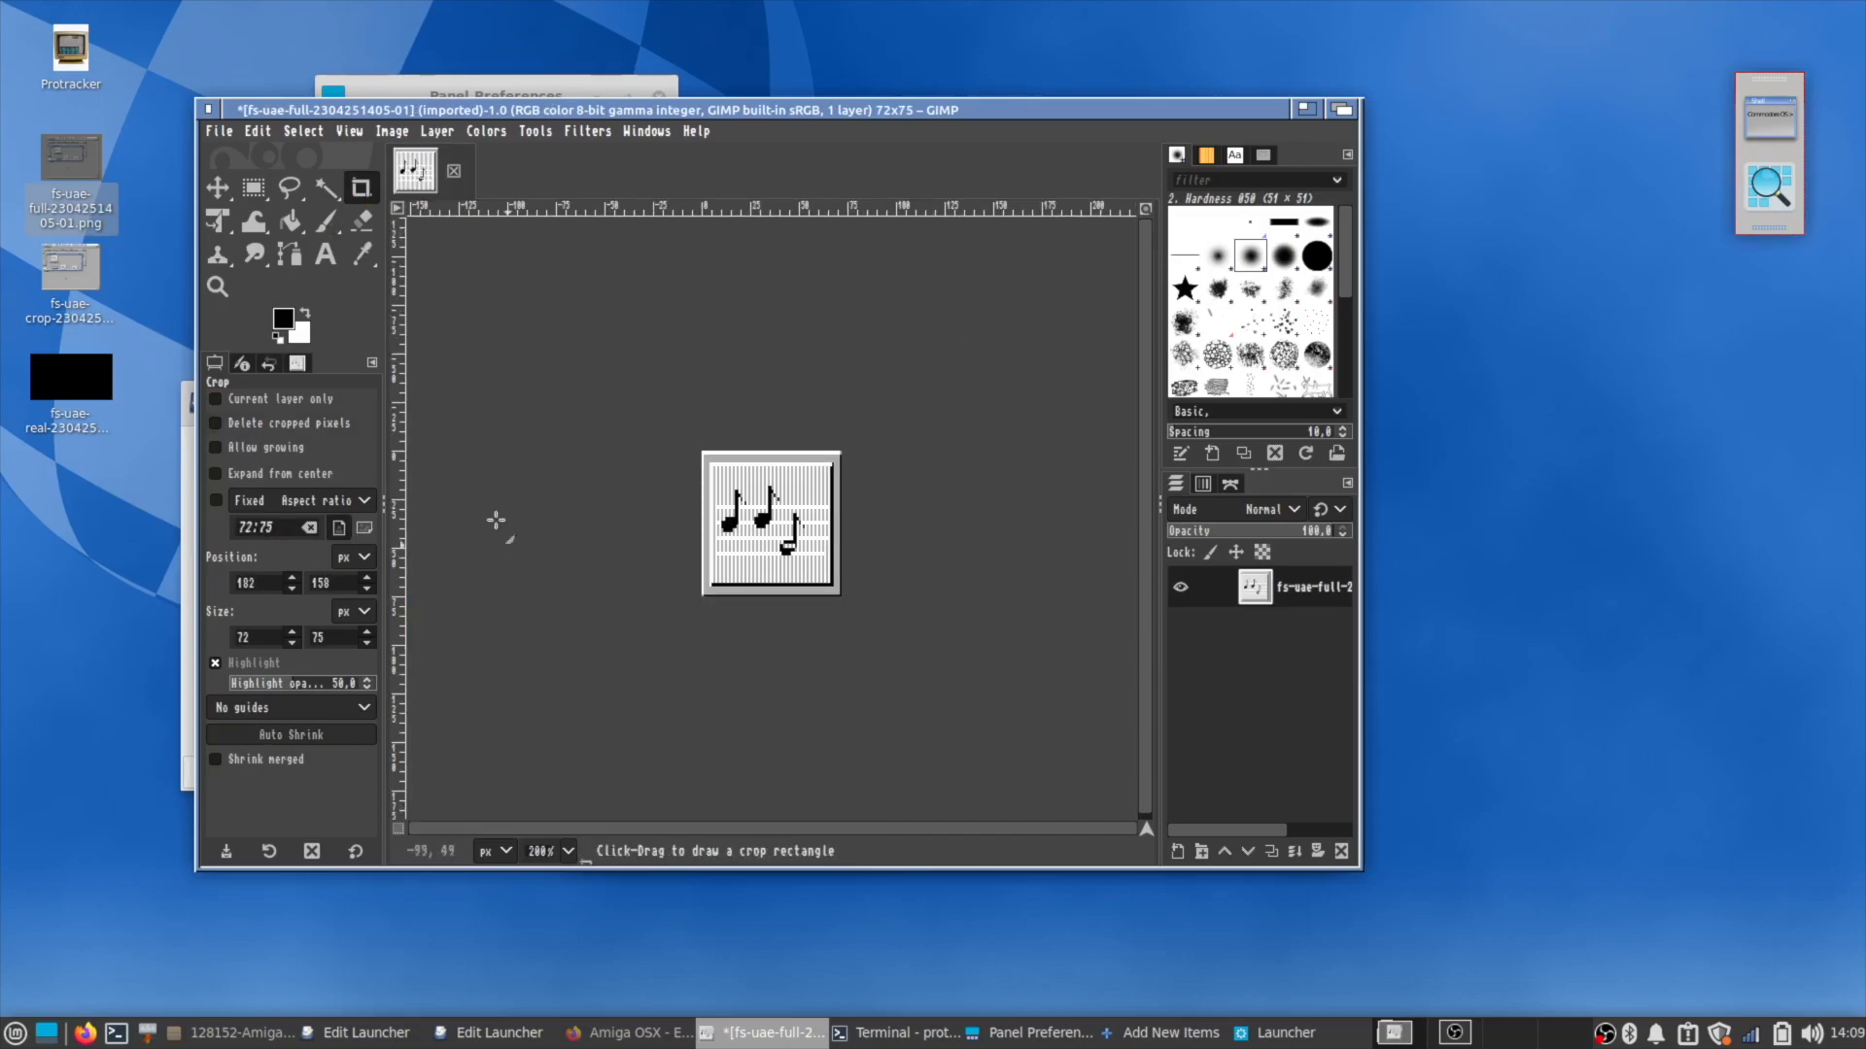
Export the cropped icon as protrackericon.png to the Icons folder in Pictures, keeping the default PNG options.
left_click(216, 132)
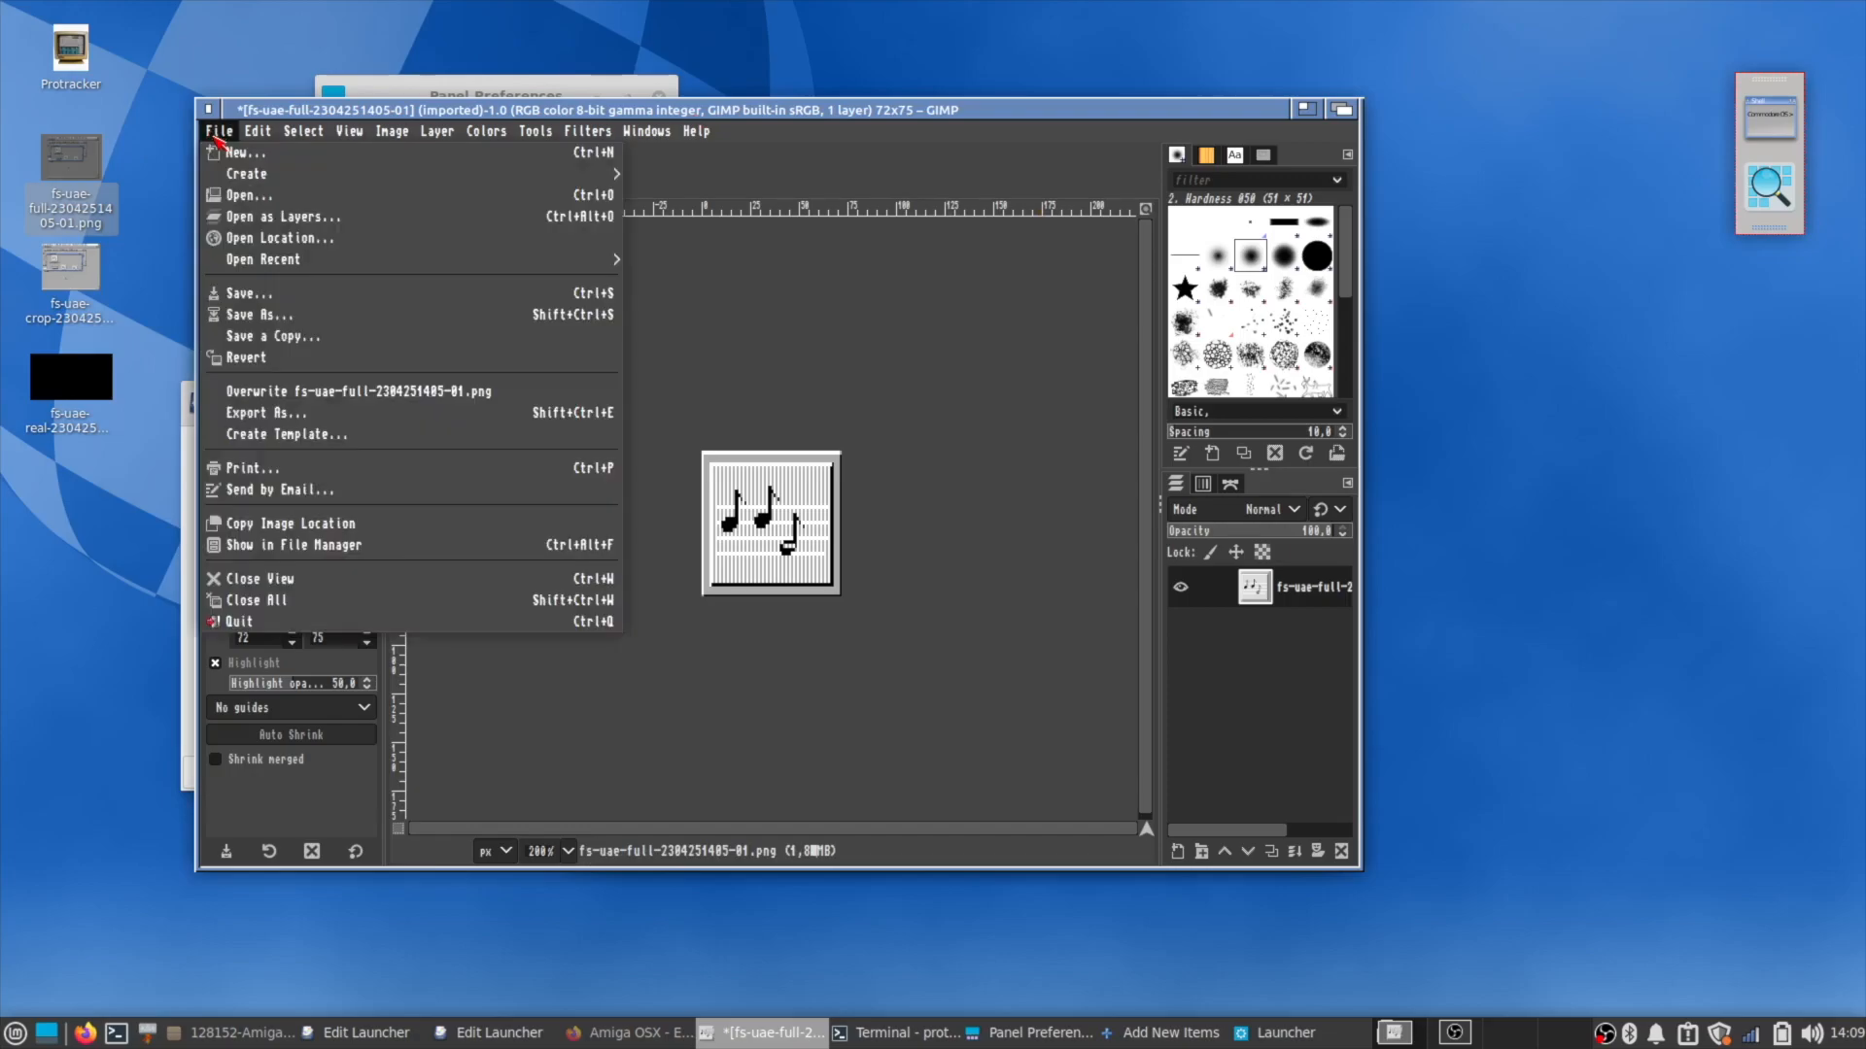
left_click(329, 418)
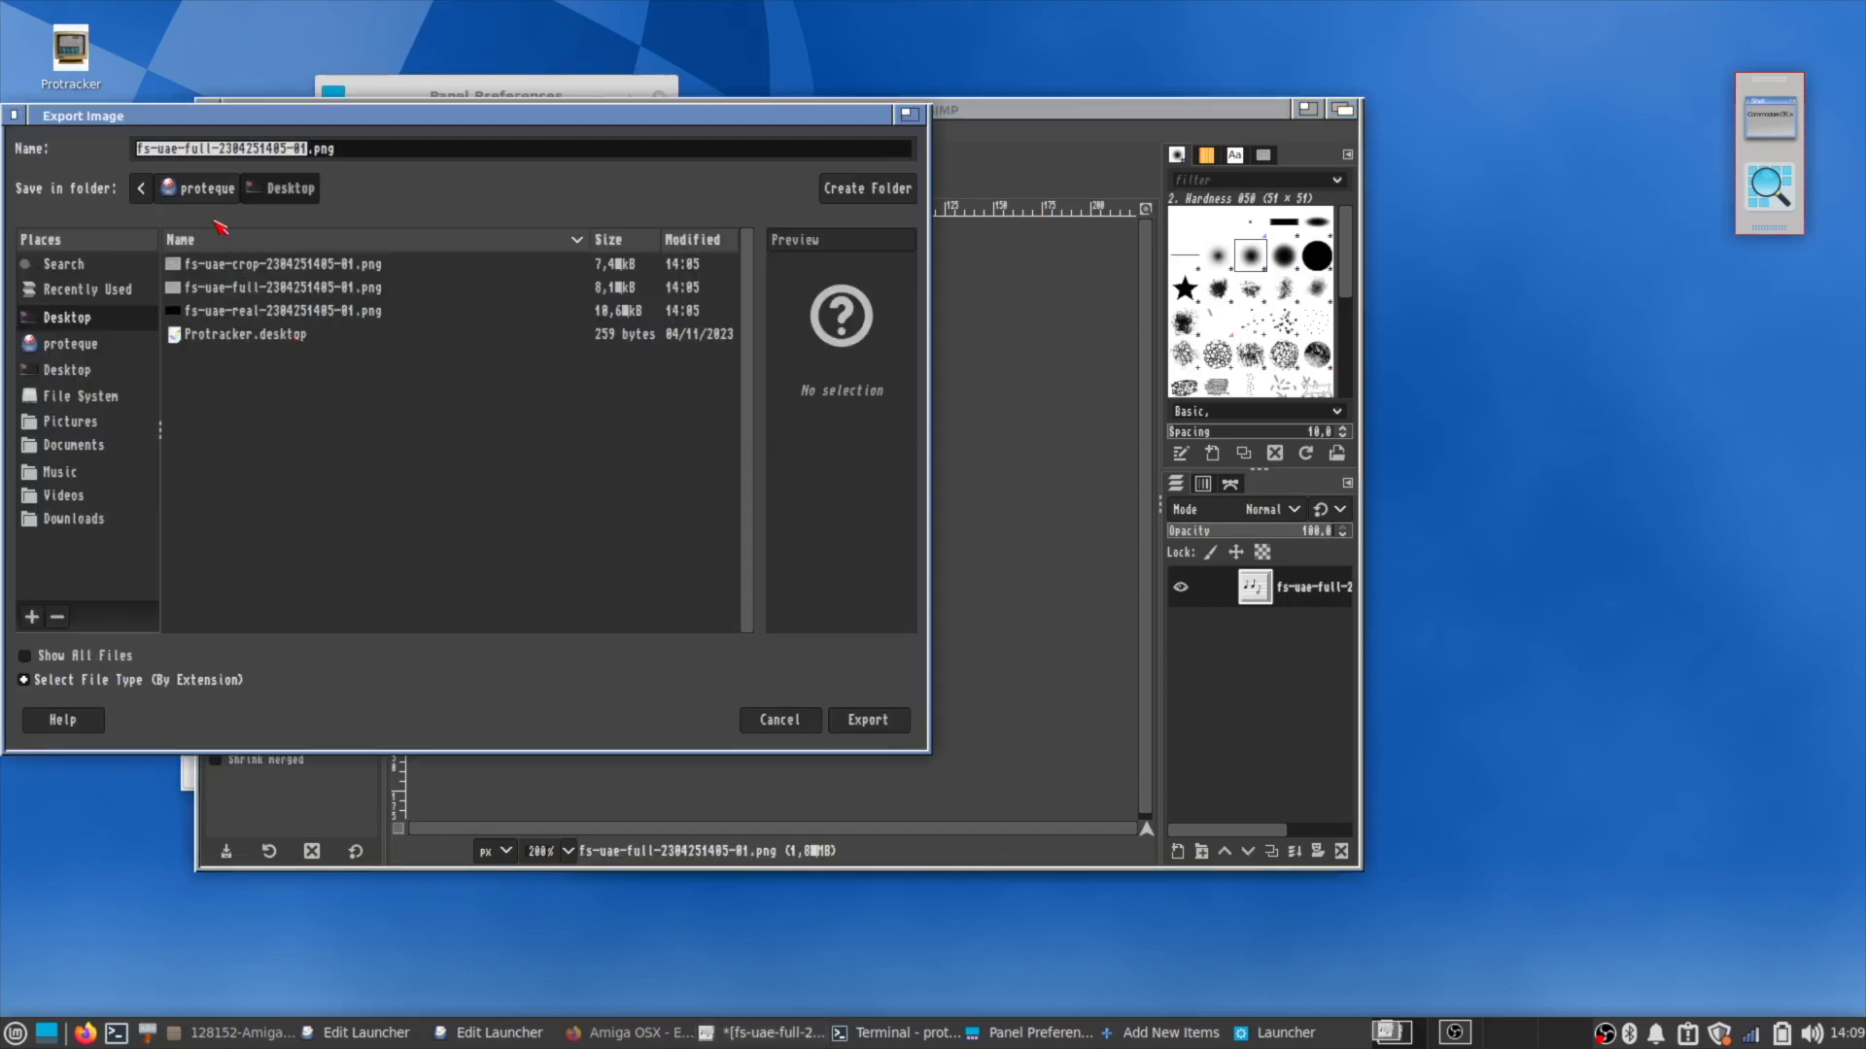
left_click(70, 424)
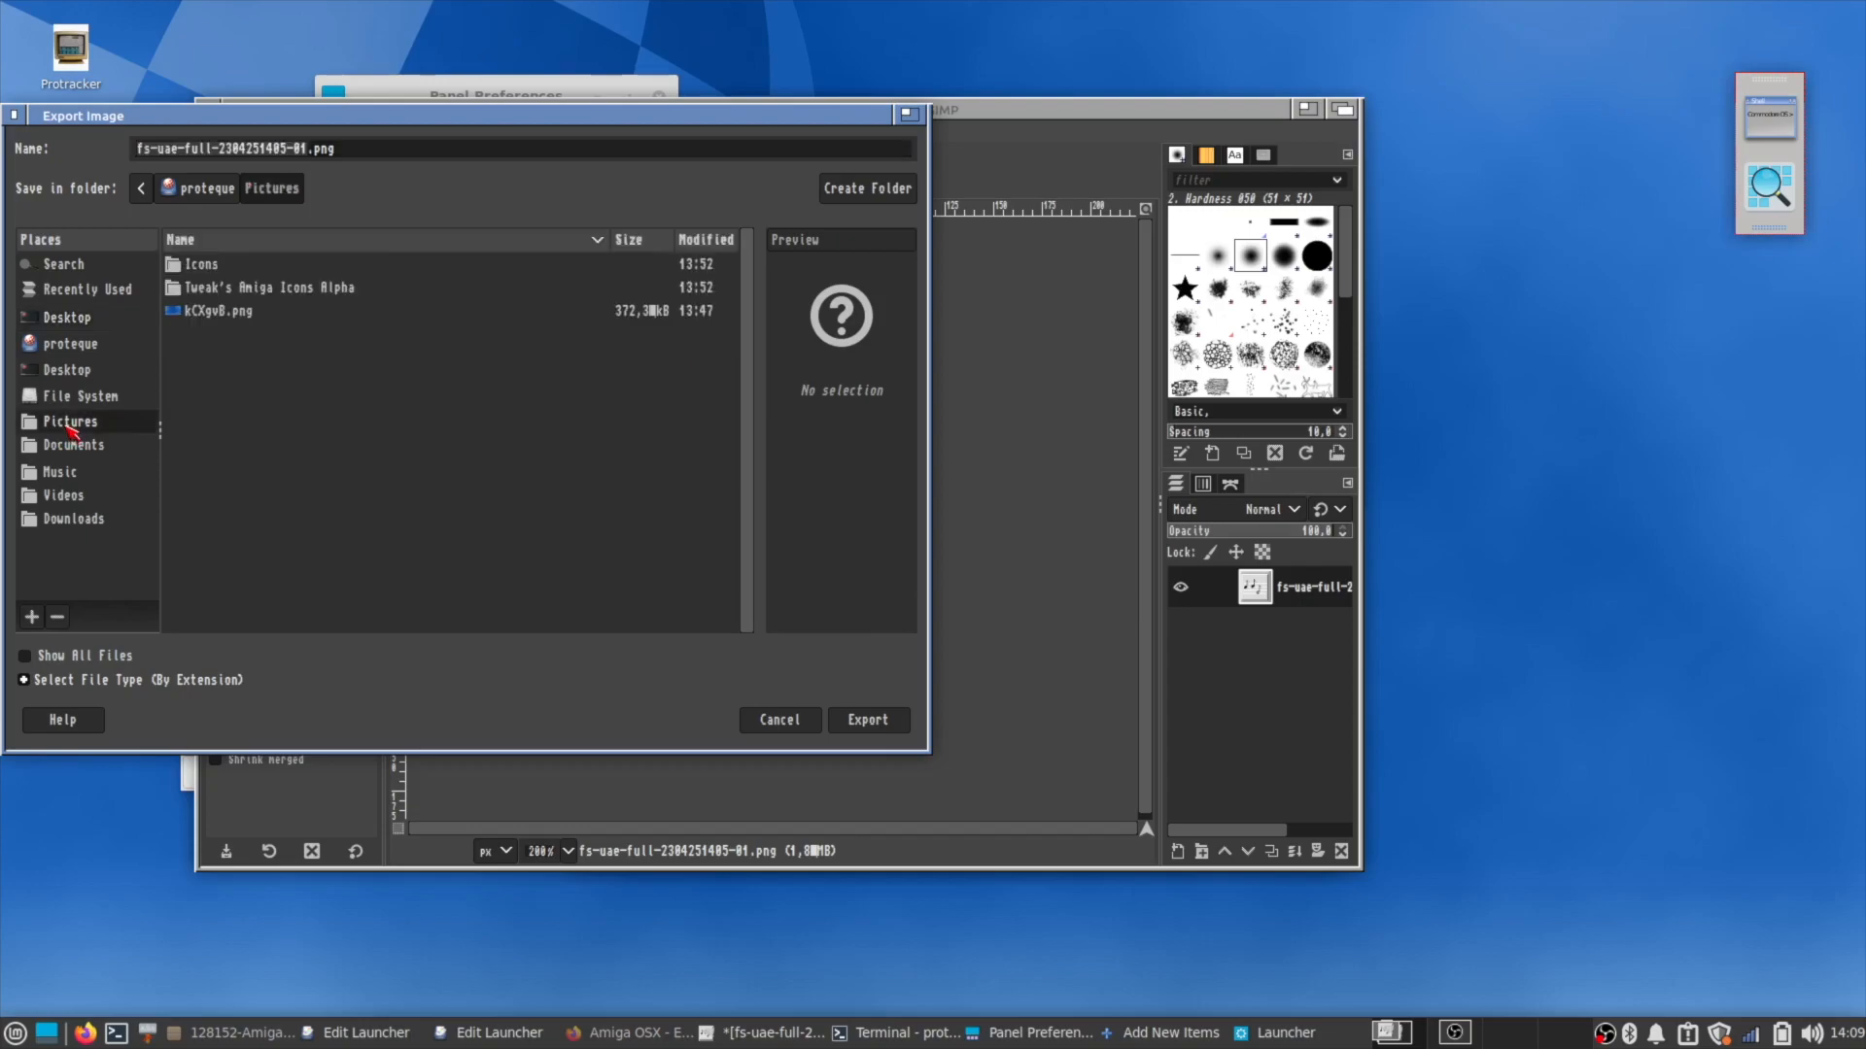
double_click(216, 265)
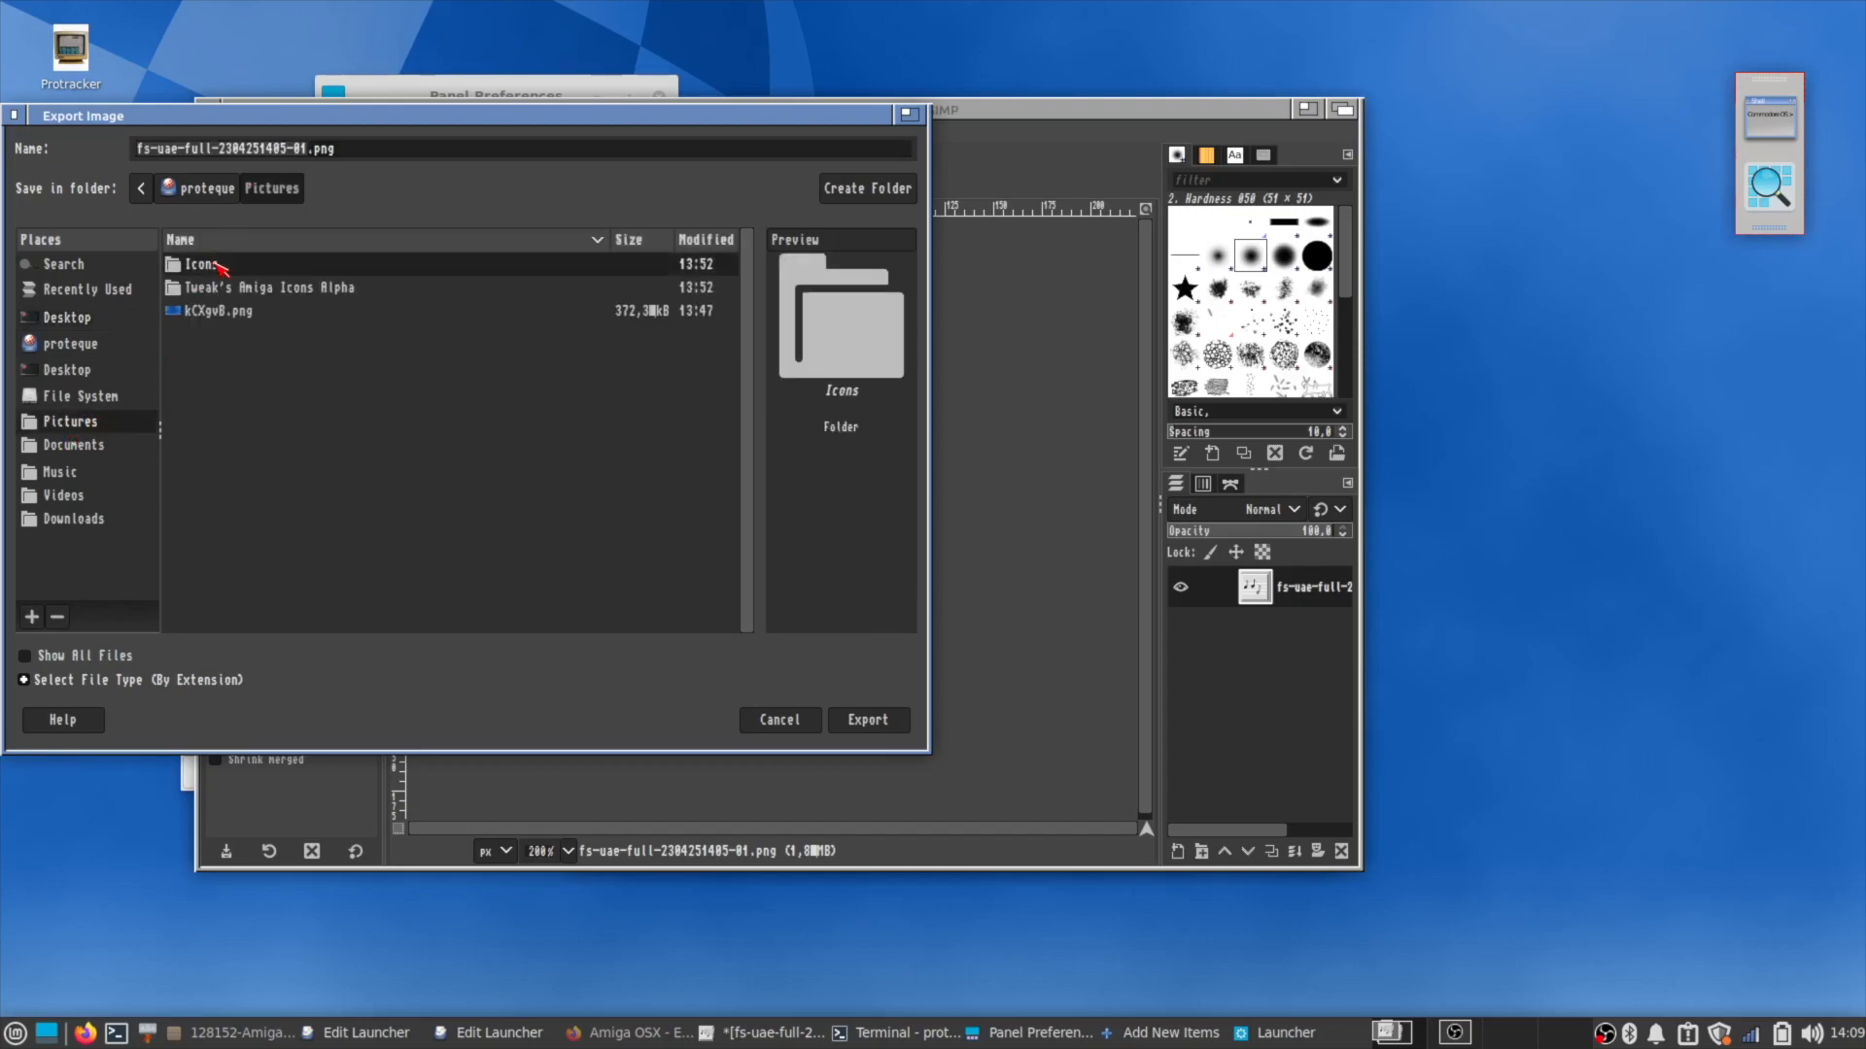
triple_click(268, 151)
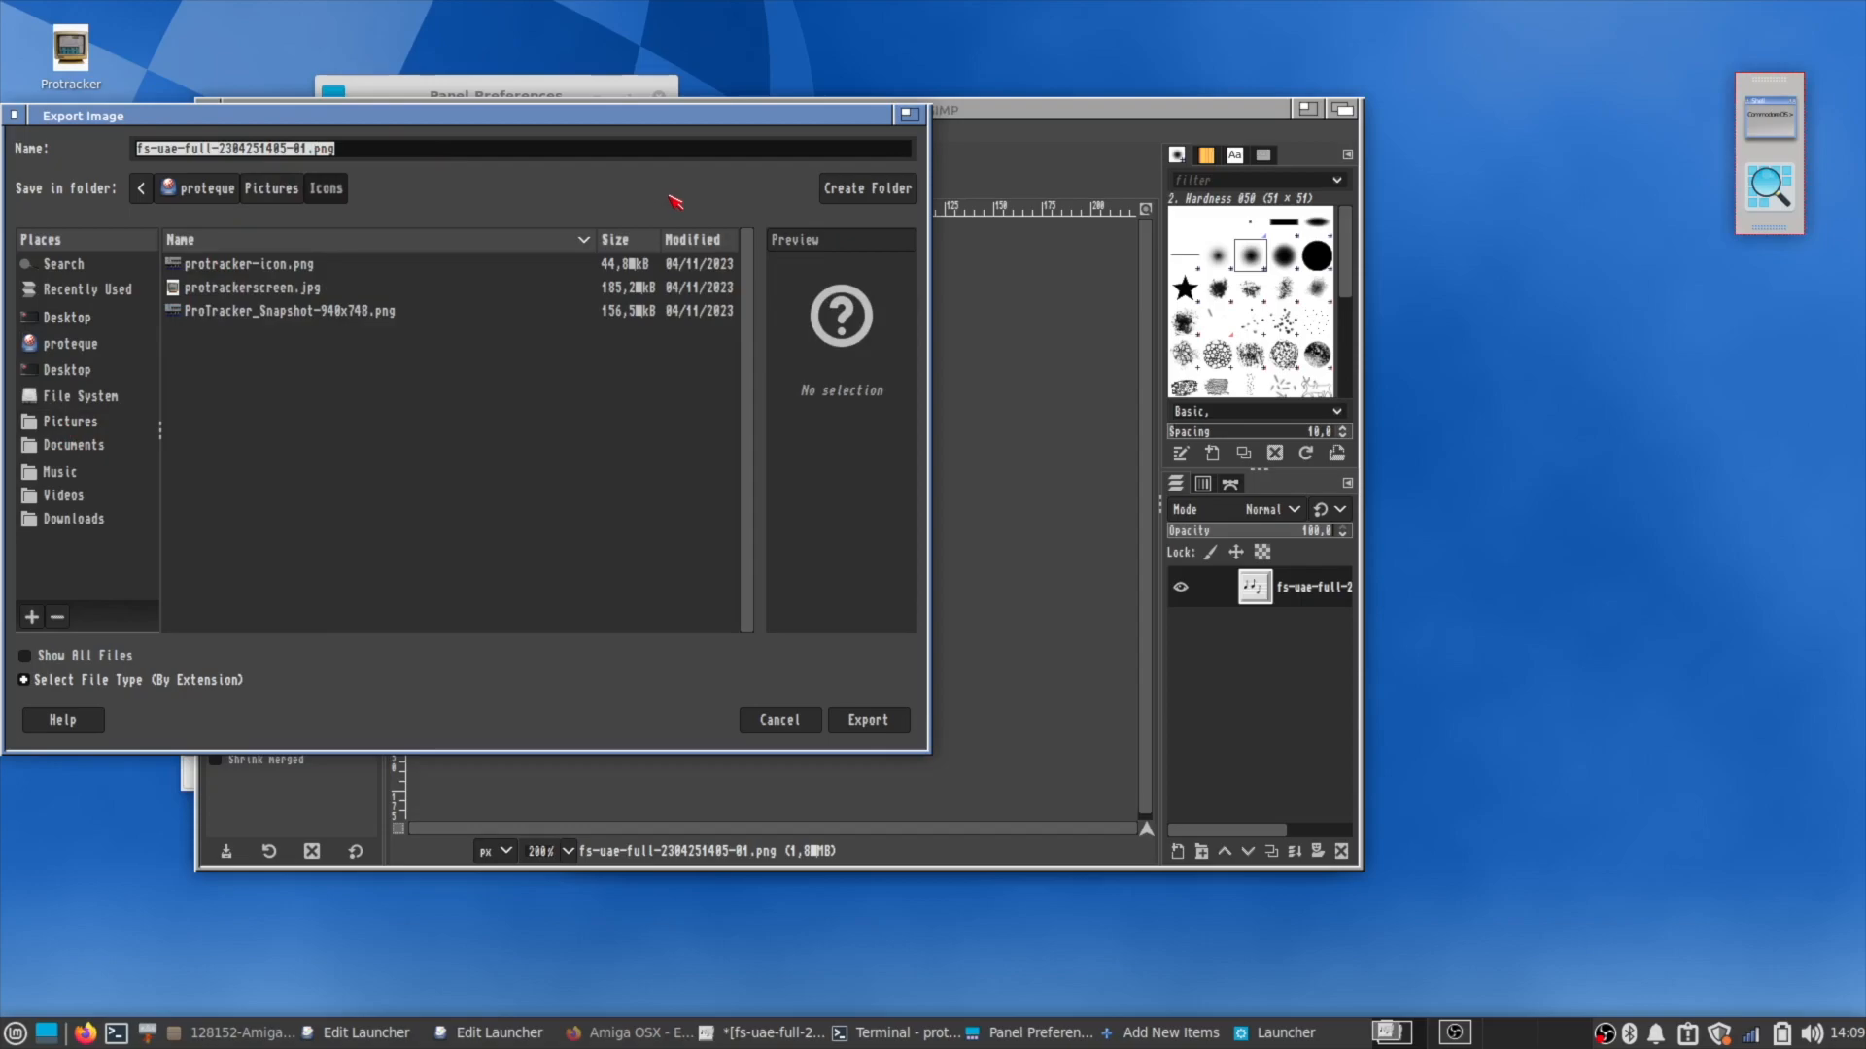
type("protracke")
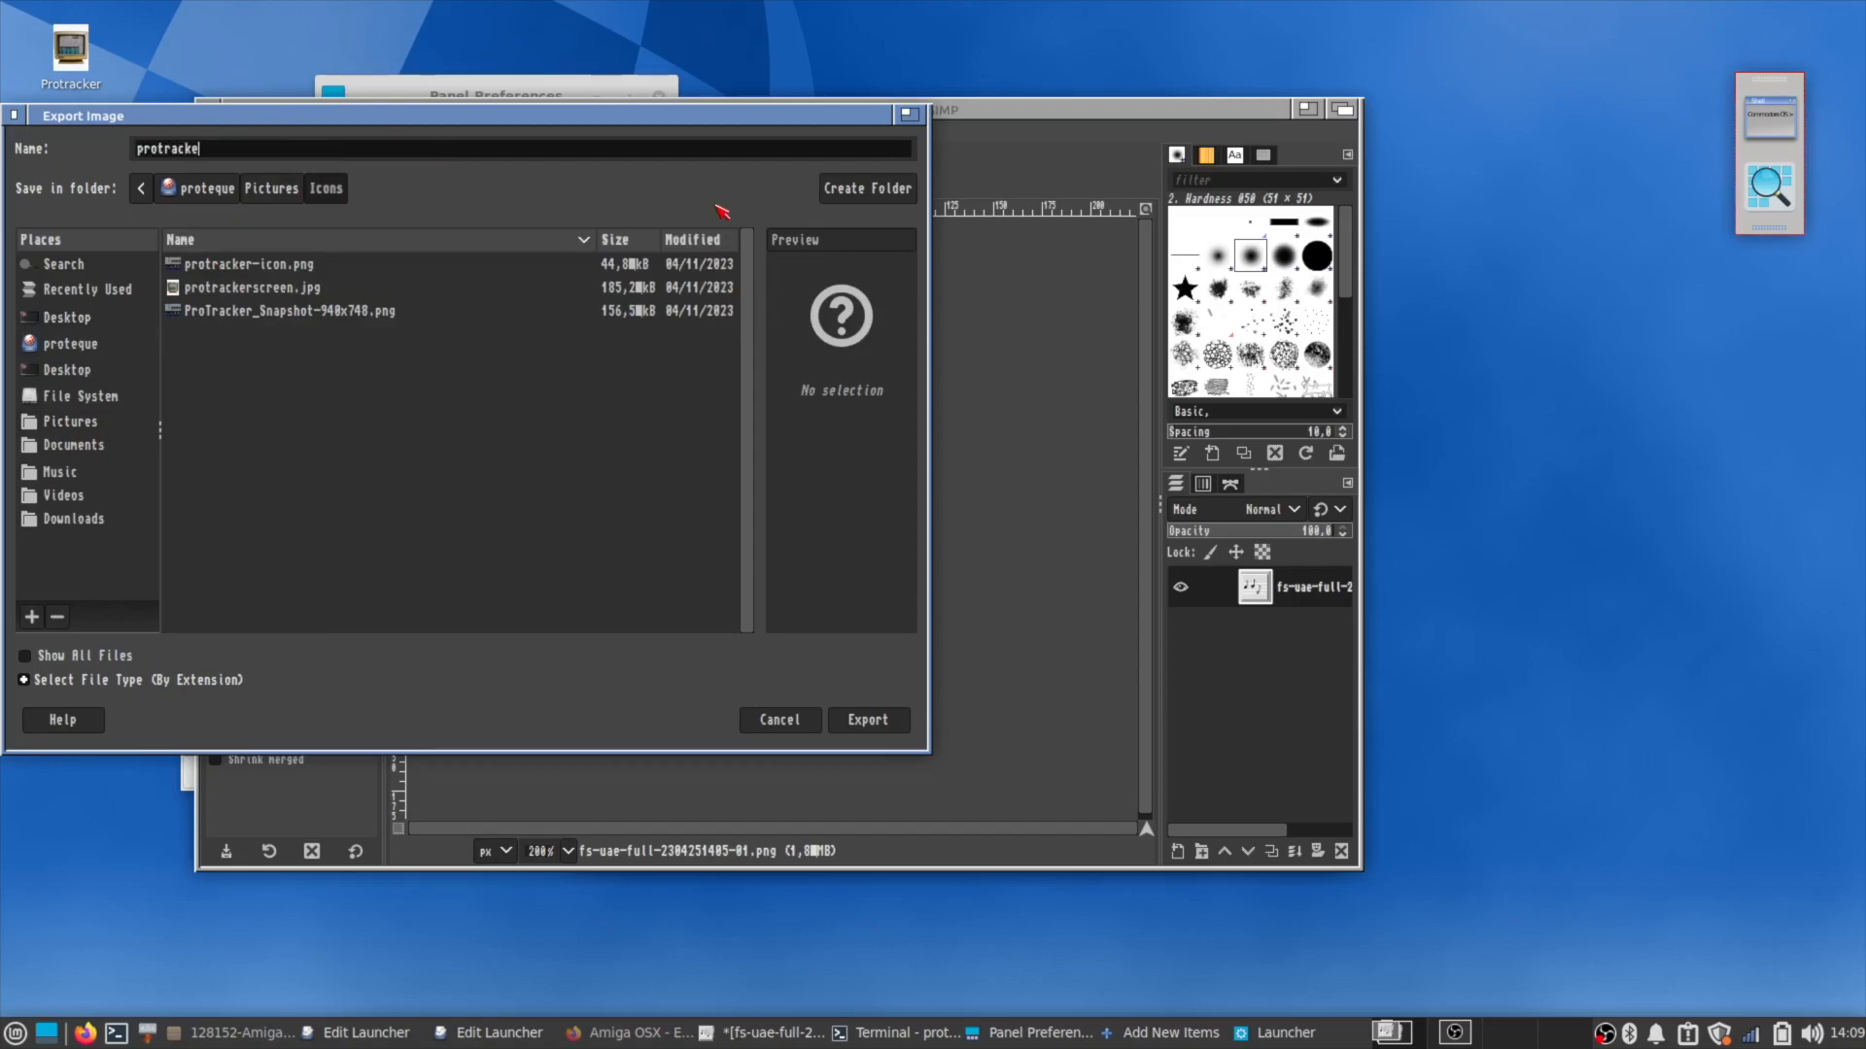
type("ricon.png")
key("Return")
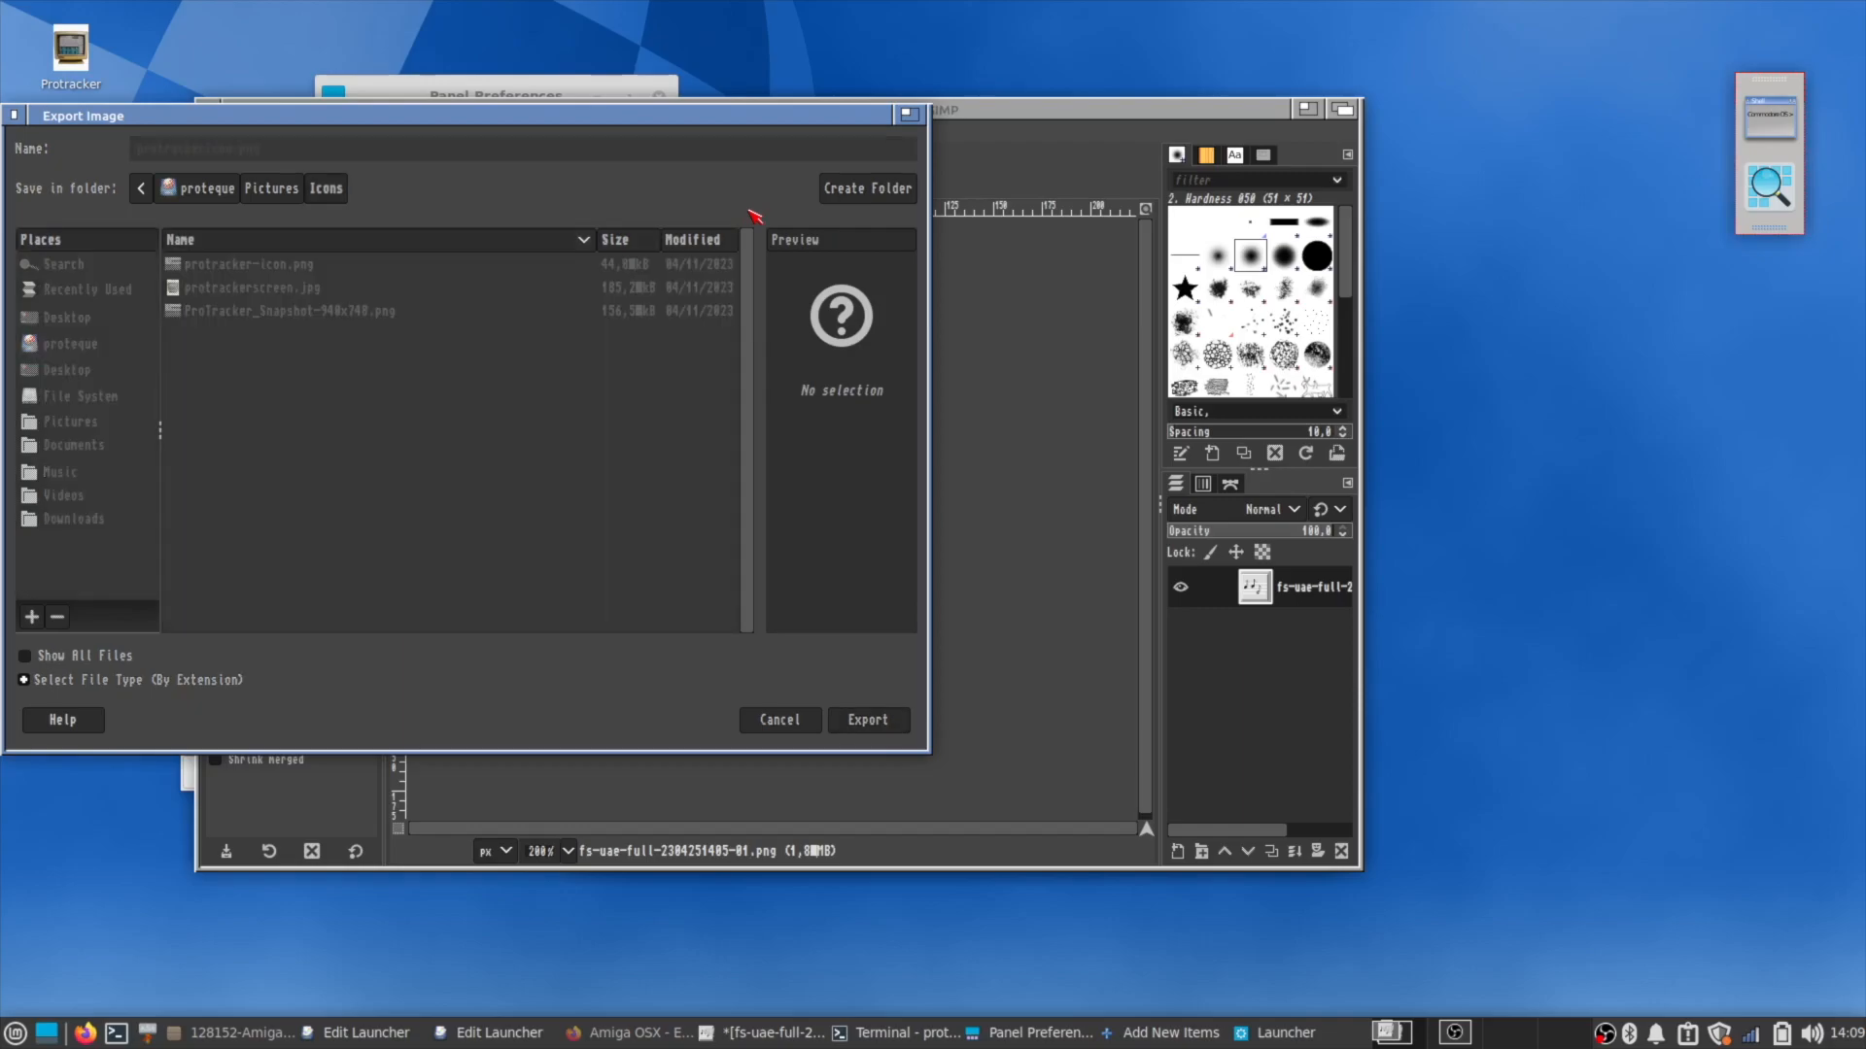
left_click(1040, 740)
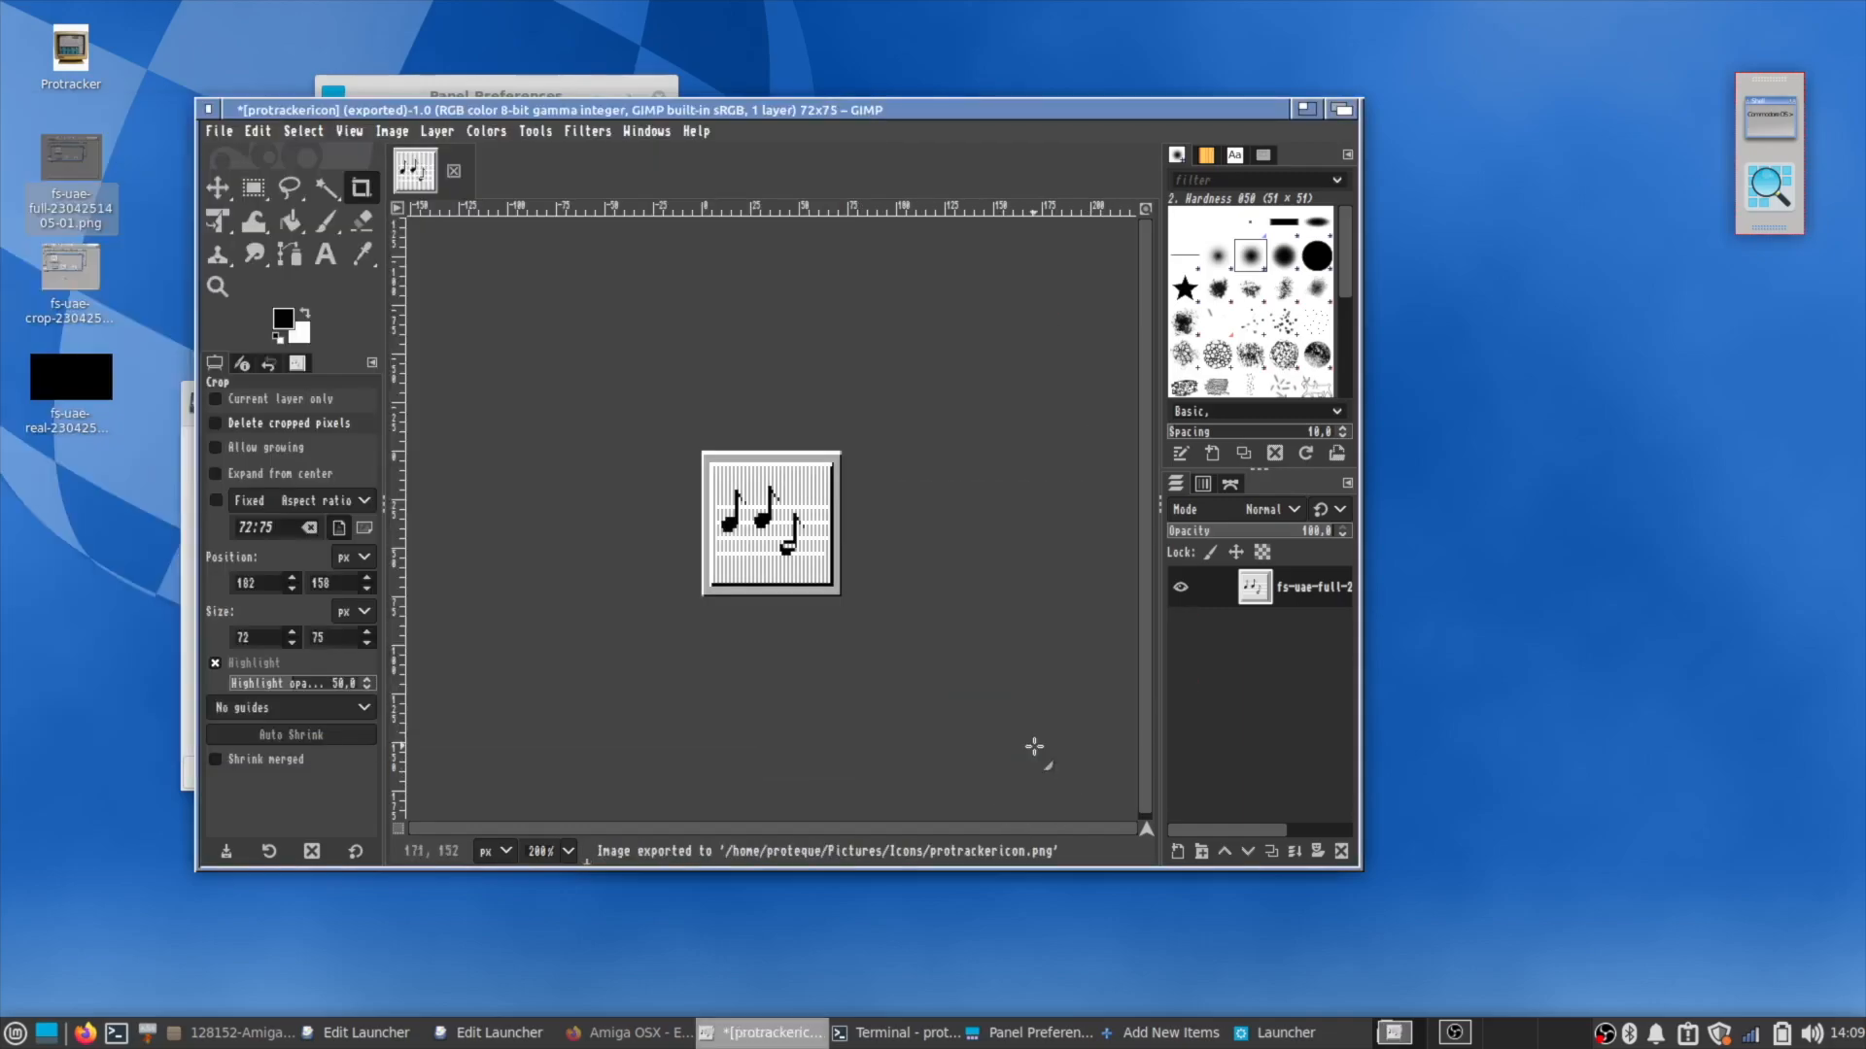
Quit GIMP, discarding the unsaved changes, to return to the launcher's icon selection.
left_click(217, 132)
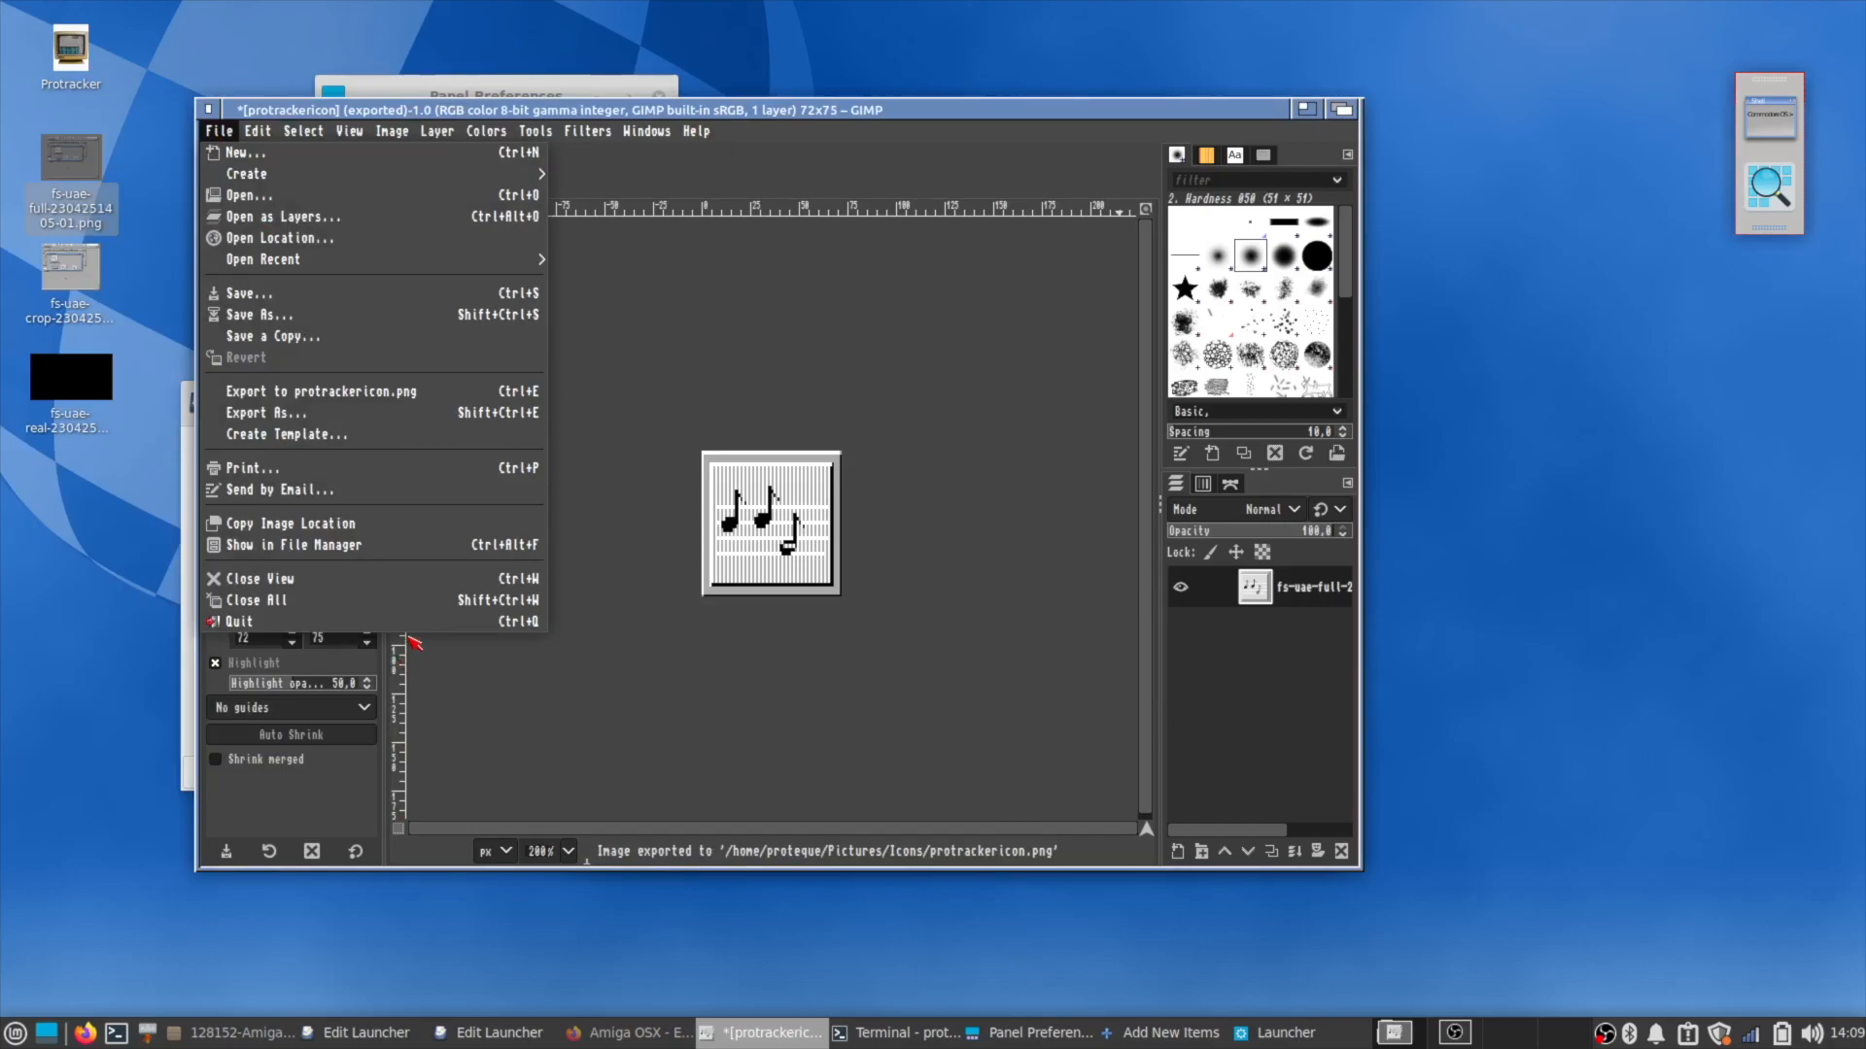
left_click(398, 622)
left_click(1040, 624)
left_click(1101, 803)
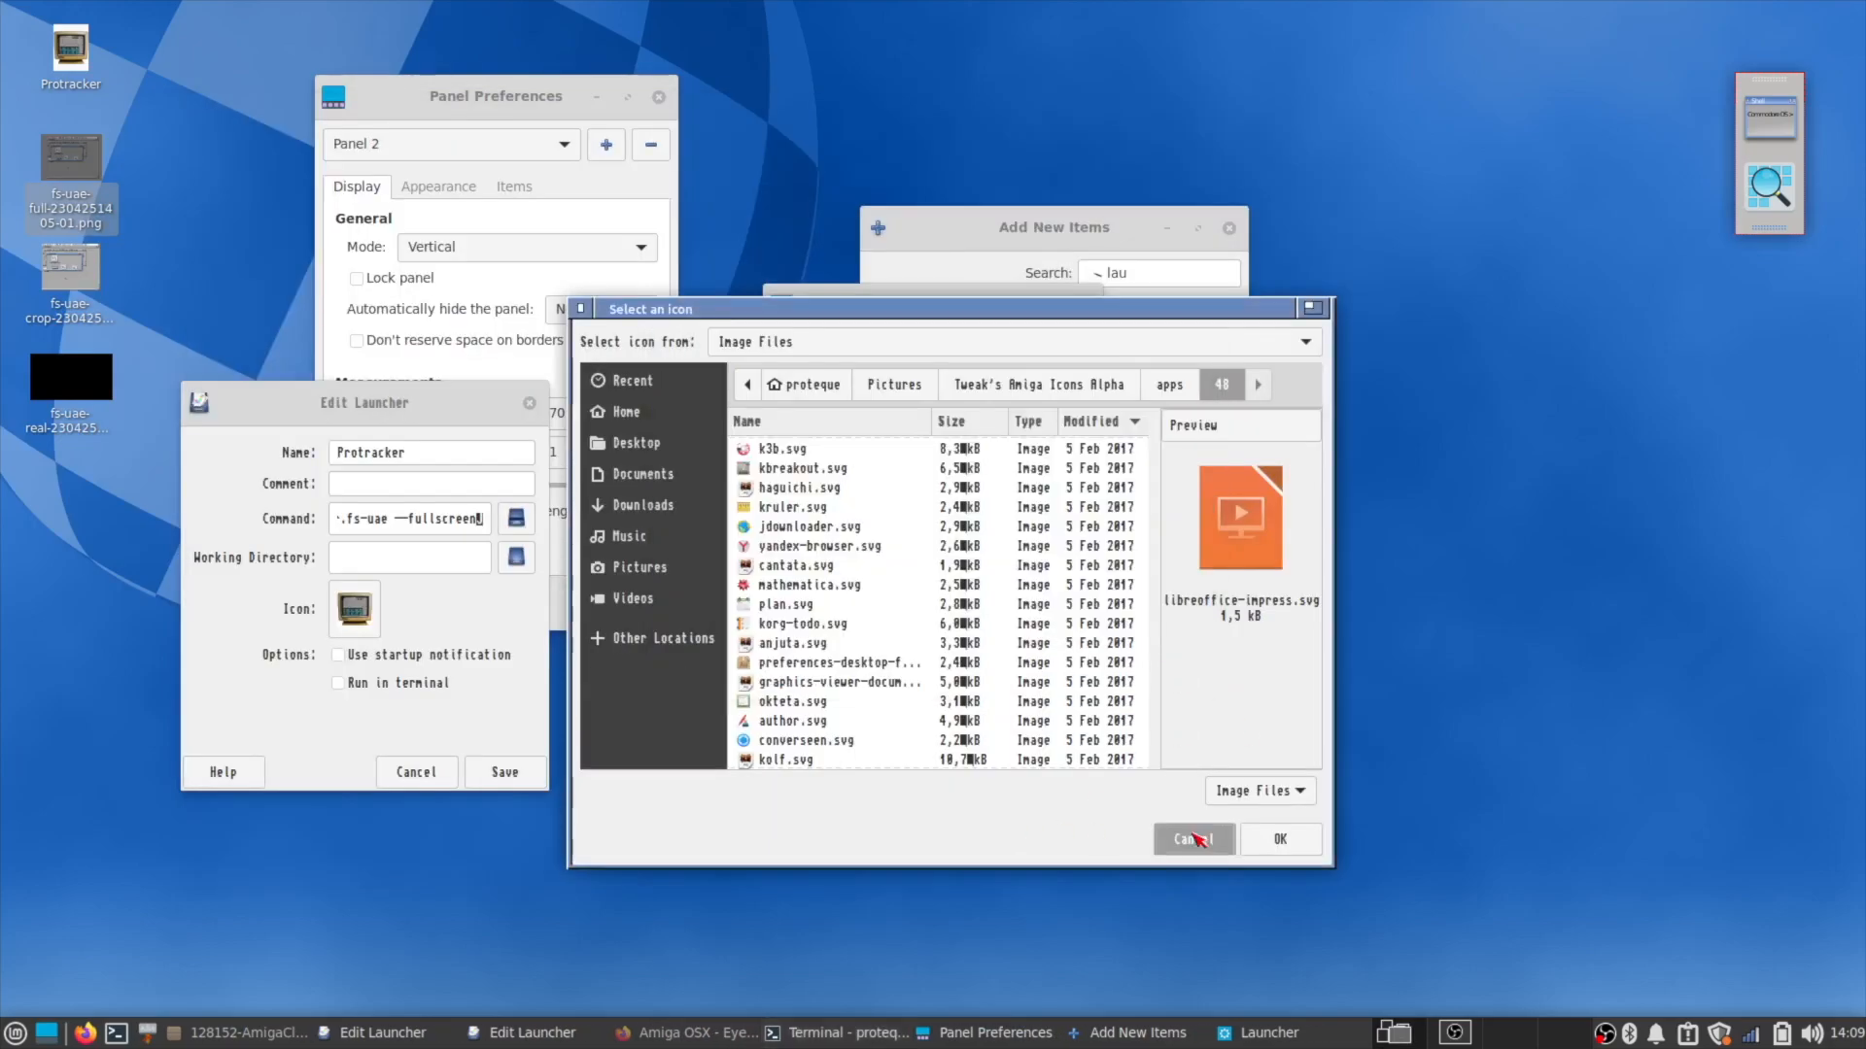
Reopen the launcher's icon selection, choose the image file protrackericon.png from Pictures/Icons as its icon and save the launcher.
left_click(1194, 839)
left_click(904, 525)
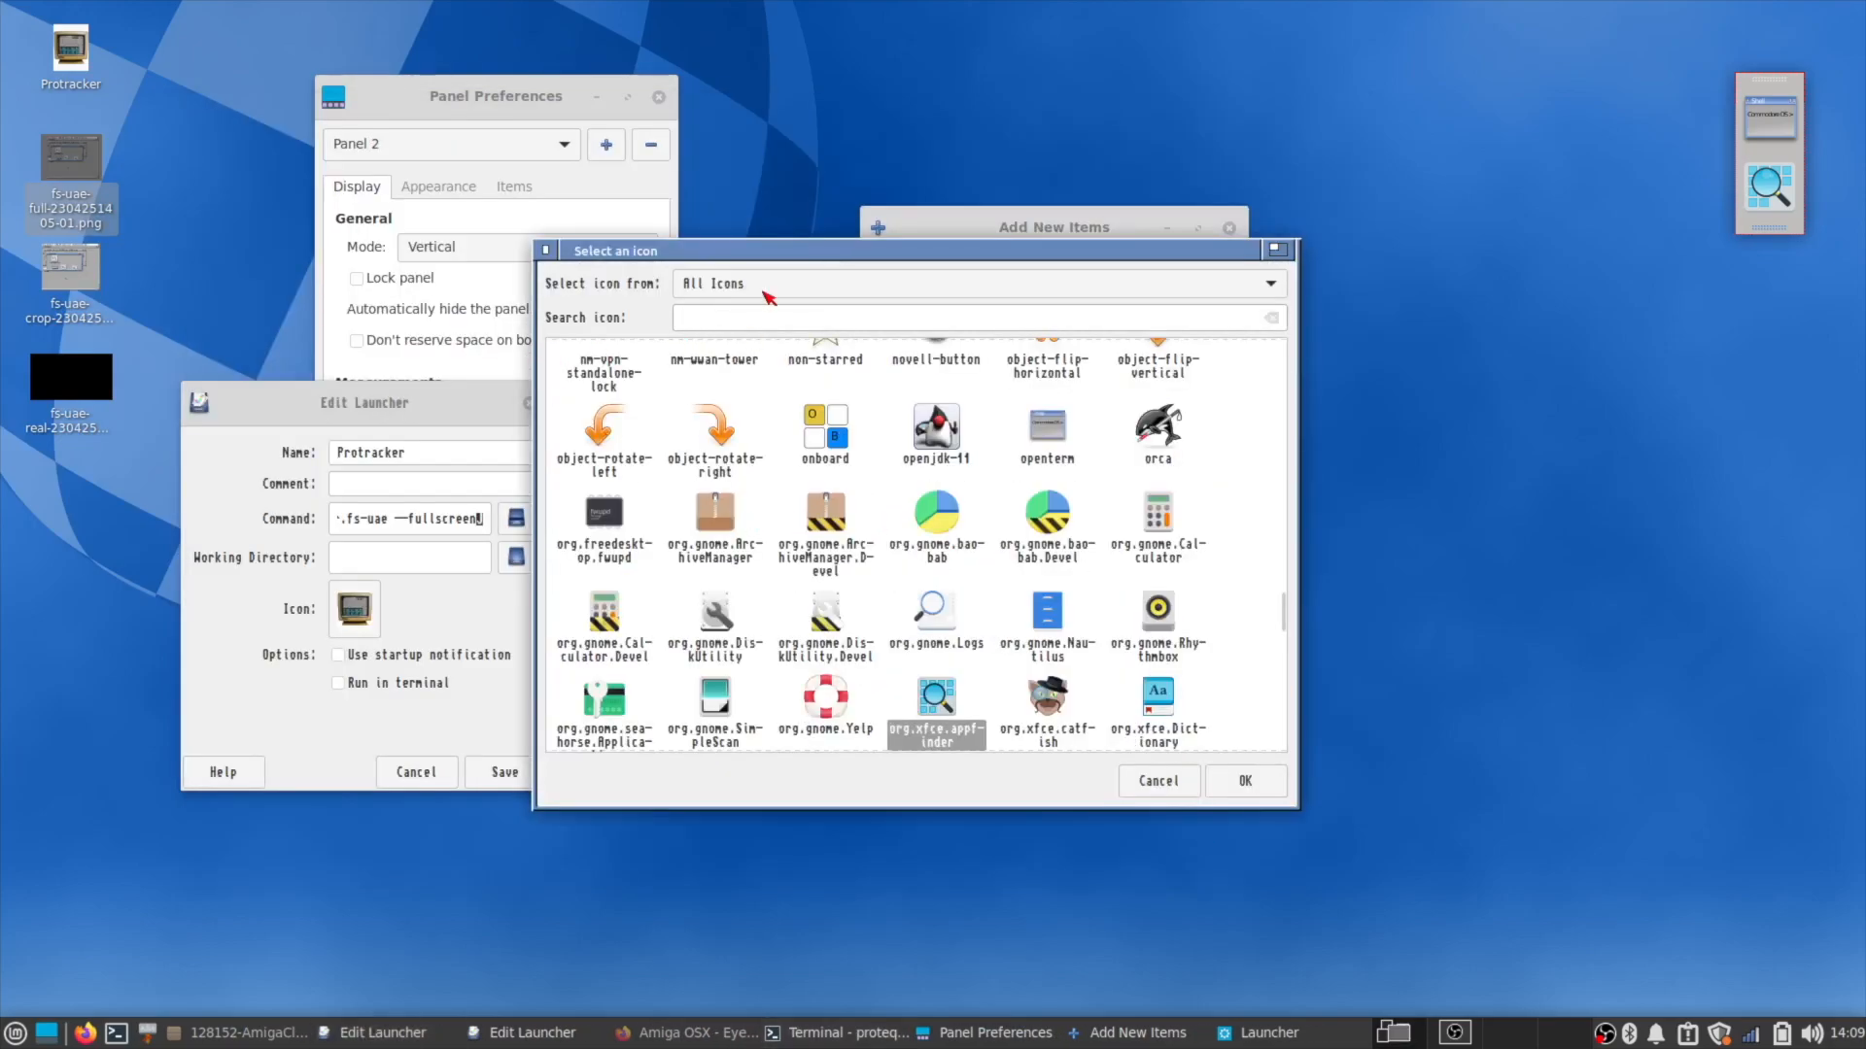
left_click(777, 283)
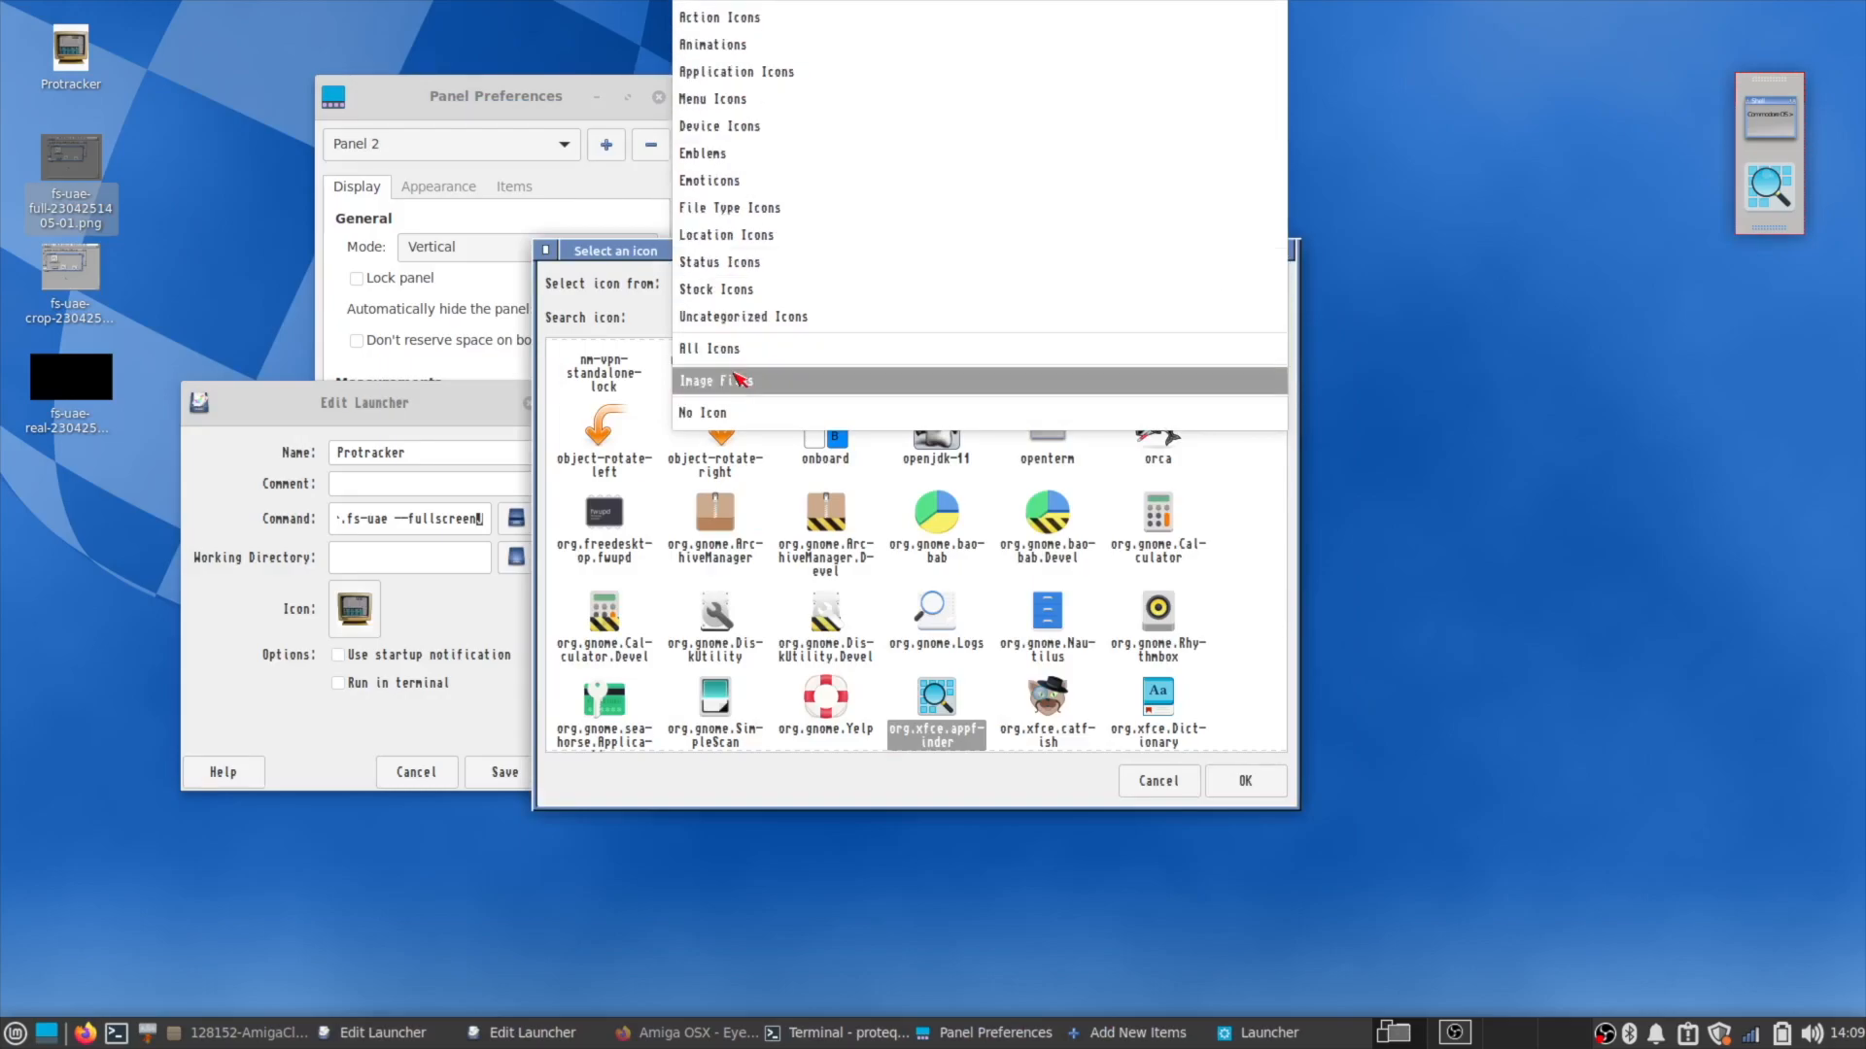
left_click(739, 381)
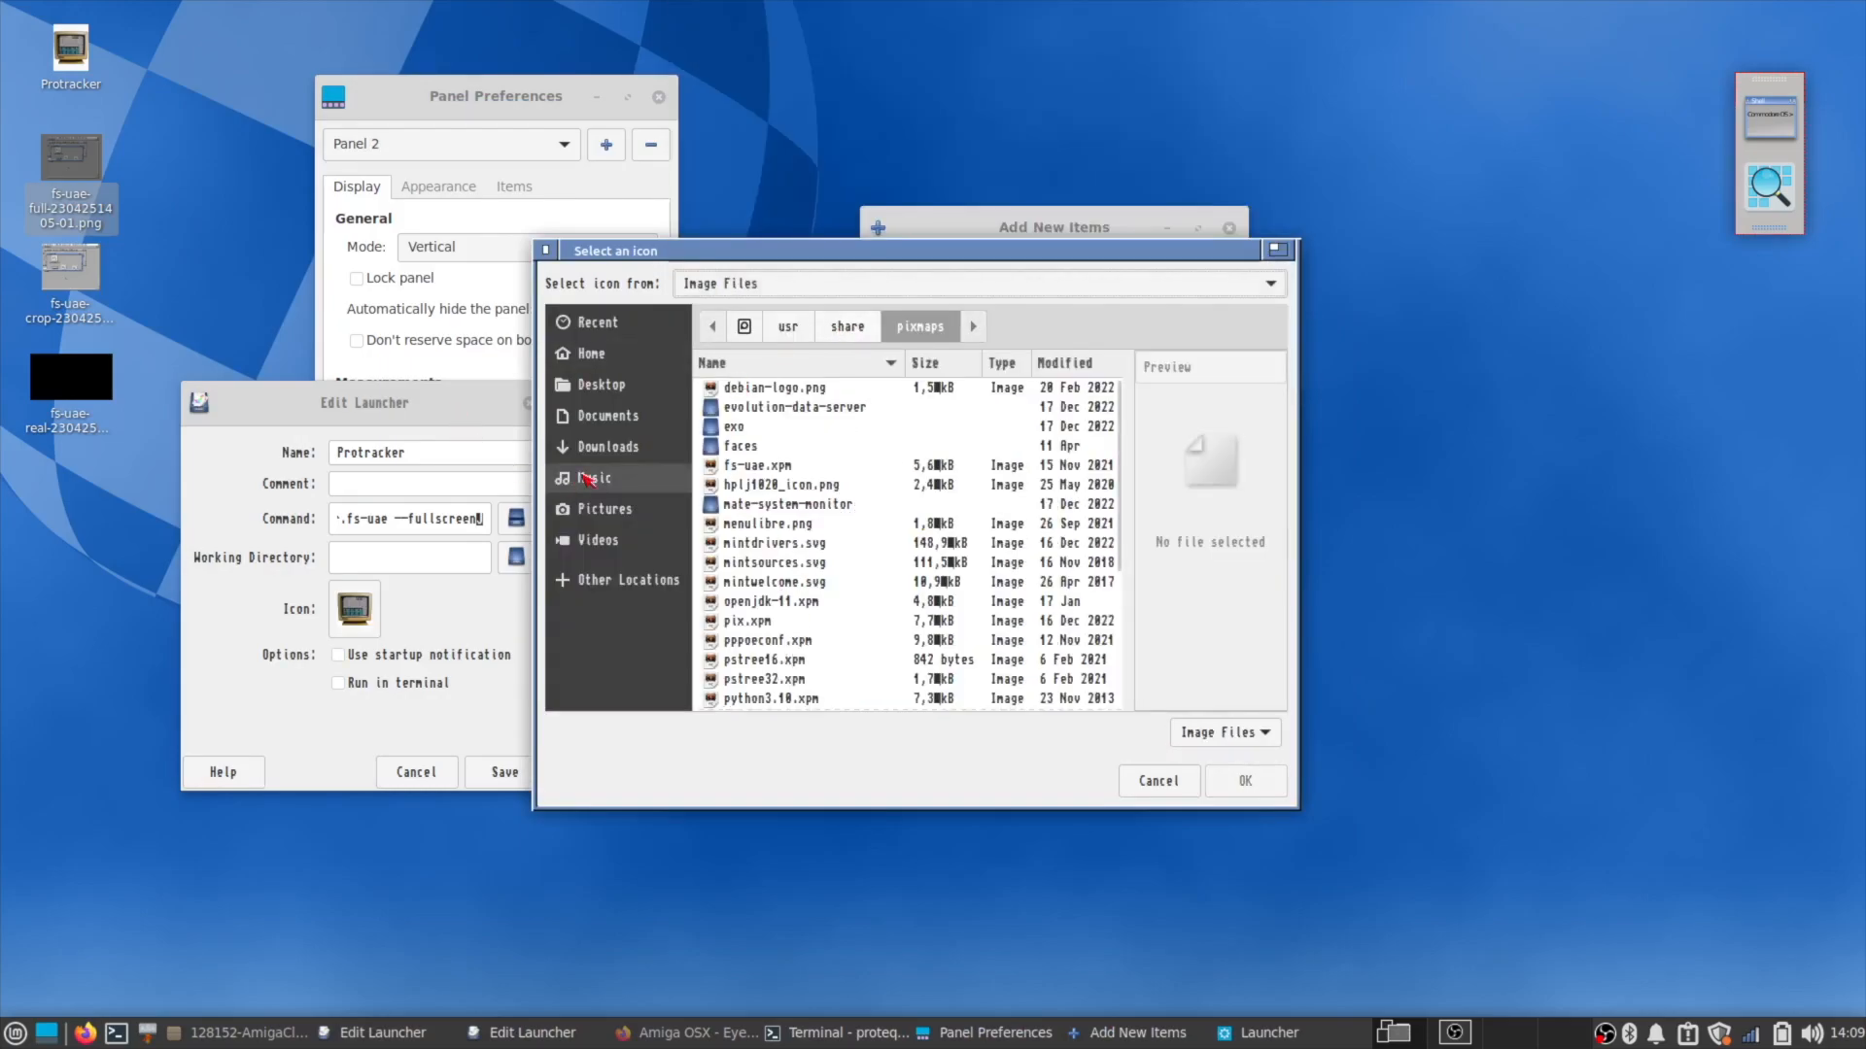
left_click(602, 508)
double_click(774, 409)
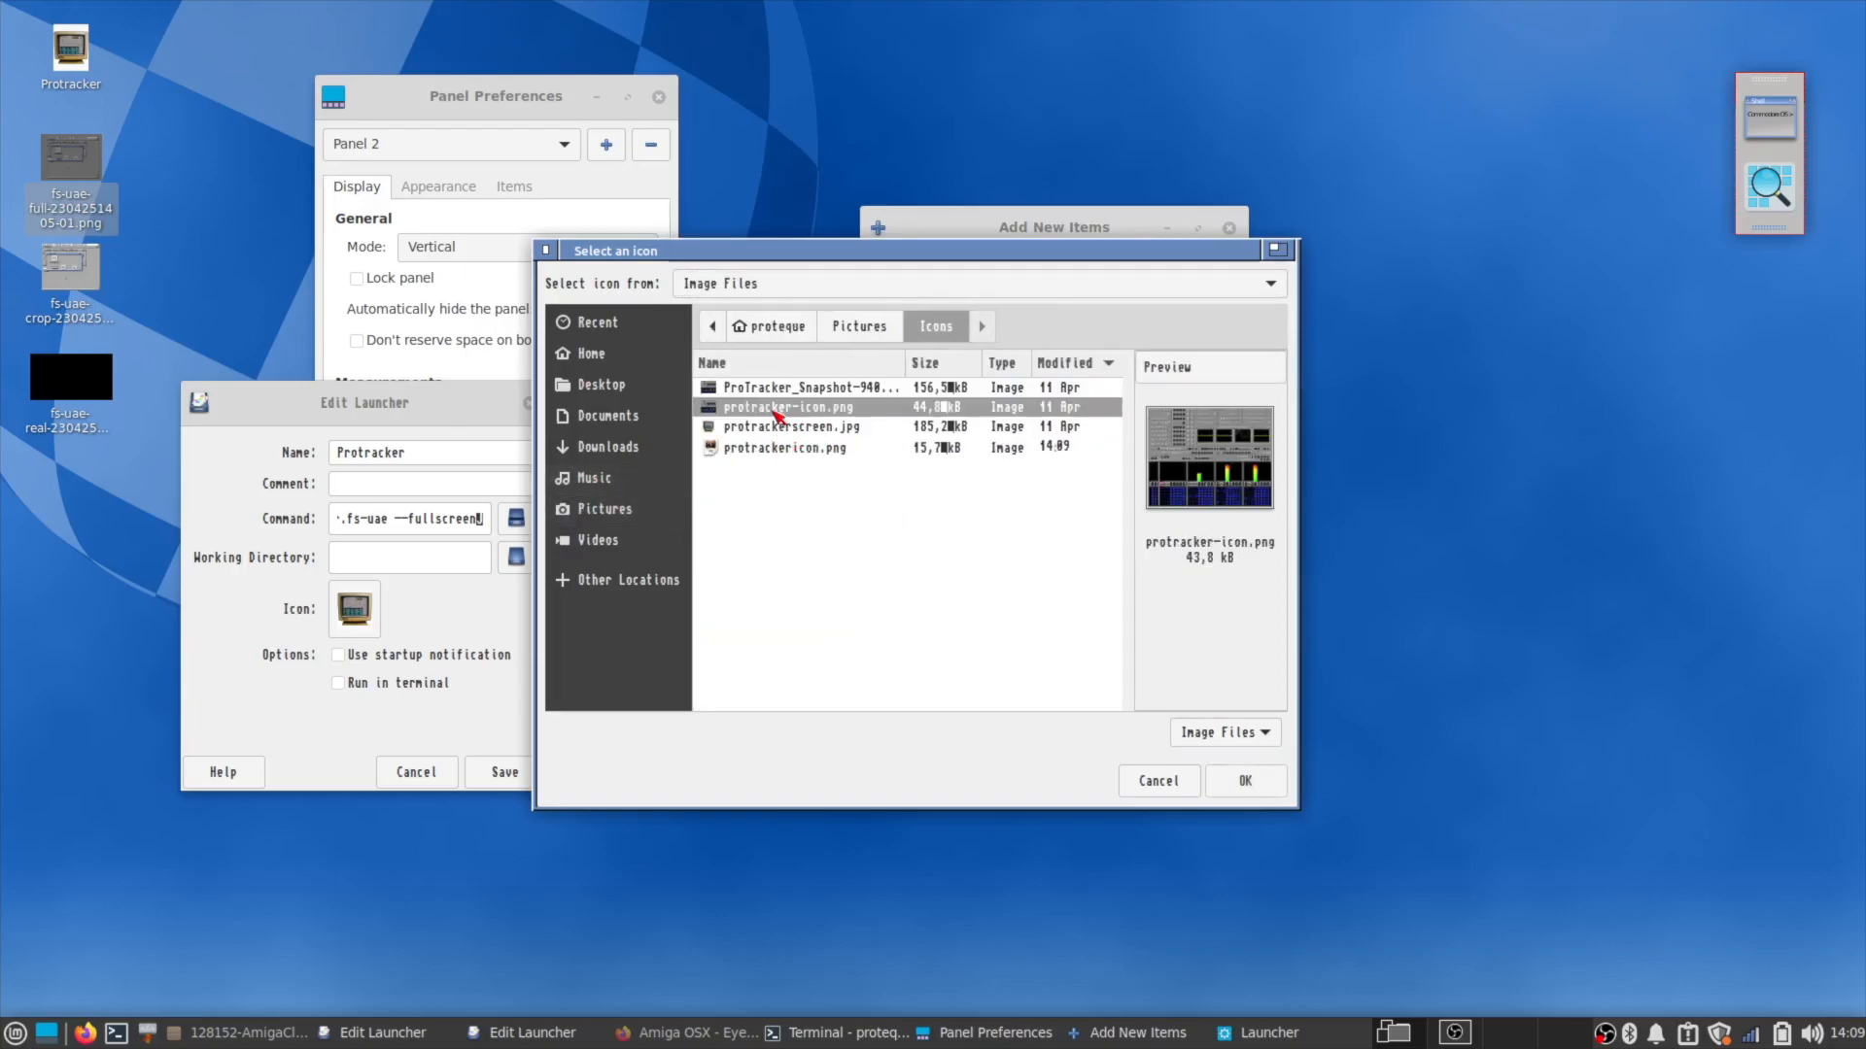
left_click(774, 428)
left_click(775, 452)
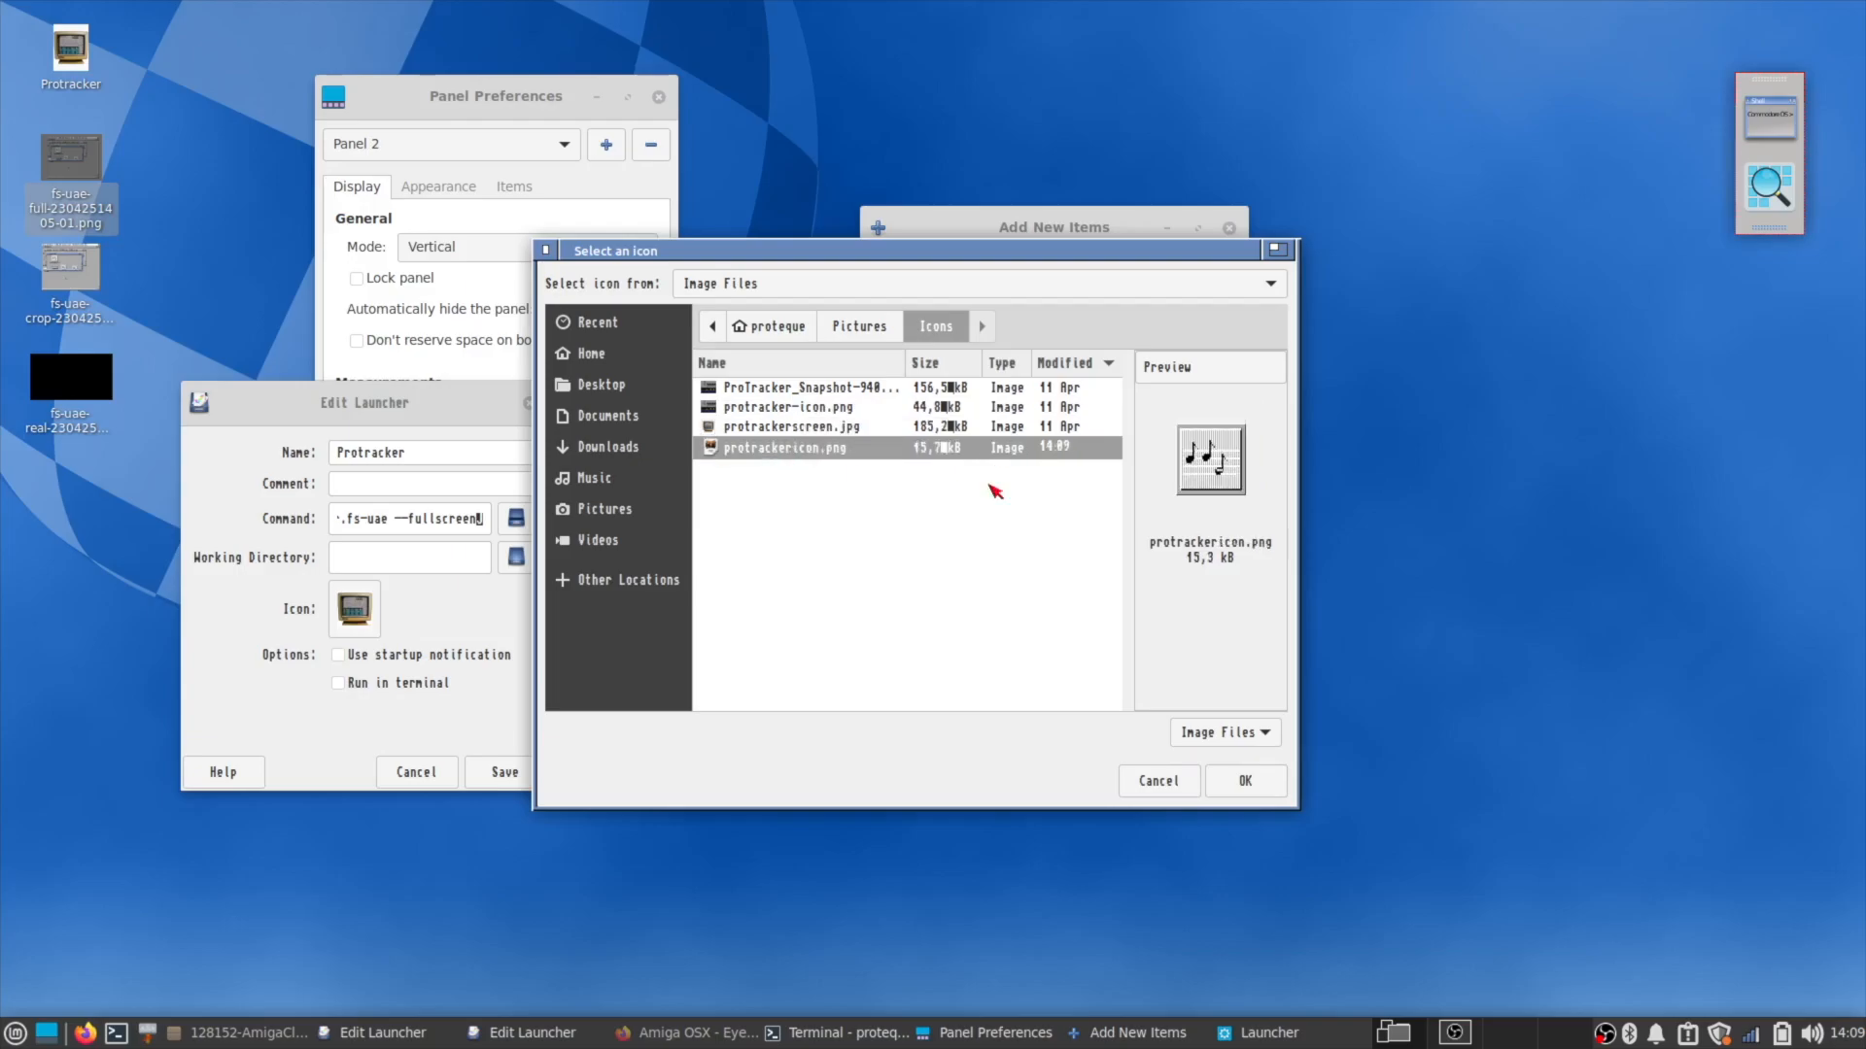
left_click(1279, 783)
left_click(1072, 694)
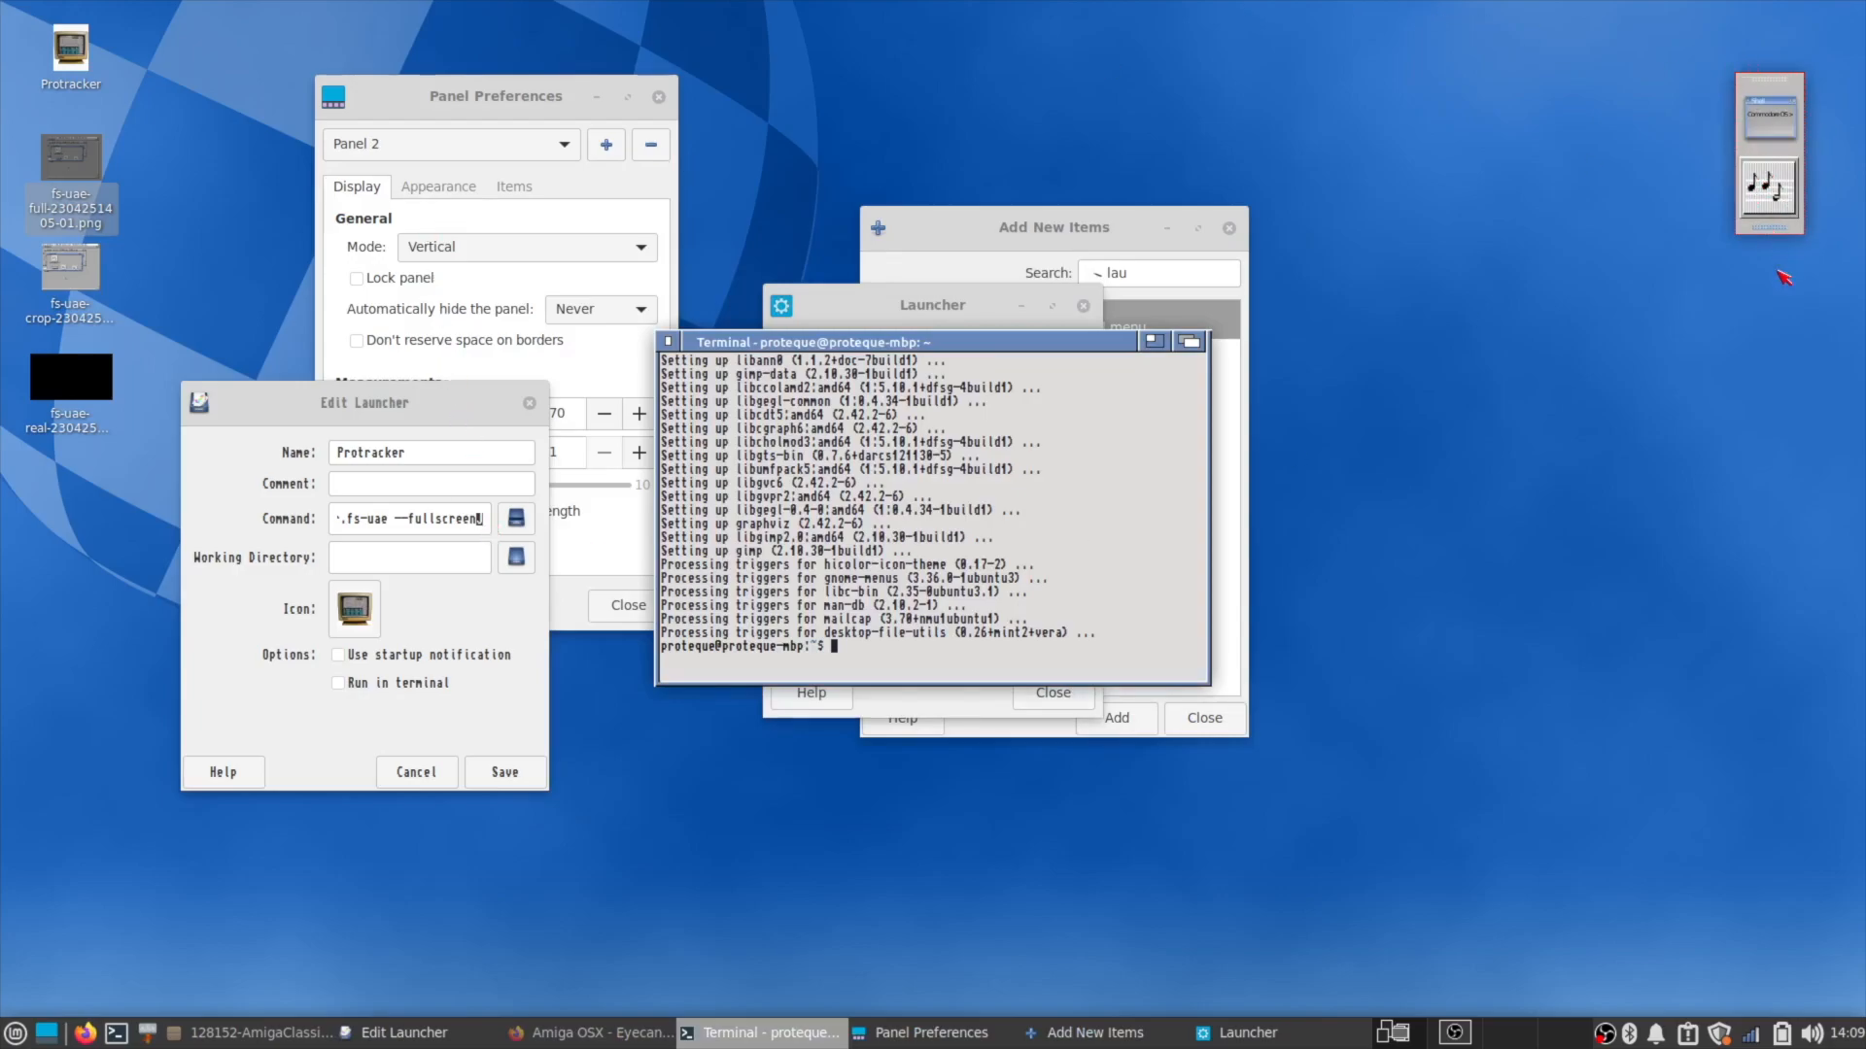
Reposition Panel 2 slightly on the desktop, lock the panel in place and close Panel Preferences.
left_click_drag(396, 109, 345, 87)
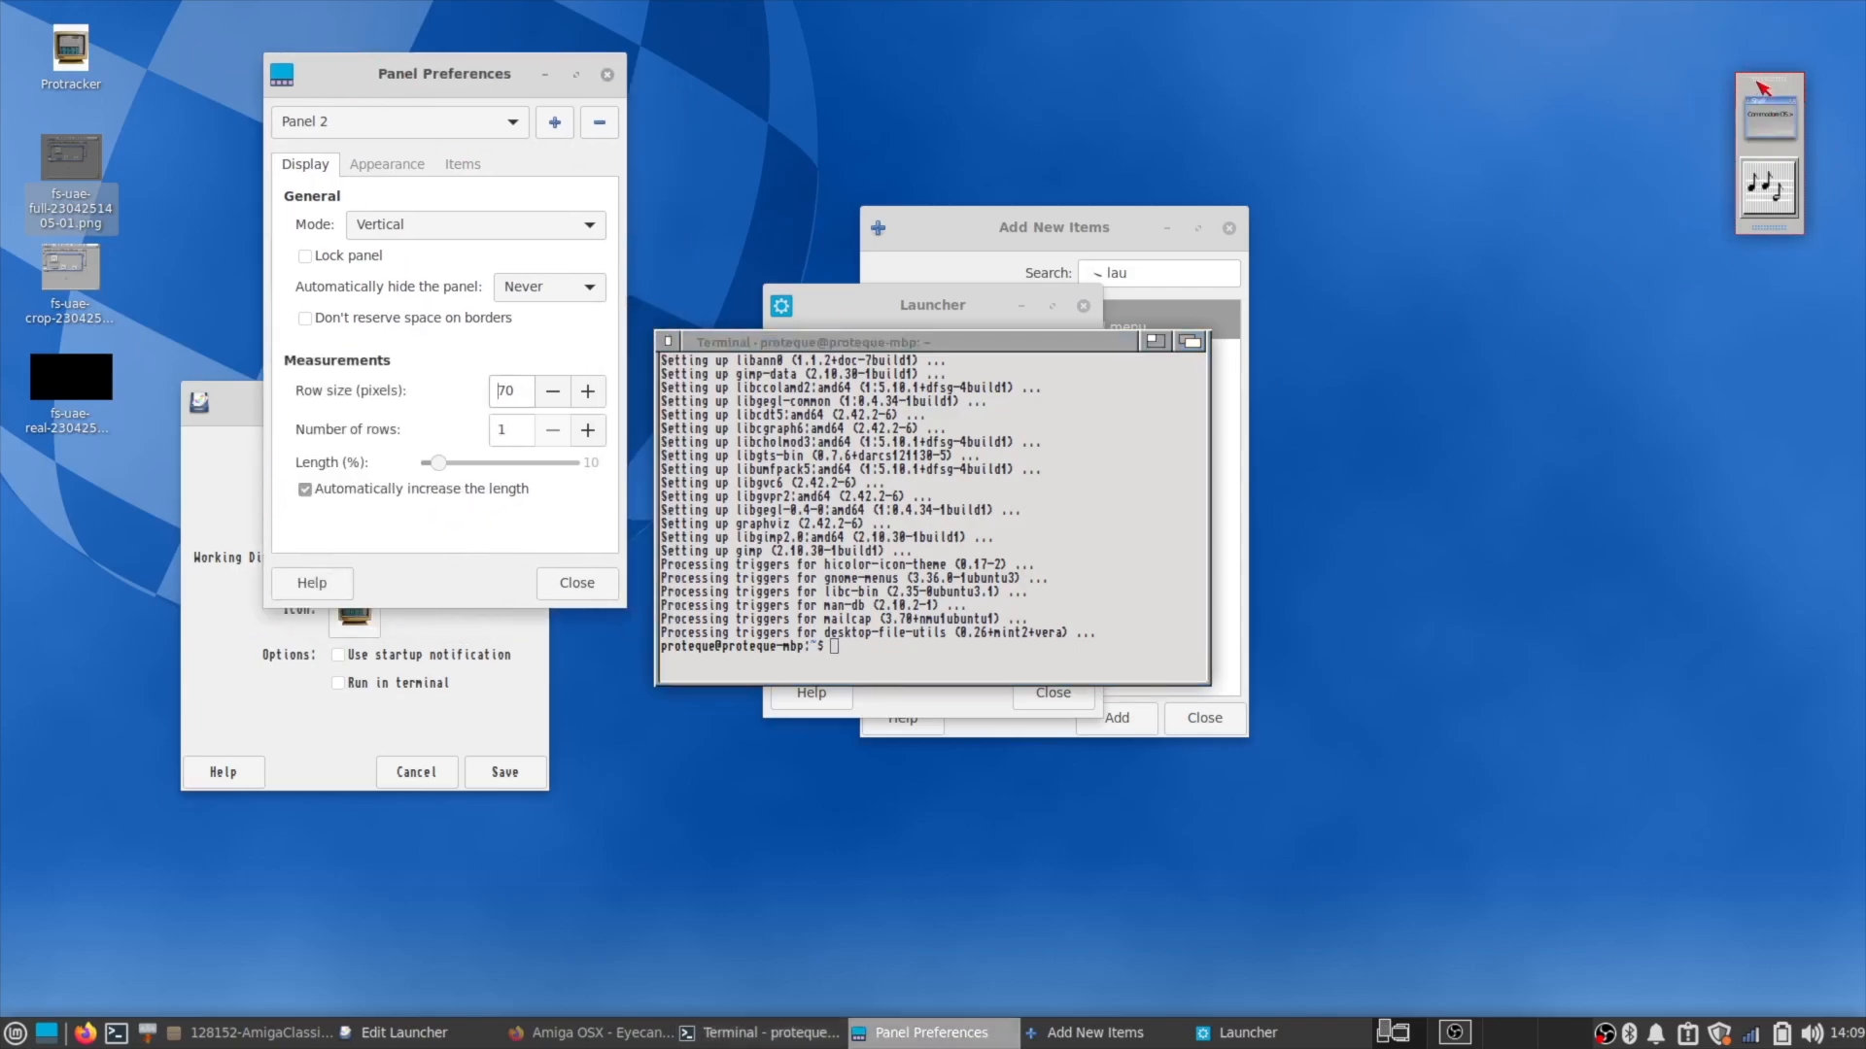
left_click_drag(1764, 81, 1773, 125)
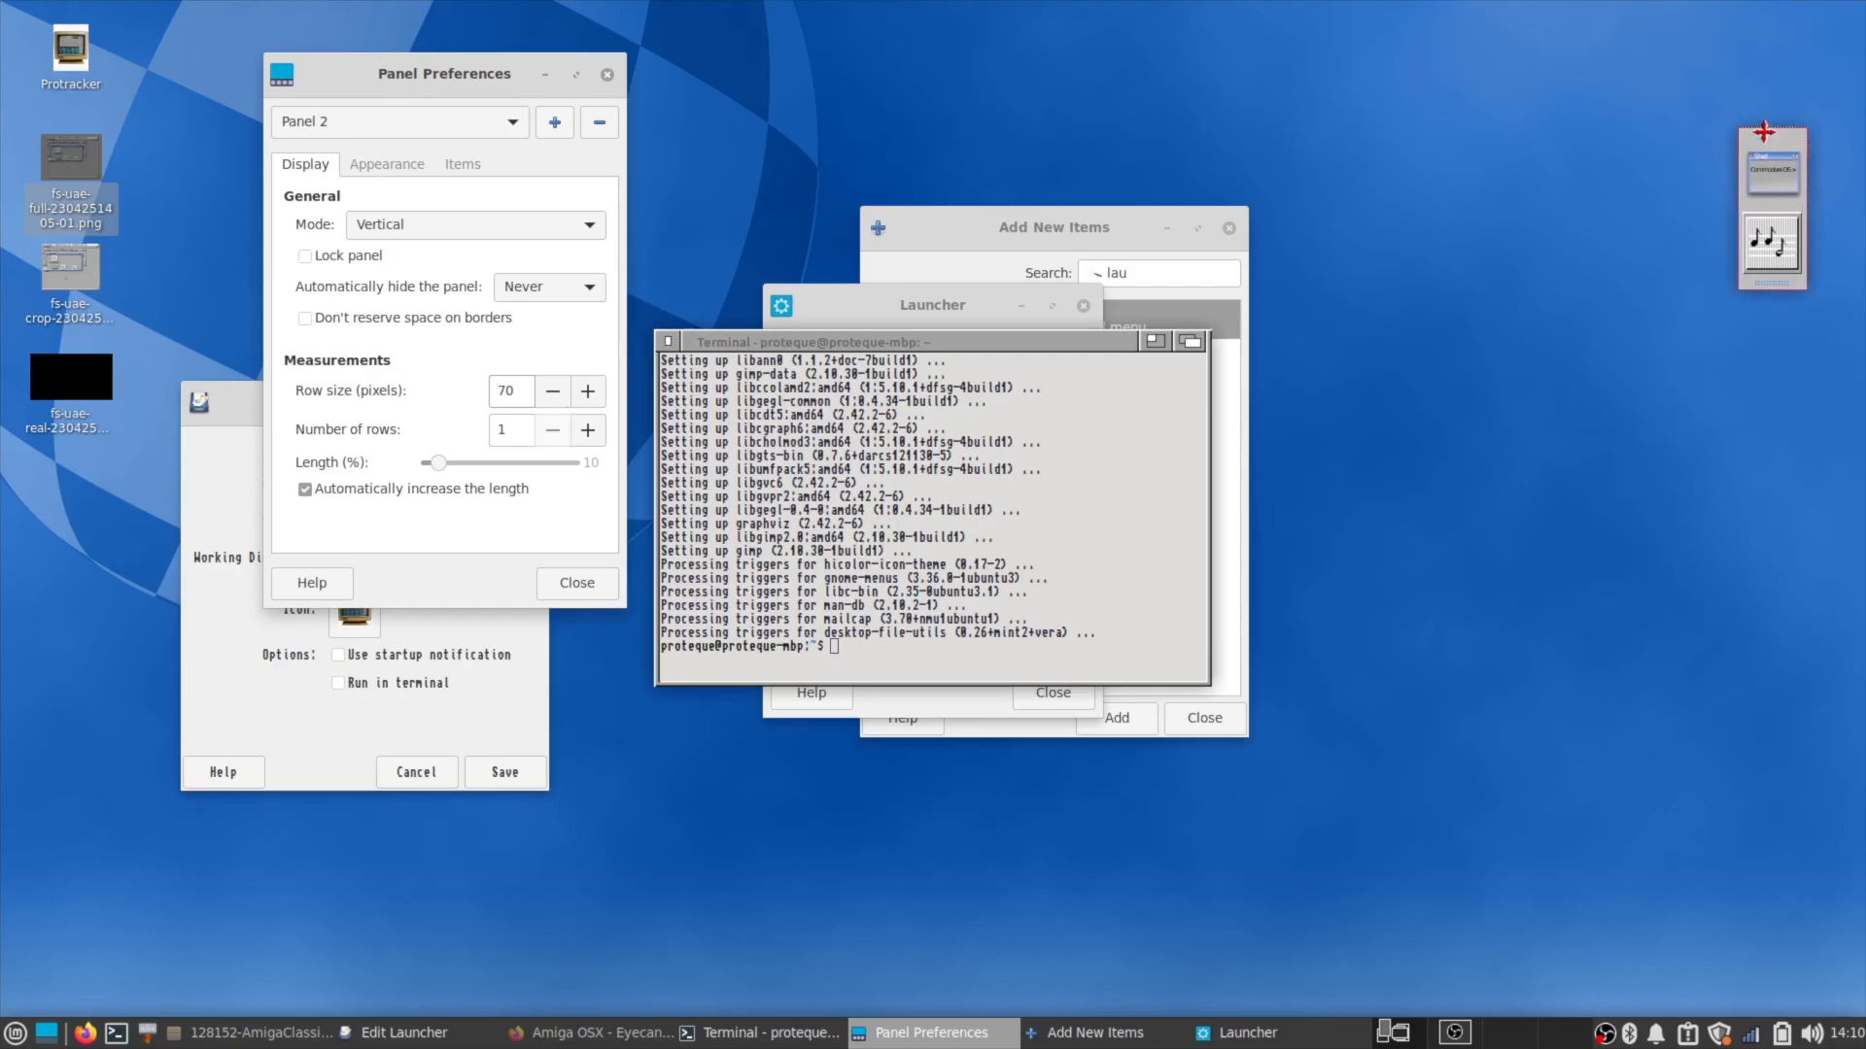
left_click(395, 172)
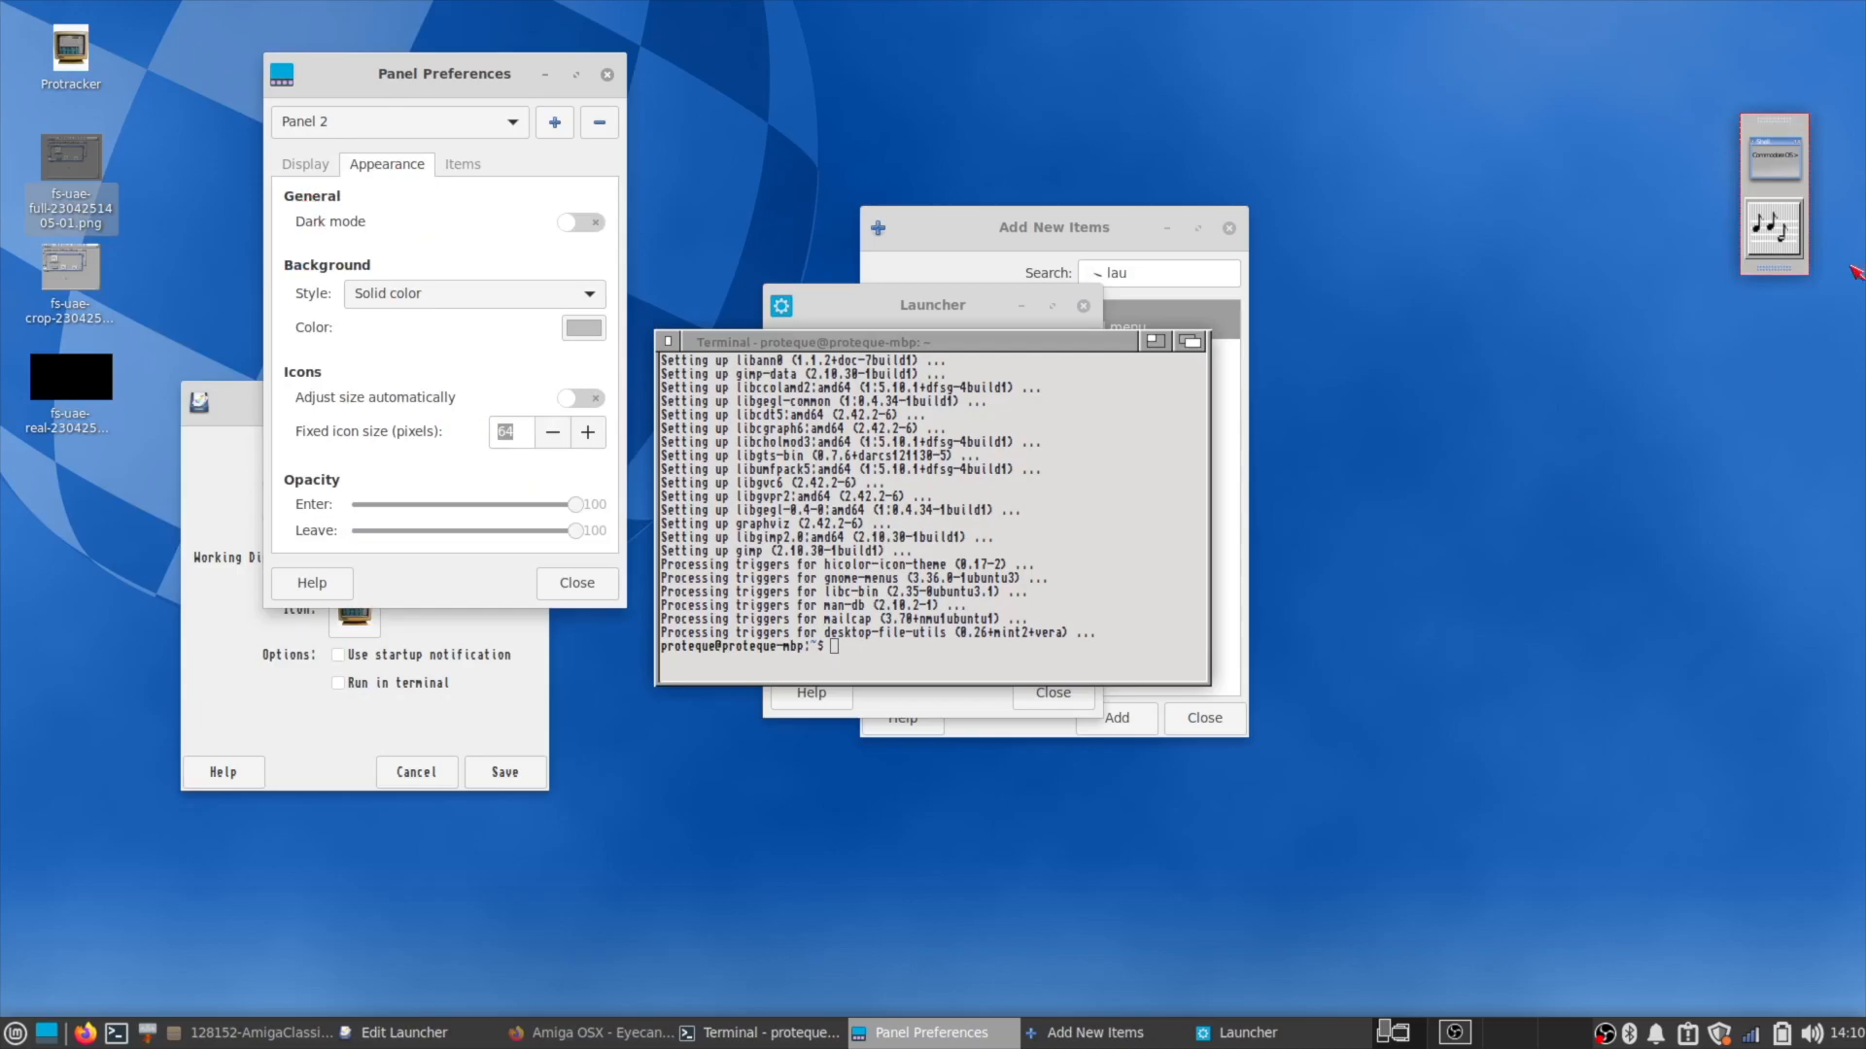
left_click(301, 165)
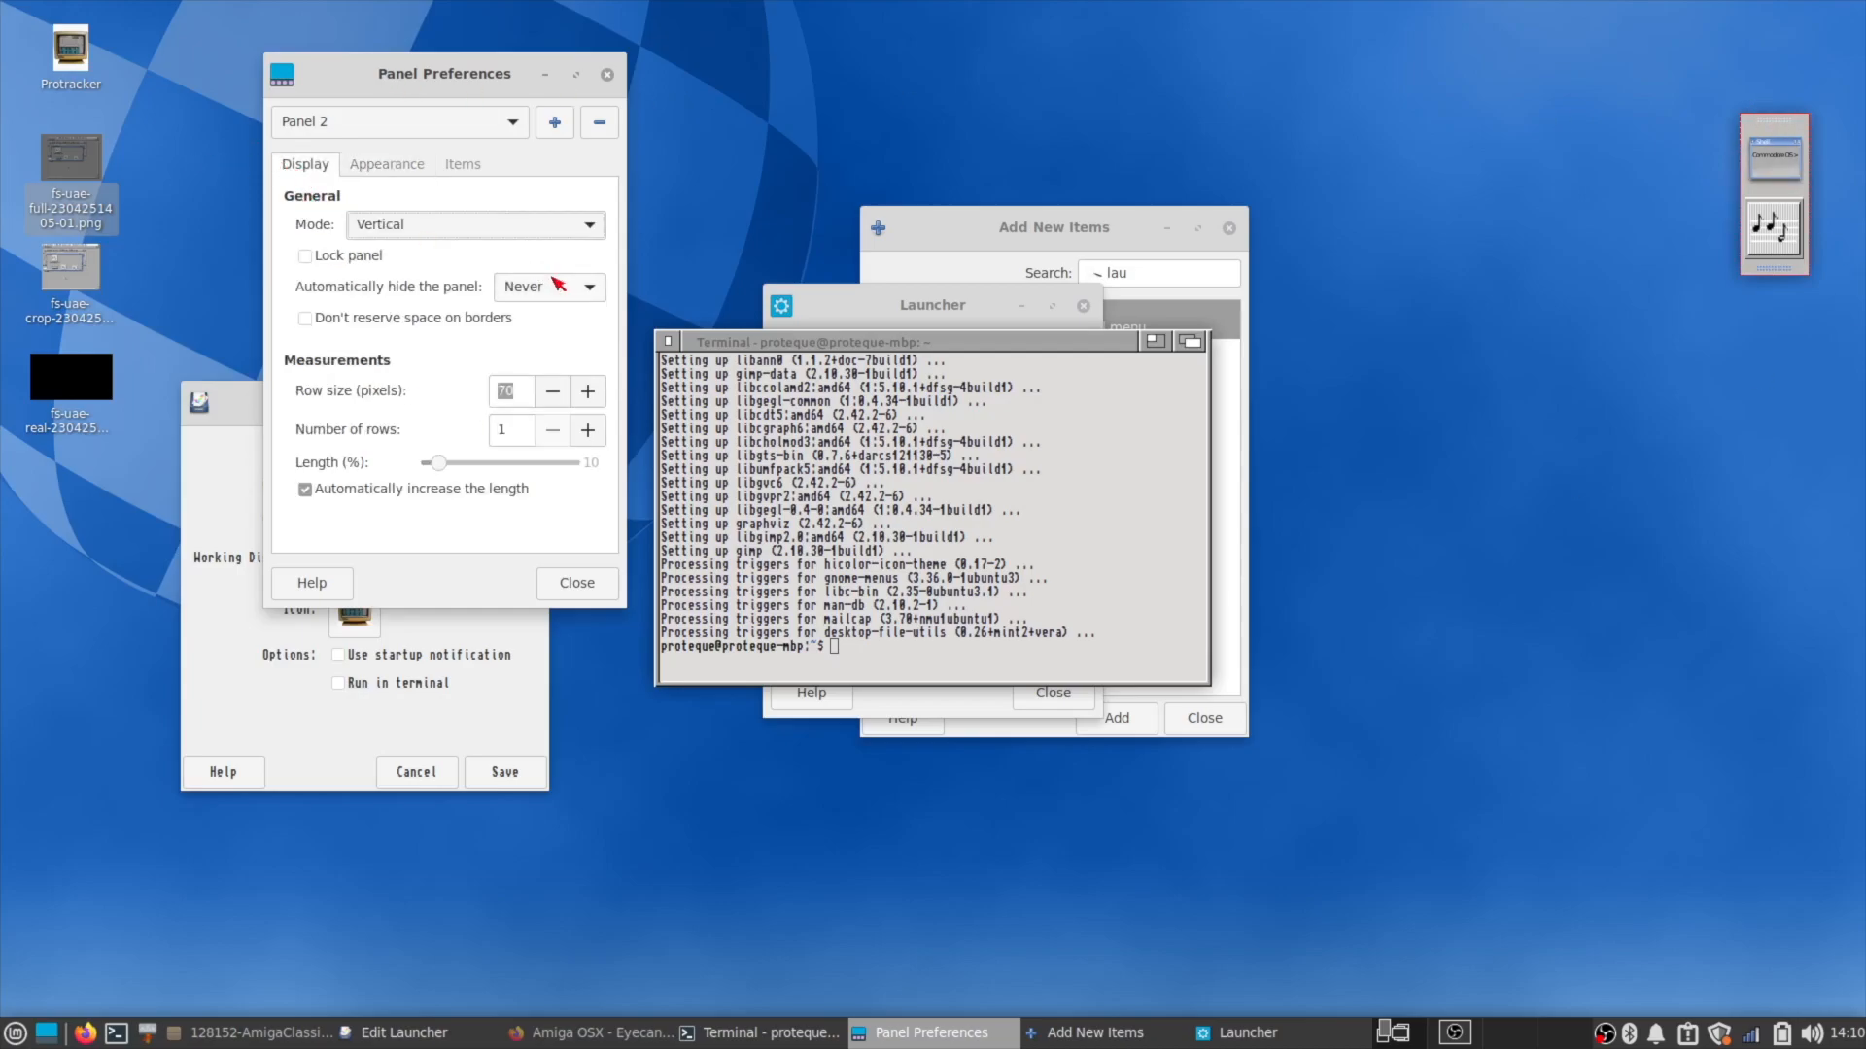
left_click_drag(1774, 119, 1782, 84)
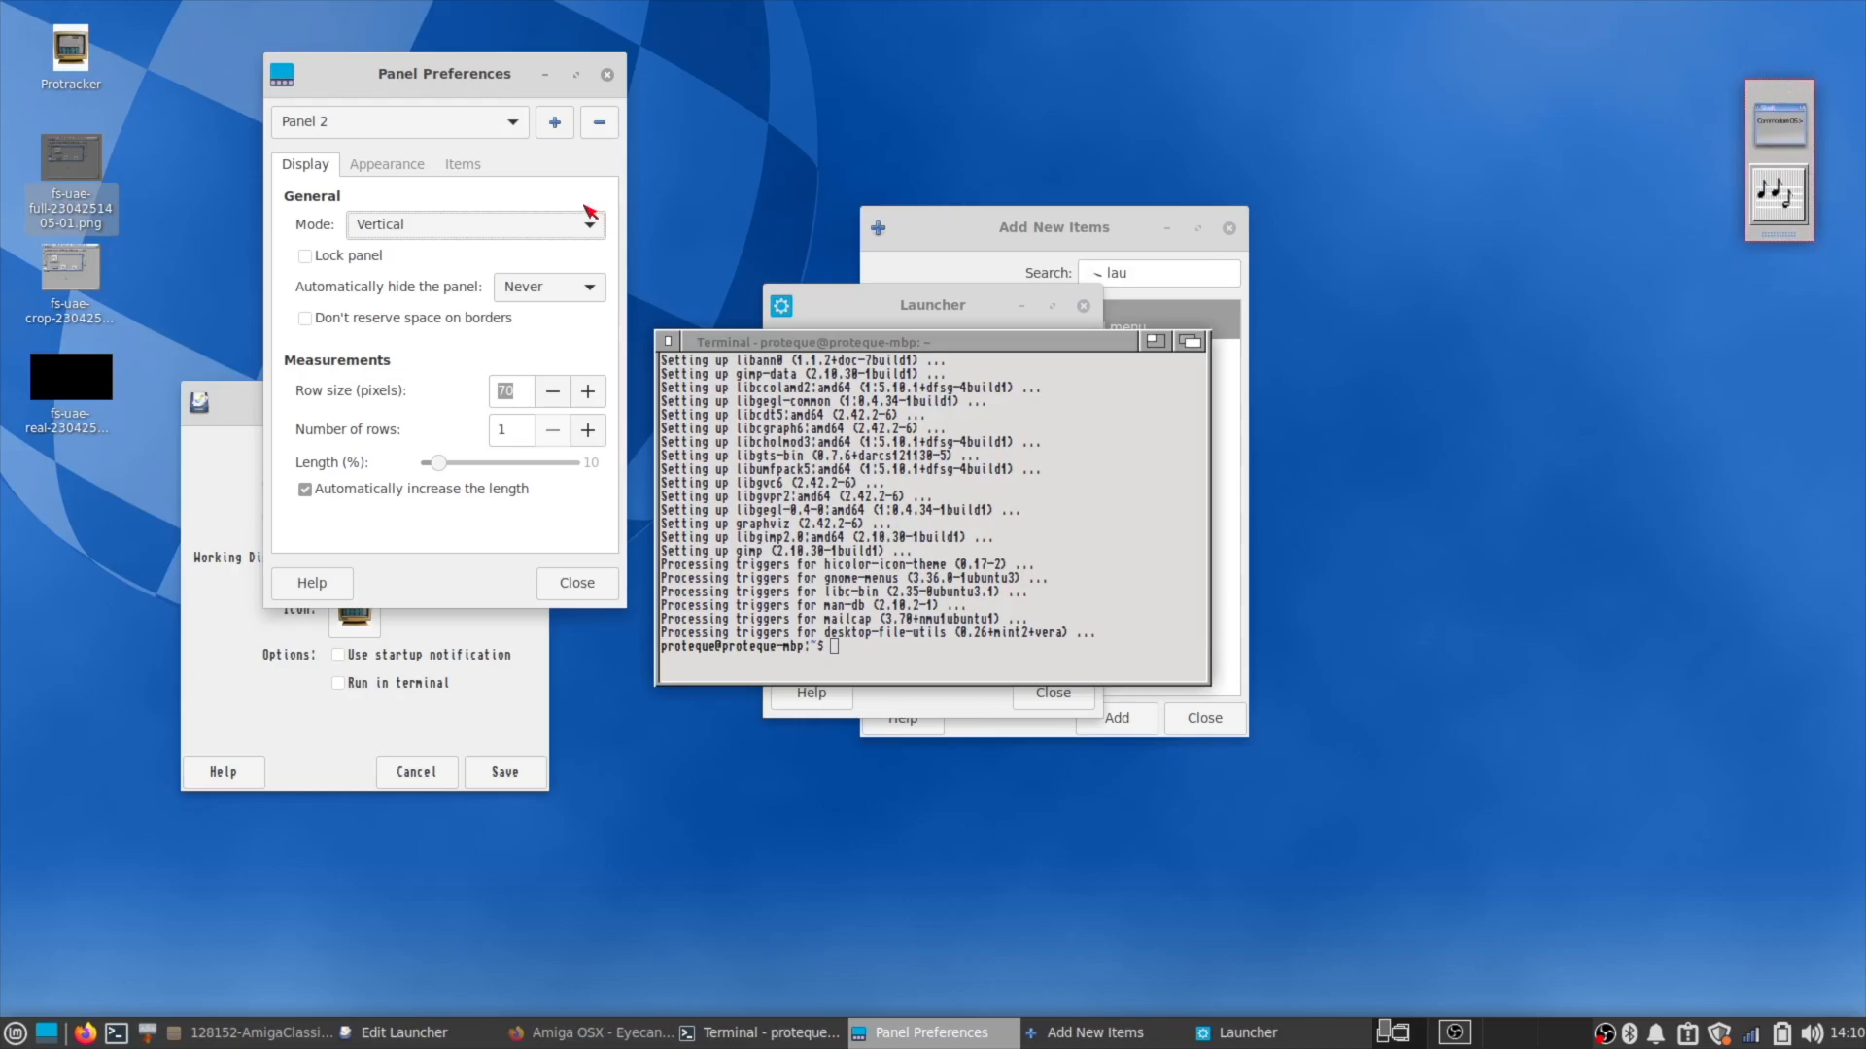
left_click(307, 256)
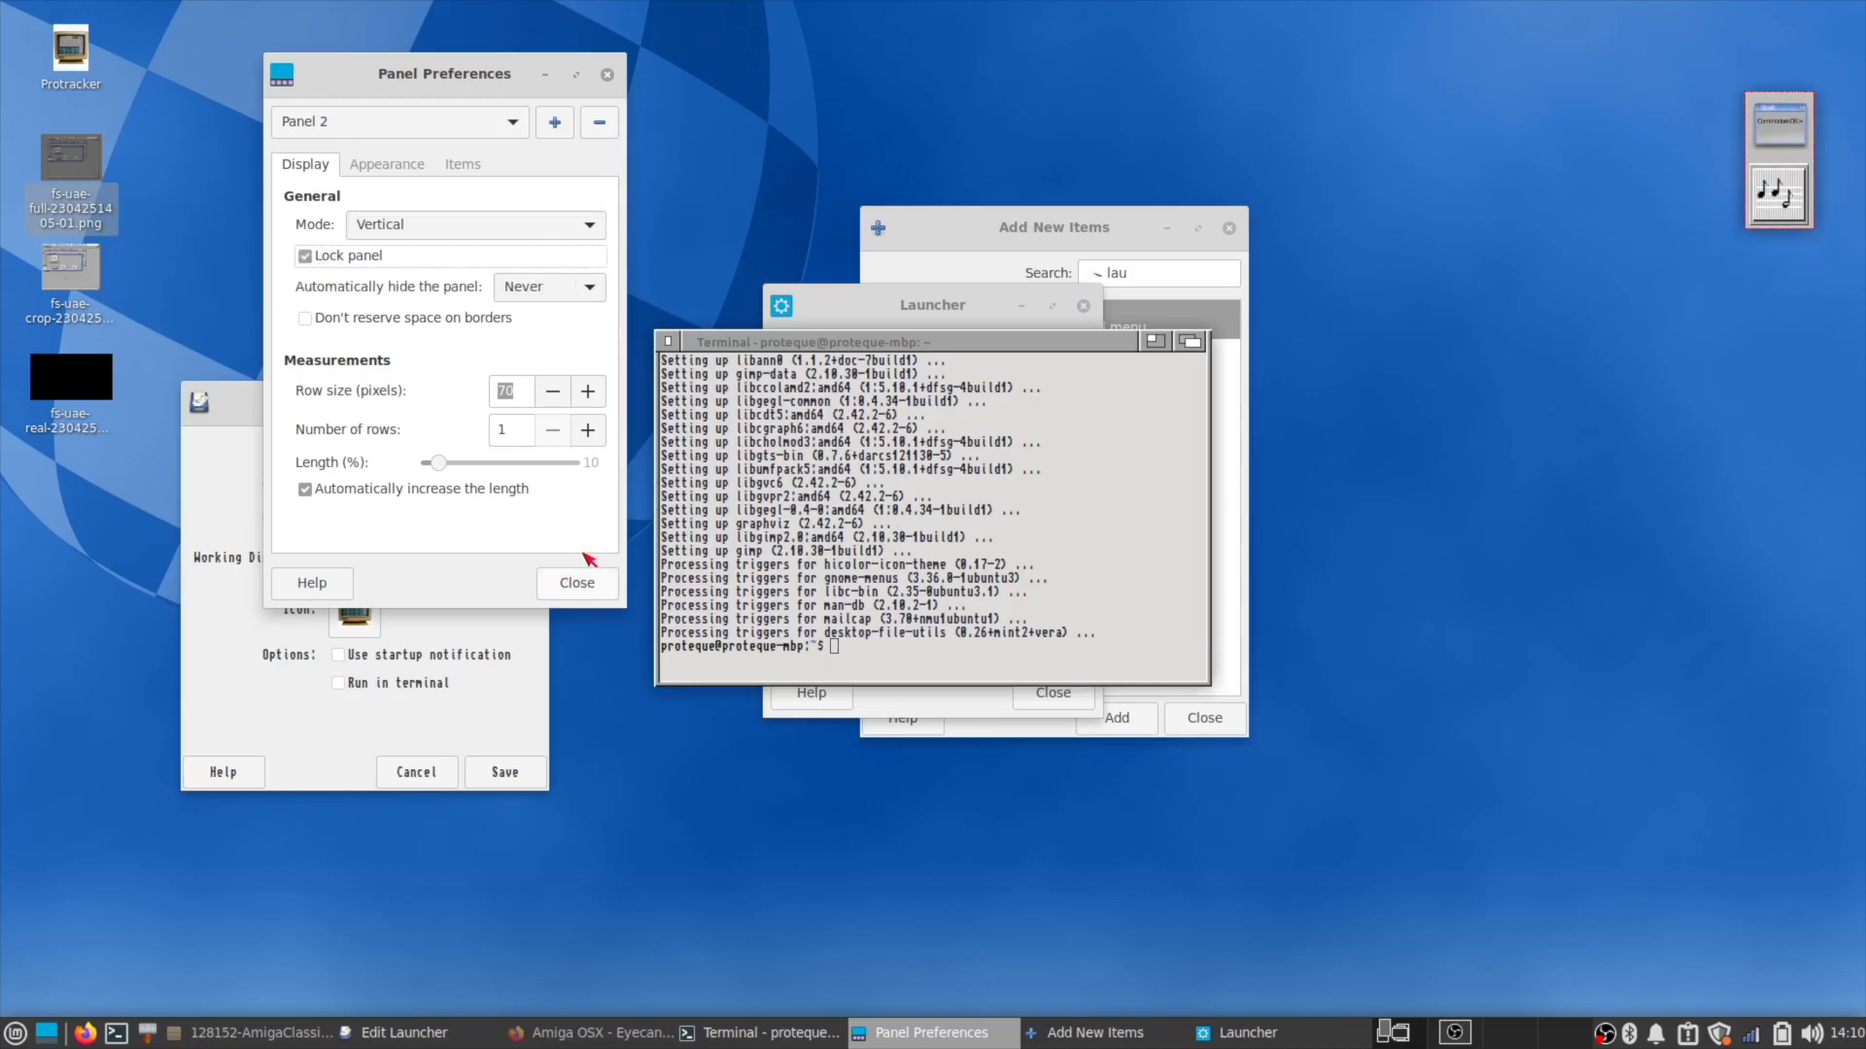
left_click(604, 586)
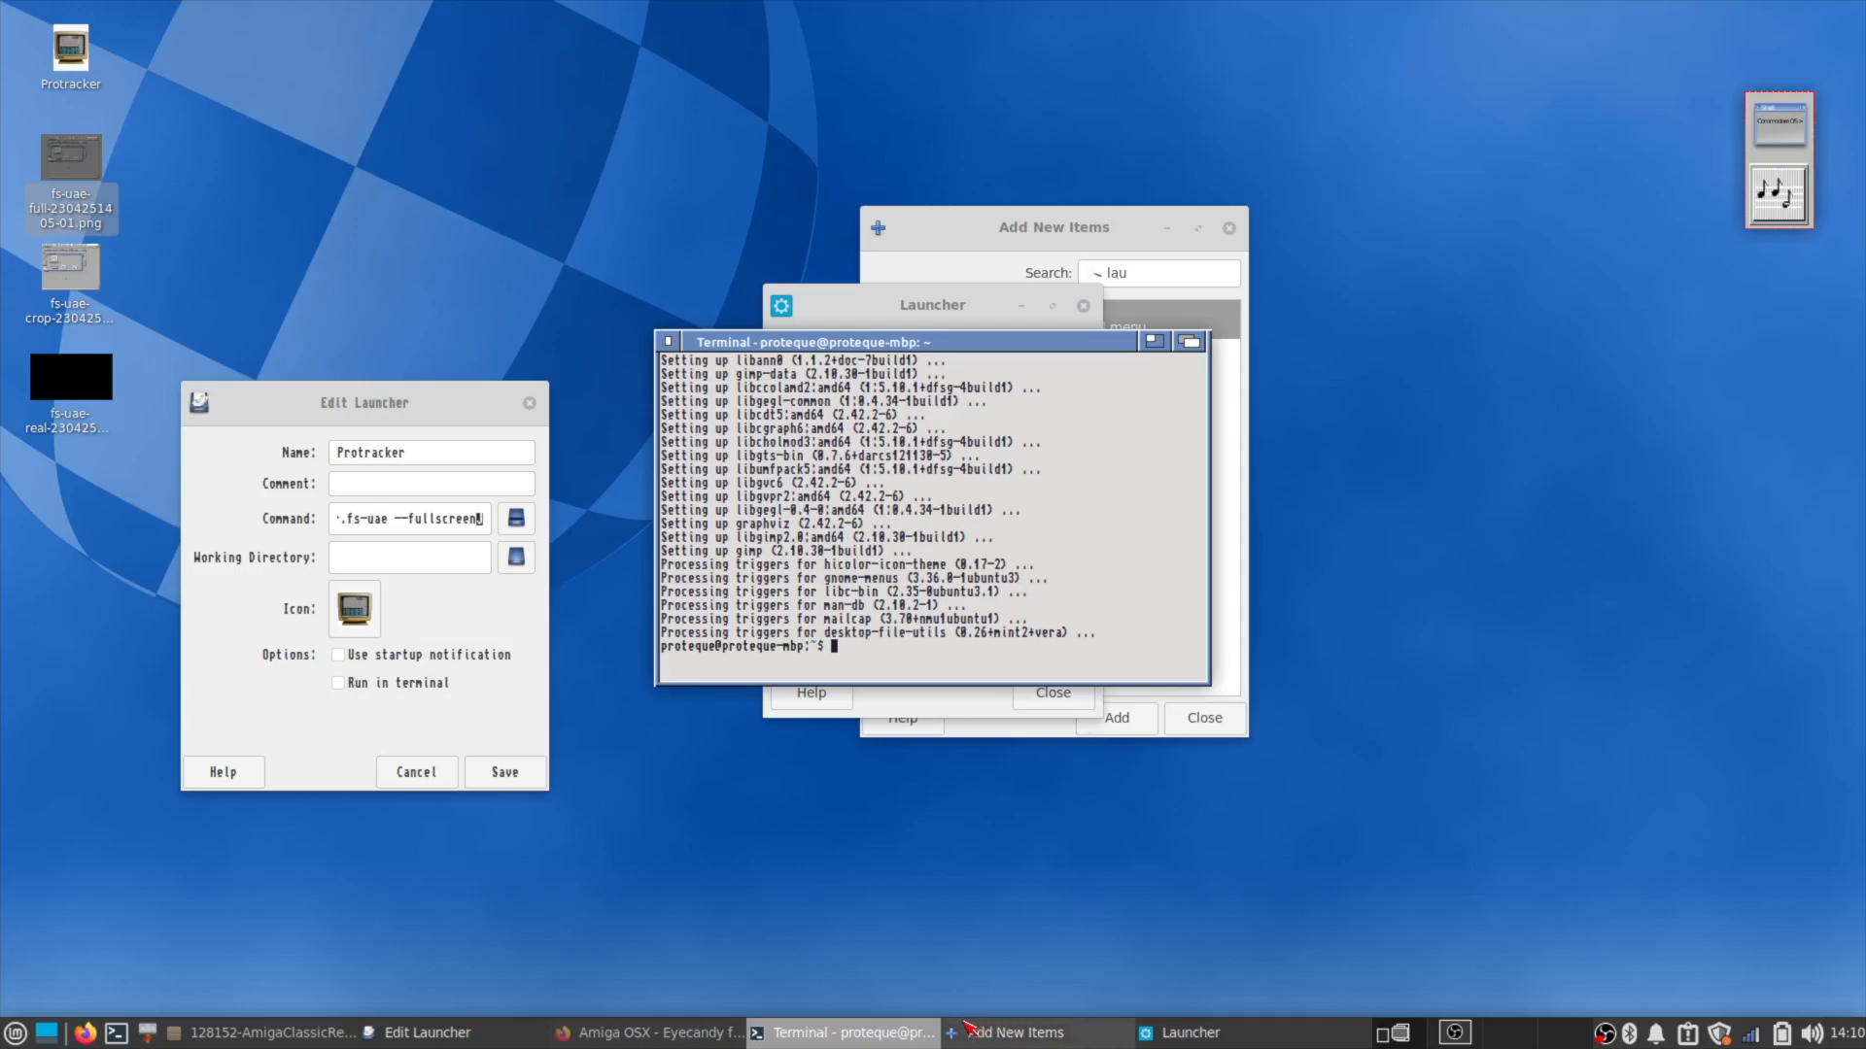
Close the leftover Edit Launcher and Add New Items windows.
right_click(391, 1035)
left_click(389, 1006)
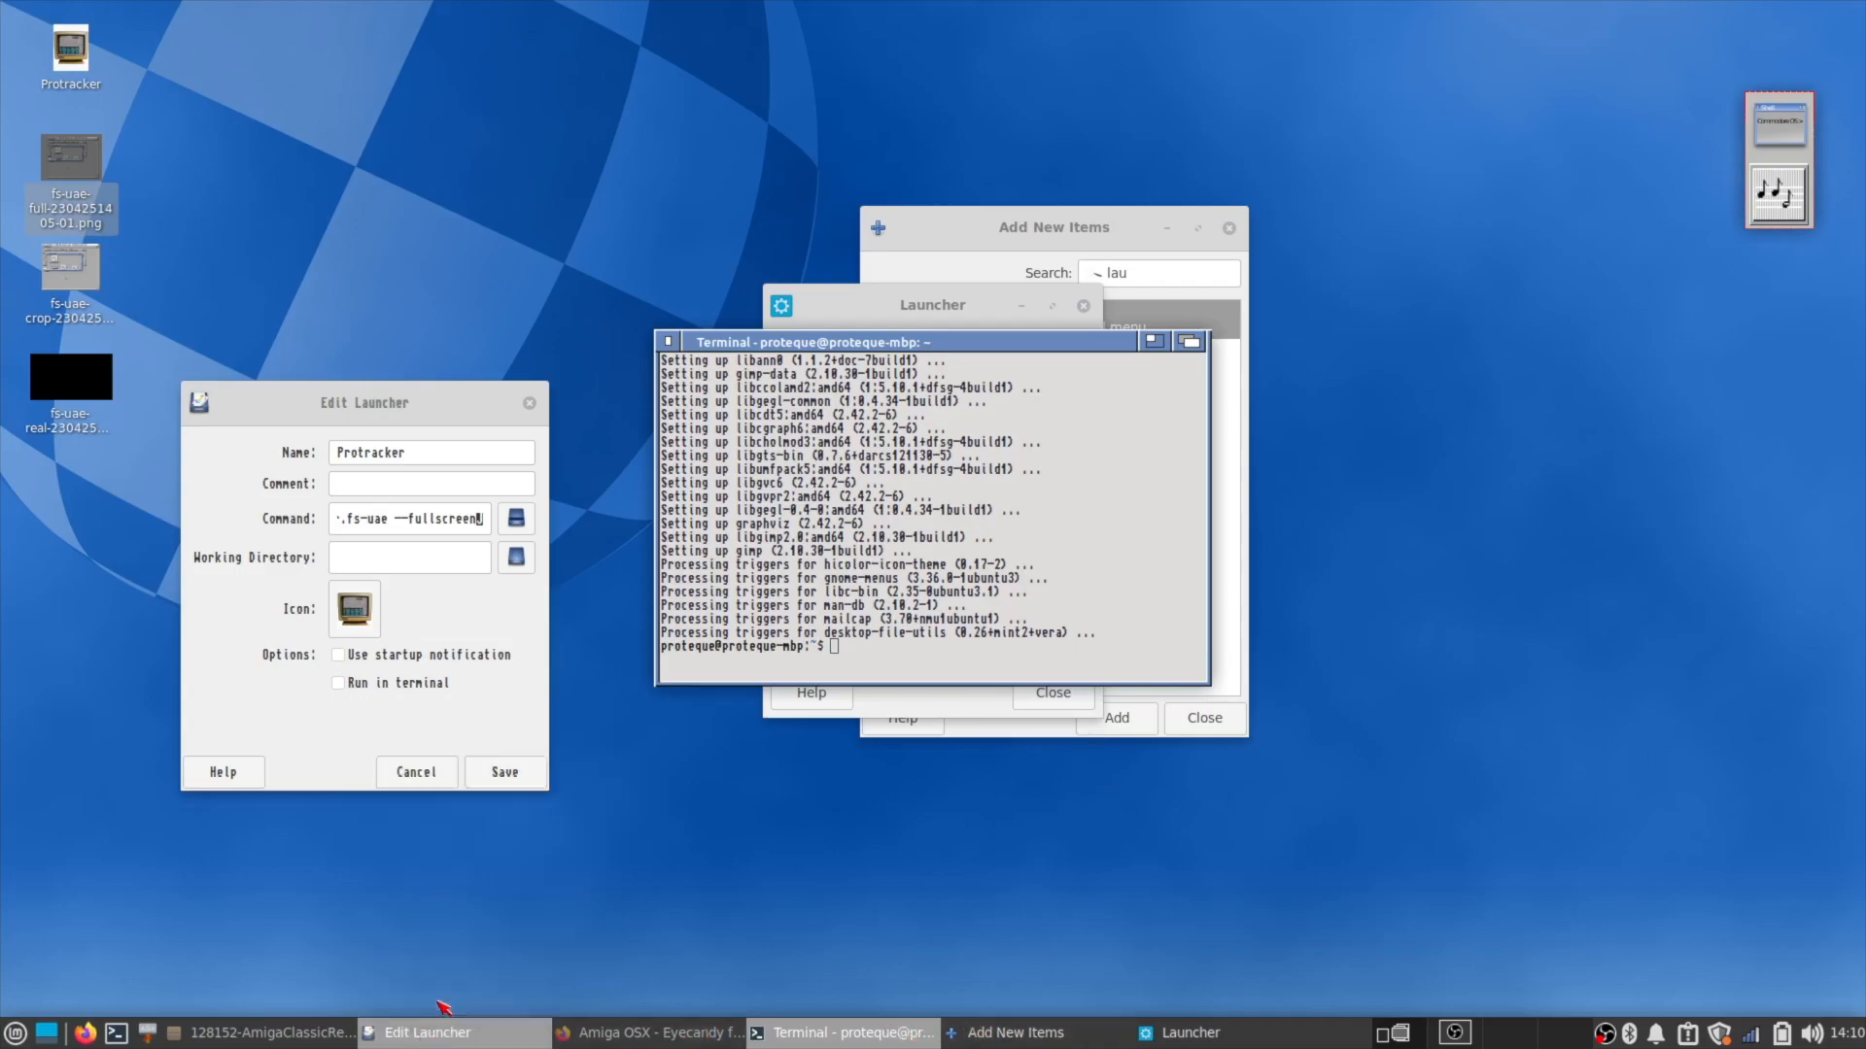
right_click(835, 1035)
left_click(777, 1006)
right_click(818, 1037)
left_click(818, 1006)
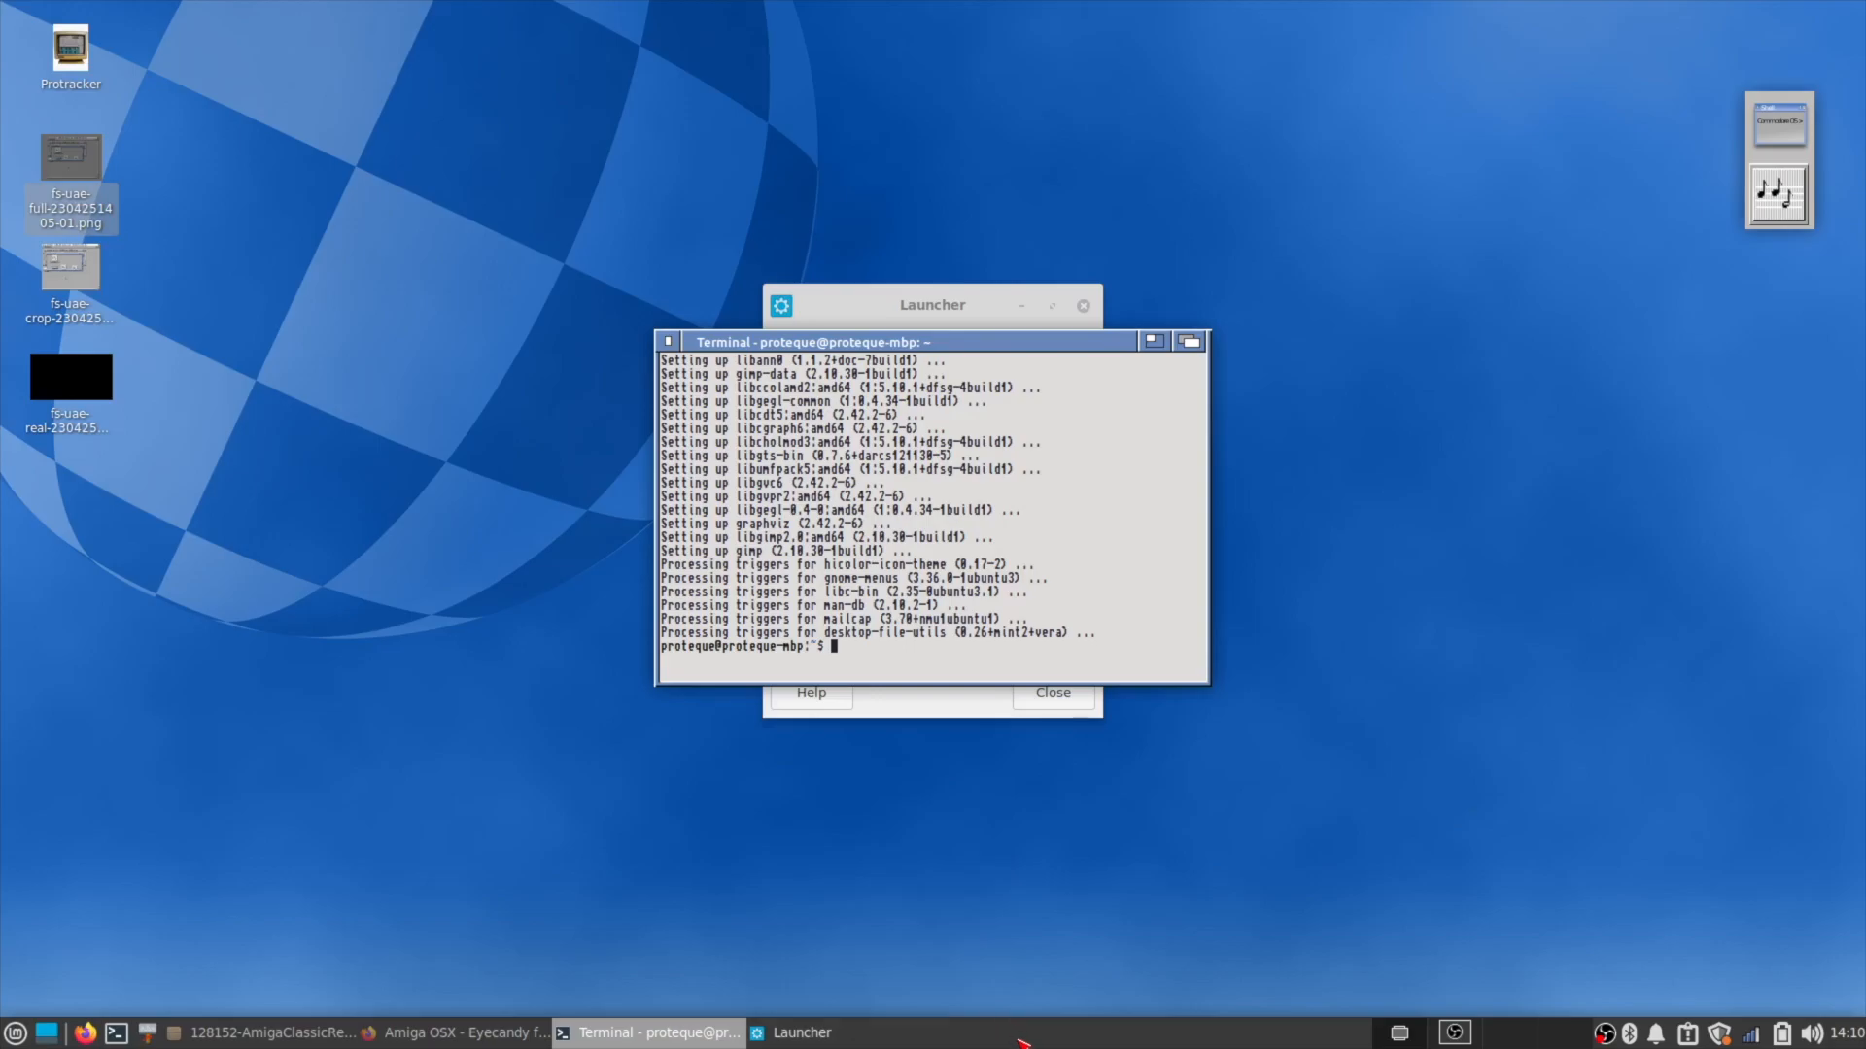
Open Panel Preferences, add a third panel and move it clear of the desktop icons.
right_click(1021, 1043)
mouse_move(1065, 1002)
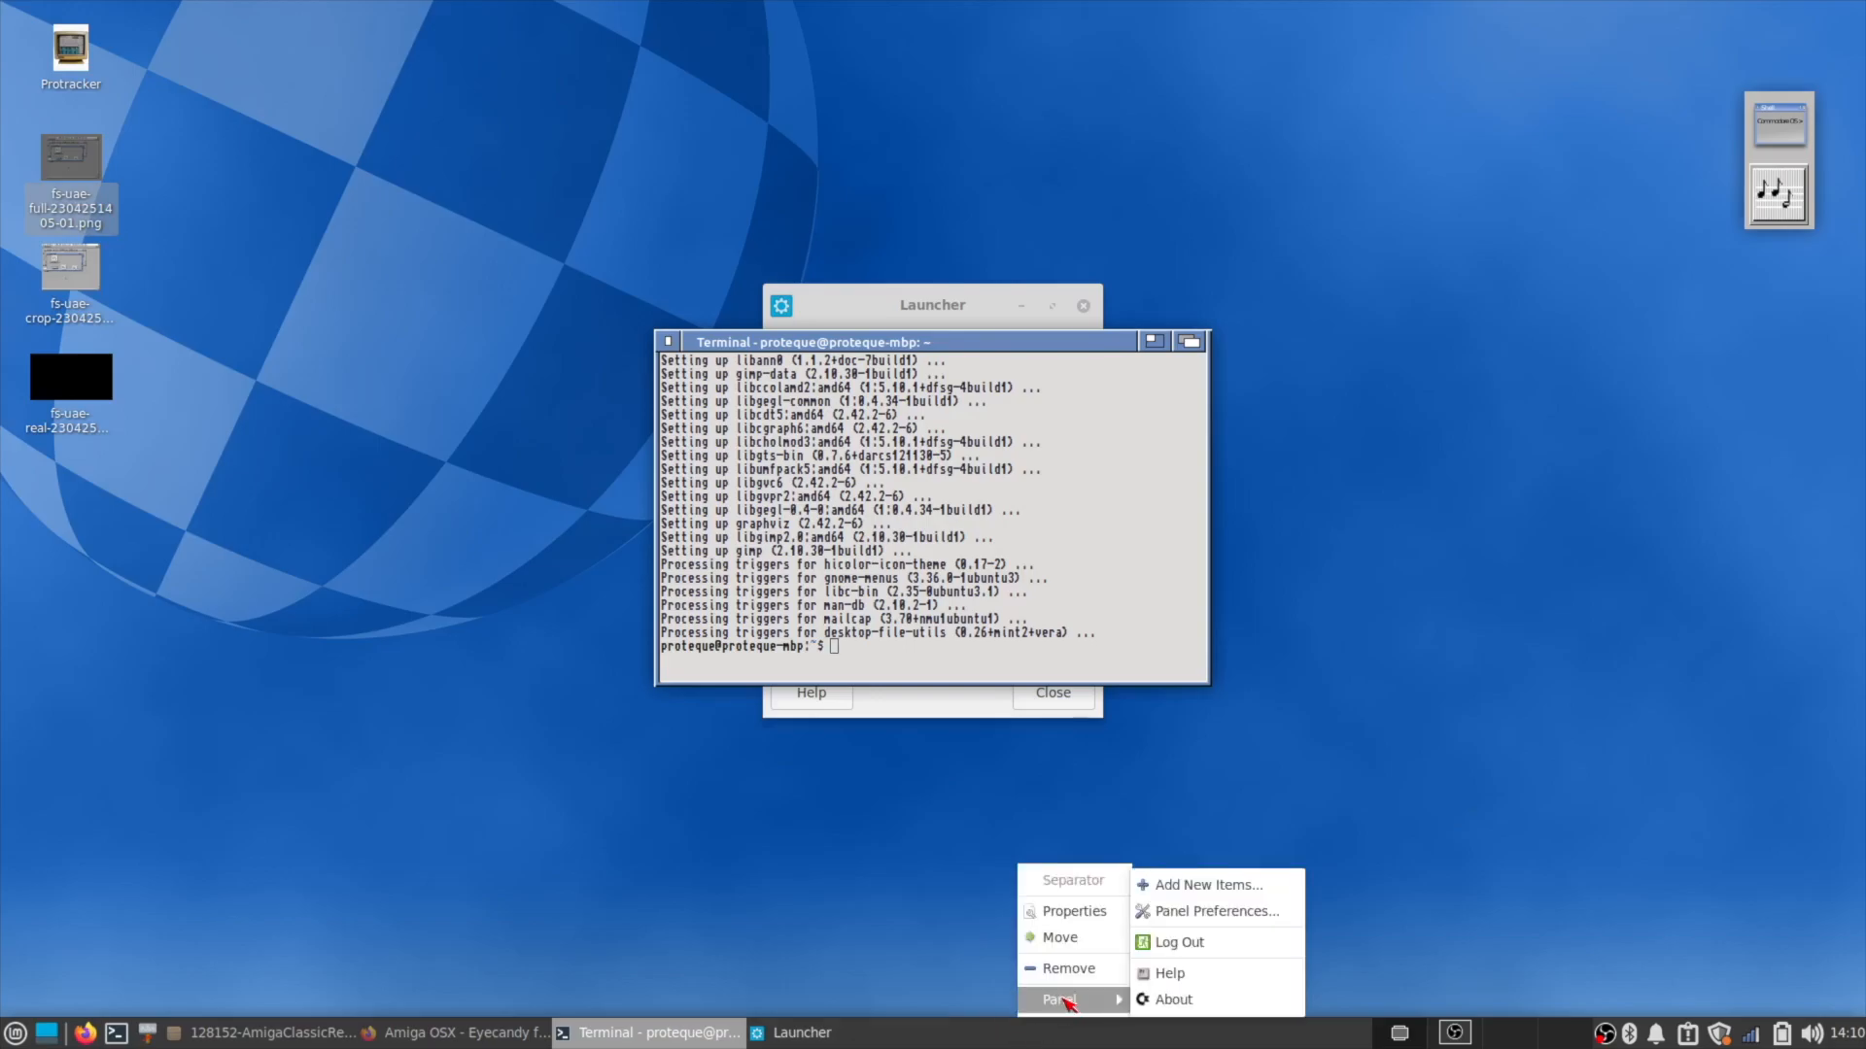
left_click(1217, 912)
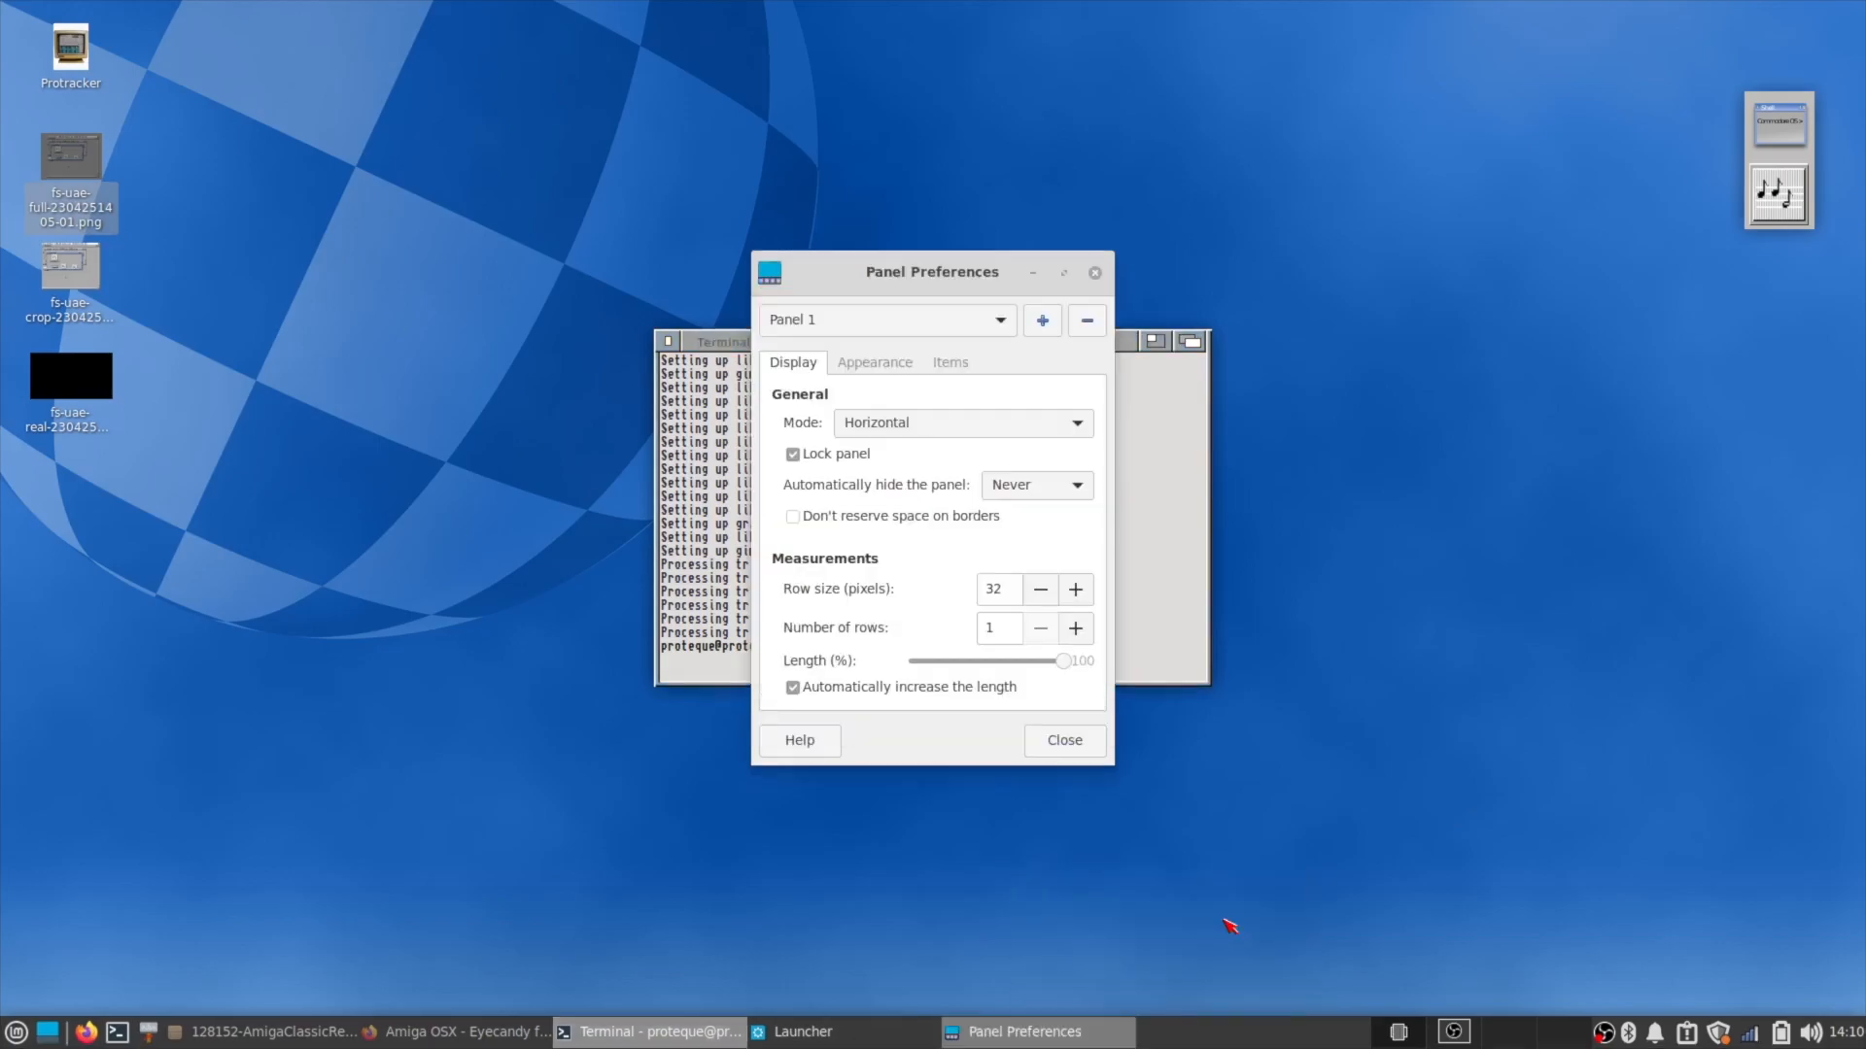
left_click(1048, 323)
left_click_drag(75, 150, 575, 64)
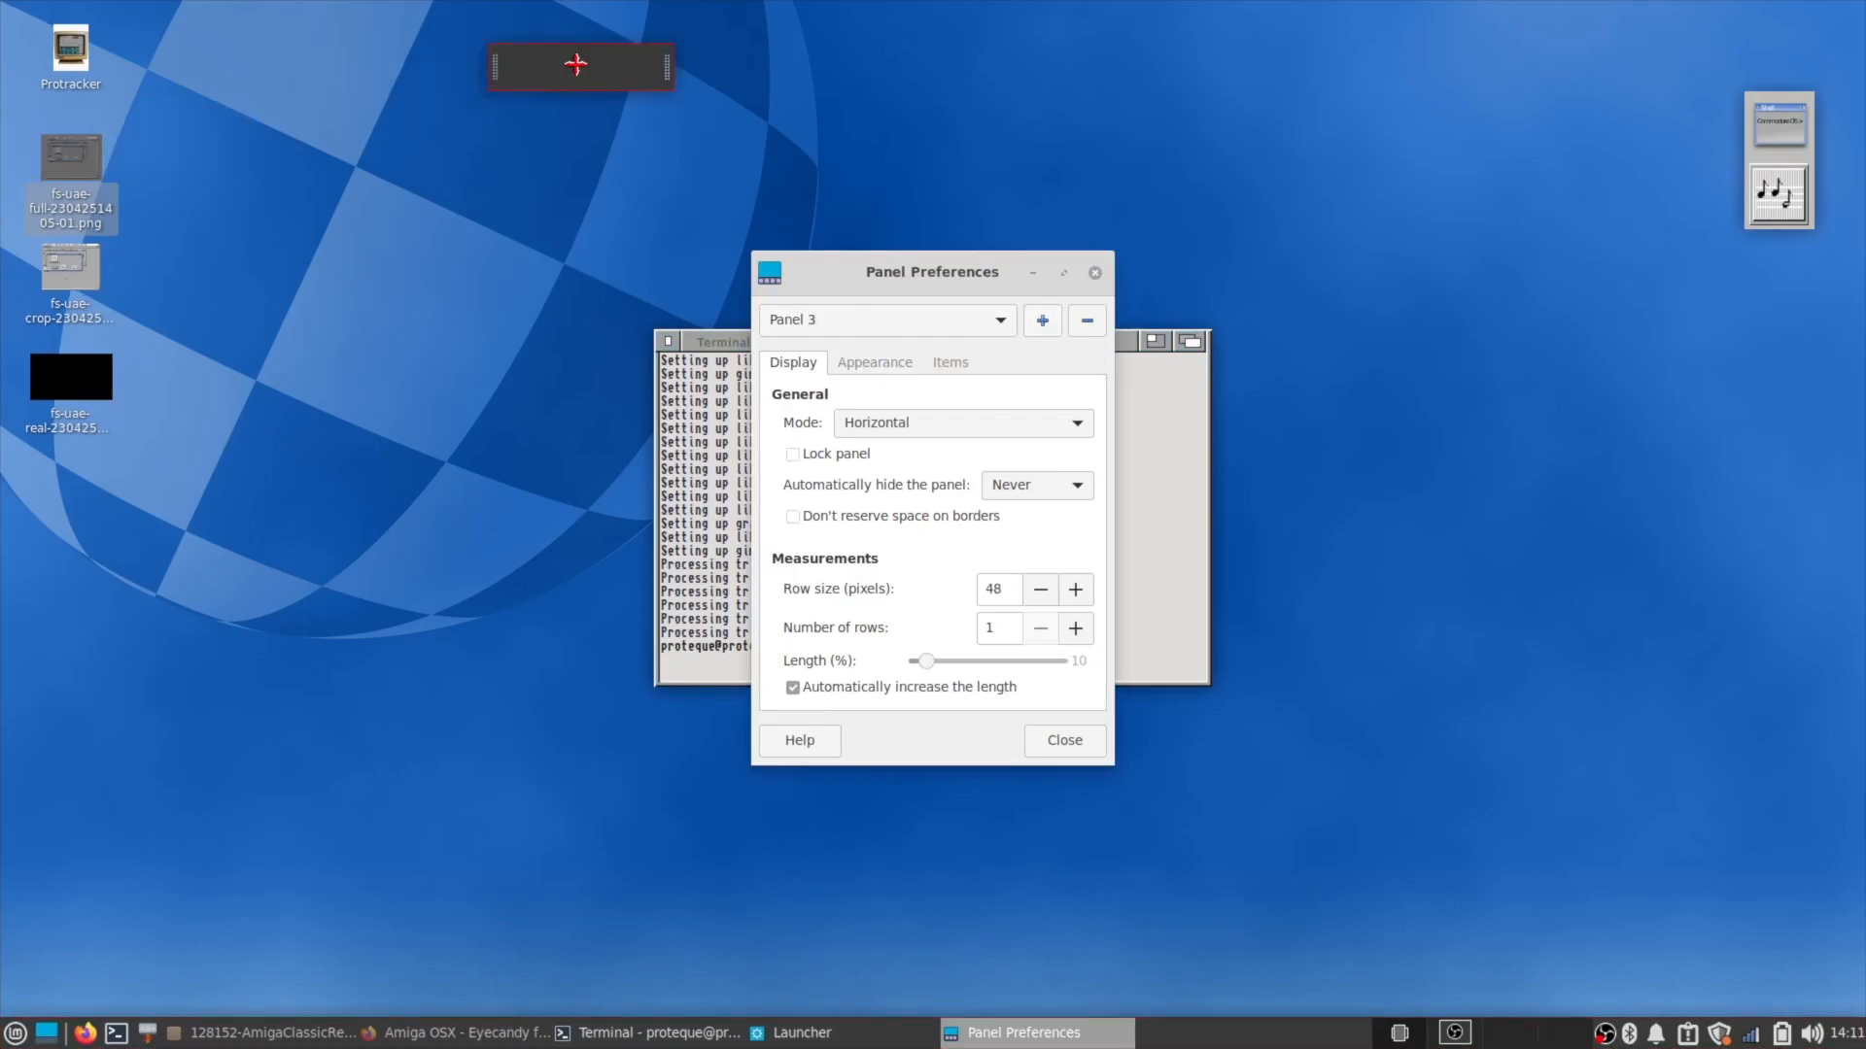
right_click(577, 65)
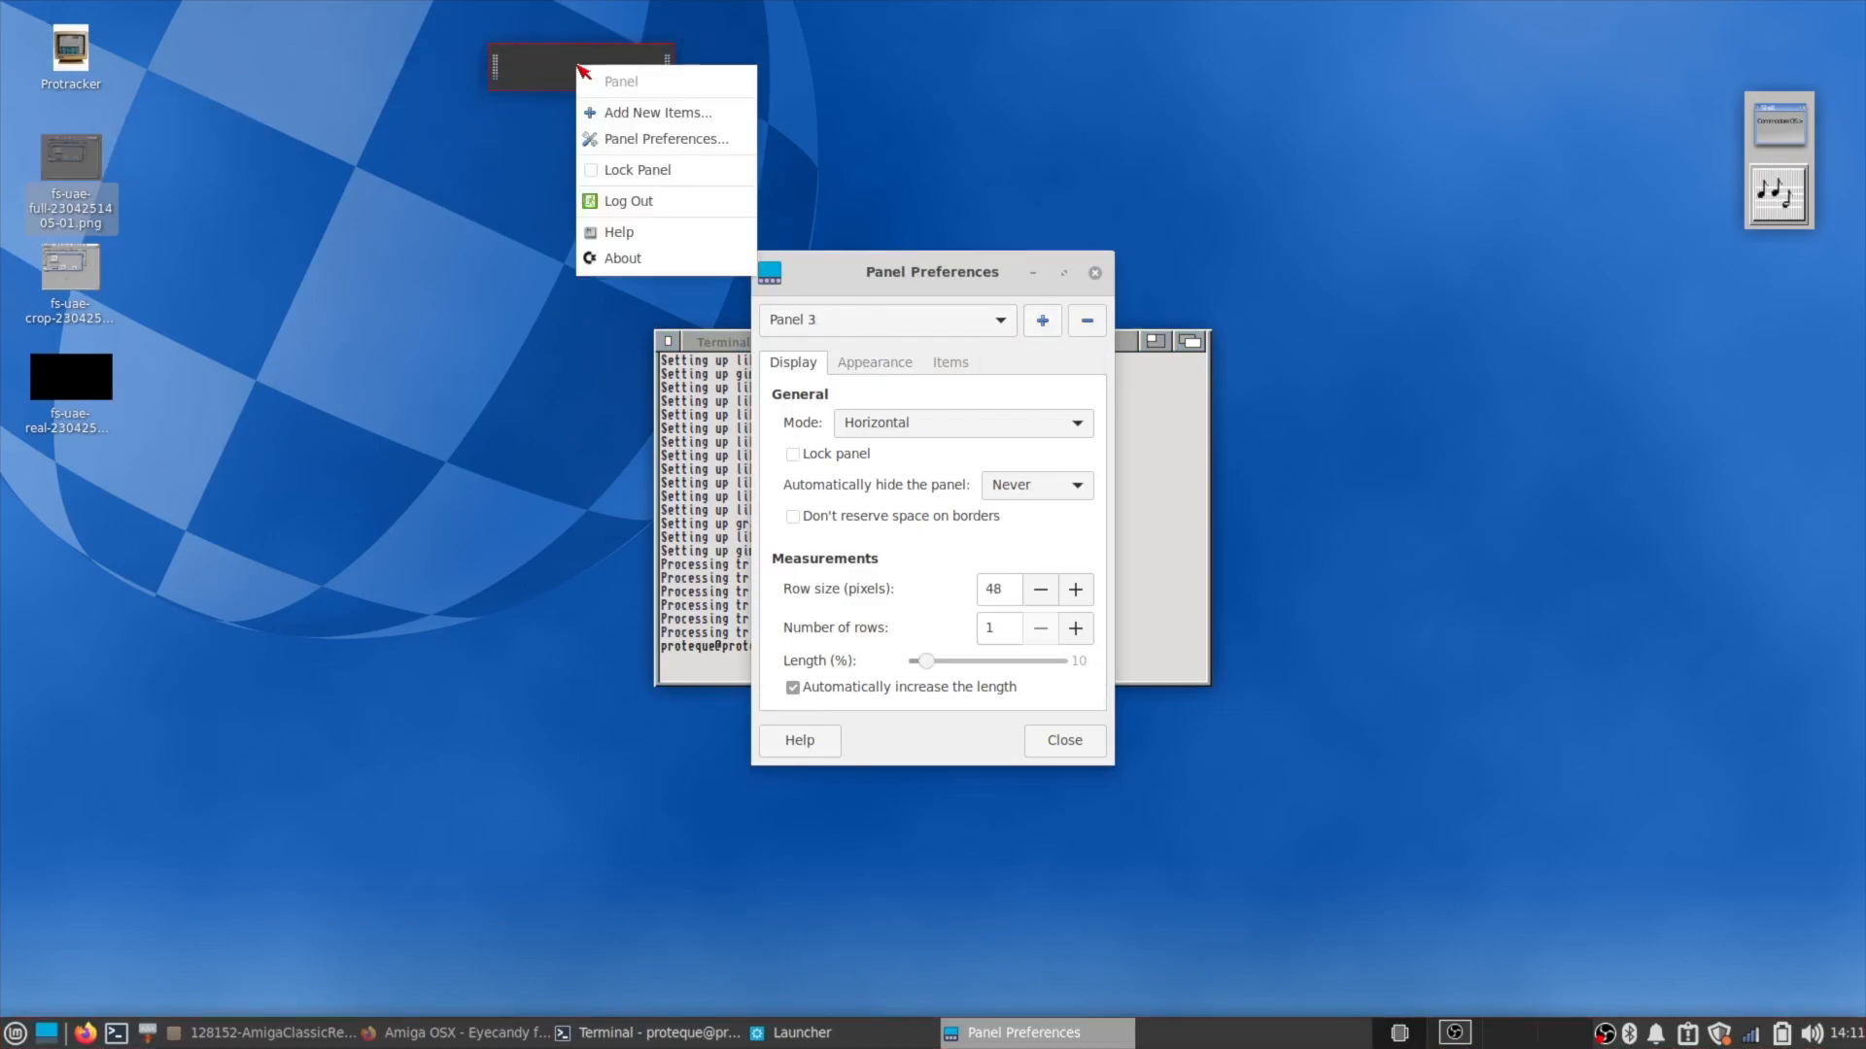
left_click(666, 143)
right_click(604, 66)
left_click(670, 142)
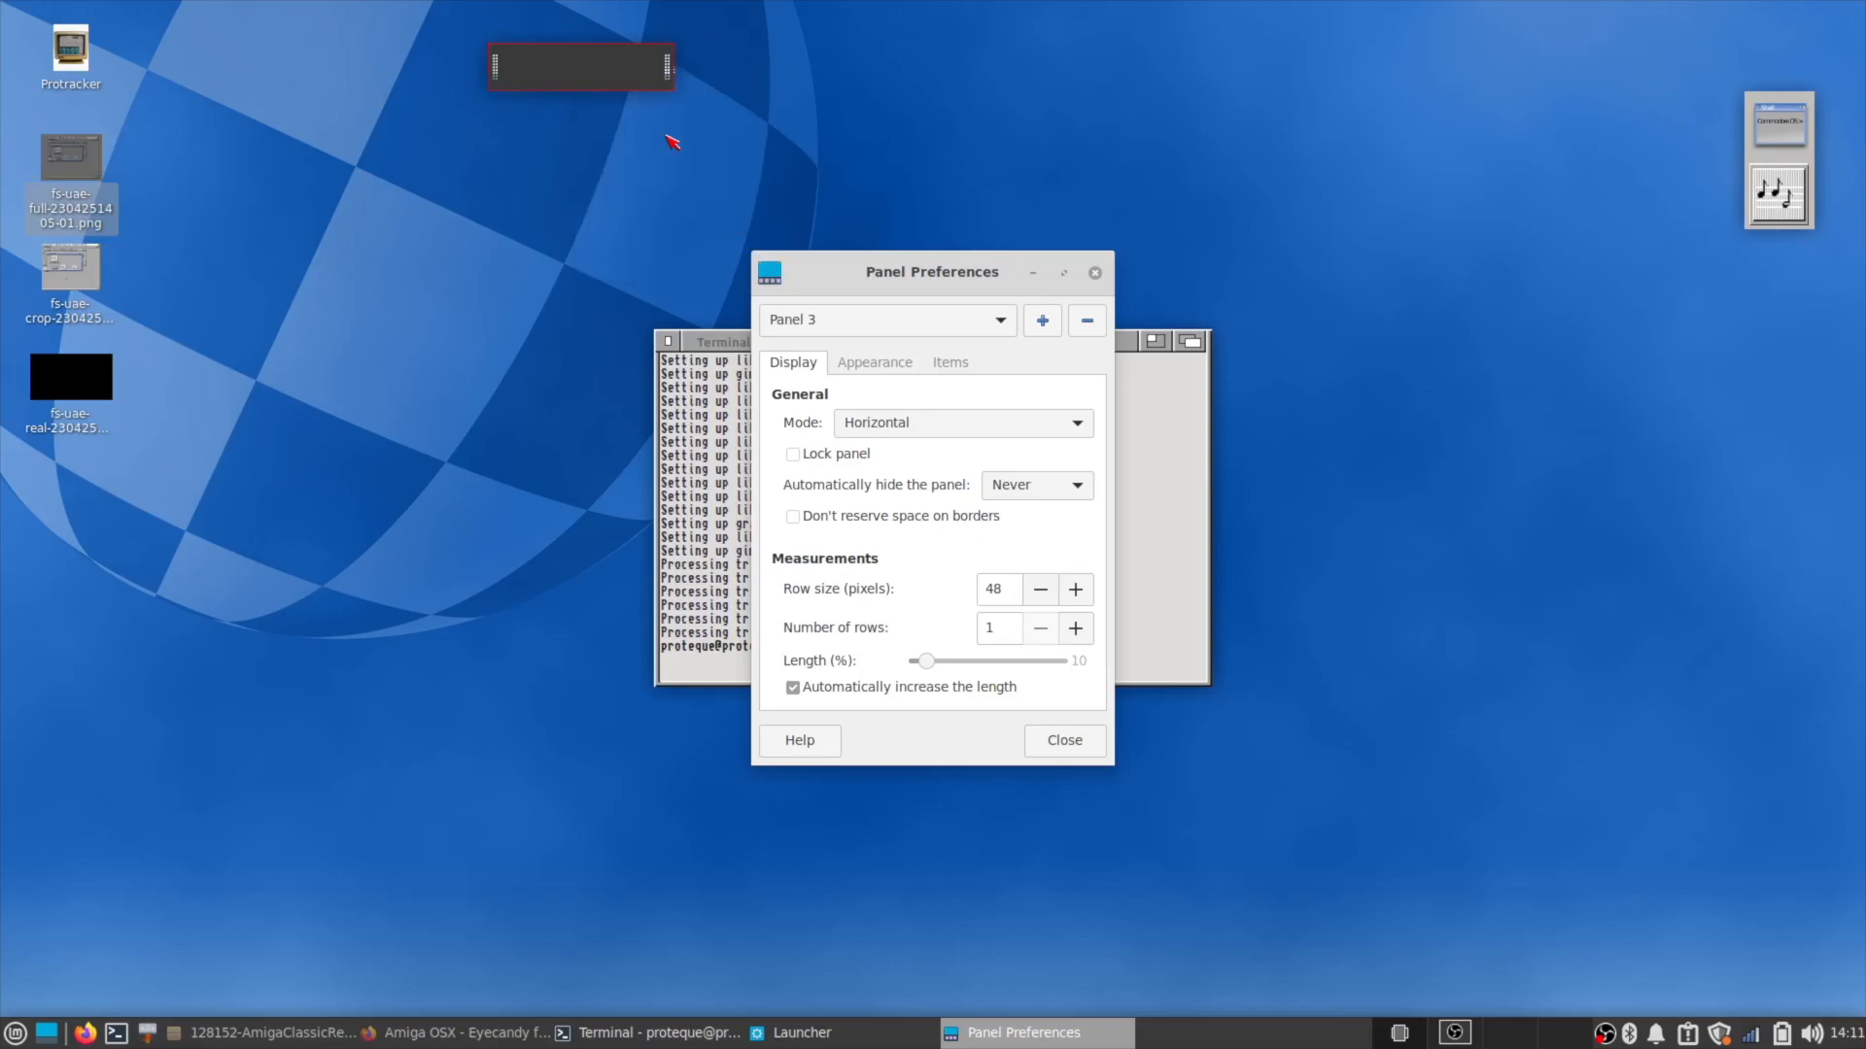
Dock Panel 3 in the desktop's top-left corner and size it to 100% length with a 27-pixel row.
left_click_drag(828, 272, 289, 313)
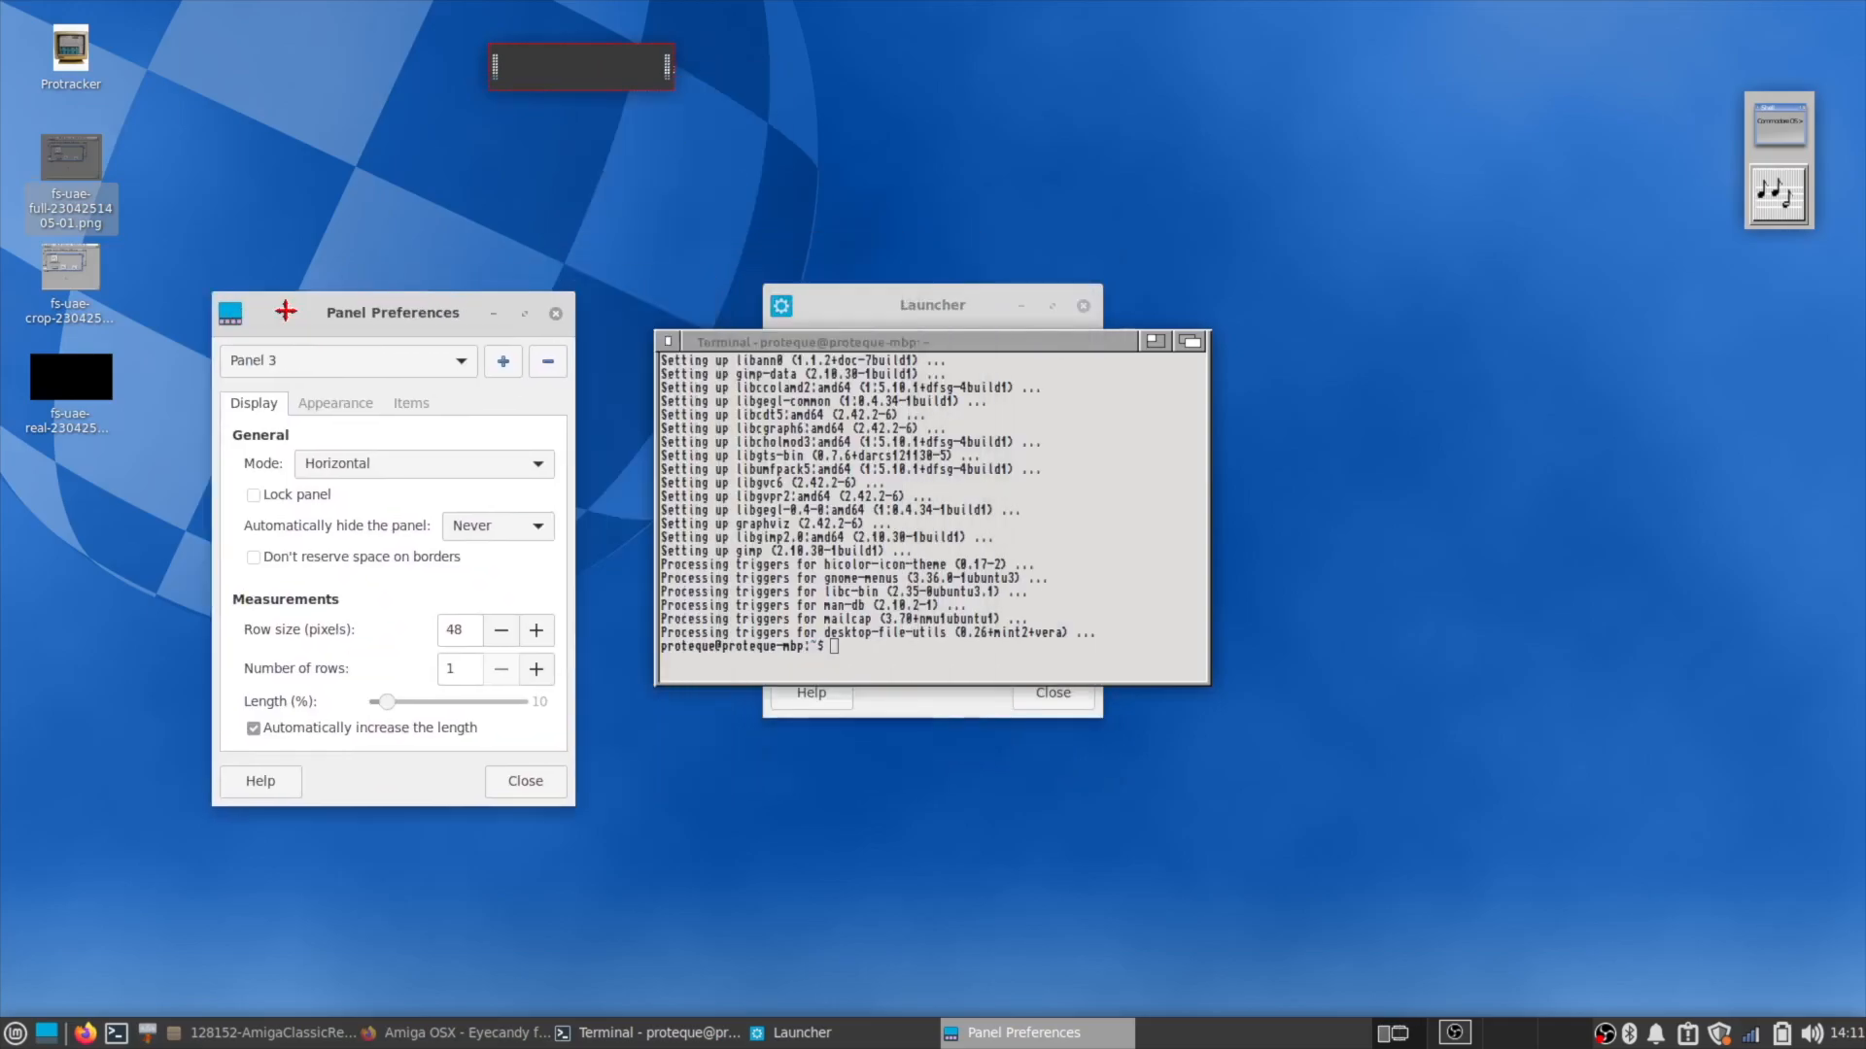
right_click(567, 68)
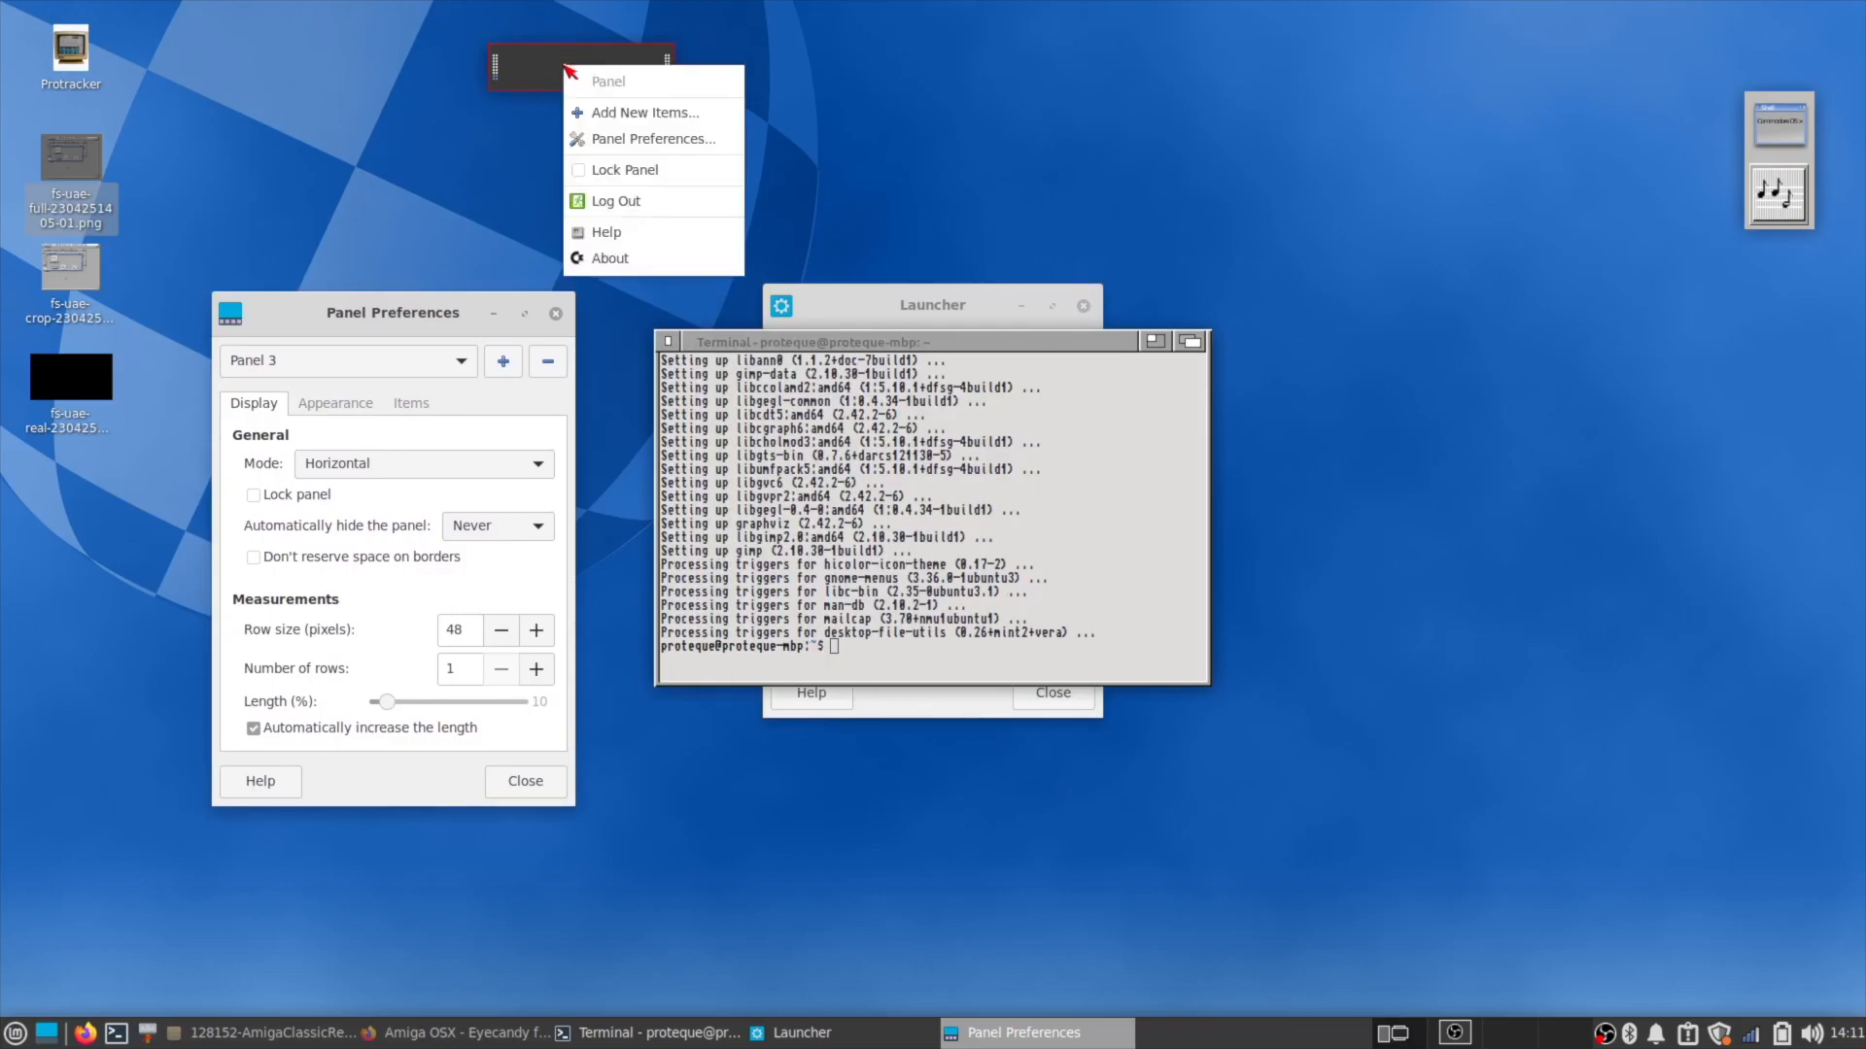
left_click(573, 135)
left_click_drag(570, 66, 78, 18)
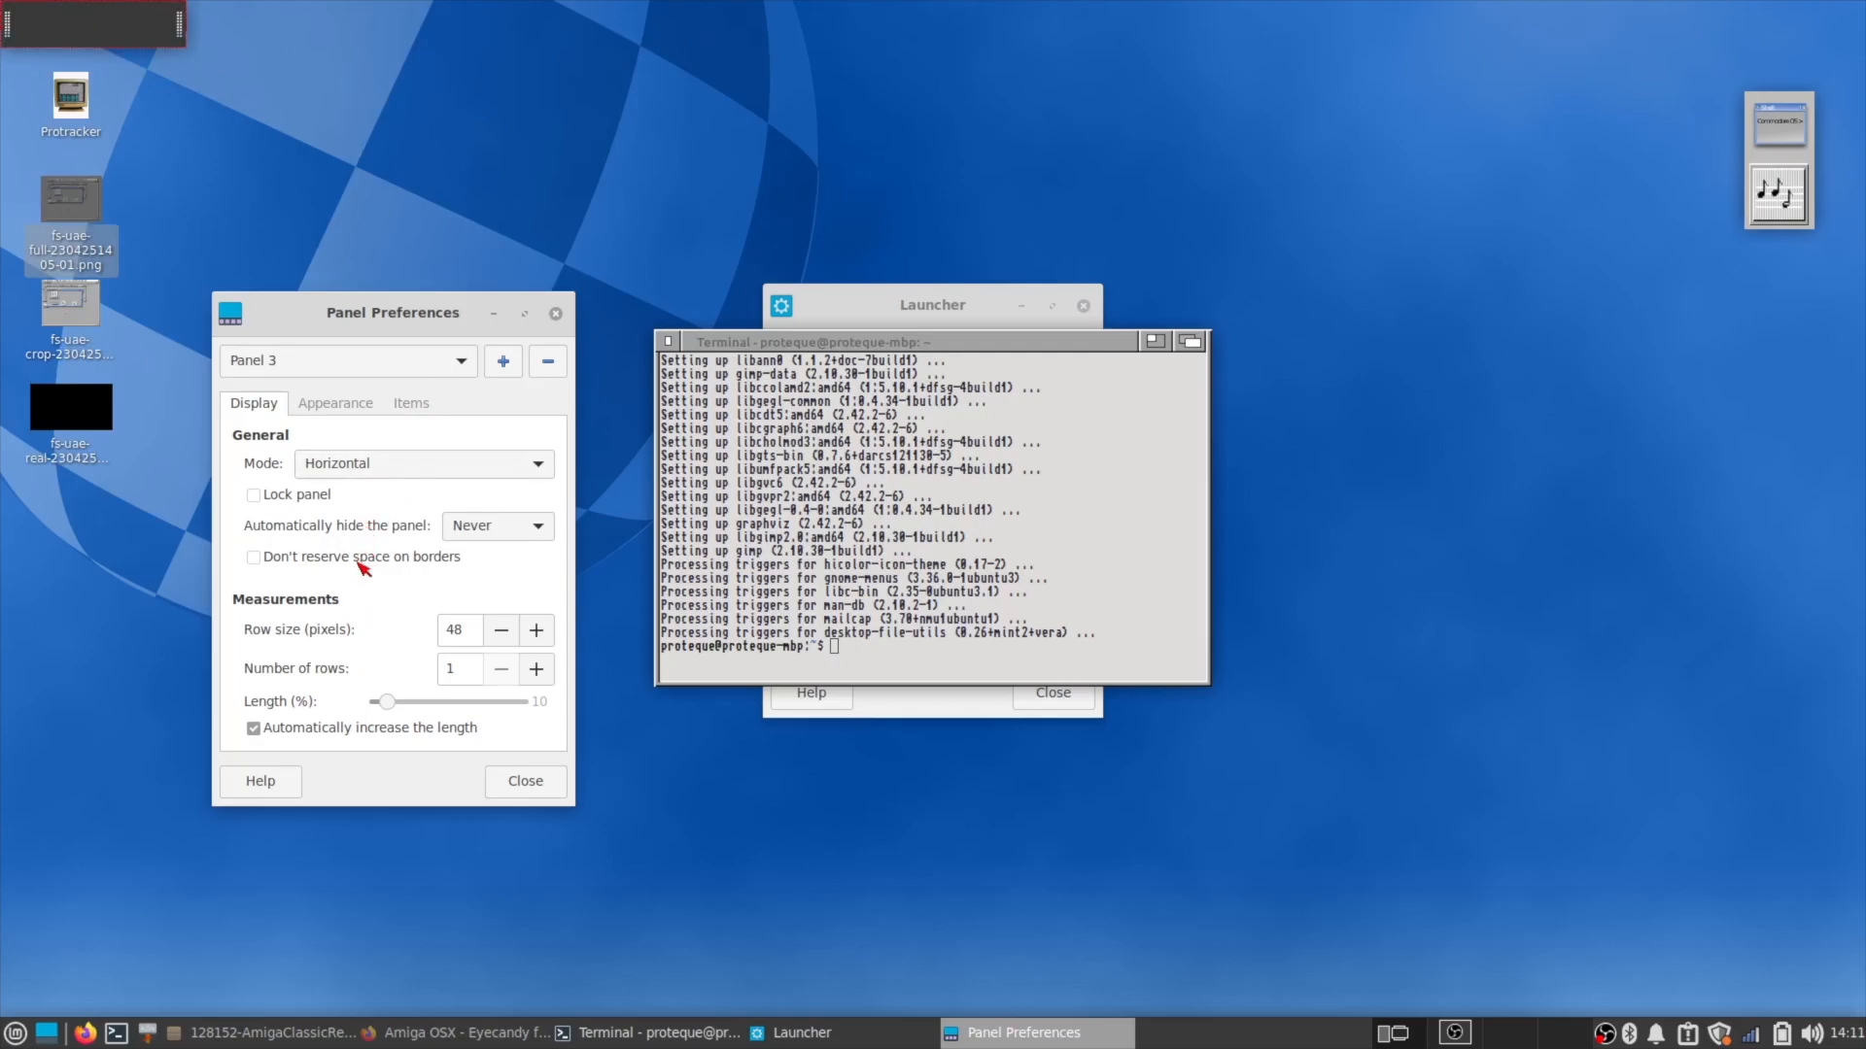
left_click_drag(386, 703, 561, 700)
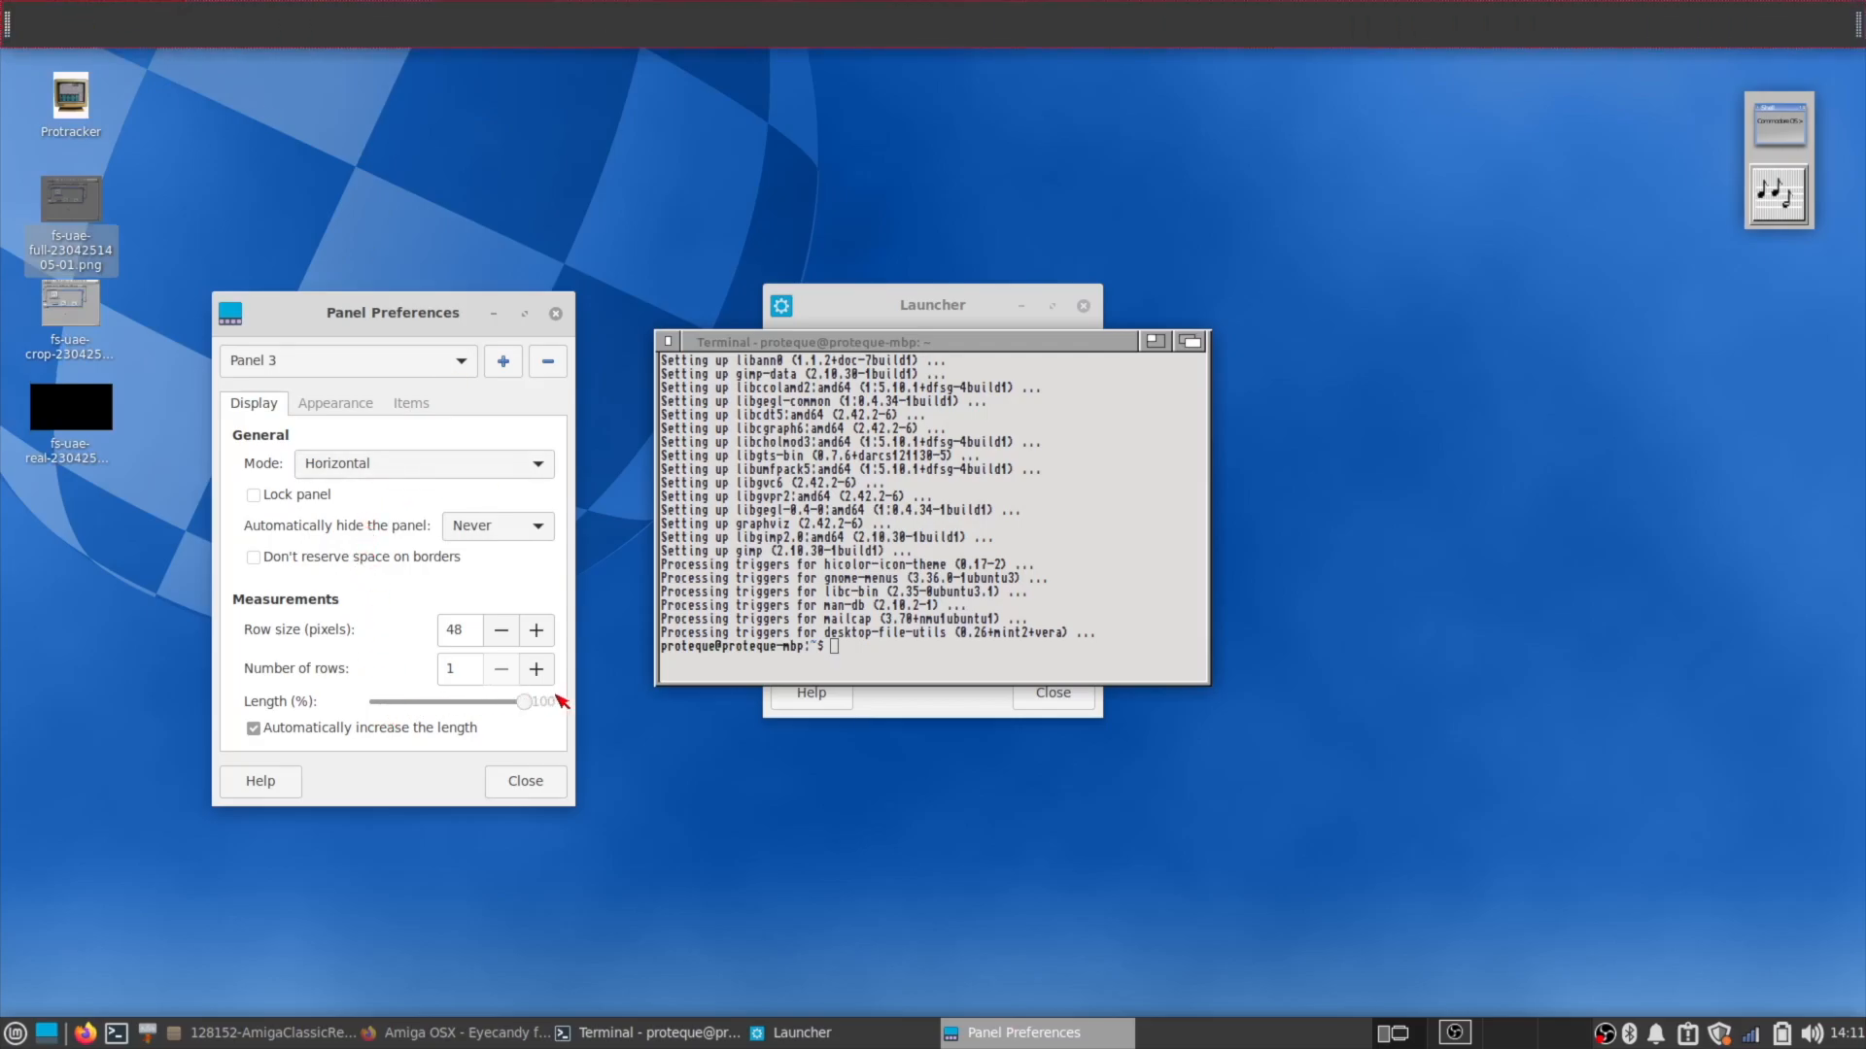
left_click(502, 633)
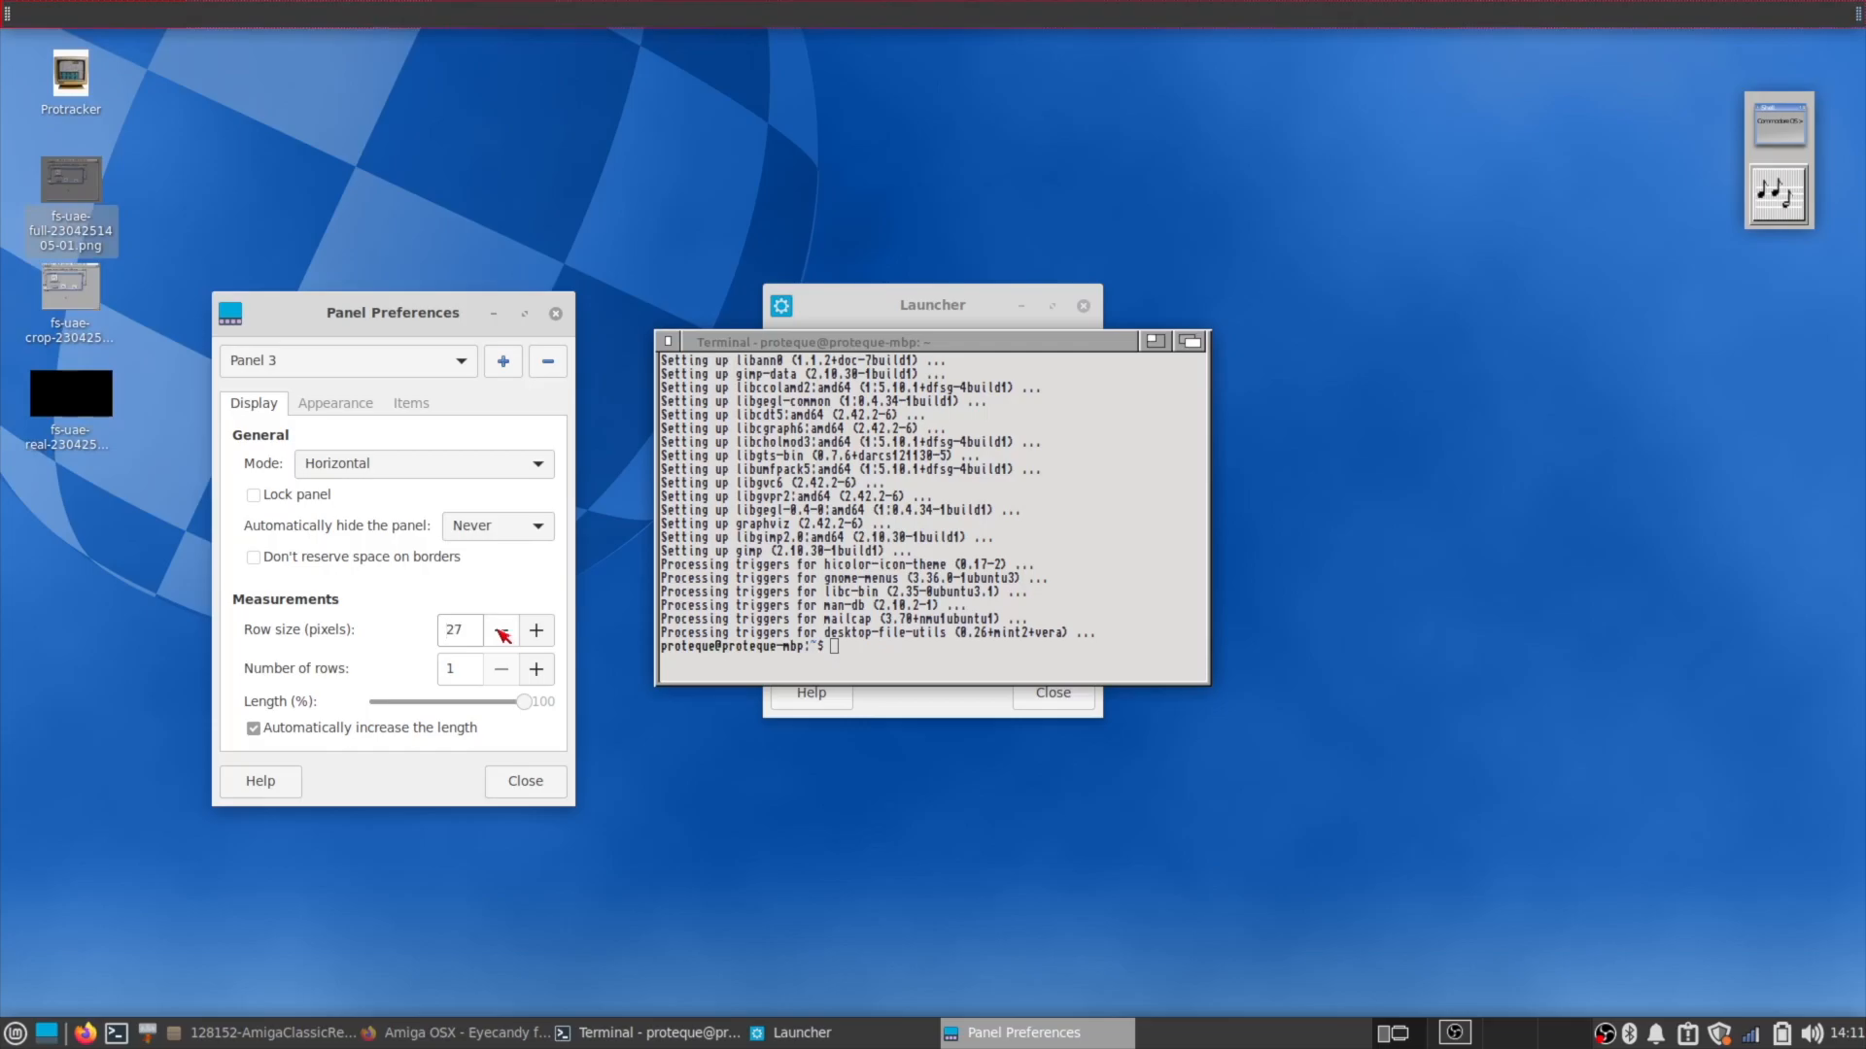
Give Panel 3 a solid color background in medium-light grey.
left_click(348, 403)
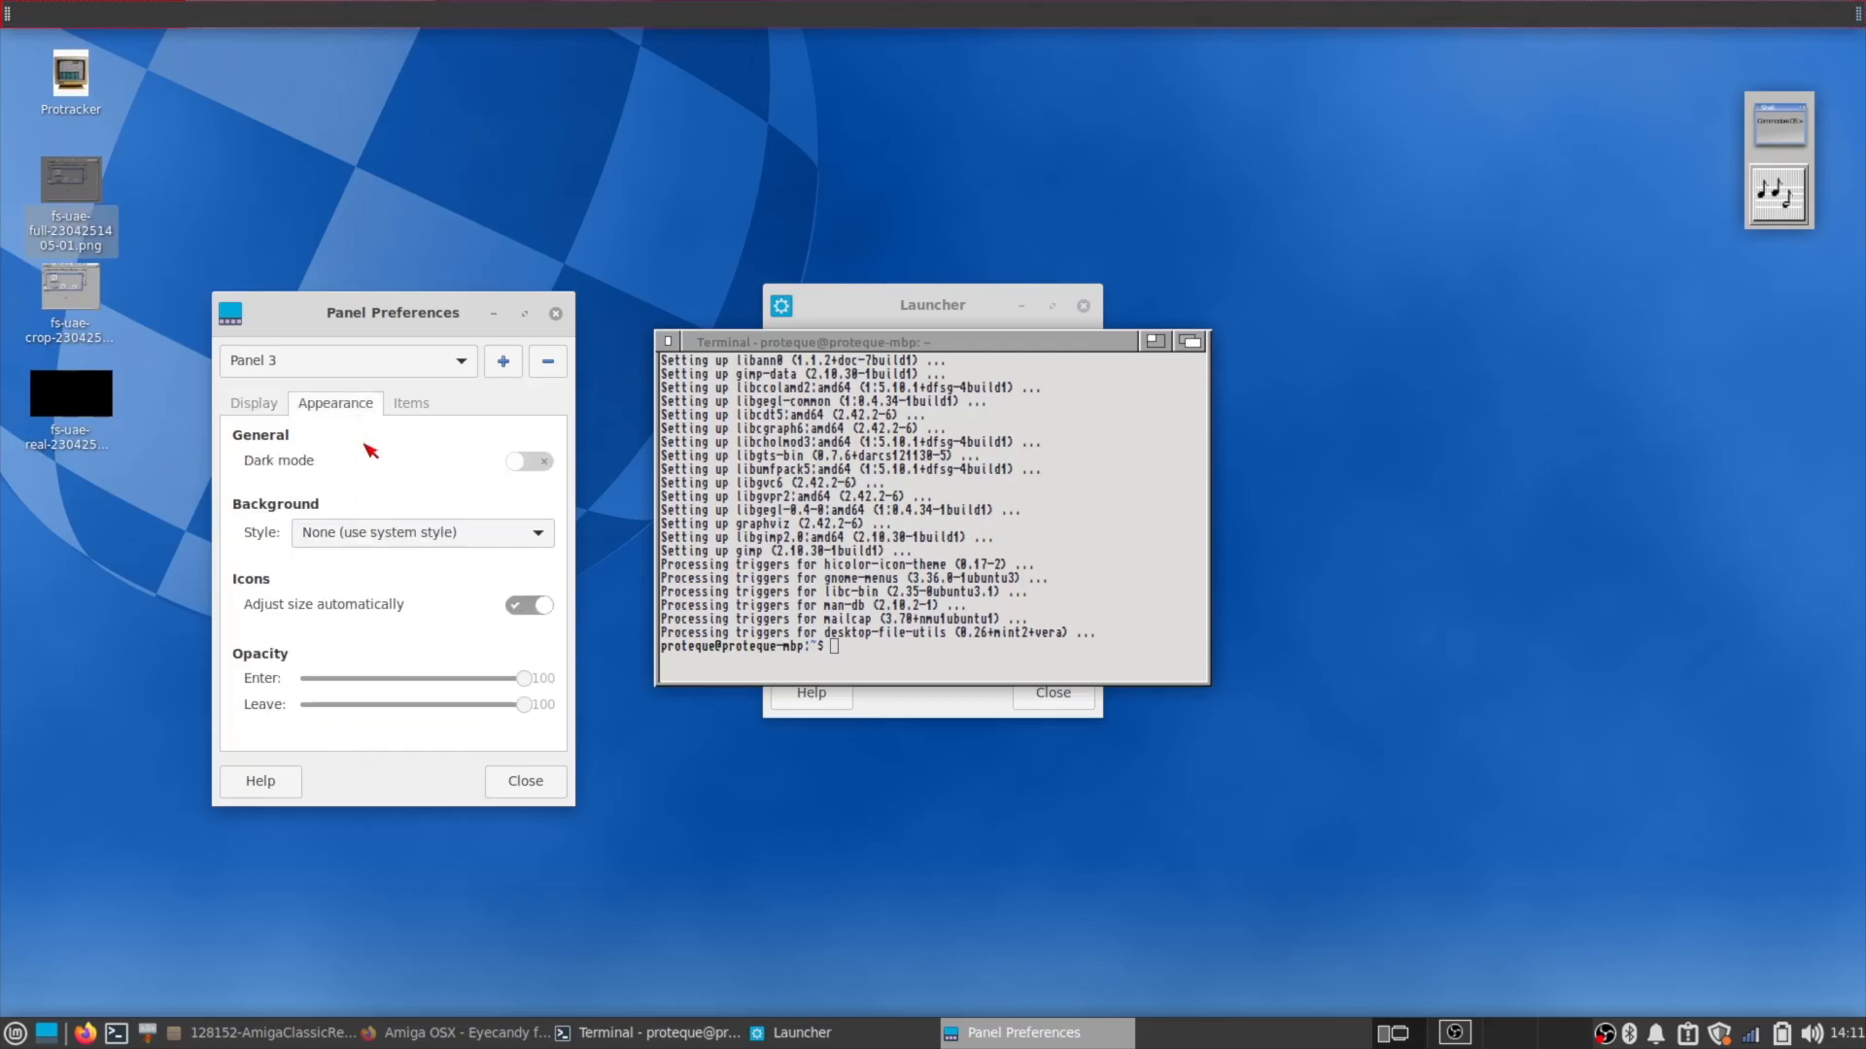
left_click(456, 534)
left_click(432, 564)
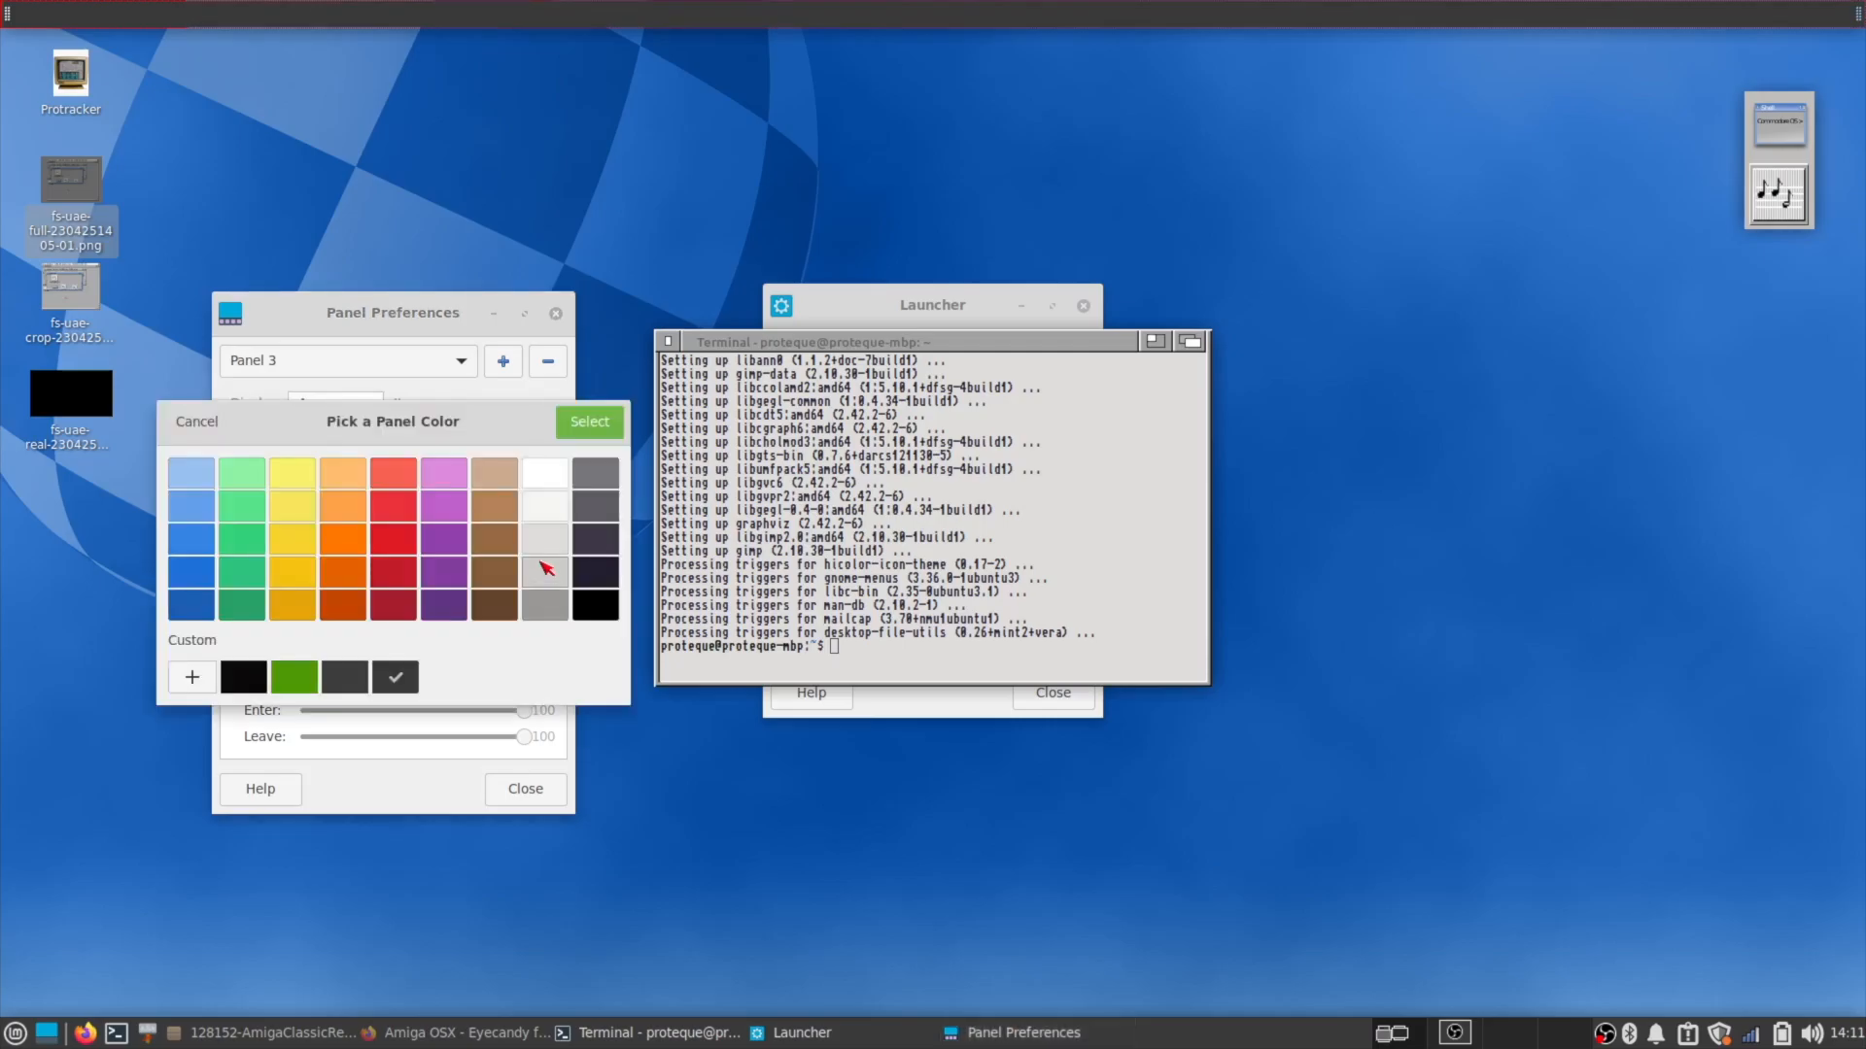
left_click(546, 595)
left_click(589, 420)
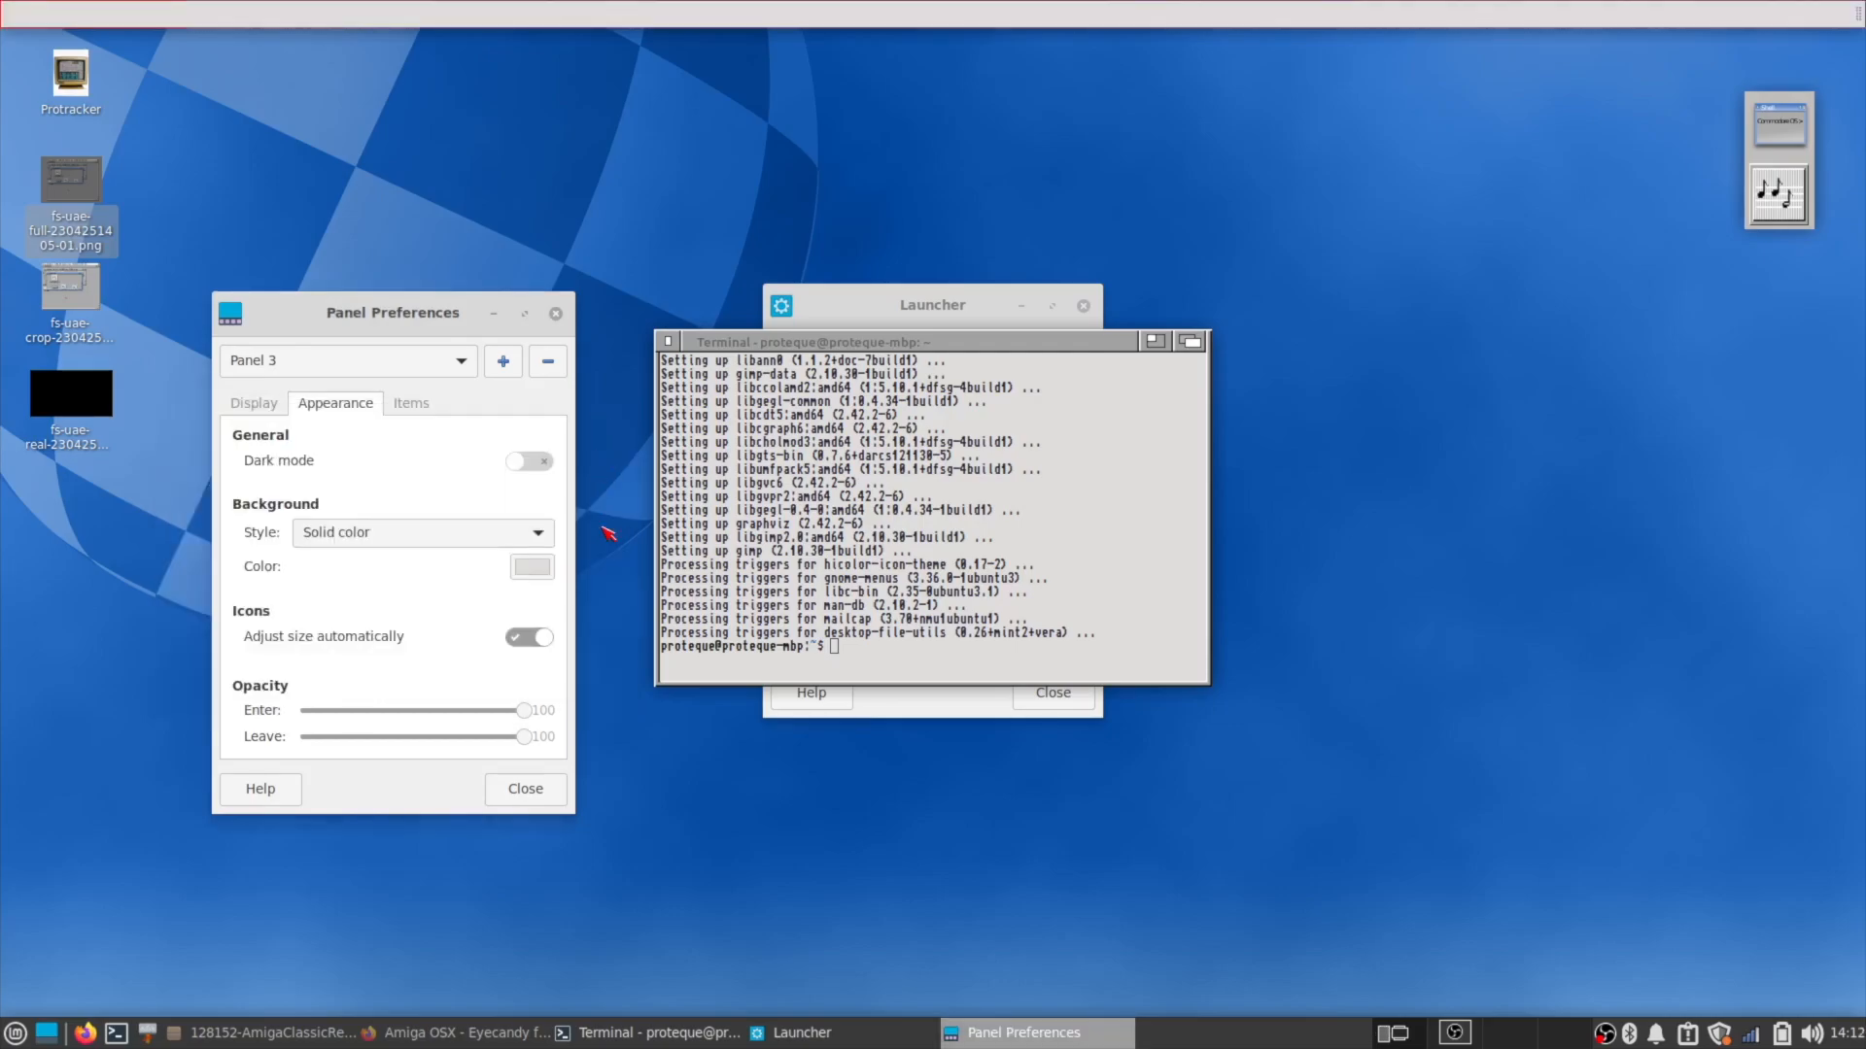
left_click(531, 567)
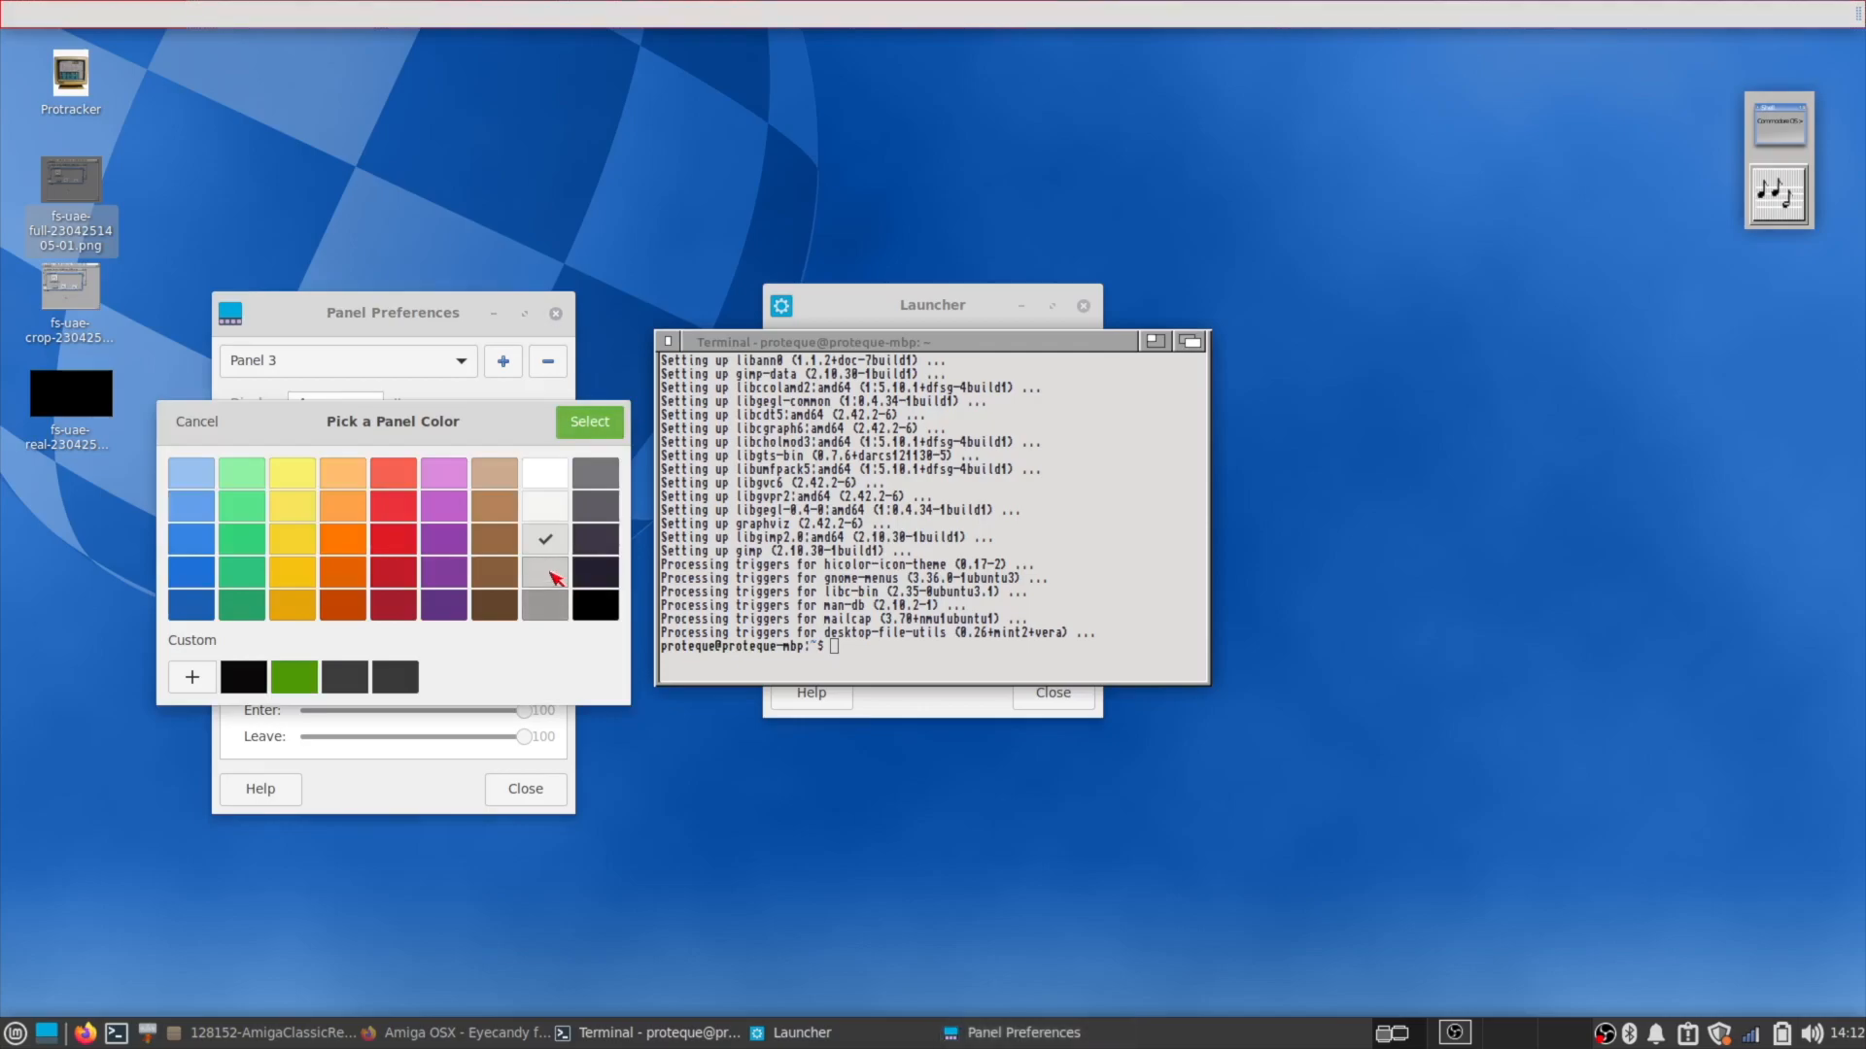
left_click(601, 410)
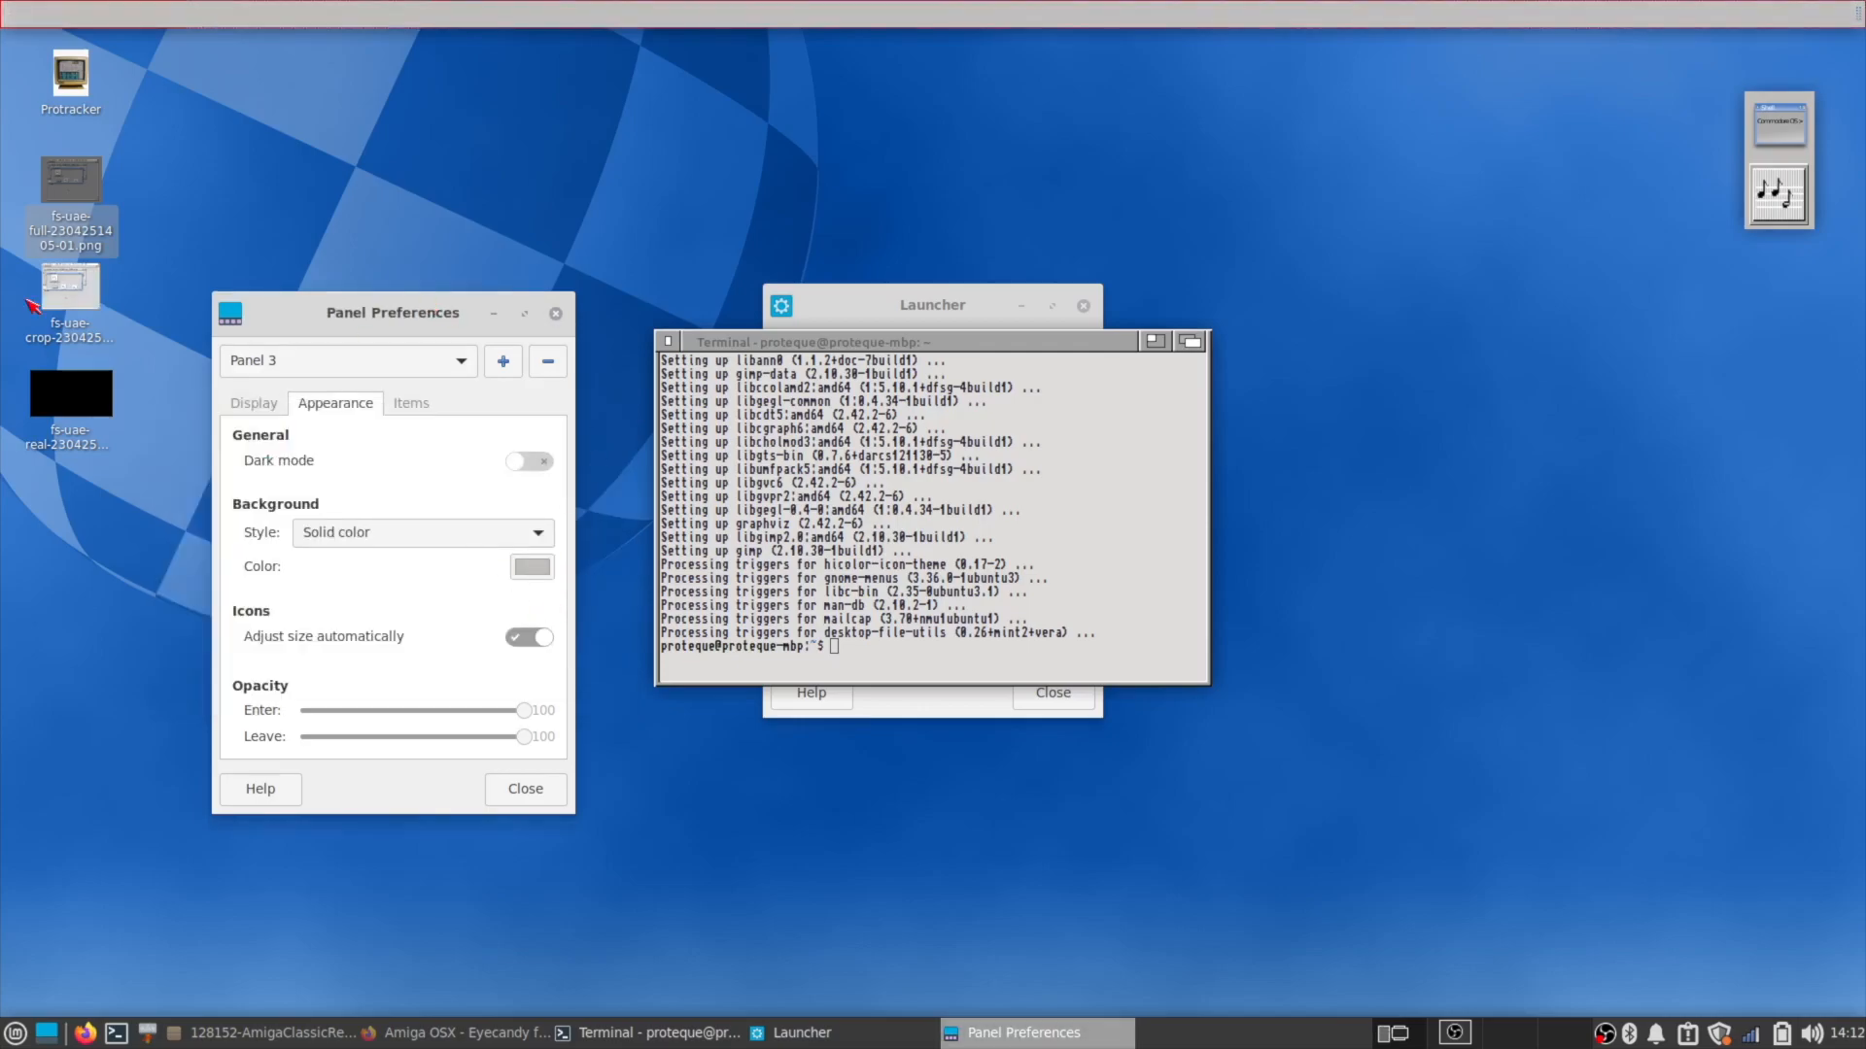
Add the Applications Menu item to Panel 3 and remove its duplicate copy.
right_click(70, 7)
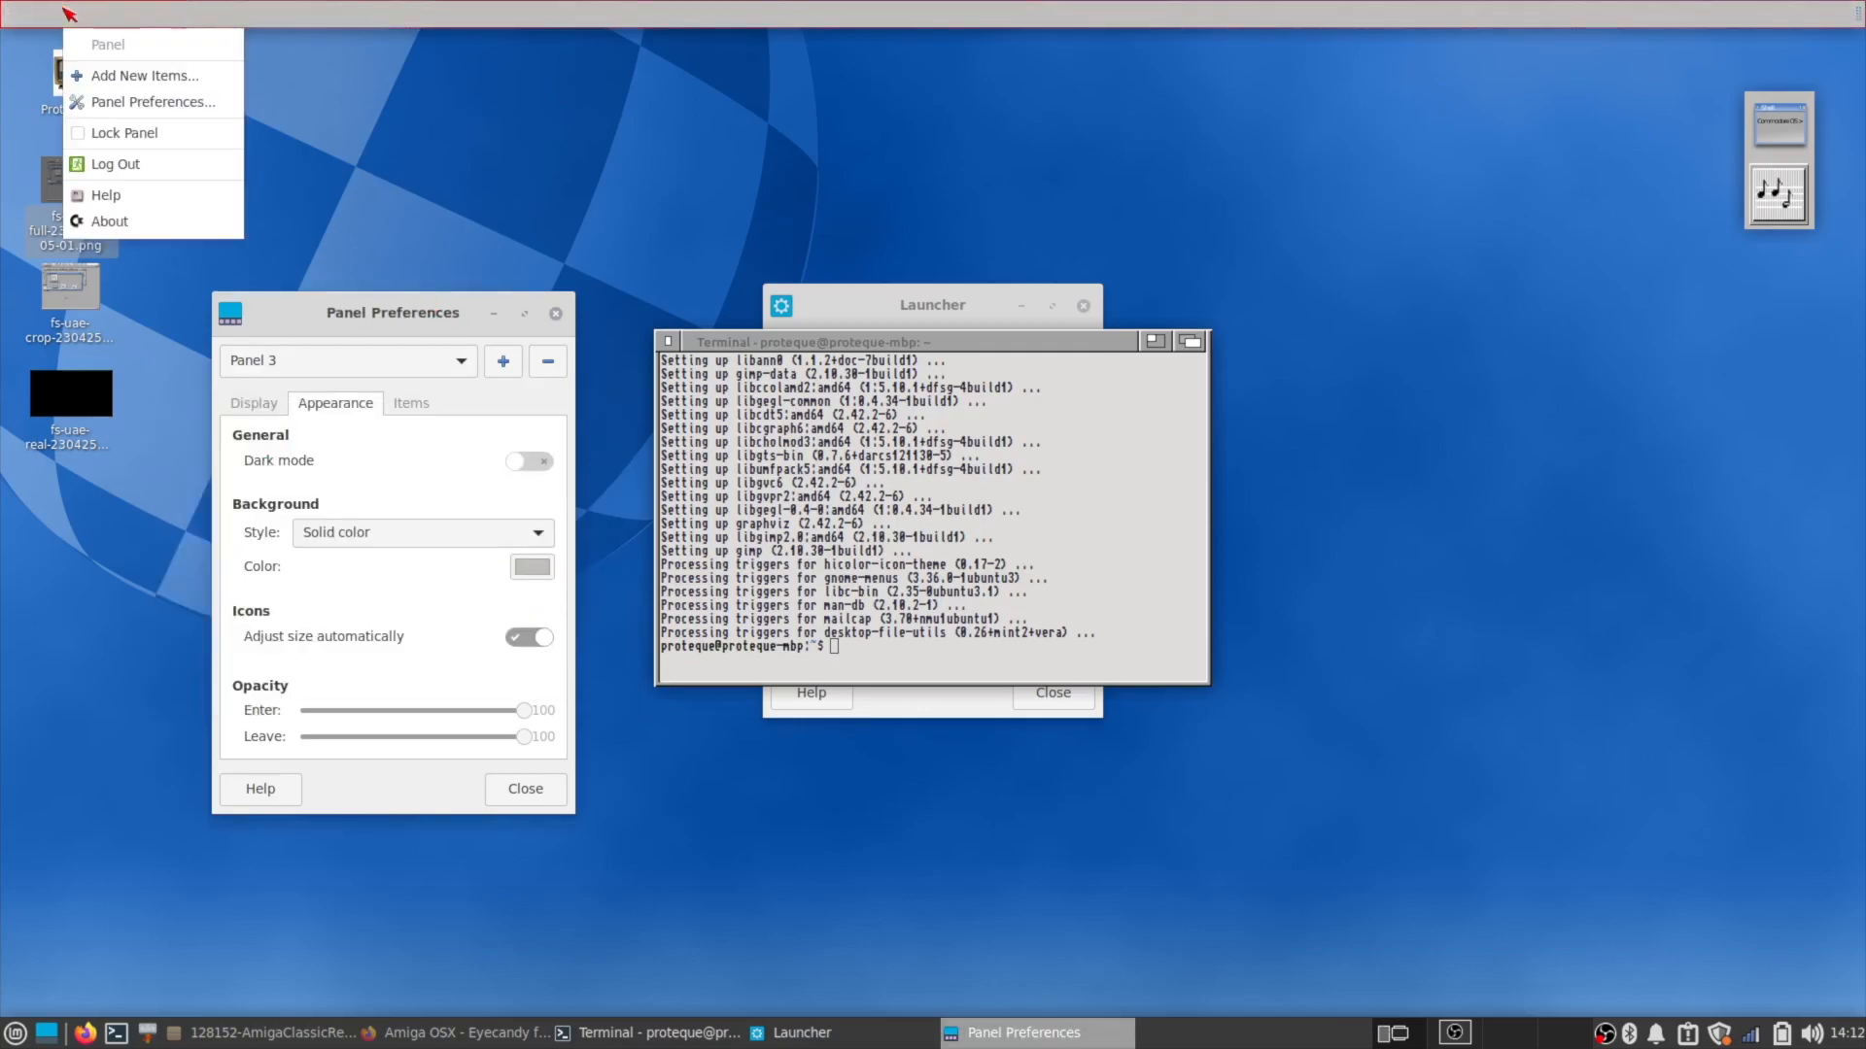
left_click(103, 73)
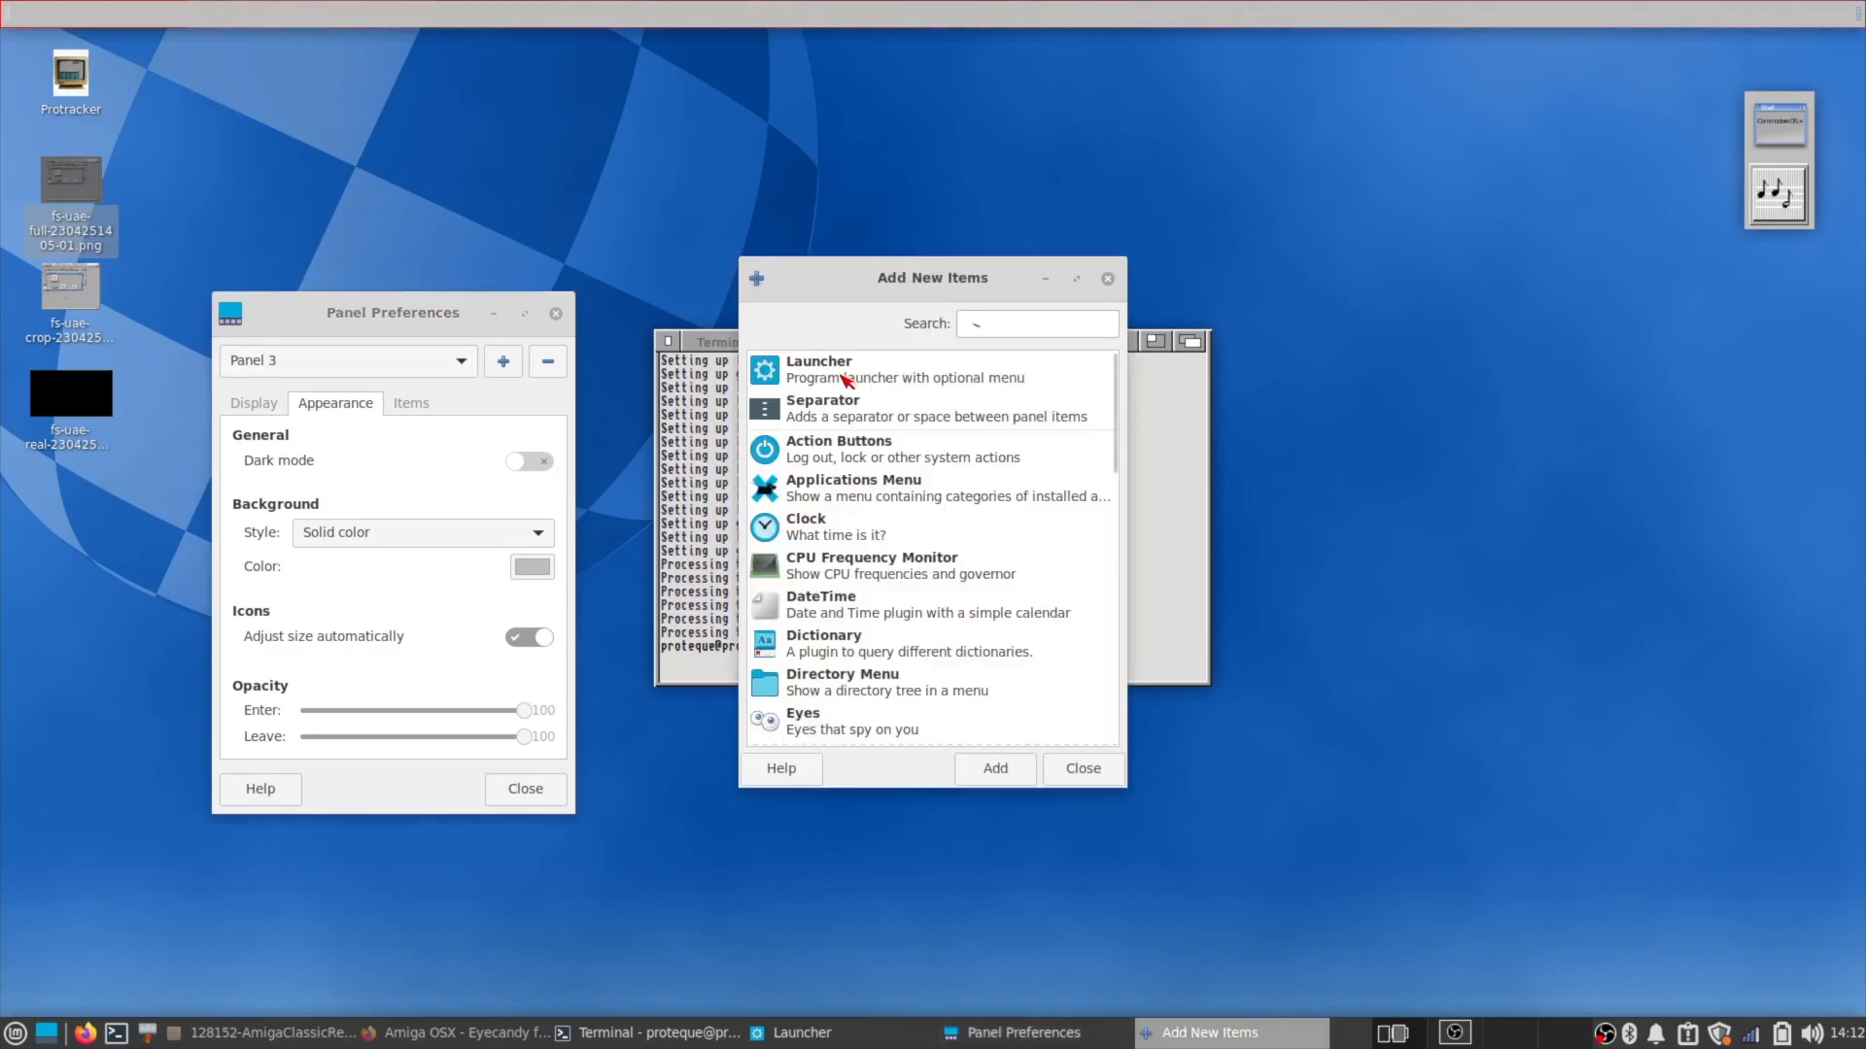
type("men")
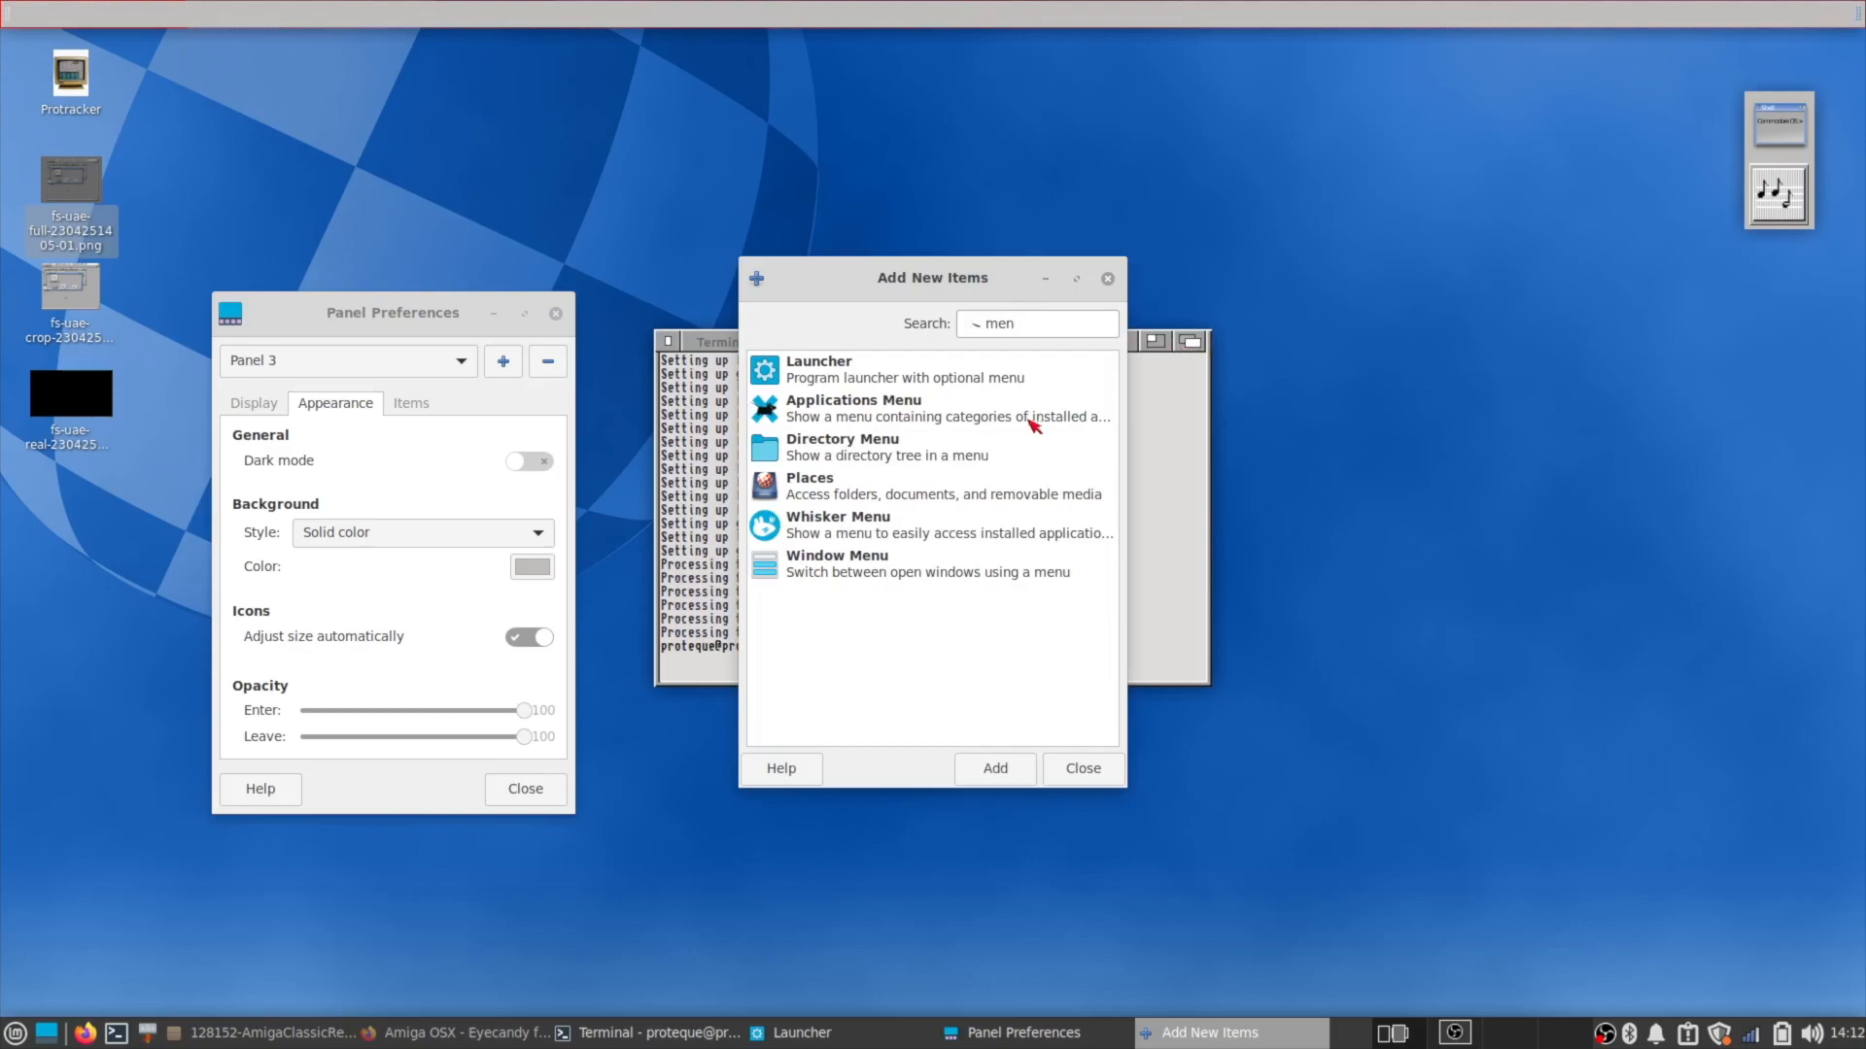
double_click(852, 413)
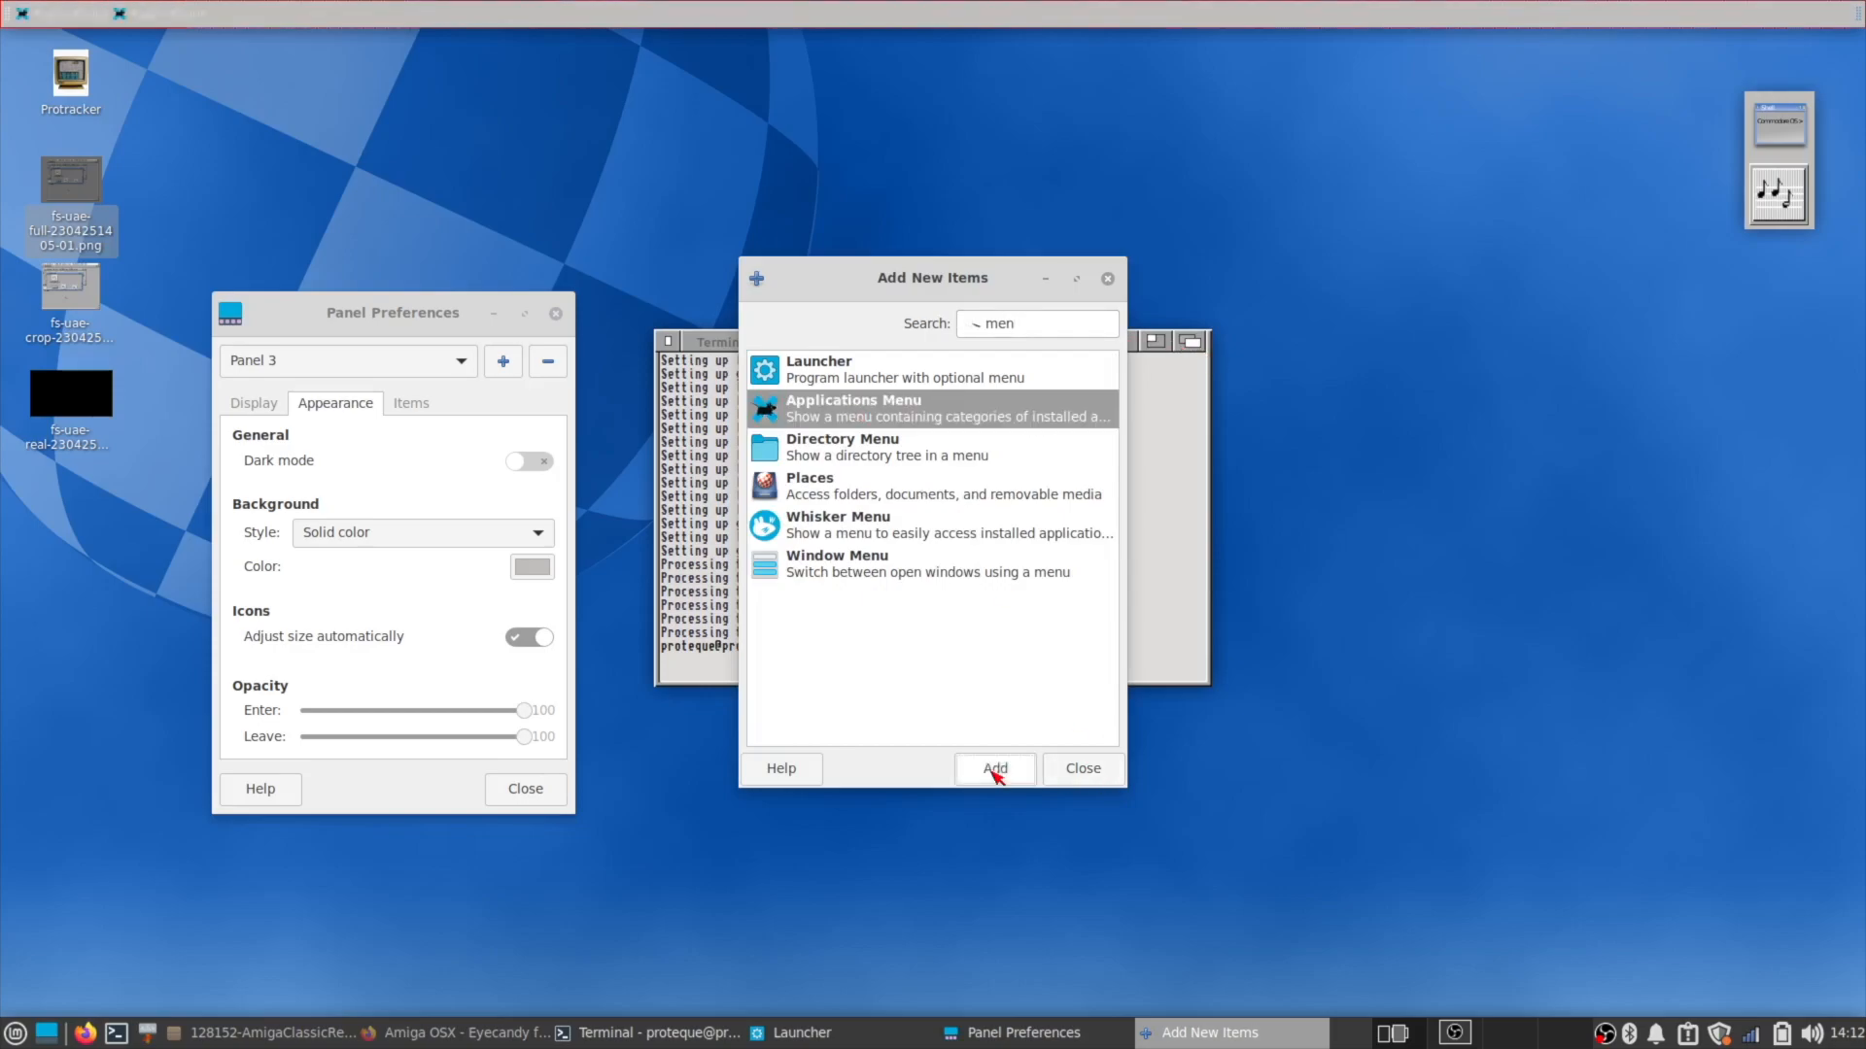
right_click(145, 14)
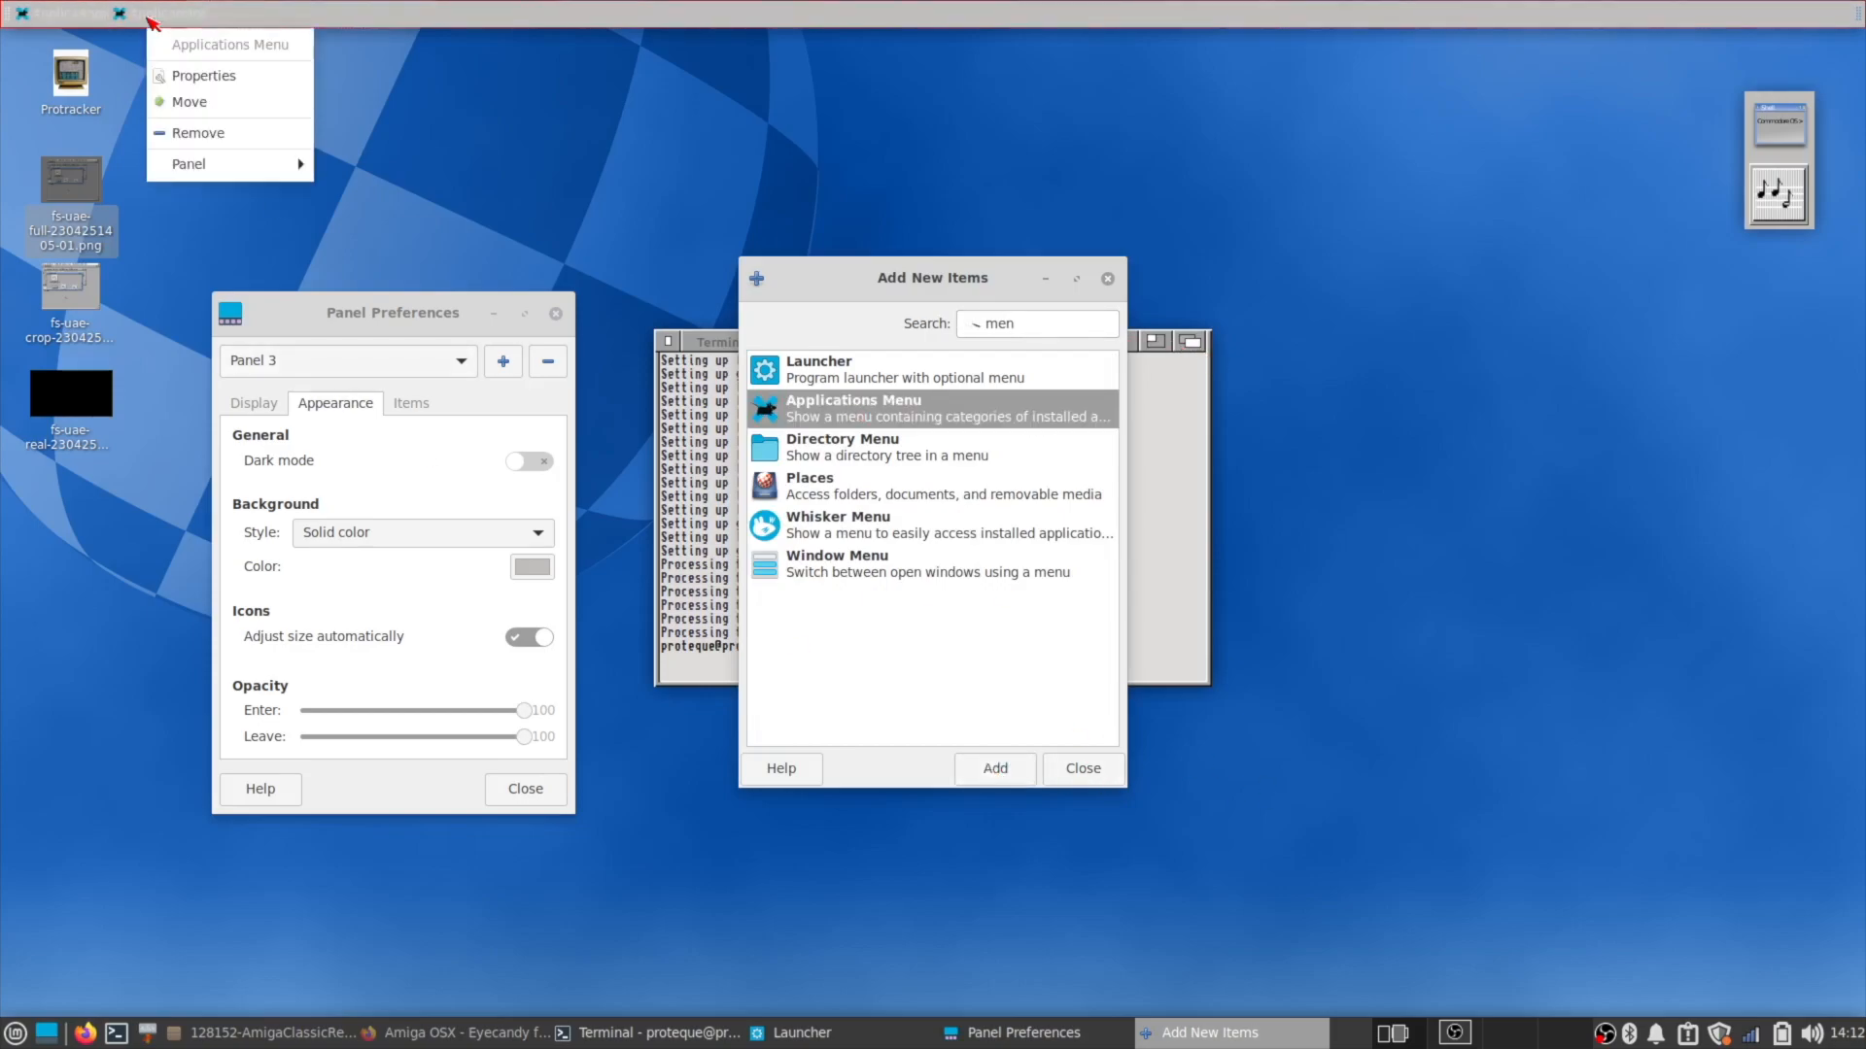
left_click(199, 133)
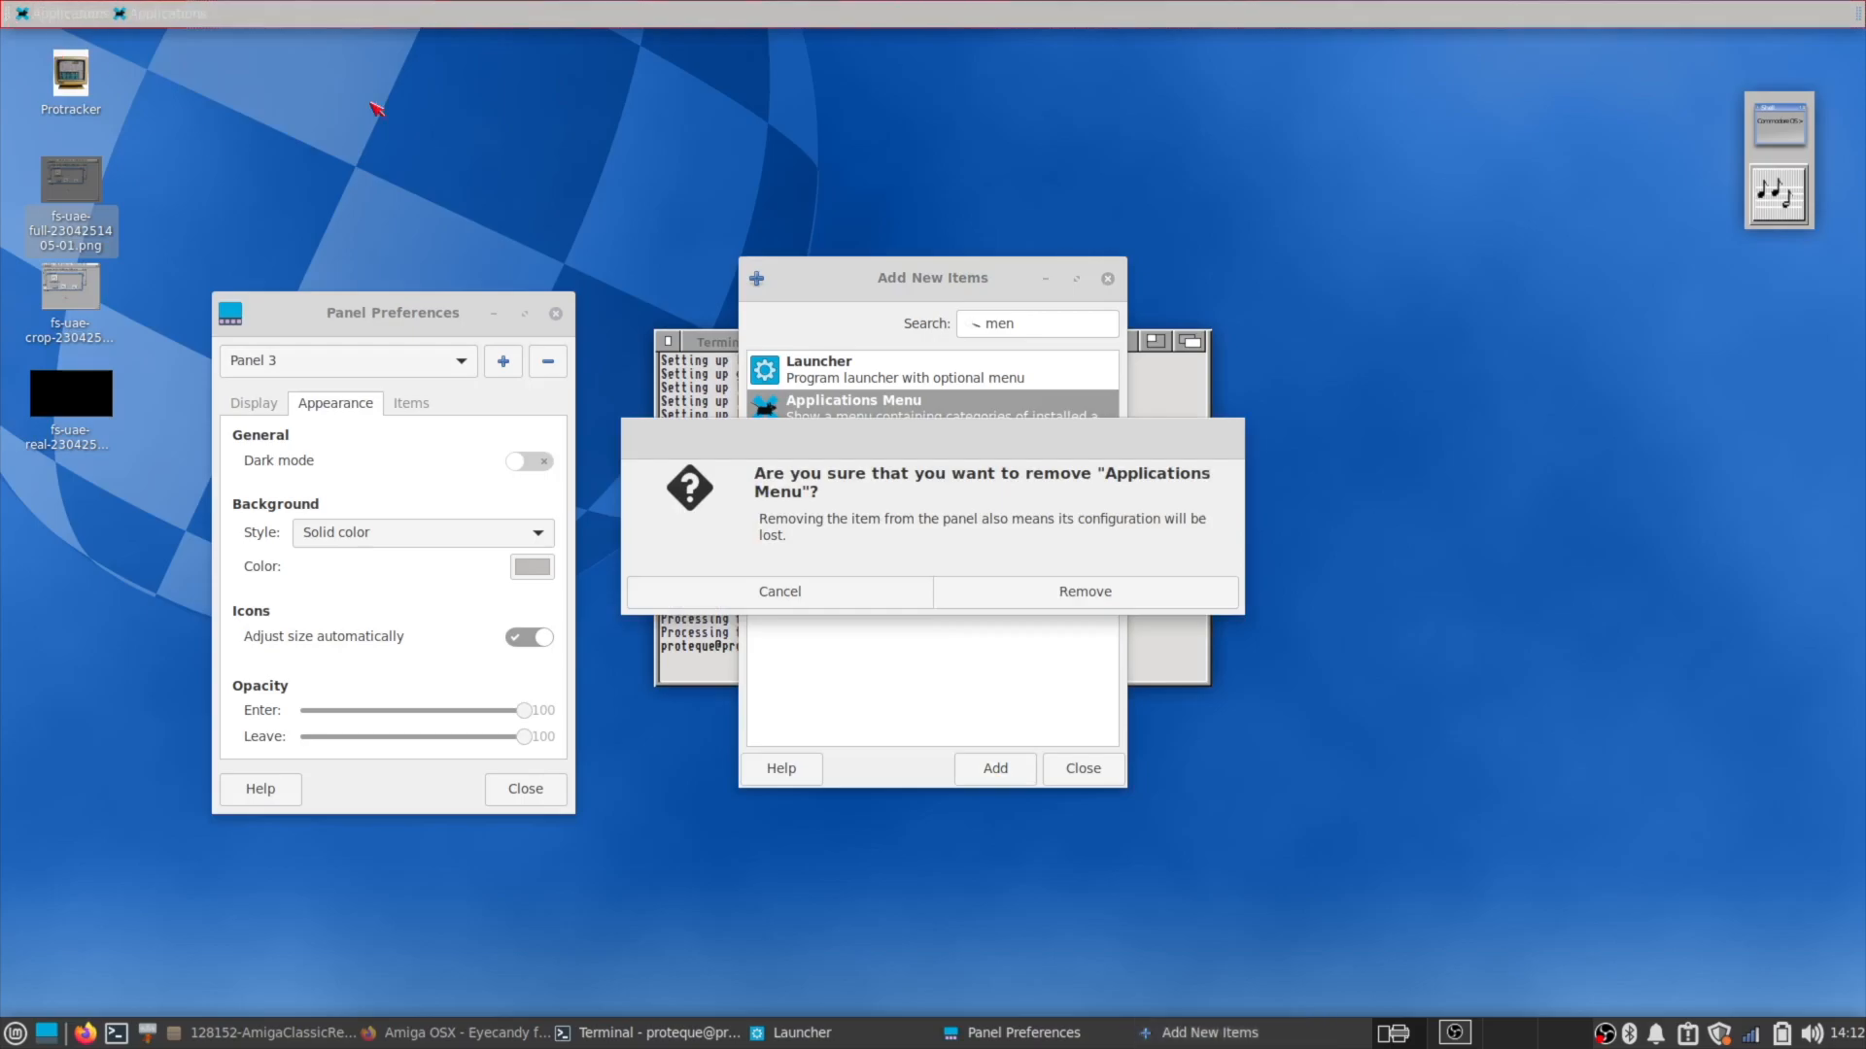
left_click(1081, 592)
Set the Applications Menu's button title to "Amiga Workbench 1,852,398 graphics mem 123,298,712 other mem".
right_click(78, 11)
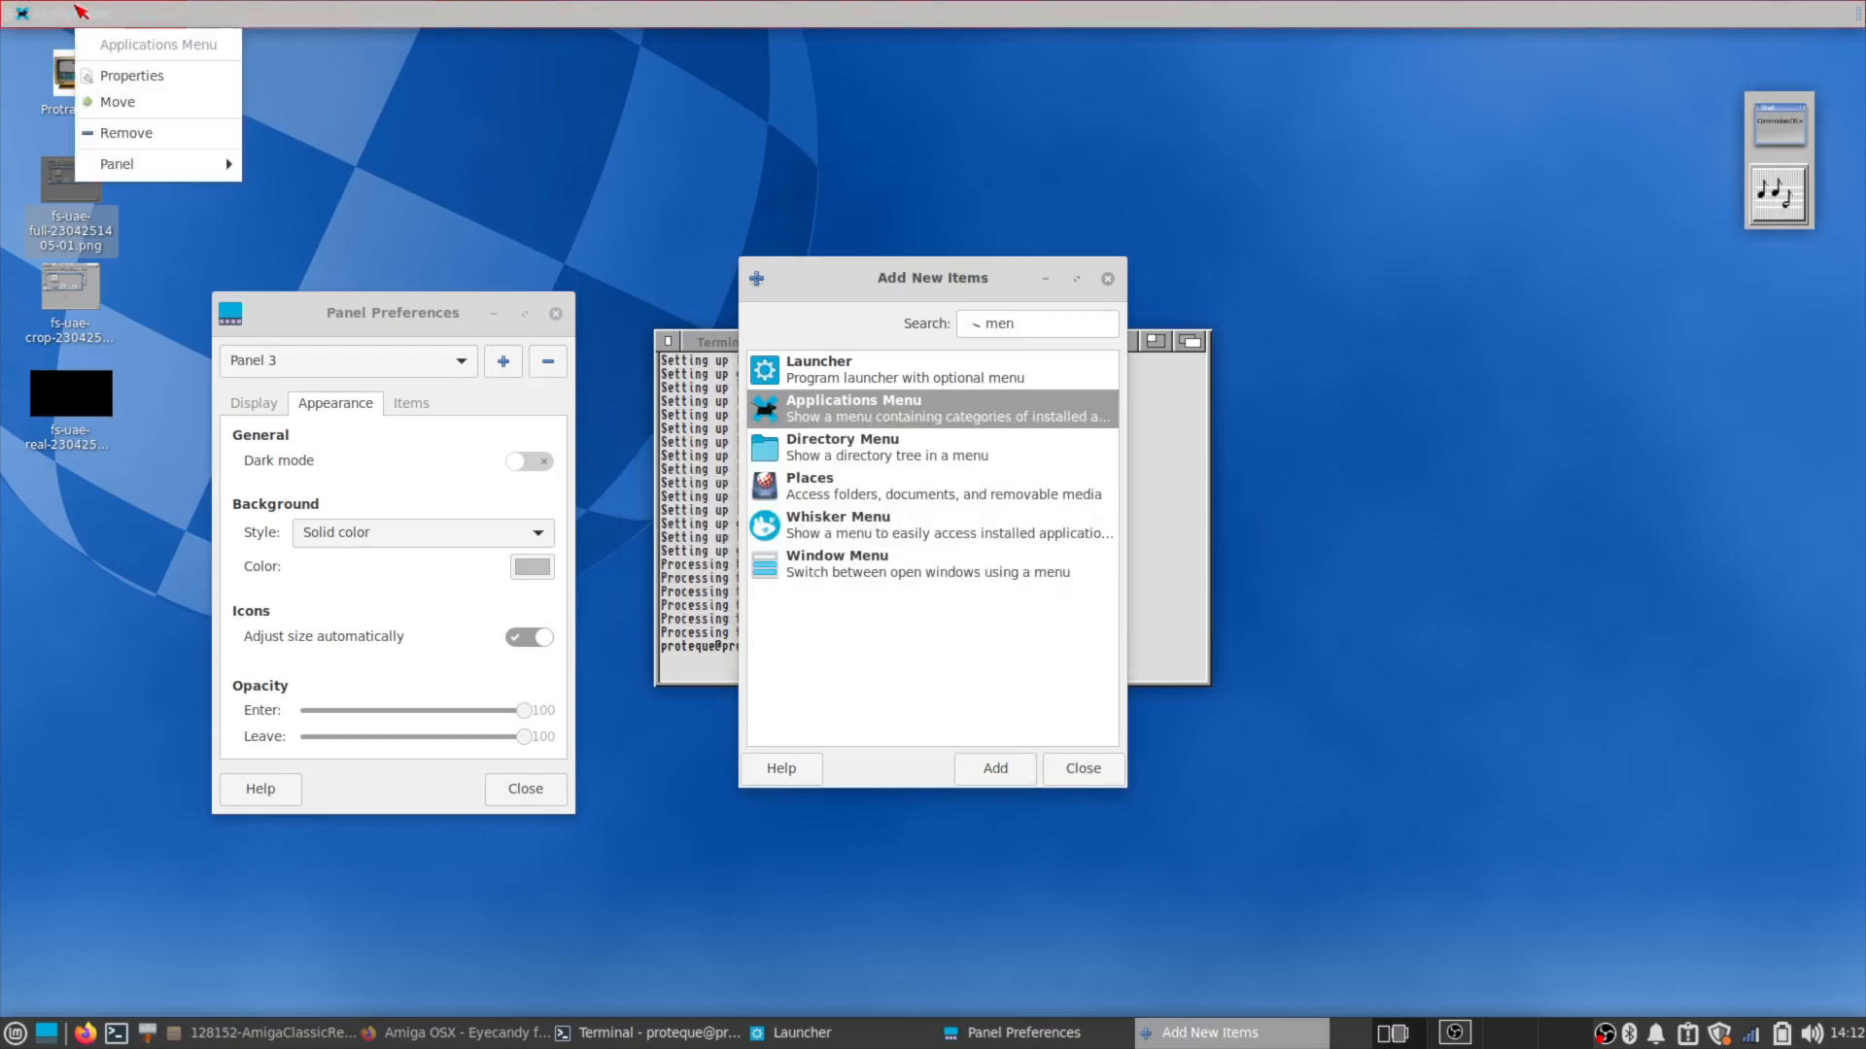
left_click(132, 78)
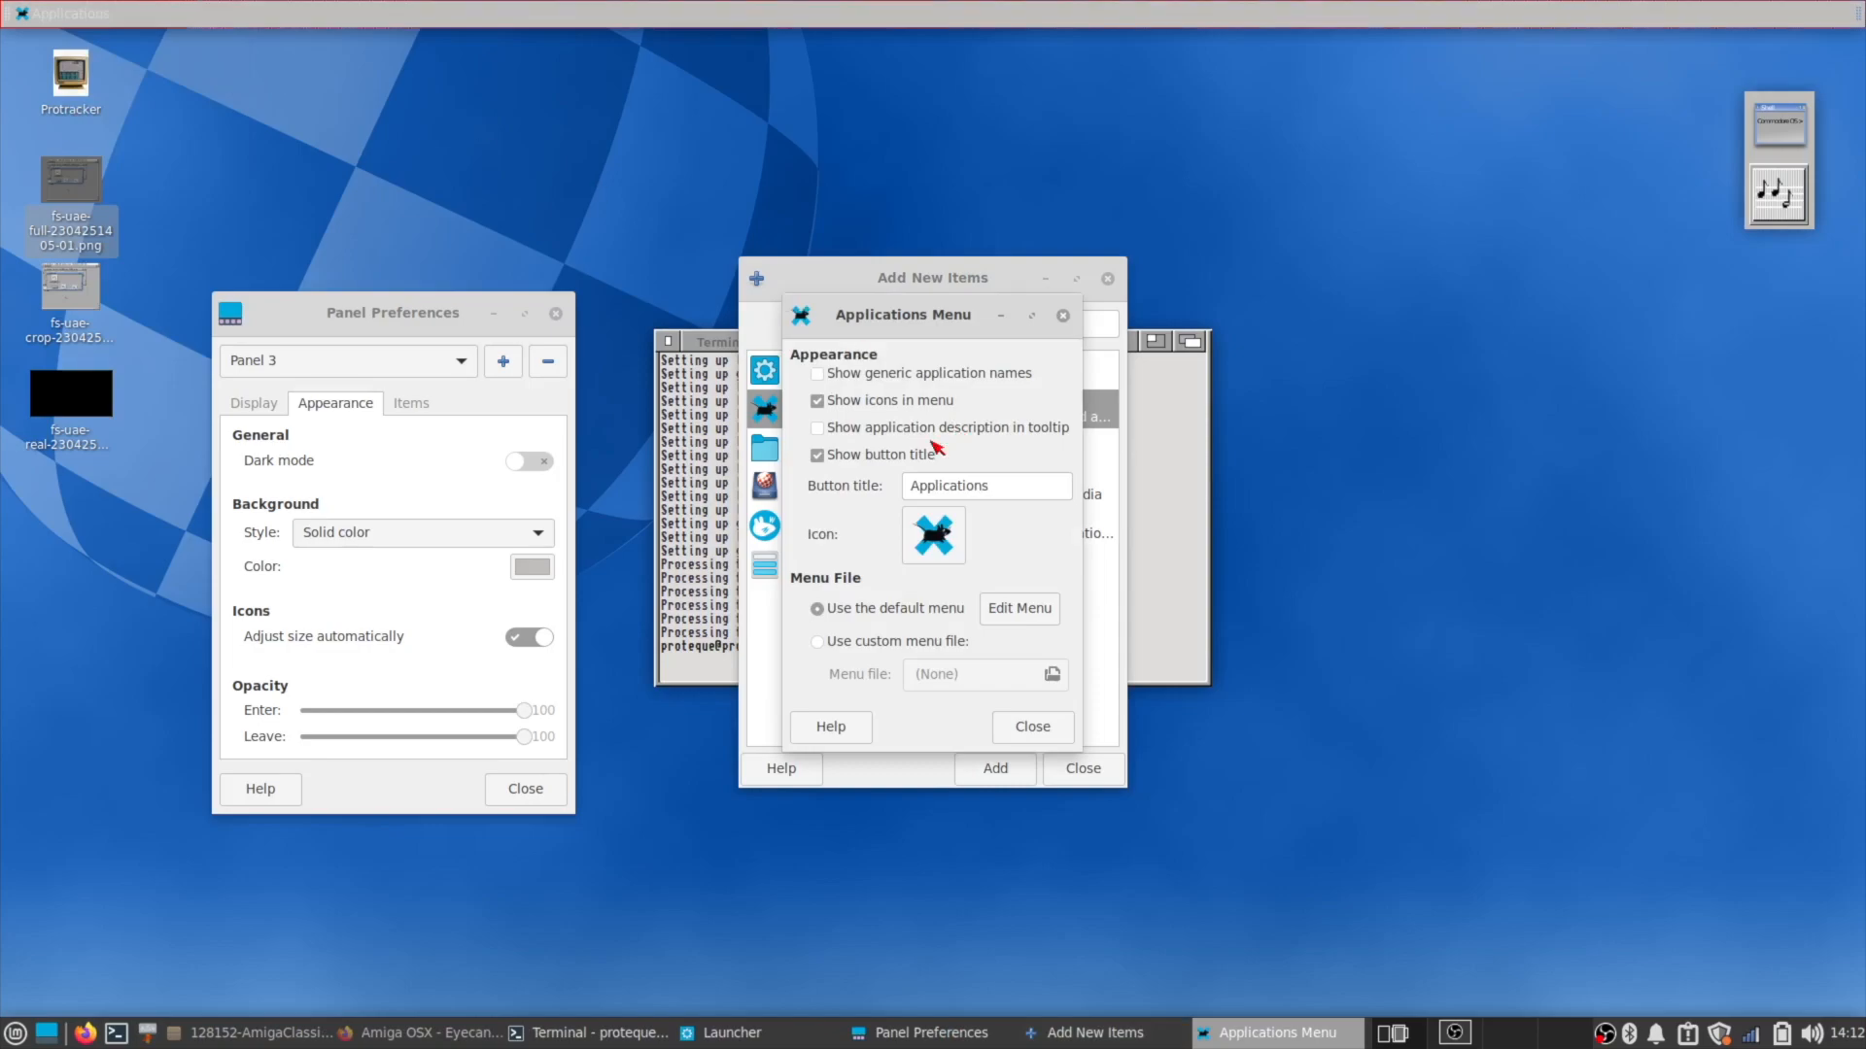
left_click_drag(1025, 486, 891, 484)
type("Amiga Workbench    1,")
type("8")
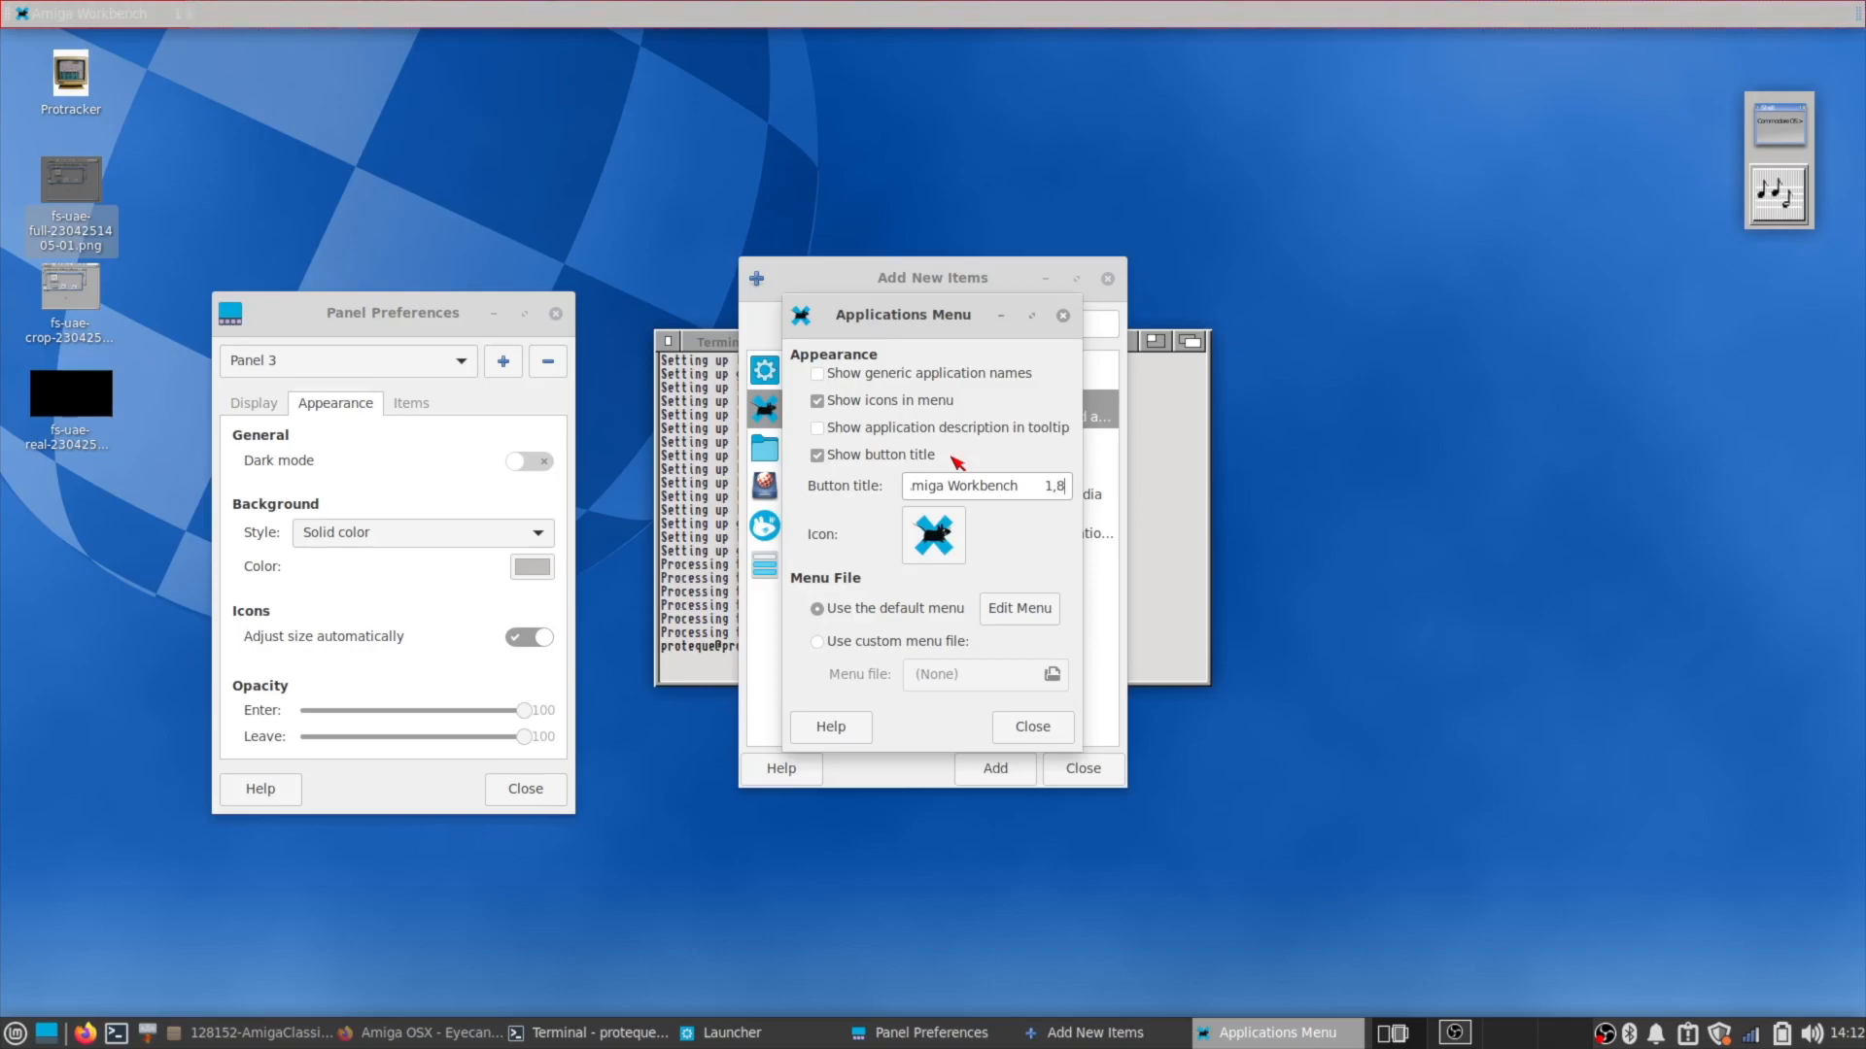
type("5")
type("2,39")
type("8")
type(" graphics m")
type("em 123")
type(",")
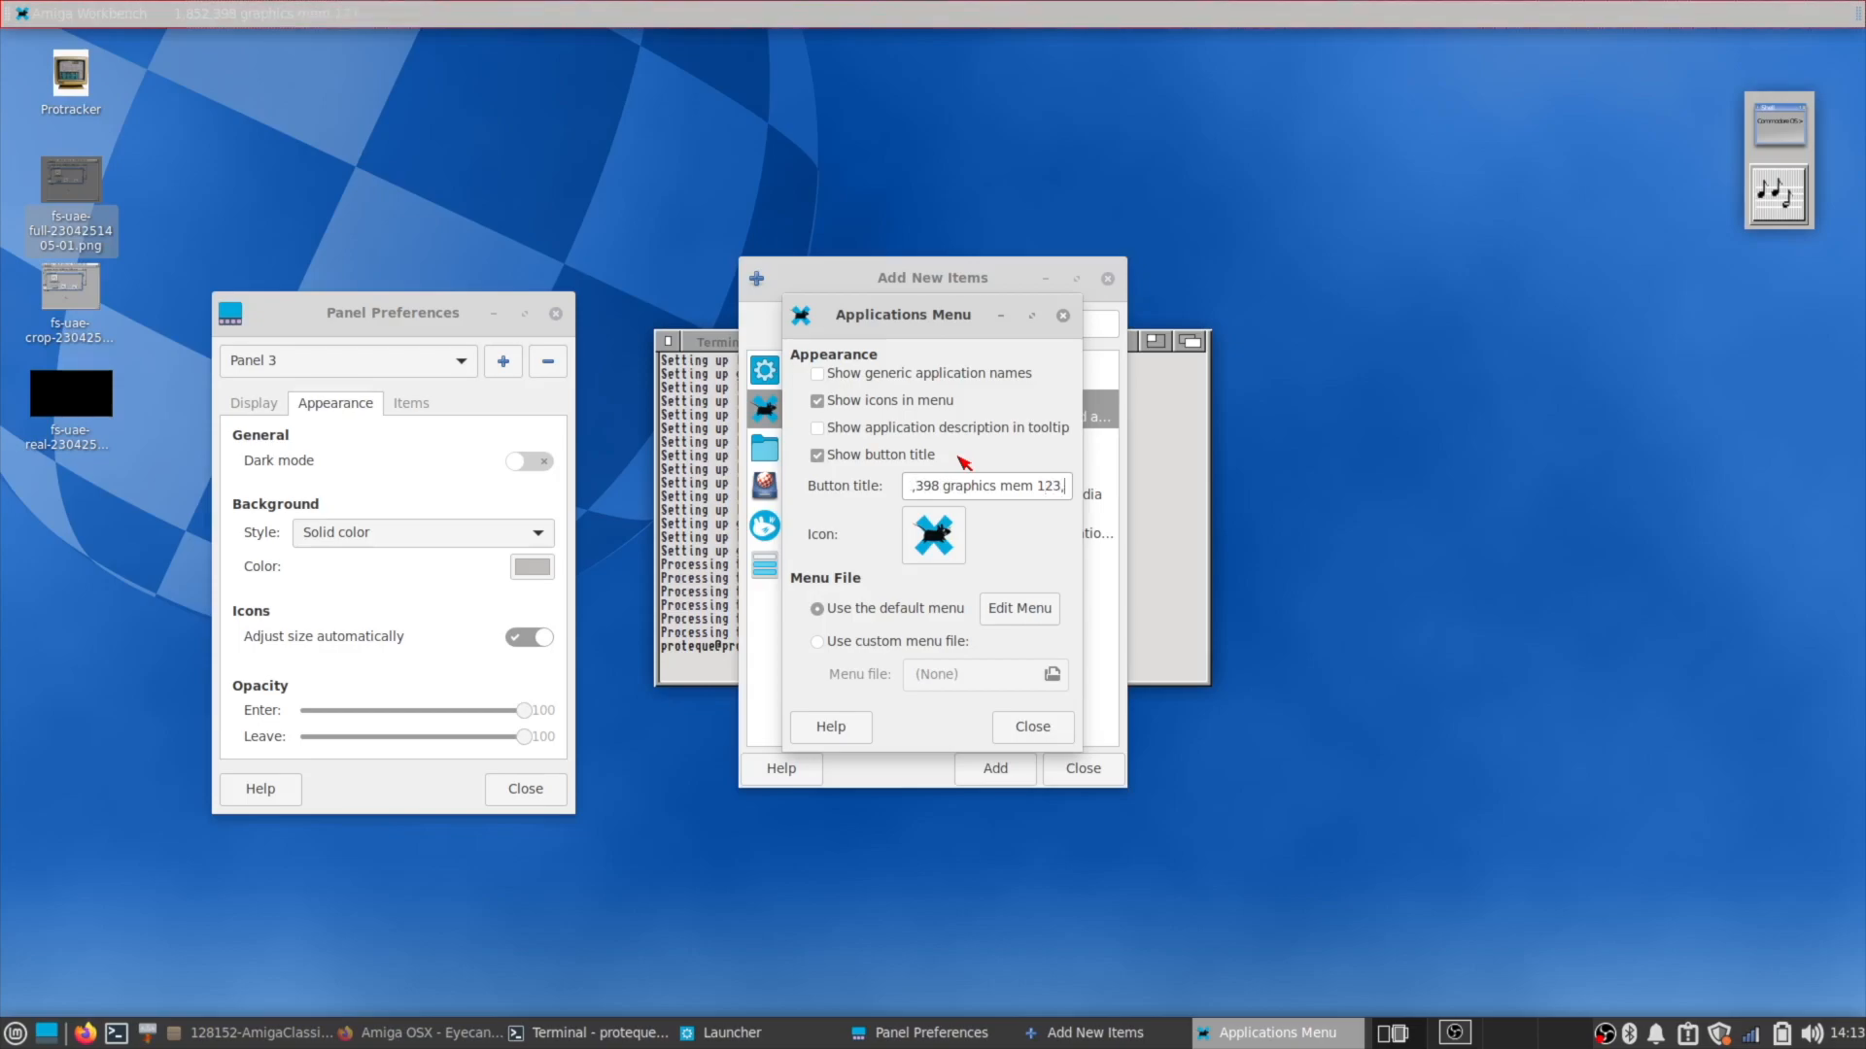
type("298,712 other mem")
Switch the Applications Menu's icon selection to Image Files and open the Tweak's Amiga Icons Alpha folder in Pictures.
left_click(935, 536)
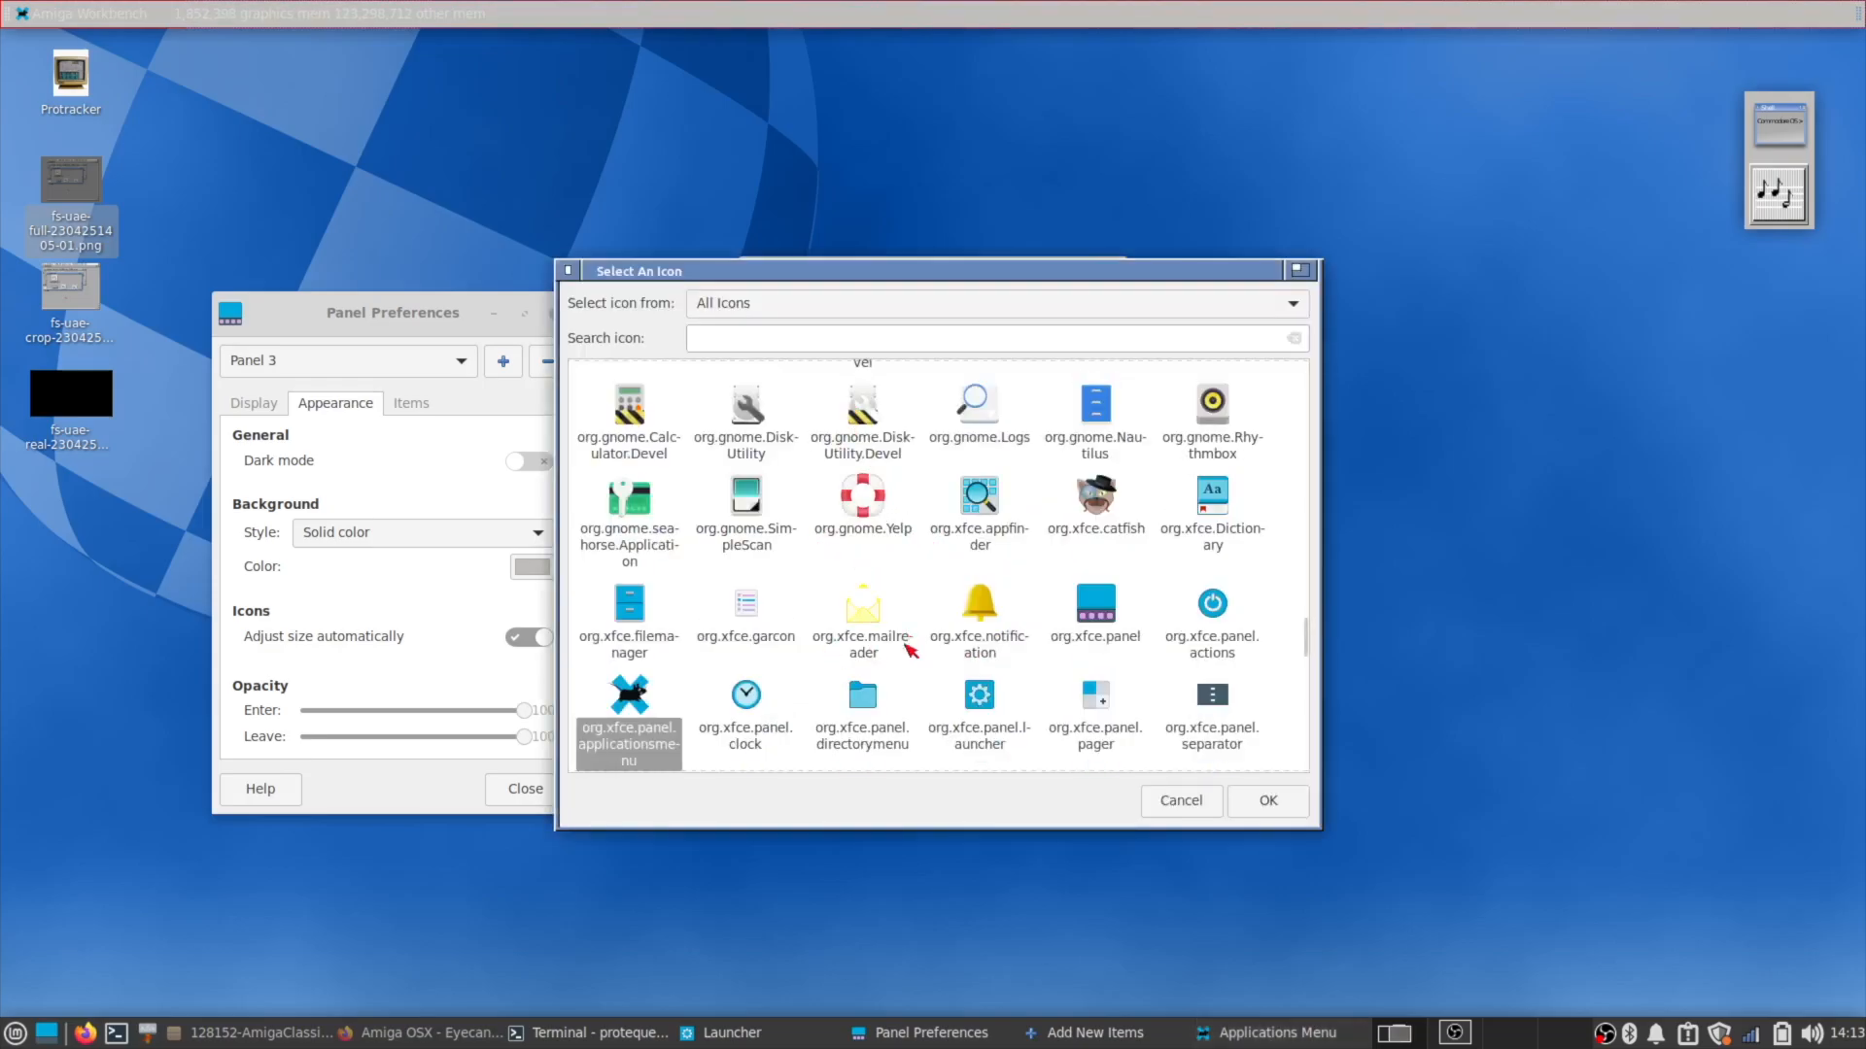
left_click(900, 310)
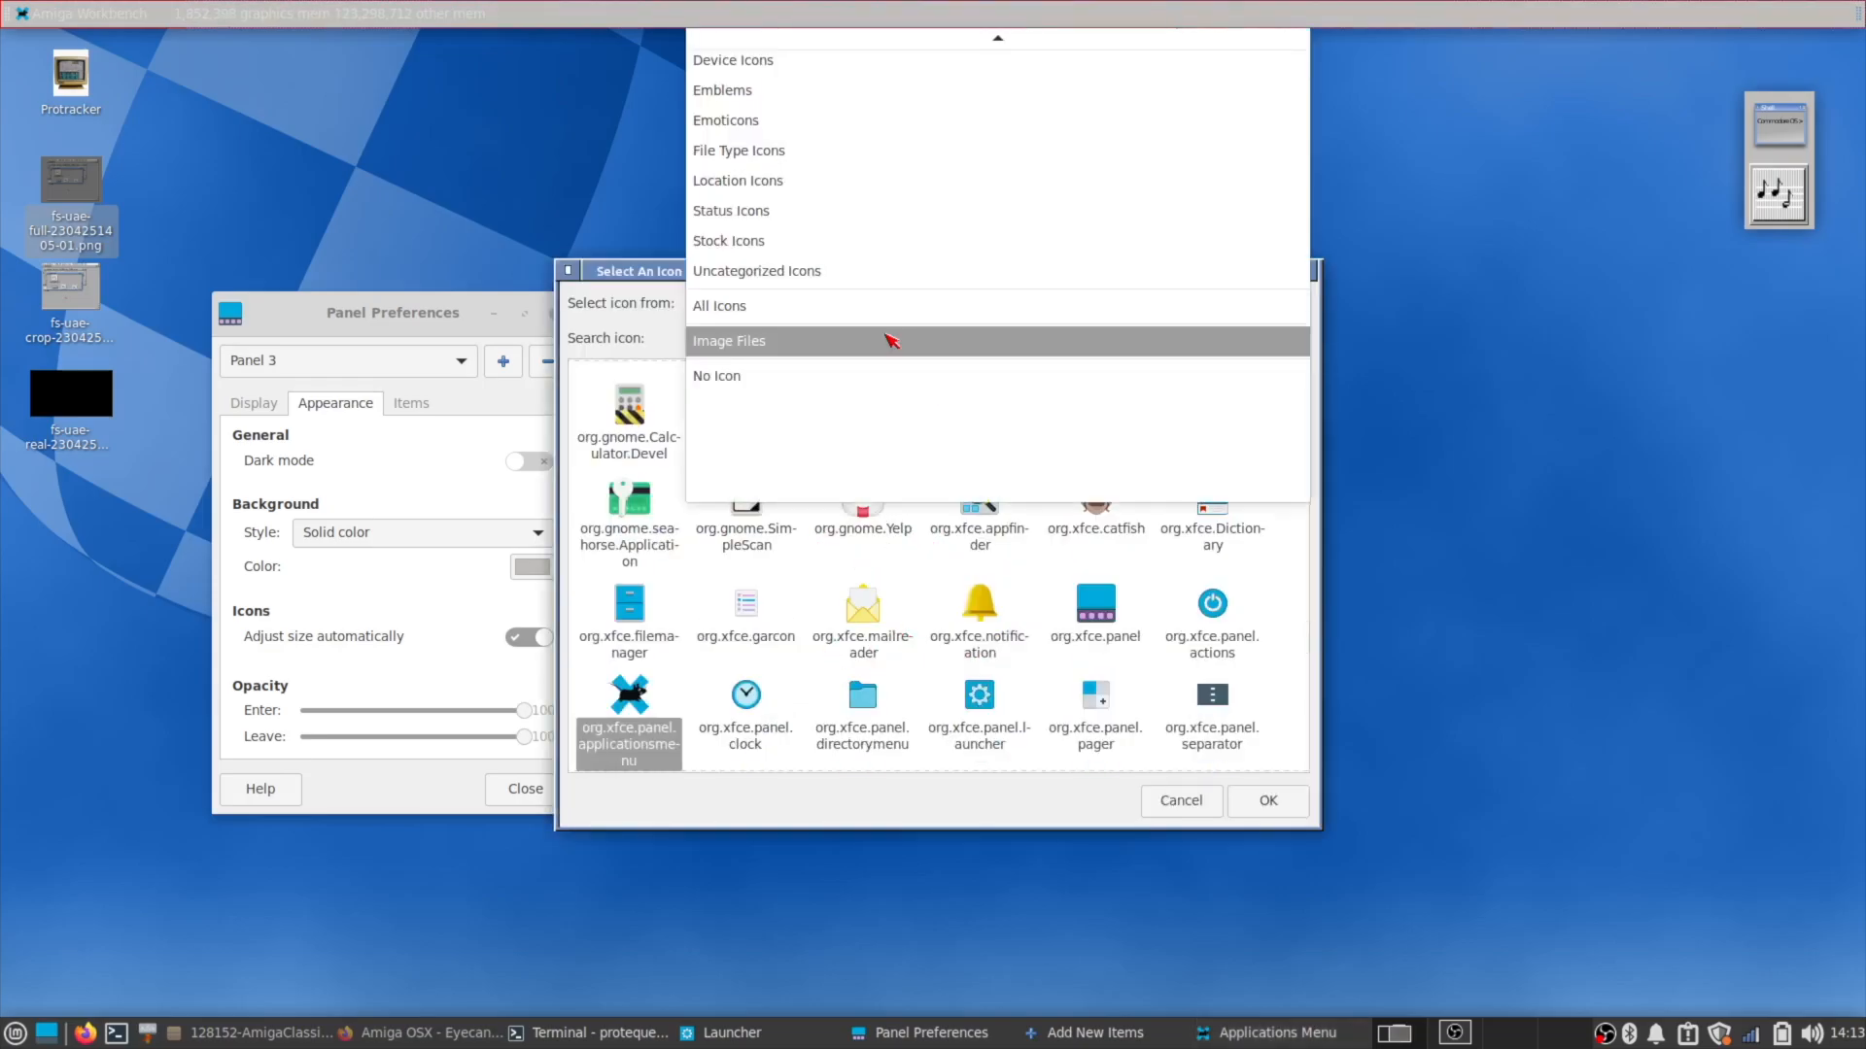
left_click(892, 341)
left_click(622, 529)
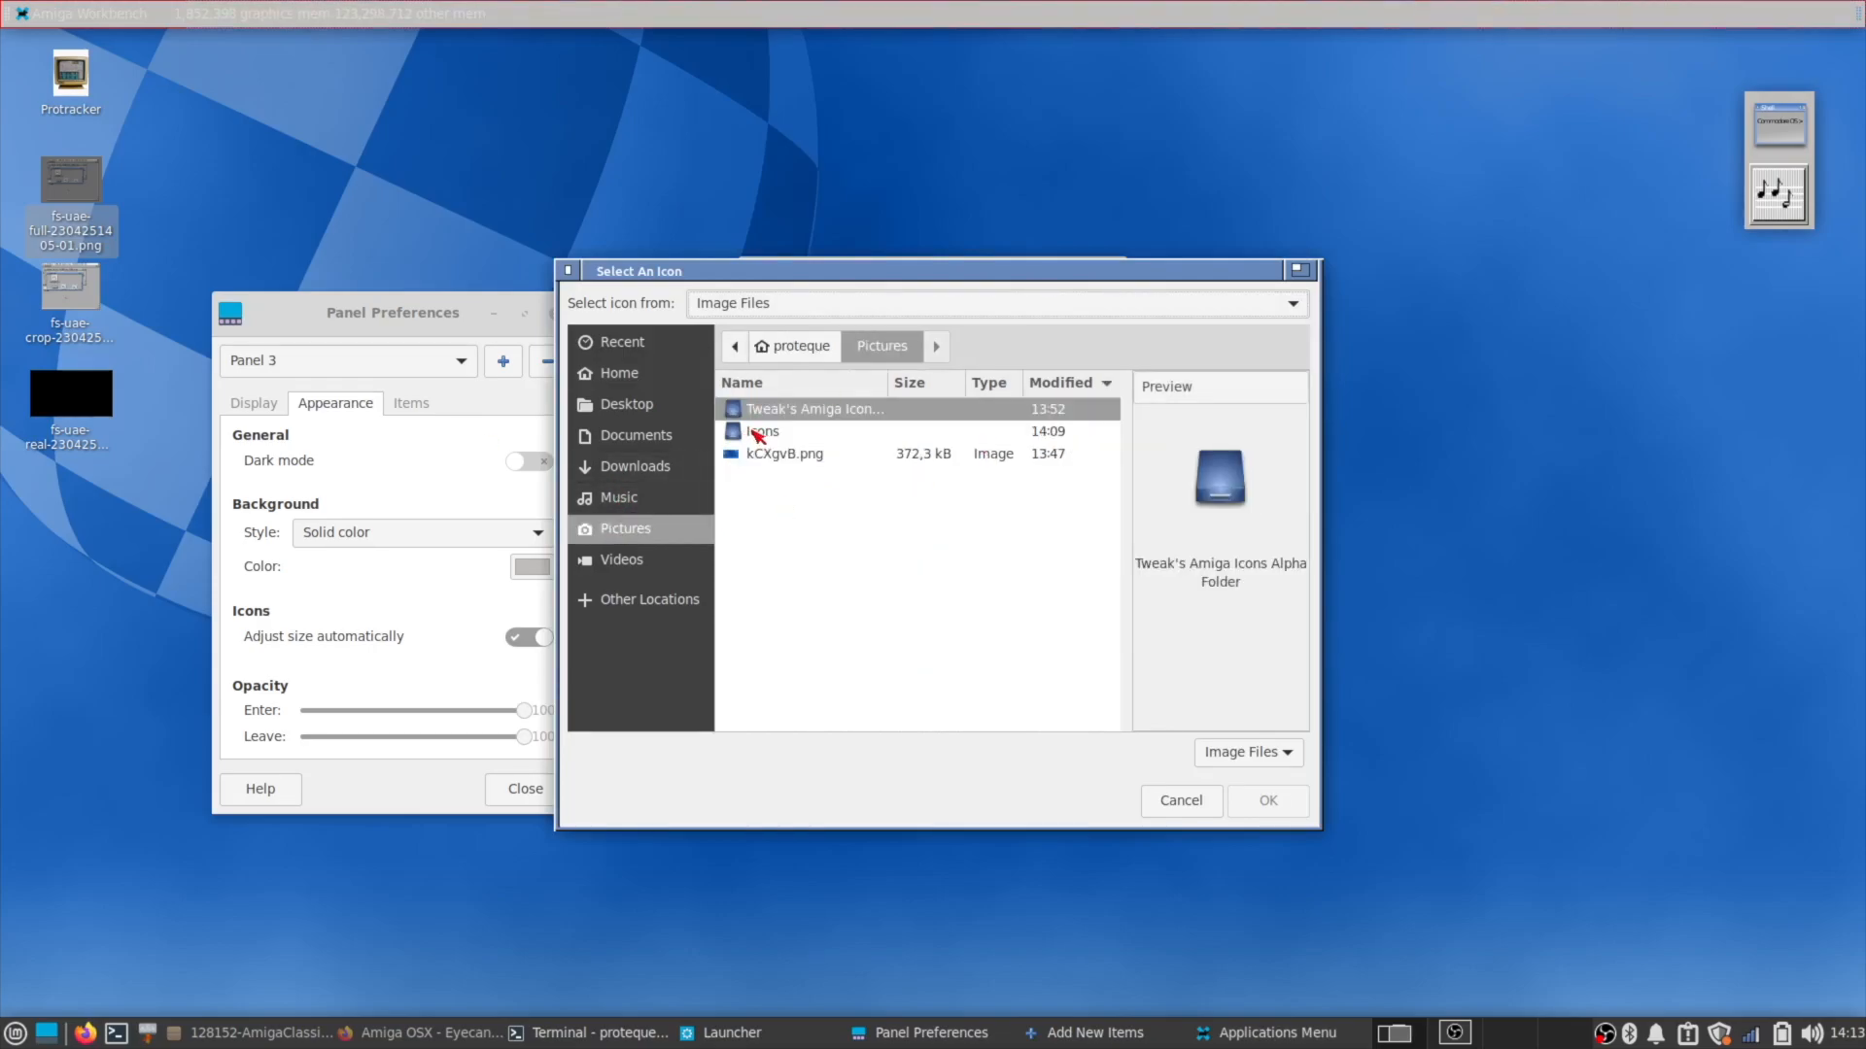
double_click(787, 415)
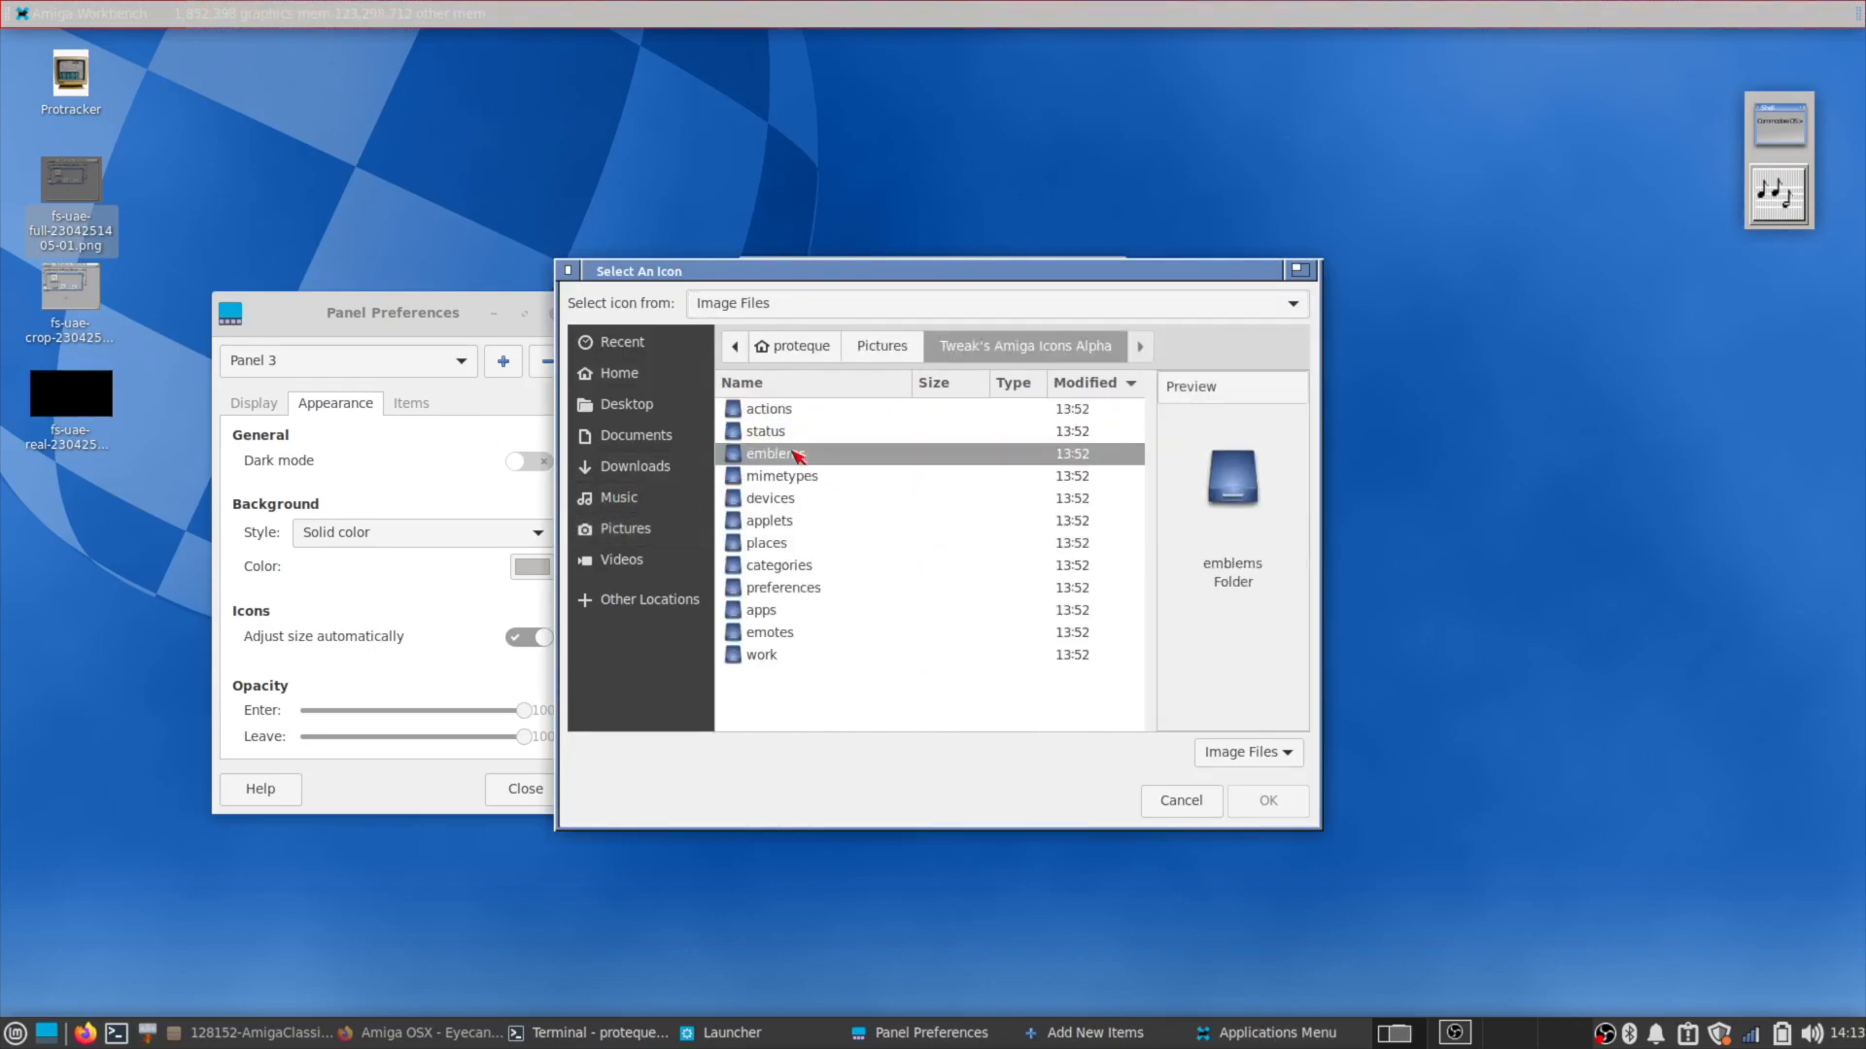
Choose checkmark.svg from emblems/8 as the Applications Menu's icon, turn off icons in the menu and close its properties.
double_click(787, 454)
double_click(777, 435)
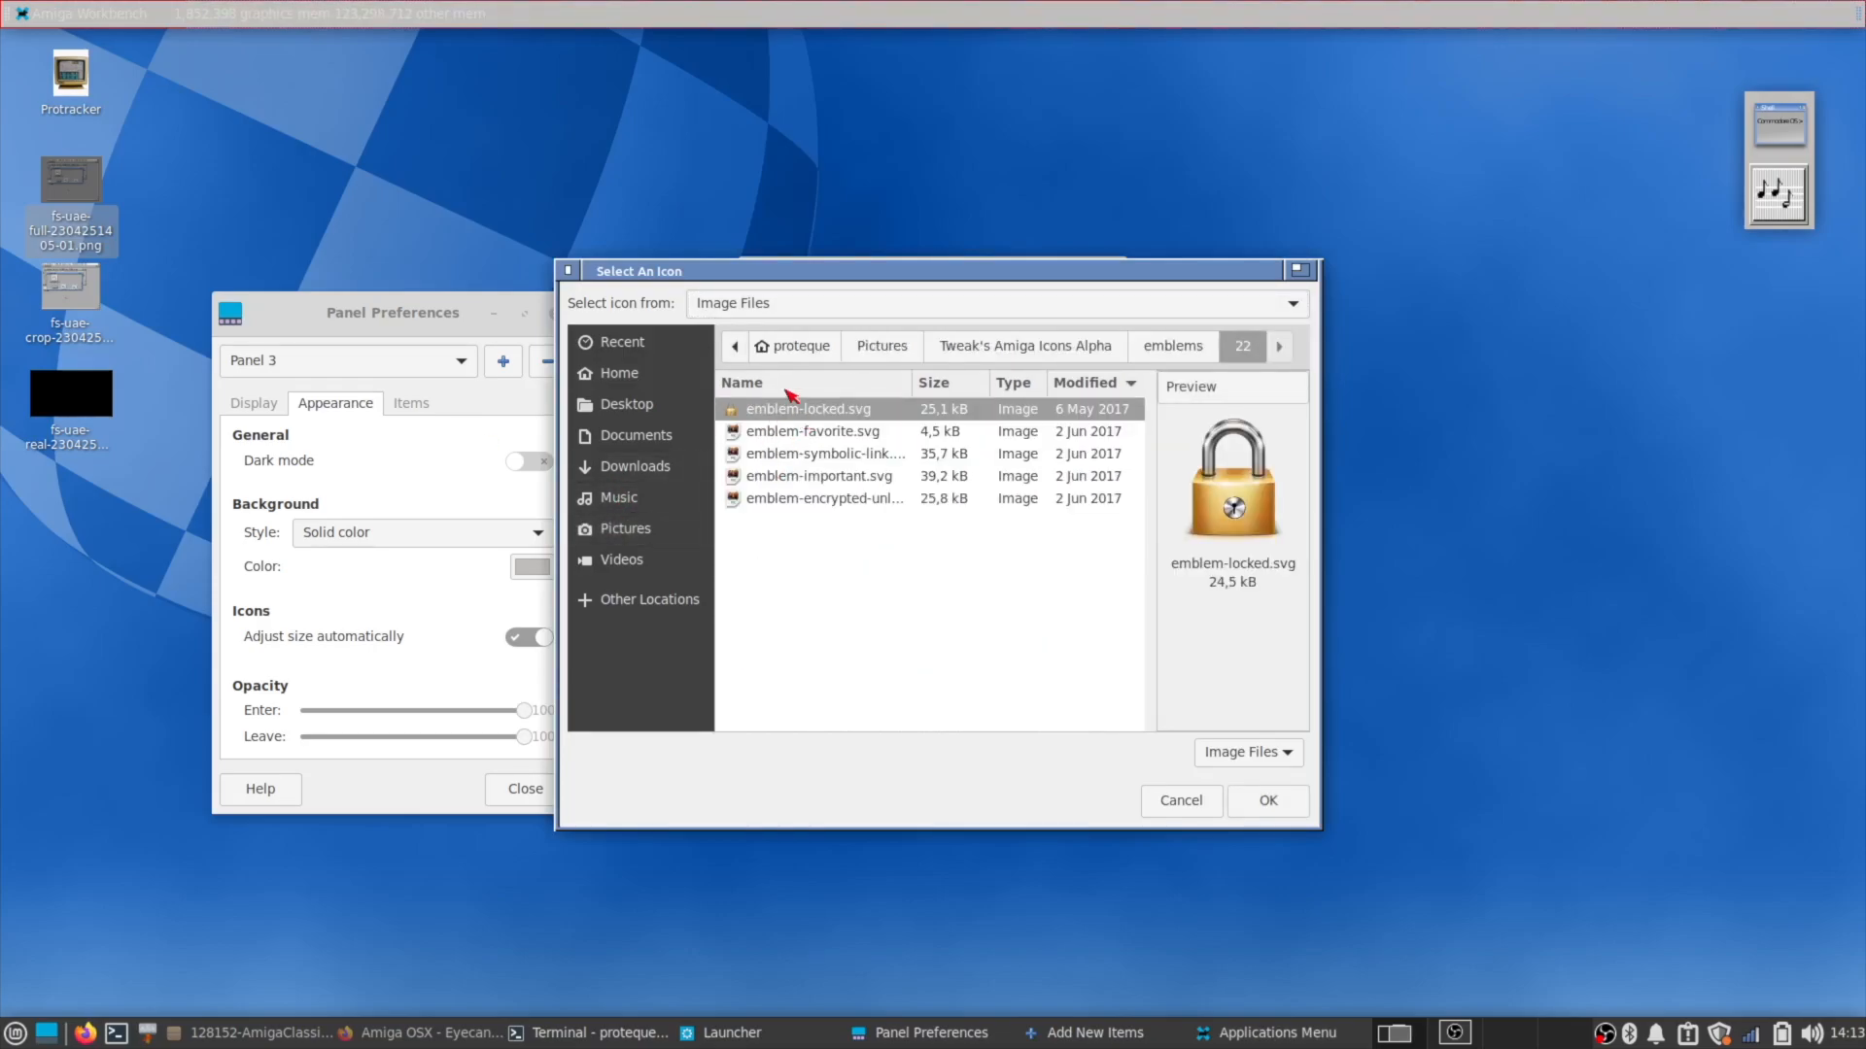
key("alt+Up")
double_click(782, 457)
left_click(807, 411)
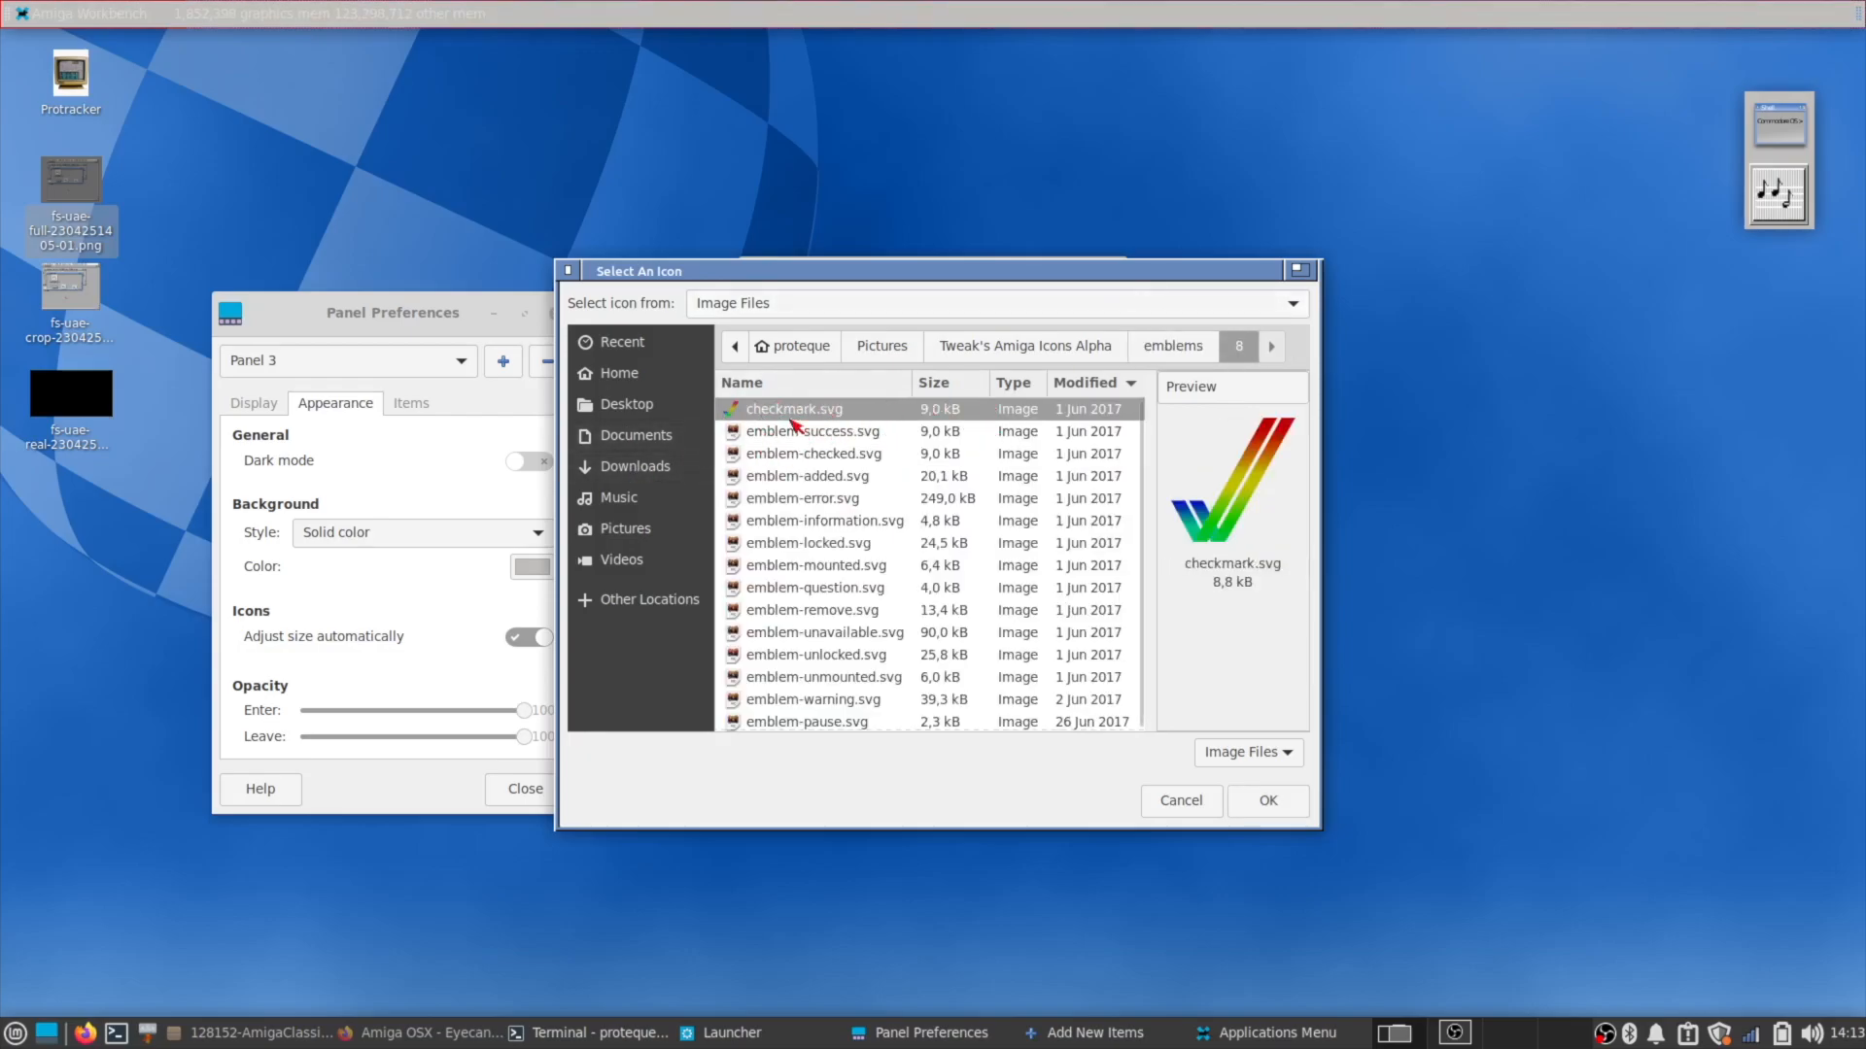
left_click(1268, 799)
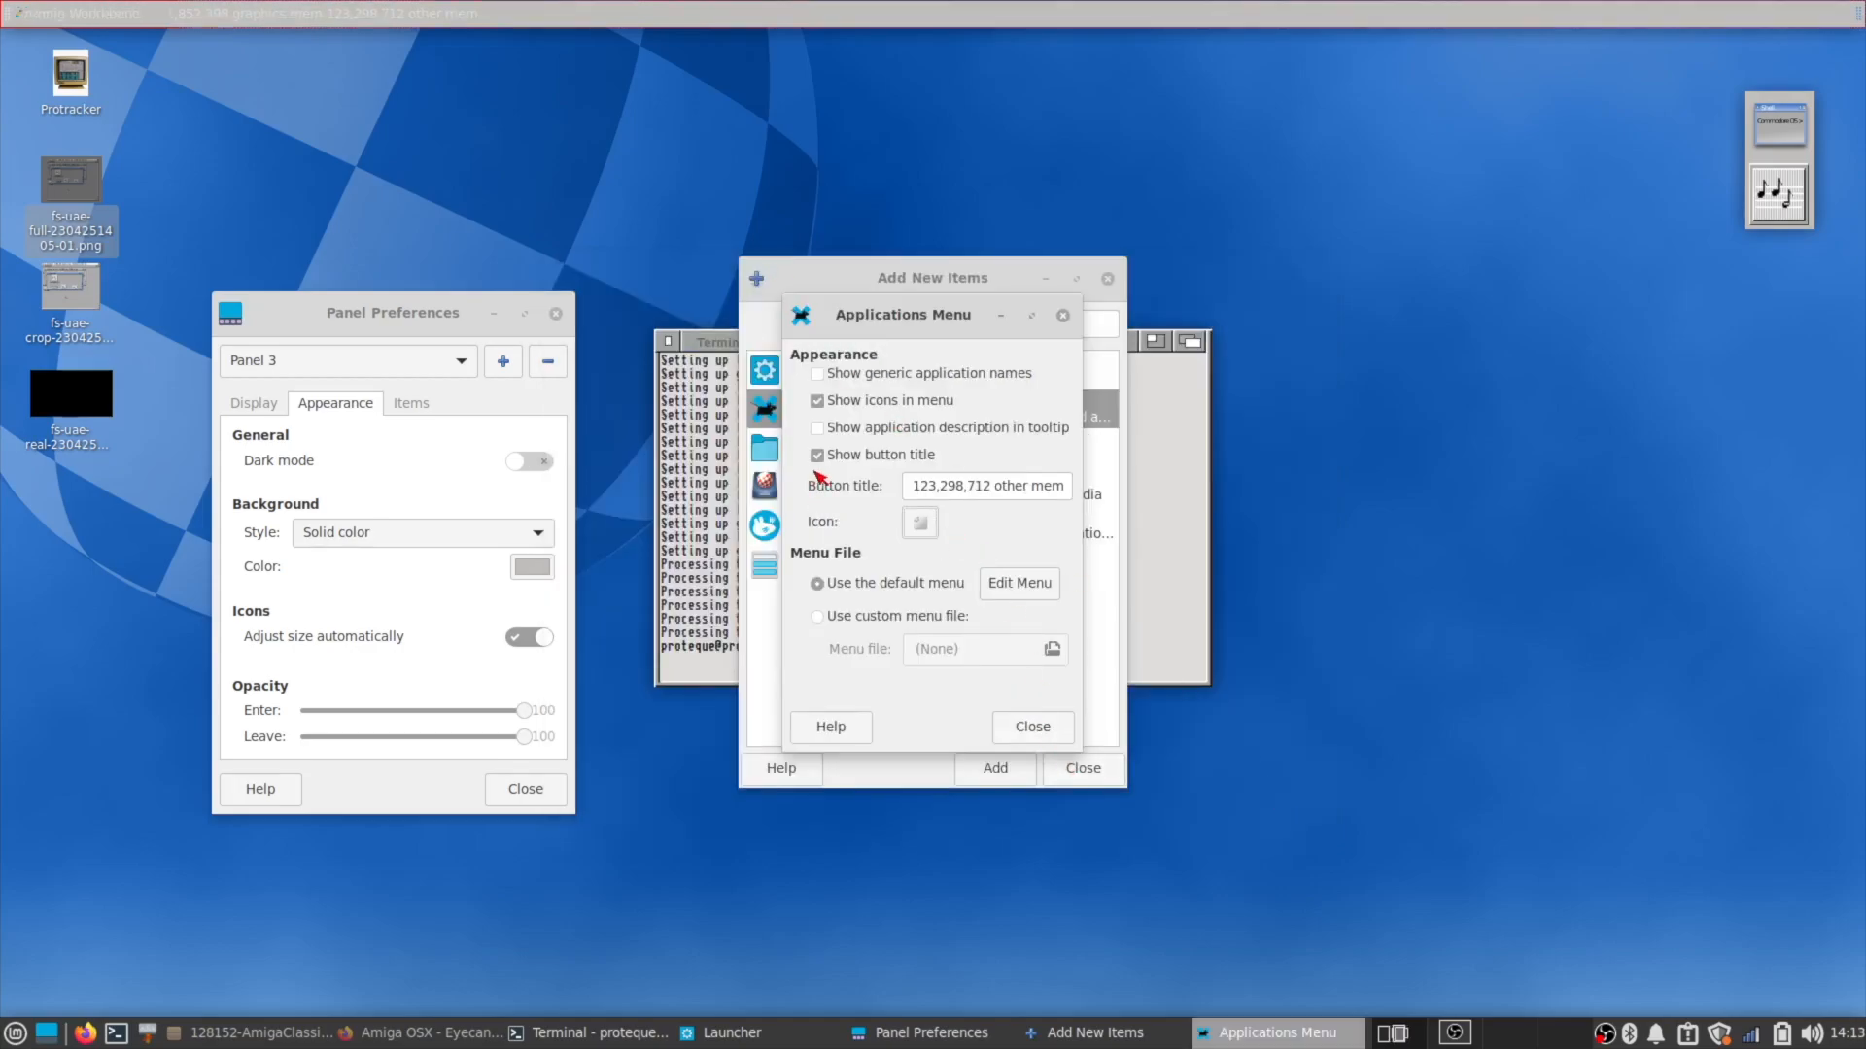
left_click(817, 401)
left_click(1040, 730)
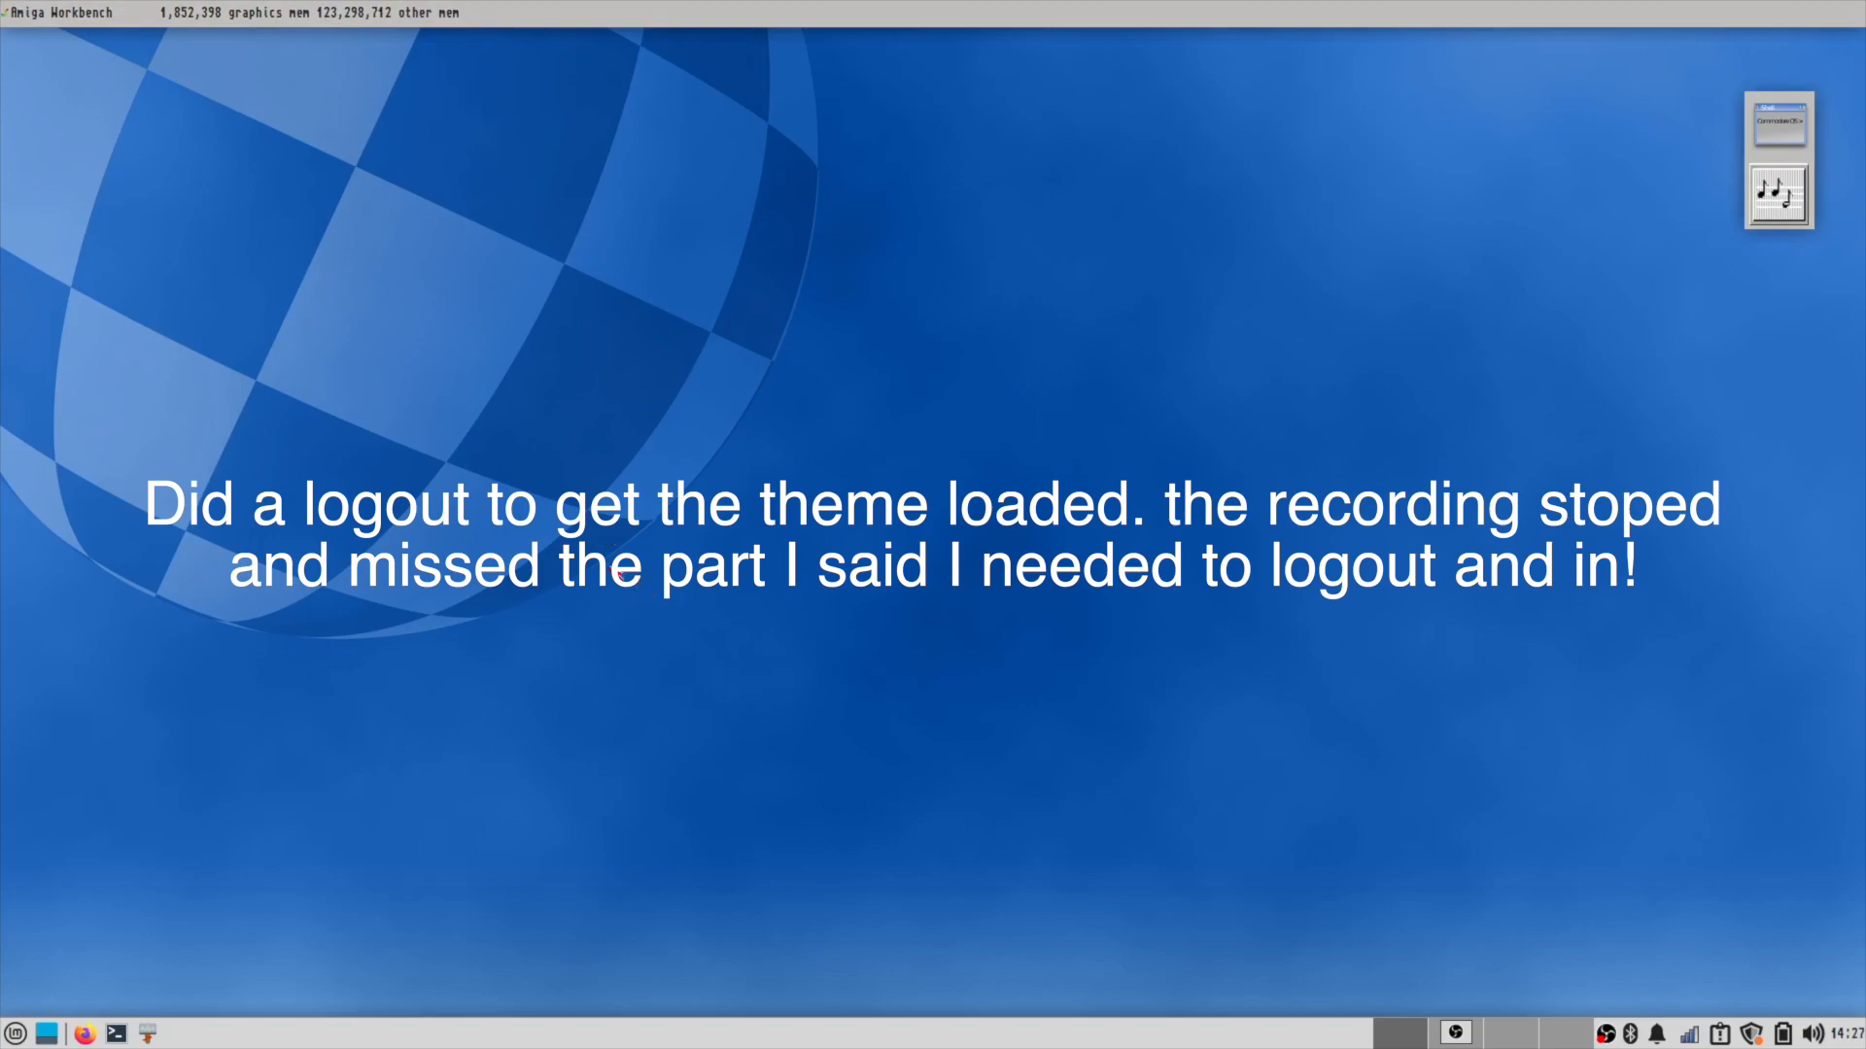
Show the Home and File System default icons on the desktop through the desktop settings.
right_click(99, 143)
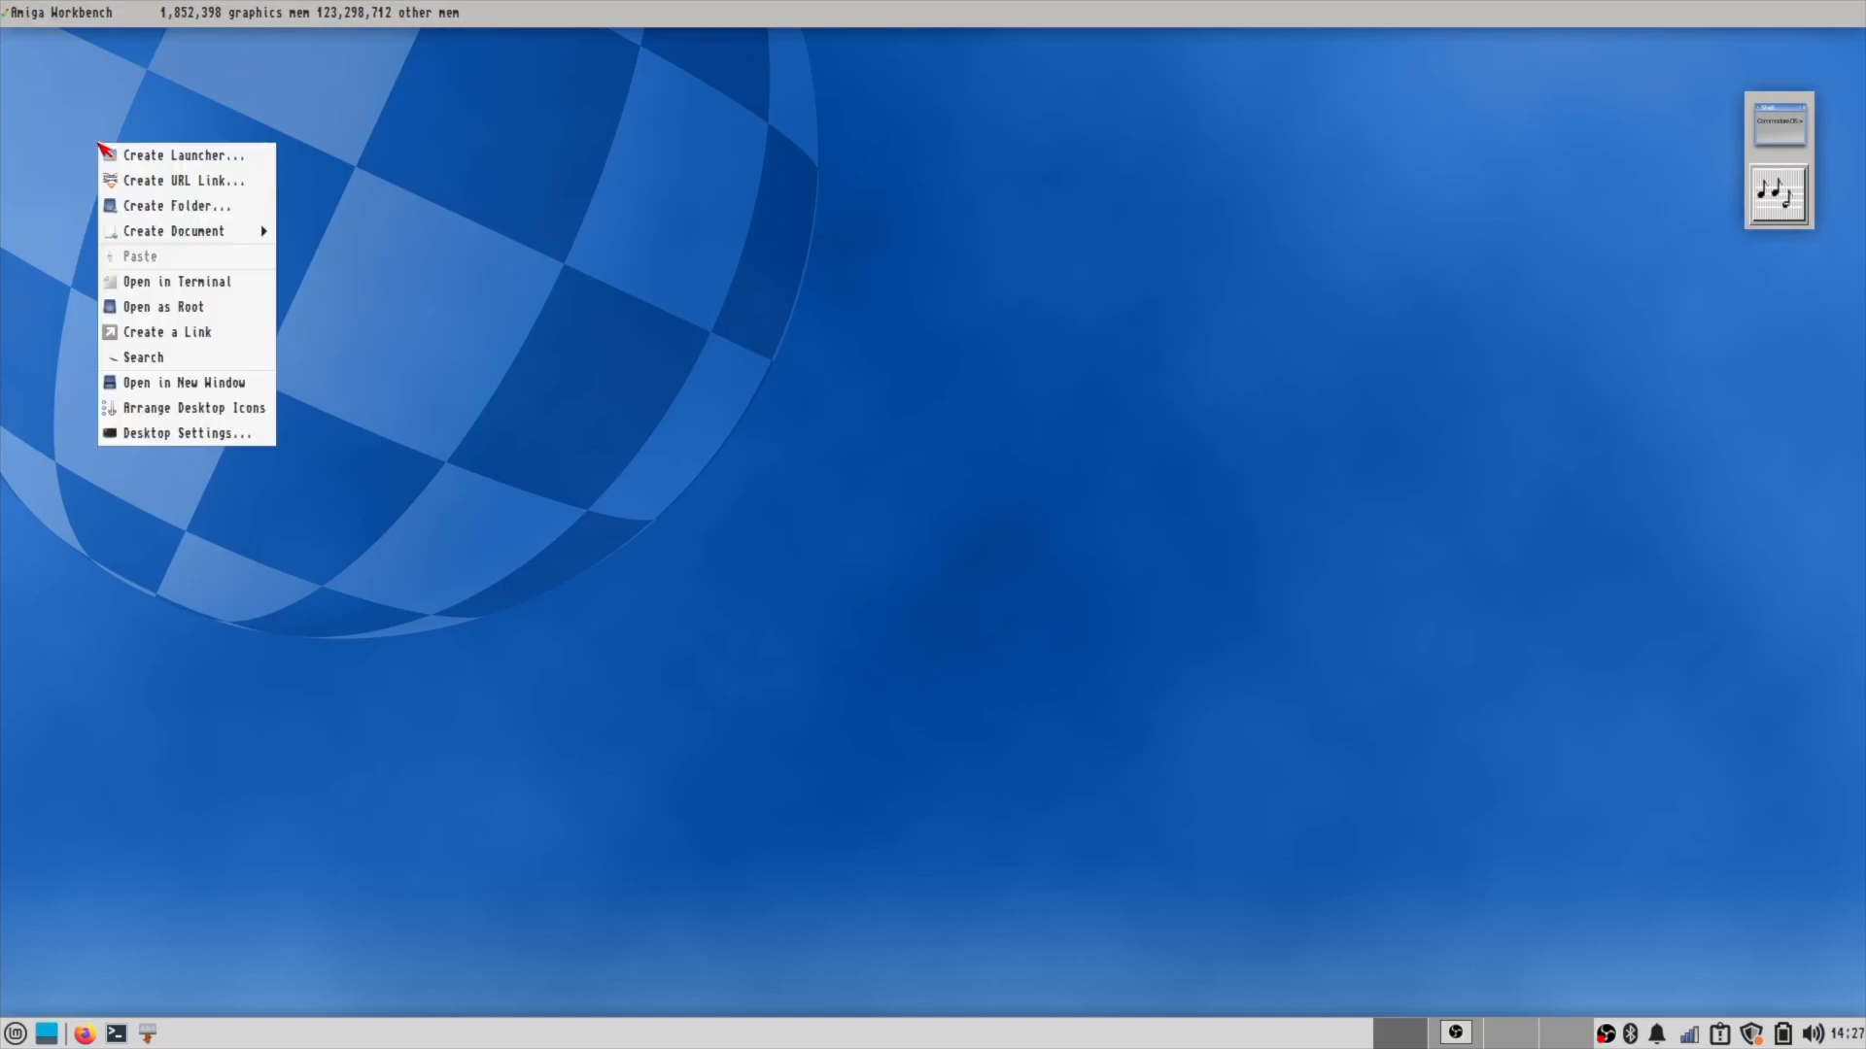
left_click(206, 442)
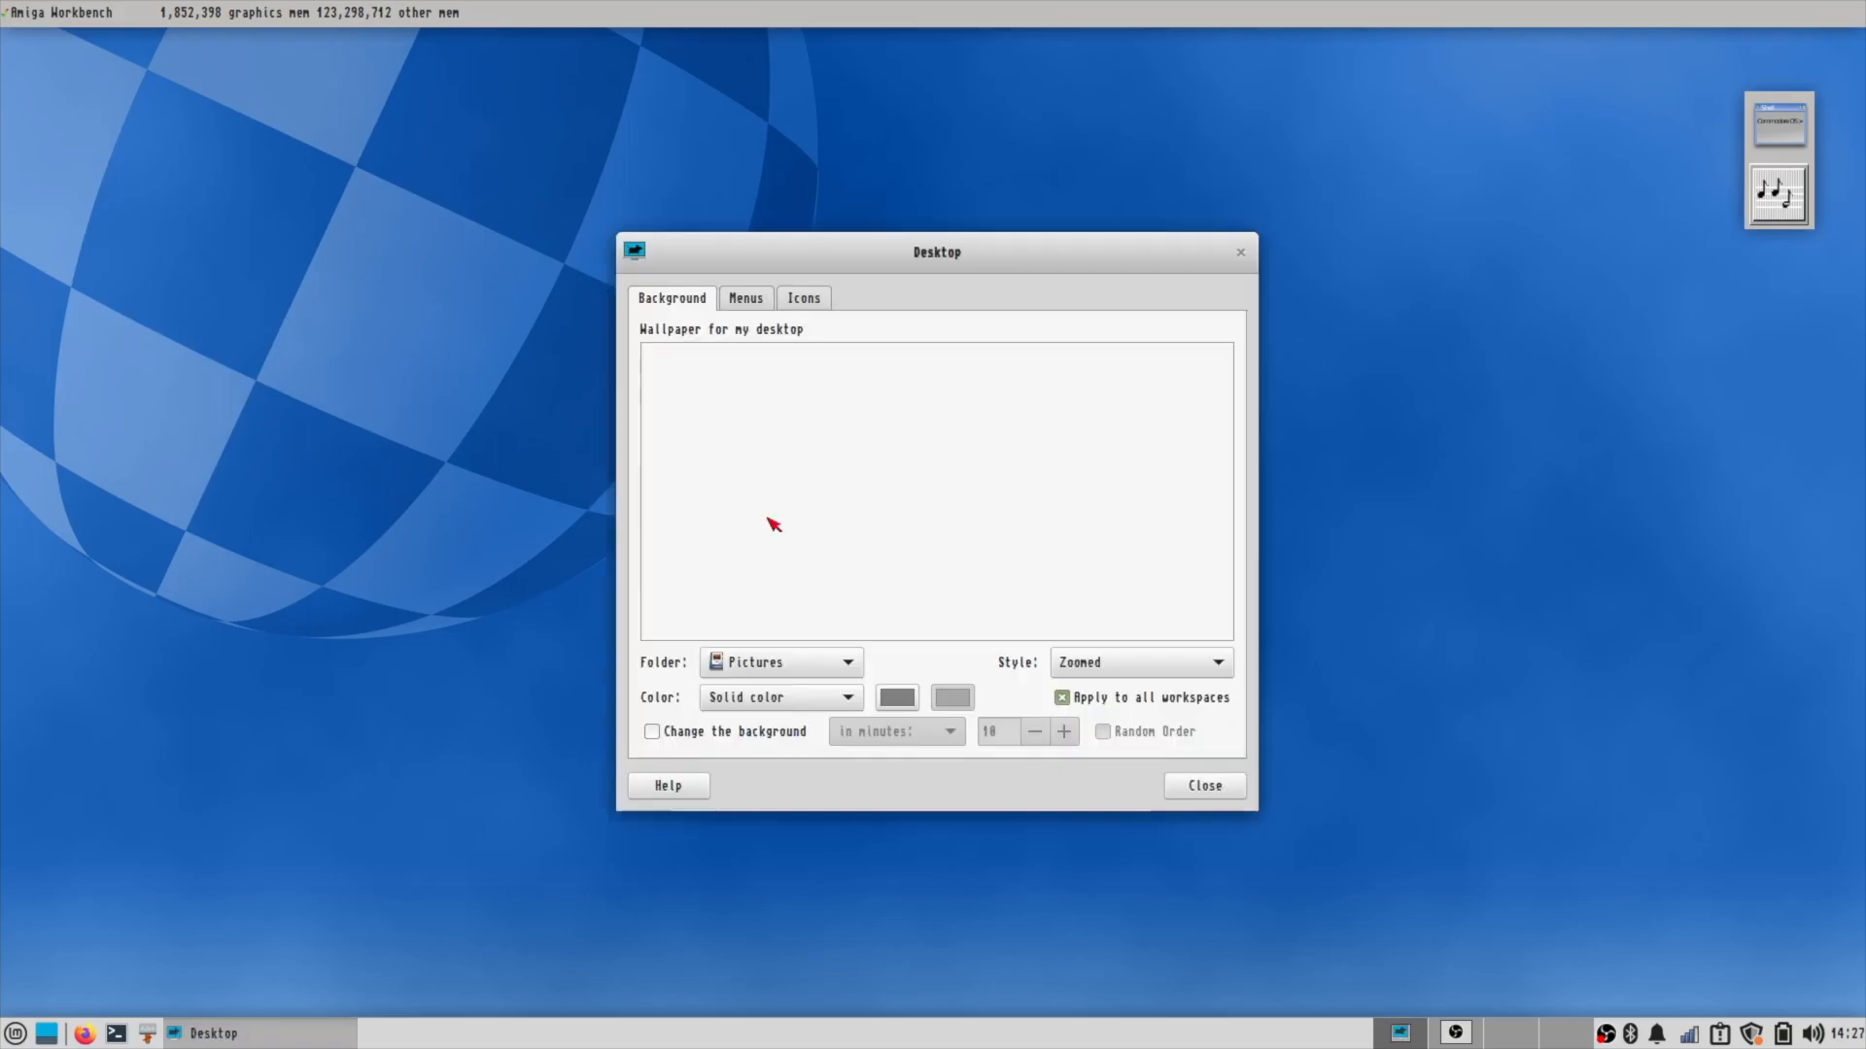
left_click(806, 299)
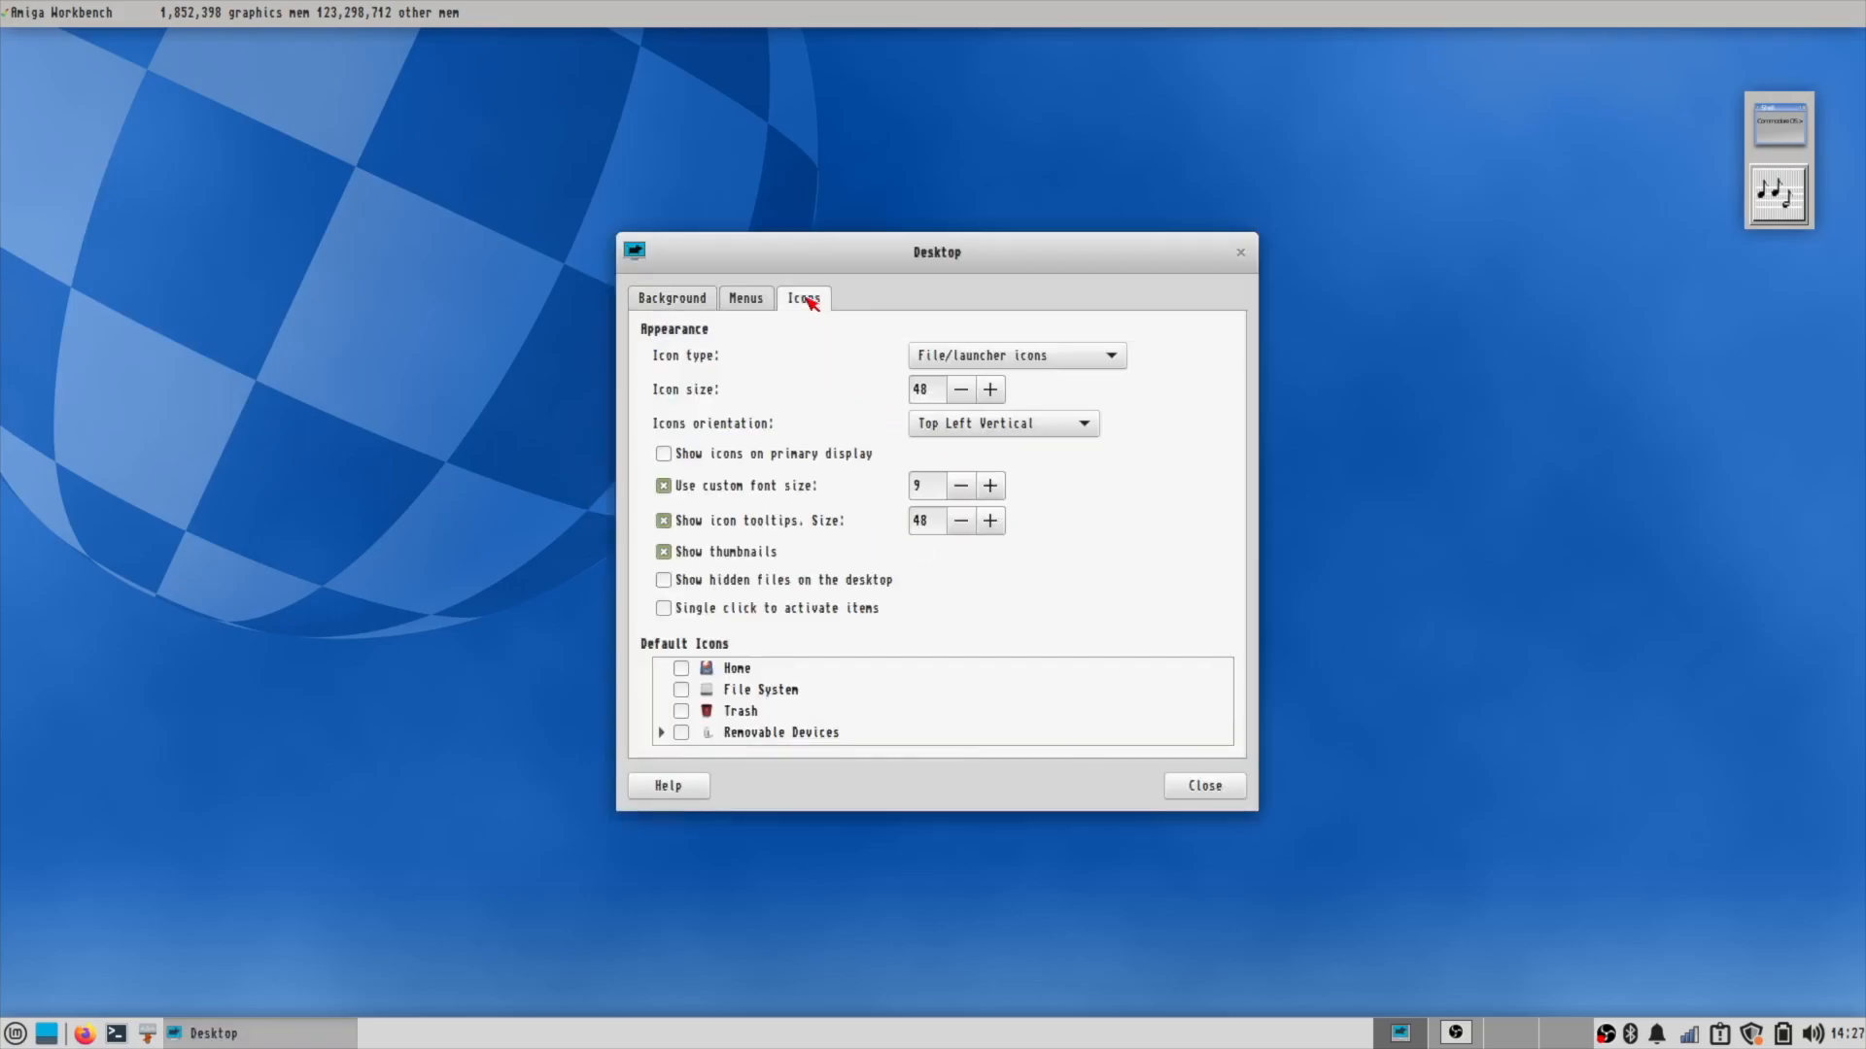
left_click(681, 669)
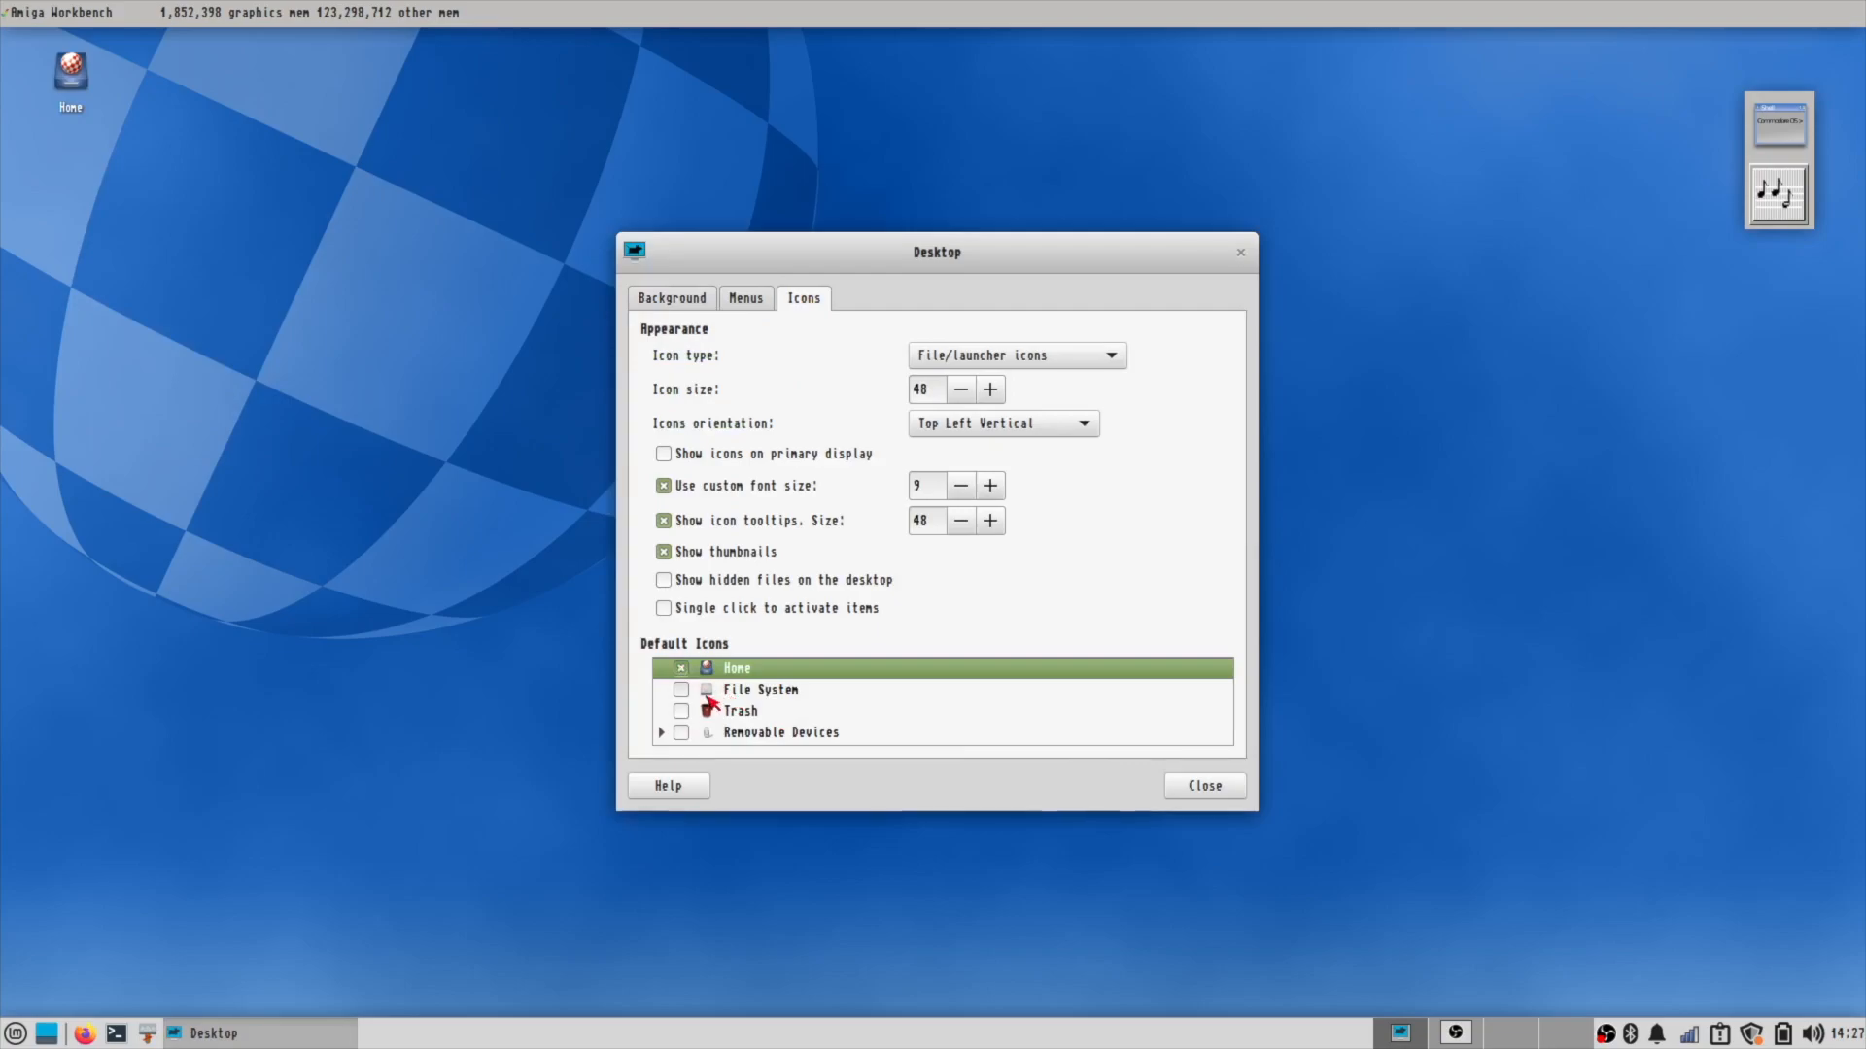
left_click(682, 690)
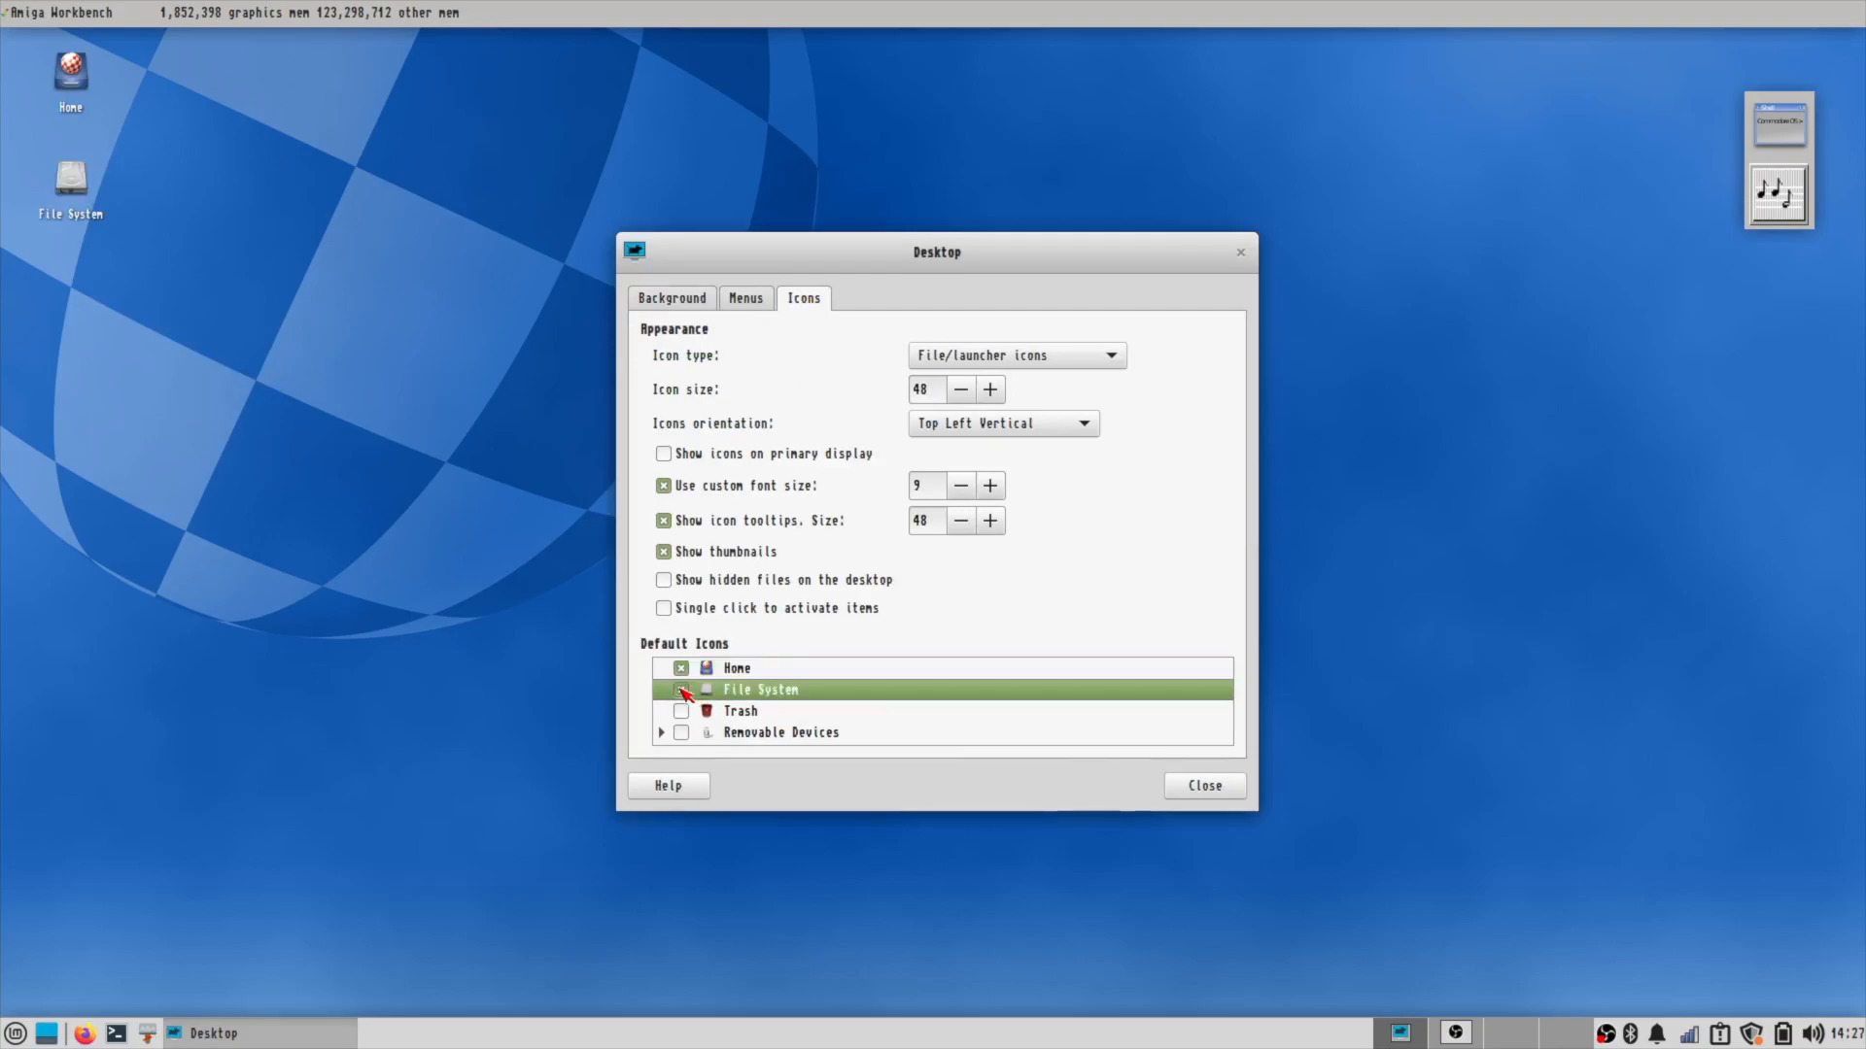
Open File System from its desktop icon to check it, then close its window and the desktop settings.
double_click(70, 181)
left_click_drag(924, 278, 352, 424)
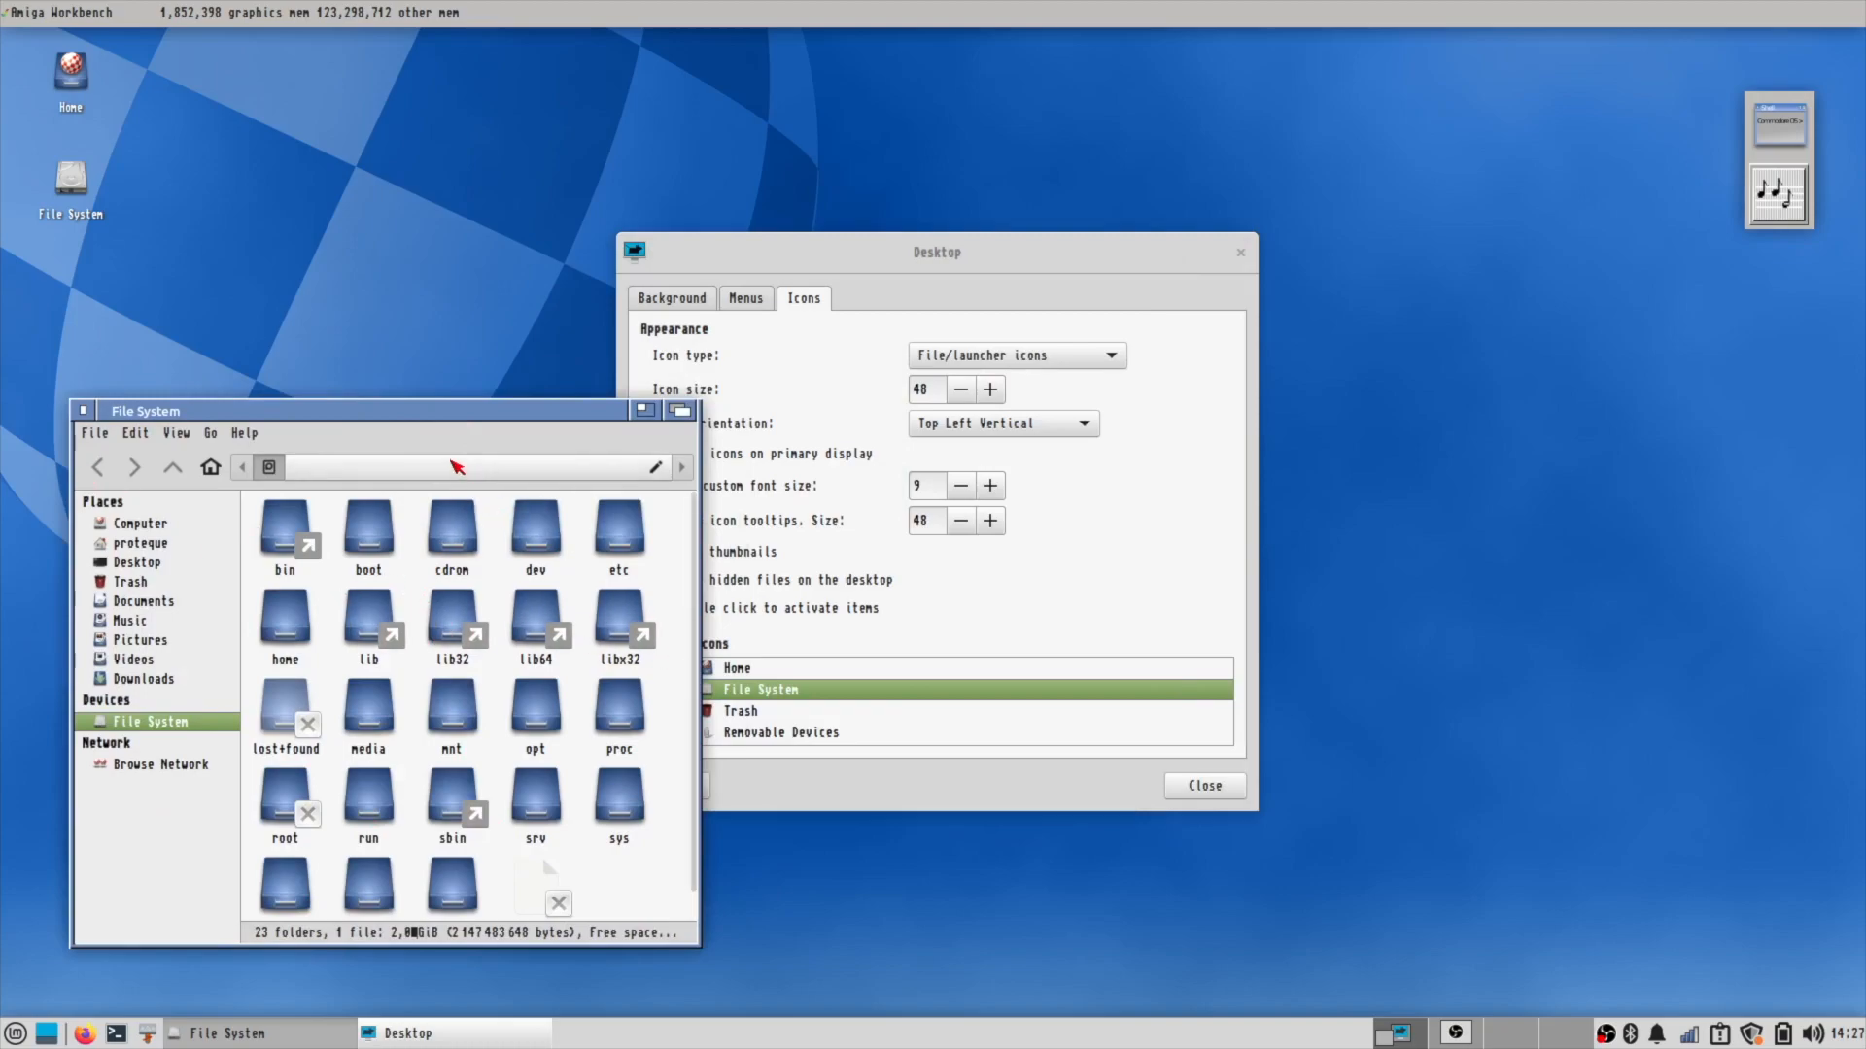
left_click(84, 411)
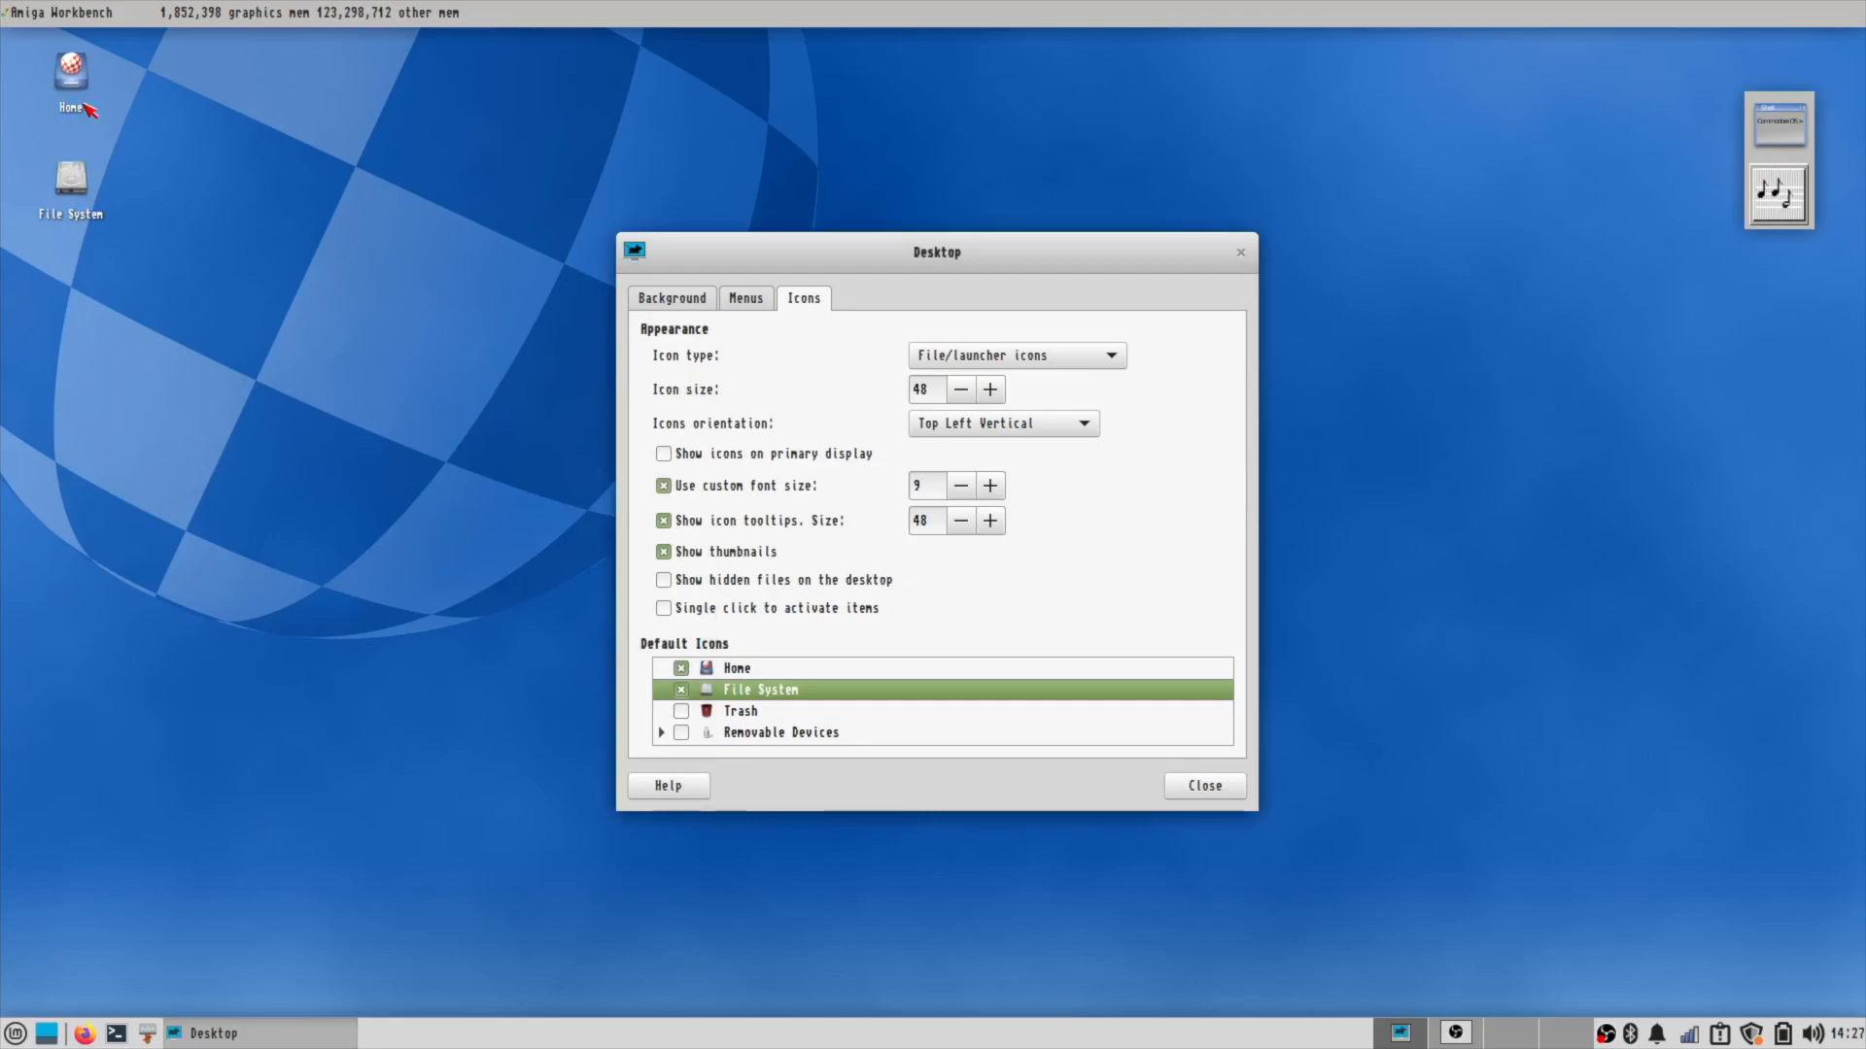
left_click(1242, 255)
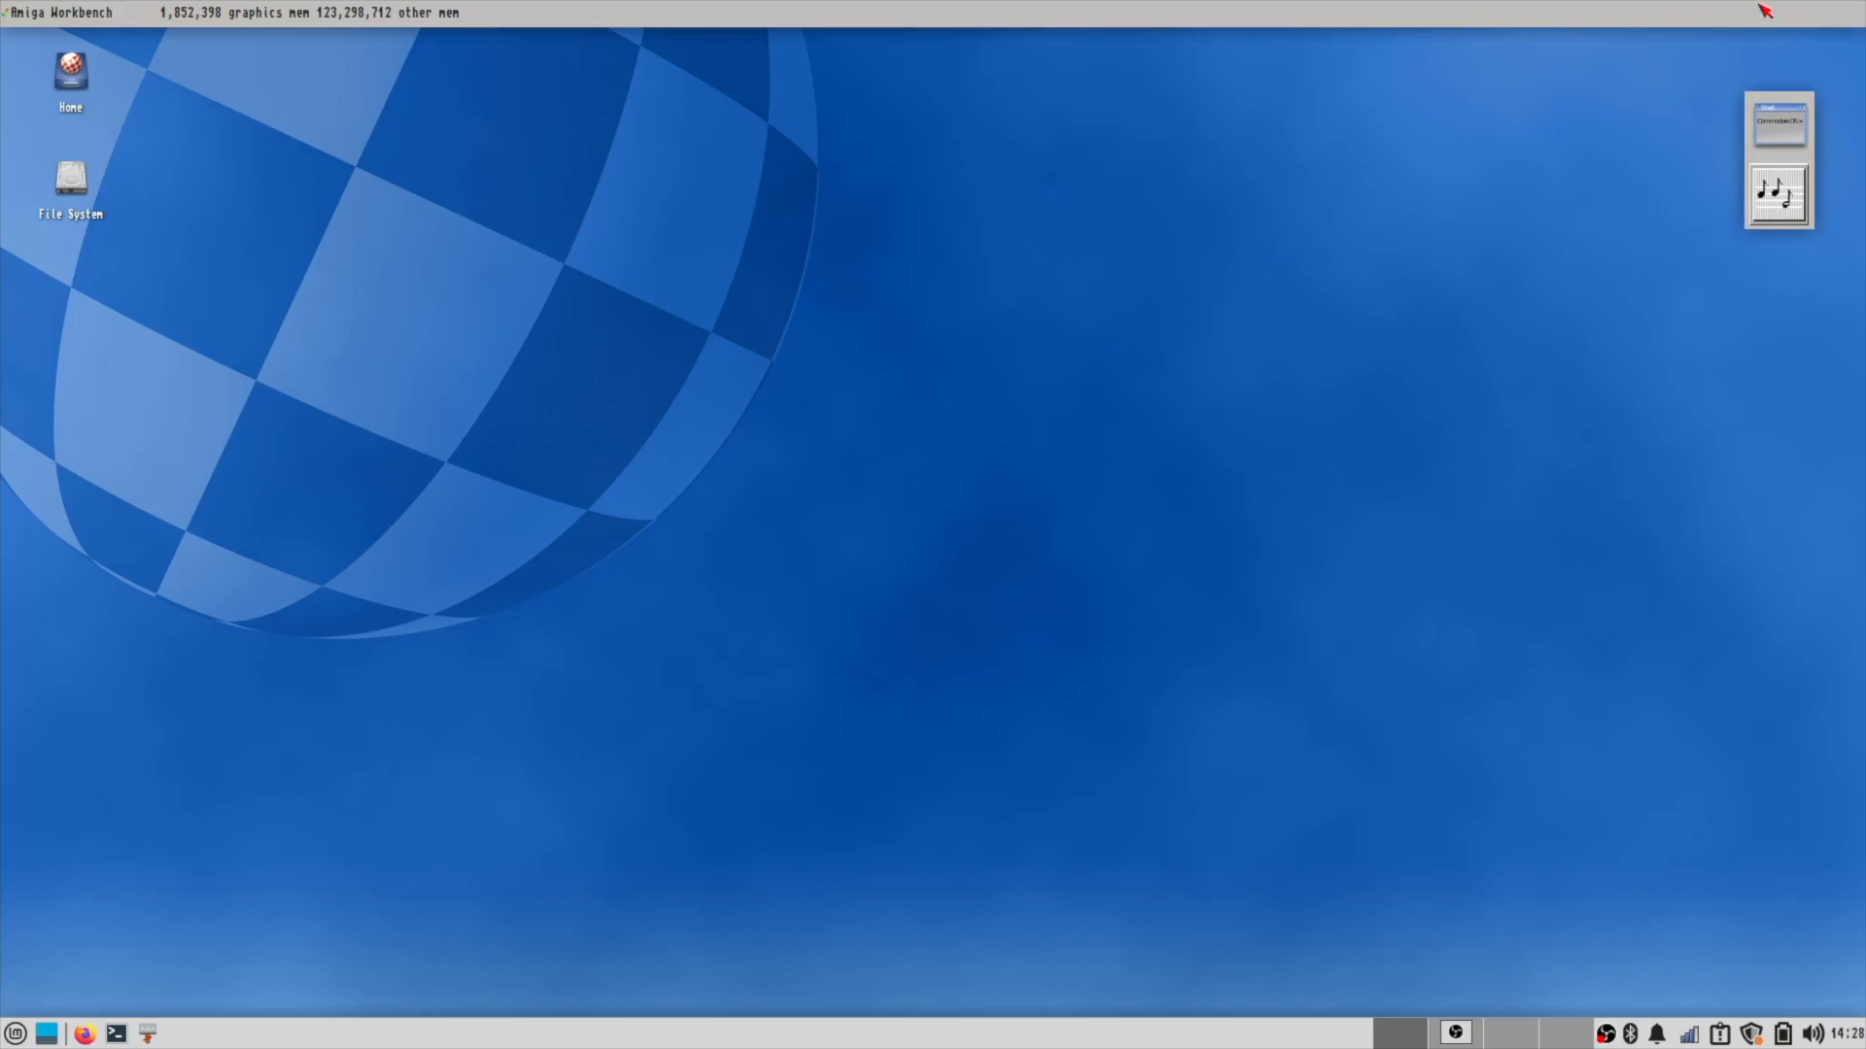
Add a Separator and a Clock item to the Amiga Workbench bar.
right_click(789, 20)
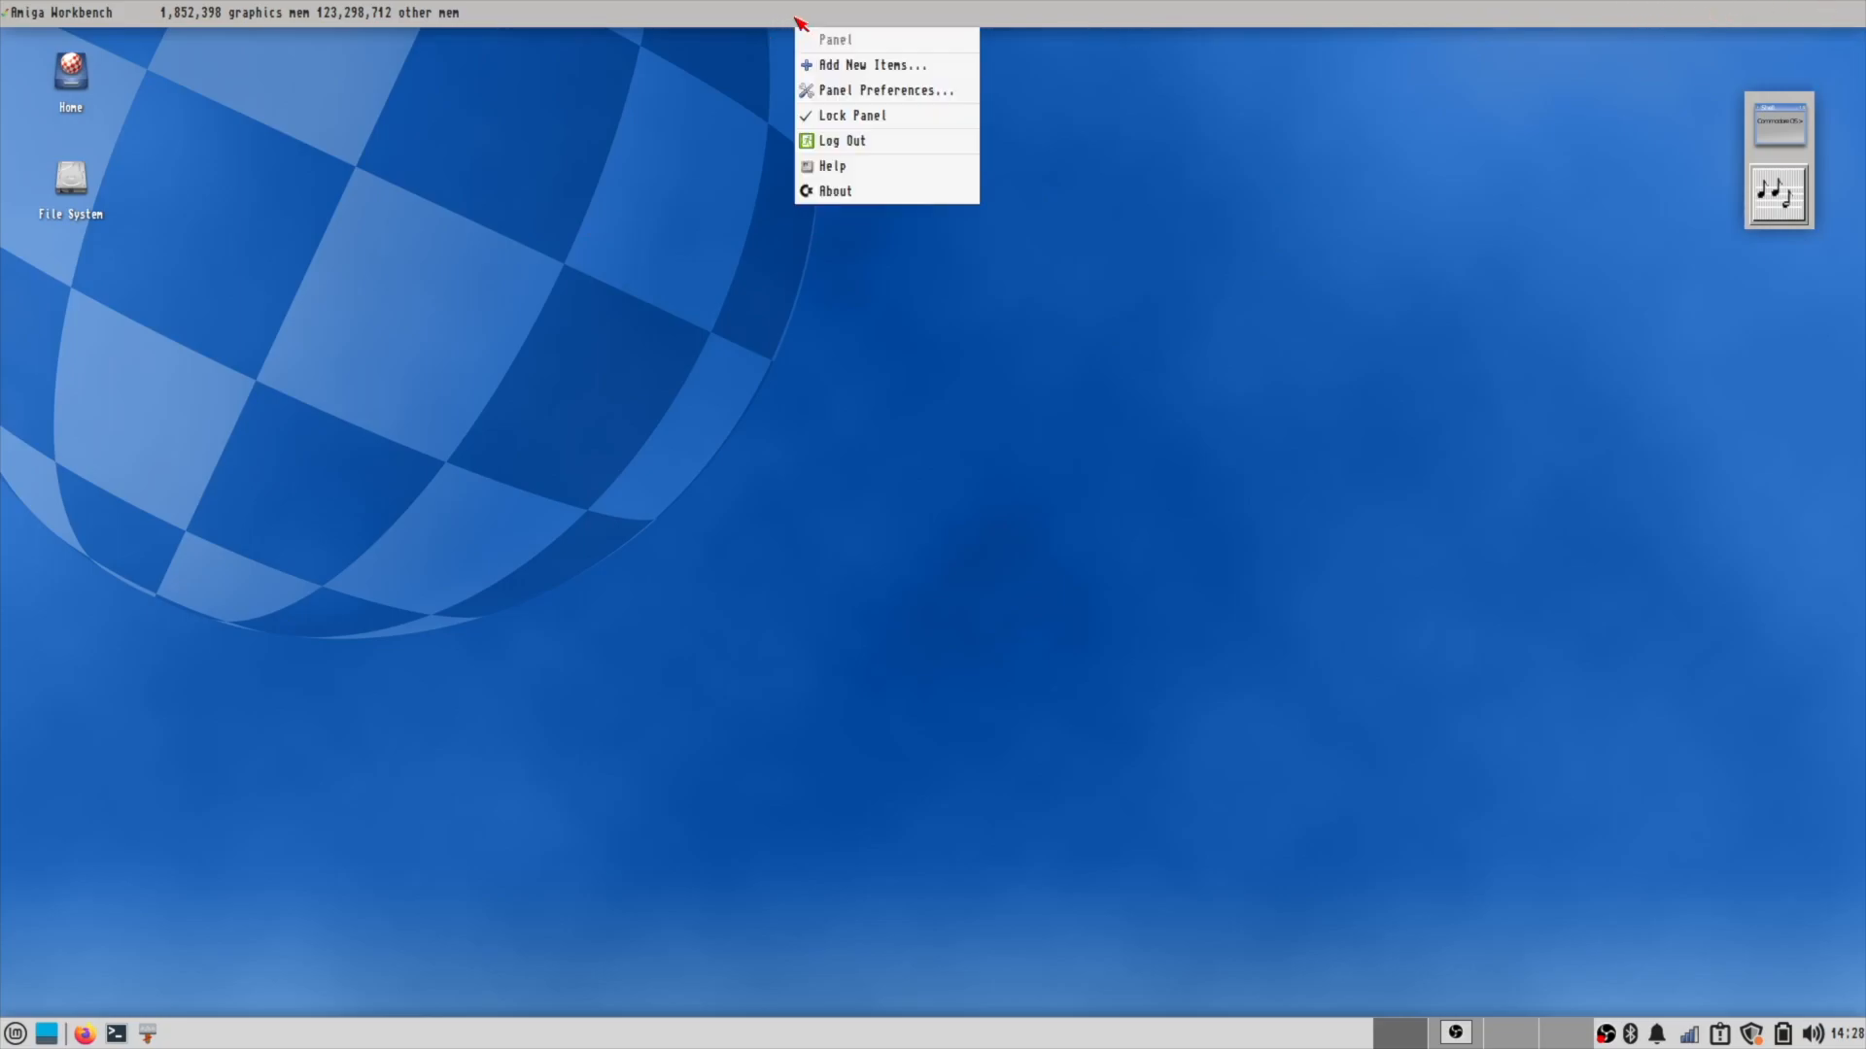
left_click(868, 67)
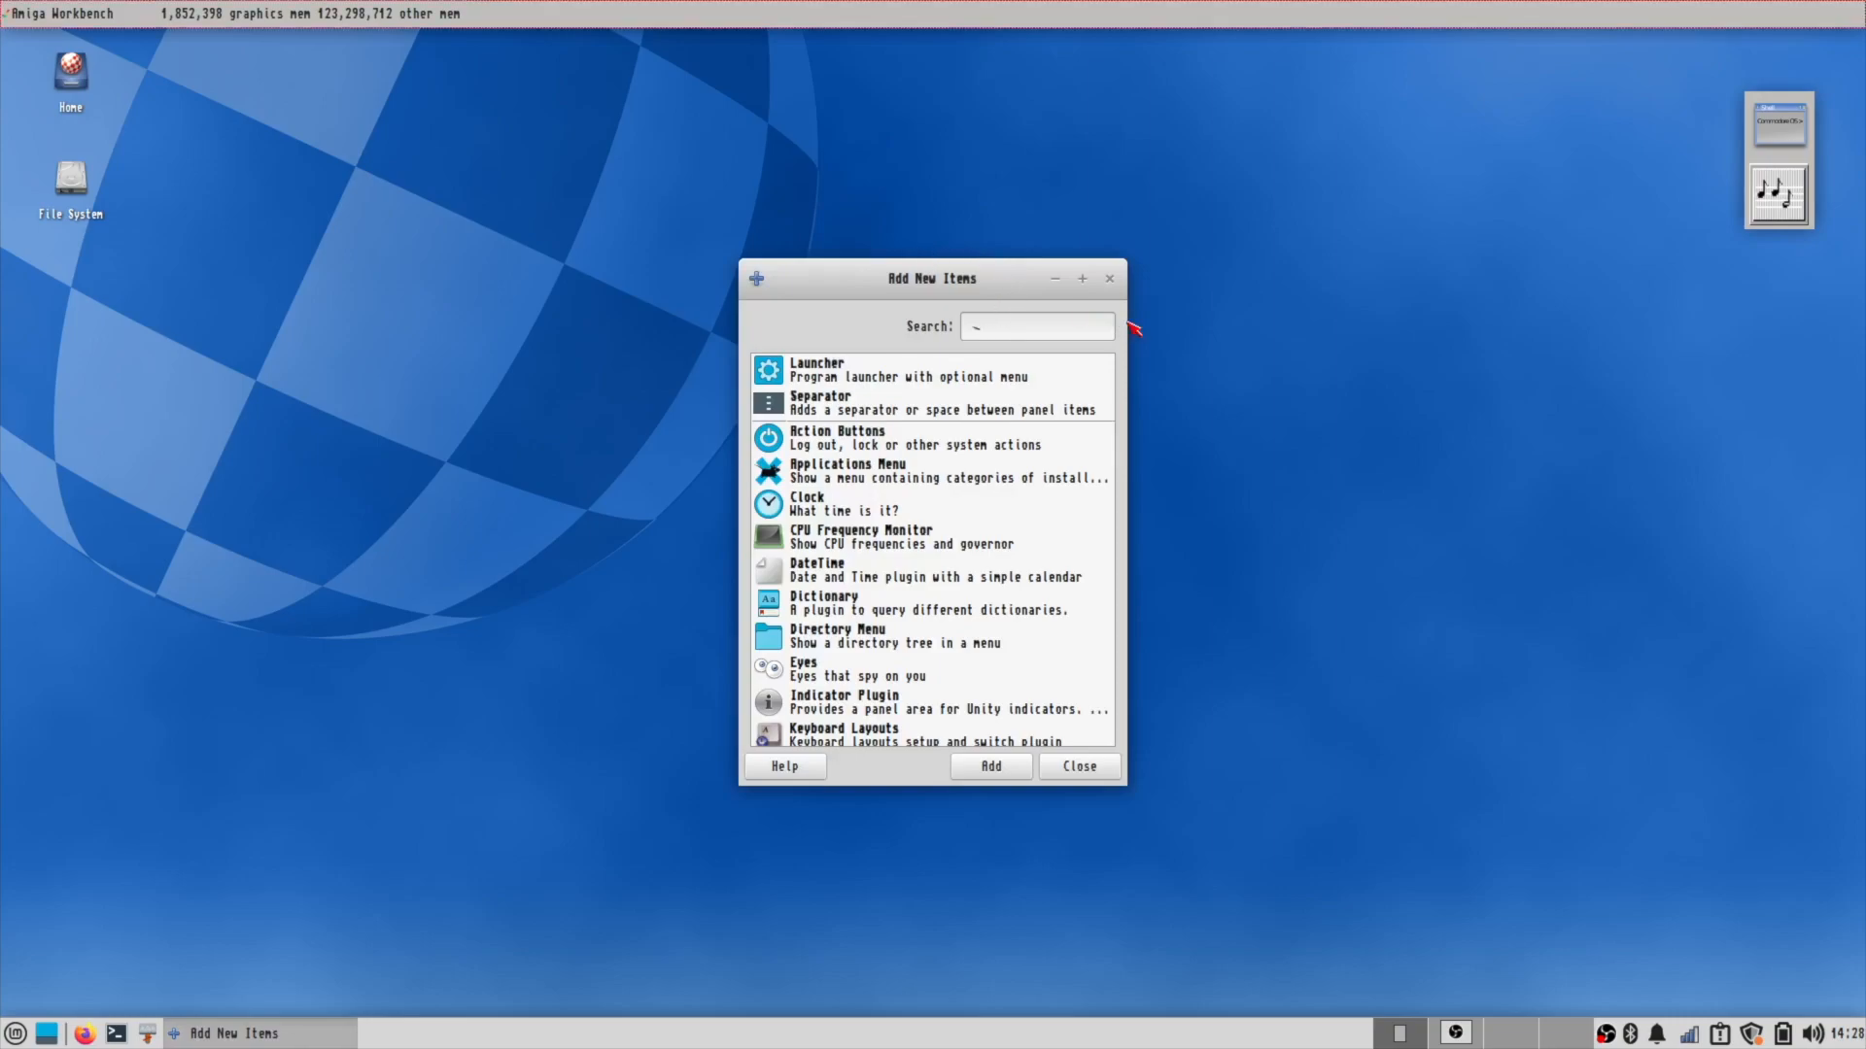
left_click(957, 407)
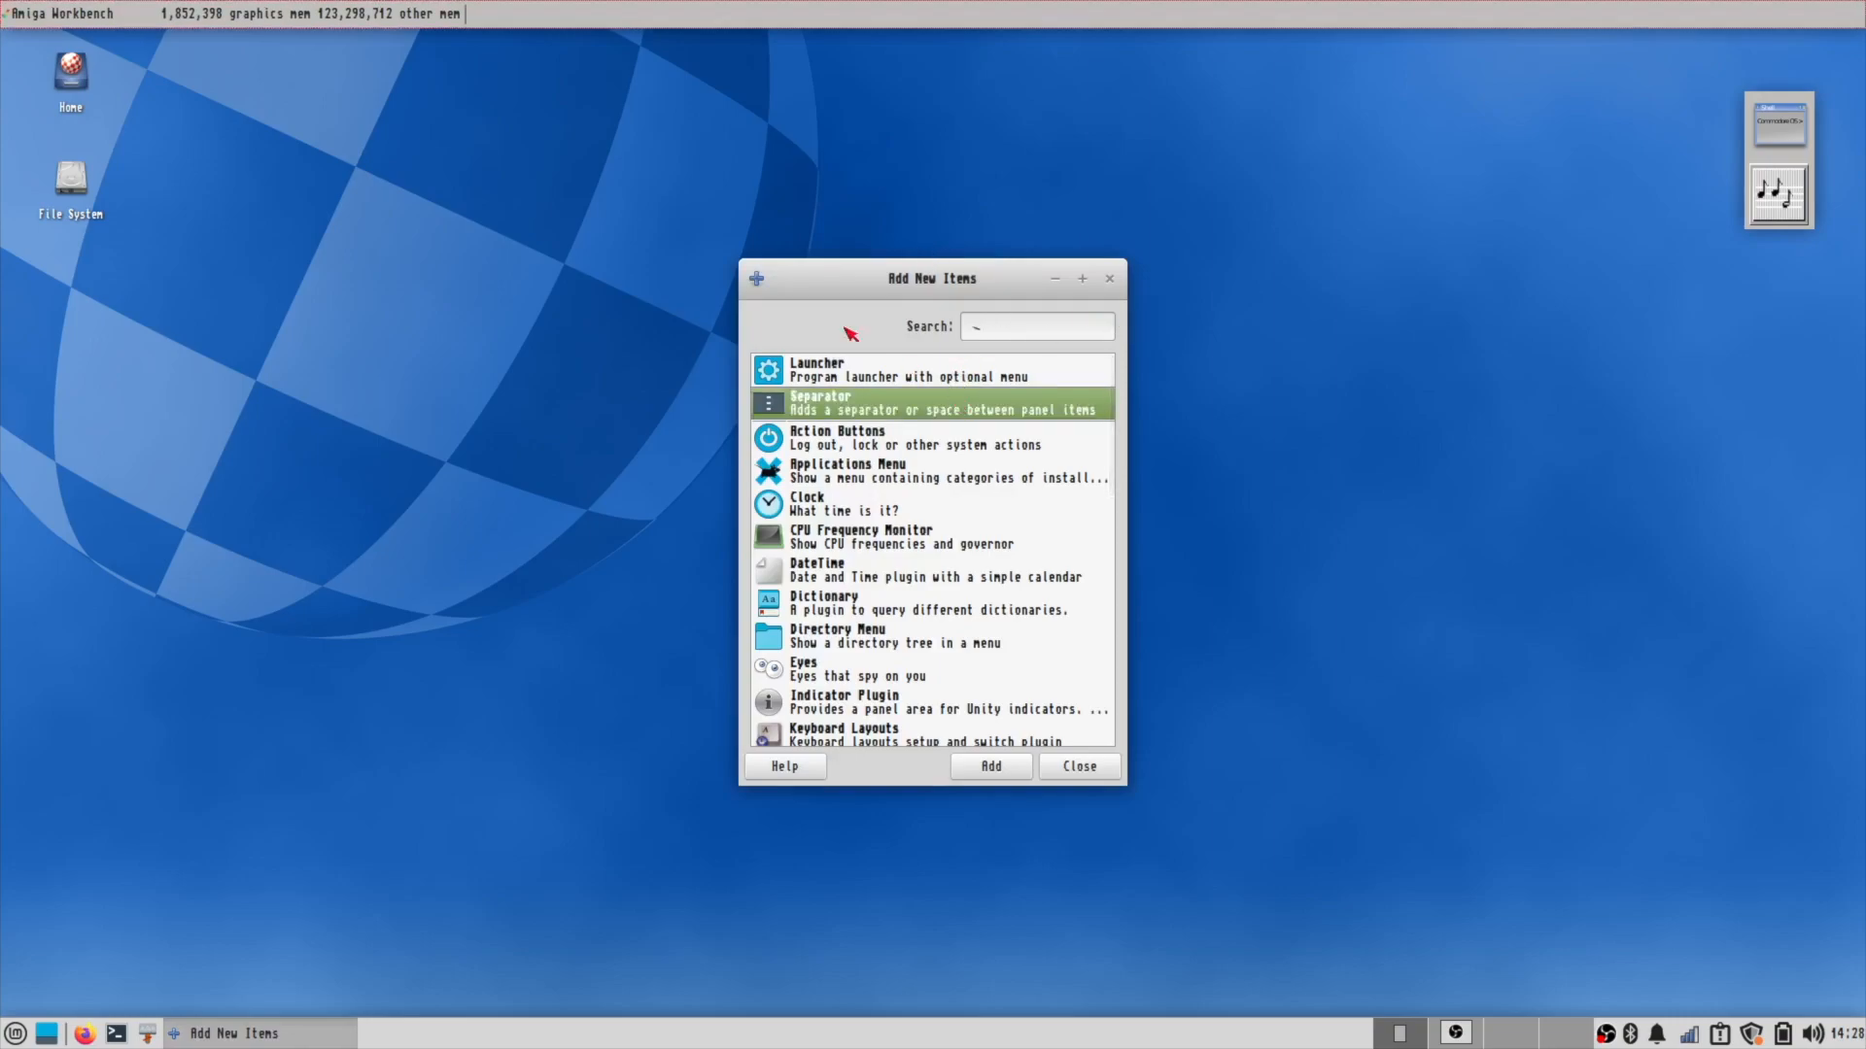
right_click(538, 21)
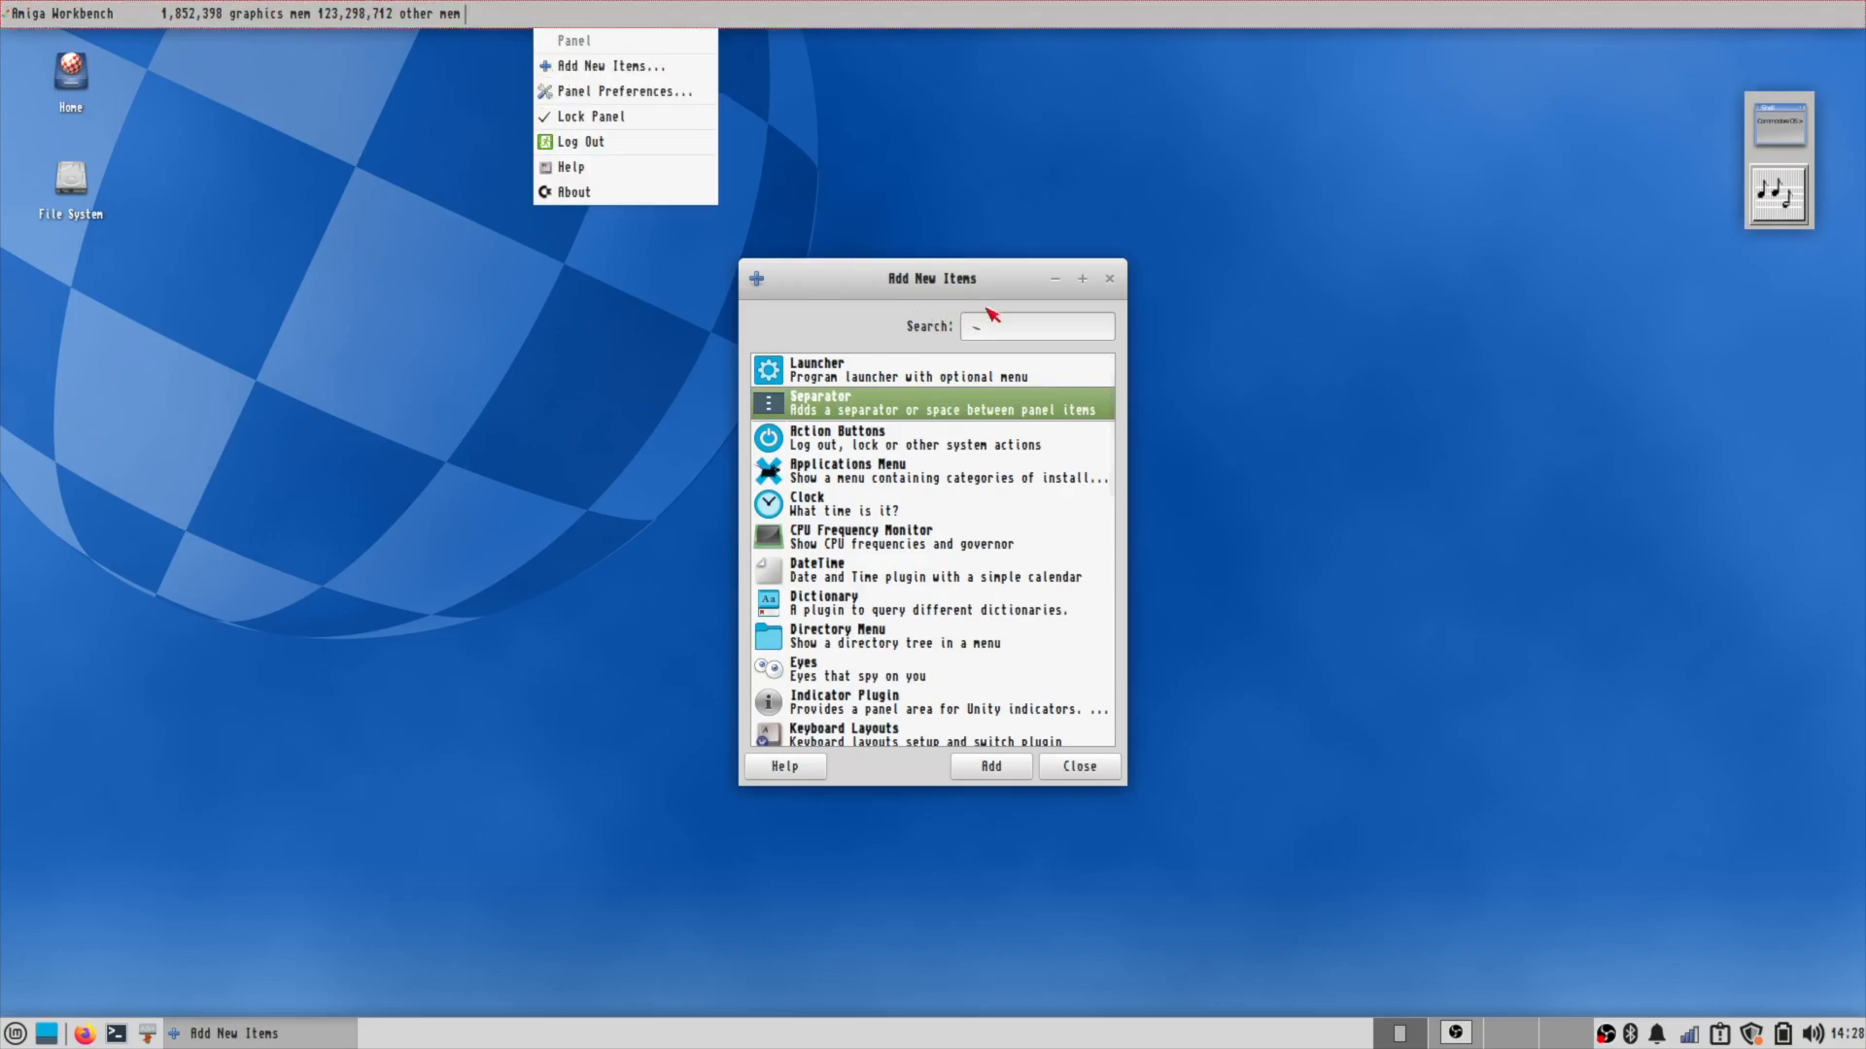
left_click(1040, 325)
type("clo")
double_click(1008, 367)
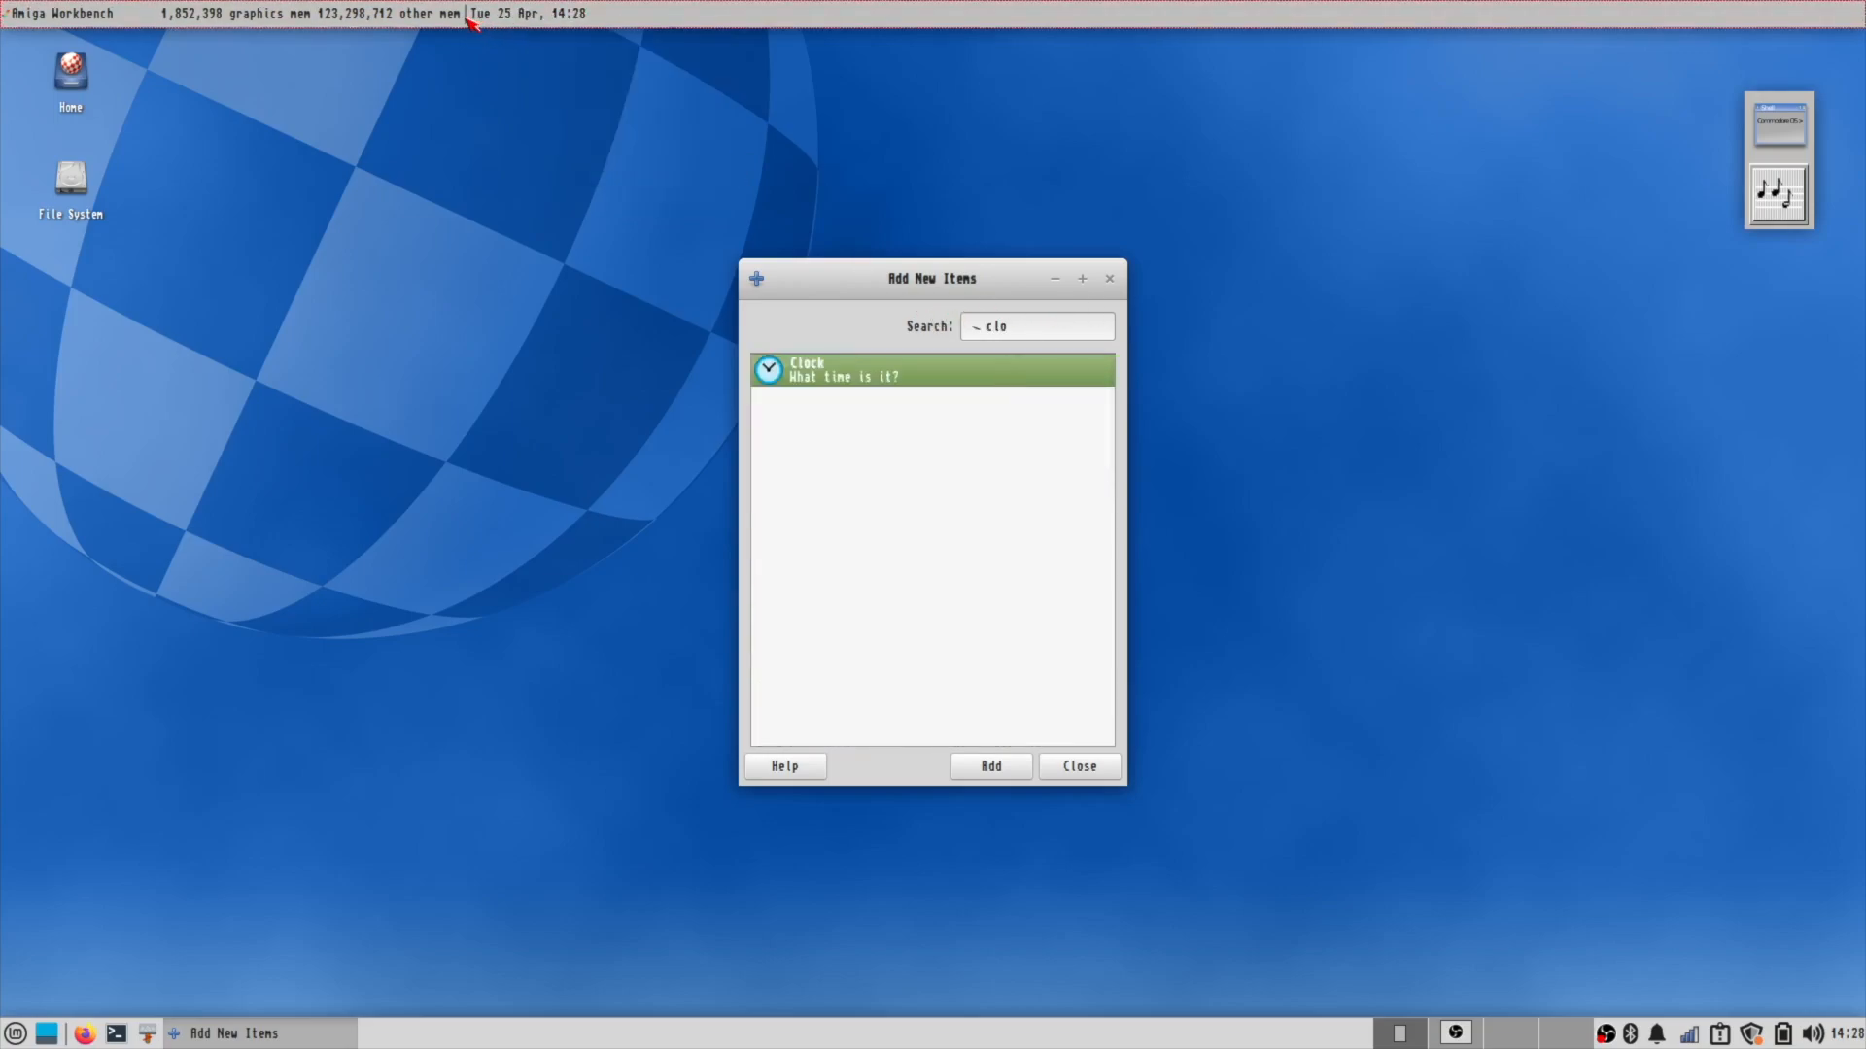
Set the separator between the Applications Menu and the clock to expand.
right_click(472, 19)
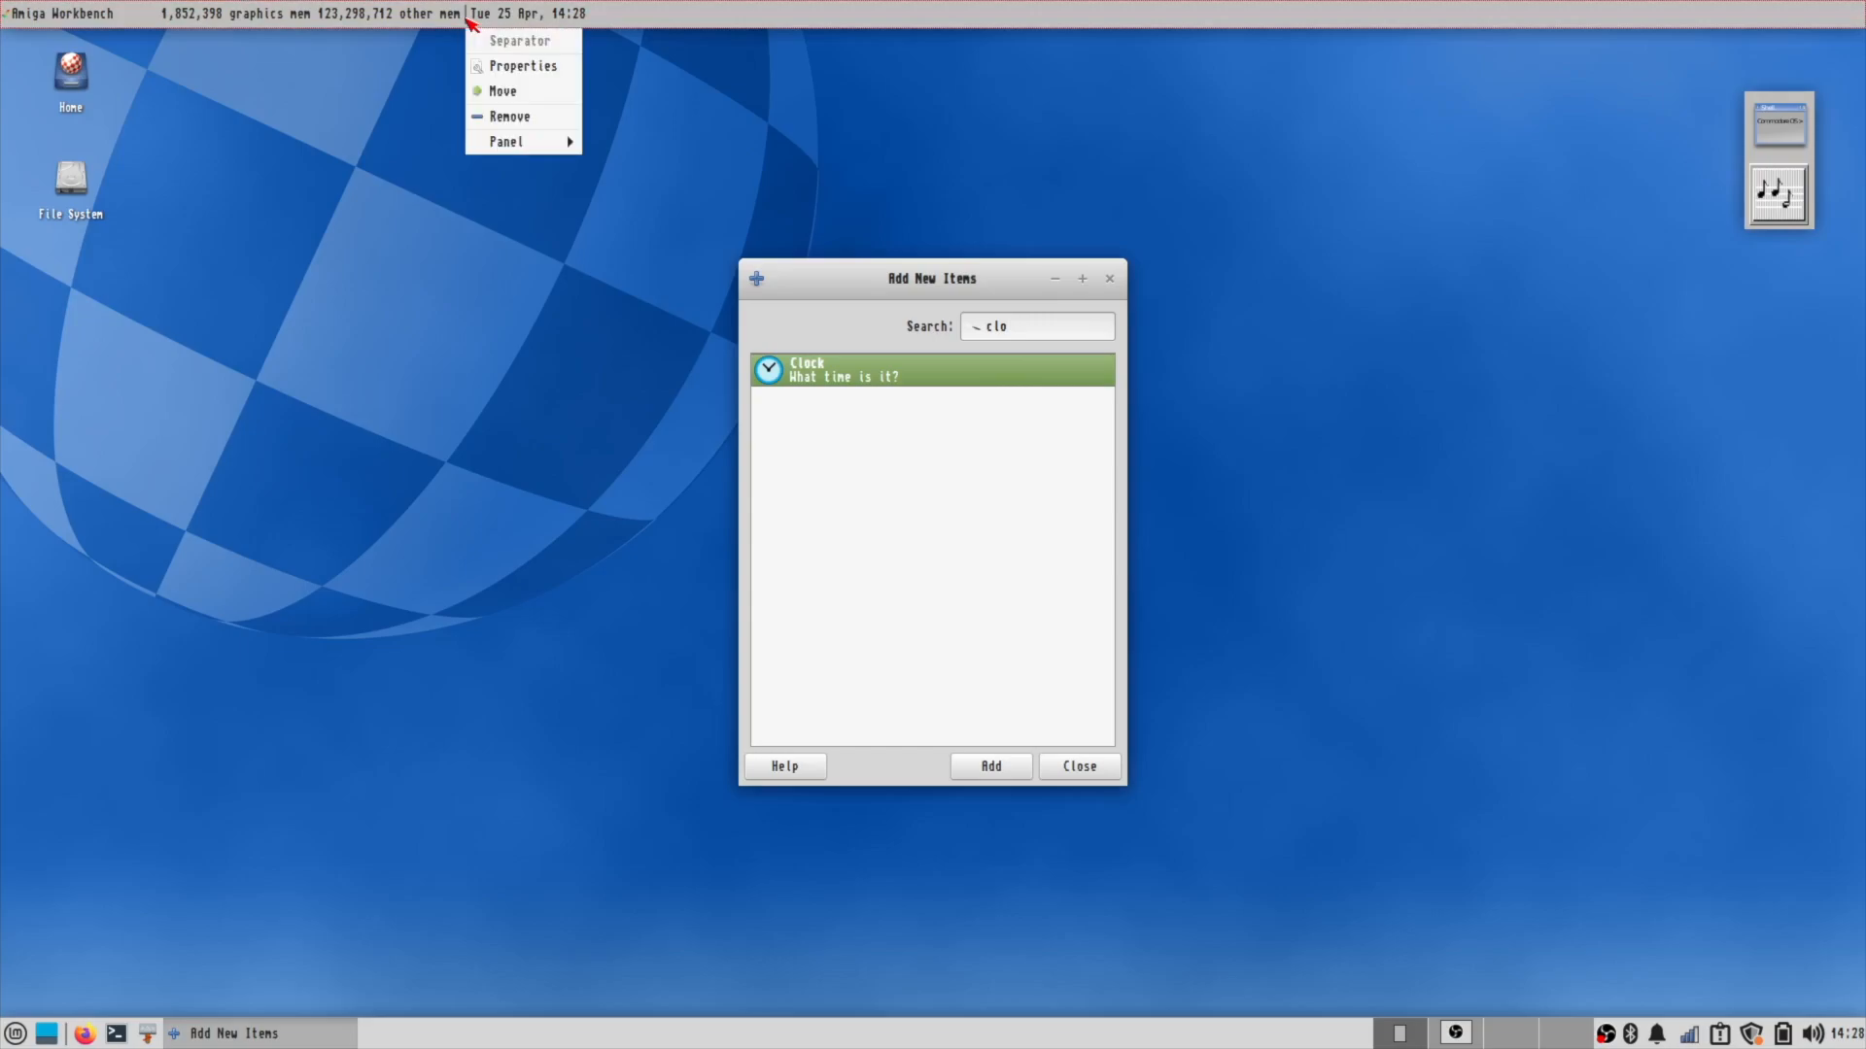
left_click(515, 66)
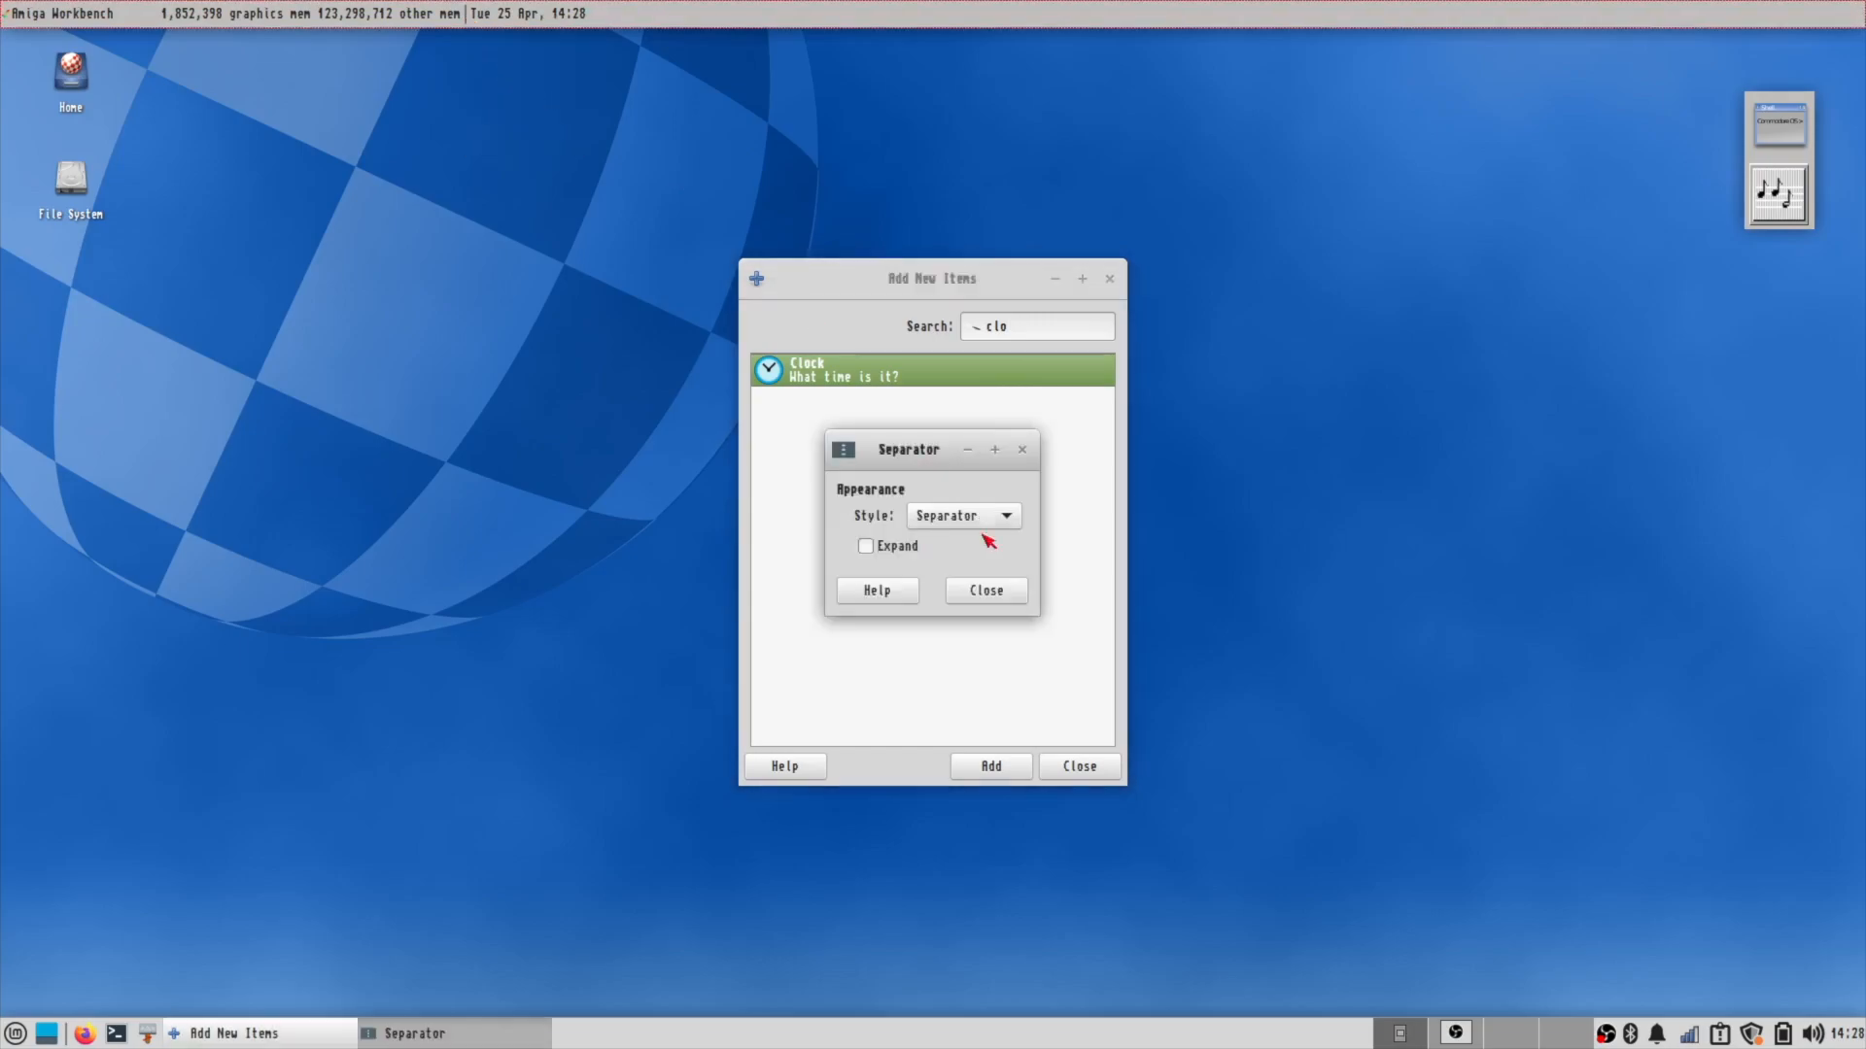
left_click(867, 548)
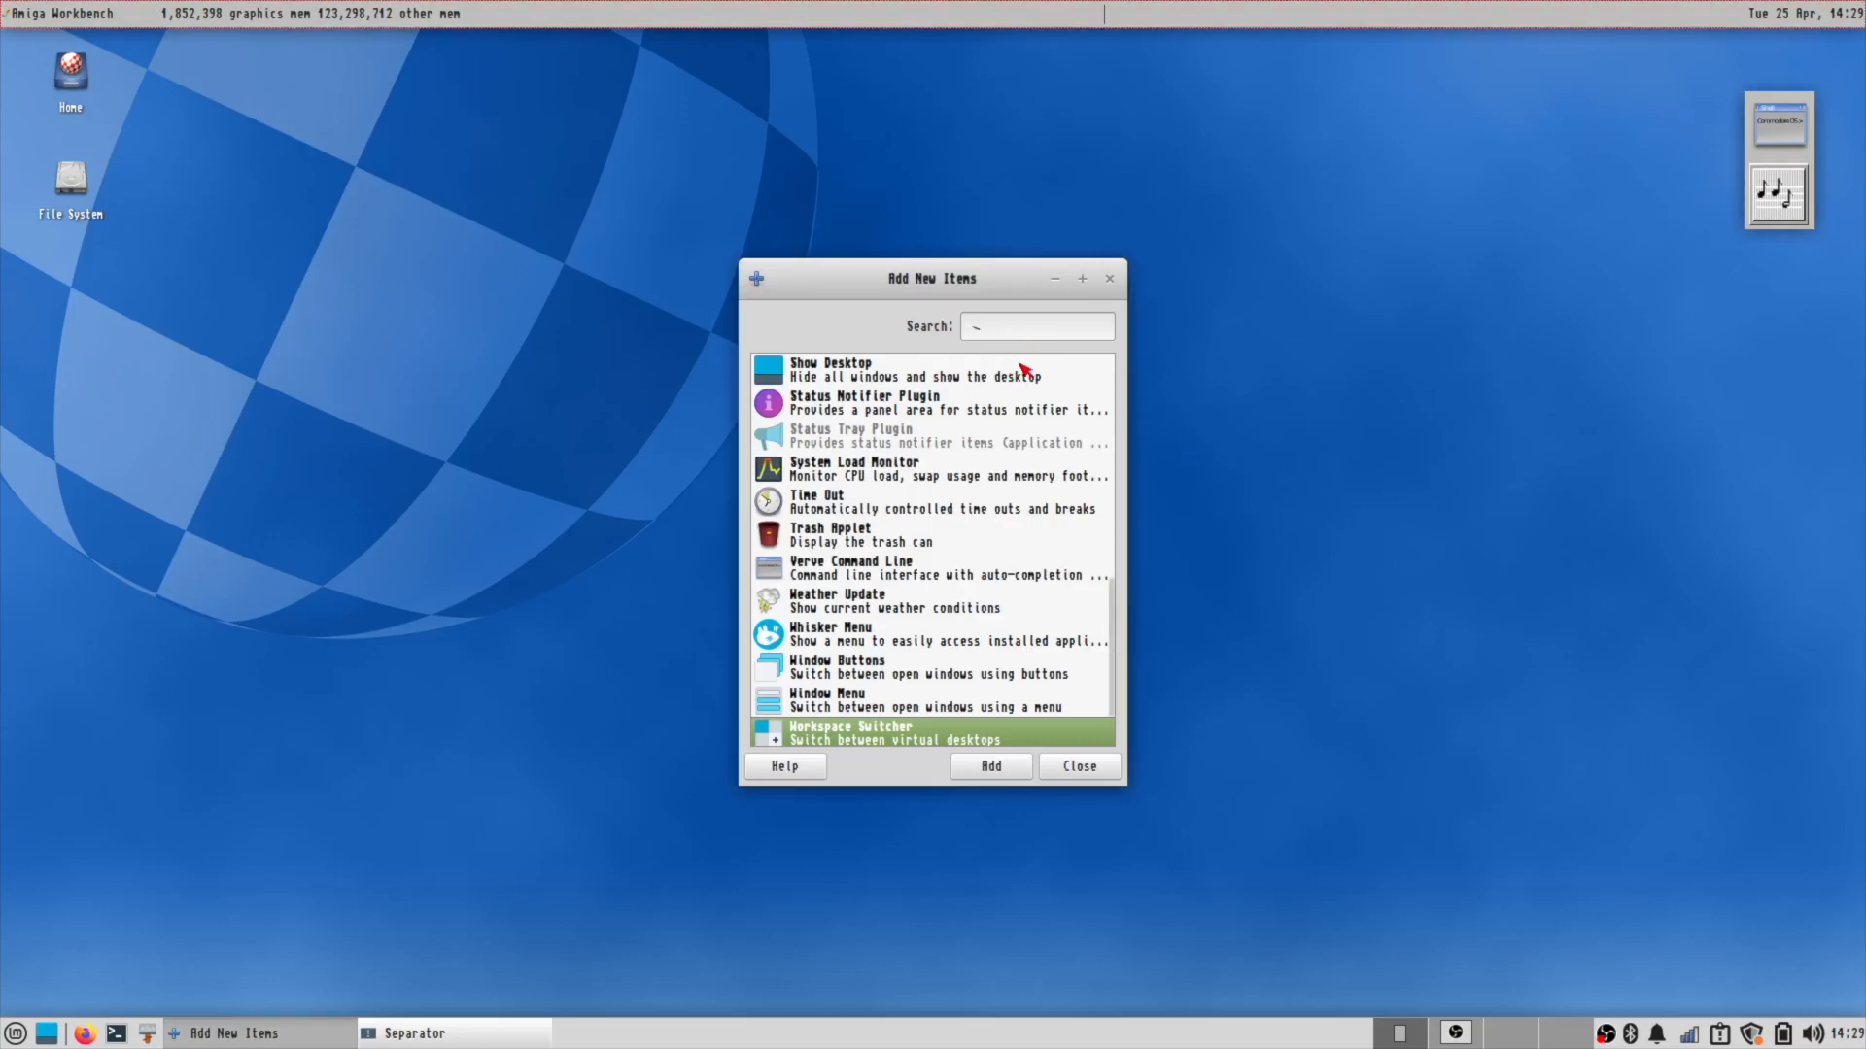
Find and add the Window Menu item to the Amiga Workbench bar and look at its list of workspaces.
type("wind")
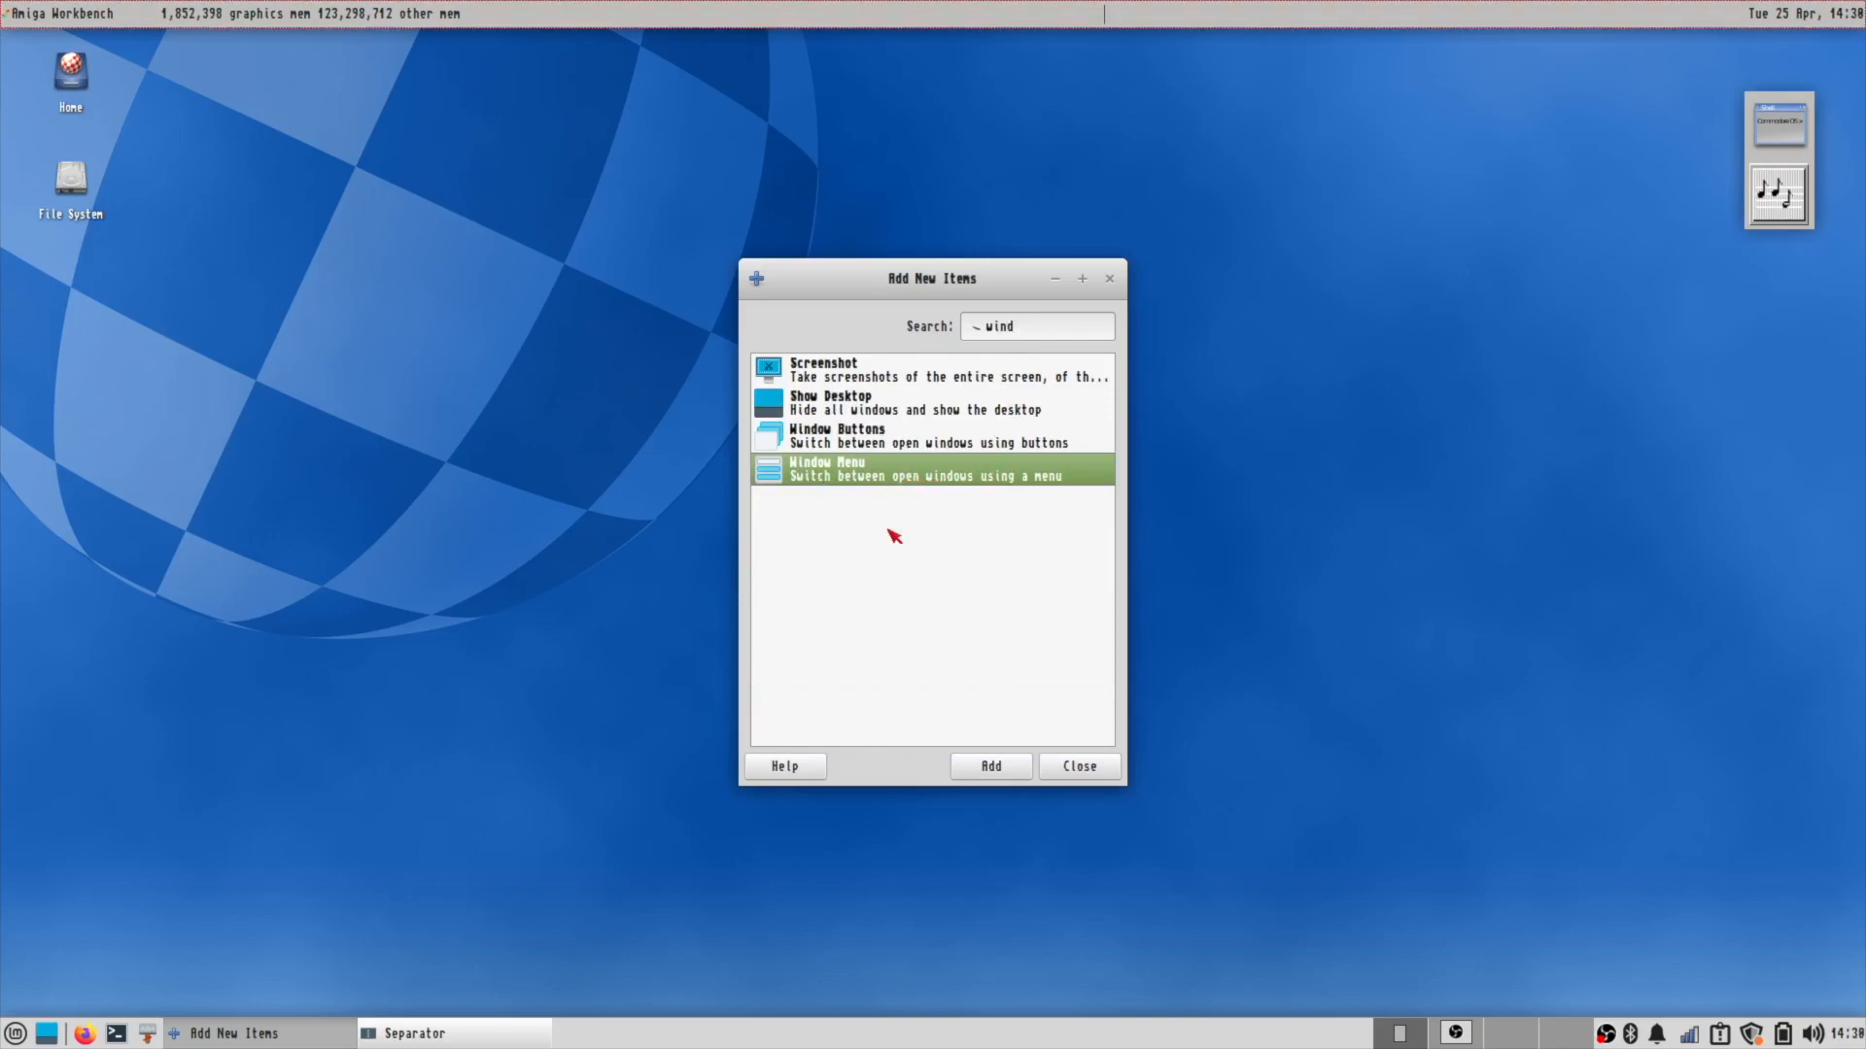
left_click(991, 766)
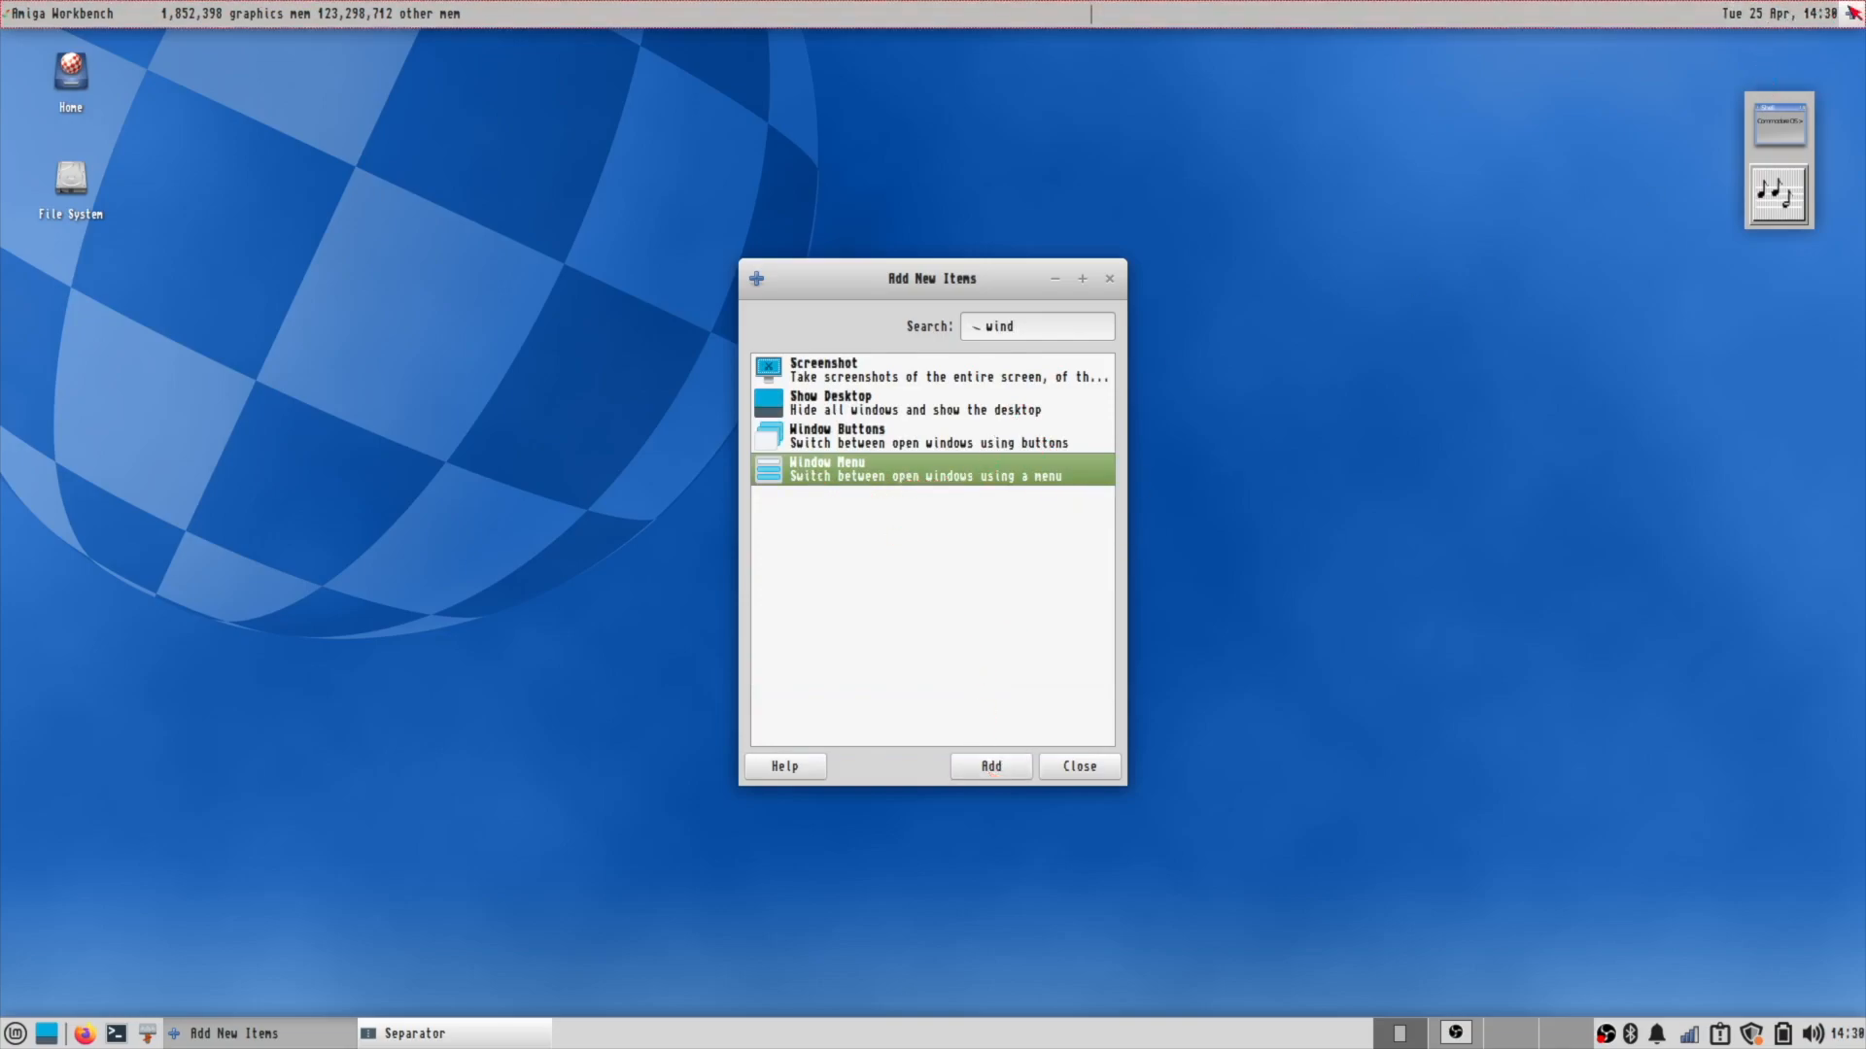
left_click(1854, 14)
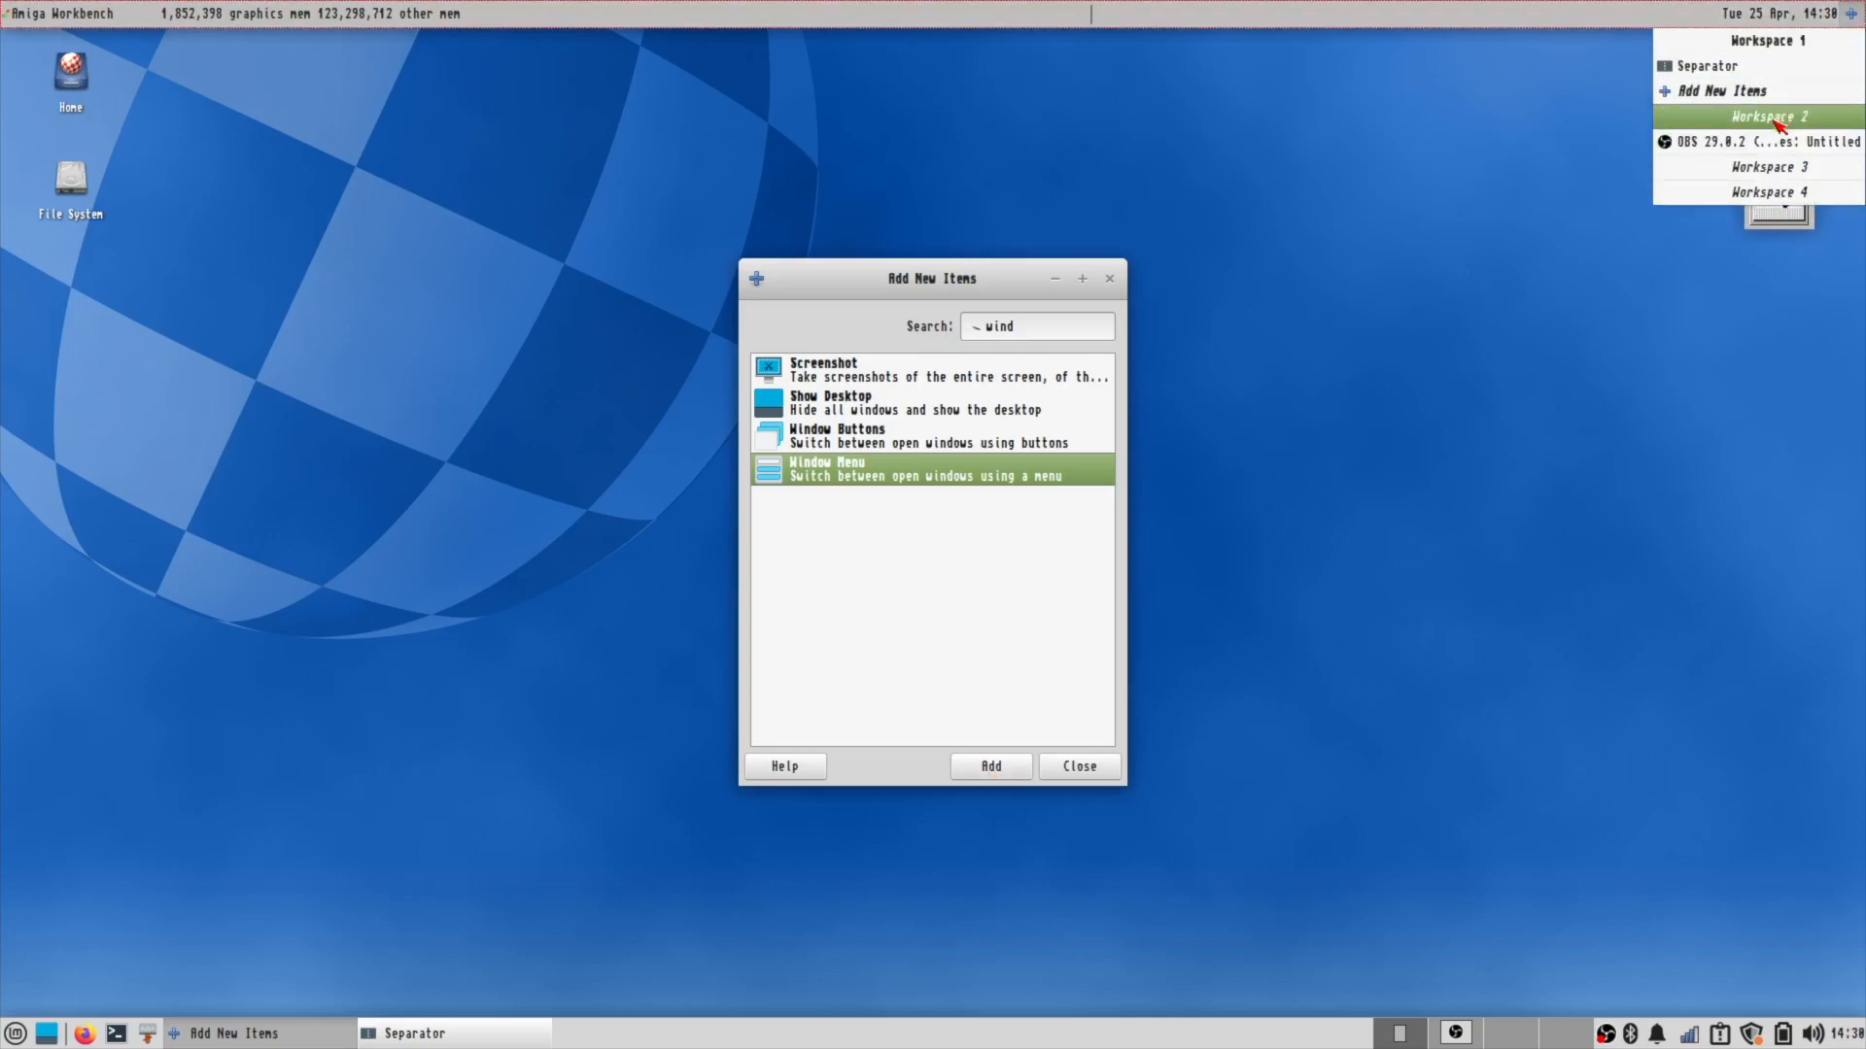
left_click(1852, 14)
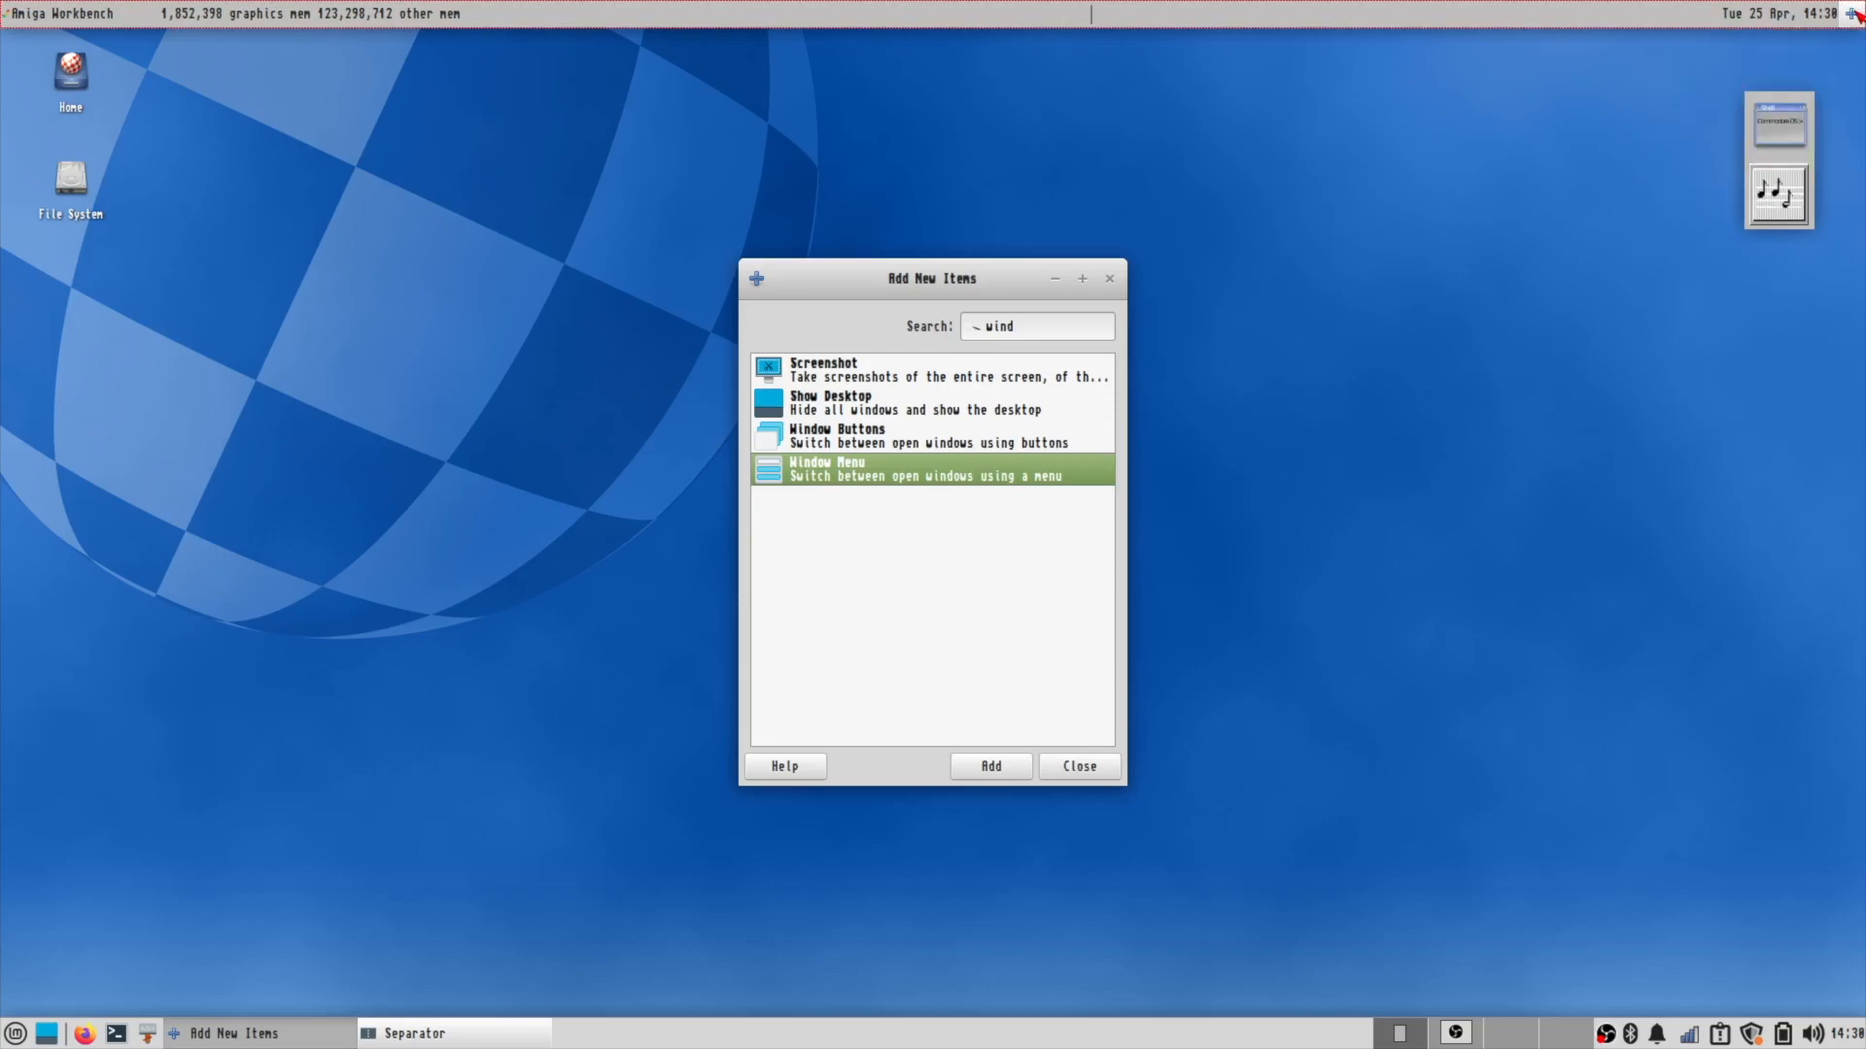
Set the Window Menu's button layout to Arrow and close its properties, the new-items window and the separator properties.
right_click(1852, 14)
left_click(1778, 66)
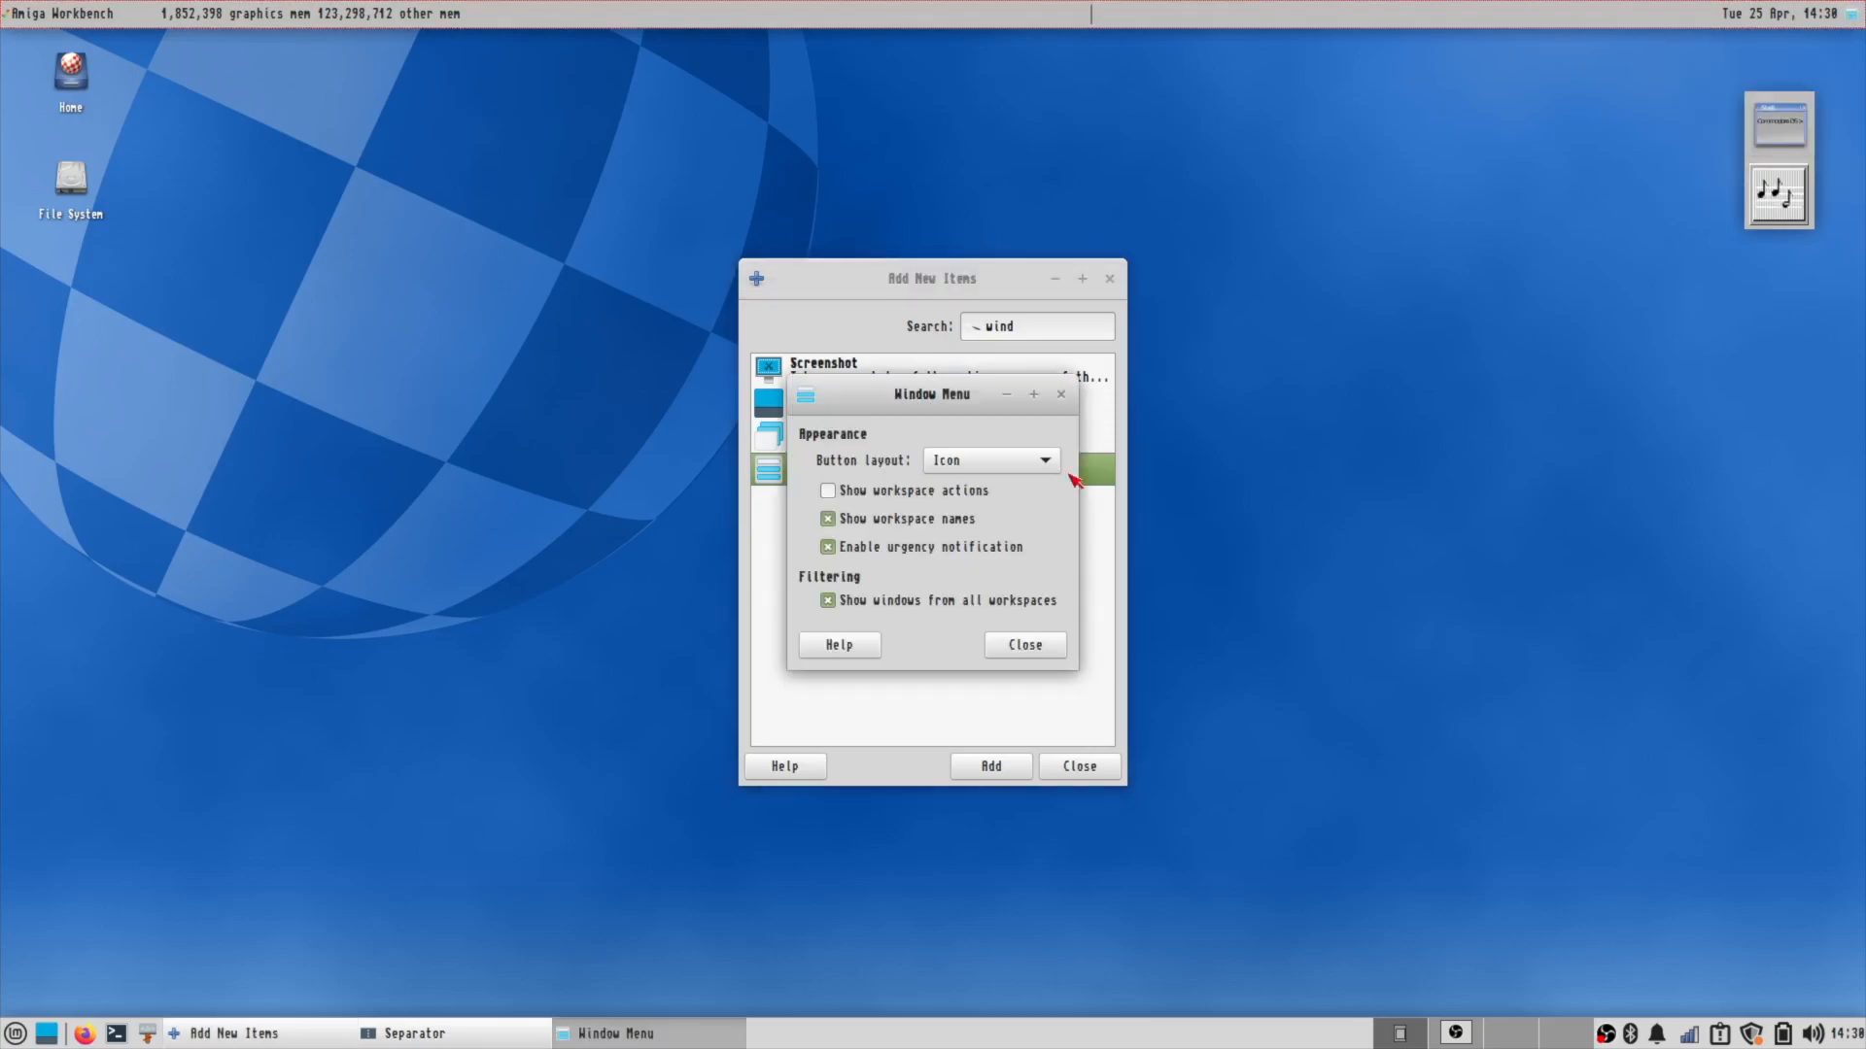
left_click(958, 465)
left_click(972, 486)
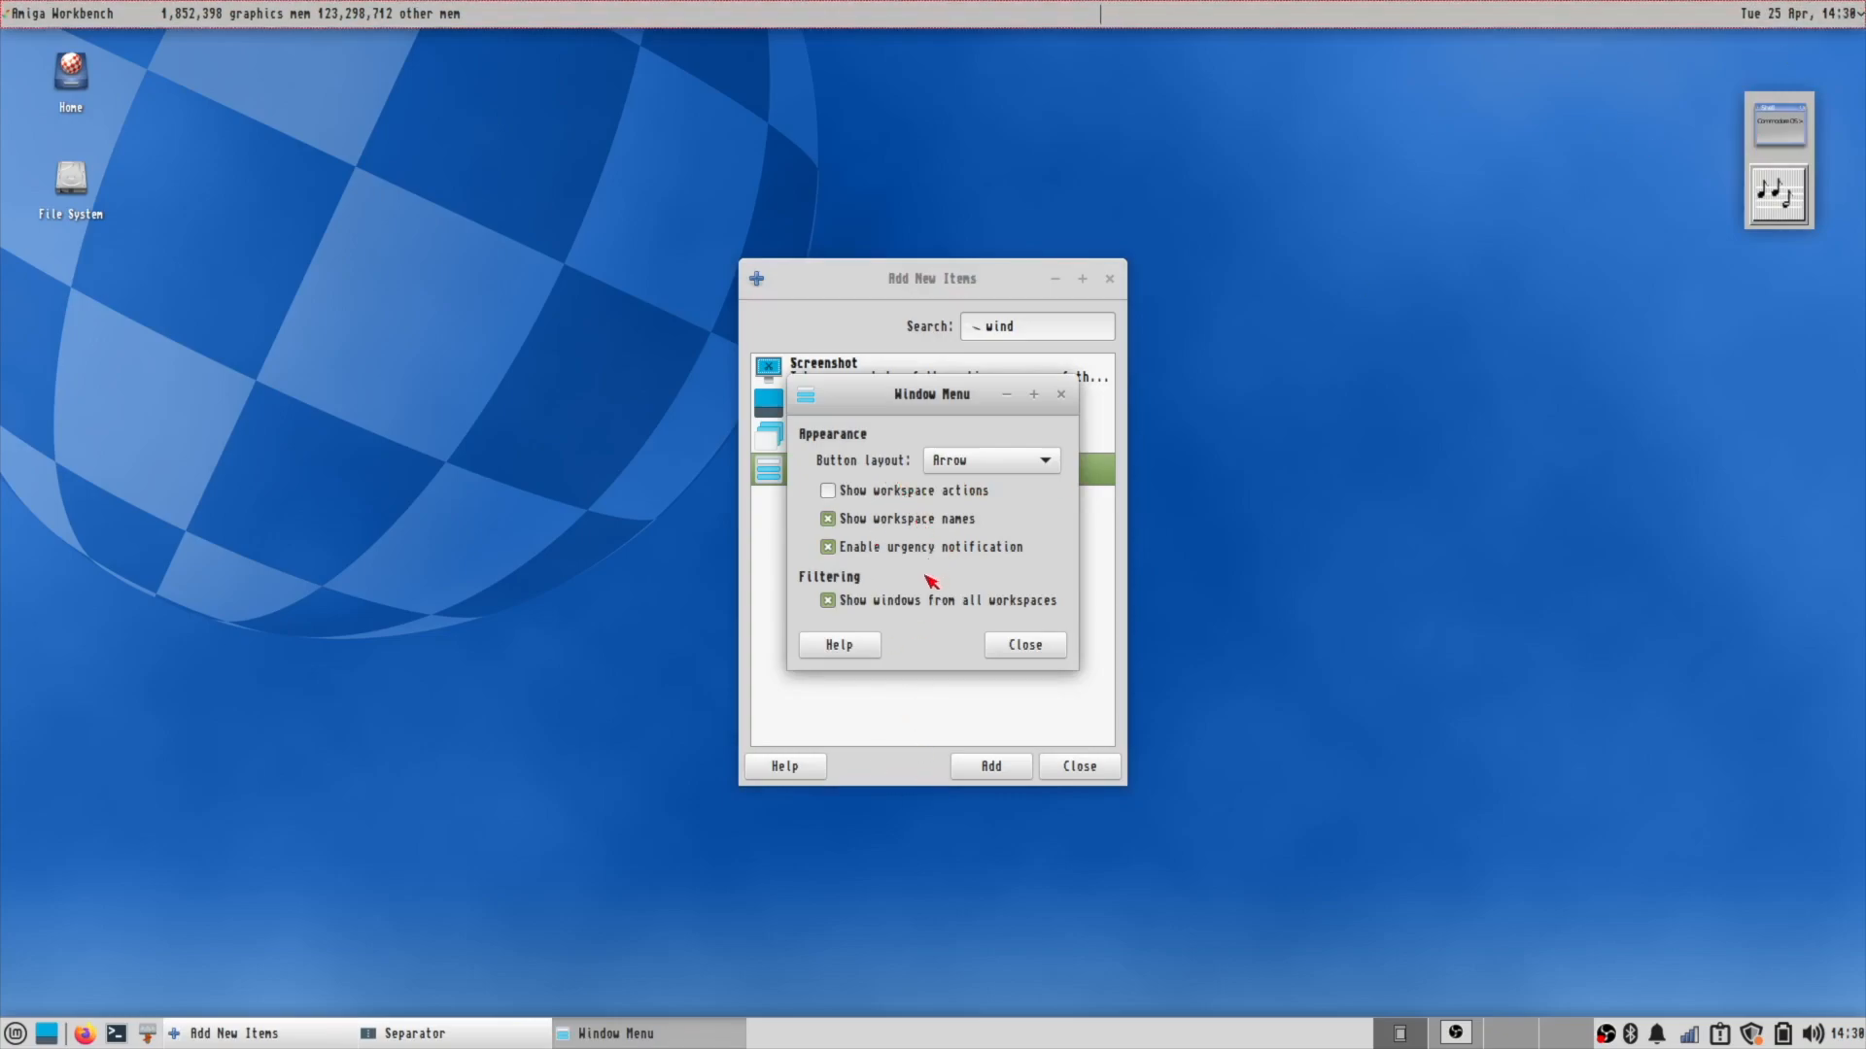
left_click(1023, 646)
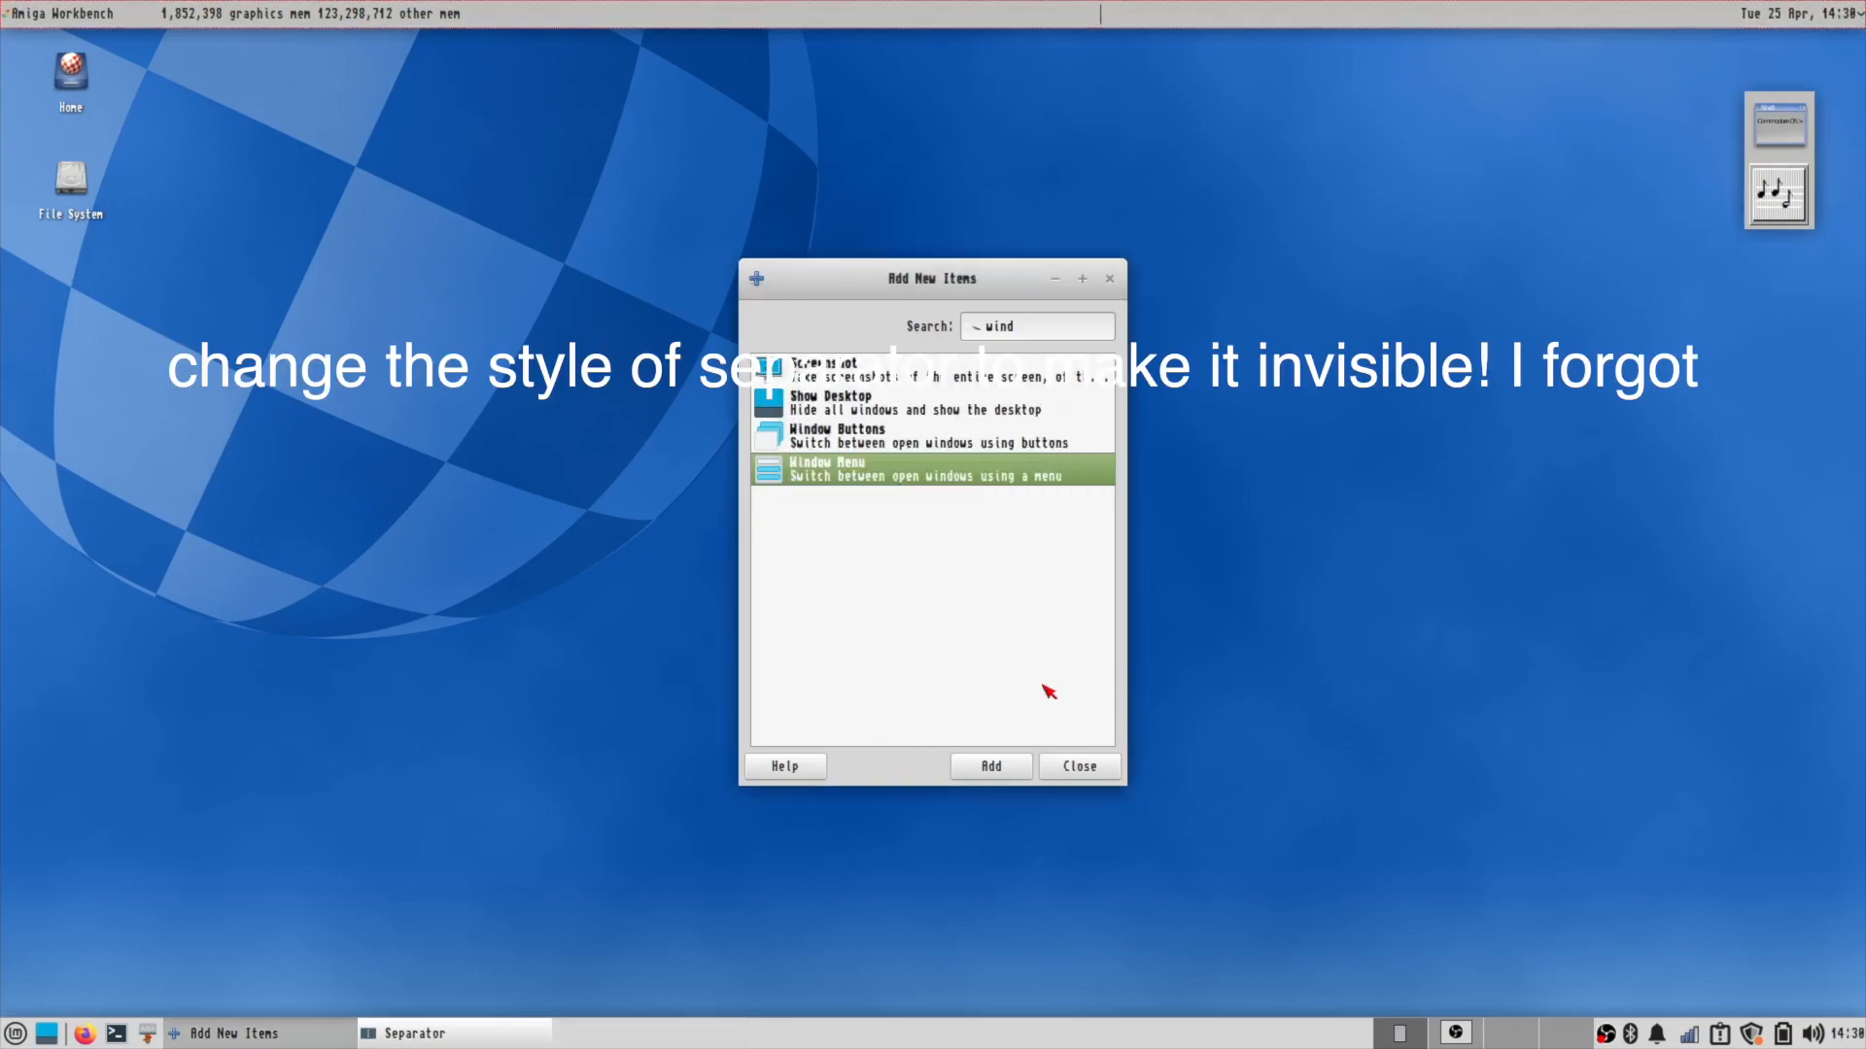
left_click(1075, 773)
left_click(1001, 600)
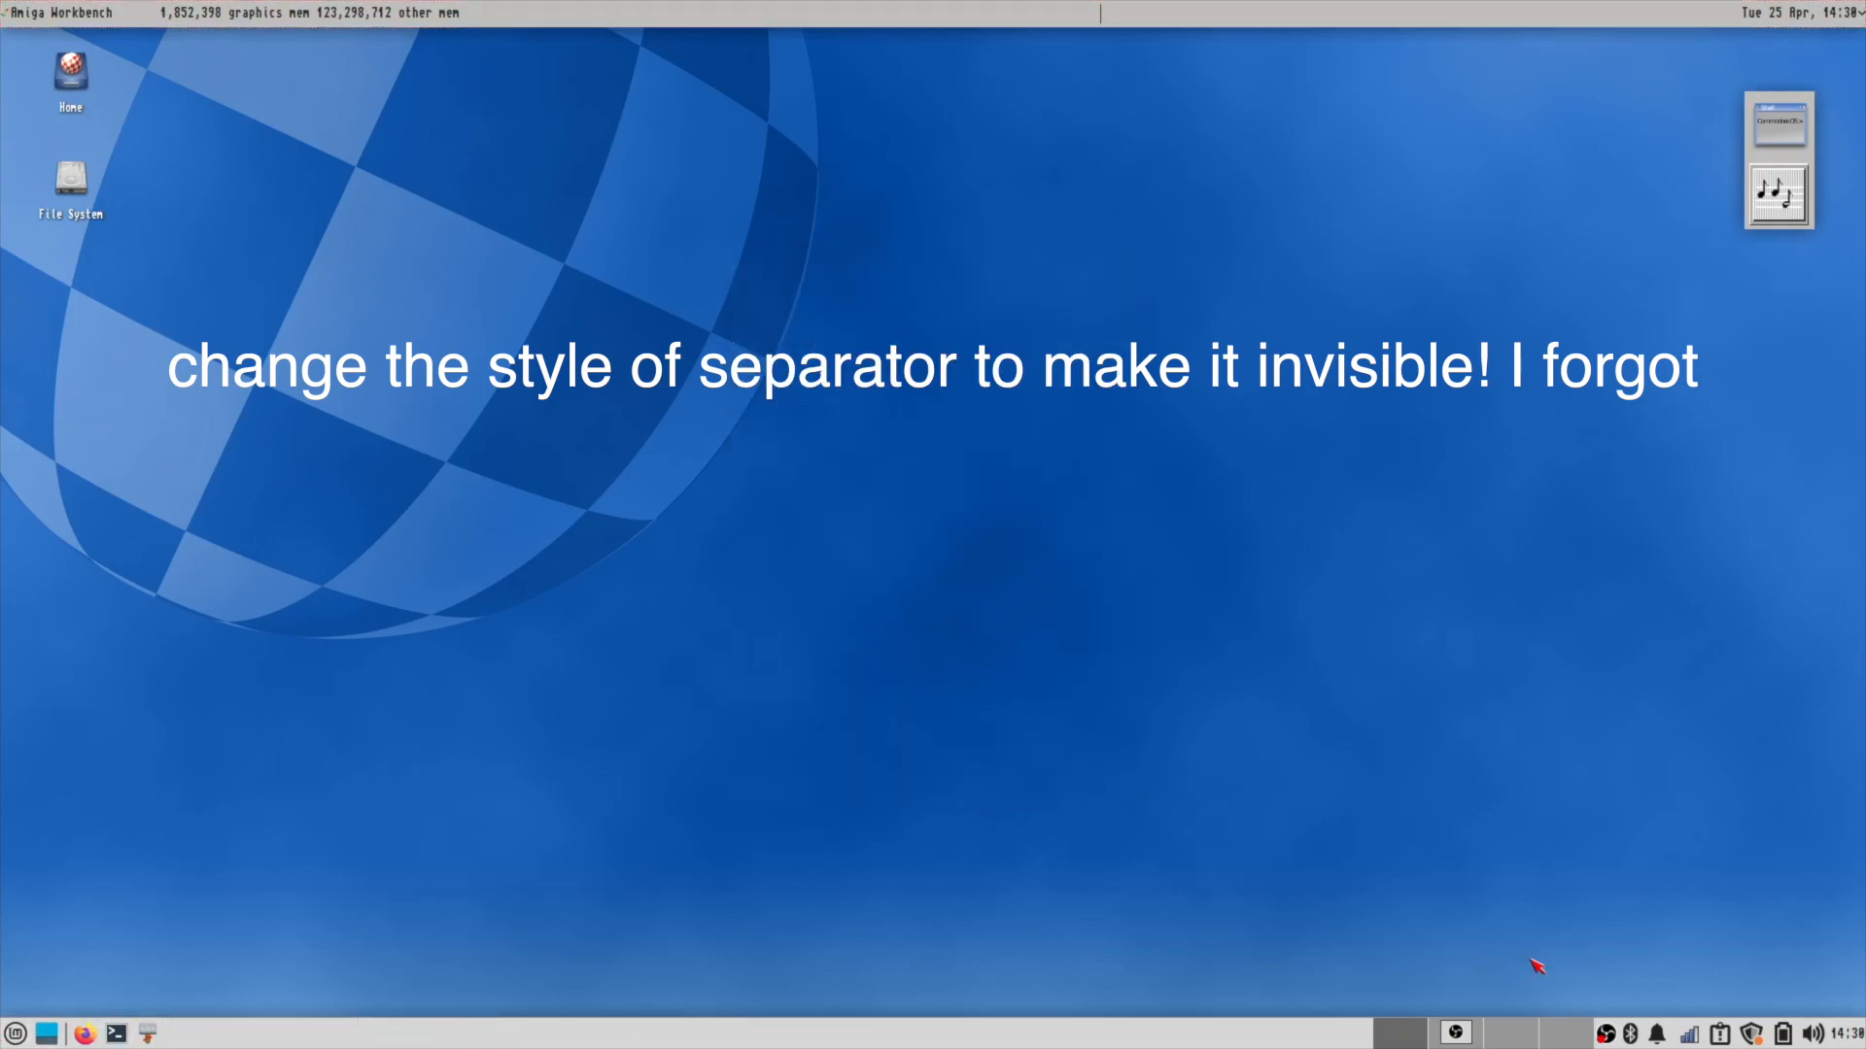
Remove Panel 1, the original Xfce taskbar, and close the panel preferences.
right_click(890, 1036)
mouse_move(959, 1010)
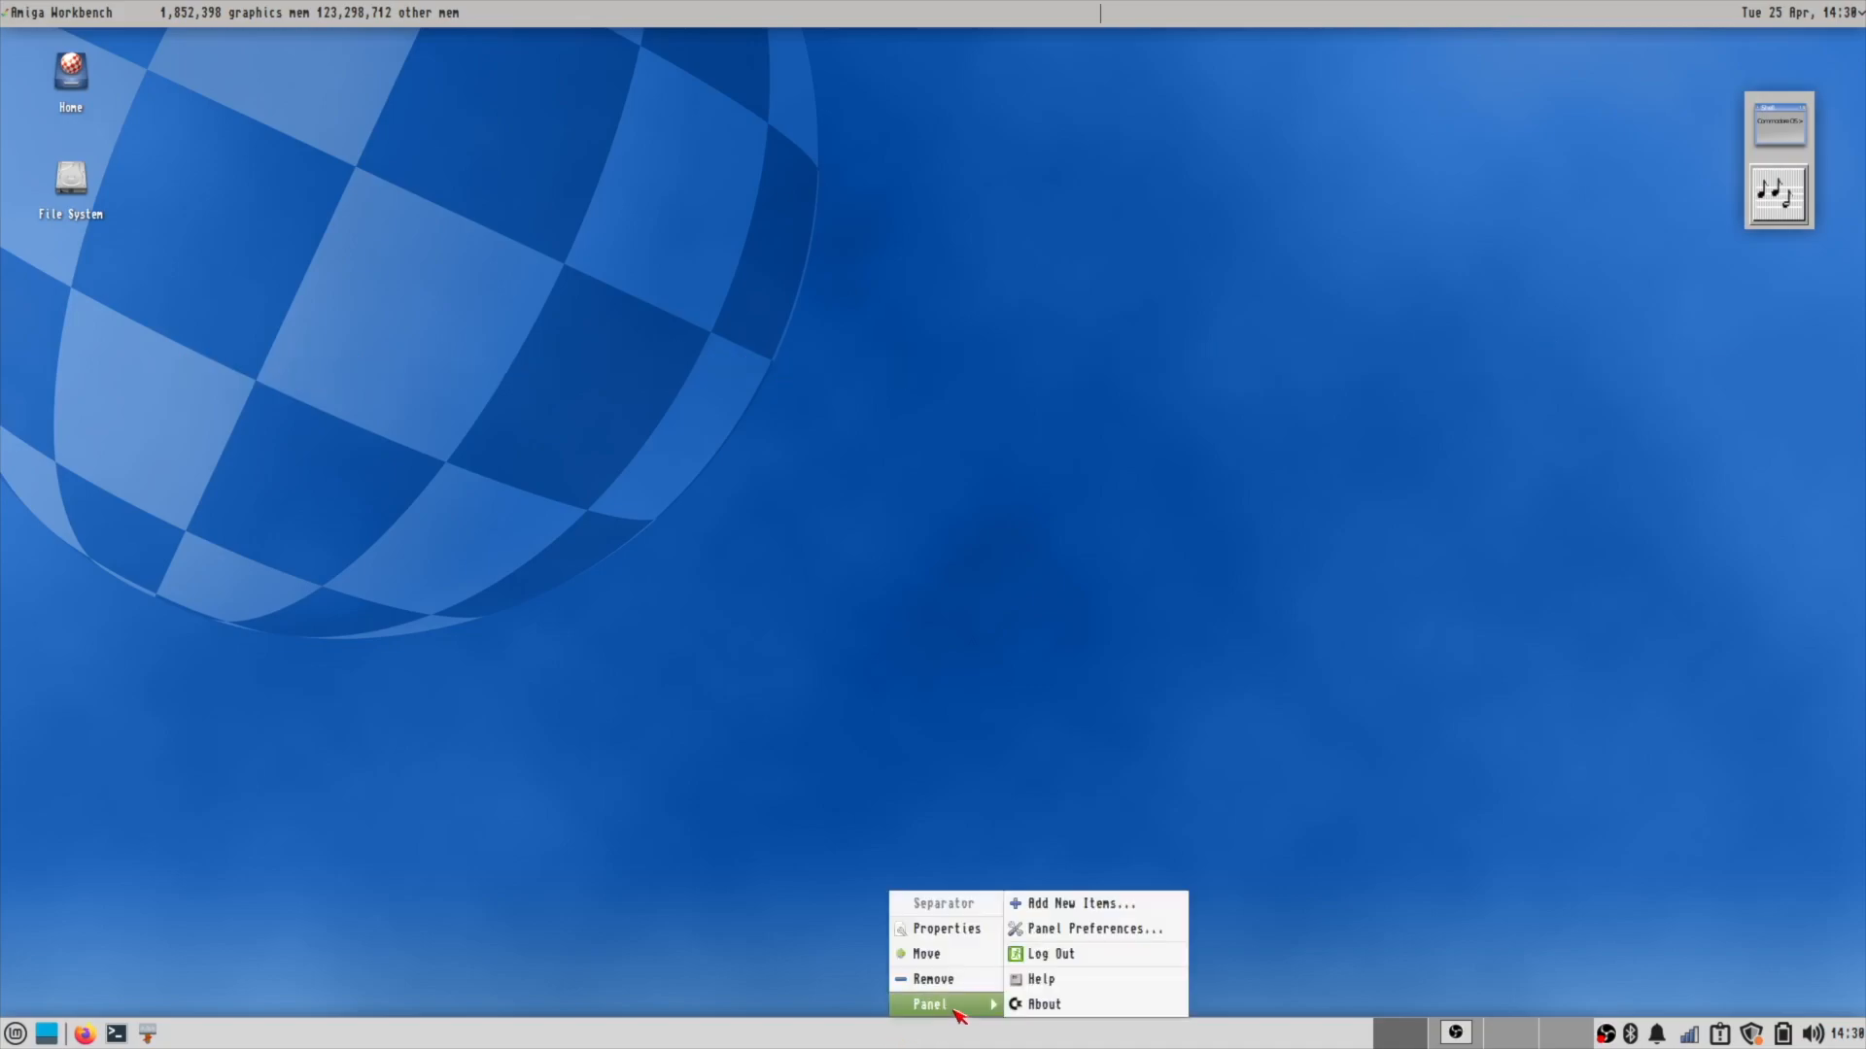
left_click(1124, 935)
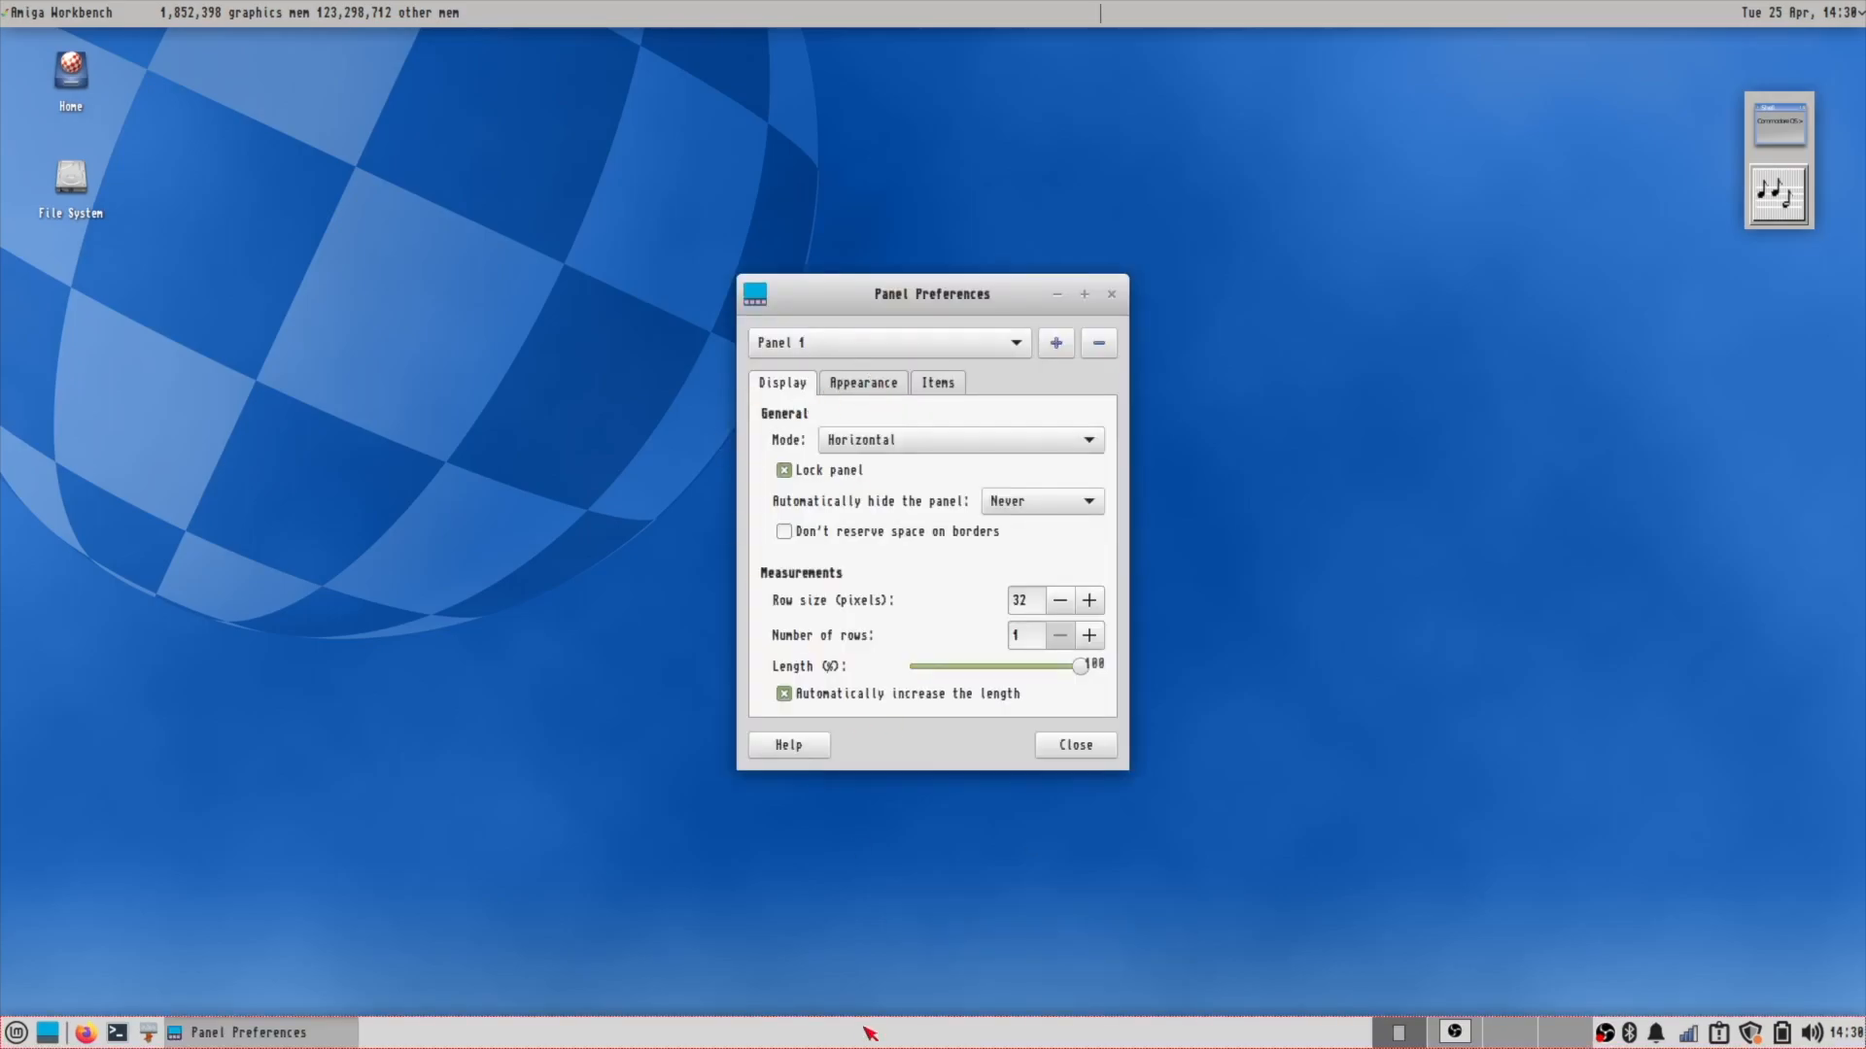
left_click(1099, 344)
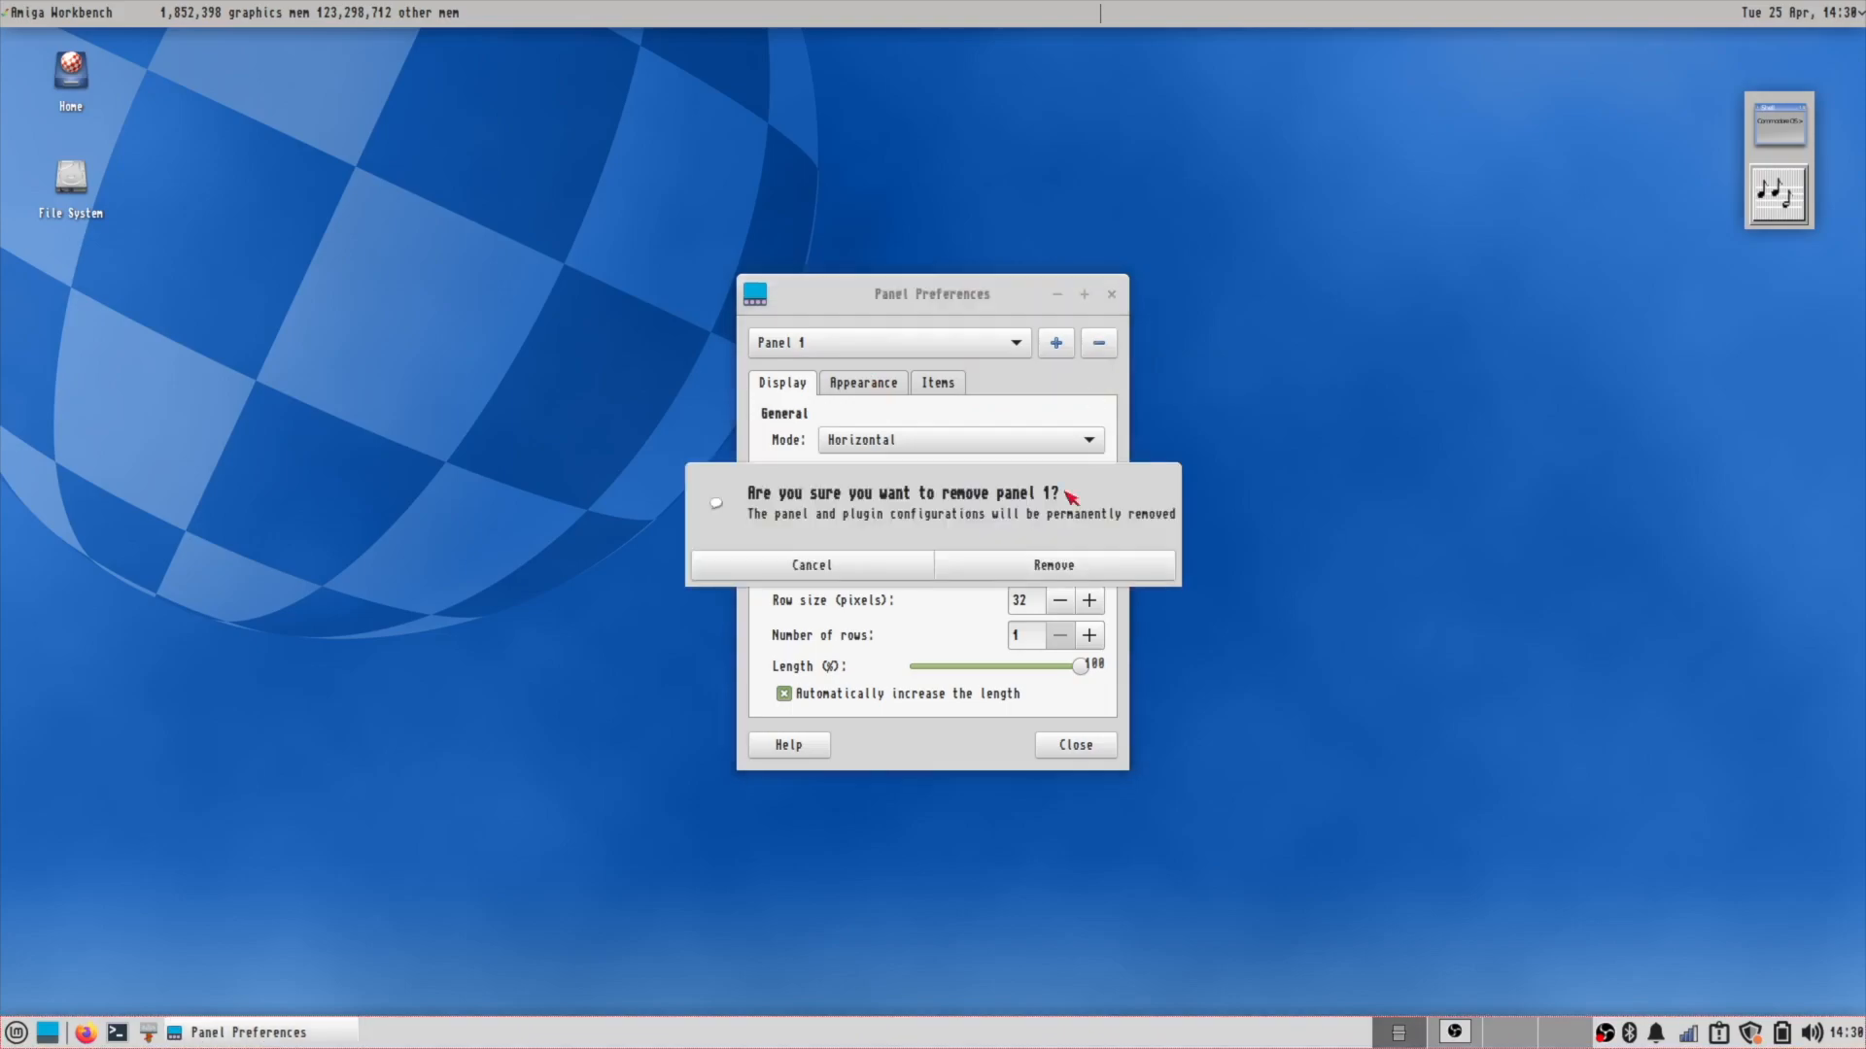
left_click(1058, 572)
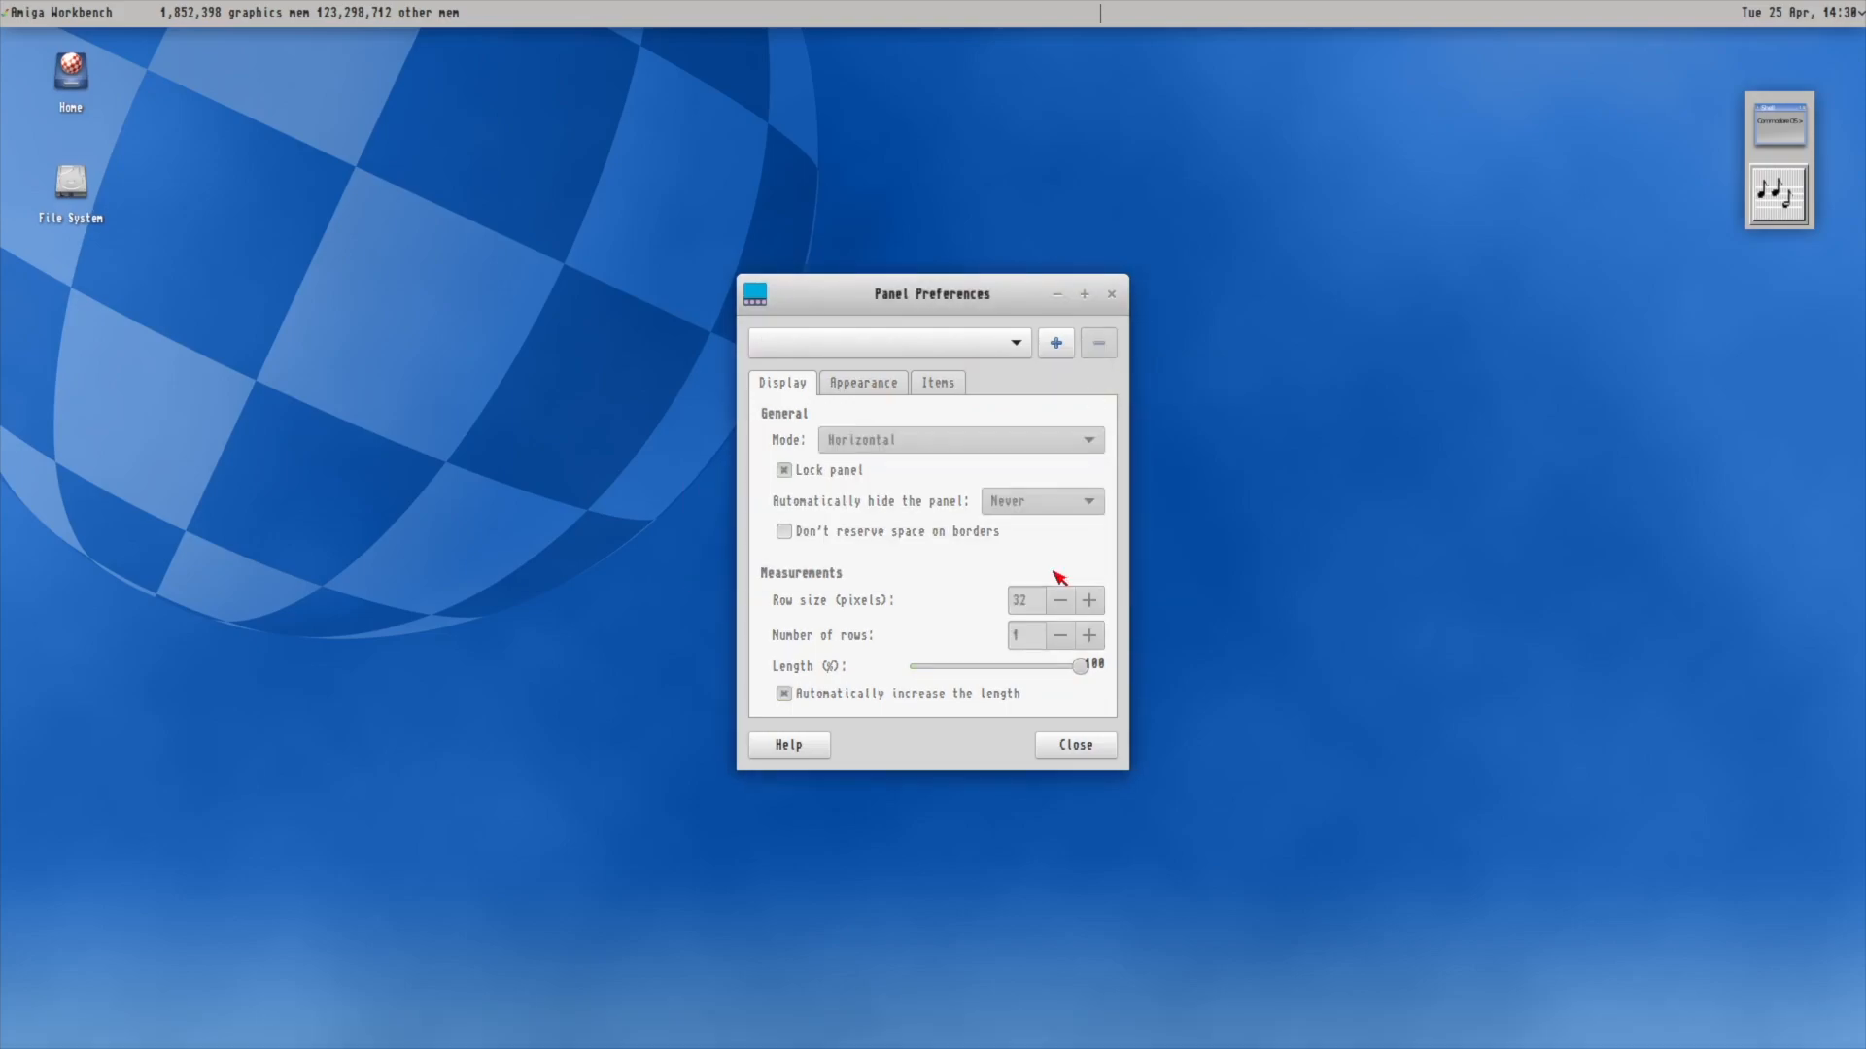
left_click(1111, 294)
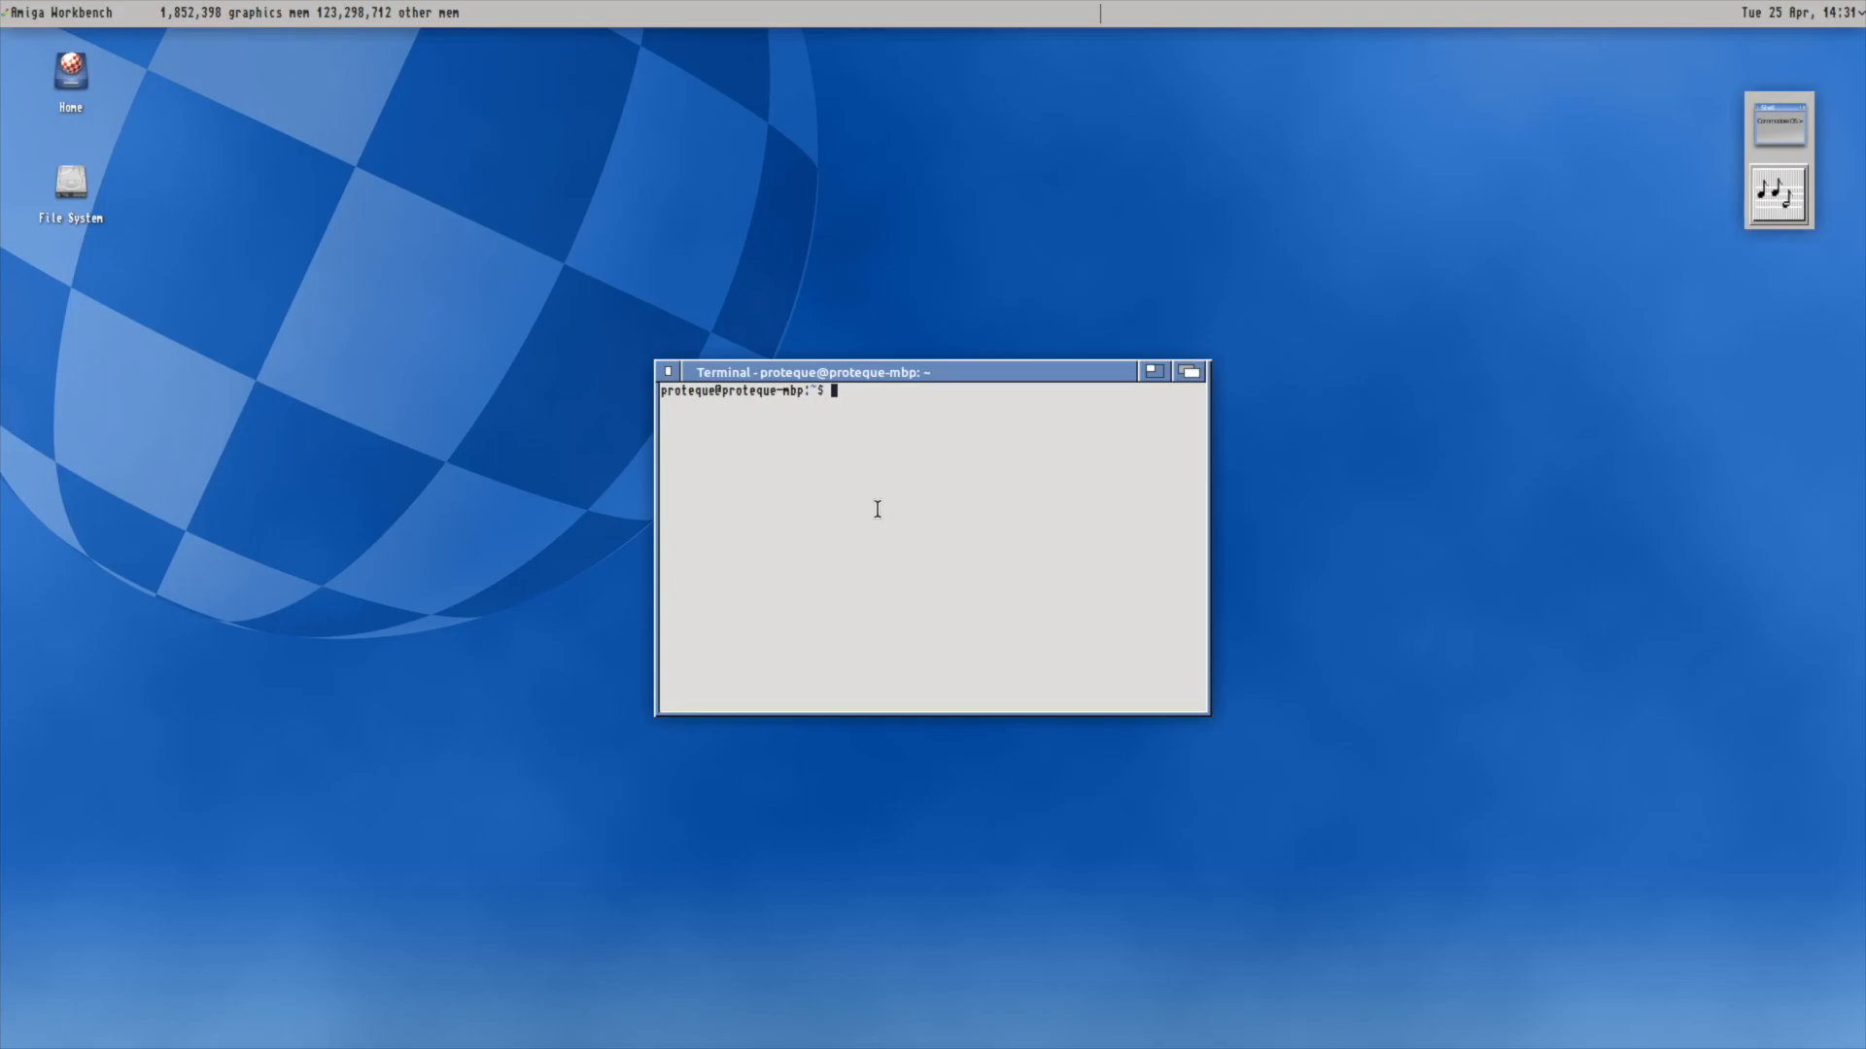
Install the Worker file manager with "sudo apt install worker", entering the account password and confirming the installation.
type("sudo apt install worker")
key("Return")
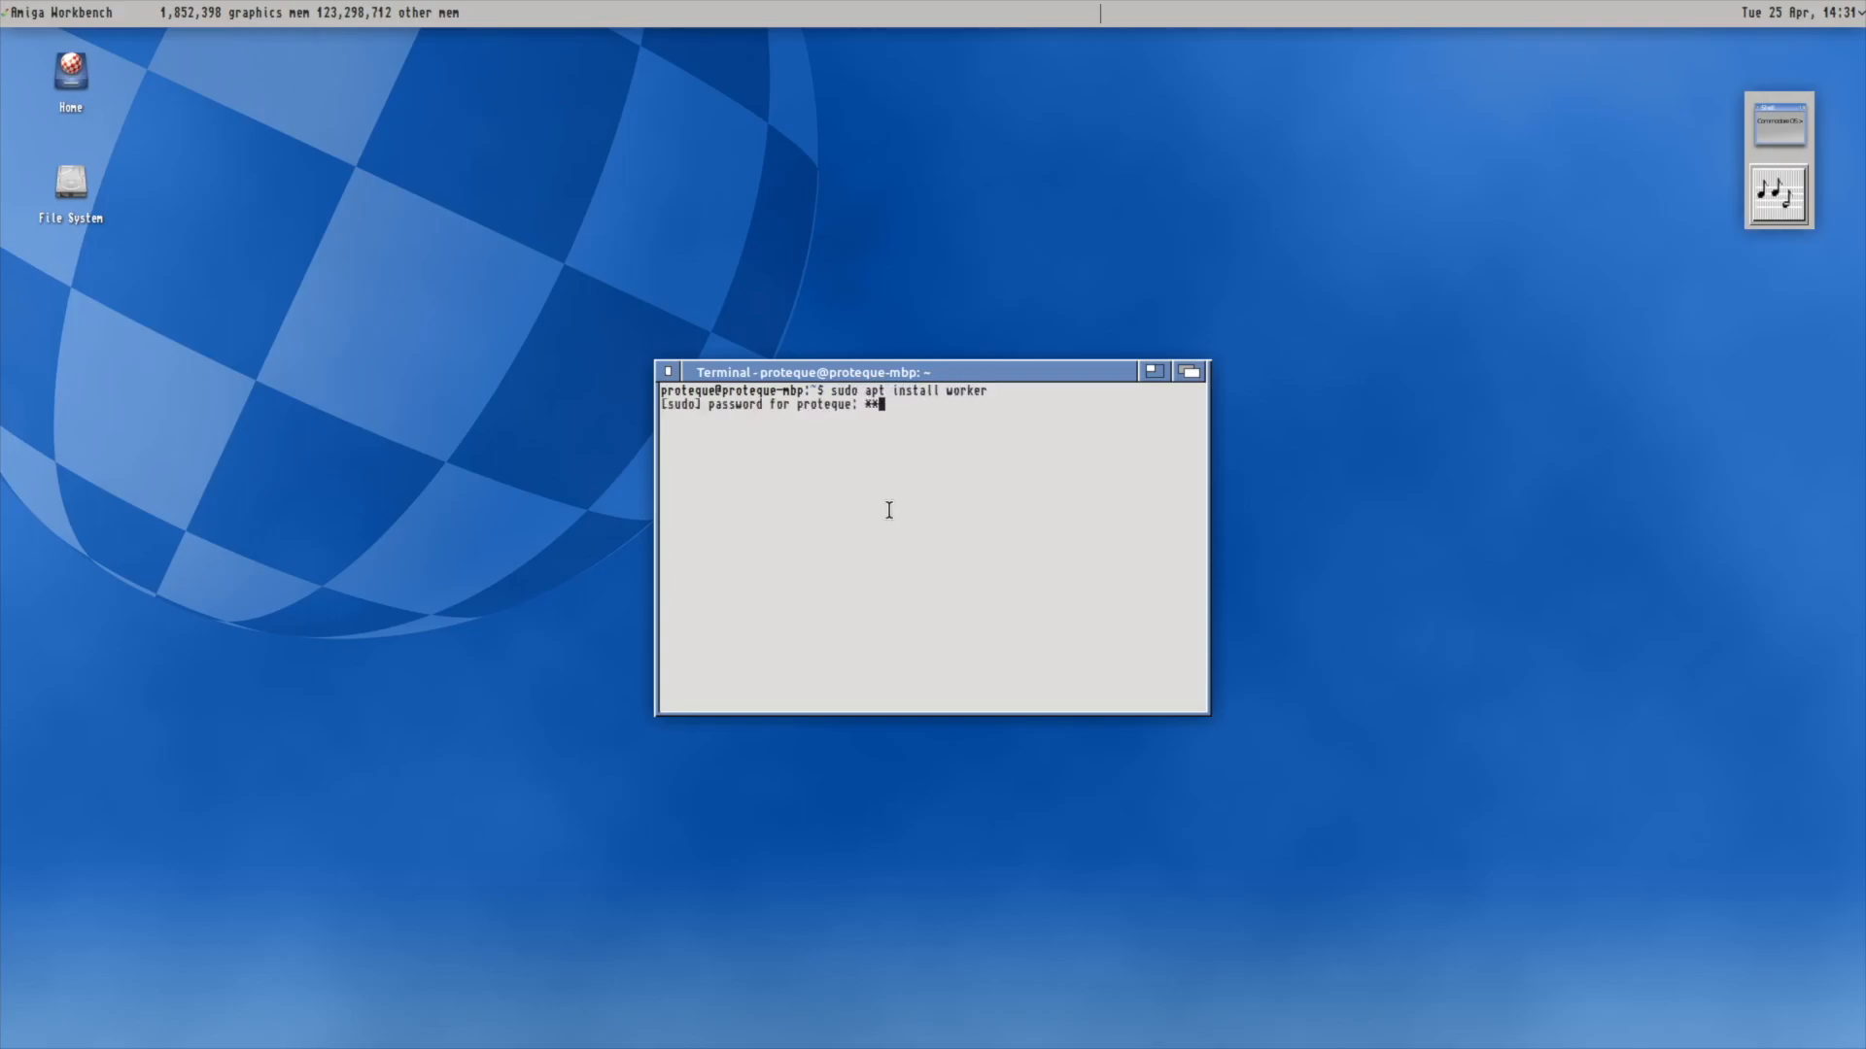
key("Return")
key("Return")
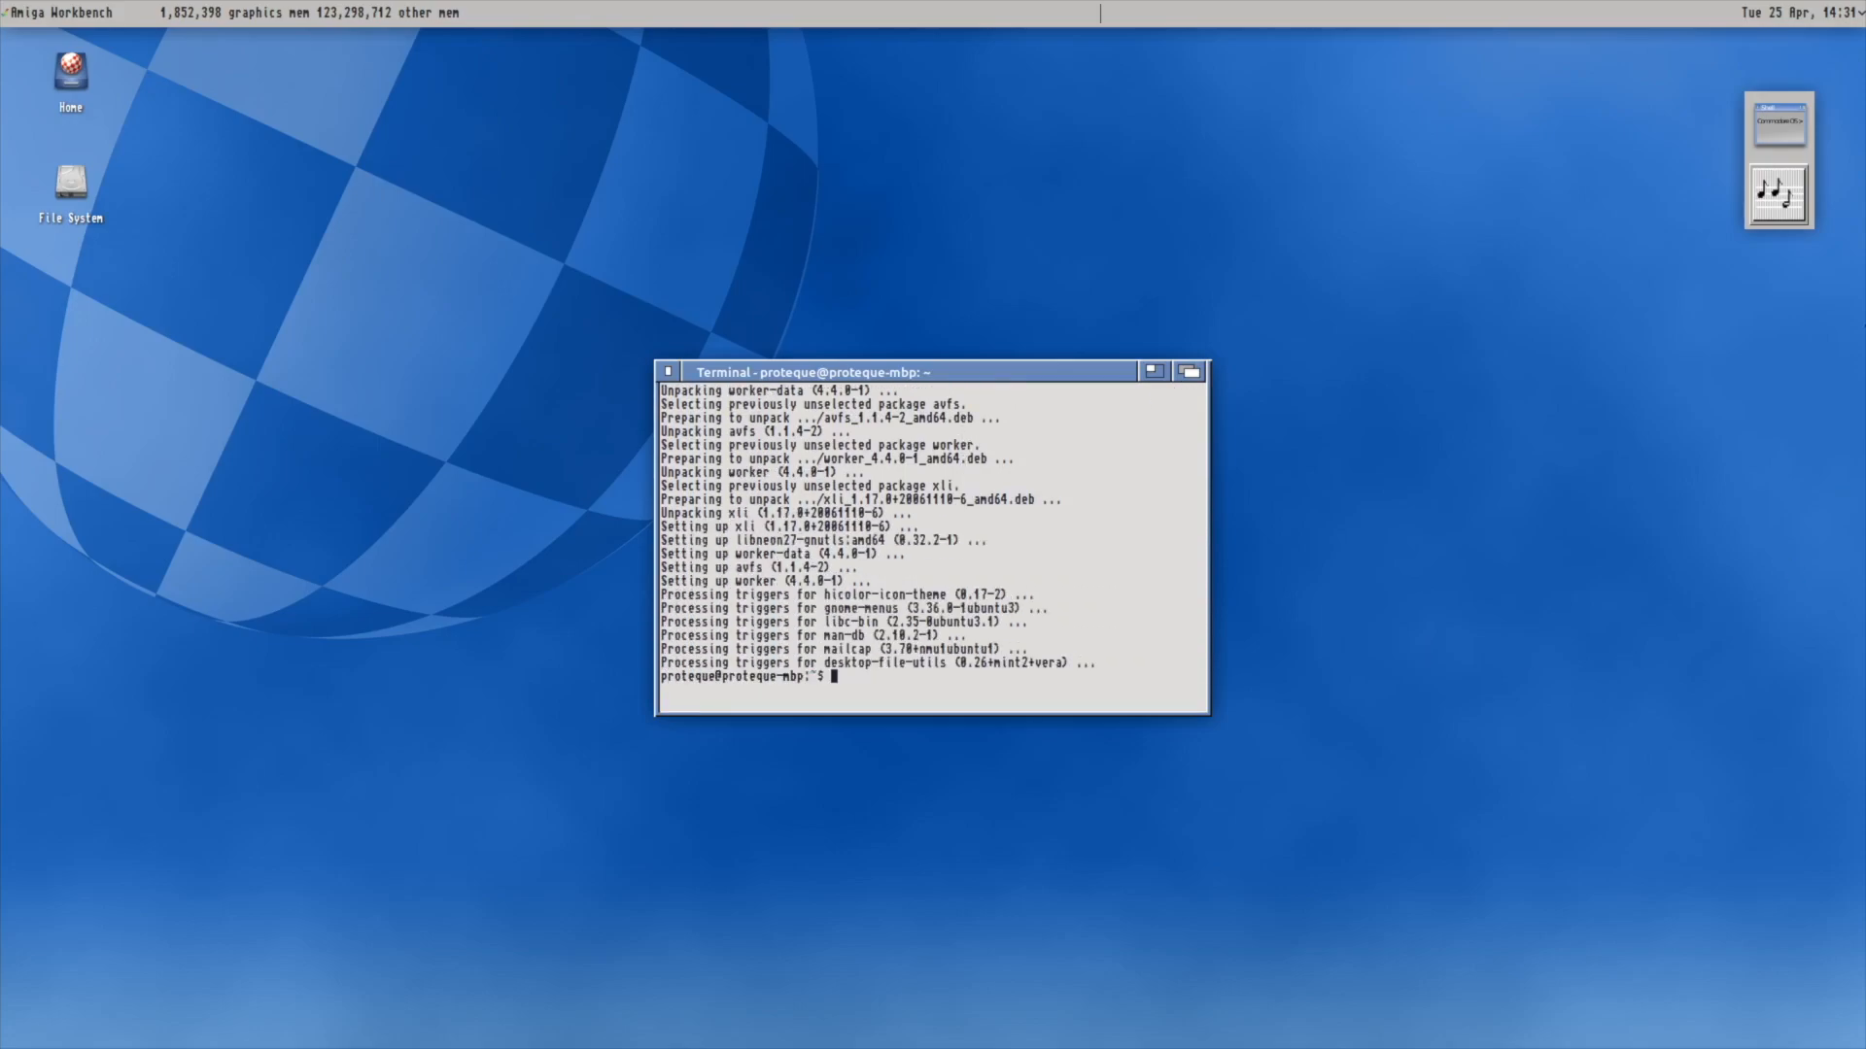
Add a new empty Launcher item to Panel 2 and bring the panel's item list back into view.
right_click(1767, 192)
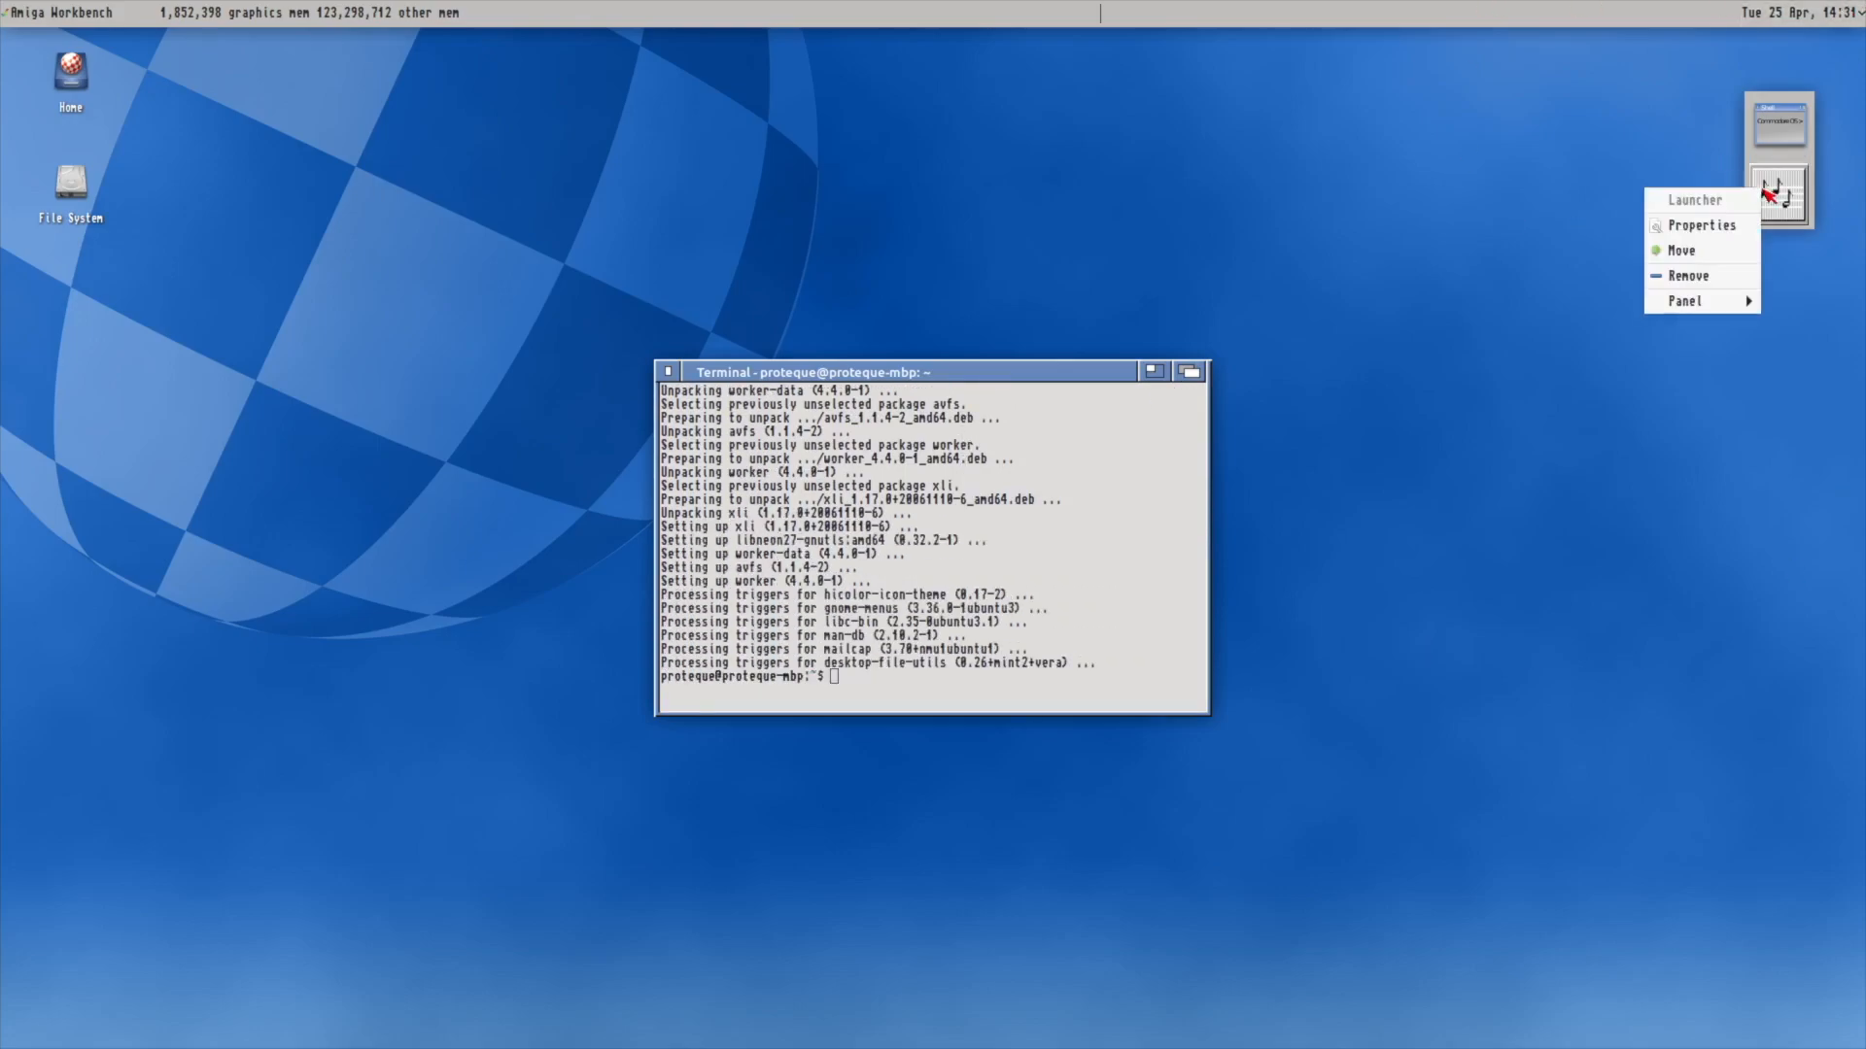
mouse_move(1708, 307)
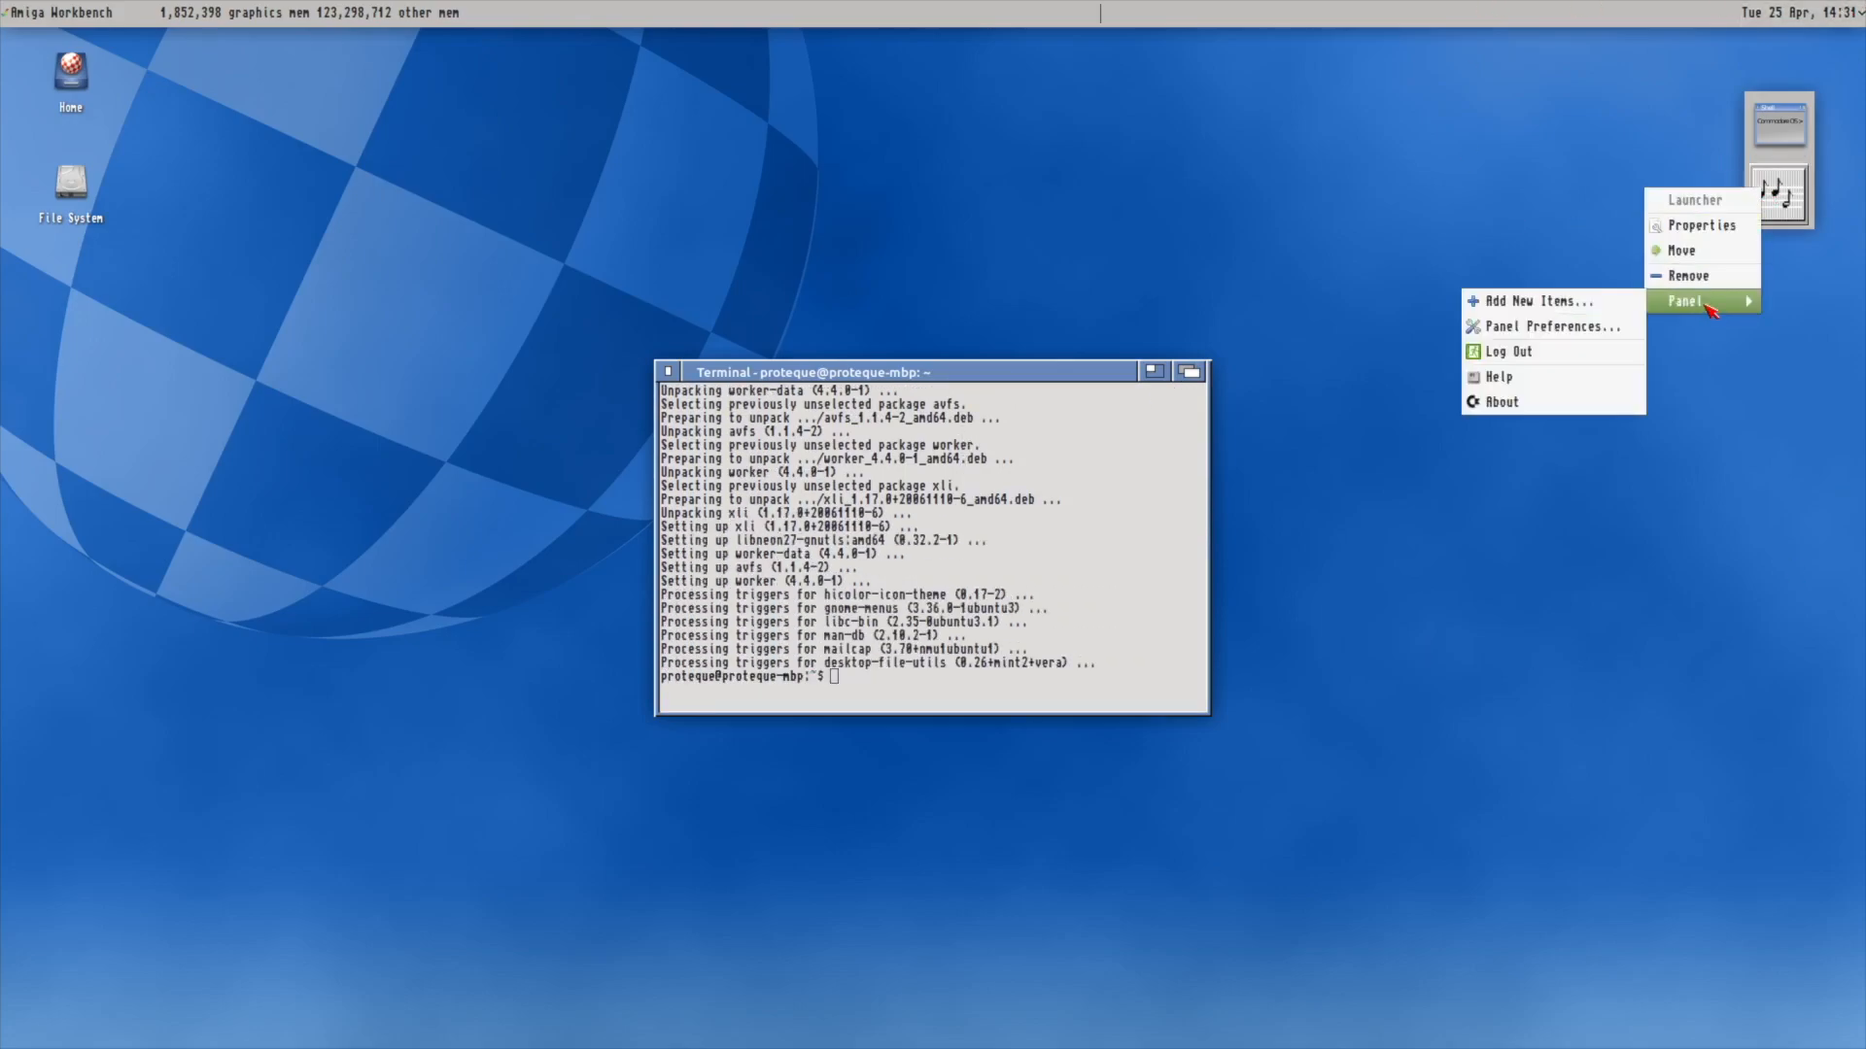
left_click(1526, 323)
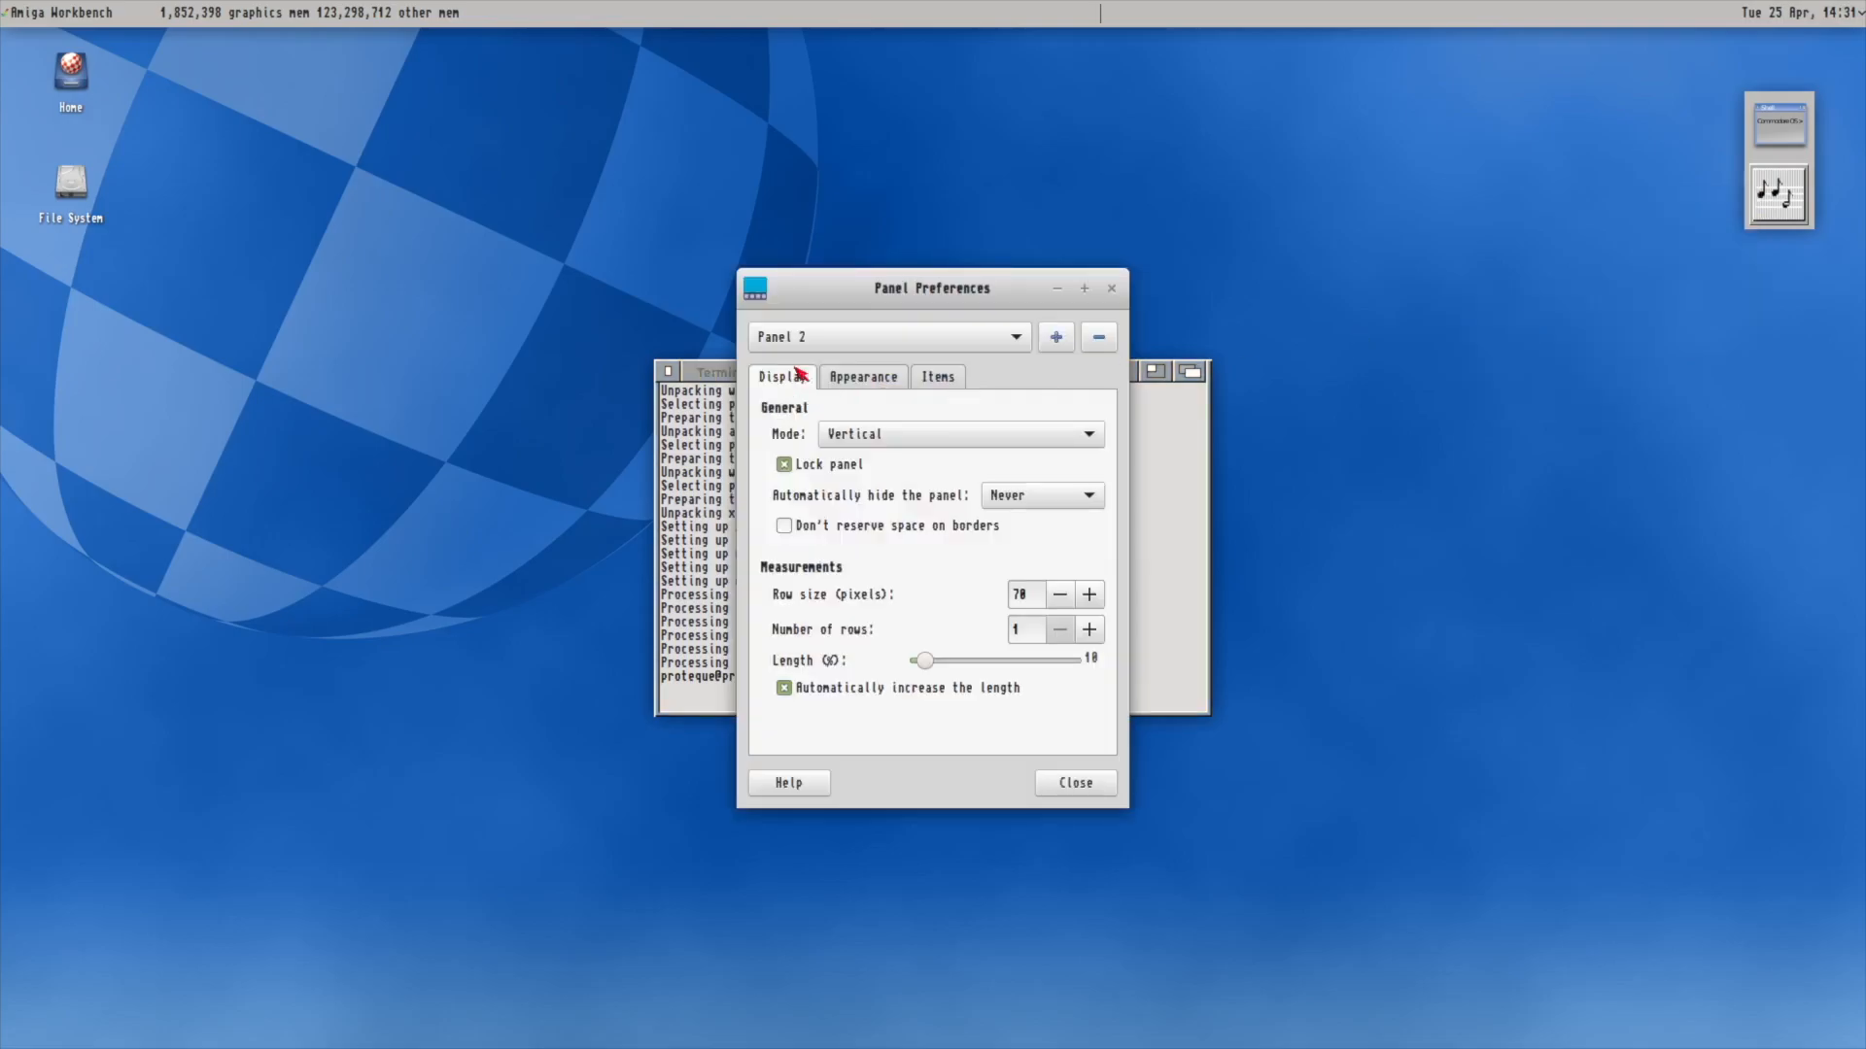
left_click(868, 377)
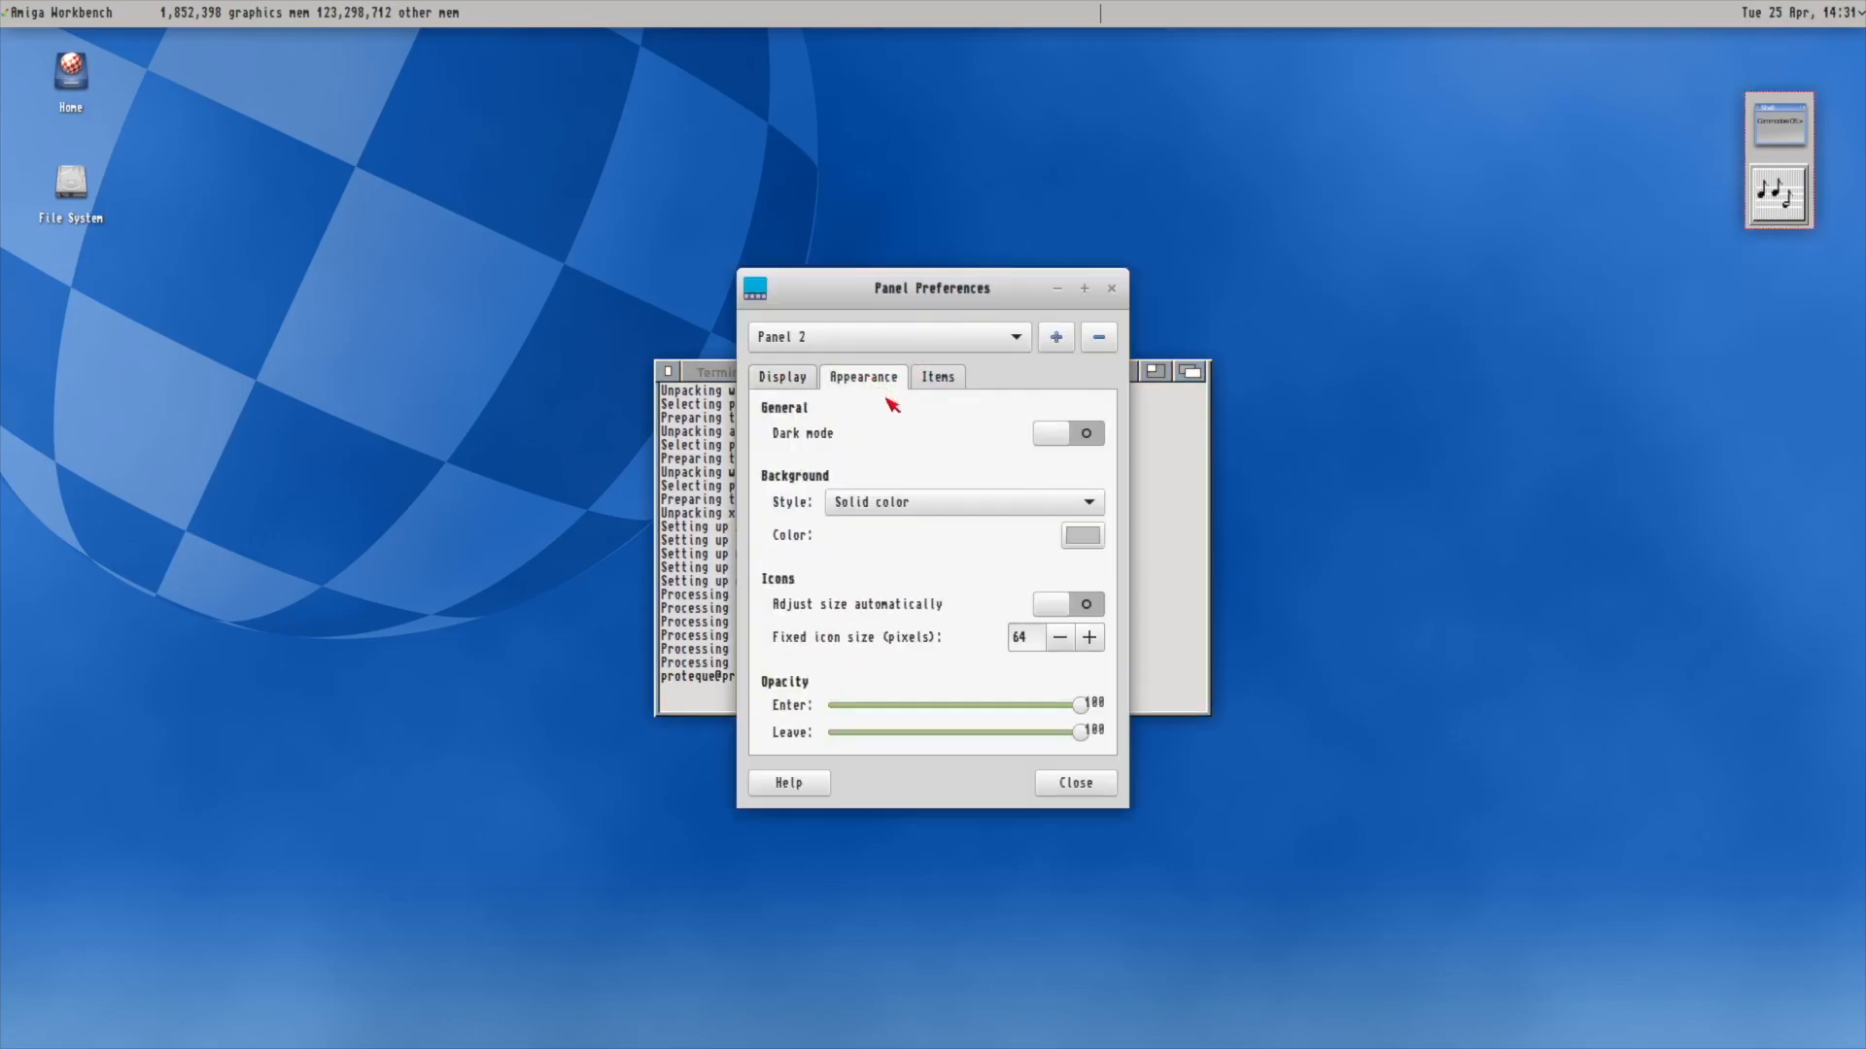
left_click(947, 378)
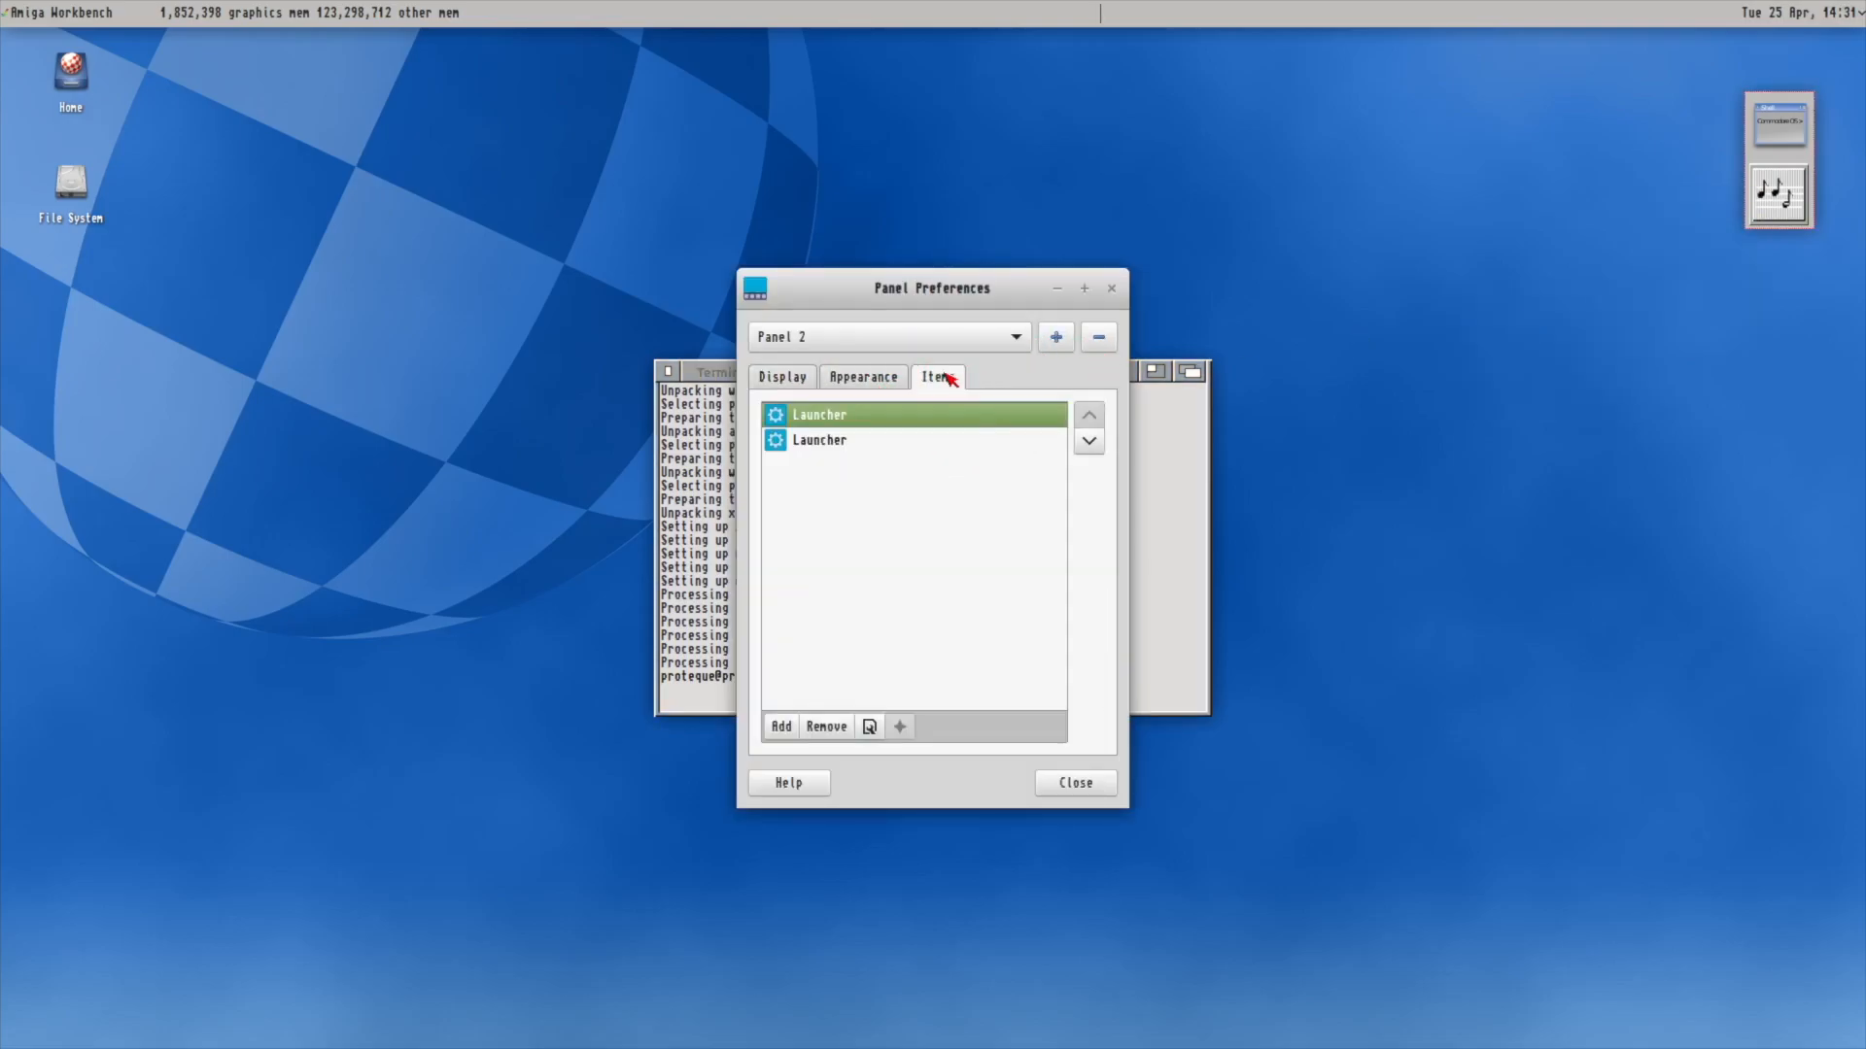
left_click(773, 731)
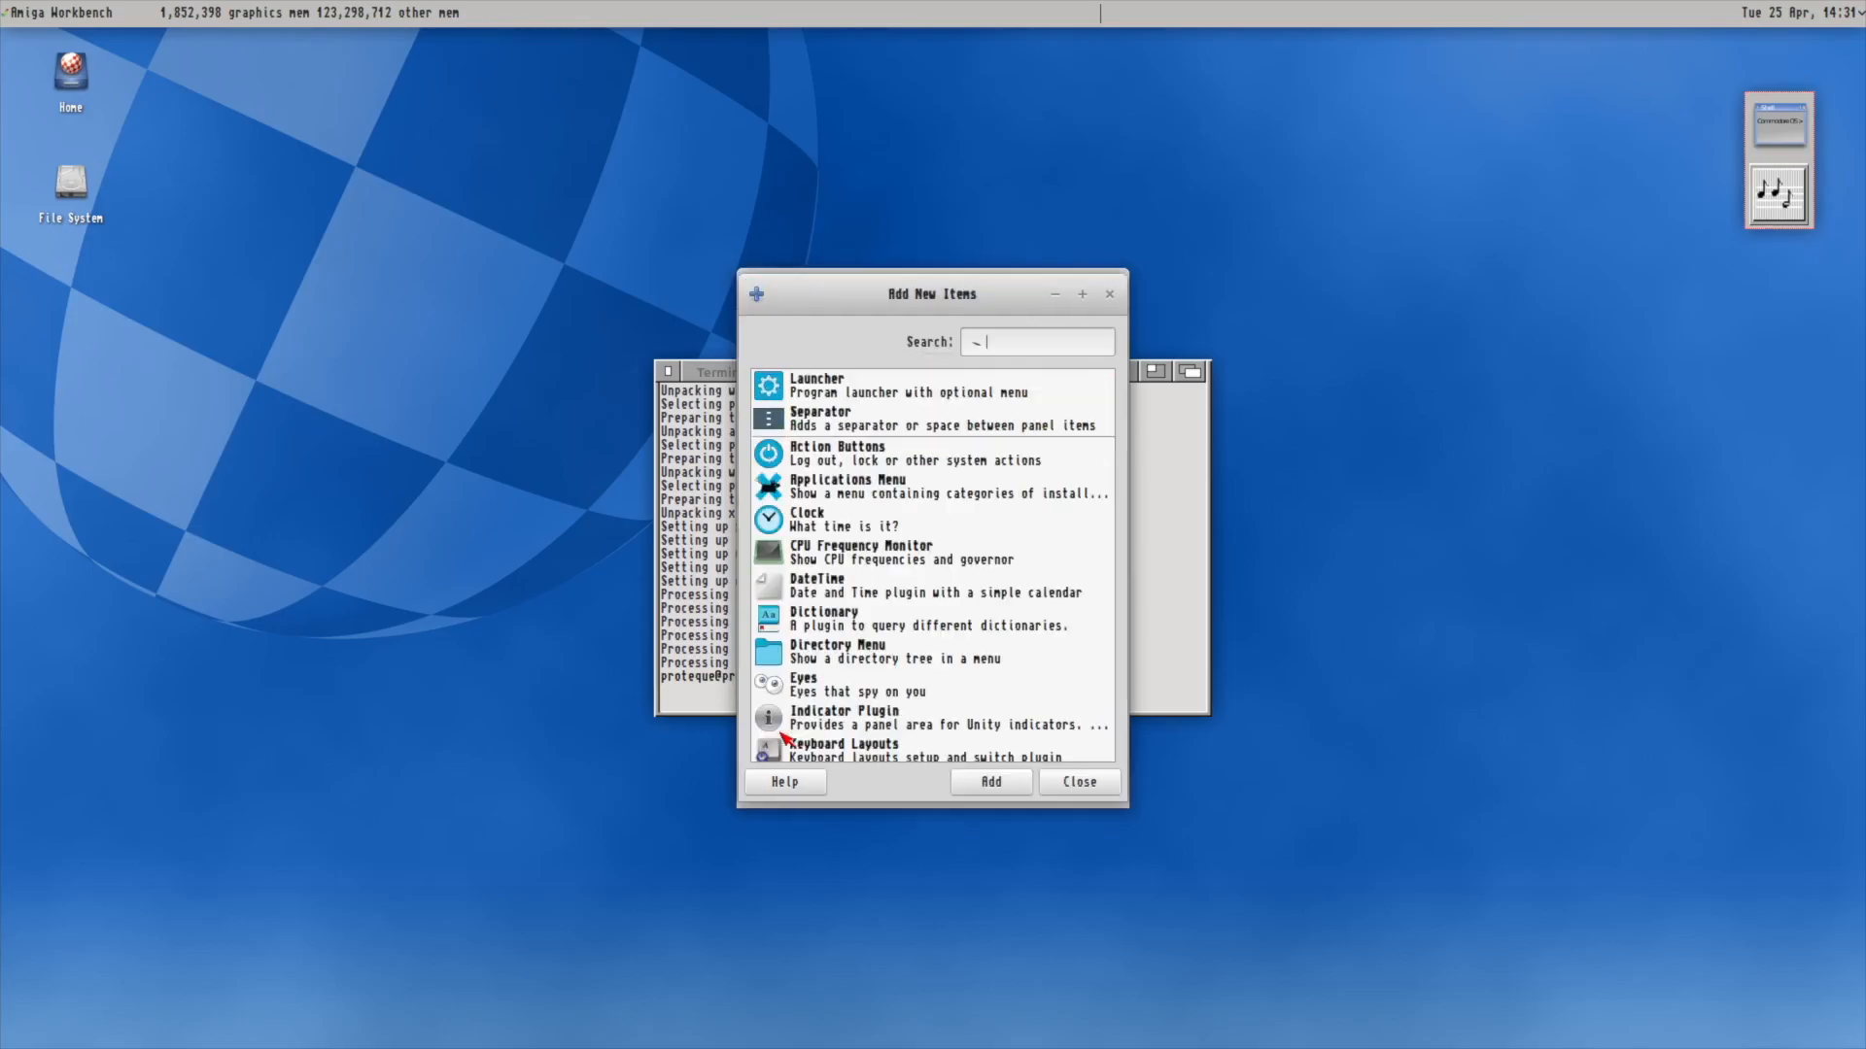
double_click(873, 390)
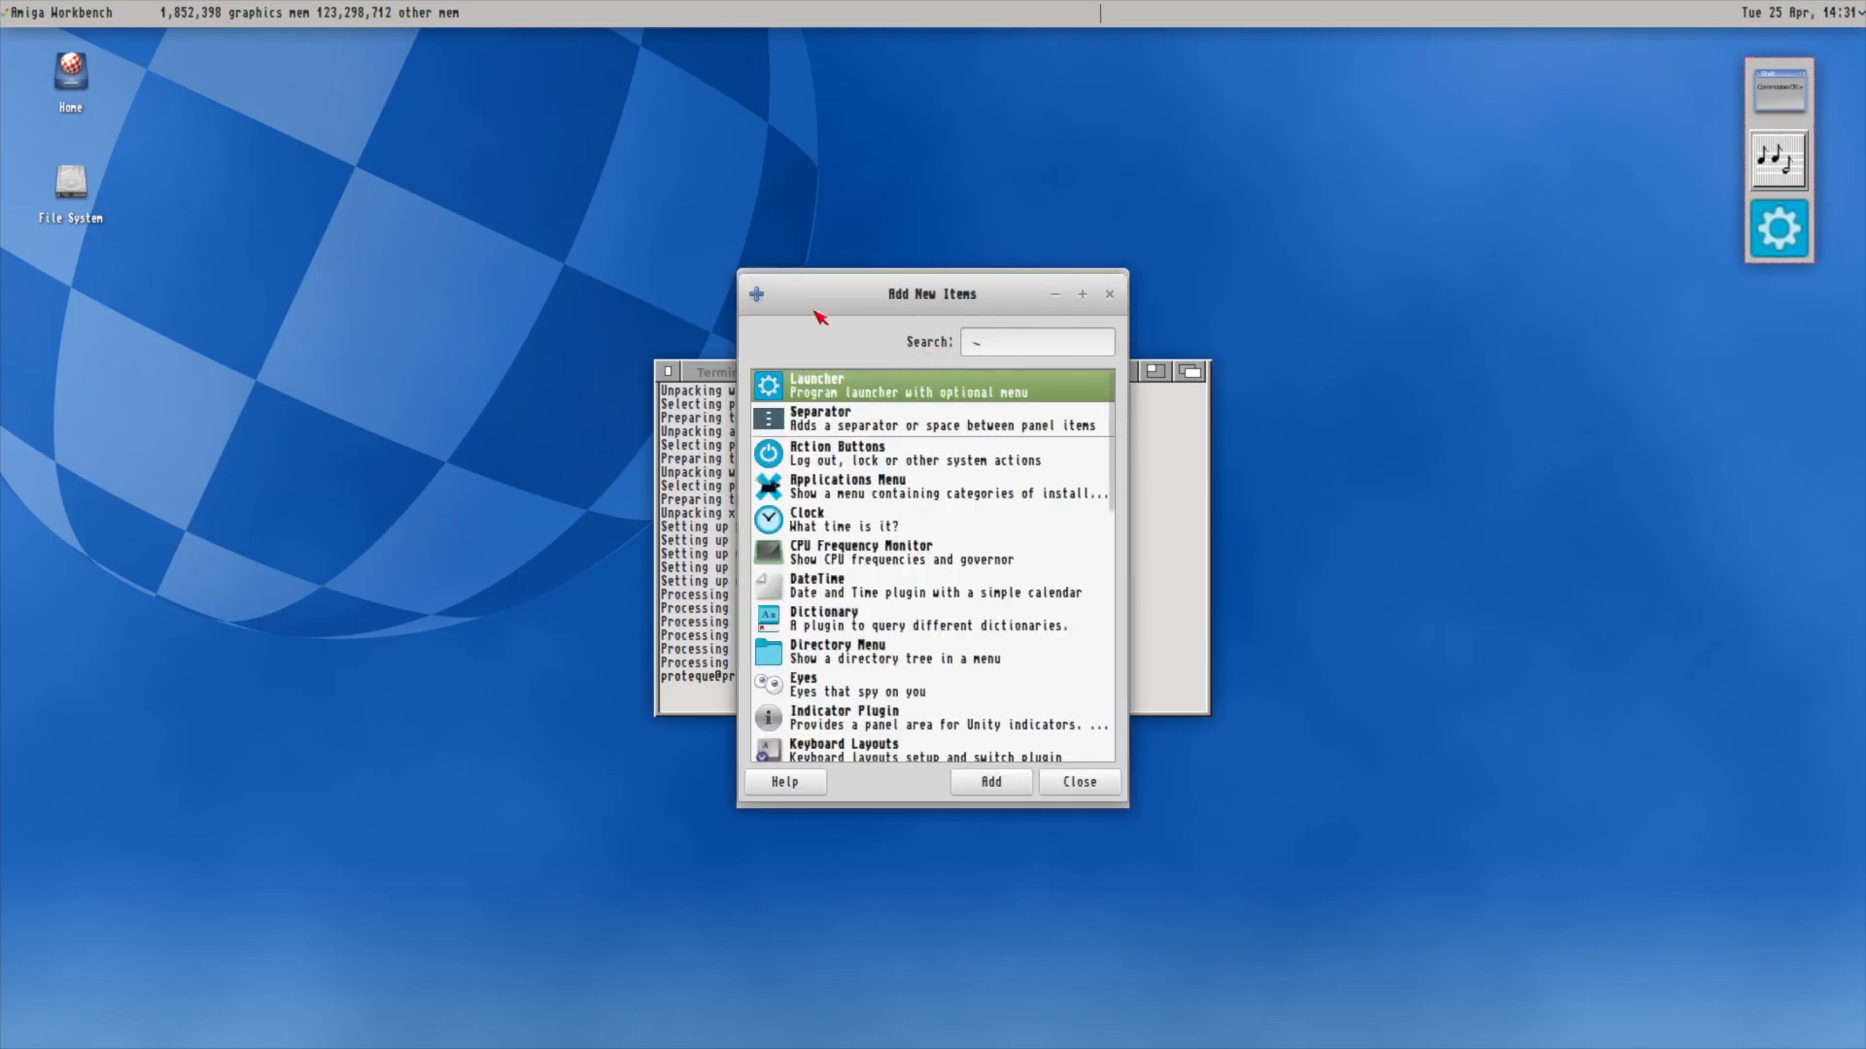
left_click_drag(829, 295, 691, 632)
left_click(878, 466)
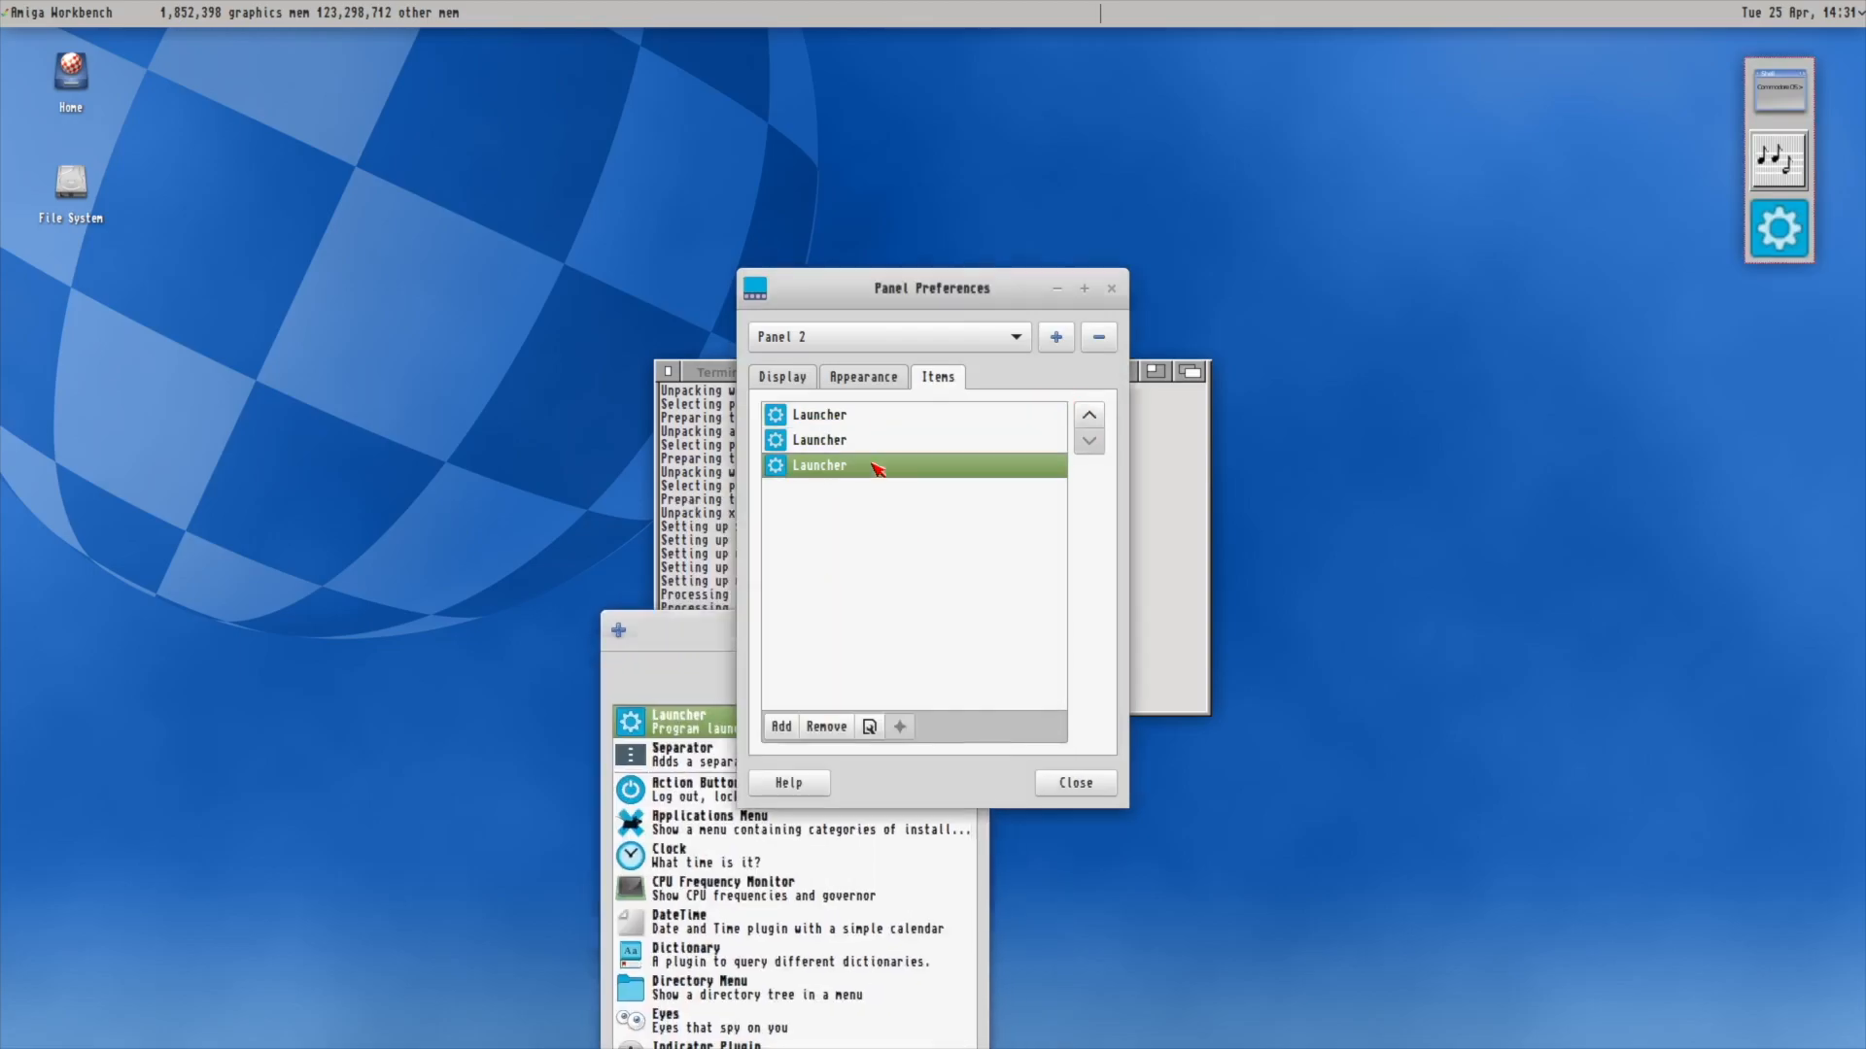
Assign the Worker application to the new panel launcher and close all the panel windows.
right_click(1781, 233)
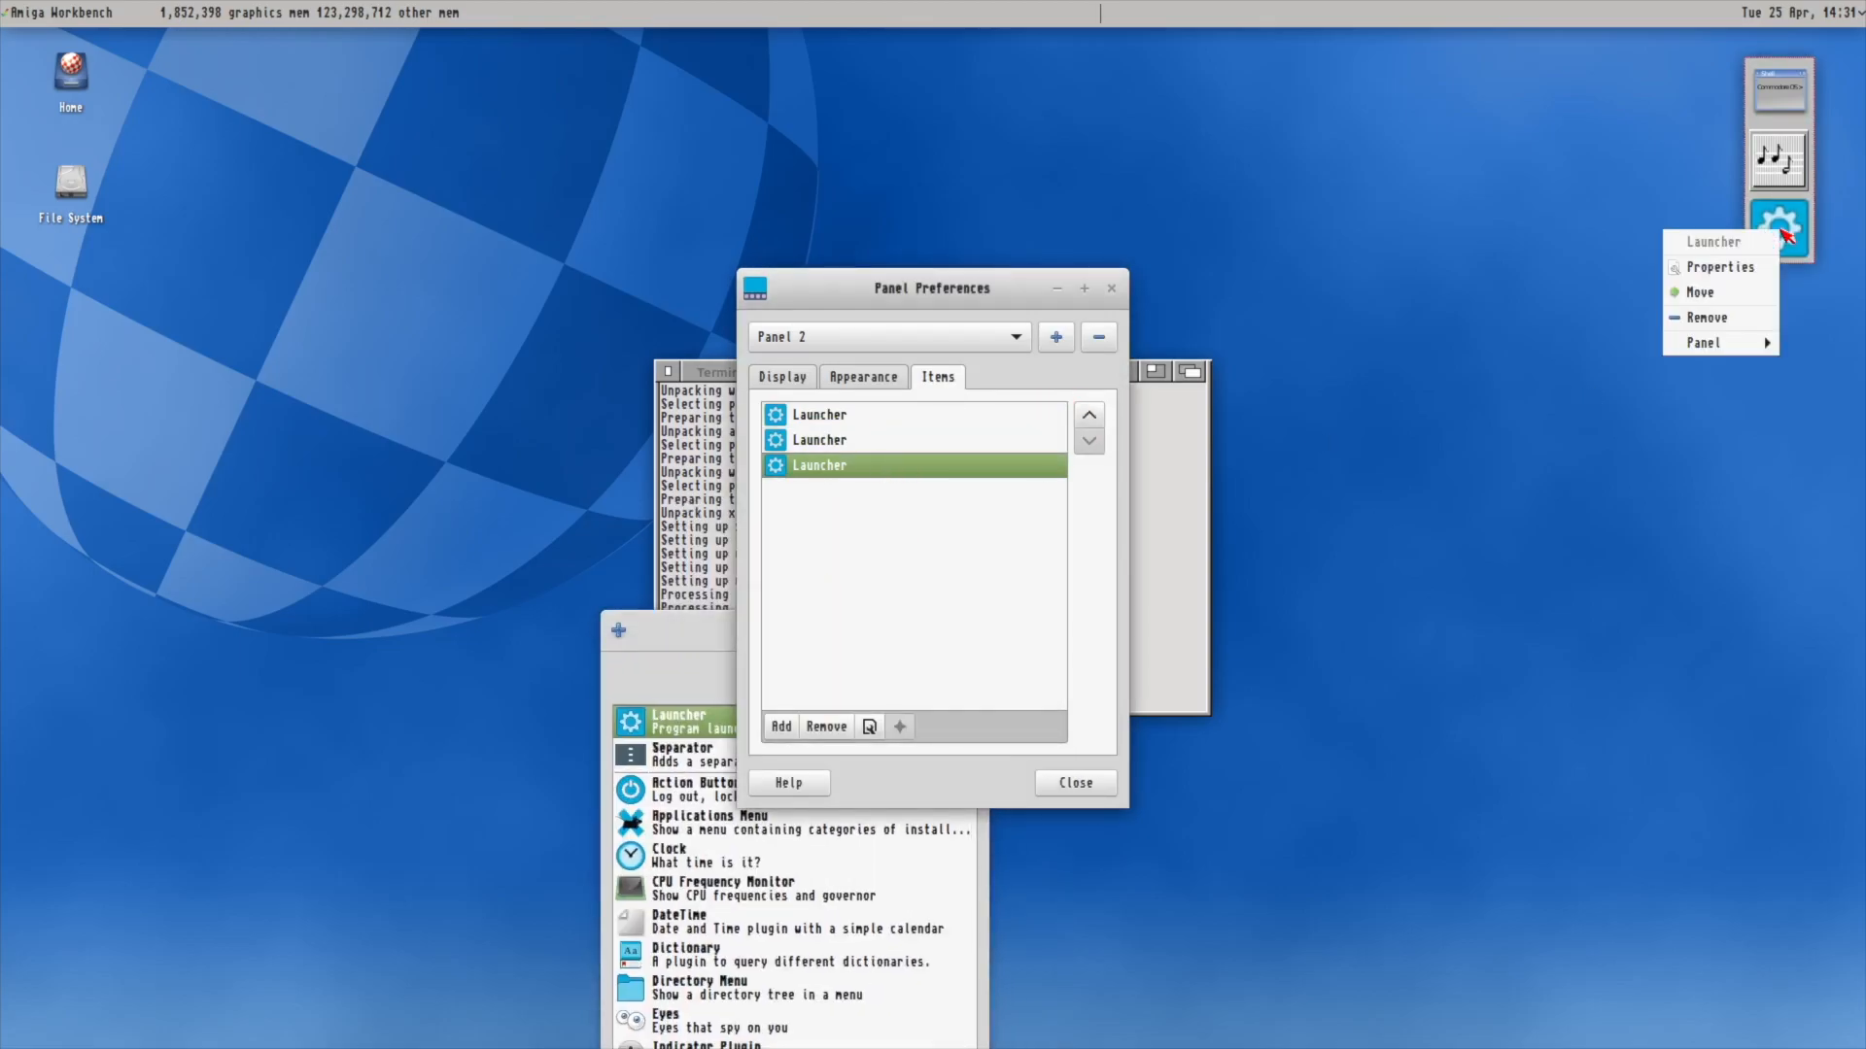
left_click(1681, 272)
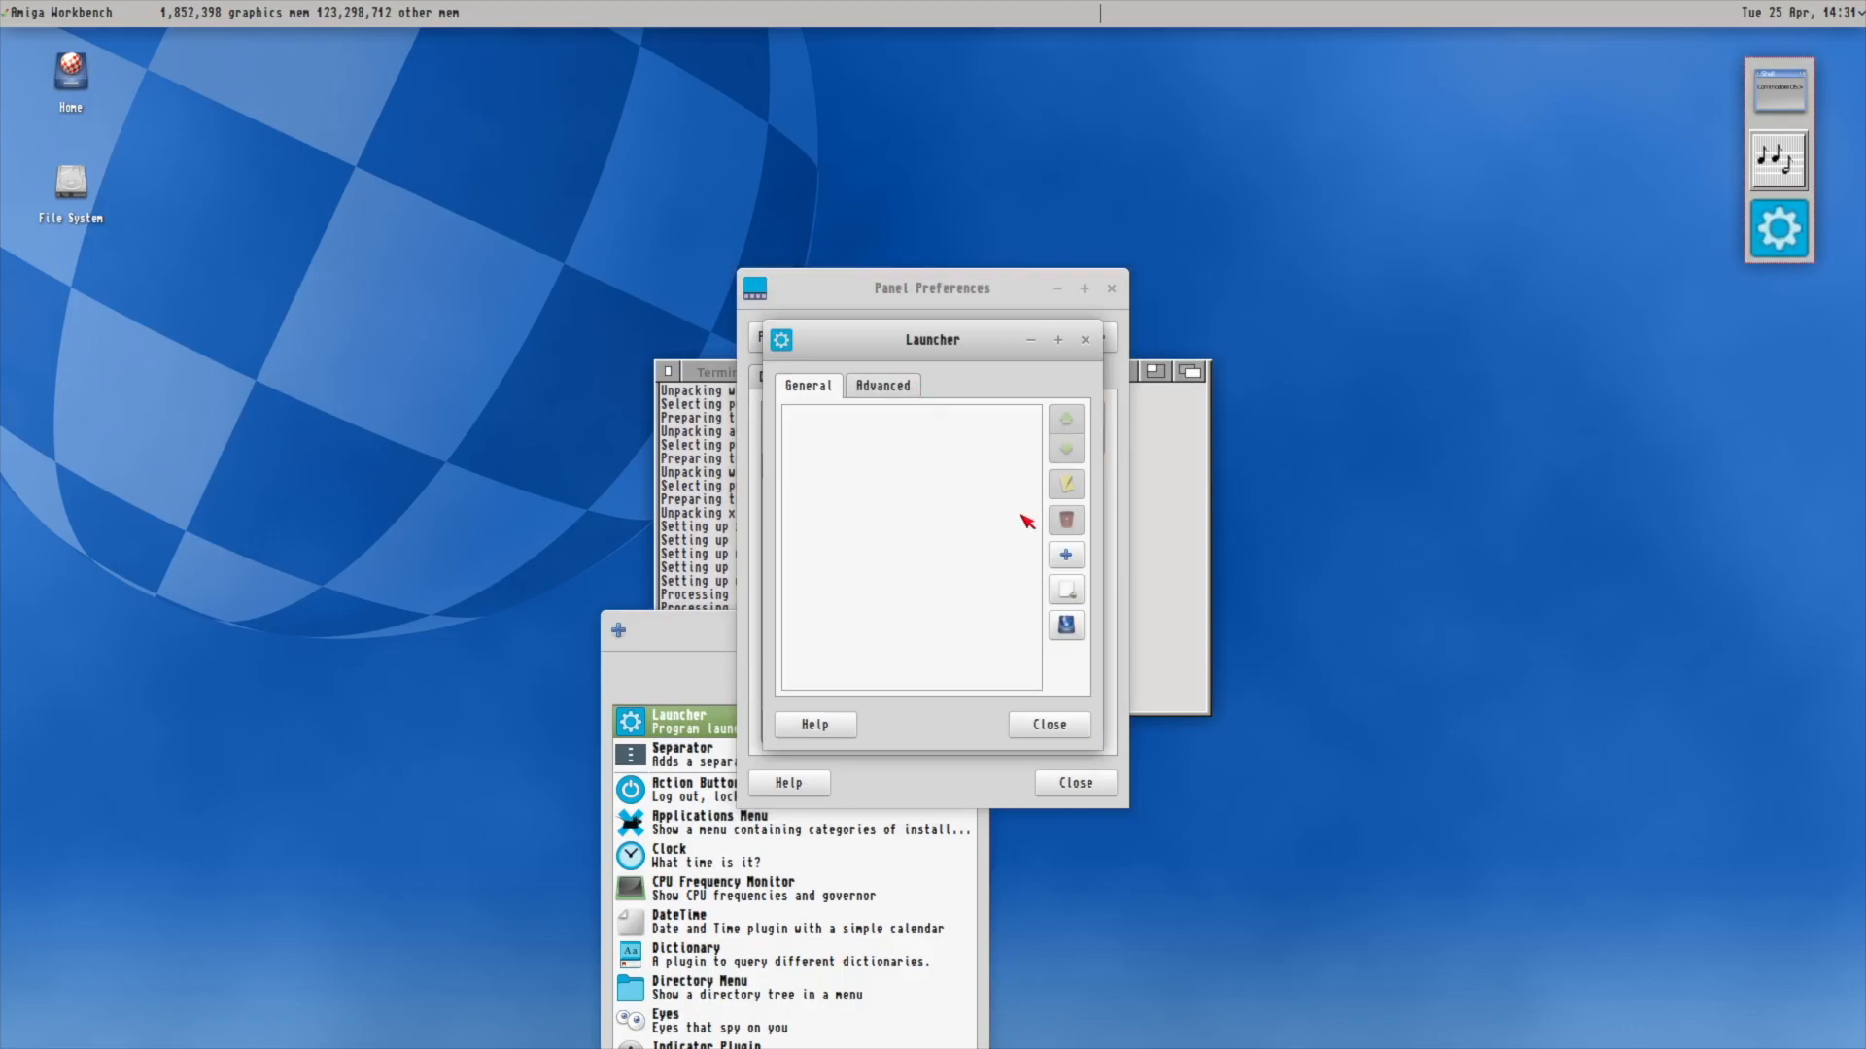
left_click(1067, 557)
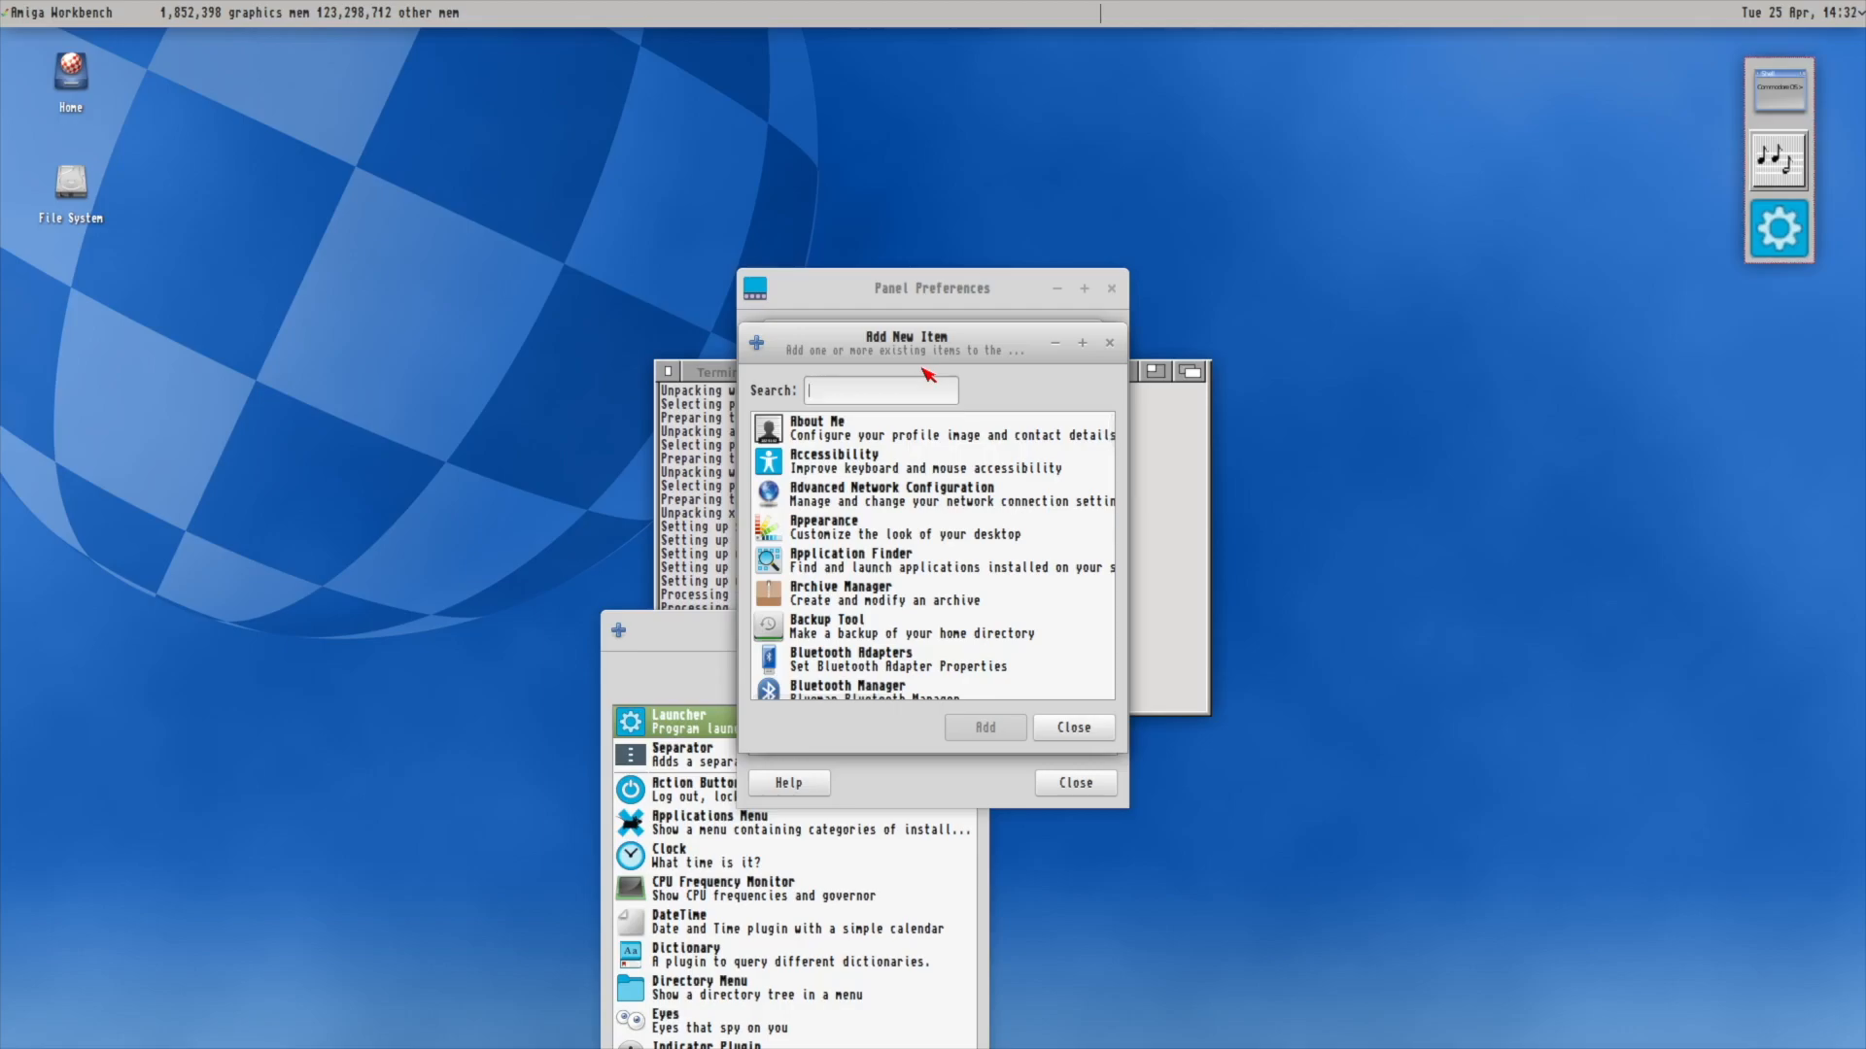
type("worke")
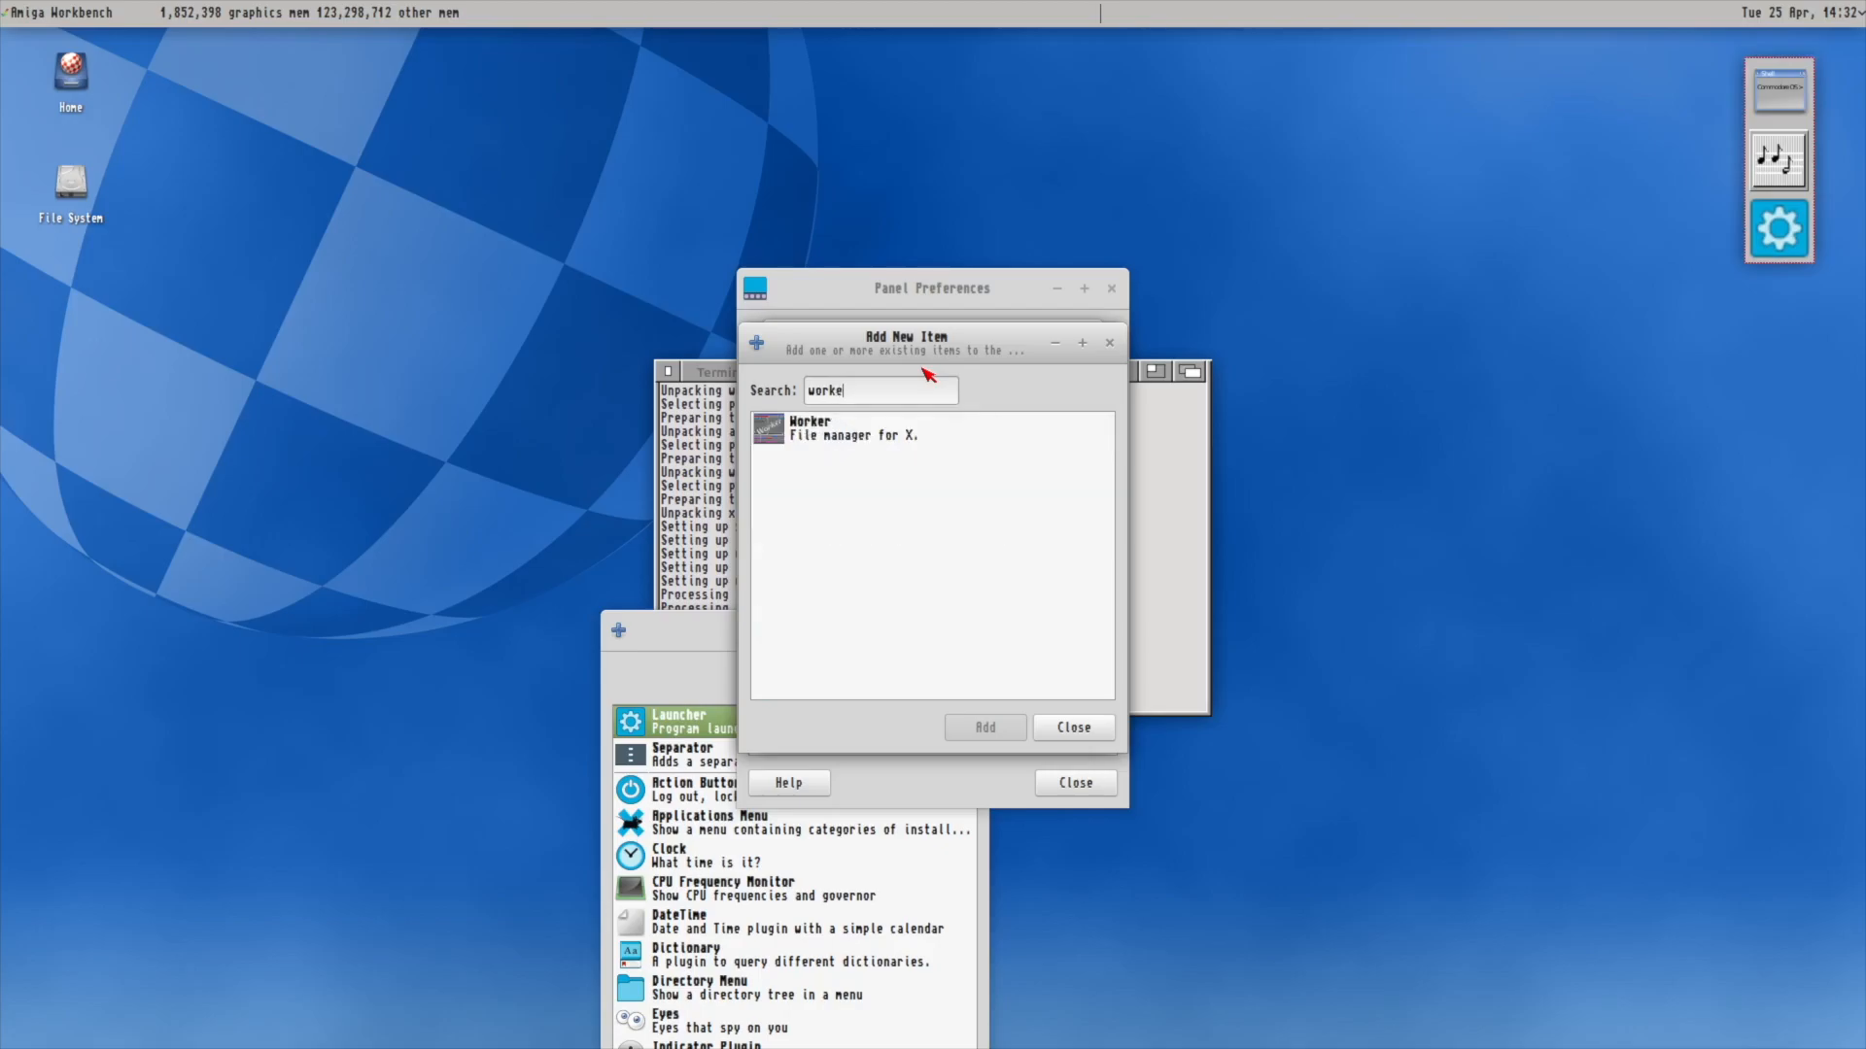
double_click(890, 421)
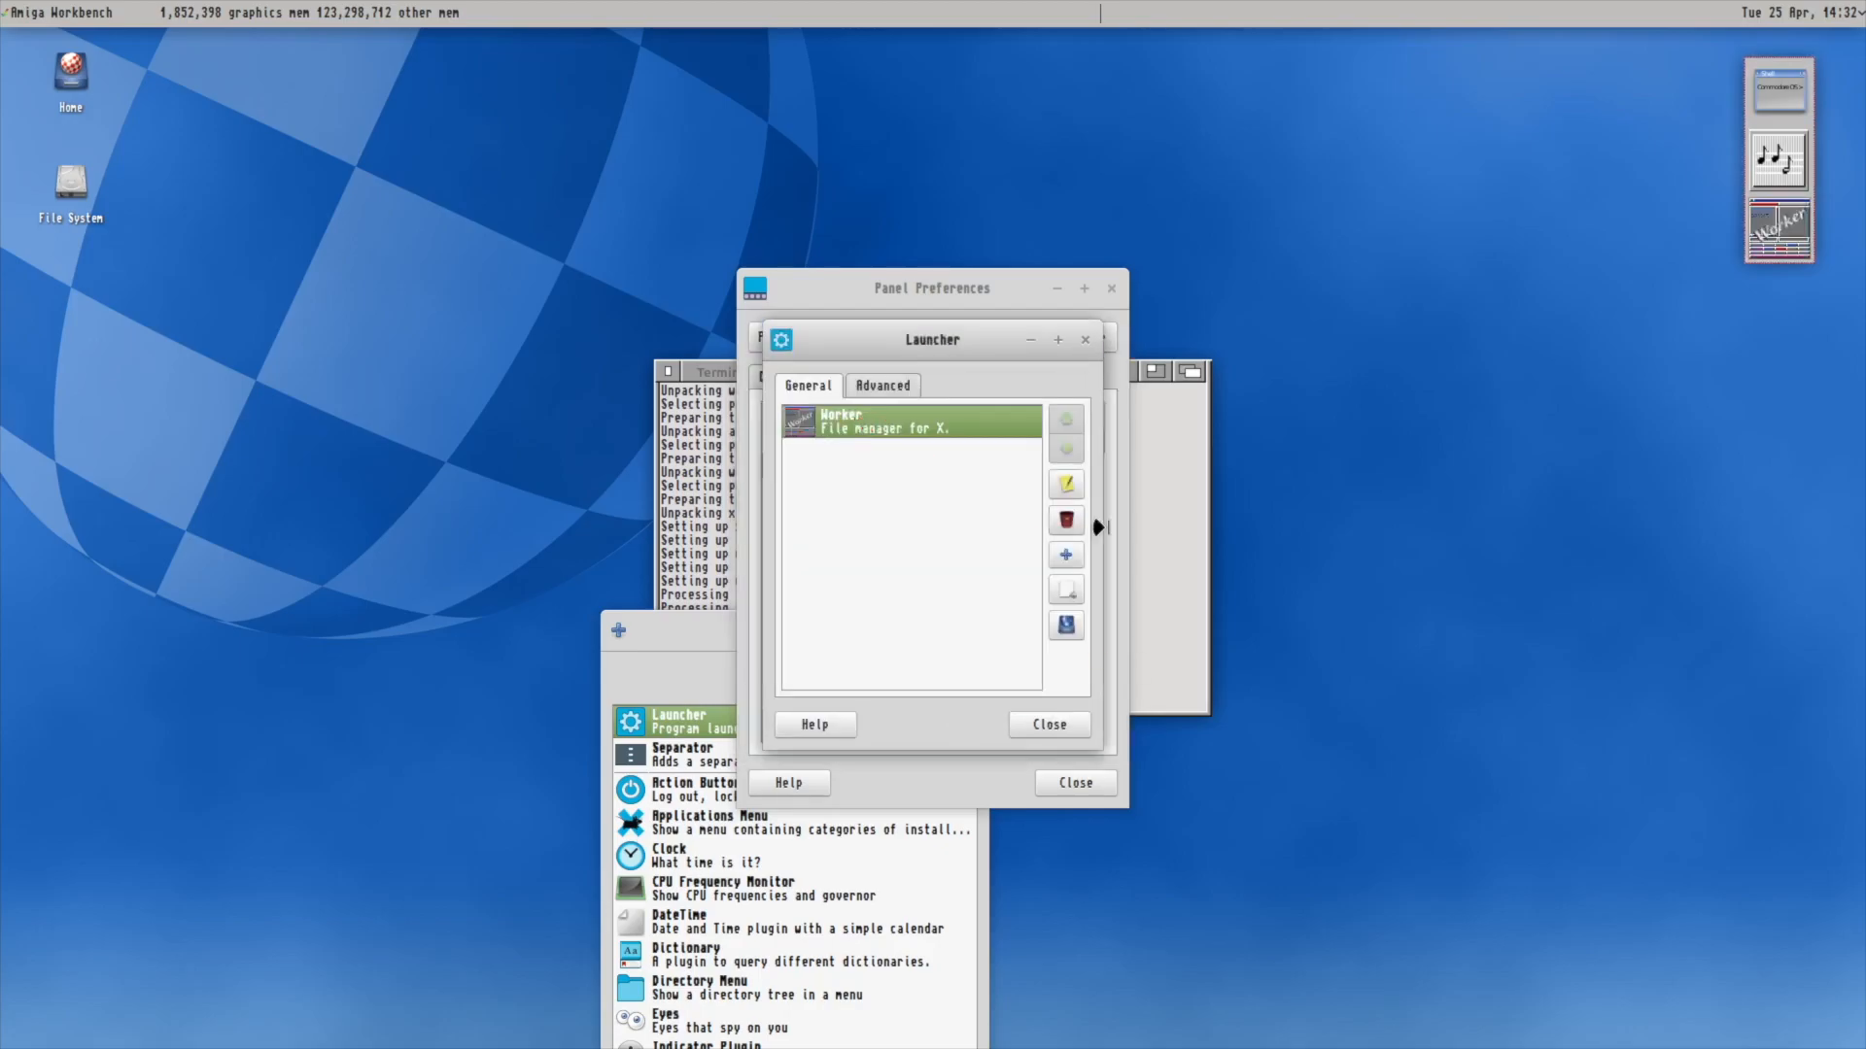
left_click(1057, 731)
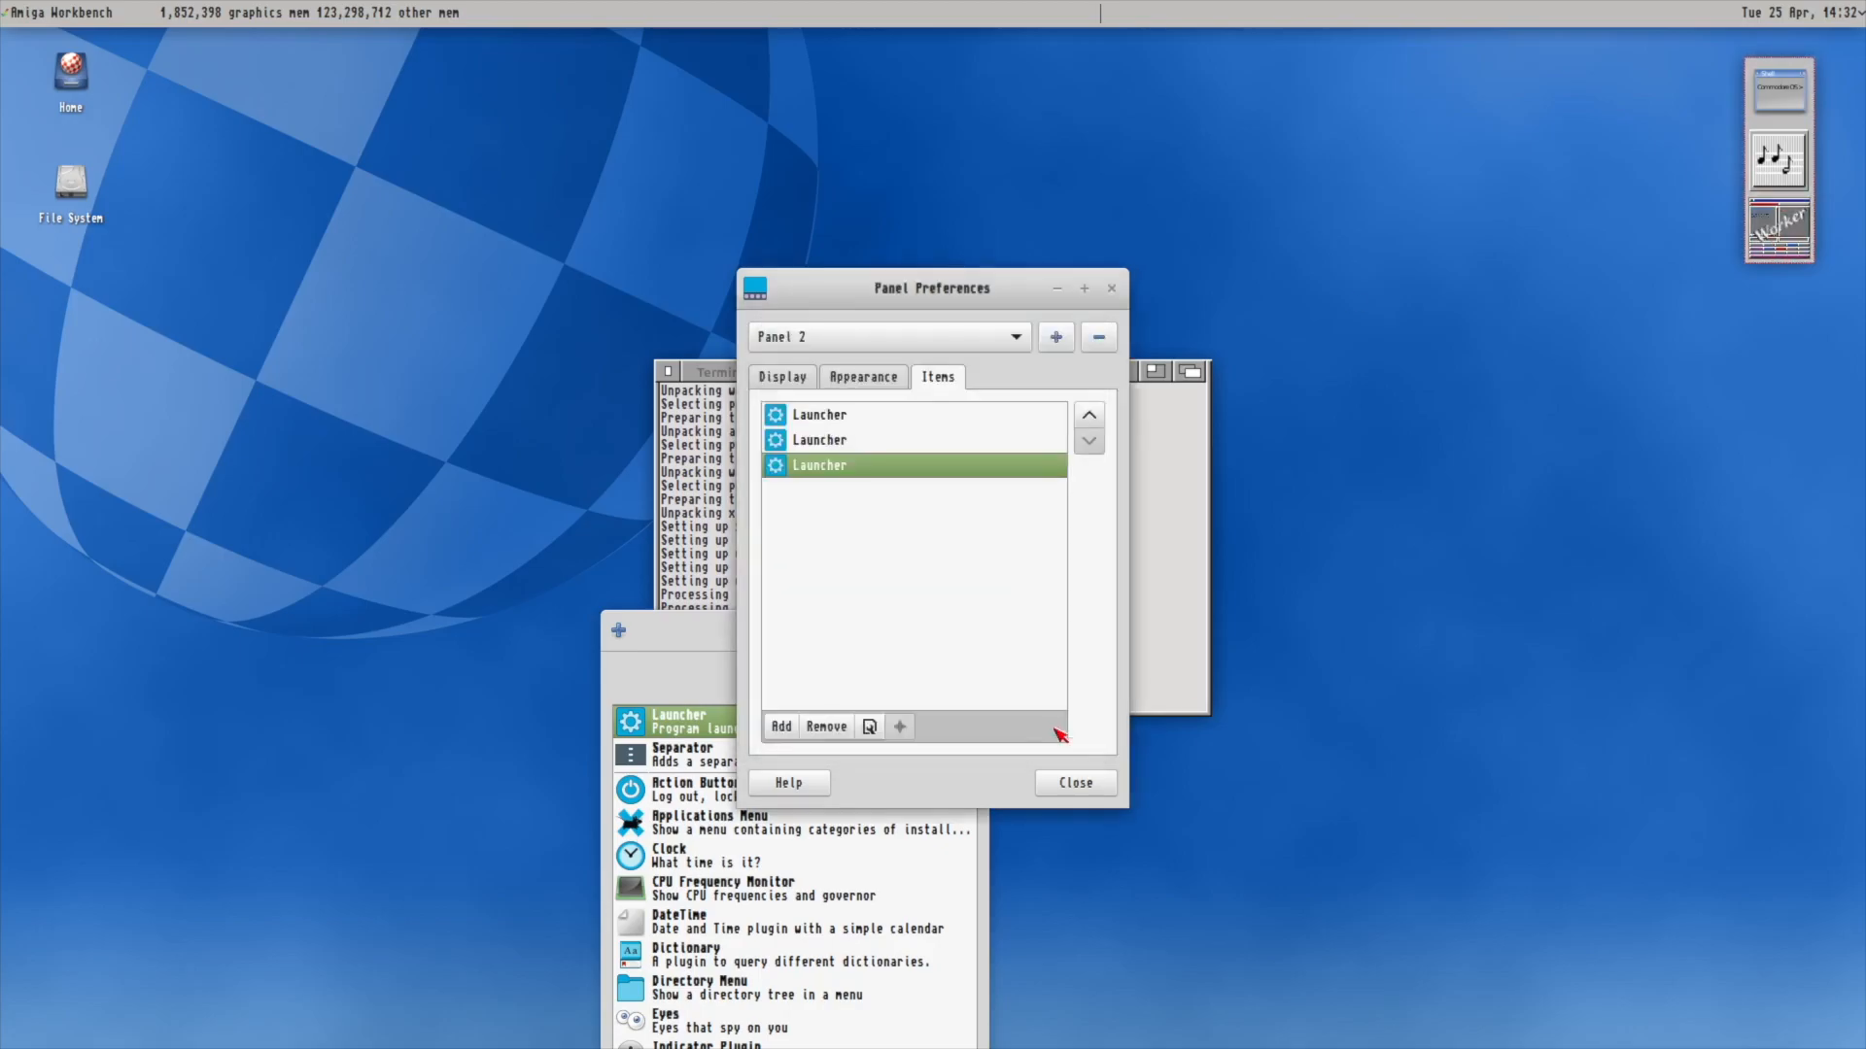
left_click(1096, 789)
left_click_drag(712, 634, 518, 213)
left_click(746, 696)
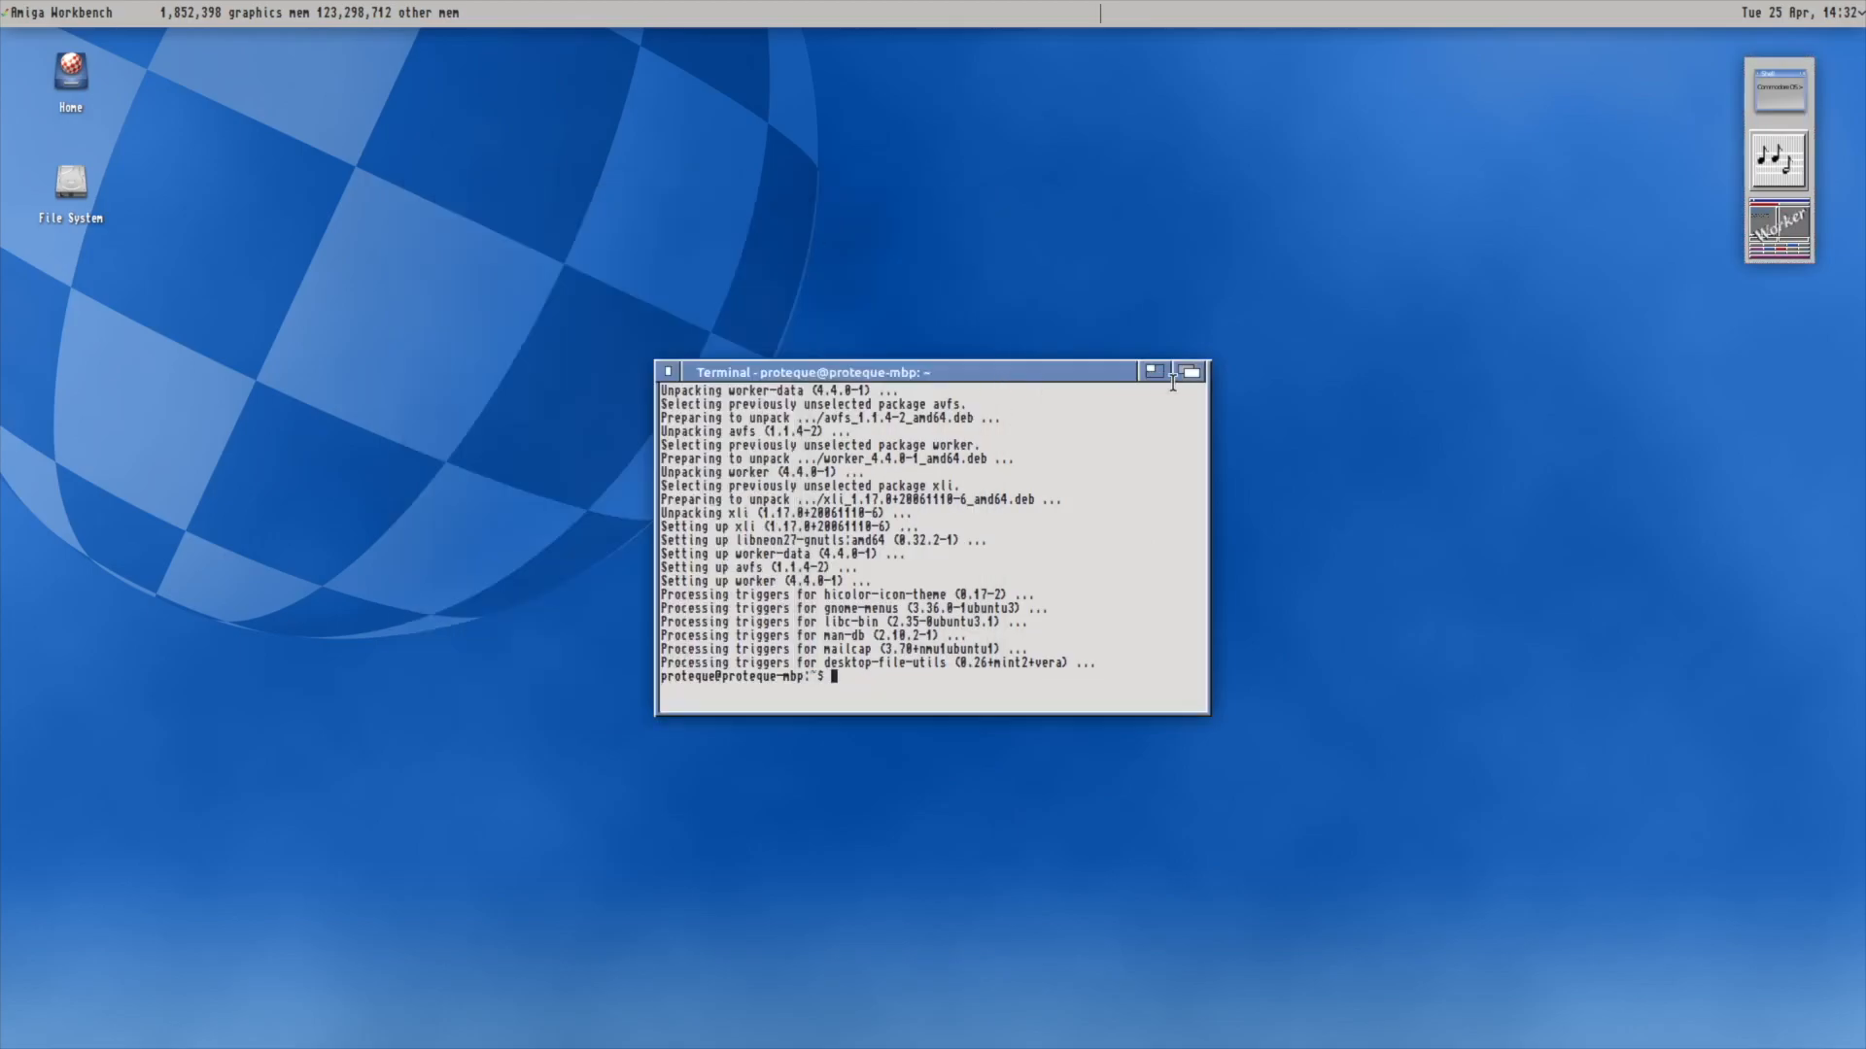
Start Worker from its launcher, accept the example configuration, choose english as the language and dismiss the About Worker window.
left_click(1778, 238)
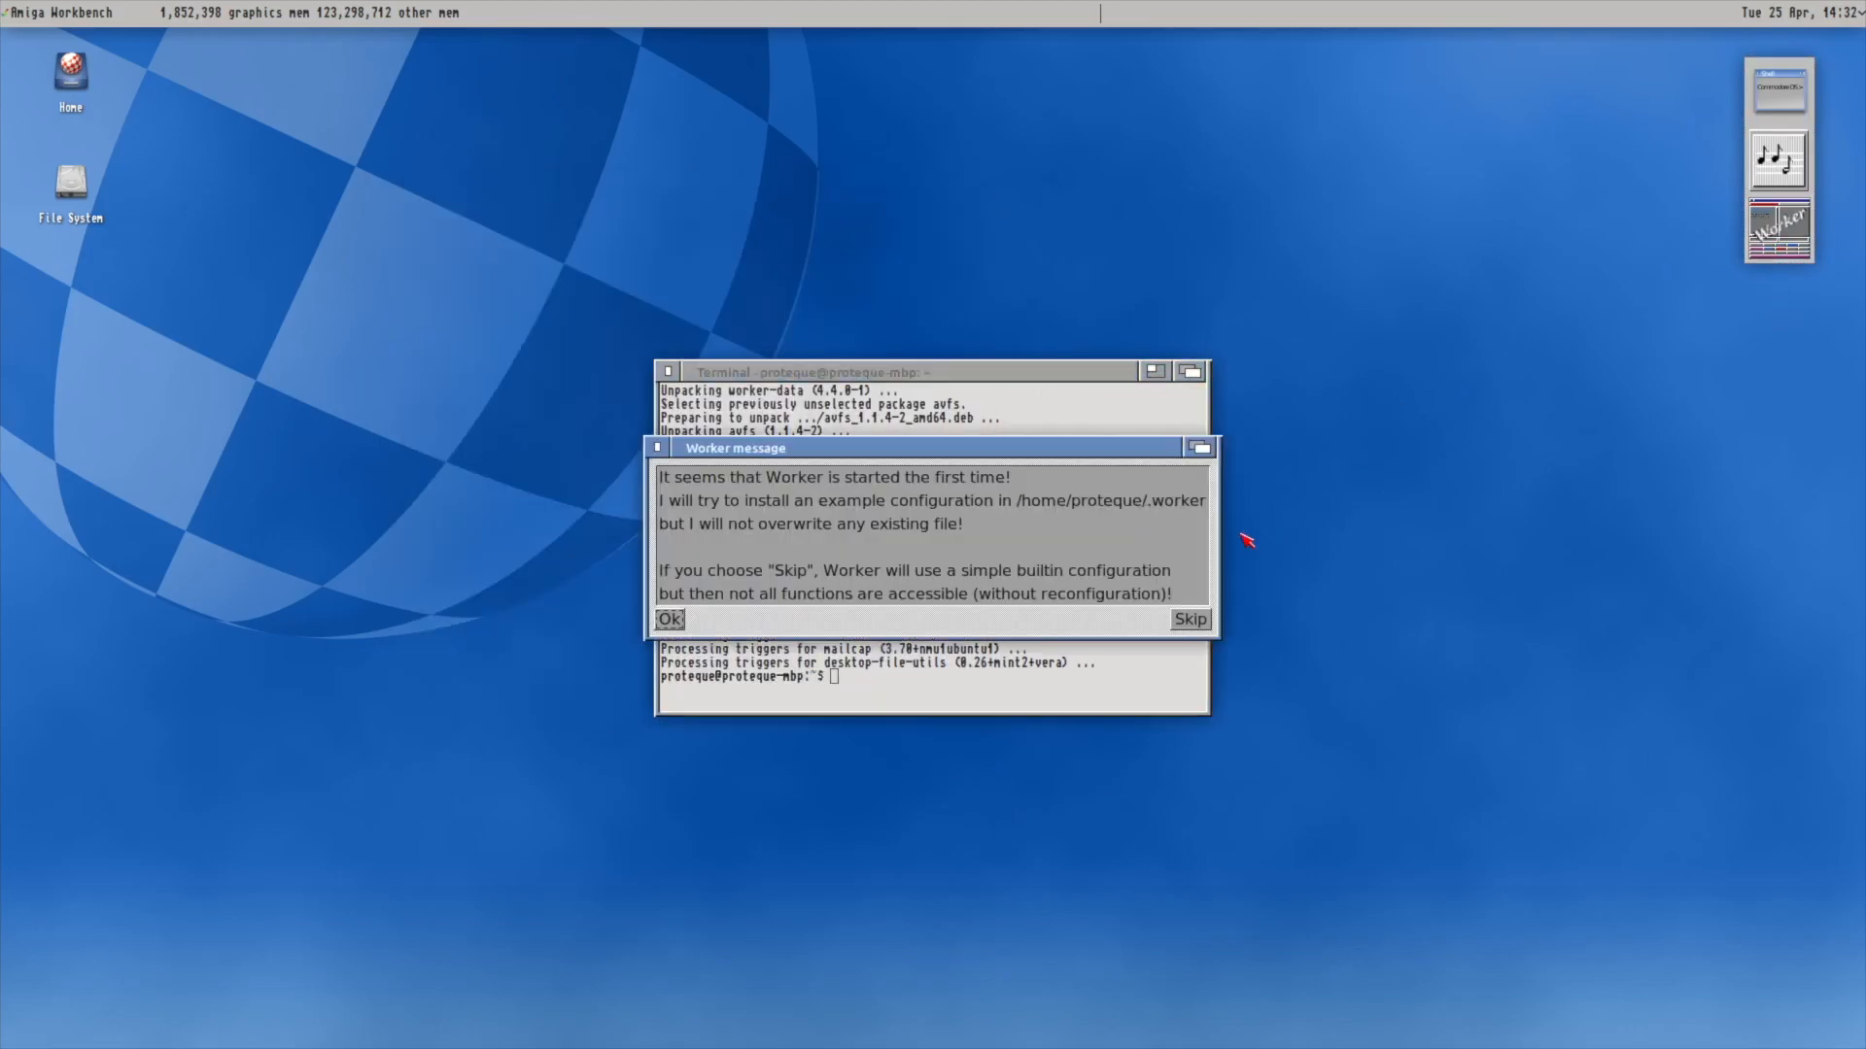
left_click(675, 619)
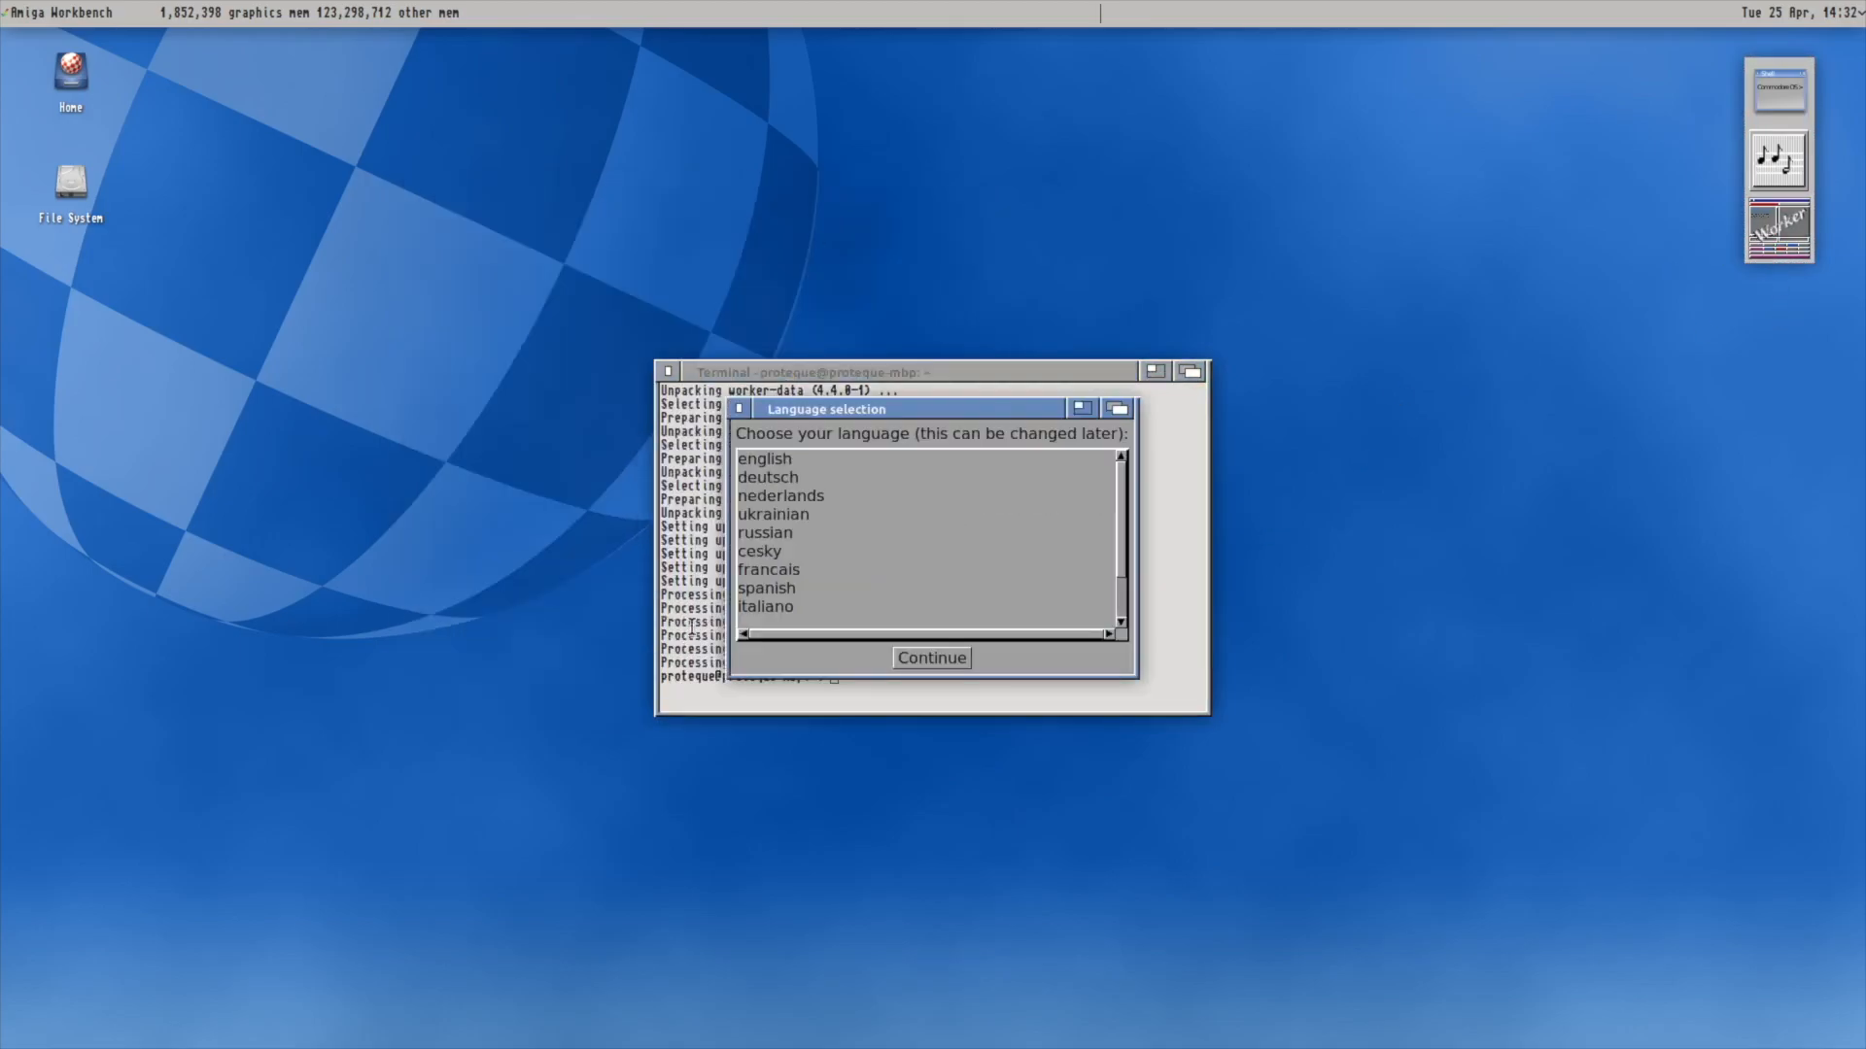
left_click(796, 463)
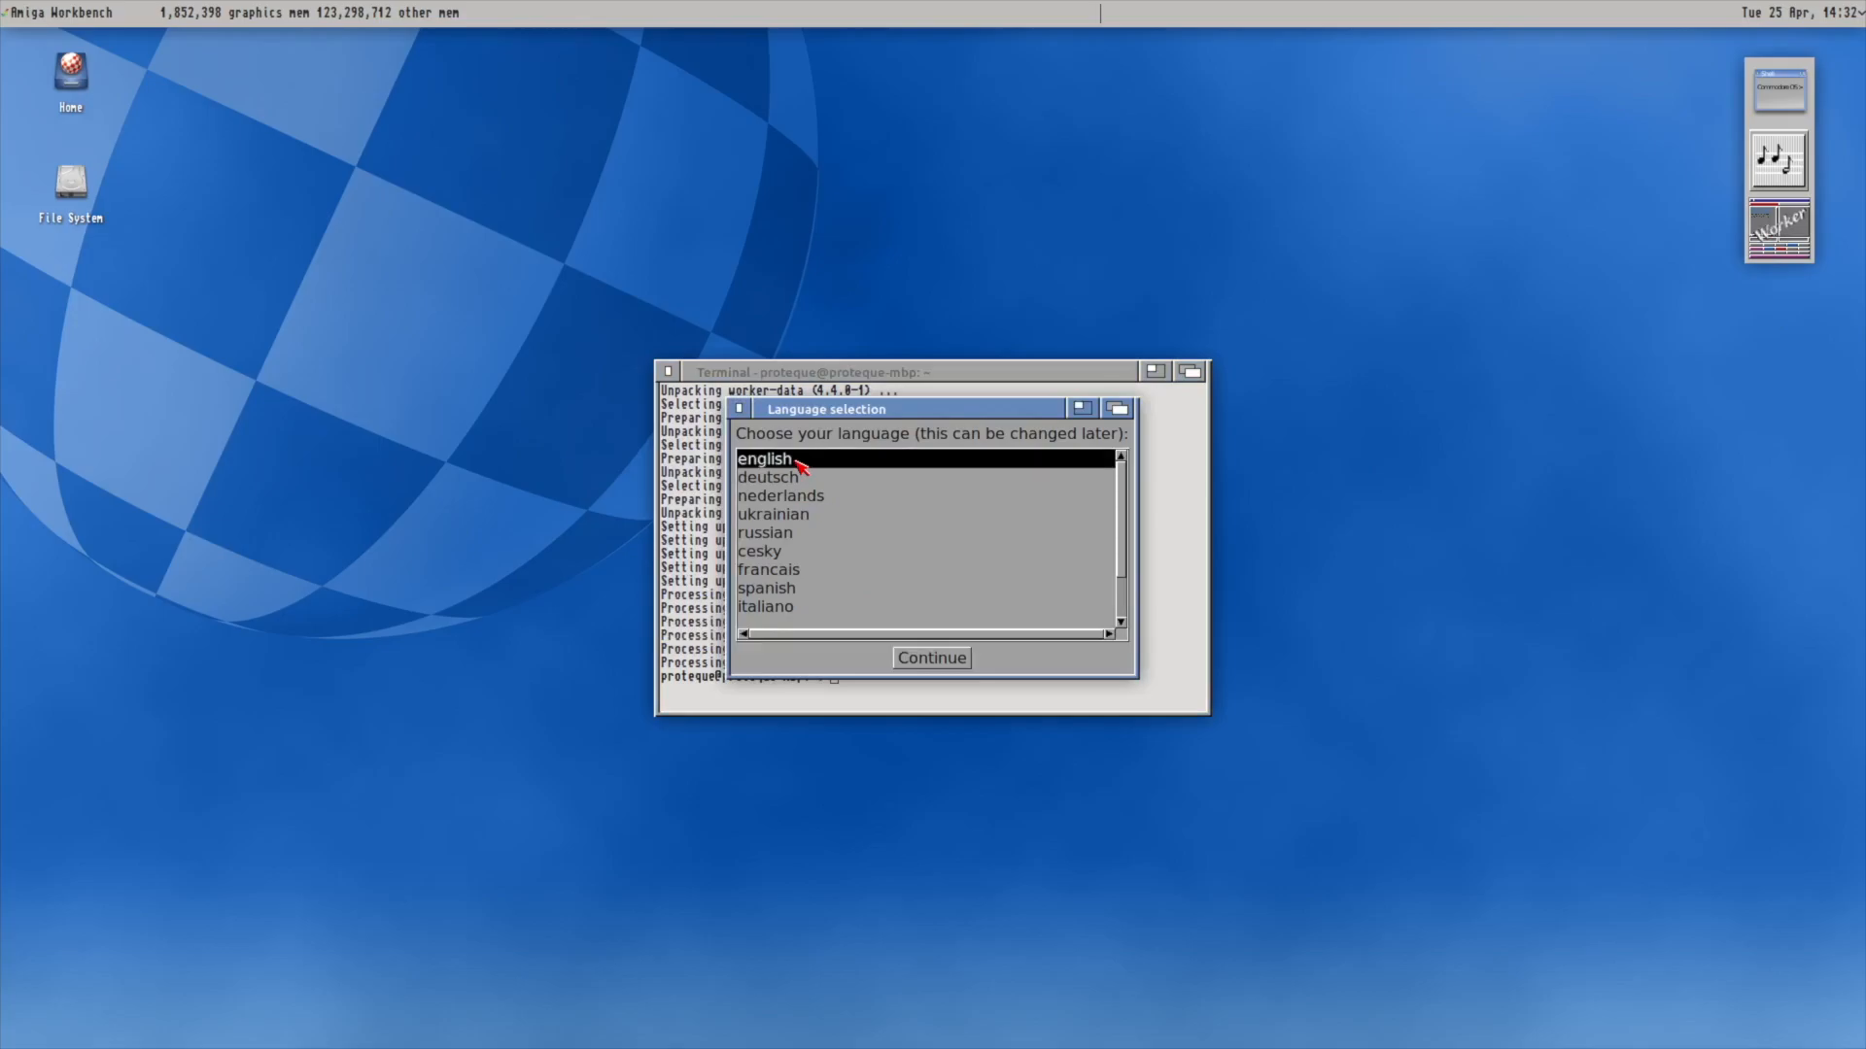
left_click(945, 660)
left_click(935, 567)
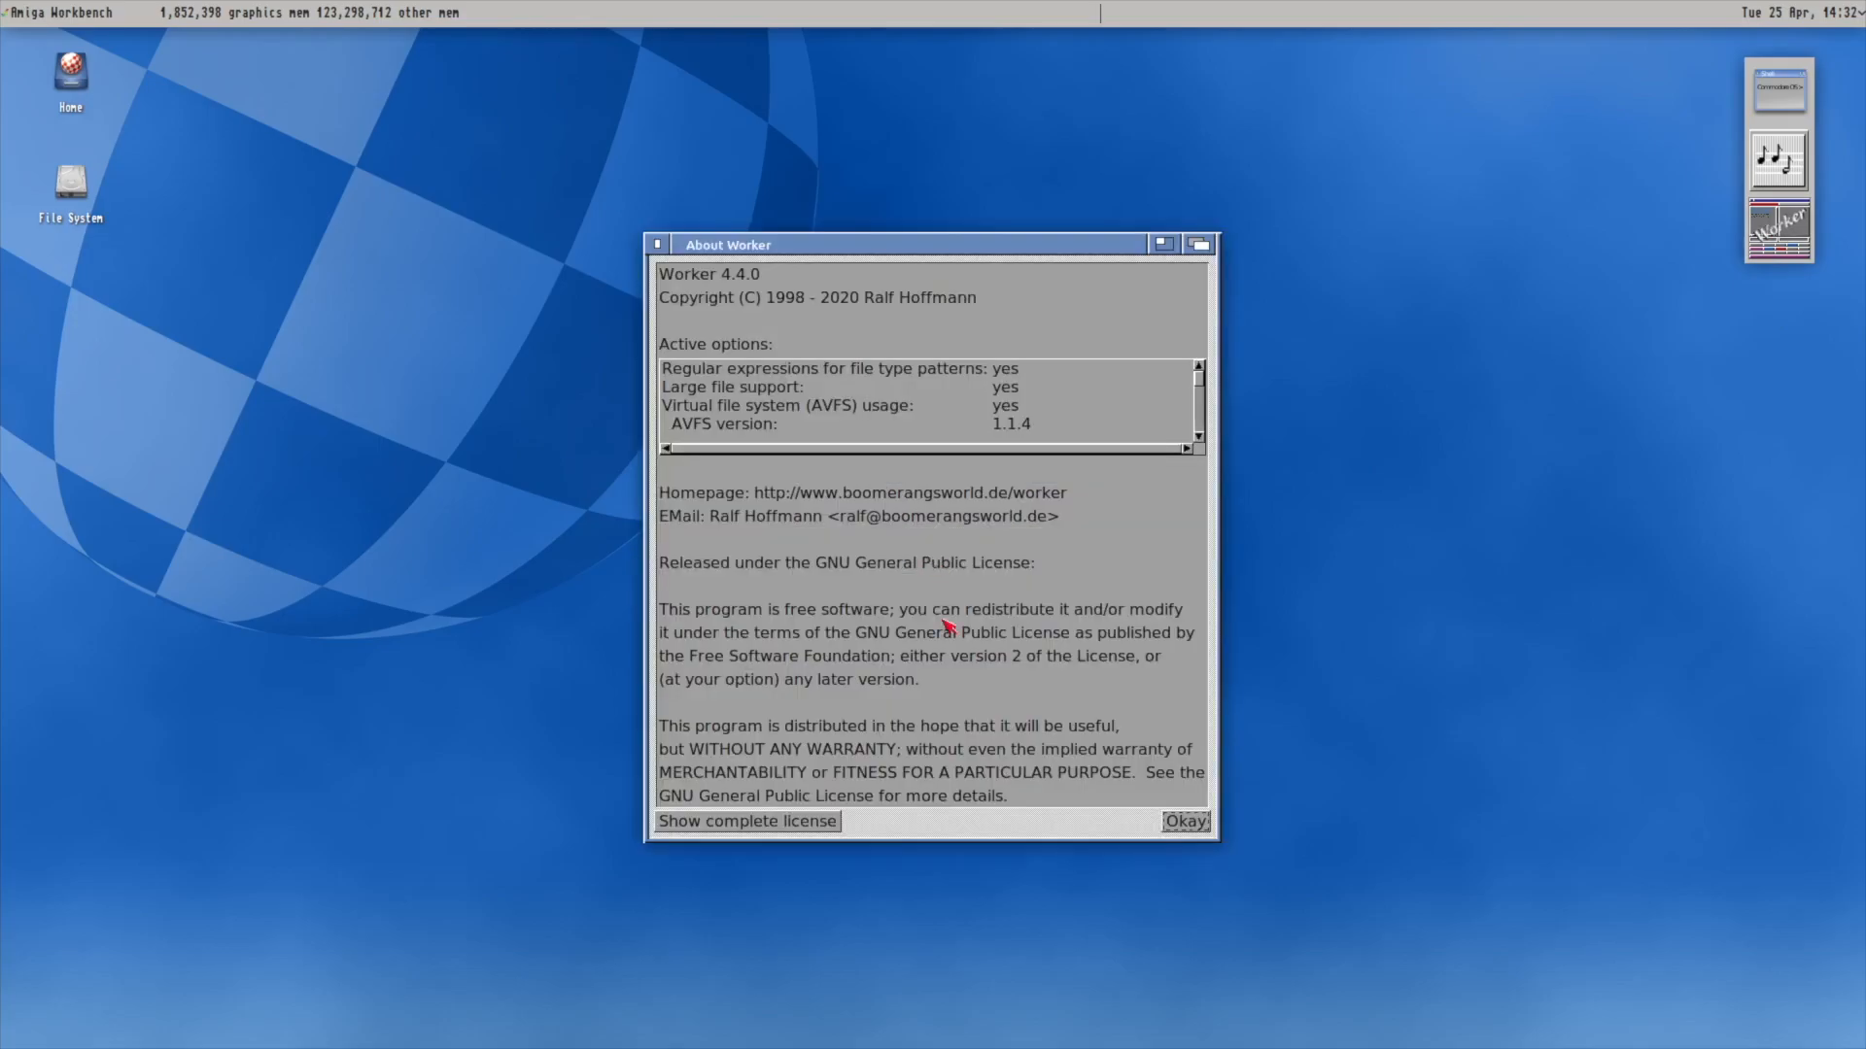
left_click(1186, 822)
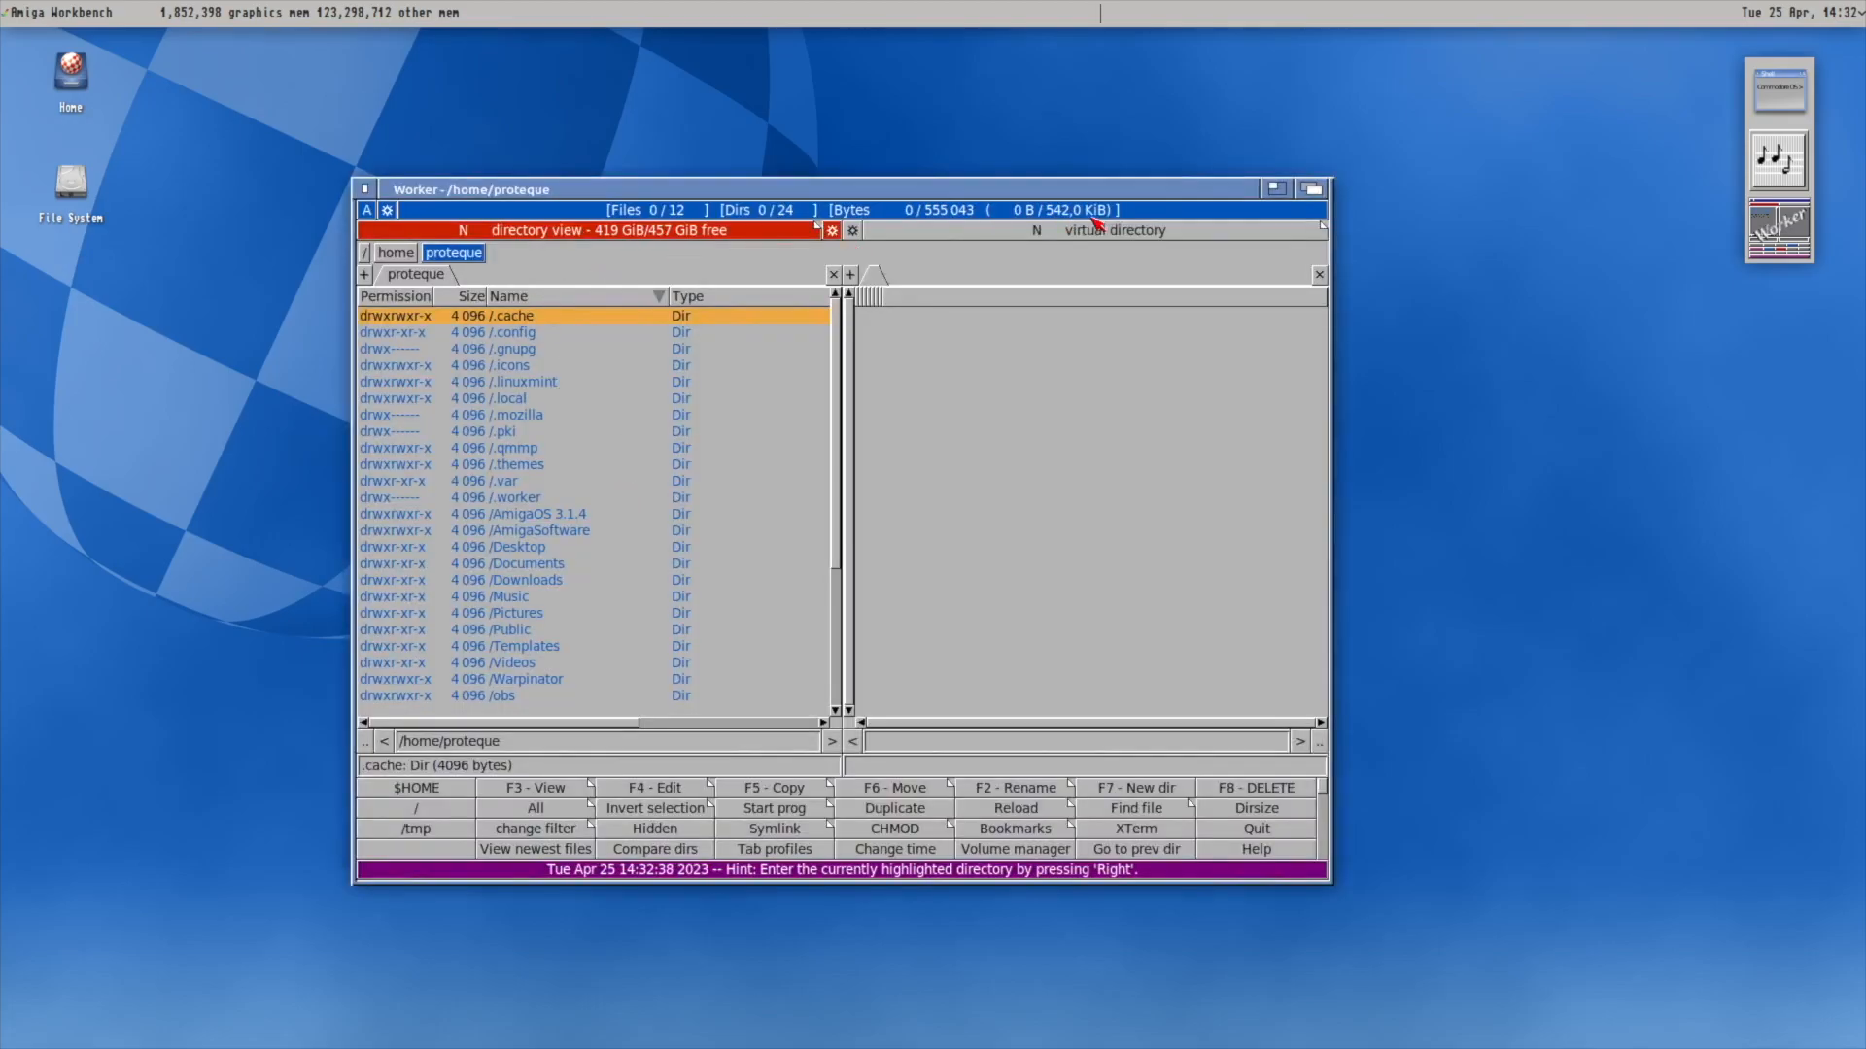
Browse the home directory in Worker, look into the Pictures folder and close the file manager.
left_click_drag(836, 482, 842, 655)
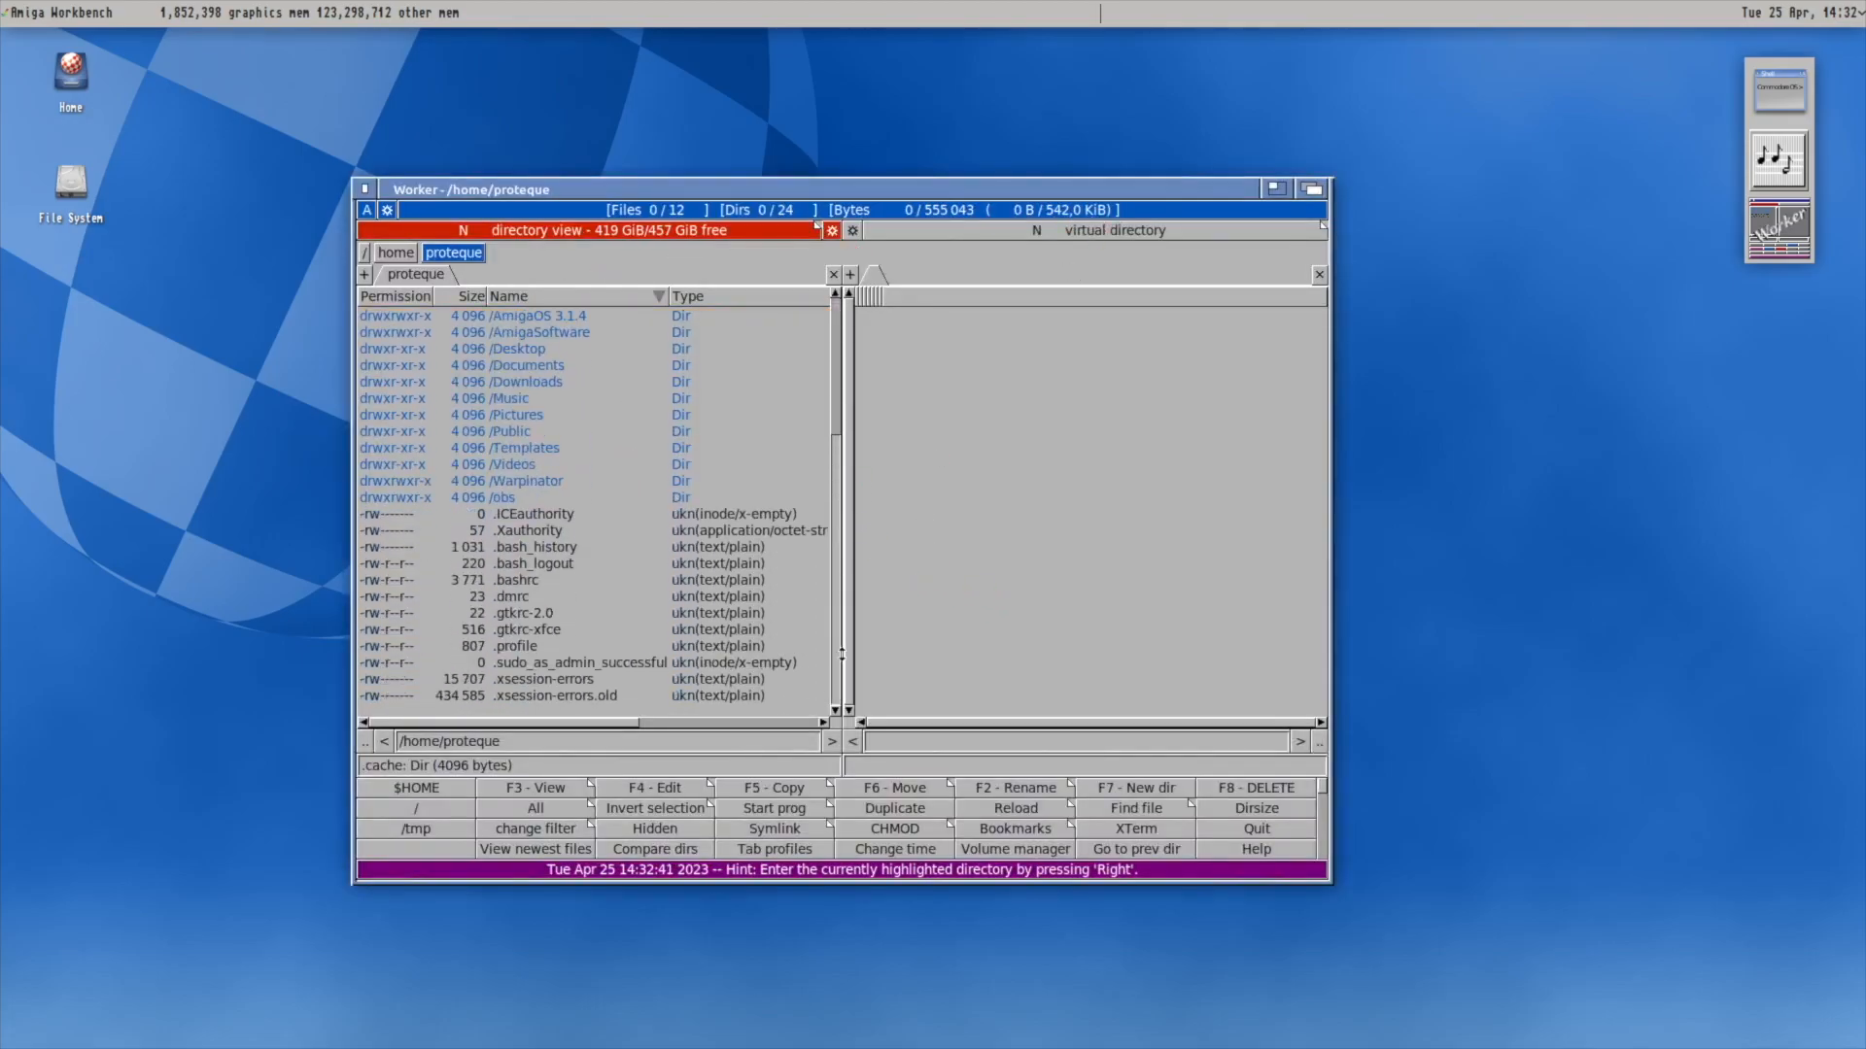
scroll(841, 655, "up", 4)
double_click(545, 616)
left_click(1081, 471)
left_click(754, 512)
left_click(1033, 486)
left_click(641, 525)
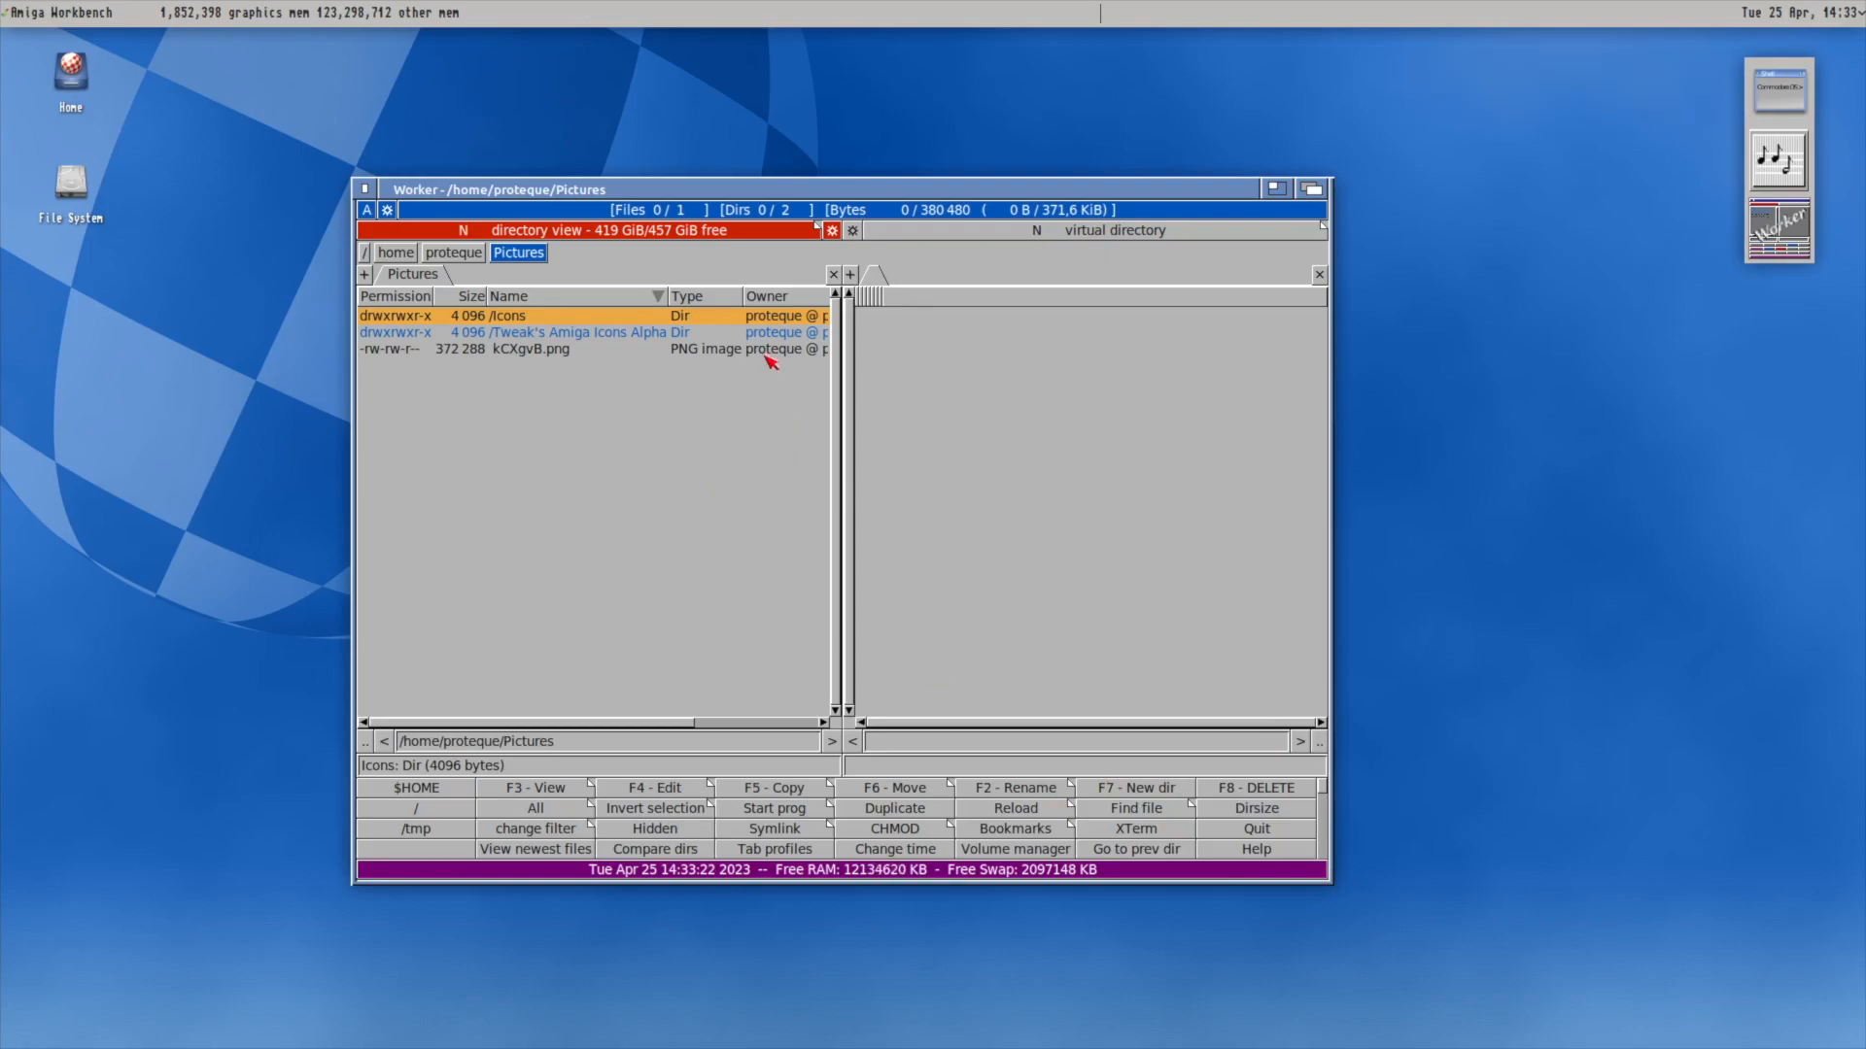
left_click_drag(740, 191, 768, 169)
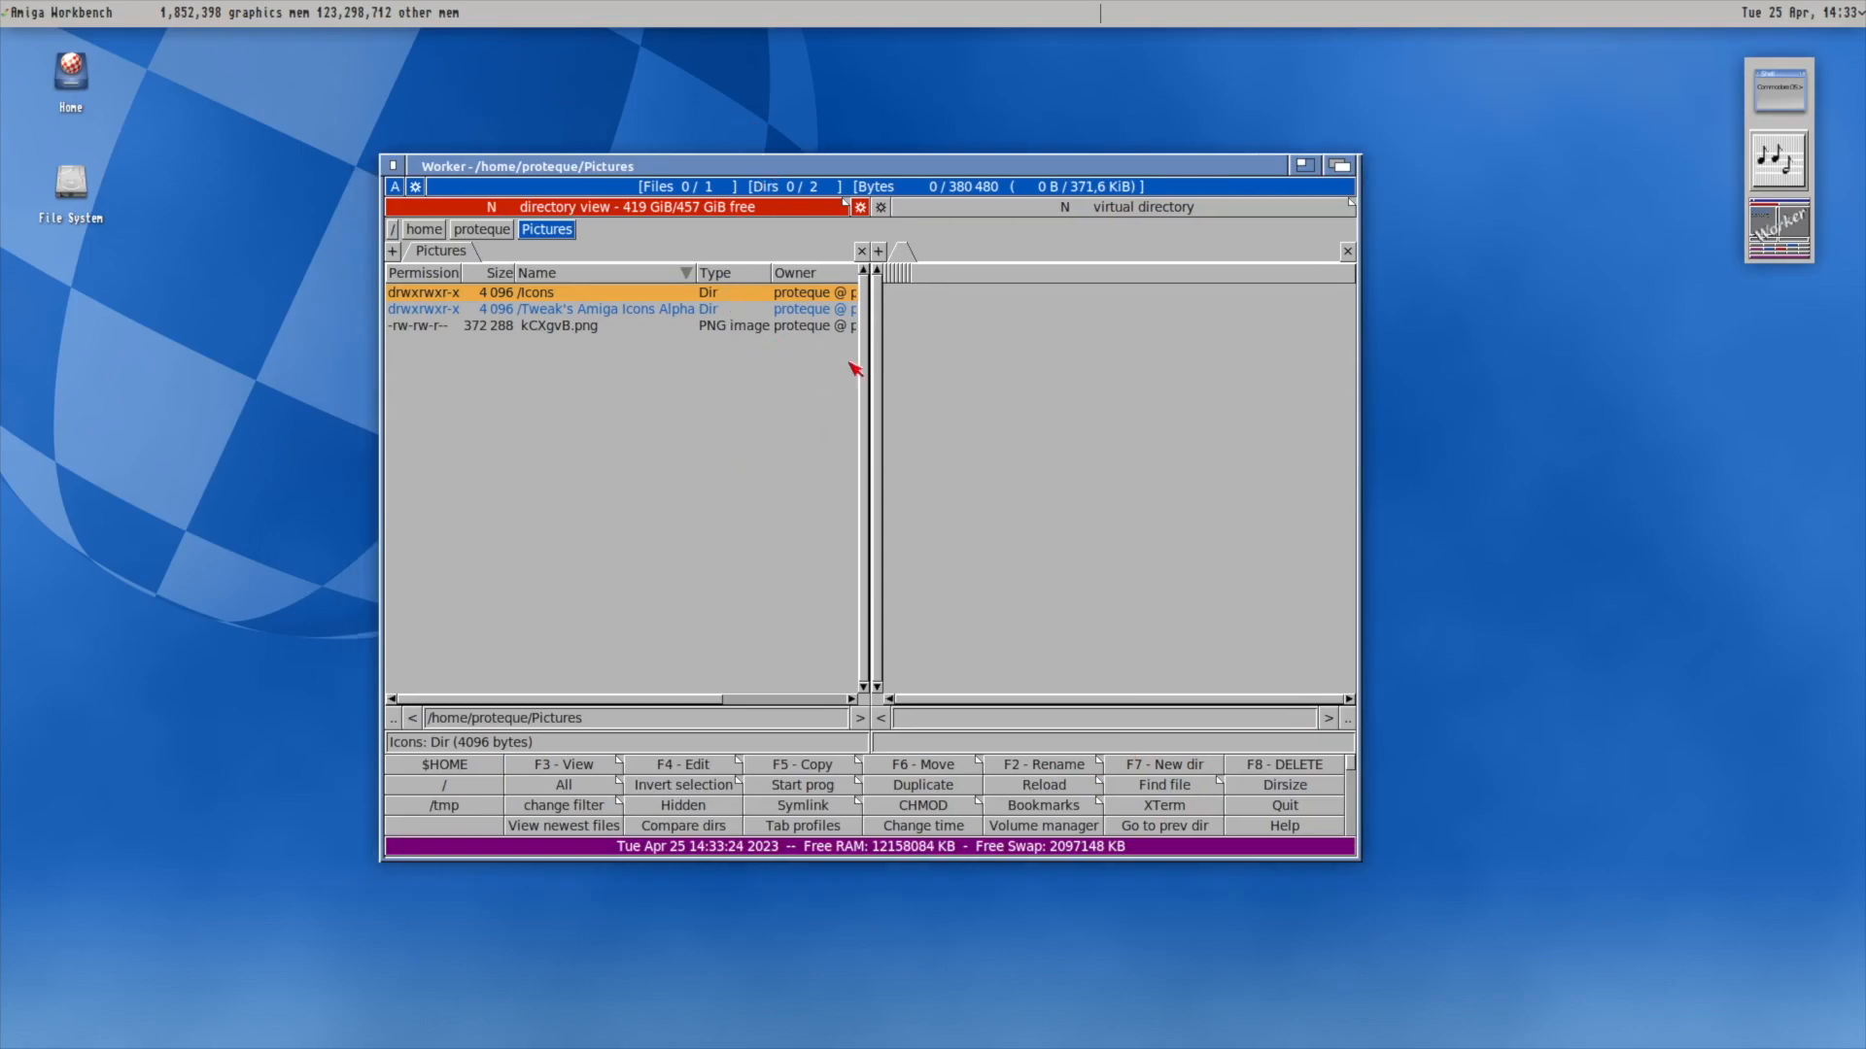
left_click(394, 166)
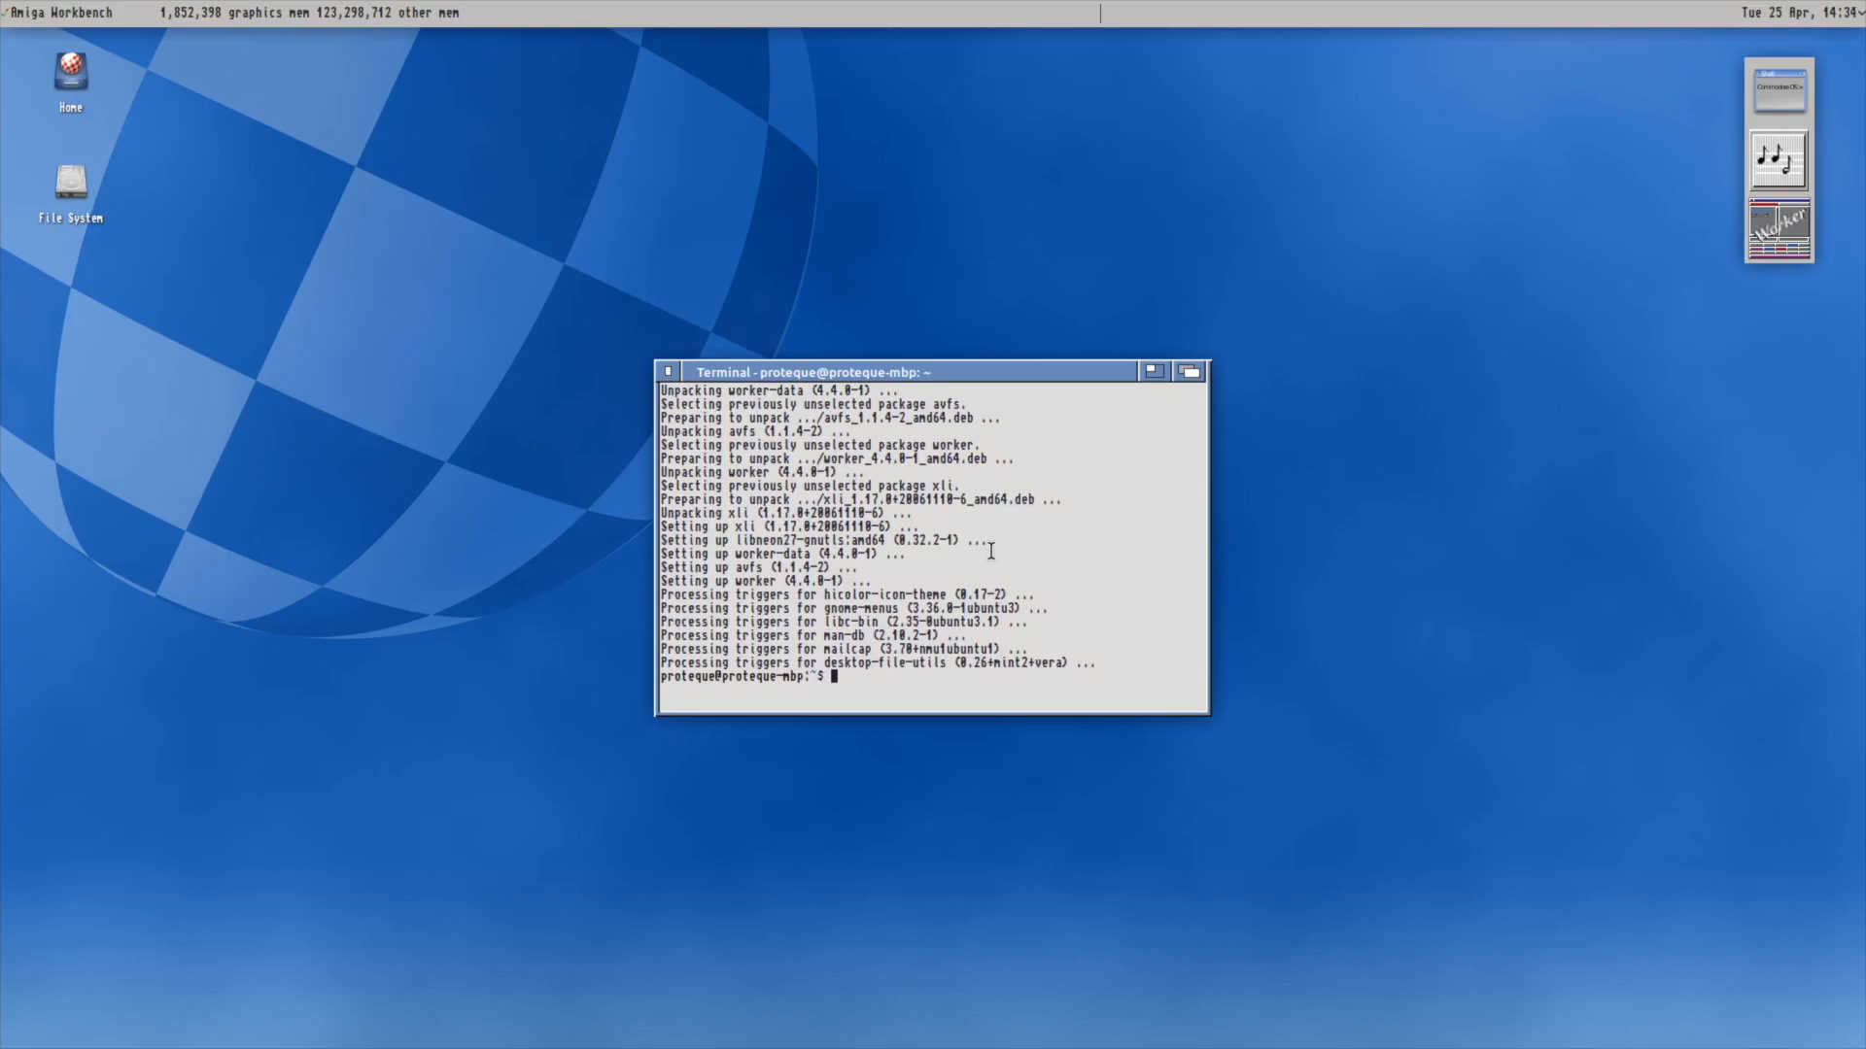
Install the Qmmp music player from the terminal with "sudo apt install qmmp".
type("sudo apt install qmmp")
key("Return")
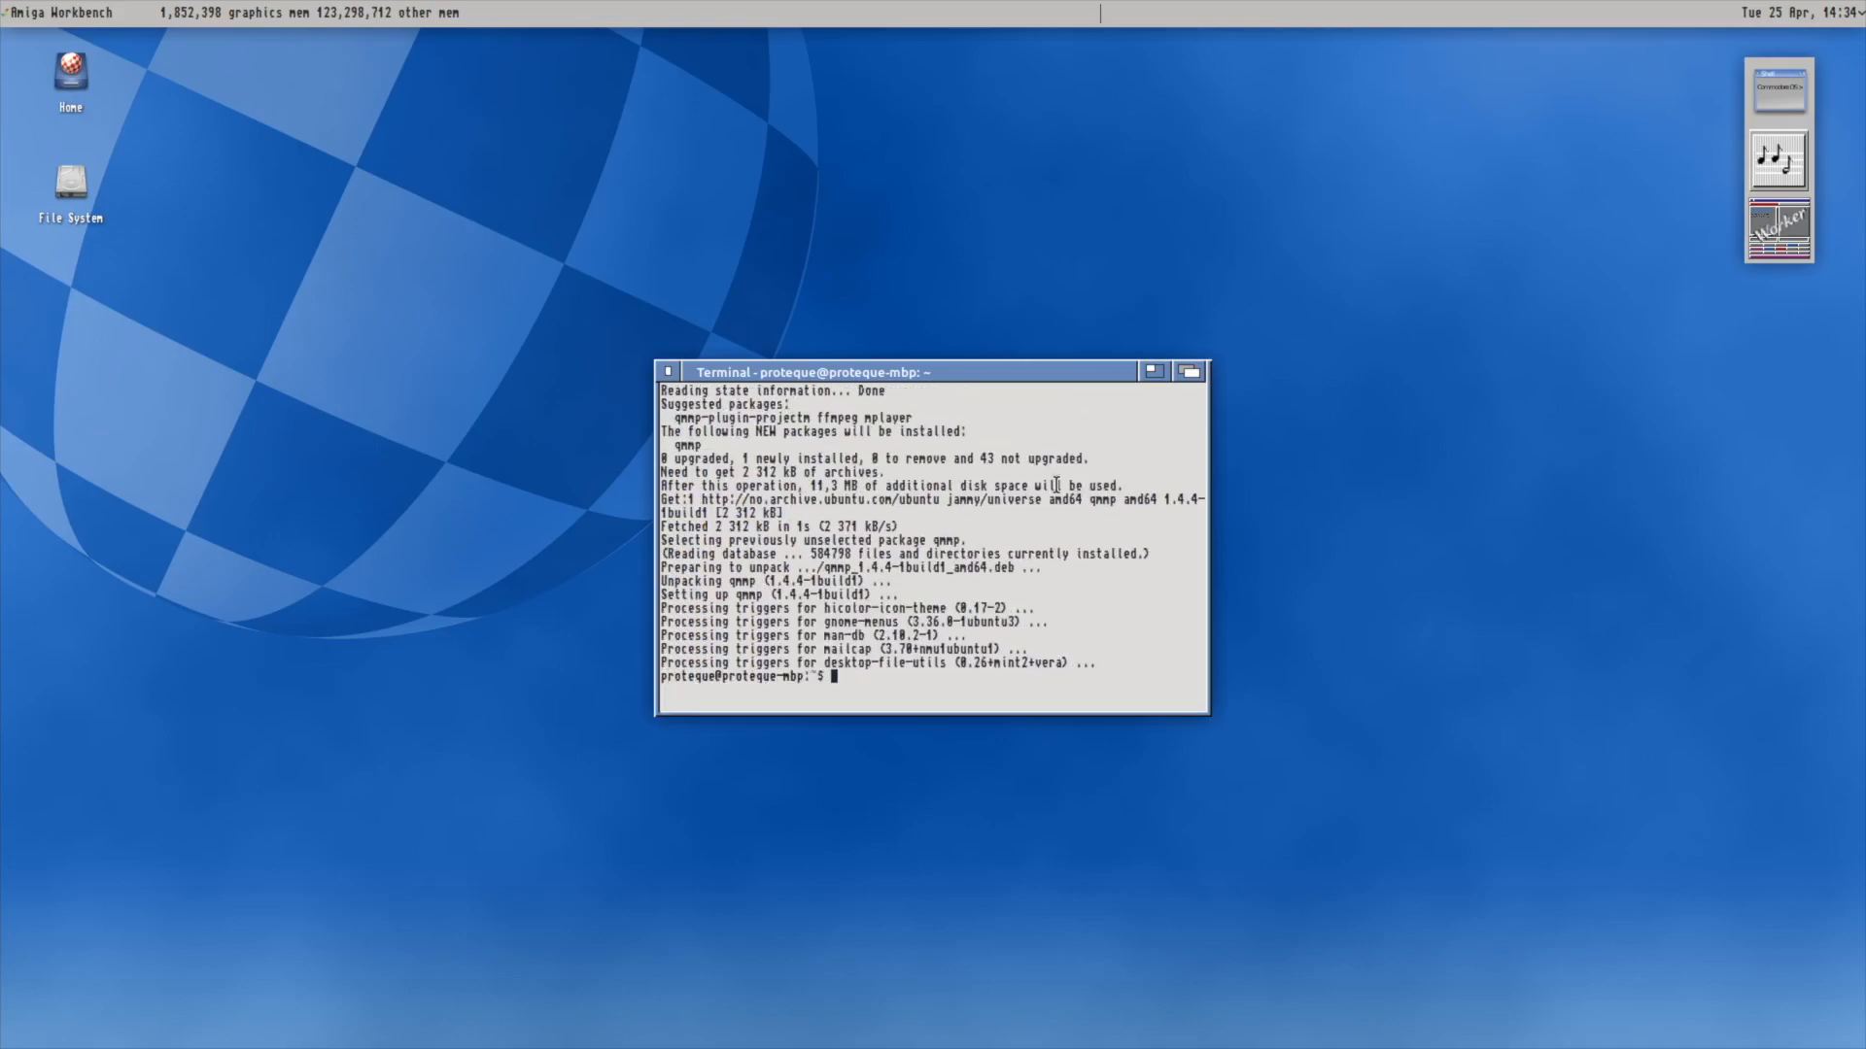
Add another empty Launcher item below Worker in Panel 2.
right_click(1785, 87)
mouse_move(1711, 222)
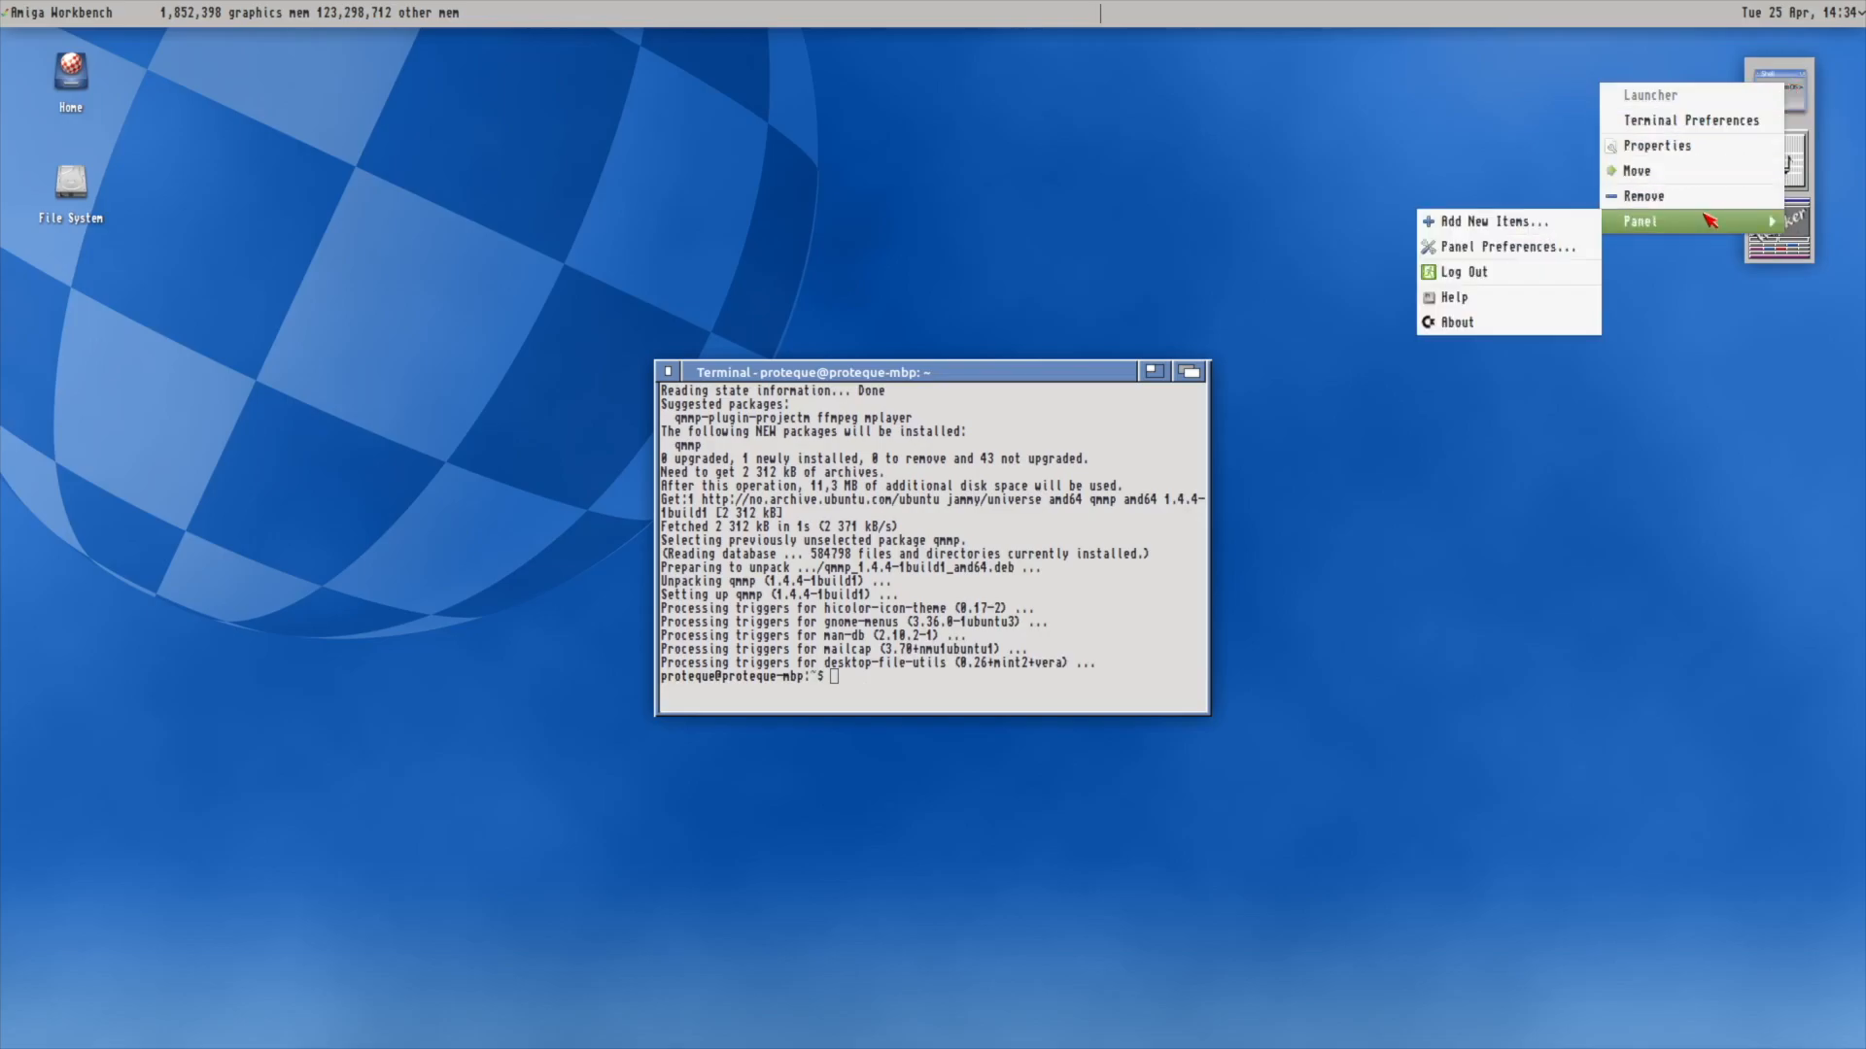
left_click(1567, 247)
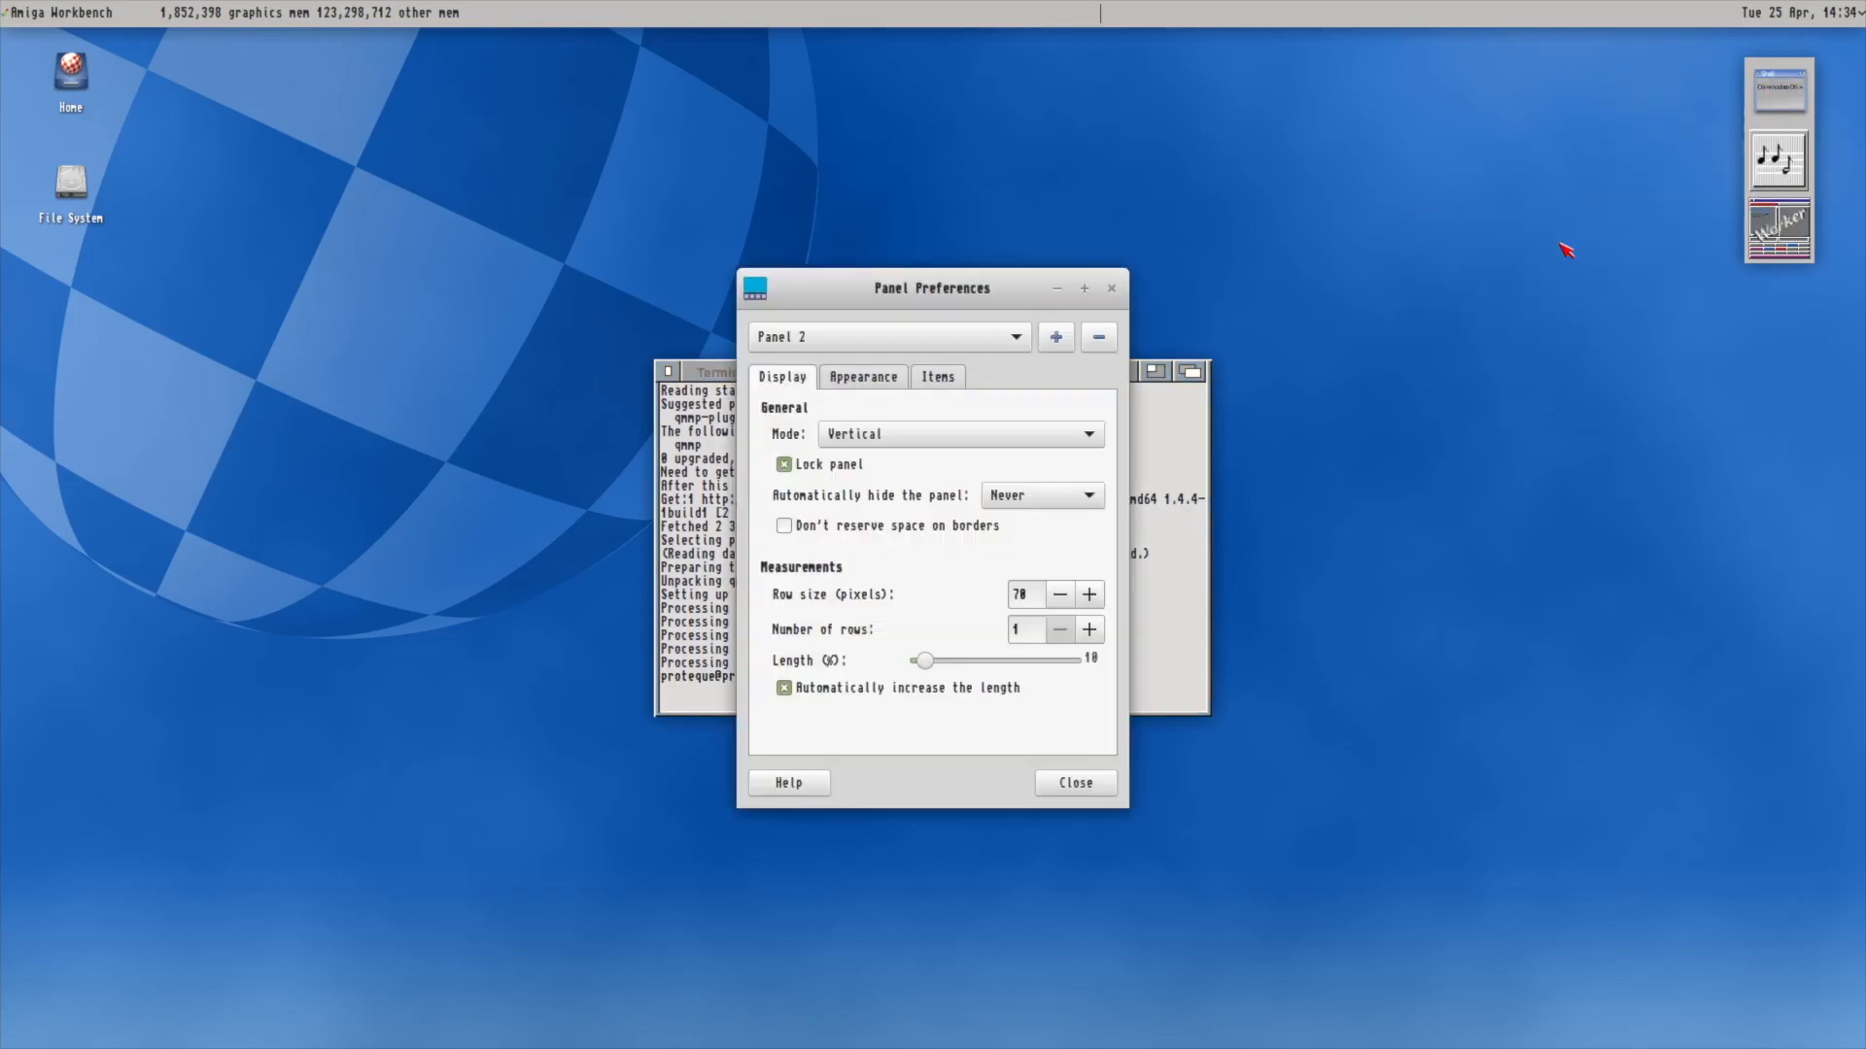
left_click(878, 380)
left_click(938, 377)
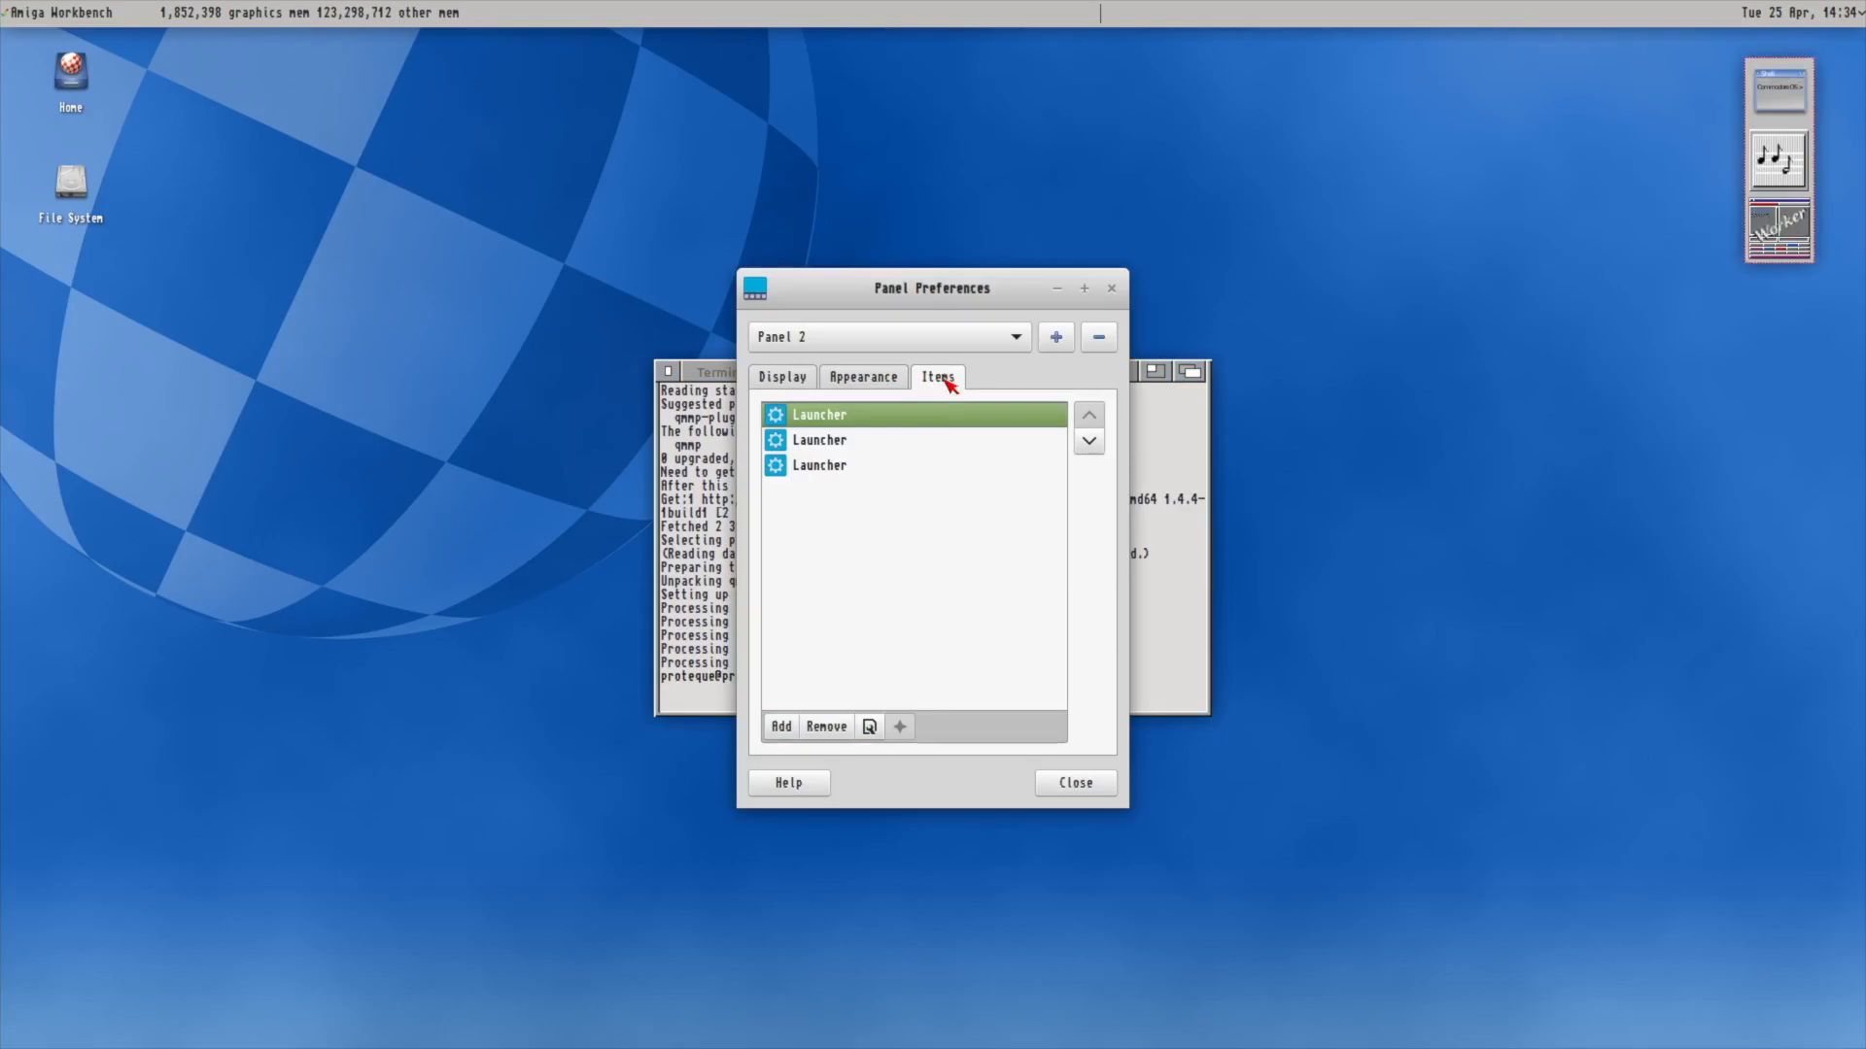
left_click(778, 725)
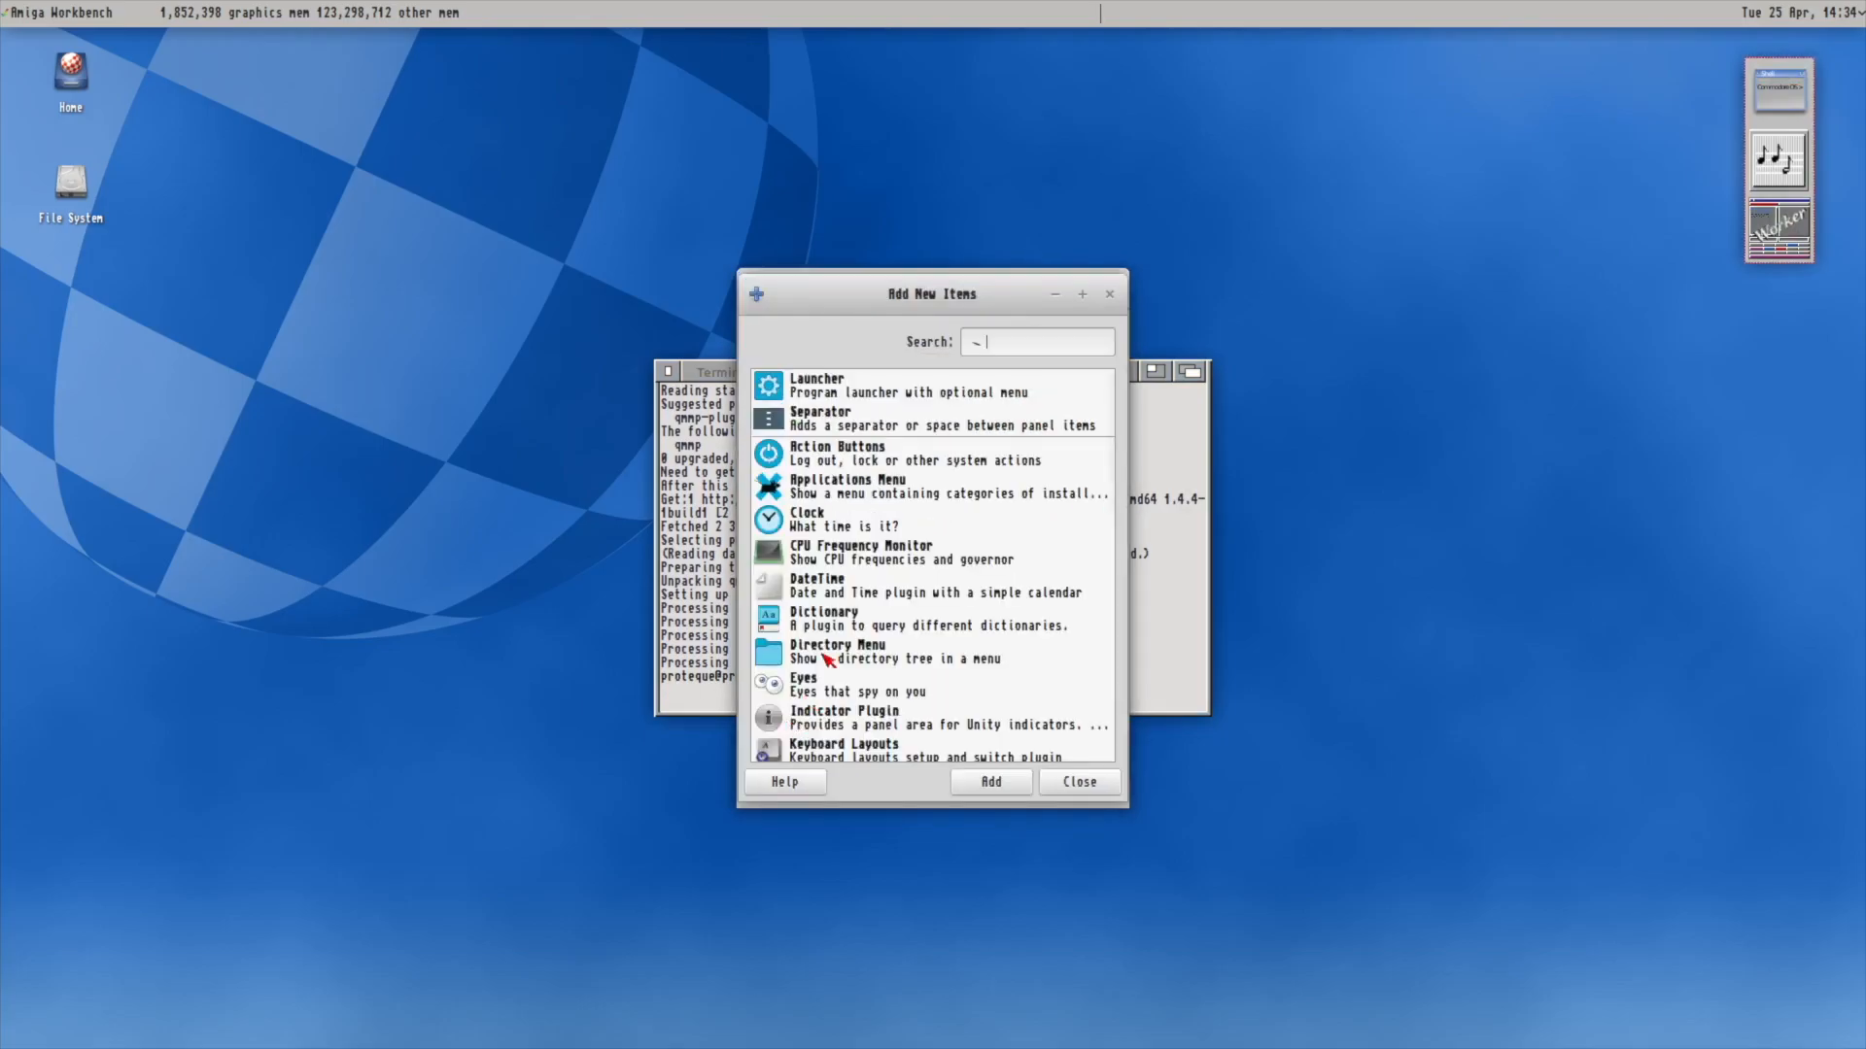
double_click(914, 389)
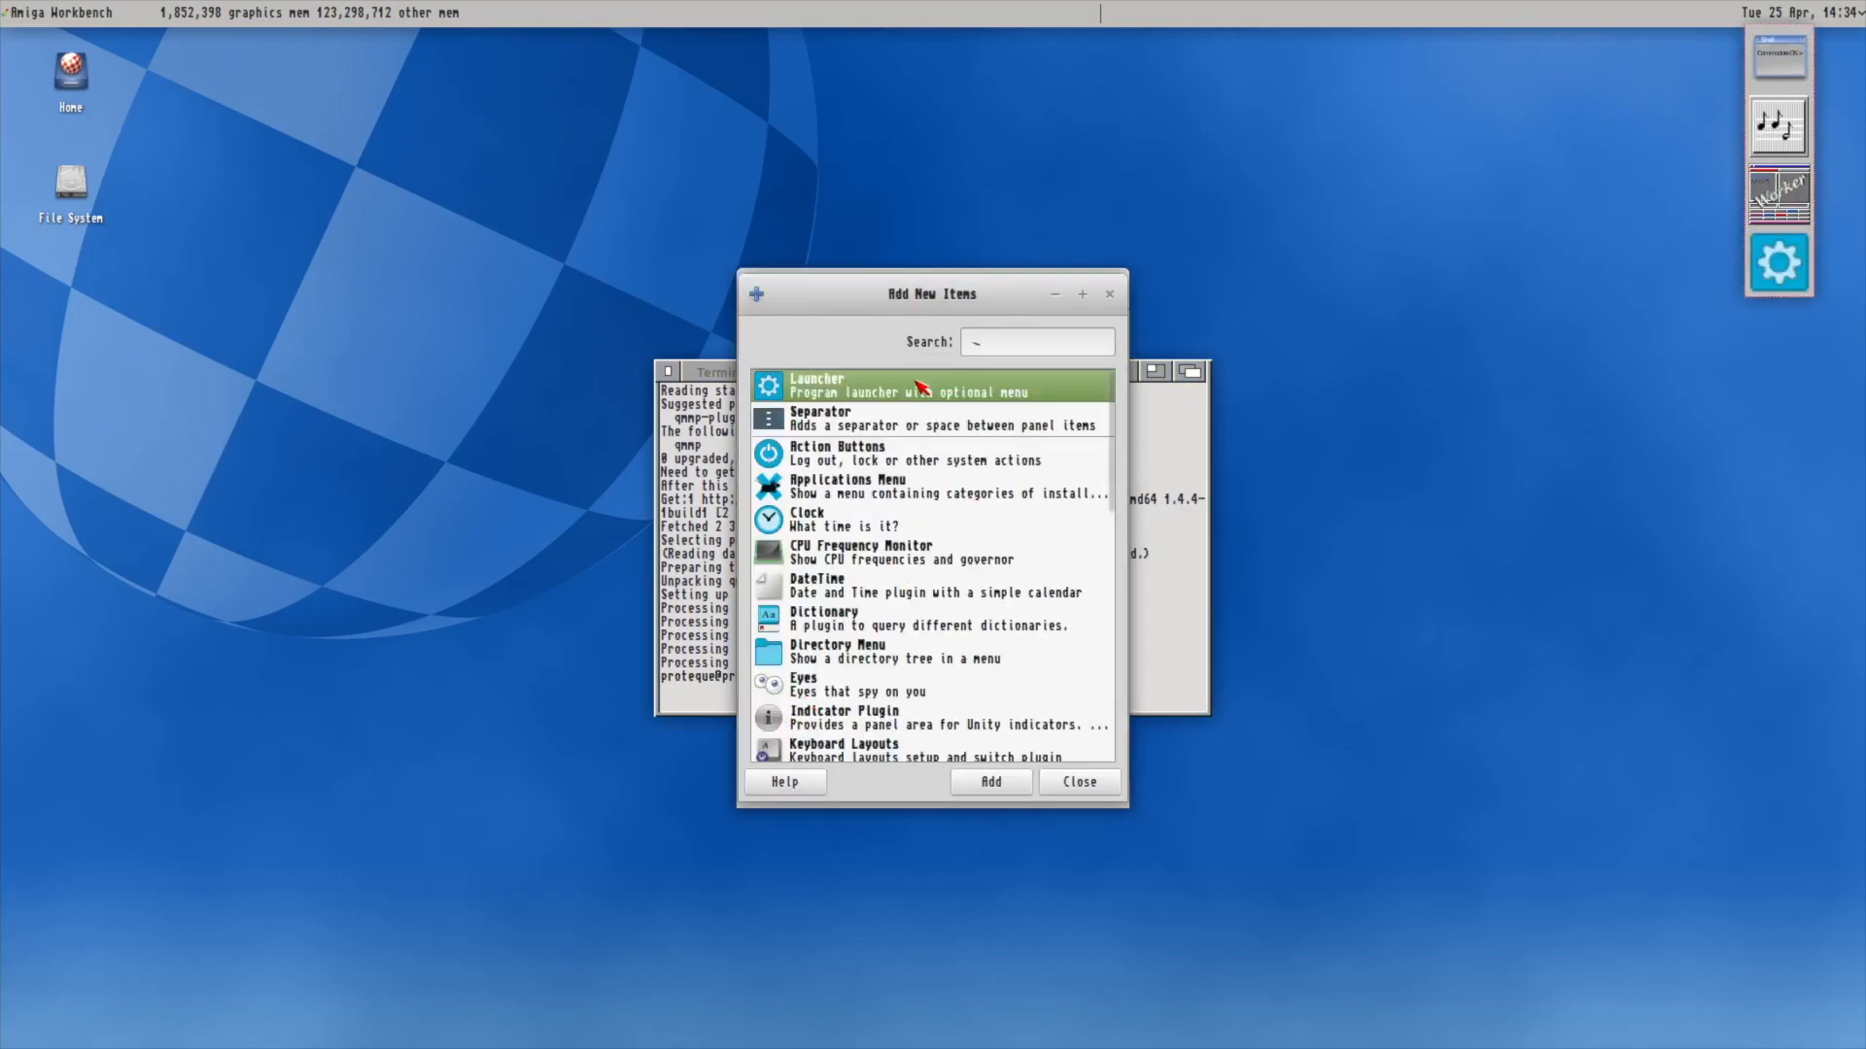
Assign the Qmmp application to the empty launcher and move its properties window next to the launcher panel.
right_click(1779, 267)
left_click(1745, 305)
left_click(1073, 565)
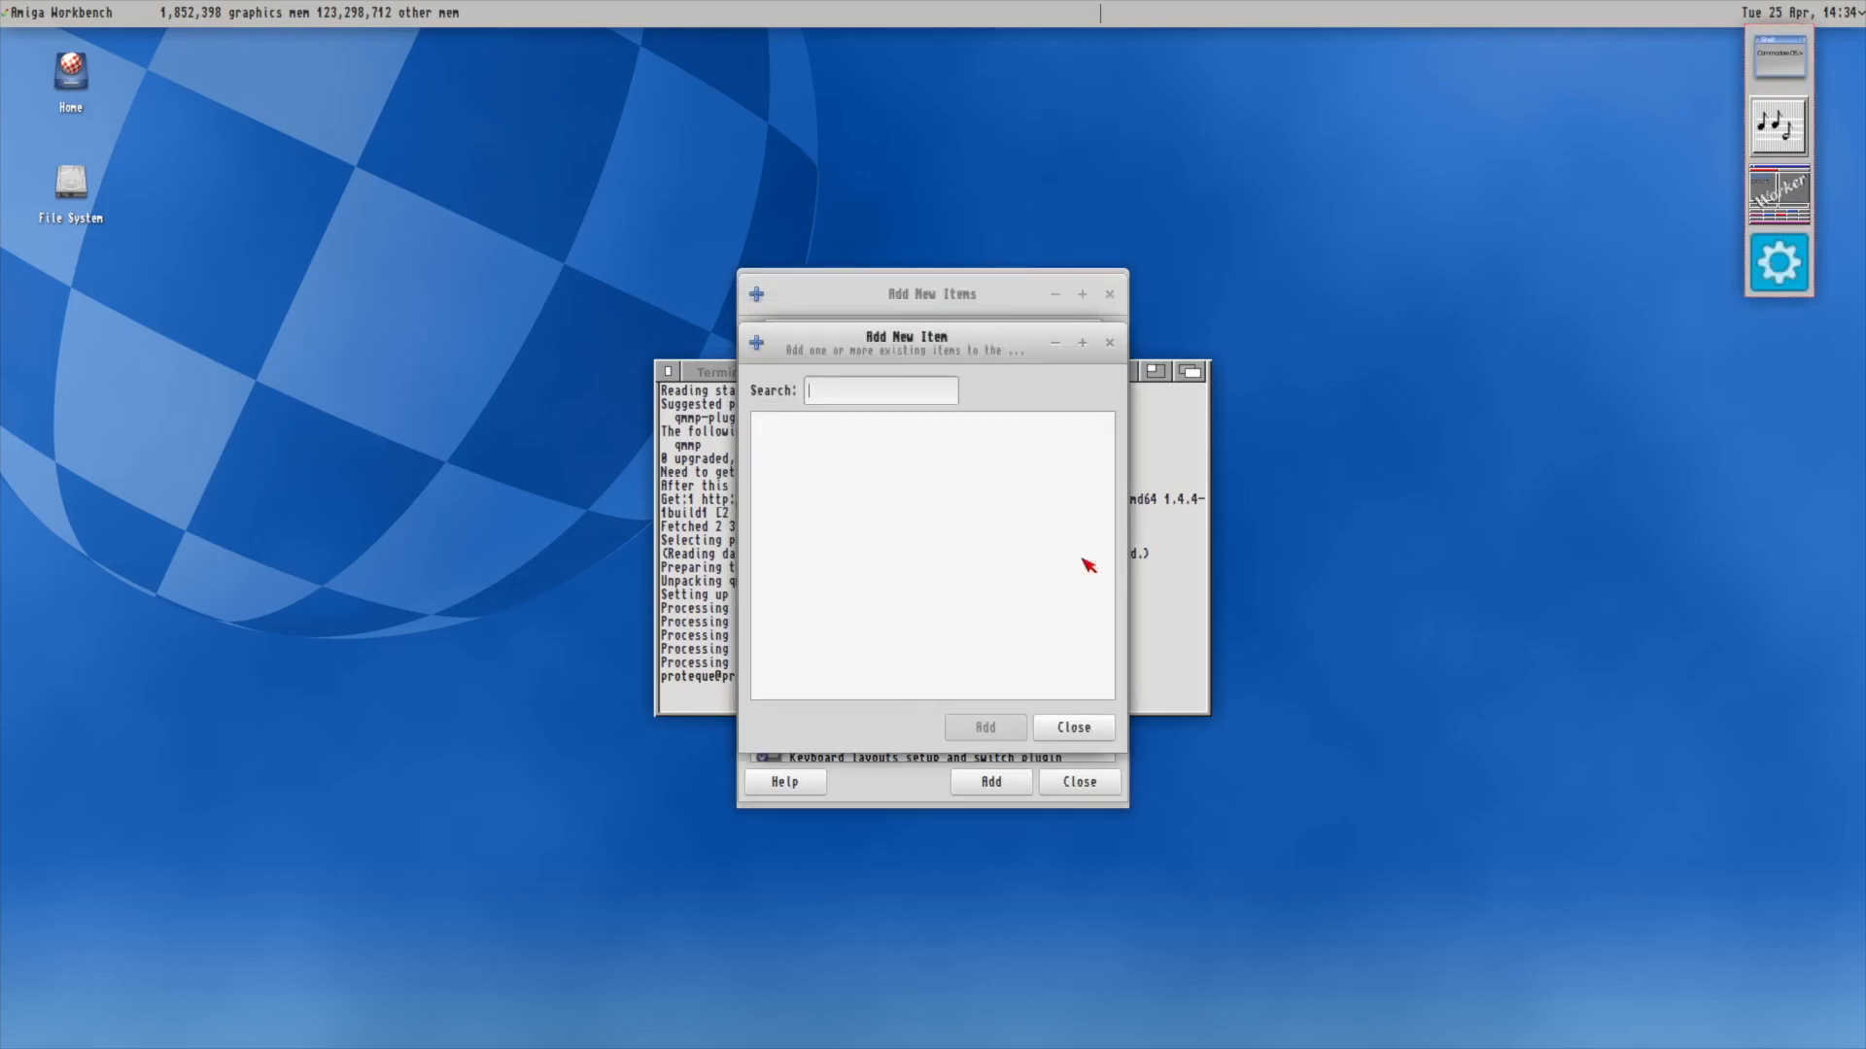
type("q")
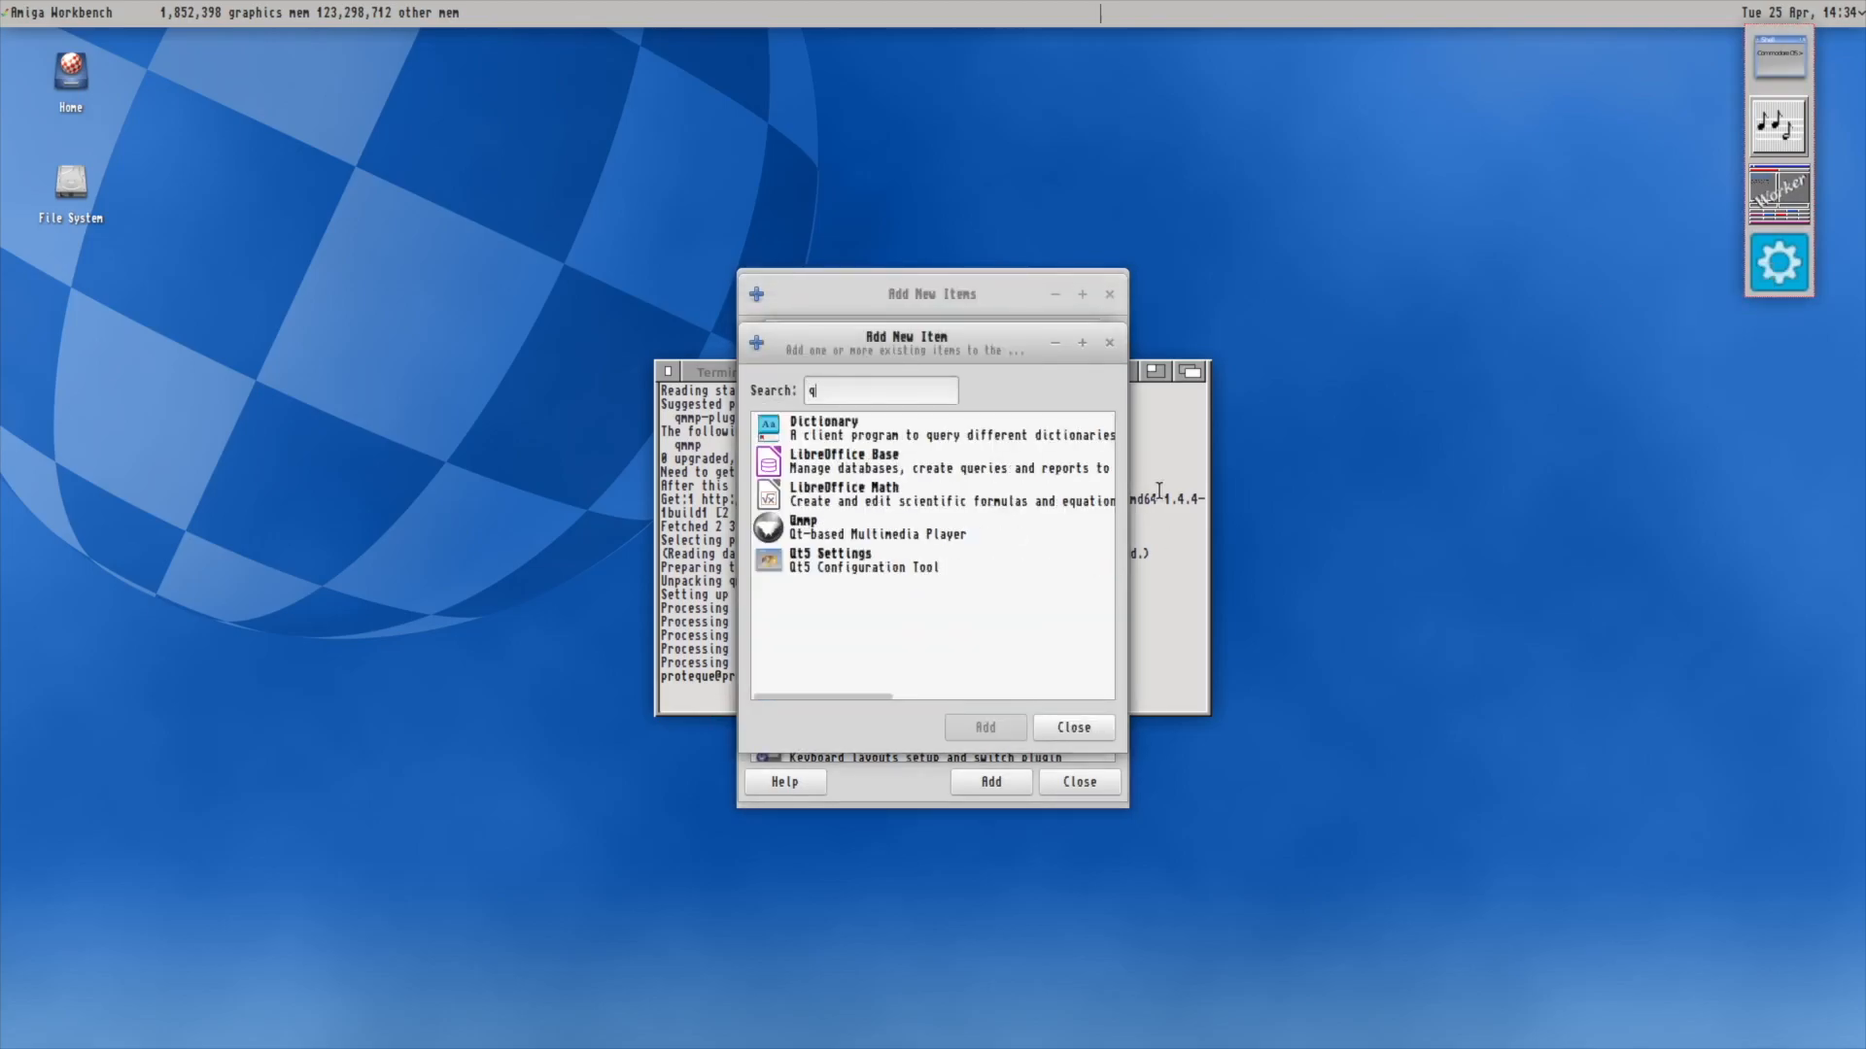
double_click(852, 527)
left_click_drag(852, 328, 1417, 307)
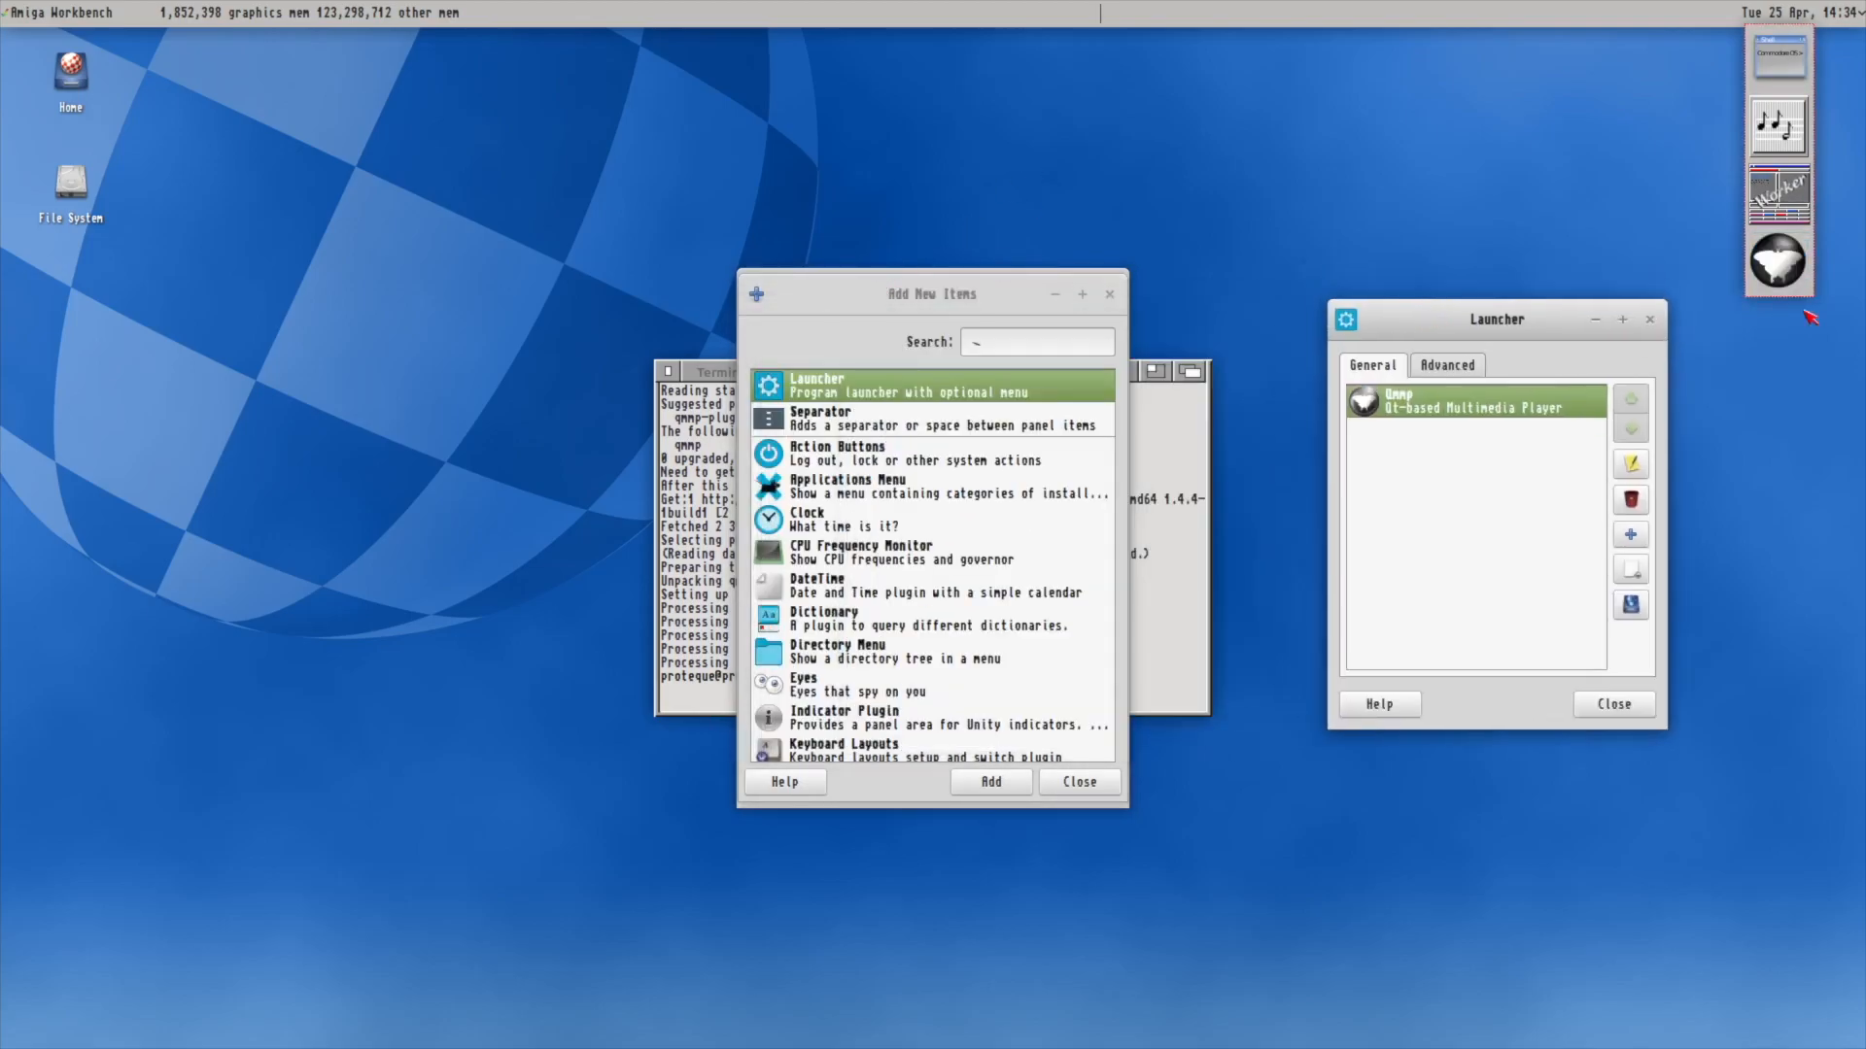
Edit the Qmmp launcher item and browse image files for its icon in the Tweak's Amiga Icons Alpha folder under Pictures.
right_click(1448, 407)
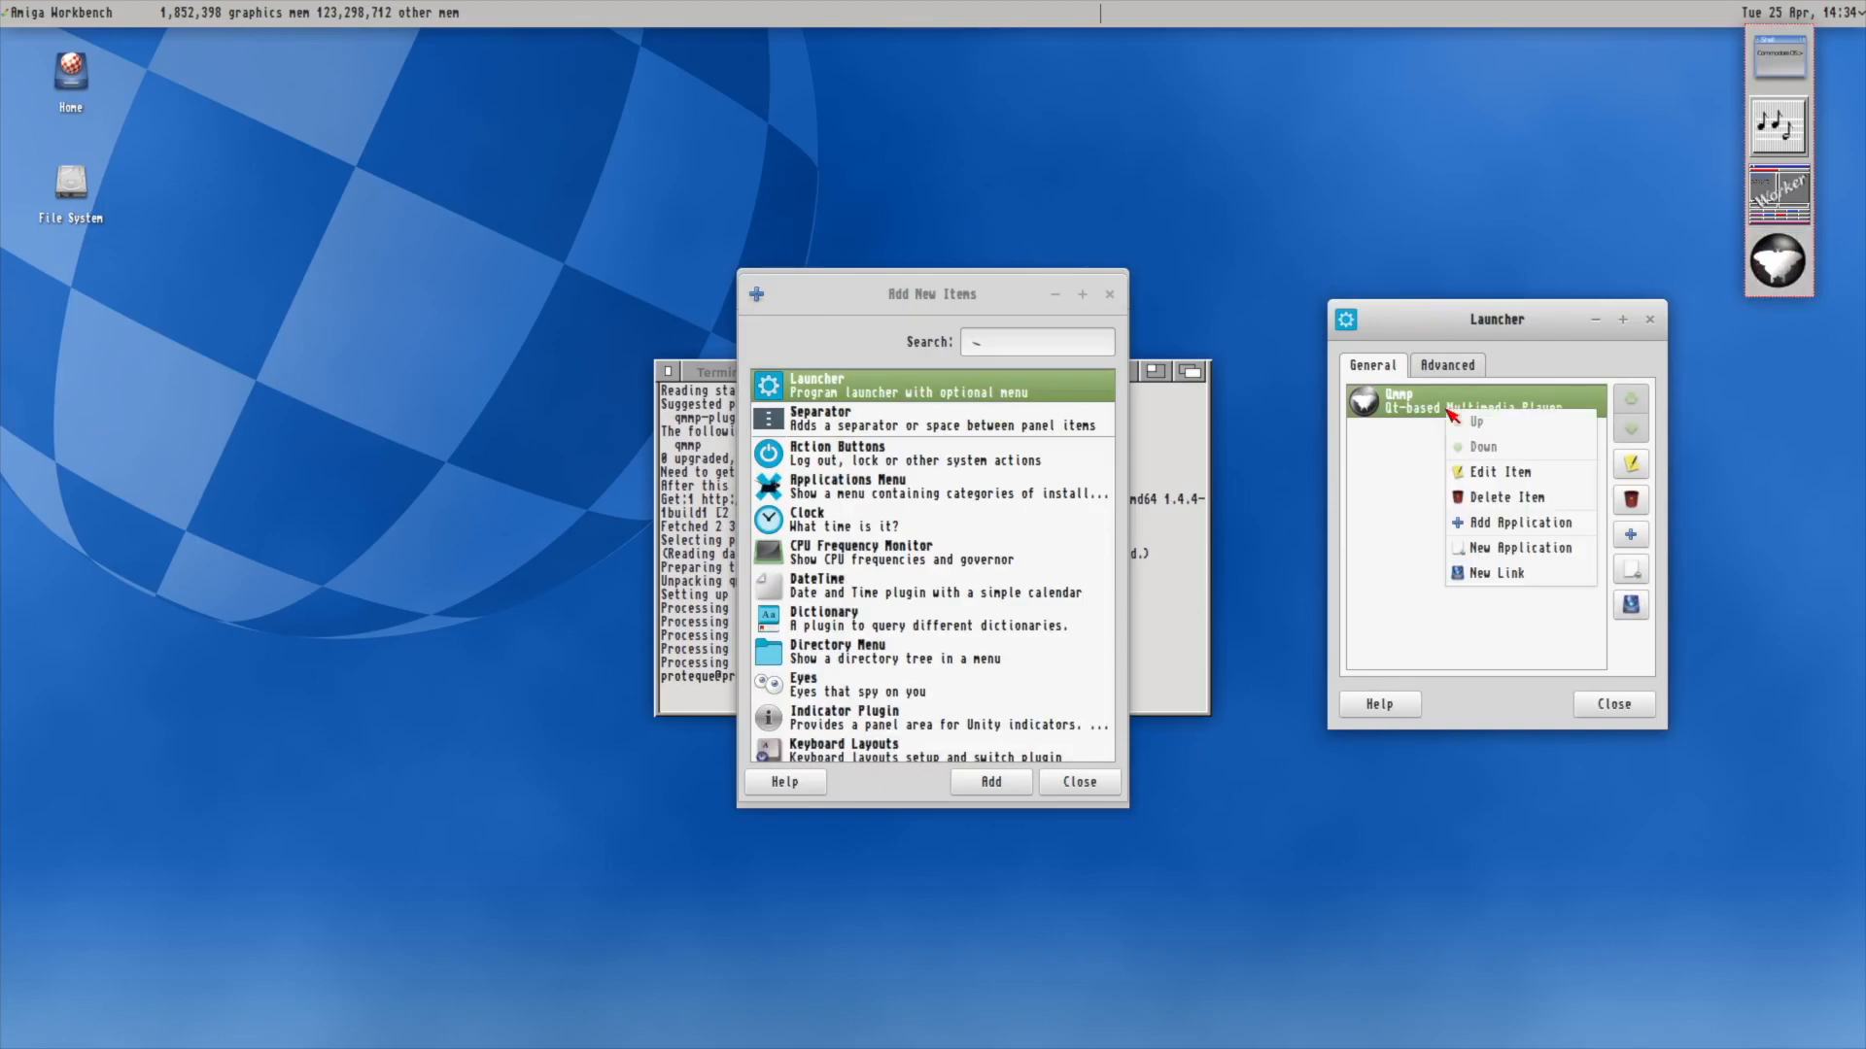
left_click(1521, 473)
left_click(896, 534)
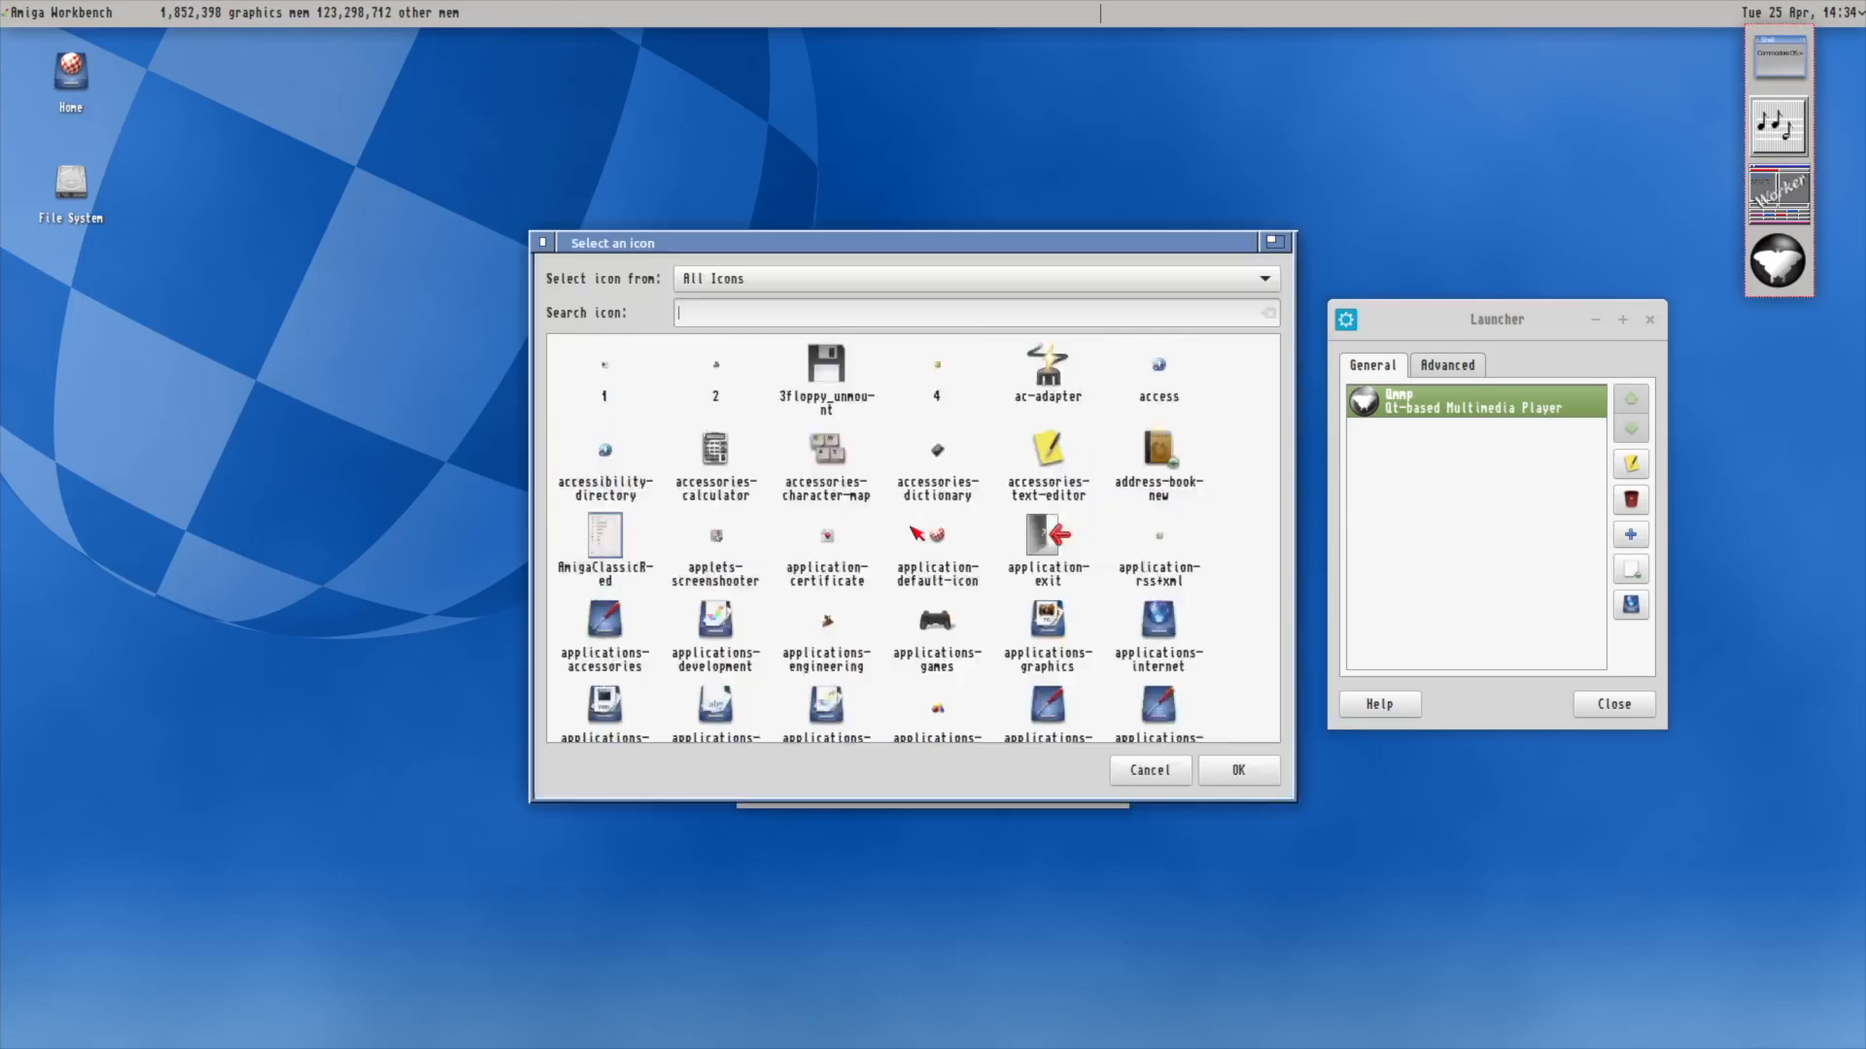
left_click(737, 279)
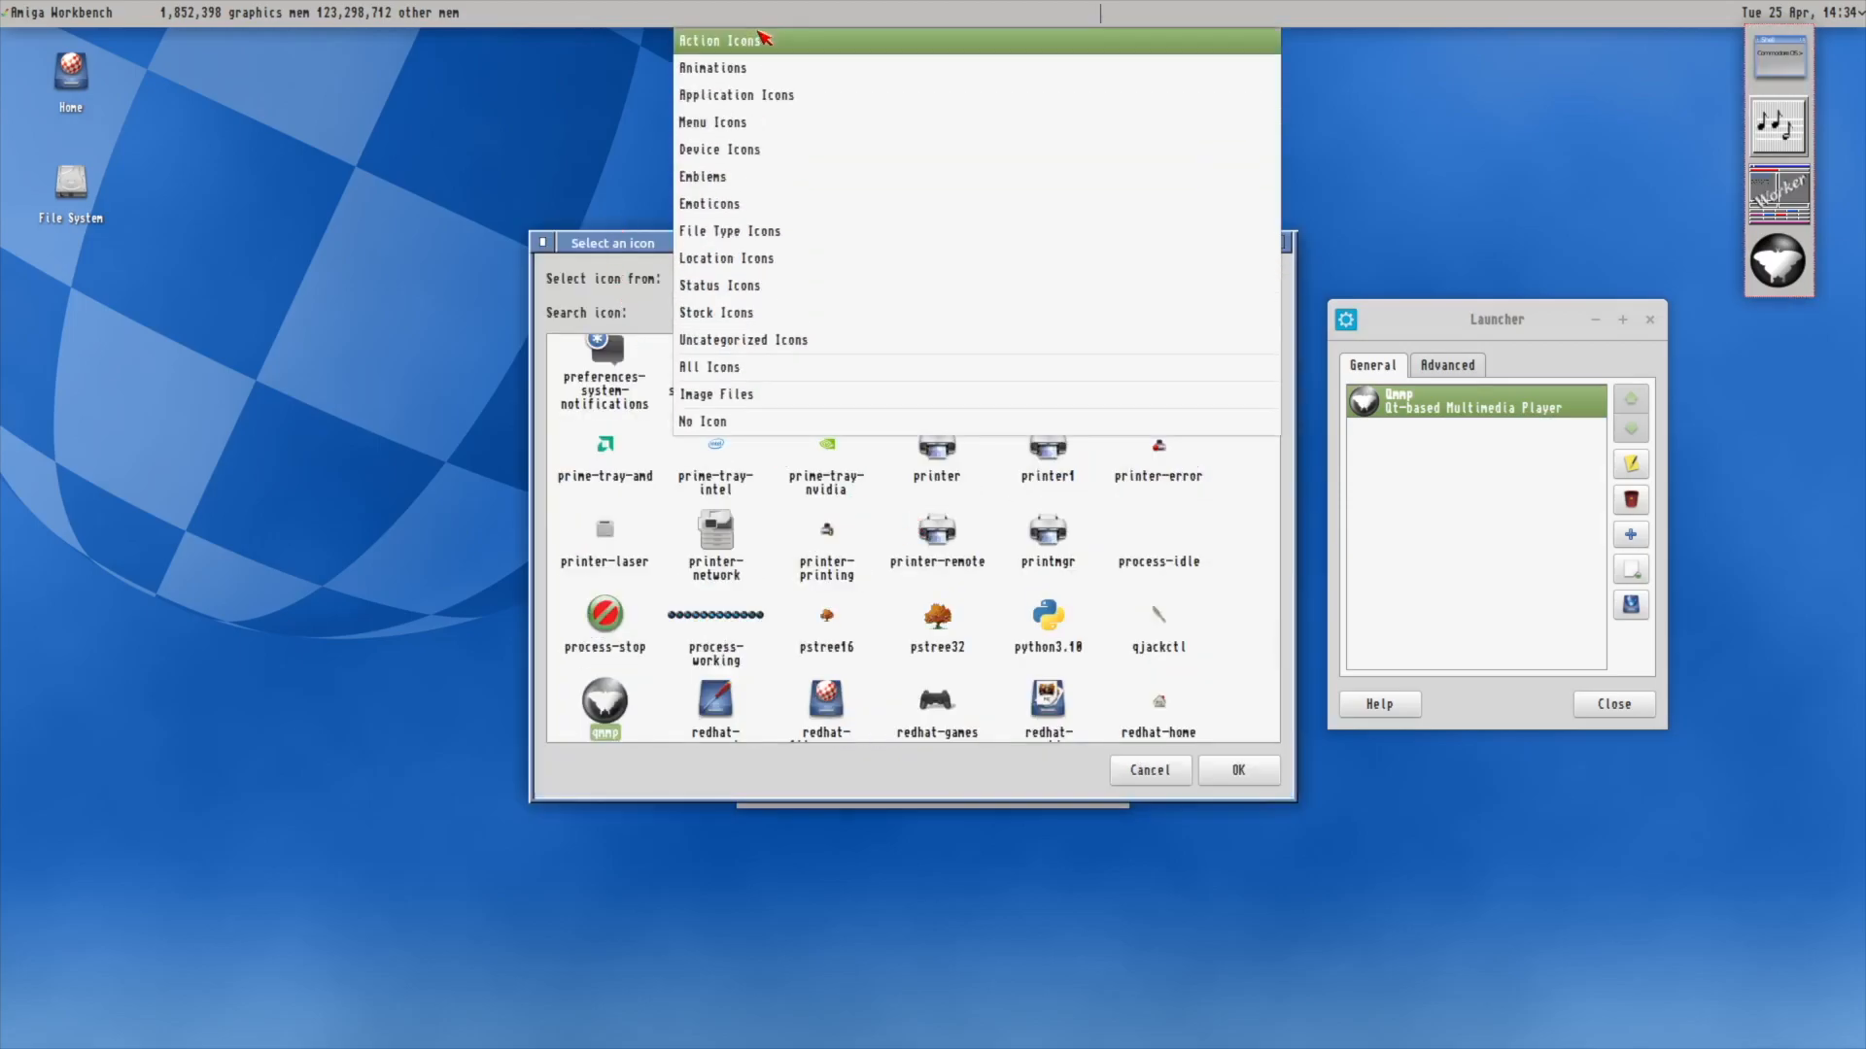
left_click(801, 394)
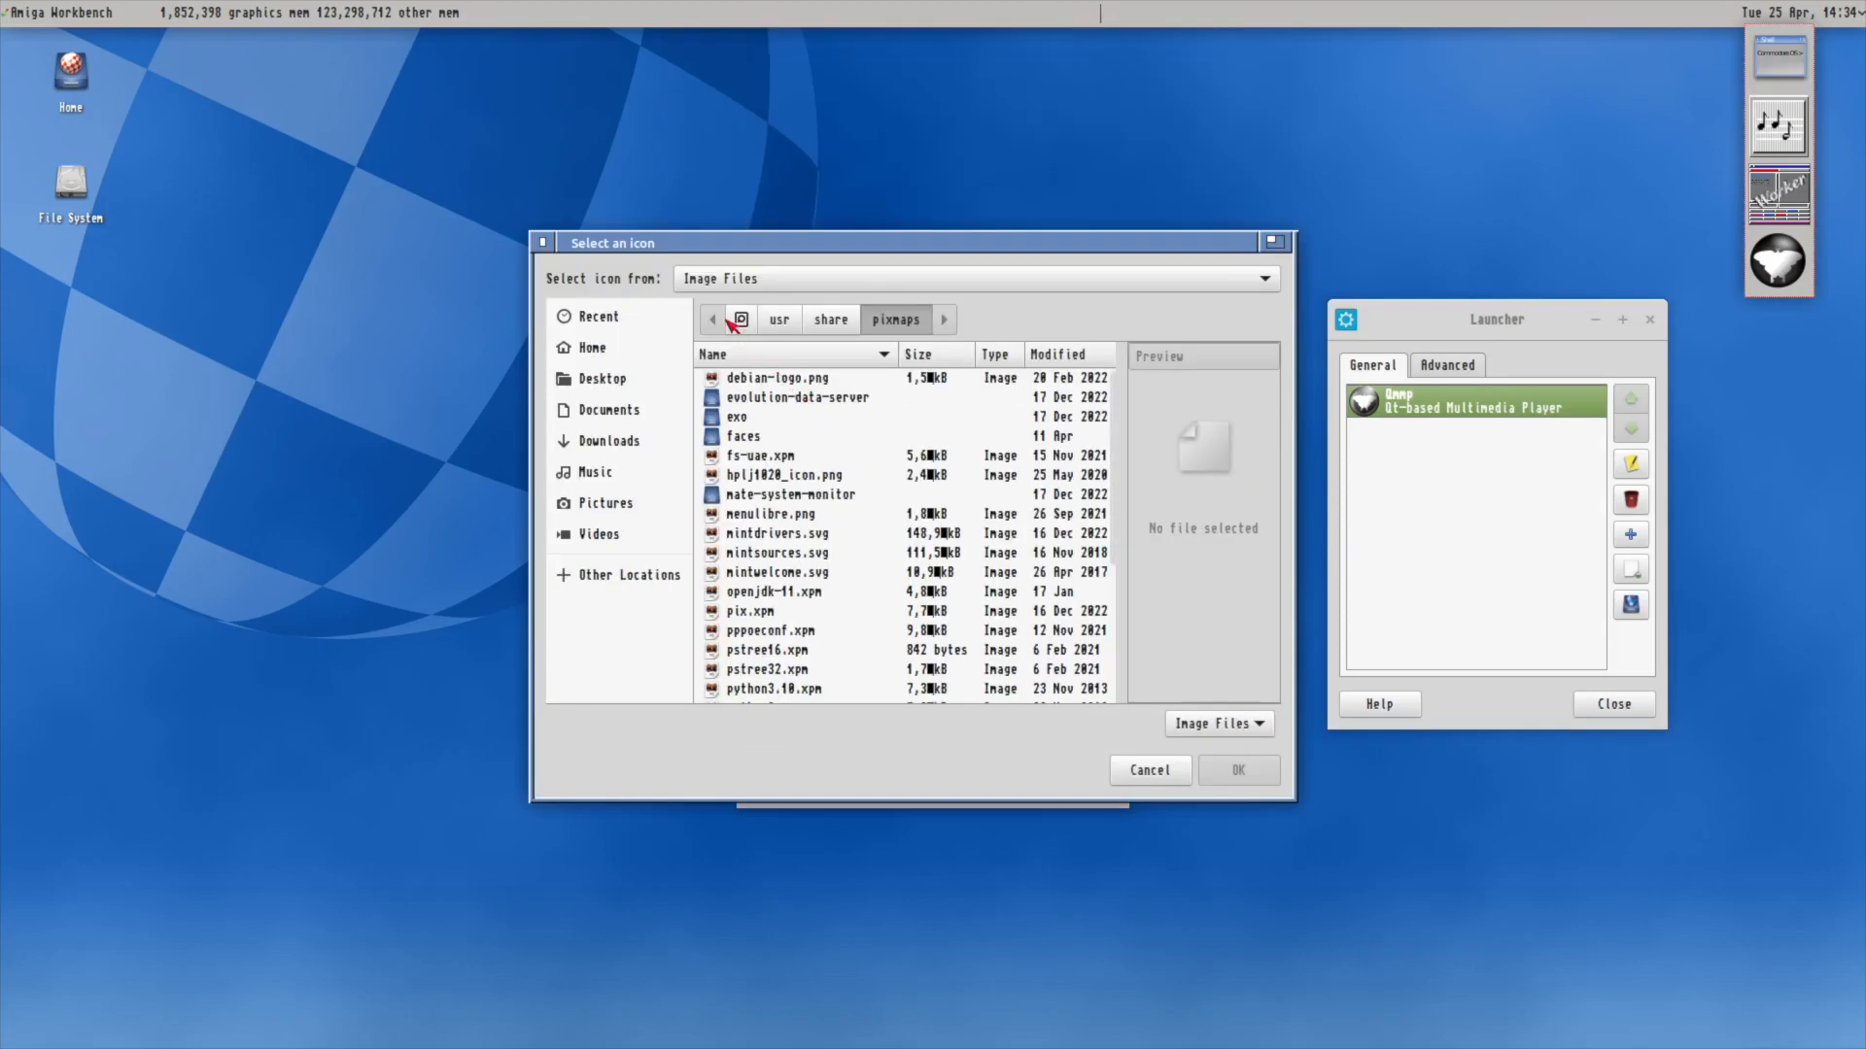
left_click(612, 505)
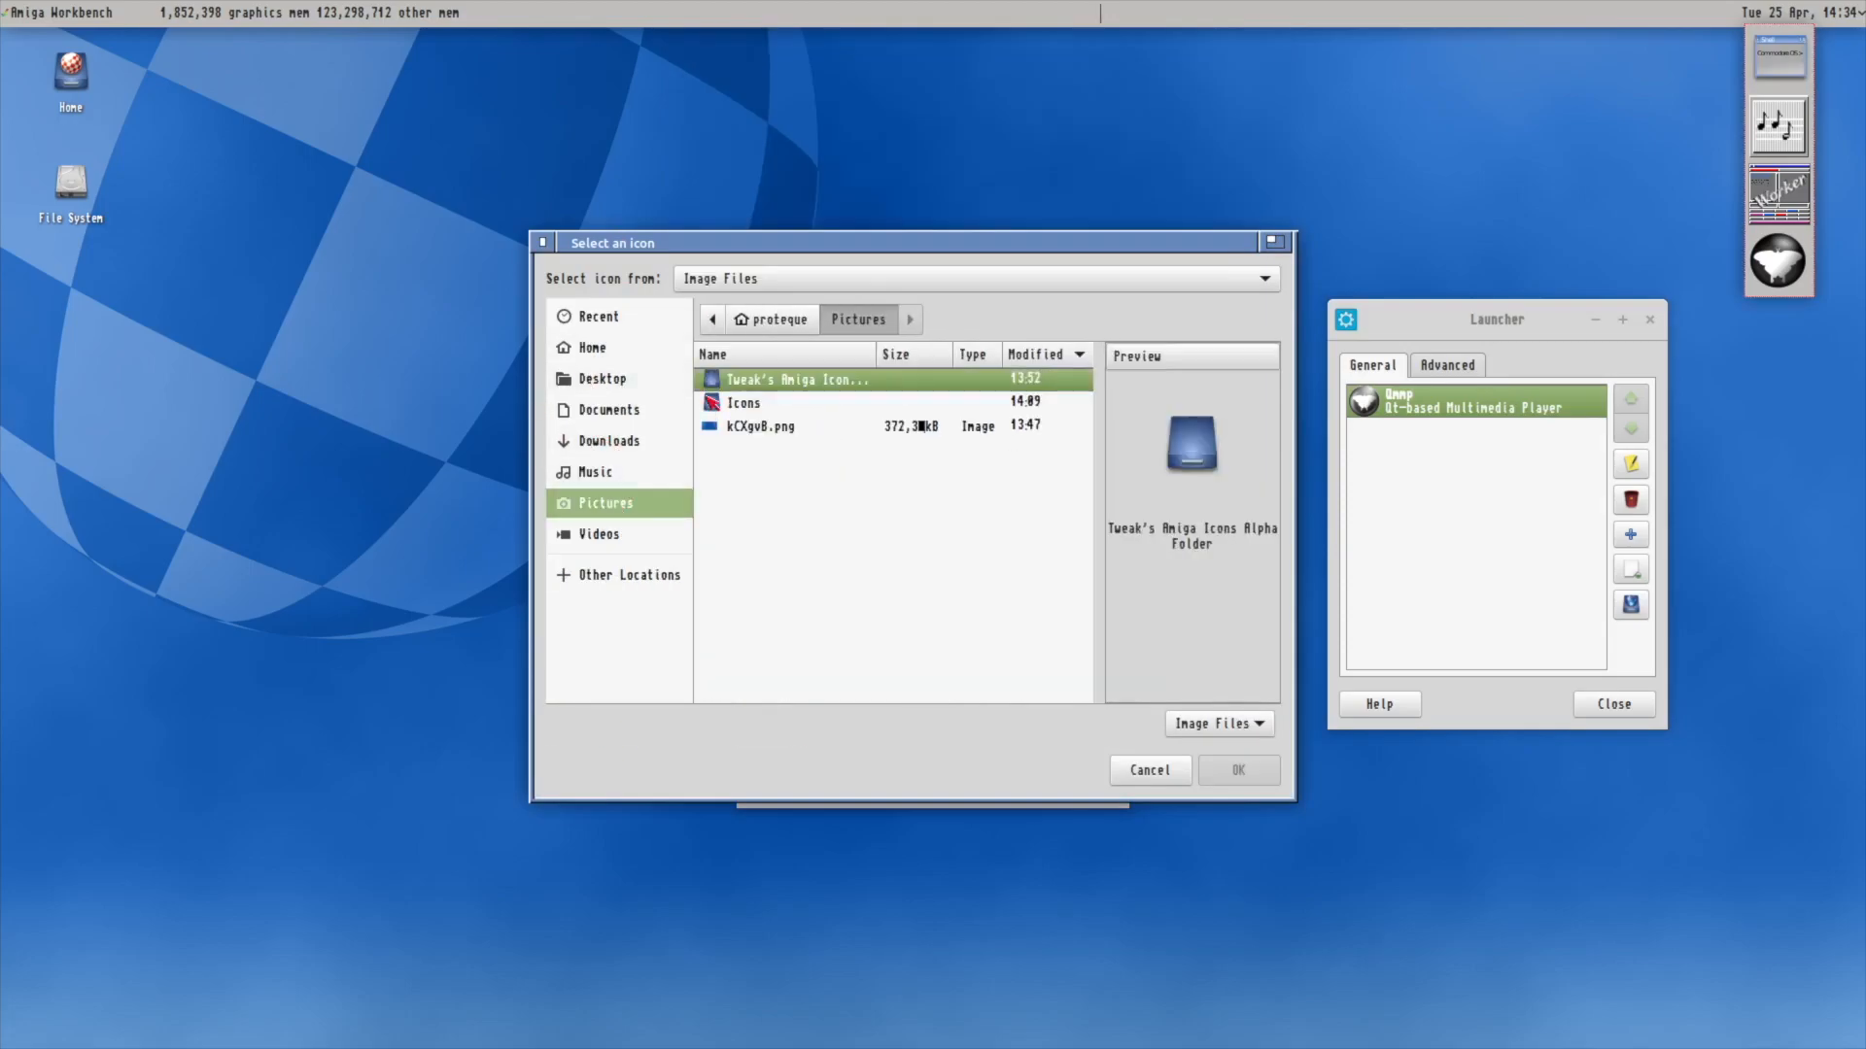
double_click(775, 381)
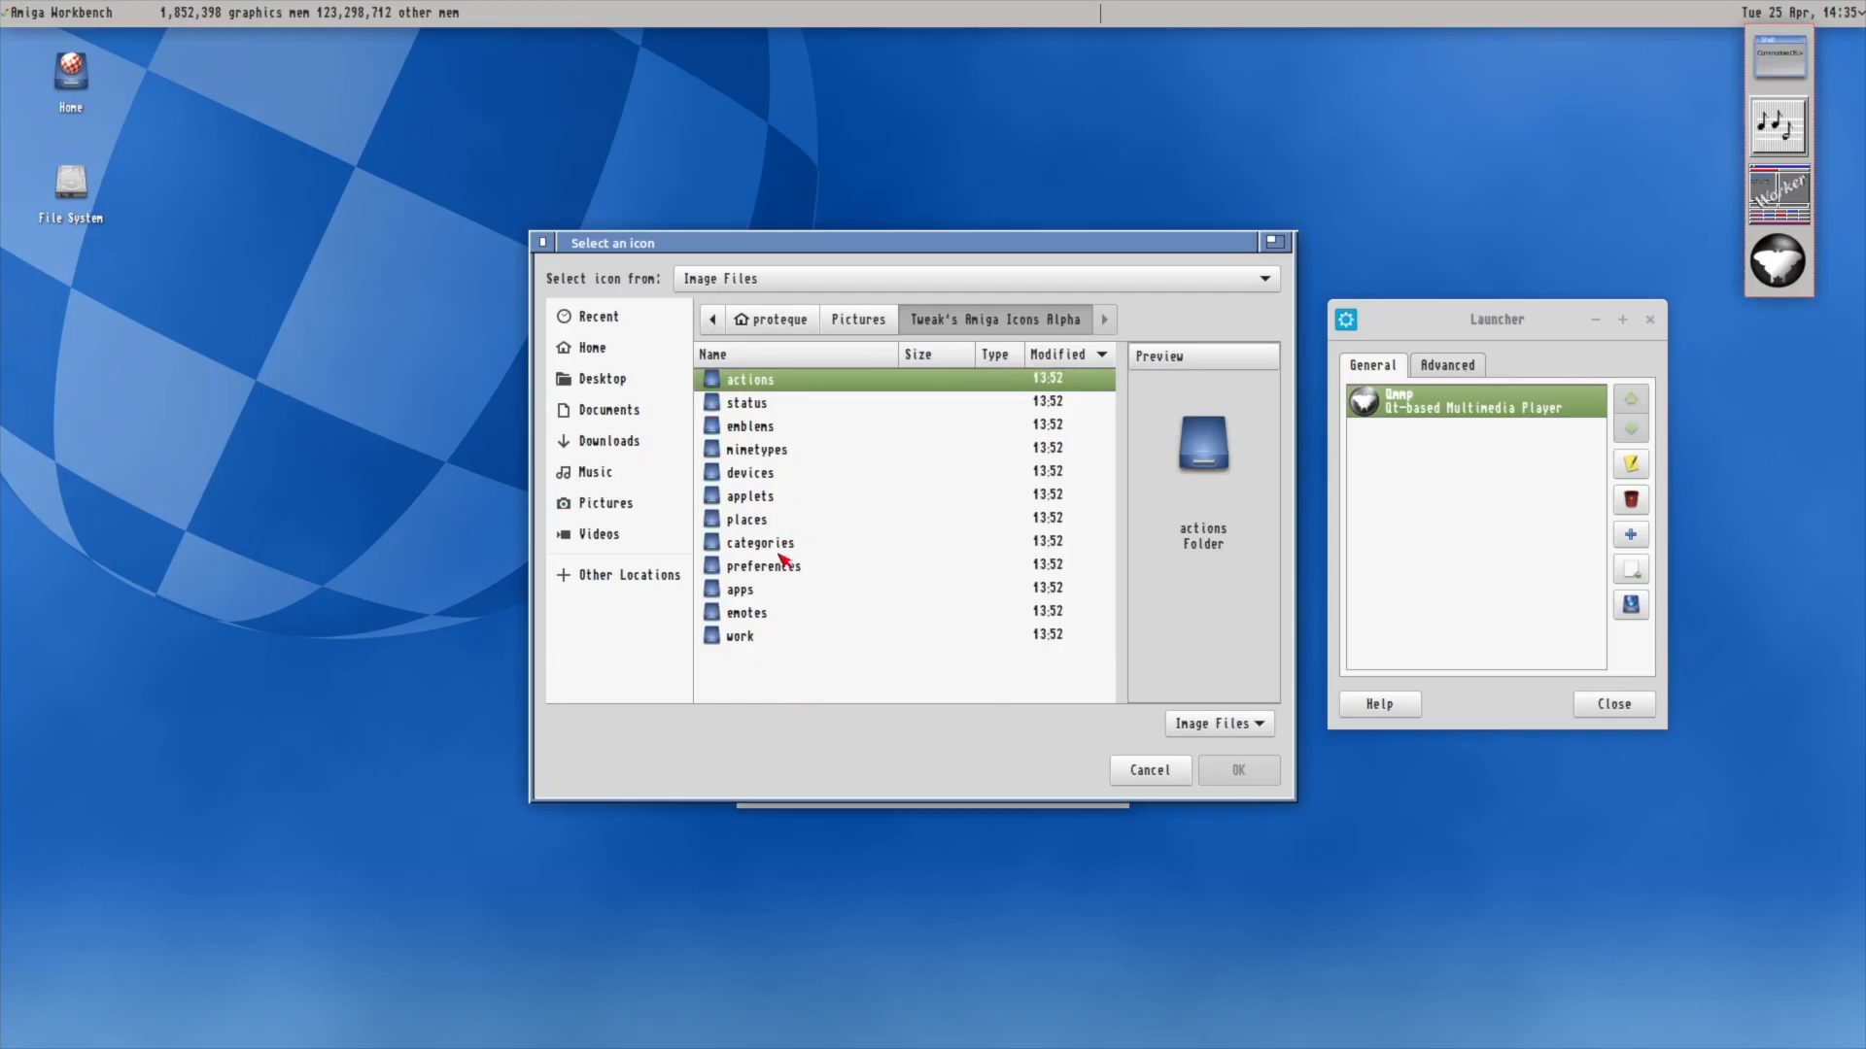
Look through the emblems and mimetypes subfolders of the Amiga icon pack for a suitable player icon.
double_click(767, 426)
double_click(797, 427)
left_click(789, 418)
left_click(789, 456)
left_click(1077, 319)
double_click(757, 450)
double_click(750, 382)
left_click(746, 400)
left_click(750, 417)
key("Down")
key("Down")
key("Down")
key("Down")
key("Down")
key("Down")
key("Down")
key("Down")
key("Down")
key("Down")
key("Down")
key("Down")
key("Down")
key("Down")
key("Down")
key("Down")
key("Down")
key("Down")
key("Down")
key("Down")
left_click(1041, 322)
Set media-optical-audio.svg from the devices/22 folder as the Qmmp launcher's icon, save it and close the Add New Items window.
double_click(767, 472)
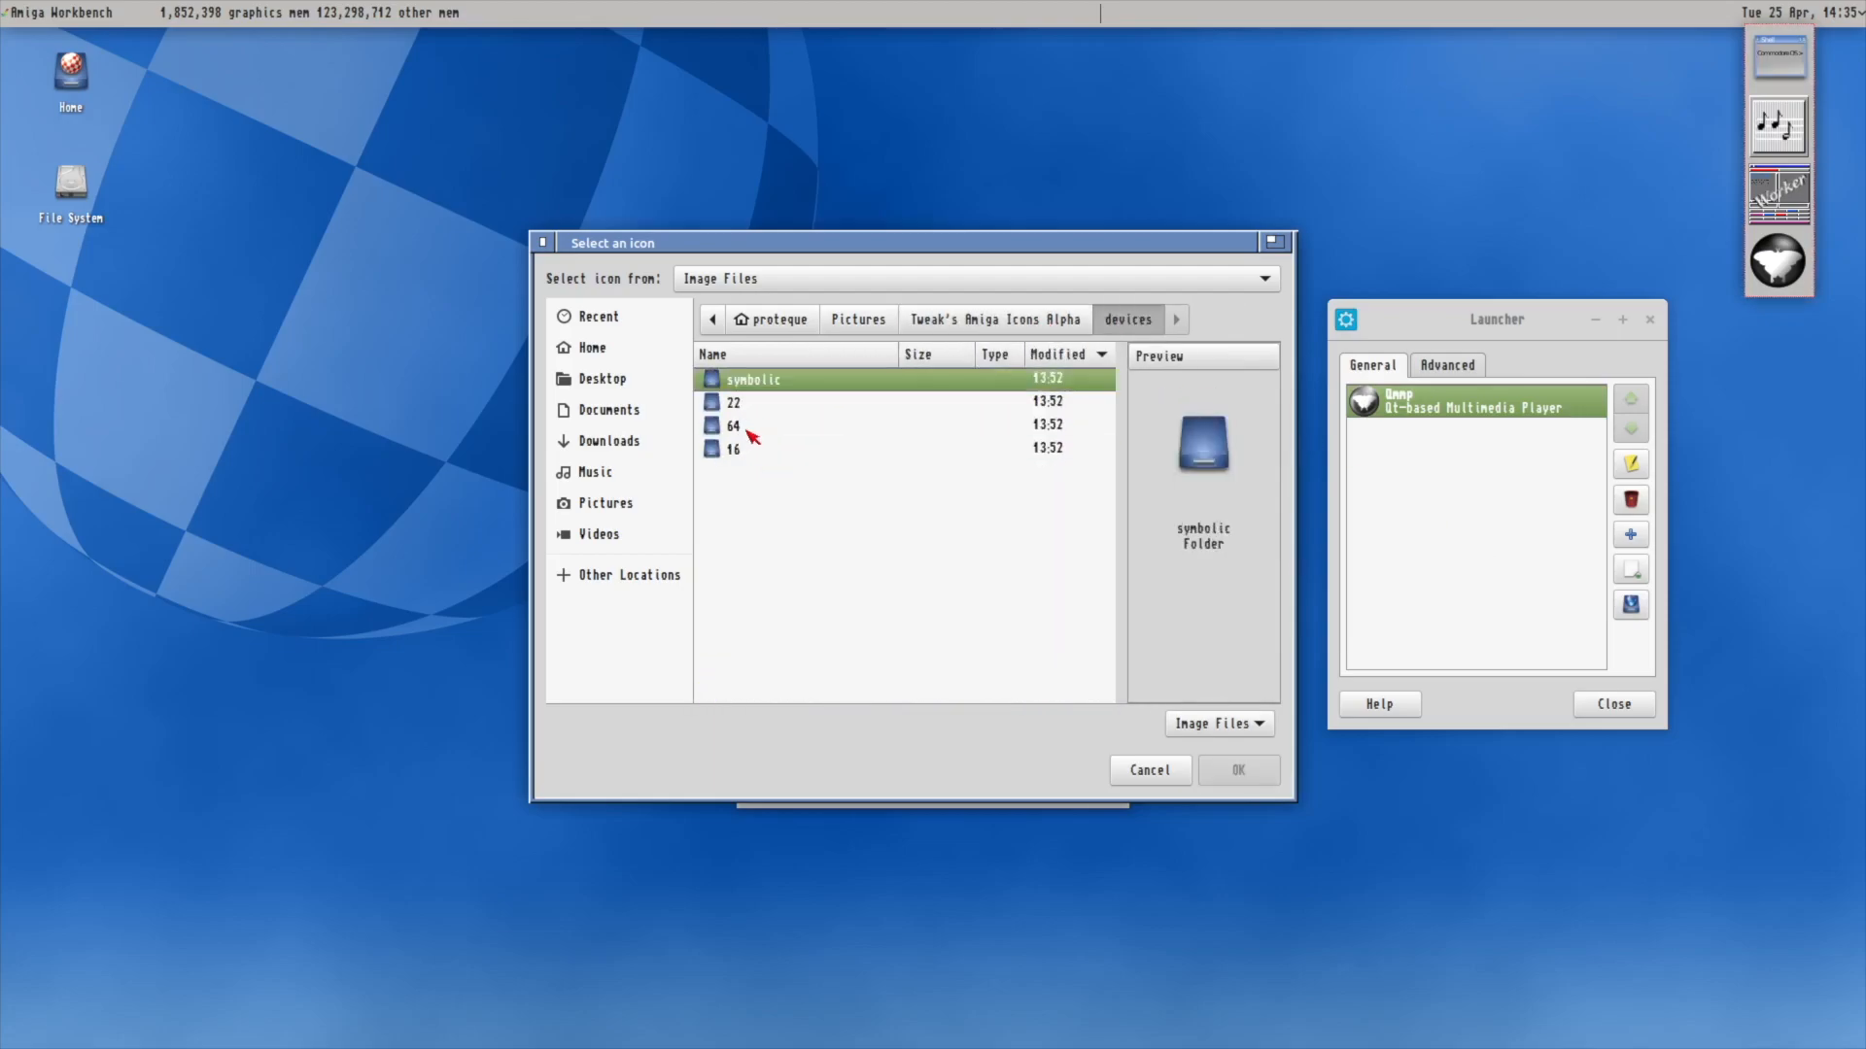
double_click(745, 406)
key("Down")
key("Down")
key("Down")
key("Down")
key("Down")
key("Down")
key("Down")
key("Down")
key("Up")
key("Down")
key("Down")
key("Down")
key("Down")
key("Down")
key("Down")
key("Down")
key("Down")
key("Down")
key("Down")
key("Down")
key("Down")
key("Down")
key("Down")
key("Down")
key("Down")
key("Down")
key("Down")
key("Down")
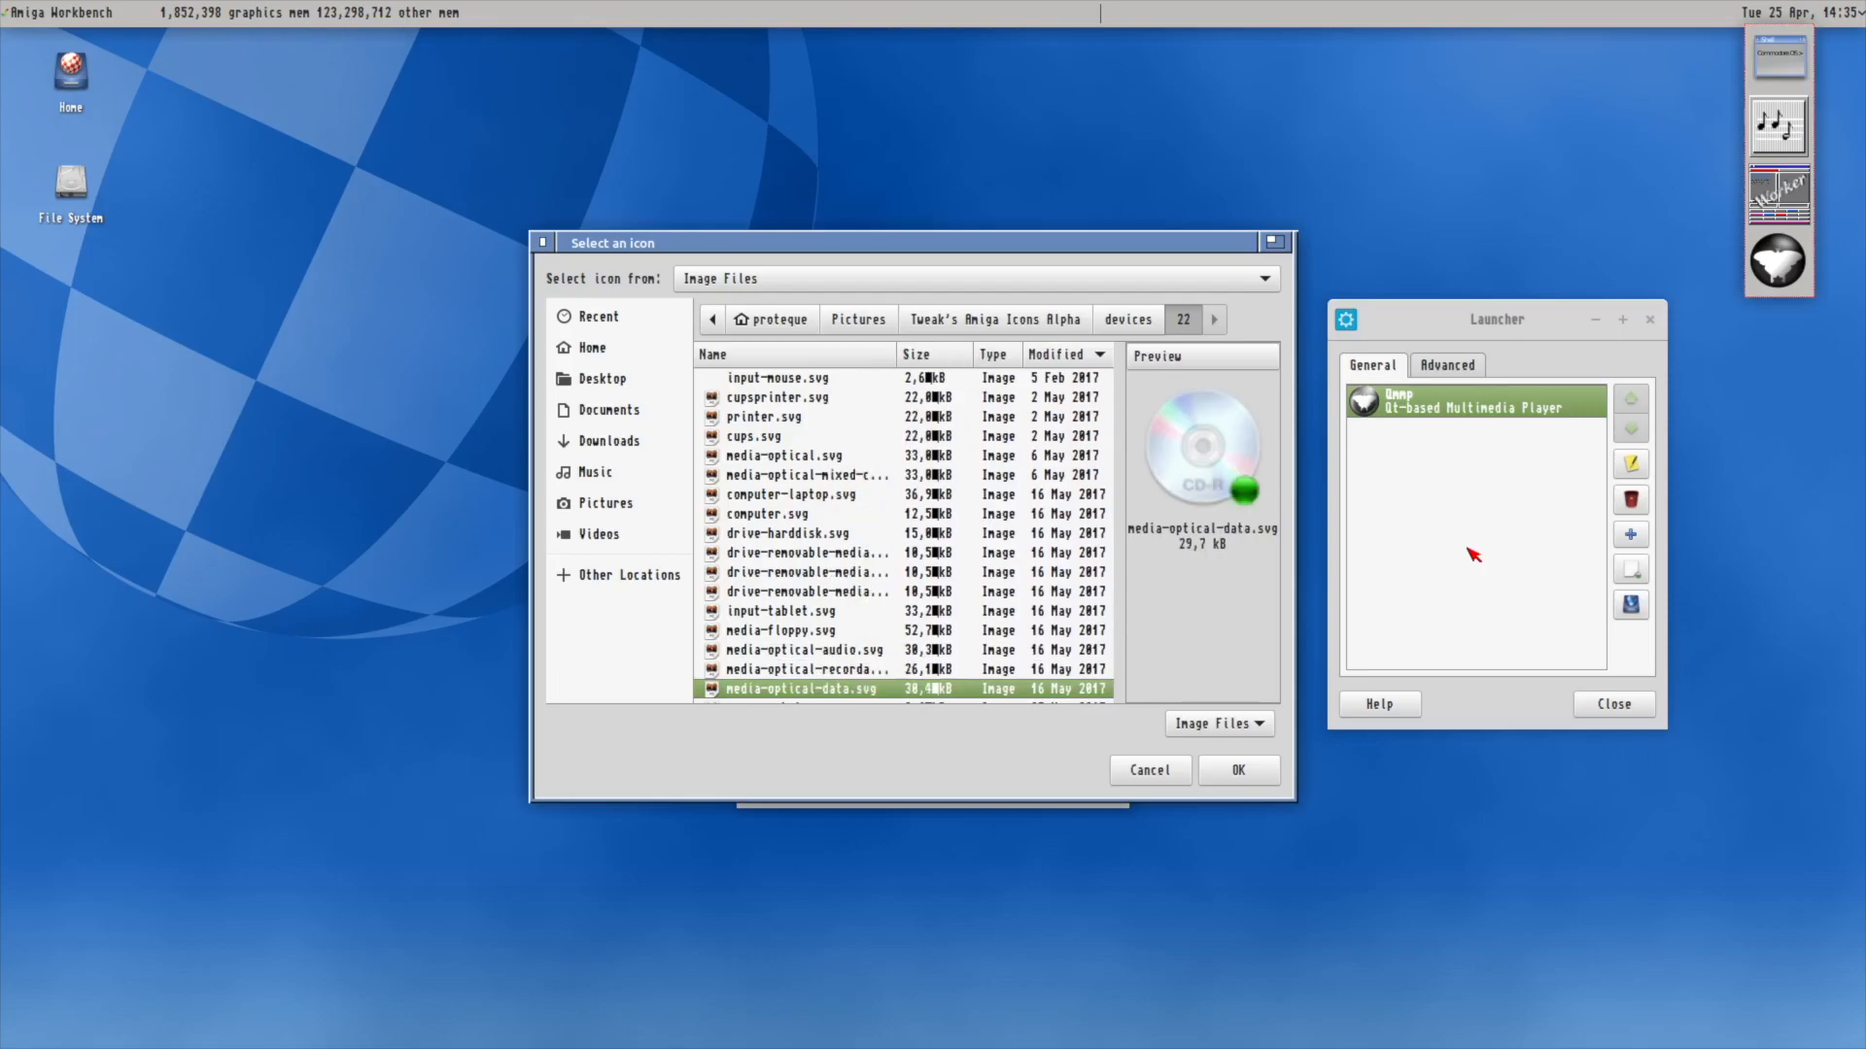
key("Down")
key("Down")
key("Down")
key("Down")
key("Down")
key("Down")
key("Down")
key("Down")
key("Down")
key("Down")
key("Down")
key("Down")
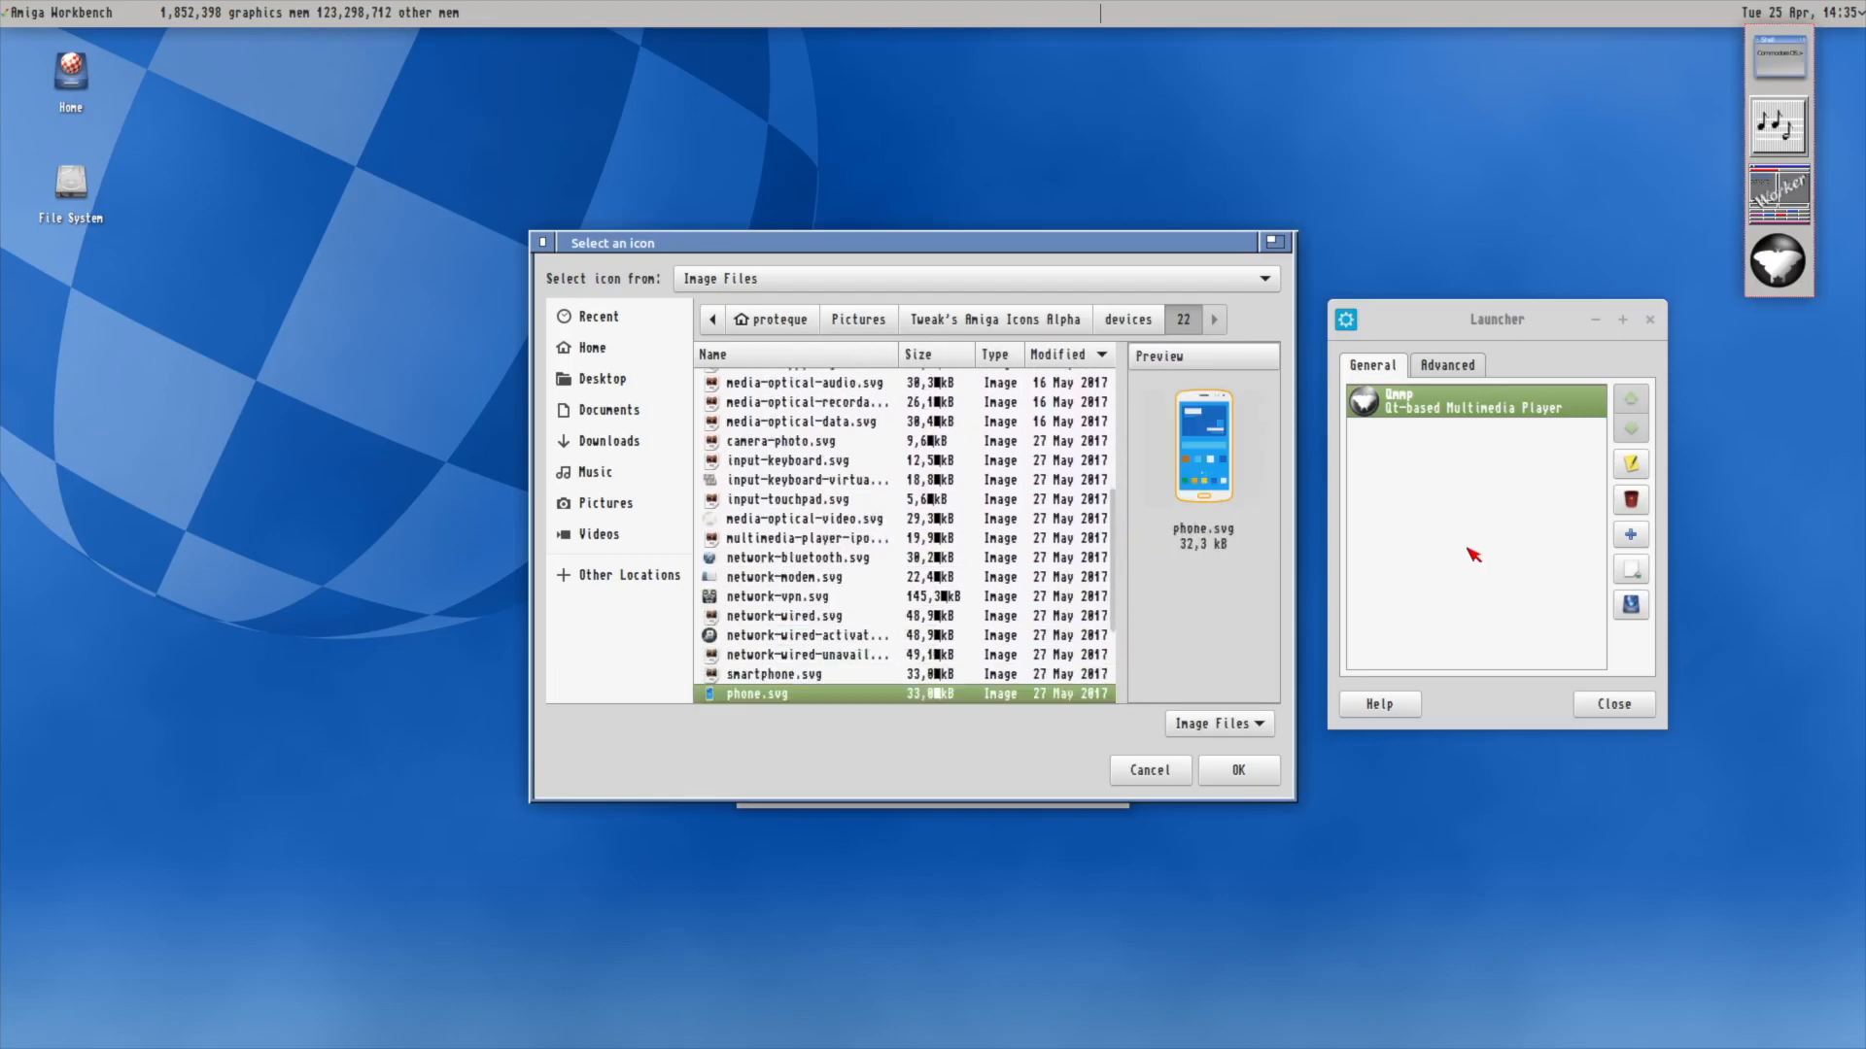
scroll(798, 488, "up", 3)
left_click(804, 470)
key("Up")
key("Up")
key("Up")
key("Up")
key("Up")
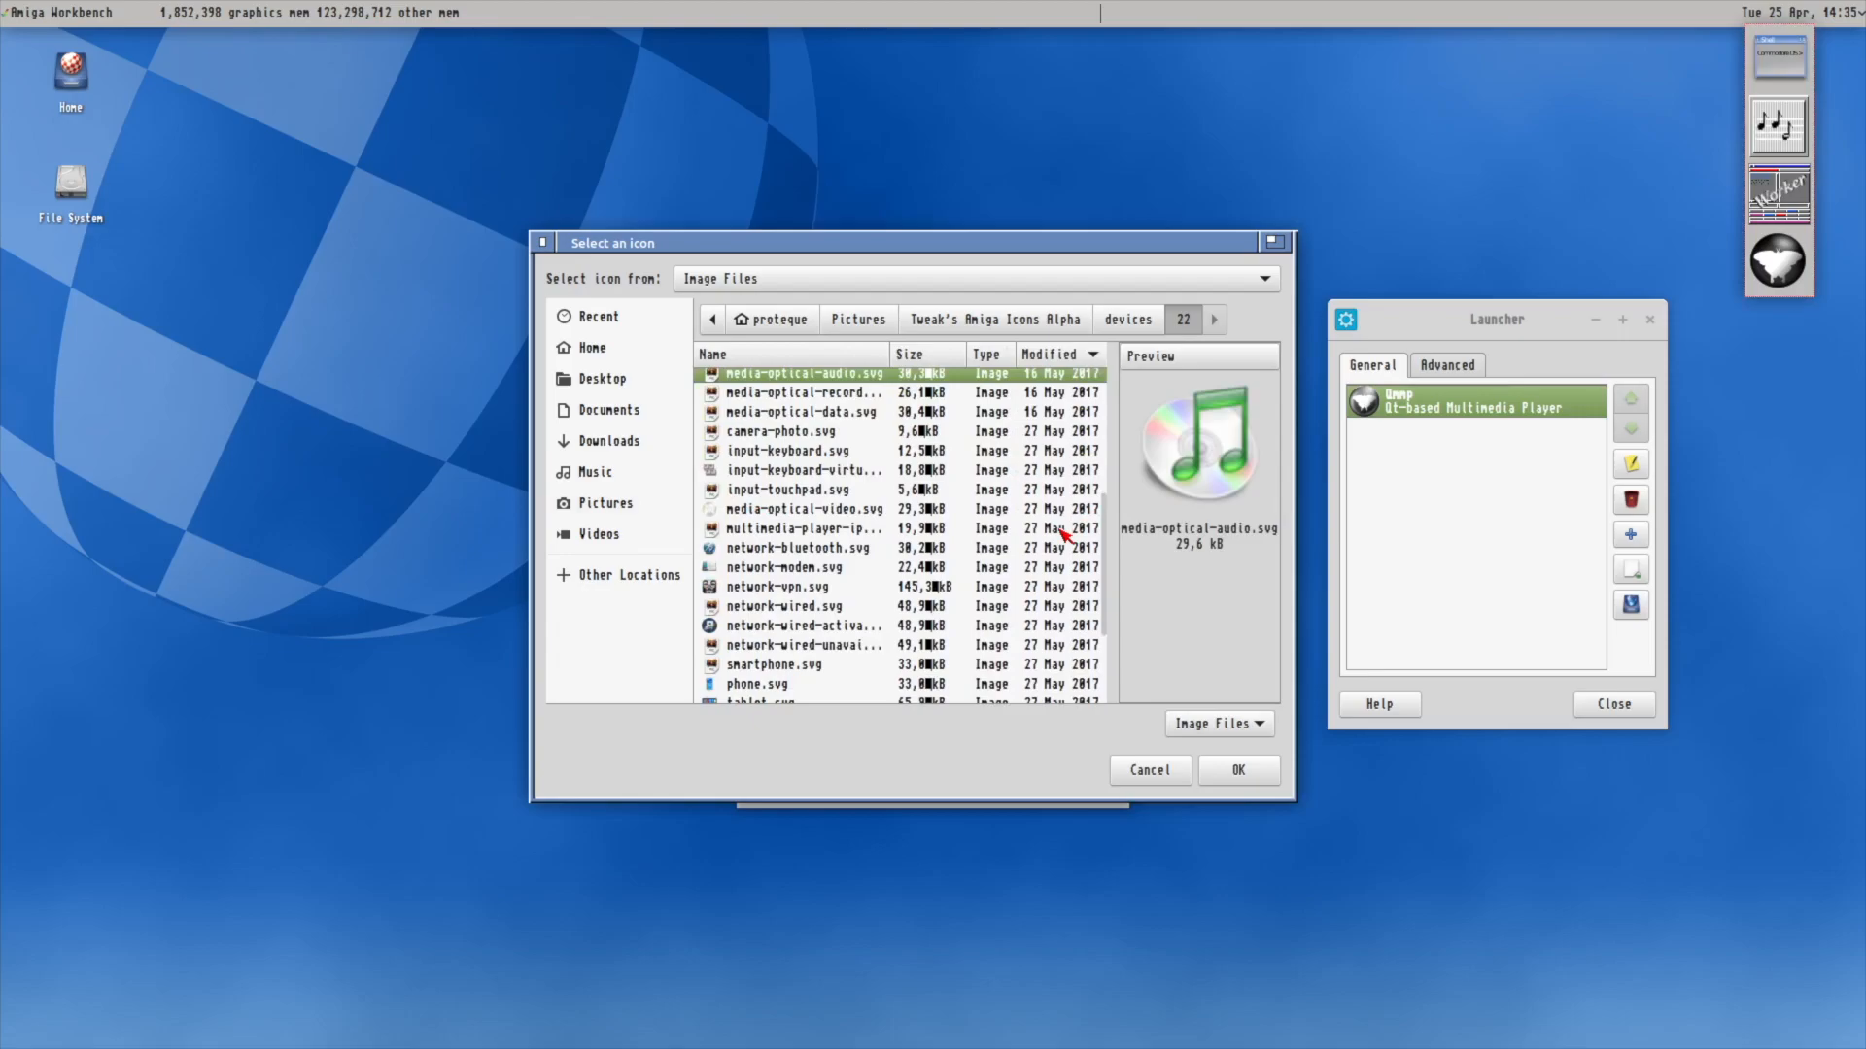
left_click(1240, 773)
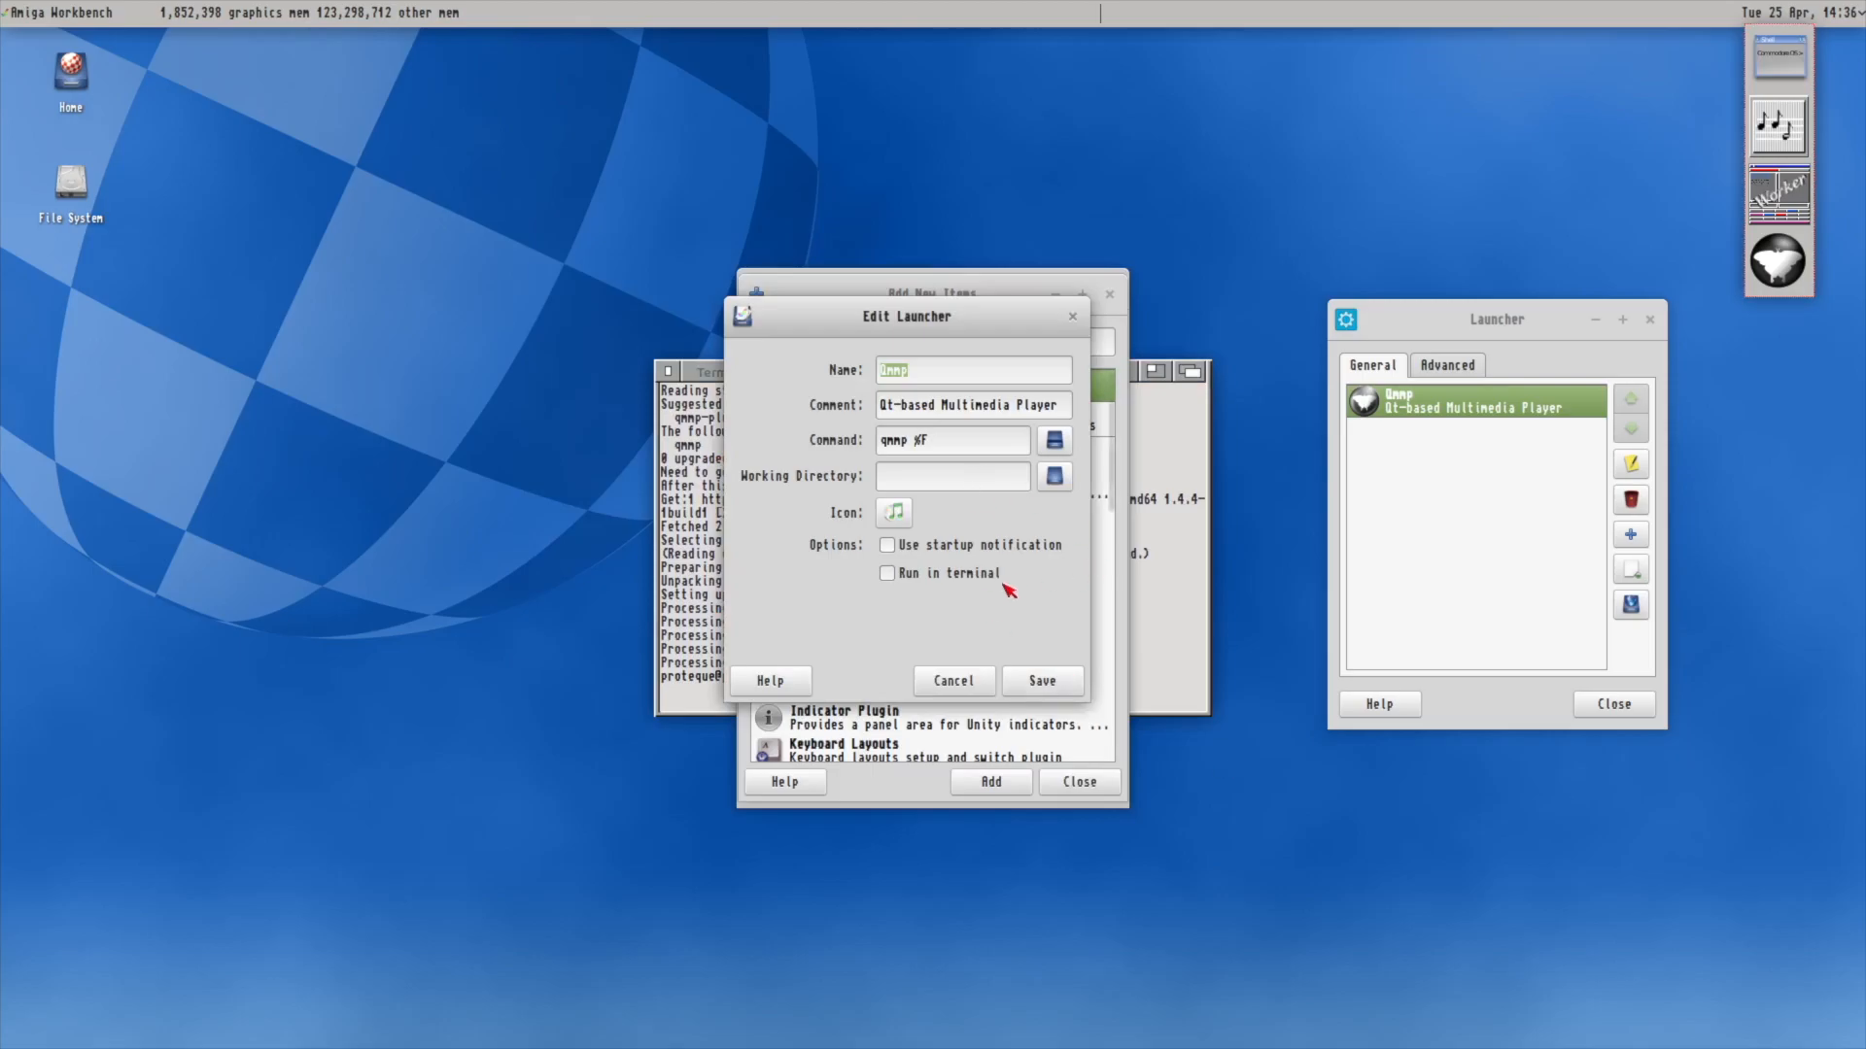
left_click(1046, 680)
left_click(1108, 782)
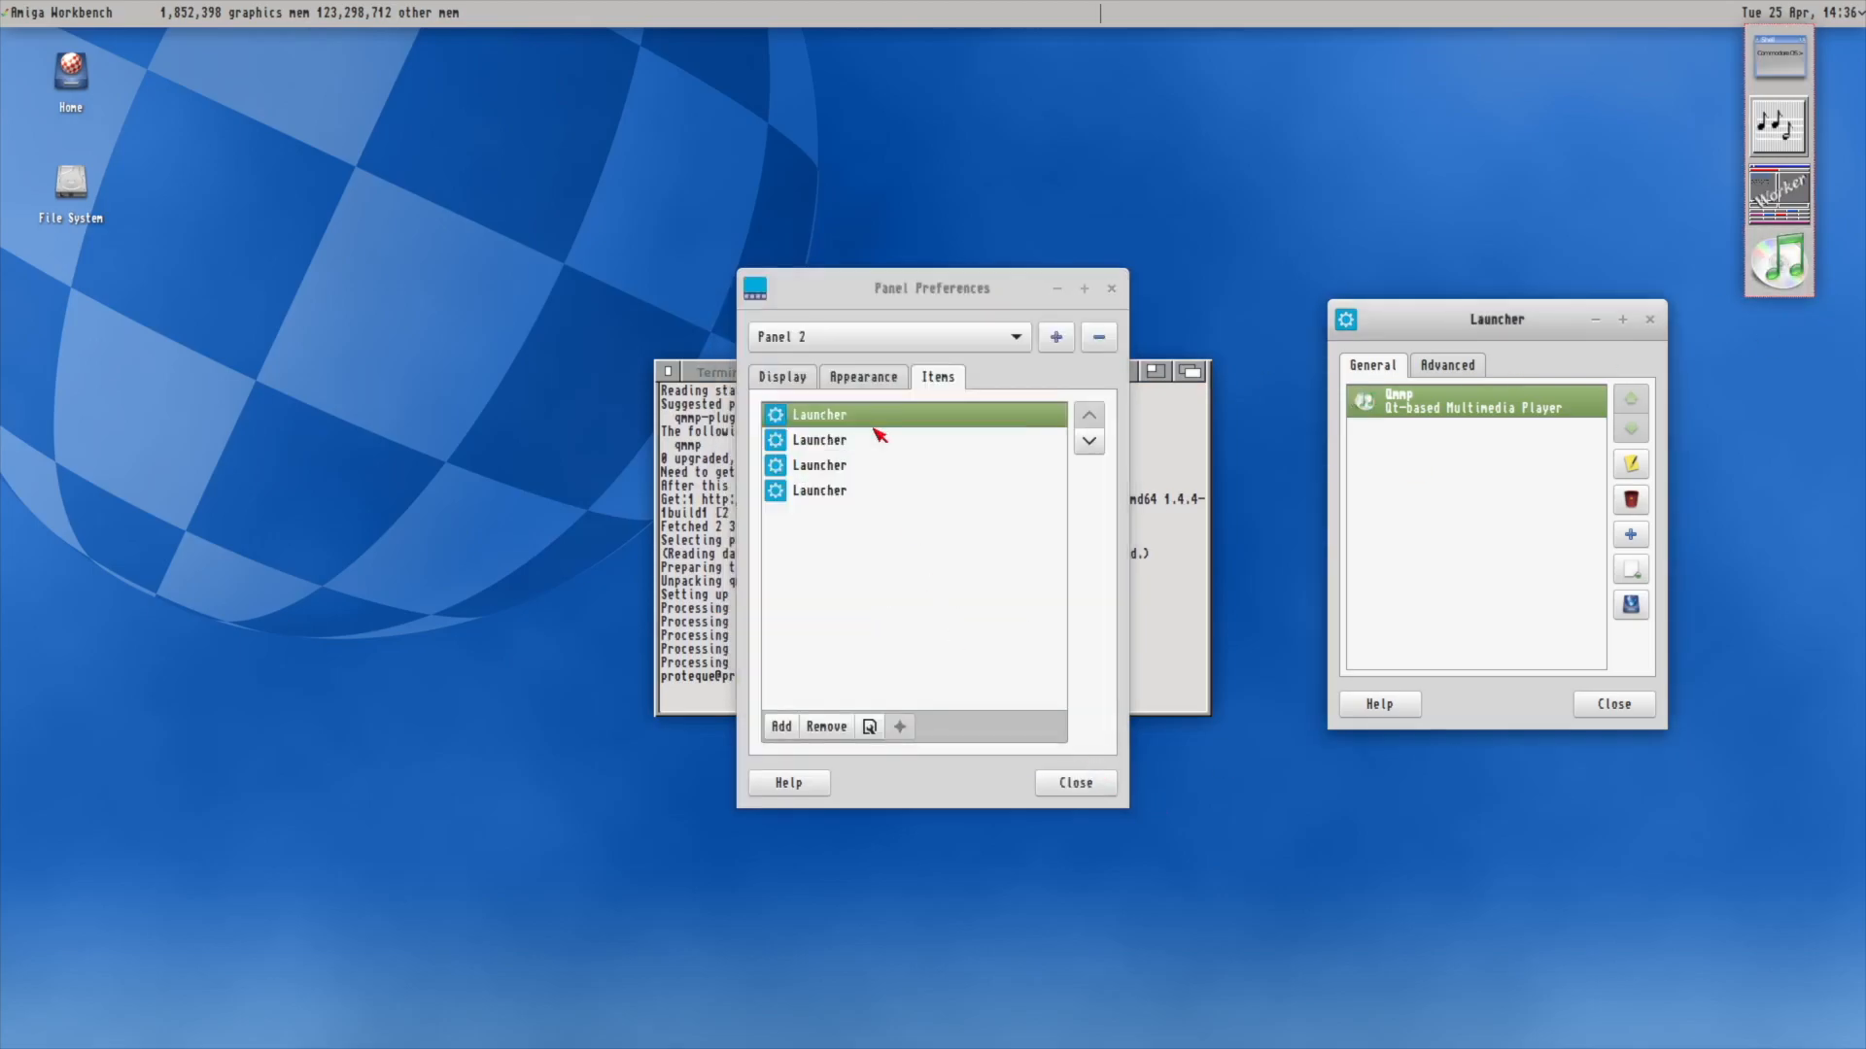
Unlock Panel 2, move it slightly down and away from the desktop's corner, and lock it again.
left_click(809, 377)
left_click(784, 466)
left_click_drag(1791, 307, 1813, 356)
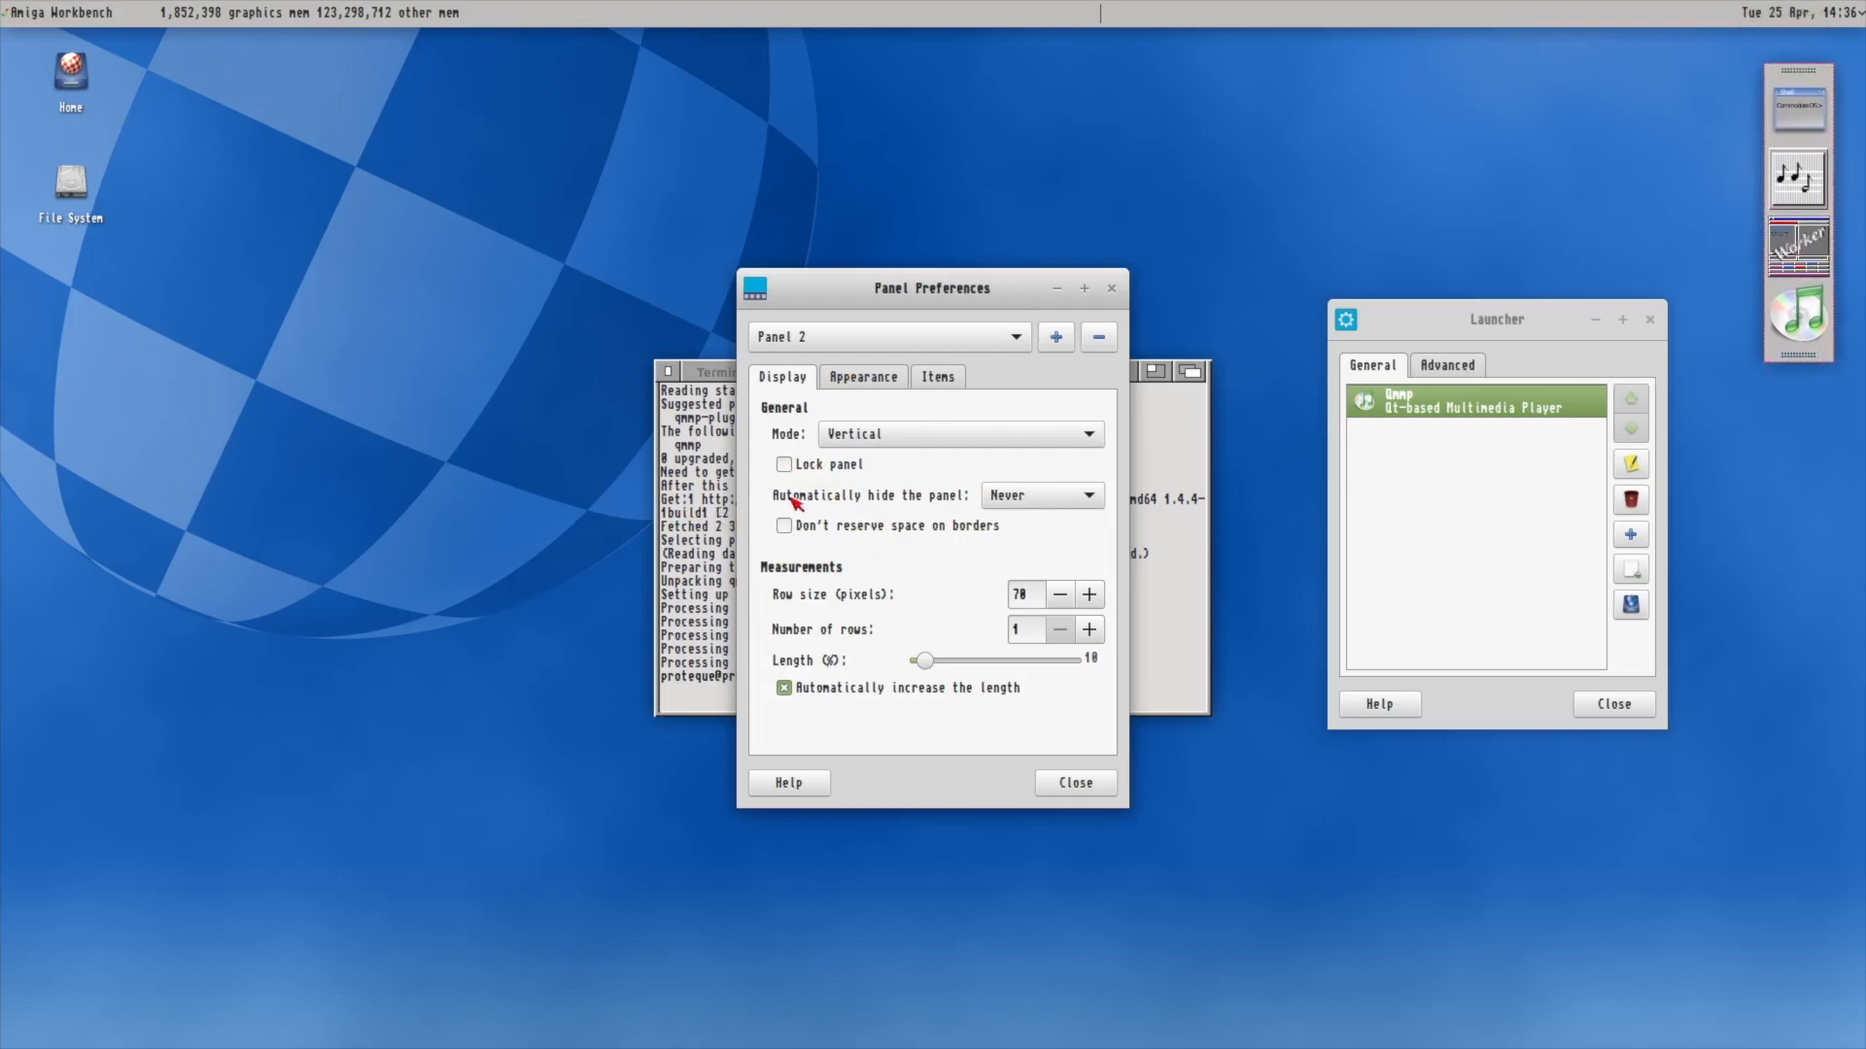
left_click(790, 468)
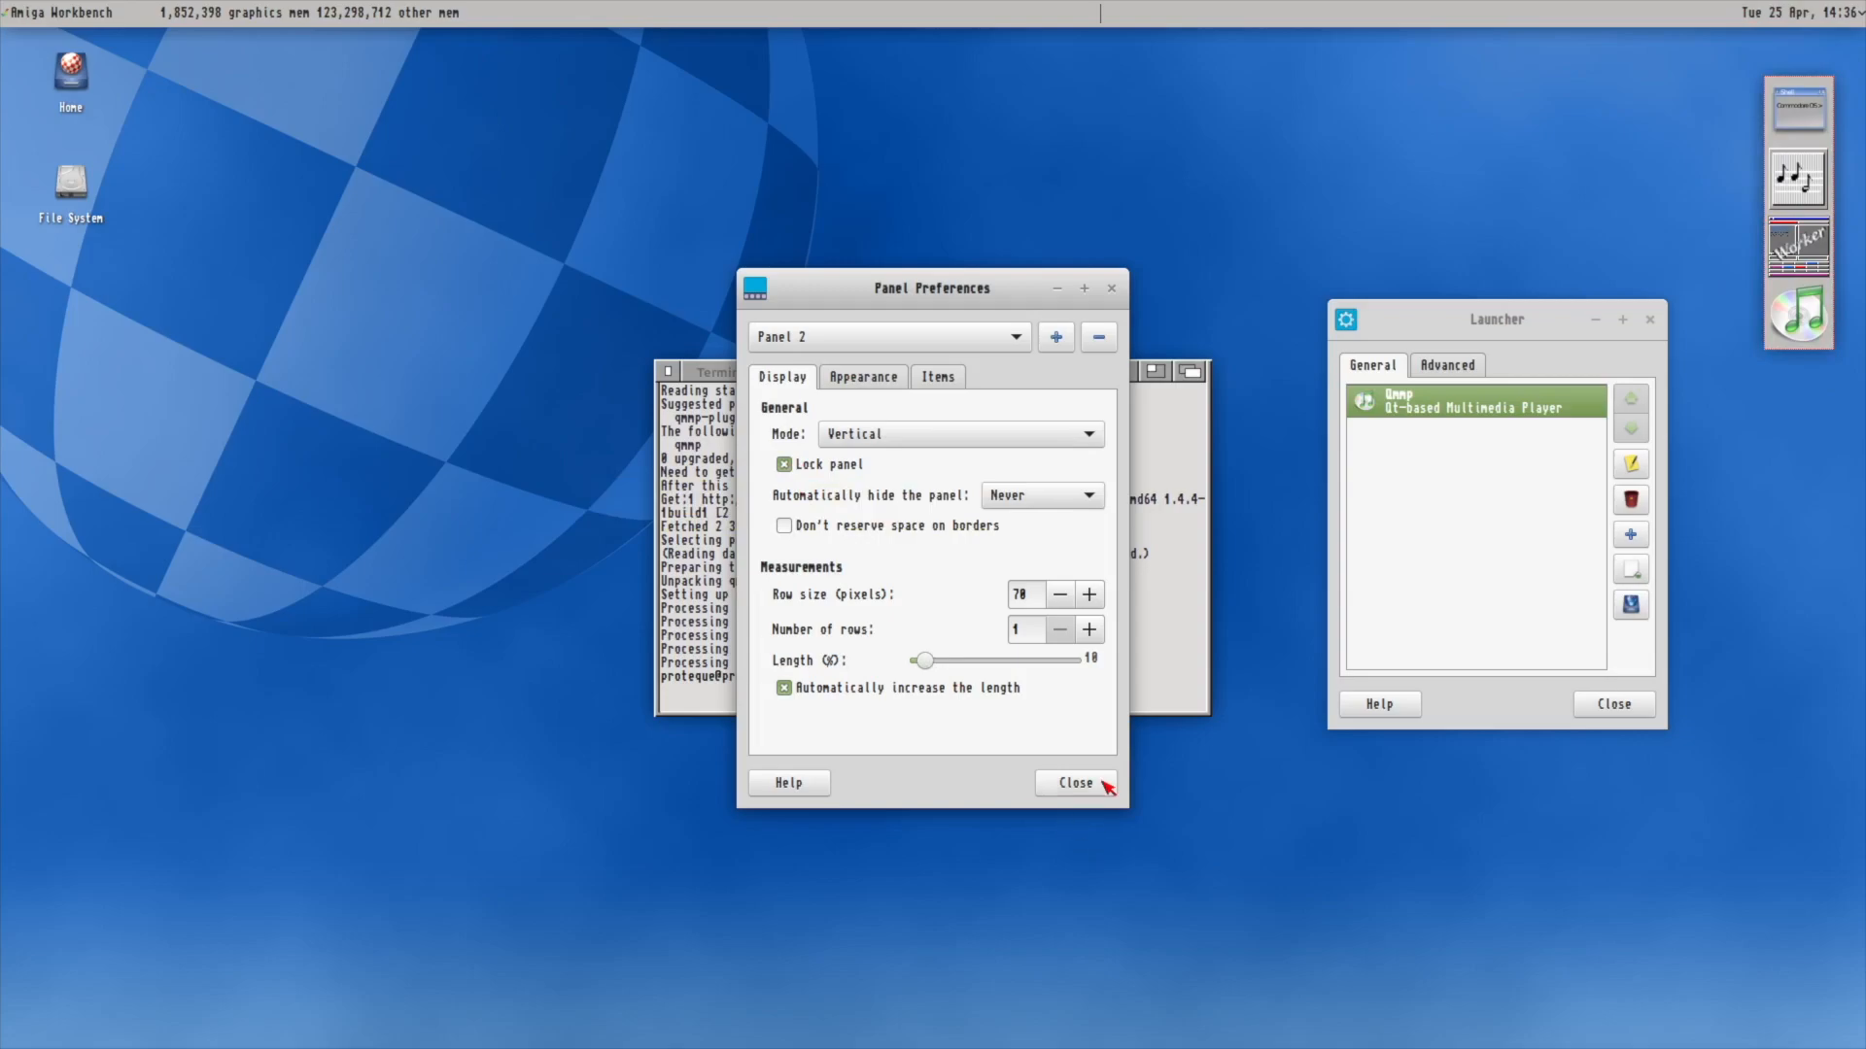
Launch Qmmp from the launcher panel and move the player next to the desktop icons, clear of the preferences window.
left_click(1799, 313)
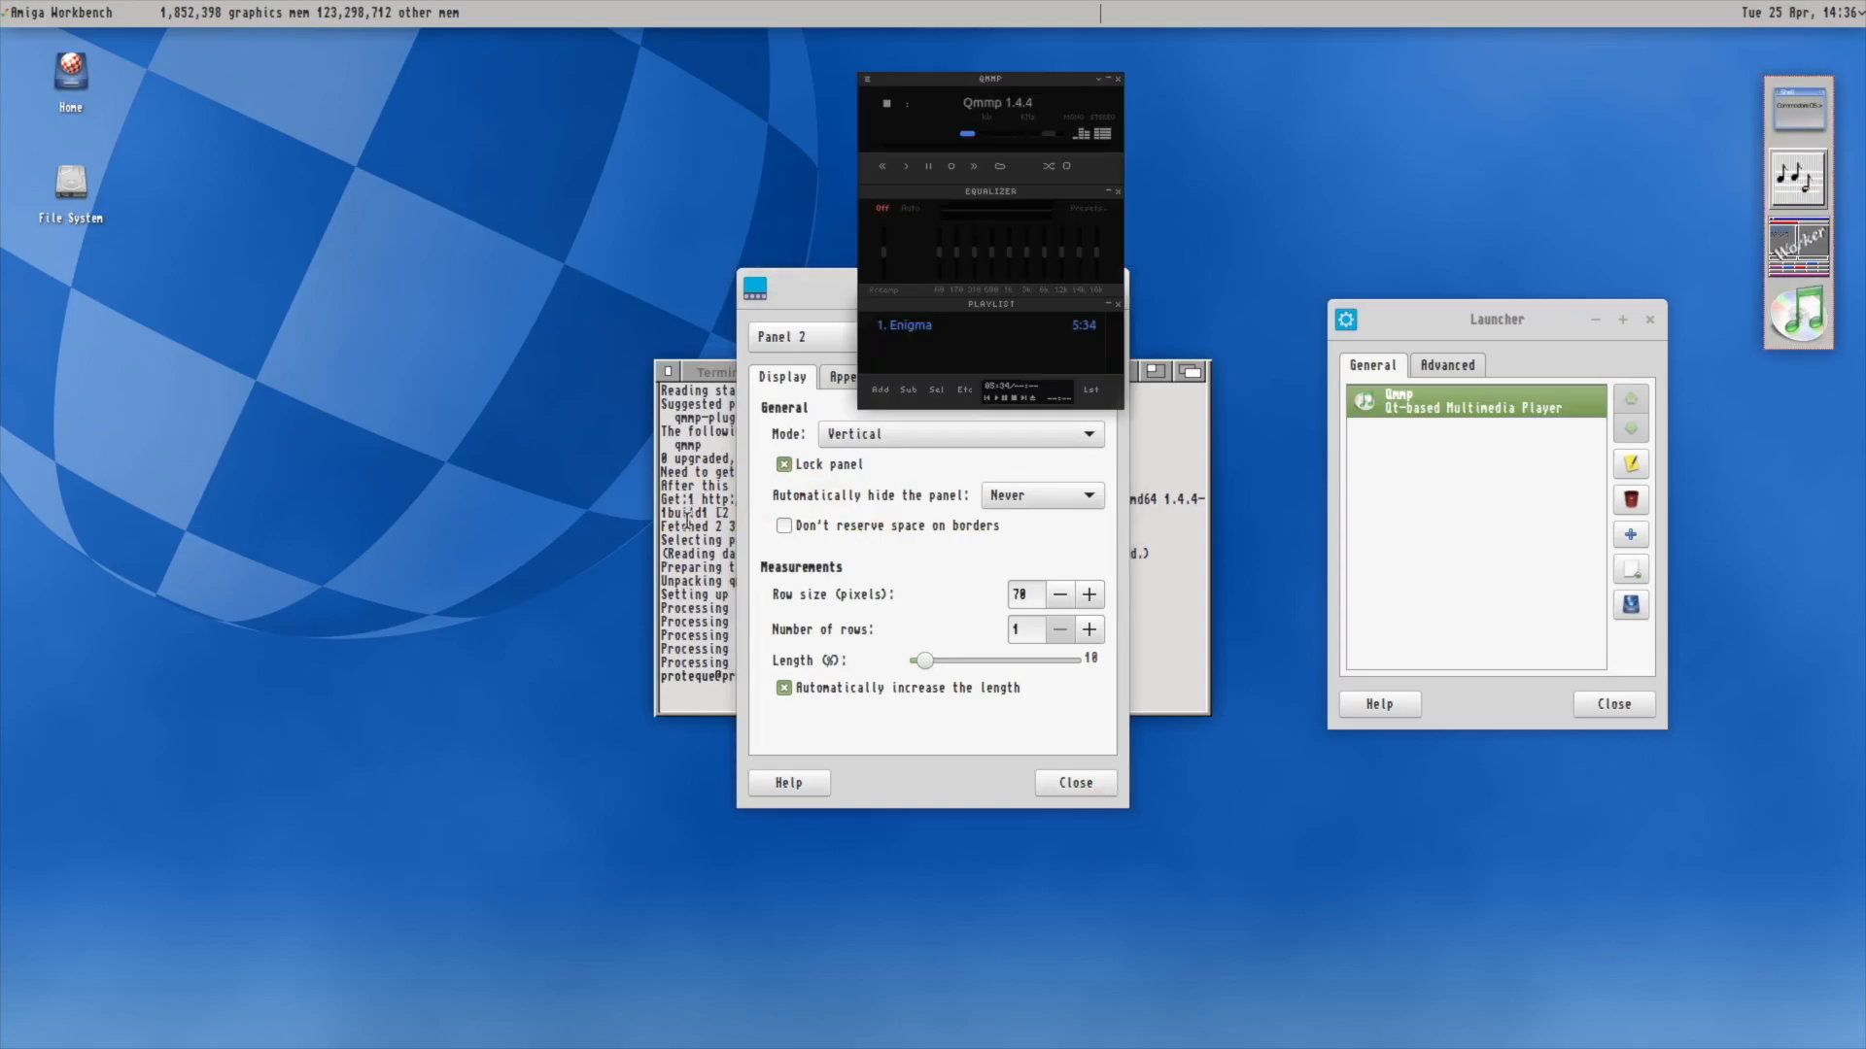
left_click_drag(945, 86, 269, 199)
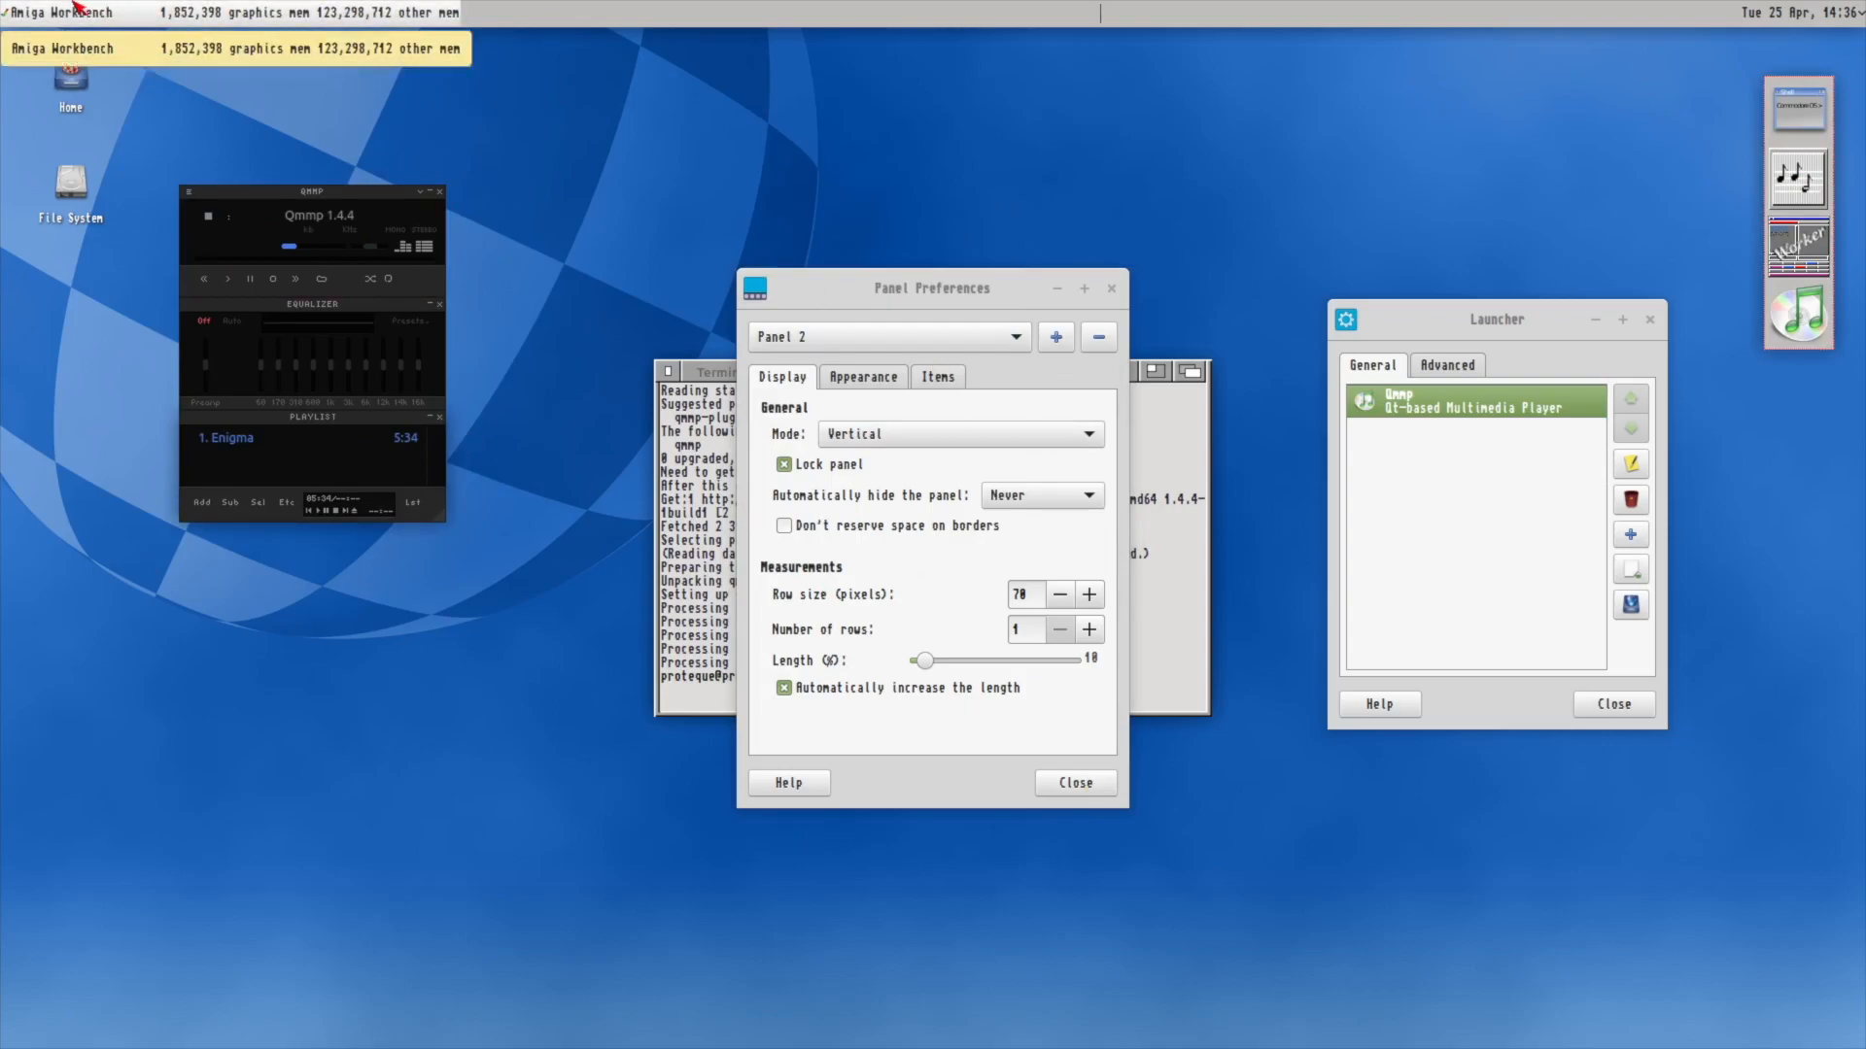
Open the Firefox web browser, search the web for "qmmp amiga theme" and skim the results.
left_click(115, 11)
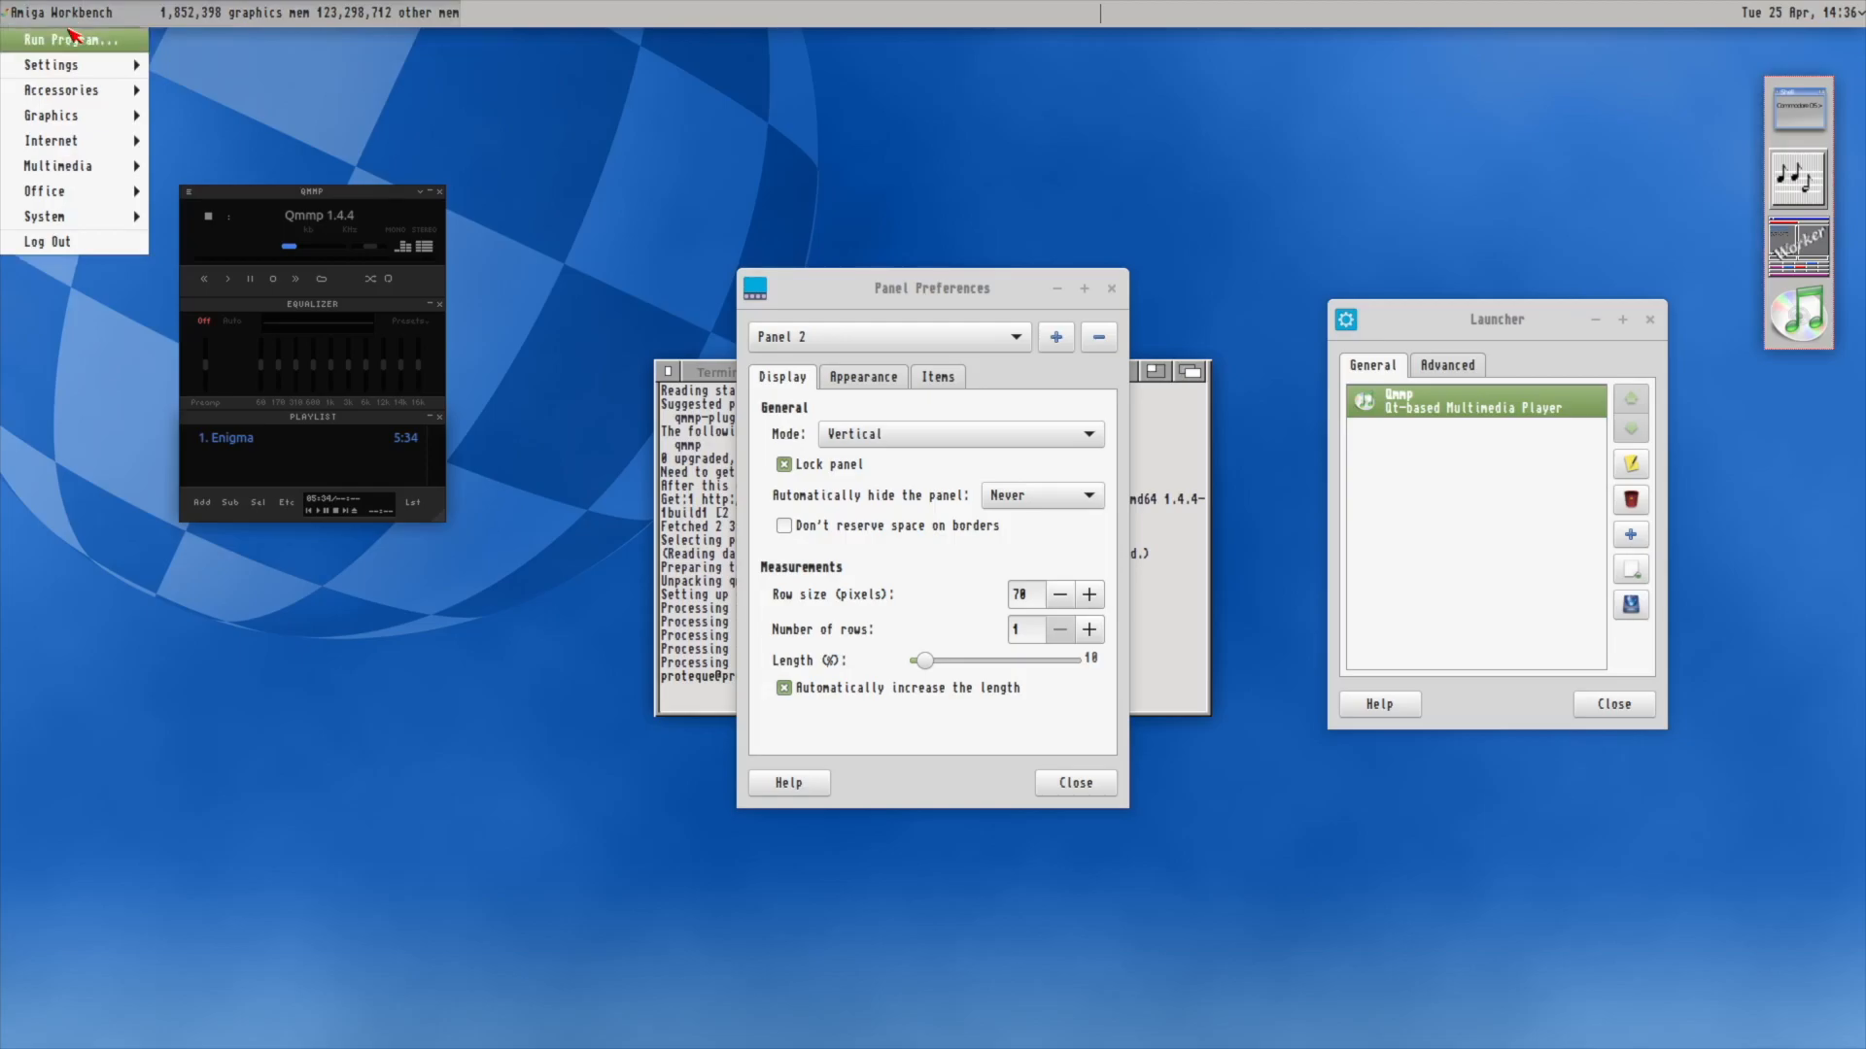
mouse_move(54, 142)
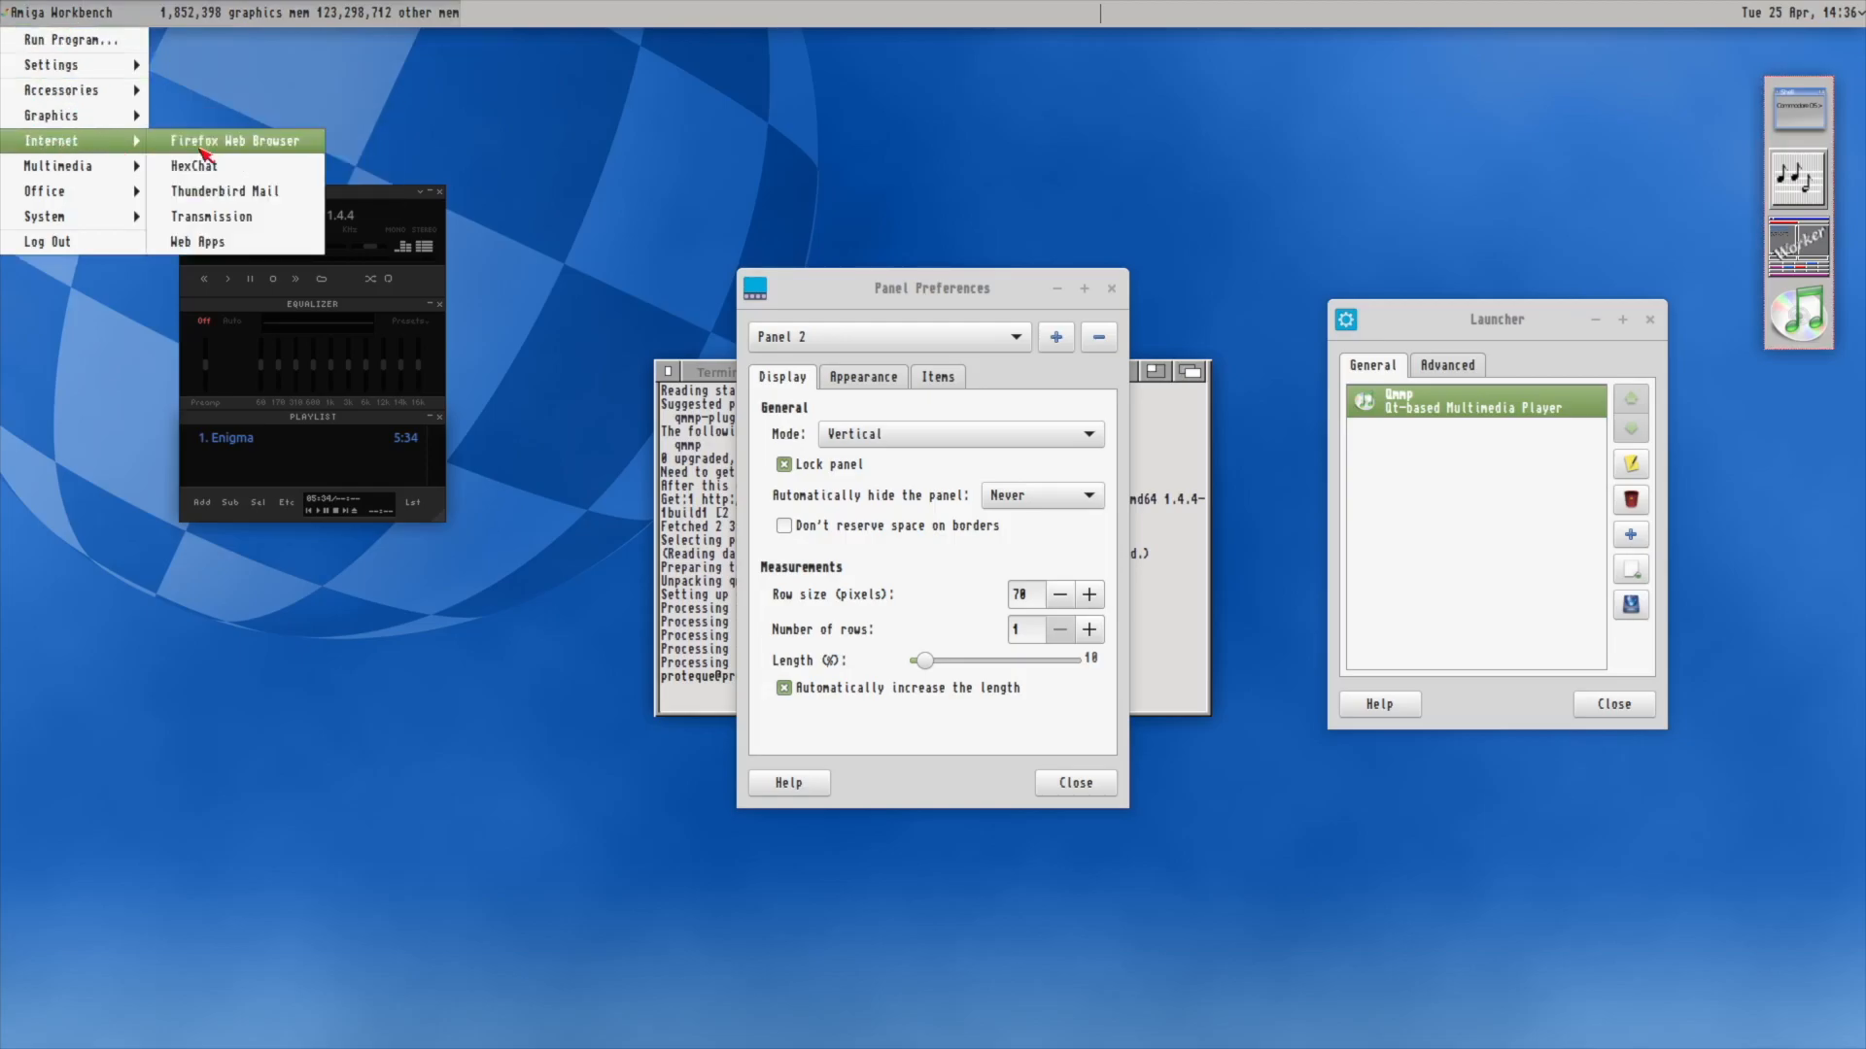
left_click(257, 149)
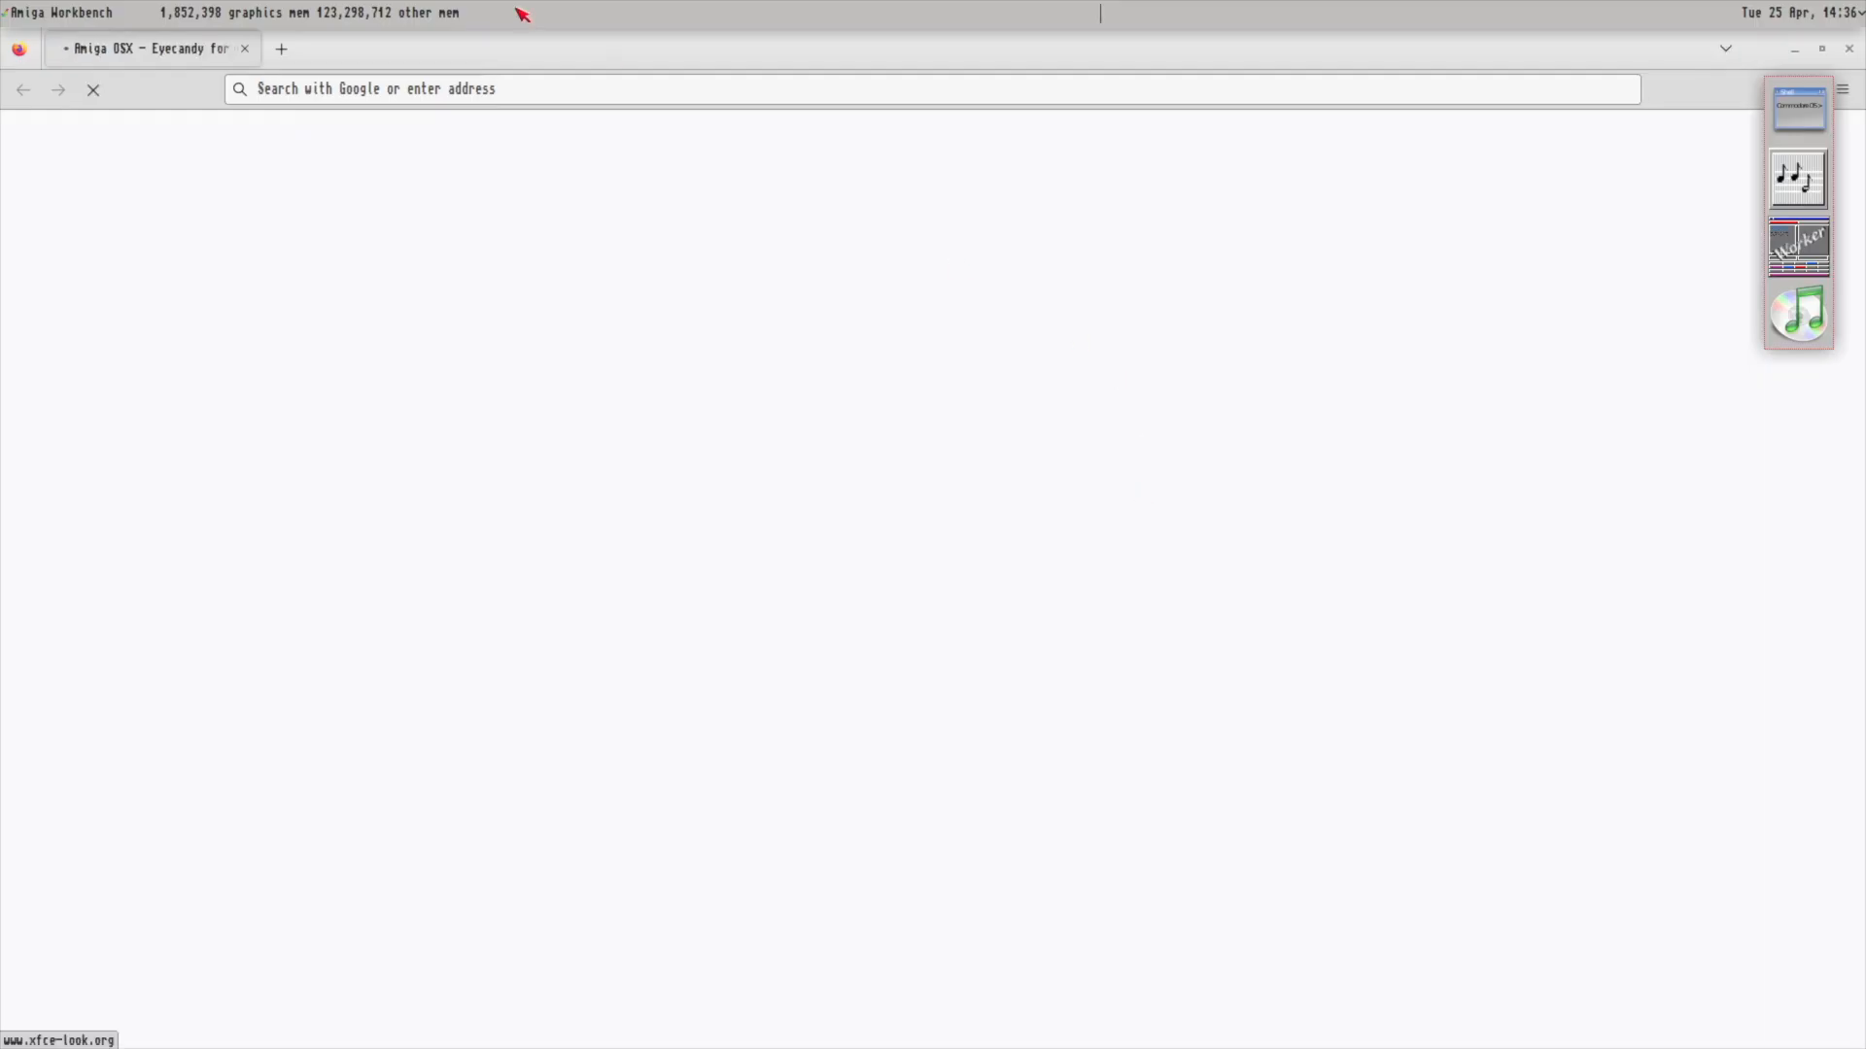
left_click(622, 89)
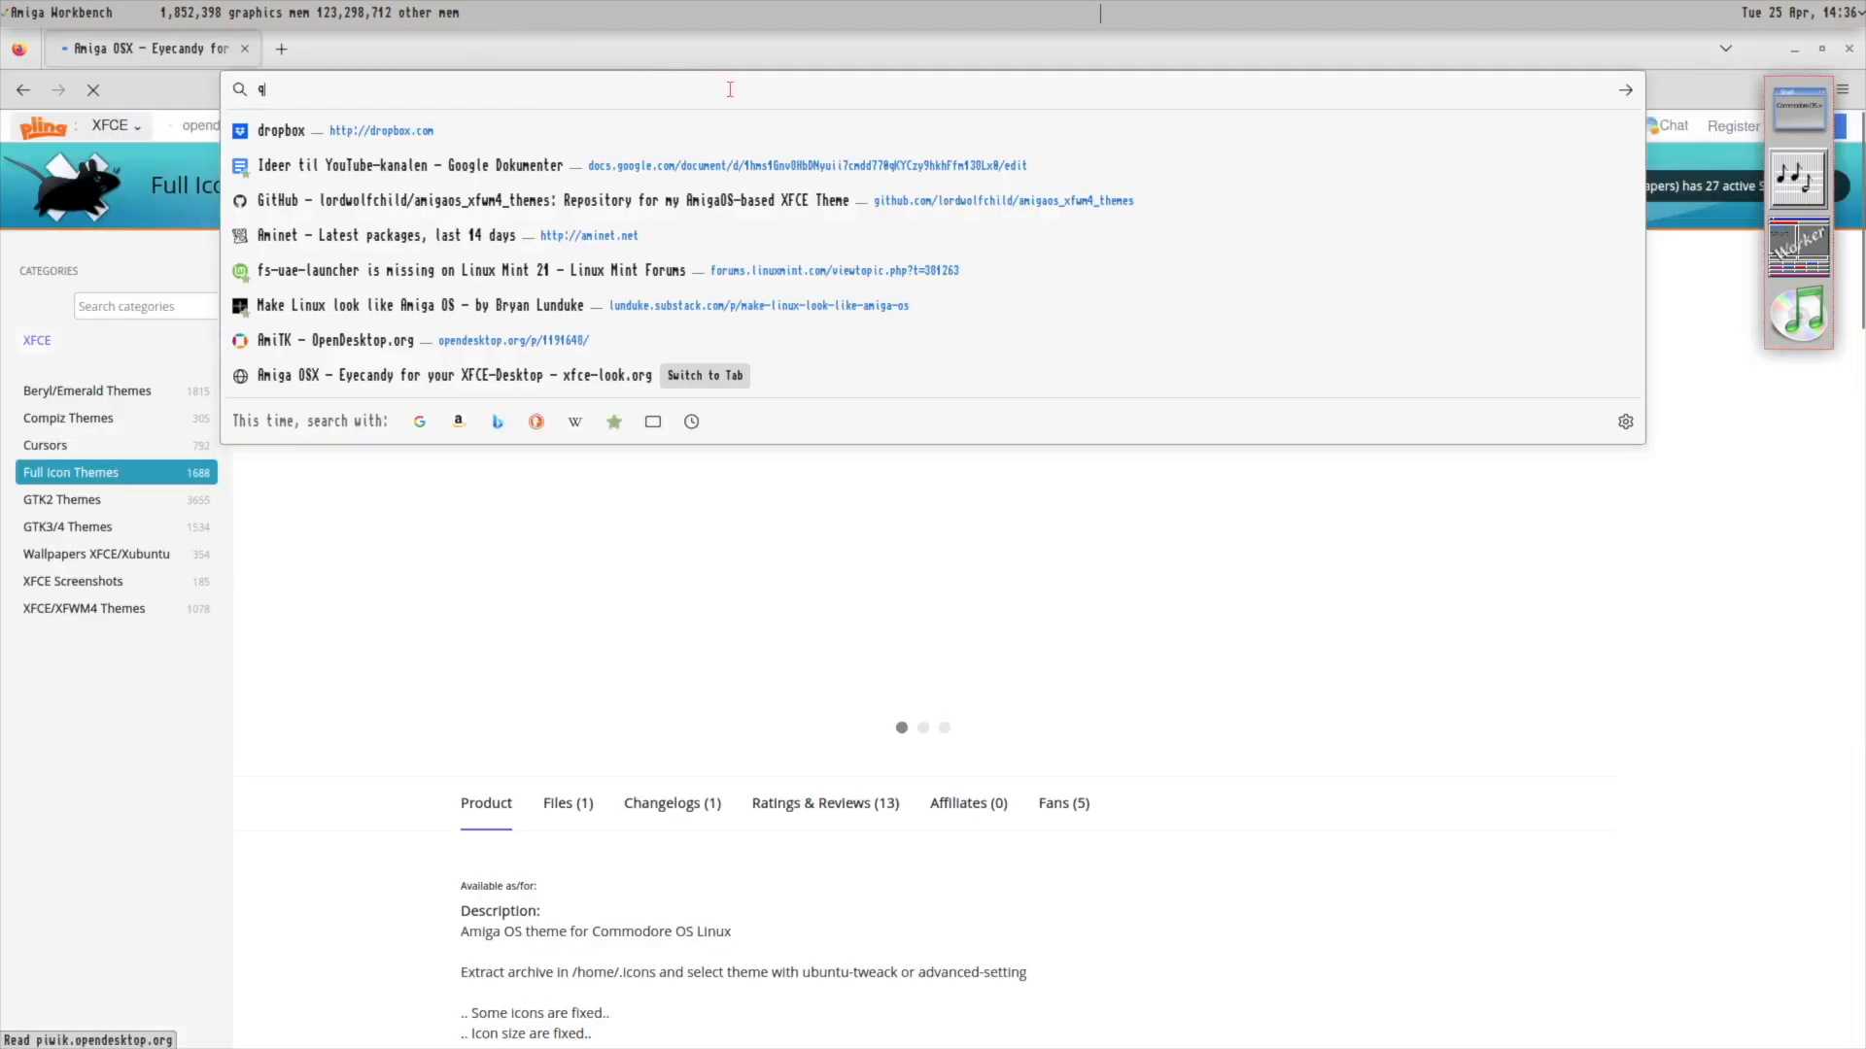
type("q")
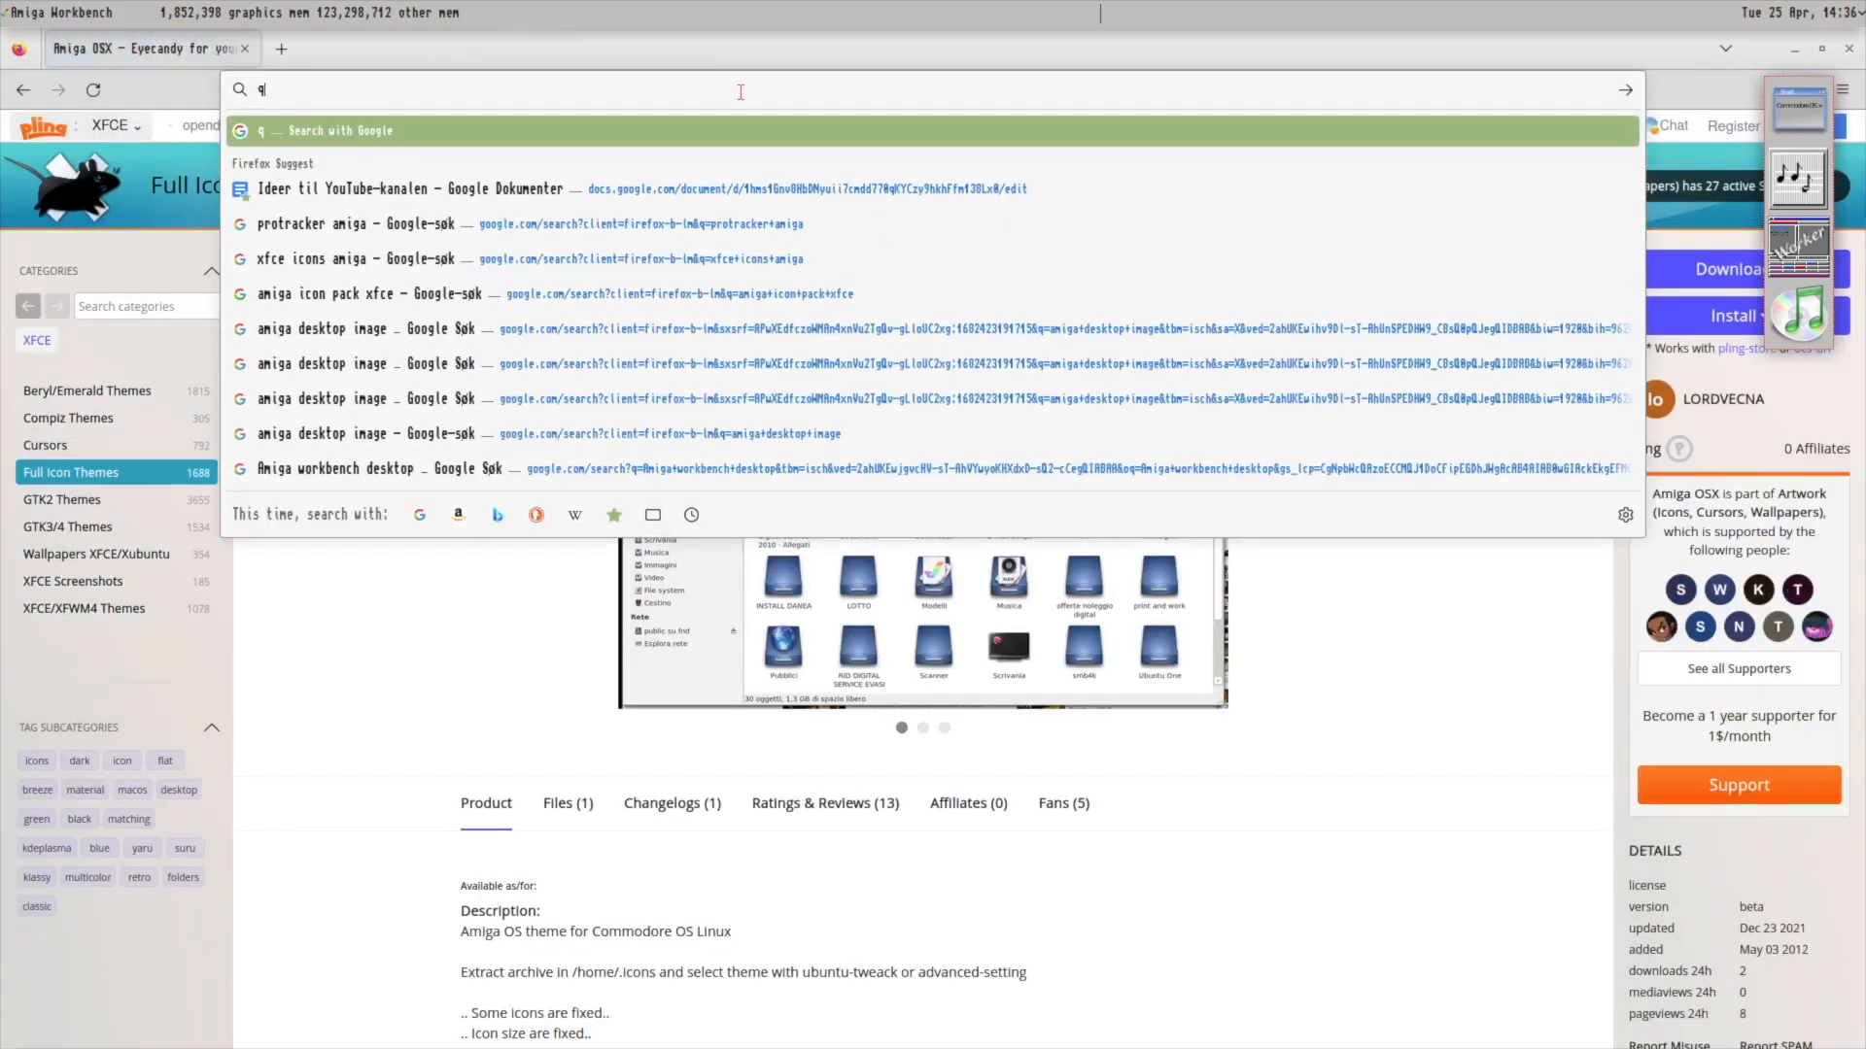
type("mmp amiga theme")
key("Return")
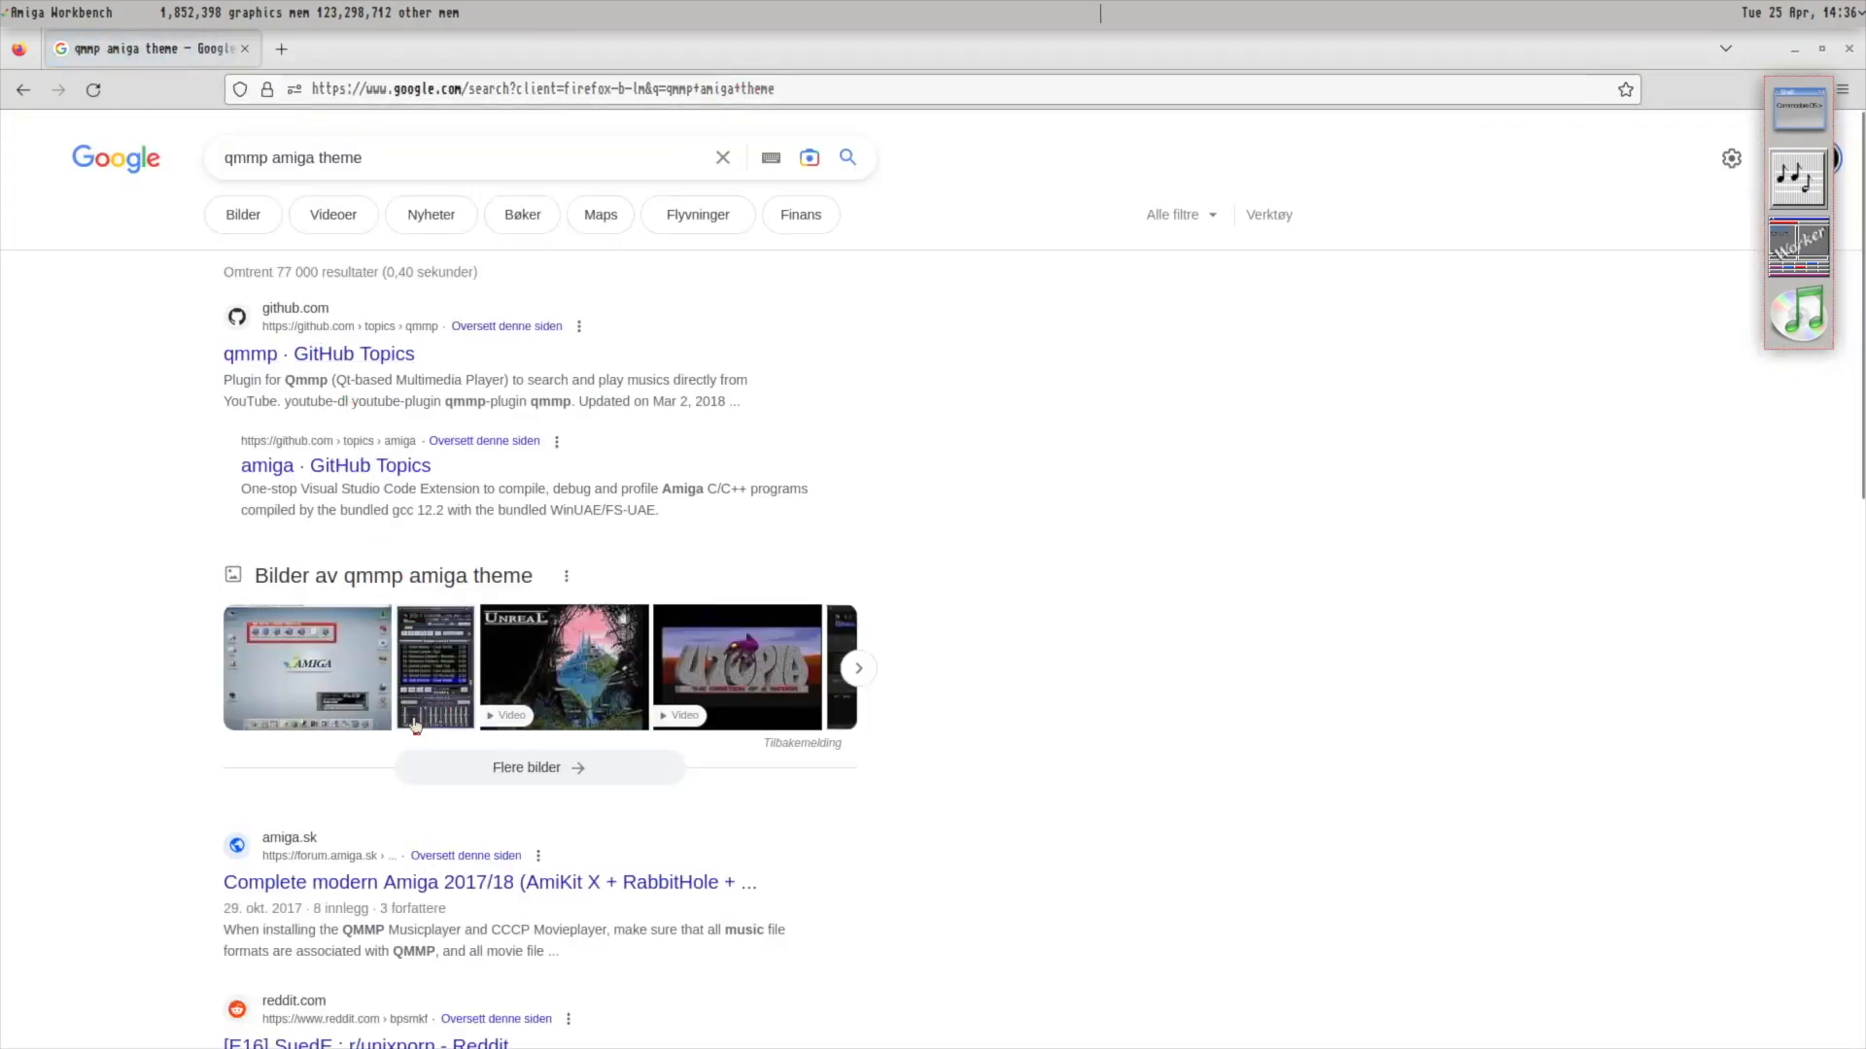
scroll(425, 721, "down", 1)
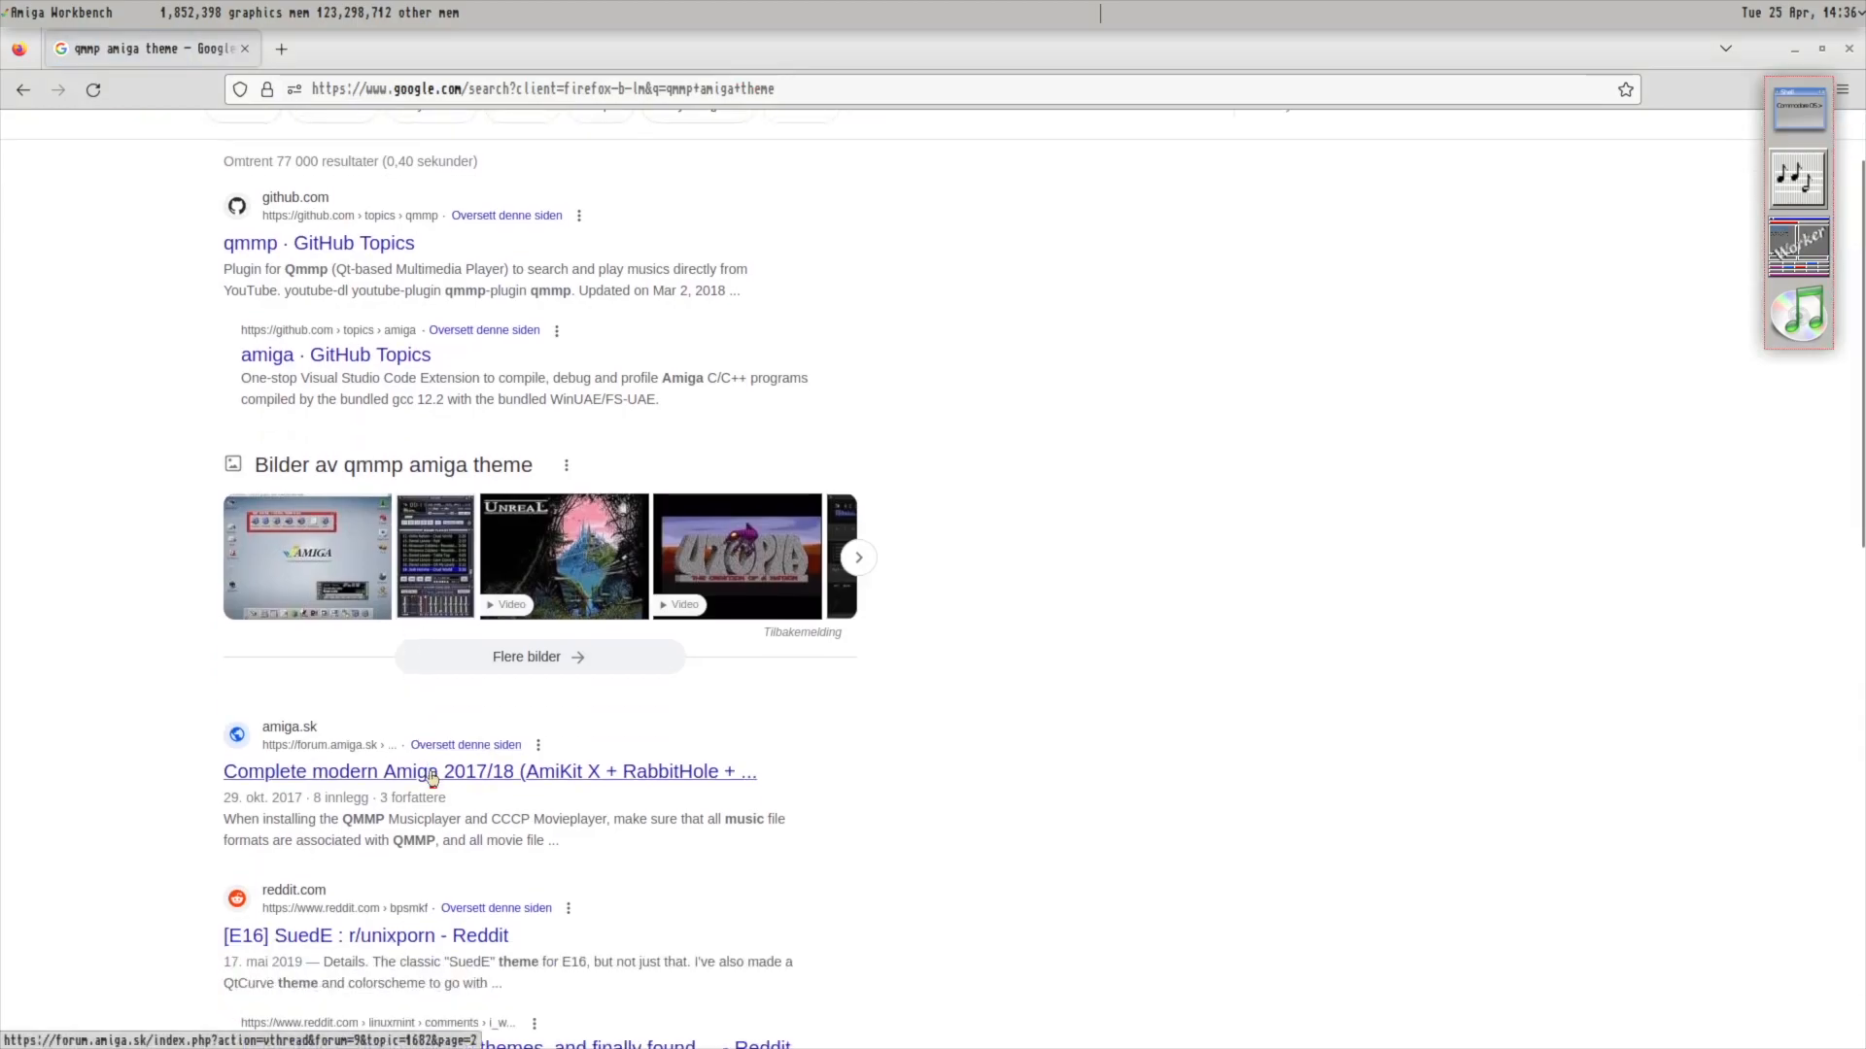
scroll(429, 772, "up", 1)
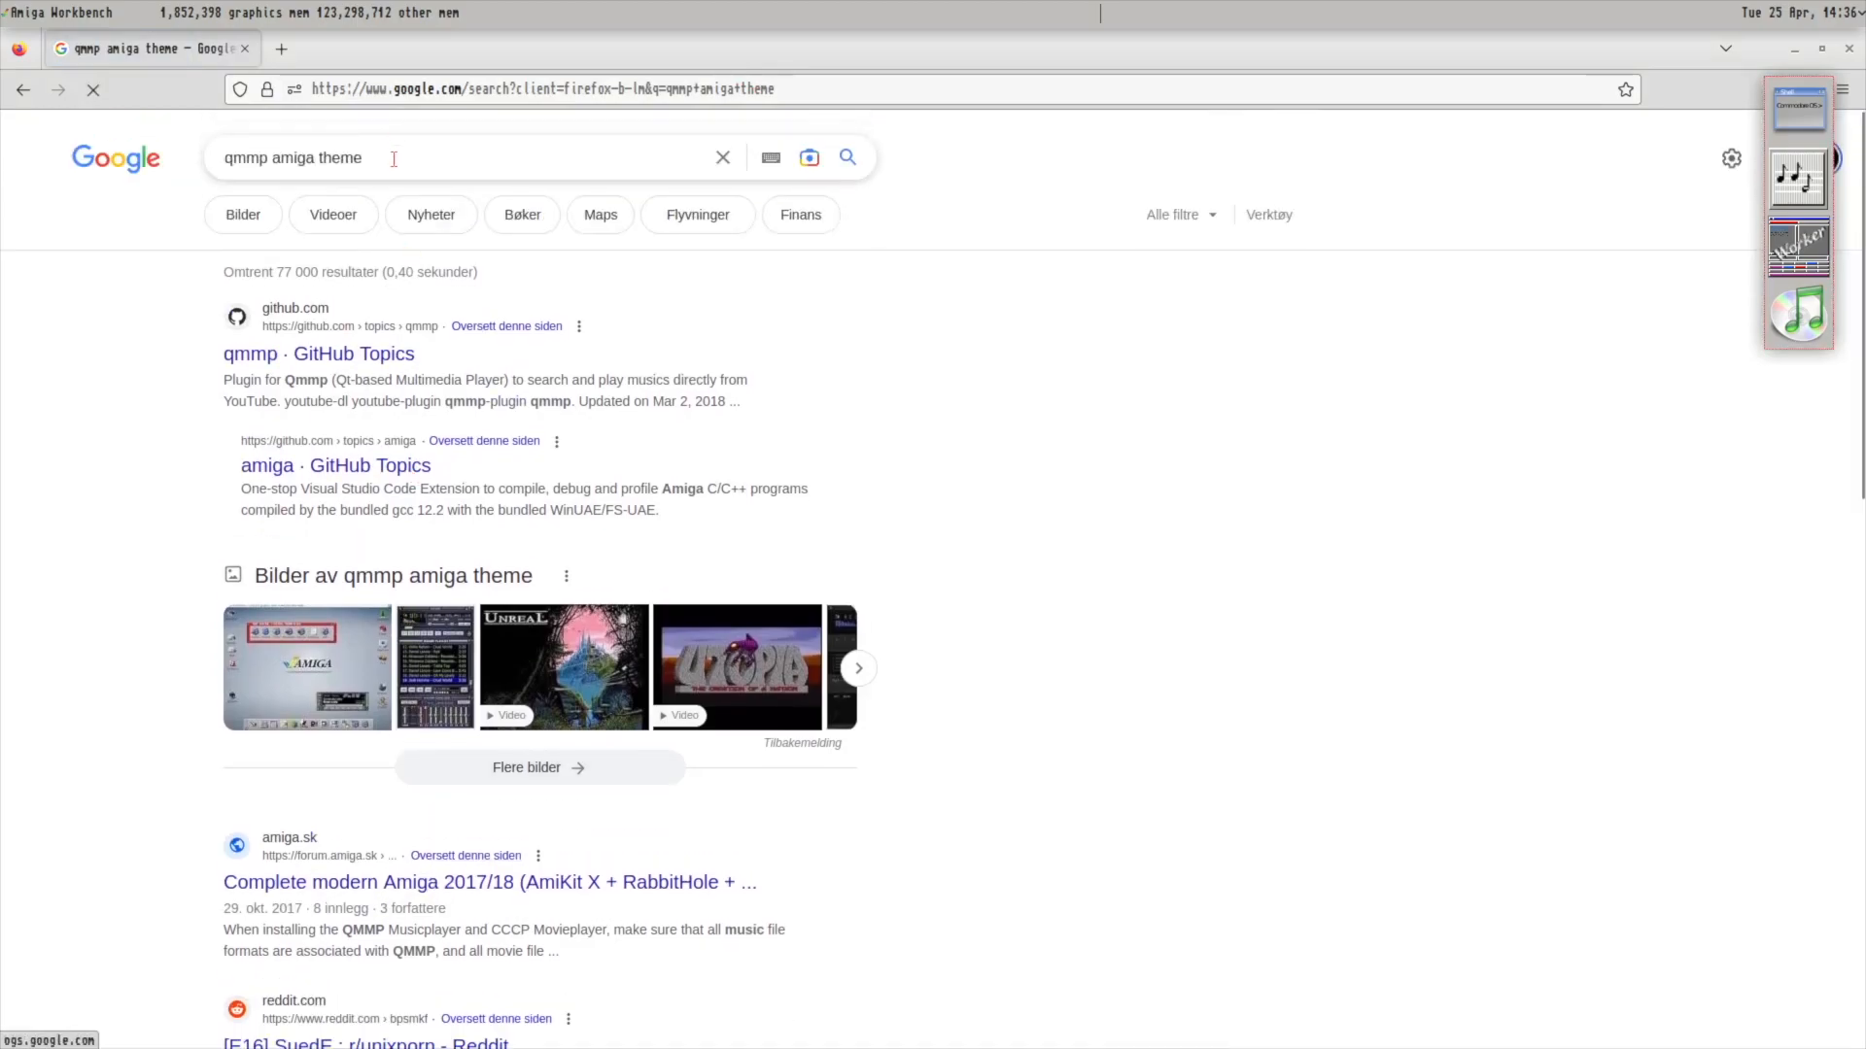
Change the search to "winamp amiga theme" and open the archive.org result for the Winamp amiga skin.
left_click(247, 159)
double_click(247, 158)
type("winamp")
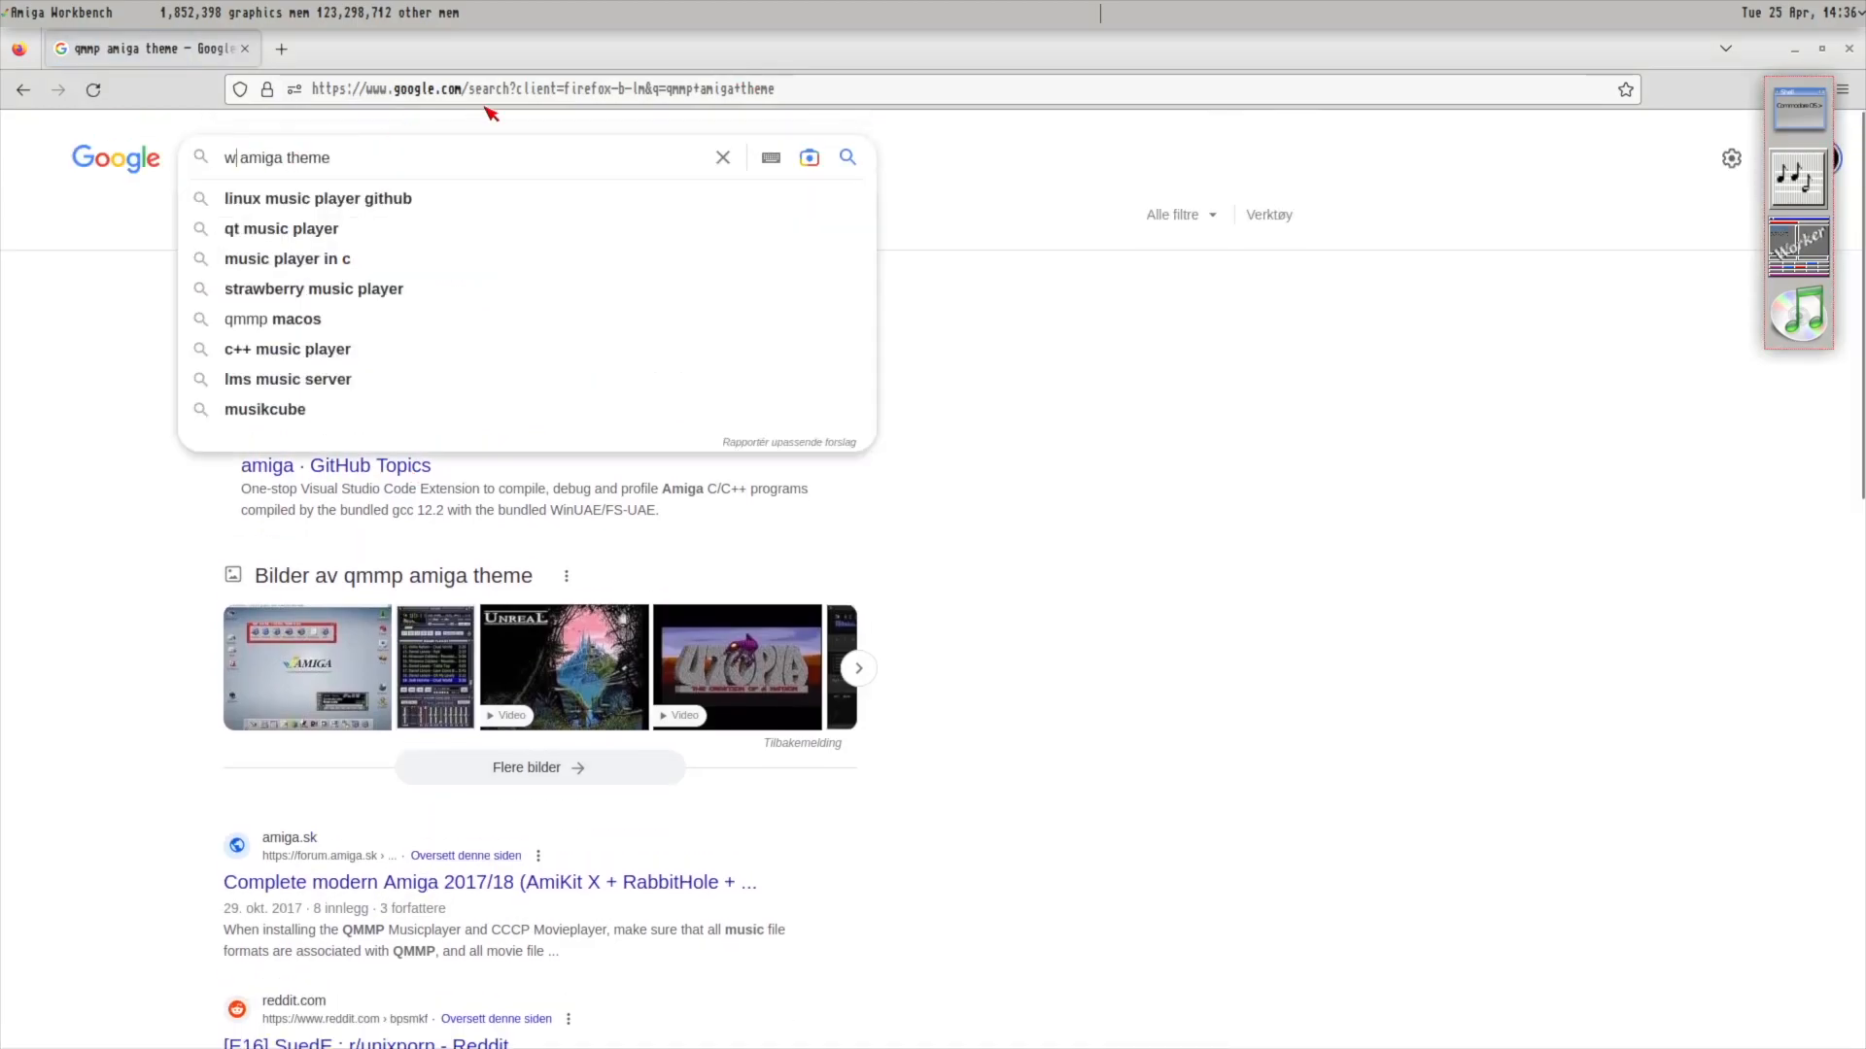
key("Return")
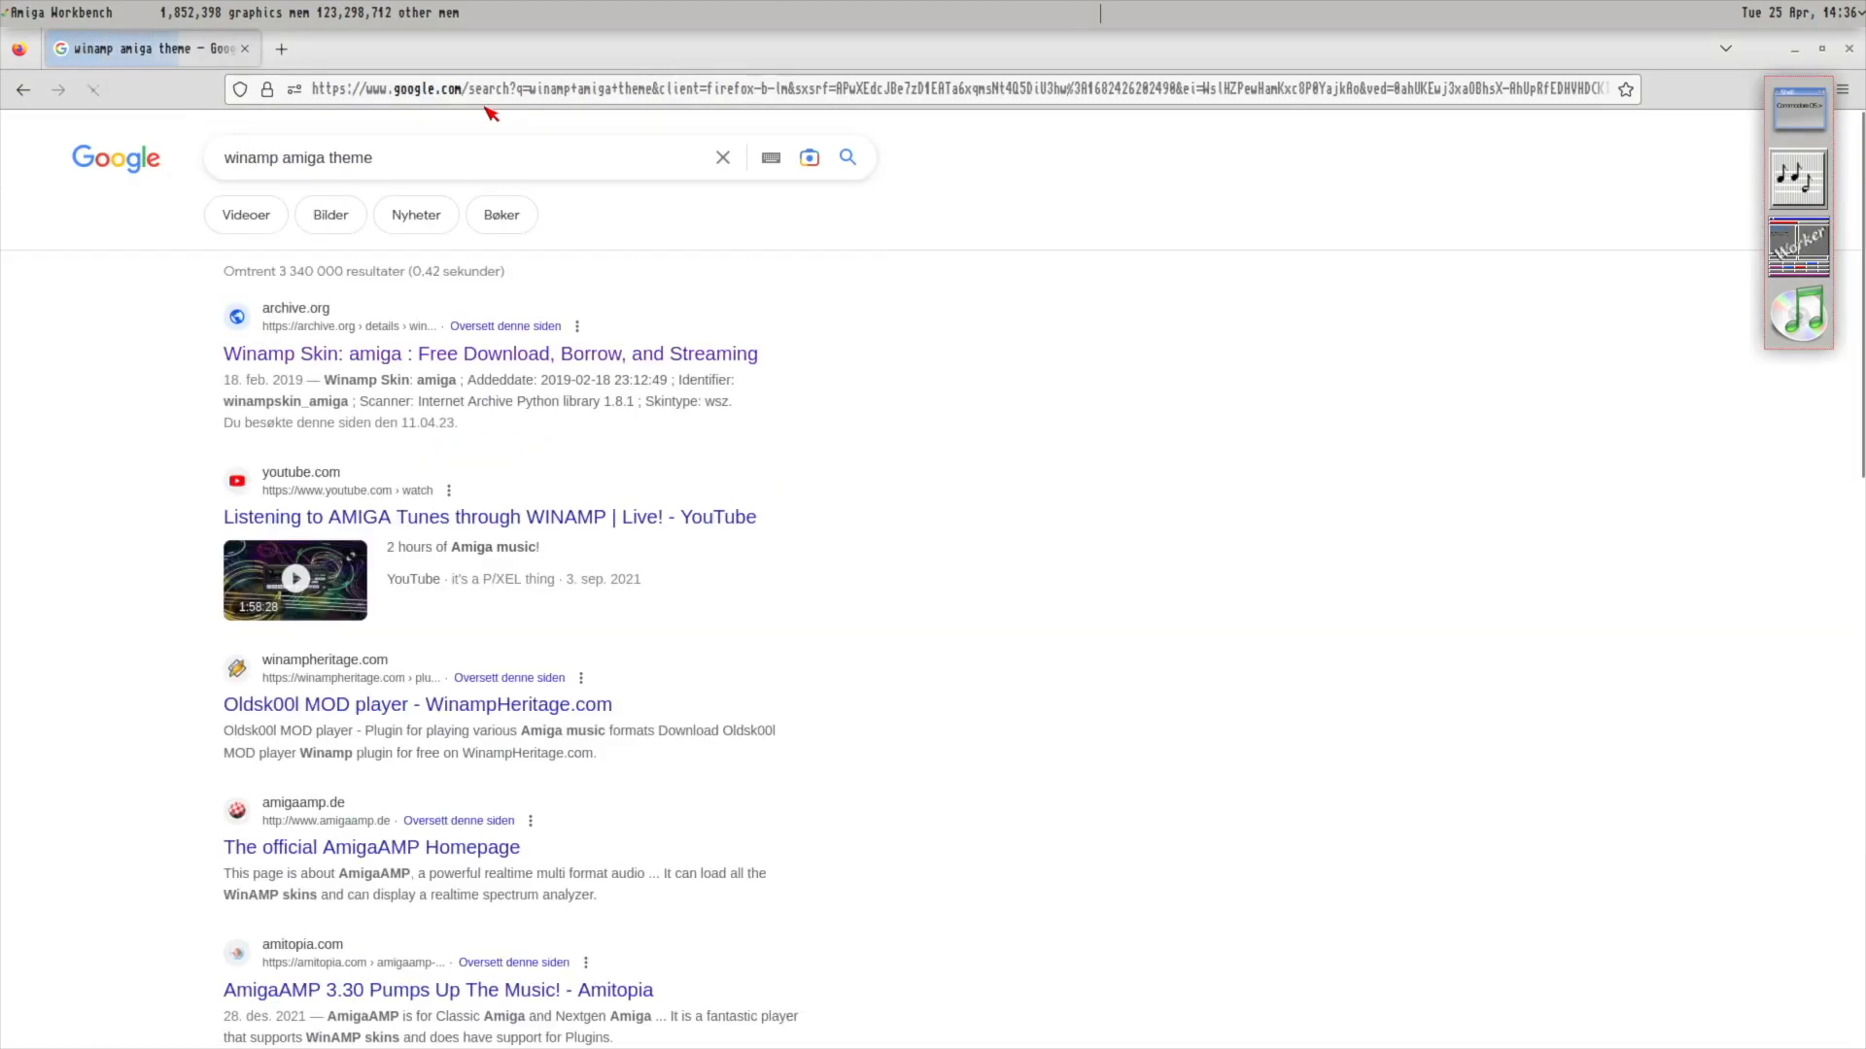
left_click(424, 365)
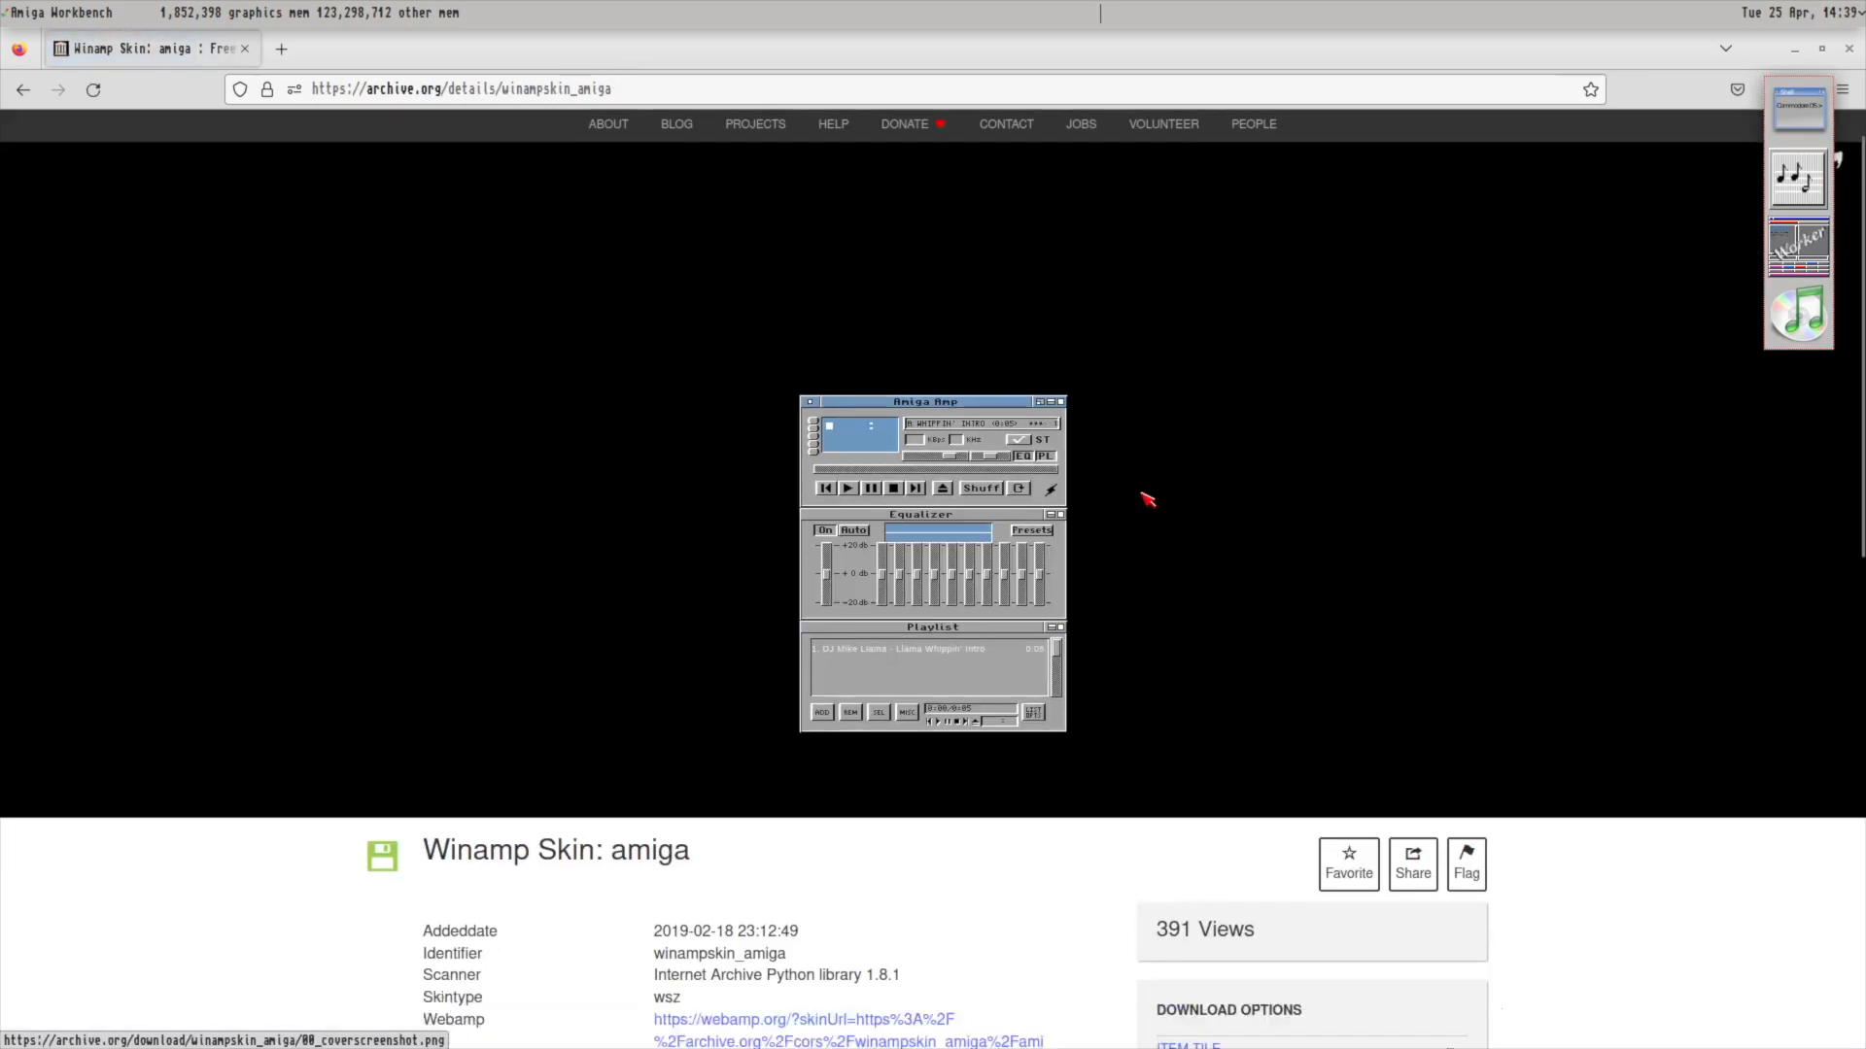
Show all files of the skin and download amiga.wsz.
scroll(971, 544, "down", 5)
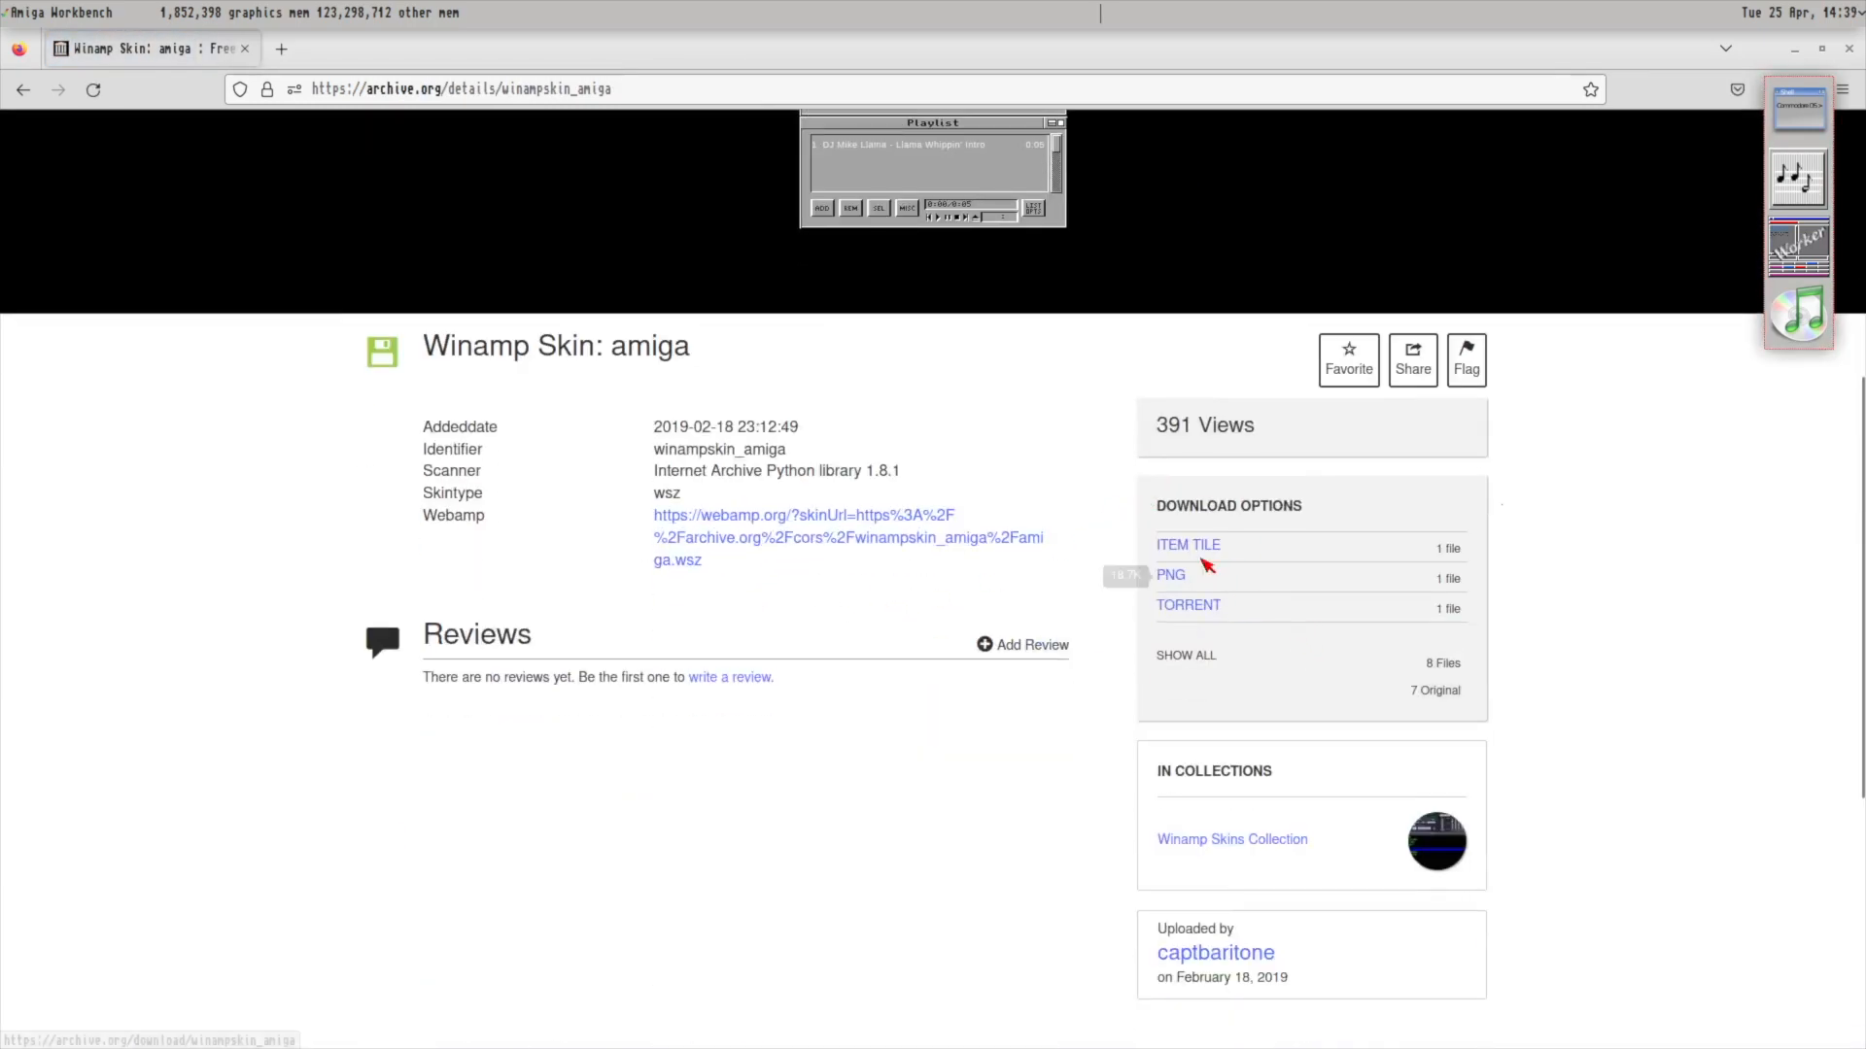
left_click(1191, 659)
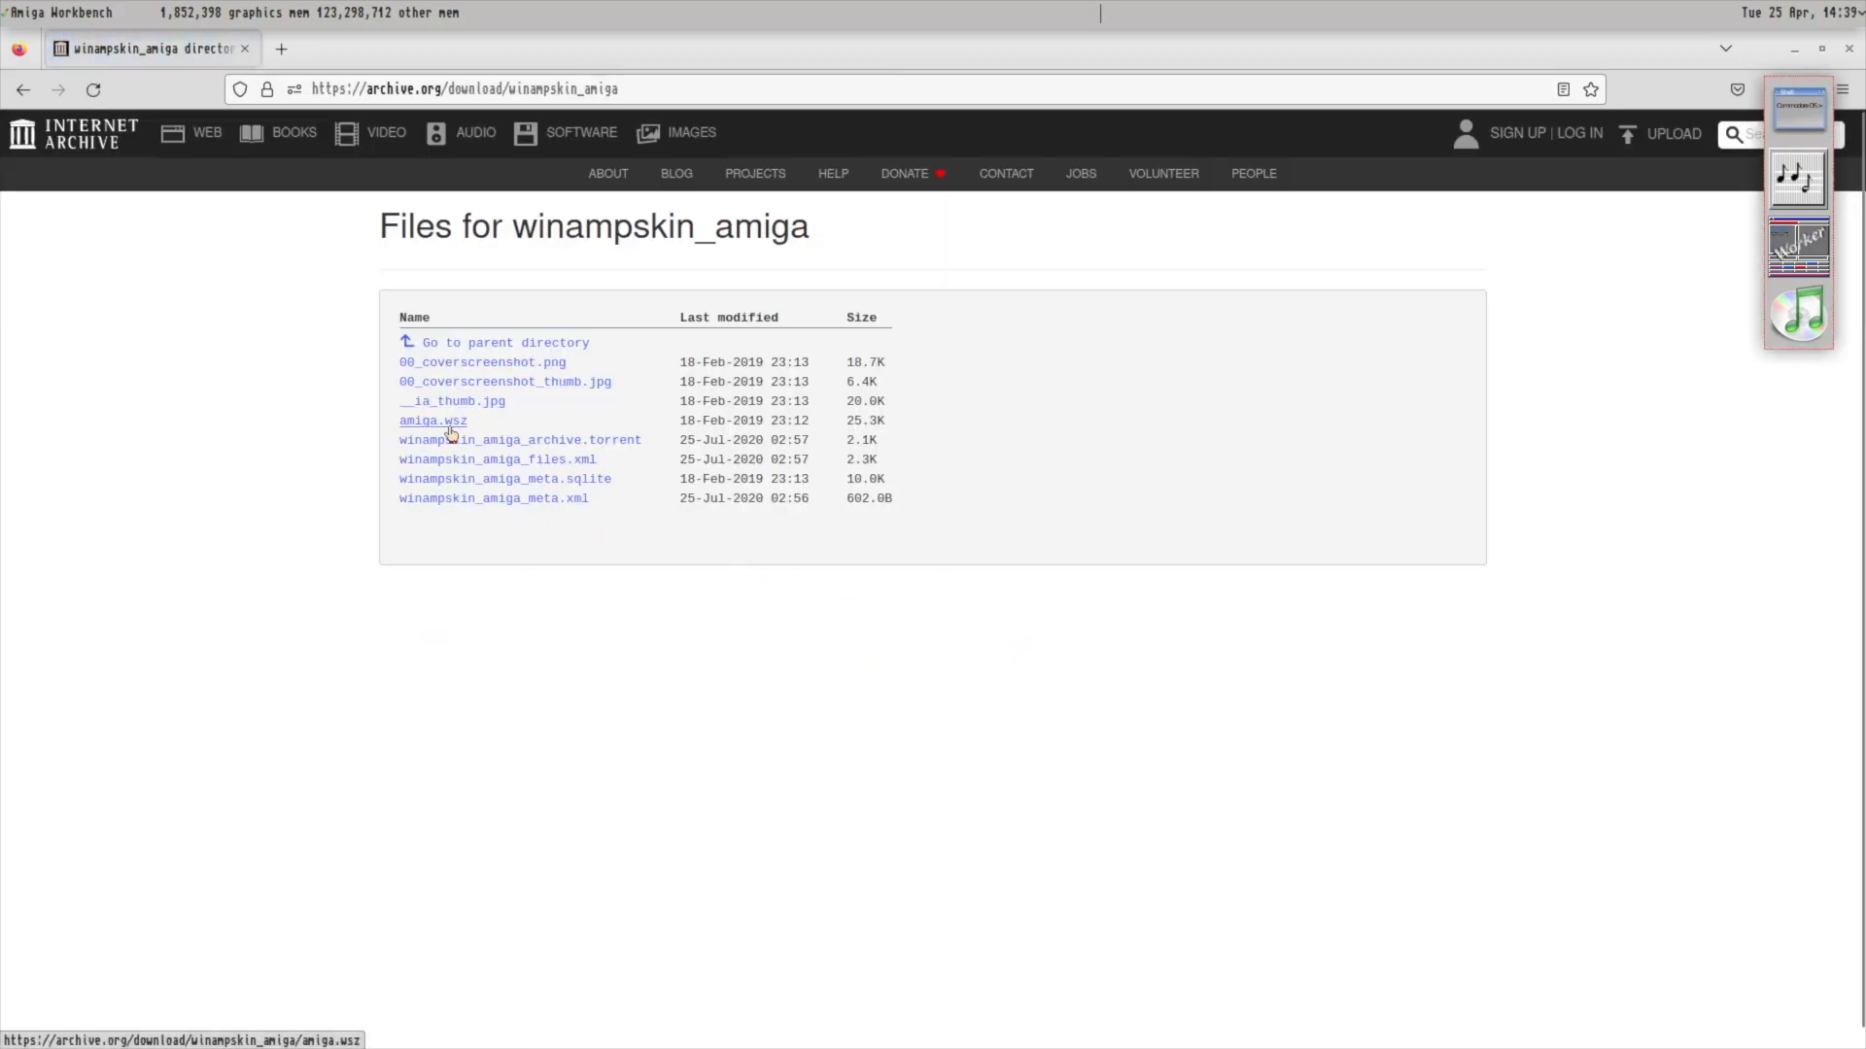
left_click(449, 432)
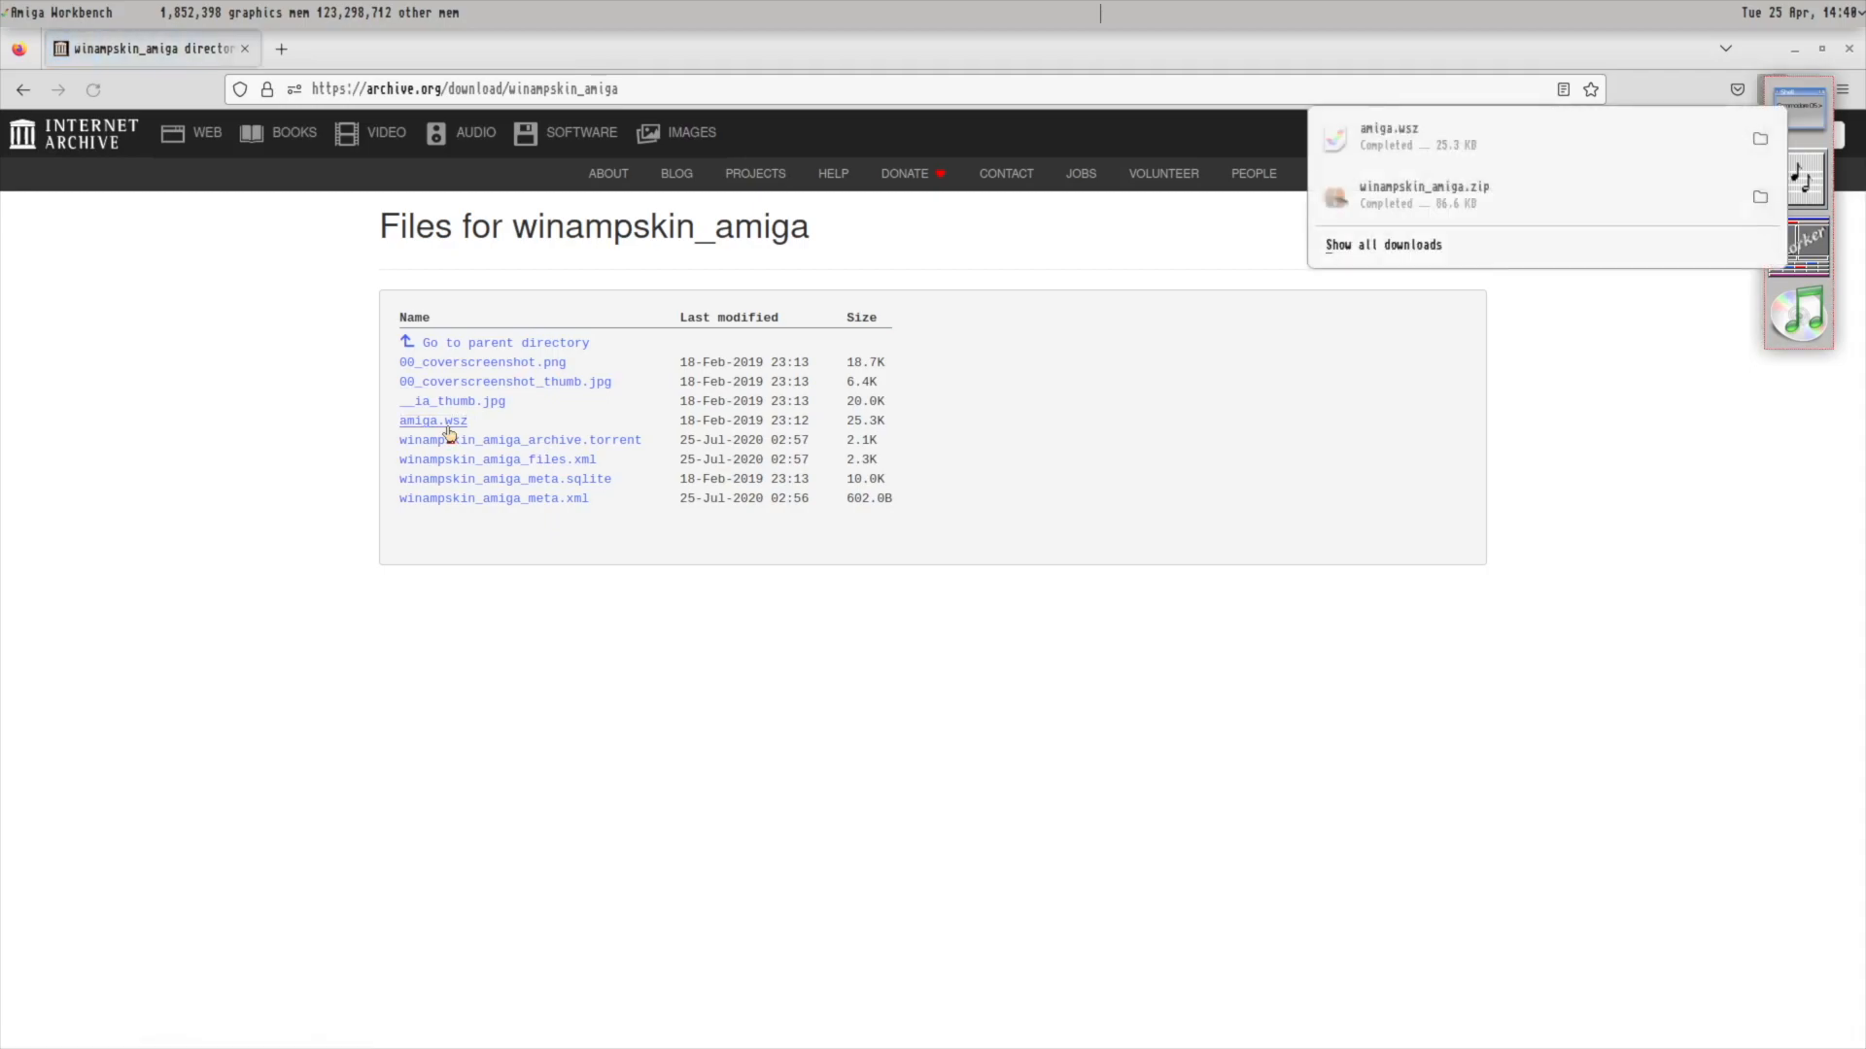
Open the downloaded amiga.wsz in the archive manager and select all its files, from avs.bmp to volume.bmp.
left_click(1510, 142)
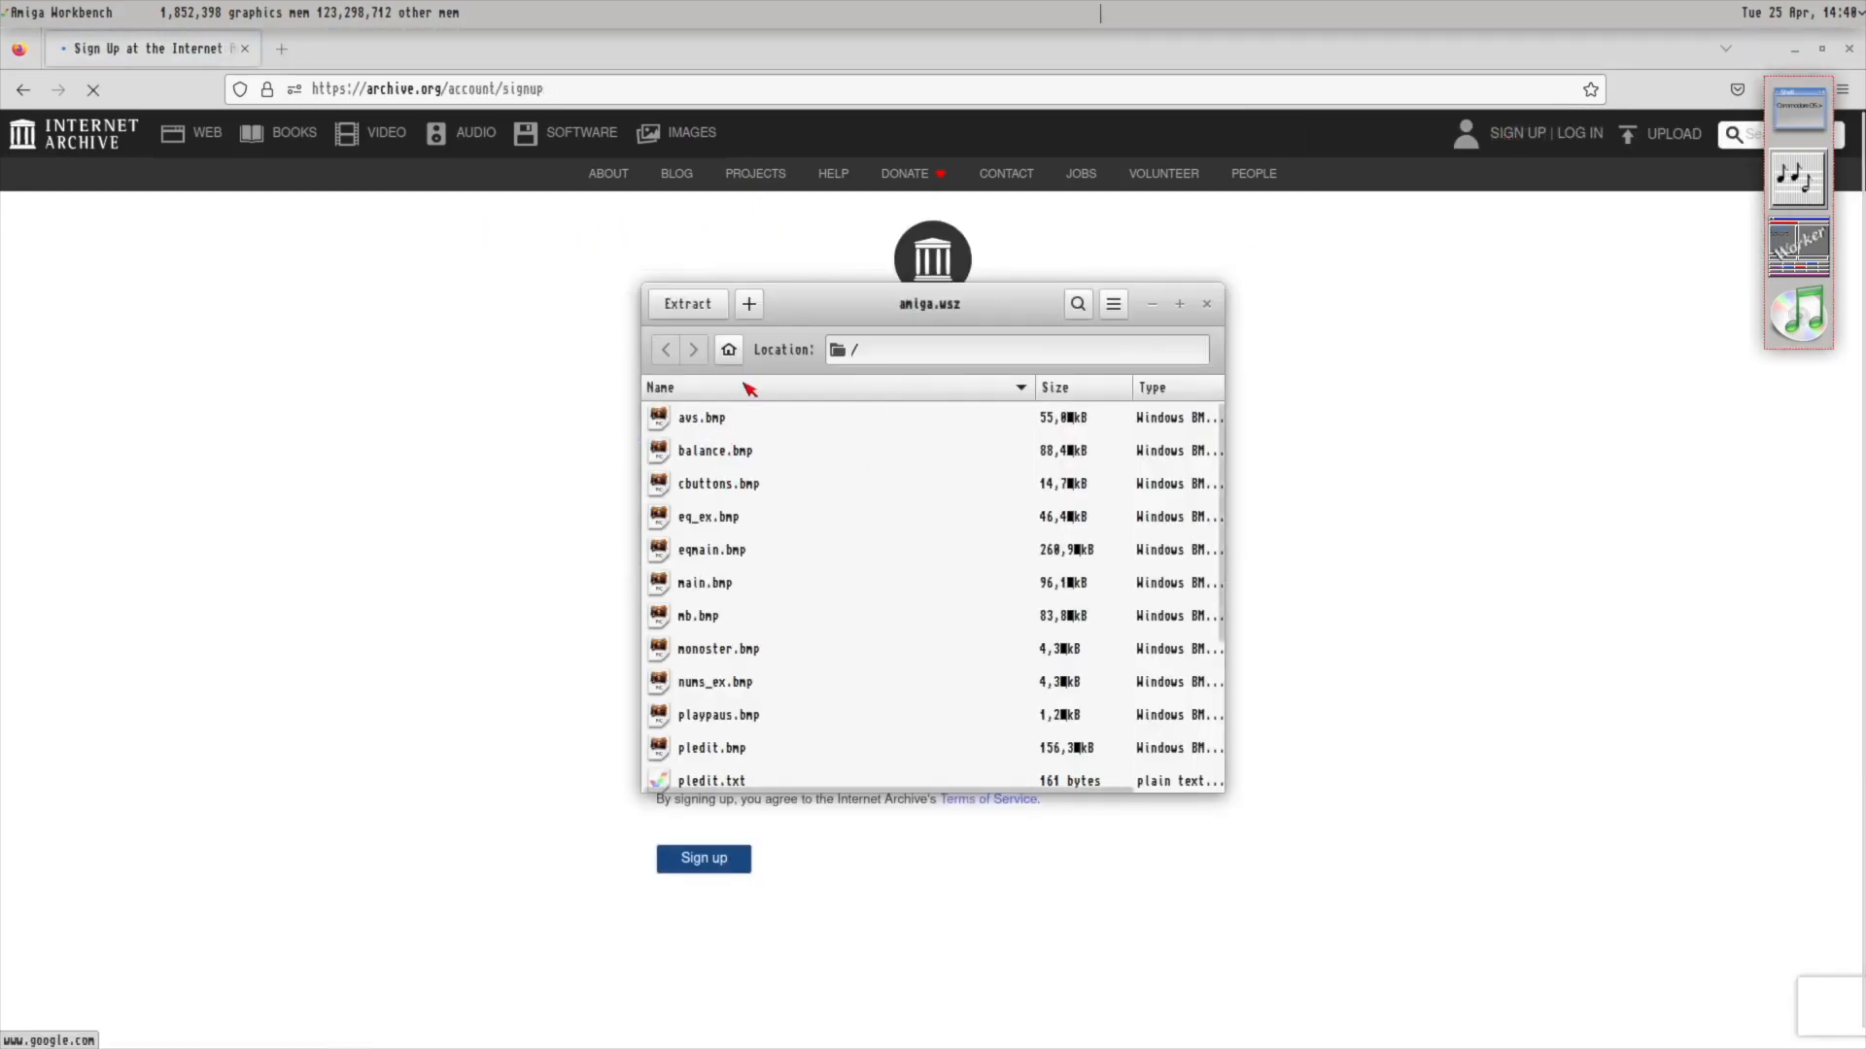
scroll(844, 667, "down", 3)
scroll(844, 663, "up", 3)
left_click(754, 426)
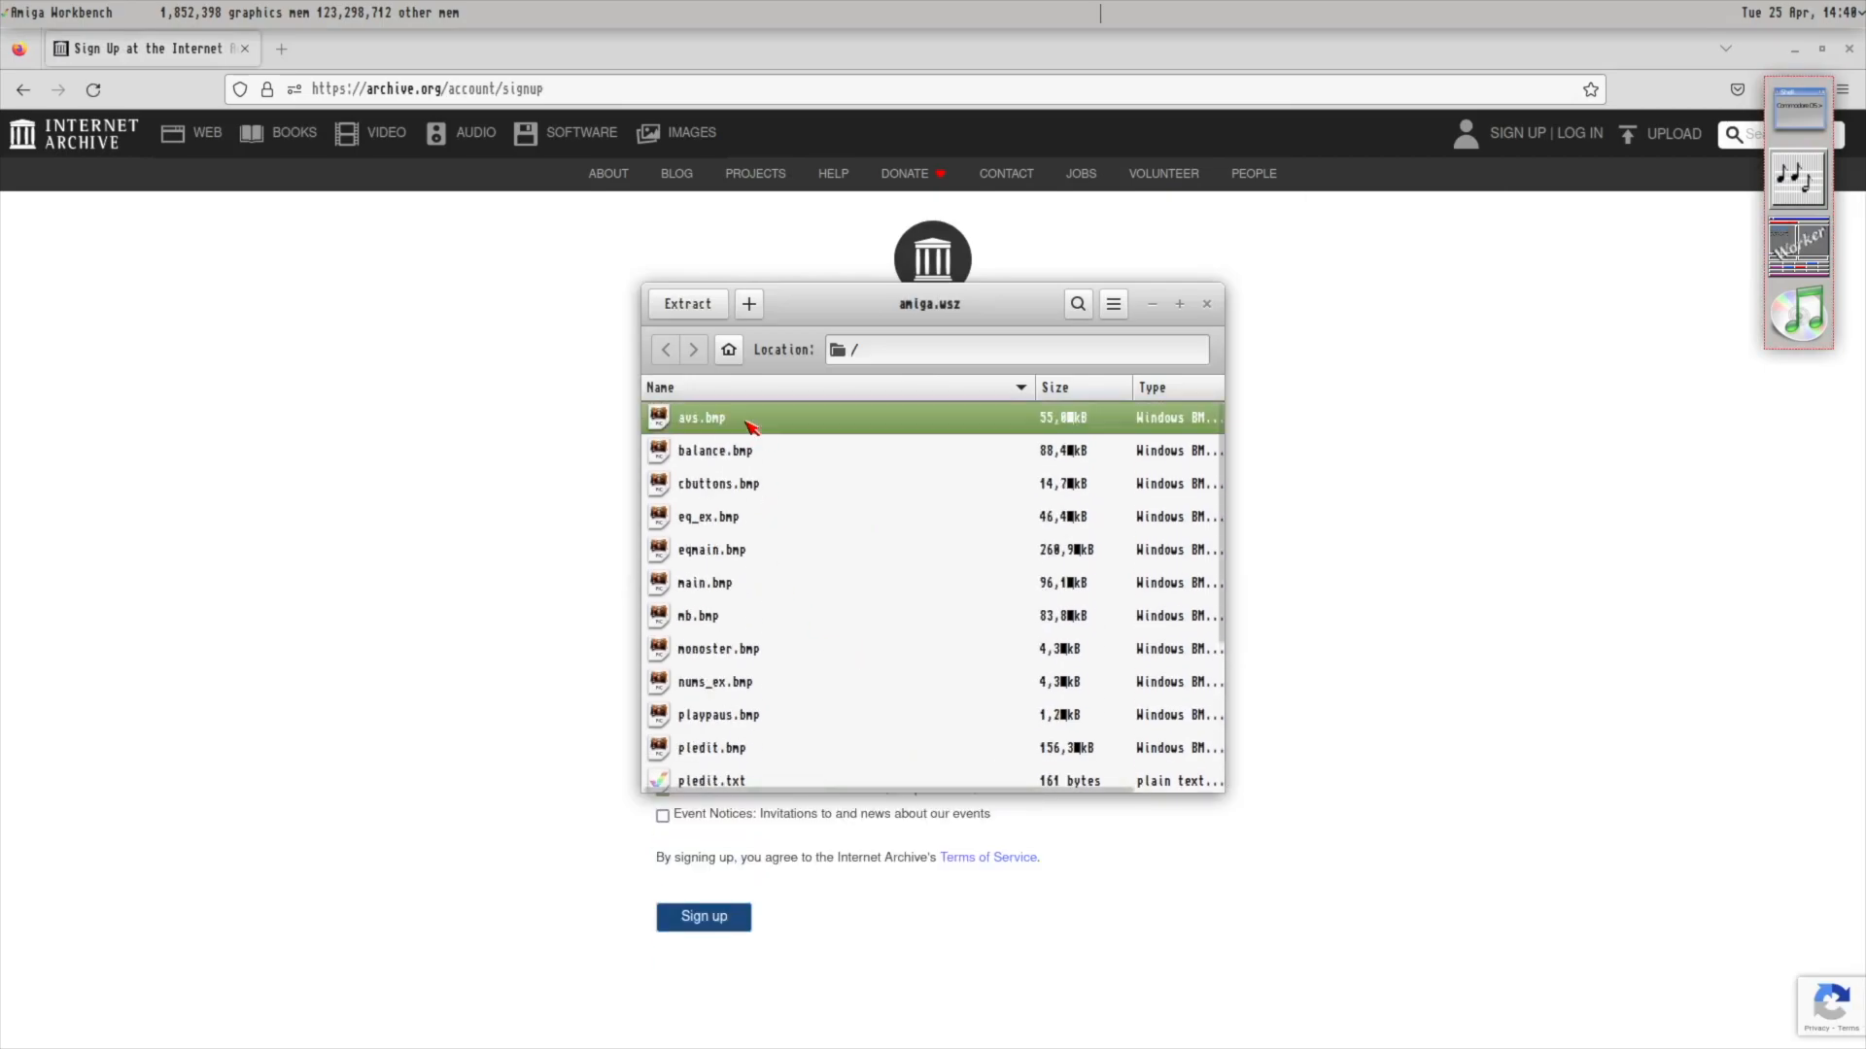
scroll(782, 748, "down", 3)
left_click(741, 775, "shift")
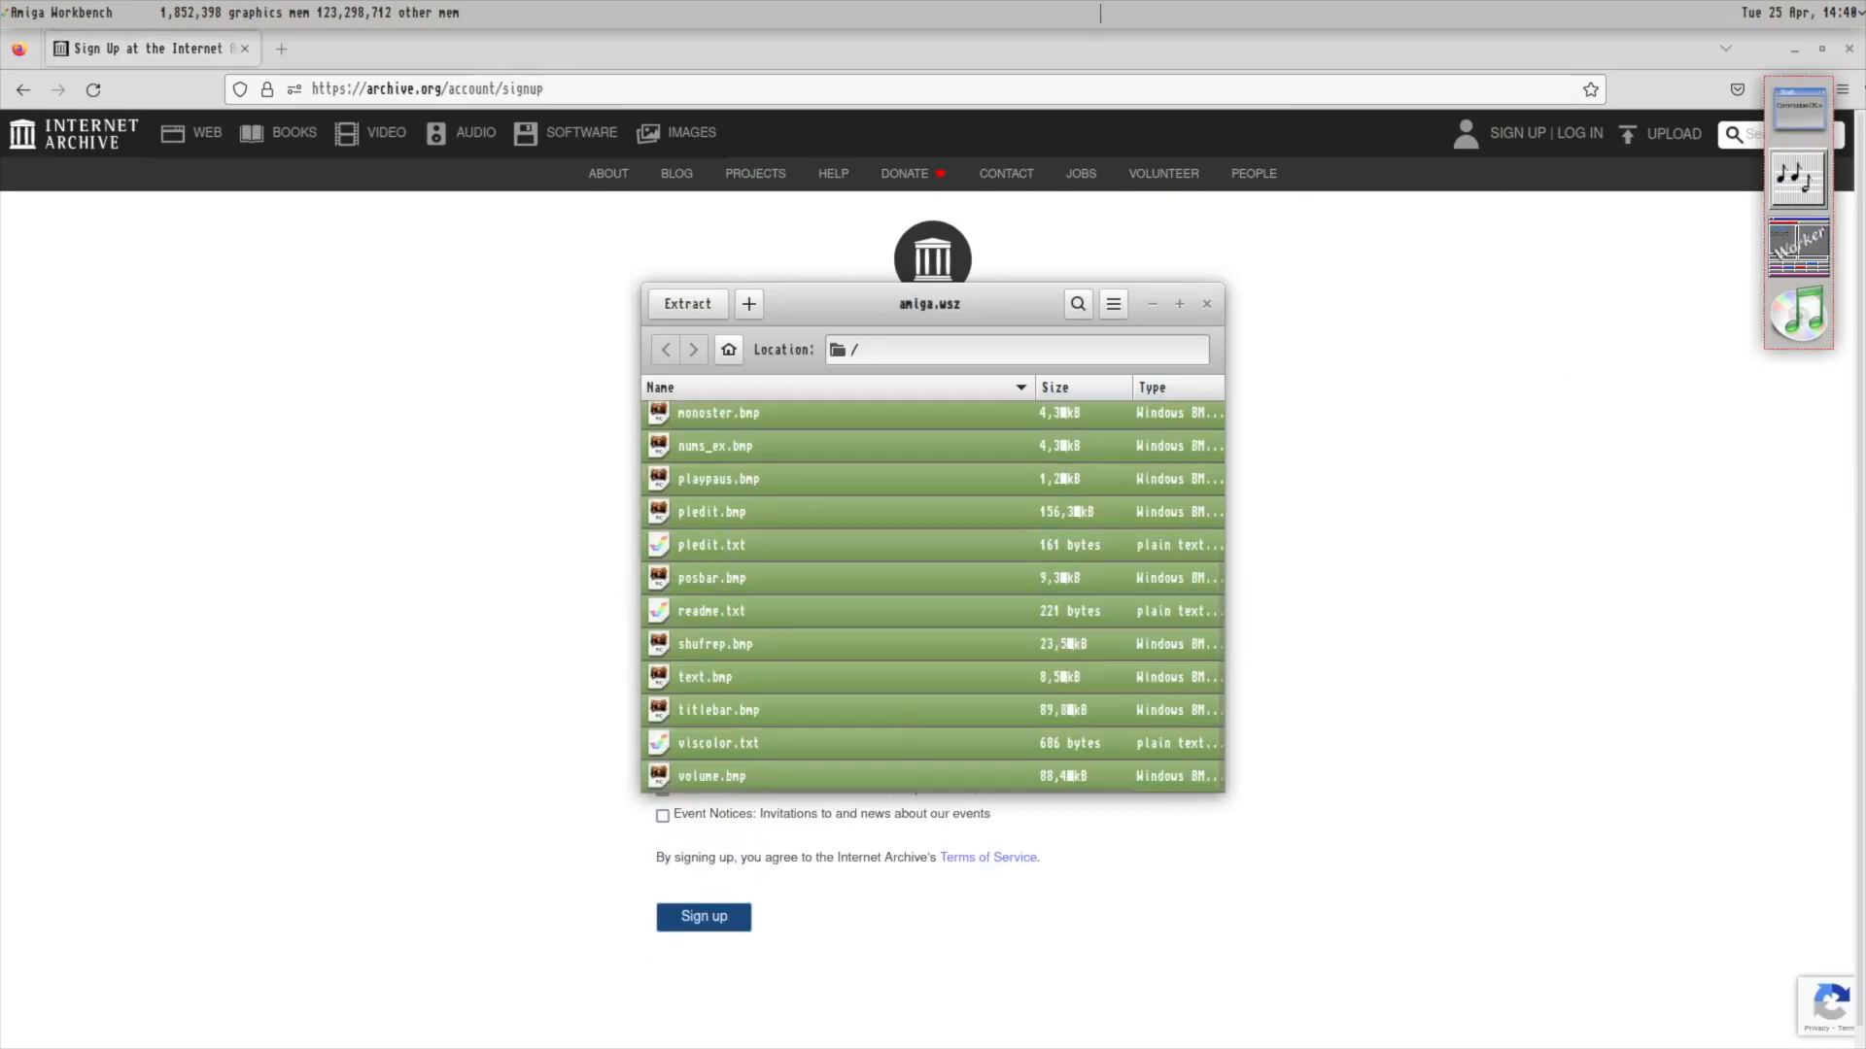
Minimise the browser, move the amiga.wsz archive window beside the desktop icons and open the Home folder.
left_click(1793, 49)
left_click_drag(777, 298, 290, 141)
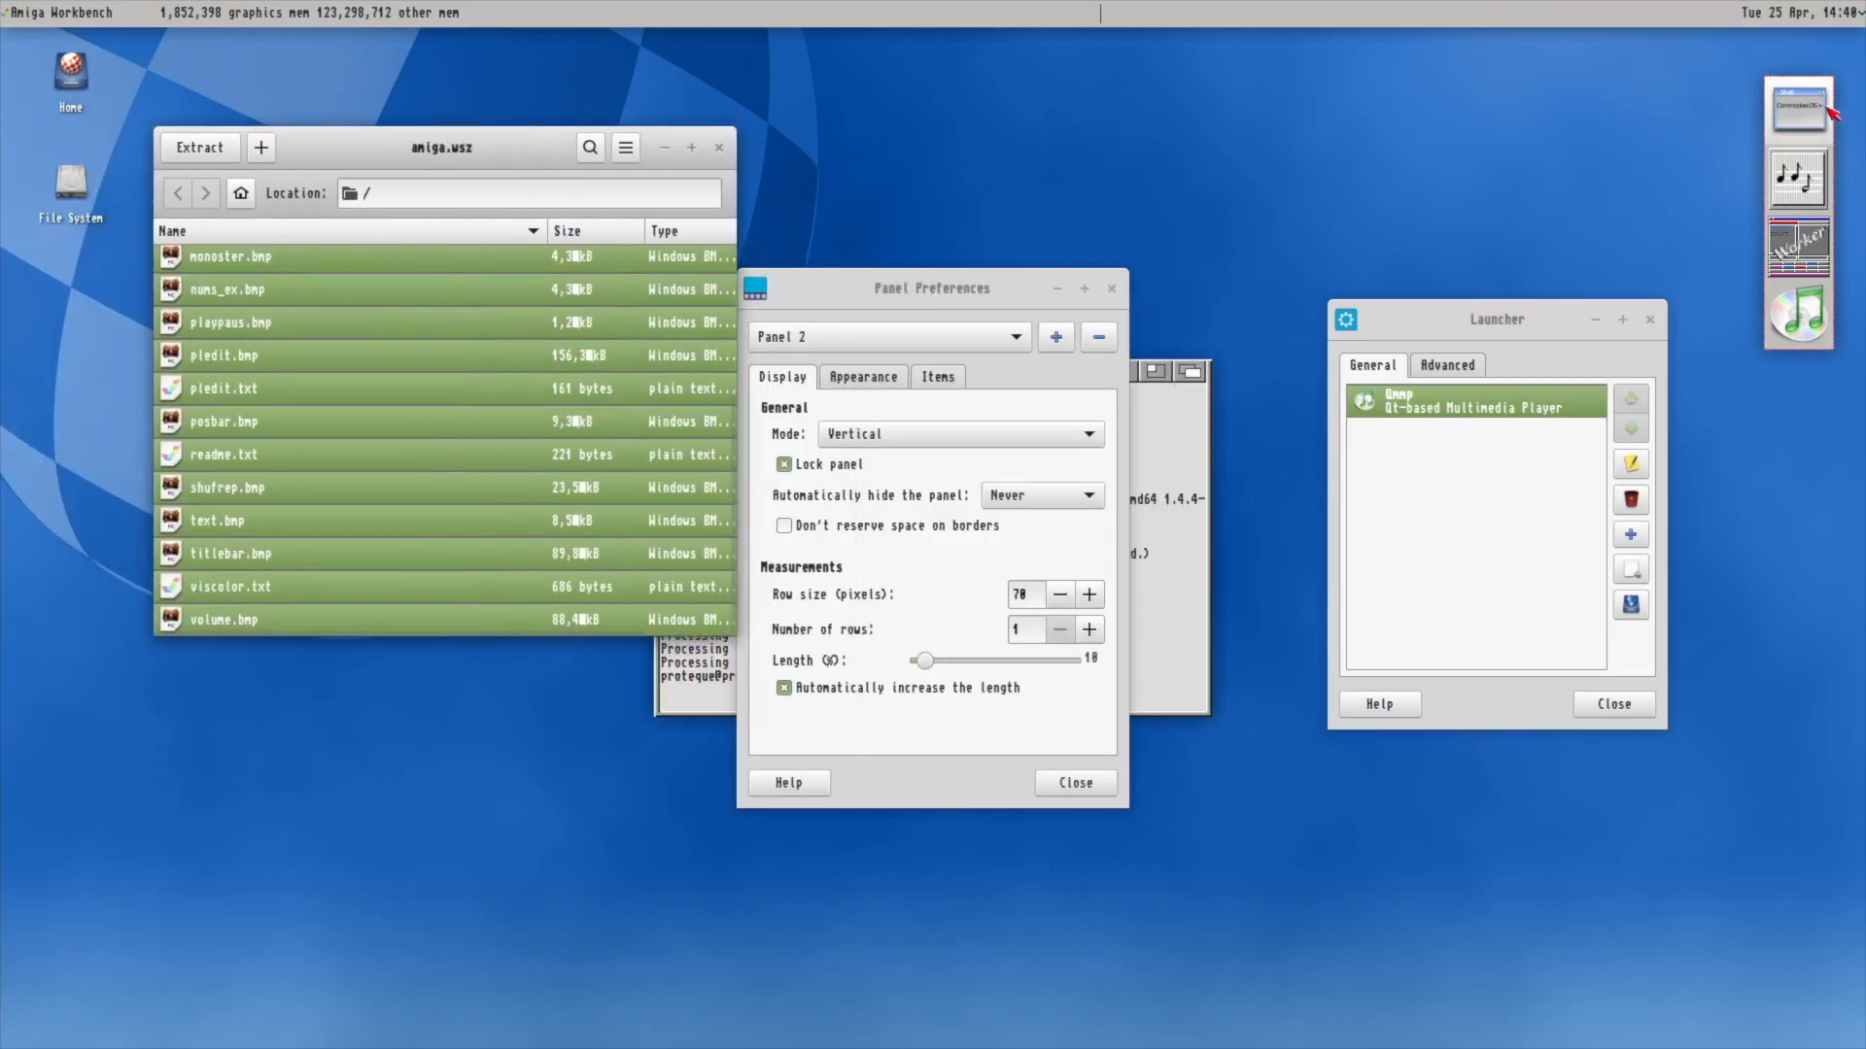
double_click(71, 73)
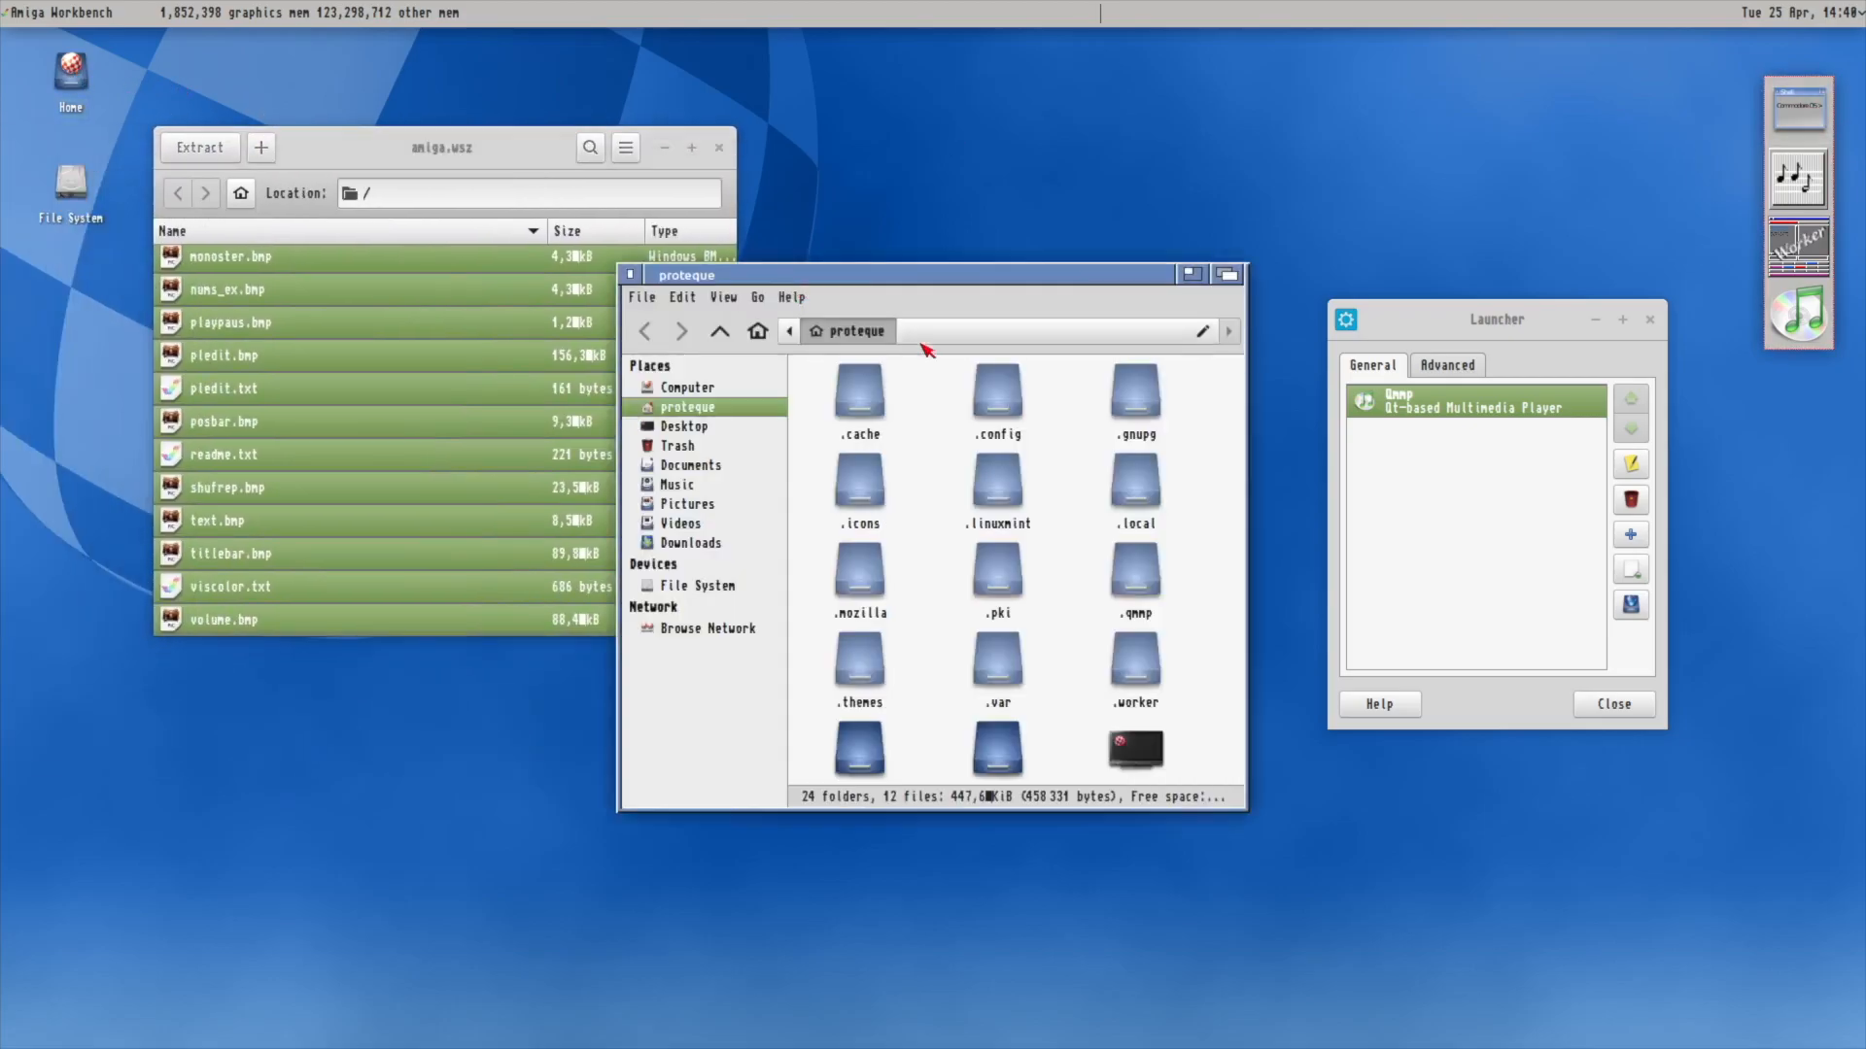
Open the .qmmp/skins folder inside Home in the file manager and place its window beside the amiga.wsz archive.
left_click_drag(894, 280, 1264, 333)
left_click(1322, 384)
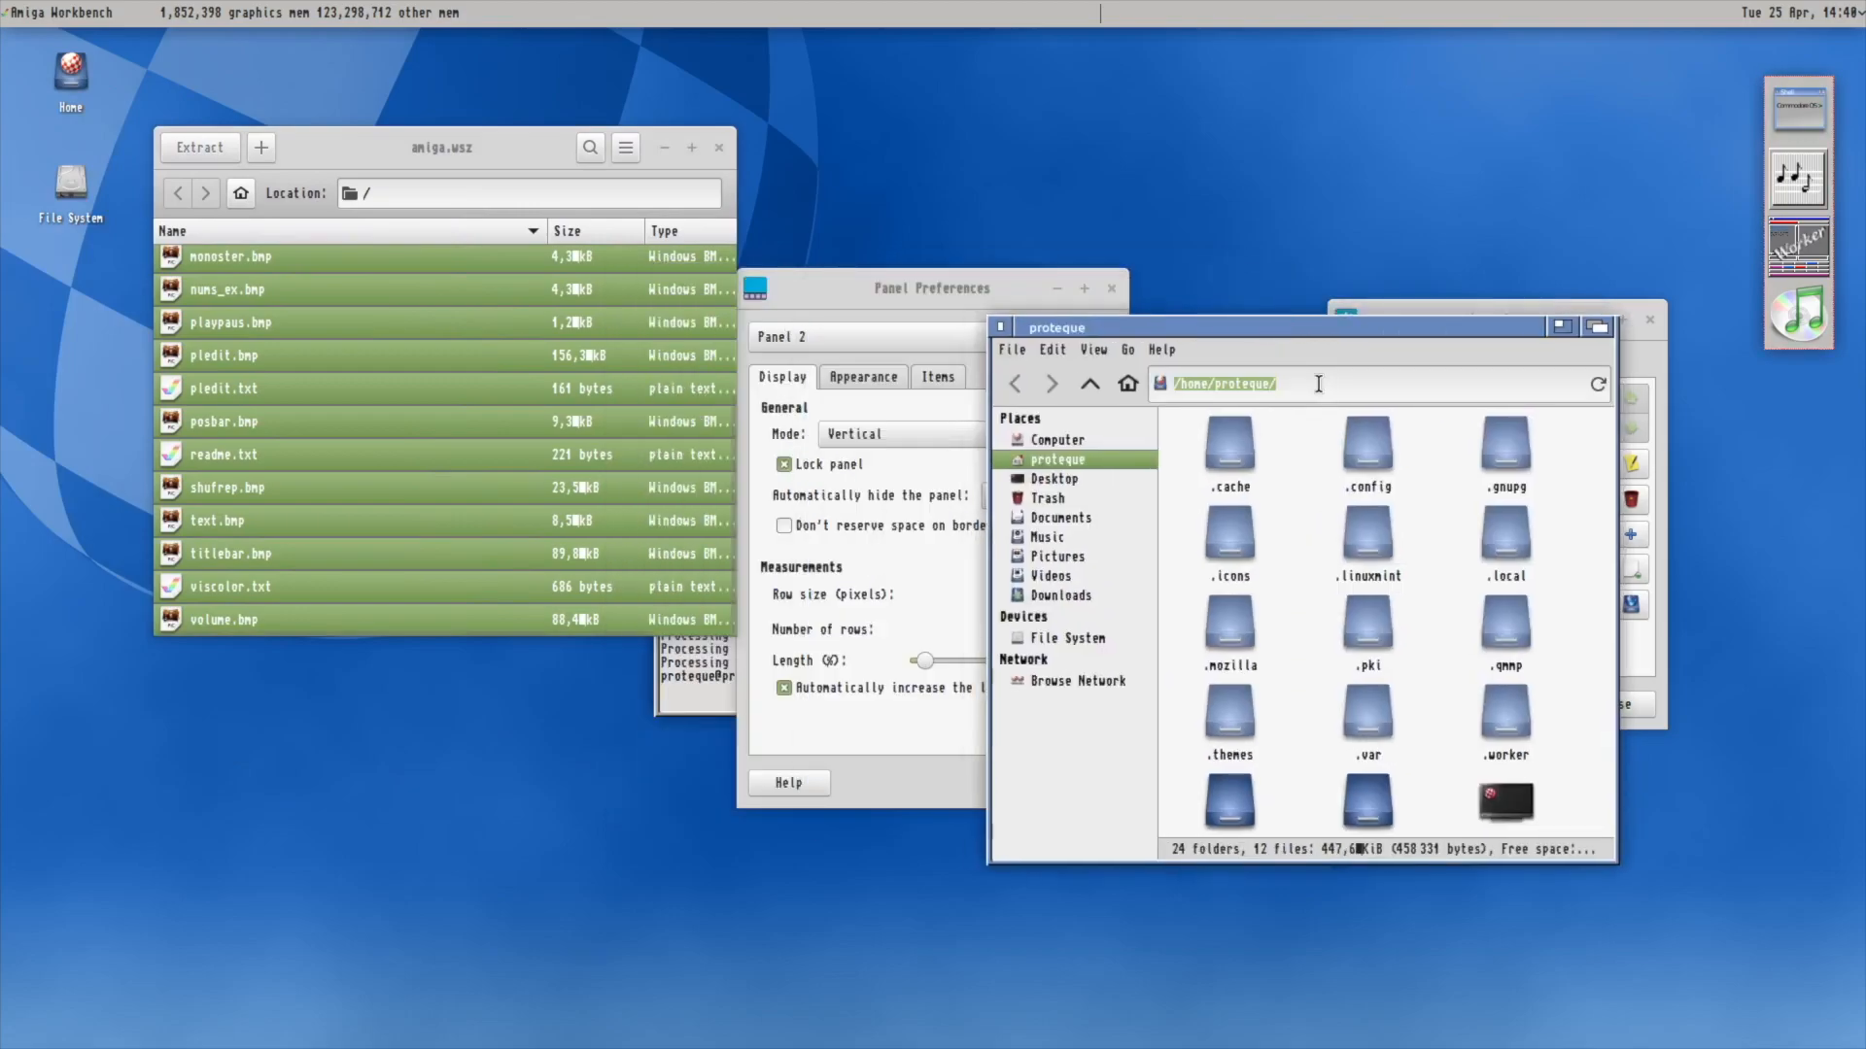
left_click(1370, 382)
type(".qmmp")
key("Return")
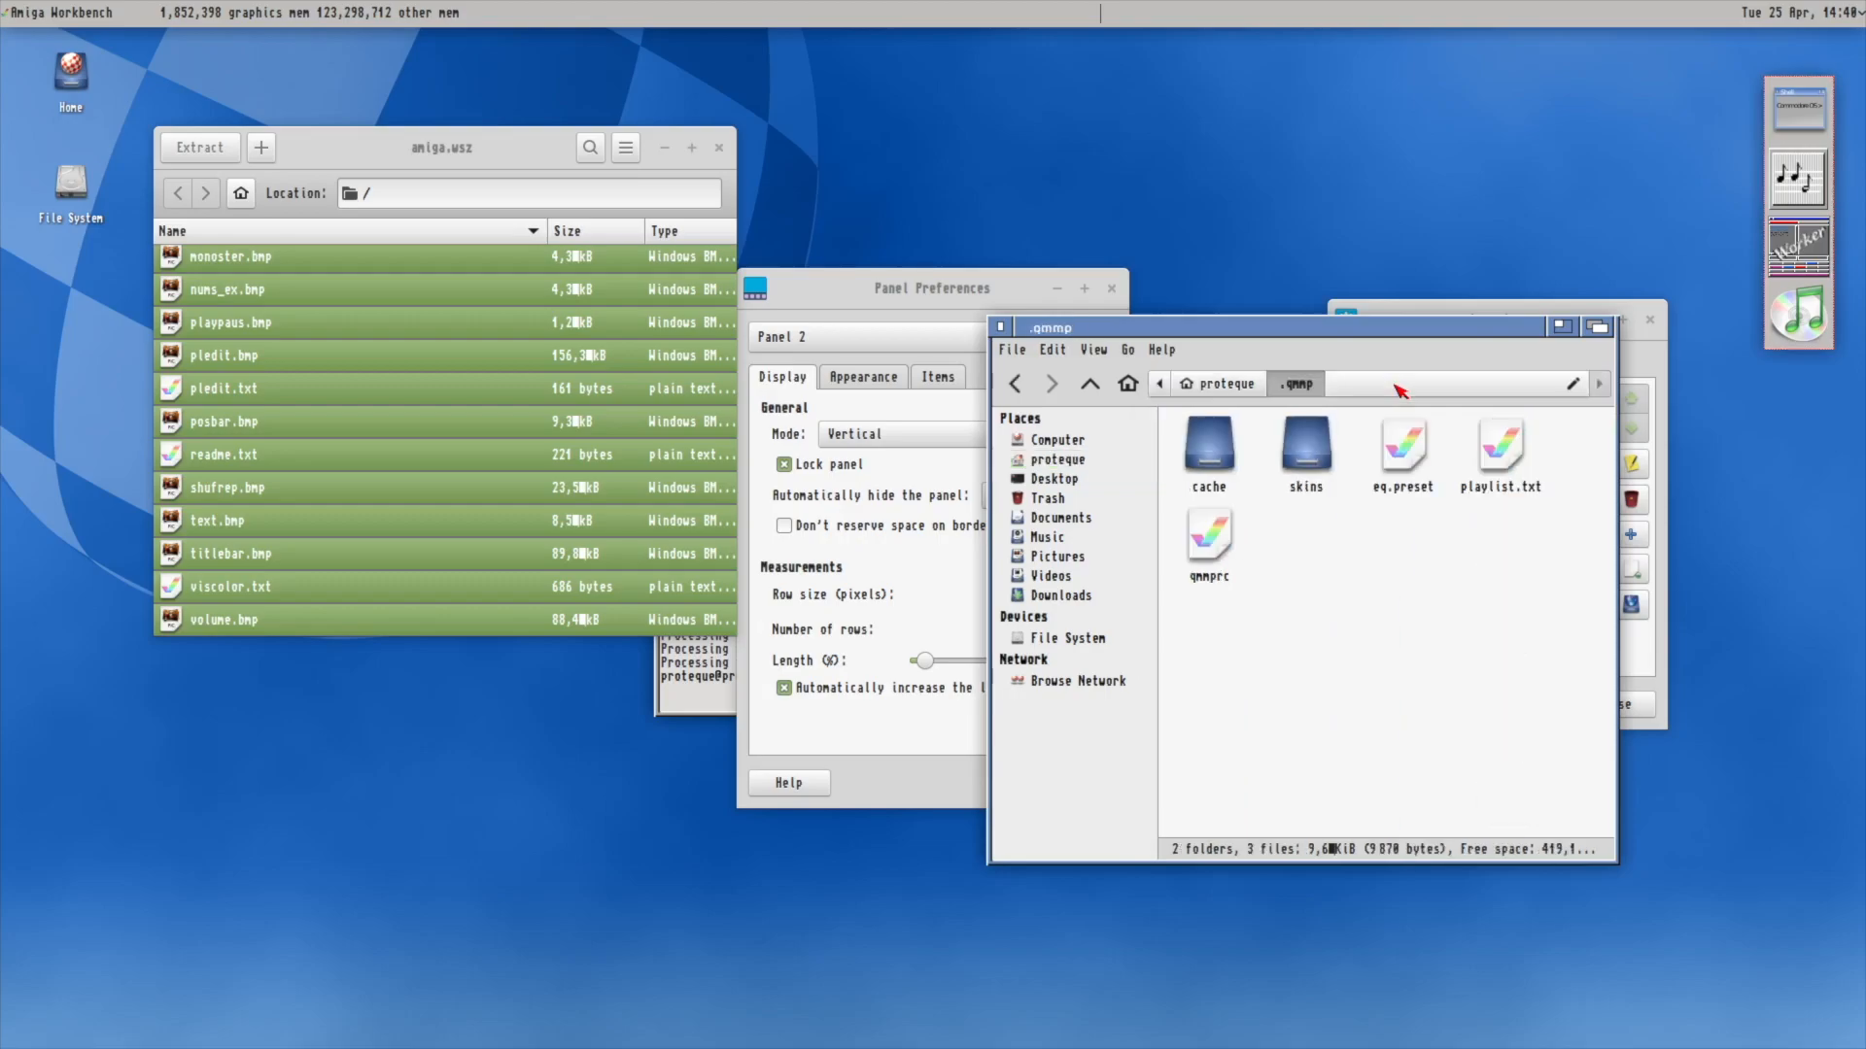
double_click(1307, 455)
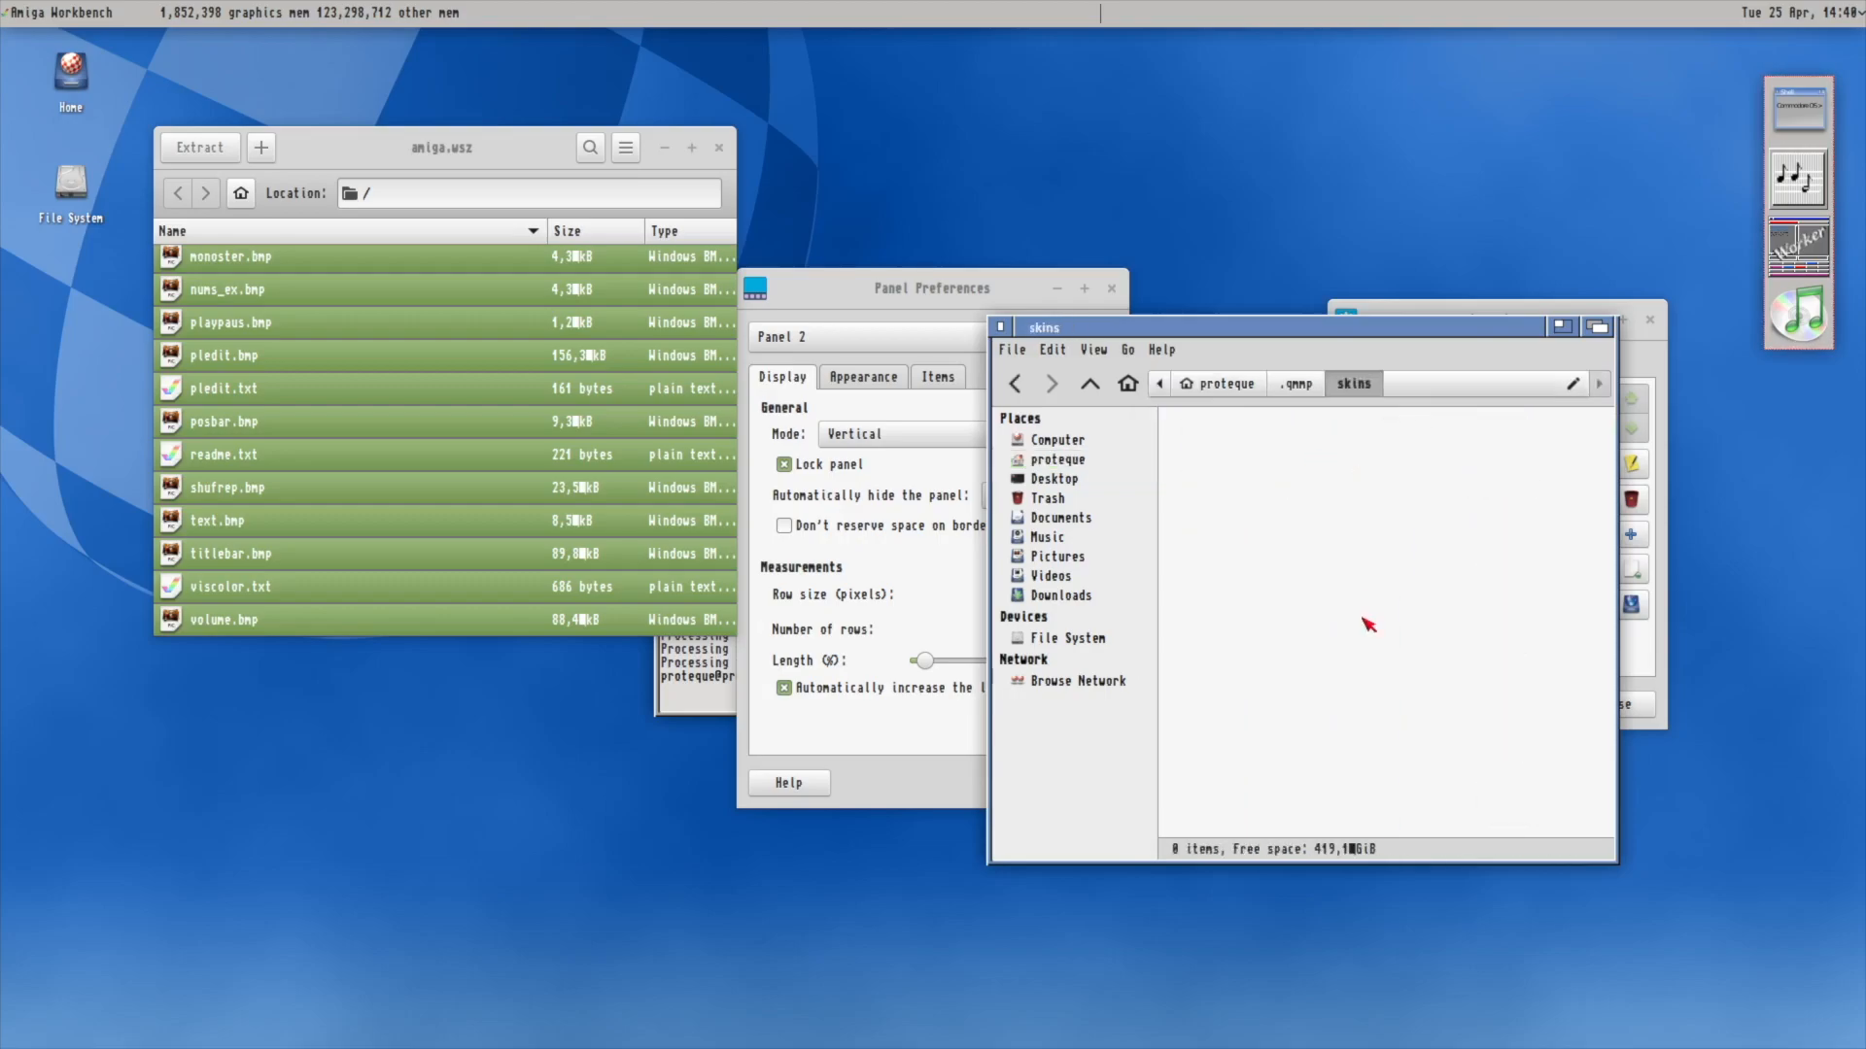
left_click_drag(1108, 327, 855, 221)
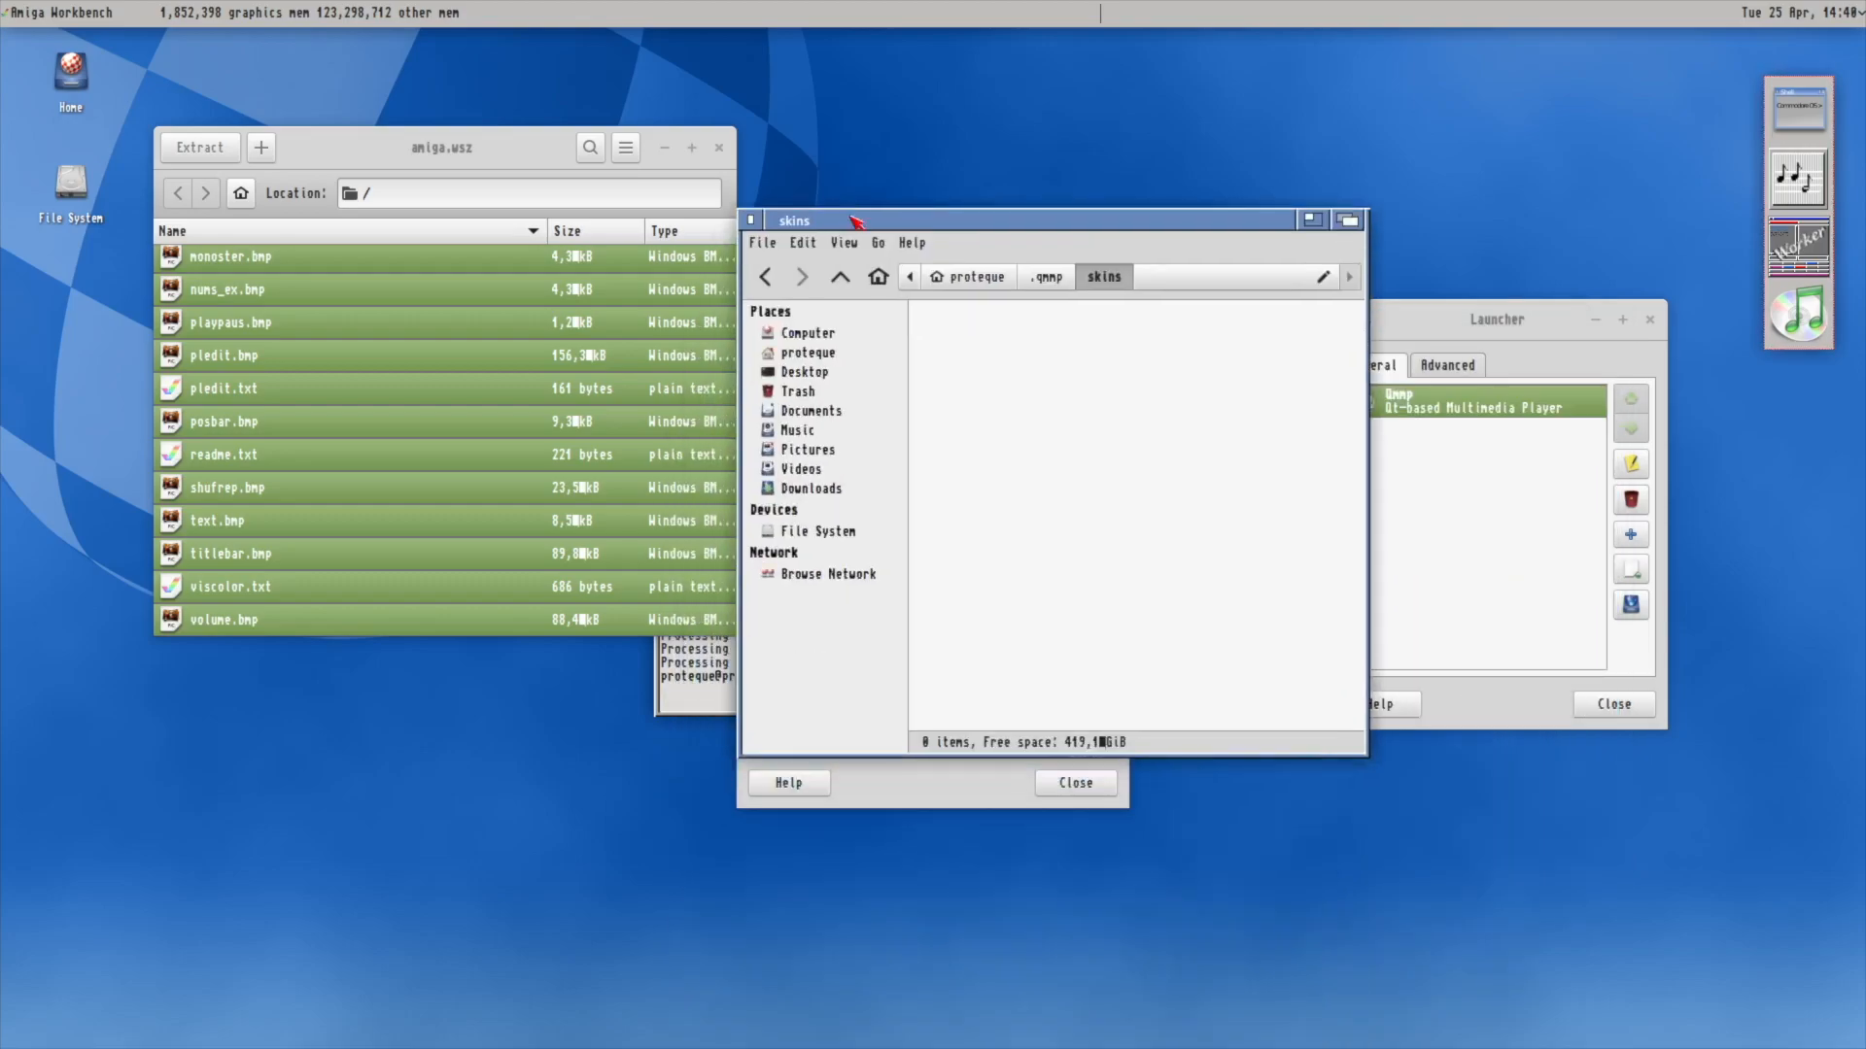
Create a new folder named amiga inside the skins folder.
right_click(1062, 395)
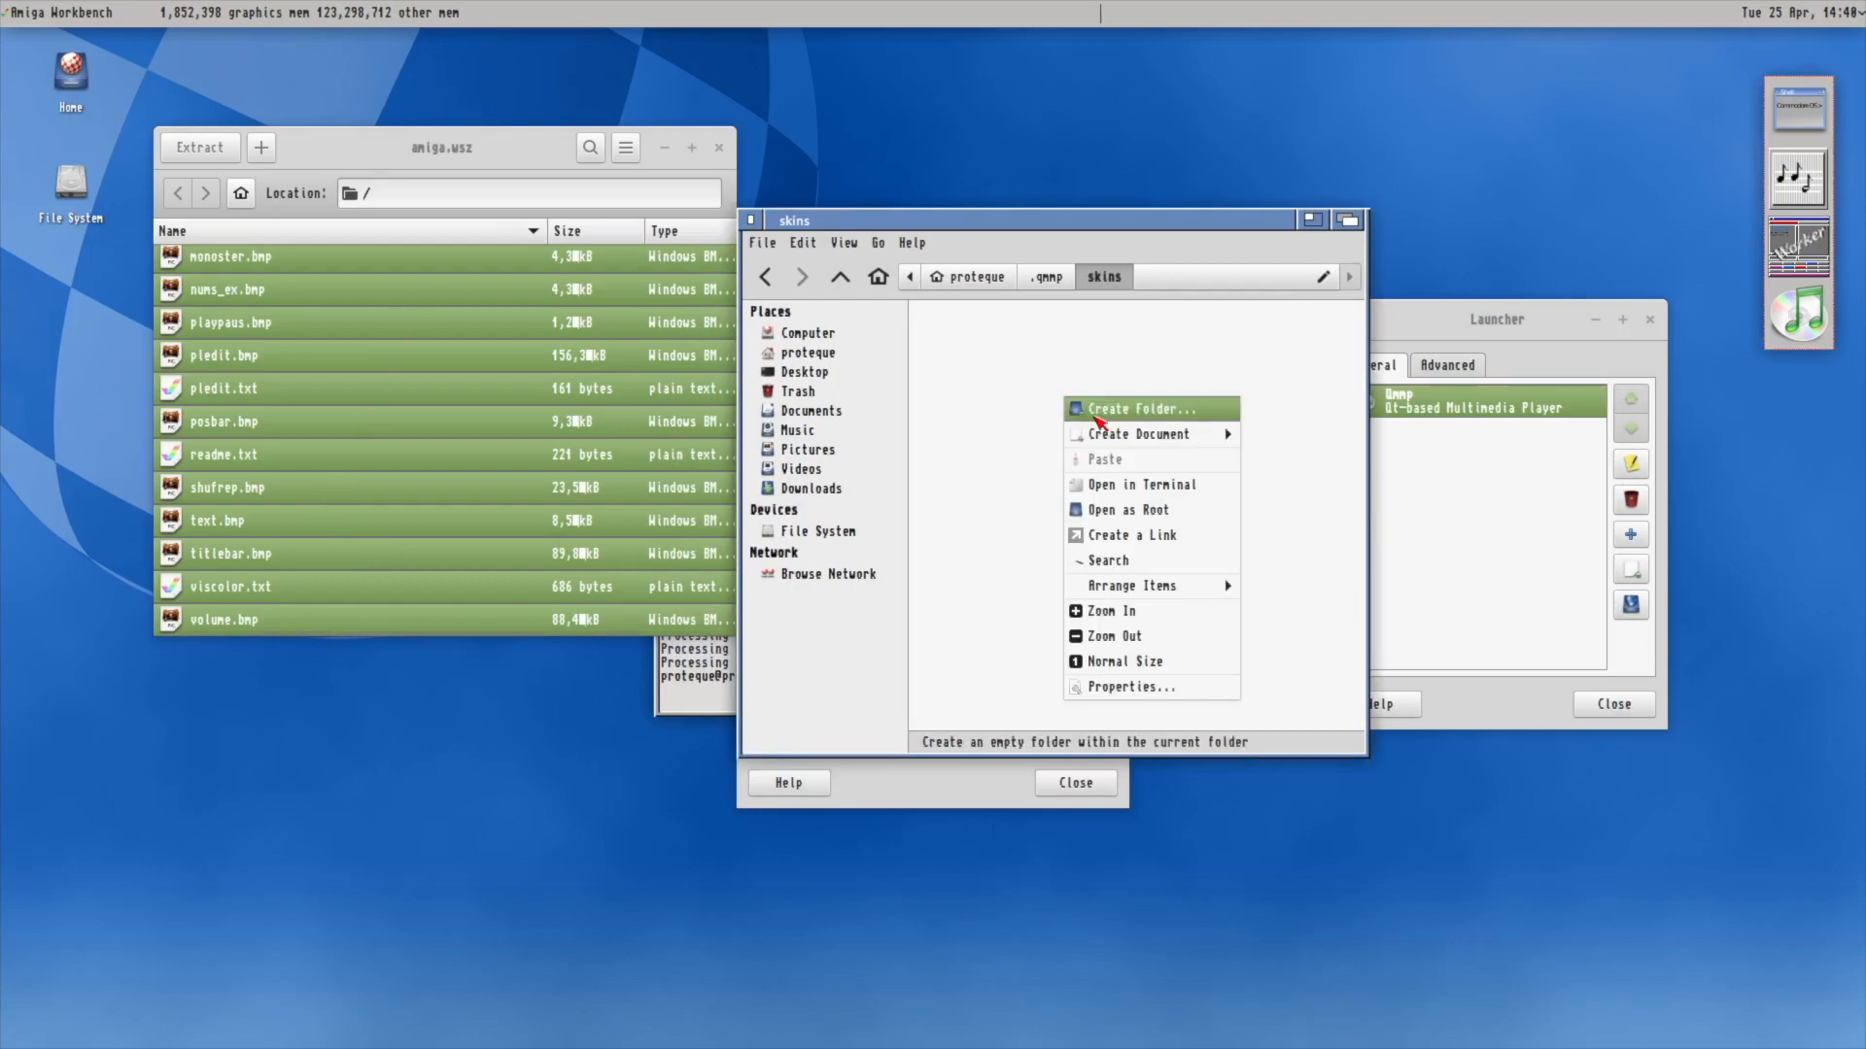
left_click(1117, 413)
type("amiga")
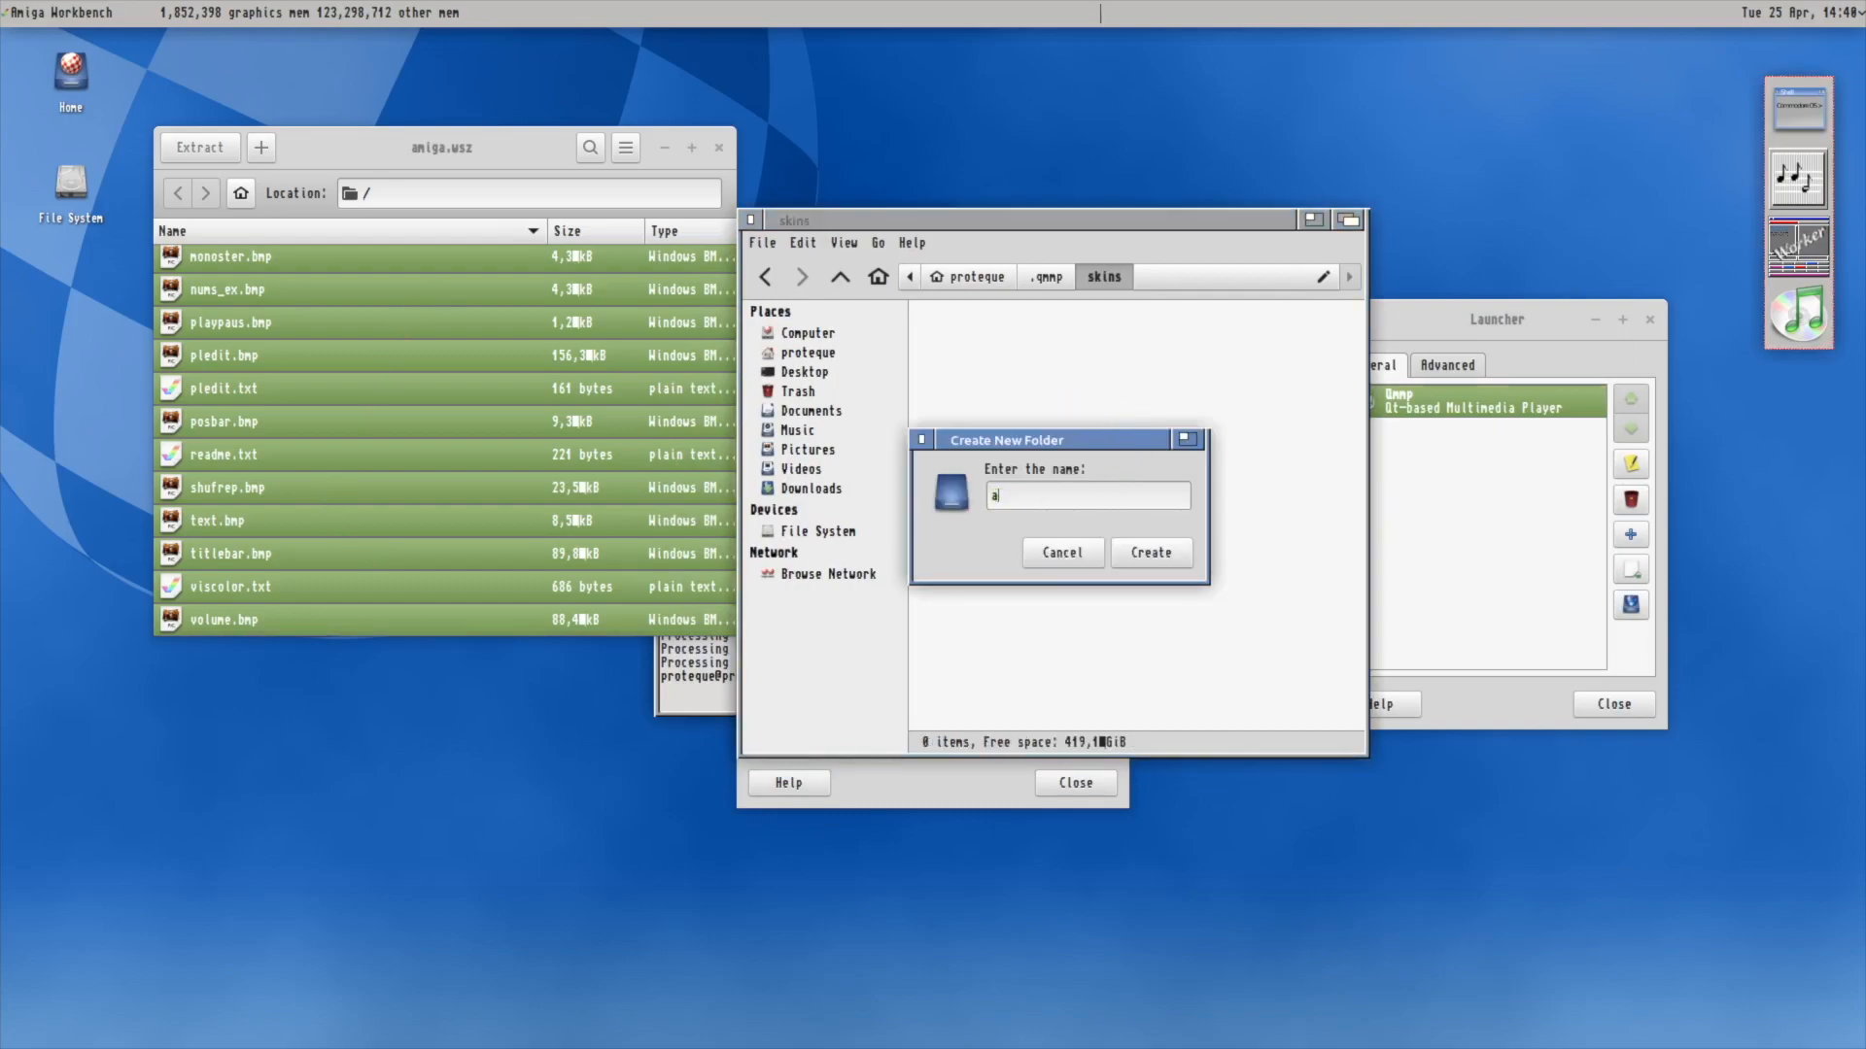
key("Return")
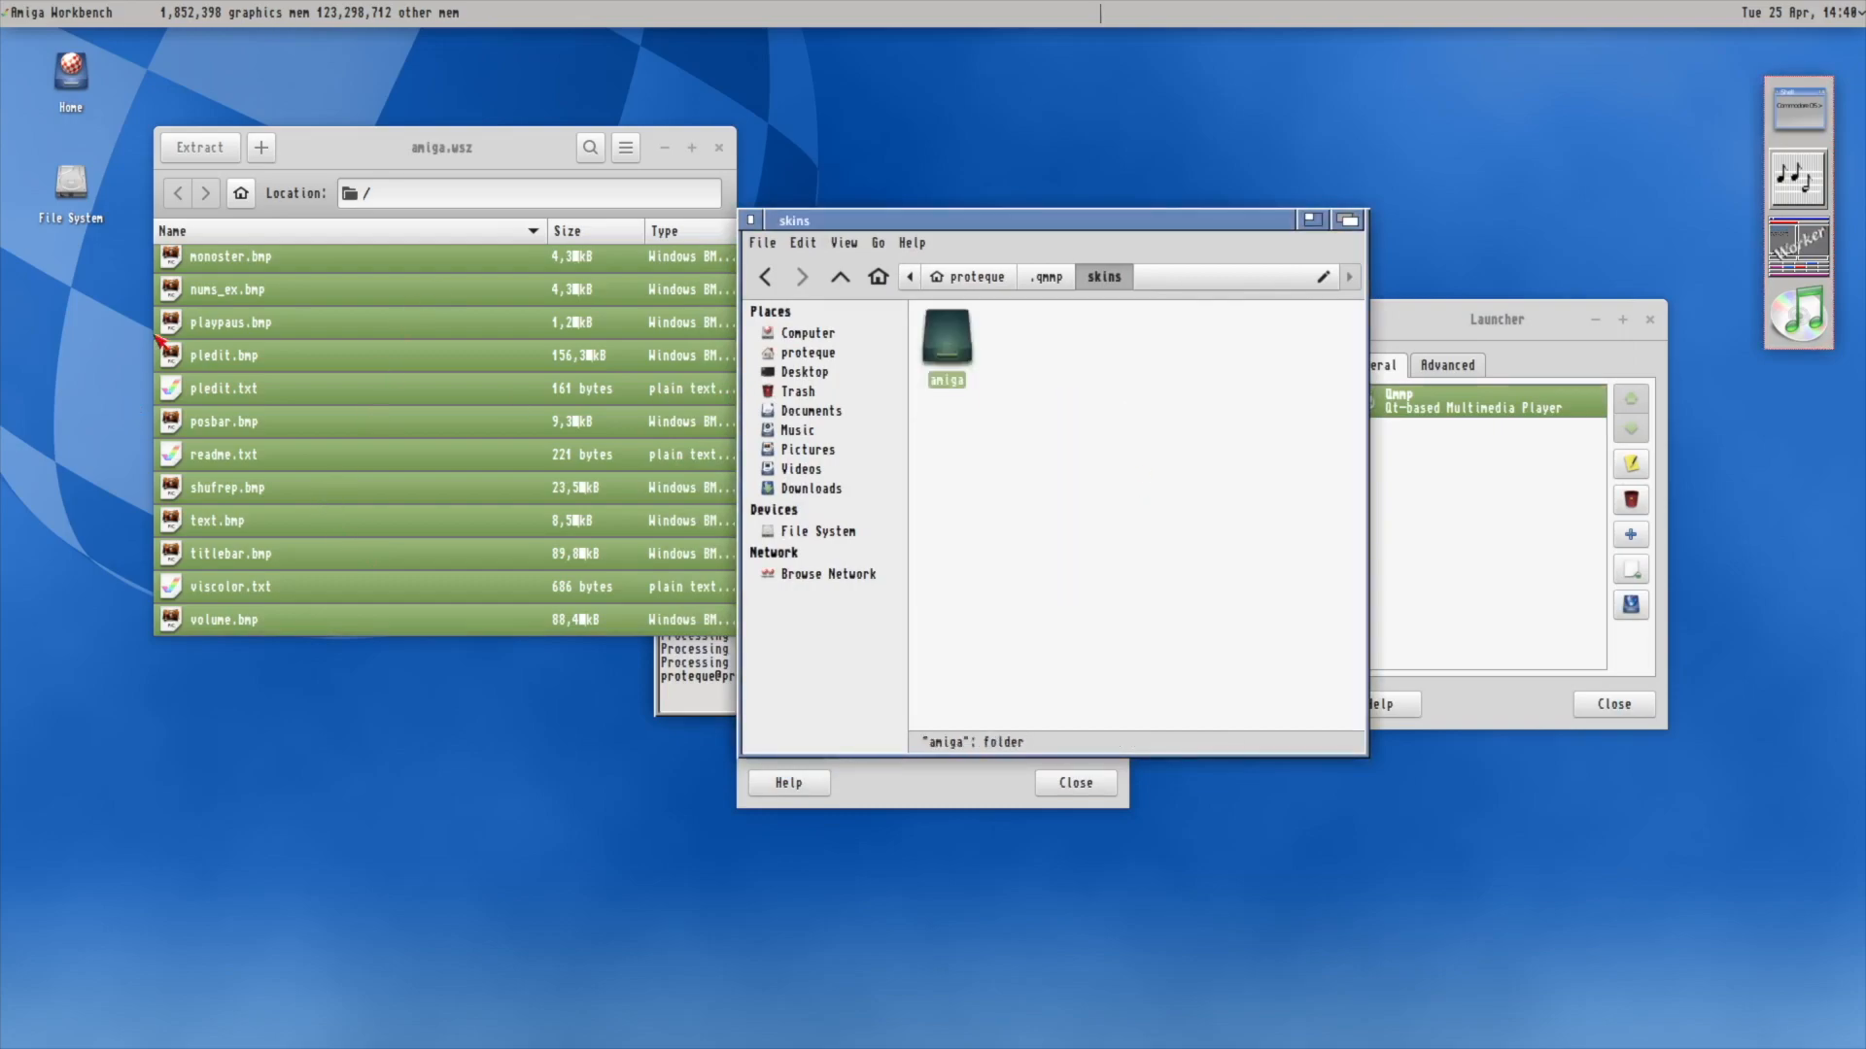
Copy the selected amiga.wsz files into the new amiga folder and return to the skins folder.
double_click(946, 340)
left_click_drag(255, 264, 1069, 381)
left_click(1105, 278)
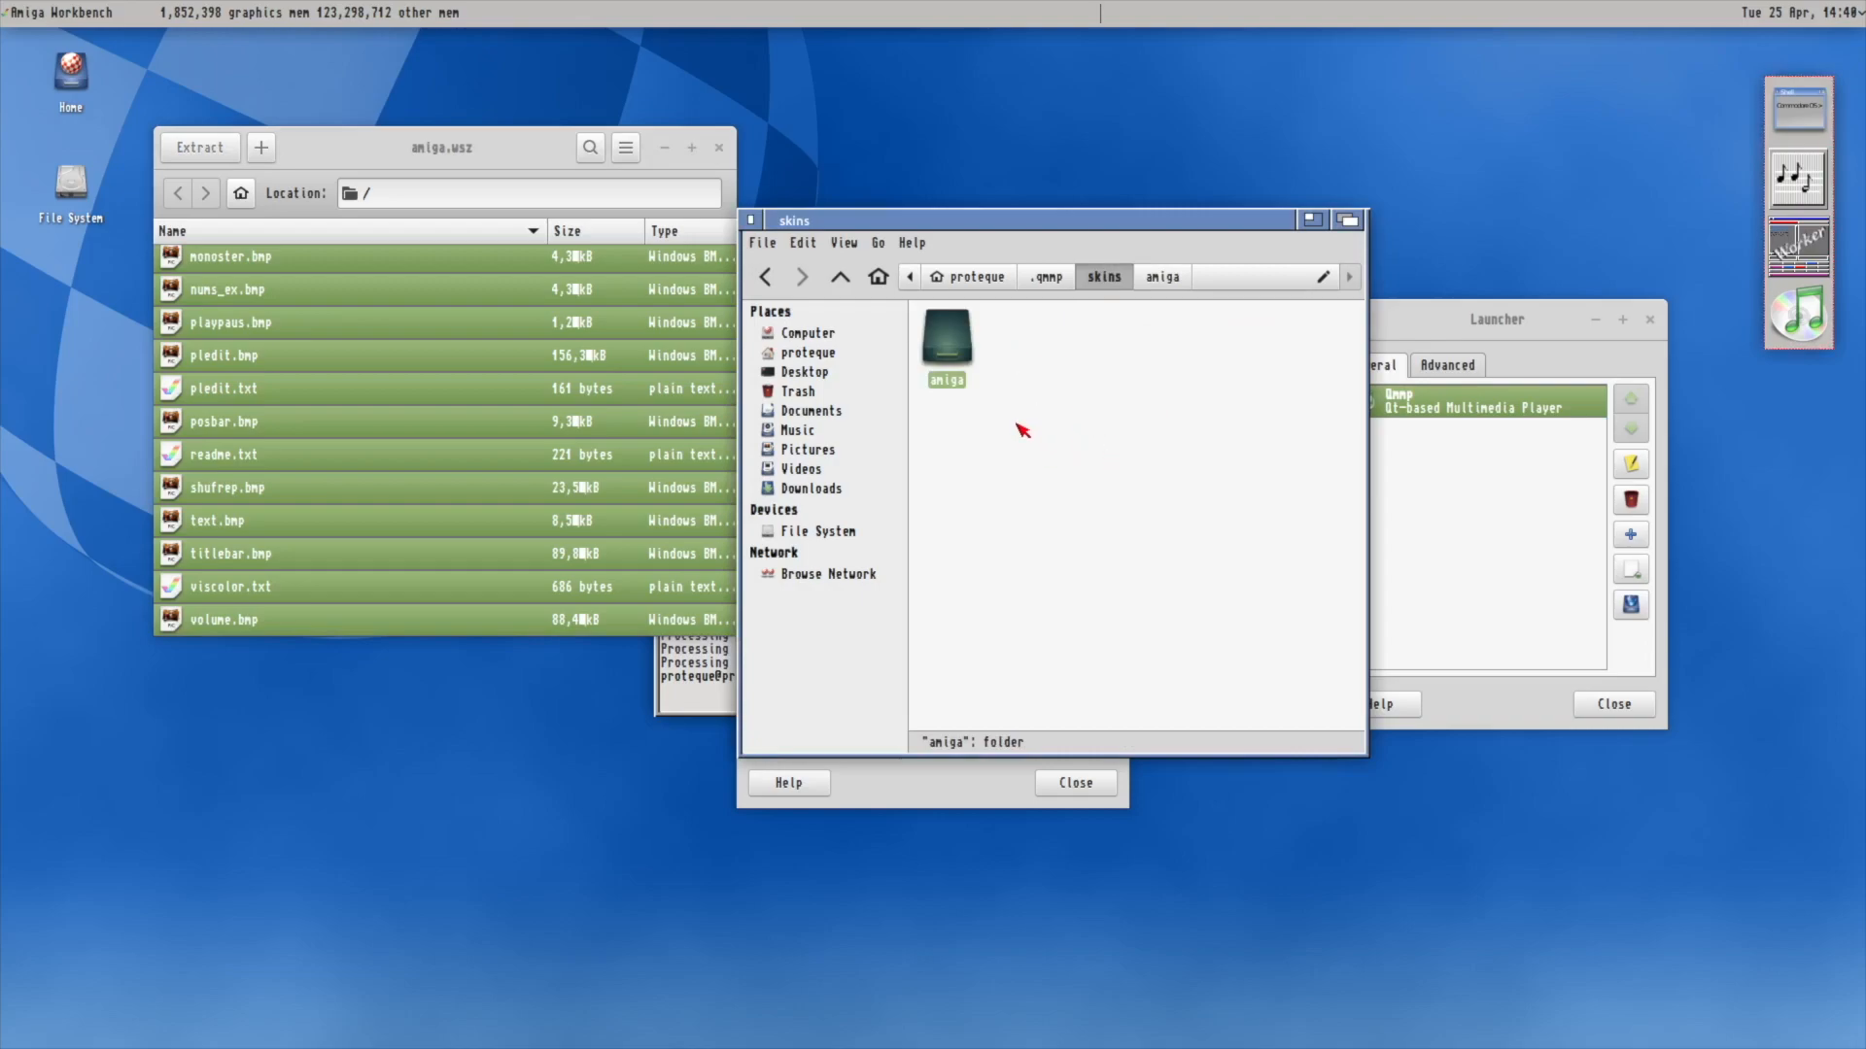
Move the archive window clear of Qmmp and apply the amiga skin in Qmmp's appearance settings.
left_click_drag(552, 143, 376, 583)
left_click(270, 193)
right_click(272, 195)
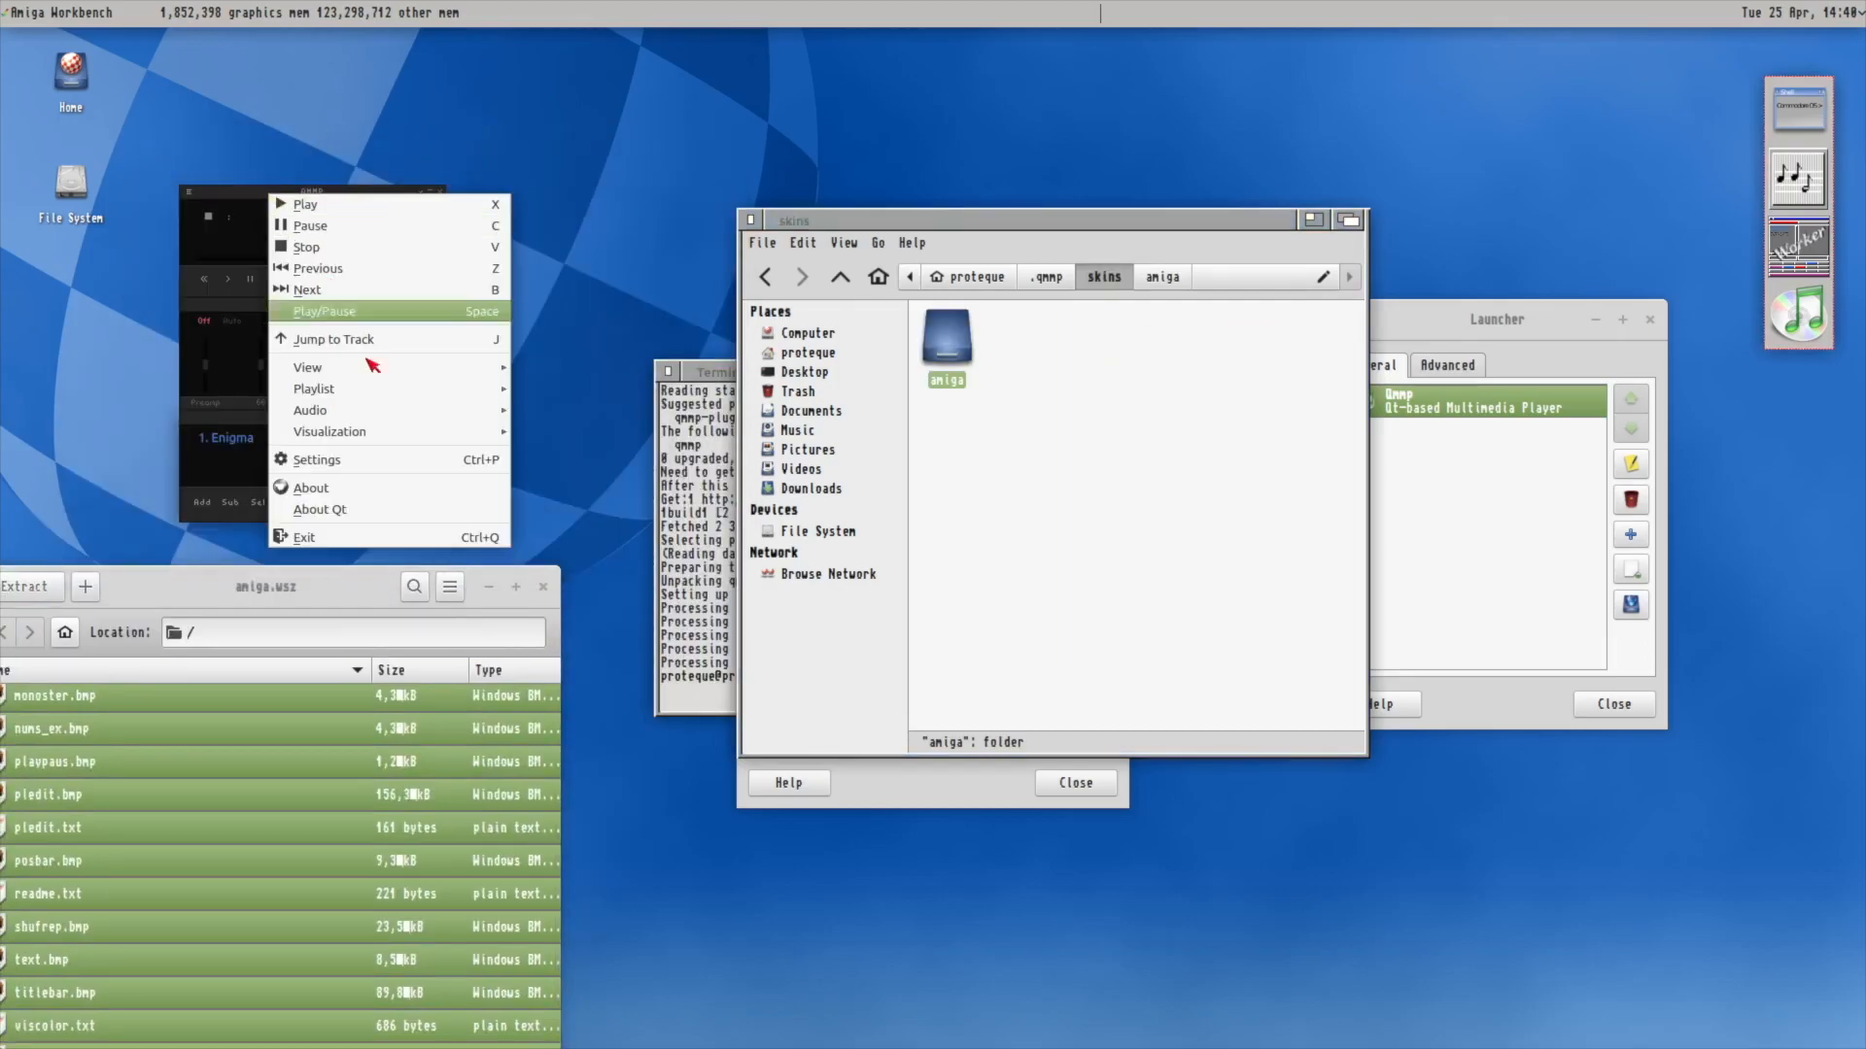
left_click(401, 467)
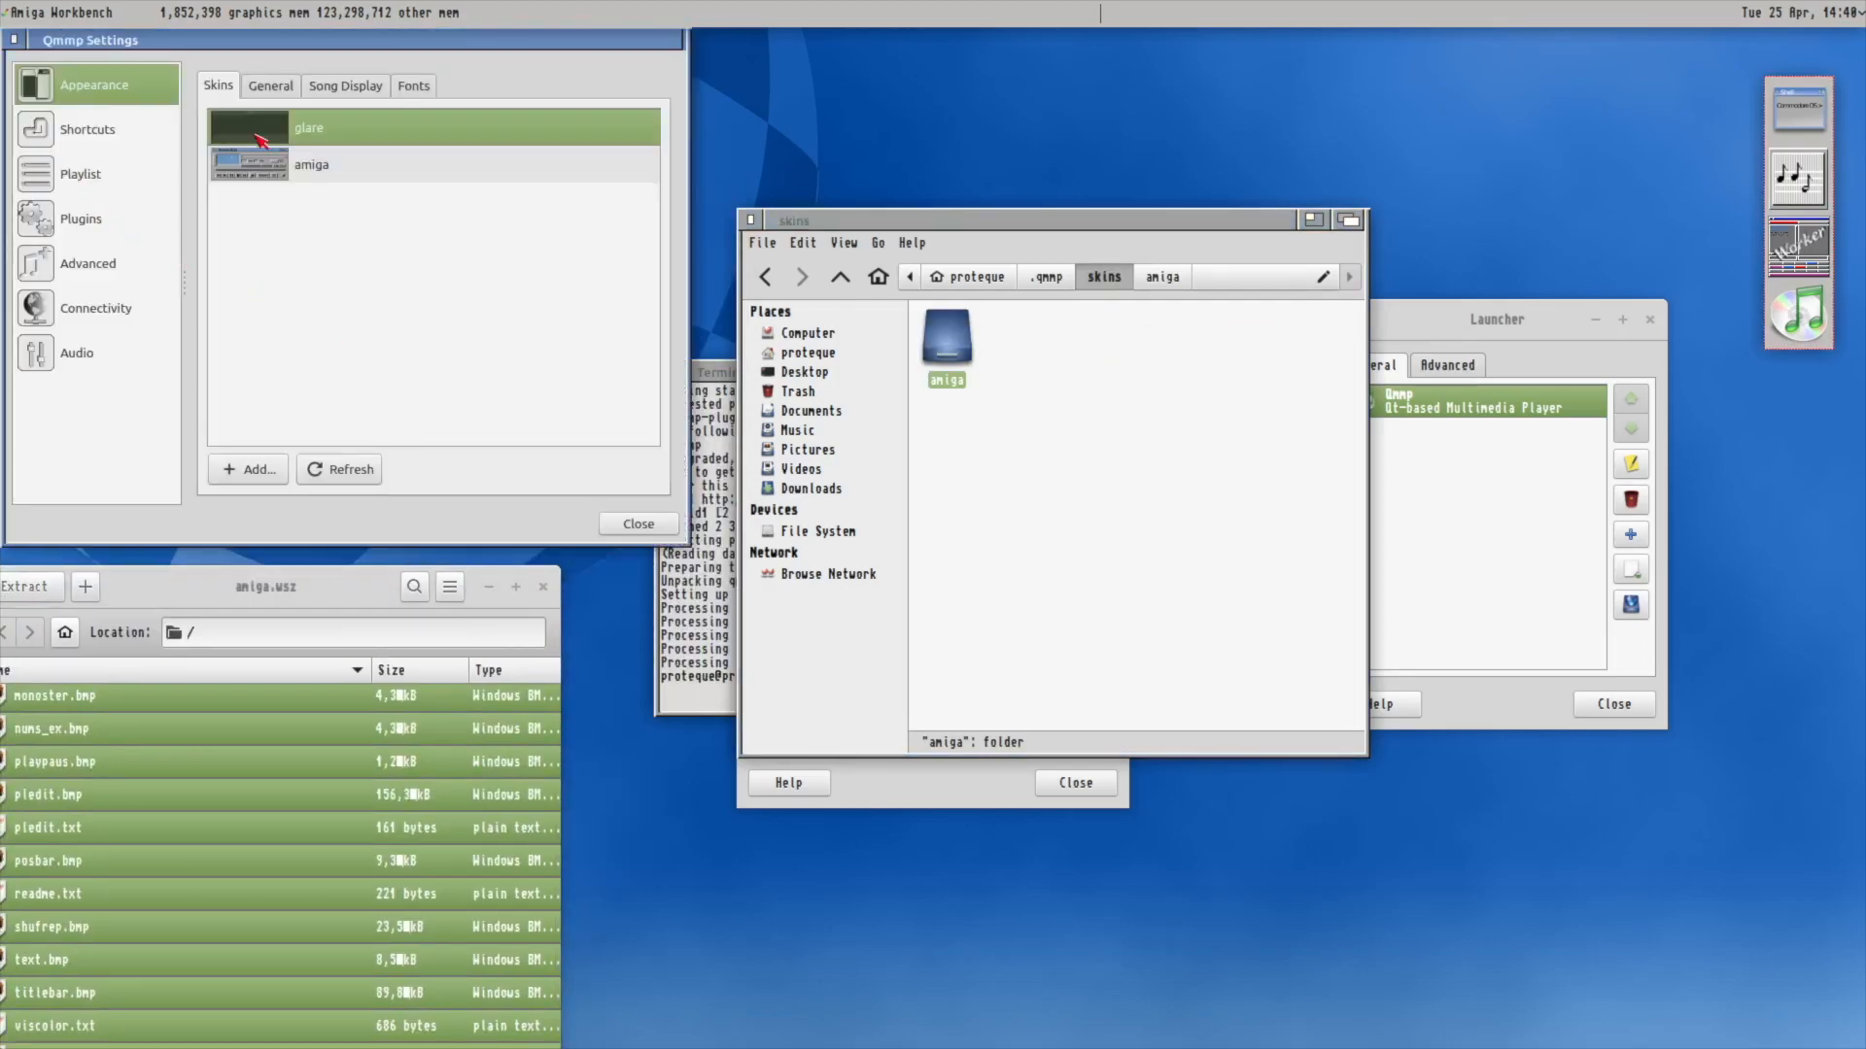
left_click(374, 169)
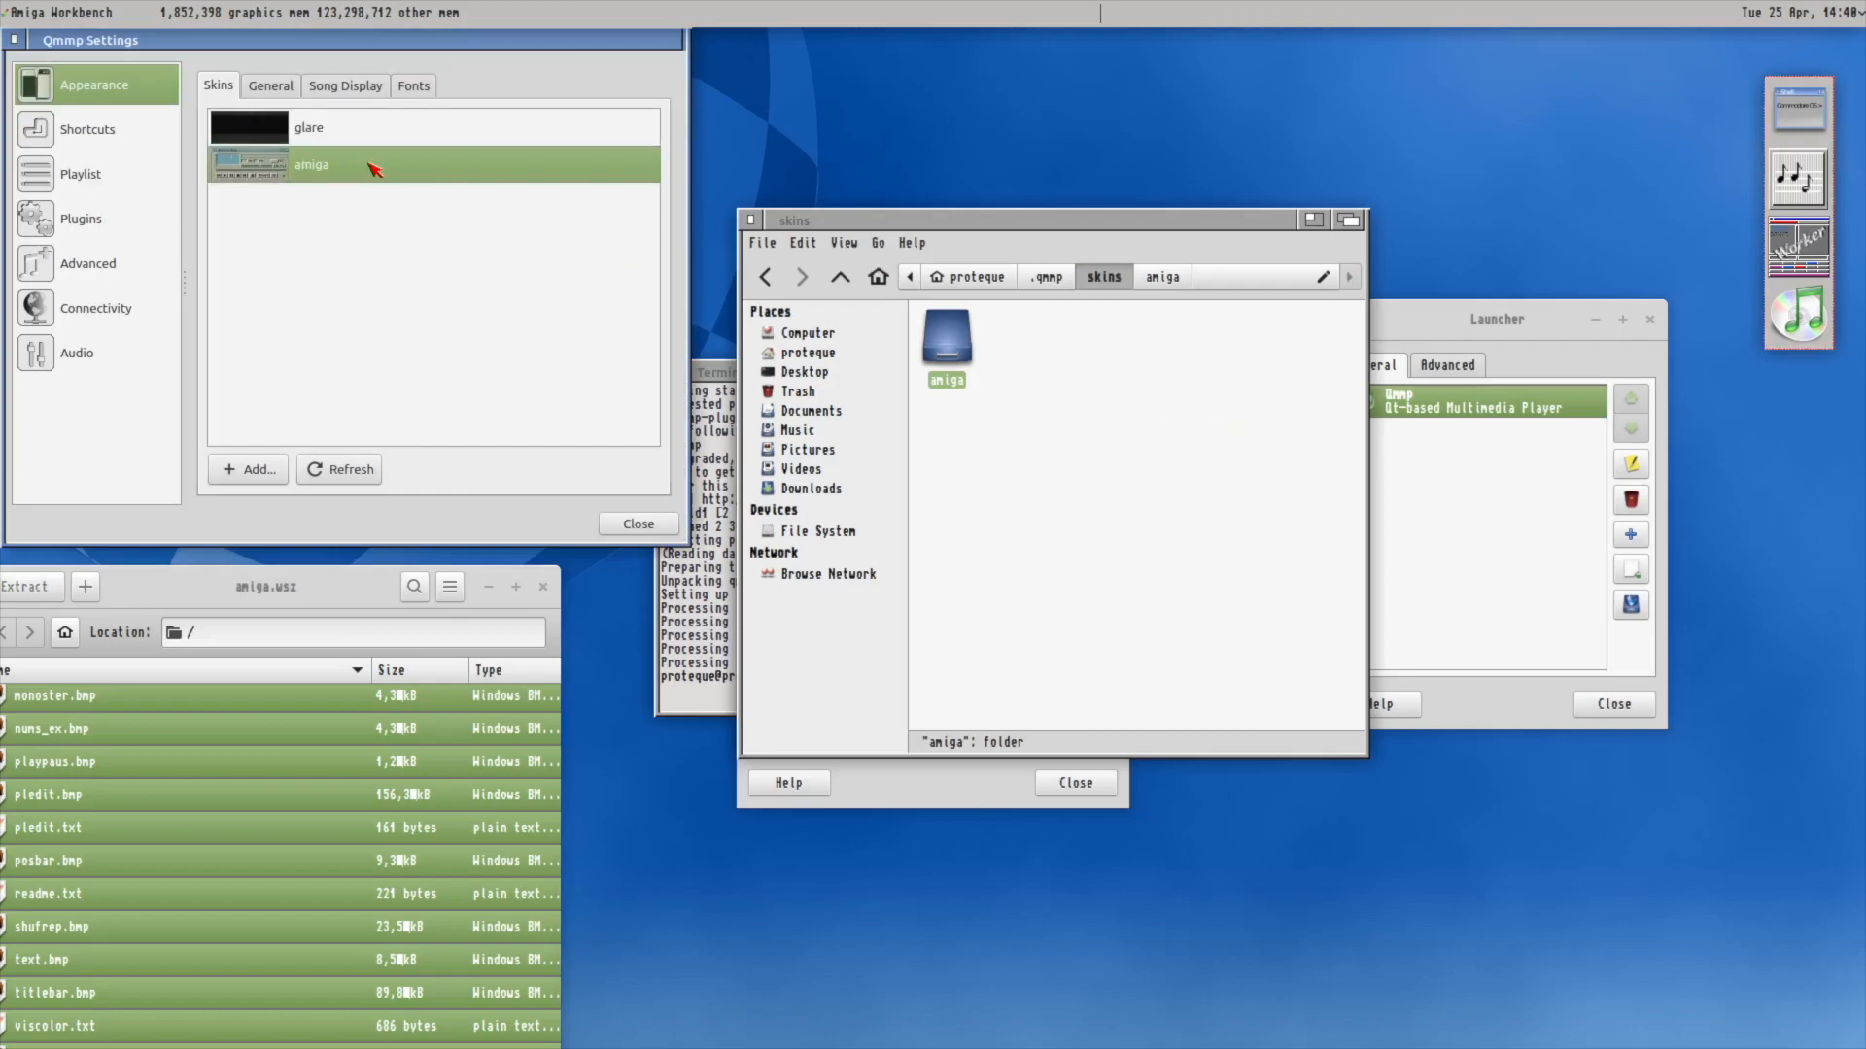
left_click(638, 524)
Reposition the Qmmp player, enlarge its playlist and add enigma.mod from Music/mods to it.
left_click_drag(229, 192, 256, 116)
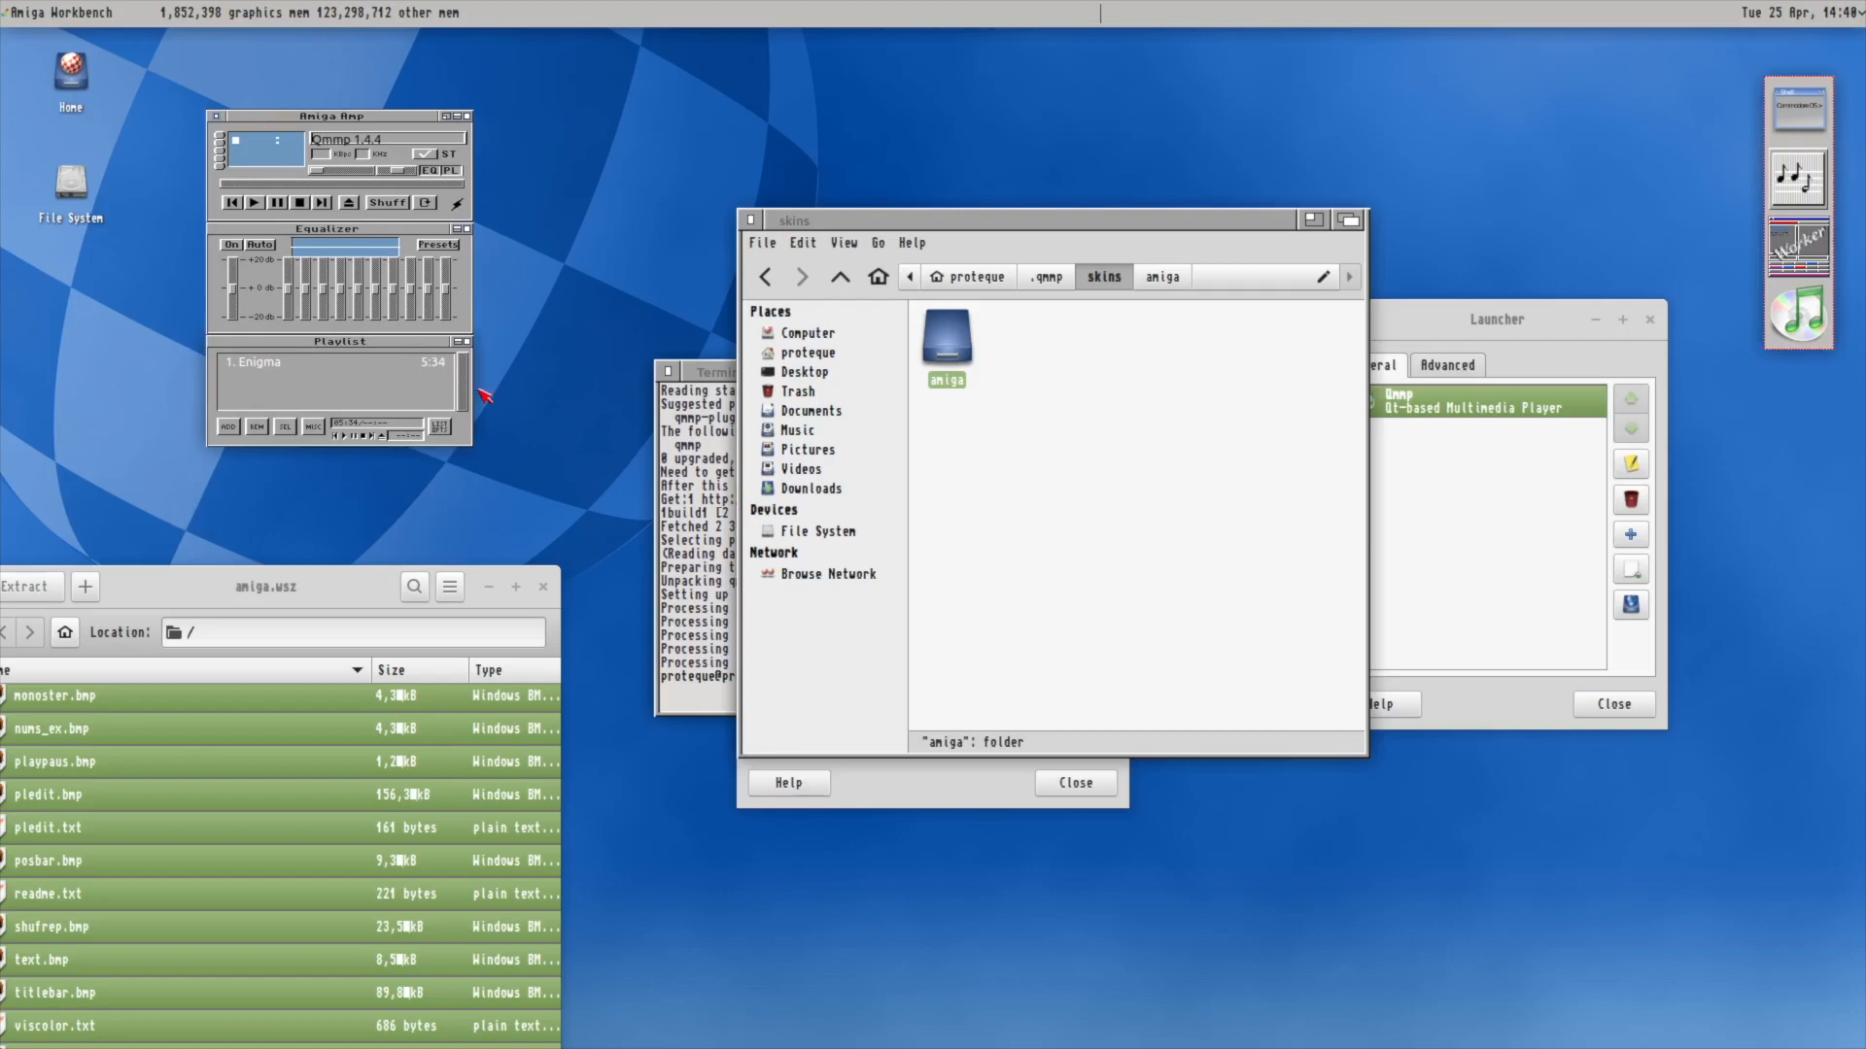
left_click_drag(447, 427, 512, 536)
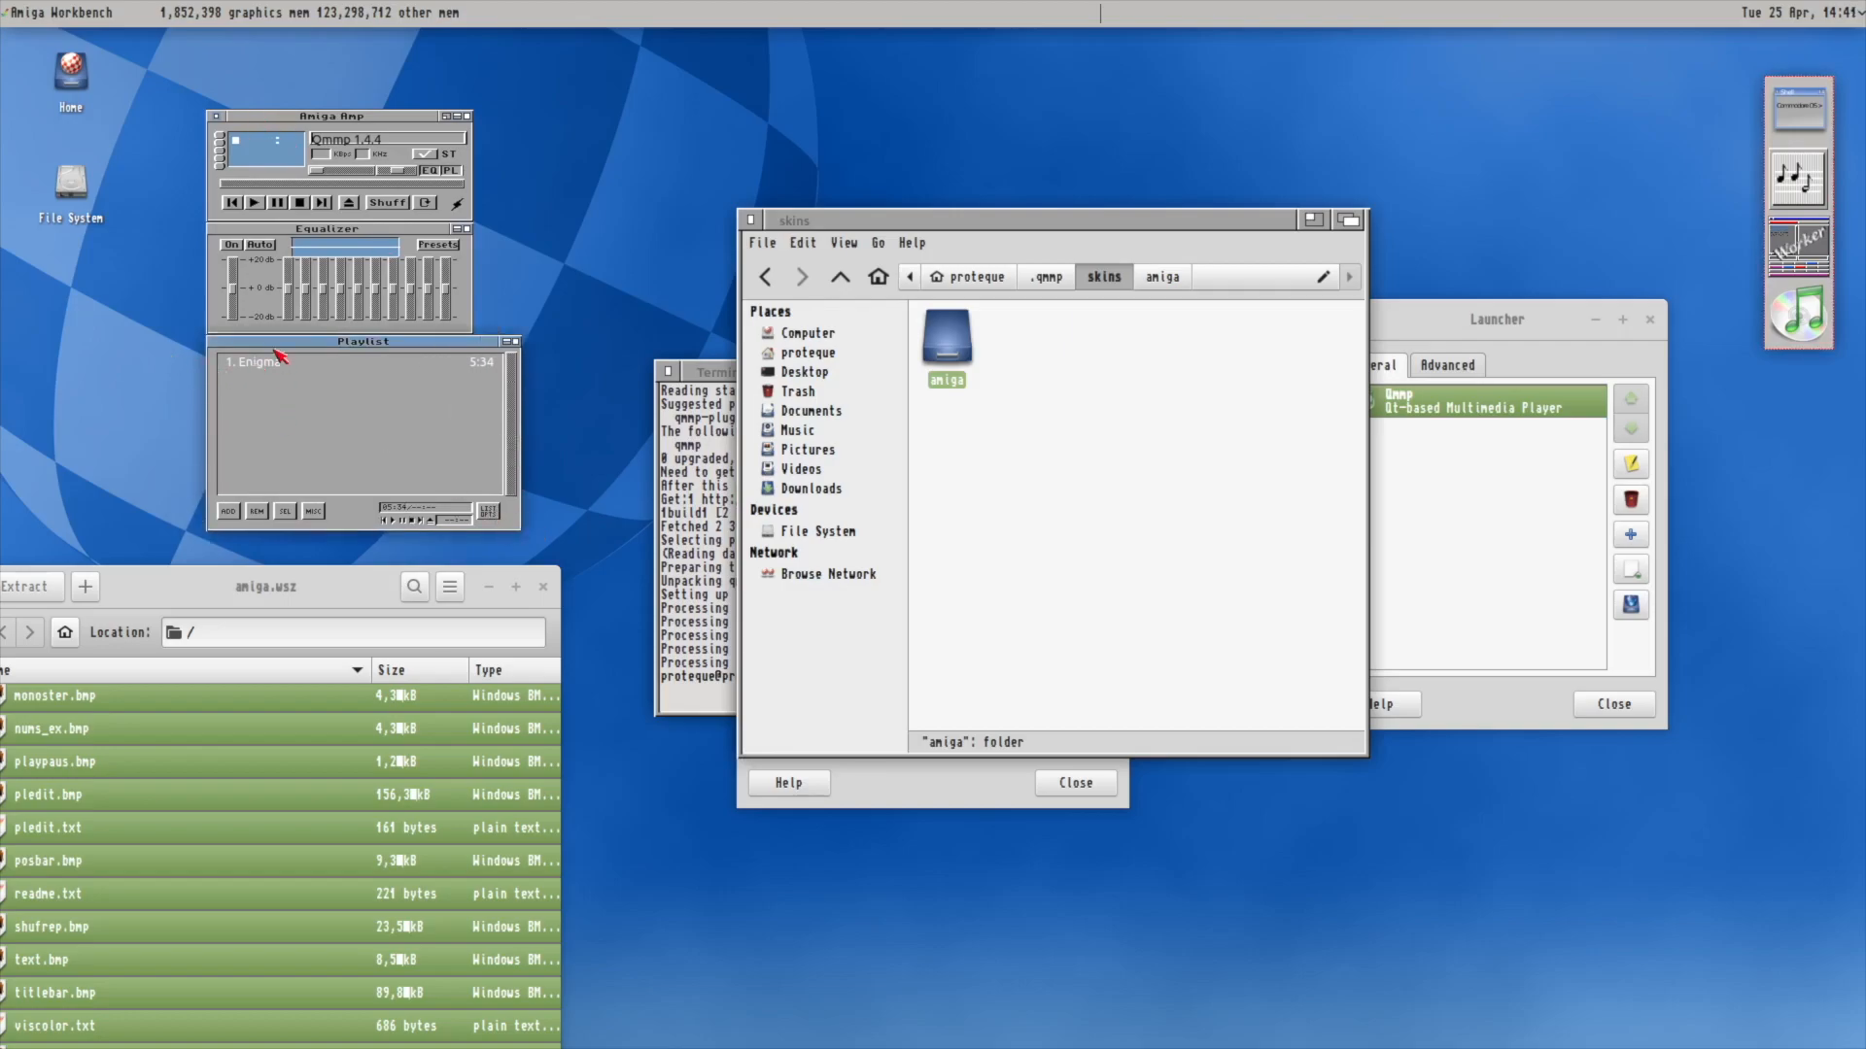
left_click(233, 512)
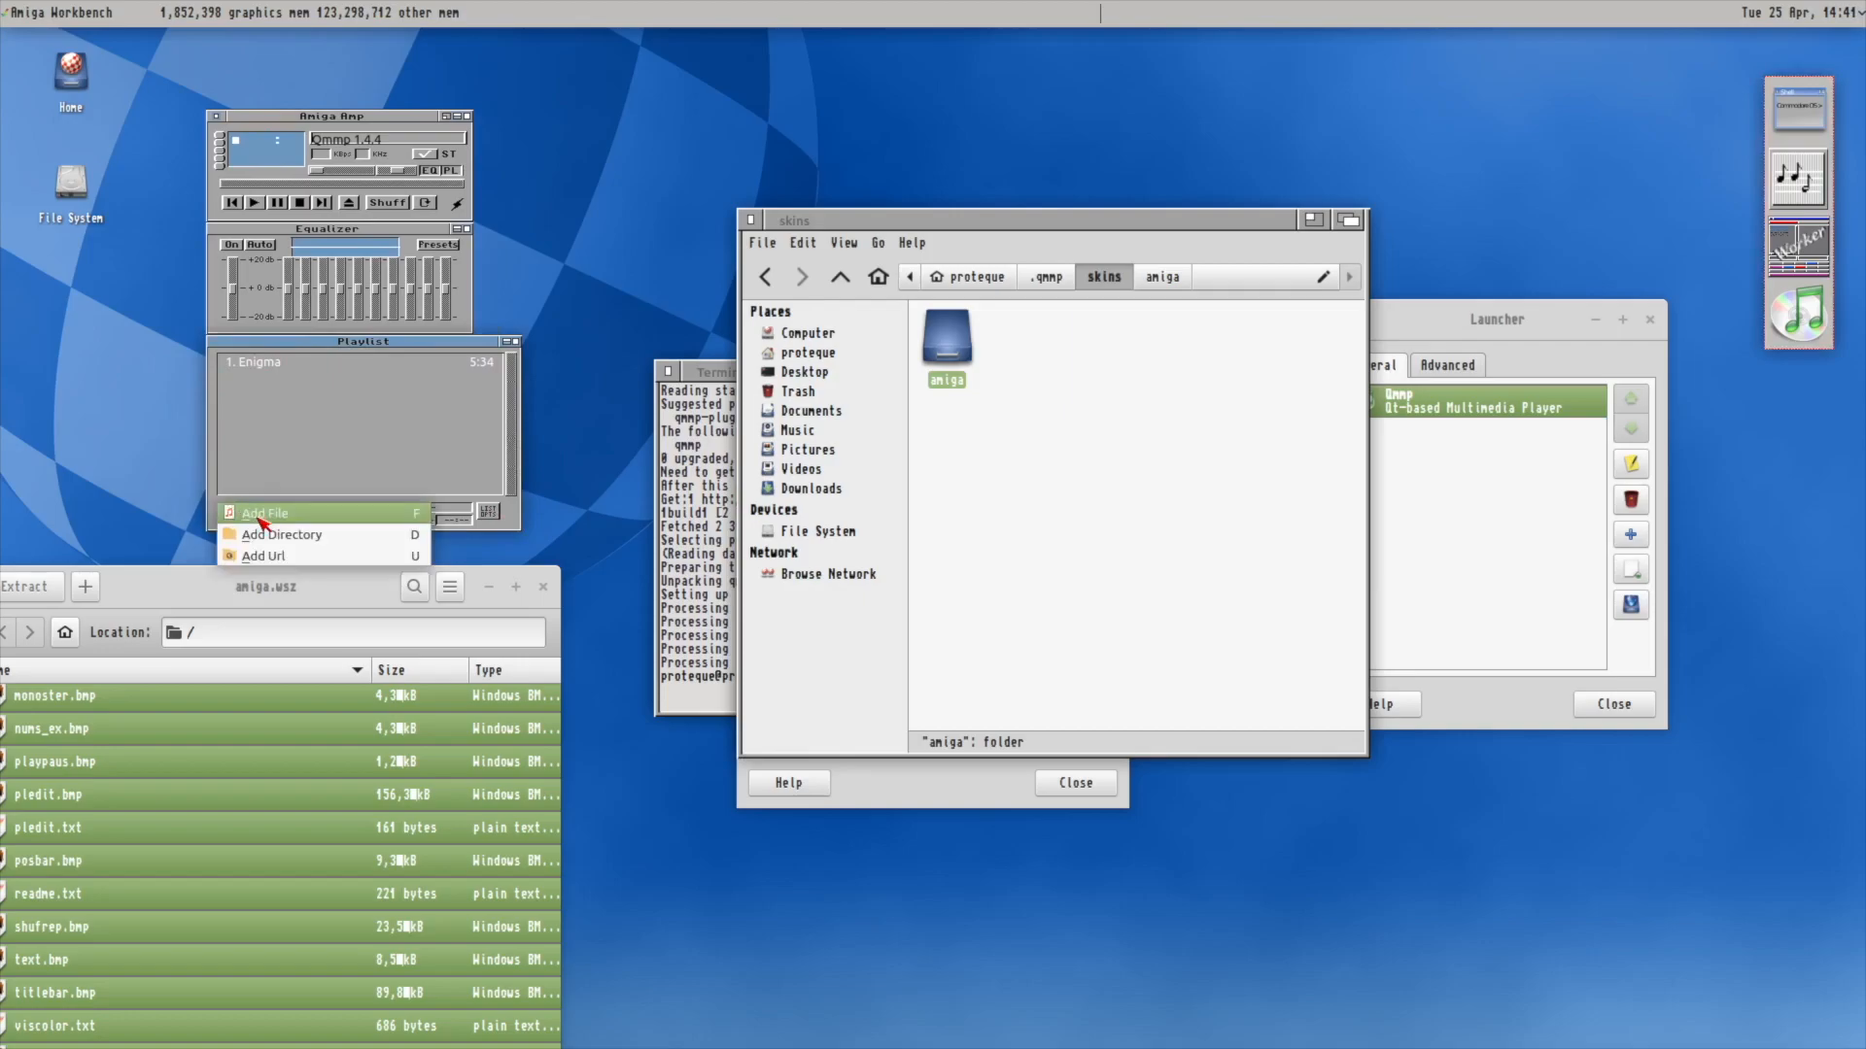
left_click(273, 512)
left_click(159, 135)
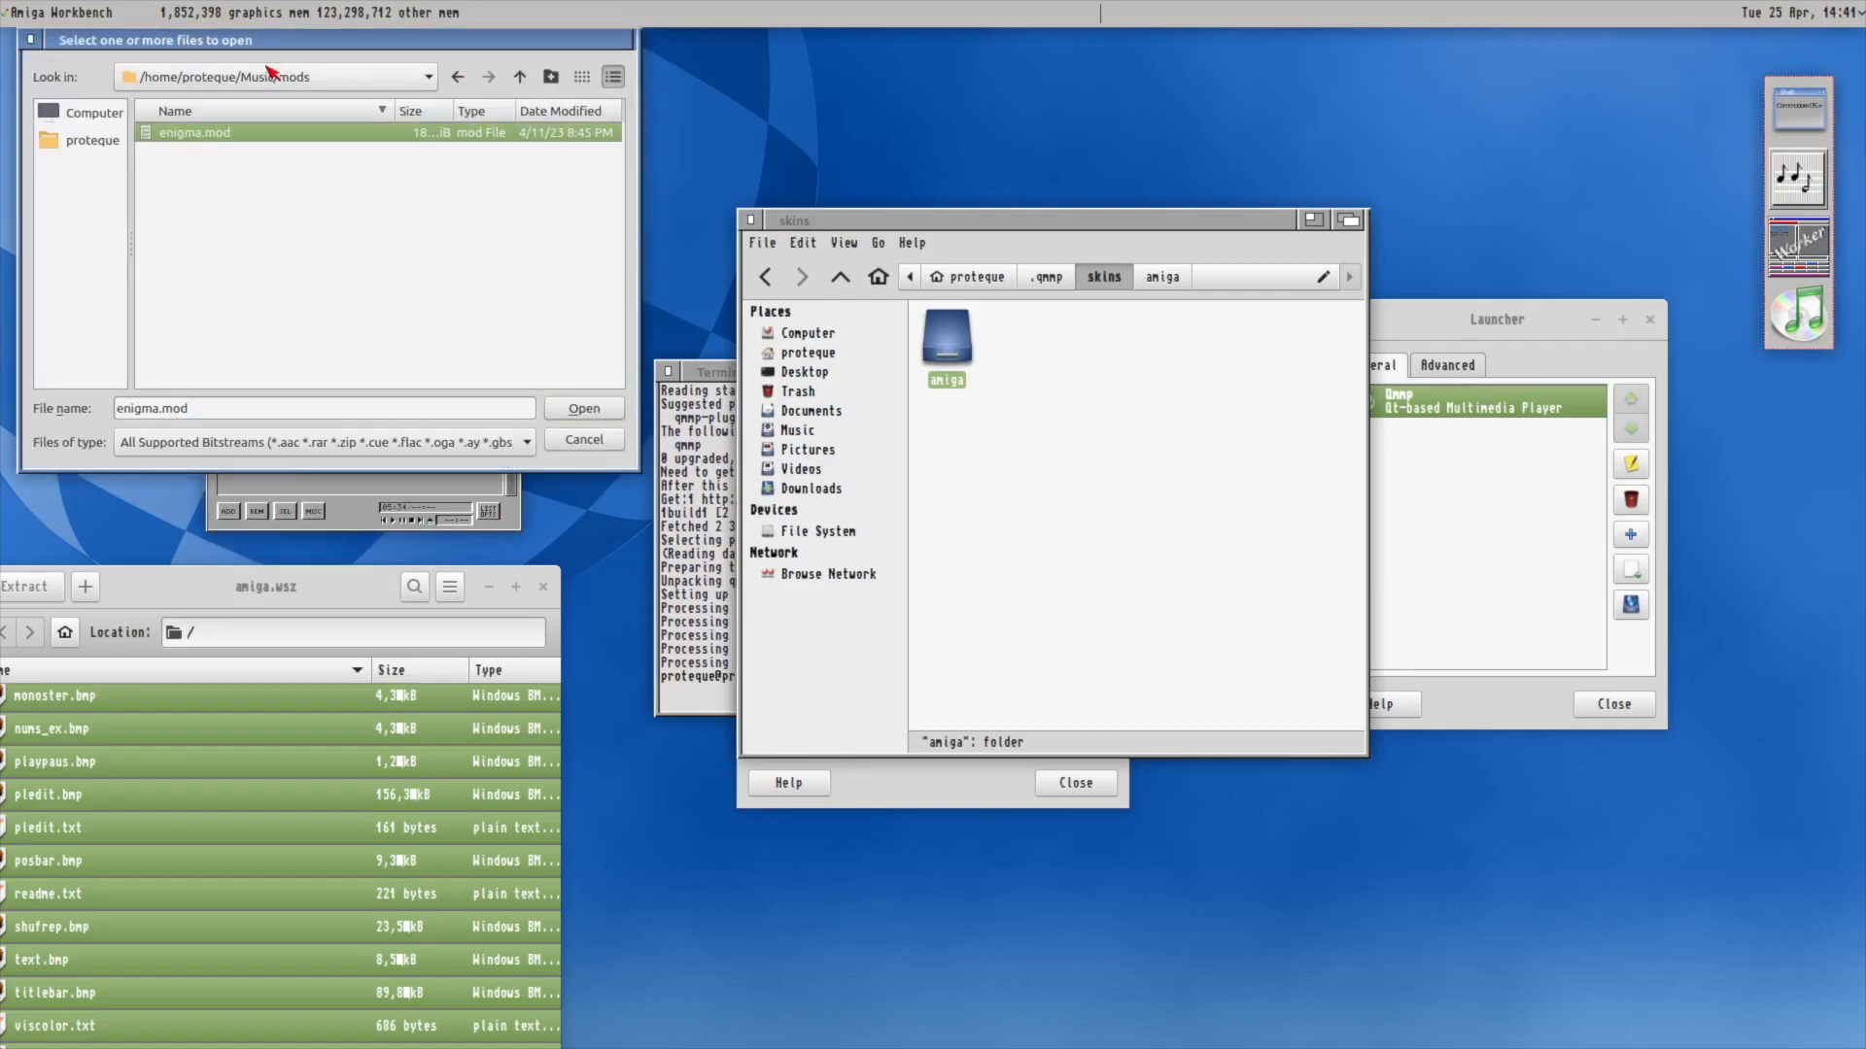
left_click(599, 414)
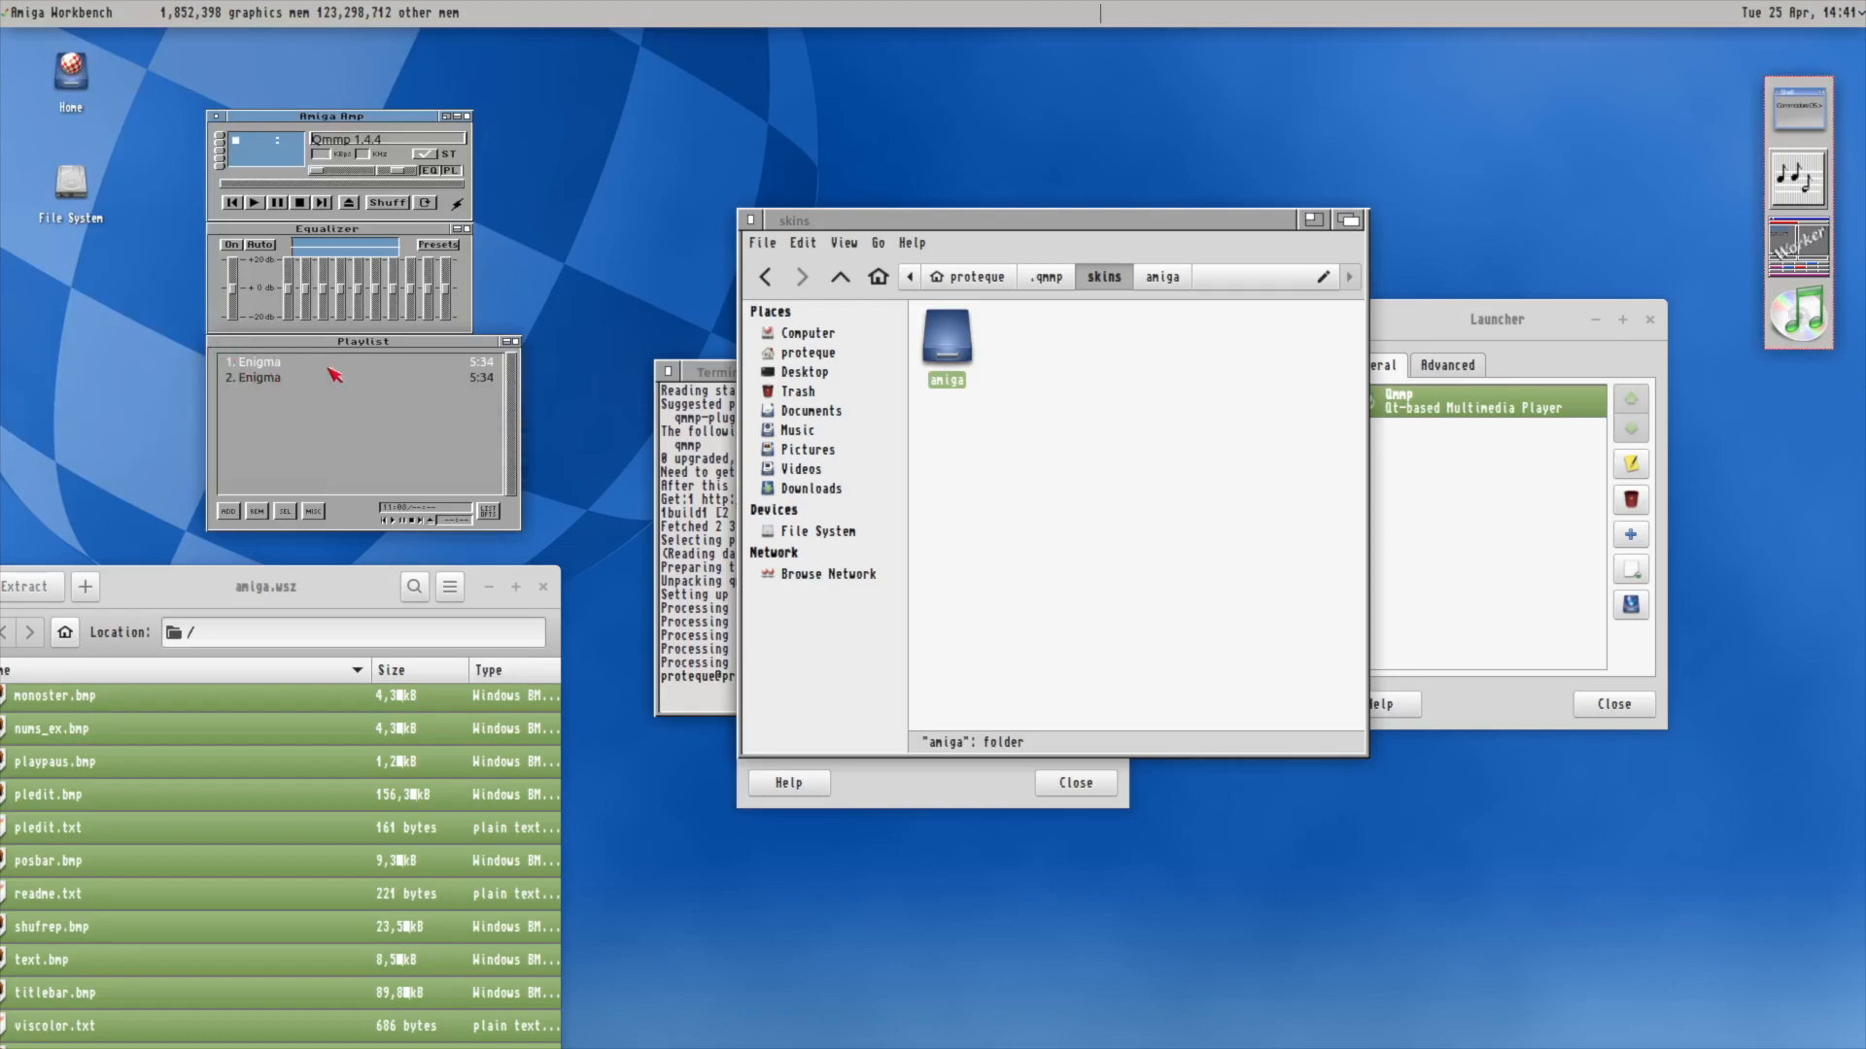
Play the first Enigma track with the volume raised slightly, and stop playback.
double_click(282, 362)
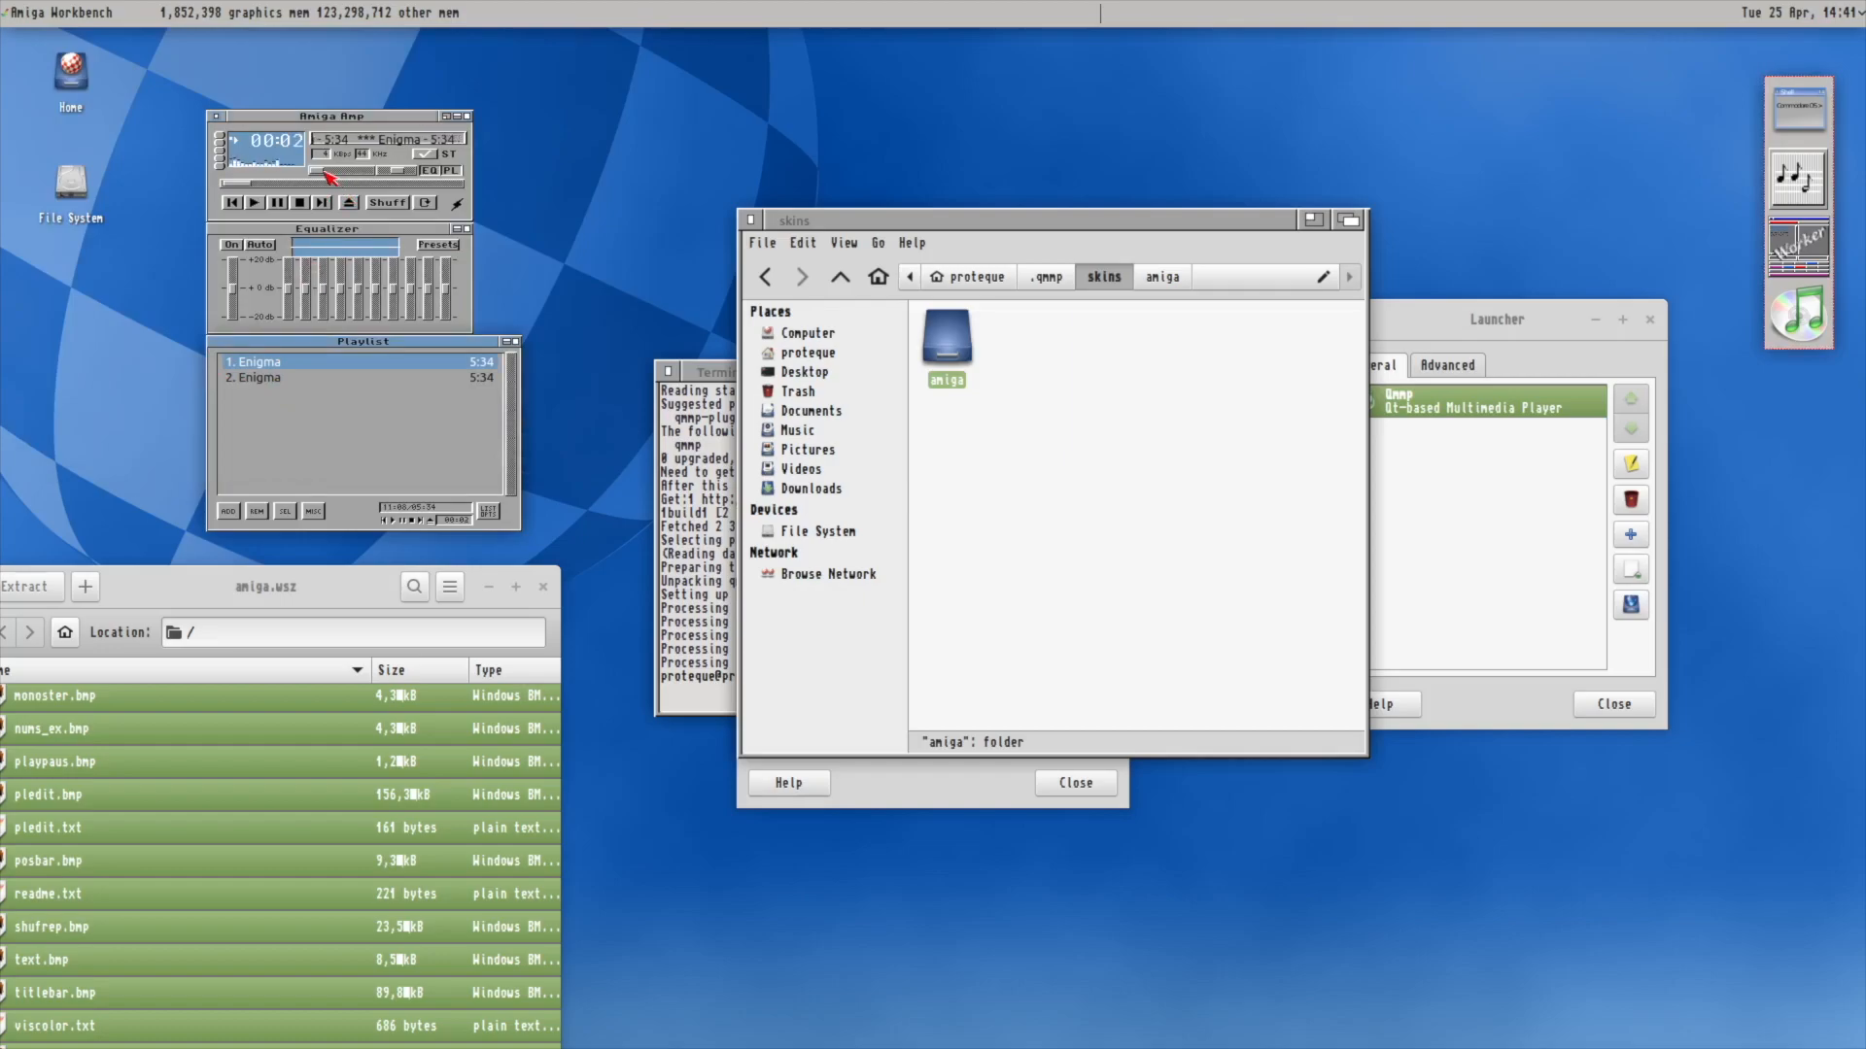
left_click_drag(327, 171, 336, 170)
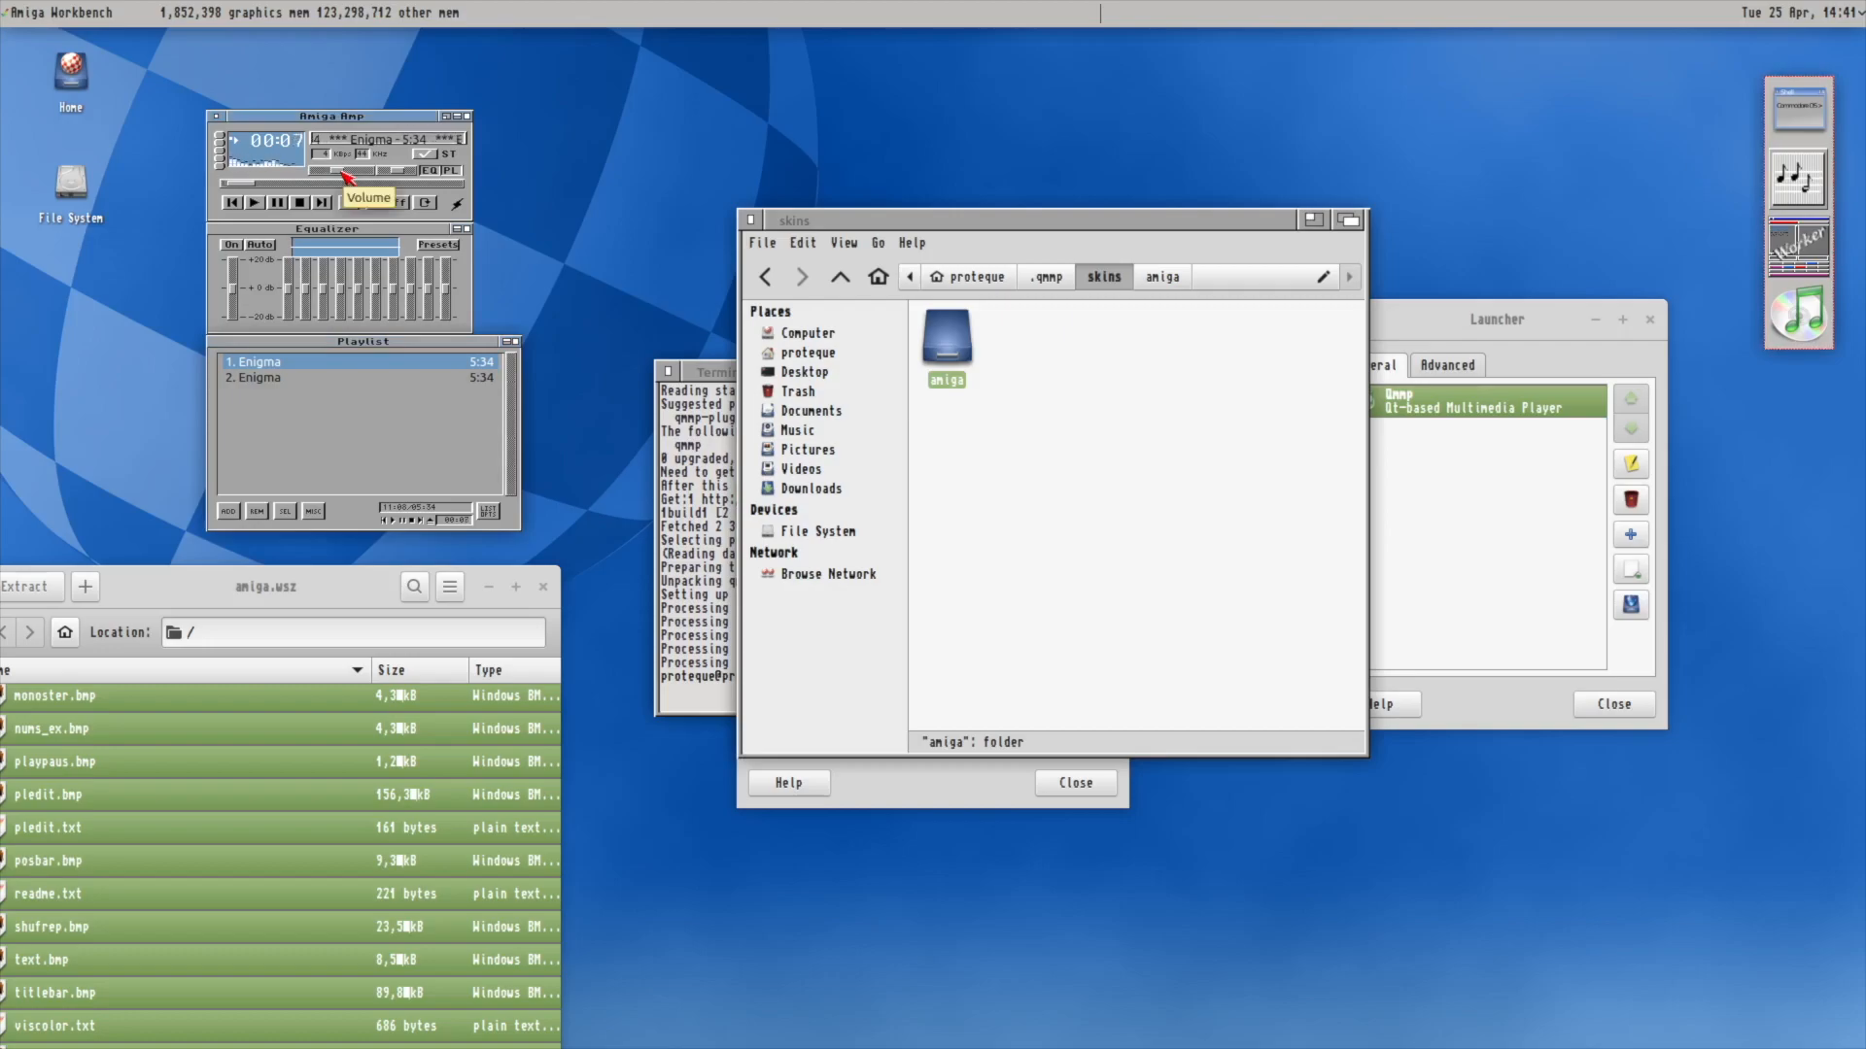
left_click(299, 203)
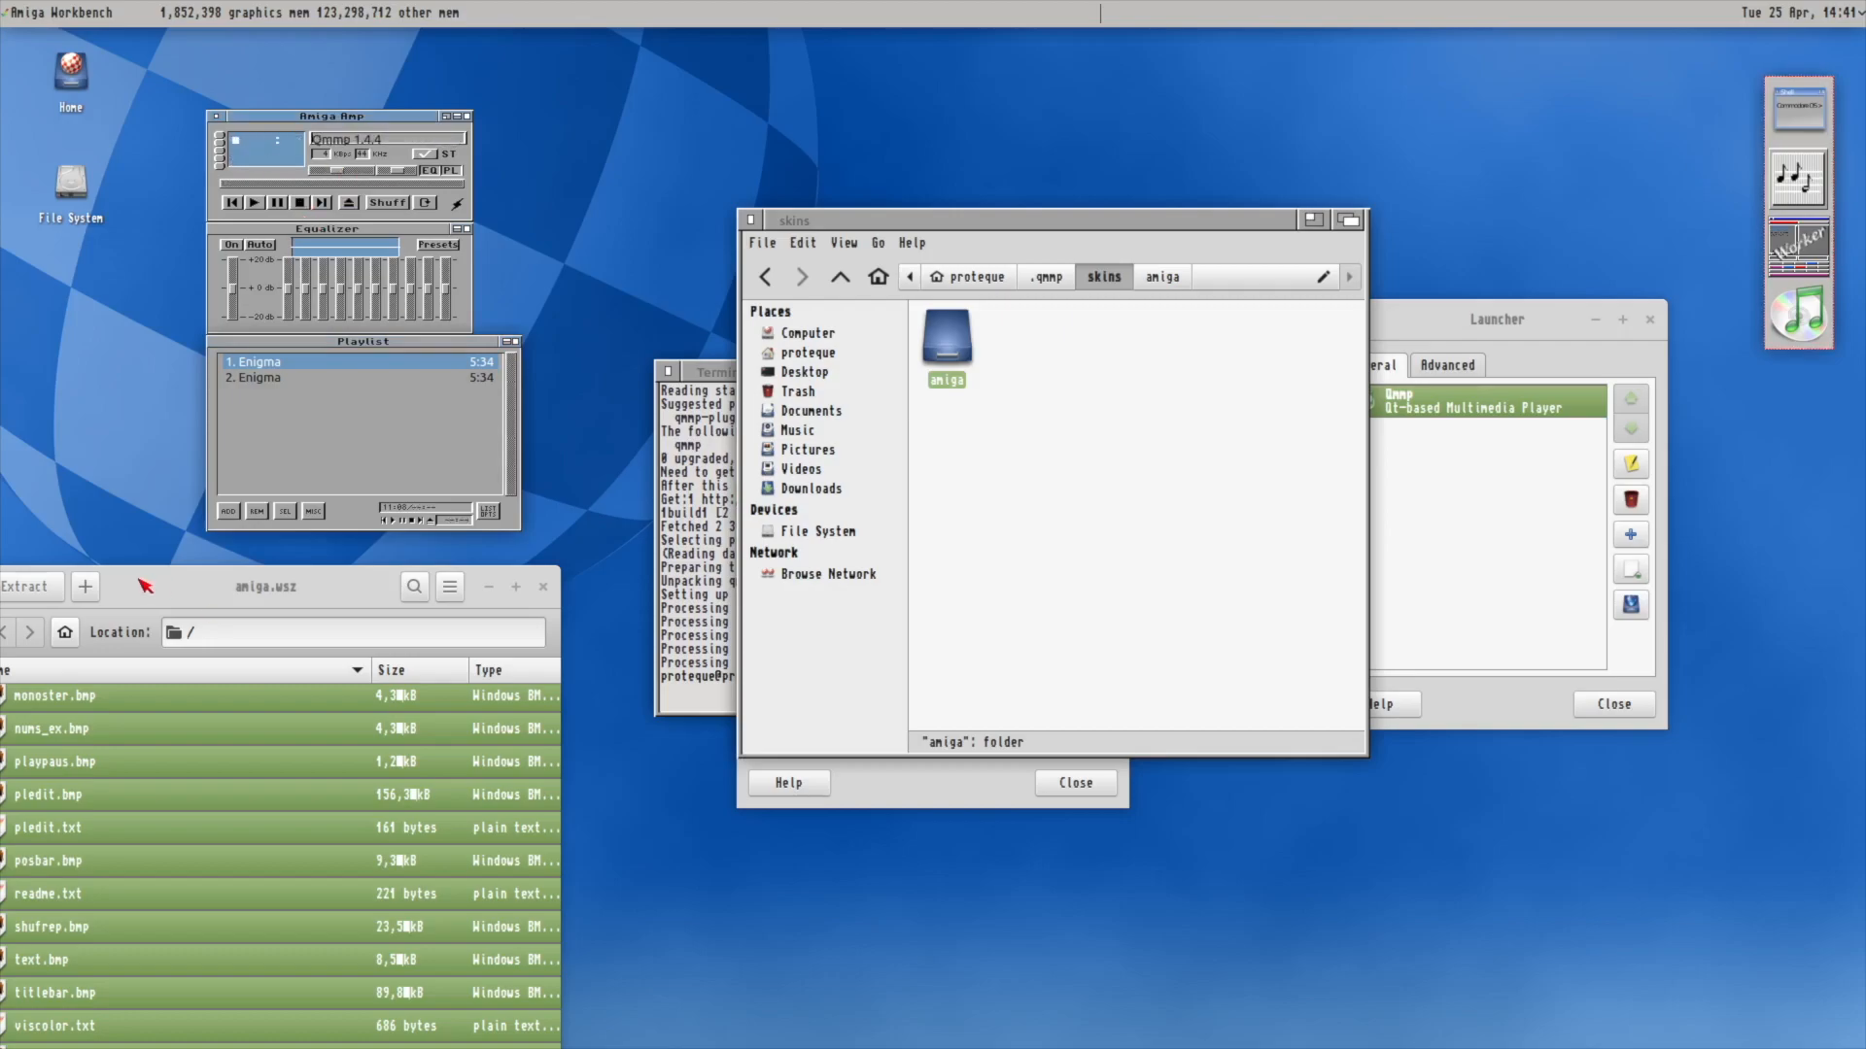
Close the amiga.wsz archive, the skins folder, the Panel Preferences and the Launcher window.
left_click_drag(139, 580, 359, 442)
left_click(765, 450)
left_click(752, 222)
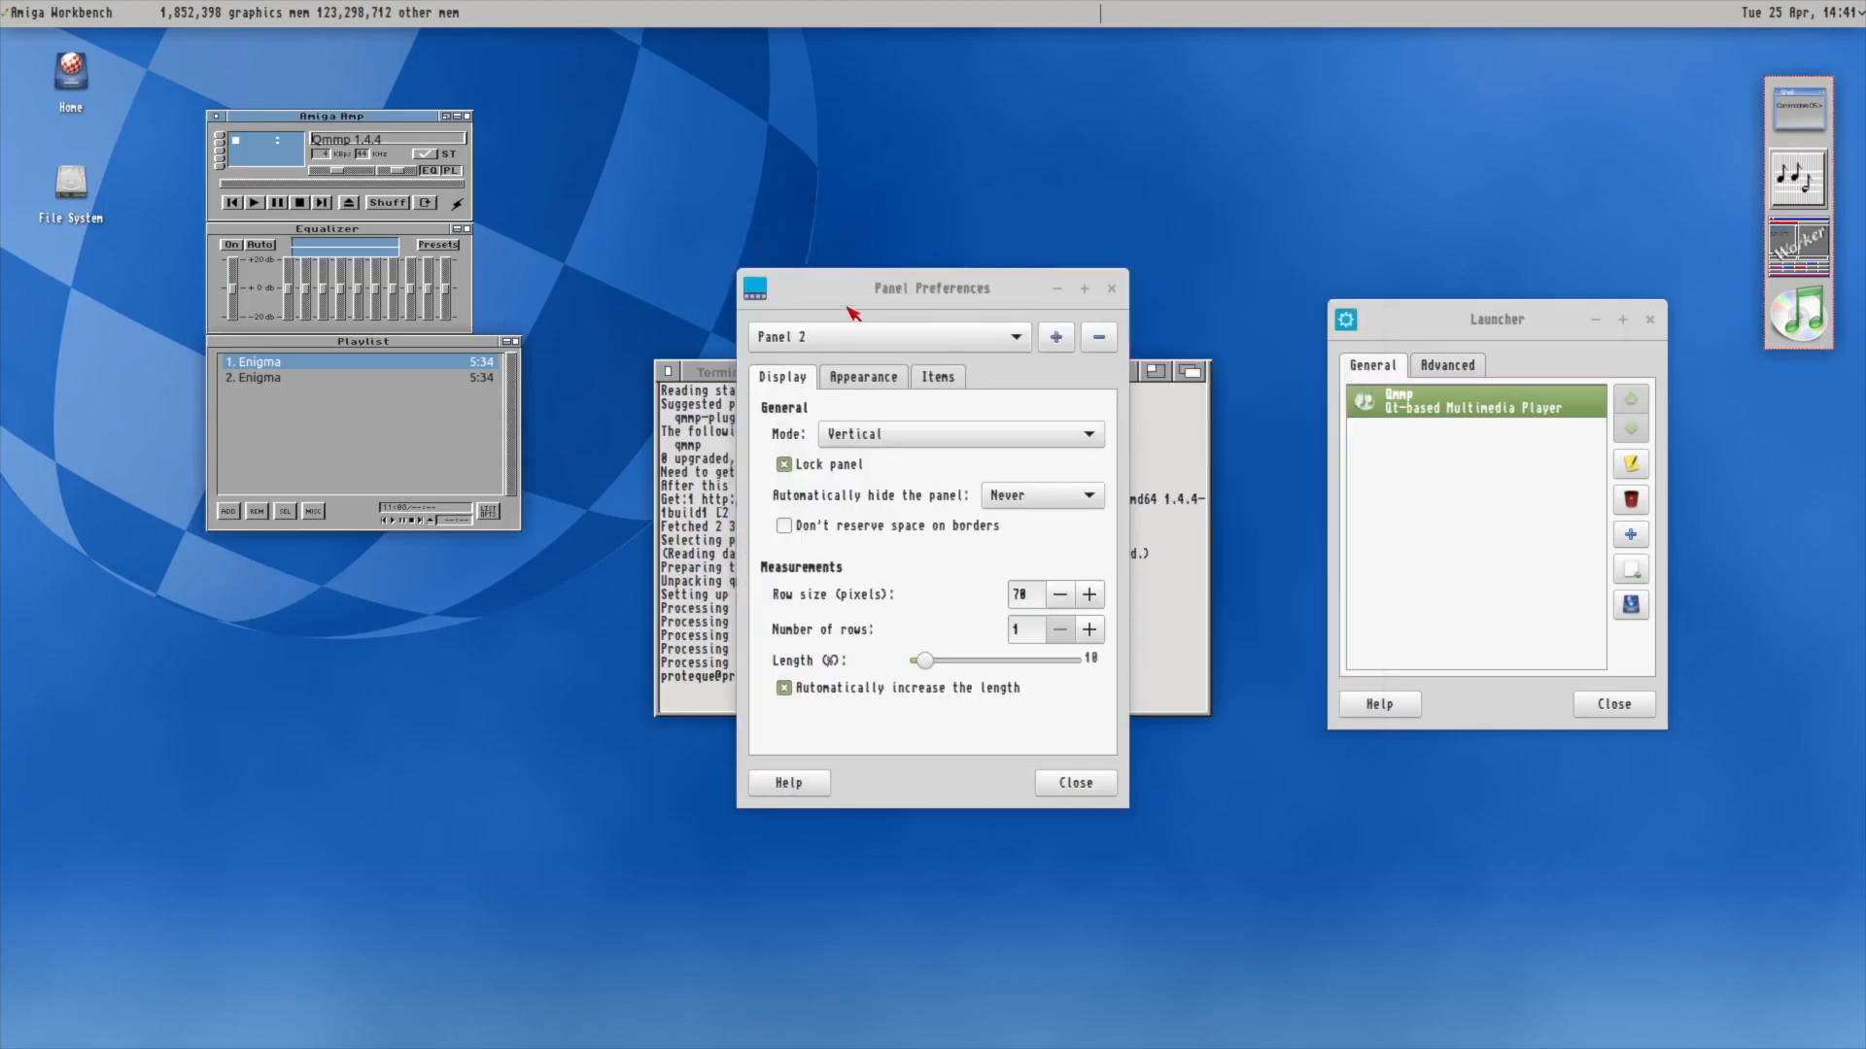
left_click(1110, 290)
left_click(1650, 321)
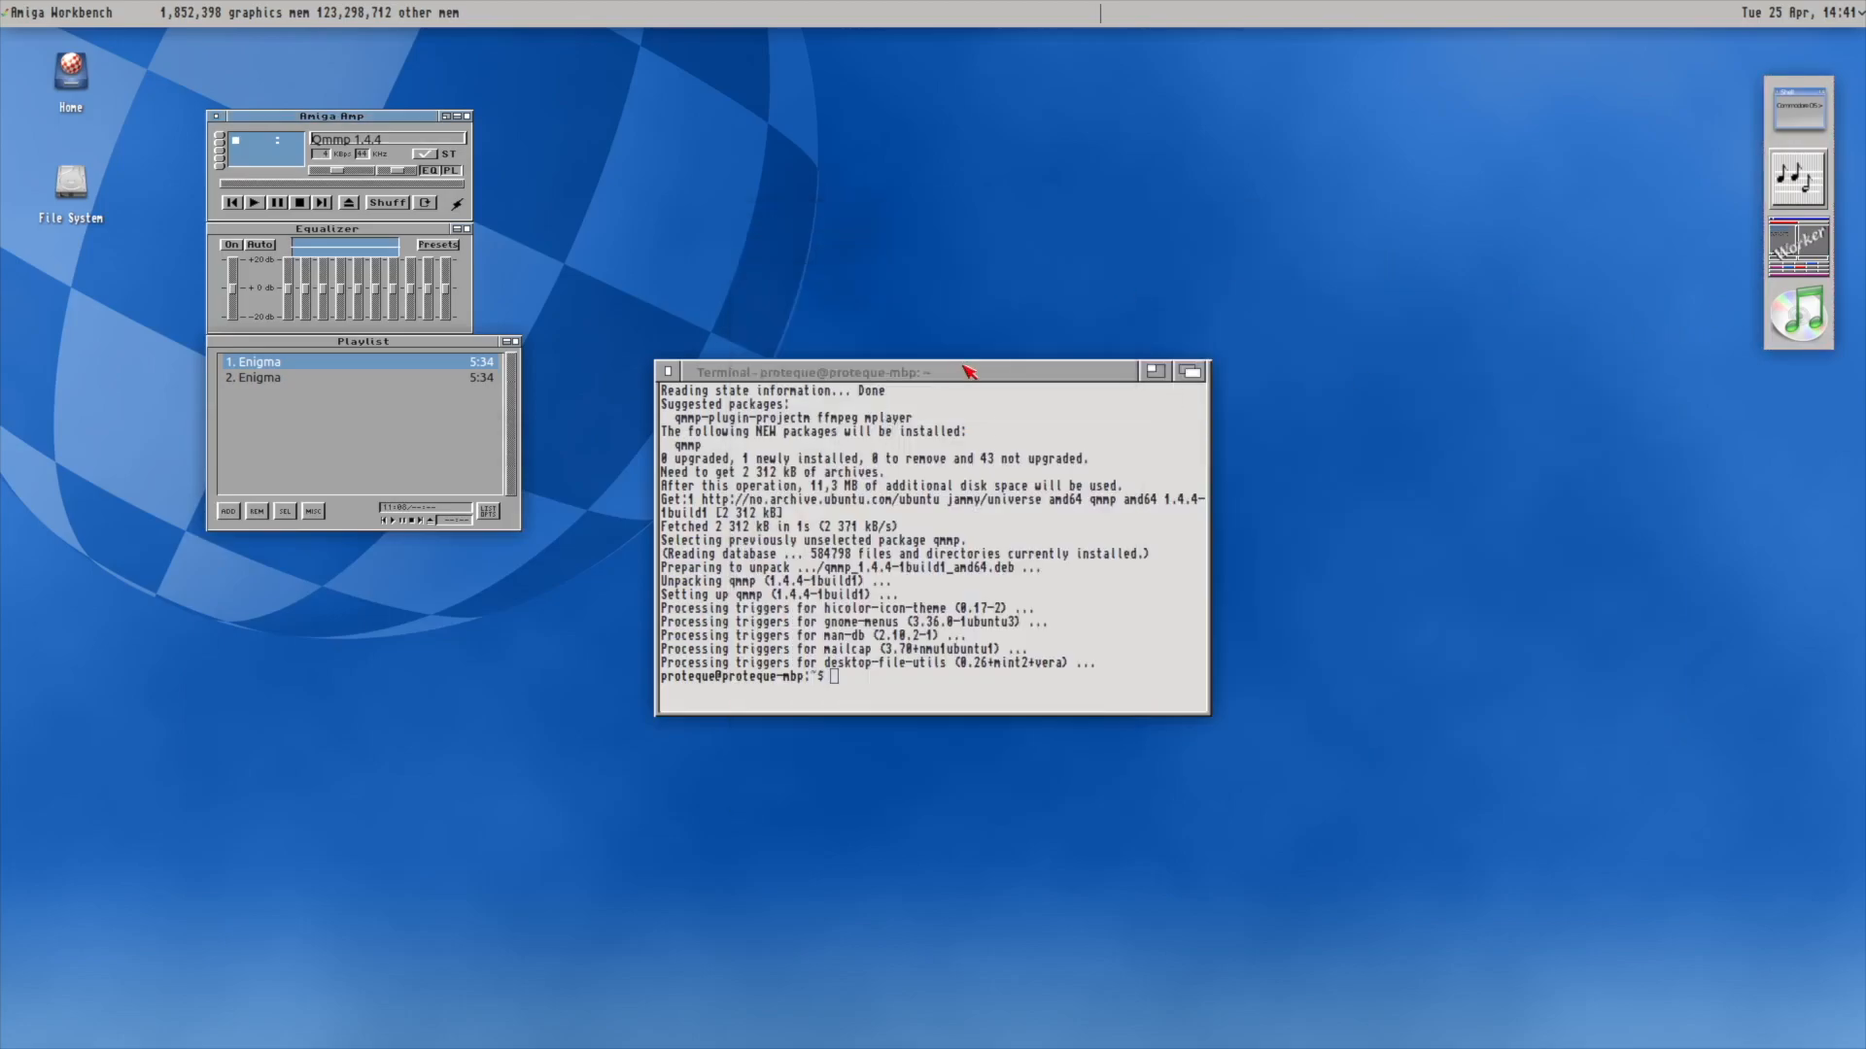
Clear the terminal and move it away from Qmmp, and narrow the Qmmp playlist to the player's width.
left_click_drag(968, 374, 1042, 281)
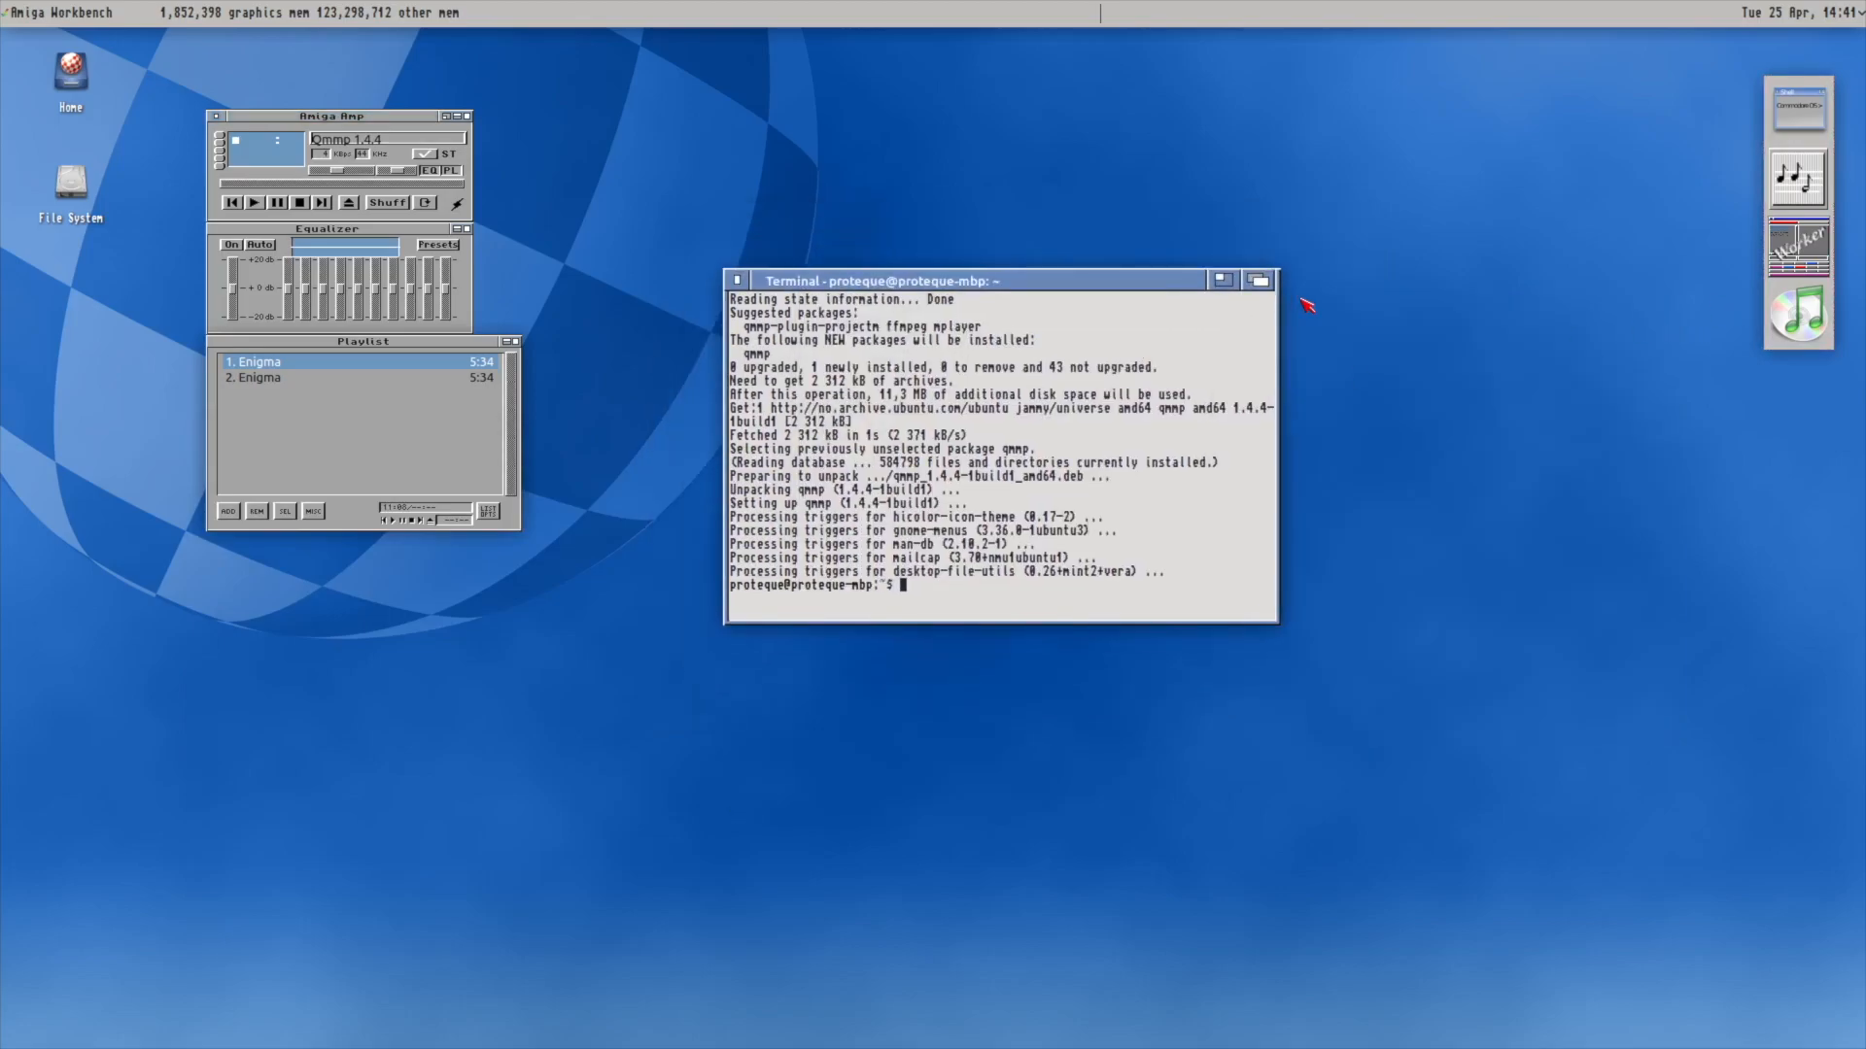
type("clear")
key("Return")
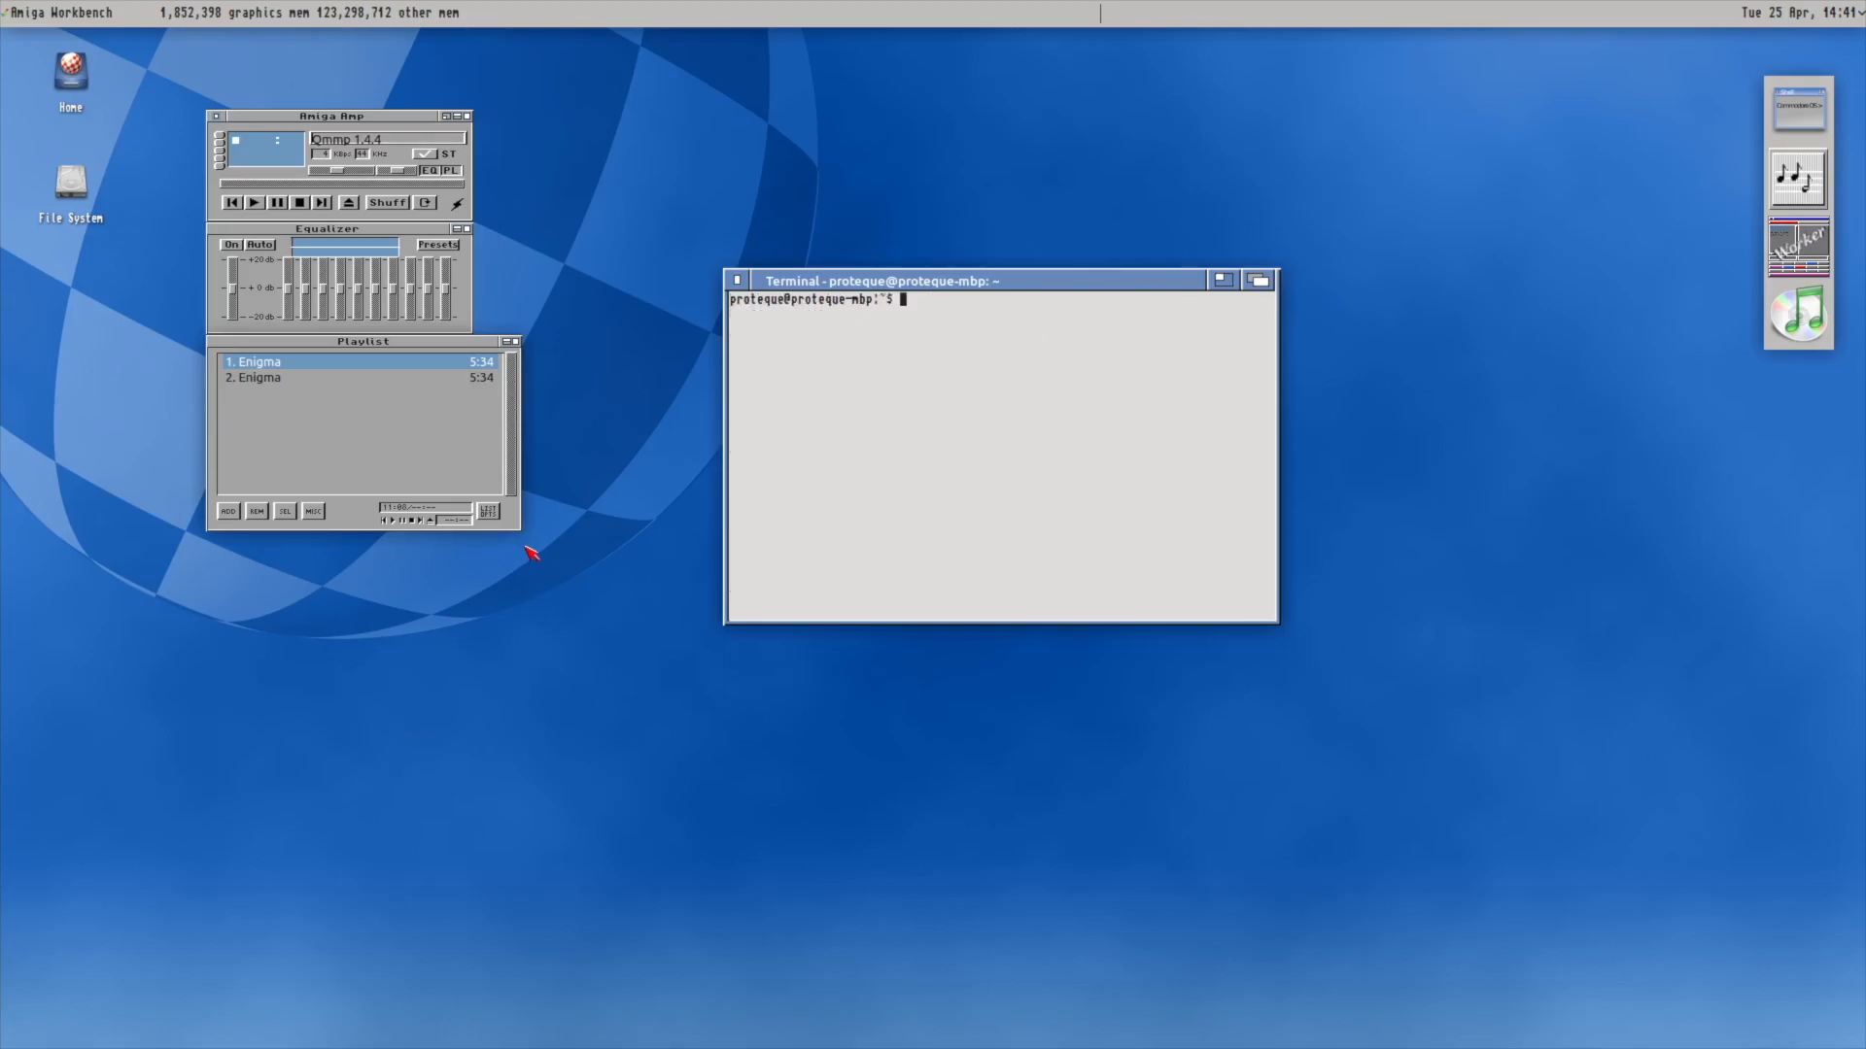
left_click_drag(507, 522, 479, 550)
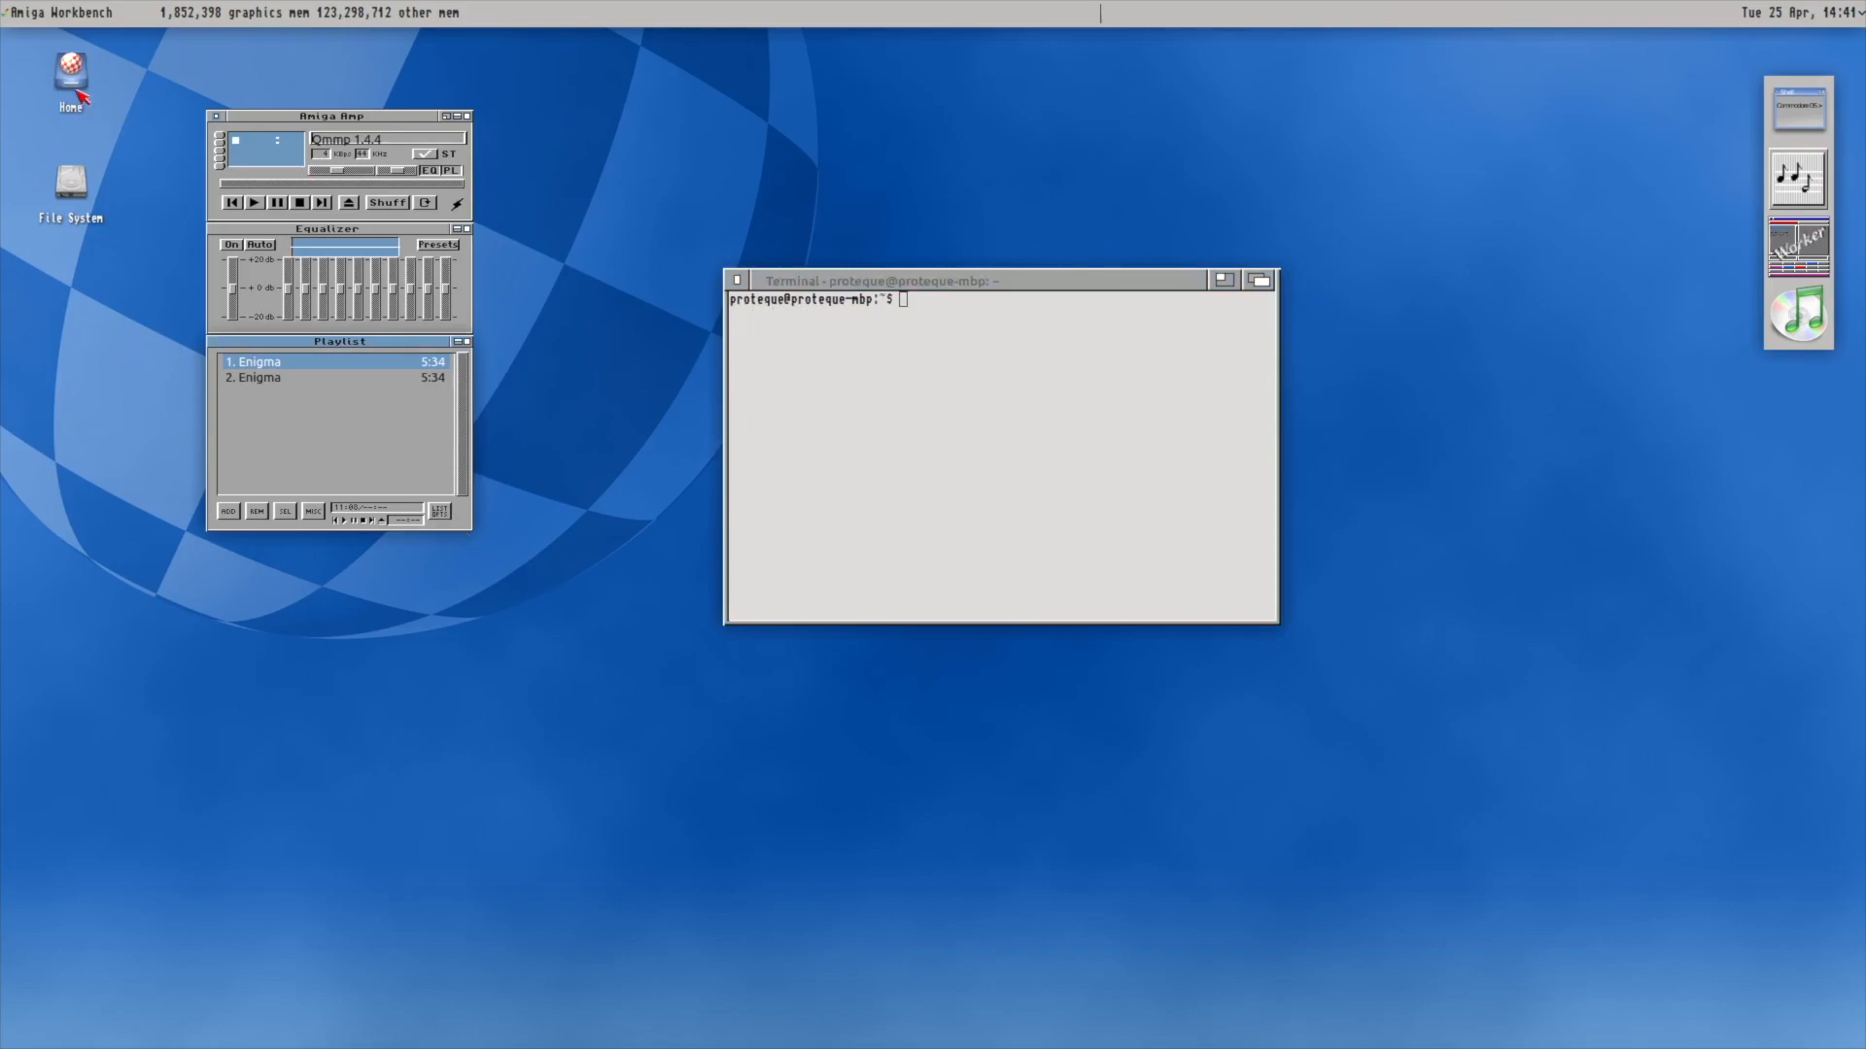
left_click_drag(1056, 288, 1221, 352)
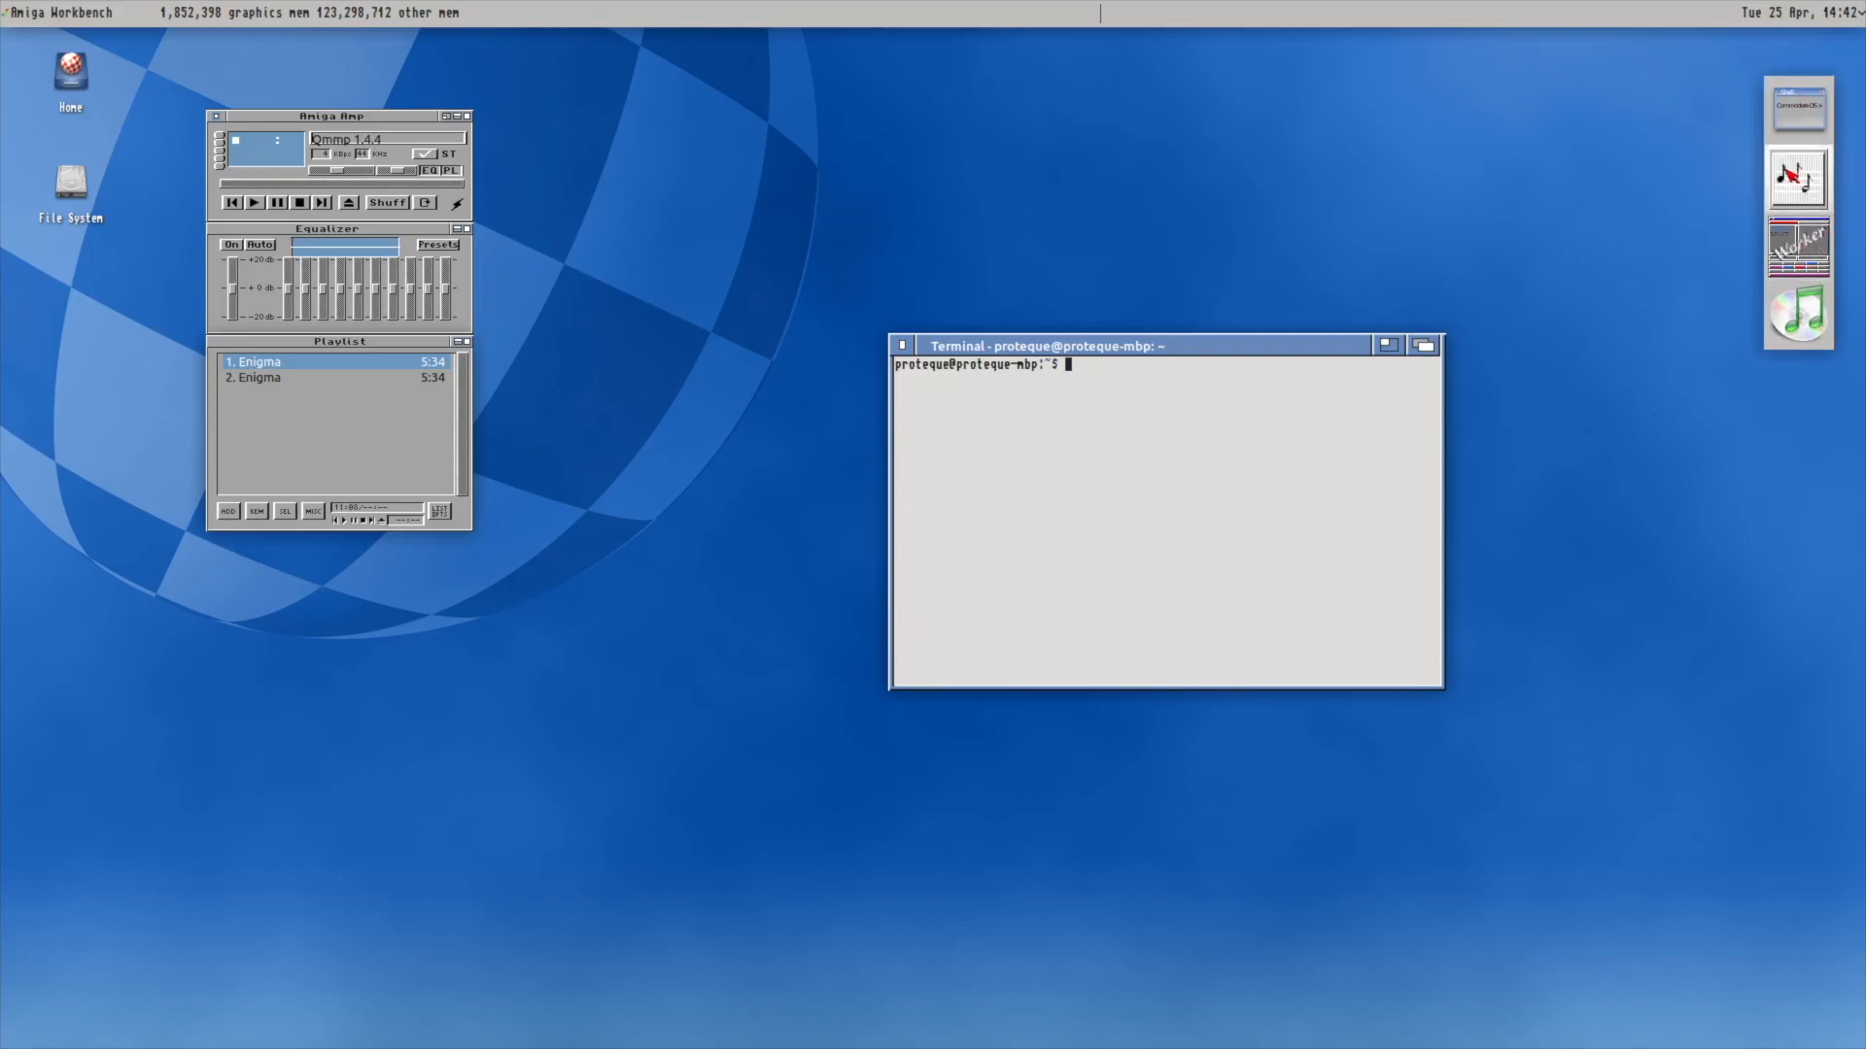
Exit Qmmp and shift focus from the terminal to the empty desktop.
left_click(218, 117)
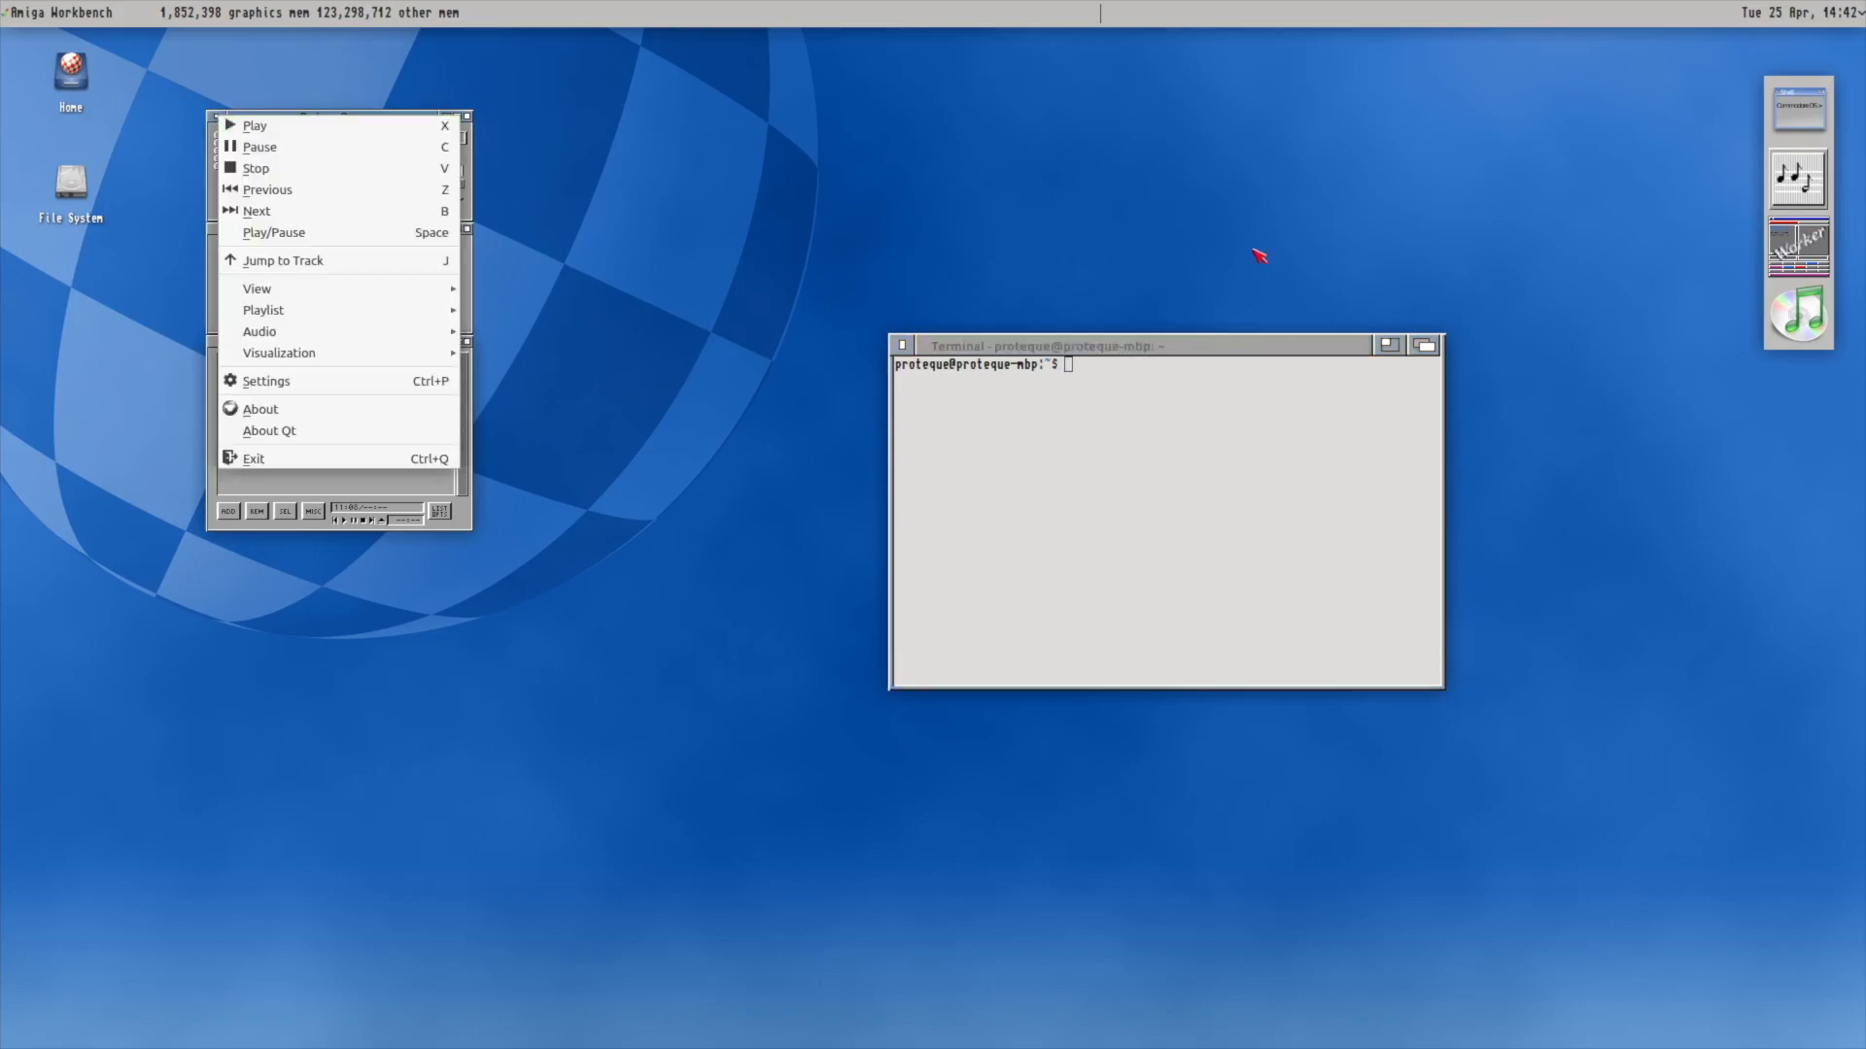
left_click(284, 465)
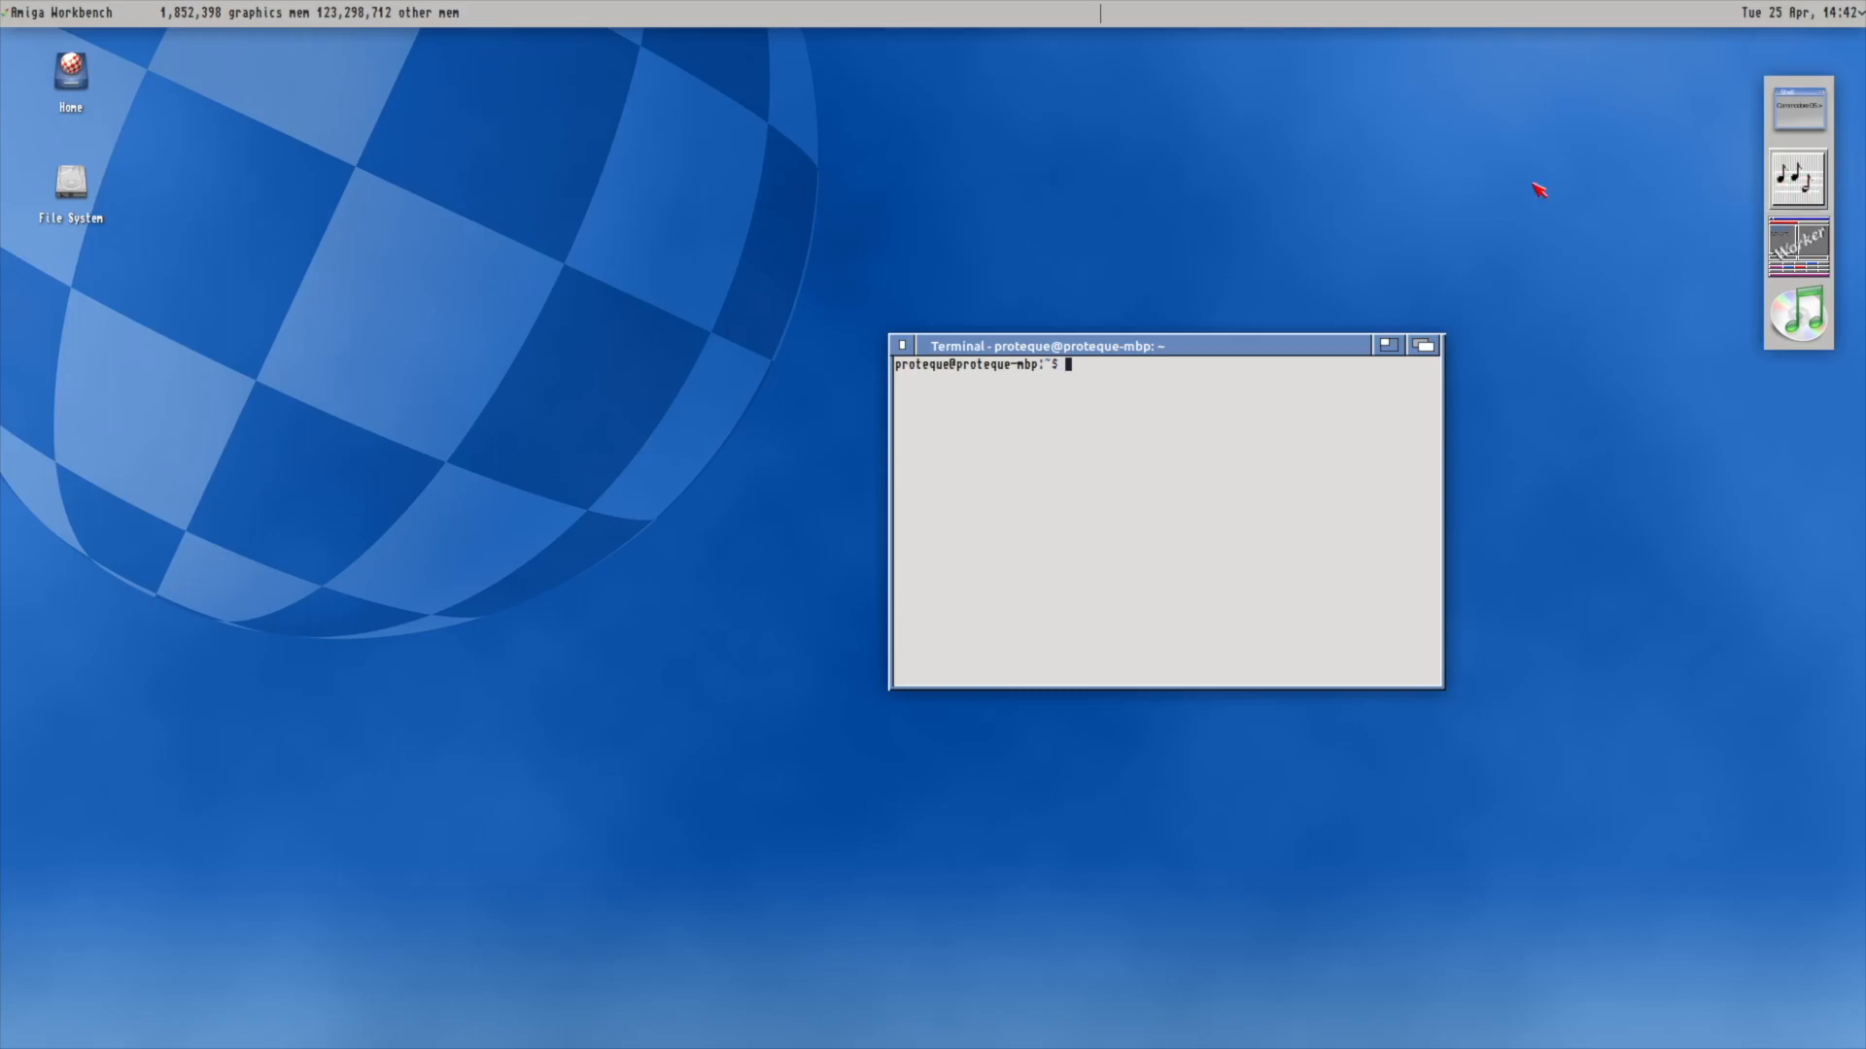
left_click(1360, 168)
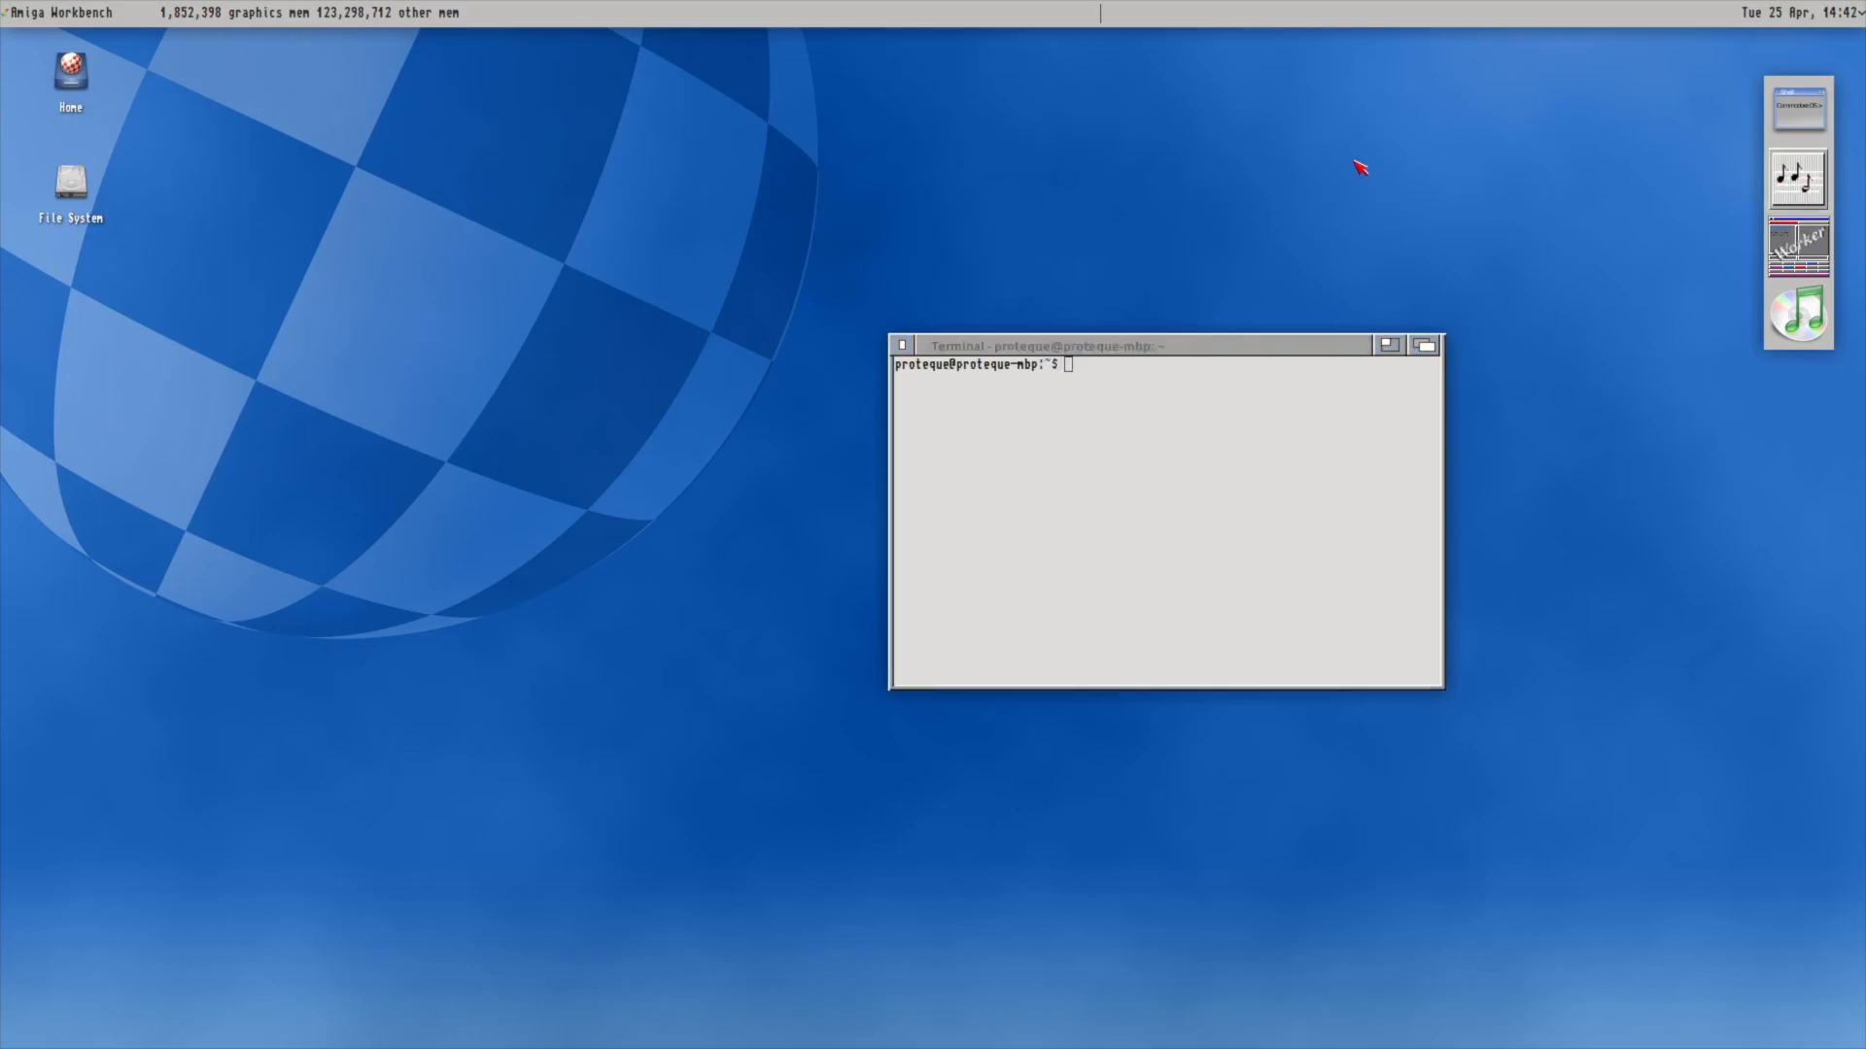